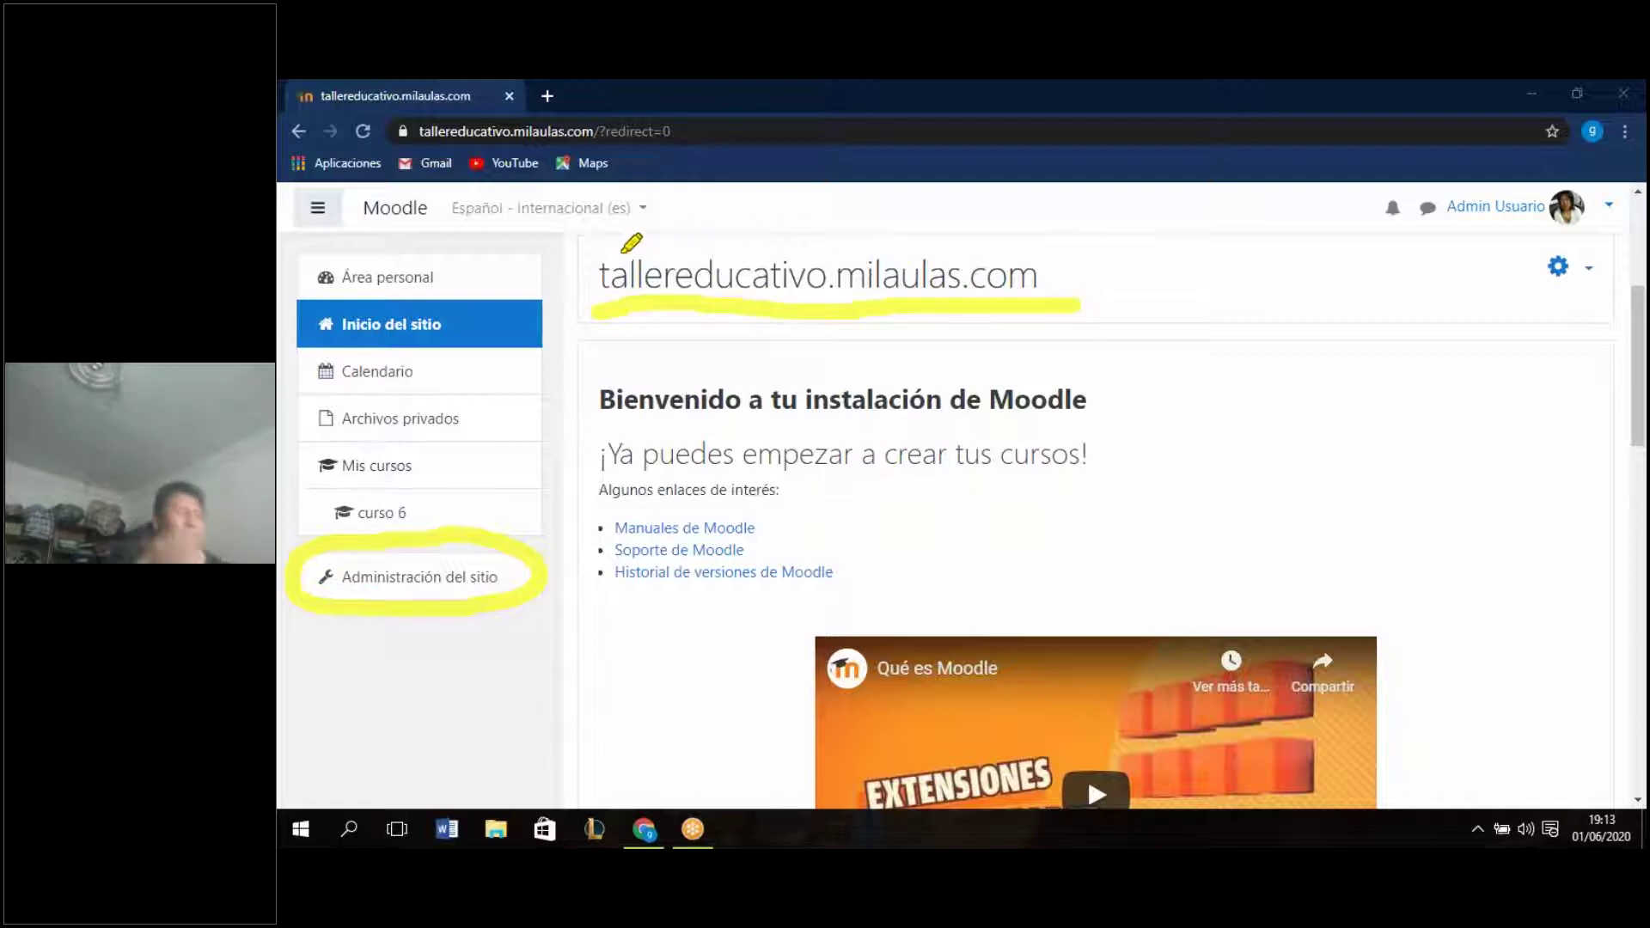
Annotate the site name and its milaulas.com address, then clear the annotations
{"action": "left_click_drag", "start_coordinate": [592, 254], "coordinate": [817, 241]}
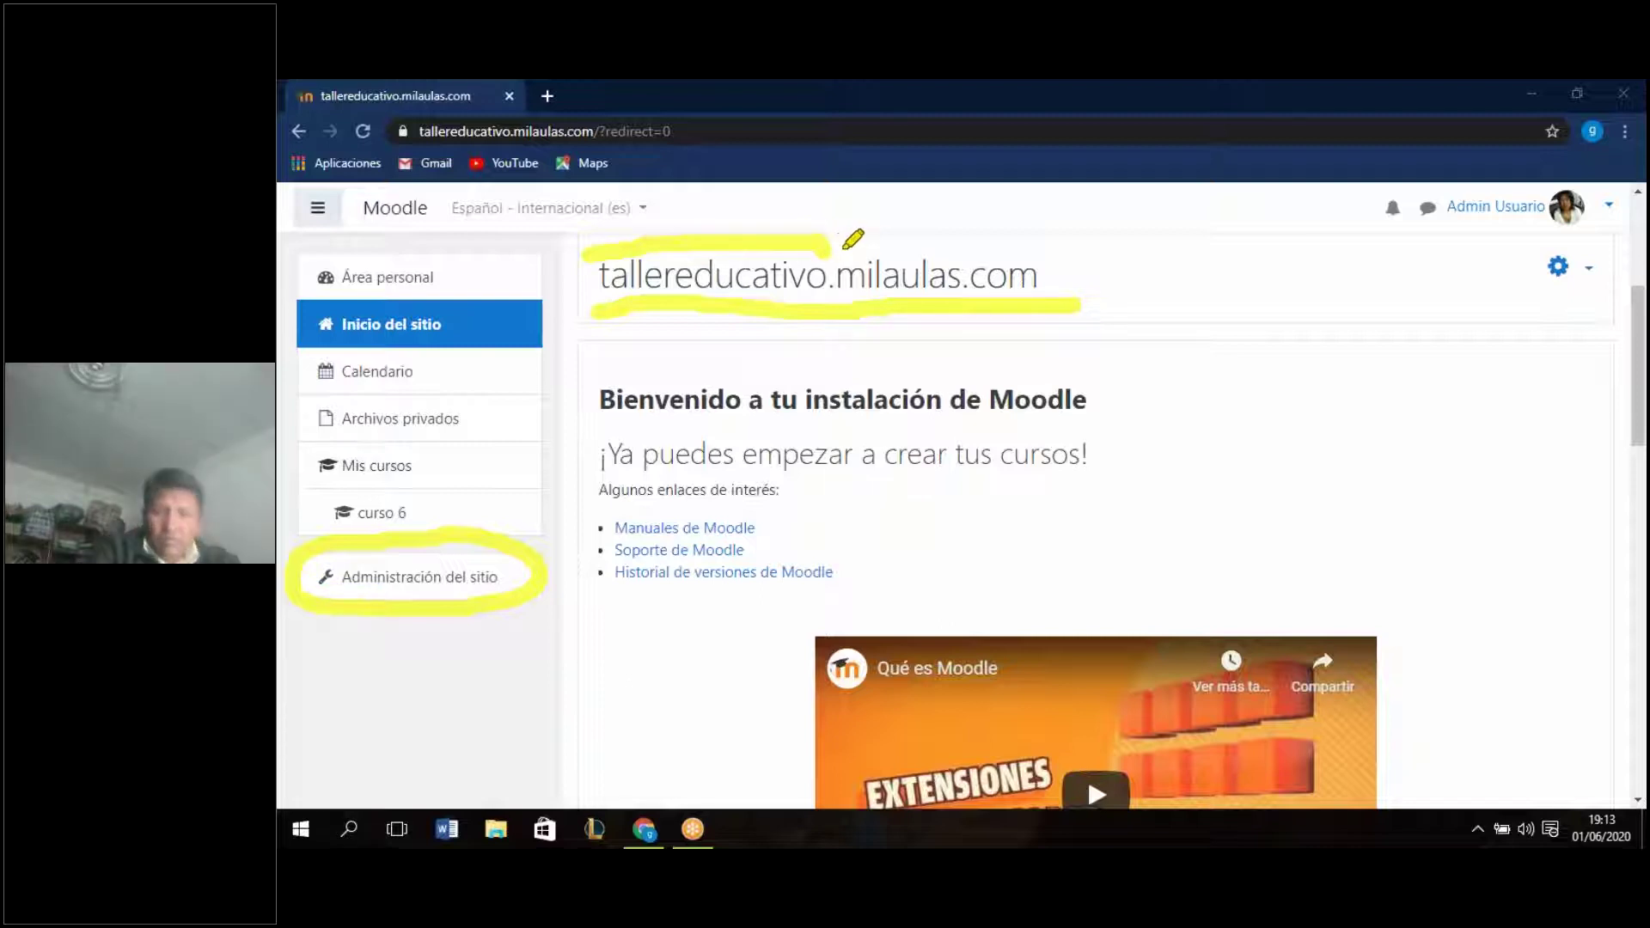
{"action": "mouse_move", "coordinate": [835, 247]}
{"action": "left_mouse_down"}
{"action": "mouse_move", "coordinate": [1053, 251]}
{"action": "mouse_move", "coordinate": [1079, 312]}
{"action": "left_mouse_up"}
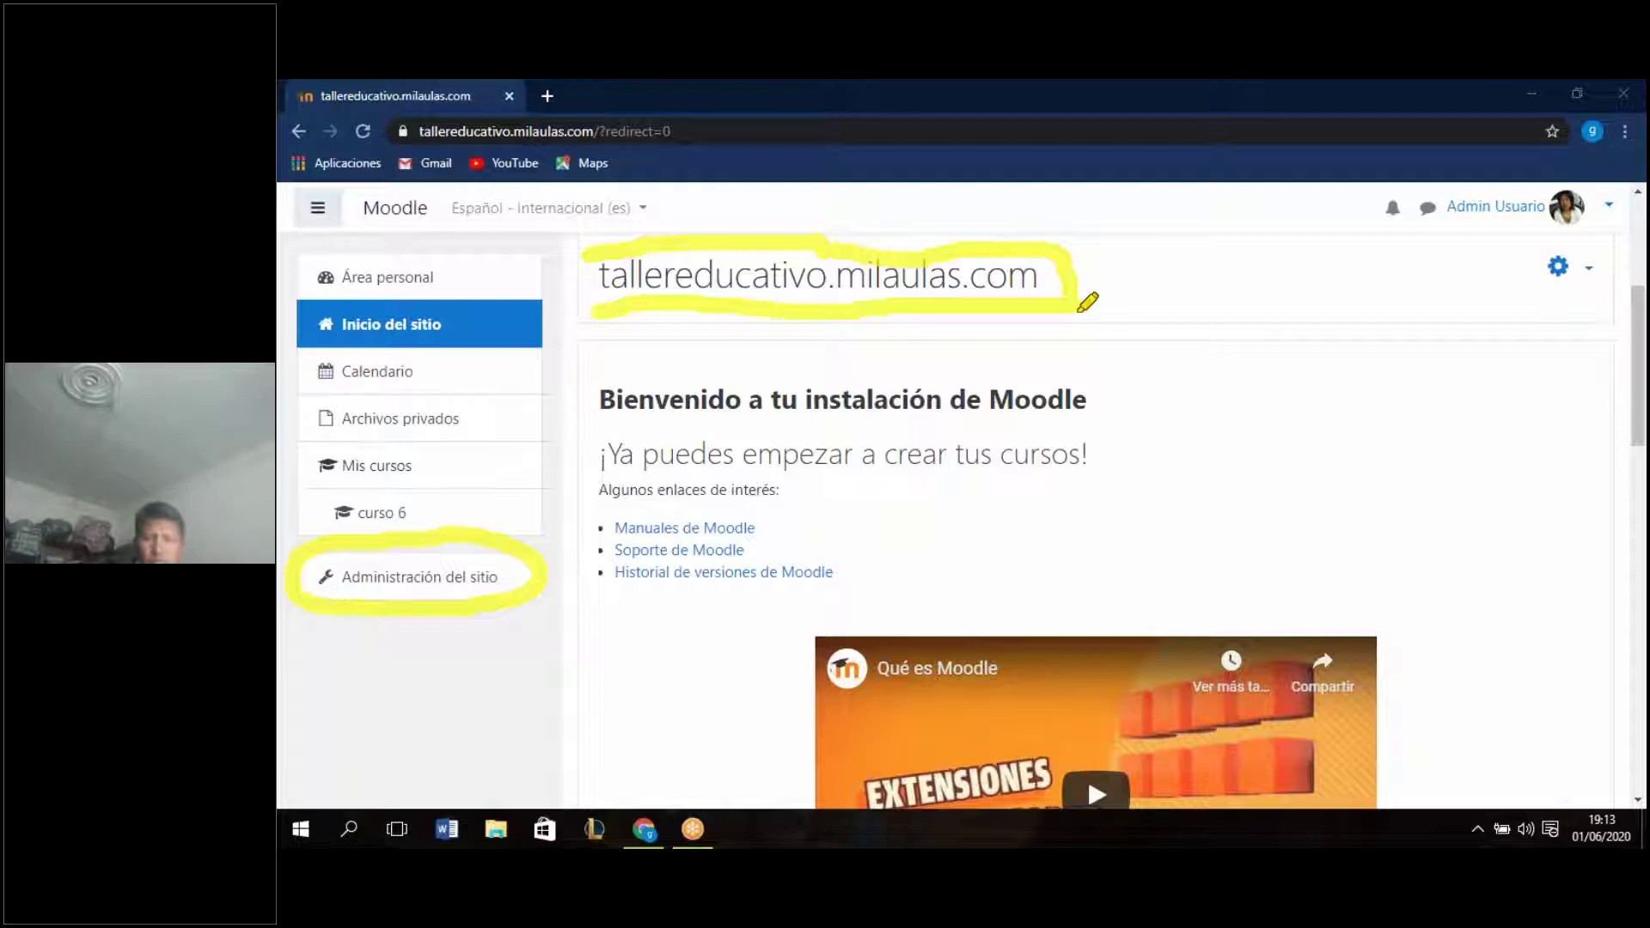
{"action": "left_click_drag", "start_coordinate": [837, 245], "coordinate": [846, 306]}
{"action": "mouse_move", "coordinate": [846, 246]}
{"action": "left_mouse_down"}
{"action": "mouse_move", "coordinate": [868, 229]}
{"action": "mouse_move", "coordinate": [1074, 236]}
{"action": "mouse_move", "coordinate": [1082, 295]}
{"action": "mouse_move", "coordinate": [1033, 318]}
{"action": "mouse_move", "coordinate": [863, 309]}
{"action": "left_mouse_up"}
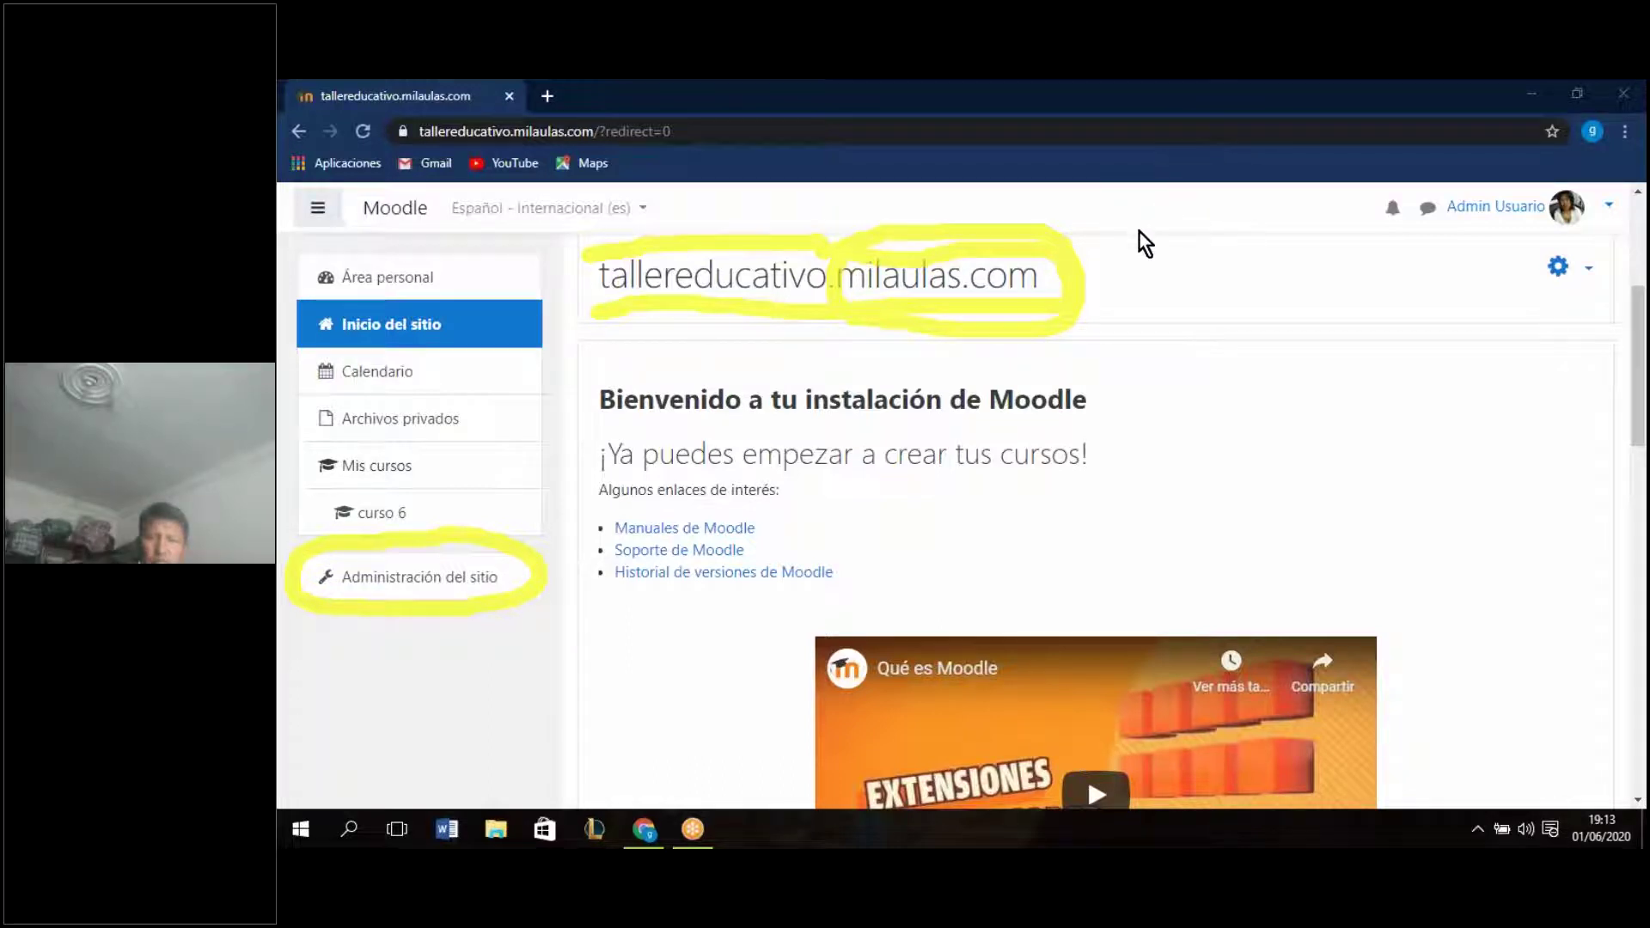
{"action": "key", "text": "Escape"}
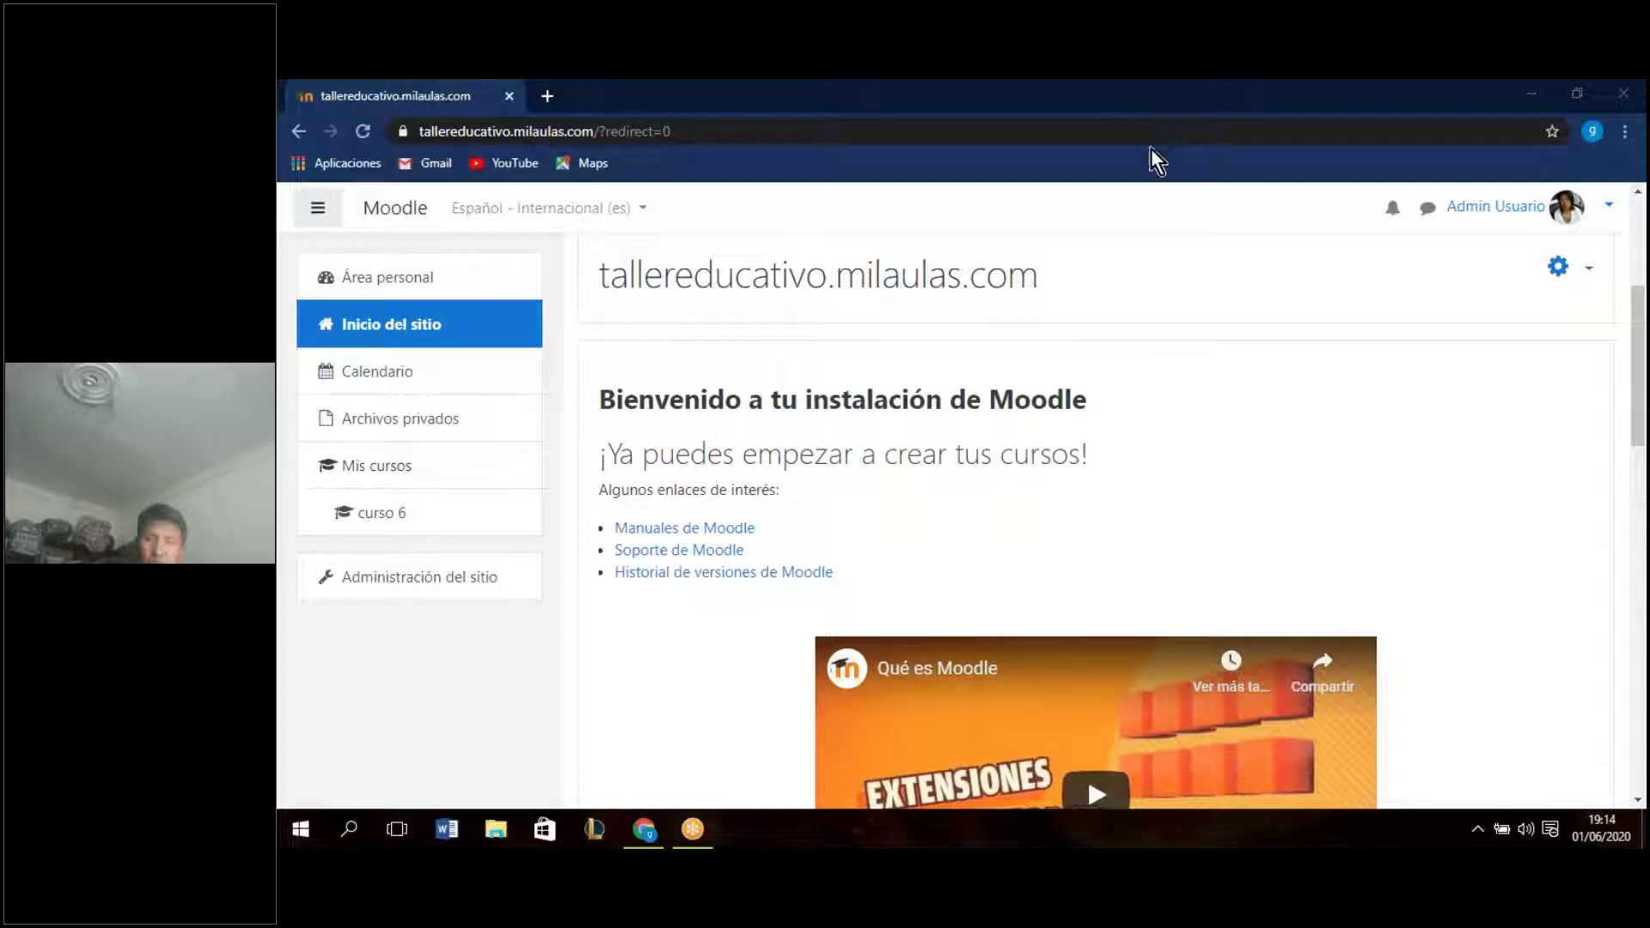
Circle the logged-in account name and open its user menu
{"action": "mouse_move", "coordinate": [1474, 247]}
{"action": "left_mouse_down"}
{"action": "mouse_move", "coordinate": [1589, 176]}
{"action": "mouse_move", "coordinate": [1456, 194]}
{"action": "mouse_move", "coordinate": [1479, 225]}
{"action": "left_mouse_up"}
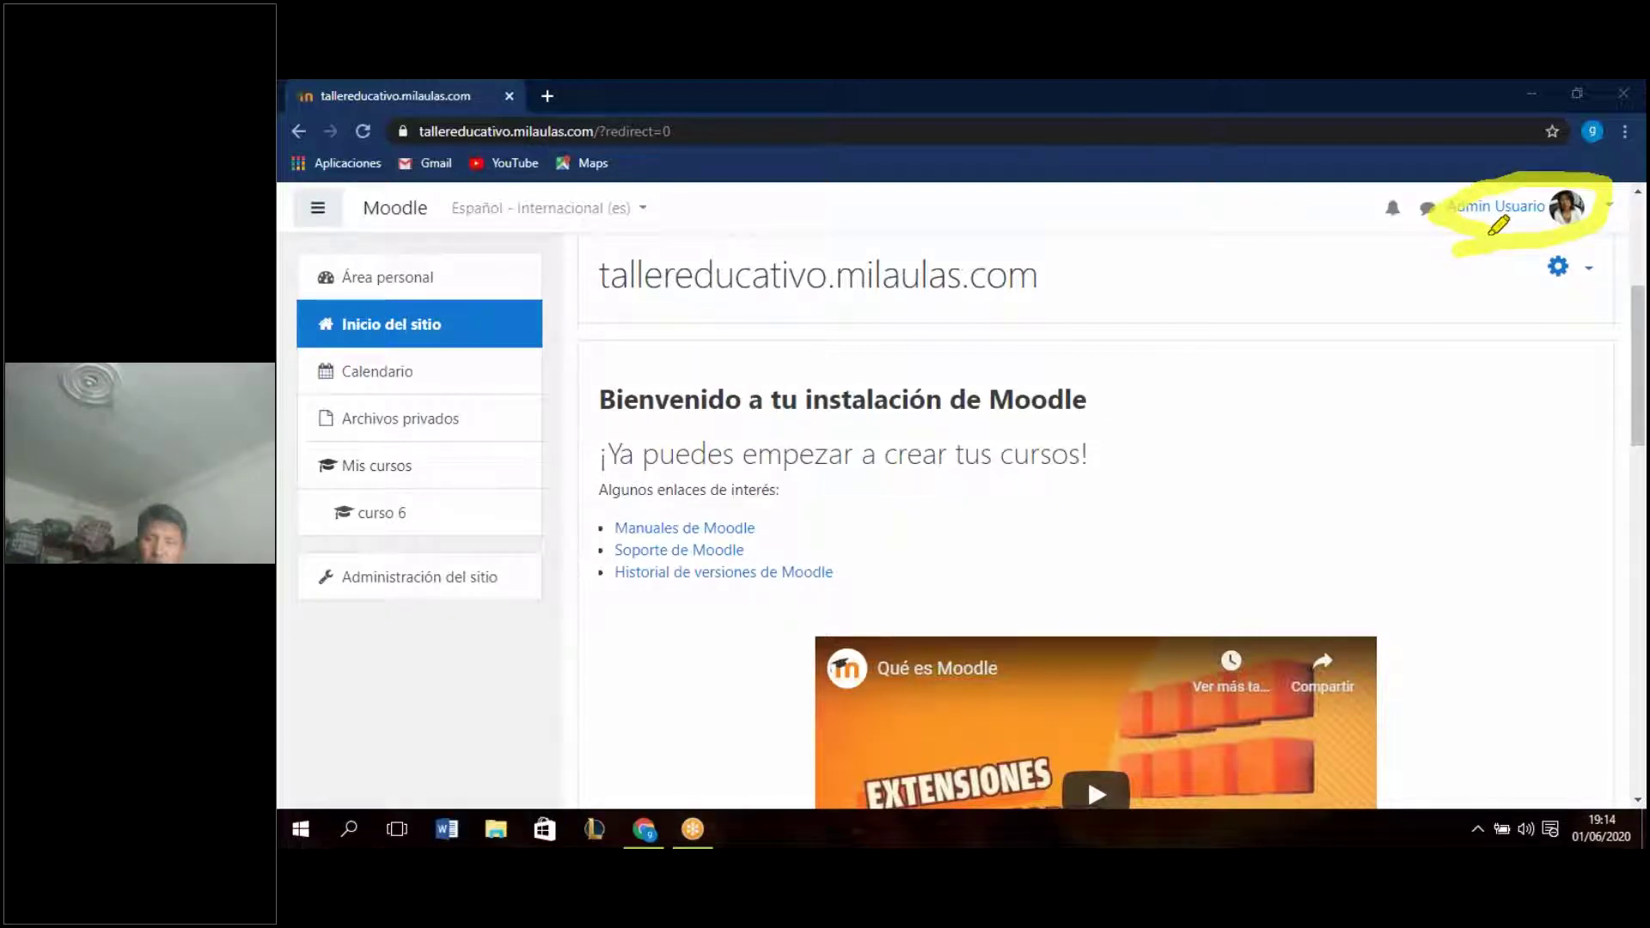
{"action": "mouse_move", "coordinate": [1628, 219]}
{"action": "left_mouse_down"}
{"action": "mouse_move", "coordinate": [1607, 211]}
{"action": "mouse_move", "coordinate": [1617, 248]}
{"action": "left_mouse_up"}
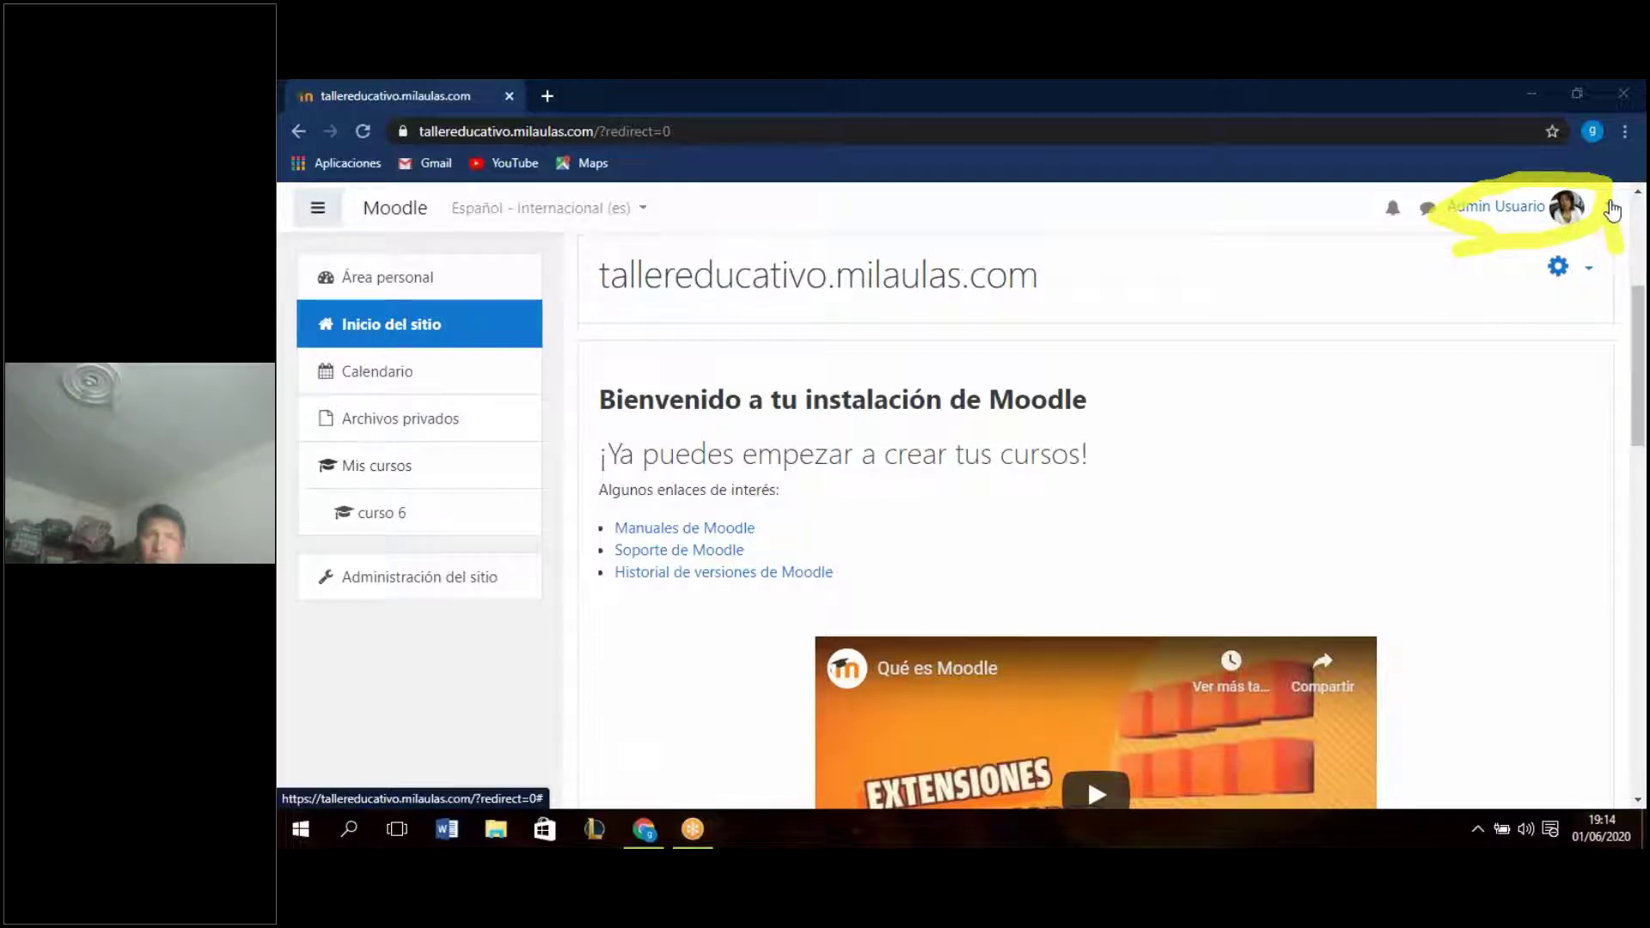
{"action": "left_click", "coordinate": [1607, 209]}
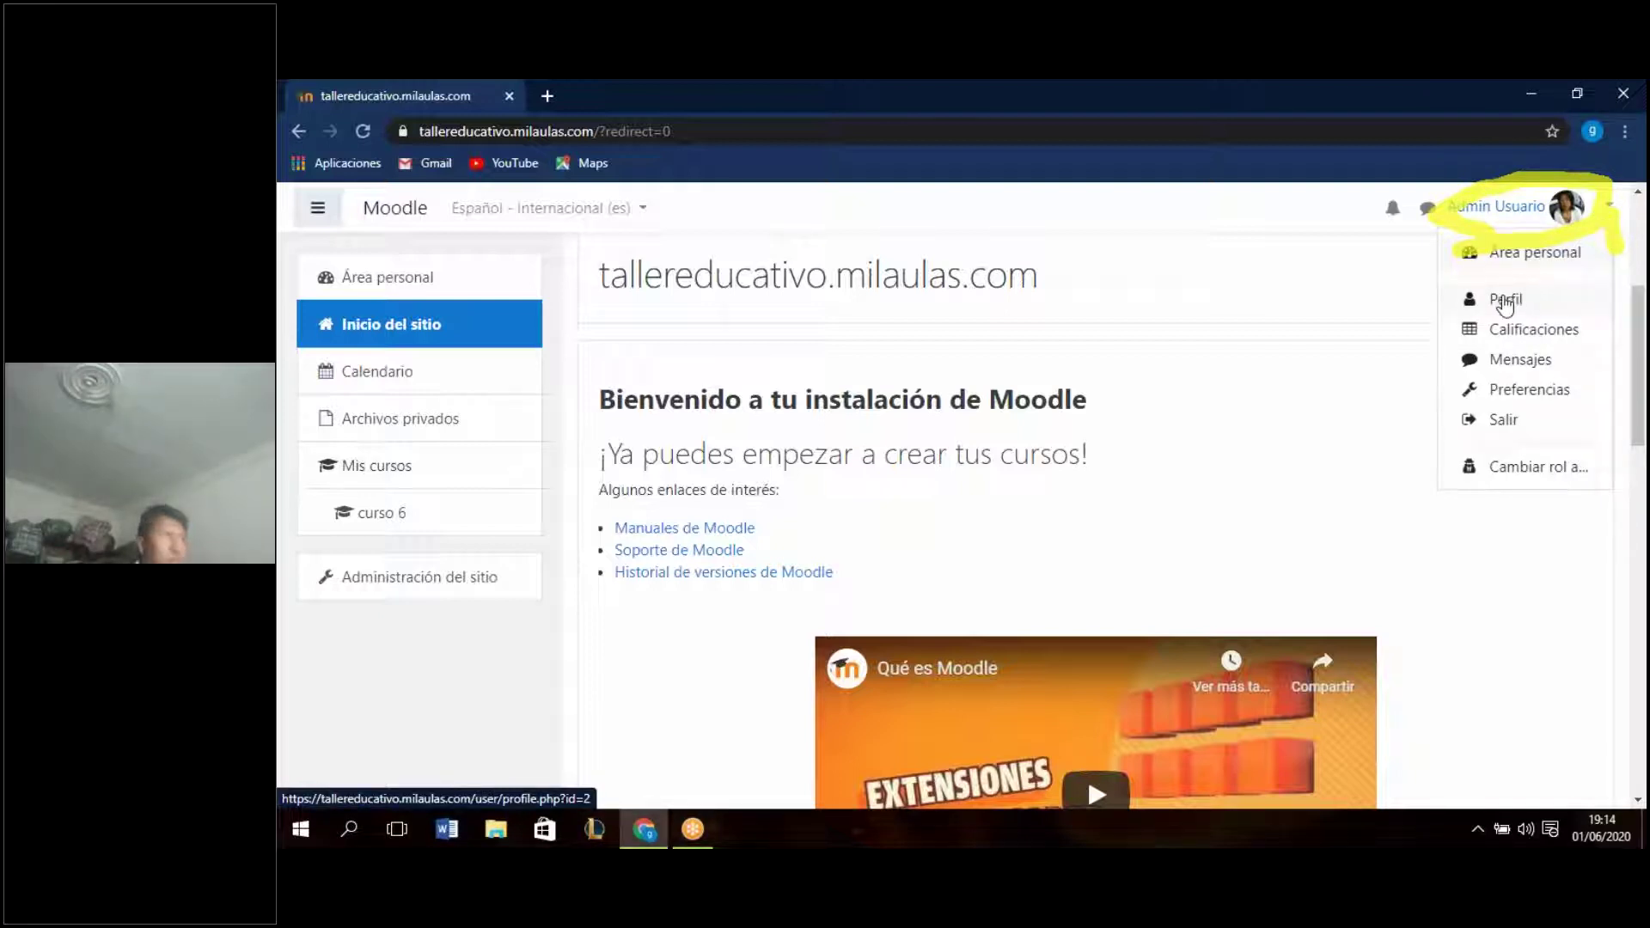
Go to the Perfil page and mark the Editar perfil link below the user details
{"action": "left_click", "coordinate": [1503, 303]}
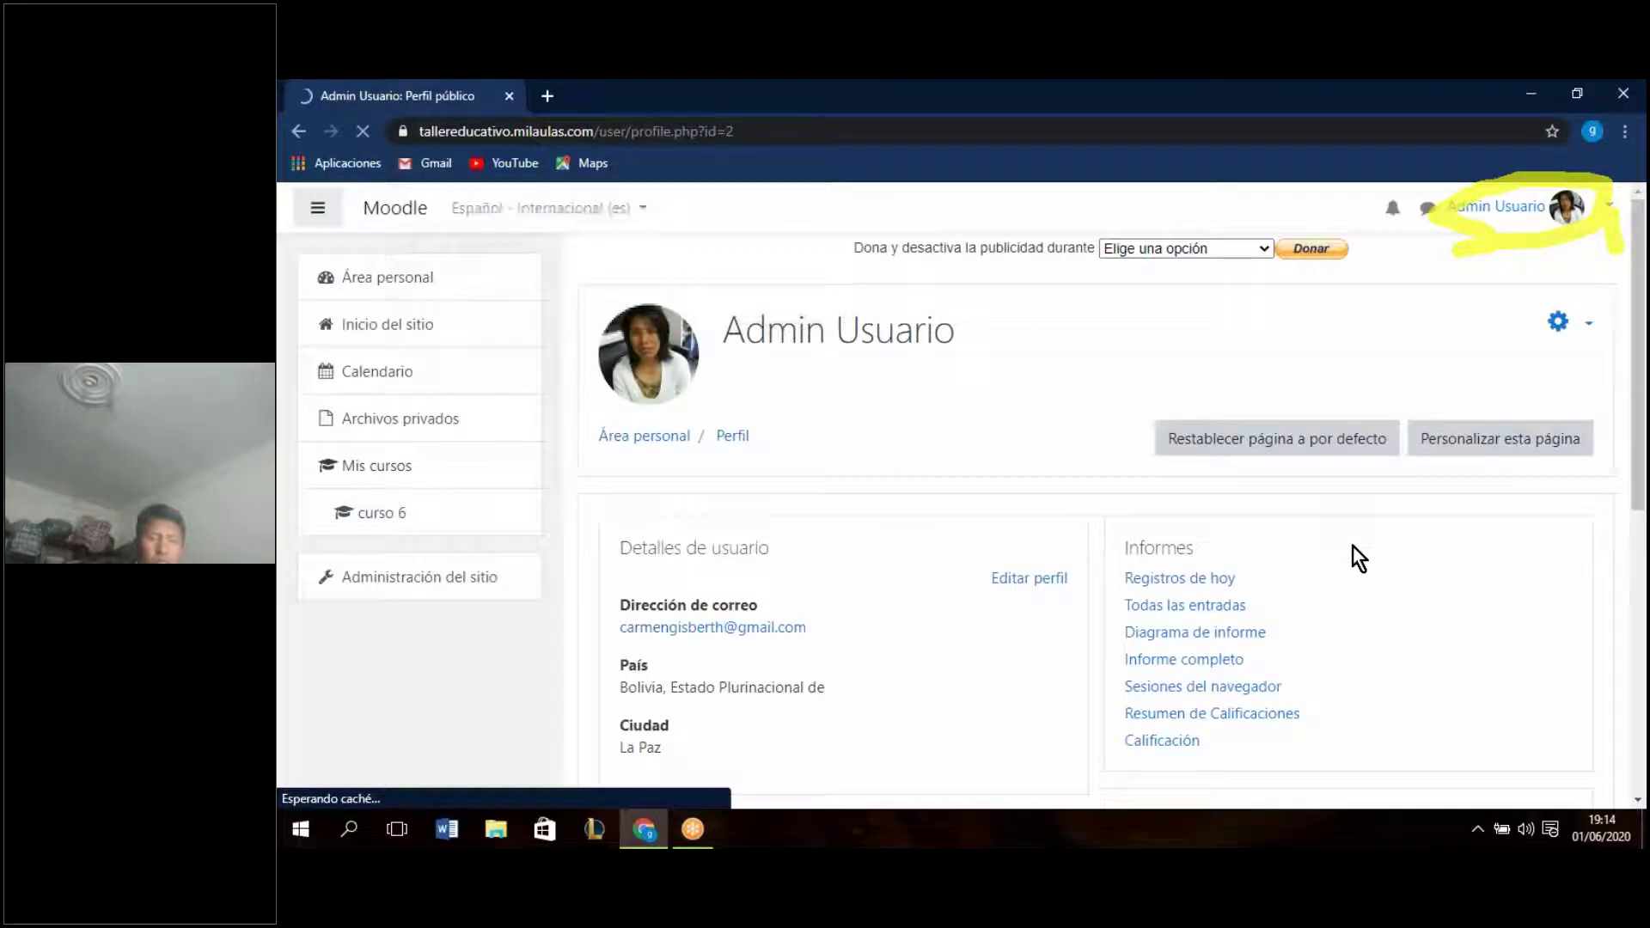
{"action": "scroll", "coordinate": [1342, 544], "scroll_direction": "down", "scroll_amount": 4}
{"action": "scroll", "coordinate": [1343, 544], "scroll_direction": "up", "scroll_amount": 4}
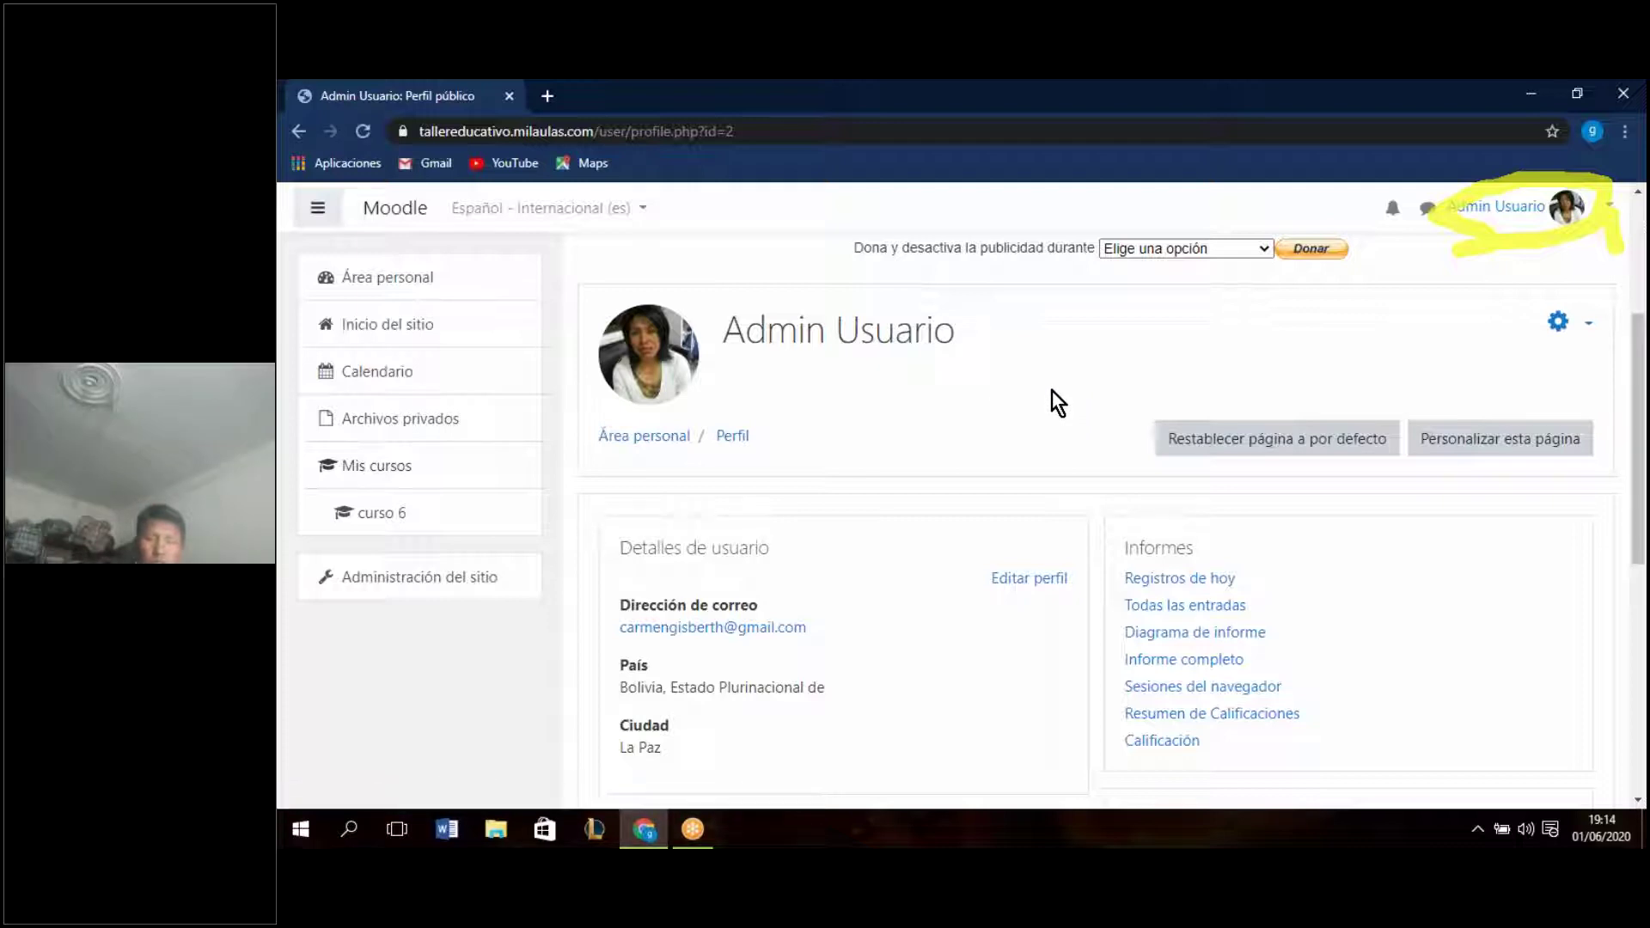
{"action": "scroll", "coordinate": [1031, 393], "scroll_direction": "down", "scroll_amount": 2}
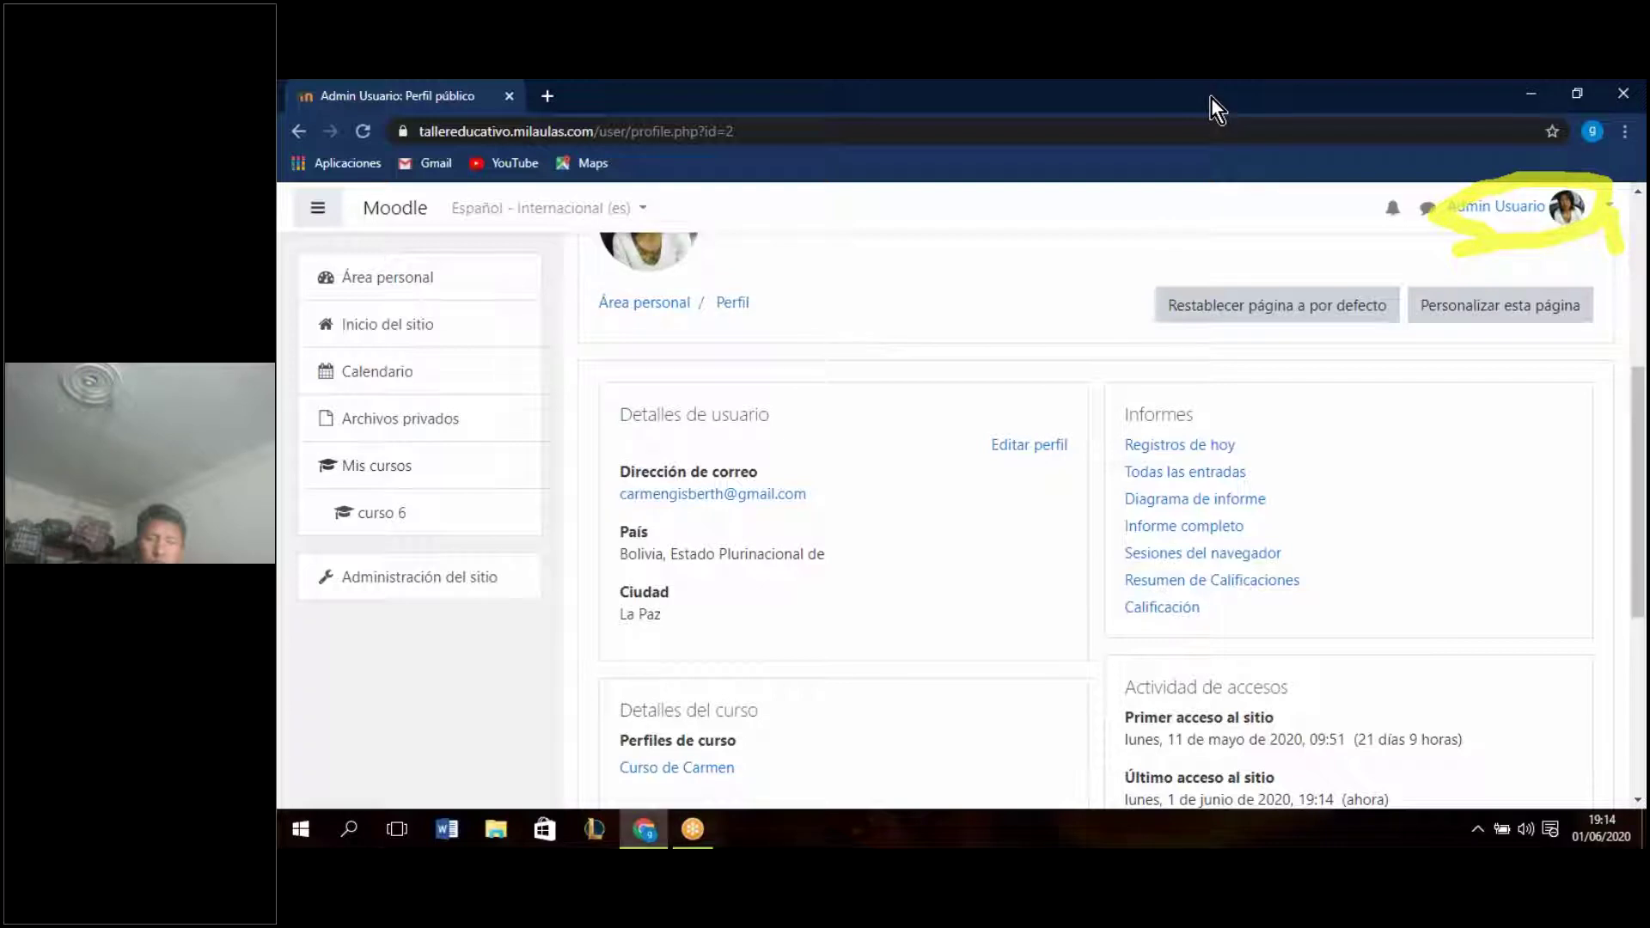
{"action": "mouse_move", "coordinate": [1019, 419]}
{"action": "left_mouse_down"}
{"action": "mouse_move", "coordinate": [970, 428]}
{"action": "mouse_move", "coordinate": [1001, 490]}
{"action": "mouse_move", "coordinate": [1103, 456]}
{"action": "mouse_move", "coordinate": [1042, 398]}
{"action": "left_mouse_up"}
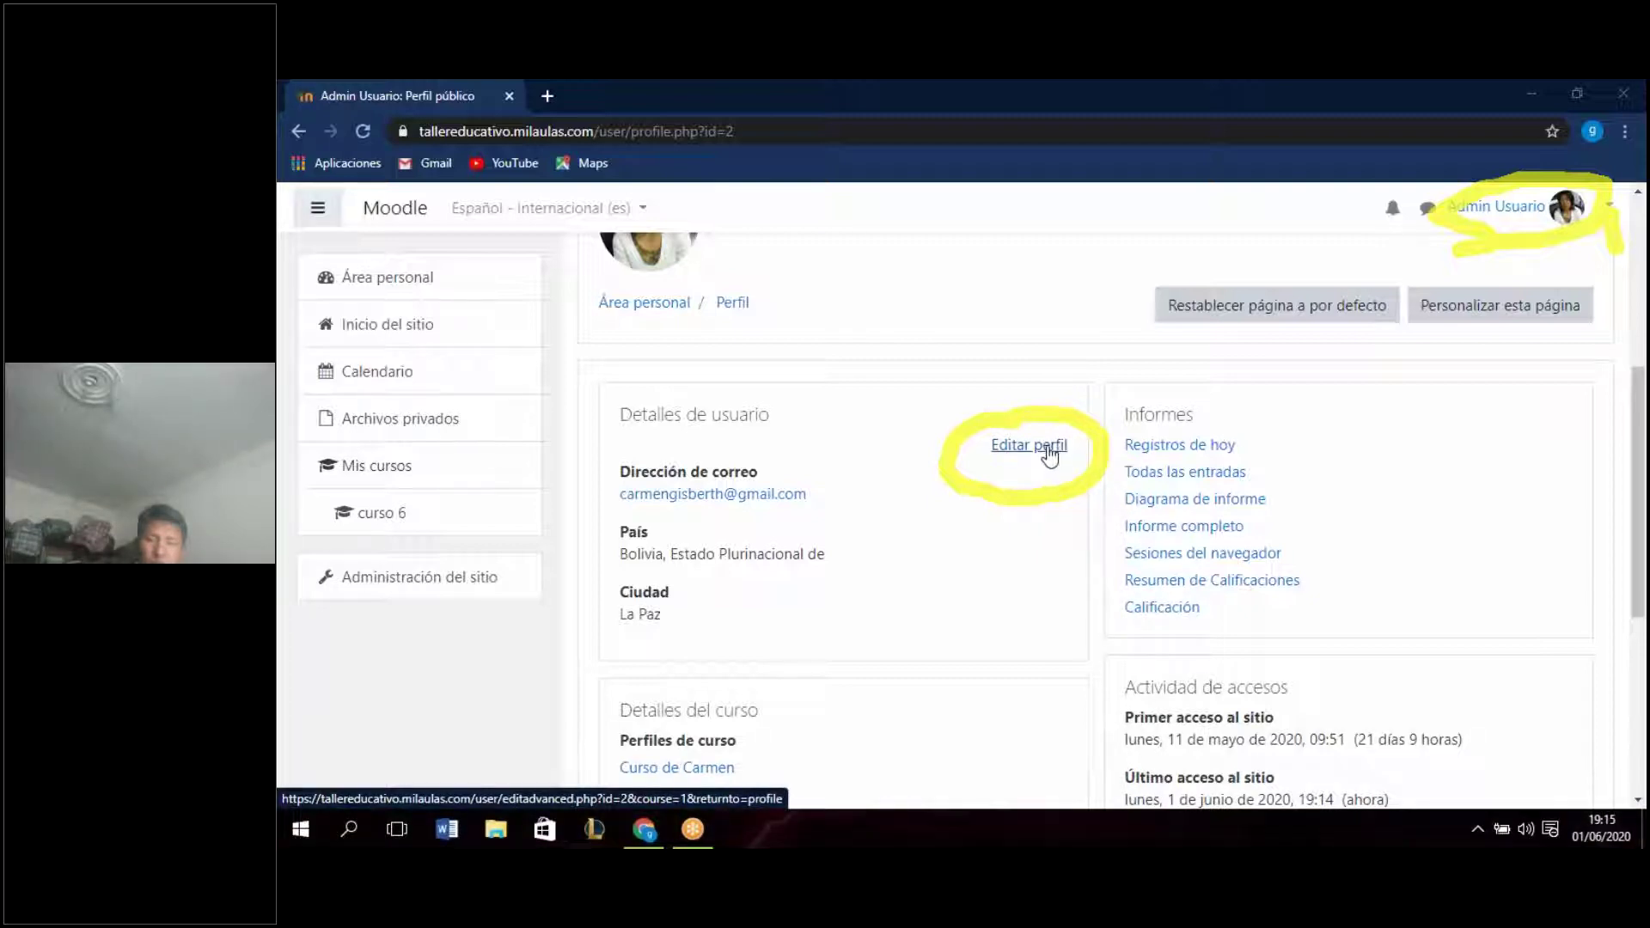
Open the Editar perfil form and mark its username and new password fields
{"action": "left_click", "coordinate": [1049, 456]}
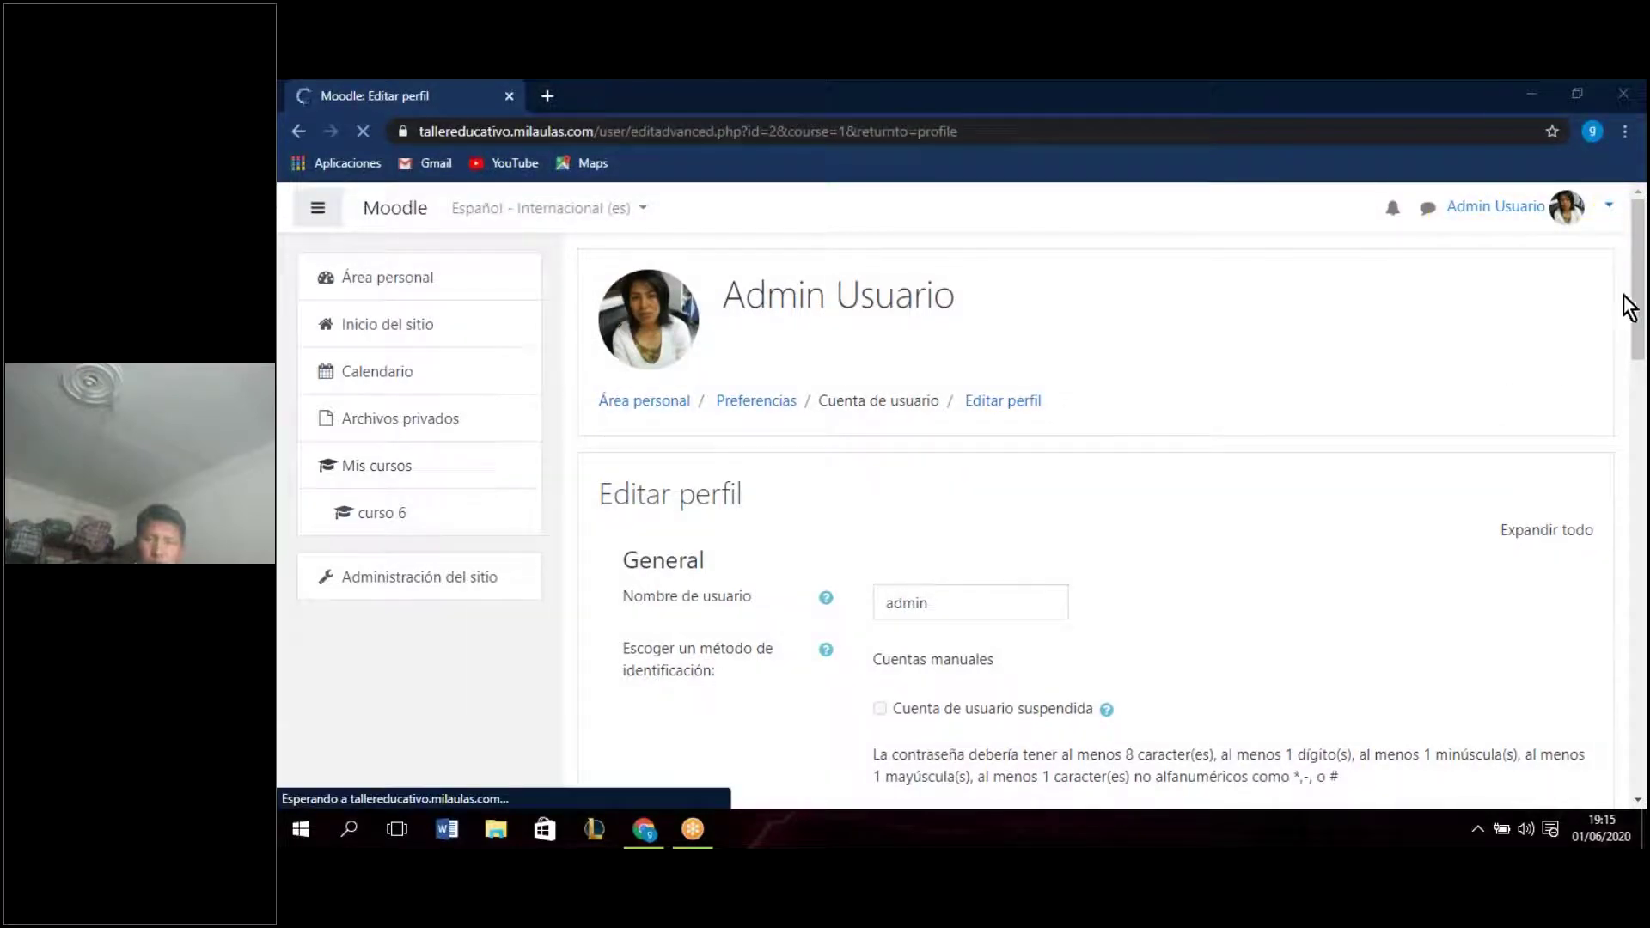
{"action": "left_click_drag", "start_coordinate": [1635, 292], "coordinate": [1609, 357]}
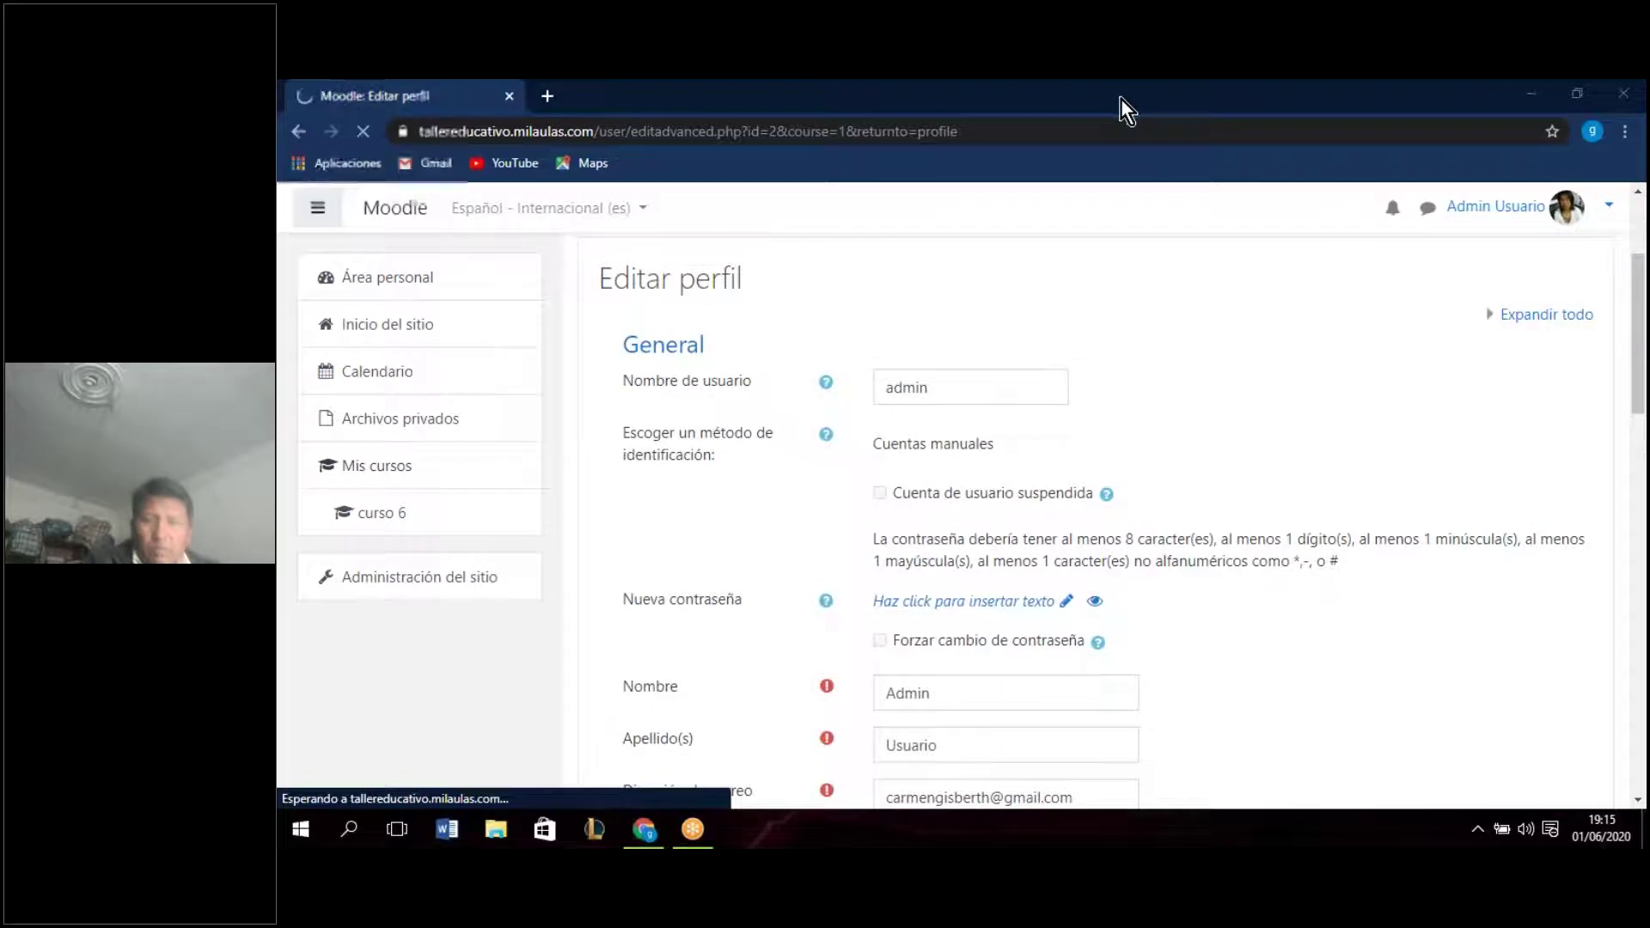
{"action": "mouse_move", "coordinate": [1044, 356]}
{"action": "left_mouse_down"}
{"action": "mouse_move", "coordinate": [1080, 348]}
{"action": "mouse_move", "coordinate": [1098, 365]}
{"action": "mouse_move", "coordinate": [1074, 421]}
{"action": "left_mouse_up"}
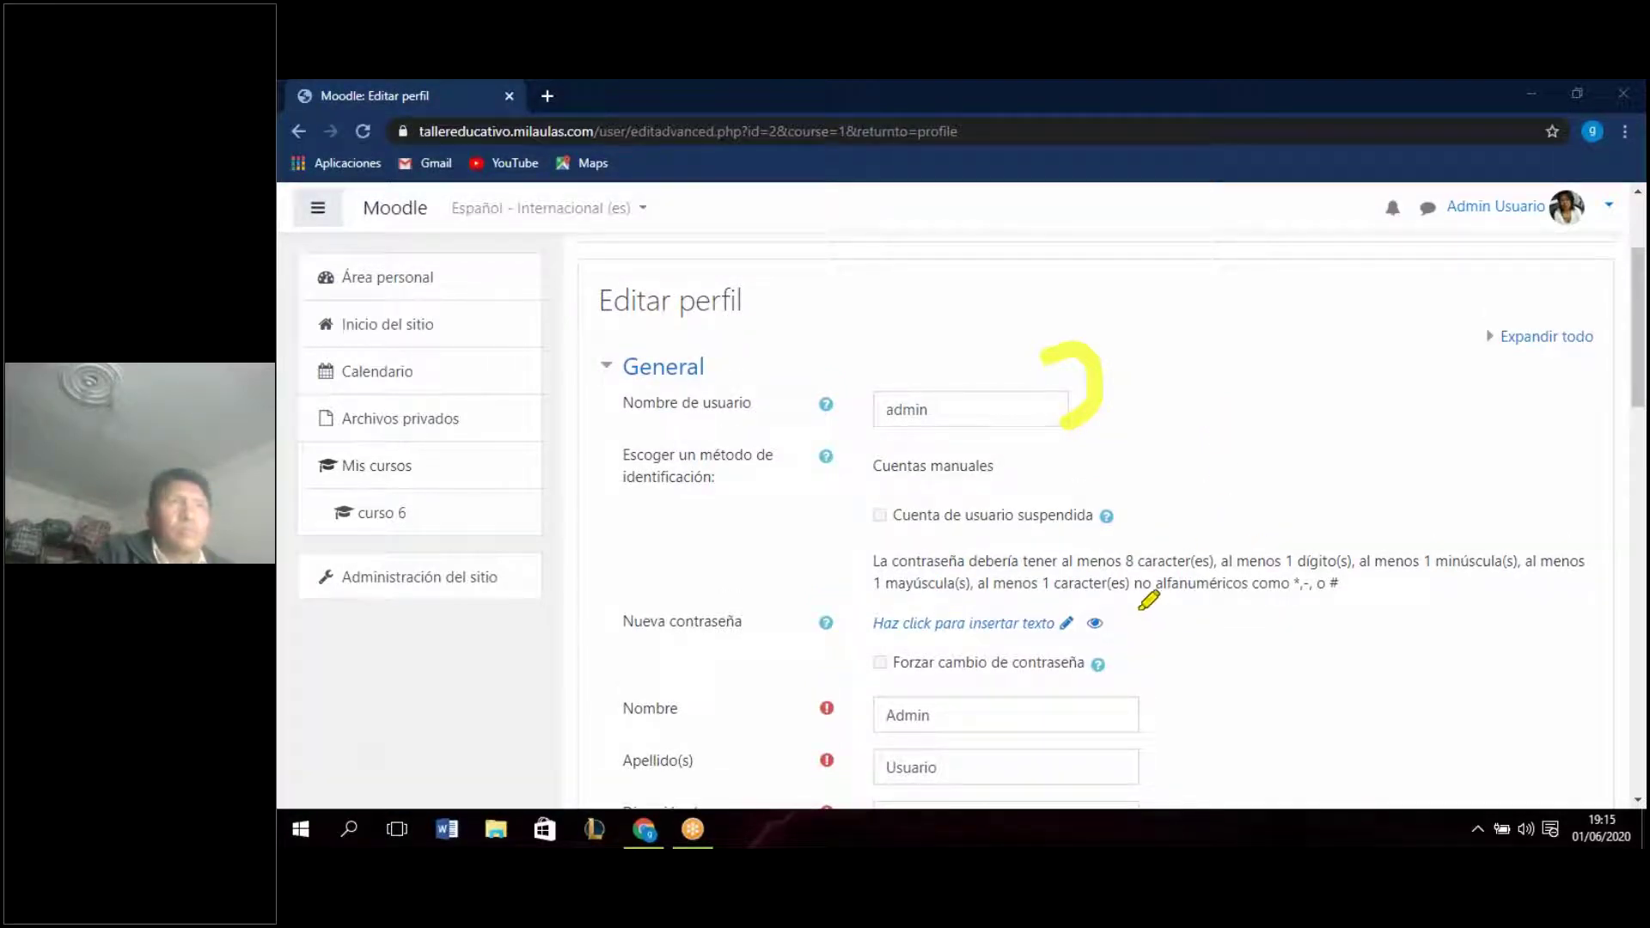
{"action": "mouse_move", "coordinate": [1122, 606]}
{"action": "left_mouse_down"}
{"action": "mouse_move", "coordinate": [1164, 631]}
{"action": "mouse_move", "coordinate": [1118, 644]}
{"action": "left_mouse_up"}
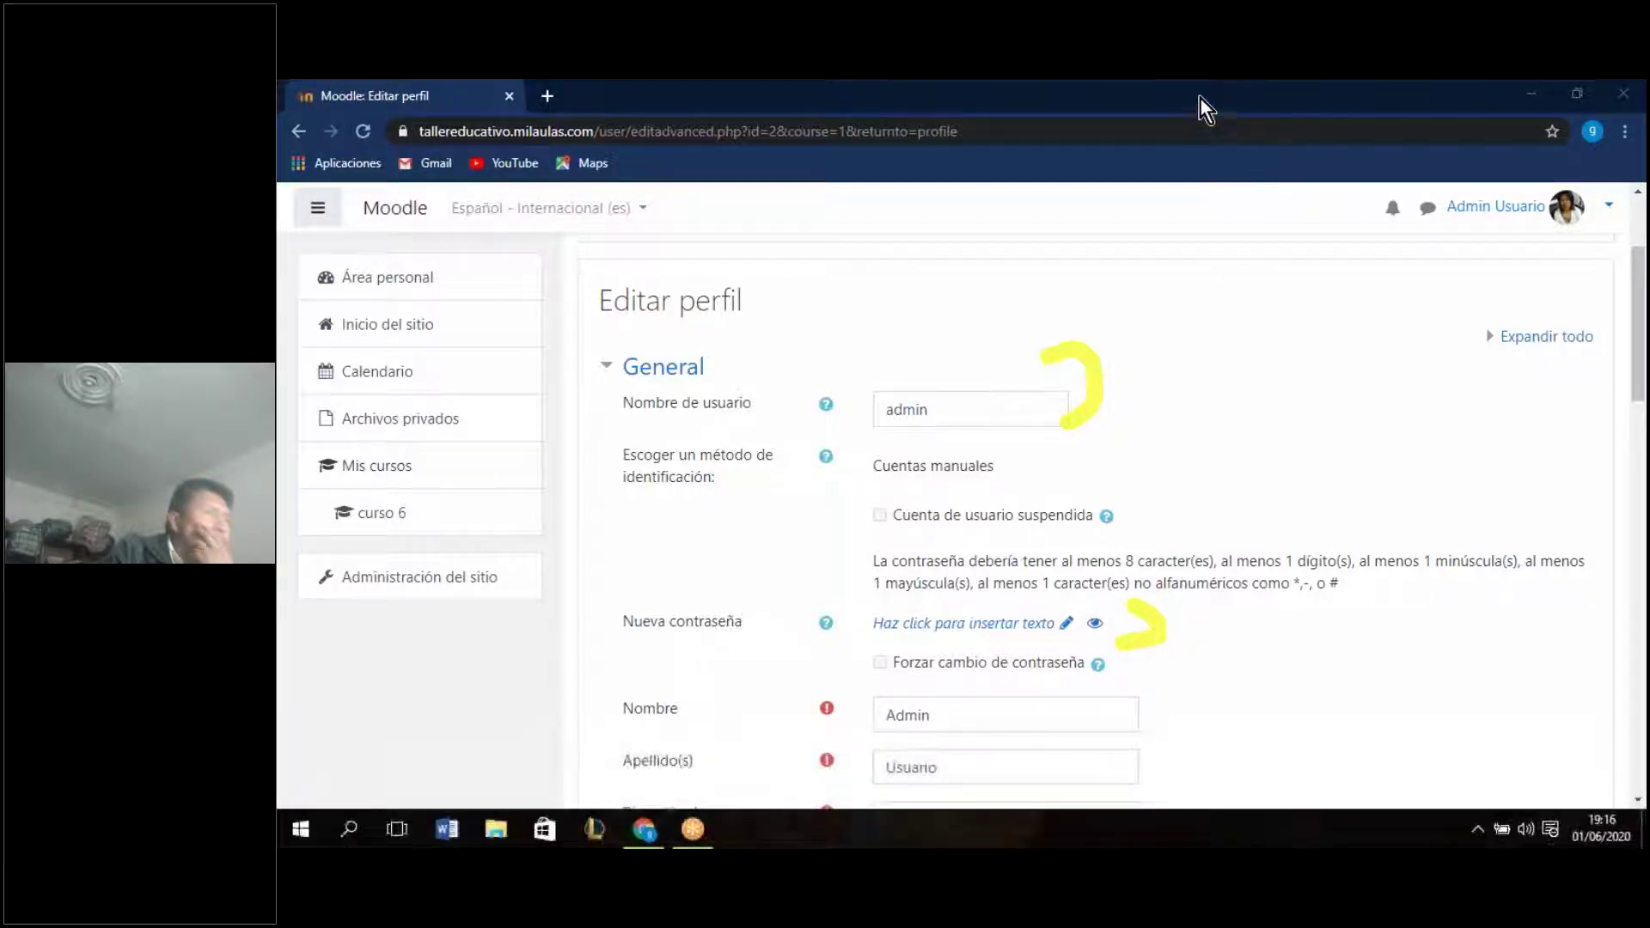
{"action": "key", "text": "Escape"}
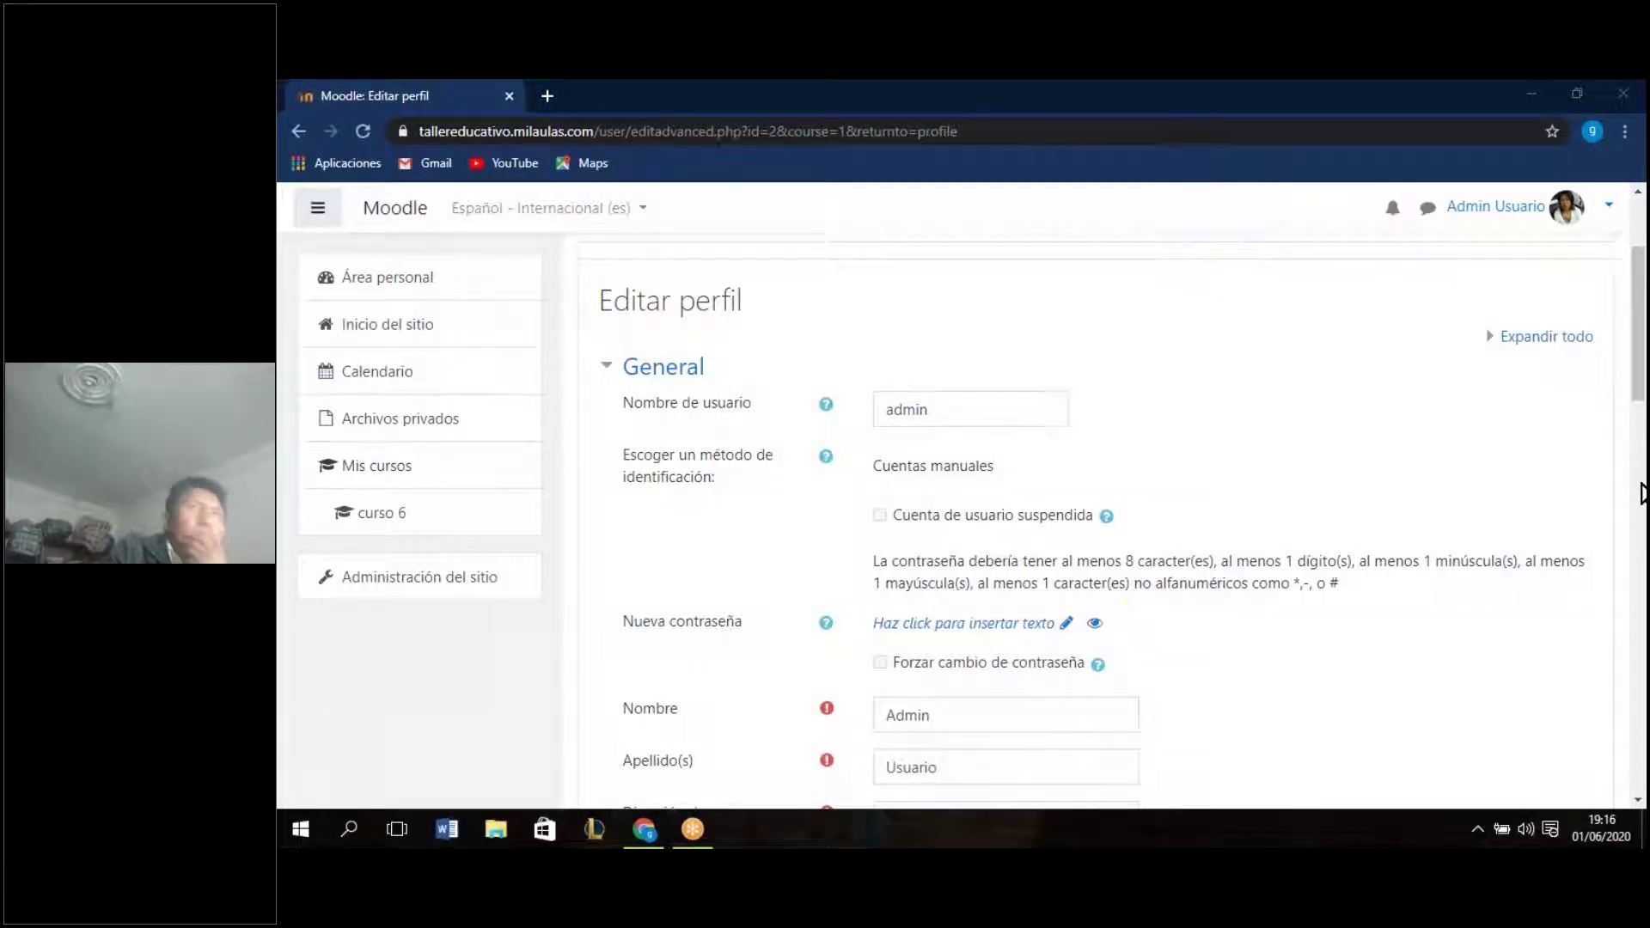
Point out username admin, the new password, first name and surname fields, and the header account name
{"action": "mouse_move", "coordinate": [1638, 361]}
{"action": "left_mouse_down"}
{"action": "mouse_move", "coordinate": [1637, 417]}
{"action": "mouse_move", "coordinate": [1638, 359]}
{"action": "mouse_move", "coordinate": [1638, 374]}
{"action": "left_mouse_up"}
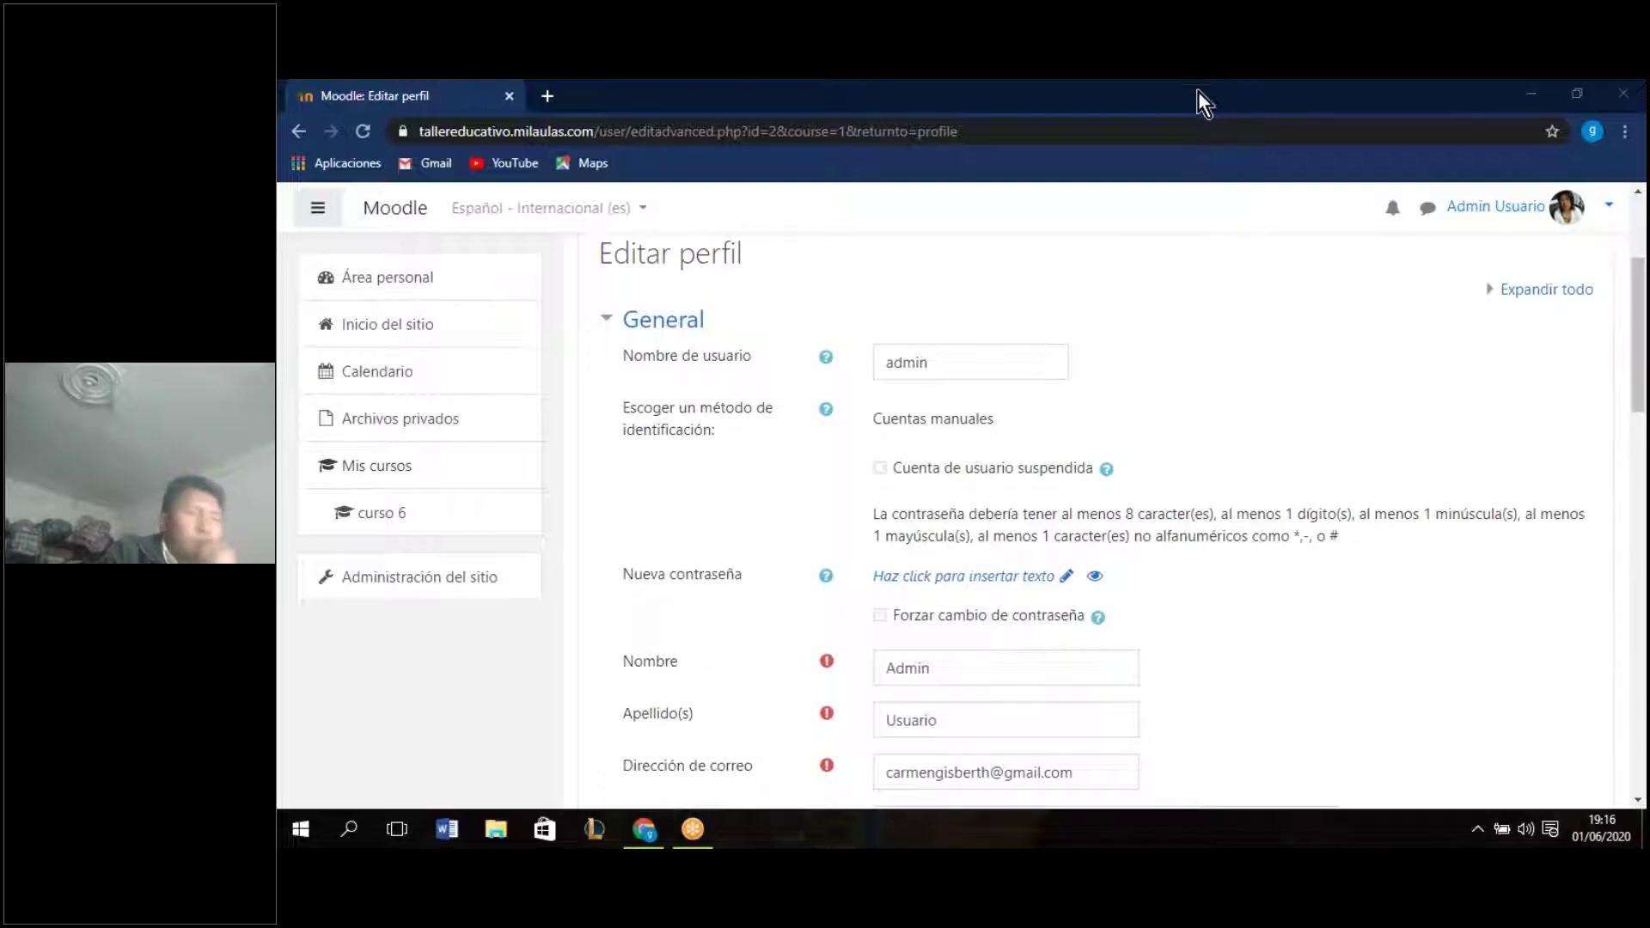
{"action": "left_click_drag", "start_coordinate": [1079, 361], "coordinate": [1164, 360]}
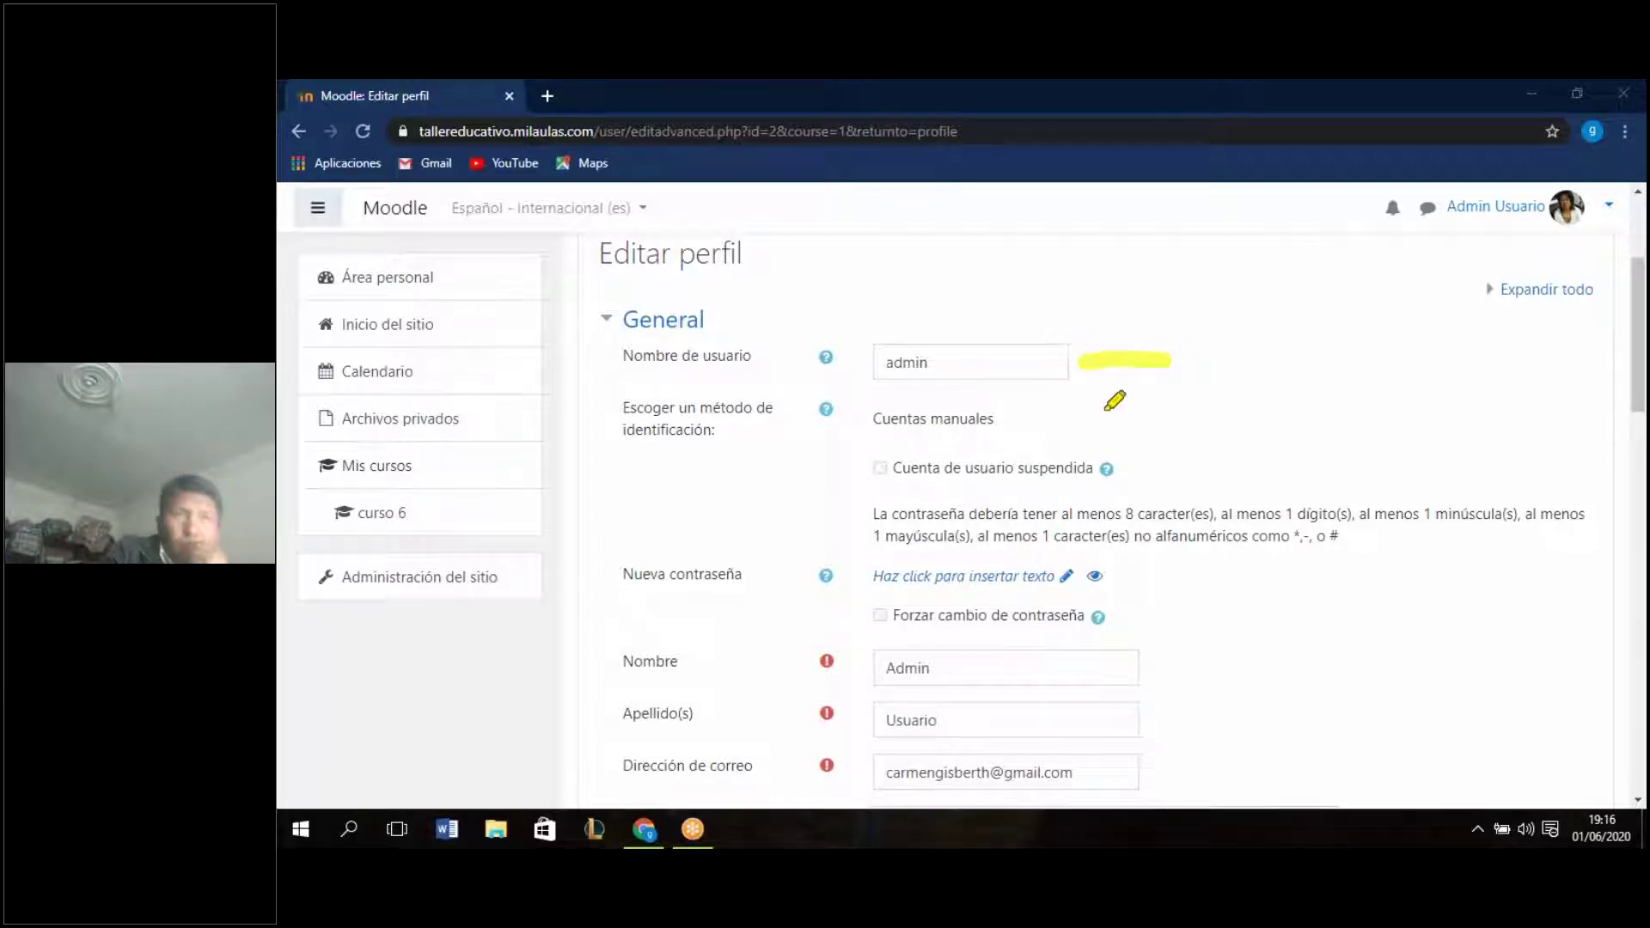
{"action": "left_click_drag", "start_coordinate": [1132, 574], "coordinate": [1202, 574]}
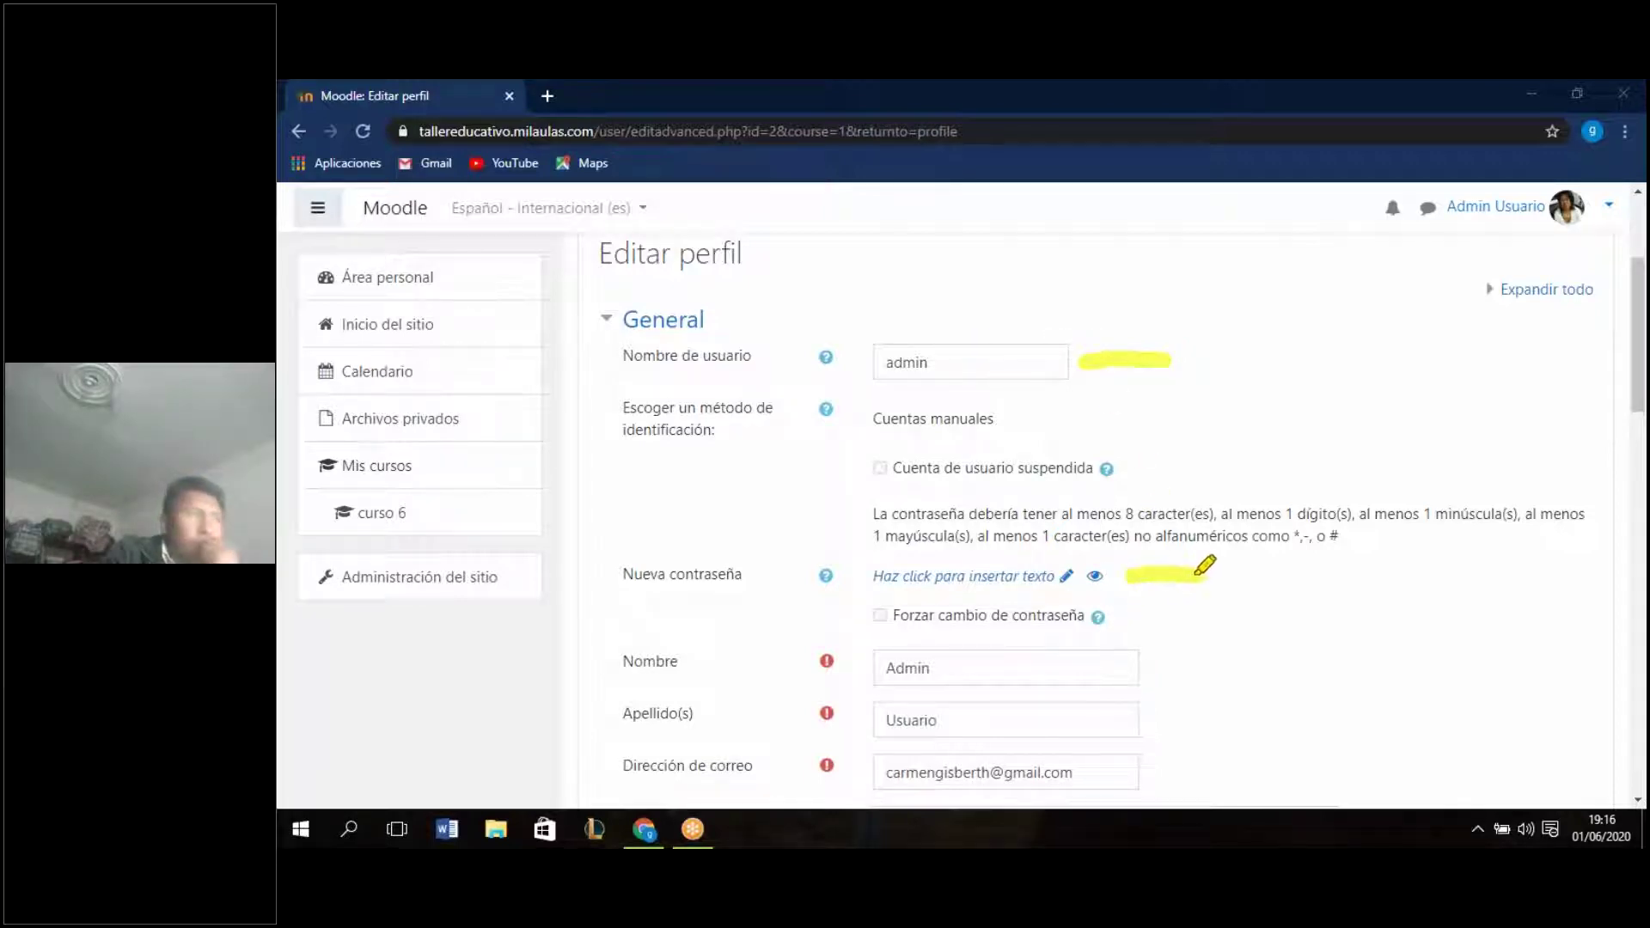
{"action": "left_click_drag", "start_coordinate": [1153, 668], "coordinate": [1204, 664]}
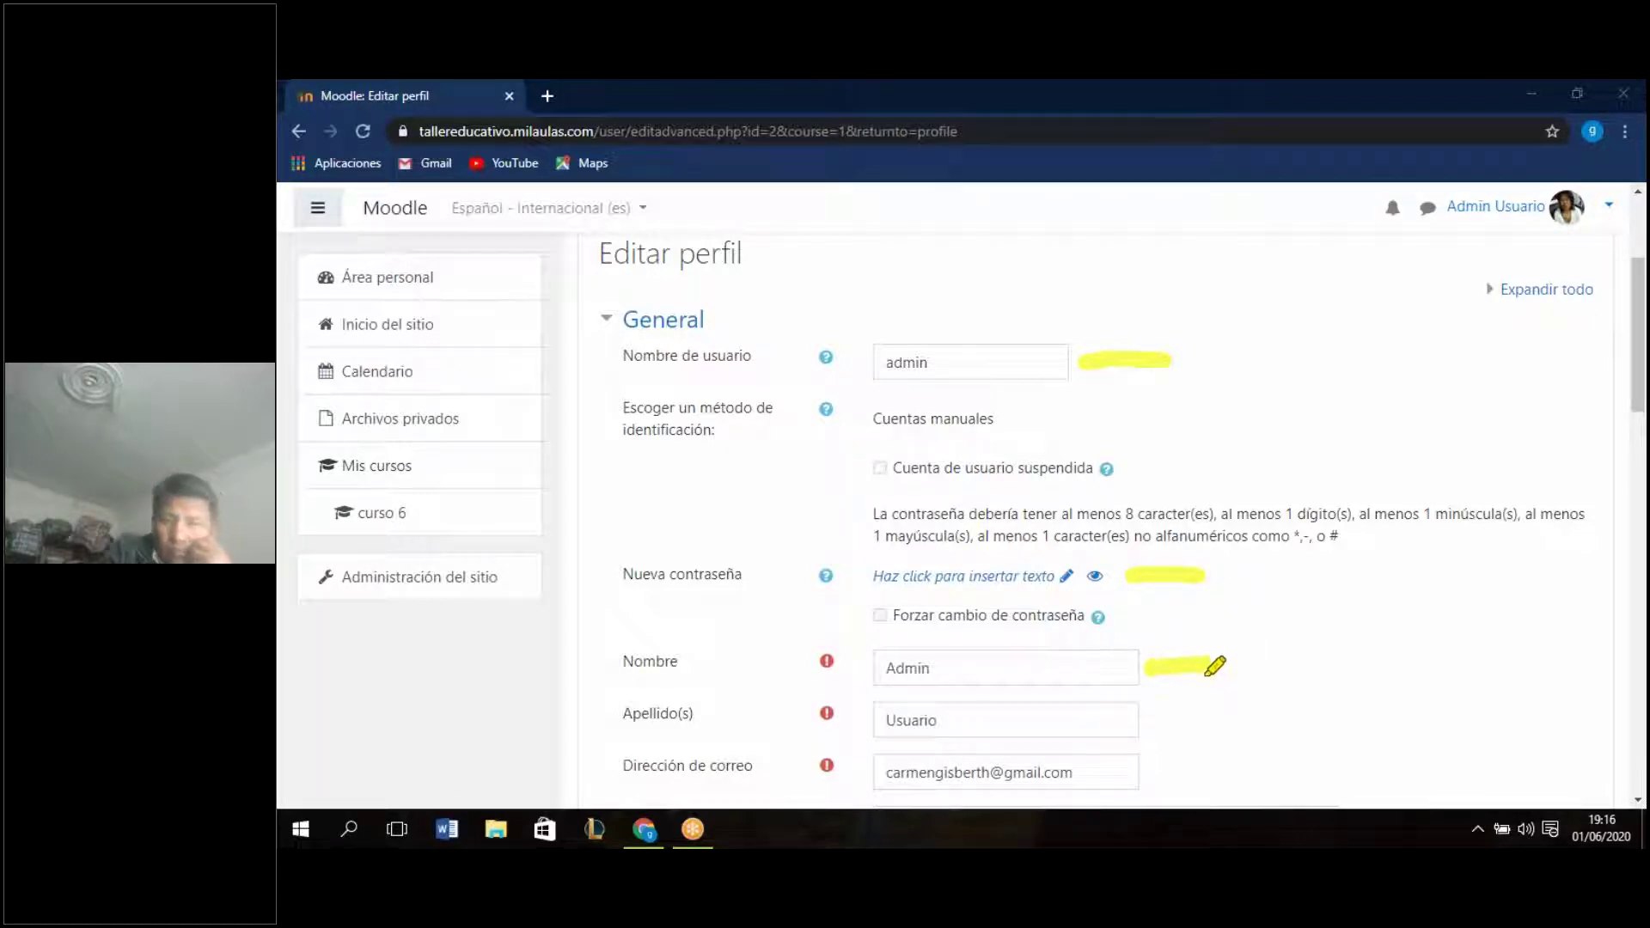
{"action": "left_click_drag", "start_coordinate": [1145, 715], "coordinate": [1203, 716]}
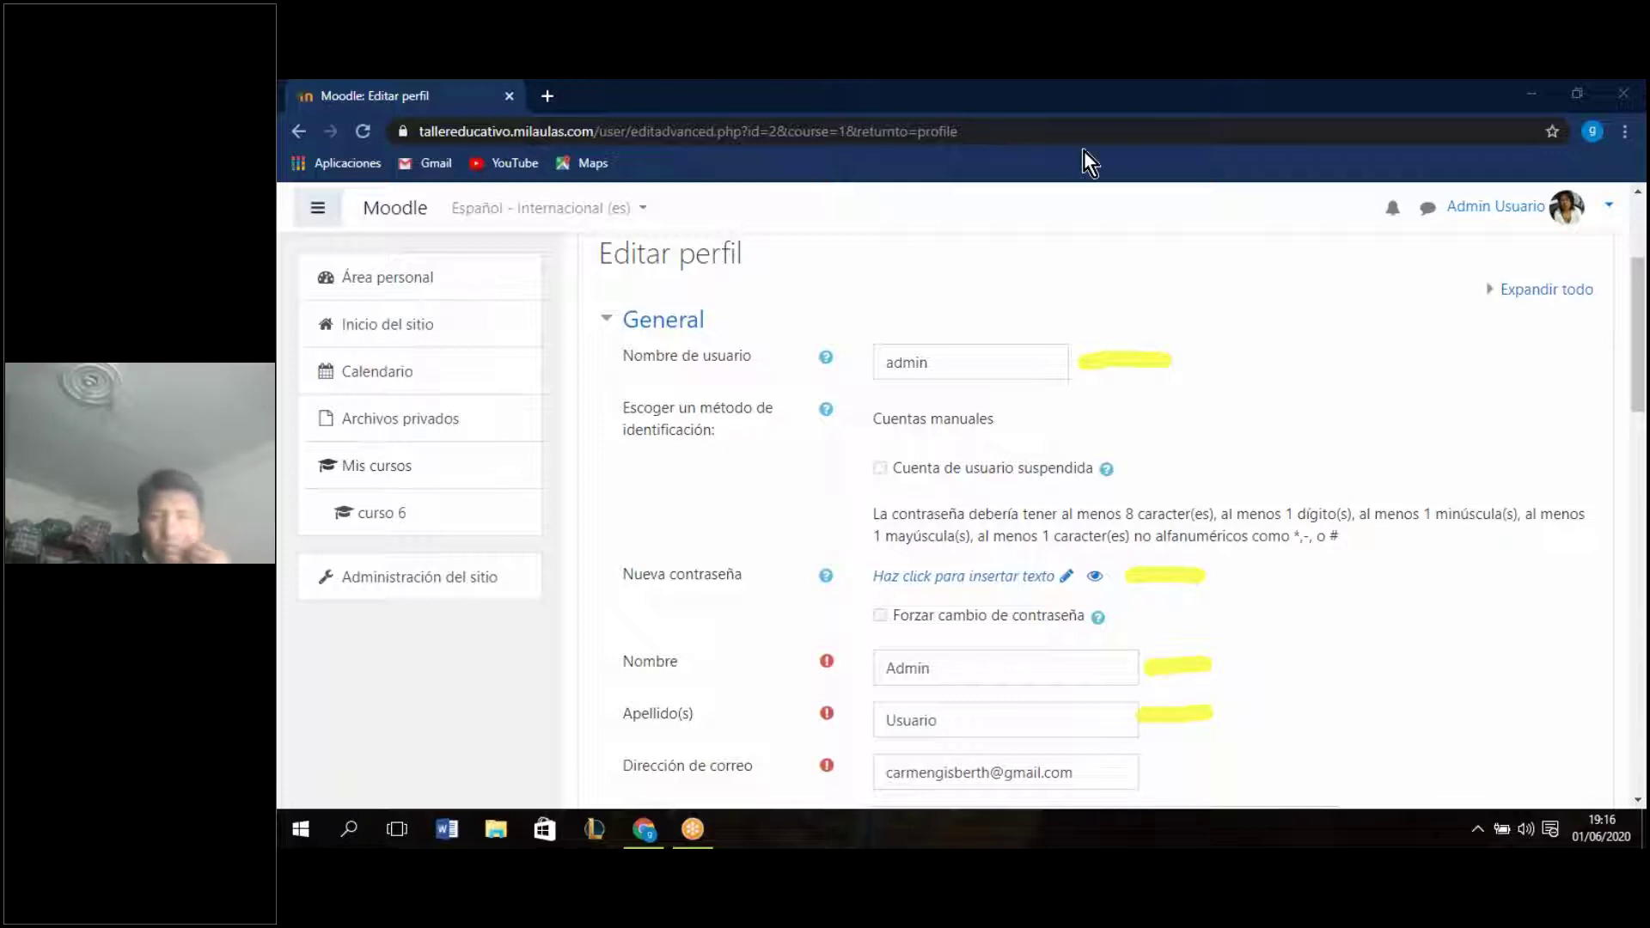
{"action": "mouse_move", "coordinate": [1439, 225]}
{"action": "left_mouse_down"}
{"action": "mouse_move", "coordinate": [1538, 224]}
{"action": "mouse_move", "coordinate": [1559, 189]}
{"action": "mouse_move", "coordinate": [1465, 182]}
{"action": "mouse_move", "coordinate": [1436, 198]}
{"action": "mouse_move", "coordinate": [1452, 216]}
{"action": "left_mouse_up"}
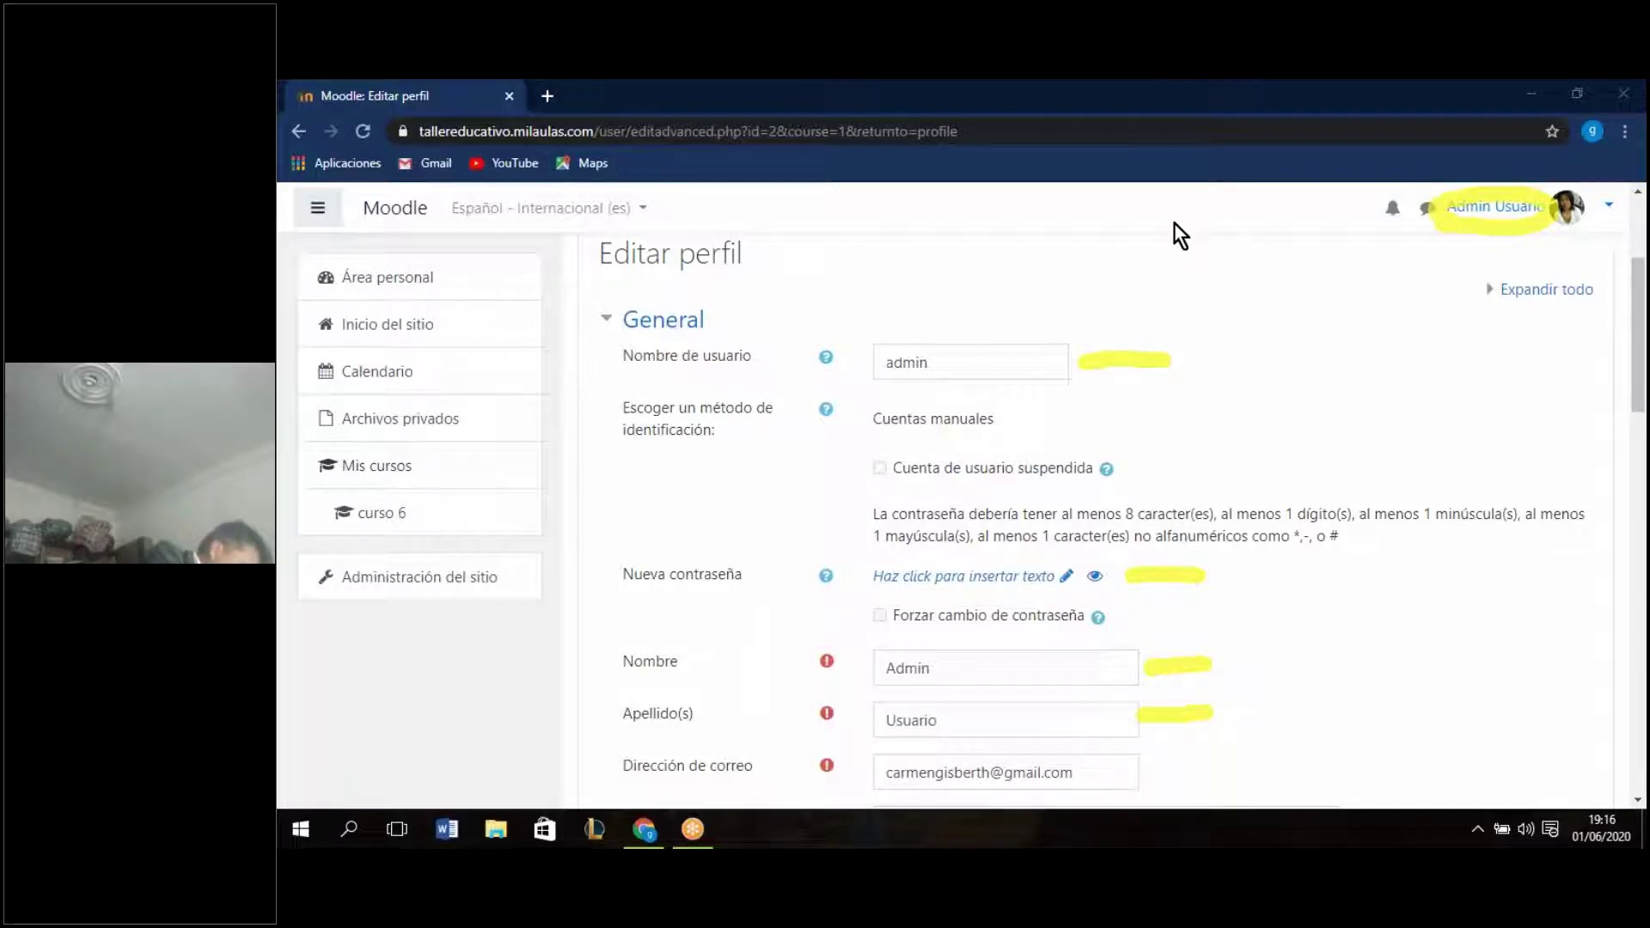
Mark the first name and surname fields and the account name in the header
{"action": "scroll", "coordinate": [1641, 383], "scroll_direction": "down", "scroll_amount": 3}
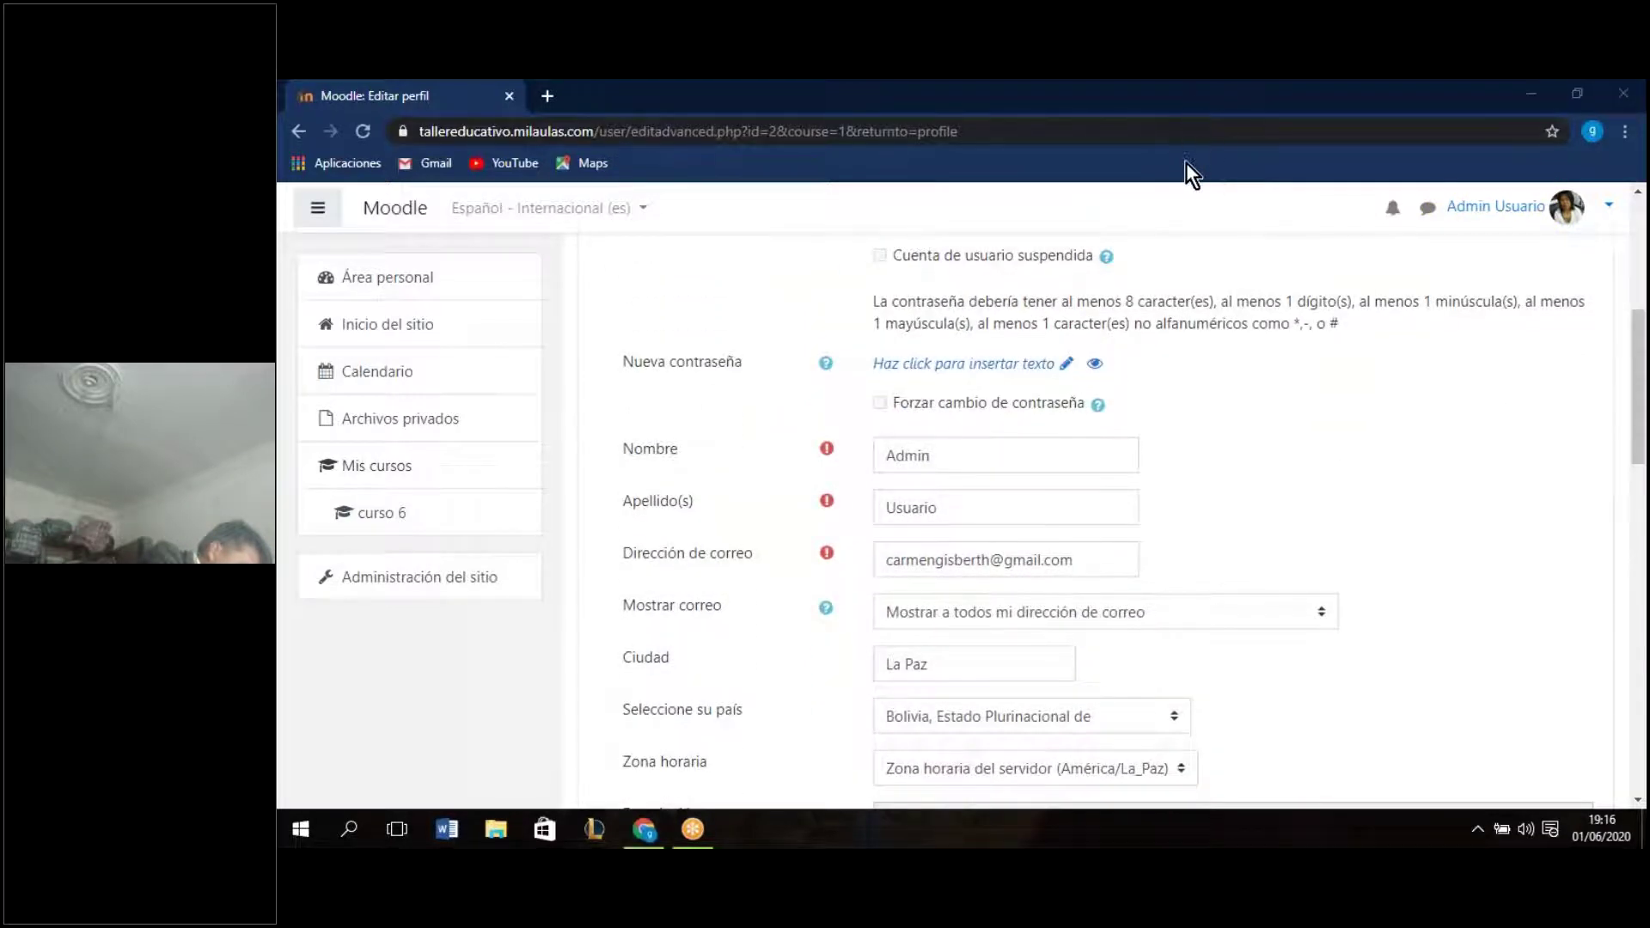
{"action": "left_click_drag", "start_coordinate": [1433, 234], "coordinate": [1543, 236]}
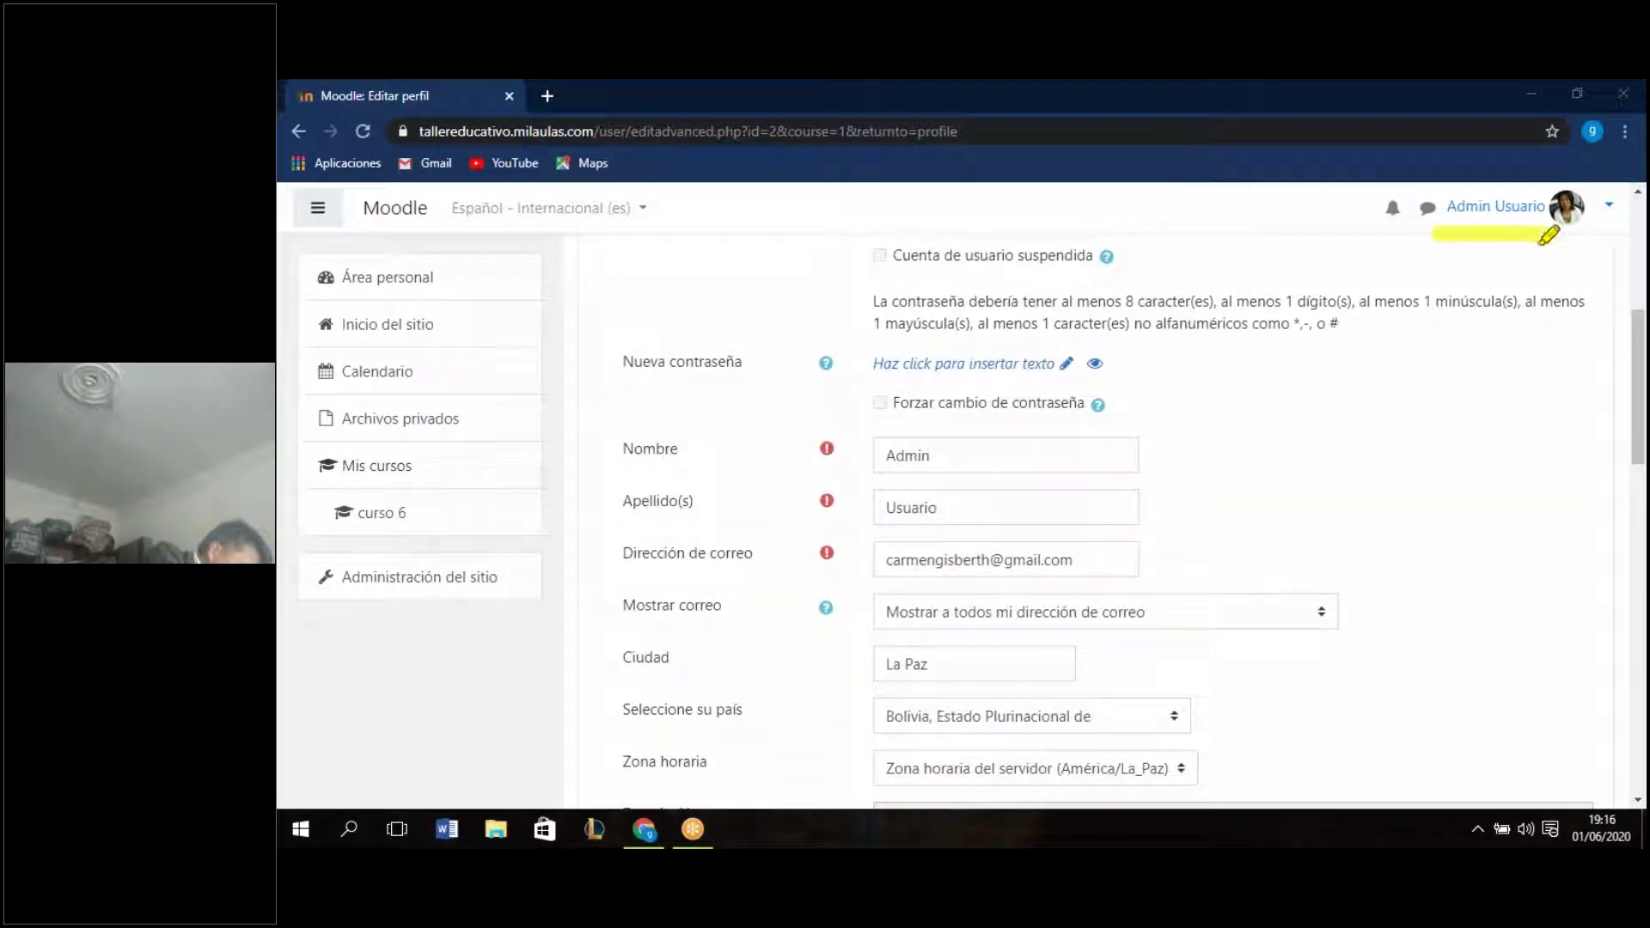
{"action": "left_click", "coordinate": [939, 457]}
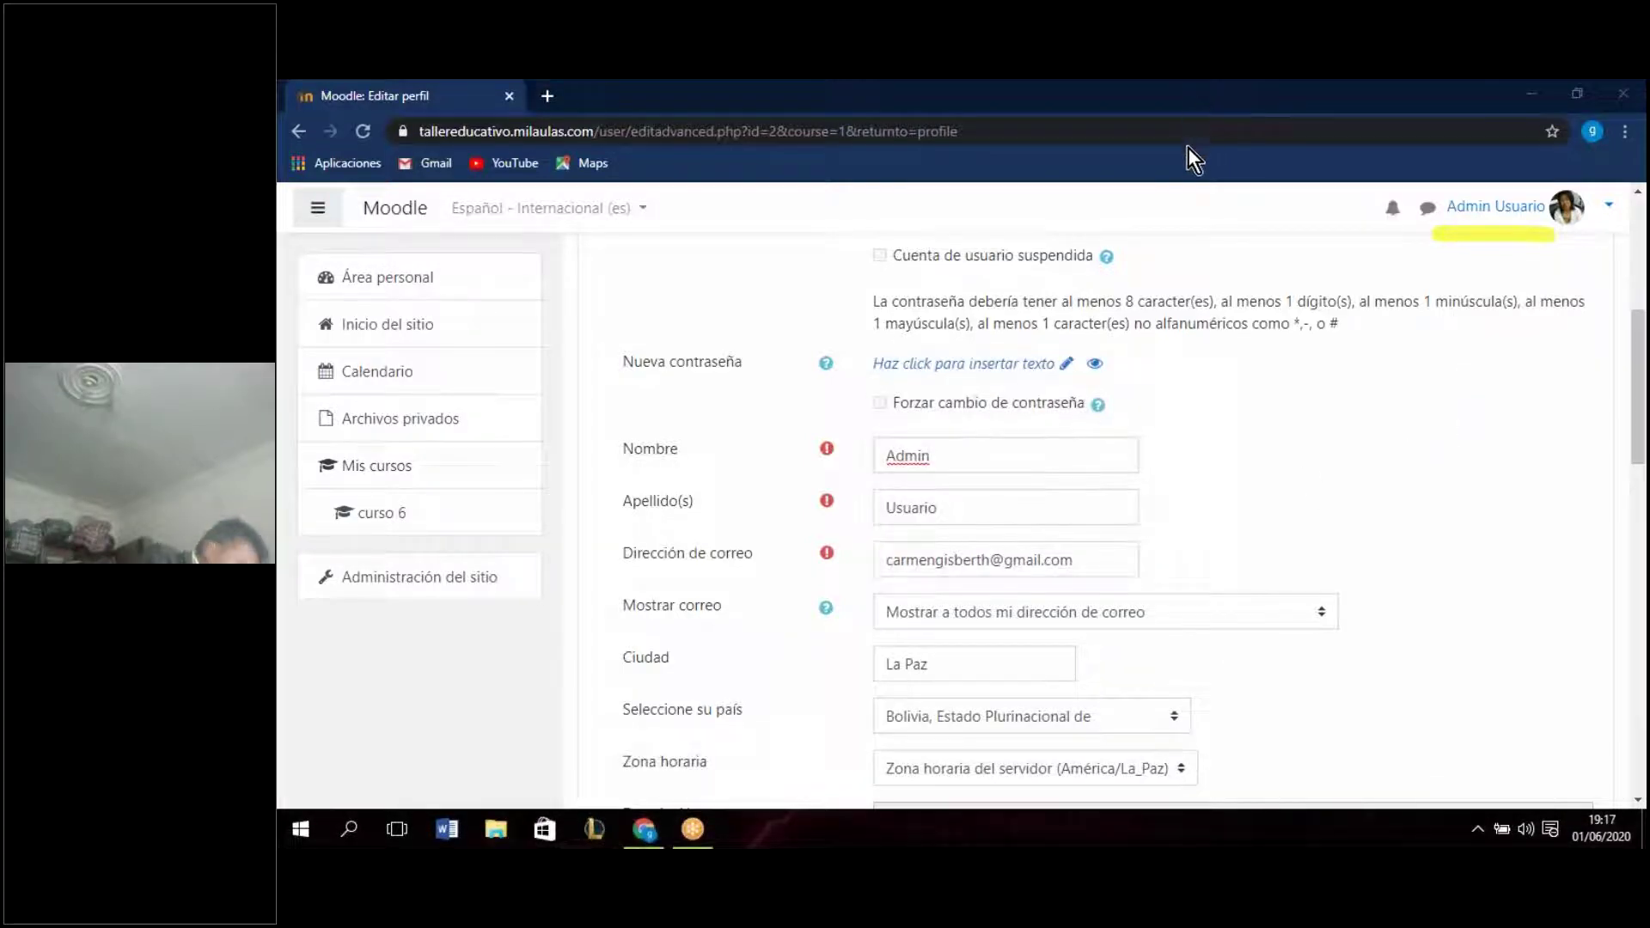
{"action": "mouse_move", "coordinate": [1145, 451]}
{"action": "left_mouse_down"}
{"action": "mouse_move", "coordinate": [1246, 458]}
{"action": "mouse_move", "coordinate": [1158, 427]}
{"action": "left_mouse_up"}
{"action": "mouse_move", "coordinate": [1150, 513]}
{"action": "left_mouse_down"}
{"action": "mouse_move", "coordinate": [1235, 512]}
{"action": "mouse_move", "coordinate": [1151, 513]}
{"action": "mouse_move", "coordinate": [1195, 539]}
{"action": "left_mouse_up"}
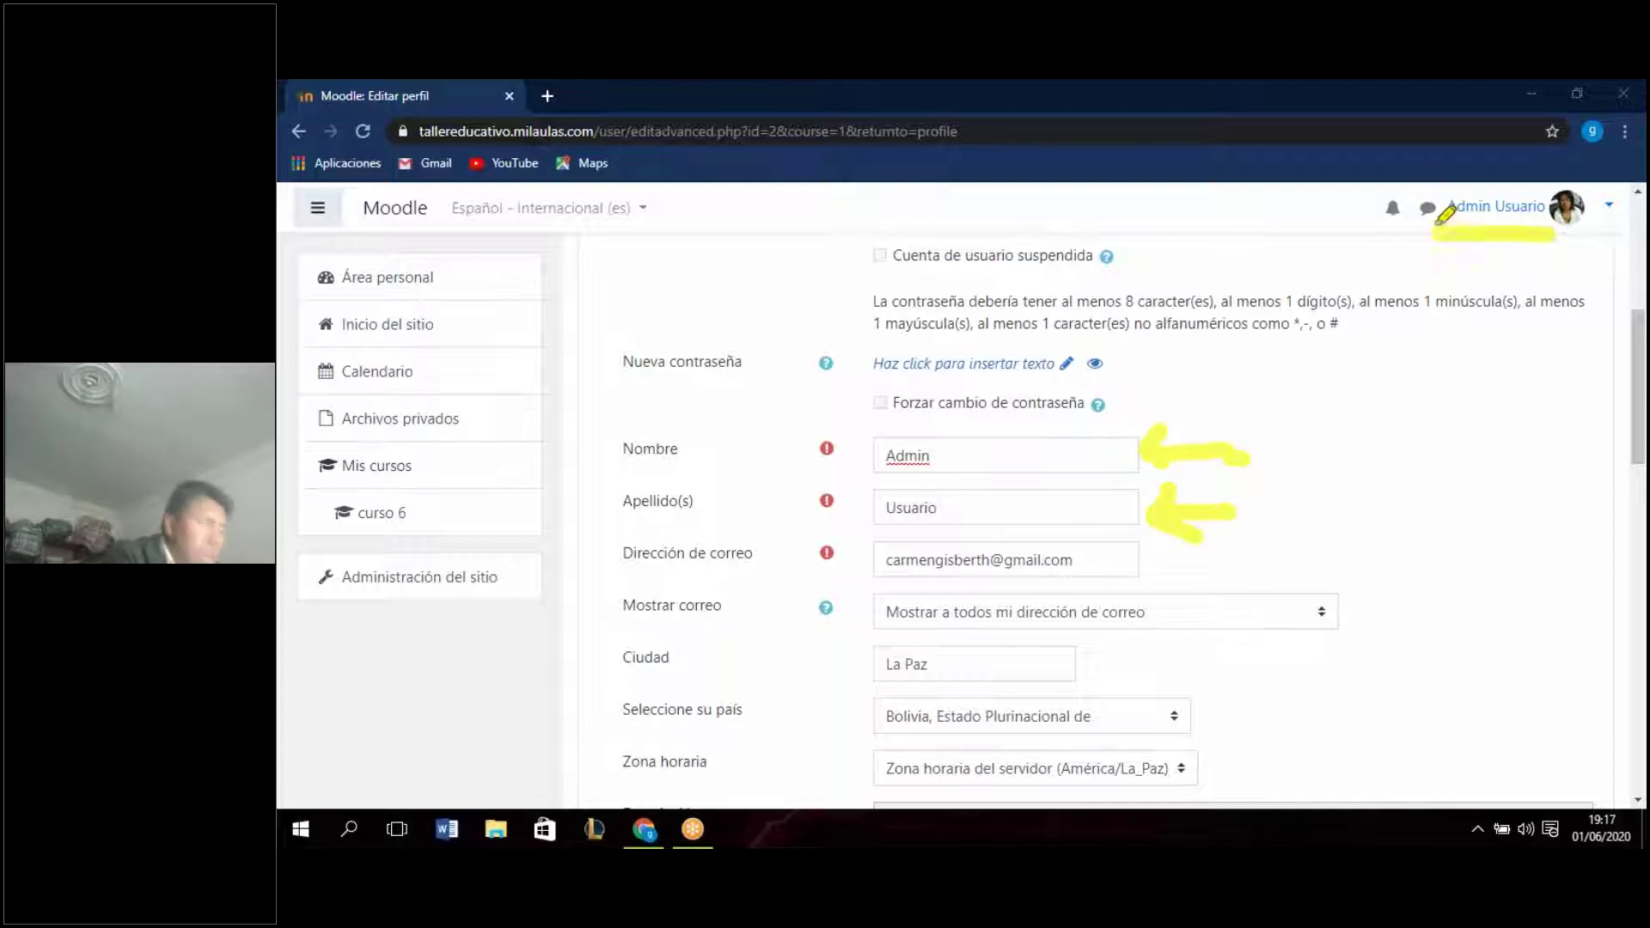
{"action": "mouse_move", "coordinate": [1520, 235]}
{"action": "left_mouse_down"}
{"action": "mouse_move", "coordinate": [1559, 197]}
{"action": "mouse_move", "coordinate": [1430, 189]}
{"action": "mouse_move", "coordinate": [1443, 242]}
{"action": "left_mouse_up"}
Replace the first name Admin and the surname with the new user's name, then go to email
{"action": "left_click", "coordinate": [938, 456]}
{"action": "left_click_drag", "start_coordinate": [939, 456], "coordinate": [890, 463]}
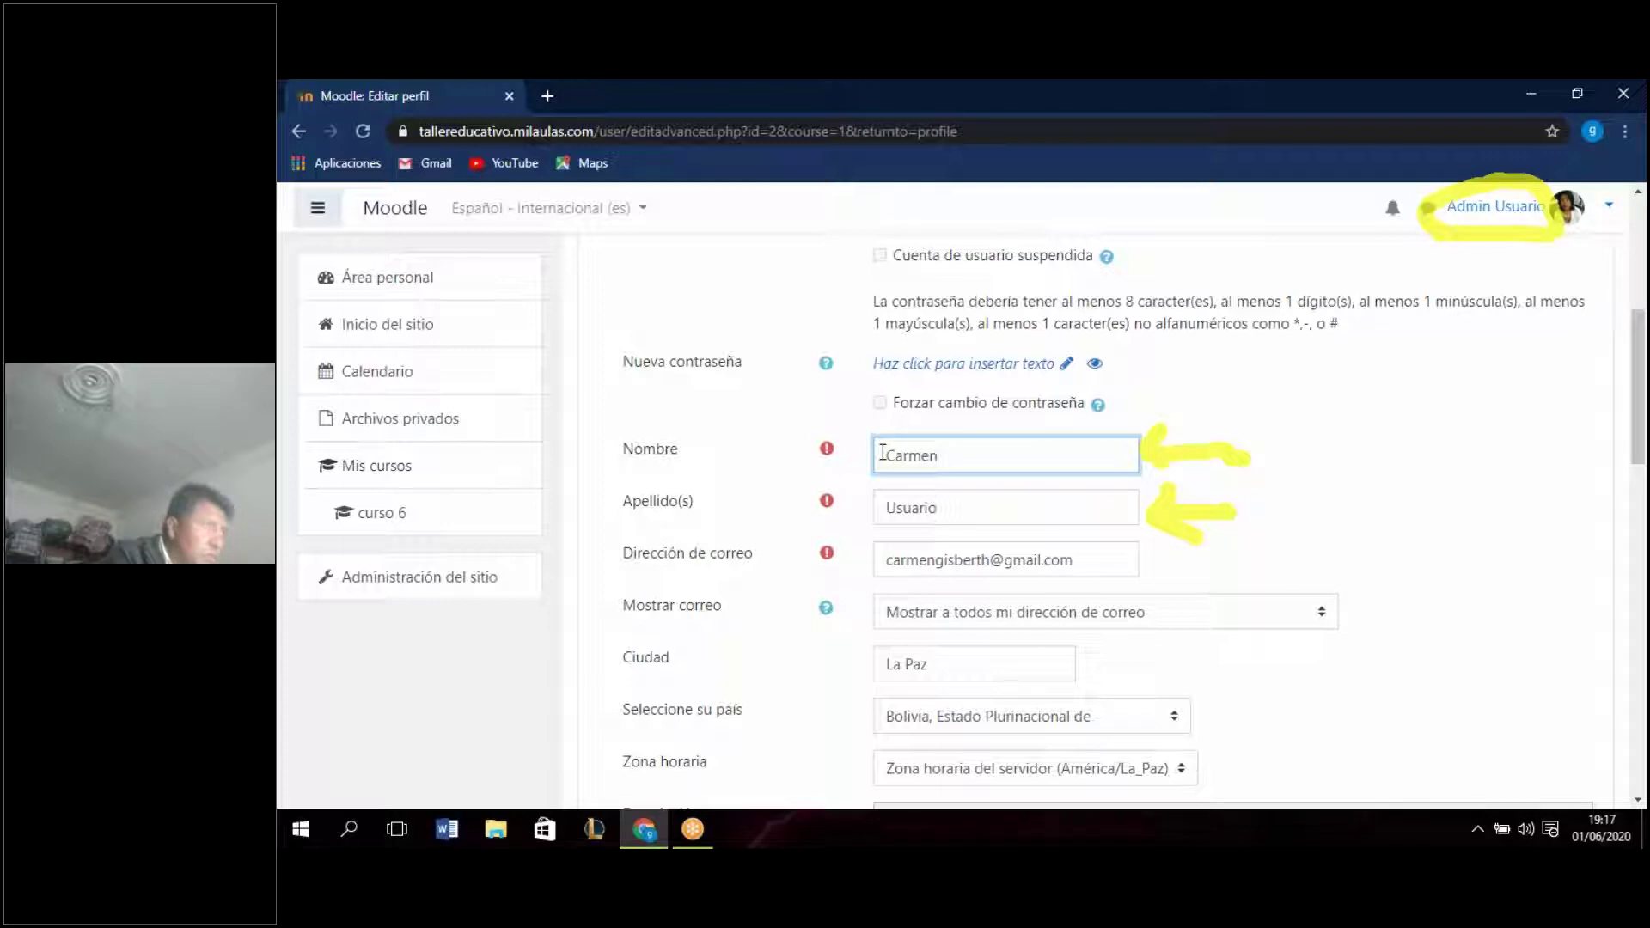
{"action": "key", "text": "Tab"}
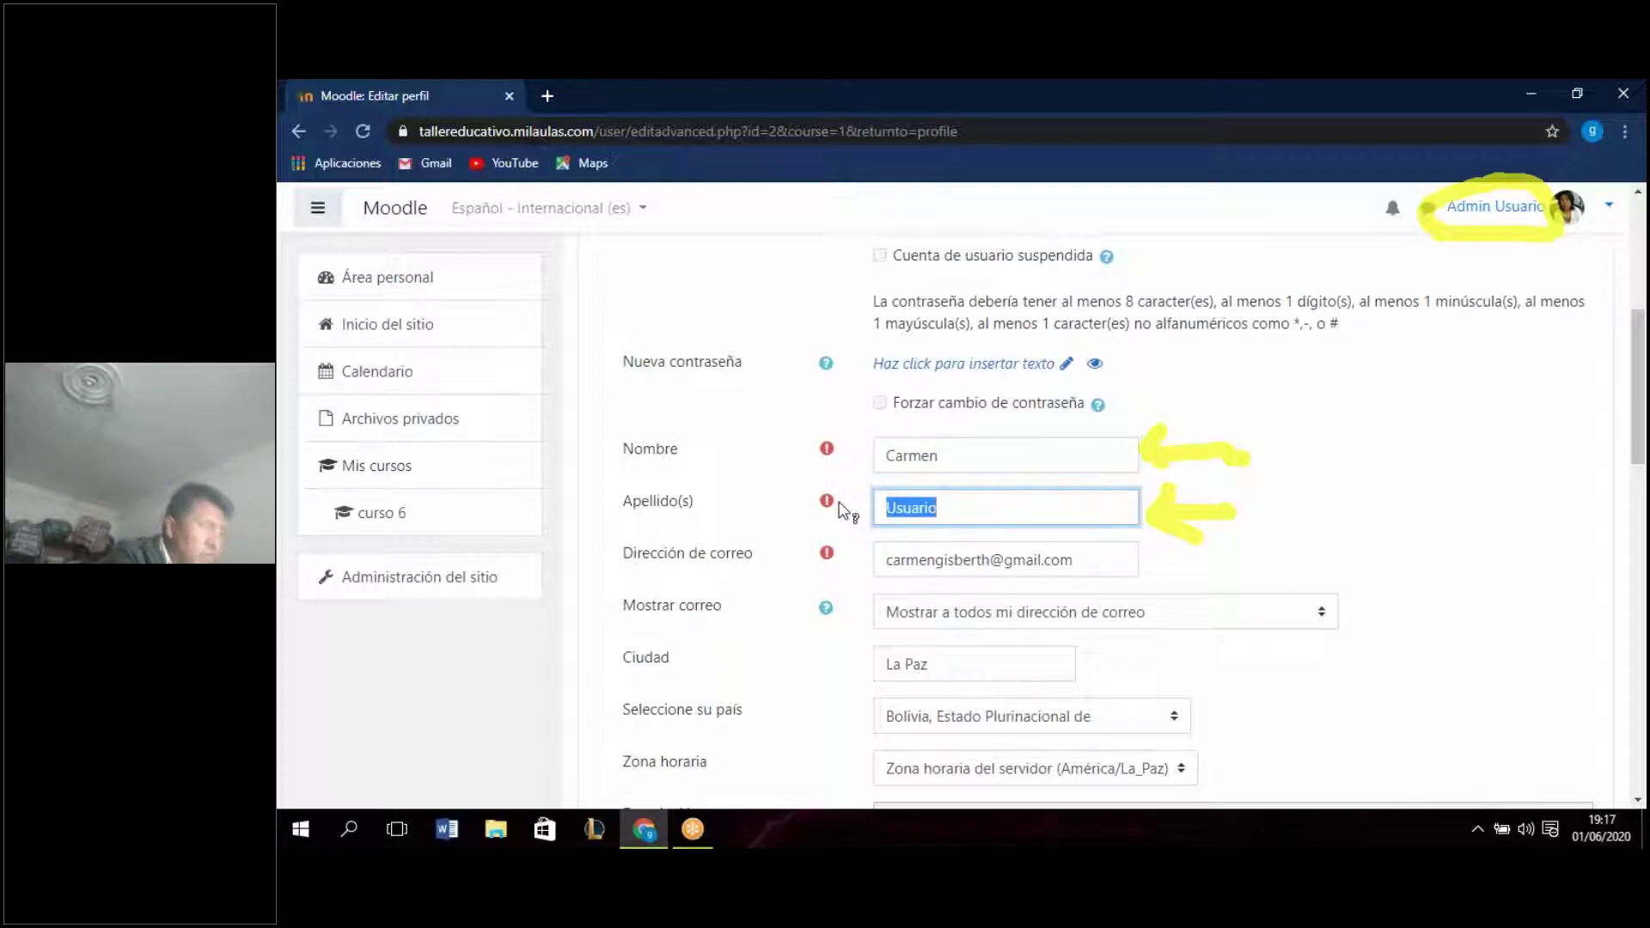
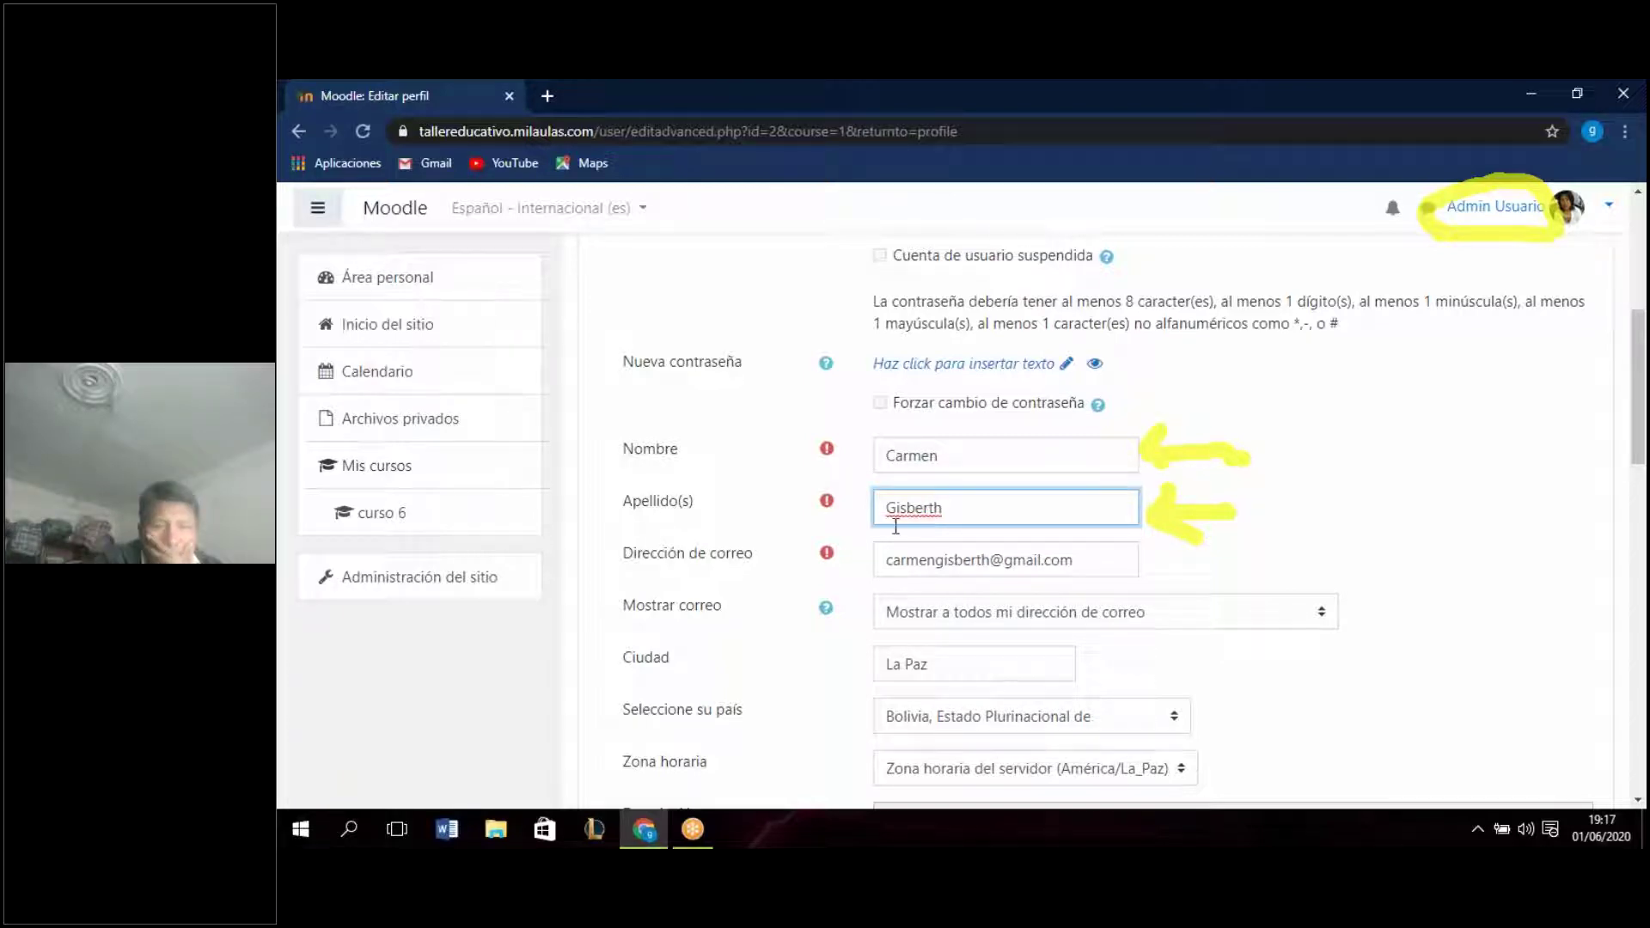
{"action": "left_click", "coordinate": [932, 559]}
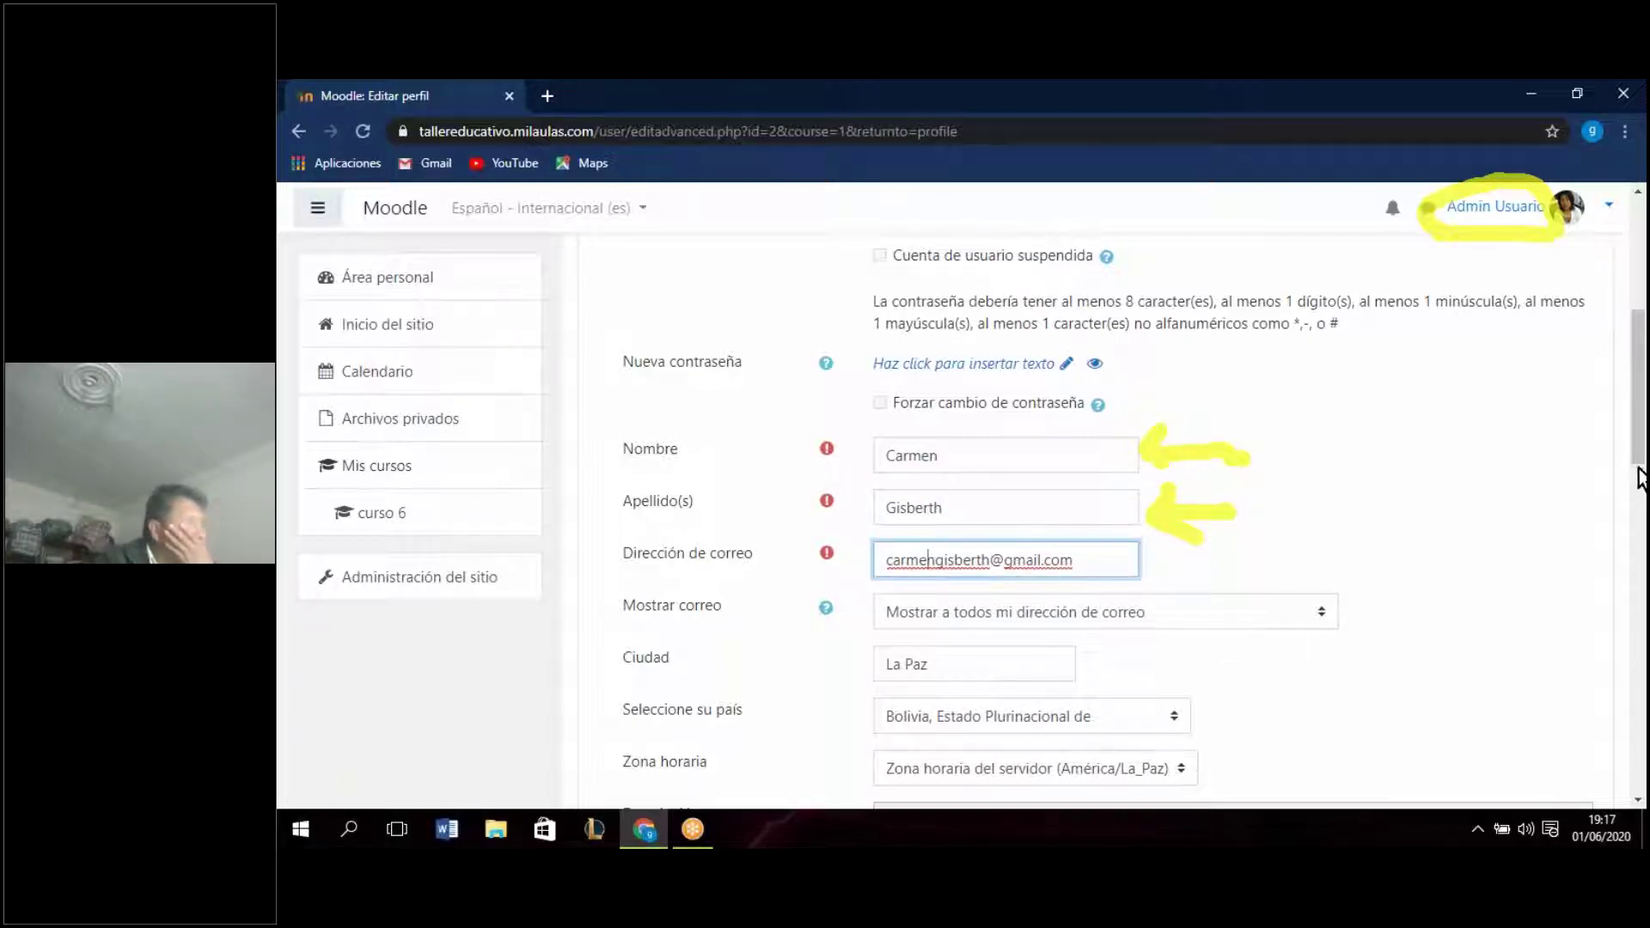
{"action": "scroll", "coordinate": [1642, 480], "scroll_direction": "down", "scroll_amount": 3}
{"action": "left_click_drag", "start_coordinate": [1642, 480], "coordinate": [1636, 748]}
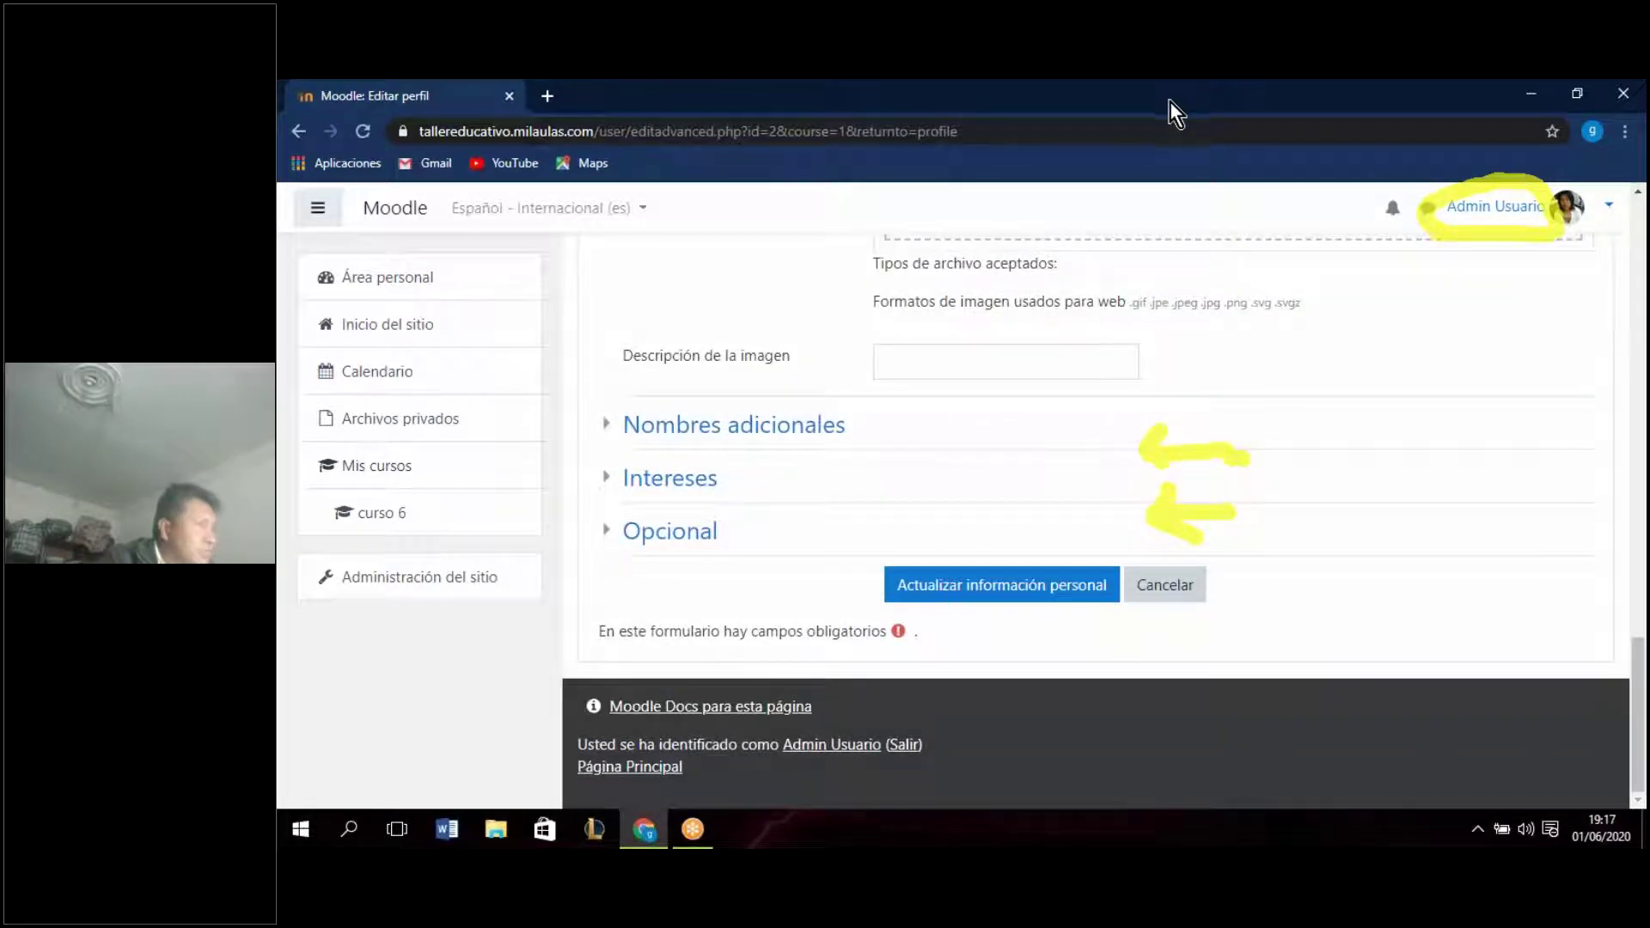
Save with Actualizar información personal and check the new full name on the profile page
{"action": "mouse_move", "coordinate": [1057, 529]}
{"action": "left_mouse_down"}
{"action": "mouse_move", "coordinate": [812, 623]}
{"action": "mouse_move", "coordinate": [1053, 531]}
{"action": "left_mouse_up"}
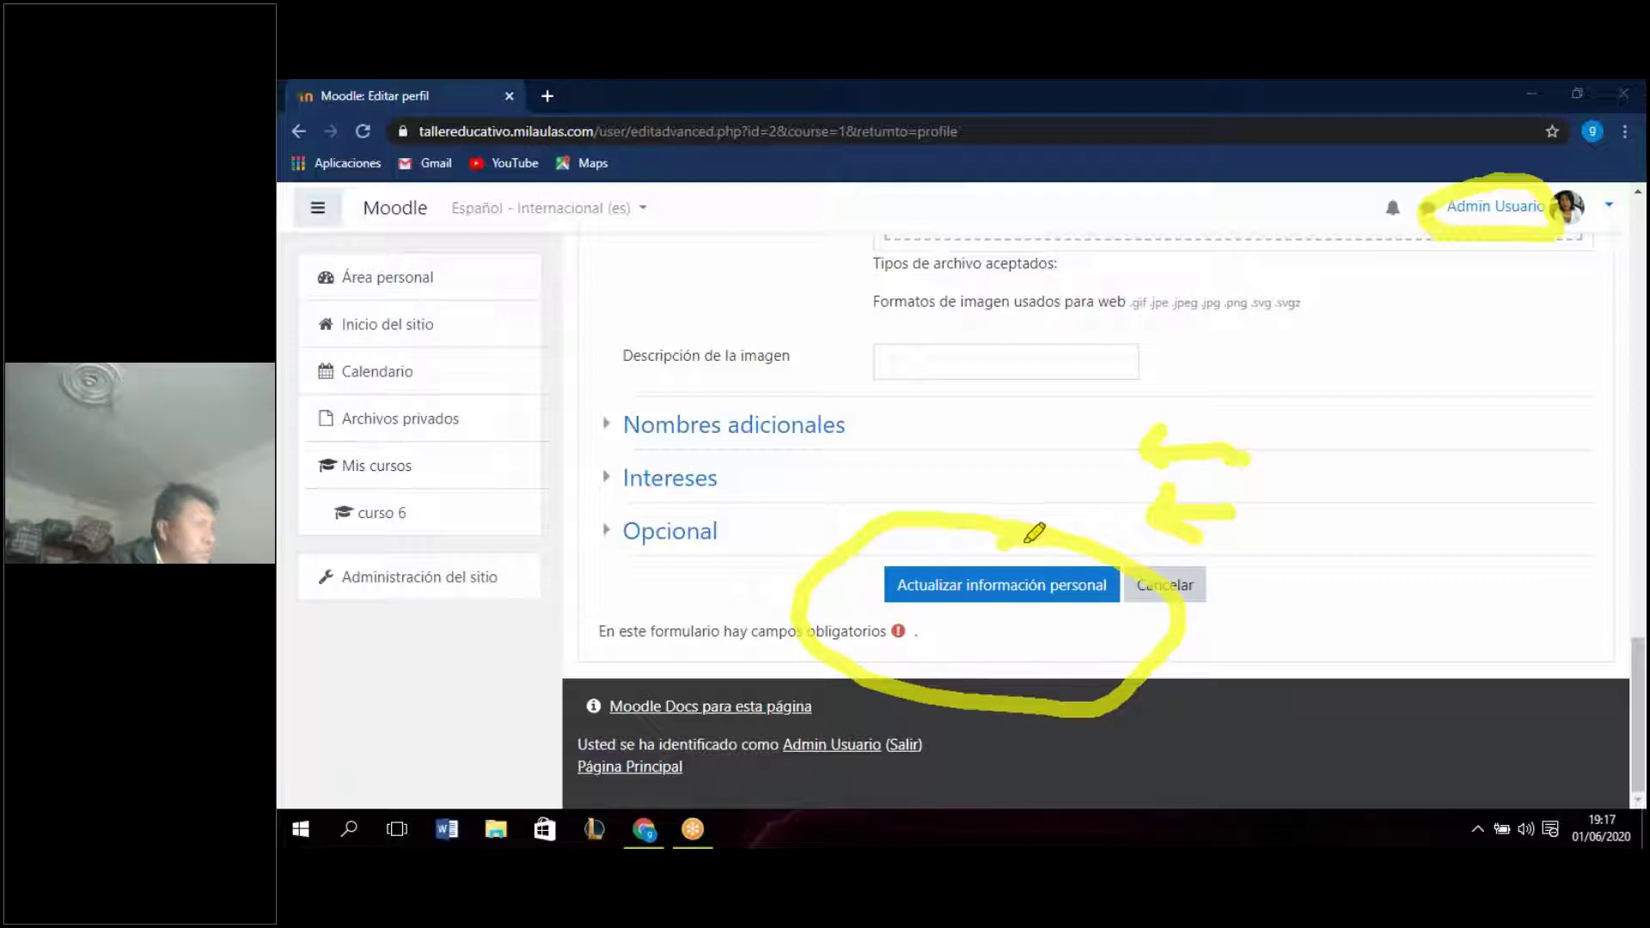
{"action": "left_click", "coordinate": [1038, 587]}
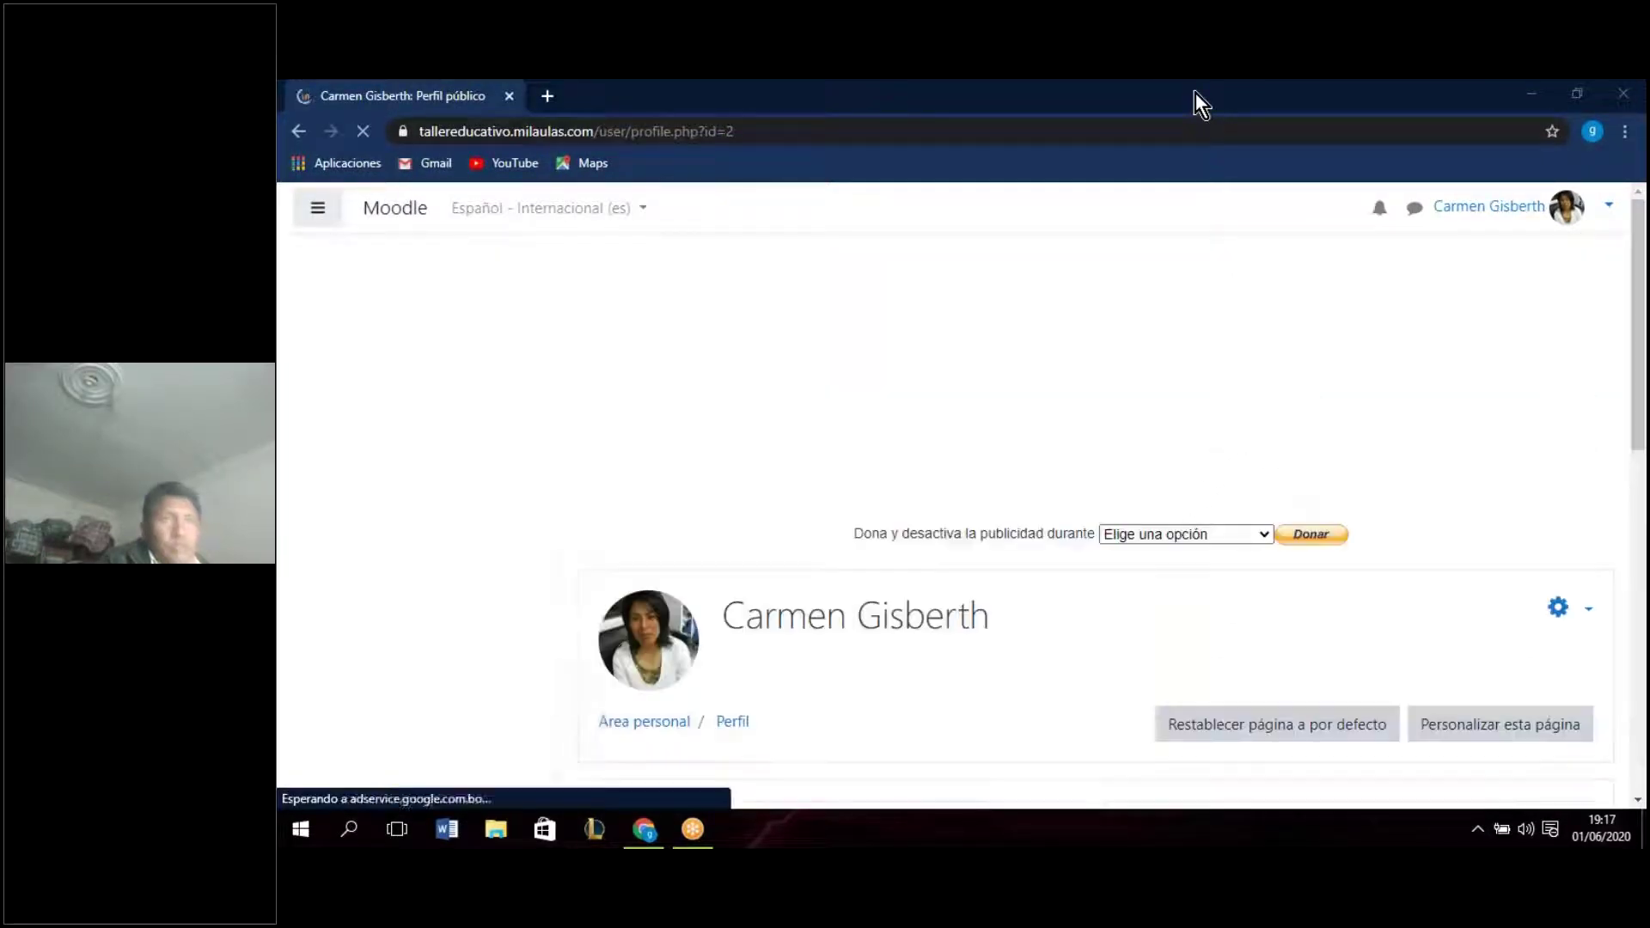
{"action": "mouse_move", "coordinate": [1441, 230]}
{"action": "left_mouse_down"}
{"action": "mouse_move", "coordinate": [1577, 194]}
{"action": "mouse_move", "coordinate": [1428, 192]}
{"action": "mouse_move", "coordinate": [1445, 239]}
{"action": "mouse_move", "coordinate": [1444, 225]}
{"action": "mouse_move", "coordinate": [1538, 221]}
{"action": "mouse_move", "coordinate": [1574, 184]}
{"action": "mouse_move", "coordinate": [1596, 212]}
{"action": "mouse_move", "coordinate": [1572, 255]}
{"action": "left_mouse_up"}
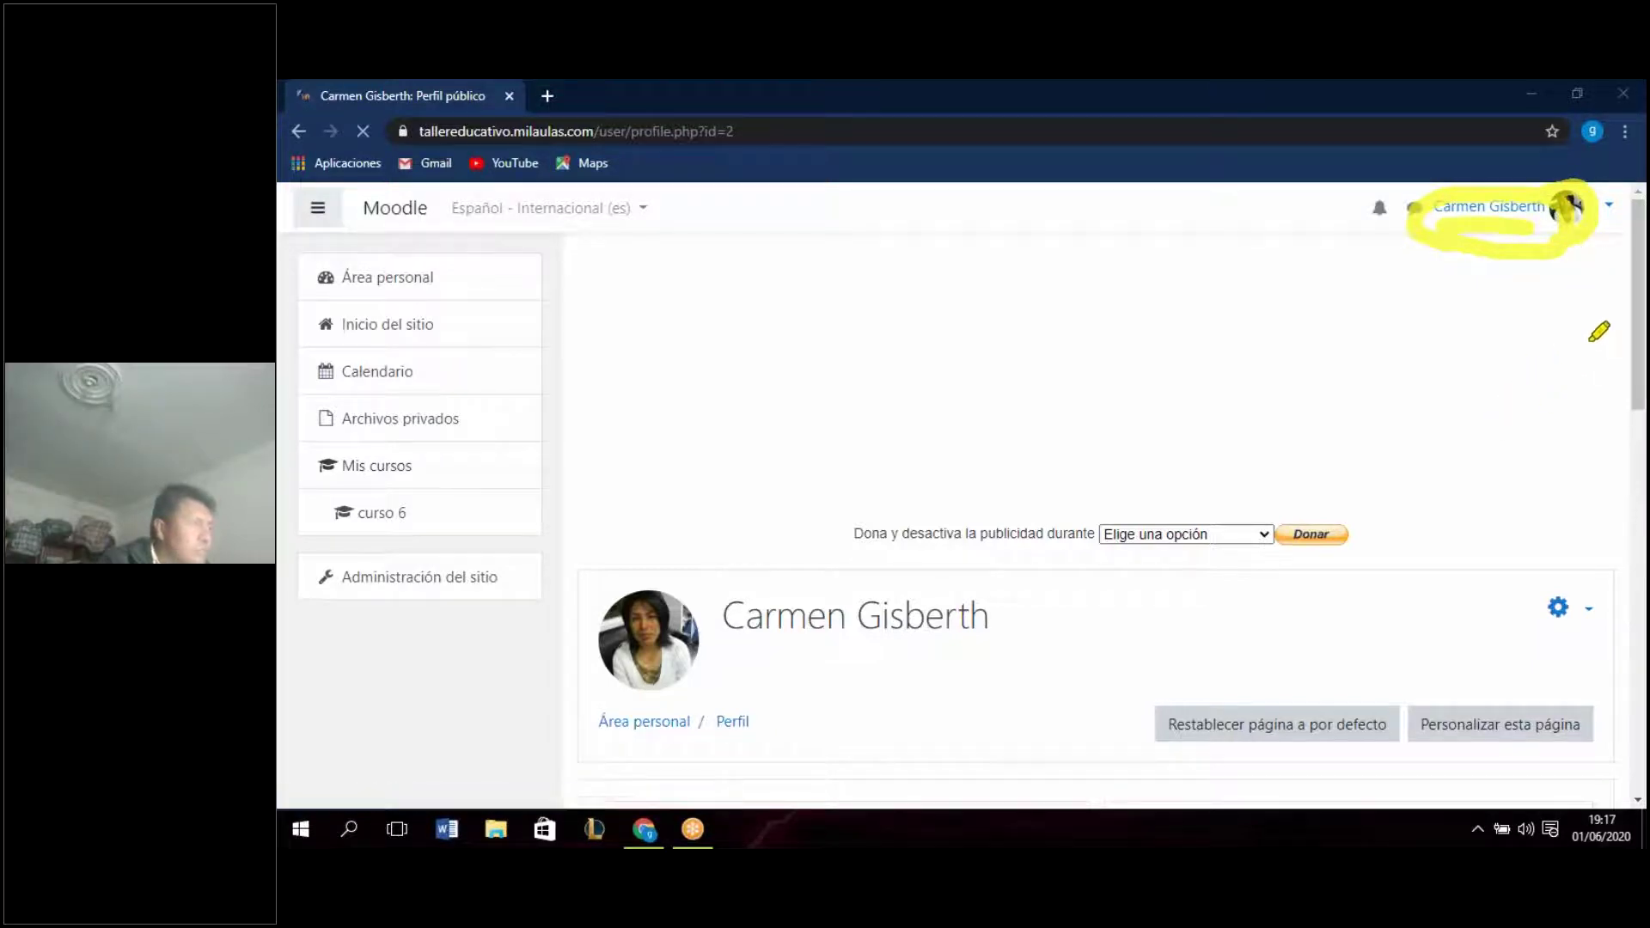
{"action": "left_click_drag", "start_coordinate": [1640, 341], "coordinate": [1630, 288]}
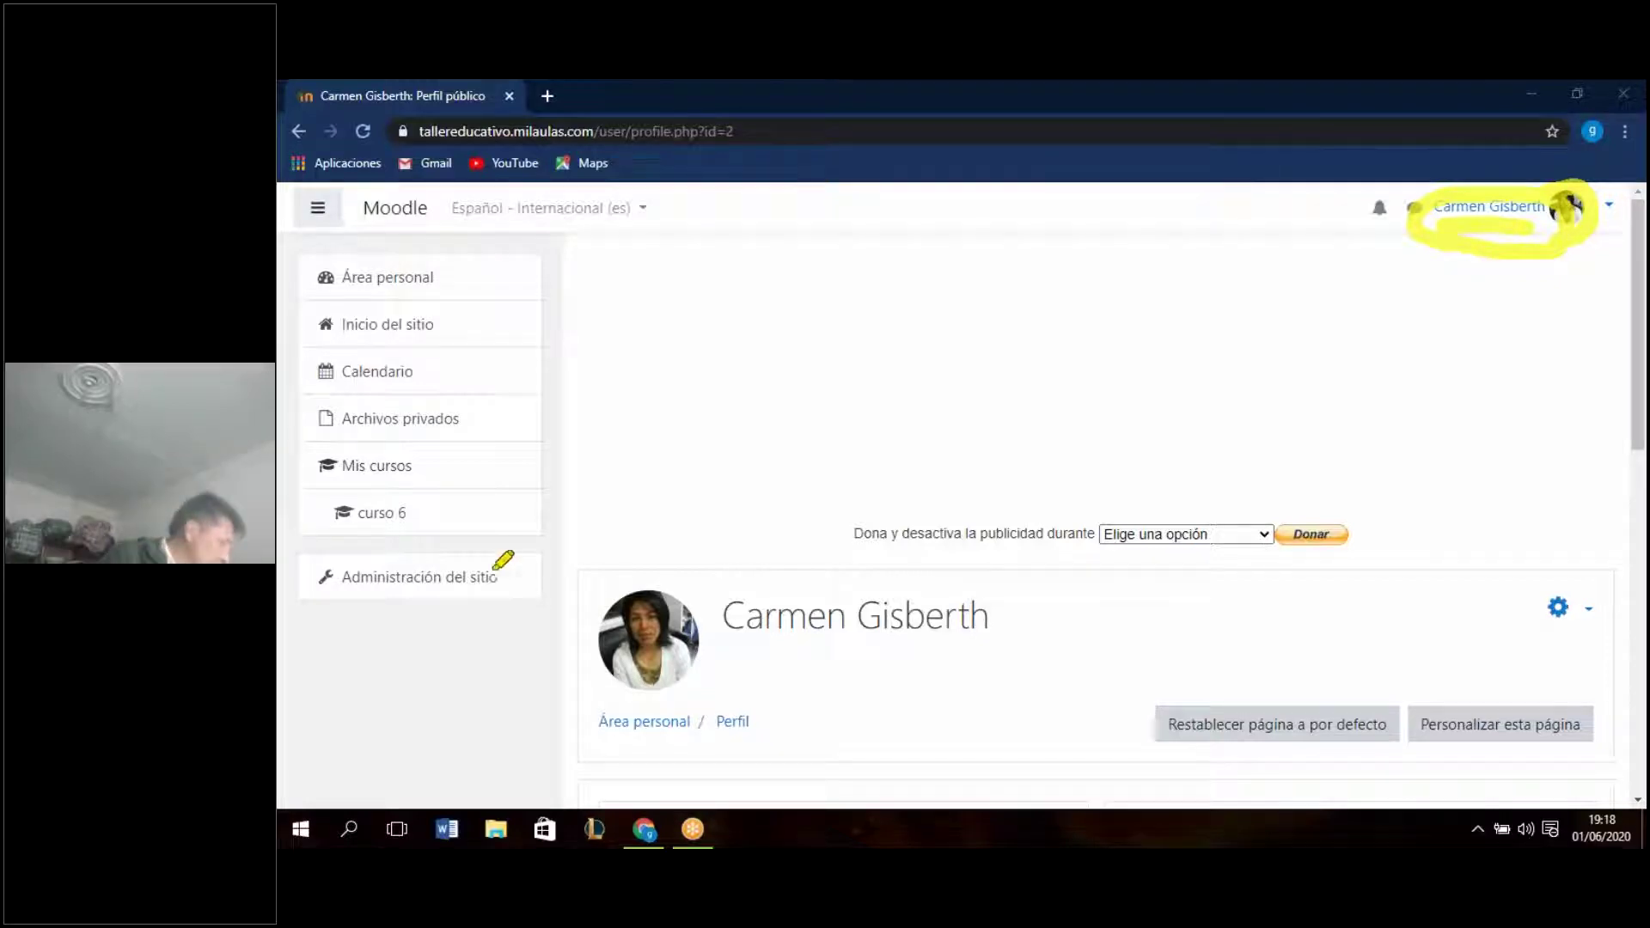
{"action": "mouse_move", "coordinate": [456, 496]}
{"action": "left_mouse_down"}
{"action": "mouse_move", "coordinate": [331, 495]}
{"action": "mouse_move", "coordinate": [316, 530]}
{"action": "mouse_move", "coordinate": [450, 505]}
{"action": "left_mouse_up"}
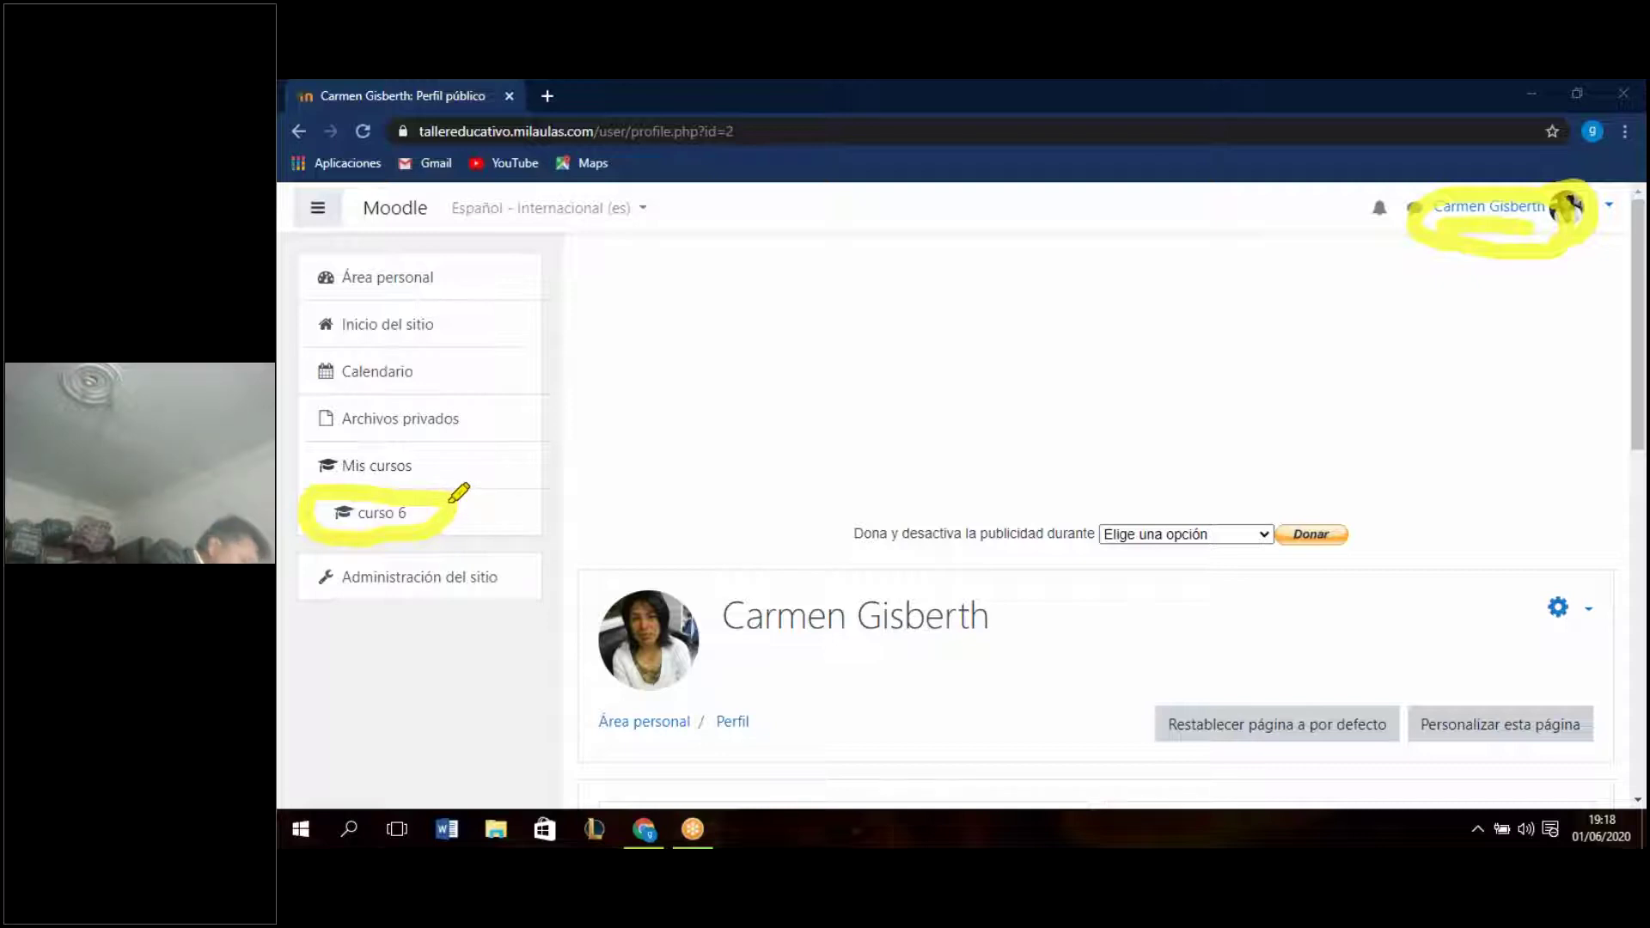
{"action": "left_click_drag", "start_coordinate": [449, 507], "coordinate": [400, 512]}
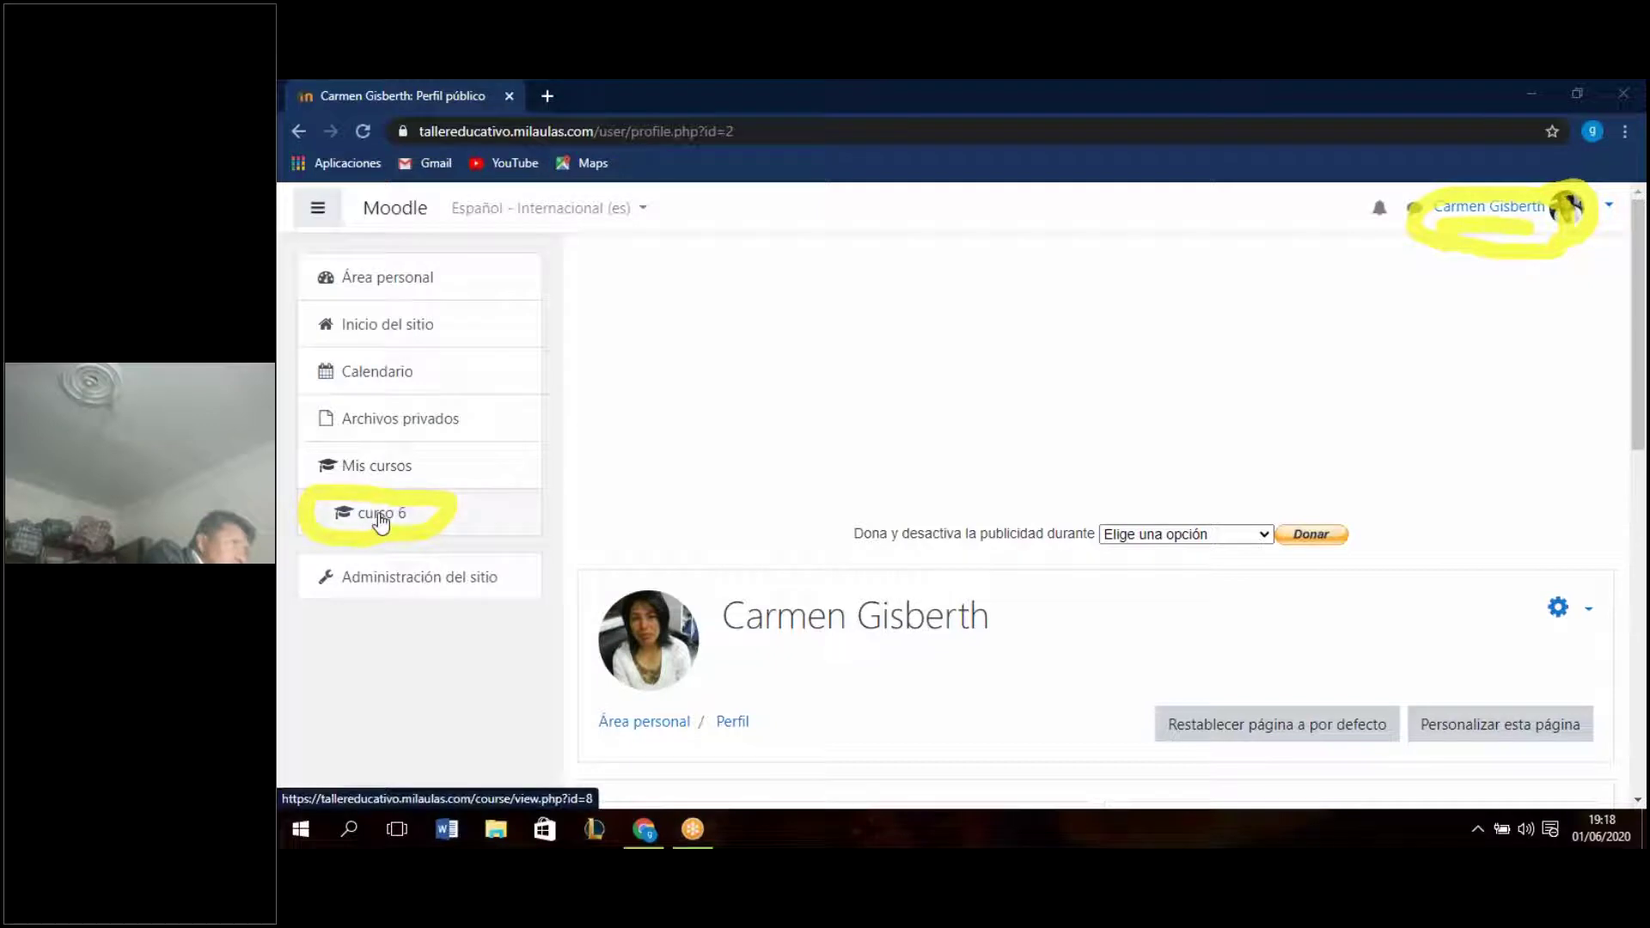
Open curso 6 from Mis cursos and scroll through Unidad 1 to Tema 4 and back
{"action": "left_click", "coordinate": [383, 515]}
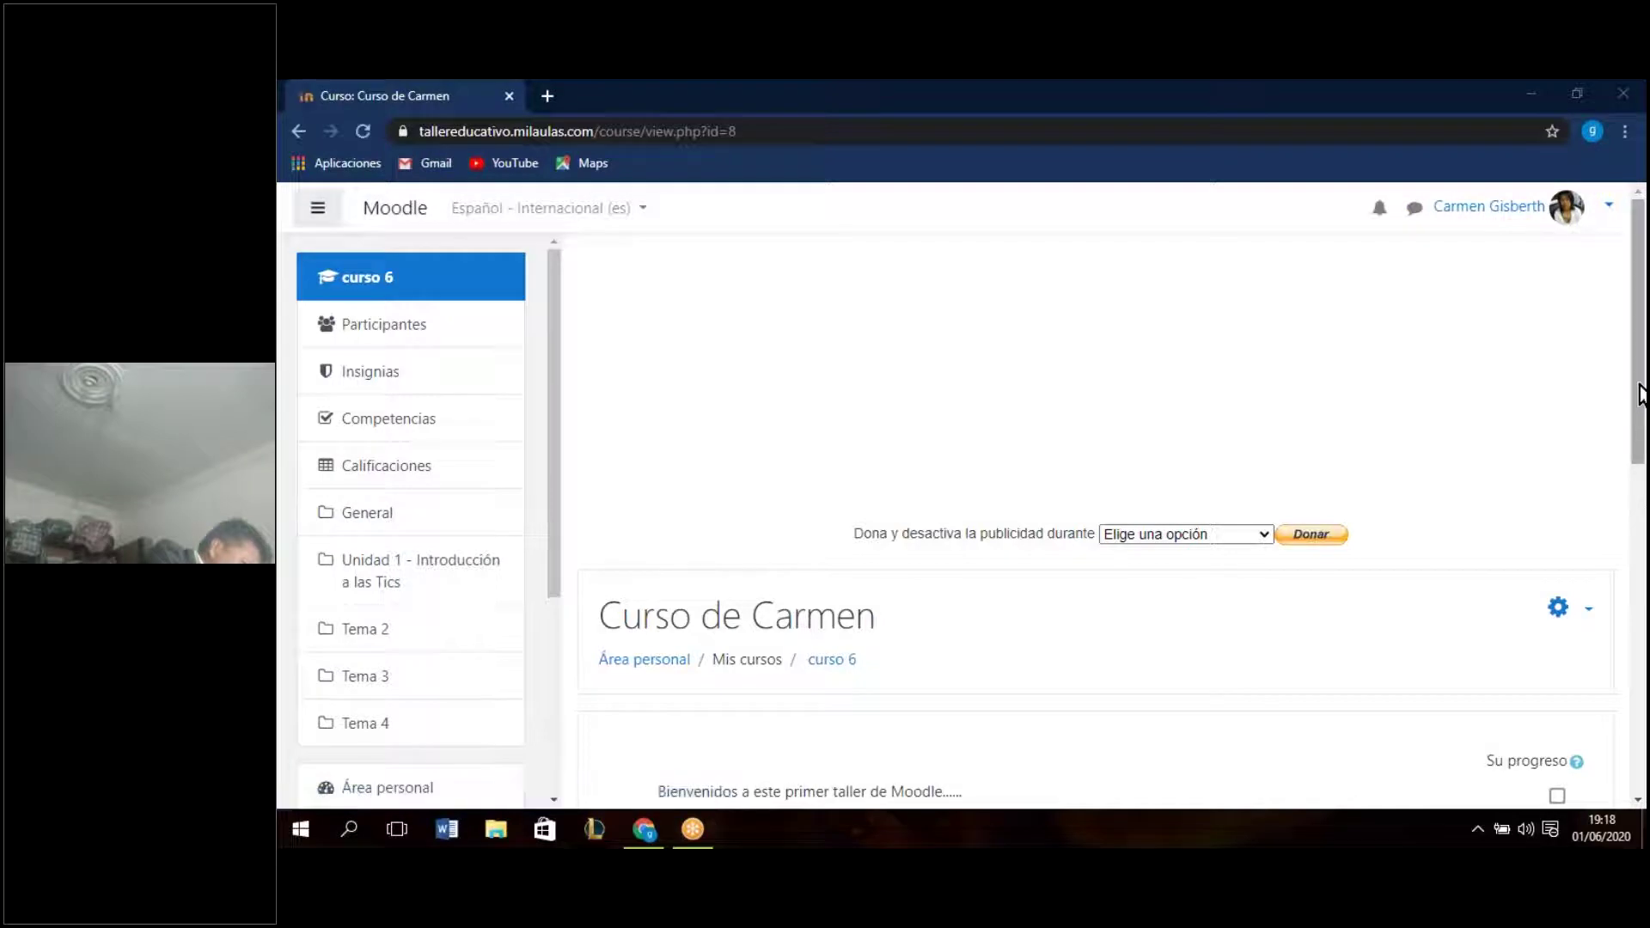
{"action": "left_click_drag", "start_coordinate": [1637, 397], "coordinate": [1640, 613]}
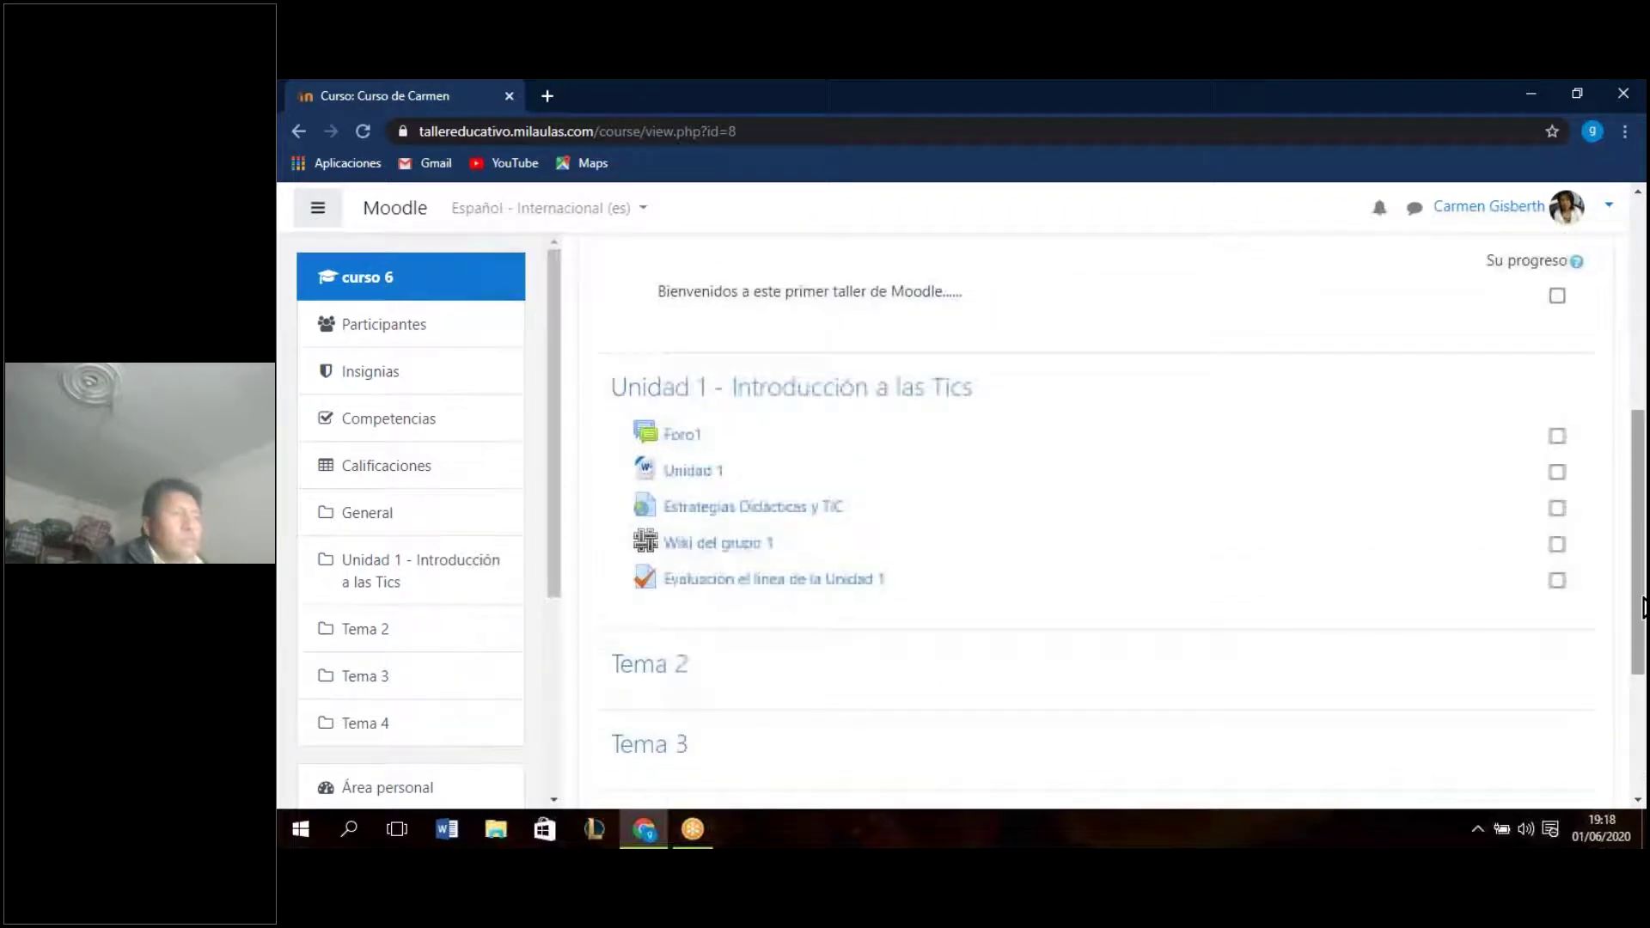
{"action": "left_click", "coordinate": [700, 846]}
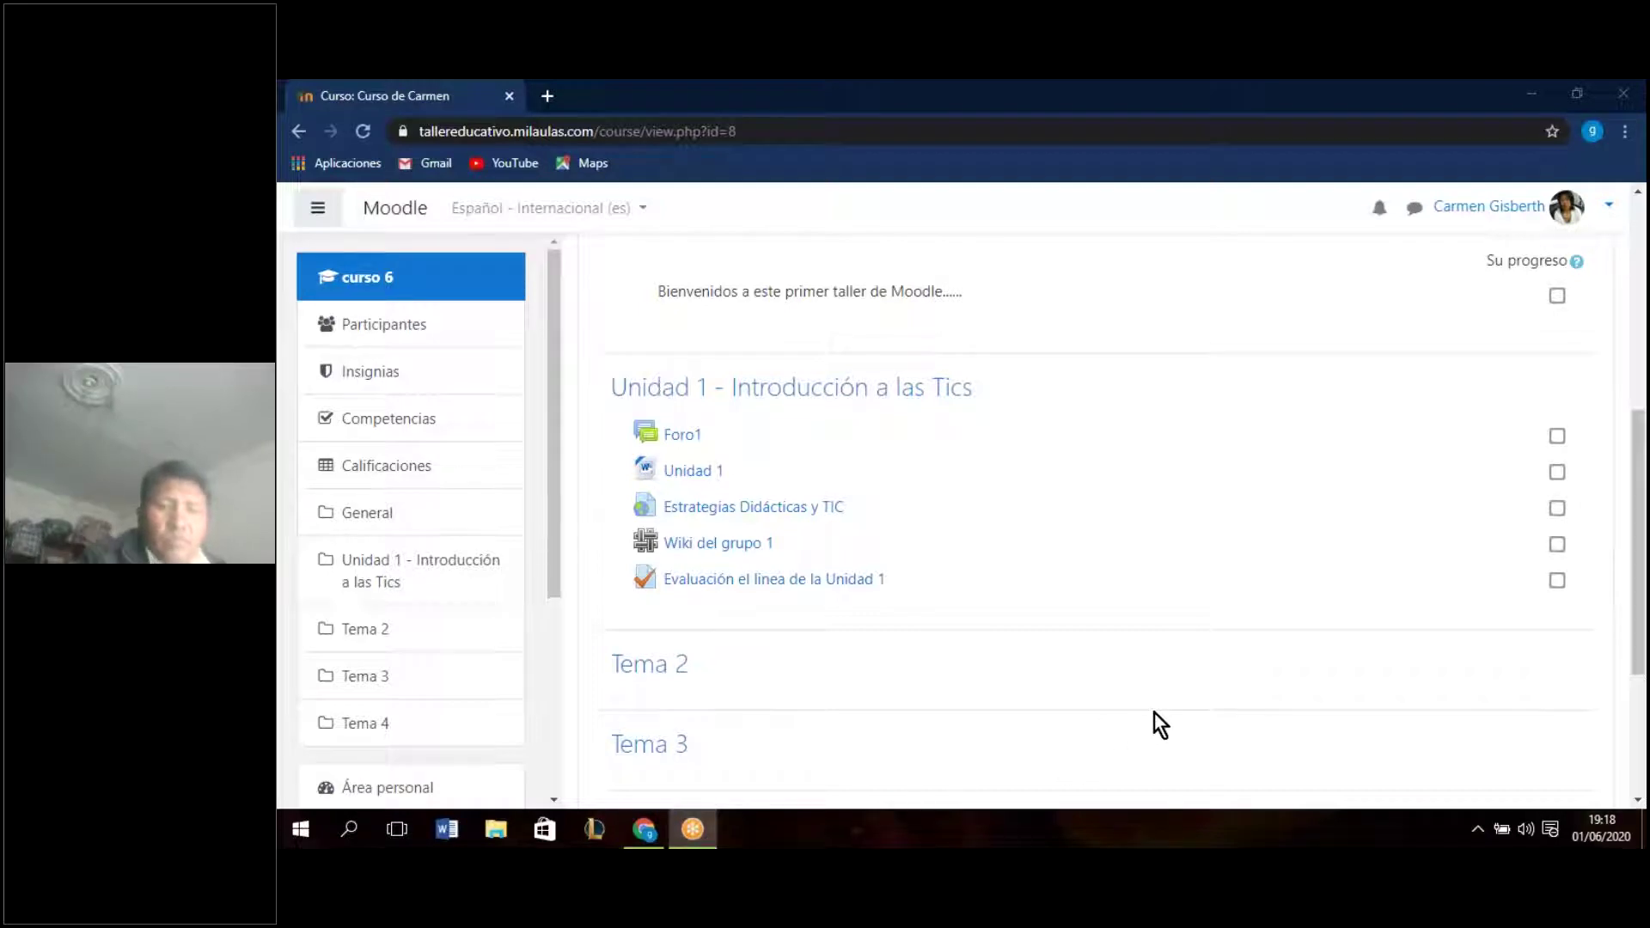
{"action": "left_click", "coordinate": [1140, 744]}
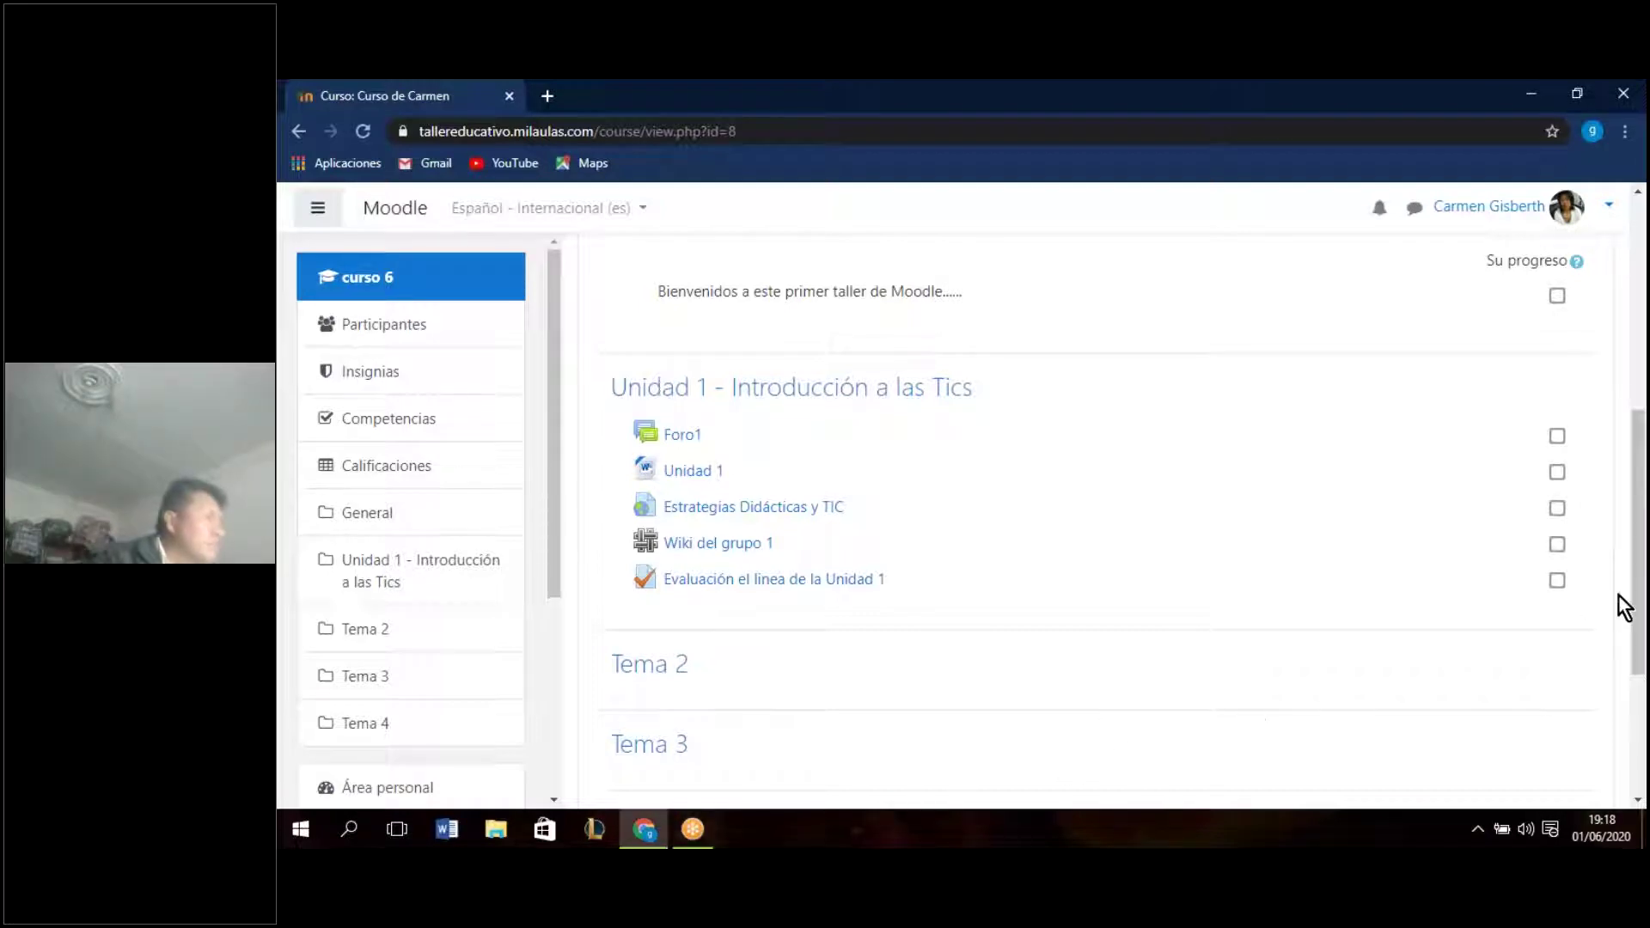
{"action": "left_click_drag", "start_coordinate": [1643, 578], "coordinate": [1641, 380]}
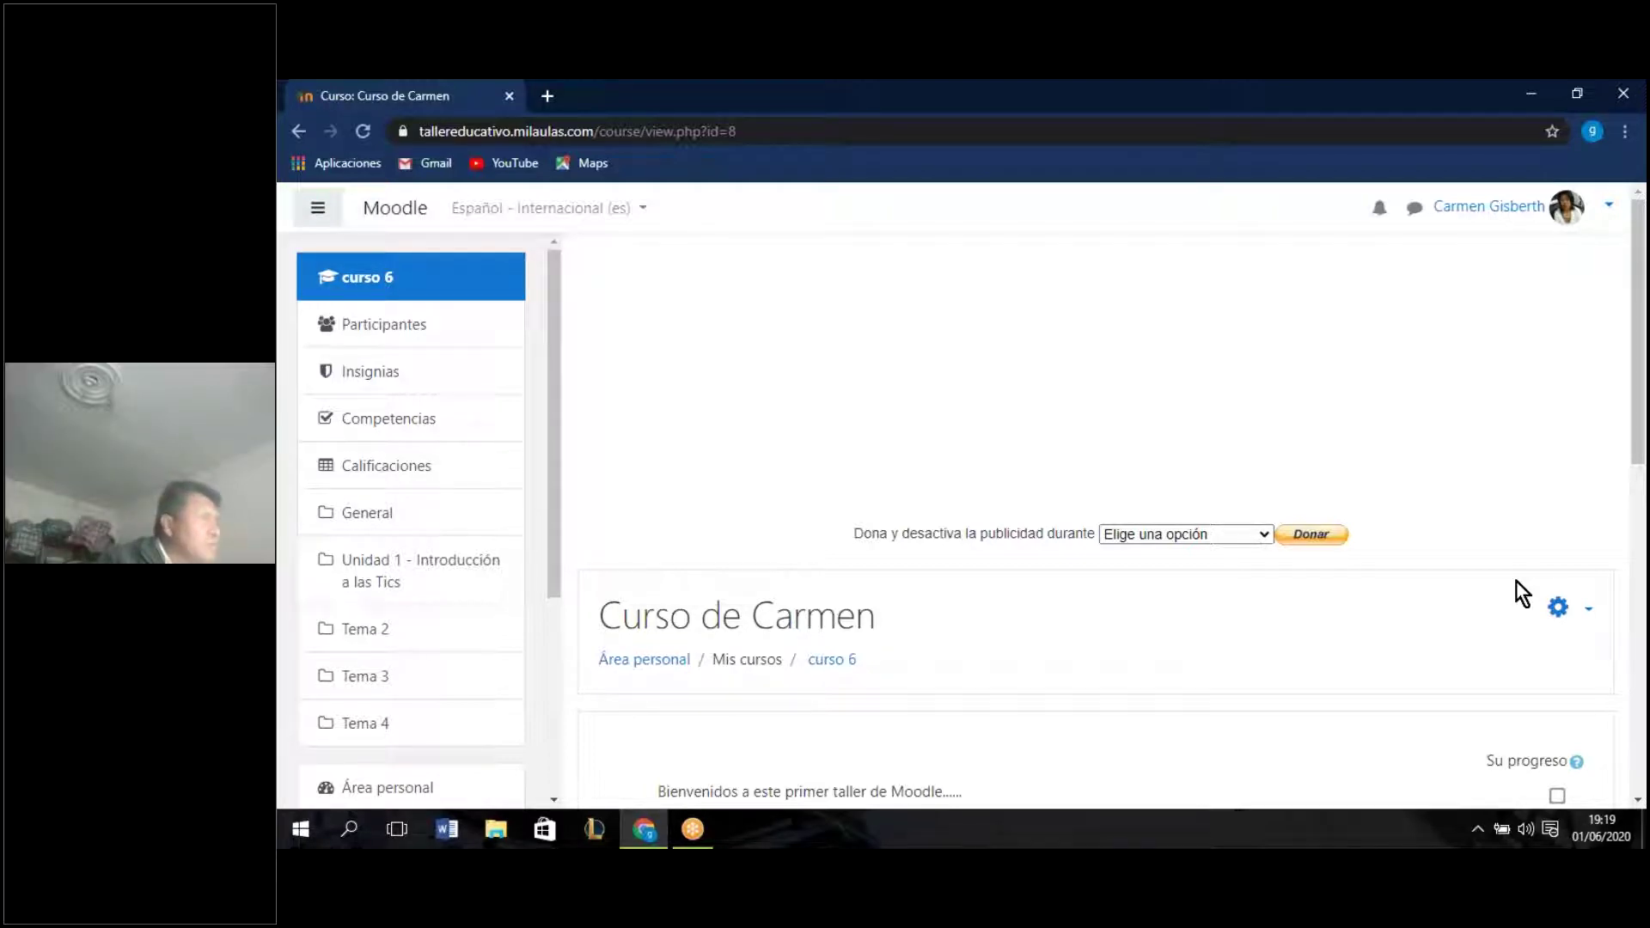
Return to the administrator's Perfil page and scroll to the Detalles de usuario box
{"action": "left_click", "coordinate": [1609, 207]}
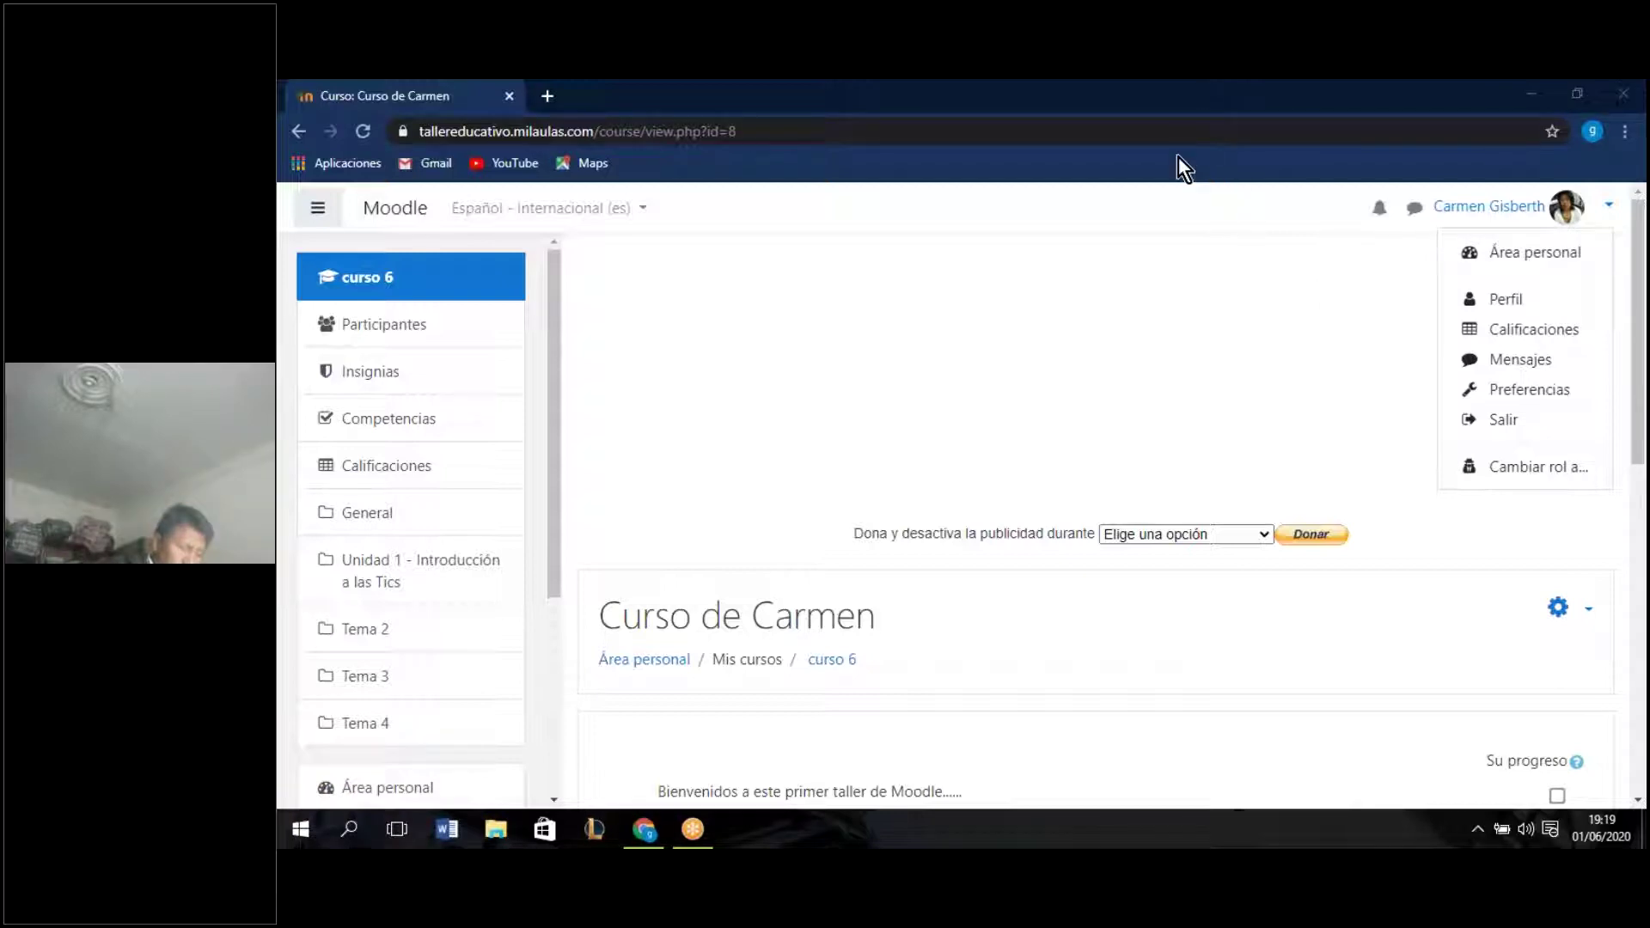
{"action": "mouse_move", "coordinate": [1471, 181]}
{"action": "left_mouse_down"}
{"action": "mouse_move", "coordinate": [1613, 177]}
{"action": "mouse_move", "coordinate": [1609, 244]}
{"action": "left_mouse_up"}
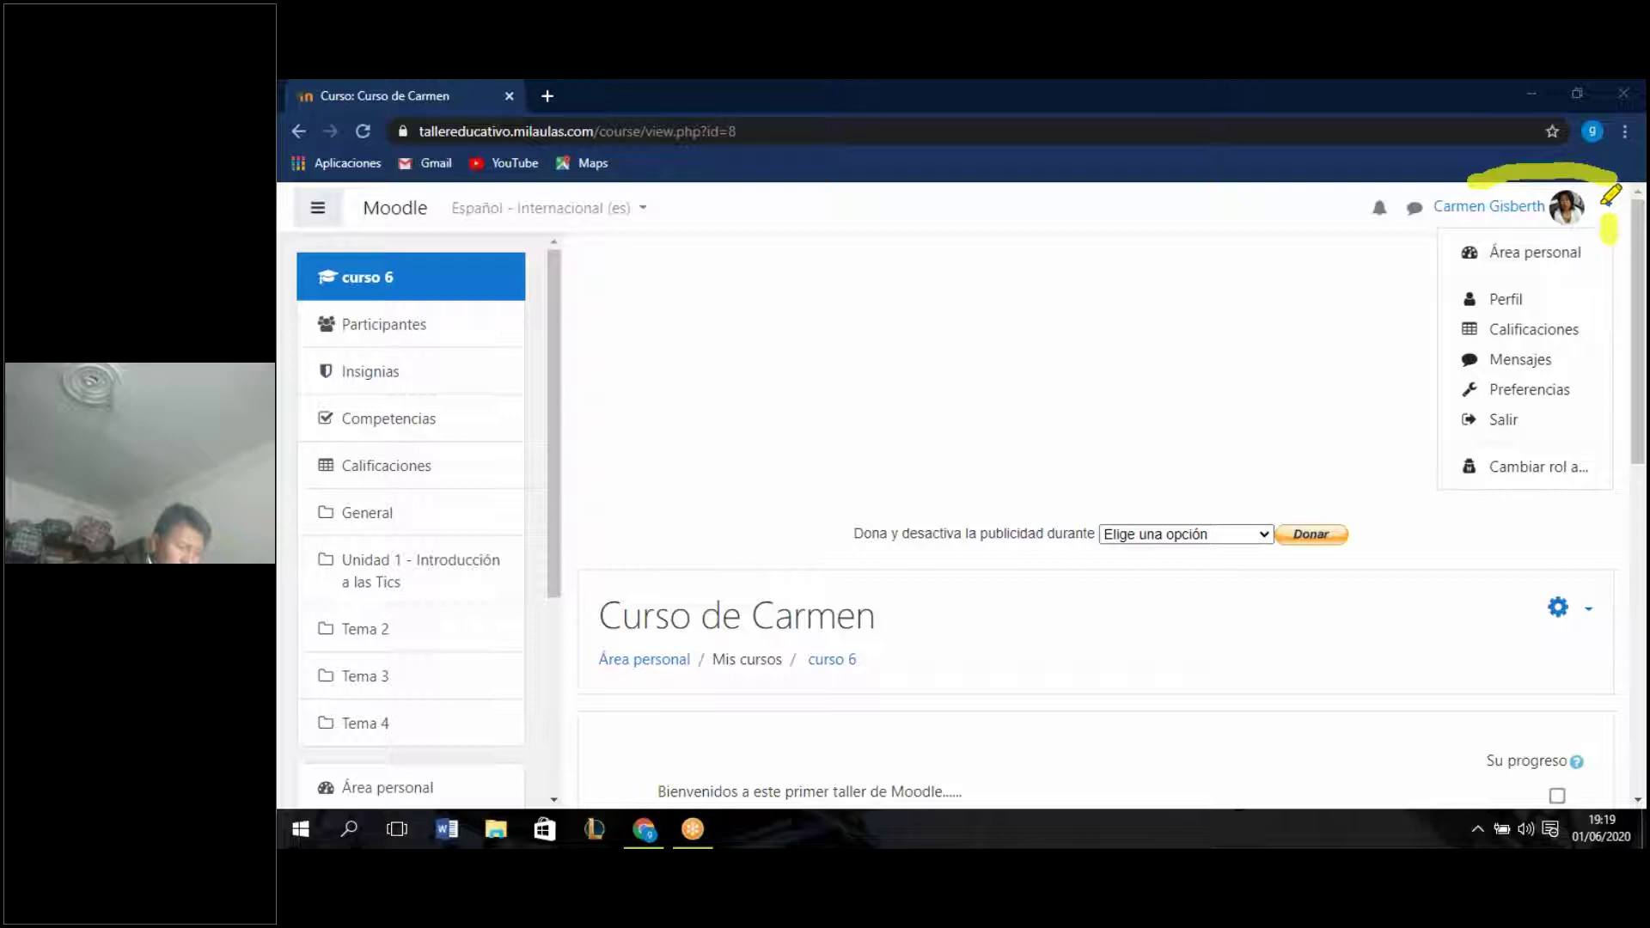
{"action": "mouse_move", "coordinate": [1495, 280]}
{"action": "left_mouse_down"}
{"action": "mouse_move", "coordinate": [1542, 325]}
{"action": "mouse_move", "coordinate": [1505, 284]}
{"action": "left_mouse_up"}
{"action": "left_click", "coordinate": [1500, 301]}
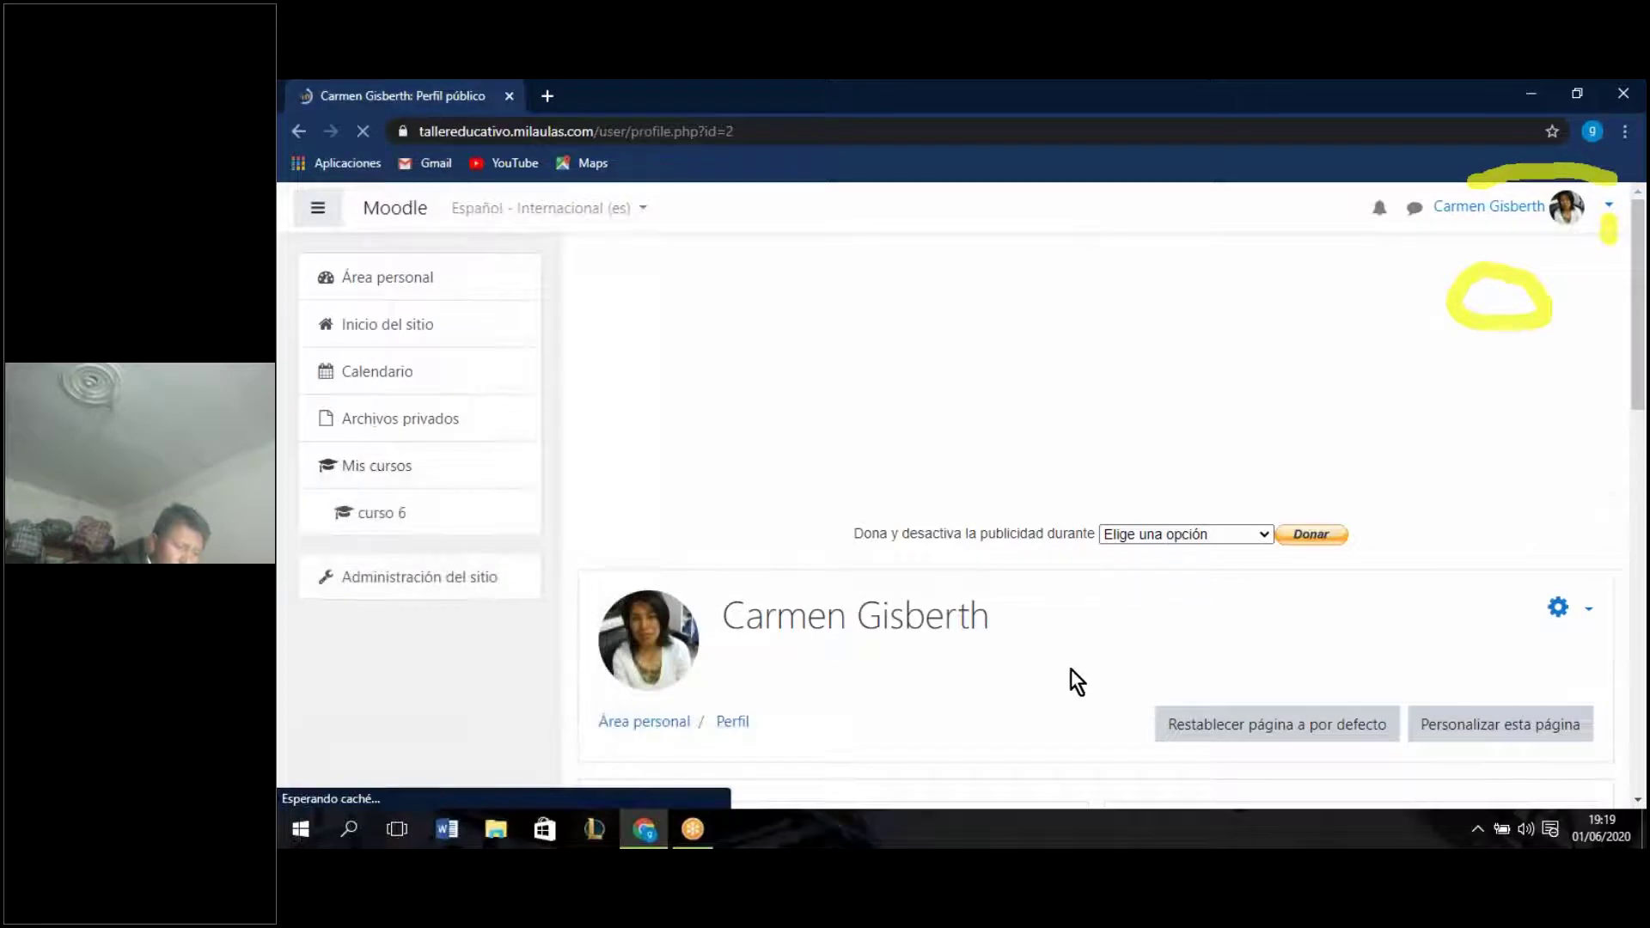
{"action": "scroll", "coordinate": [1071, 668], "scroll_direction": "down", "scroll_amount": 5}
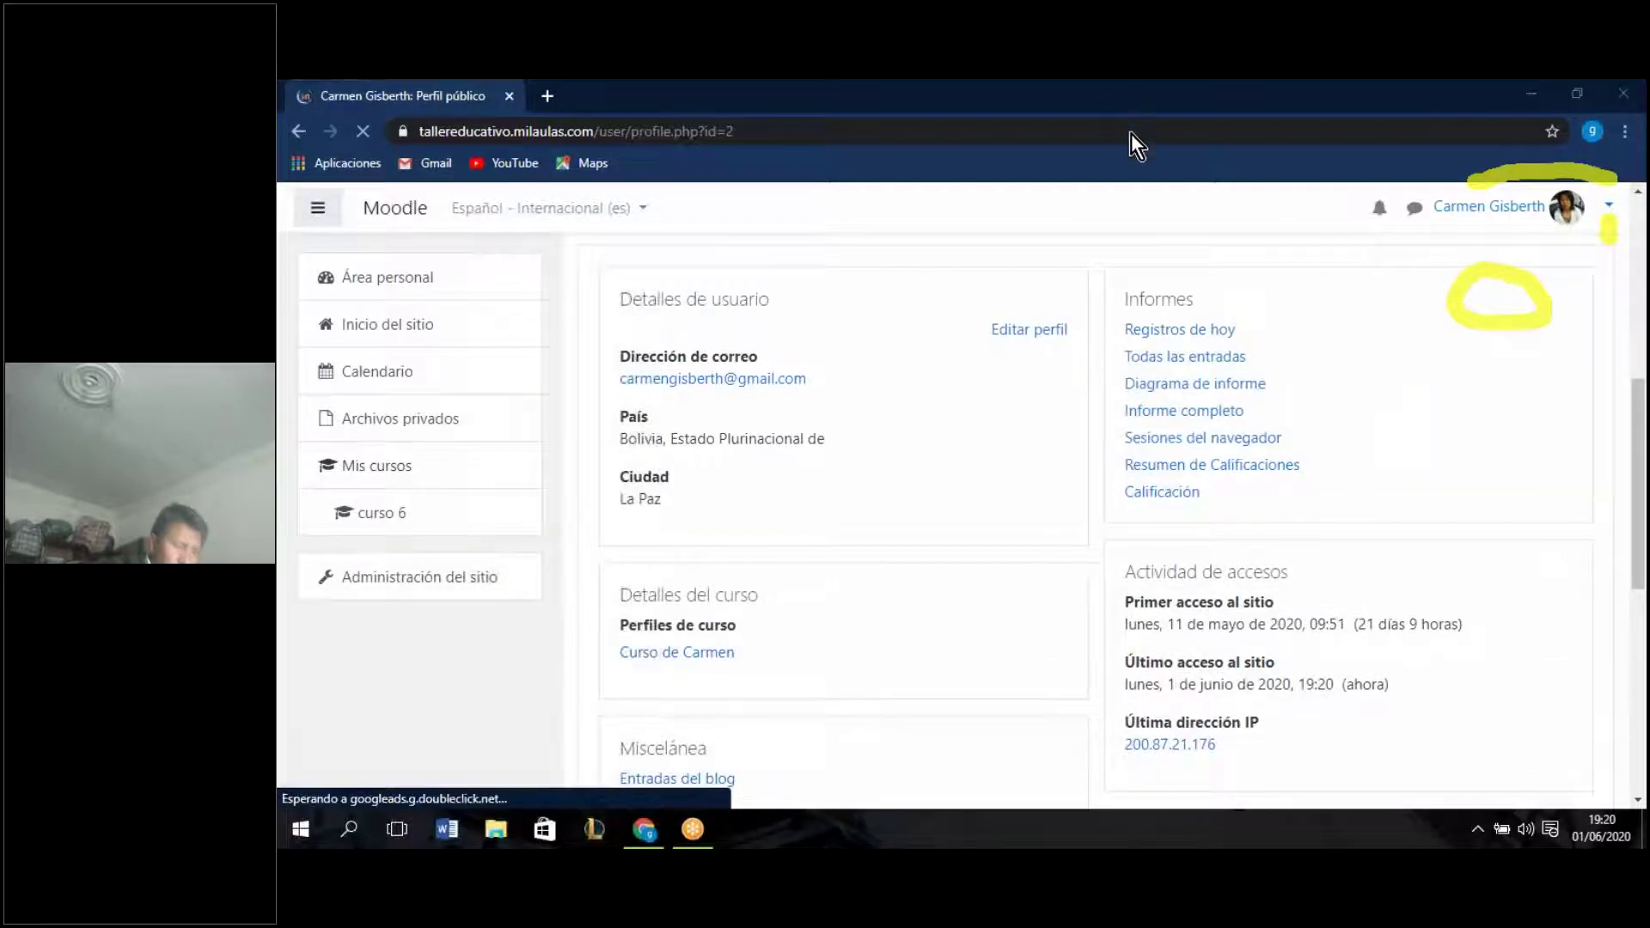
{"action": "mouse_move", "coordinate": [1054, 262]}
{"action": "left_mouse_down"}
{"action": "mouse_move", "coordinate": [1027, 404]}
{"action": "mouse_move", "coordinate": [1070, 273]}
{"action": "left_mouse_up"}
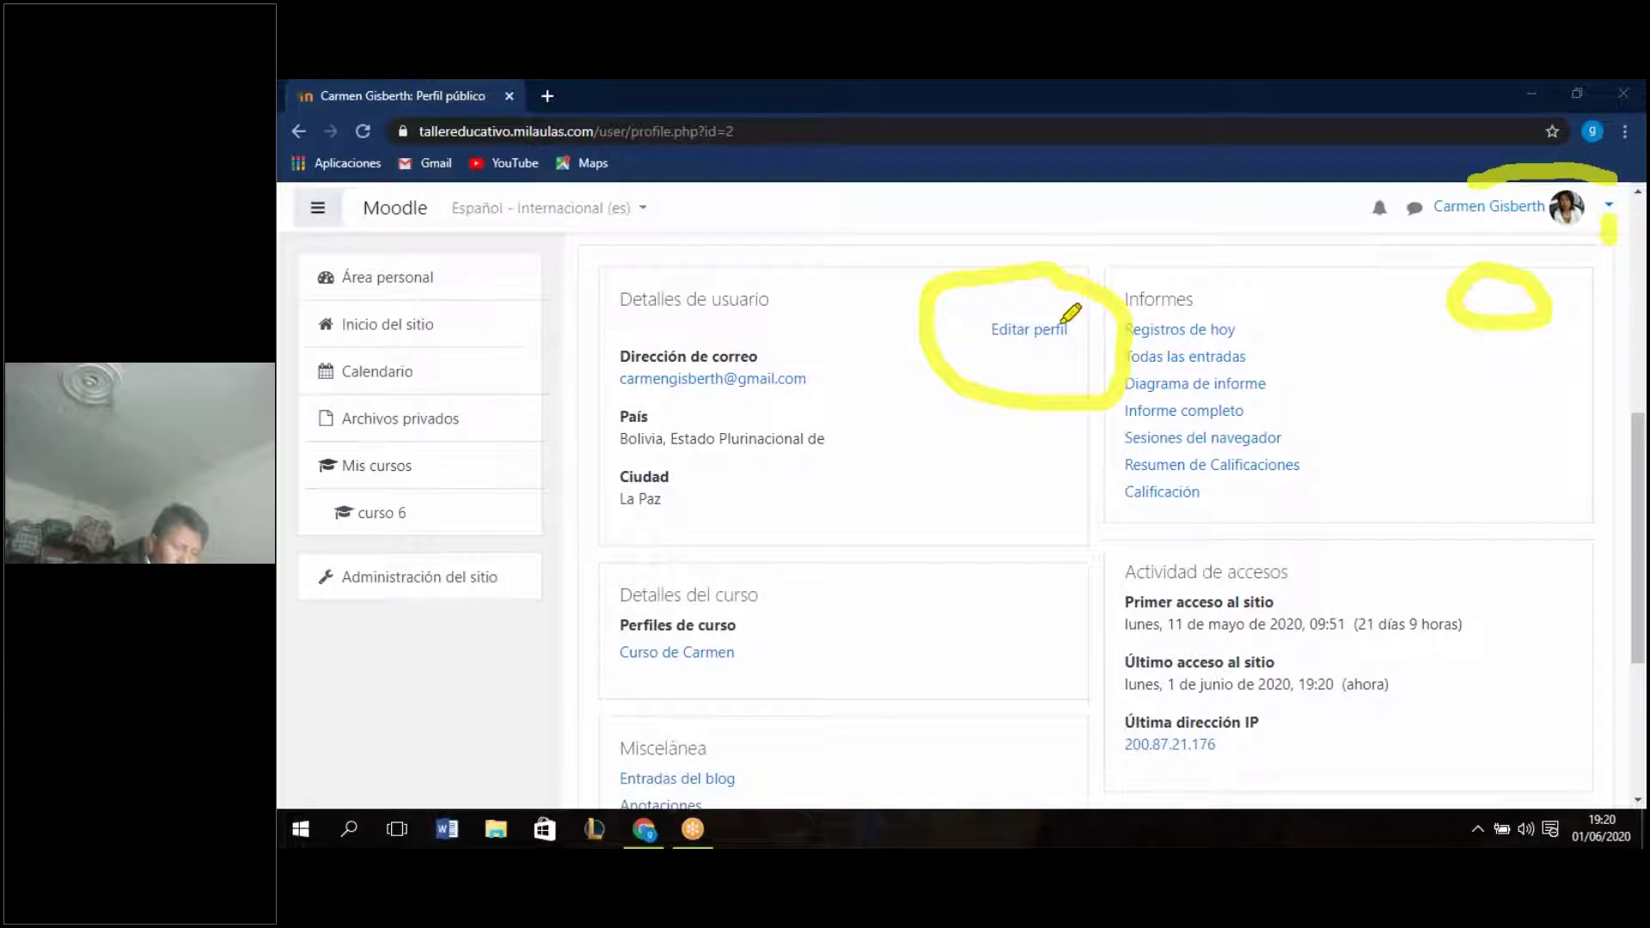
Open Editar perfil and review username, password and name fields down to Imagen del usuario
{"action": "left_click", "coordinate": [1035, 331]}
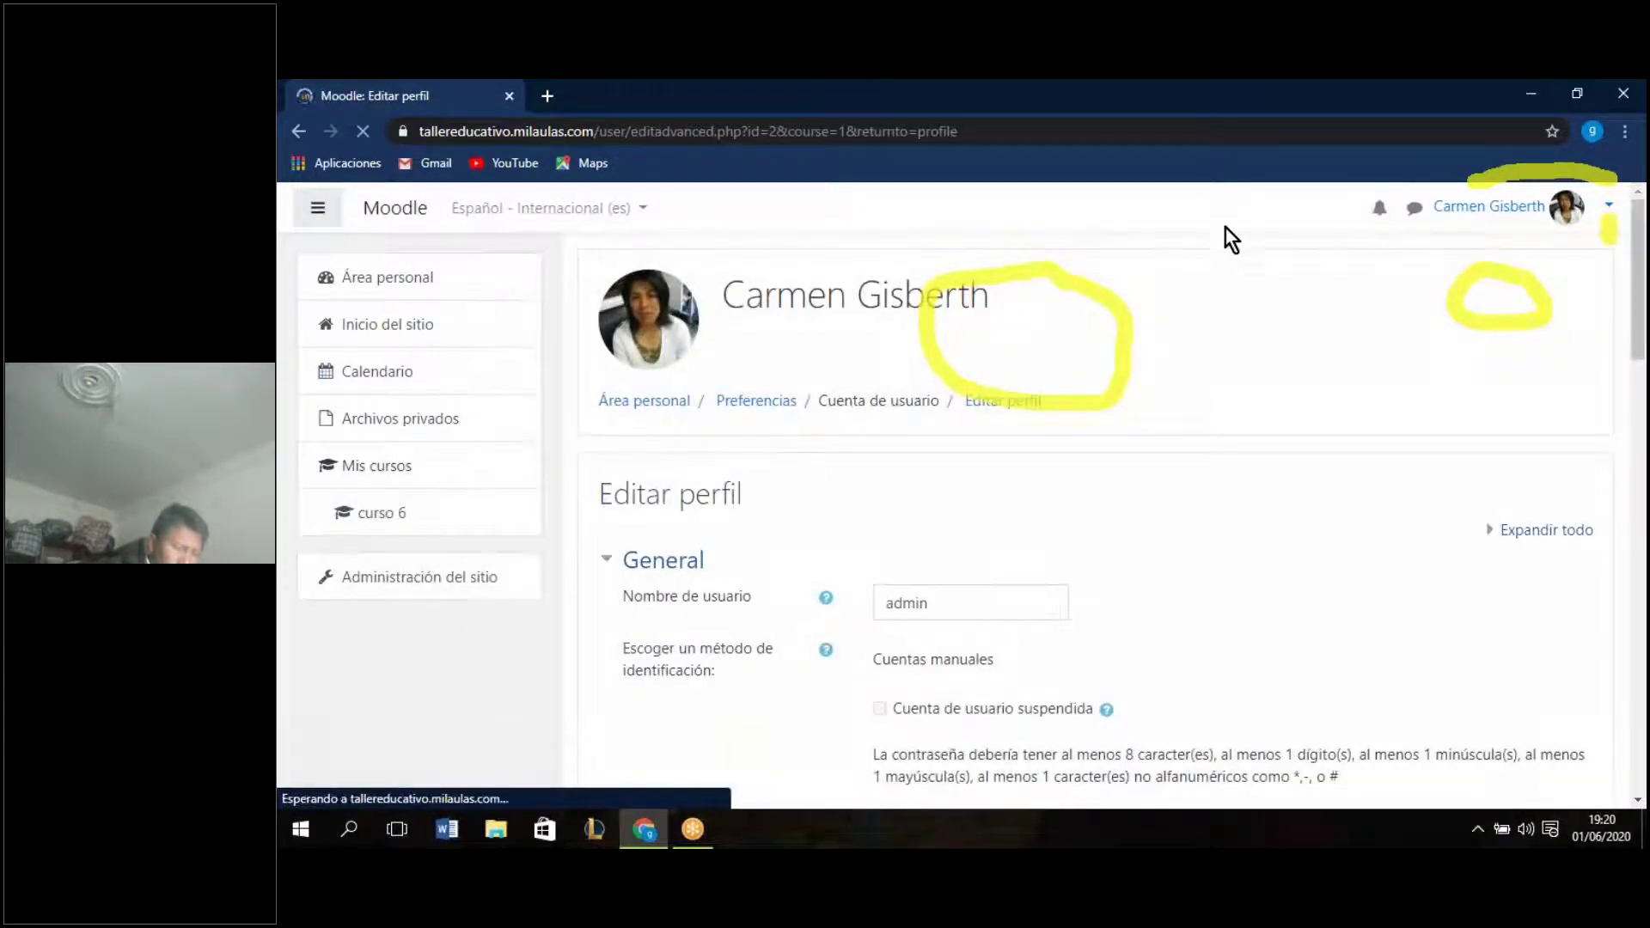
{"action": "key", "text": "Escape"}
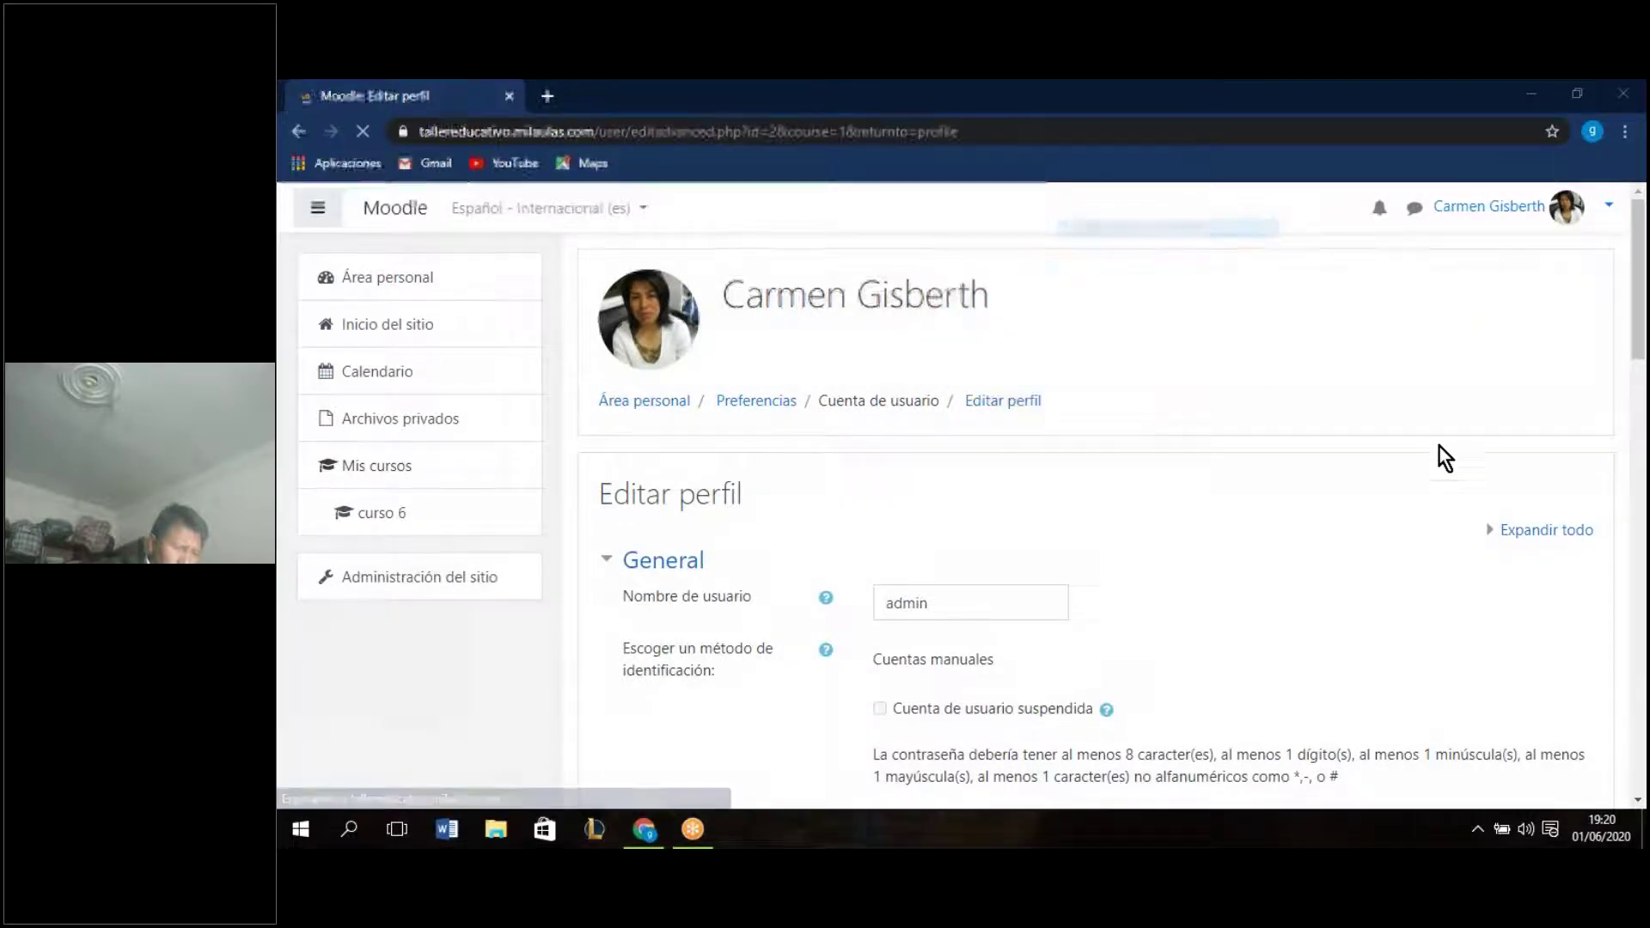
{"action": "left_click_drag", "start_coordinate": [1639, 310], "coordinate": [1641, 365]}
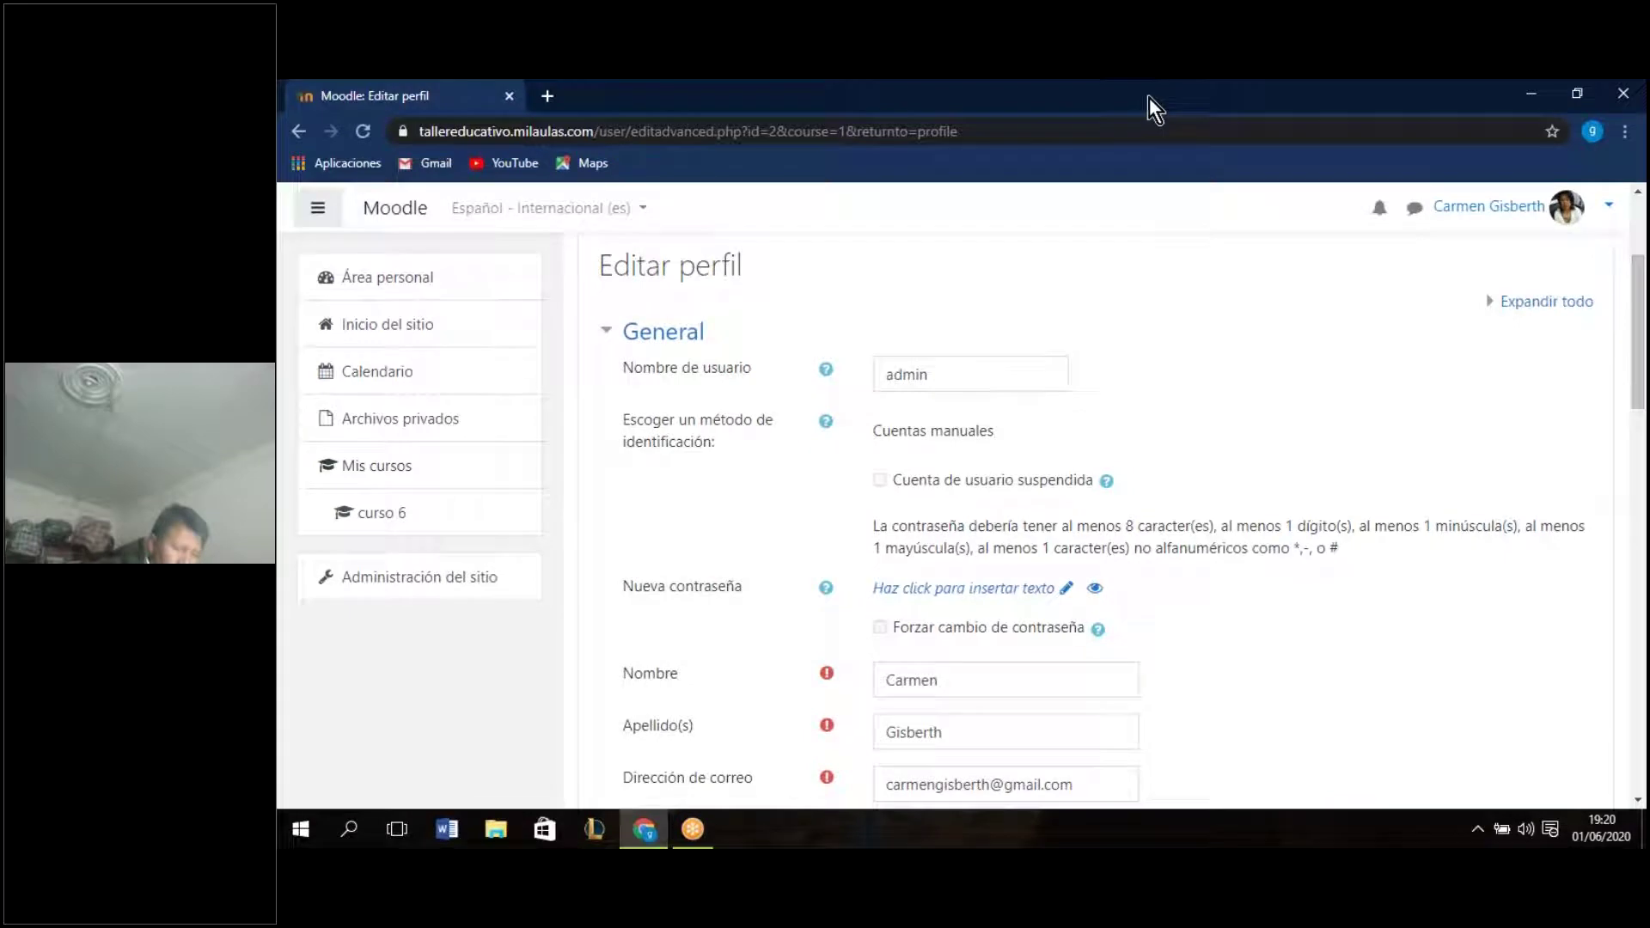
{"action": "left_click_drag", "start_coordinate": [1084, 367], "coordinate": [1144, 365]}
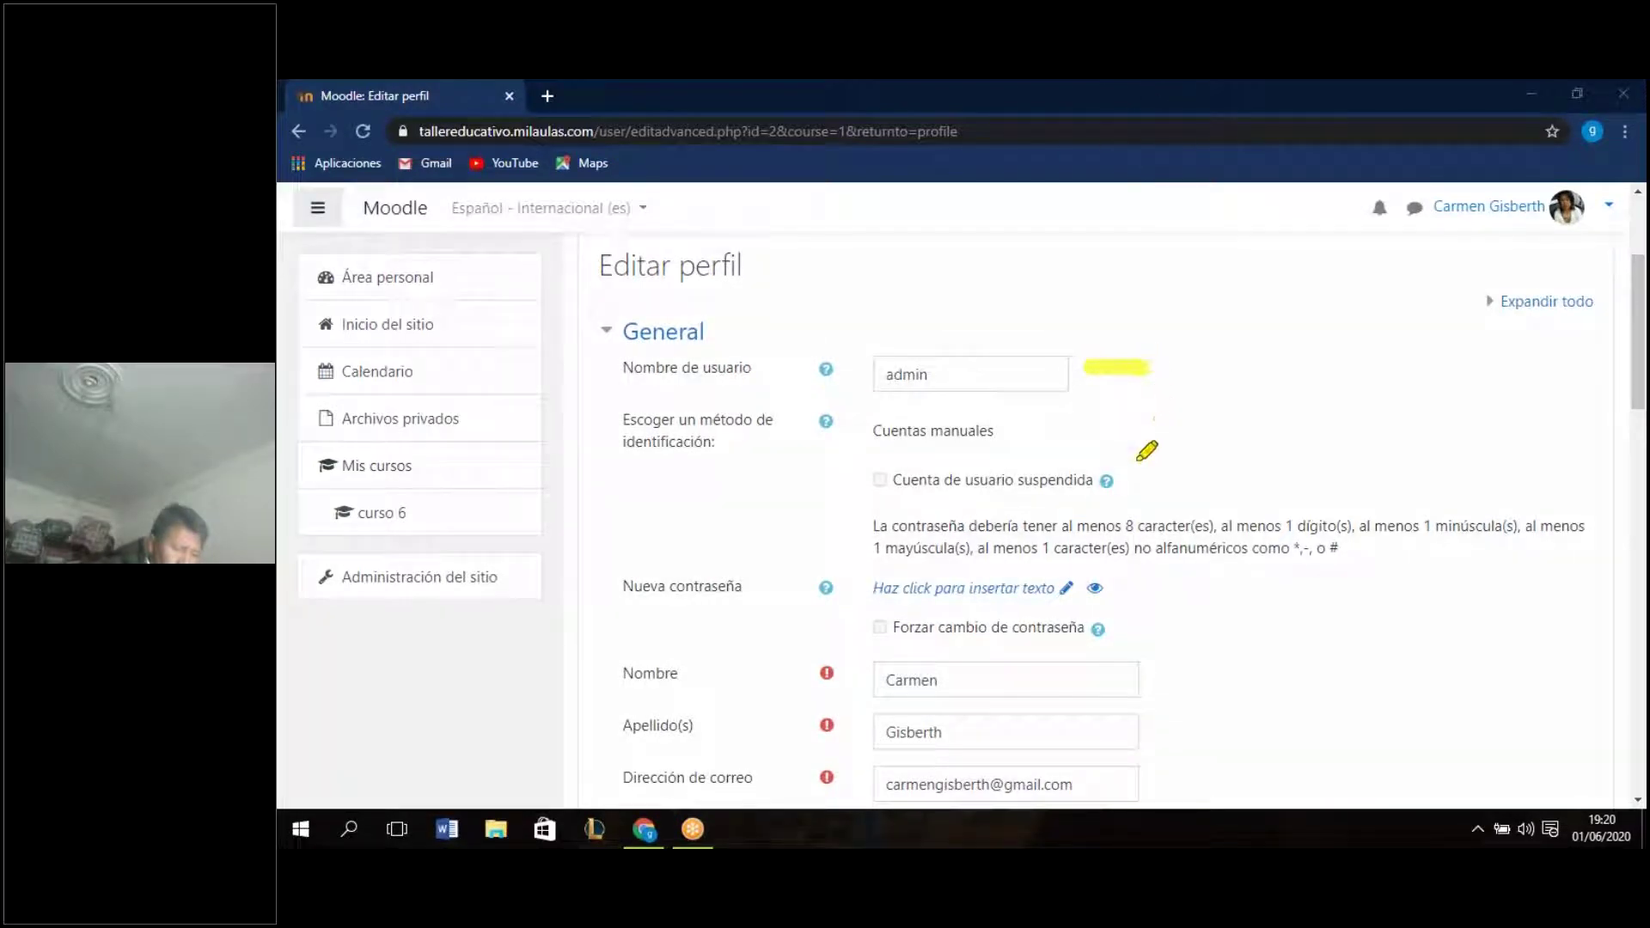
{"action": "left_click_drag", "start_coordinate": [1123, 592], "coordinate": [1177, 592]}
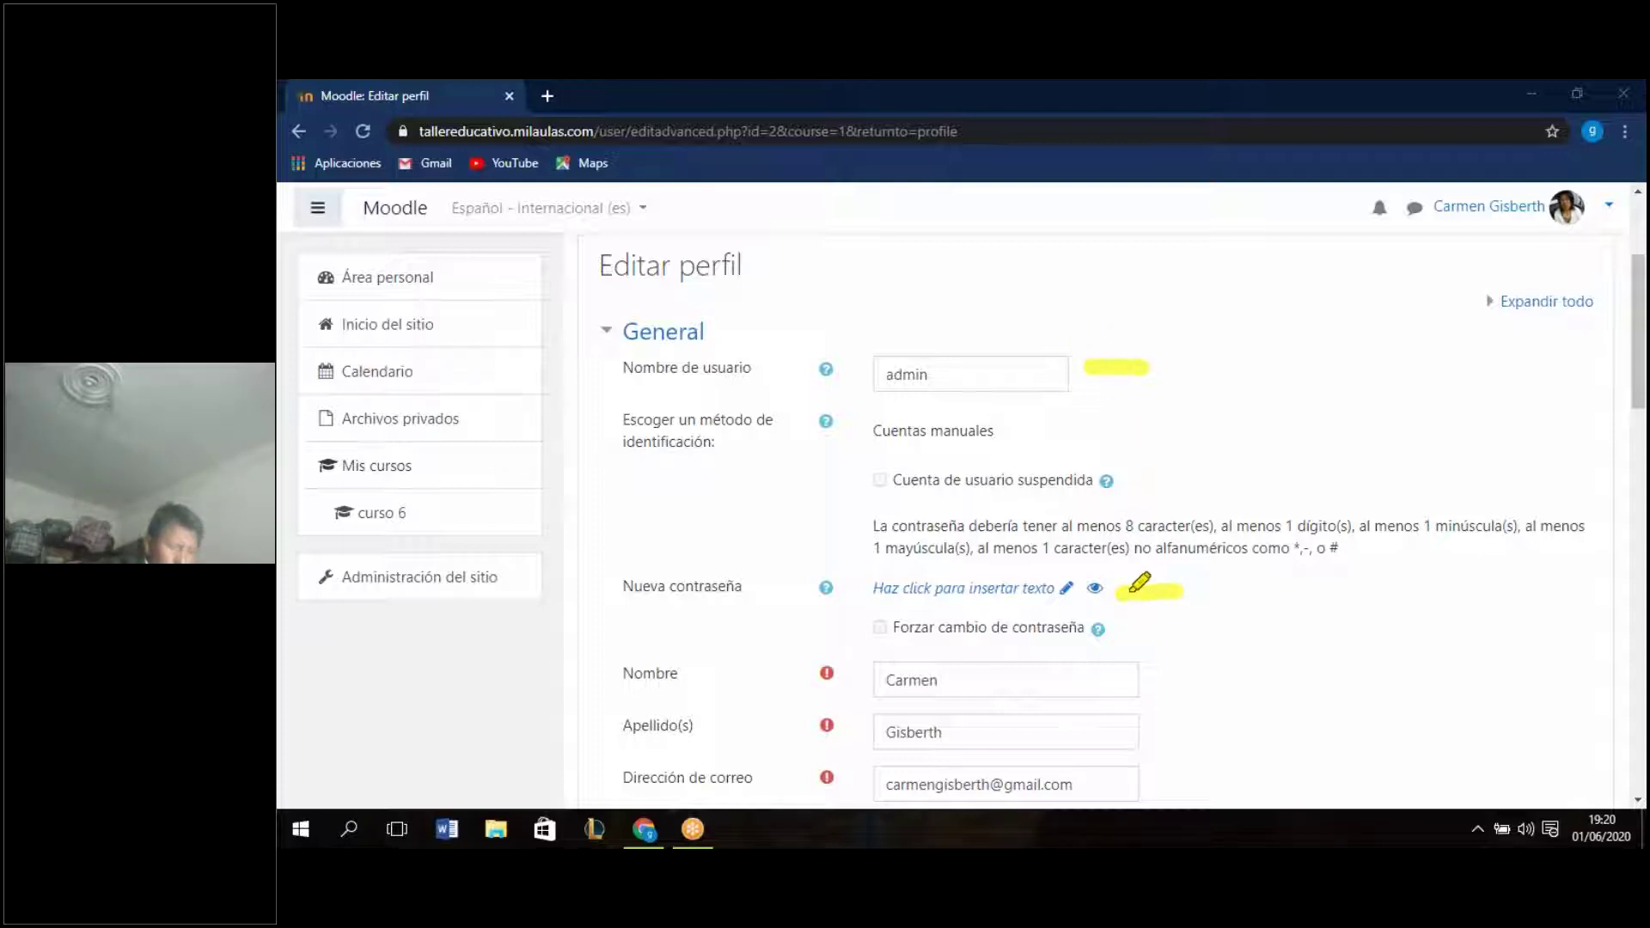
{"action": "left_click_drag", "start_coordinate": [1124, 591], "coordinate": [1205, 593]}
{"action": "left_click_drag", "start_coordinate": [1151, 680], "coordinate": [1223, 681]}
{"action": "left_click_drag", "start_coordinate": [1162, 735], "coordinate": [1234, 732]}
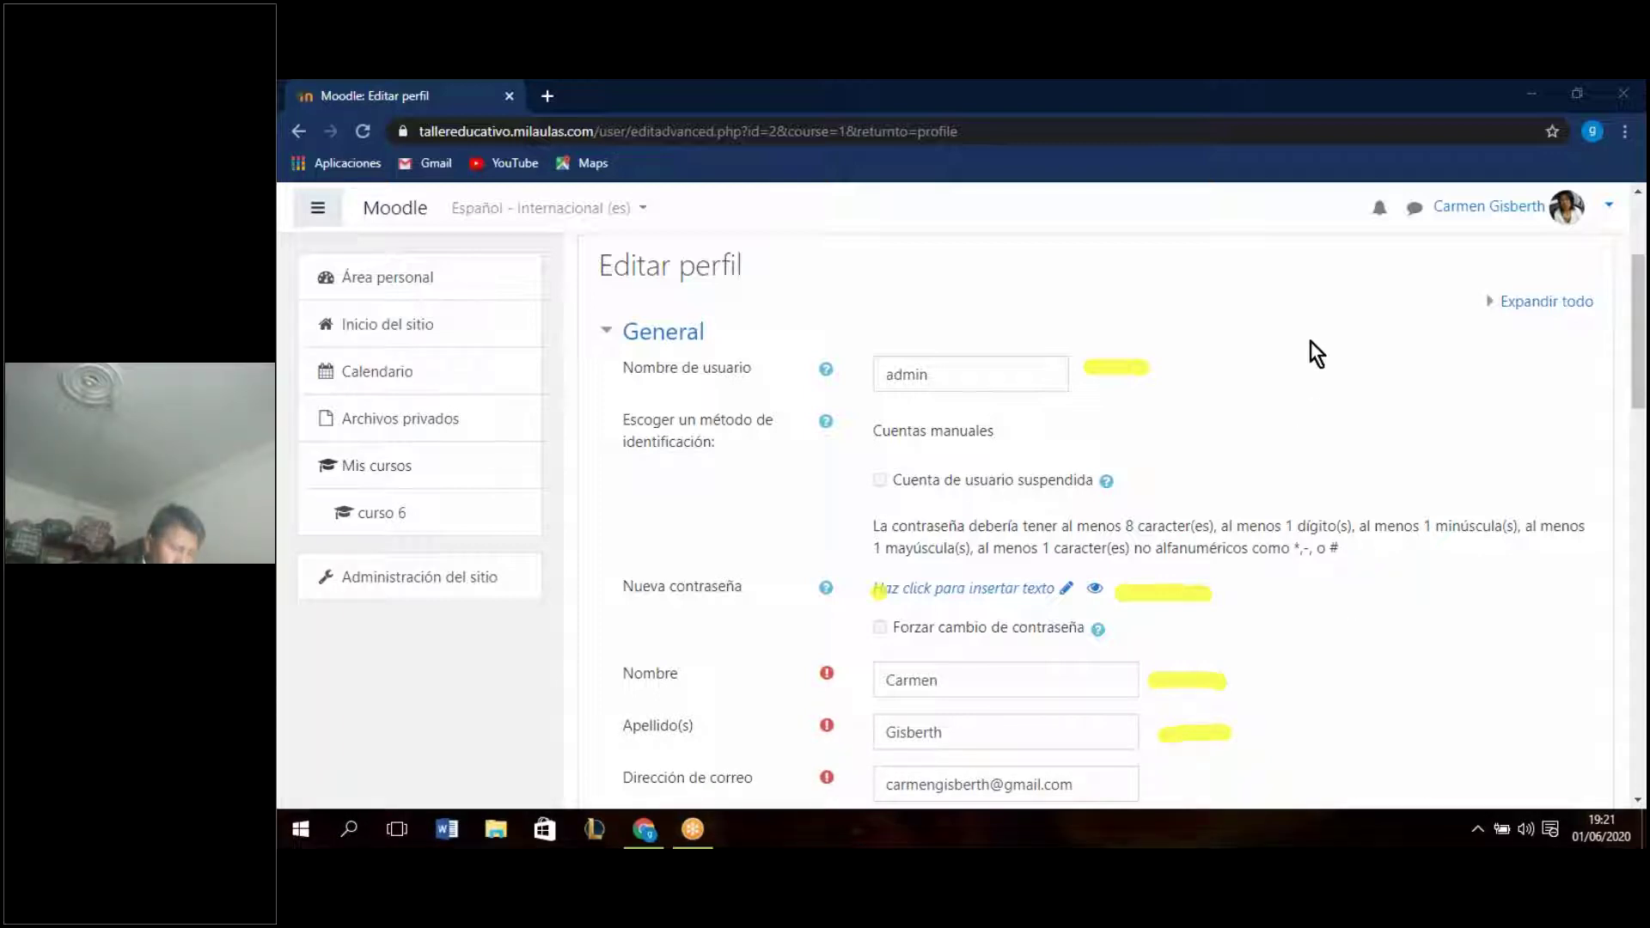
{"action": "left_click_drag", "start_coordinate": [1633, 383], "coordinate": [1642, 622]}
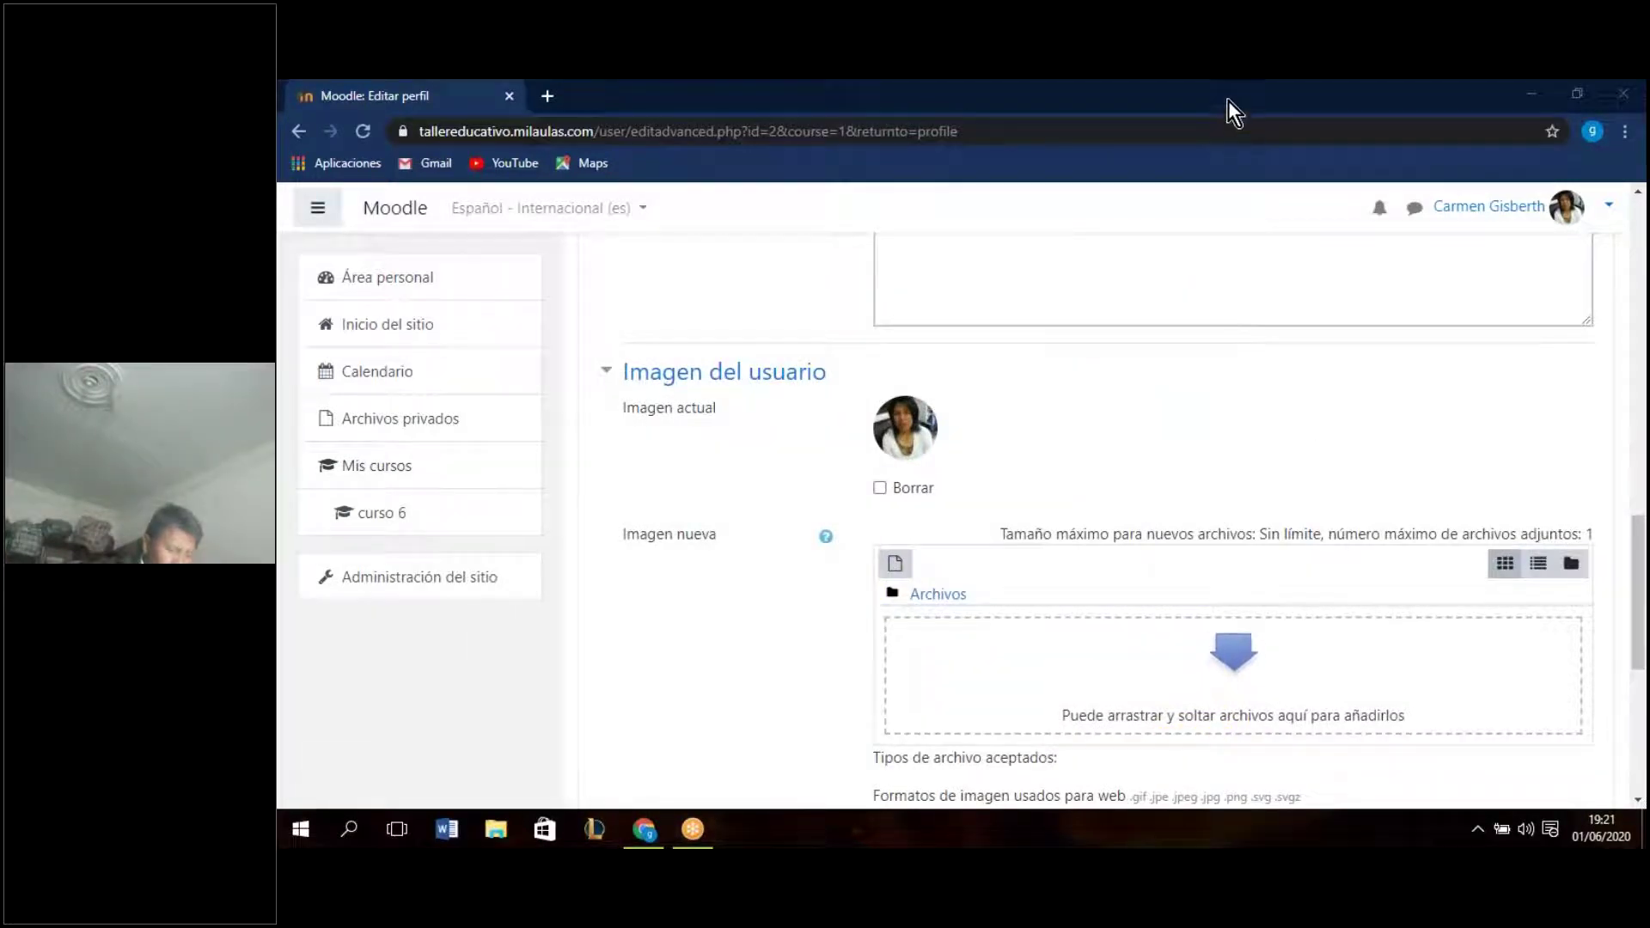
Start adding a new user image, then cancel the Abrir dialog and close Selector de archivos
{"action": "left_click_drag", "start_coordinate": [1284, 157], "coordinate": [1061, 158]}
{"action": "mouse_move", "coordinate": [979, 408]}
{"action": "left_mouse_down"}
{"action": "mouse_move", "coordinate": [823, 391]}
{"action": "mouse_move", "coordinate": [983, 468]}
{"action": "mouse_move", "coordinate": [971, 378]}
{"action": "left_mouse_up"}
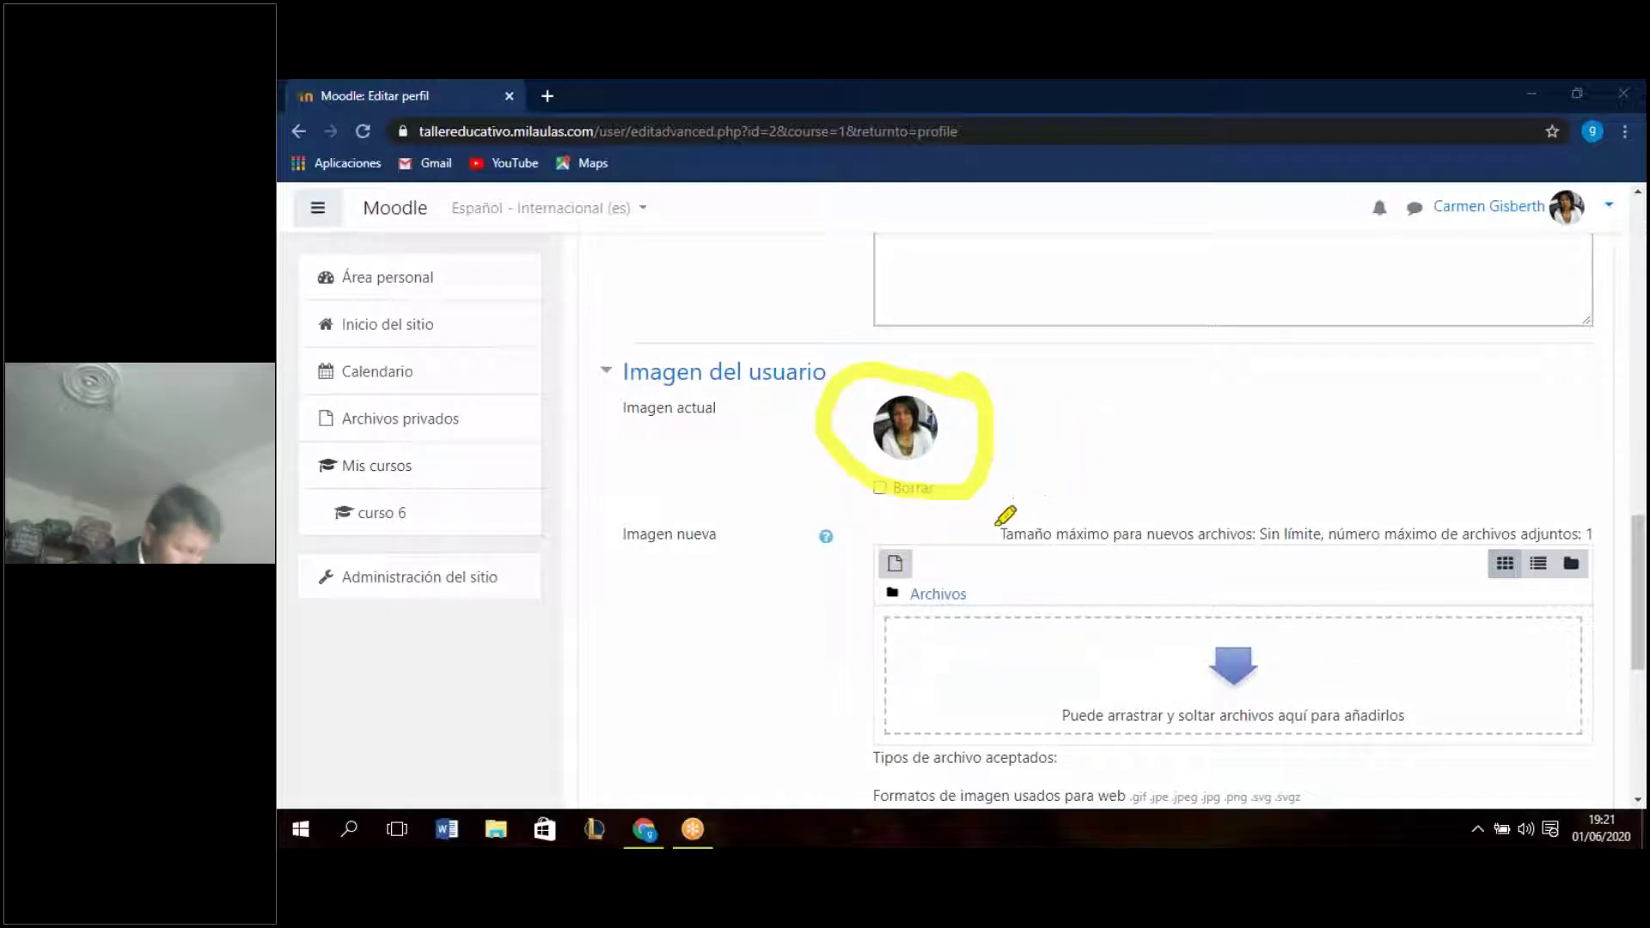
{"action": "mouse_move", "coordinate": [995, 500]}
{"action": "left_mouse_down"}
{"action": "mouse_move", "coordinate": [900, 554]}
{"action": "mouse_move", "coordinate": [971, 565]}
{"action": "left_mouse_up"}
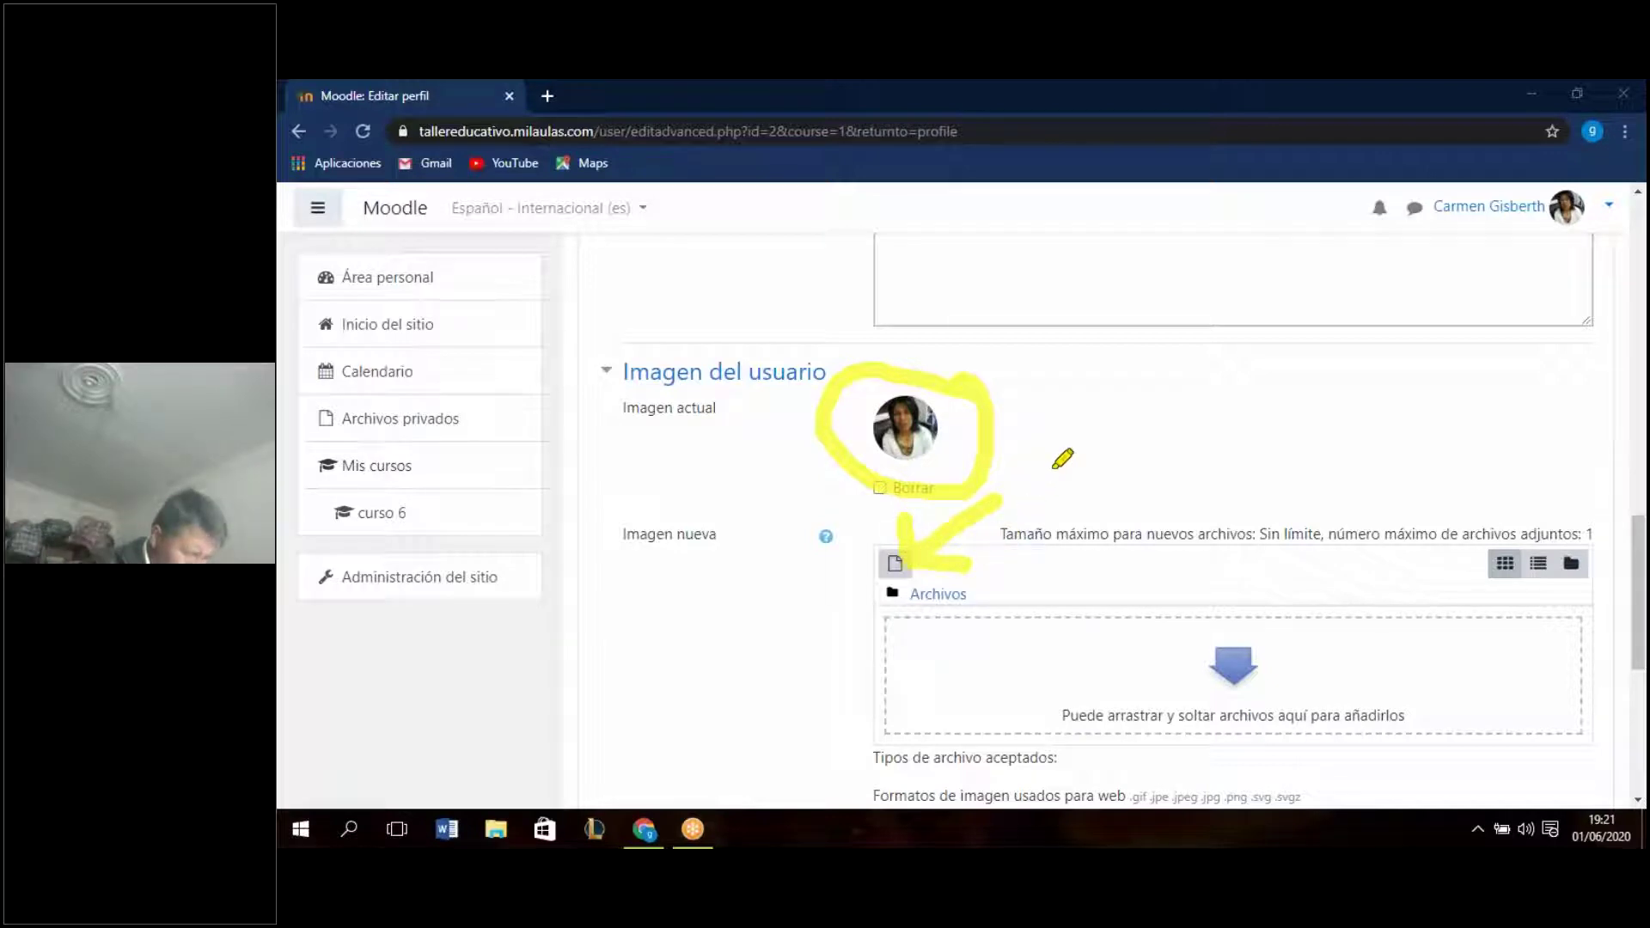
{"action": "left_click", "coordinate": [895, 567]}
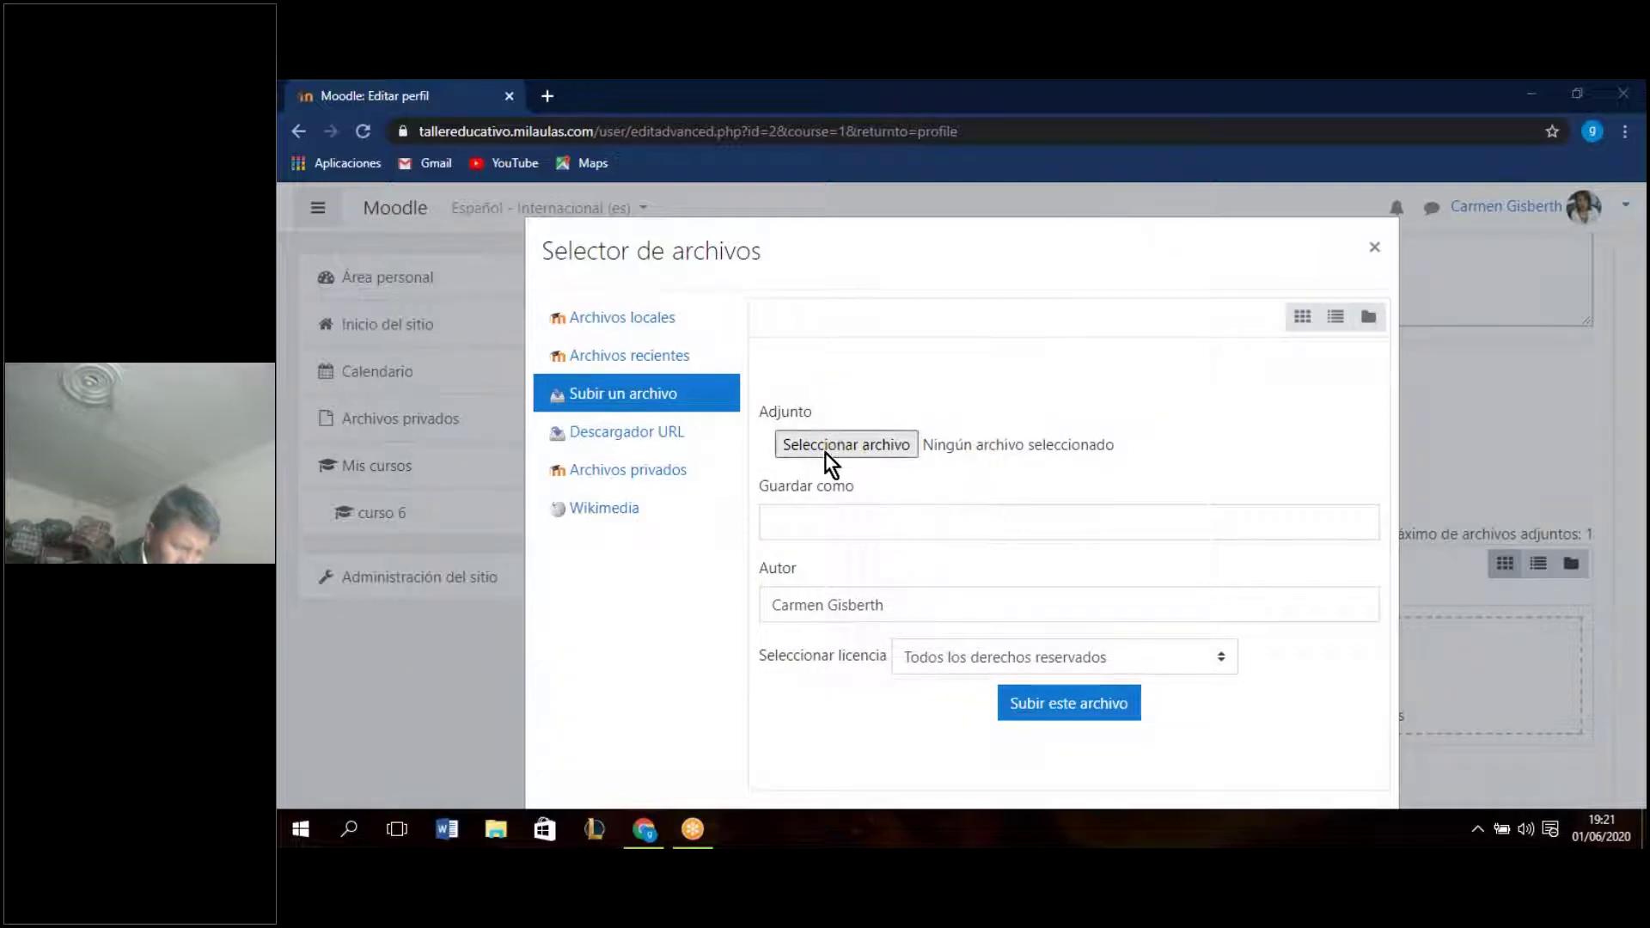
{"action": "left_click", "coordinate": [848, 446]}
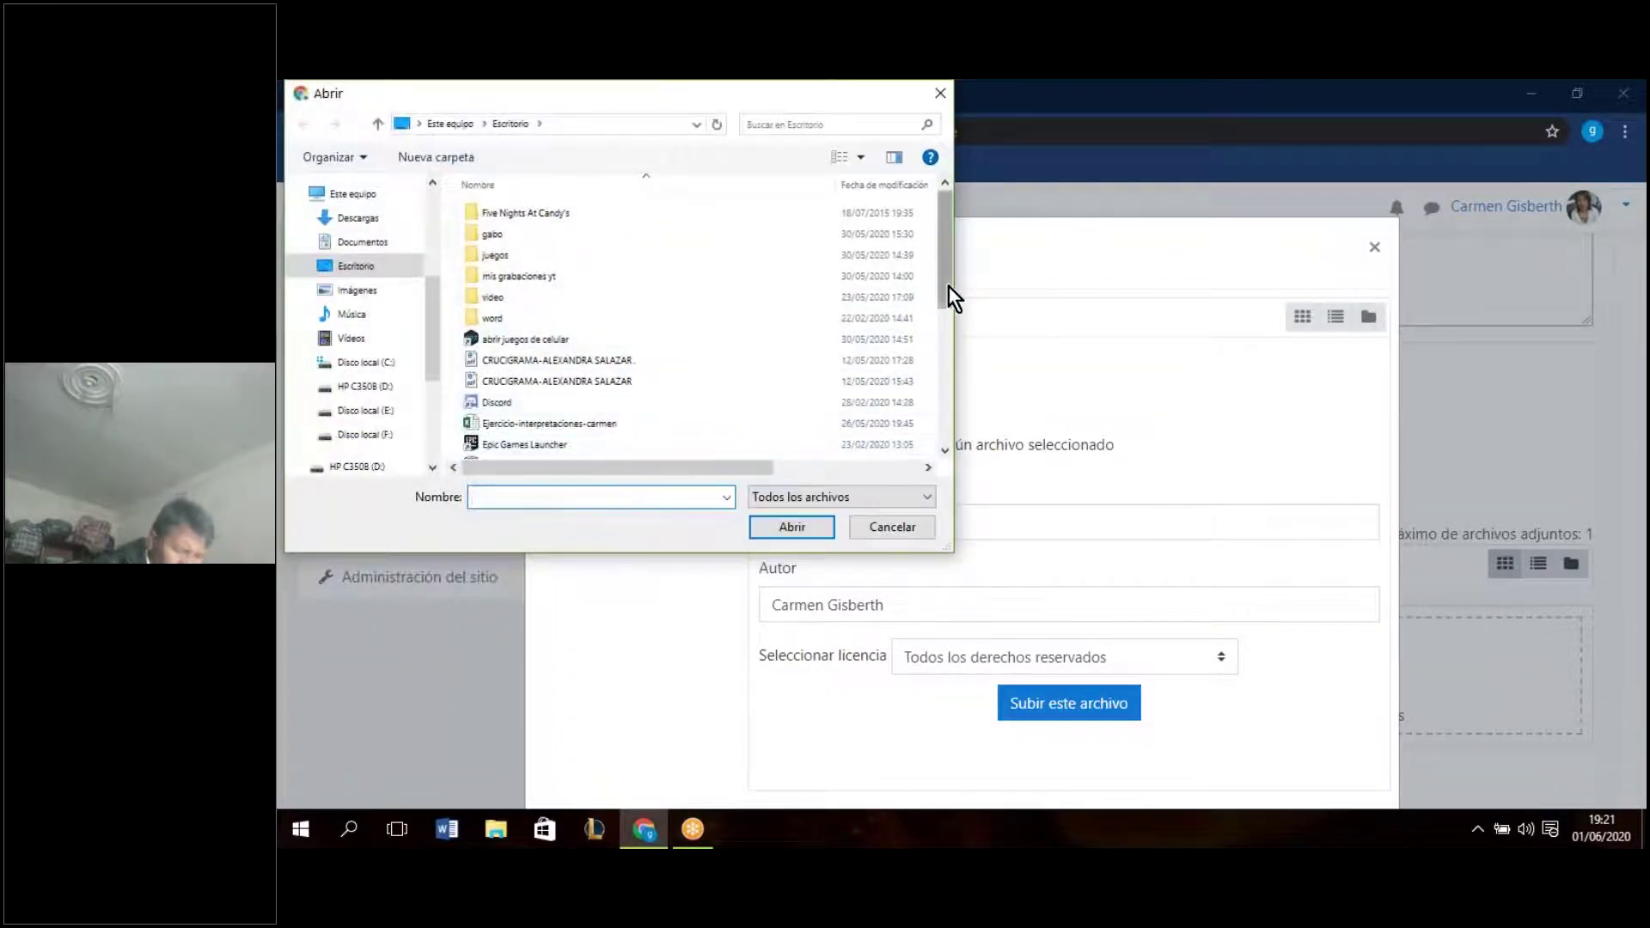
{"action": "mouse_move", "coordinate": [948, 273]}
{"action": "left_mouse_down"}
{"action": "mouse_move", "coordinate": [946, 418]}
{"action": "mouse_move", "coordinate": [937, 254]}
{"action": "left_mouse_up"}
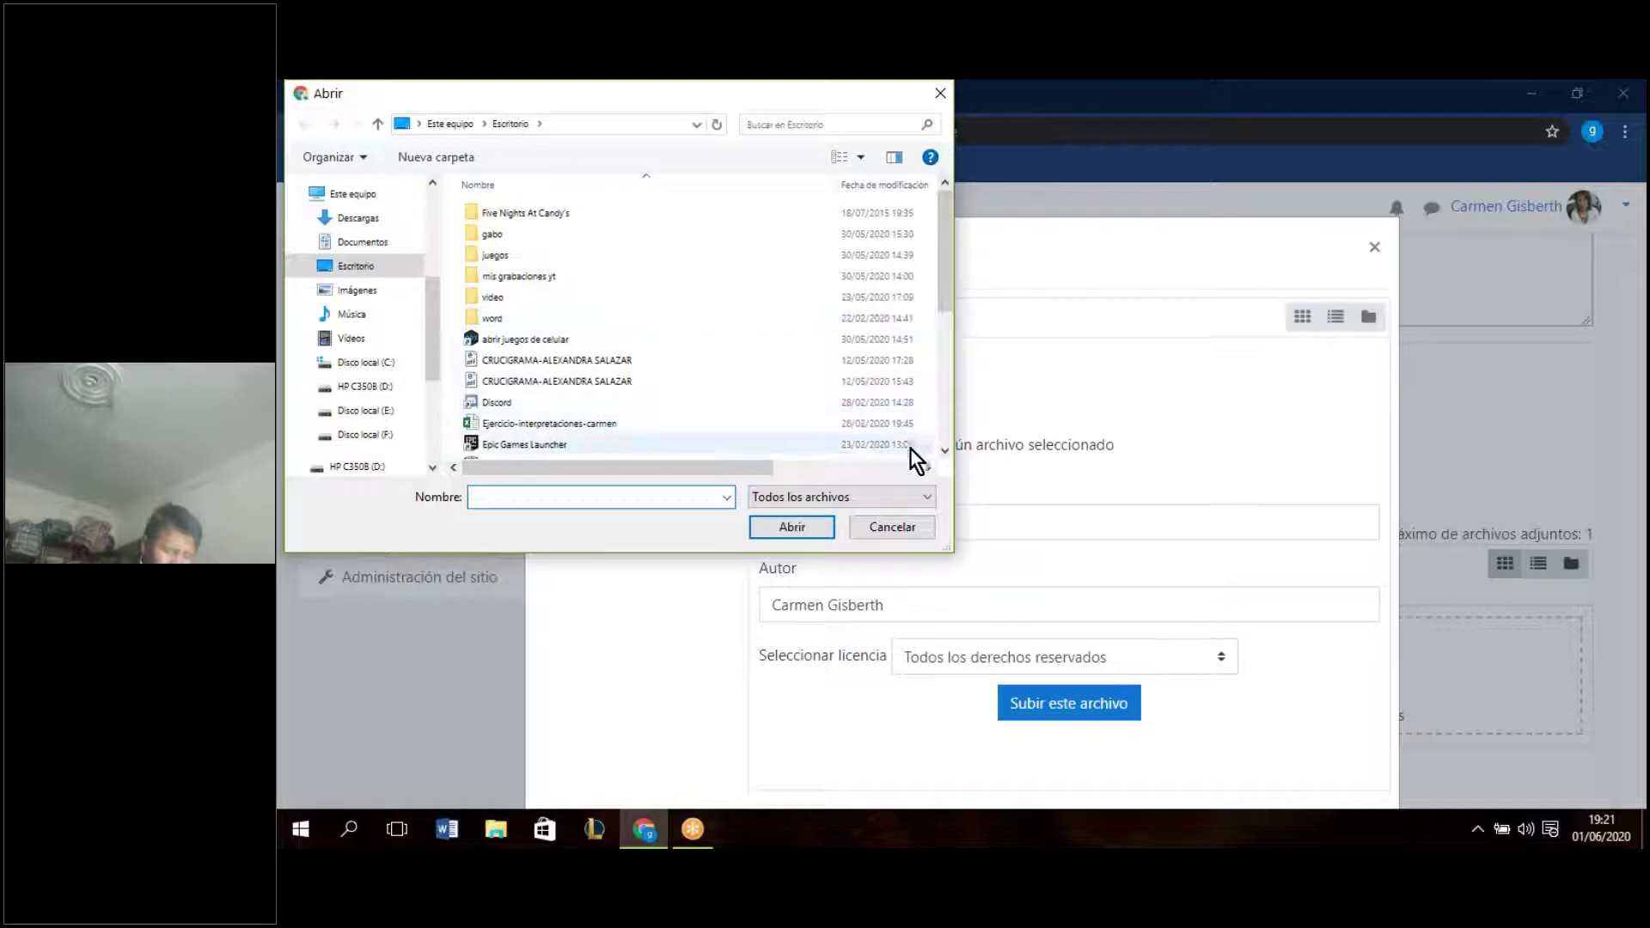
{"action": "left_click", "coordinate": [906, 531]}
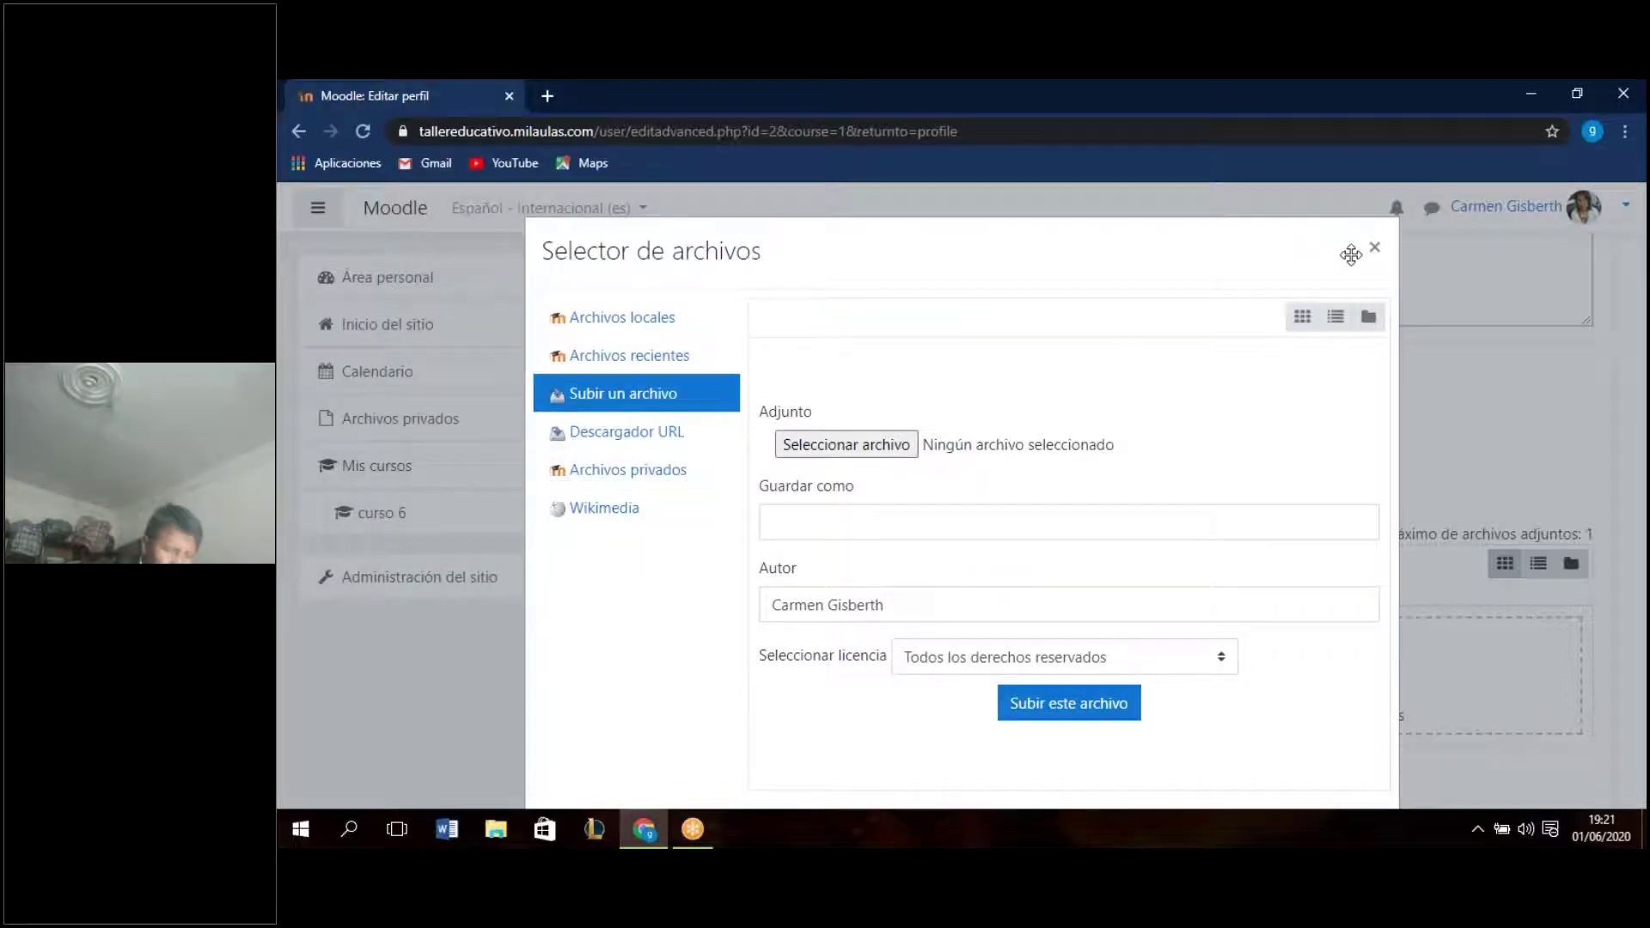
{"action": "left_click", "coordinate": [1374, 248]}
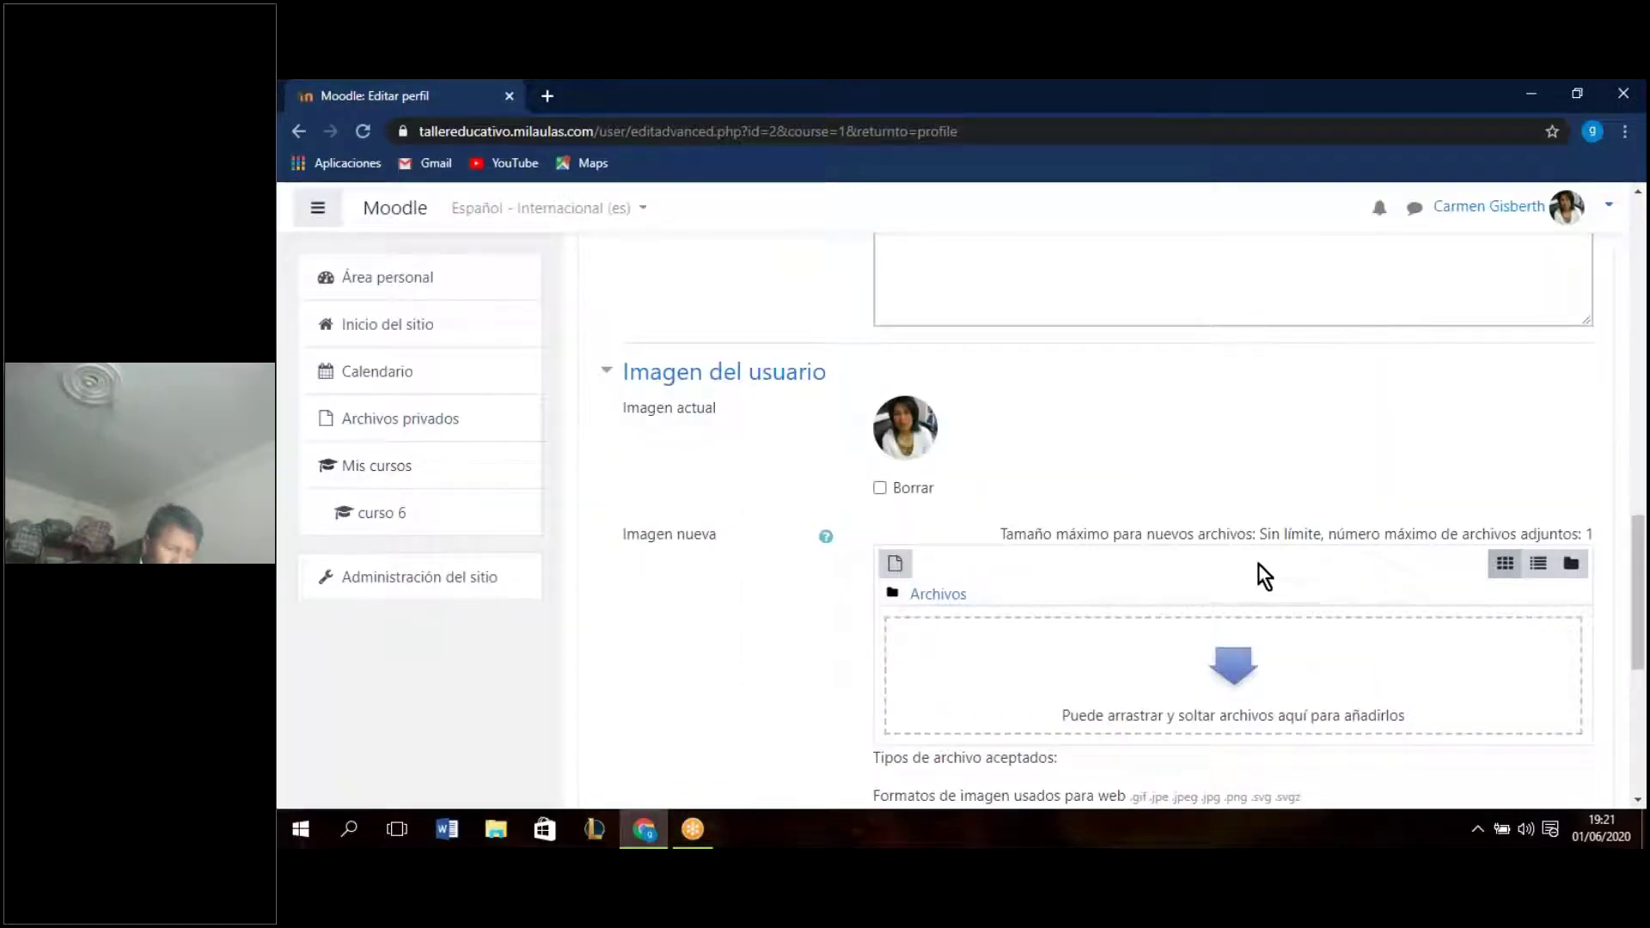
Save with Actualizar información personal and highlight curso 6 in the left menu
{"action": "scroll", "coordinate": [1237, 567], "scroll_direction": "down", "scroll_amount": 5}
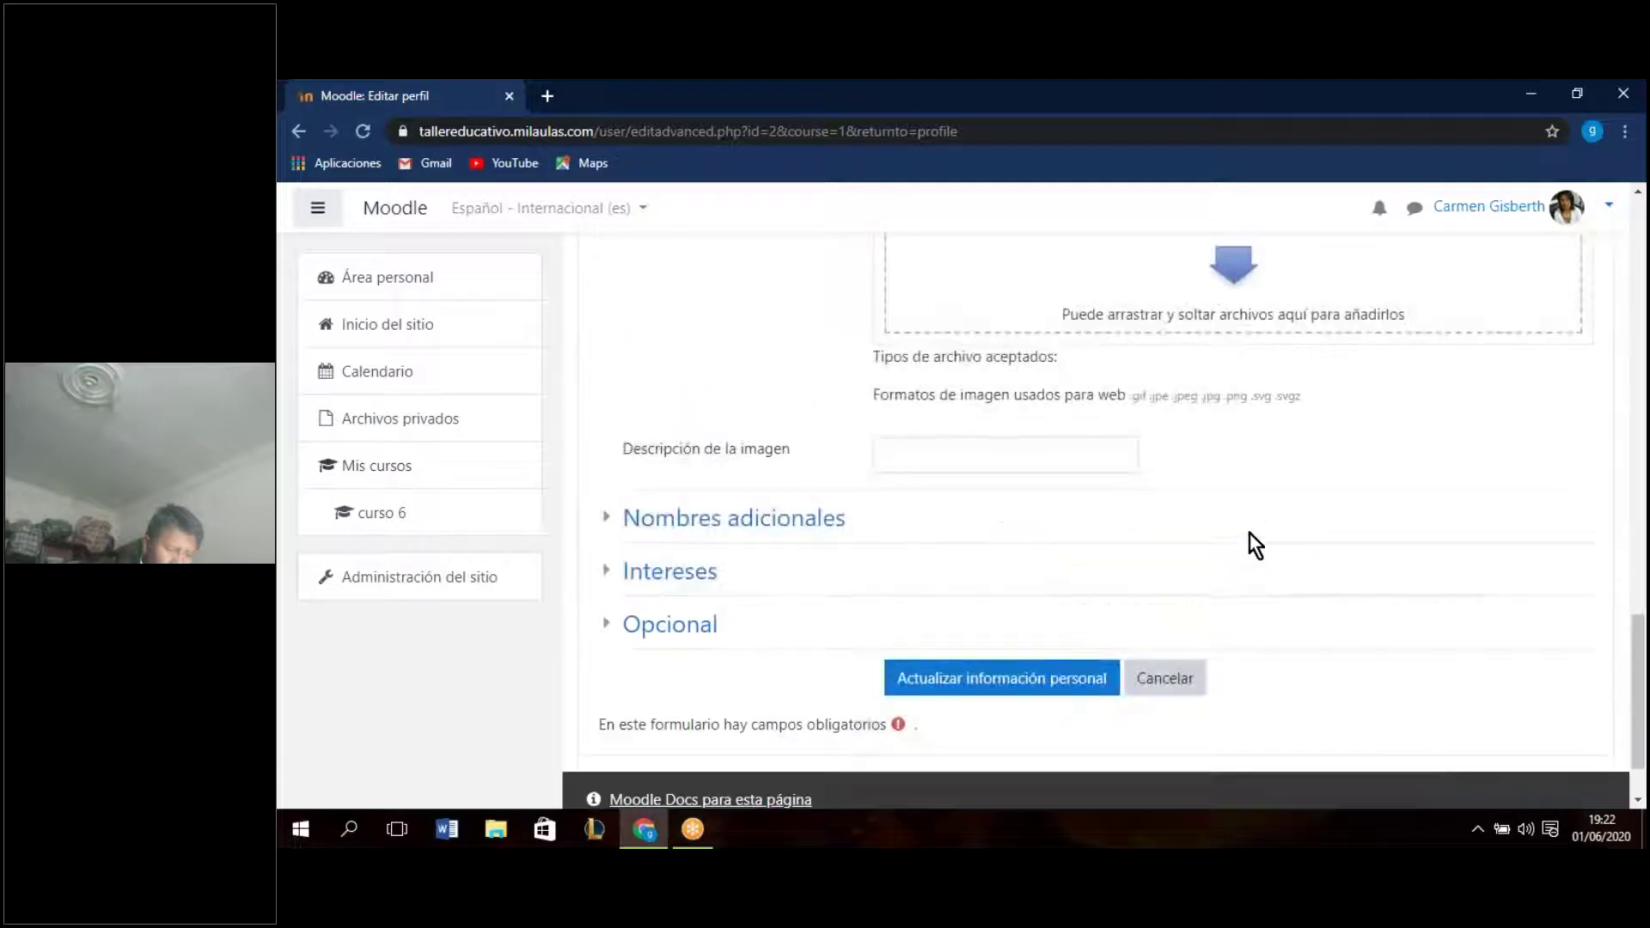
{"action": "left_click", "coordinate": [990, 691]}
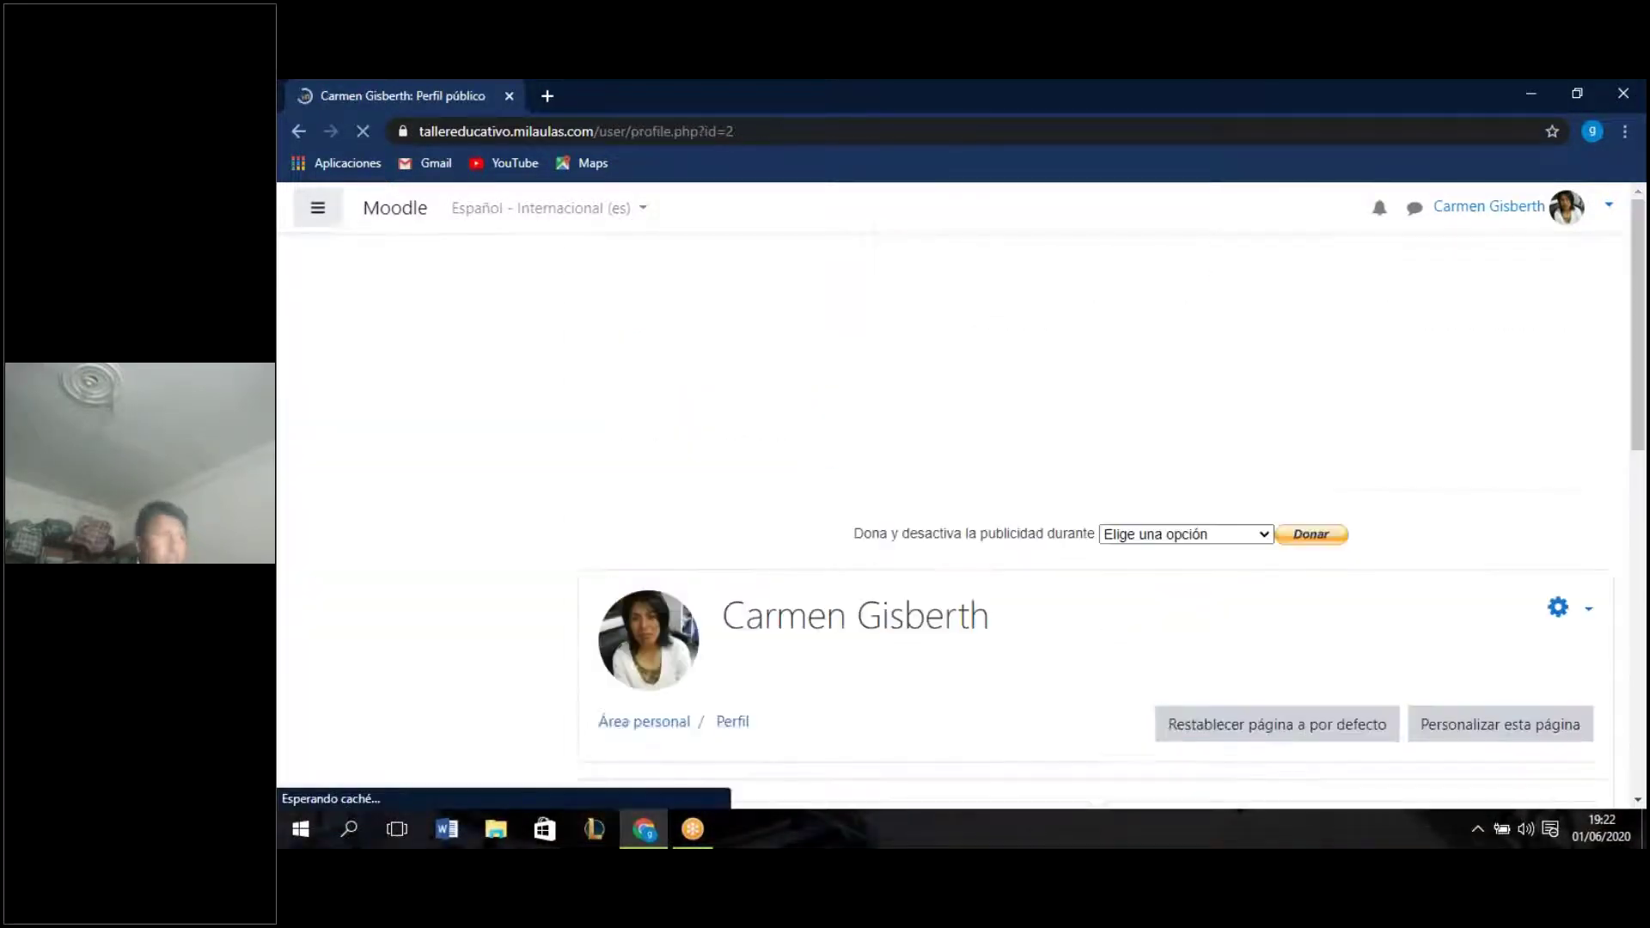
{"action": "left_click_drag", "start_coordinate": [1638, 370], "coordinate": [1632, 327]}
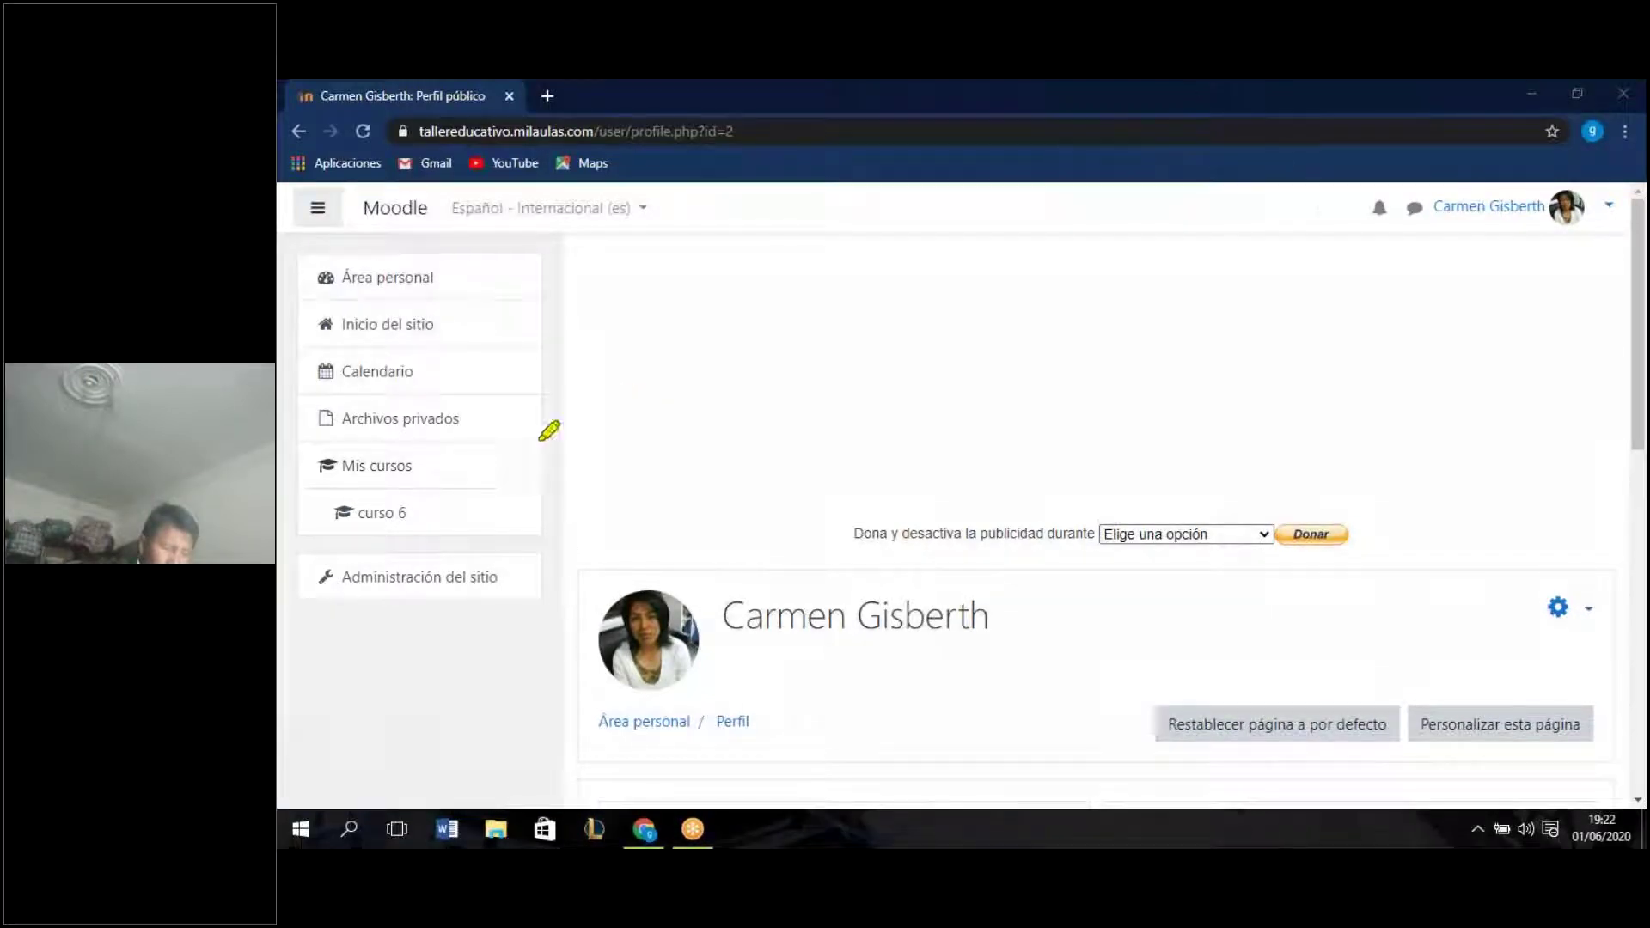
{"action": "mouse_move", "coordinate": [444, 488]}
{"action": "left_mouse_down"}
{"action": "mouse_move", "coordinate": [322, 519]}
{"action": "mouse_move", "coordinate": [467, 490]}
{"action": "left_mouse_up"}
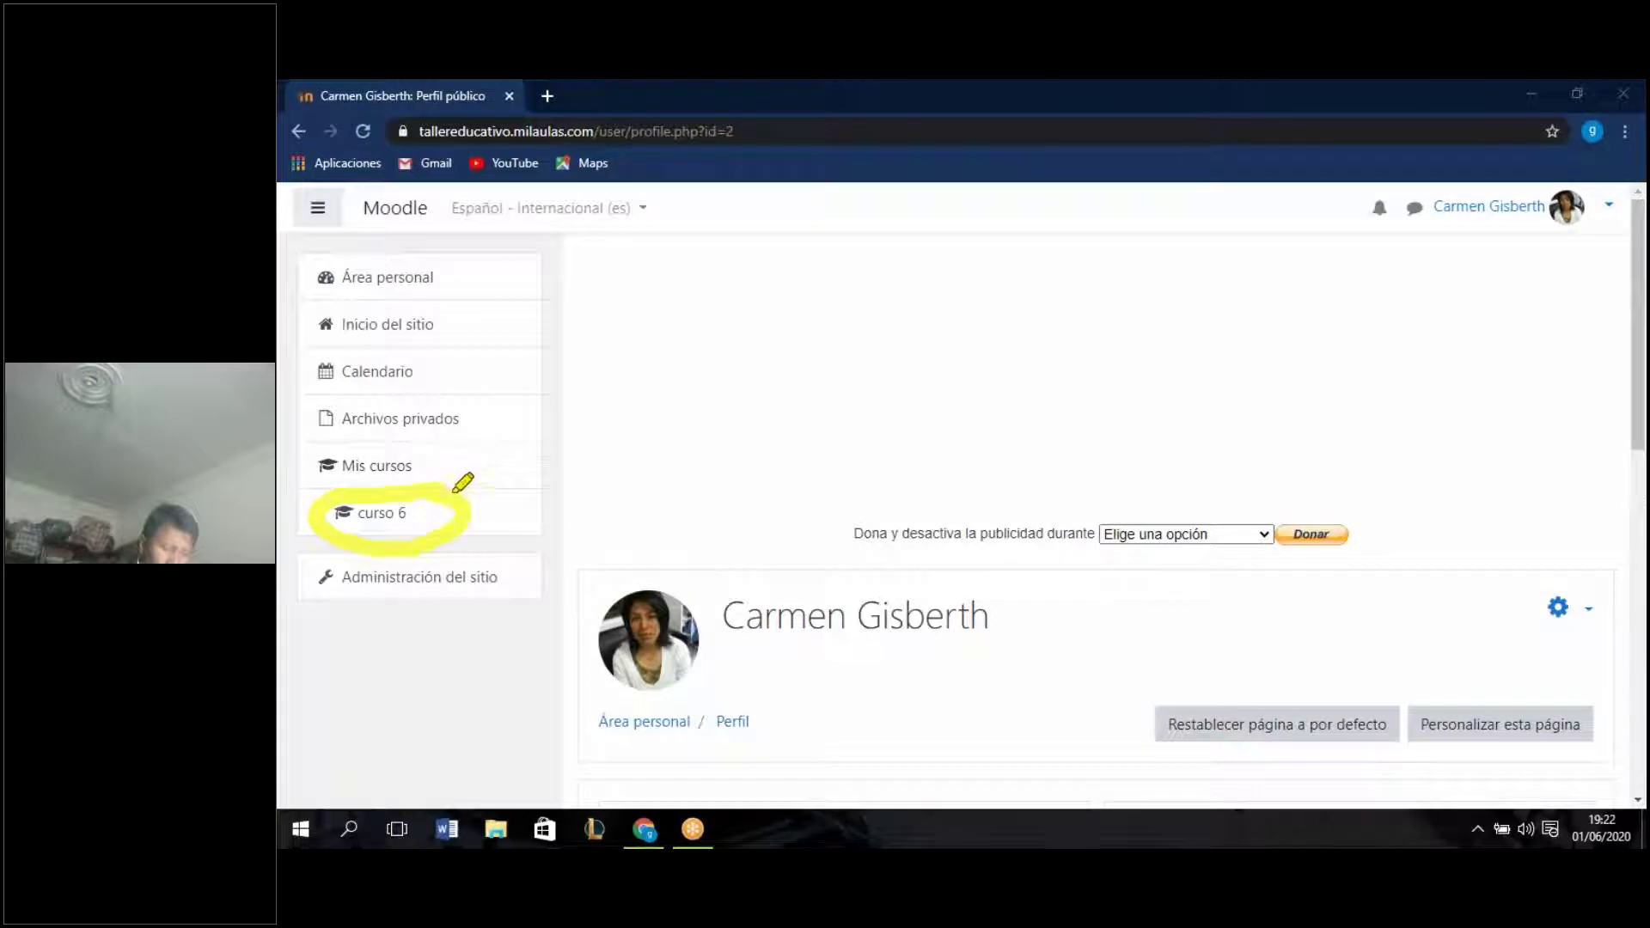
Open curso 6, scroll down to Unidad 1 and underline the Foro1 activity
{"action": "left_click", "coordinate": [406, 522]}
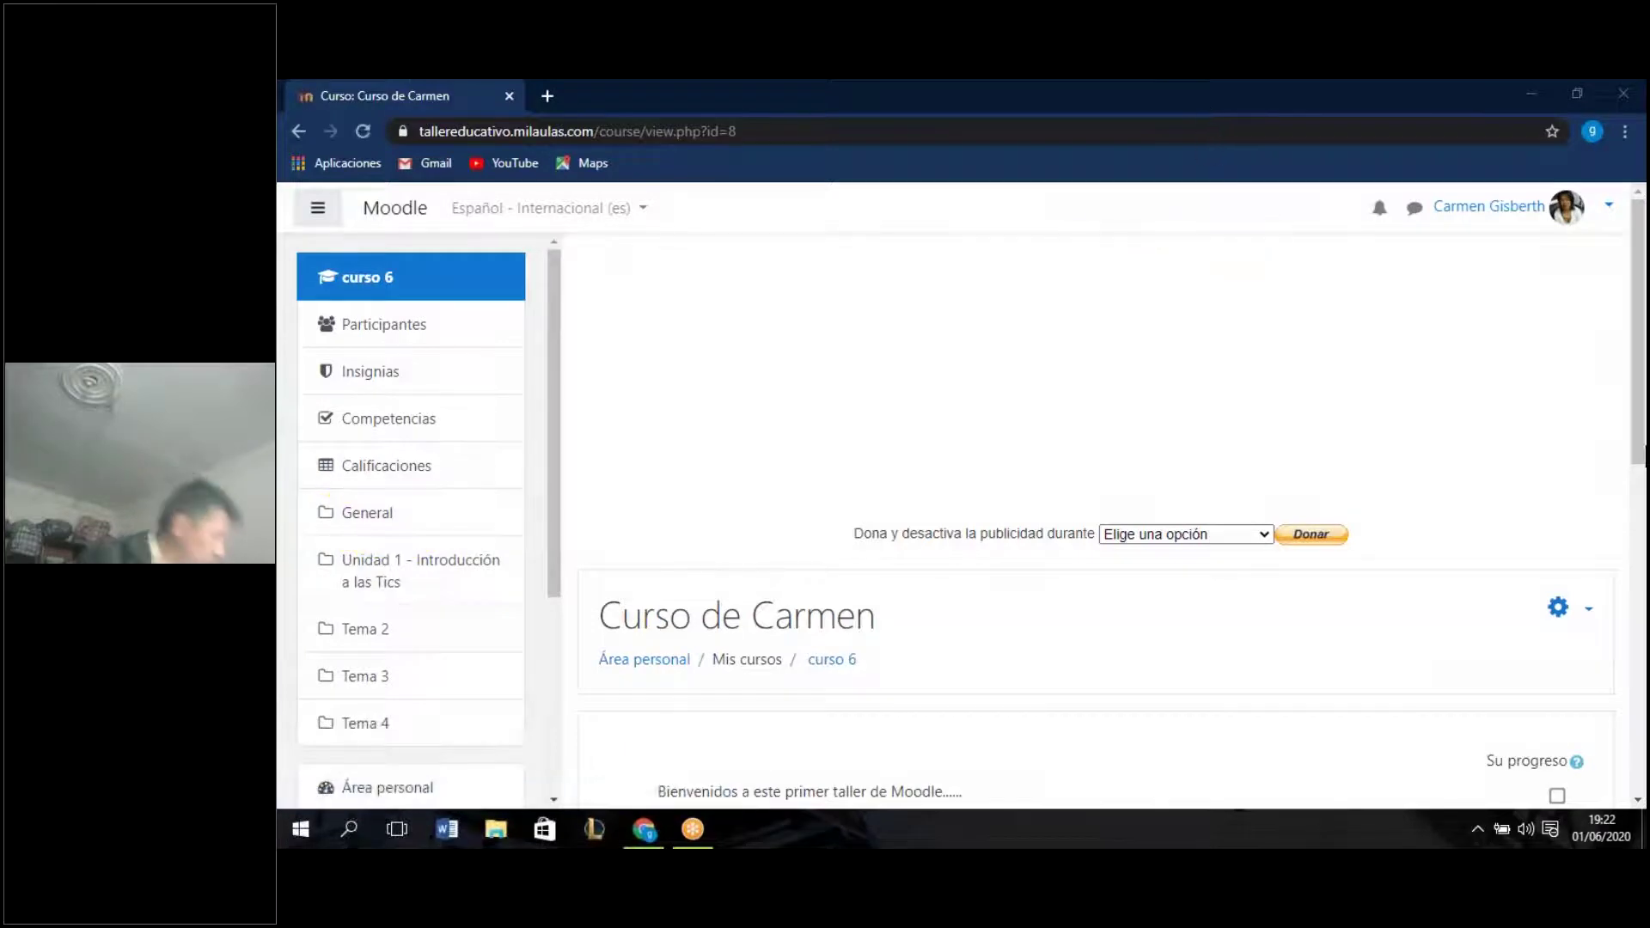
{"action": "left_click_drag", "start_coordinate": [1637, 361], "coordinate": [1643, 540]}
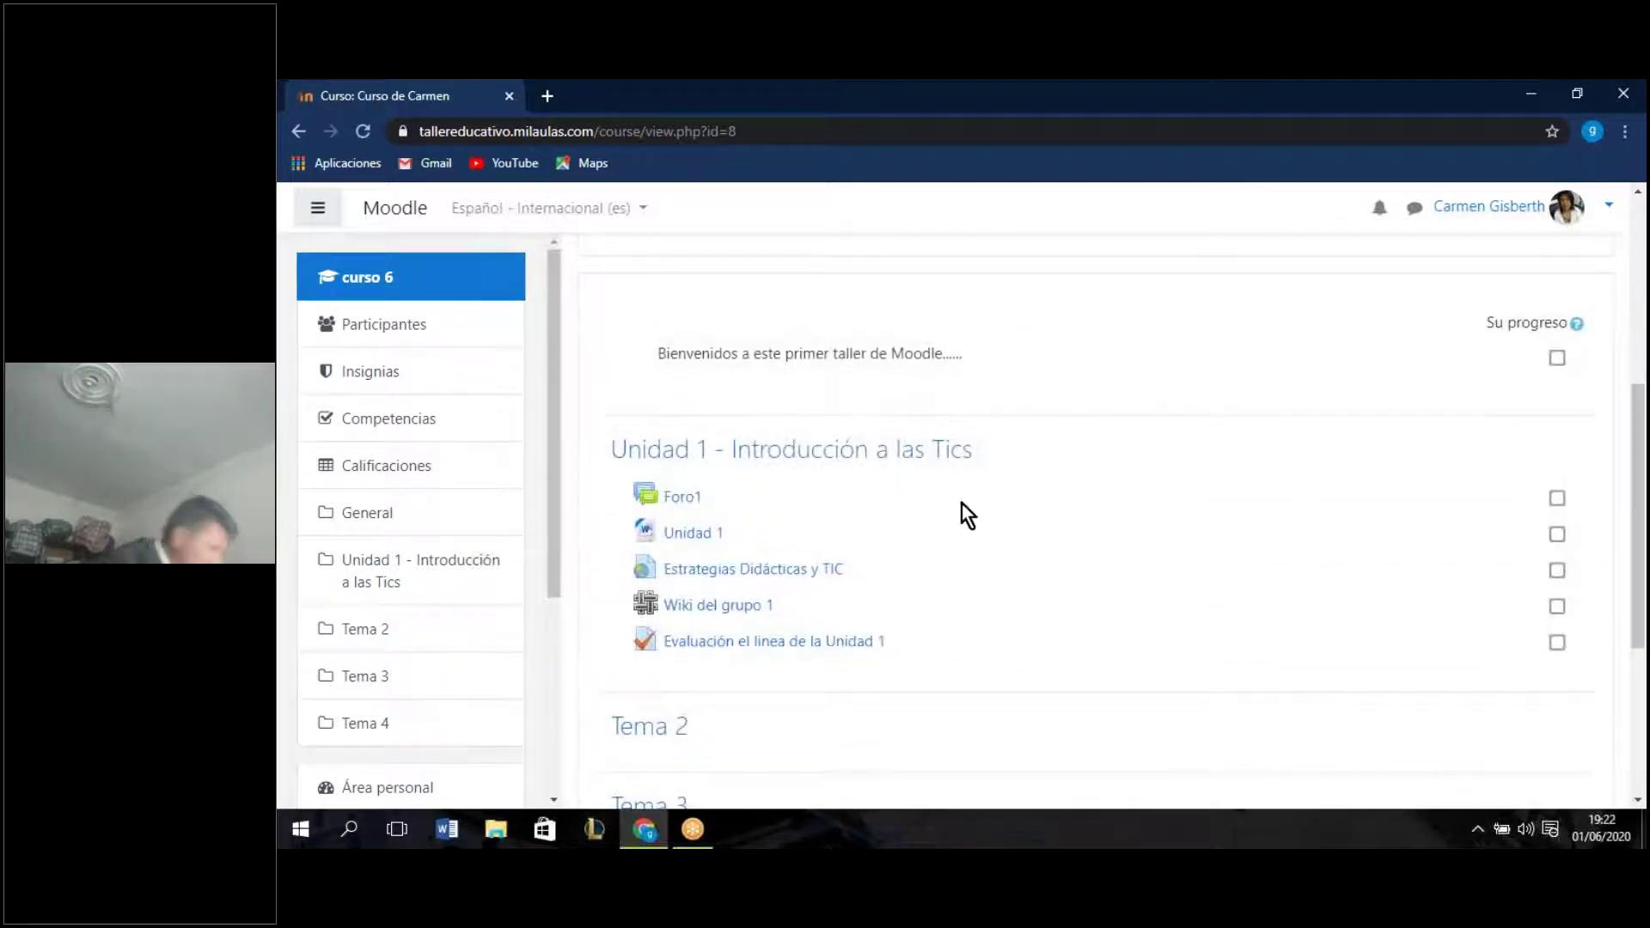
{"action": "left_click_drag", "start_coordinate": [550, 431], "coordinate": [553, 585]}
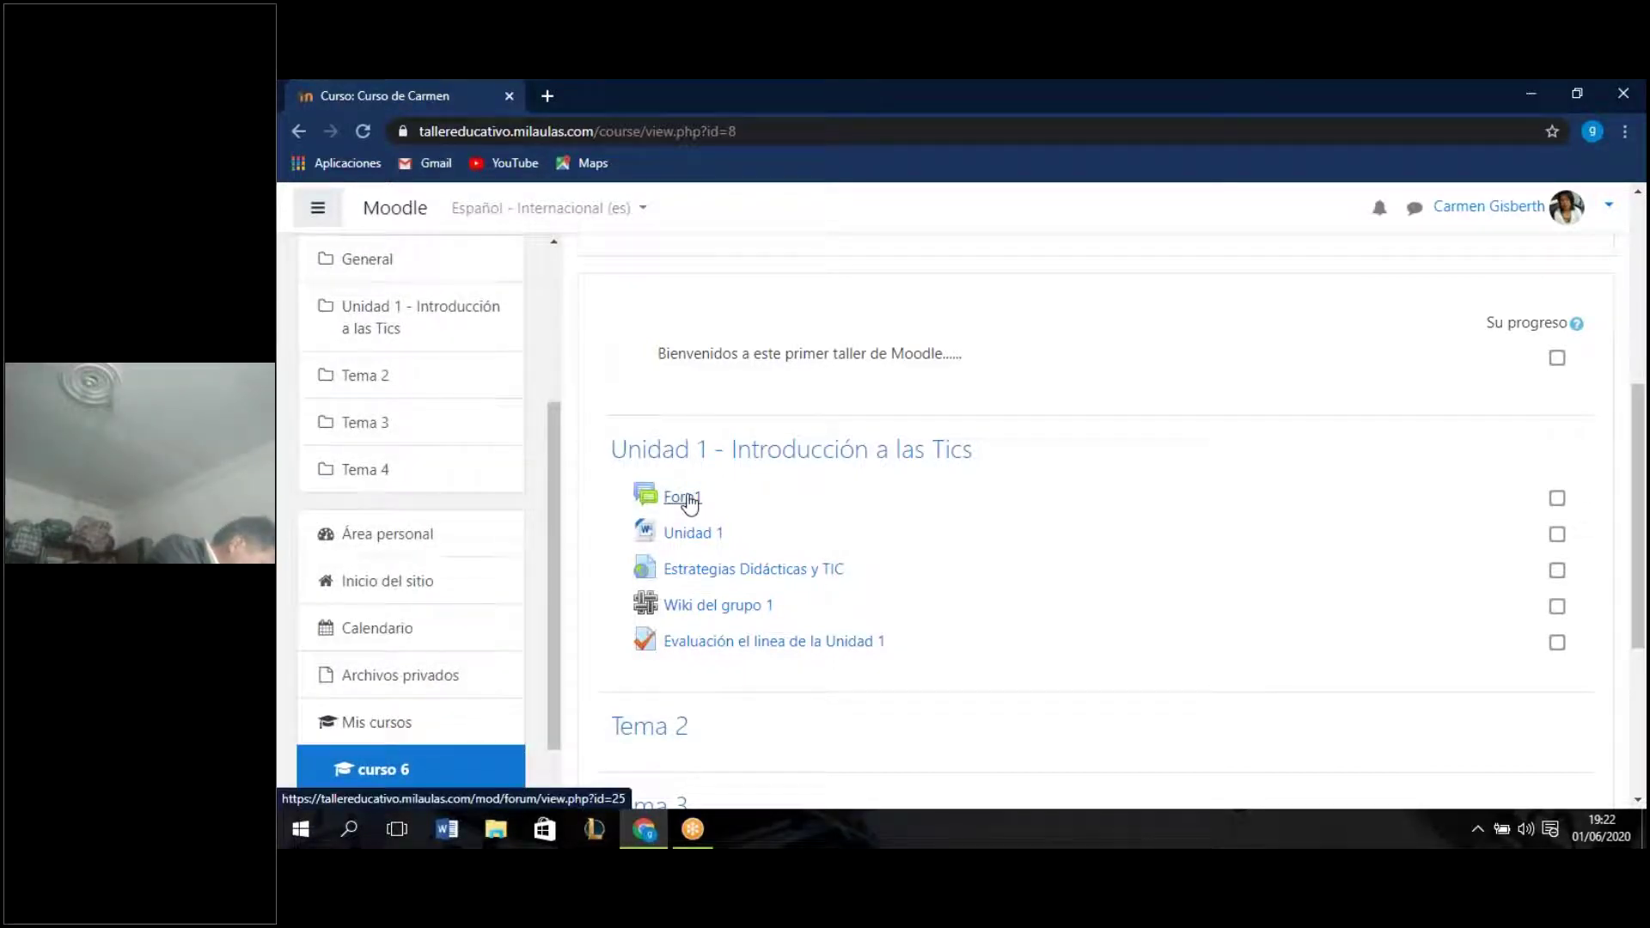
{"action": "mouse_move", "coordinate": [1638, 541]}
{"action": "left_mouse_down"}
{"action": "mouse_move", "coordinate": [1643, 563]}
{"action": "mouse_move", "coordinate": [1641, 526]}
{"action": "left_mouse_up"}
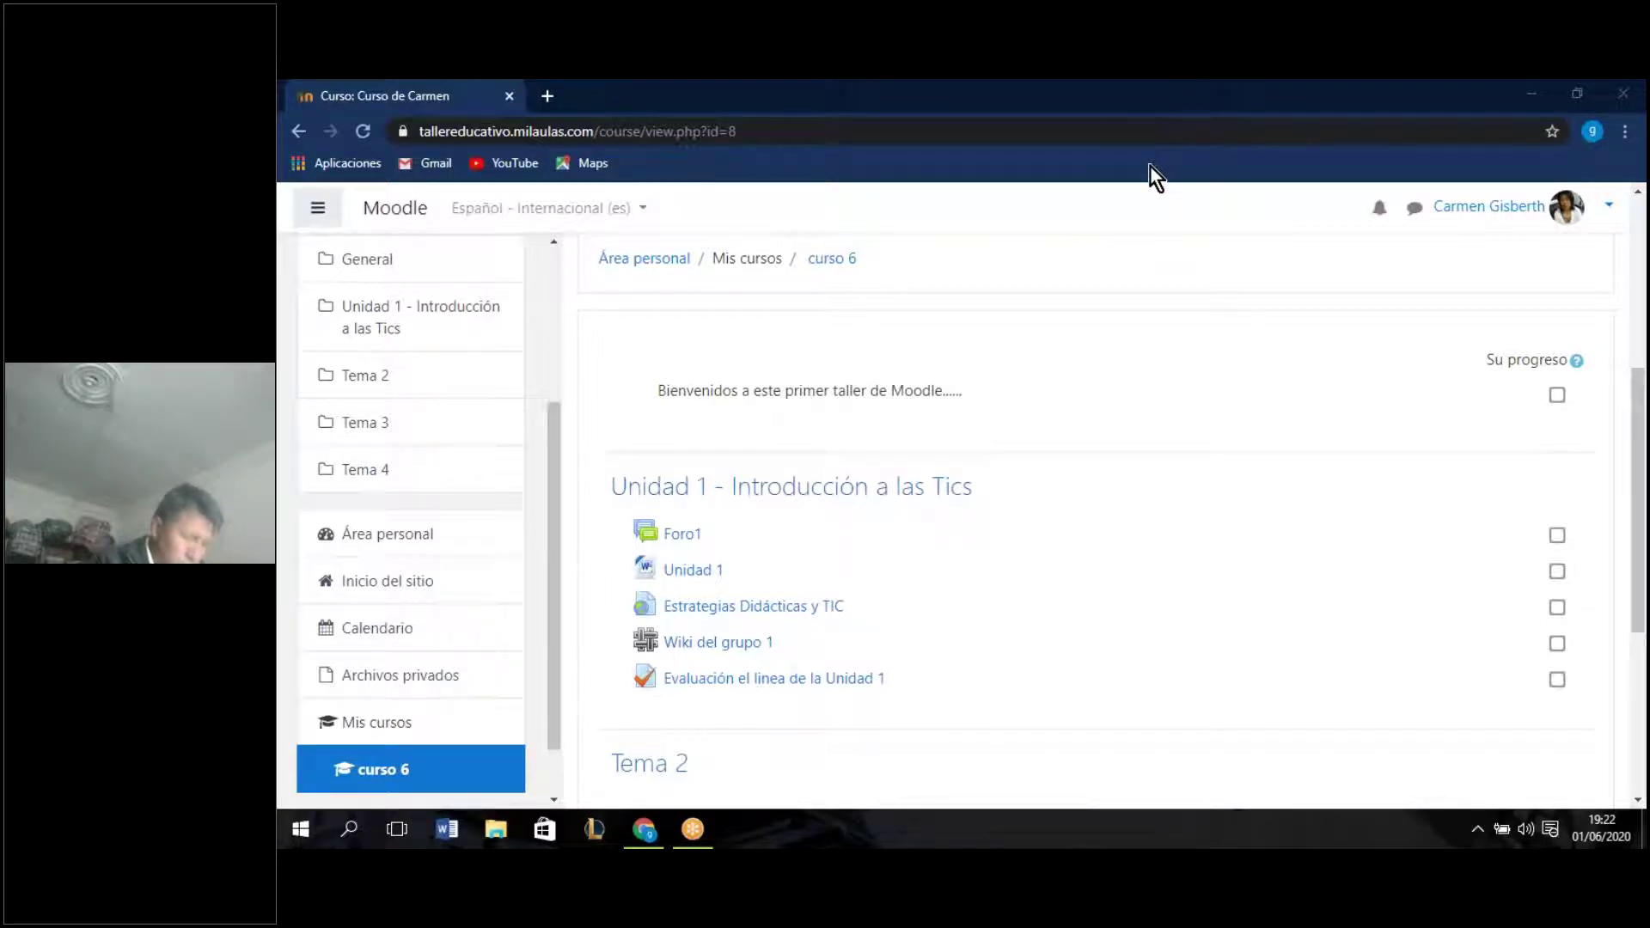
{"action": "left_click_drag", "start_coordinate": [591, 537], "coordinate": [617, 535]}
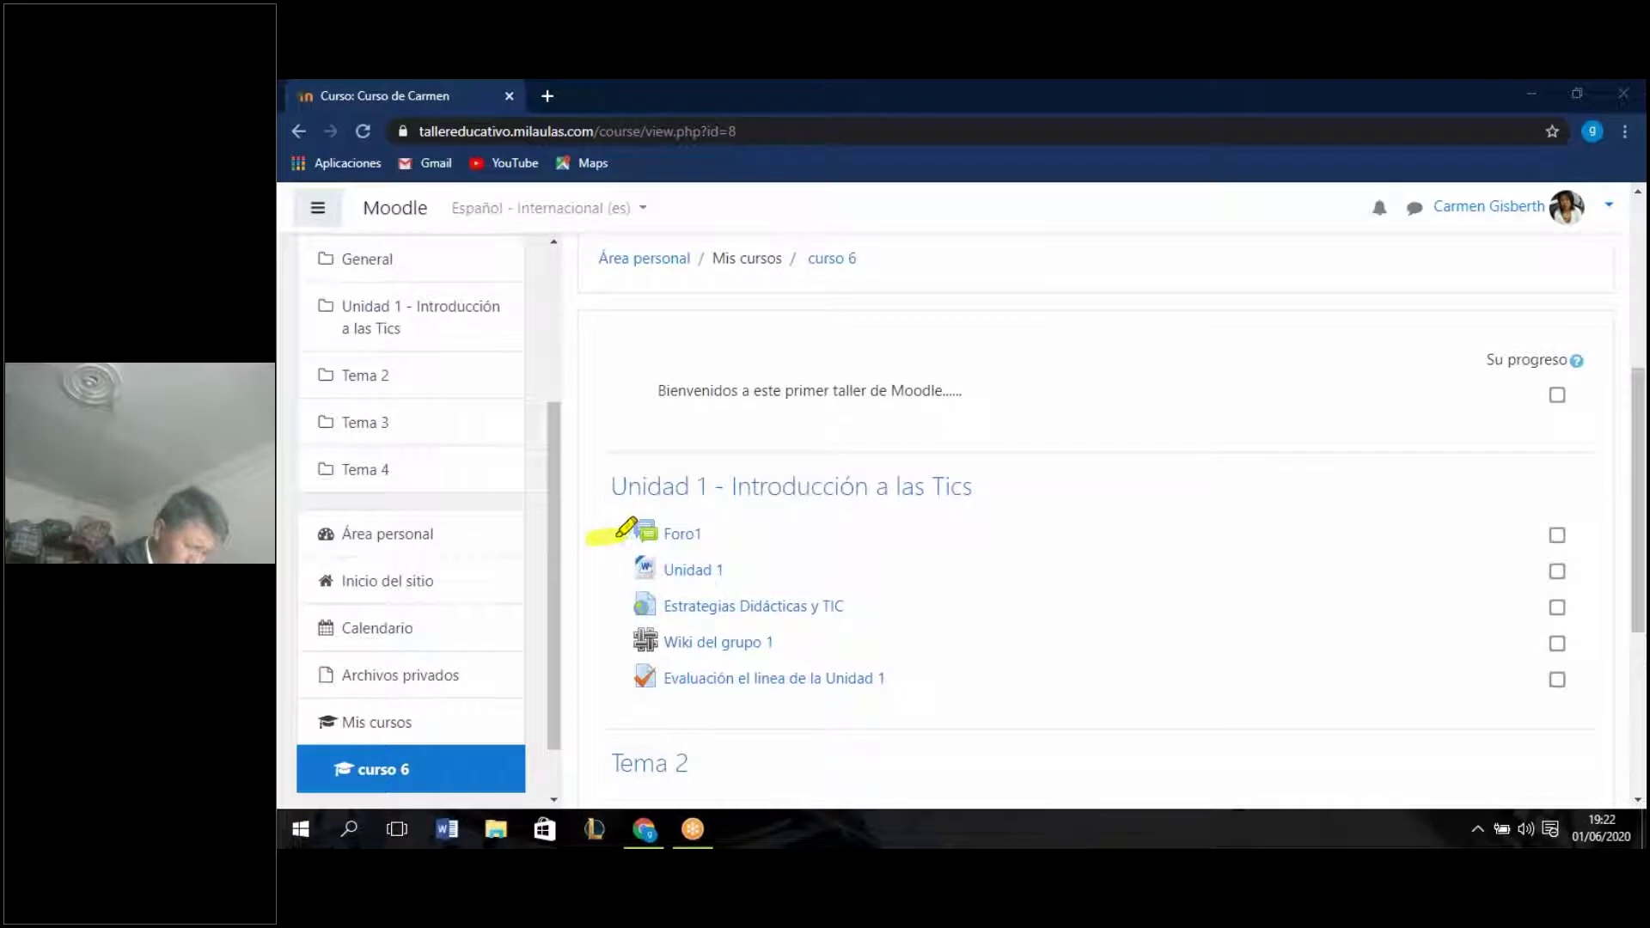
Open Foro1, scroll to the 'Mi comentario es' reply, and circle Responder and the curso 6 breadcrumb
{"action": "left_click", "coordinate": [674, 537]}
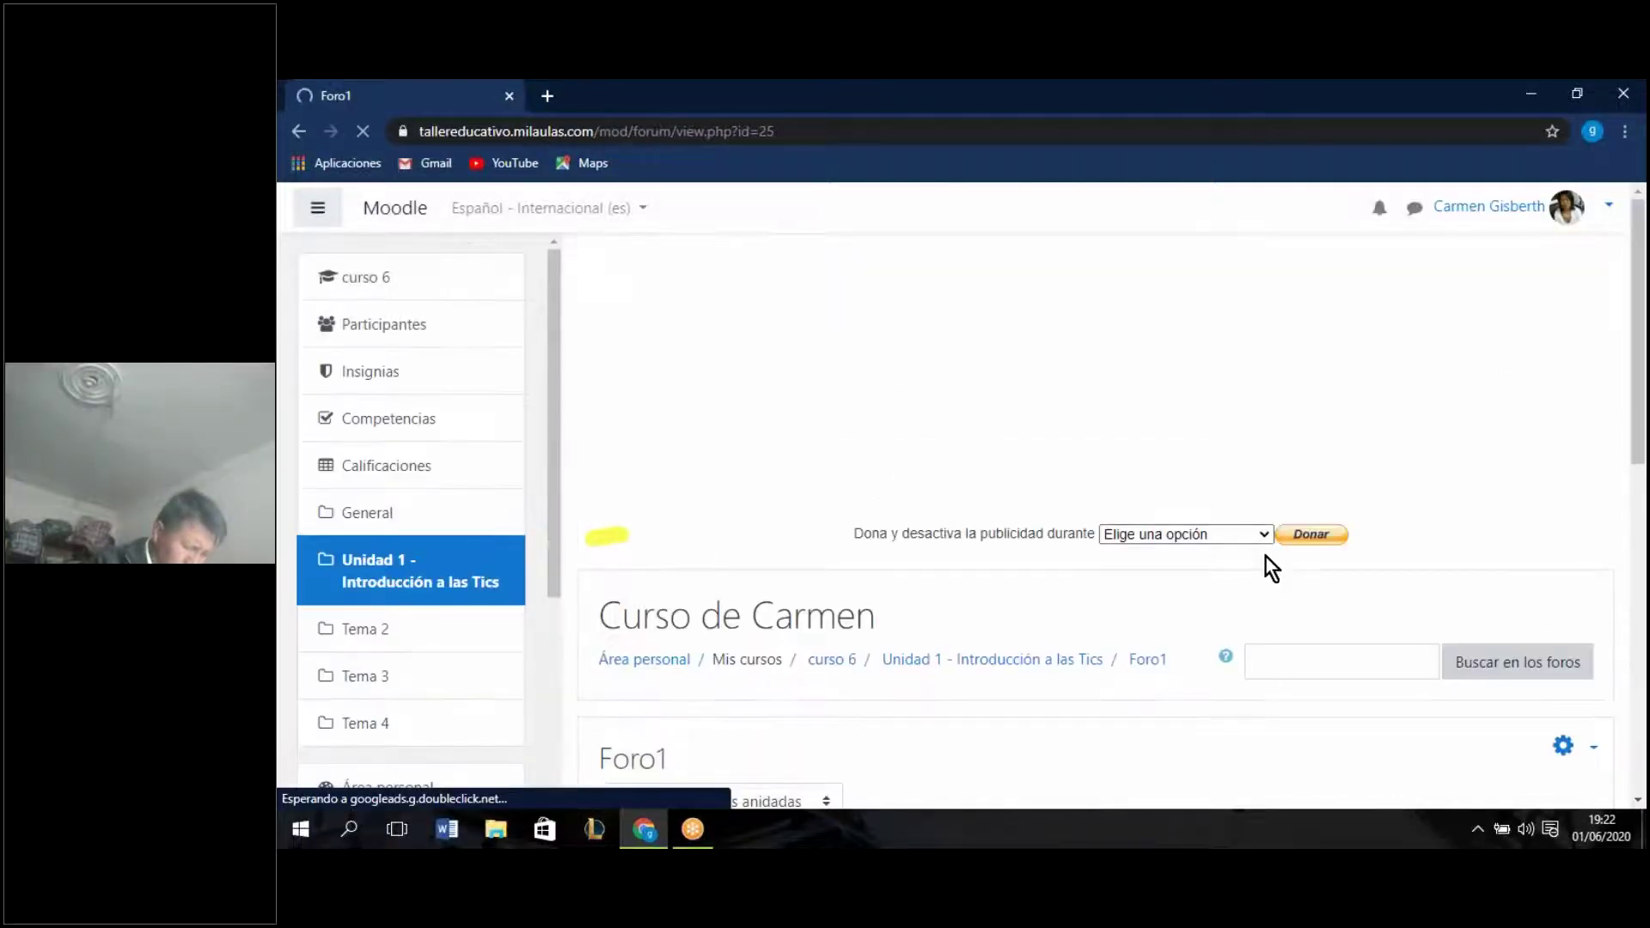
{"action": "scroll", "coordinate": [1048, 481], "scroll_direction": "down", "scroll_amount": 5}
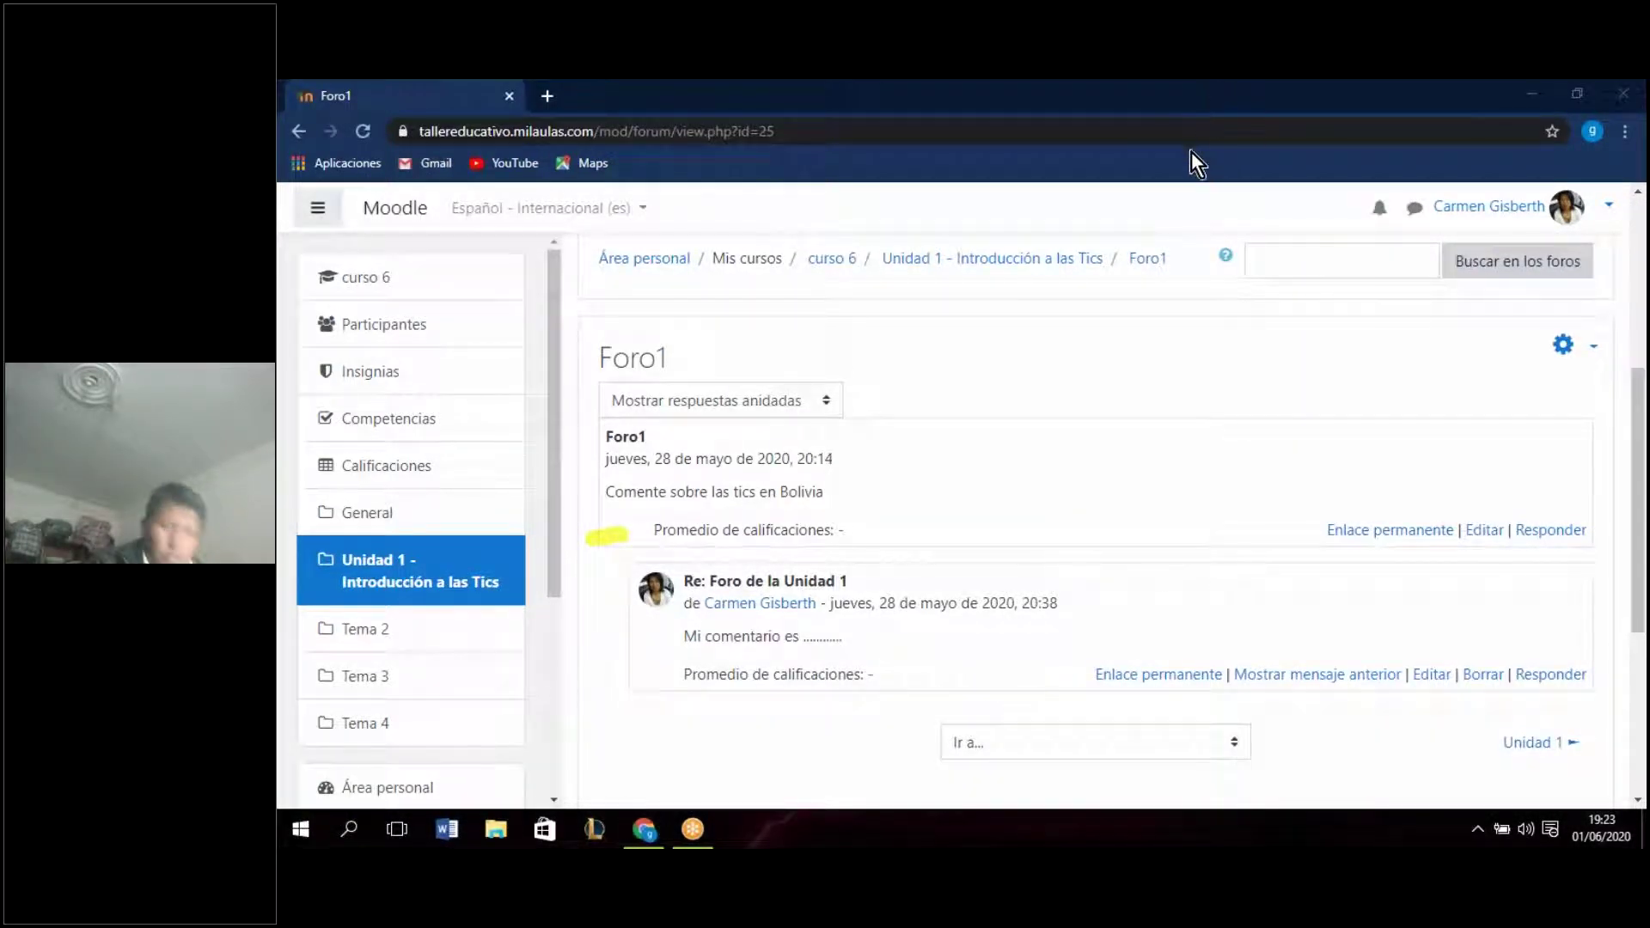
{"action": "mouse_move", "coordinate": [1558, 640]}
{"action": "left_mouse_down"}
{"action": "mouse_move", "coordinate": [1523, 672]}
{"action": "mouse_move", "coordinate": [1560, 703]}
{"action": "mouse_move", "coordinate": [1595, 663]}
{"action": "mouse_move", "coordinate": [1556, 641]}
{"action": "mouse_move", "coordinate": [1071, 658]}
{"action": "mouse_move", "coordinate": [1068, 699]}
{"action": "left_mouse_up"}
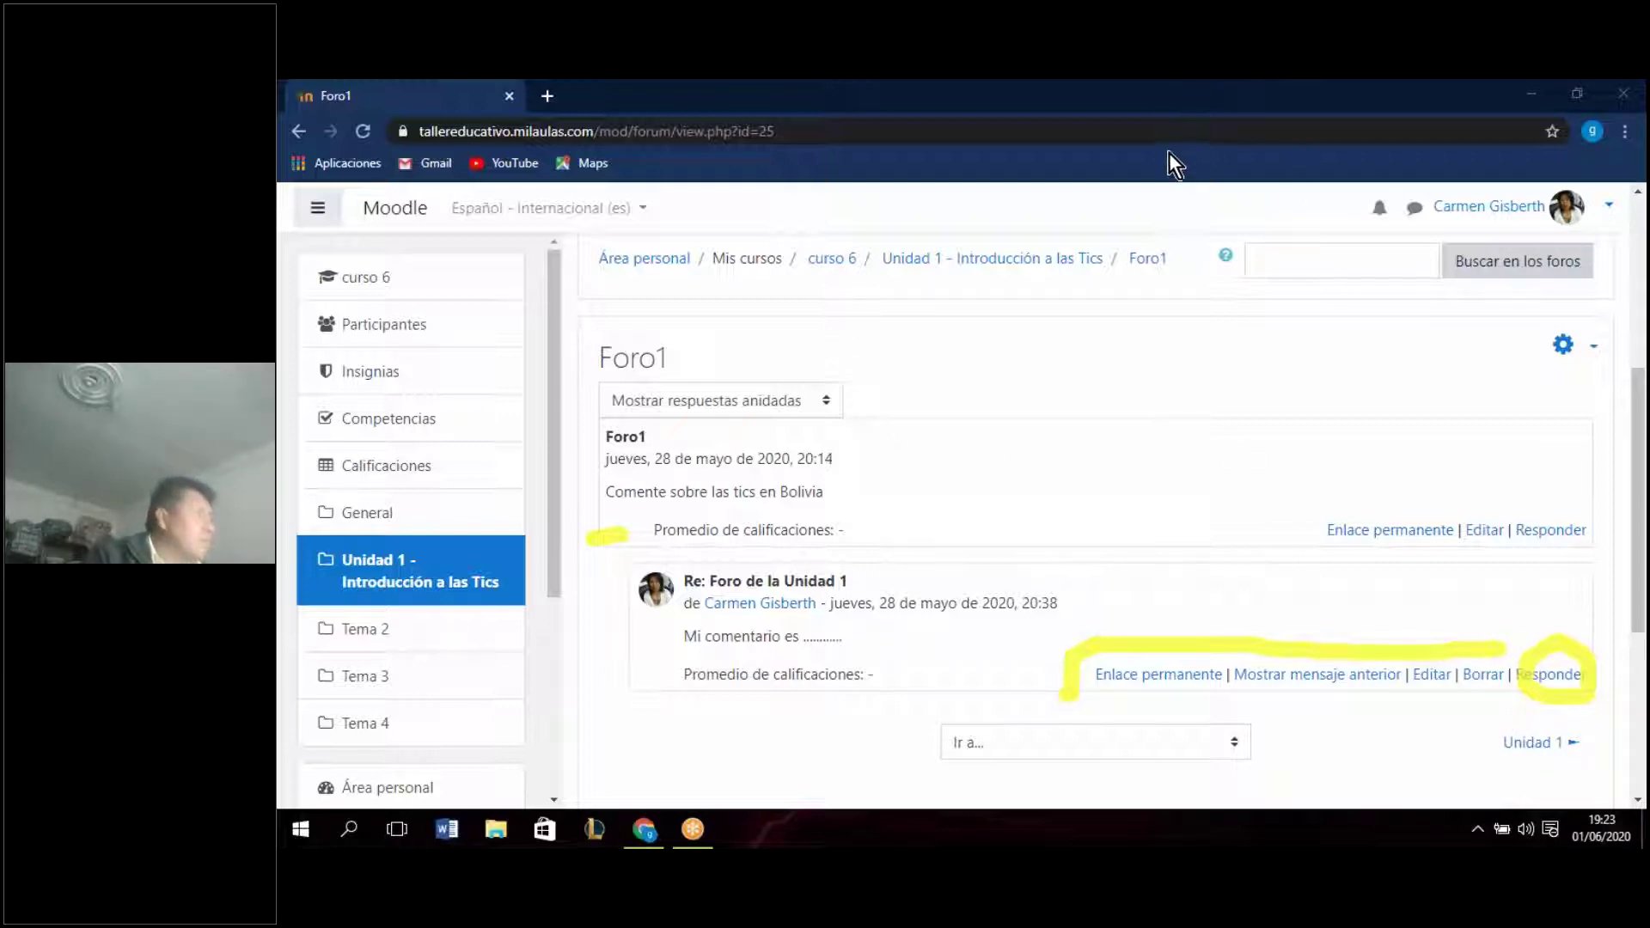
{"action": "mouse_move", "coordinate": [873, 275]}
{"action": "left_mouse_down"}
{"action": "mouse_move", "coordinate": [855, 227]}
{"action": "mouse_move", "coordinate": [815, 290]}
{"action": "mouse_move", "coordinate": [833, 286]}
{"action": "left_mouse_up"}
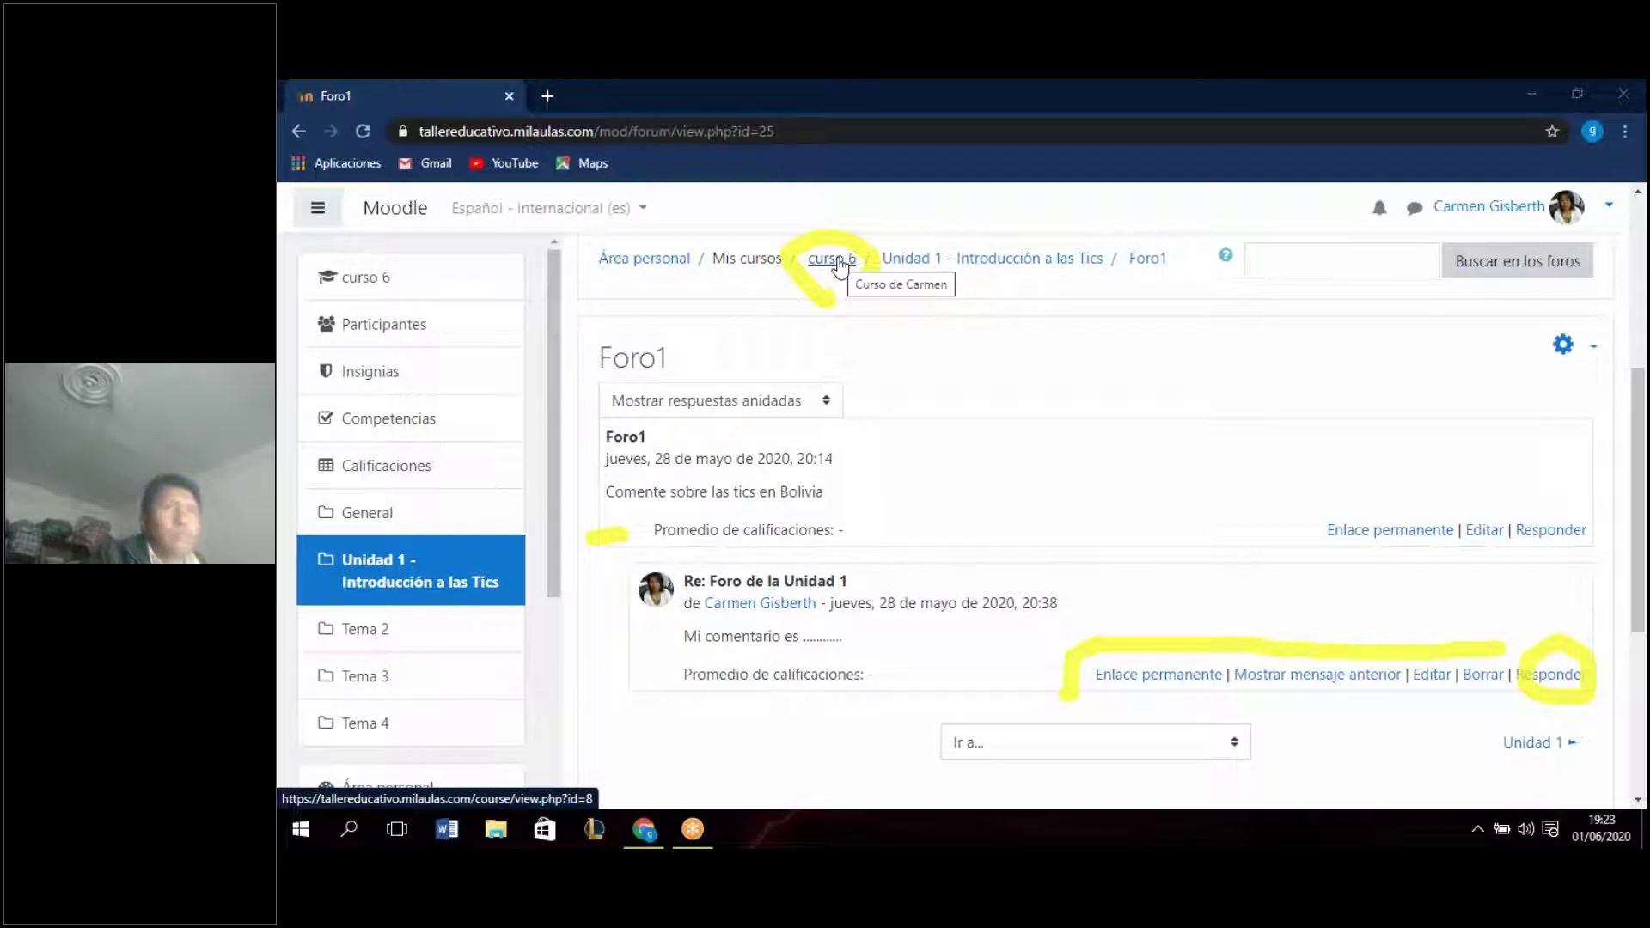
Return to the curso 6 course page via its breadcrumb, then open the avatar's user menu
{"action": "left_click", "coordinate": [839, 262]}
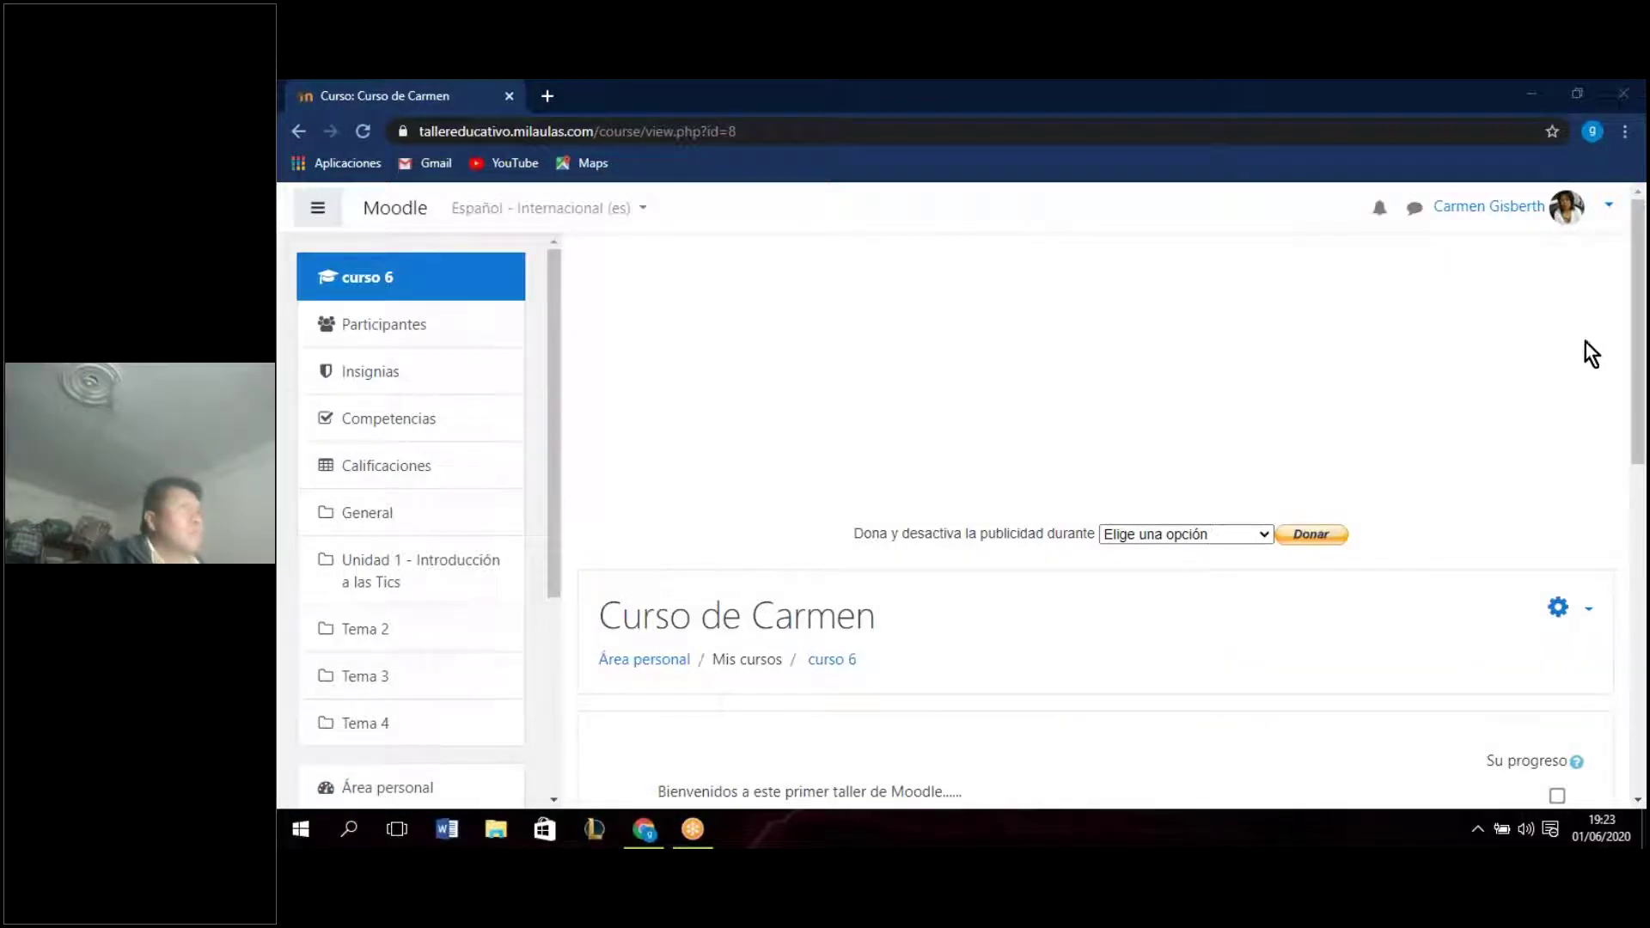
{"action": "left_click_drag", "start_coordinate": [1638, 384], "coordinate": [1582, 231]}
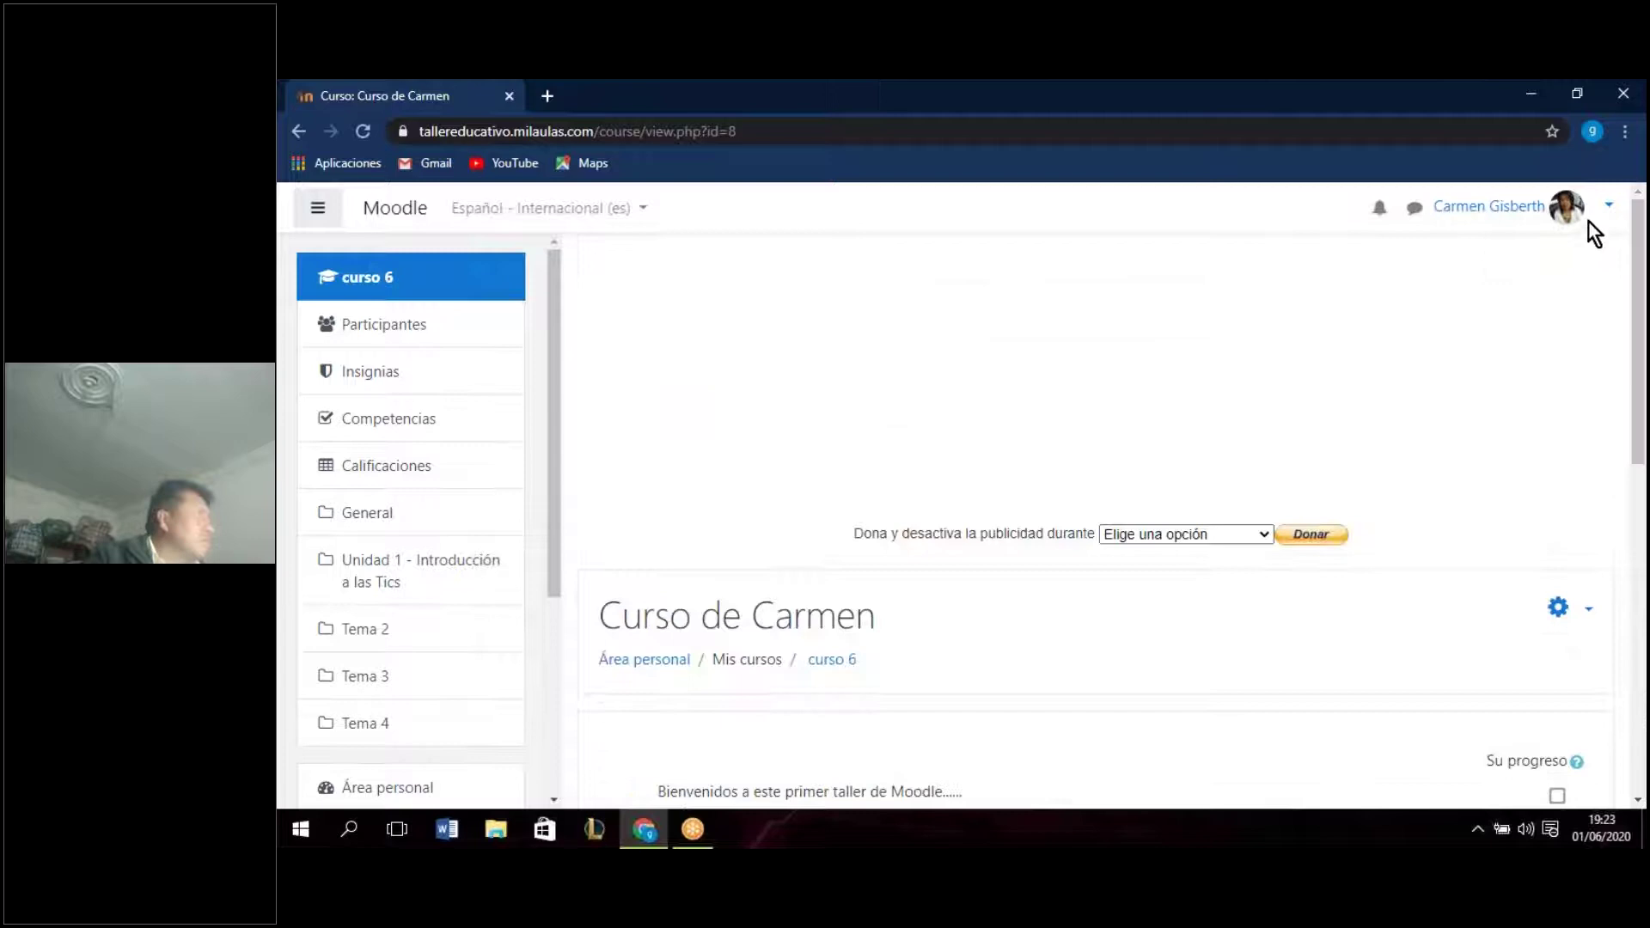
{"action": "left_click", "coordinate": [1607, 209]}
Open the Perfil page and pen-mark Mis cursos, Archivos privados and the curso 6 entry
{"action": "left_click", "coordinate": [1512, 298]}
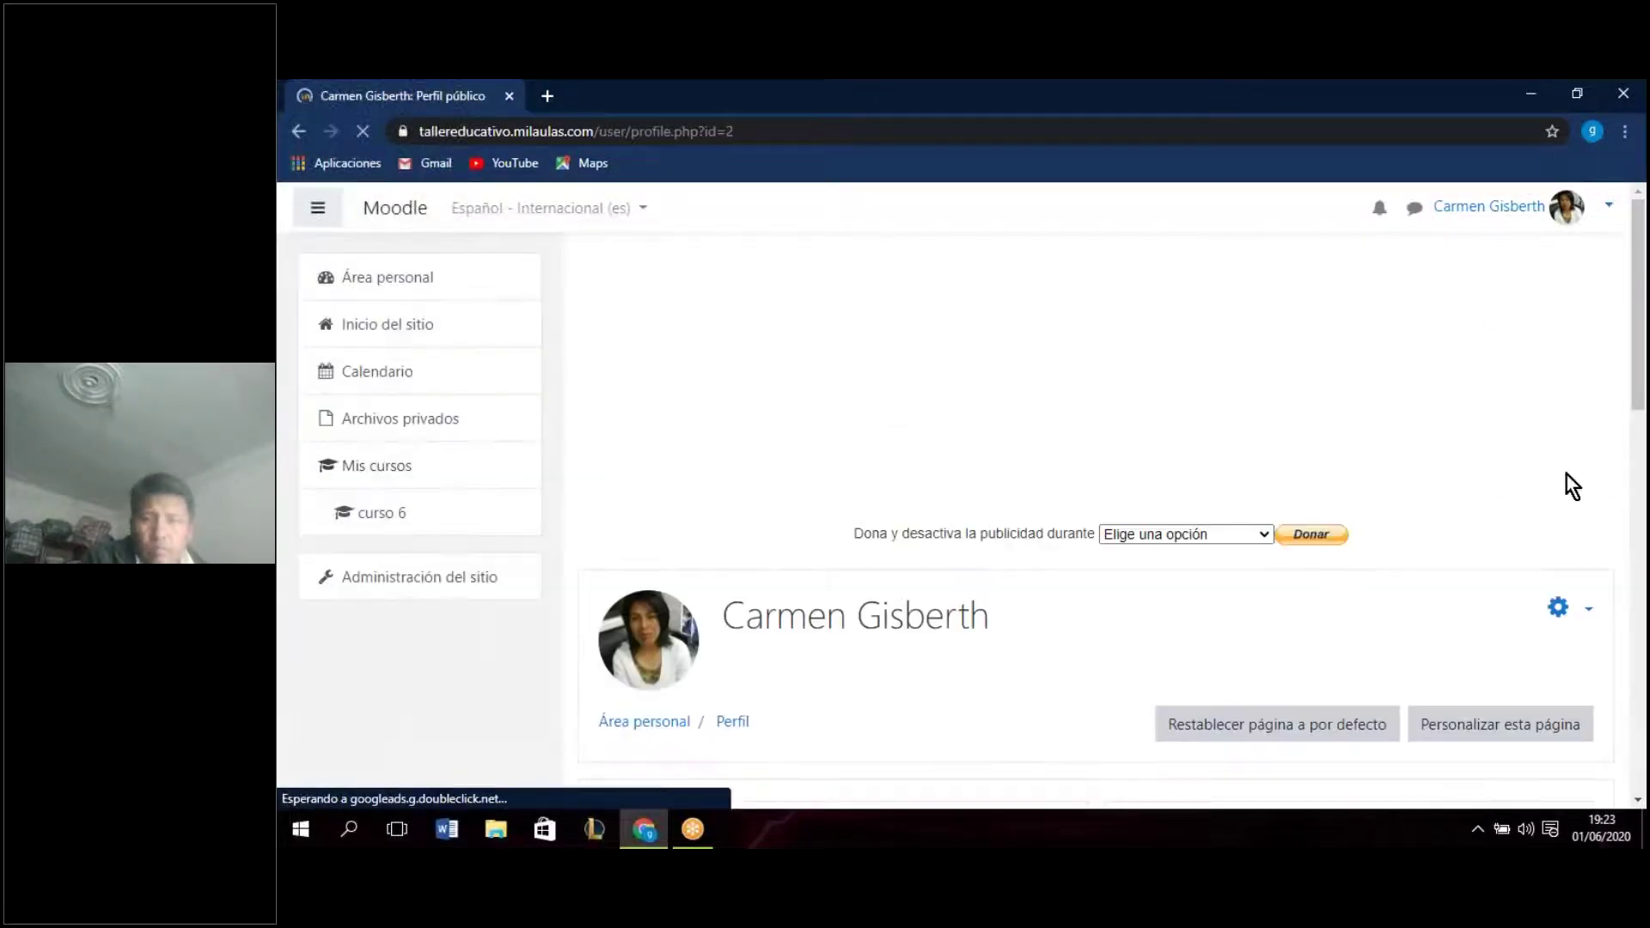
{"action": "left_click_drag", "start_coordinate": [1641, 382], "coordinate": [1585, 421]}
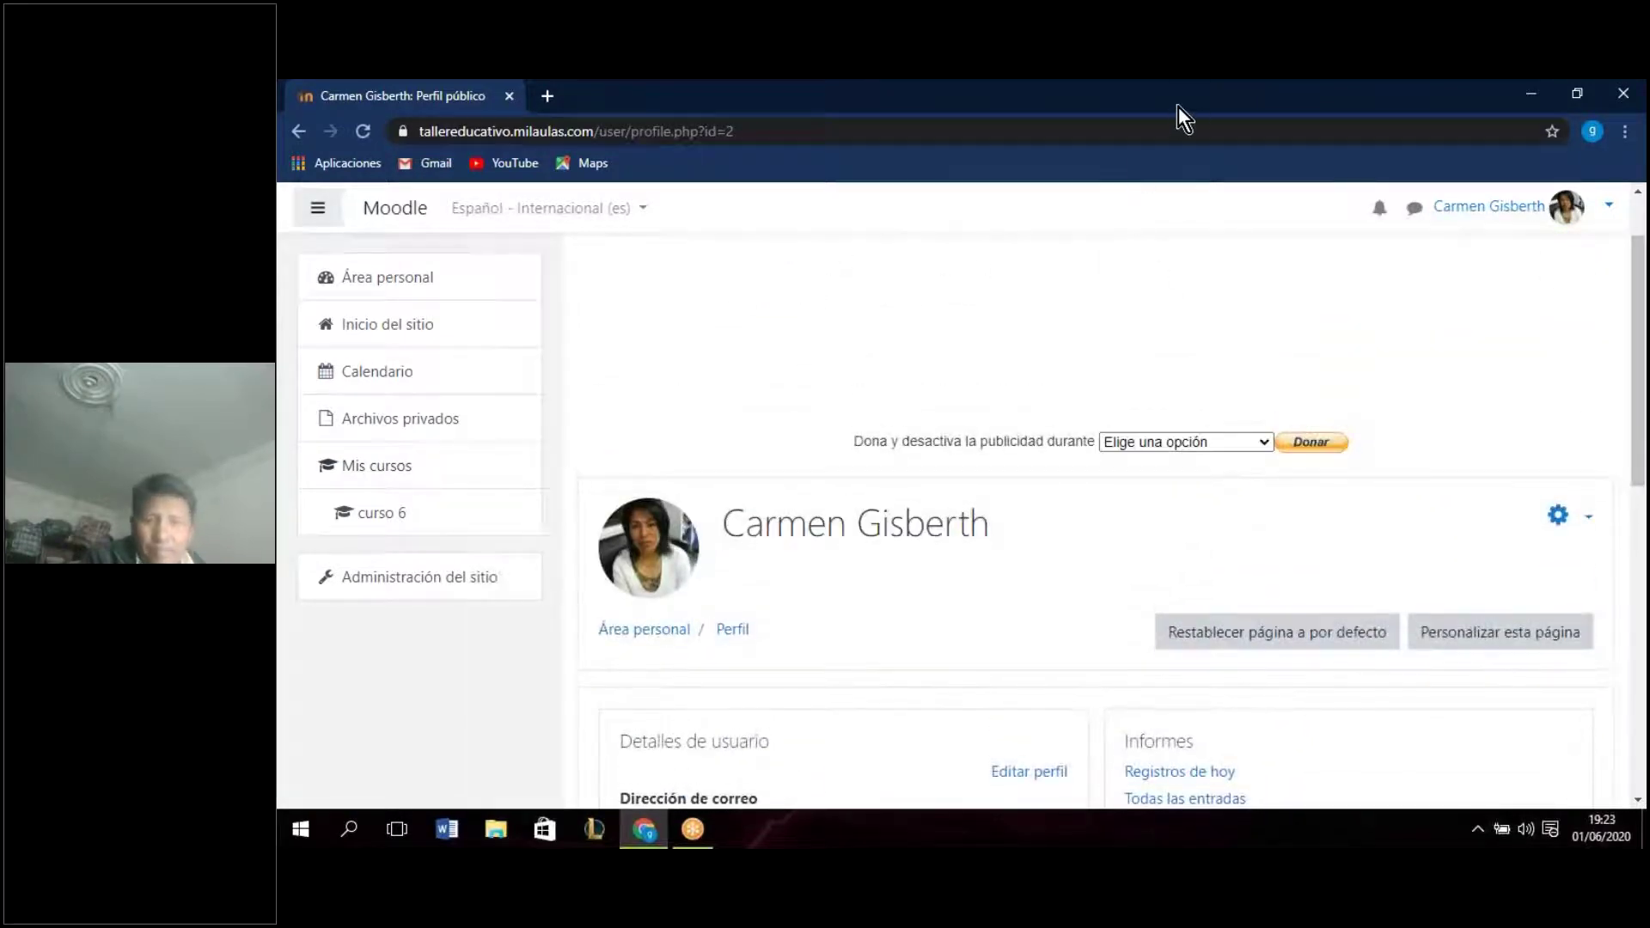
{"action": "key", "text": "ctrl+shift+p"}
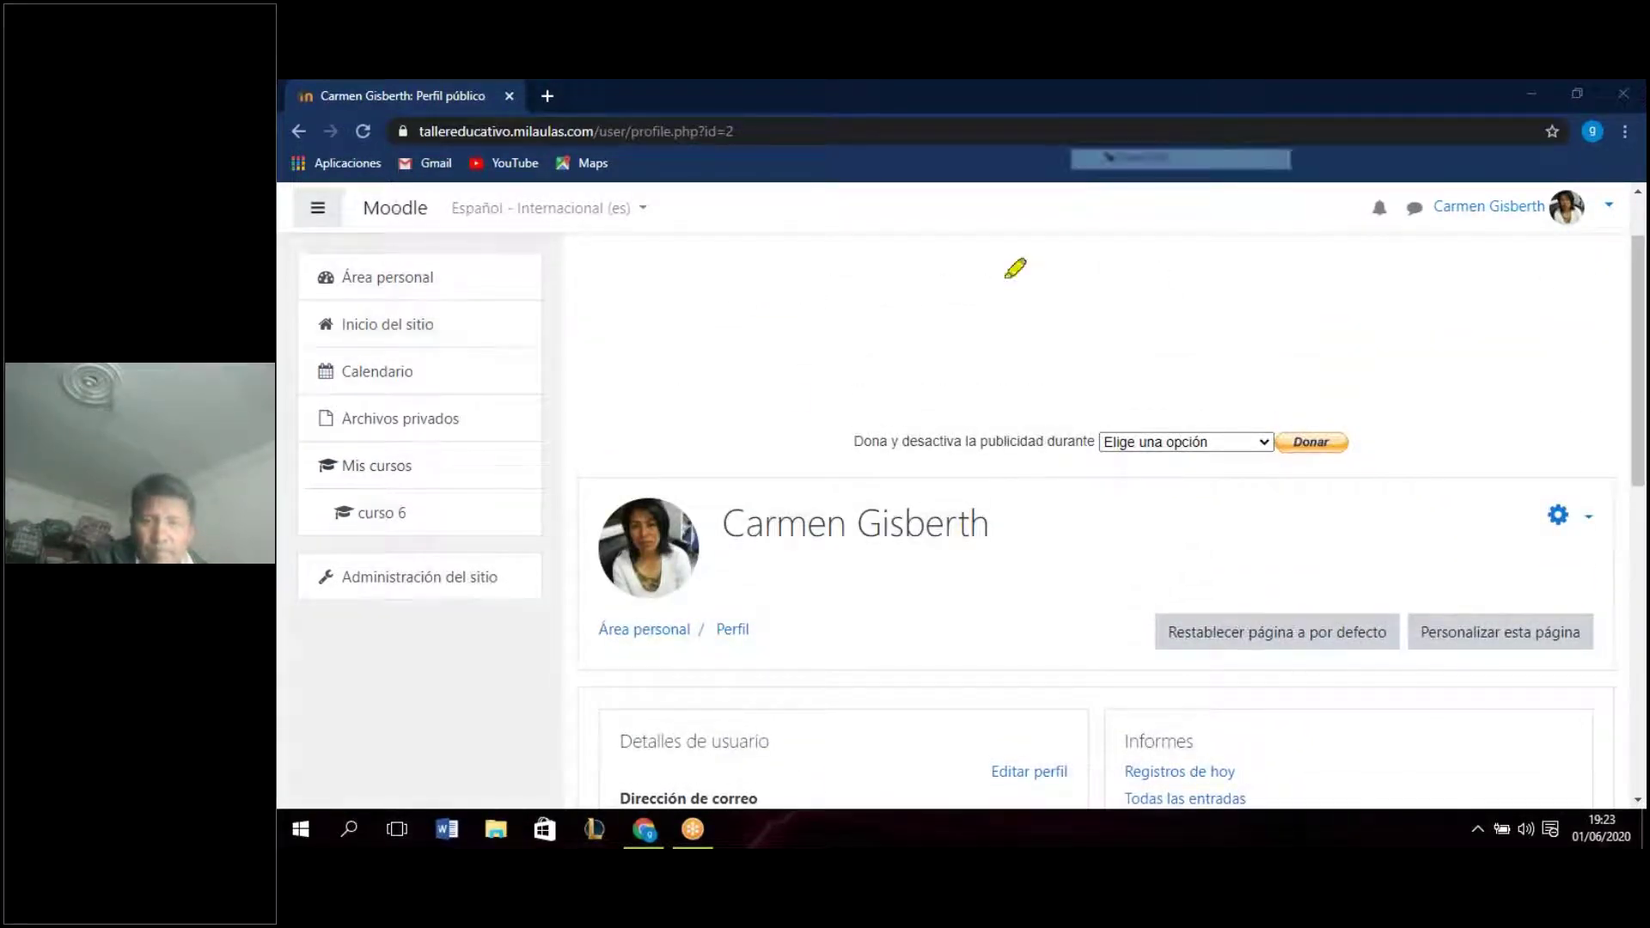
{"action": "mouse_move", "coordinate": [458, 500]}
{"action": "left_mouse_down"}
{"action": "mouse_move", "coordinate": [328, 522]}
{"action": "mouse_move", "coordinate": [457, 524]}
{"action": "mouse_move", "coordinate": [465, 498]}
{"action": "mouse_move", "coordinate": [346, 526]}
{"action": "mouse_move", "coordinate": [344, 470]}
{"action": "left_mouse_up"}
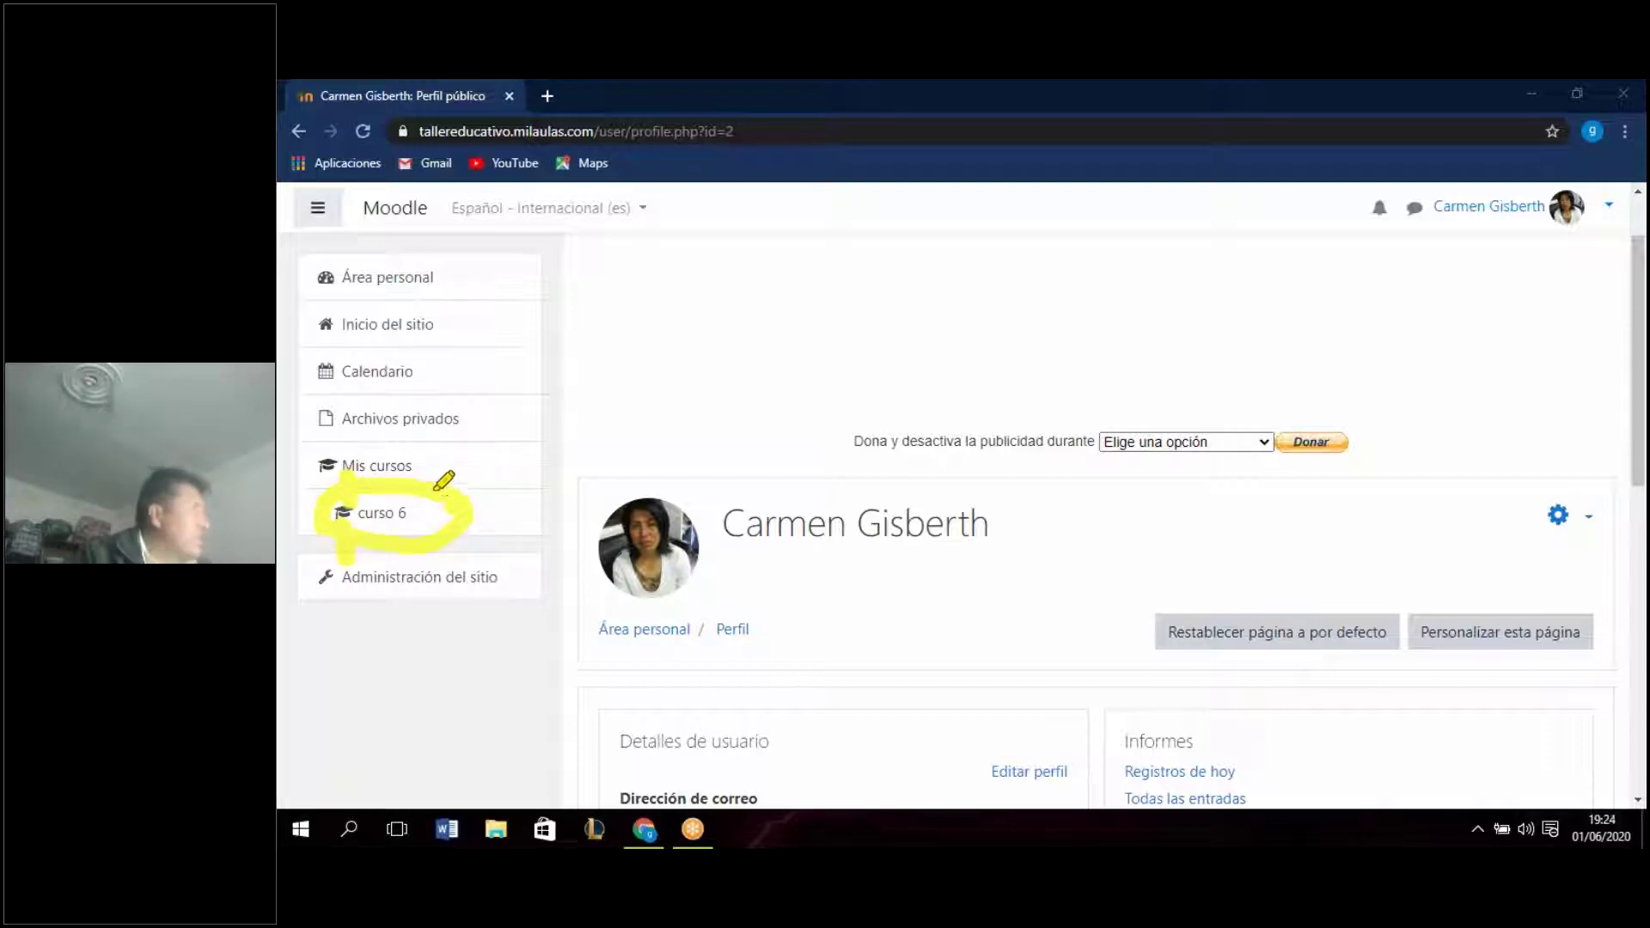
{"action": "mouse_move", "coordinate": [344, 450]}
{"action": "left_mouse_down"}
{"action": "mouse_move", "coordinate": [426, 448]}
{"action": "mouse_move", "coordinate": [440, 474]}
{"action": "left_mouse_up"}
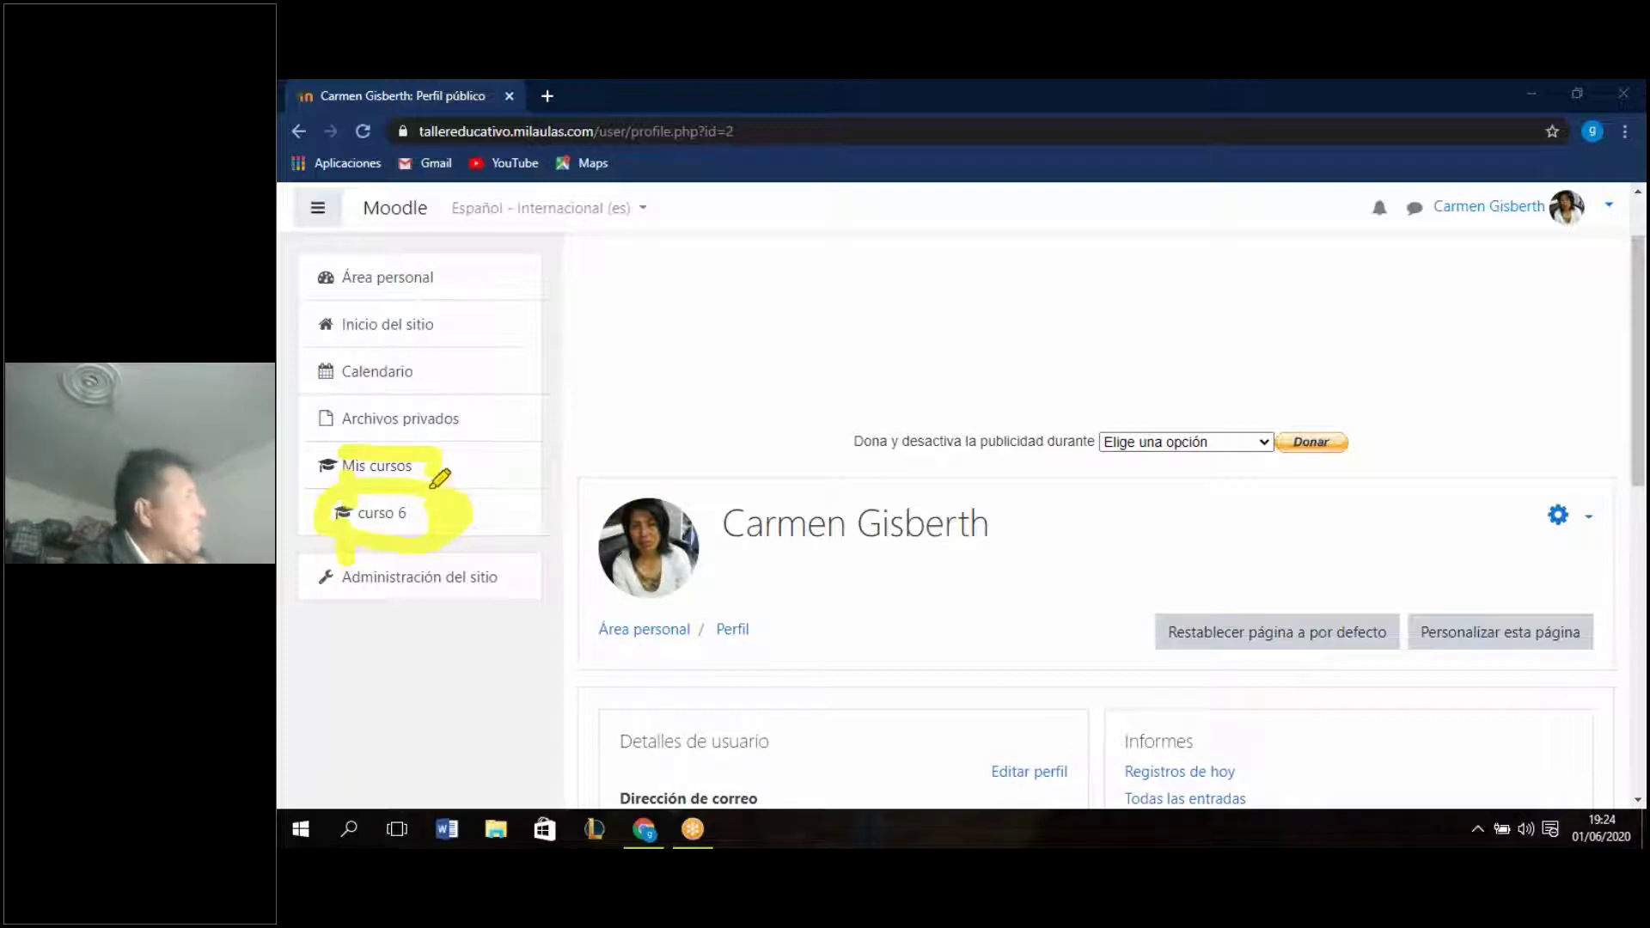
{"action": "left_click_drag", "start_coordinate": [478, 427], "coordinate": [506, 417]}
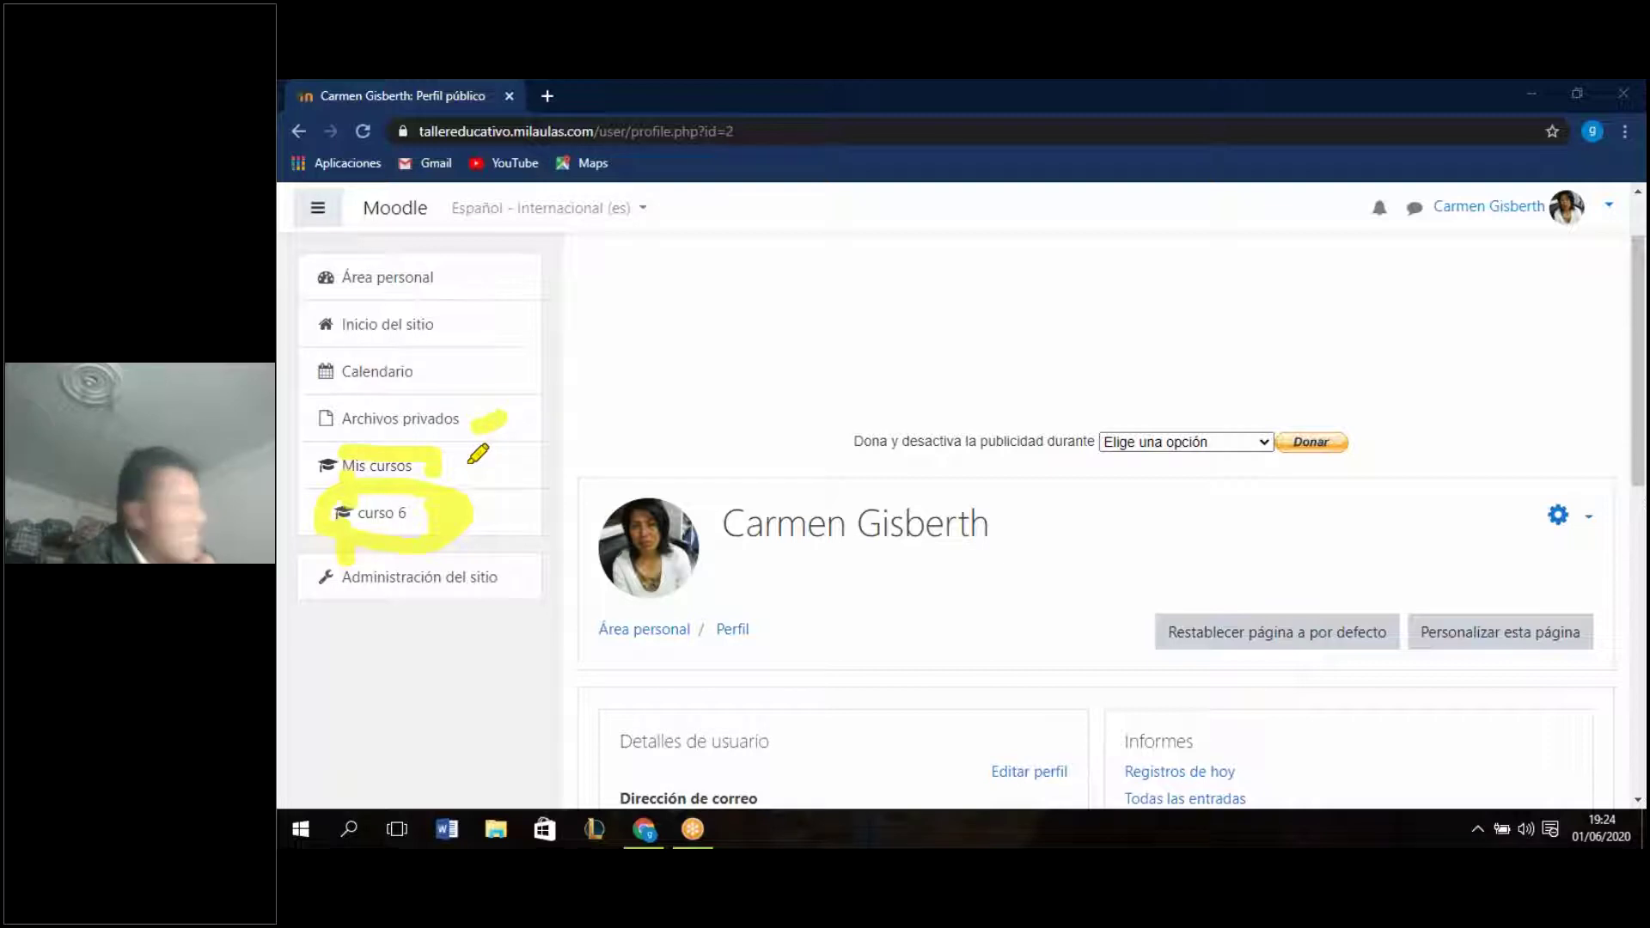
{"action": "left_click_drag", "start_coordinate": [461, 464], "coordinate": [516, 463]}
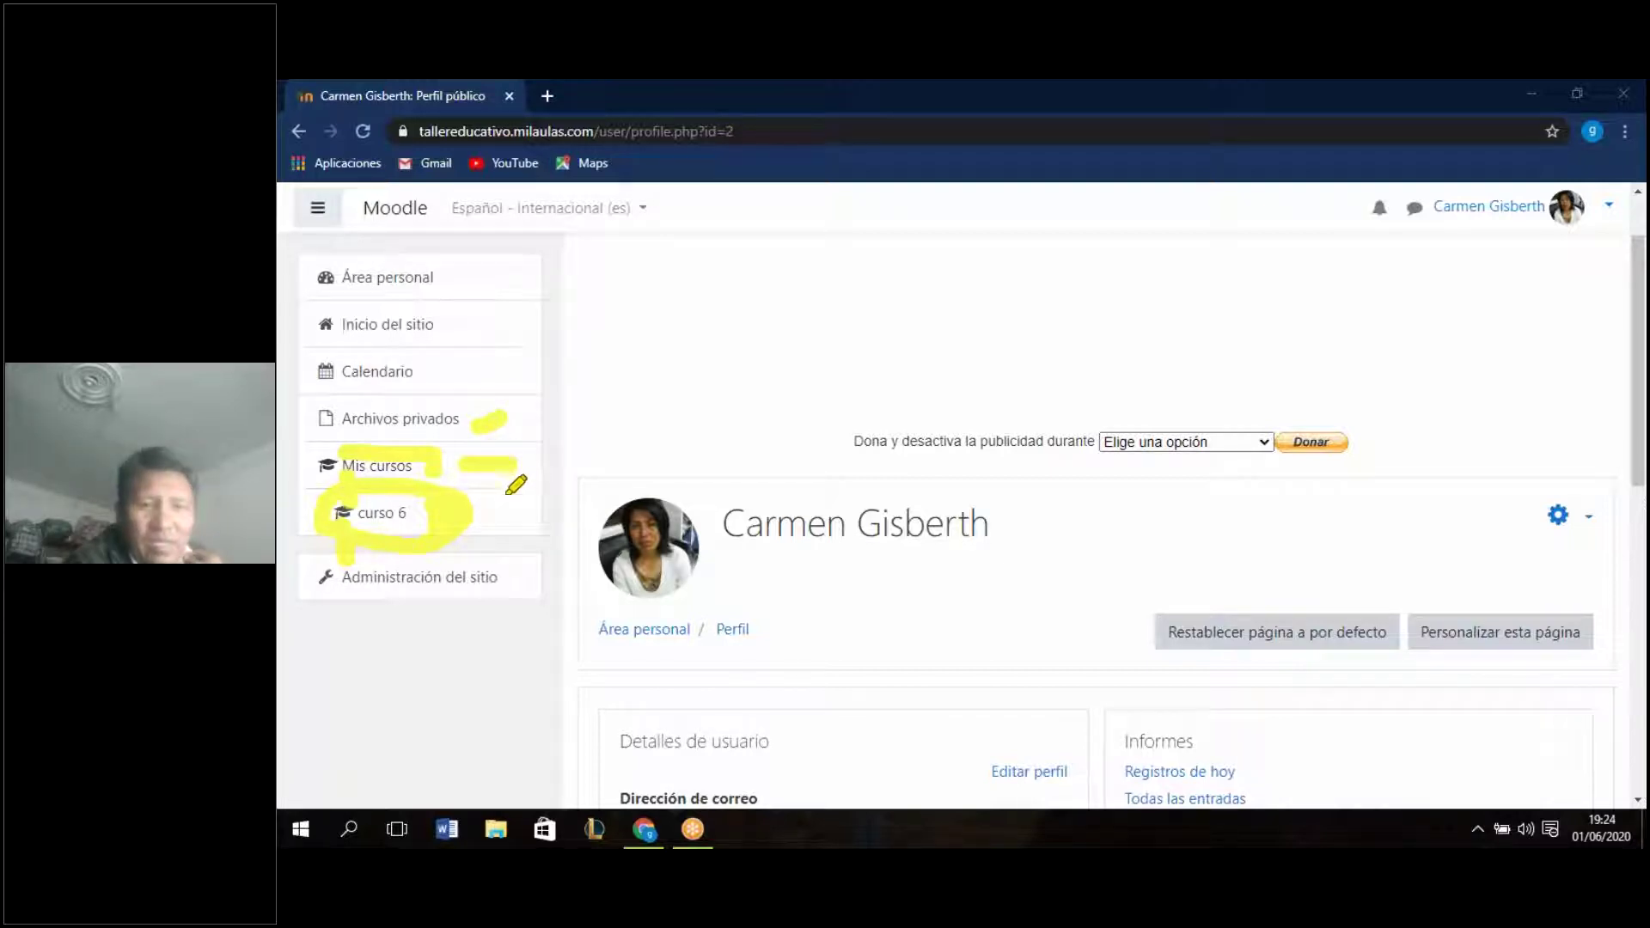
{"action": "left_click_drag", "start_coordinate": [481, 519], "coordinate": [517, 520]}
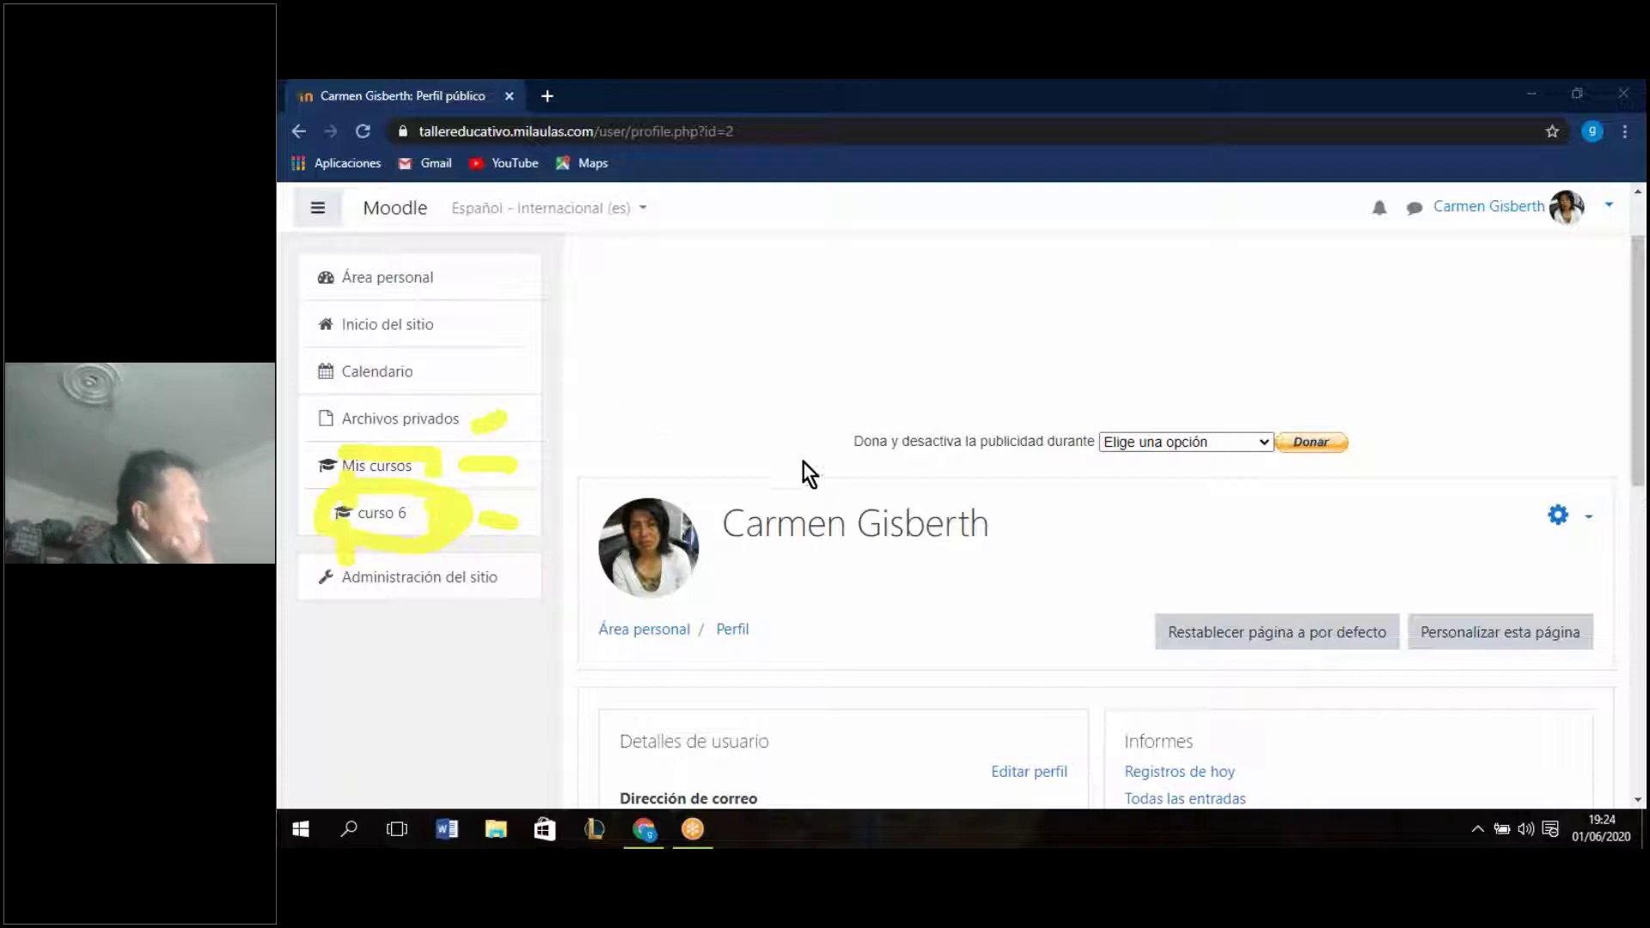
{"action": "left_click", "coordinate": [375, 520]}
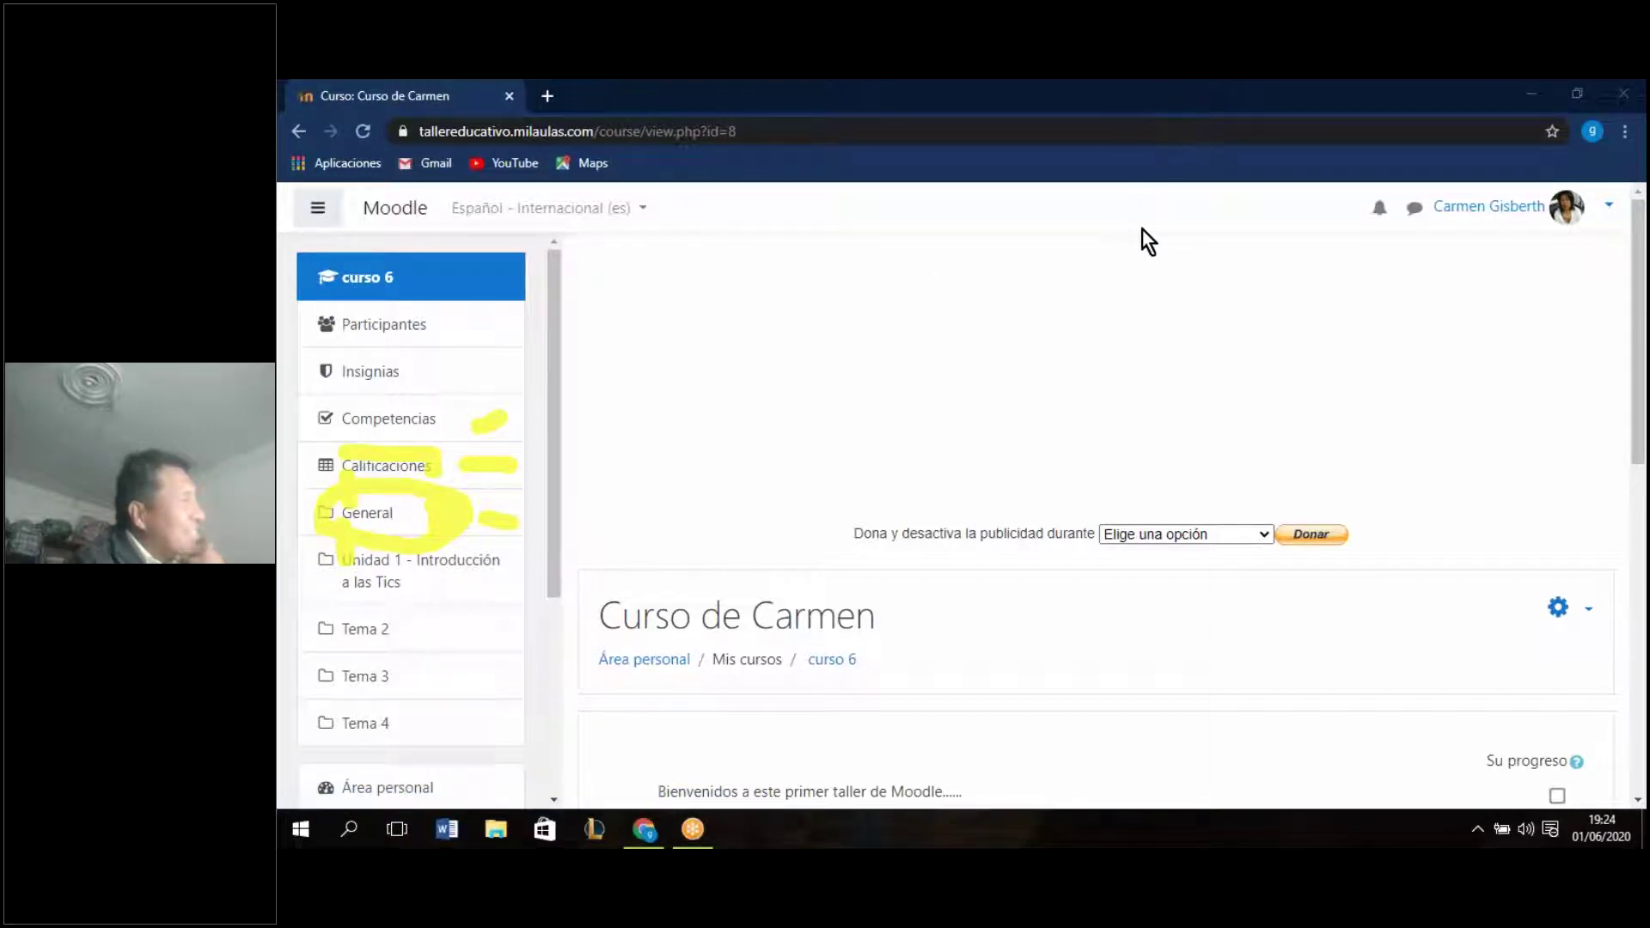
{"action": "key", "text": "Escape"}
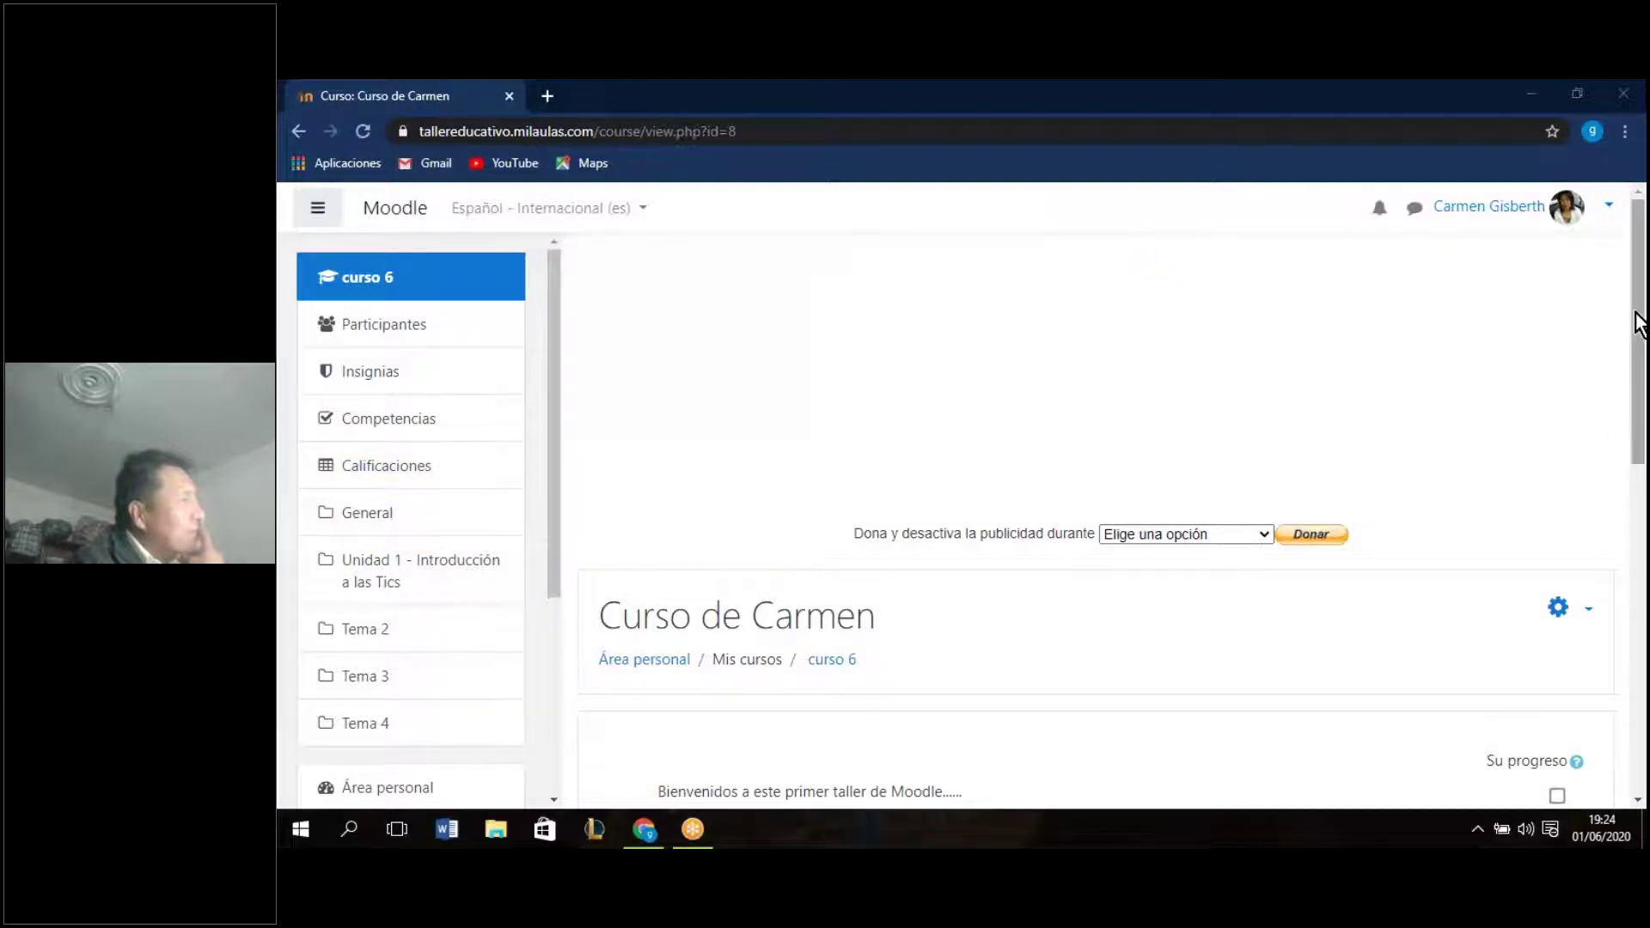
{"action": "left_click_drag", "start_coordinate": [1635, 324], "coordinate": [1643, 427]}
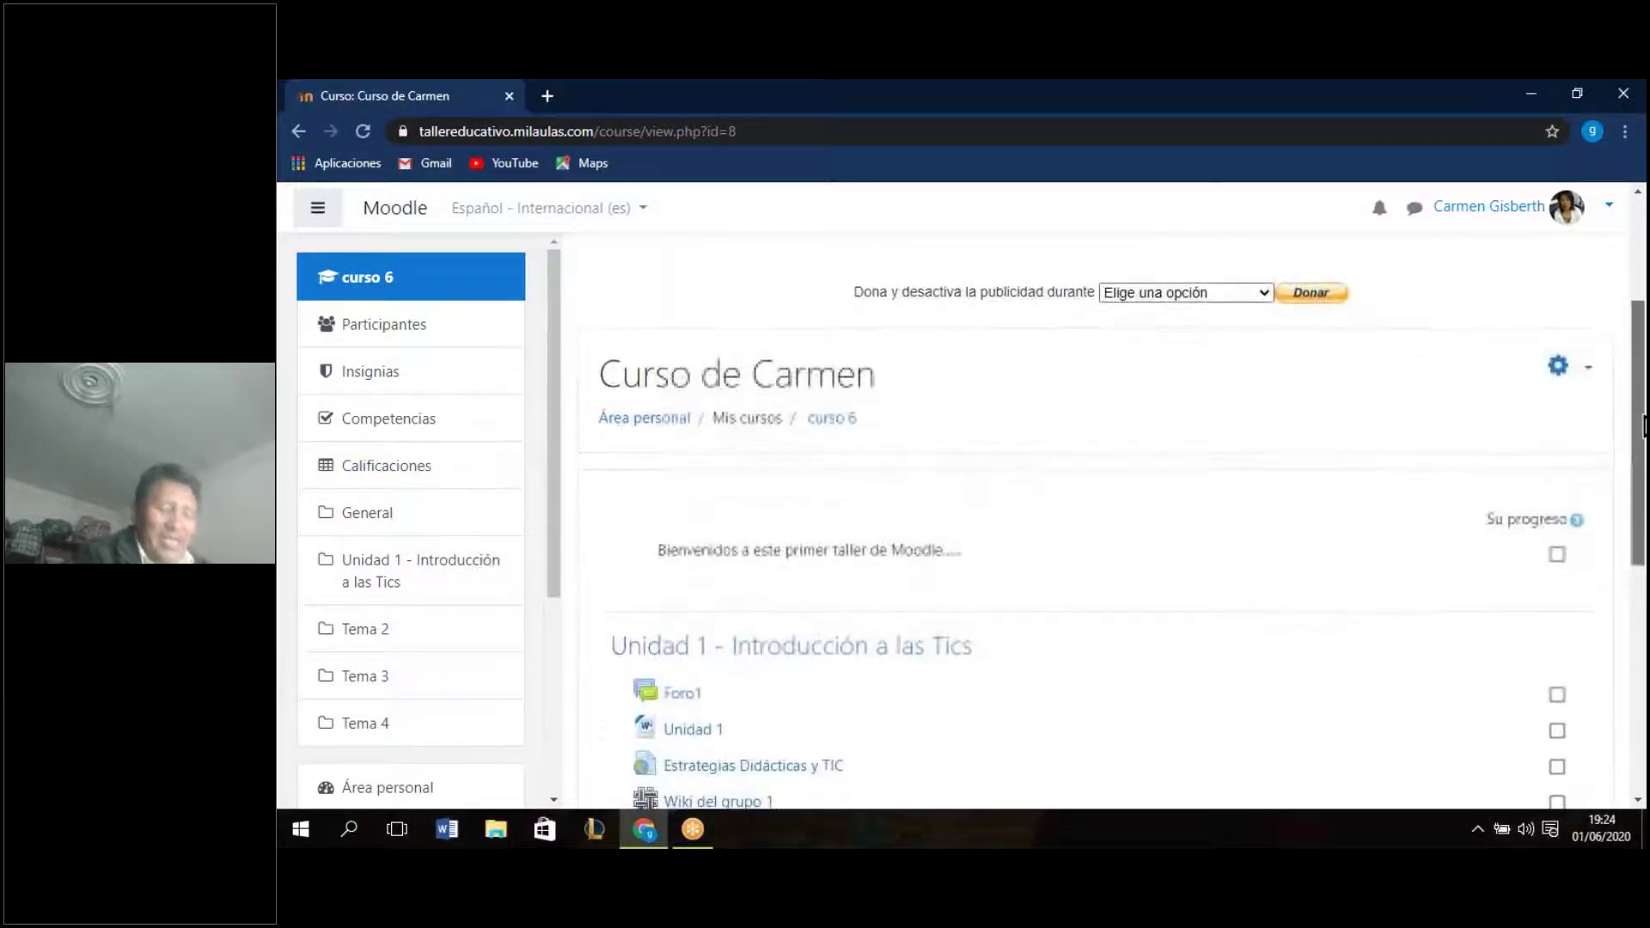
{"action": "scroll", "coordinate": [1631, 383], "scroll_direction": "up", "scroll_amount": 3}
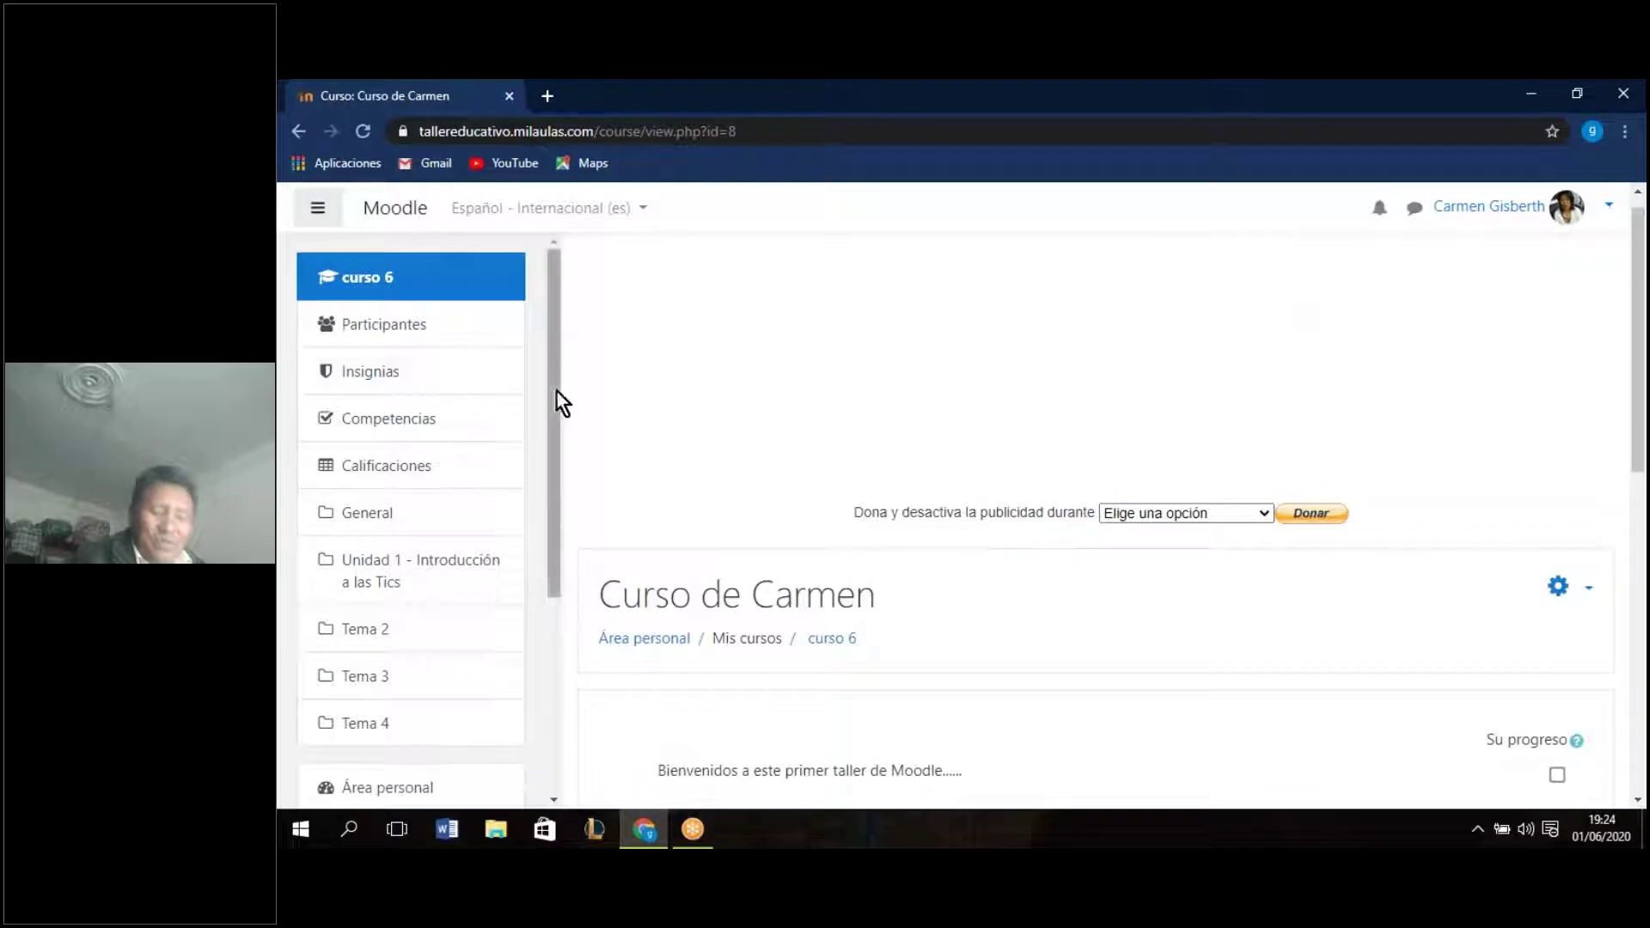
{"action": "left_click_drag", "start_coordinate": [555, 415], "coordinate": [559, 591]}
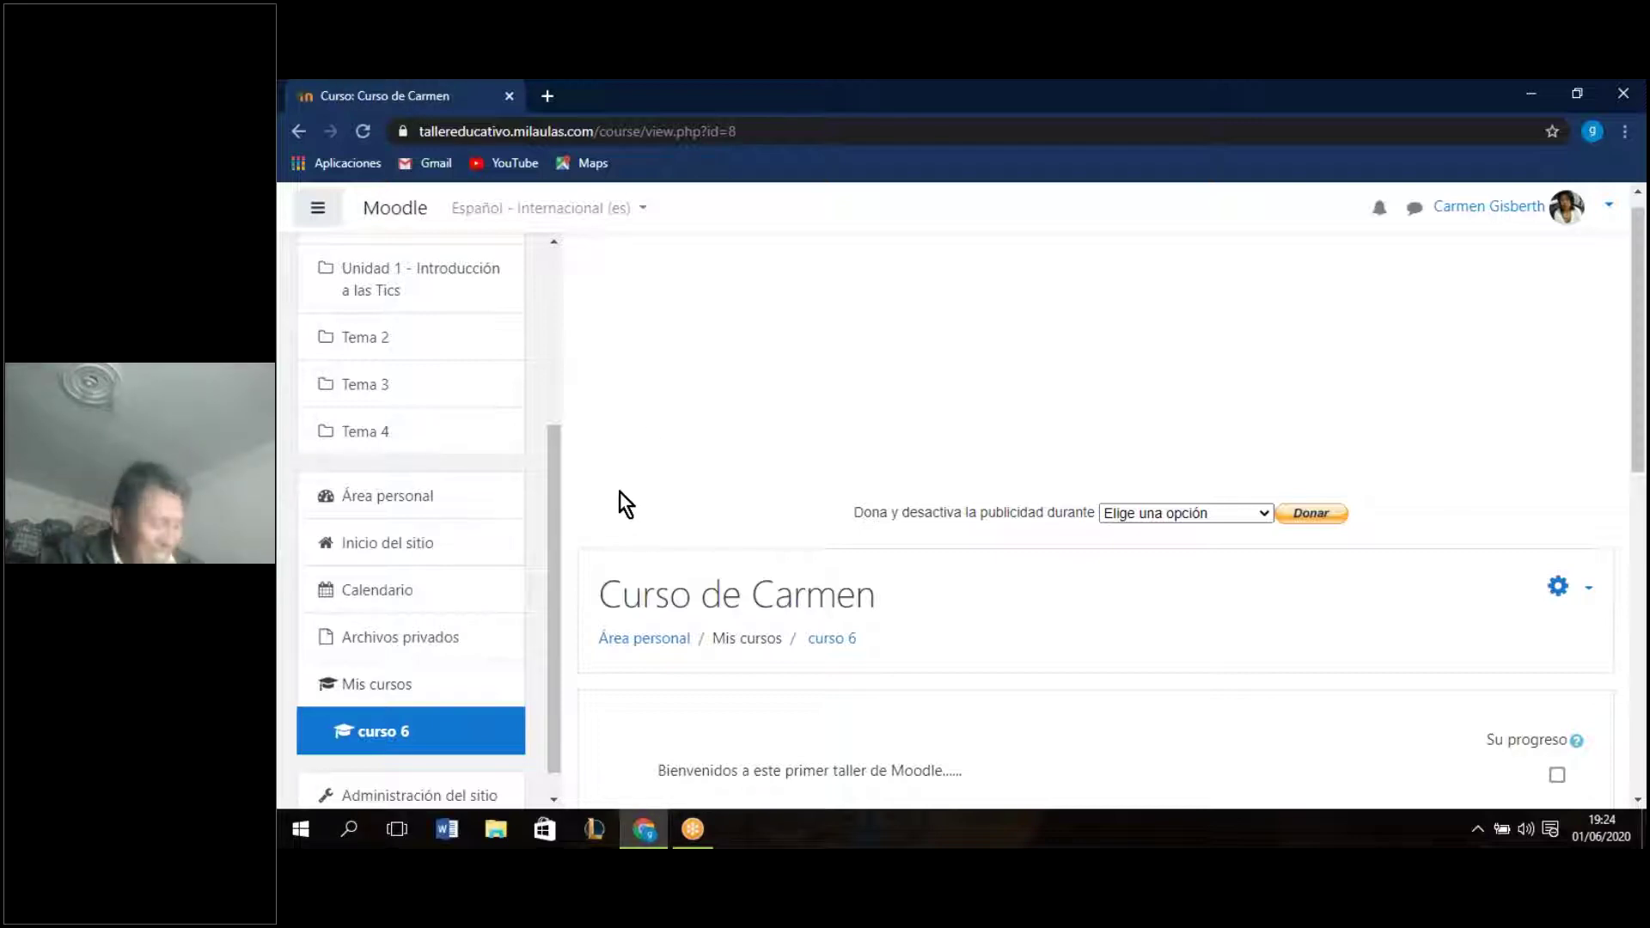
{"action": "scroll", "coordinate": [615, 490], "scroll_direction": "down", "scroll_amount": 3}
{"action": "scroll", "coordinate": [553, 572], "scroll_direction": "down", "scroll_amount": 1}
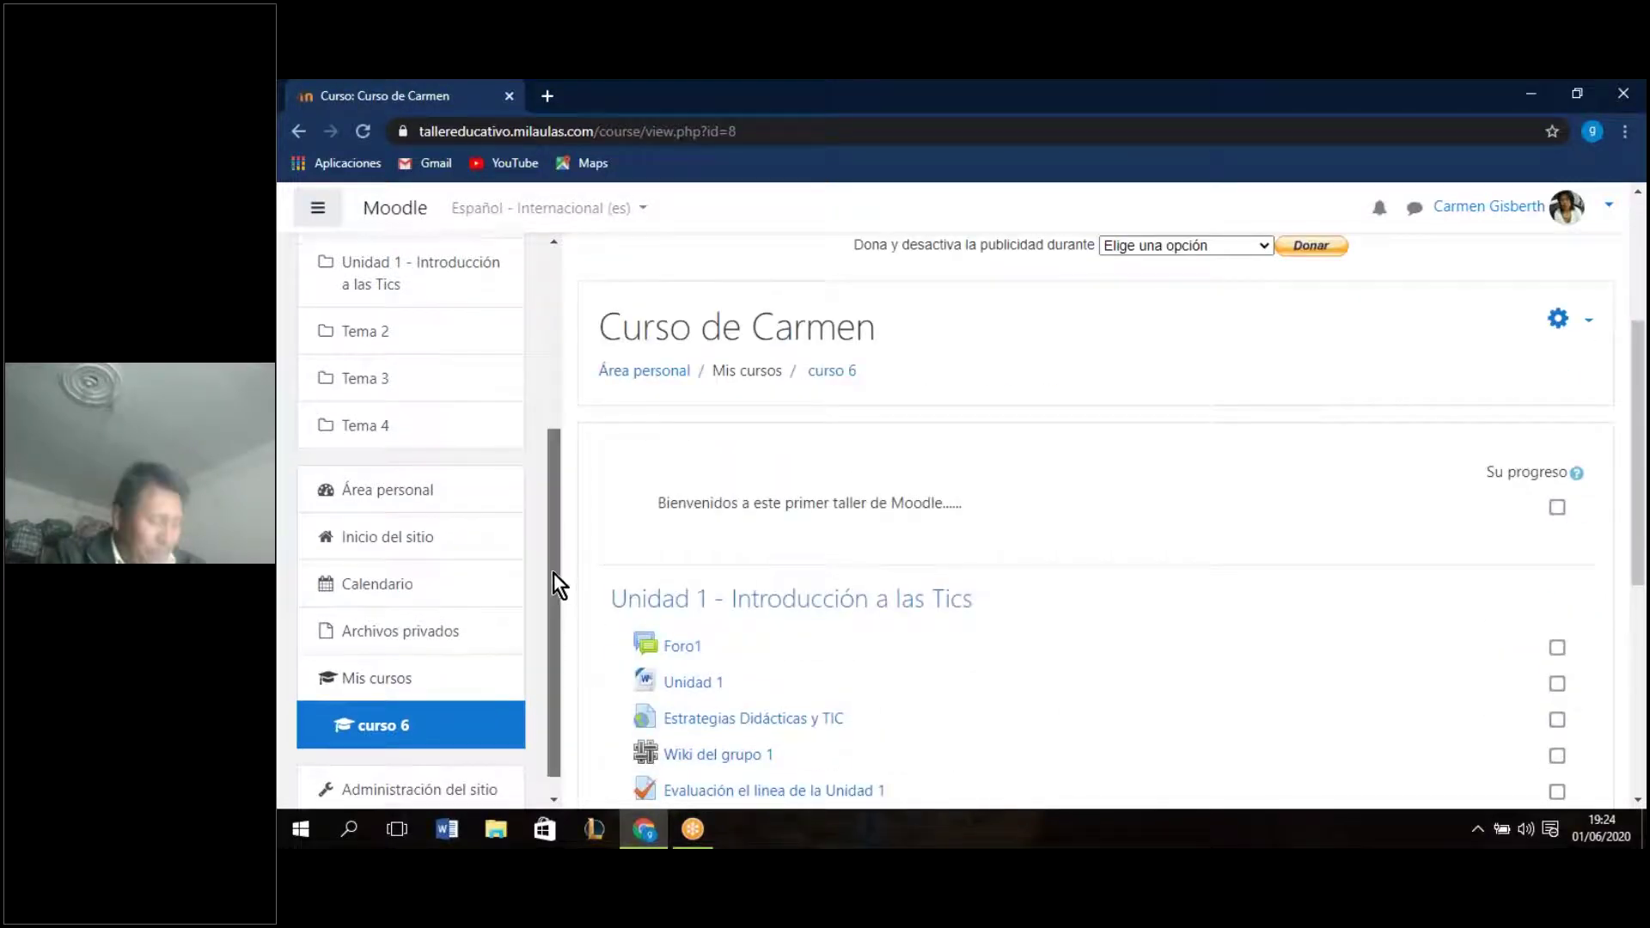
Open Administración del sitio from the navigation drawer and annotate its section list
{"action": "left_click", "coordinate": [414, 771]}
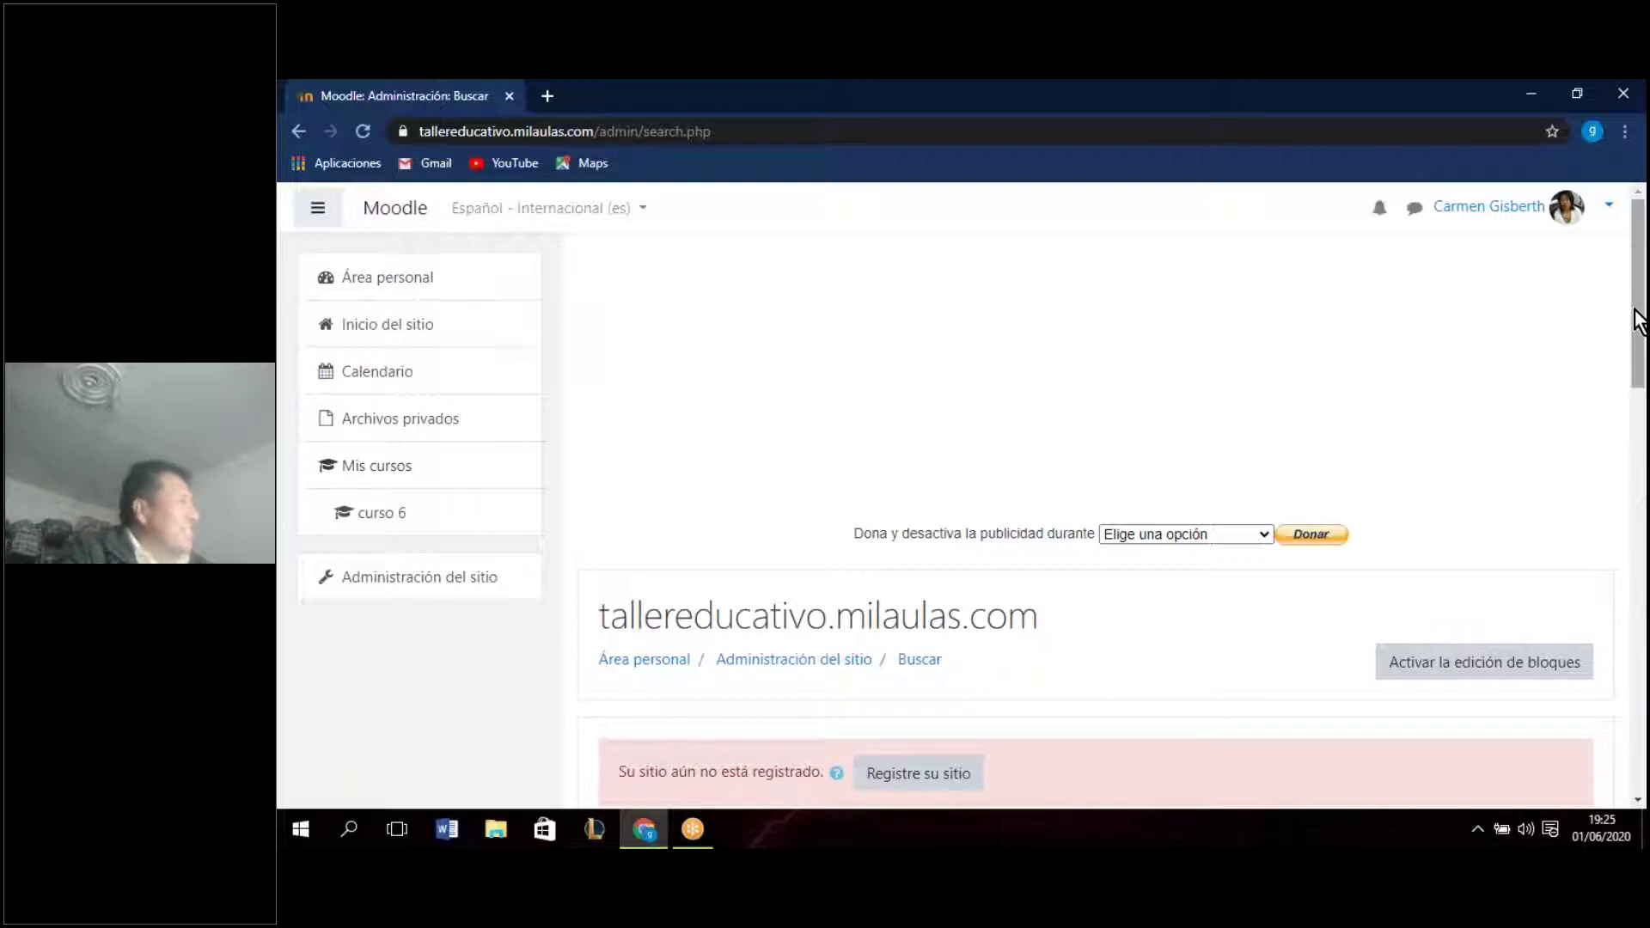
{"action": "left_click_drag", "start_coordinate": [1639, 329], "coordinate": [1641, 481]}
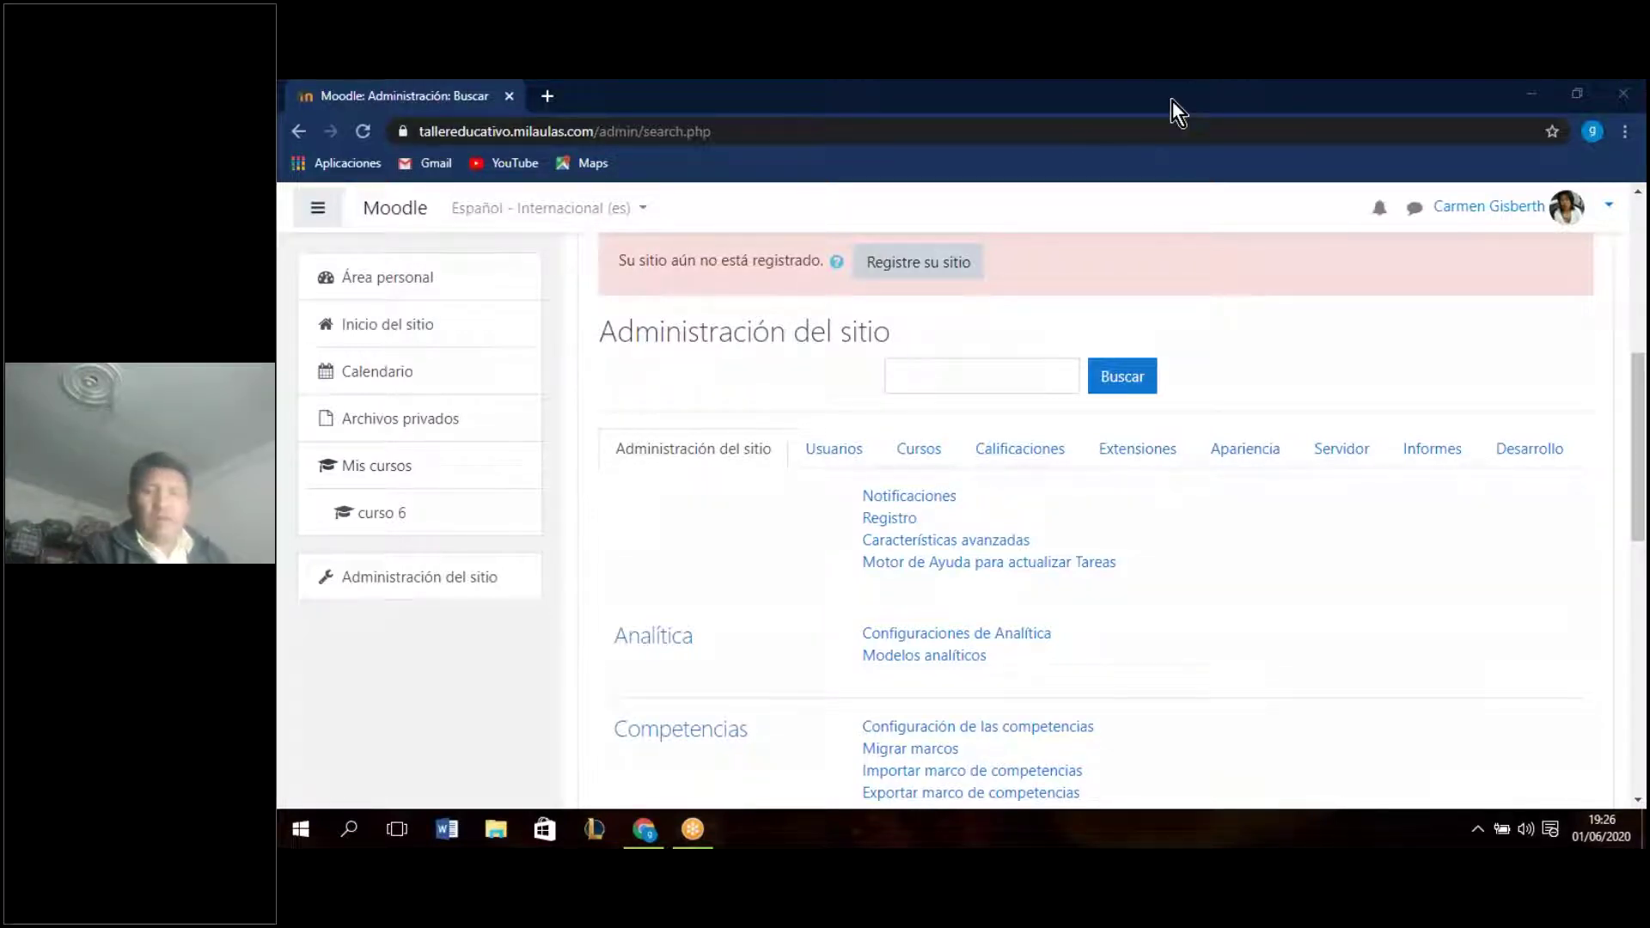
{"action": "mouse_move", "coordinate": [361, 541]}
{"action": "left_mouse_down"}
{"action": "mouse_move", "coordinate": [320, 608]}
{"action": "mouse_move", "coordinate": [430, 617]}
{"action": "mouse_move", "coordinate": [519, 584]}
{"action": "mouse_move", "coordinate": [515, 550]}
{"action": "mouse_move", "coordinate": [356, 541]}
{"action": "left_mouse_up"}
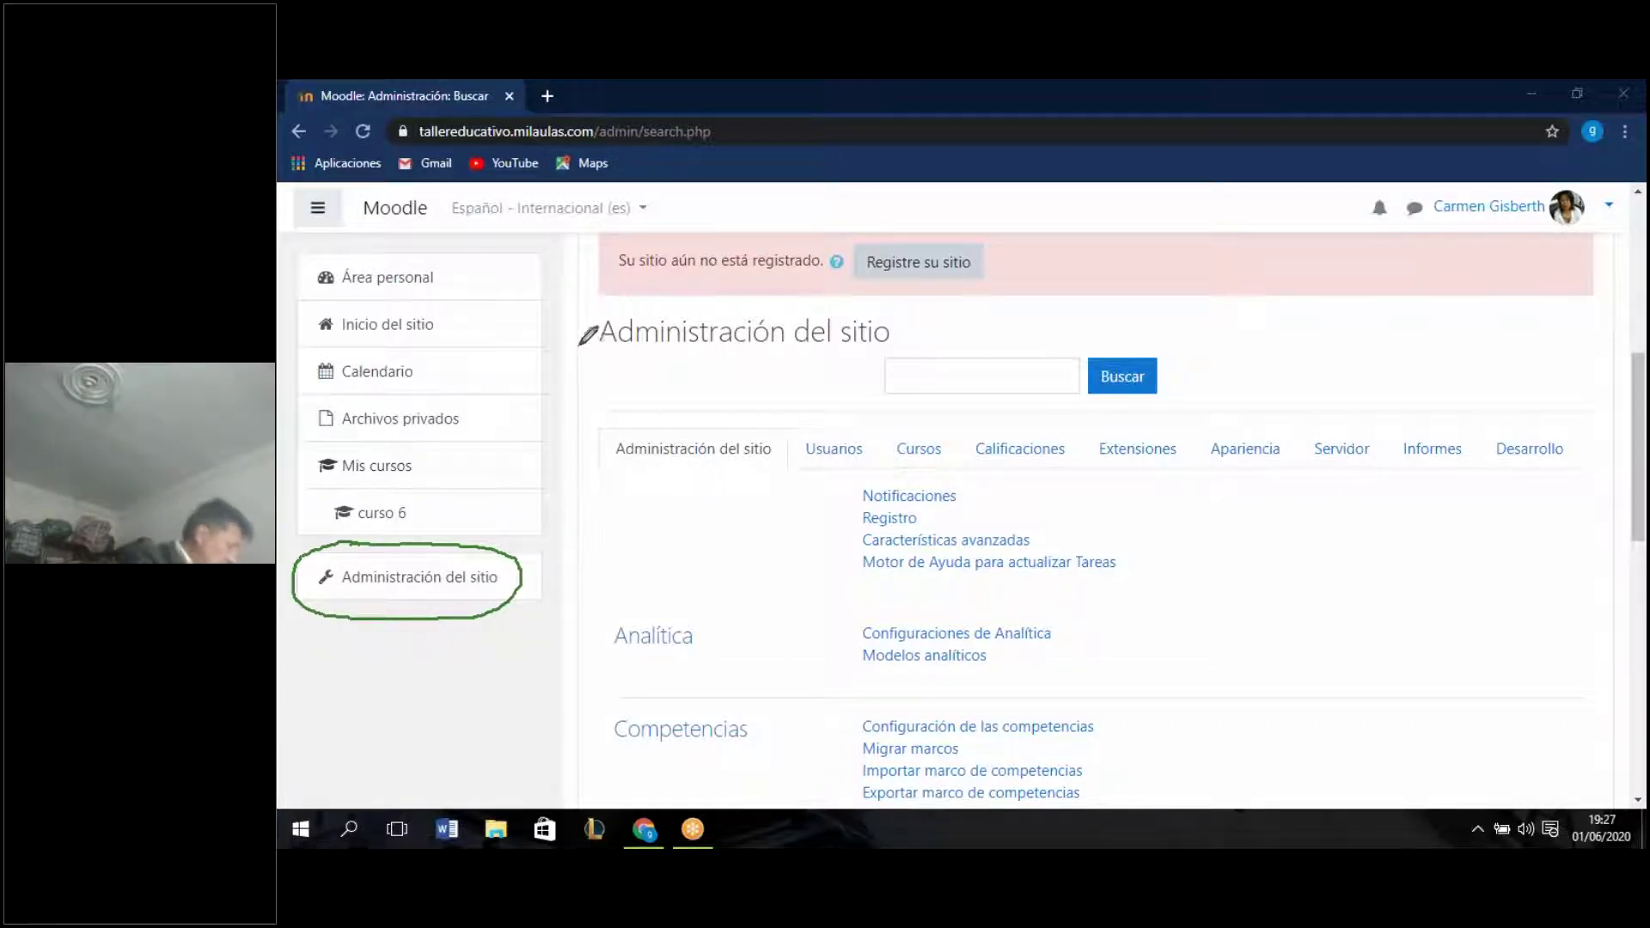
{"action": "left_click_drag", "start_coordinate": [607, 356], "coordinate": [898, 349]}
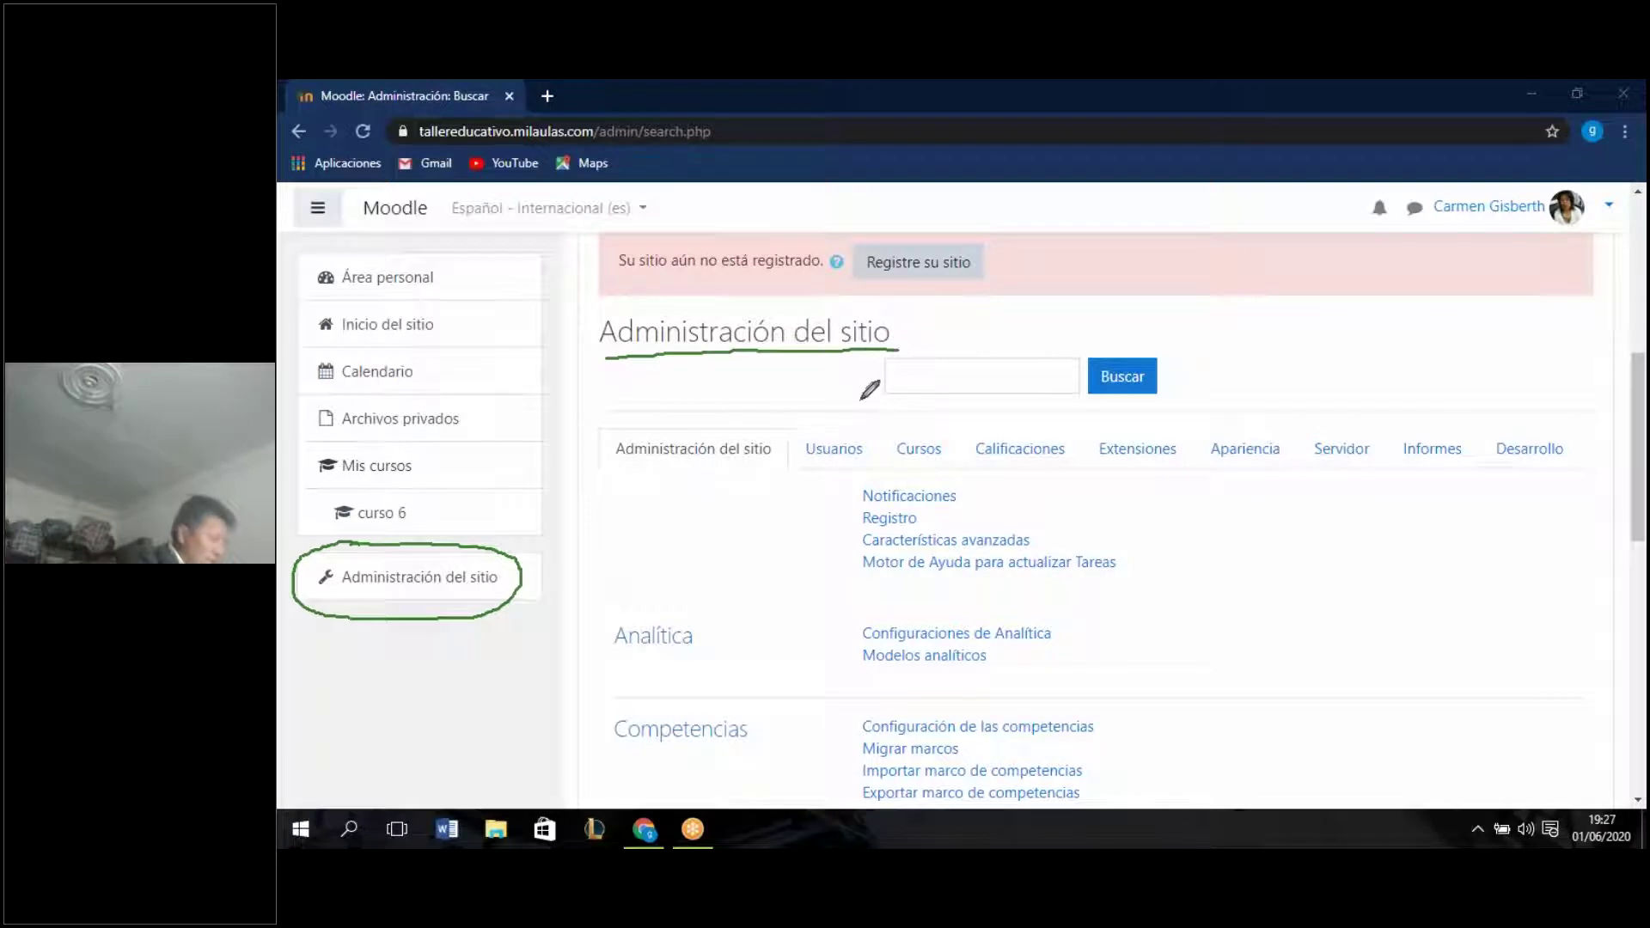
{"action": "left_click_drag", "start_coordinate": [652, 419], "coordinate": [1484, 419]}
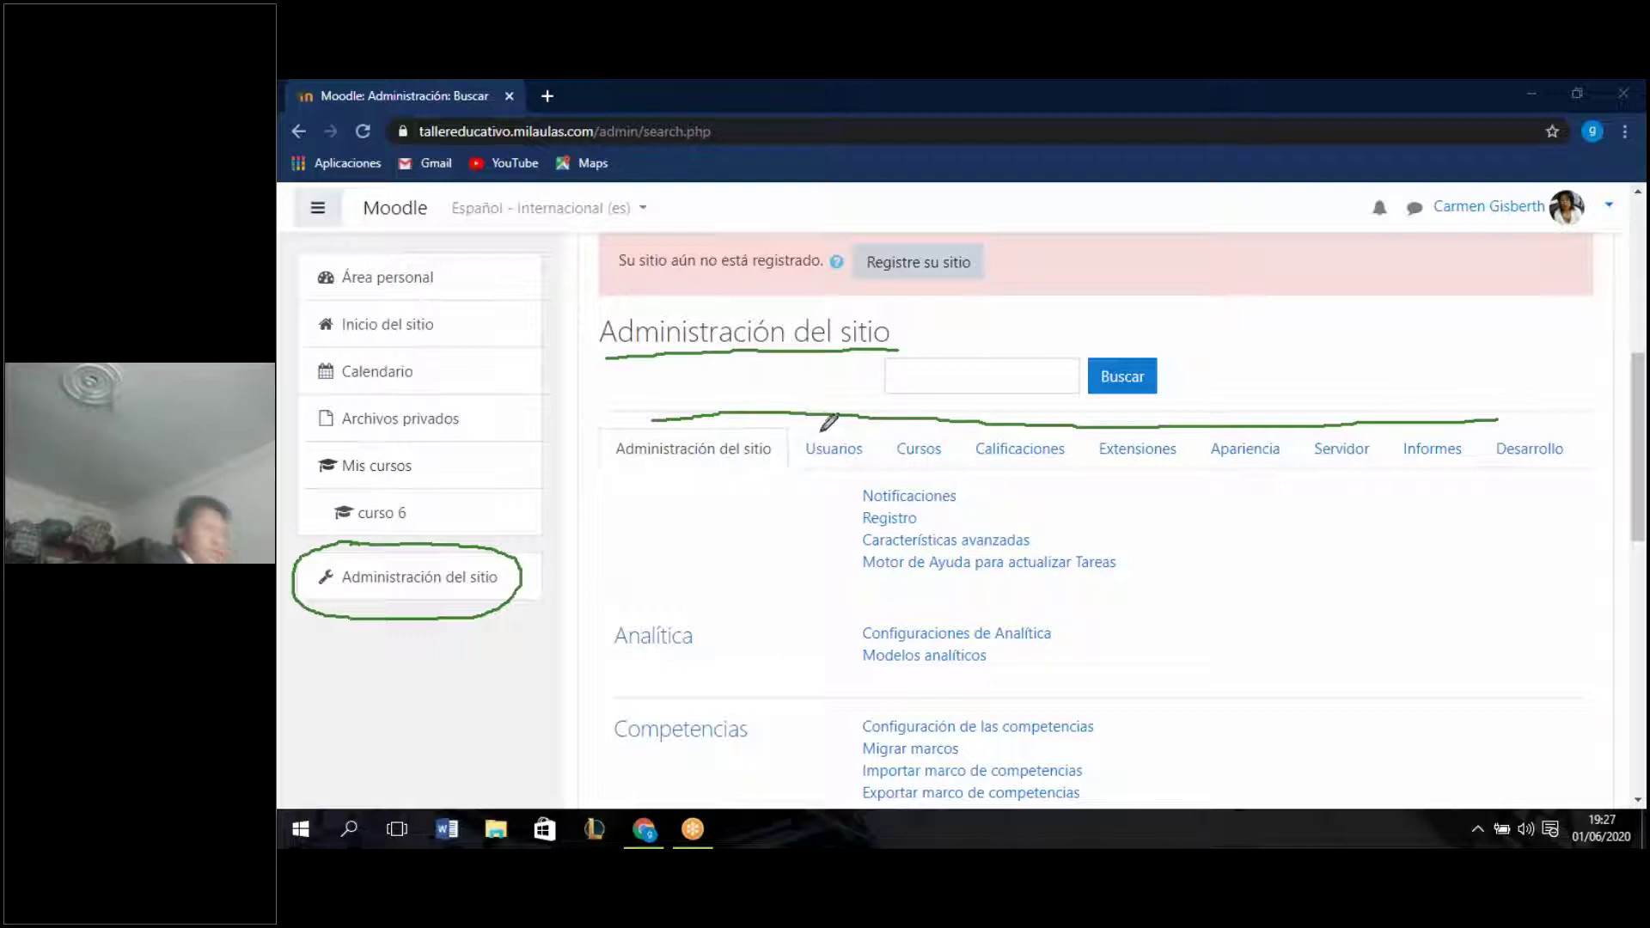
{"action": "mouse_move", "coordinate": [811, 421]}
{"action": "left_mouse_down"}
{"action": "mouse_move", "coordinate": [794, 445]}
{"action": "mouse_move", "coordinate": [845, 482]}
{"action": "mouse_move", "coordinate": [870, 423]}
{"action": "mouse_move", "coordinate": [811, 419]}
{"action": "mouse_move", "coordinate": [885, 455]}
{"action": "mouse_move", "coordinate": [967, 452]}
{"action": "mouse_move", "coordinate": [941, 414]}
{"action": "mouse_move", "coordinate": [893, 412]}
{"action": "left_mouse_up"}
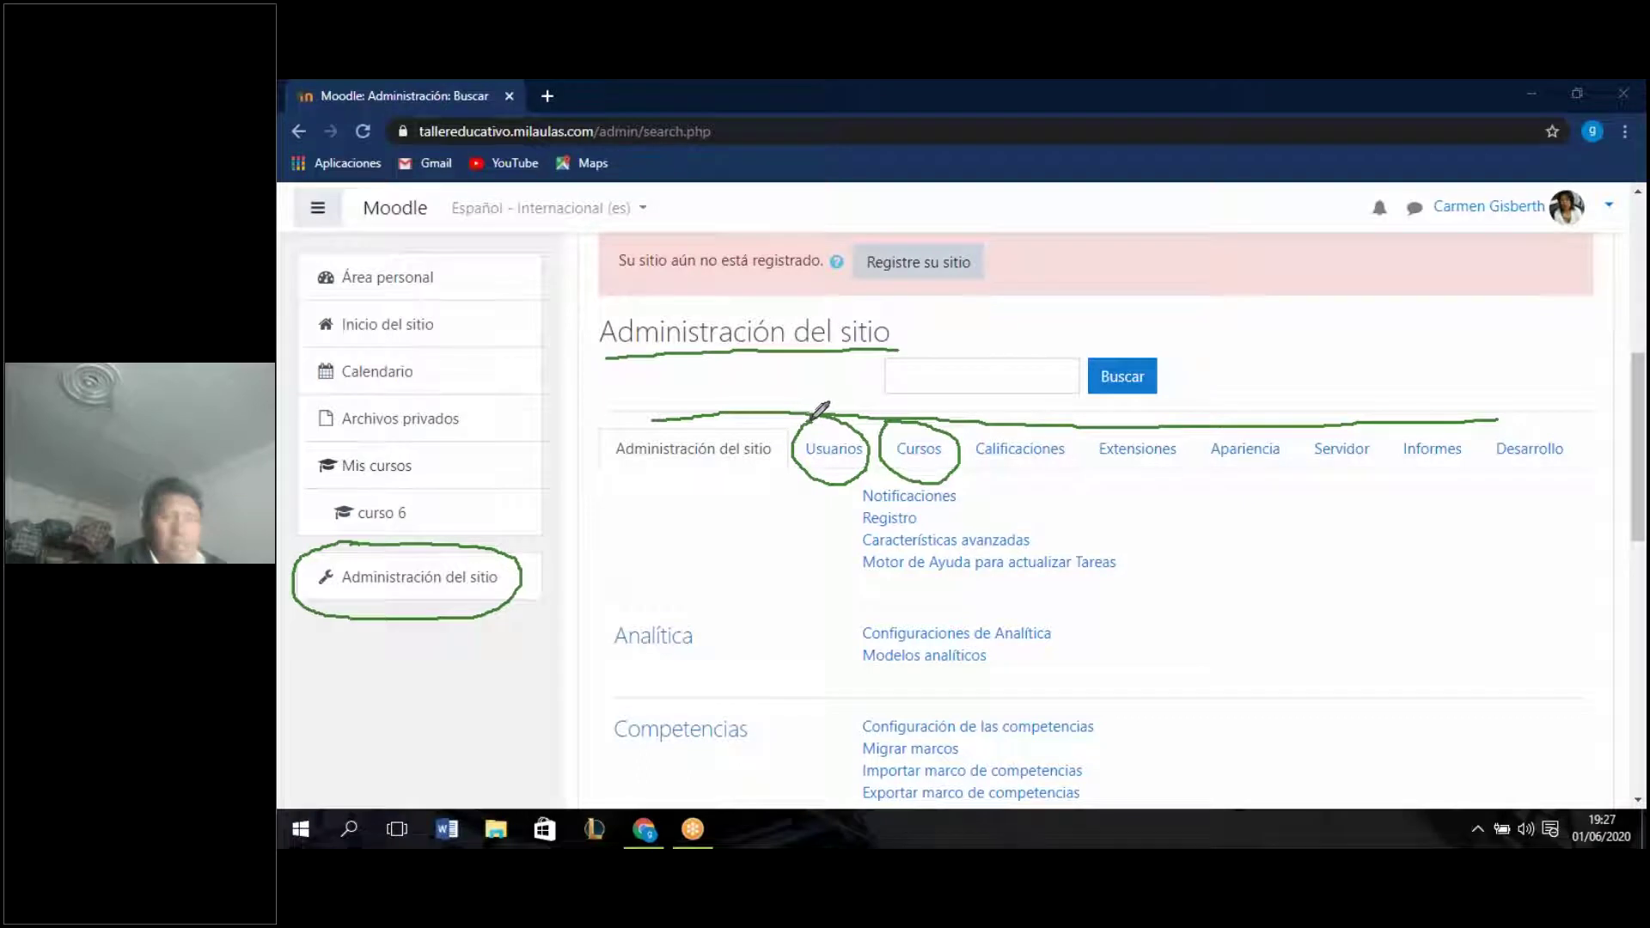
{"action": "mouse_move", "coordinate": [893, 419]}
{"action": "left_mouse_down"}
{"action": "mouse_move", "coordinate": [875, 456]}
{"action": "mouse_move", "coordinate": [918, 480]}
{"action": "left_mouse_up"}
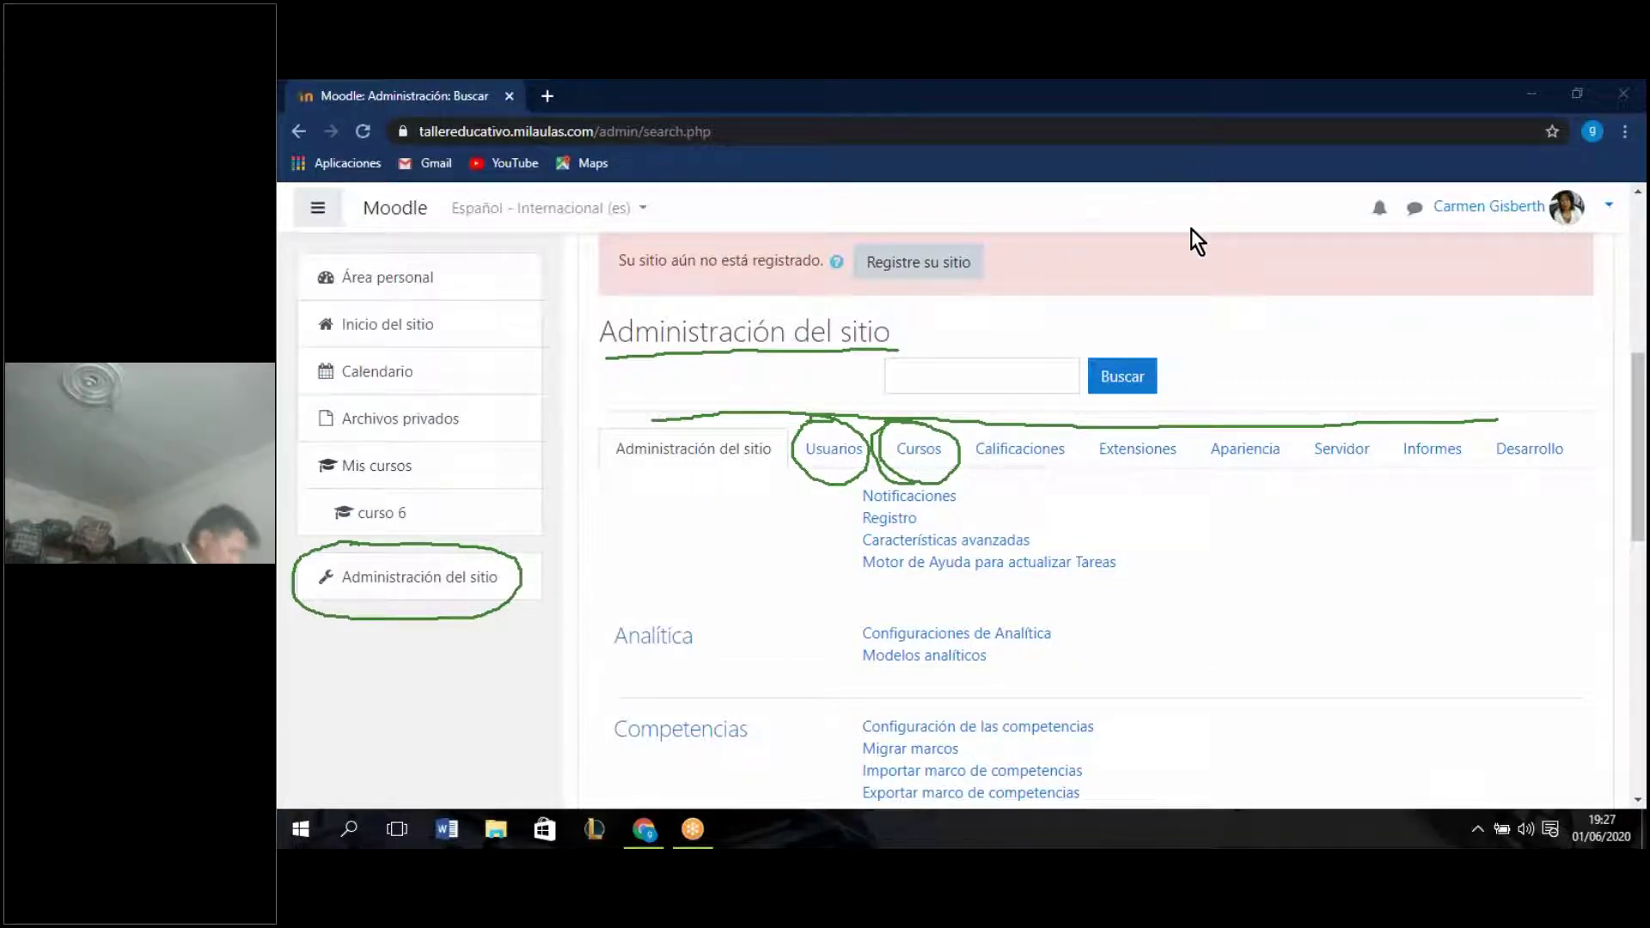
{"action": "key", "text": "Escape"}
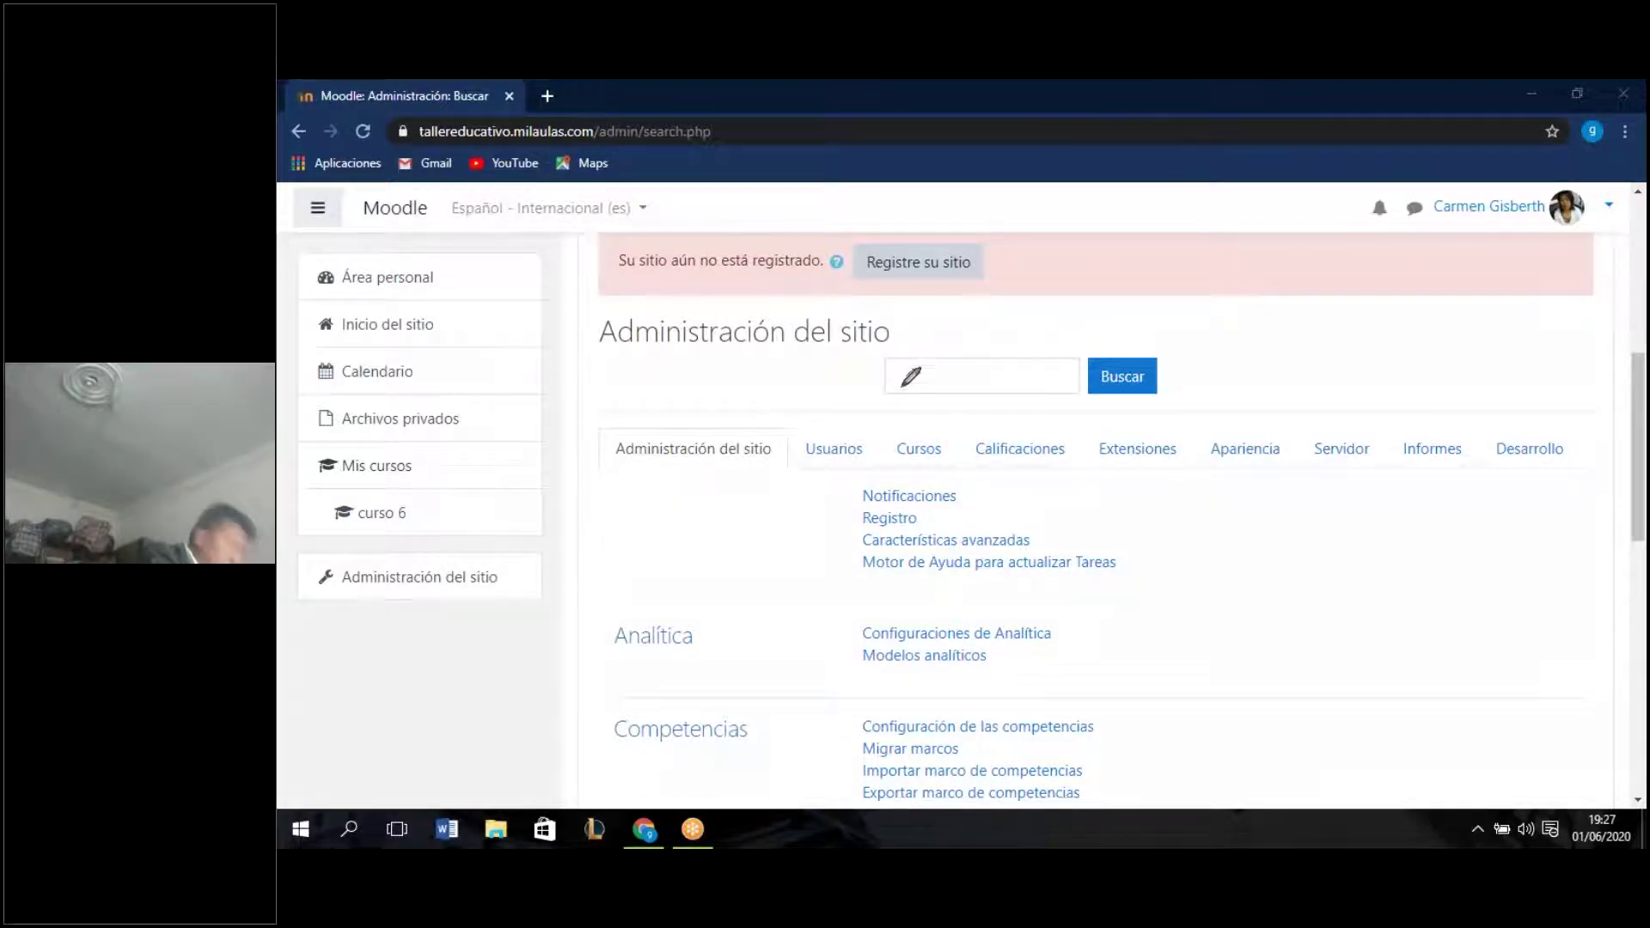
{"action": "mouse_move", "coordinate": [924, 415]}
{"action": "left_mouse_down"}
{"action": "mouse_move", "coordinate": [897, 457]}
{"action": "mouse_move", "coordinate": [962, 414]}
{"action": "mouse_move", "coordinate": [931, 407]}
{"action": "left_mouse_up"}
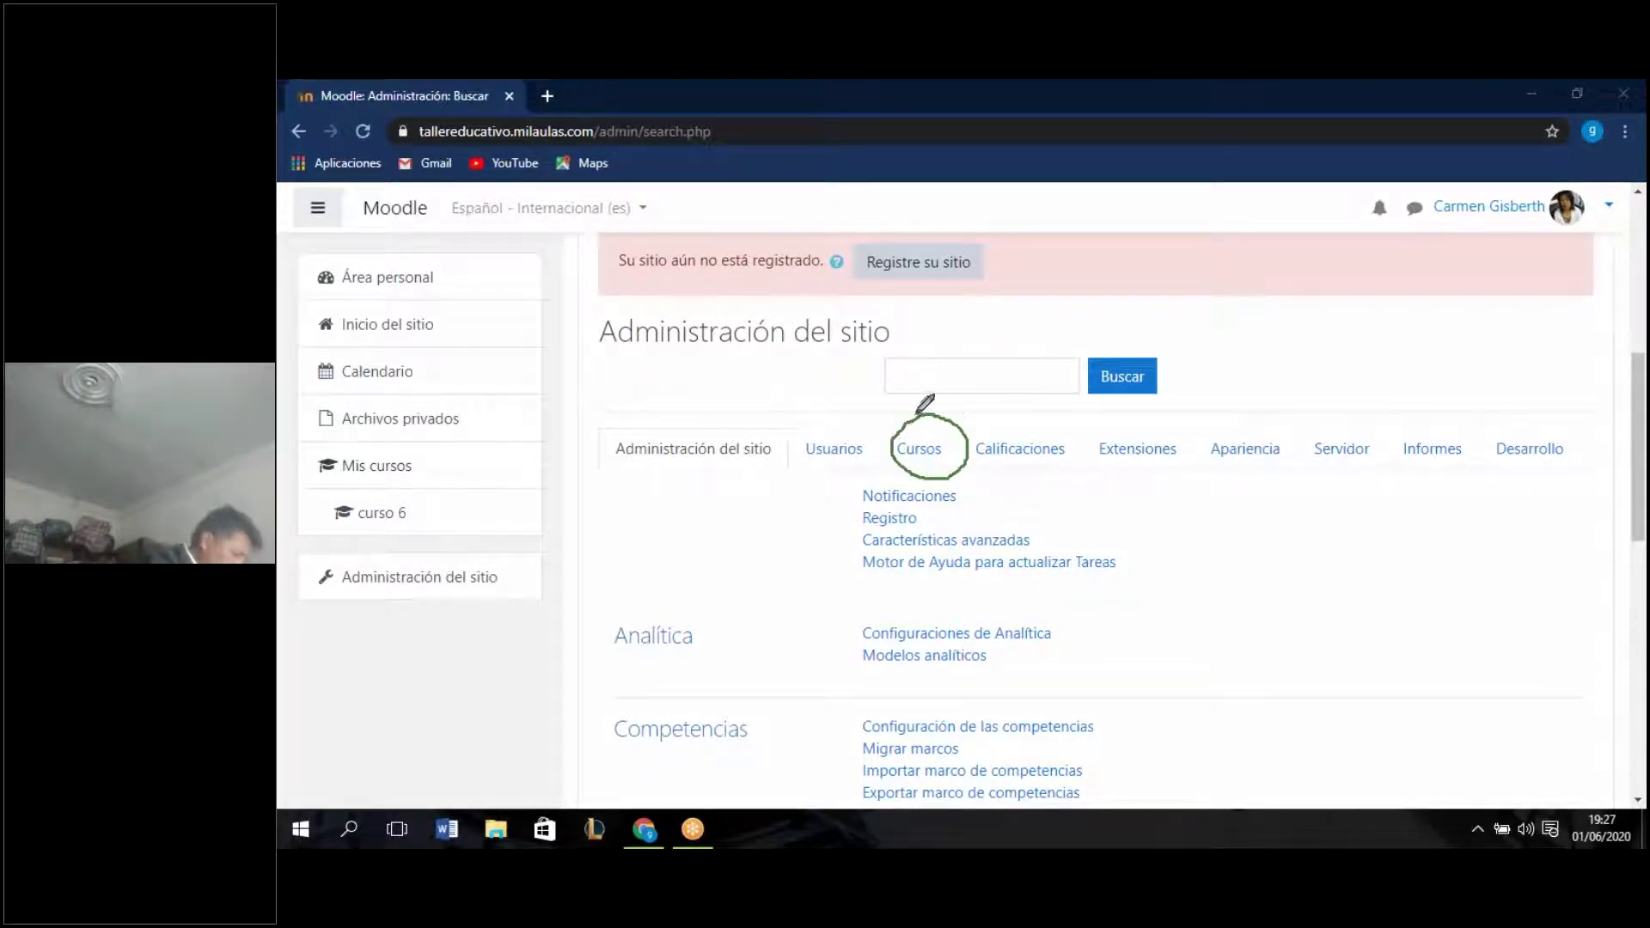
Show the Cursos tab of site administration with course, category, restore and backup settings
{"action": "left_click", "coordinate": [931, 459]}
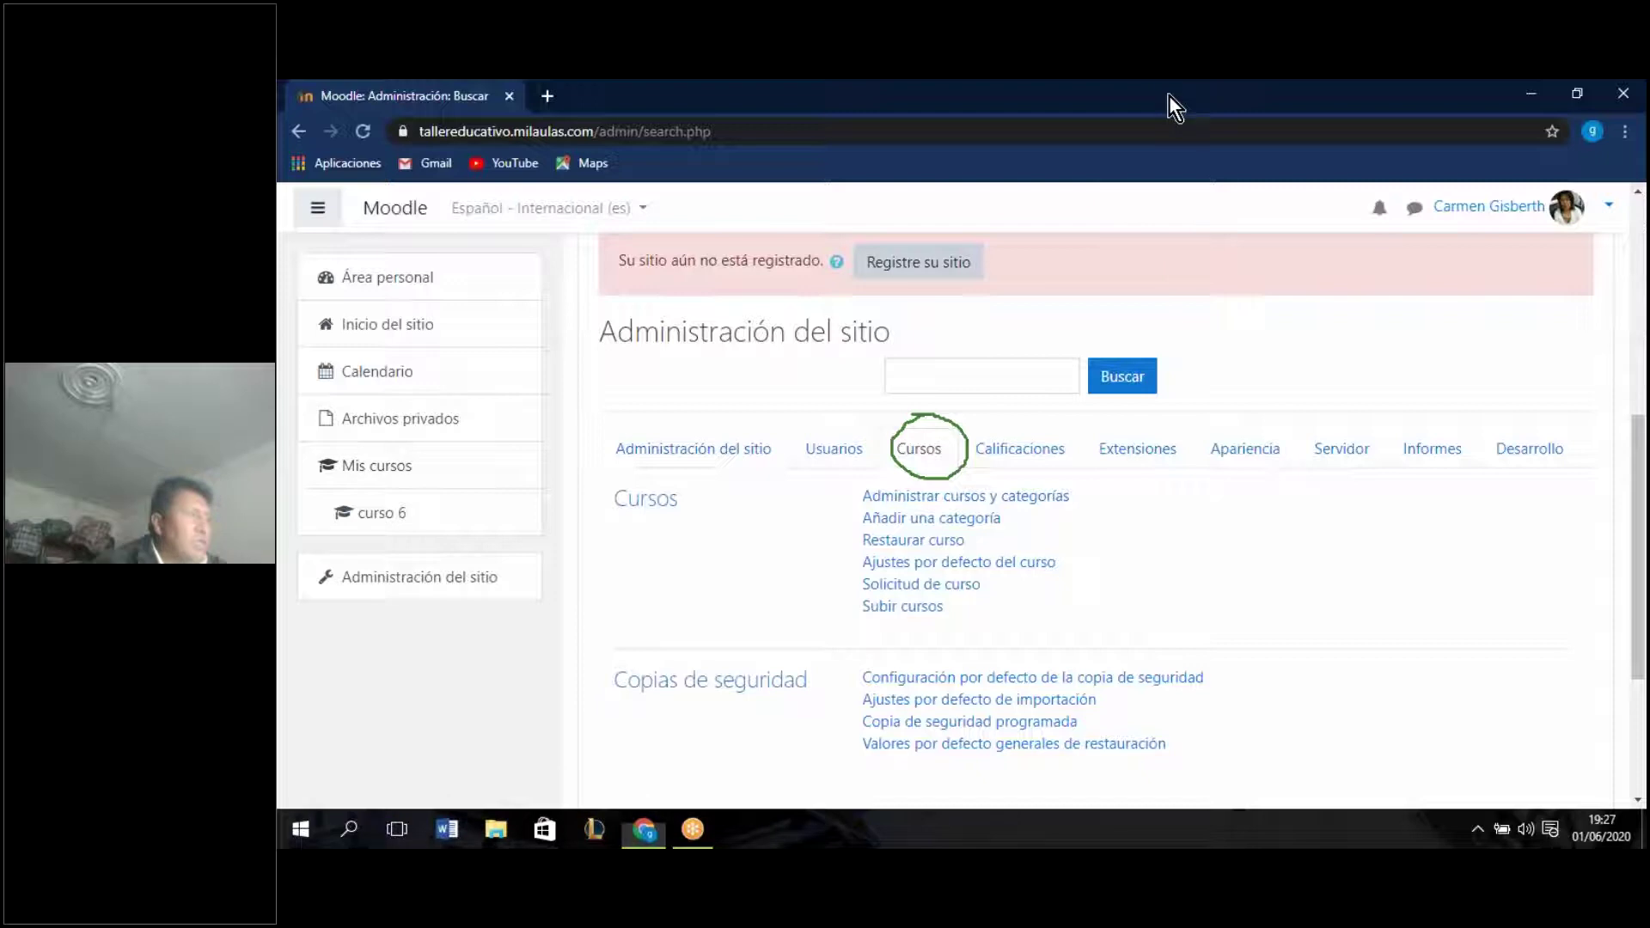
{"action": "key", "text": "ctrl+shift+c"}
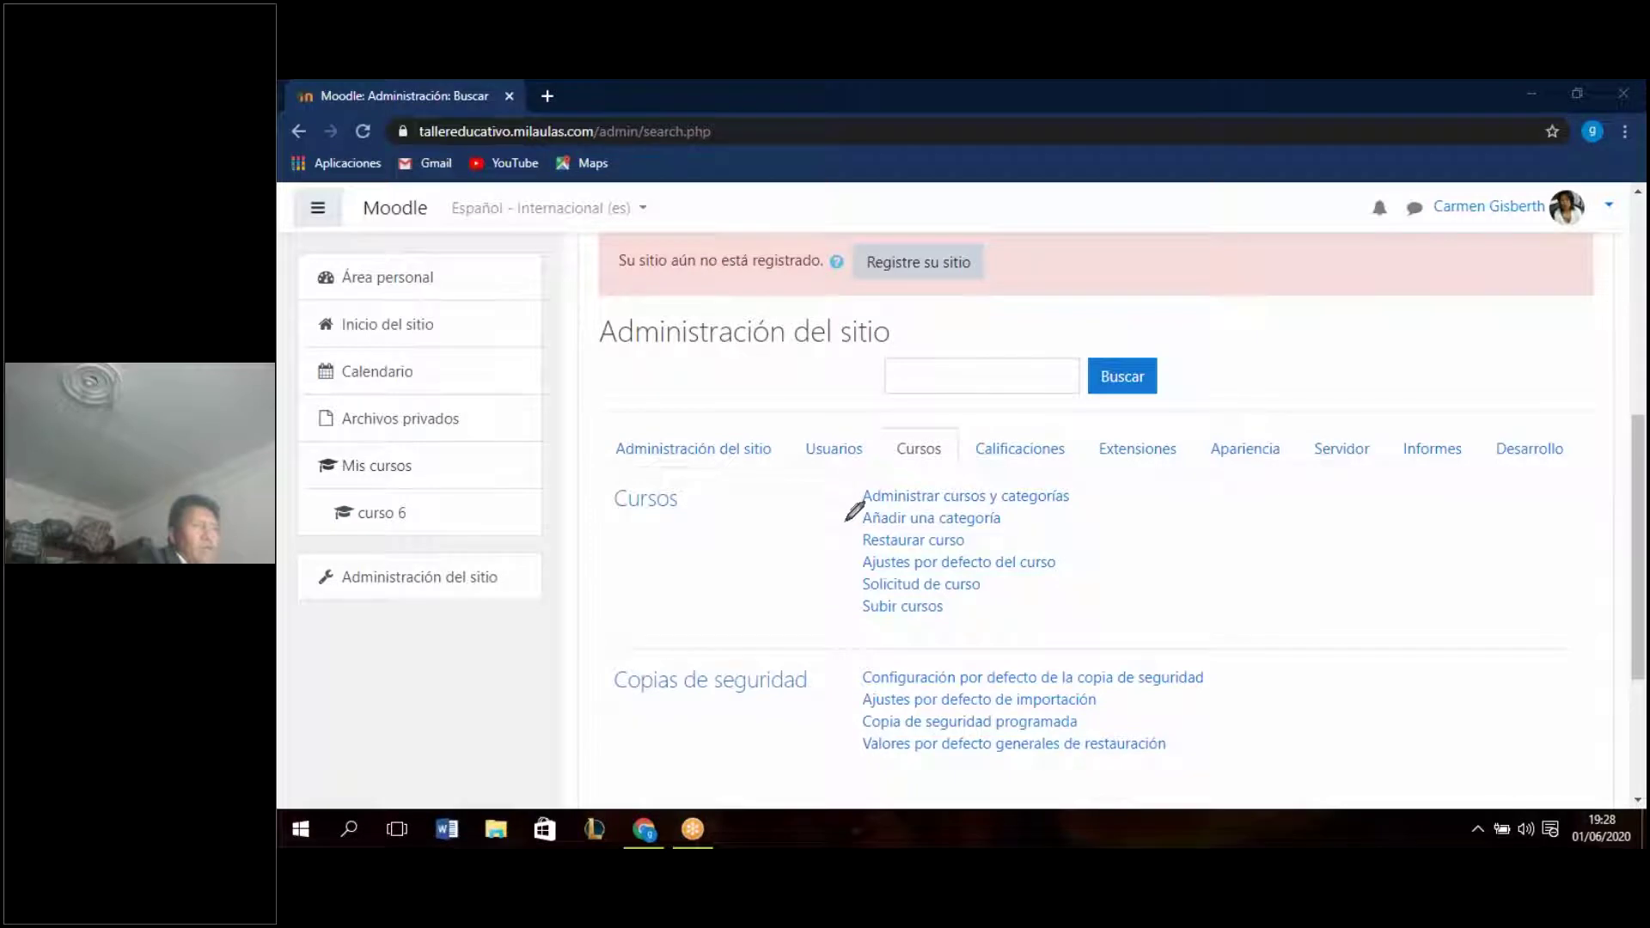
{"action": "mouse_move", "coordinate": [846, 520]}
{"action": "left_mouse_down"}
{"action": "mouse_move", "coordinate": [814, 523]}
{"action": "mouse_move", "coordinate": [855, 519]}
{"action": "mouse_move", "coordinate": [832, 533]}
{"action": "left_mouse_up"}
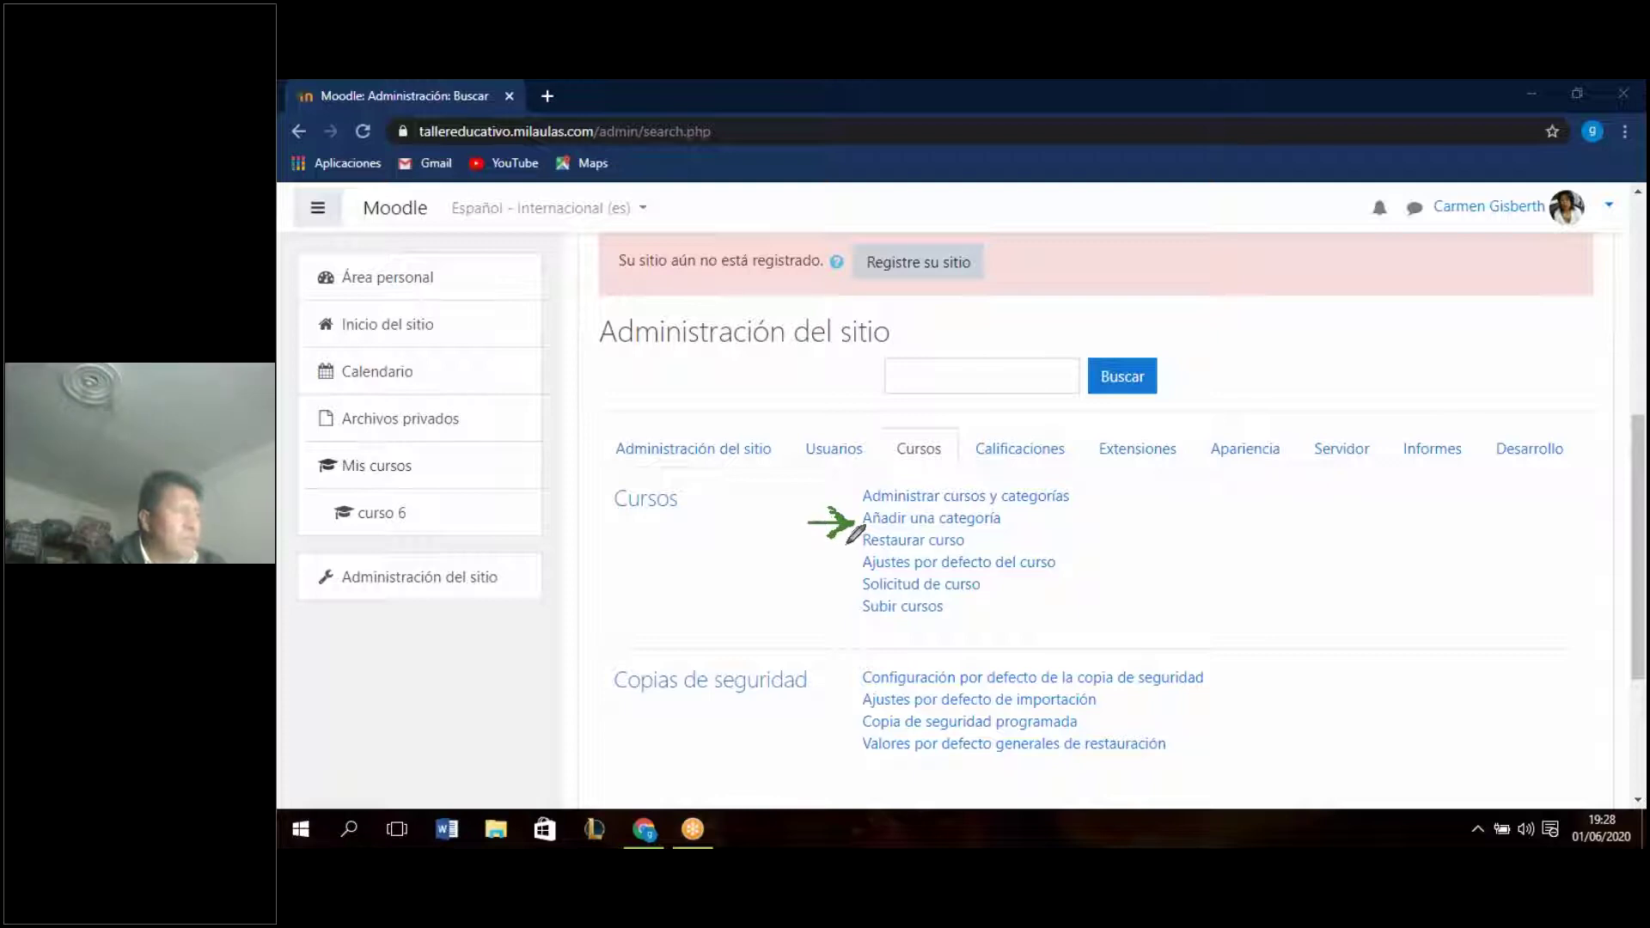
Open the Añadir una categoría form, keeping Categoría padre as Superior
{"action": "left_click", "coordinate": [938, 528]}
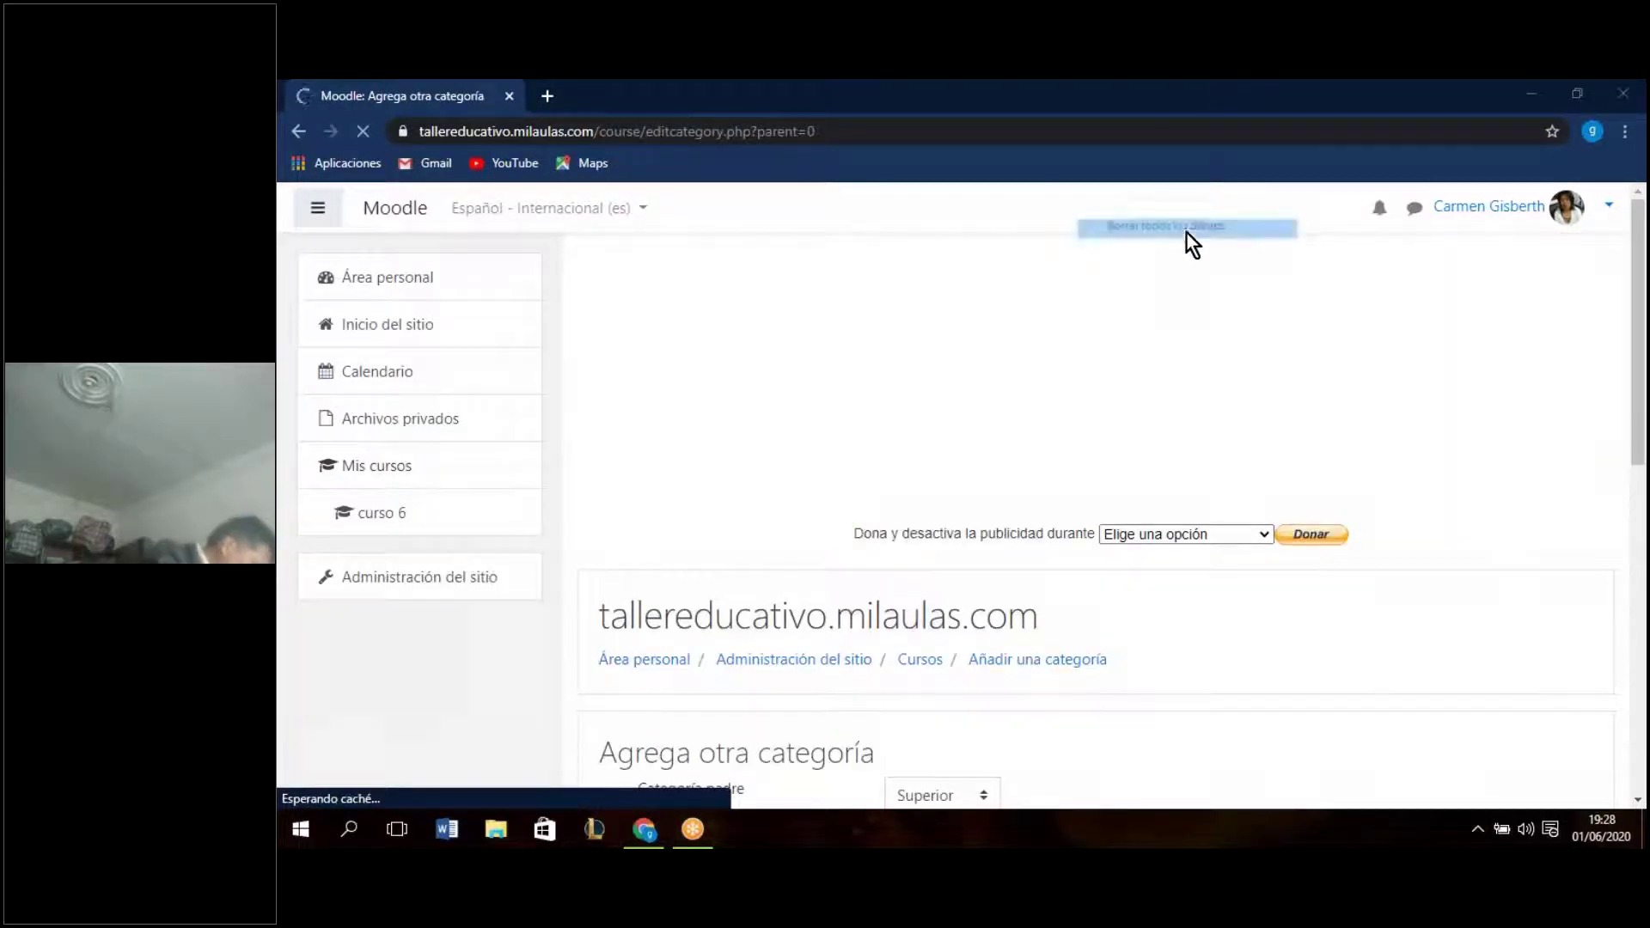
{"action": "left_click_drag", "start_coordinate": [1641, 339], "coordinate": [1641, 478]}
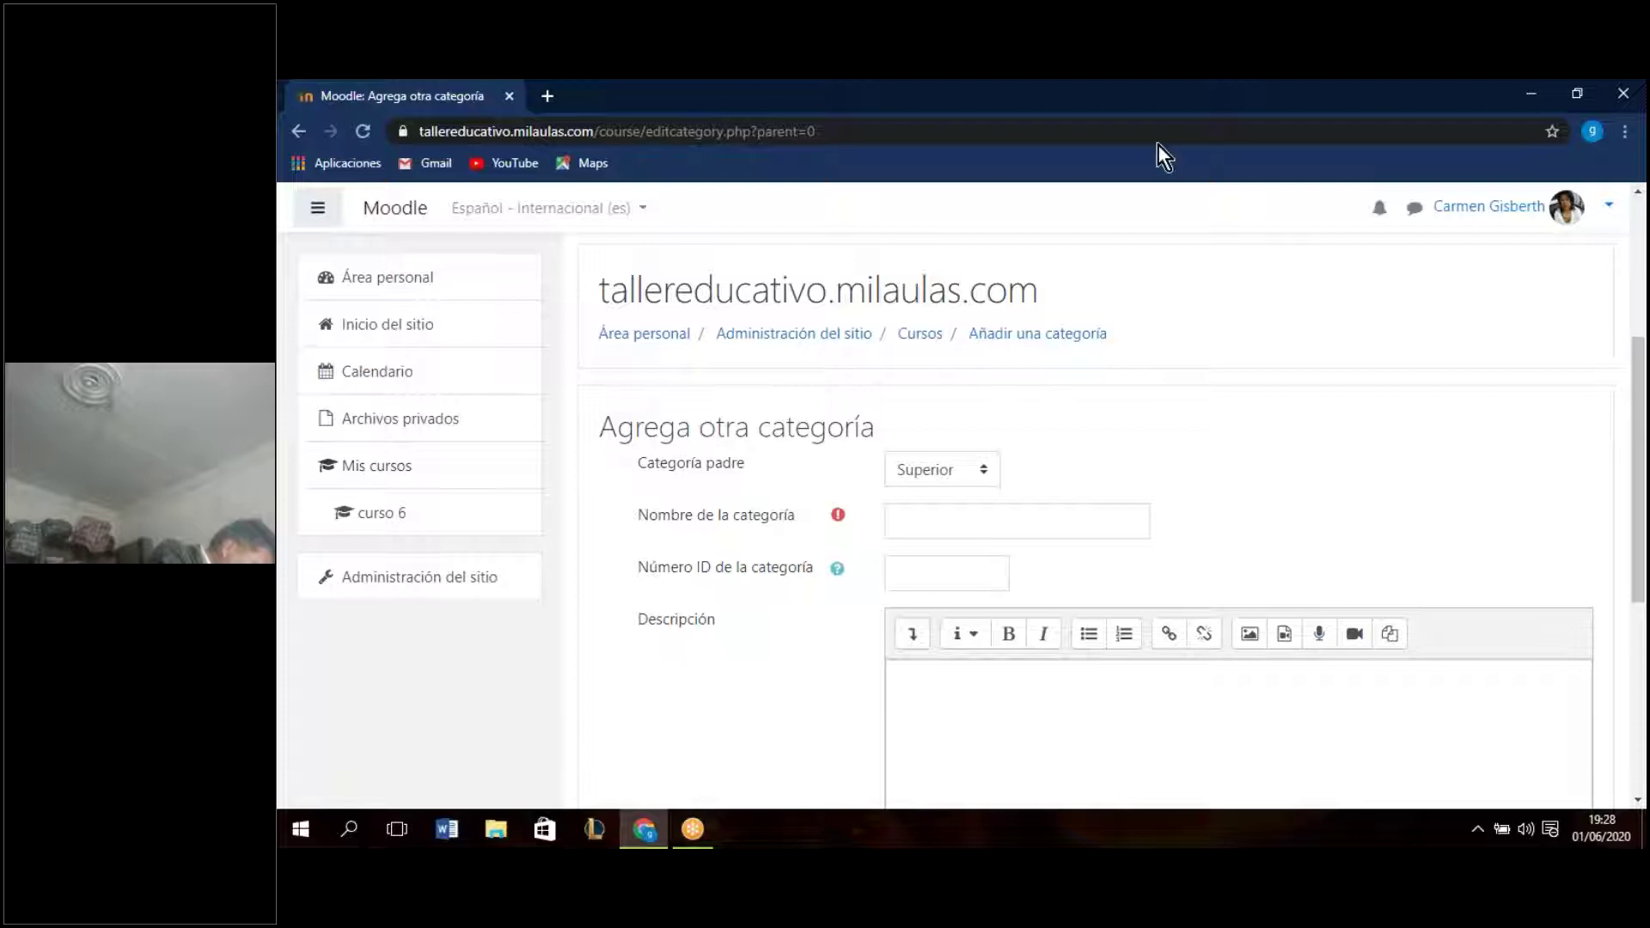
{"action": "left_click_drag", "start_coordinate": [631, 481], "coordinate": [874, 468]}
{"action": "left_click_drag", "start_coordinate": [640, 538], "coordinate": [802, 526]}
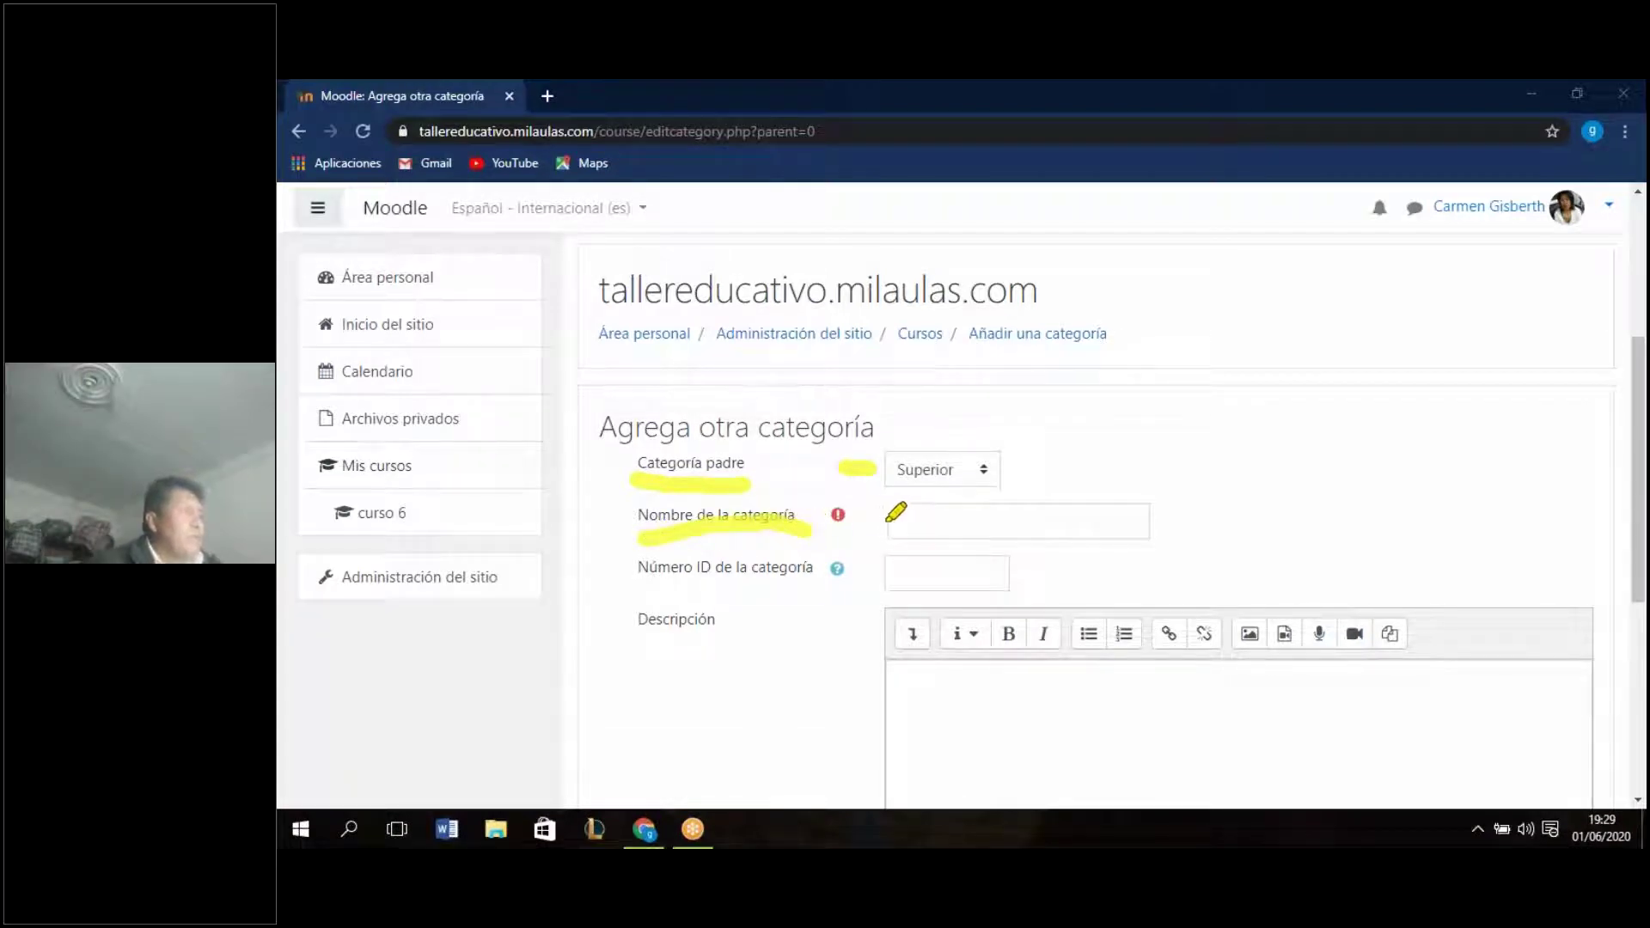
Enter 'Educacion Infantil' as the category name, correcting the typos along the way
{"action": "left_click", "coordinate": [913, 522]}
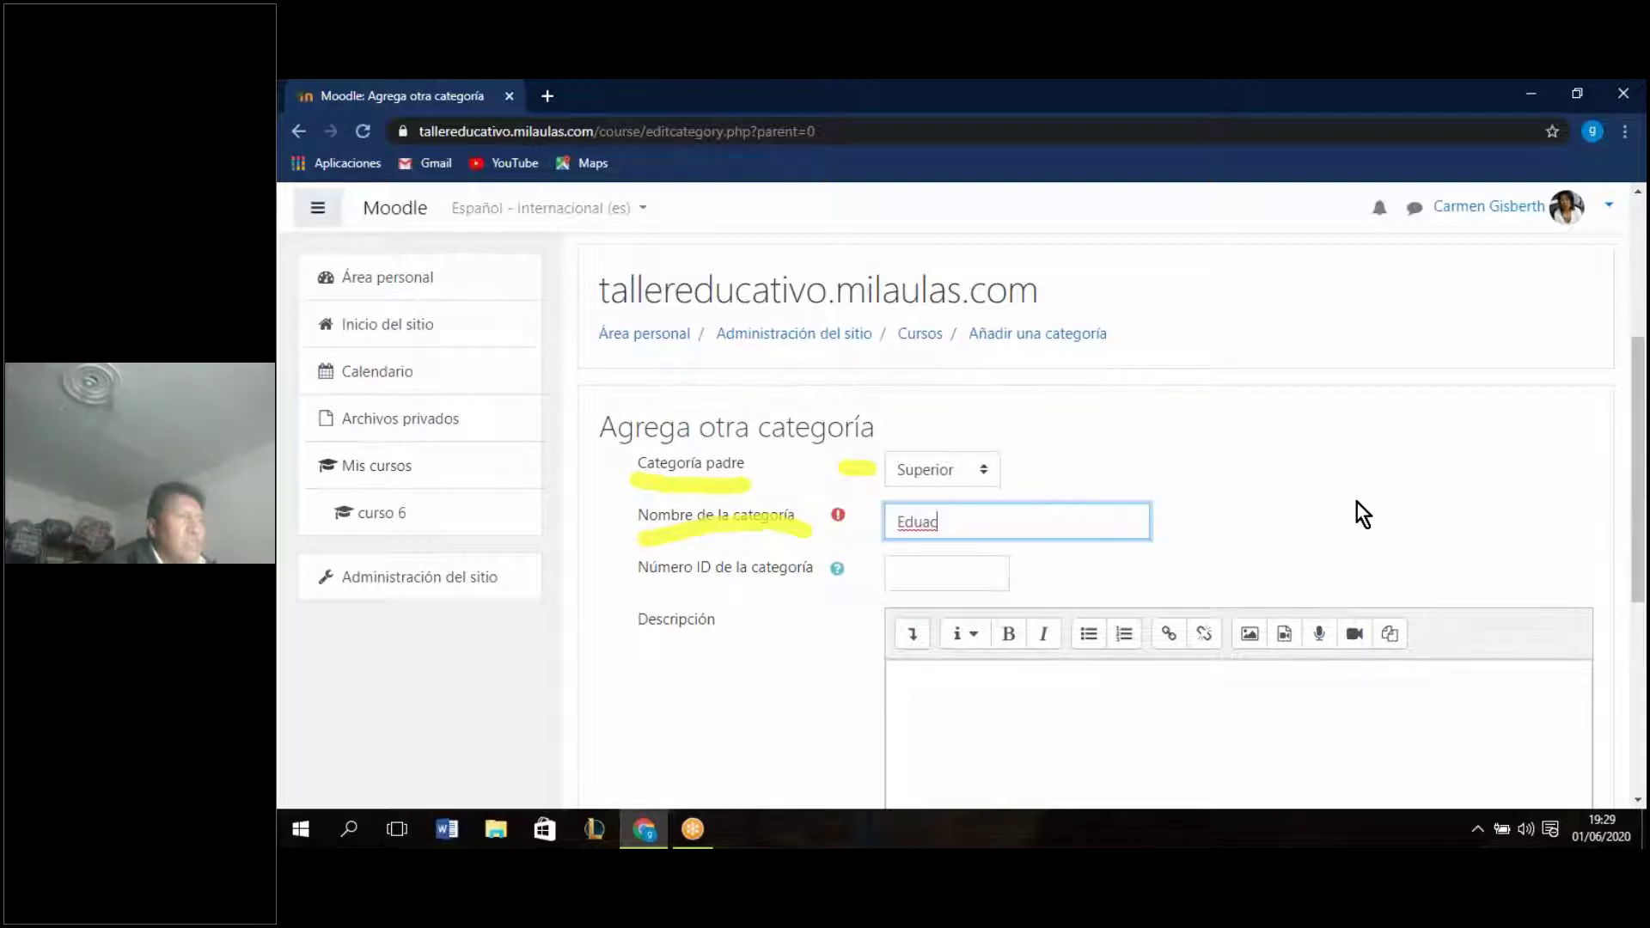
{"action": "key", "text": "BackSpace"}
{"action": "key", "text": "BackSpace"}
{"action": "type", "text": "cacion"}
{"action": "left_click", "coordinate": [1355, 502]}
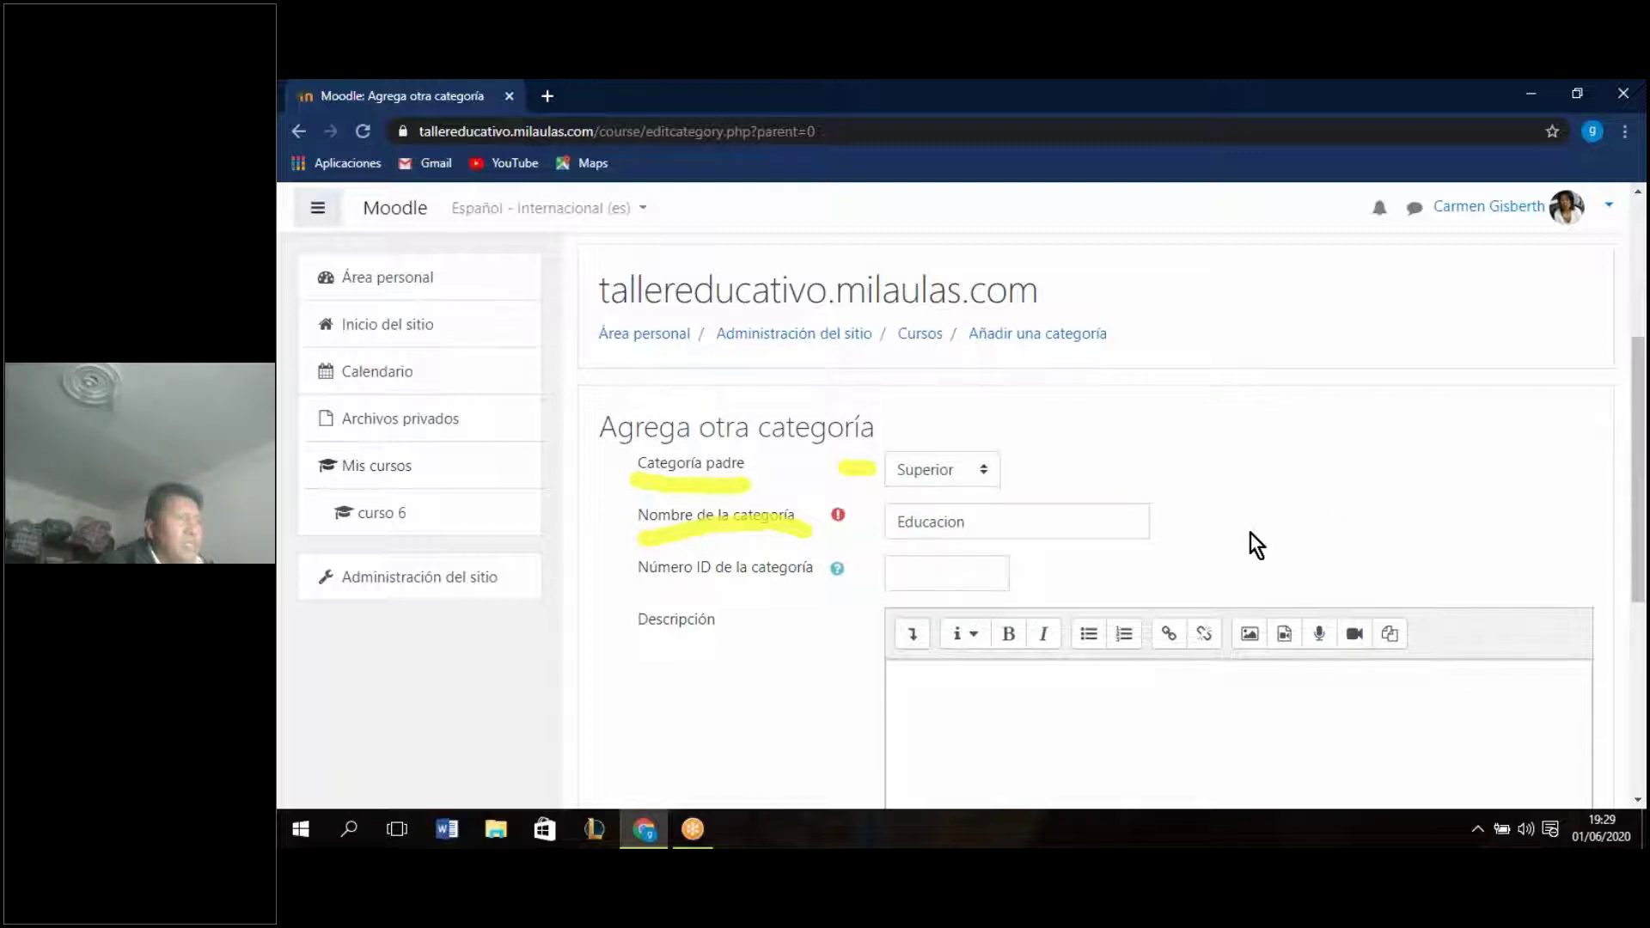
{"action": "left_click", "coordinate": [1000, 533]}
{"action": "type", "text": "Infal"}
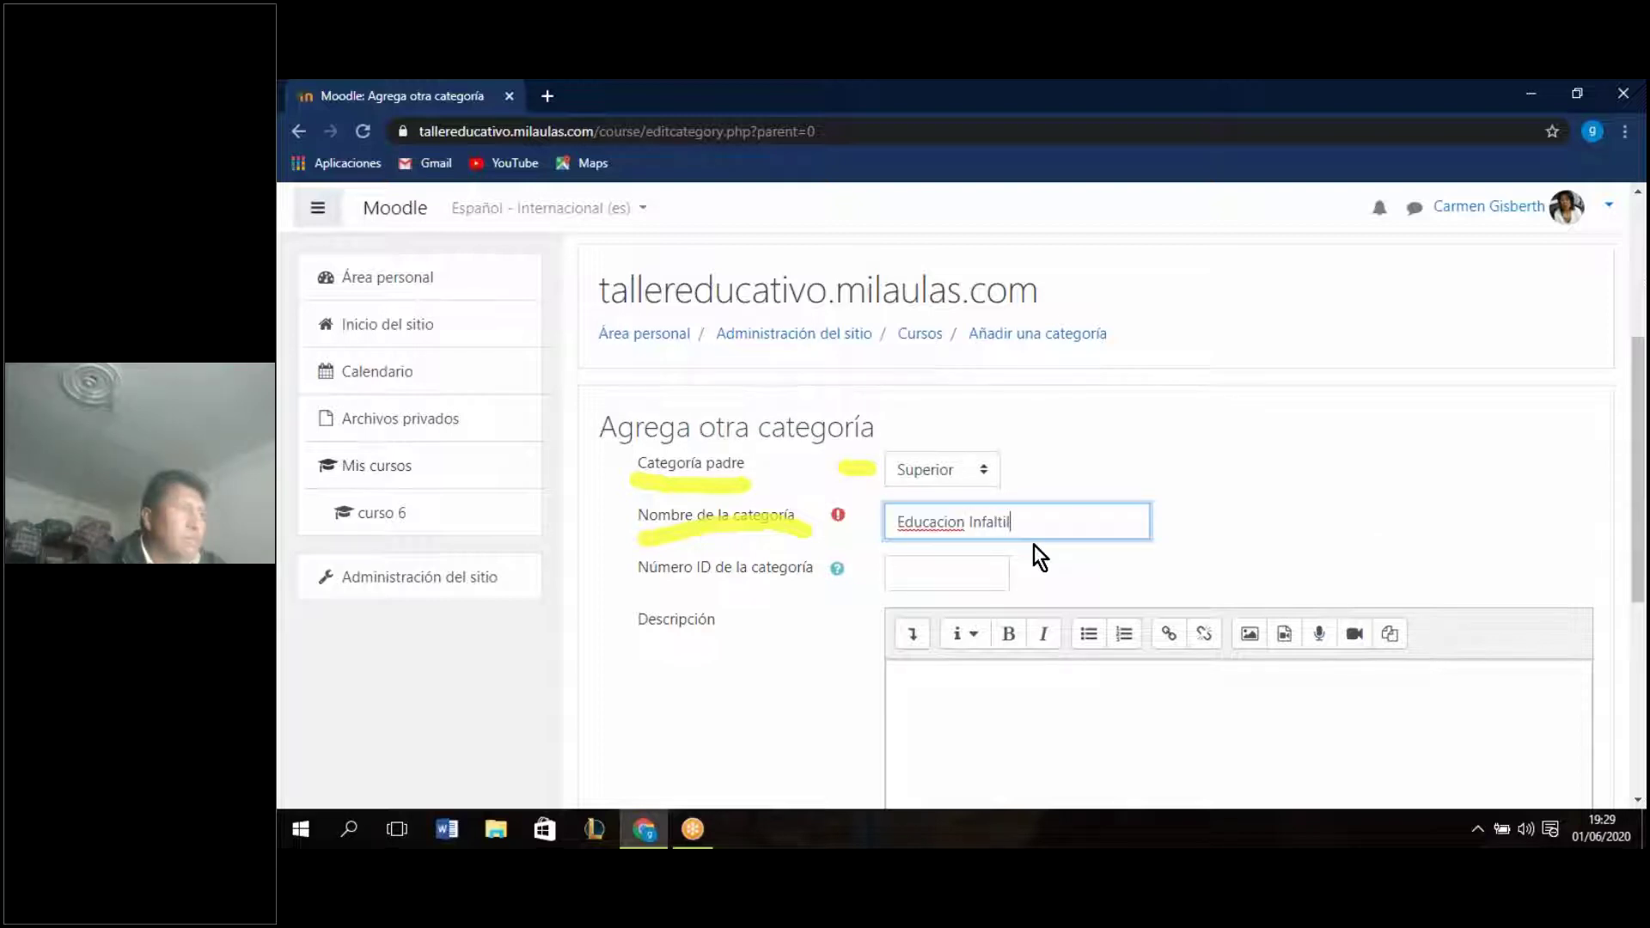
{"action": "type", "text": "til"}
{"action": "key", "text": "BackSpace"}
{"action": "key", "text": "BackSpace"}
{"action": "key", "text": "BackSpace"}
{"action": "key", "text": "BackSpace"}
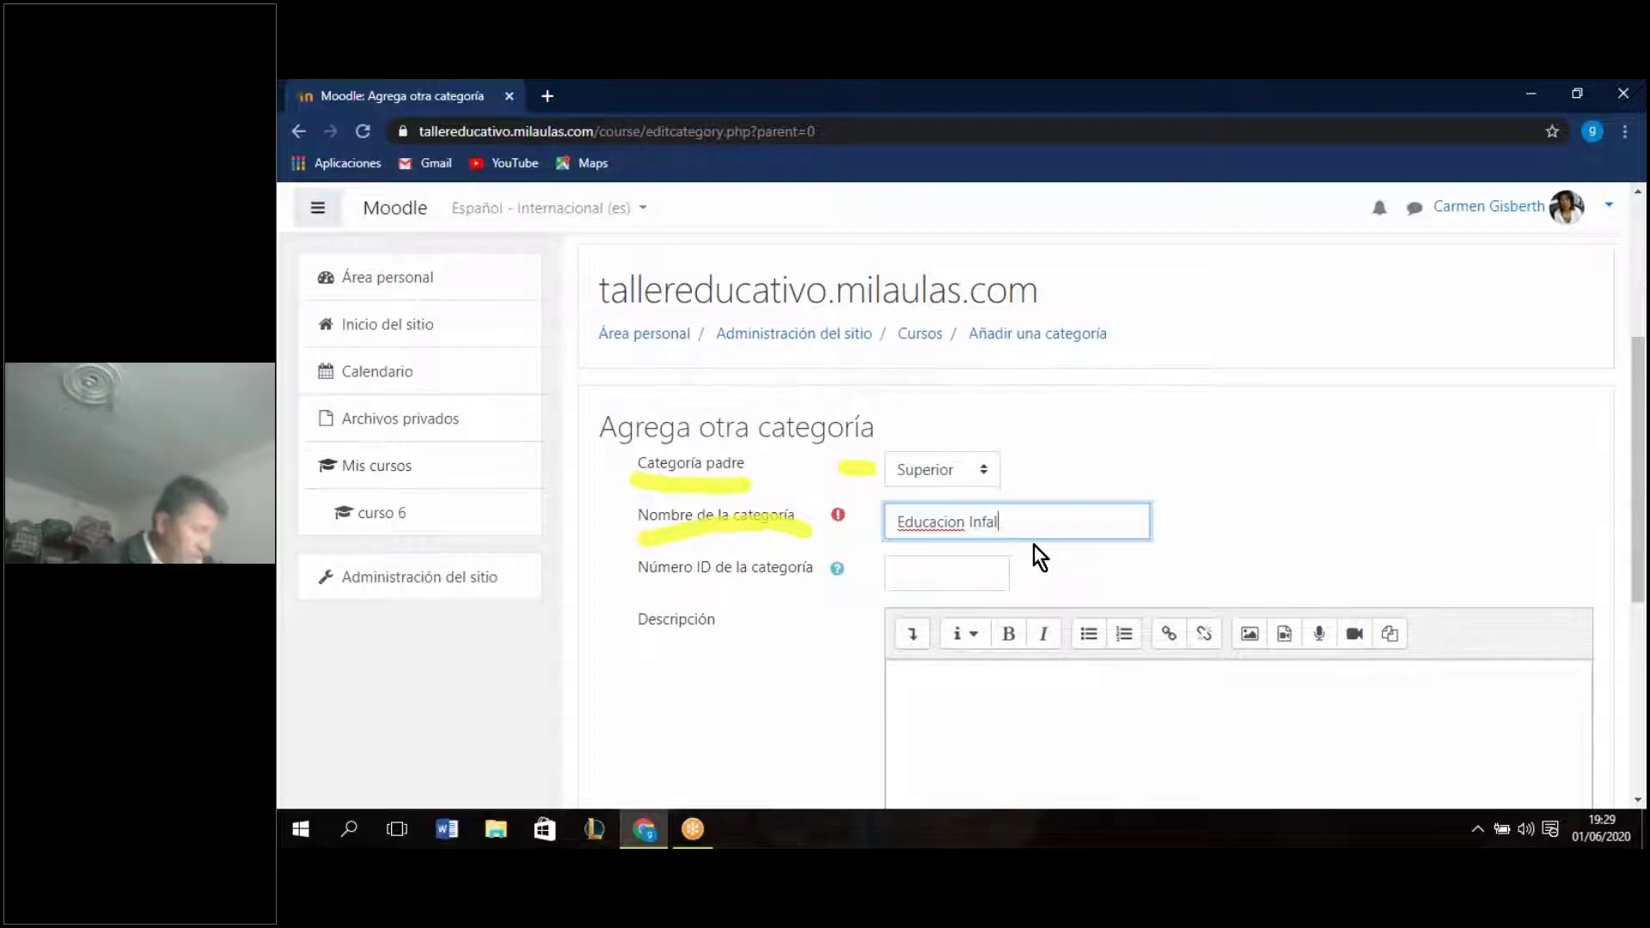
{"action": "type", "text": "ntil"}
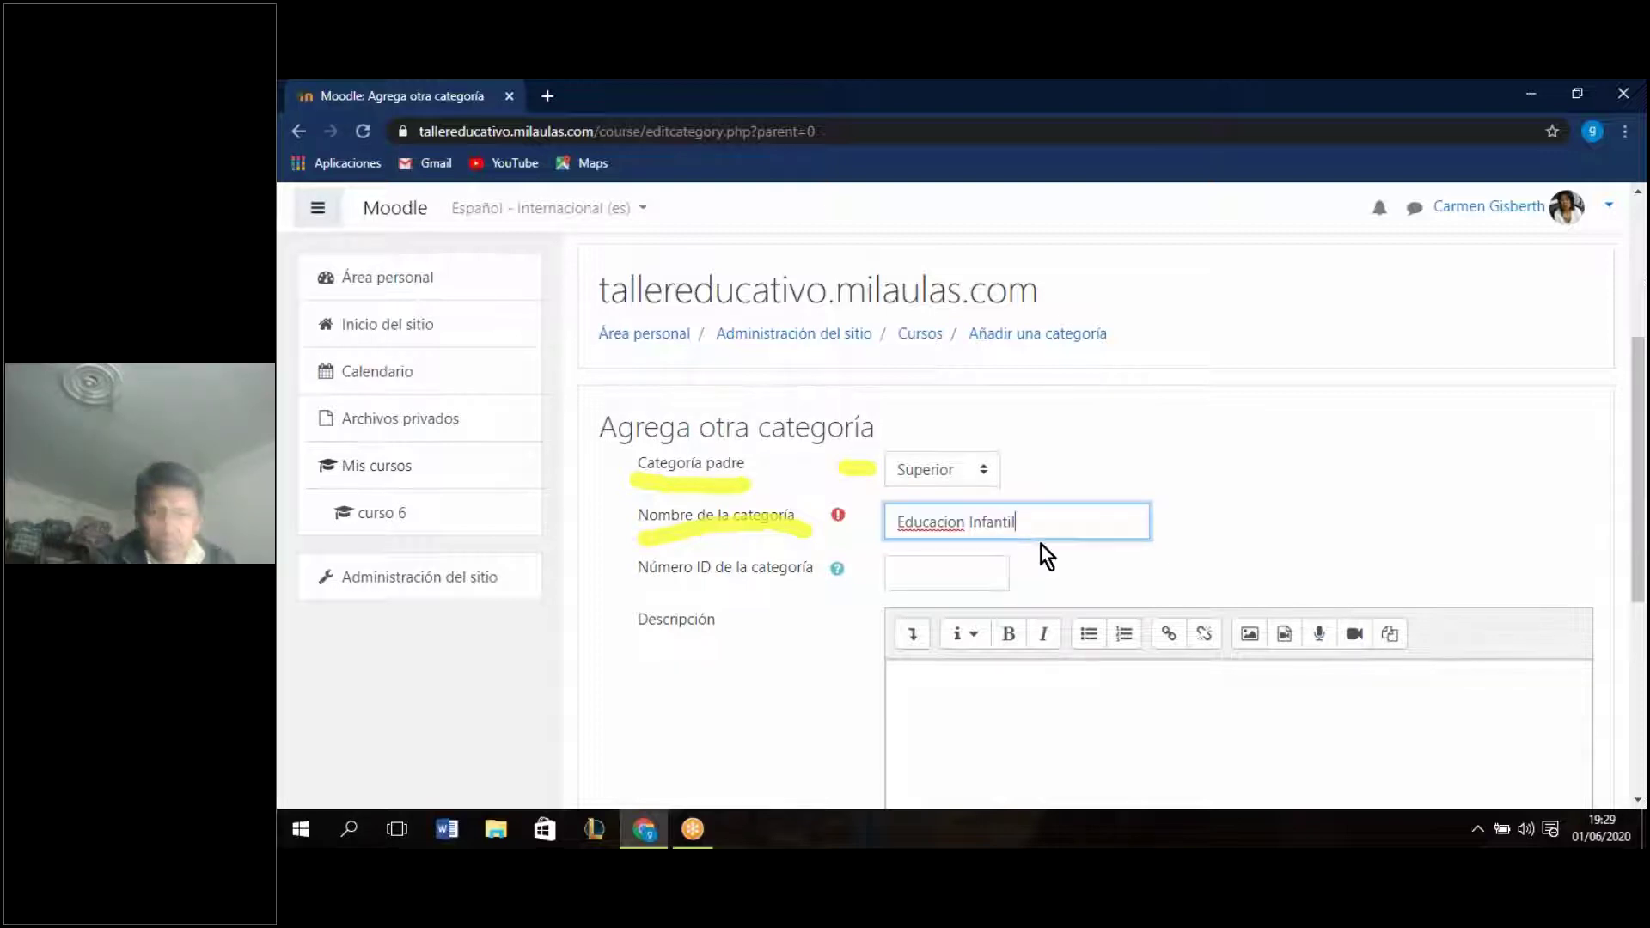
{"action": "left_click", "coordinate": [927, 577]}
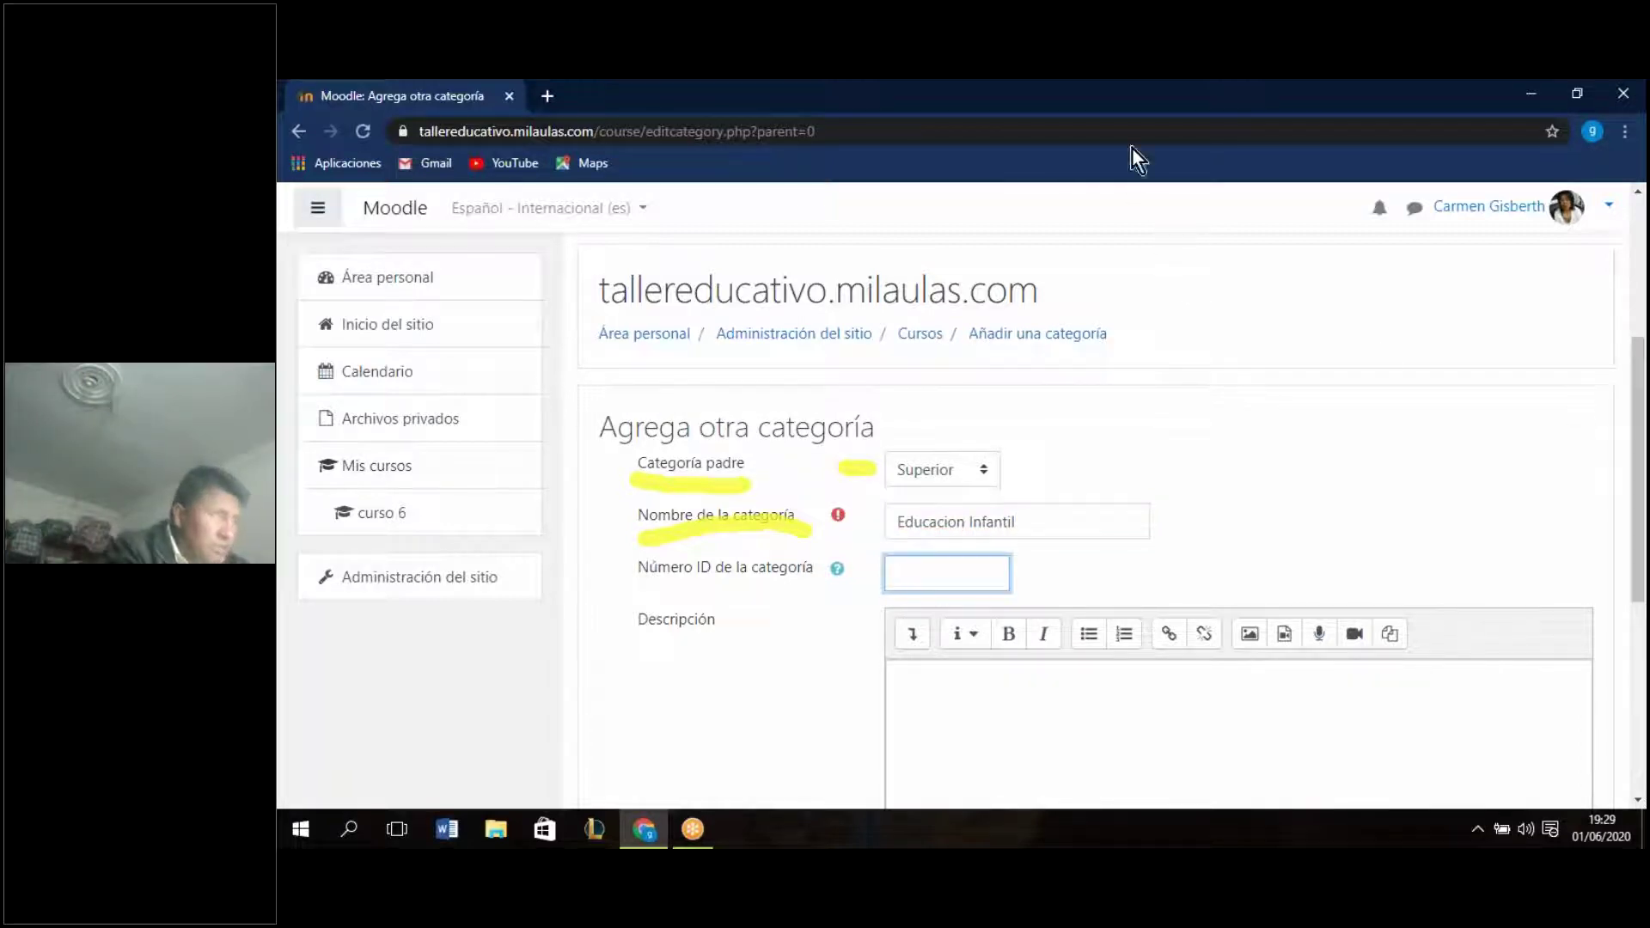
{"action": "key", "text": "Escape"}
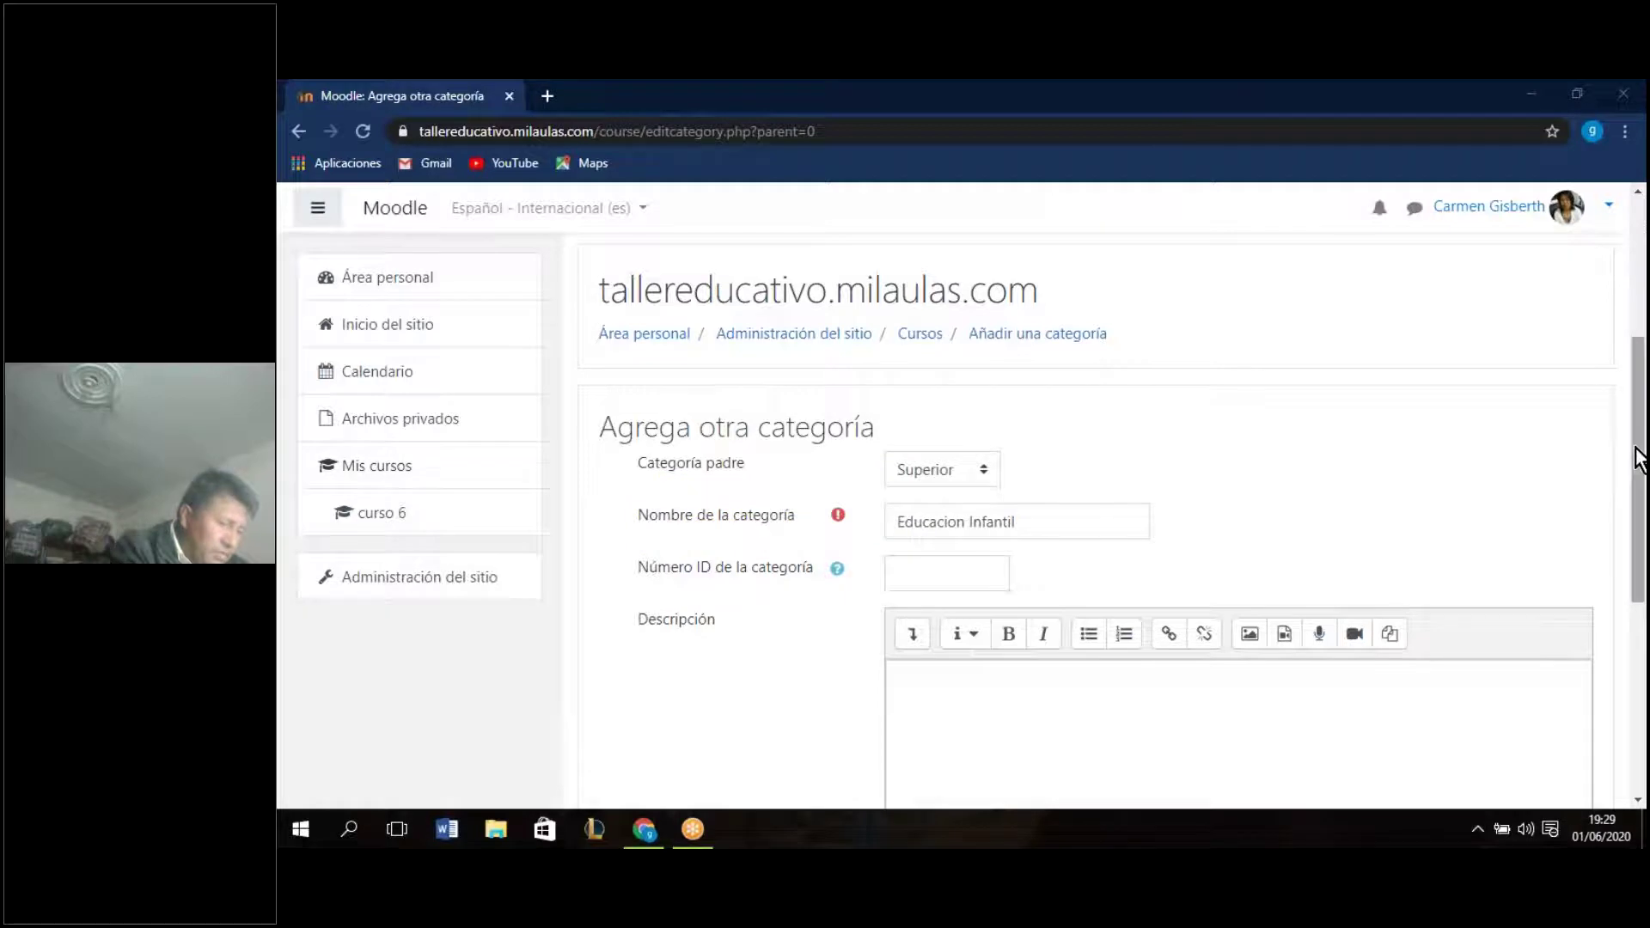
Save with Crear categoría, landing on the Gestión de cursos y categorías page
{"action": "left_click_drag", "start_coordinate": [1636, 452], "coordinate": [1642, 558]}
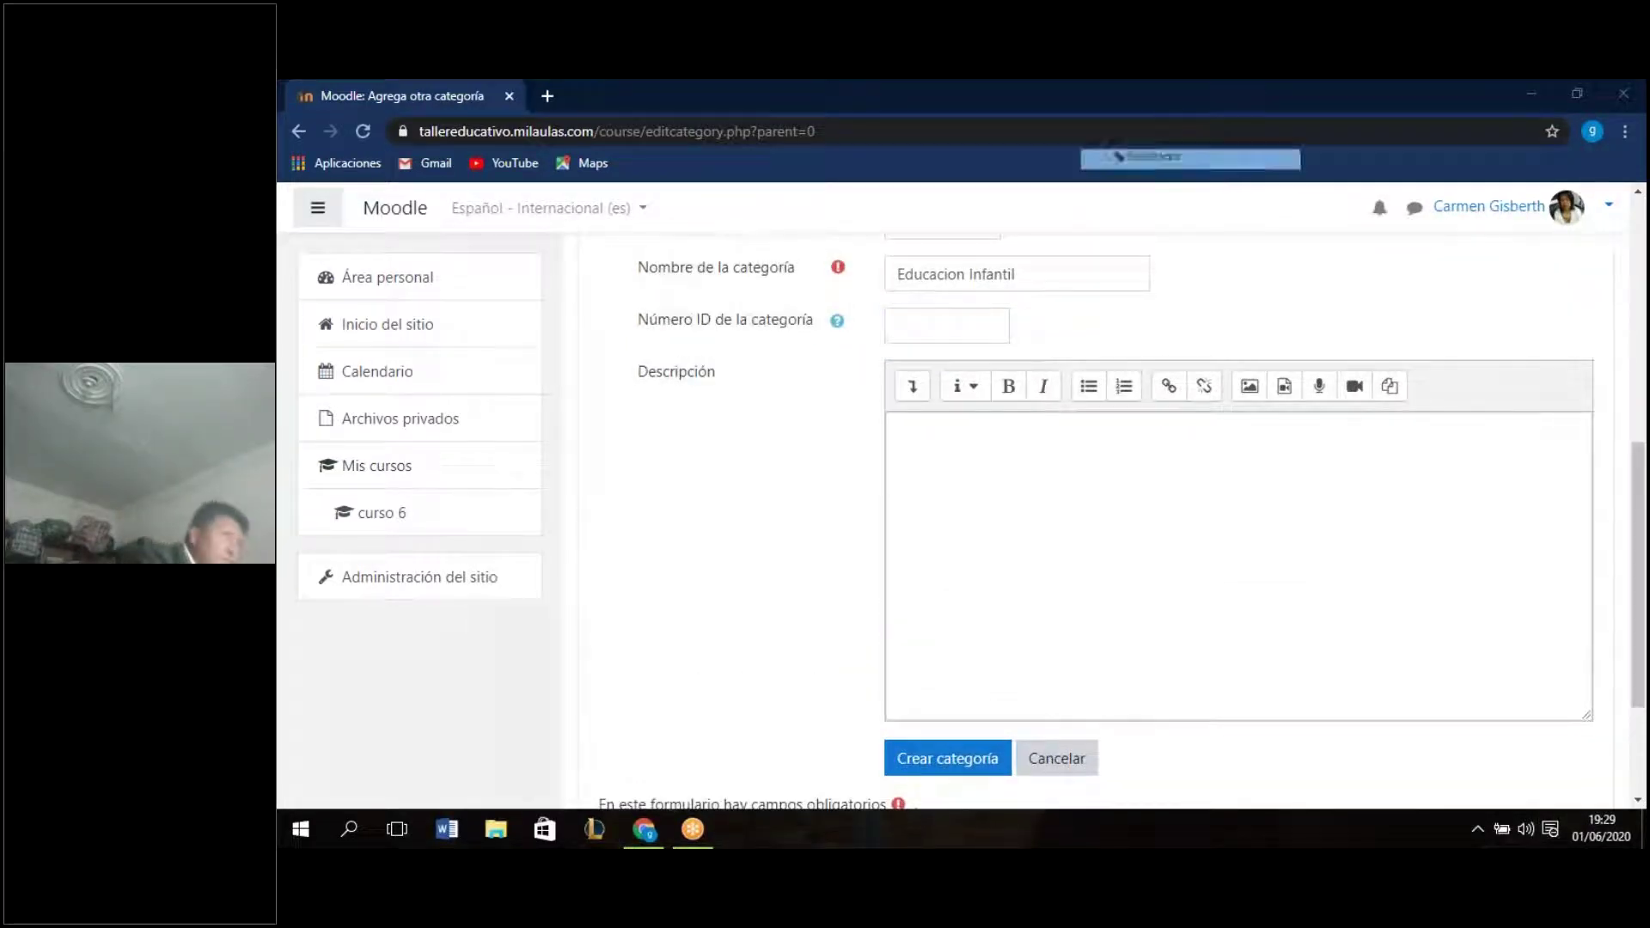
{"action": "left_click_drag", "start_coordinate": [916, 714], "coordinate": [1020, 728]}
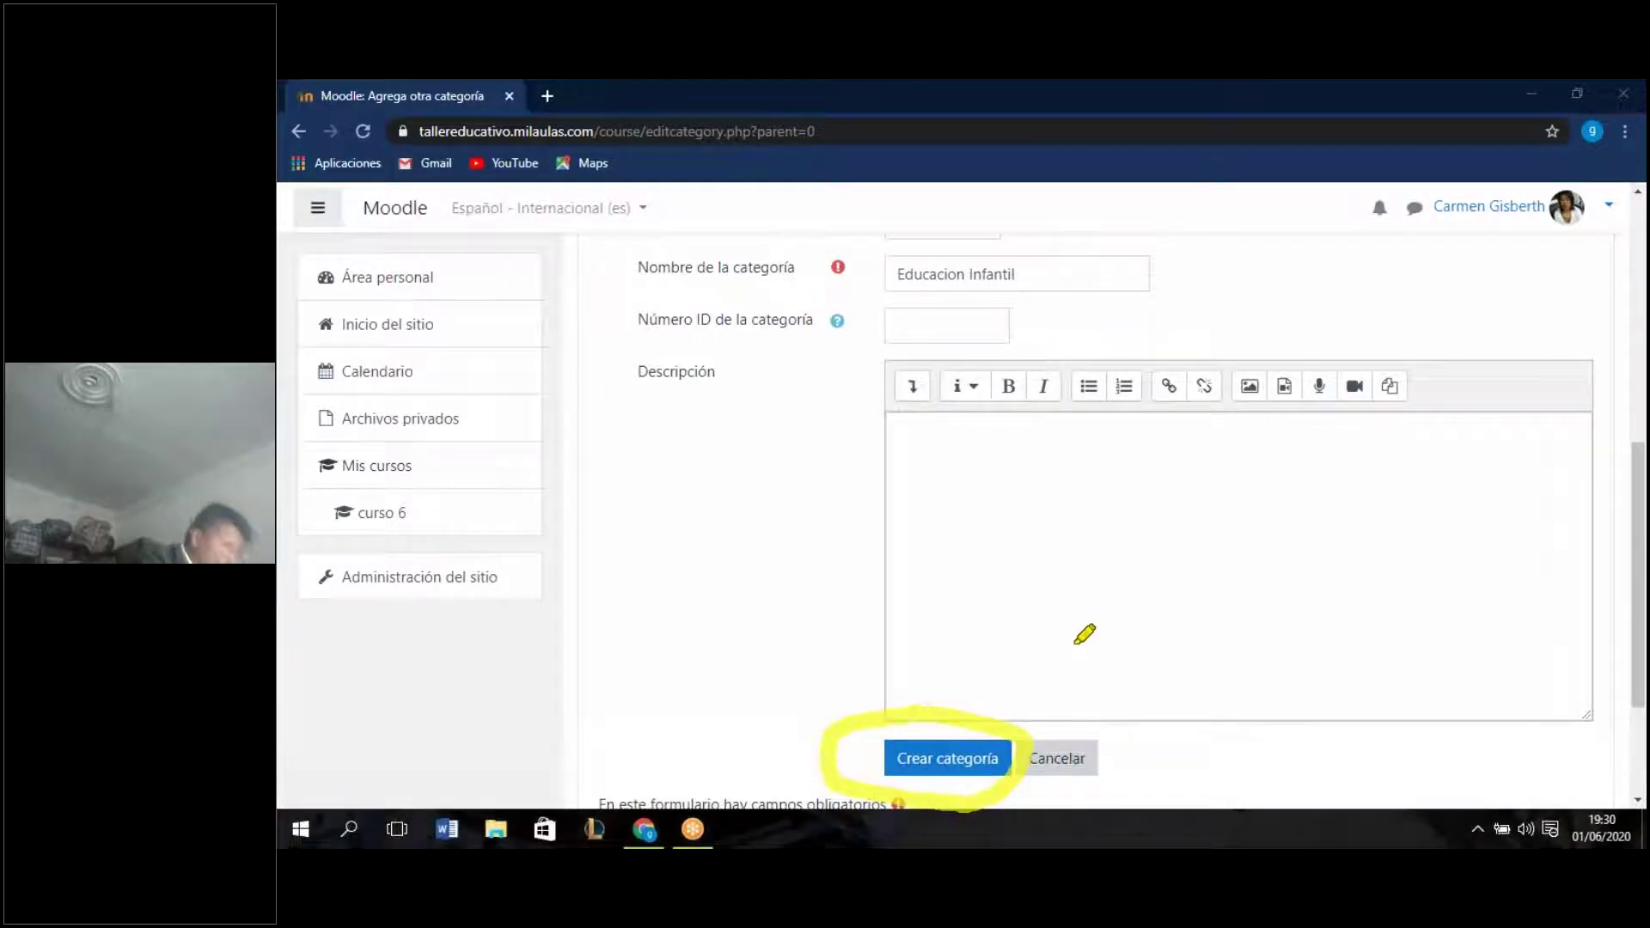
{"action": "left_click", "coordinate": [971, 759]}
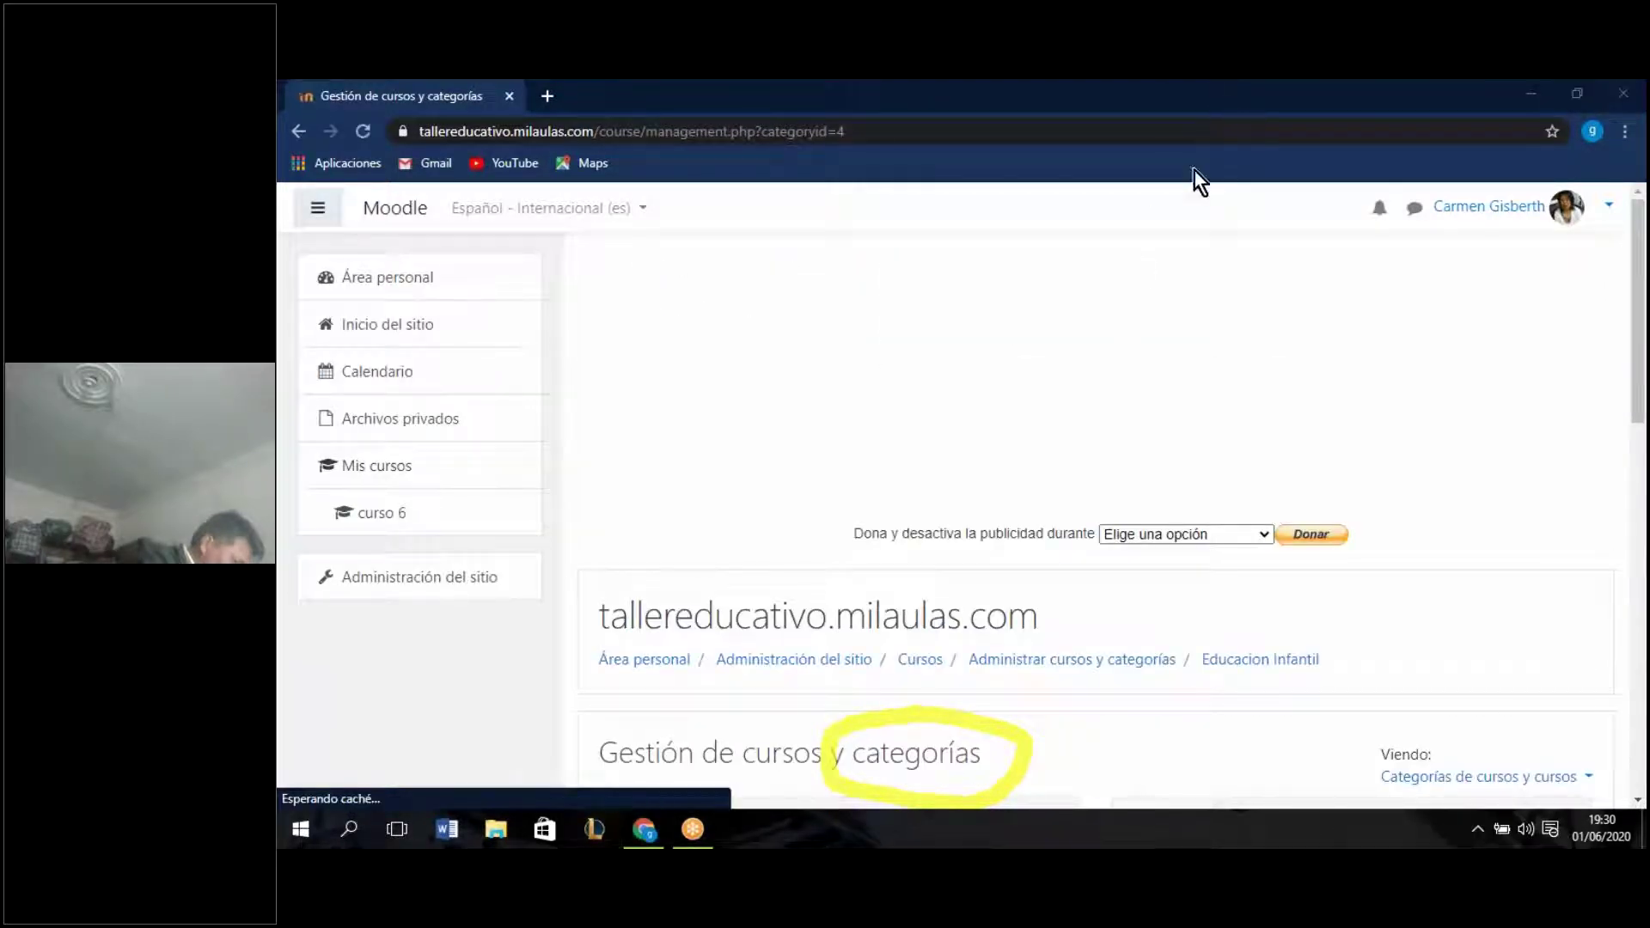
{"action": "left_click_drag", "start_coordinate": [1632, 325], "coordinate": [1553, 547]}
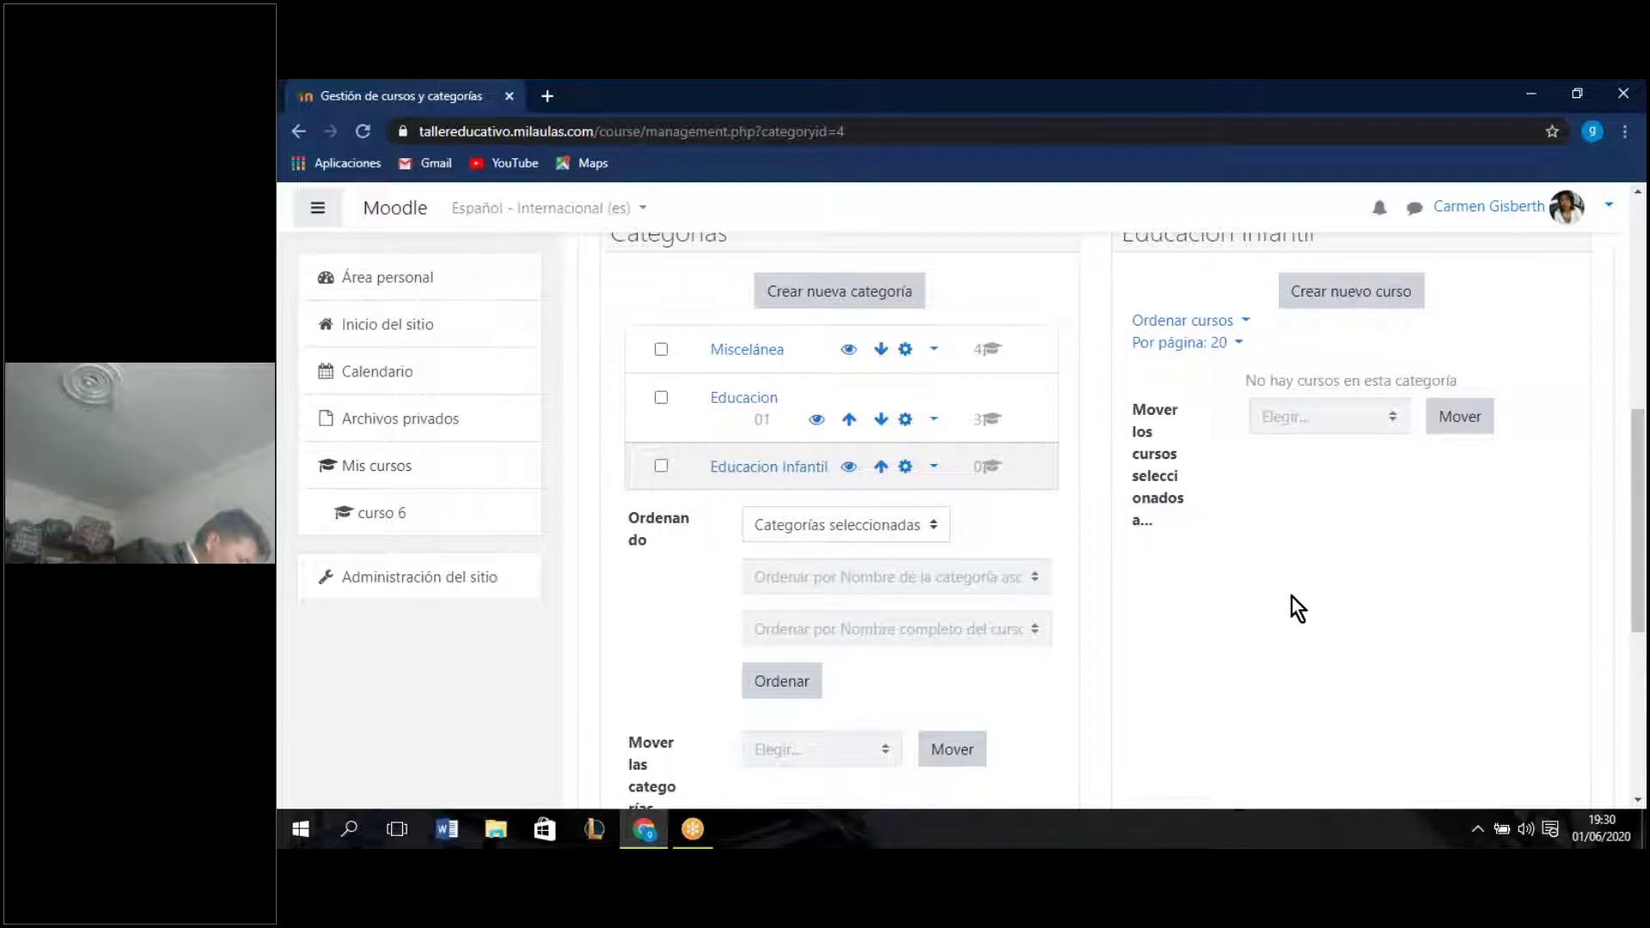
{"action": "scroll", "coordinate": [1291, 596], "scroll_direction": "up", "scroll_amount": 1}
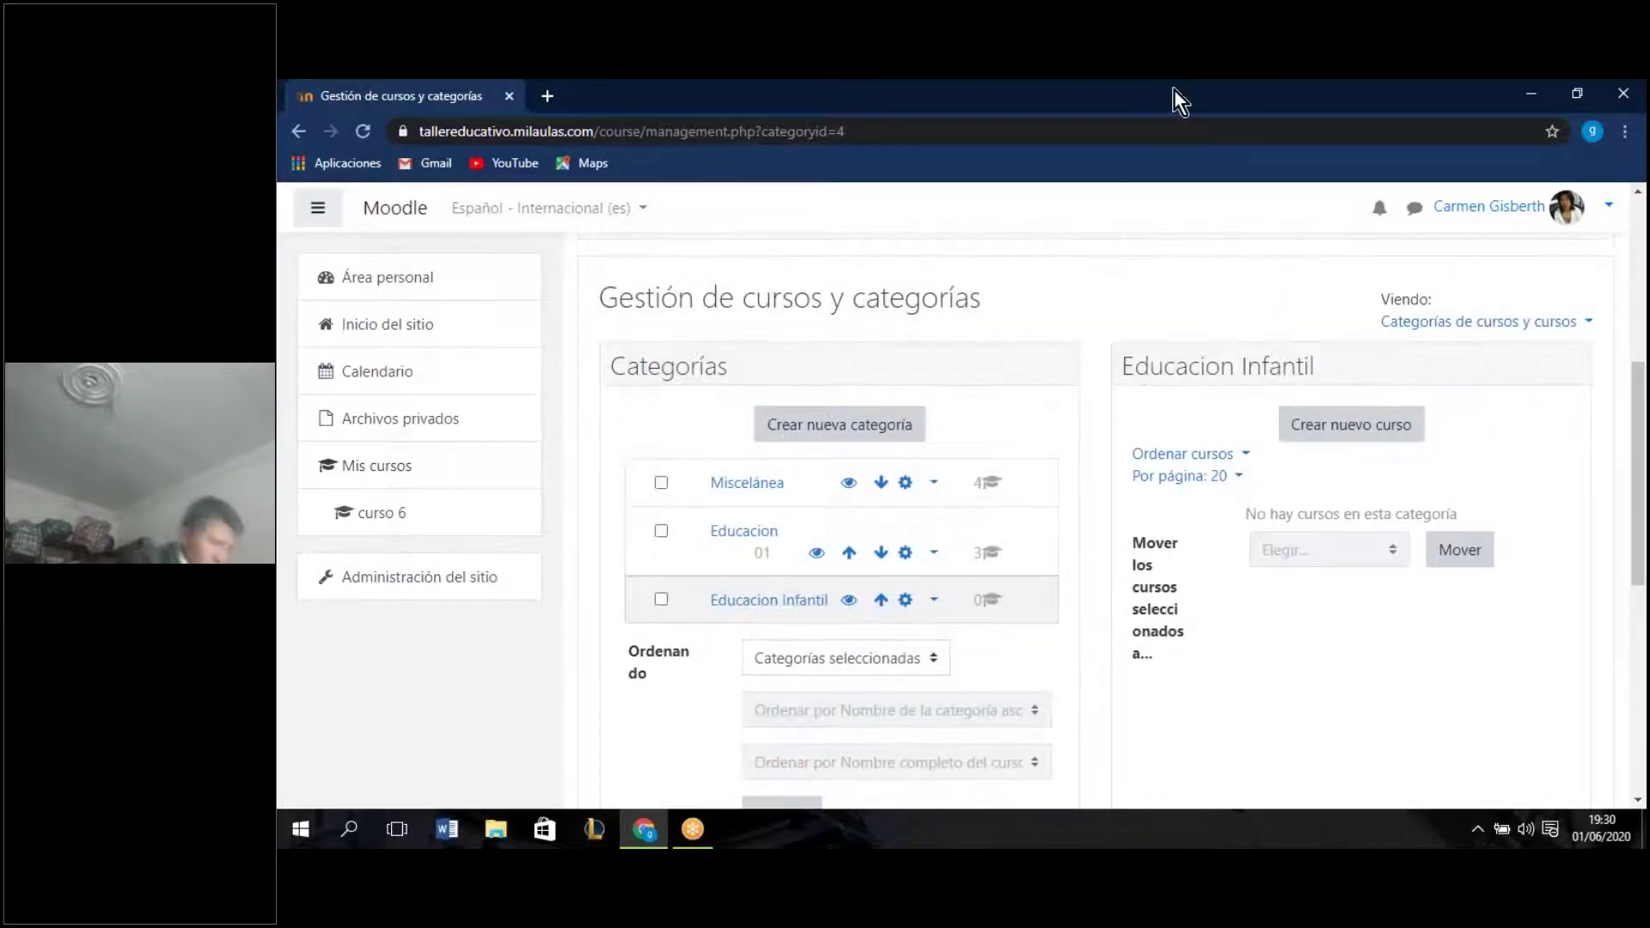
{"action": "mouse_move", "coordinate": [1111, 349]}
{"action": "left_mouse_down"}
{"action": "mouse_move", "coordinate": [1336, 335]}
{"action": "mouse_move", "coordinate": [1349, 369]}
{"action": "mouse_move", "coordinate": [1199, 403]}
{"action": "mouse_move", "coordinate": [1111, 377]}
{"action": "mouse_move", "coordinate": [1103, 341]}
{"action": "left_mouse_up"}
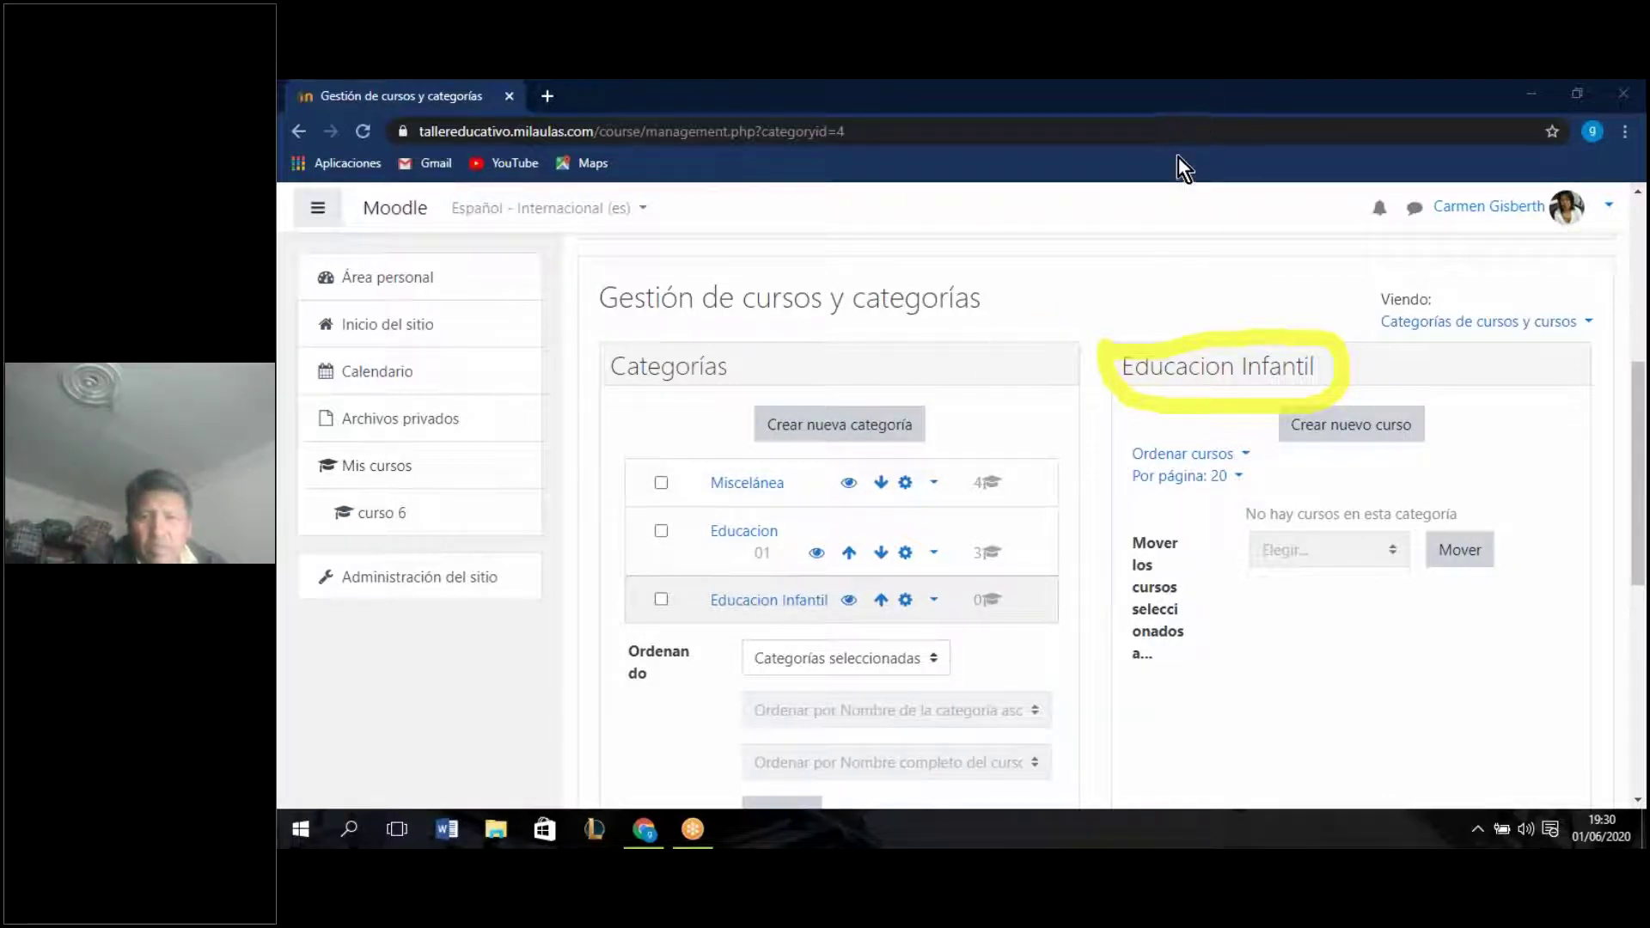
{"action": "left_click_drag", "start_coordinate": [713, 496], "coordinate": [784, 502]}
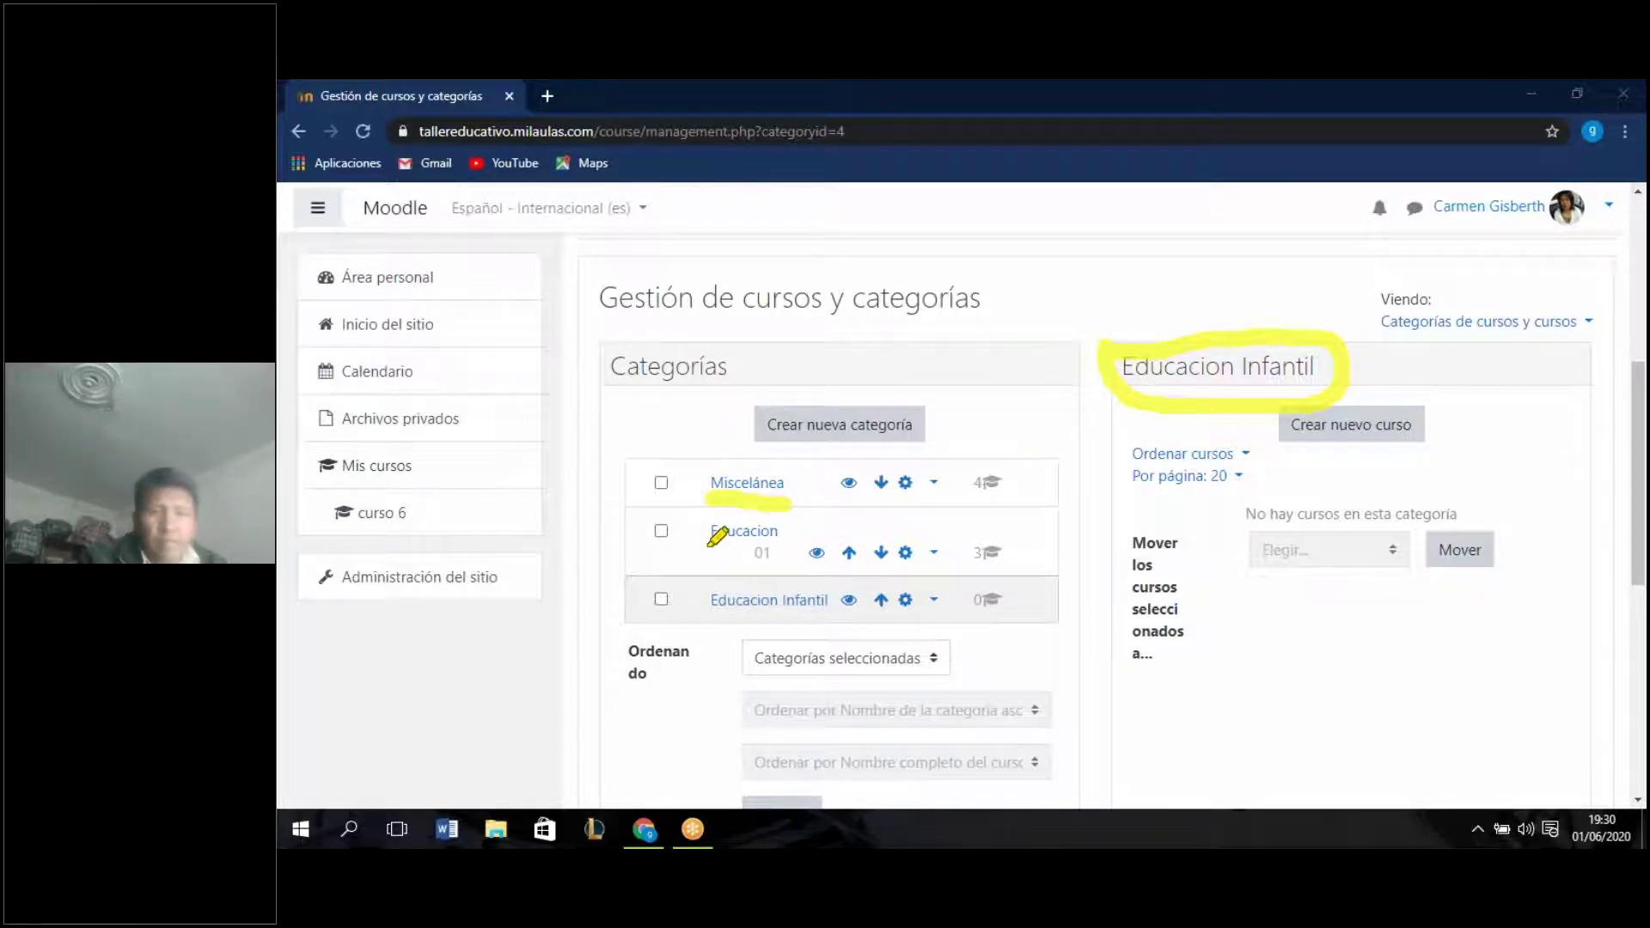
{"action": "left_click_drag", "start_coordinate": [712, 546], "coordinate": [767, 549]}
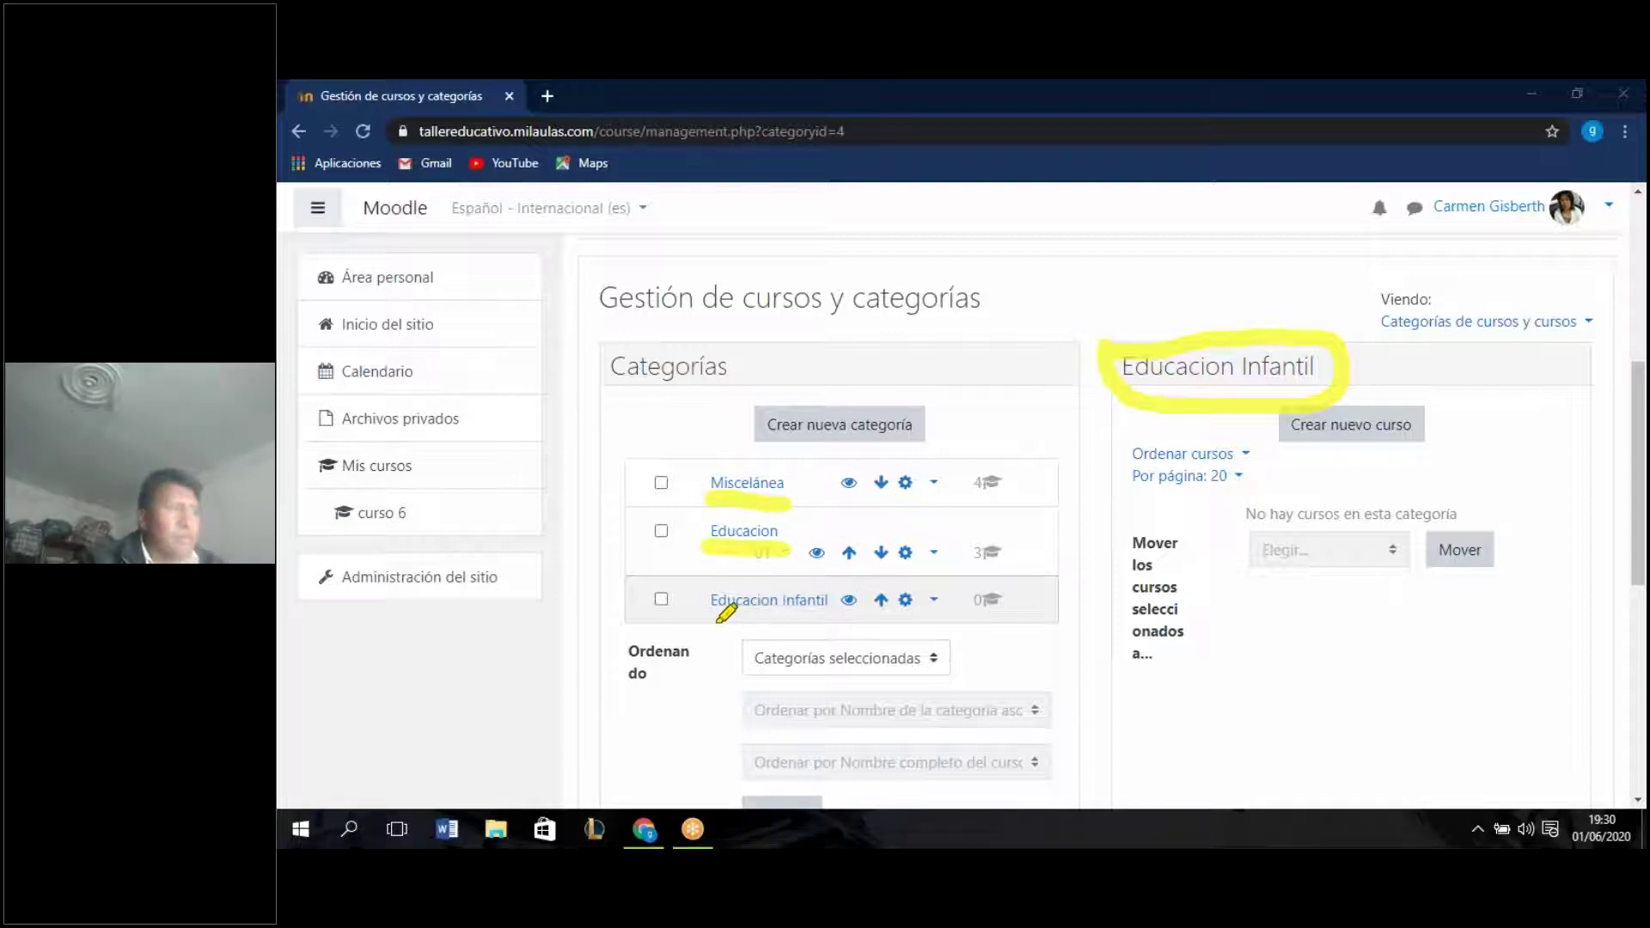
{"action": "left_click_drag", "start_coordinate": [713, 622], "coordinate": [835, 625]}
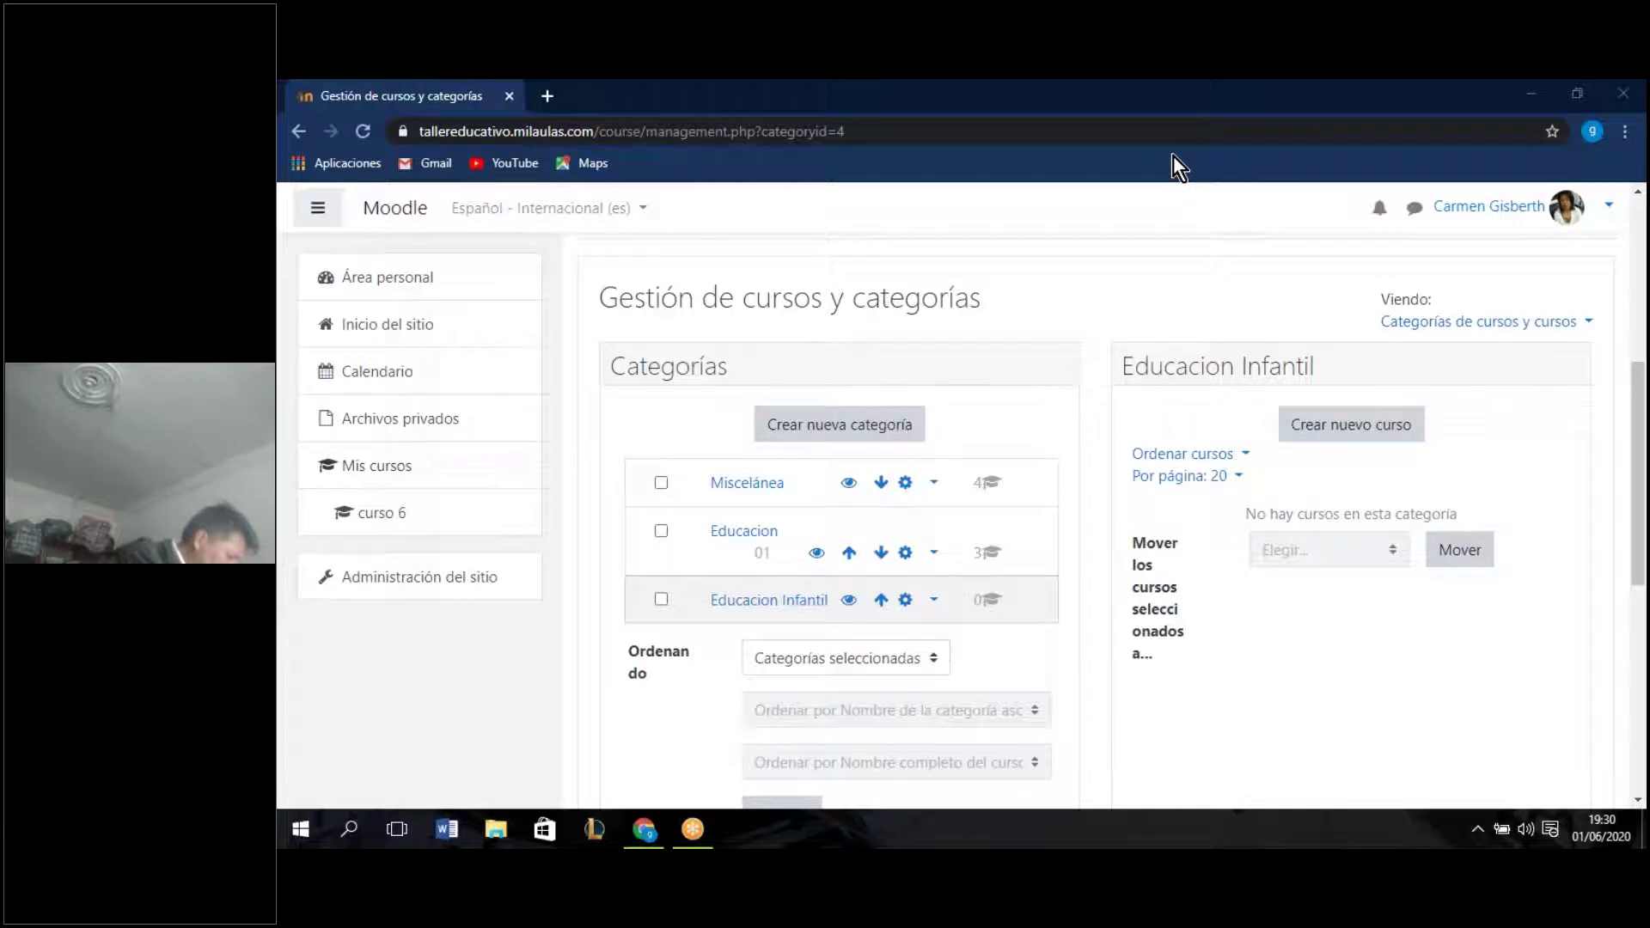
{"action": "left_click_drag", "start_coordinate": [700, 548], "coordinate": [784, 548]}
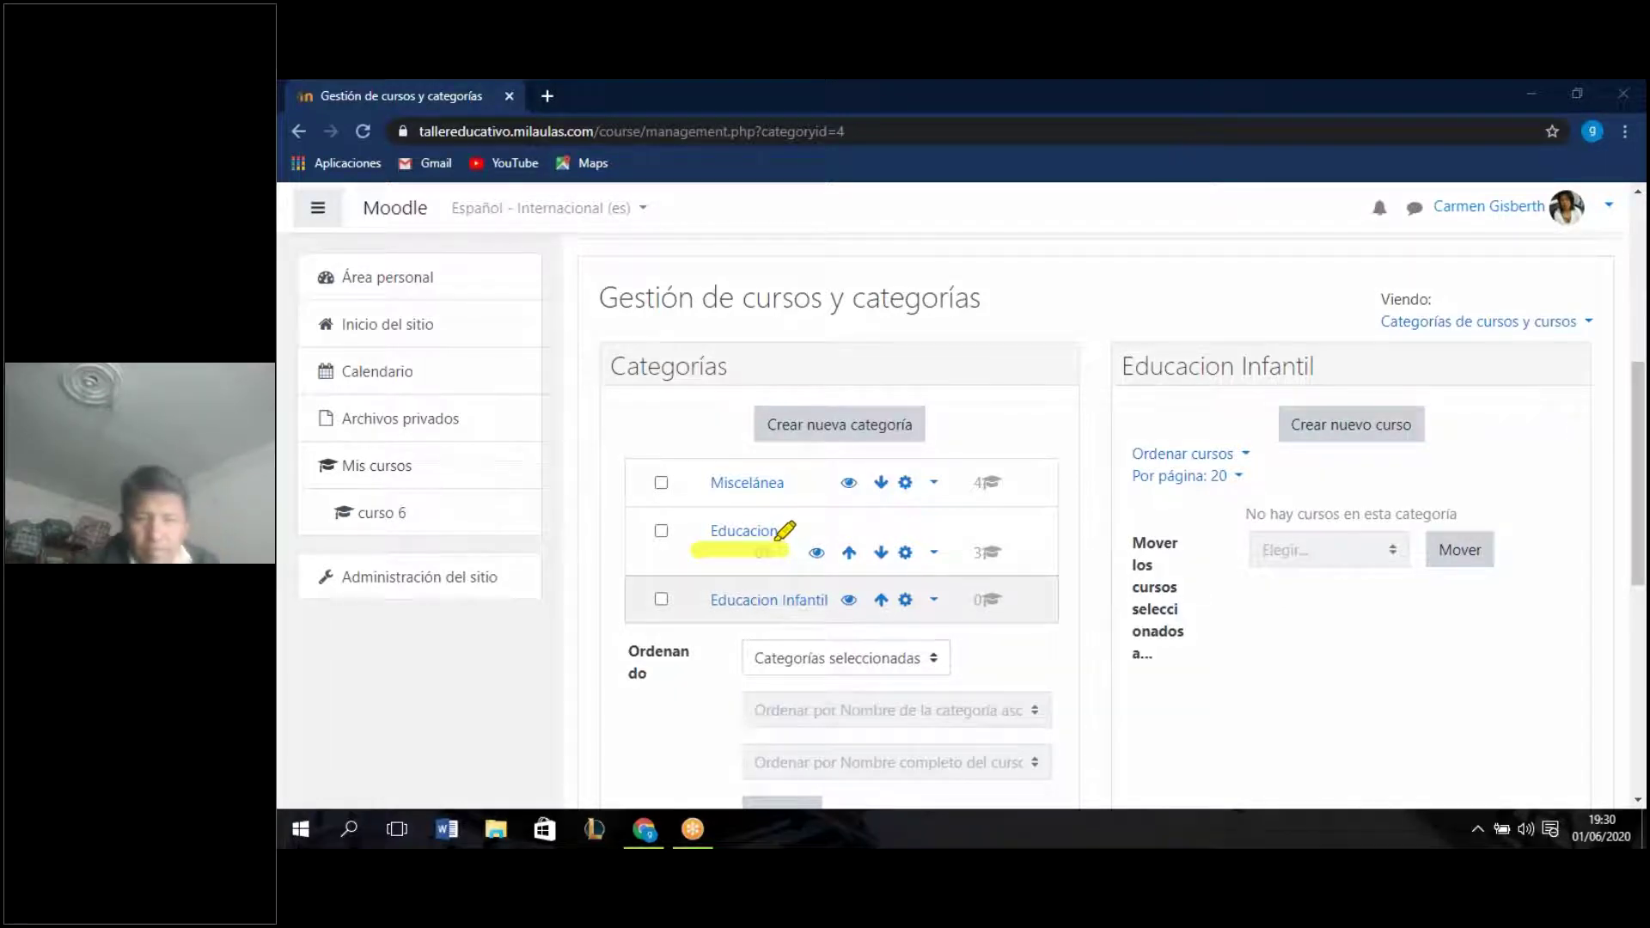
Open the Educacion category and review its courses: Curso de Hugo, Curso de Nelson, Curso de Froilan
{"action": "left_click", "coordinate": [744, 534]}
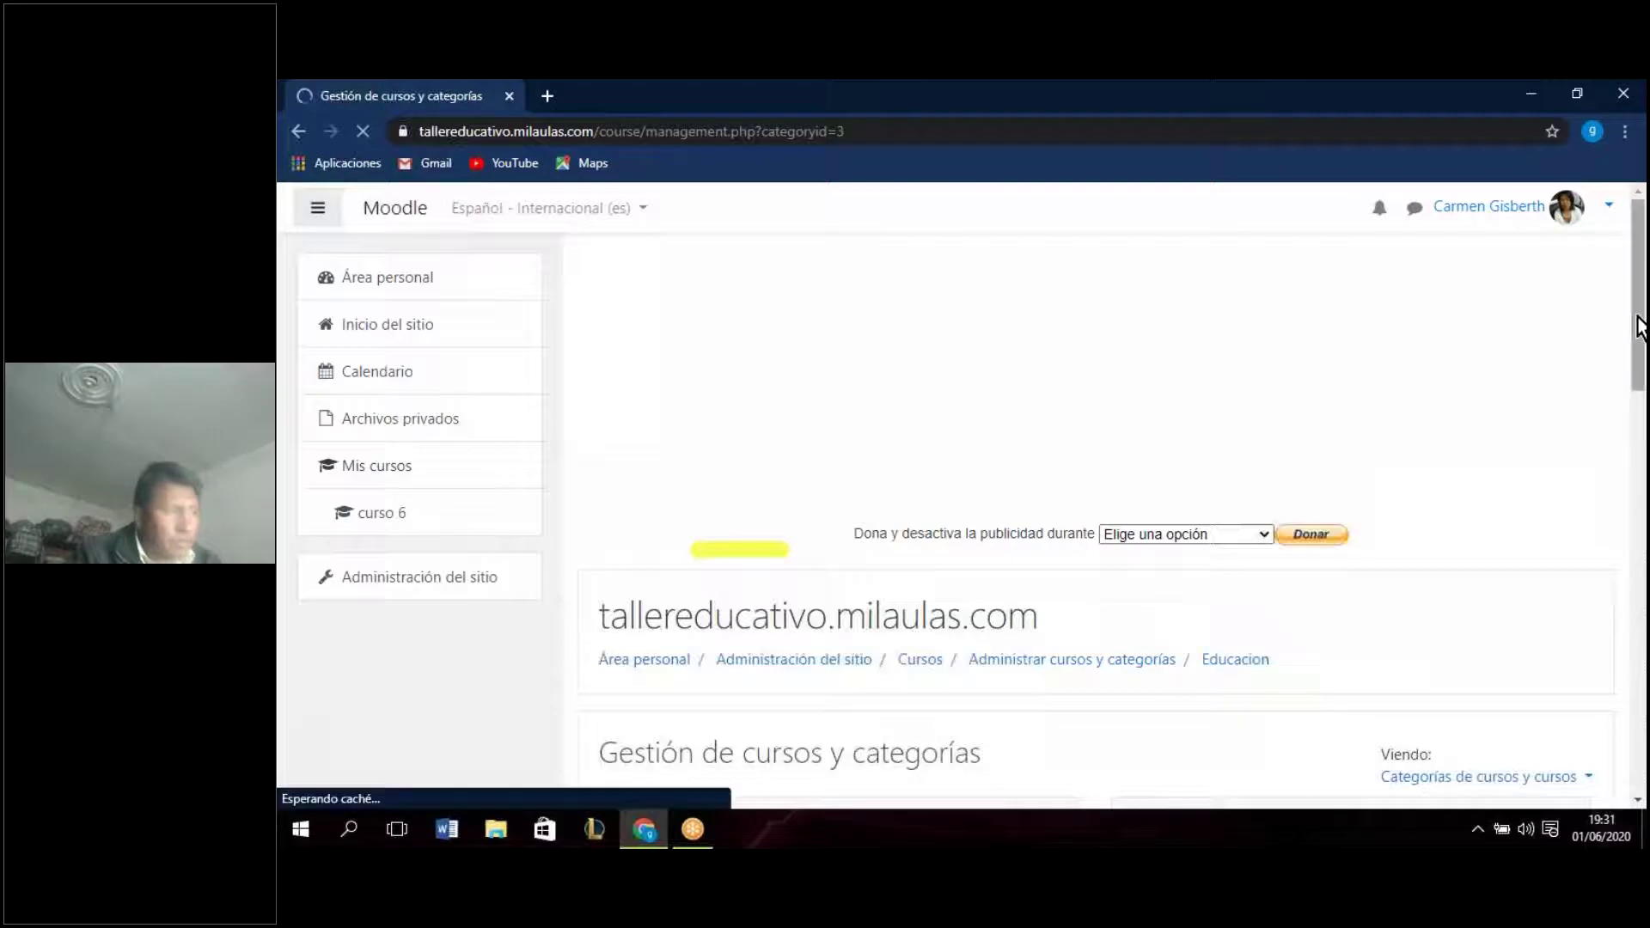
{"action": "scroll", "coordinate": [1639, 421], "scroll_direction": "down", "scroll_amount": 6}
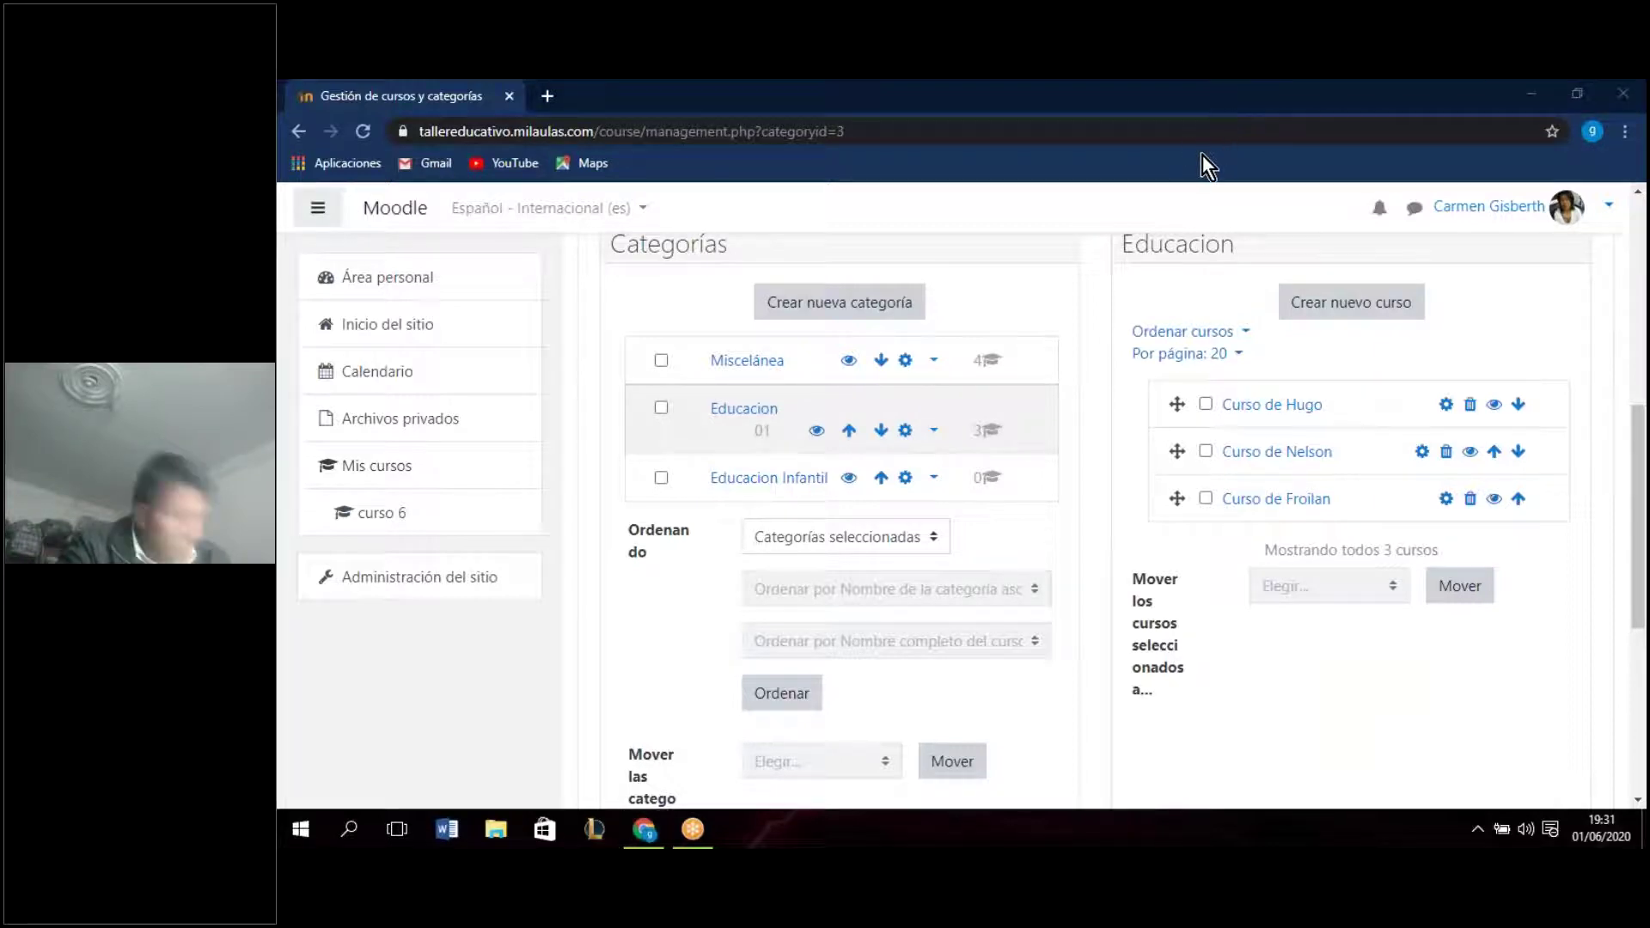
{"action": "left_click_drag", "start_coordinate": [706, 434], "coordinate": [781, 435]}
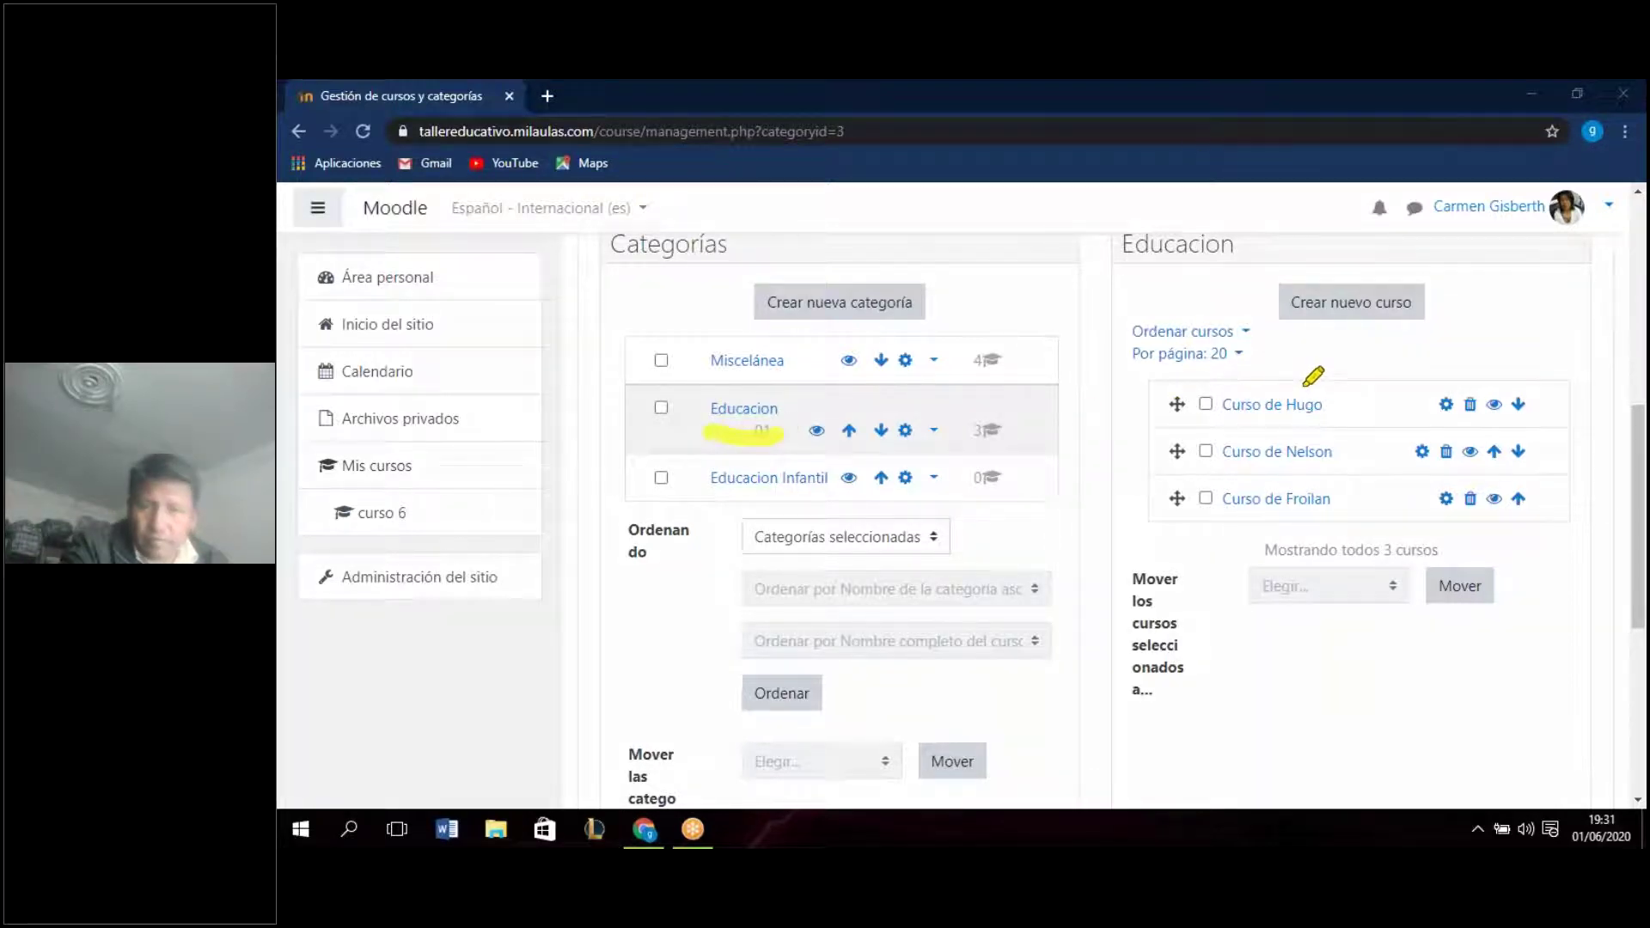
{"action": "mouse_move", "coordinate": [1211, 375]}
{"action": "left_mouse_down"}
{"action": "mouse_move", "coordinate": [1127, 402]}
{"action": "mouse_move", "coordinate": [1121, 520]}
{"action": "mouse_move", "coordinate": [1170, 526]}
{"action": "left_mouse_up"}
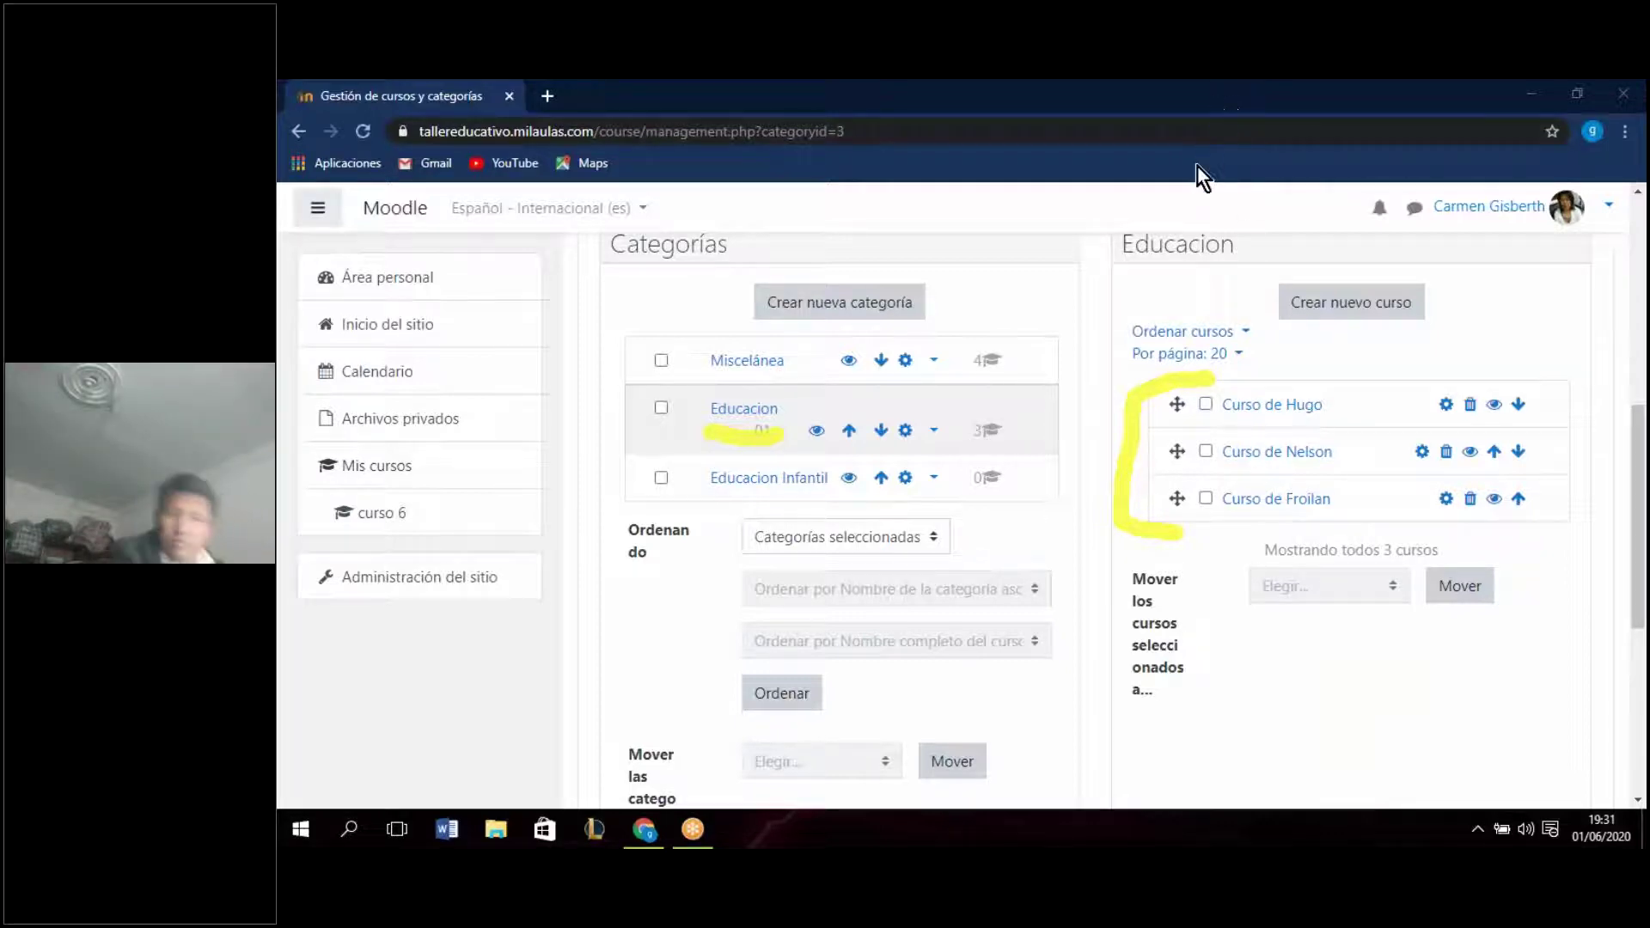
{"action": "key", "text": "Escape"}
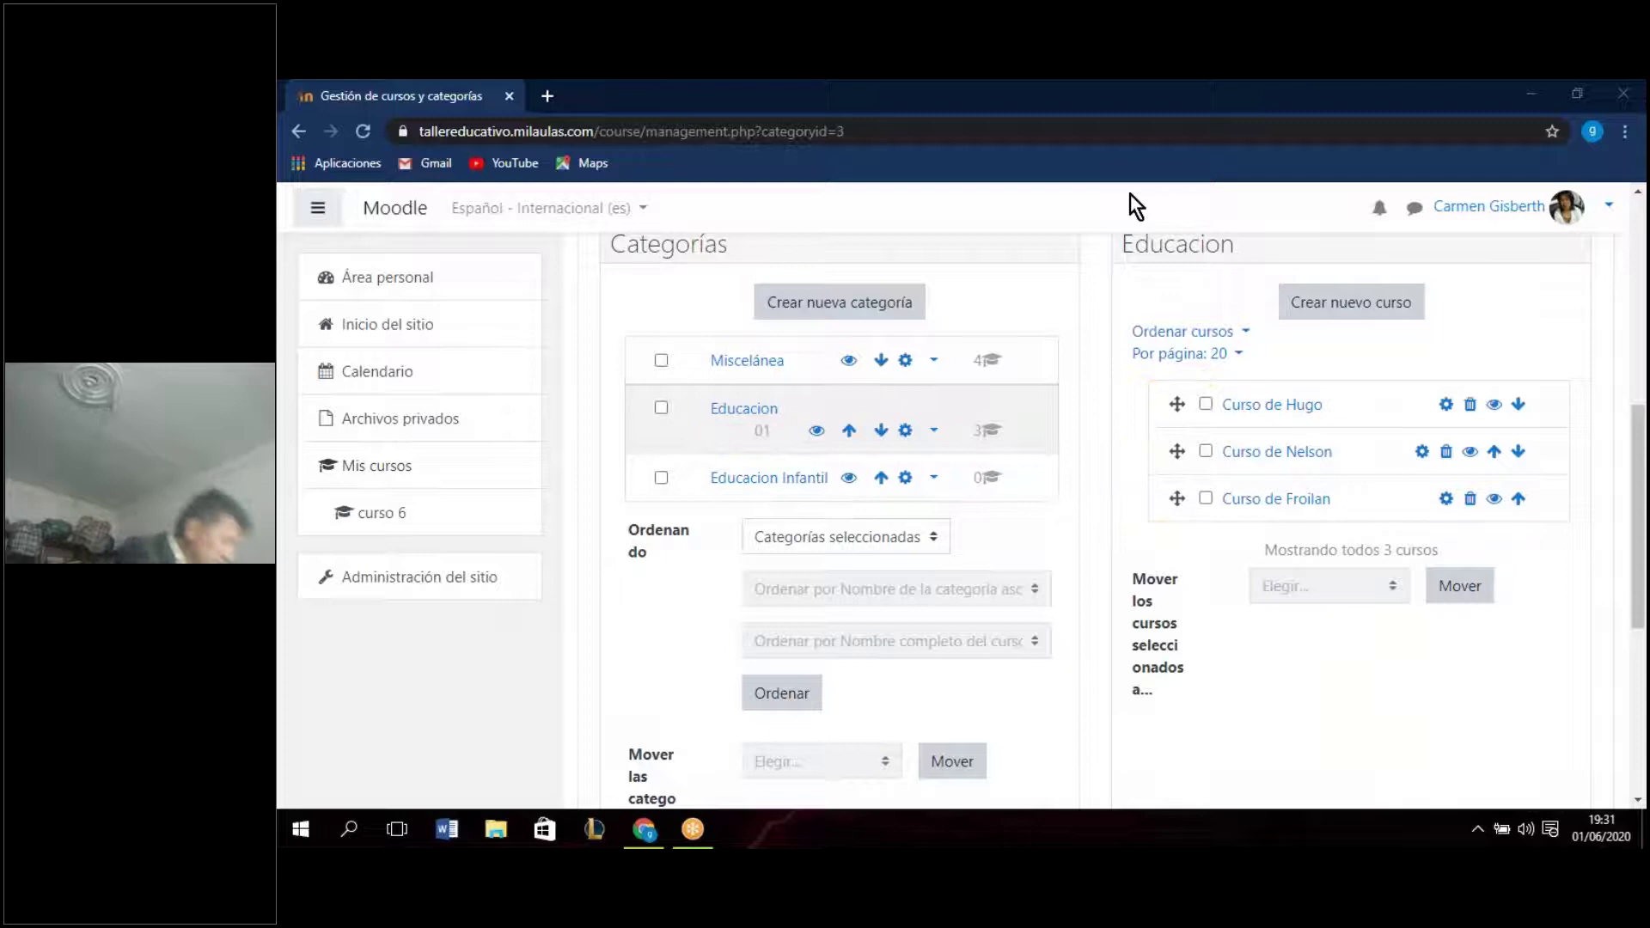
{"action": "left_click_drag", "start_coordinate": [707, 501], "coordinate": [821, 499]}
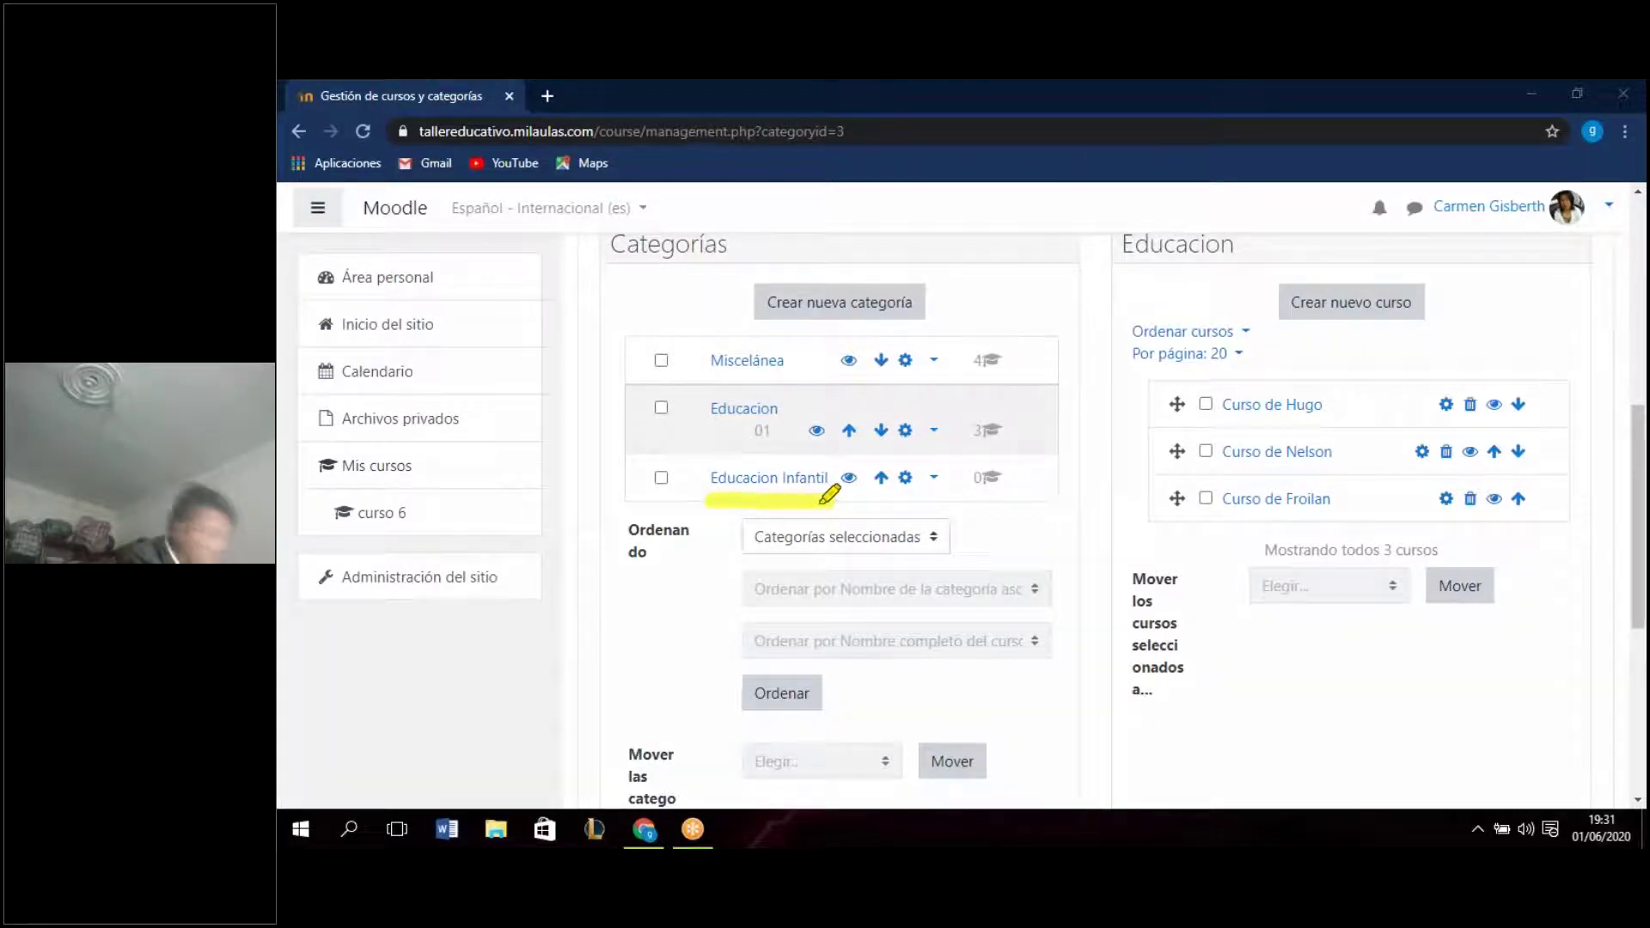
Switch to the still-empty Educacion Infantil category and scroll to its panels
{"action": "left_click", "coordinate": [757, 481]}
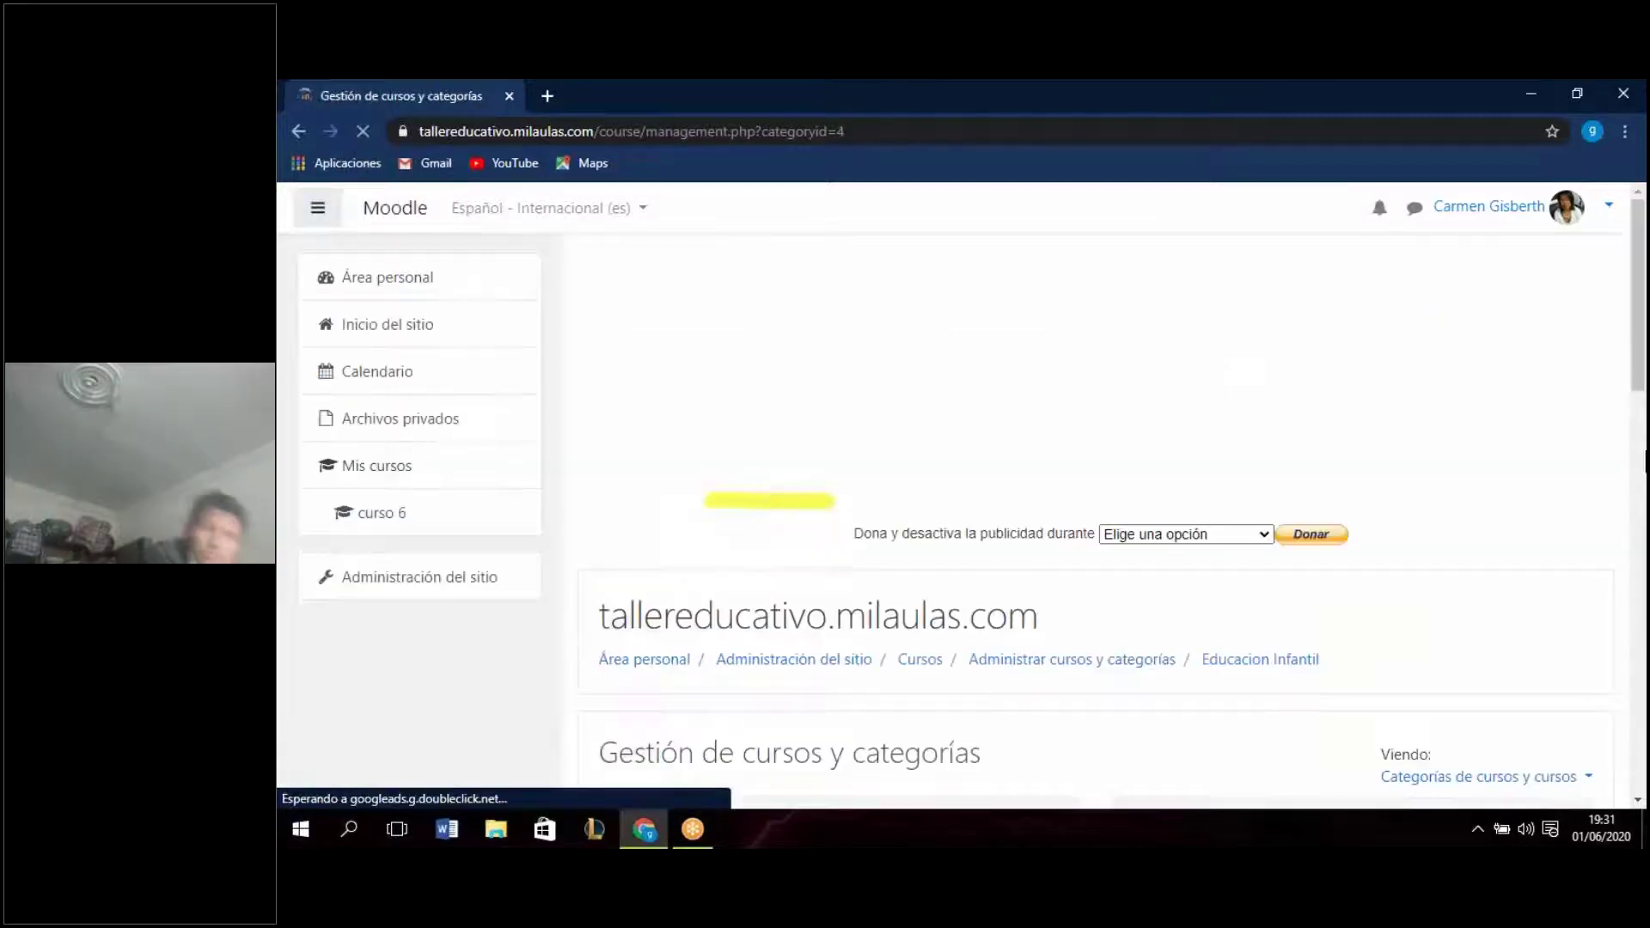
{"action": "left_click_drag", "start_coordinate": [1641, 348], "coordinate": [1631, 542]}
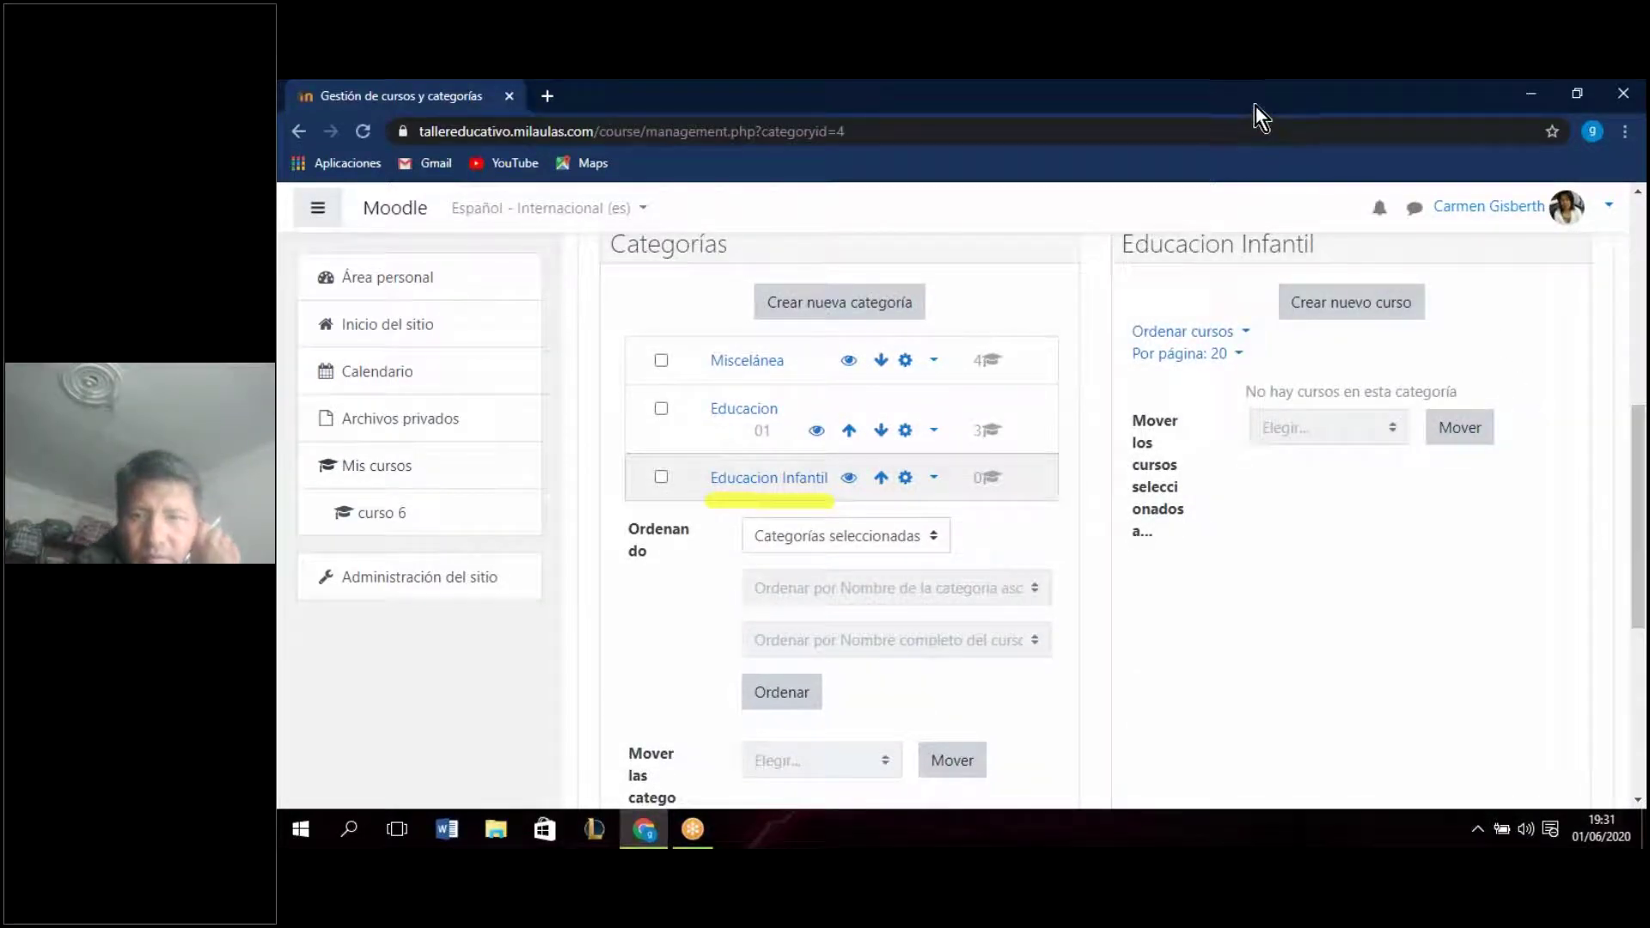
{"action": "mouse_move", "coordinate": [1319, 264]}
{"action": "left_mouse_down"}
{"action": "mouse_move", "coordinate": [1267, 276]}
{"action": "mouse_move", "coordinate": [1363, 344]}
{"action": "mouse_move", "coordinate": [1465, 308]}
{"action": "mouse_move", "coordinate": [1299, 264]}
{"action": "left_mouse_up"}
{"action": "mouse_move", "coordinate": [1119, 263]}
{"action": "left_mouse_down"}
{"action": "mouse_move", "coordinate": [1277, 267]}
{"action": "mouse_move", "coordinate": [1349, 235]}
{"action": "left_mouse_up"}
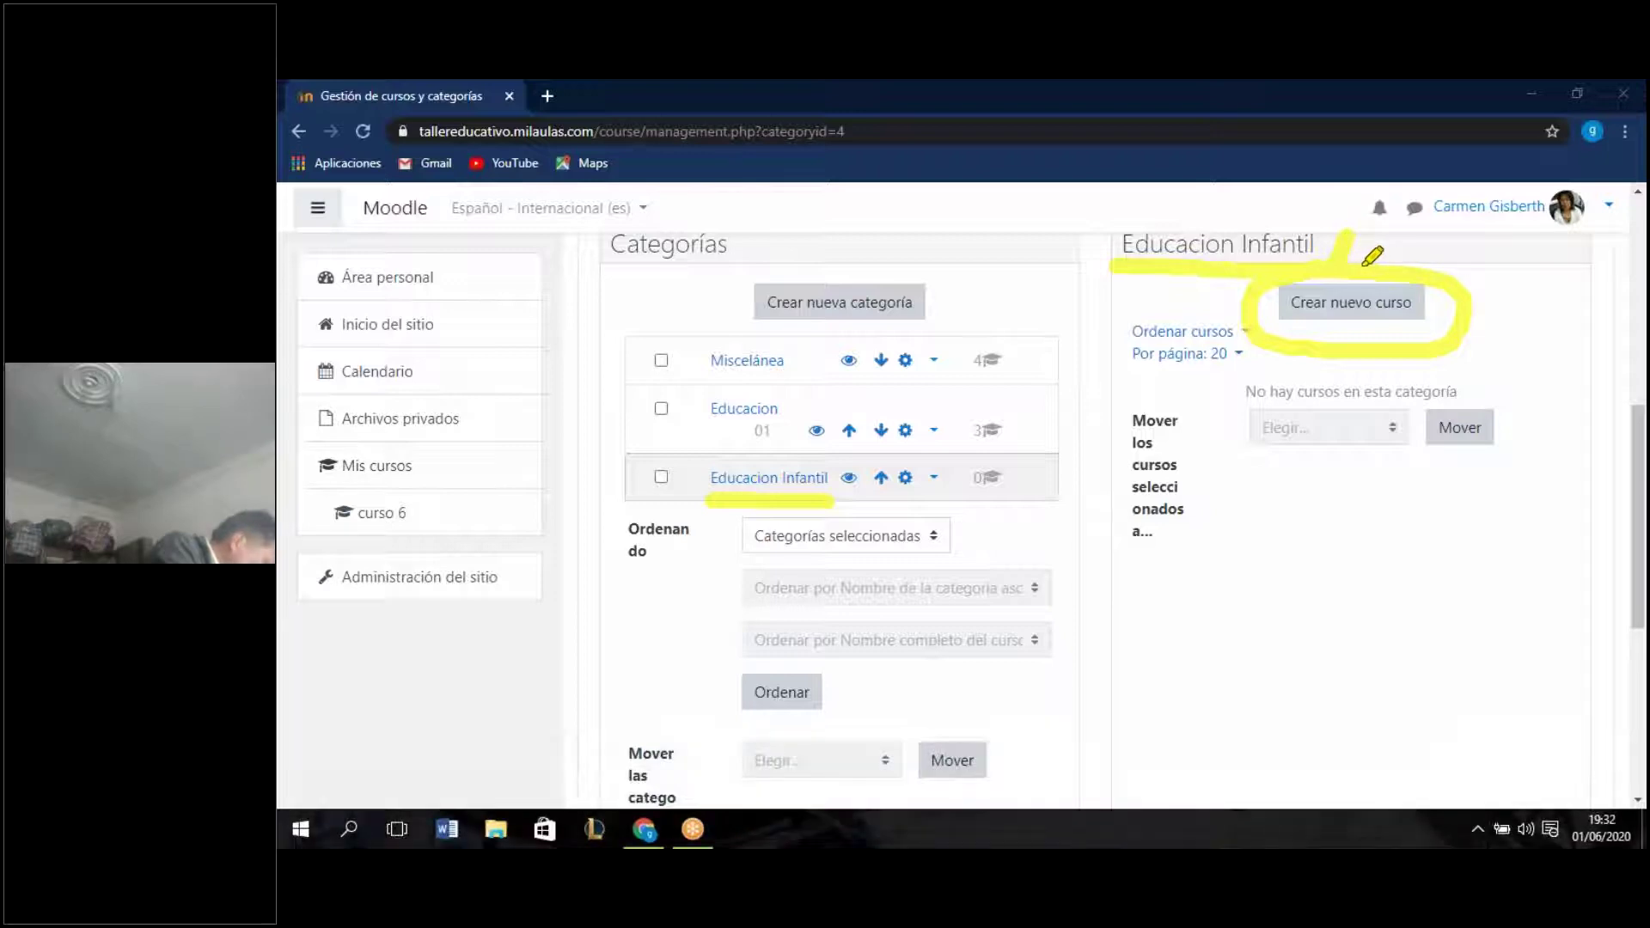
Begin a new course in Educacion Infantil and focus the empty Nombre completo del curso field
{"action": "left_click", "coordinate": [1348, 311]}
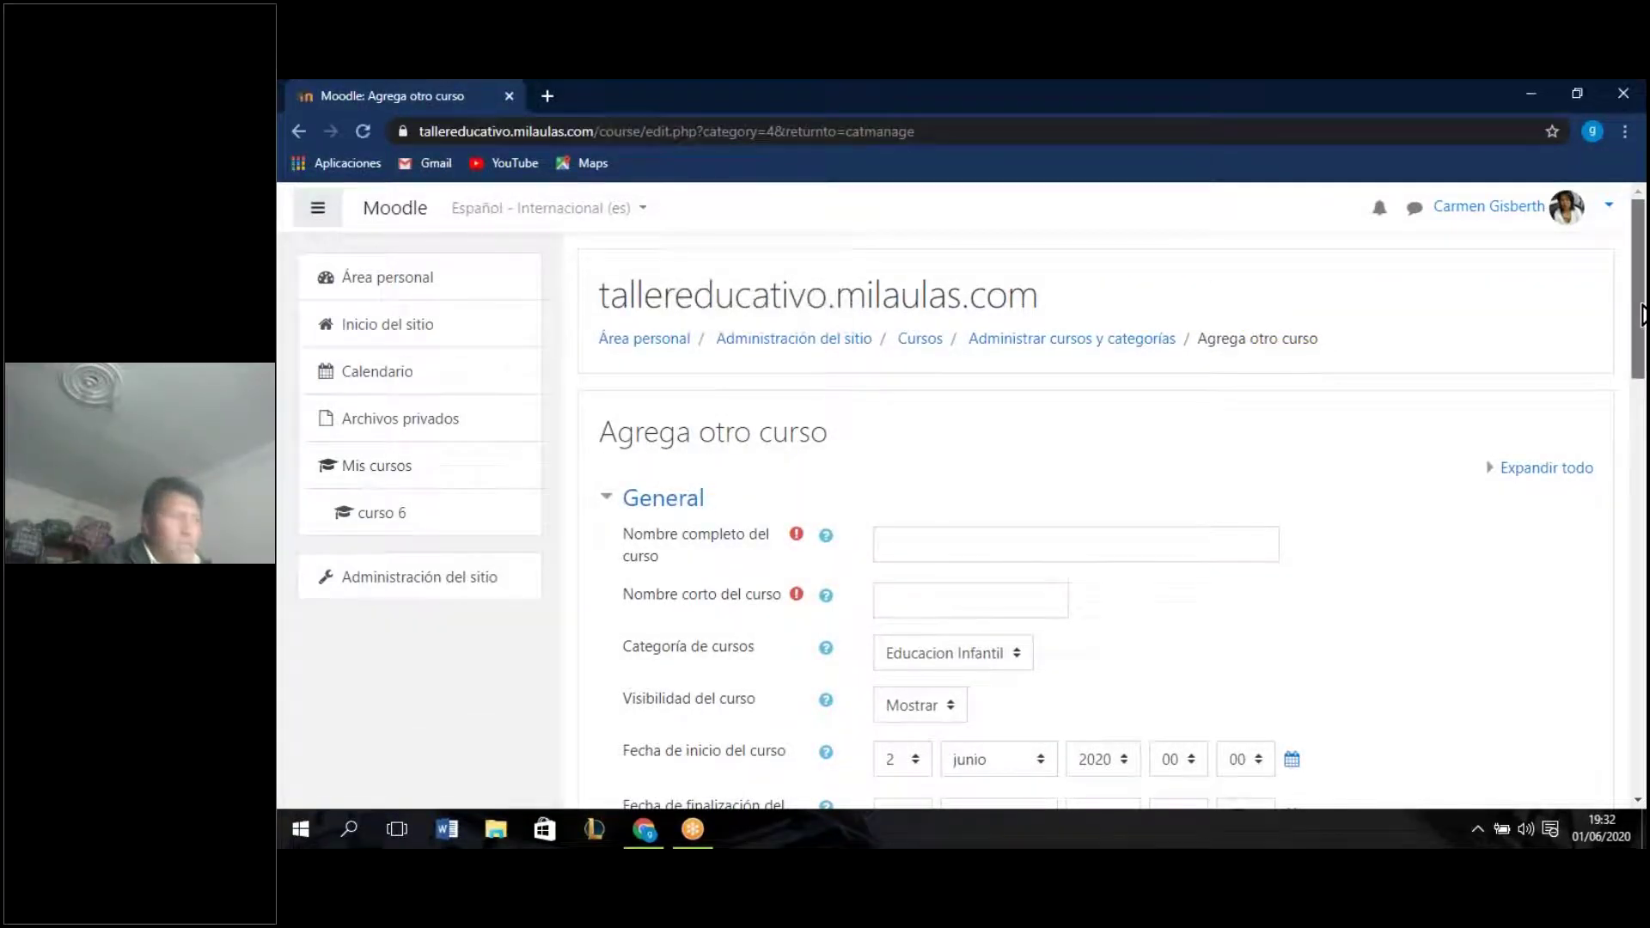
{"action": "left_click_drag", "start_coordinate": [1641, 316], "coordinate": [1641, 361]}
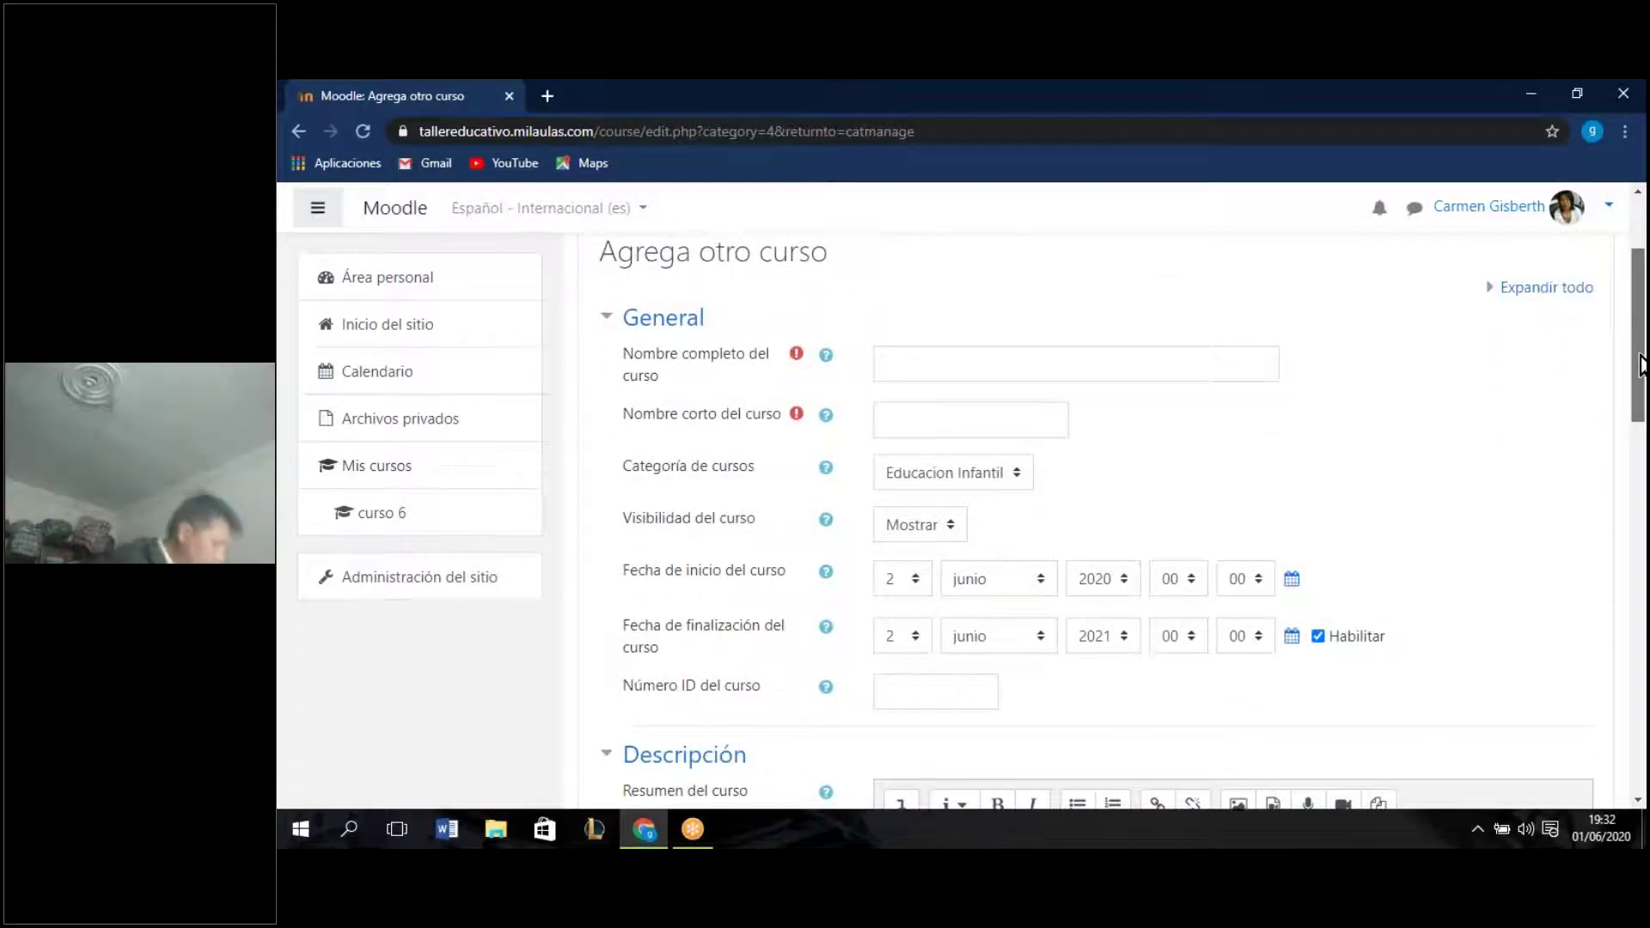
{"action": "left_click_drag", "start_coordinate": [1641, 365], "coordinate": [1641, 339]}
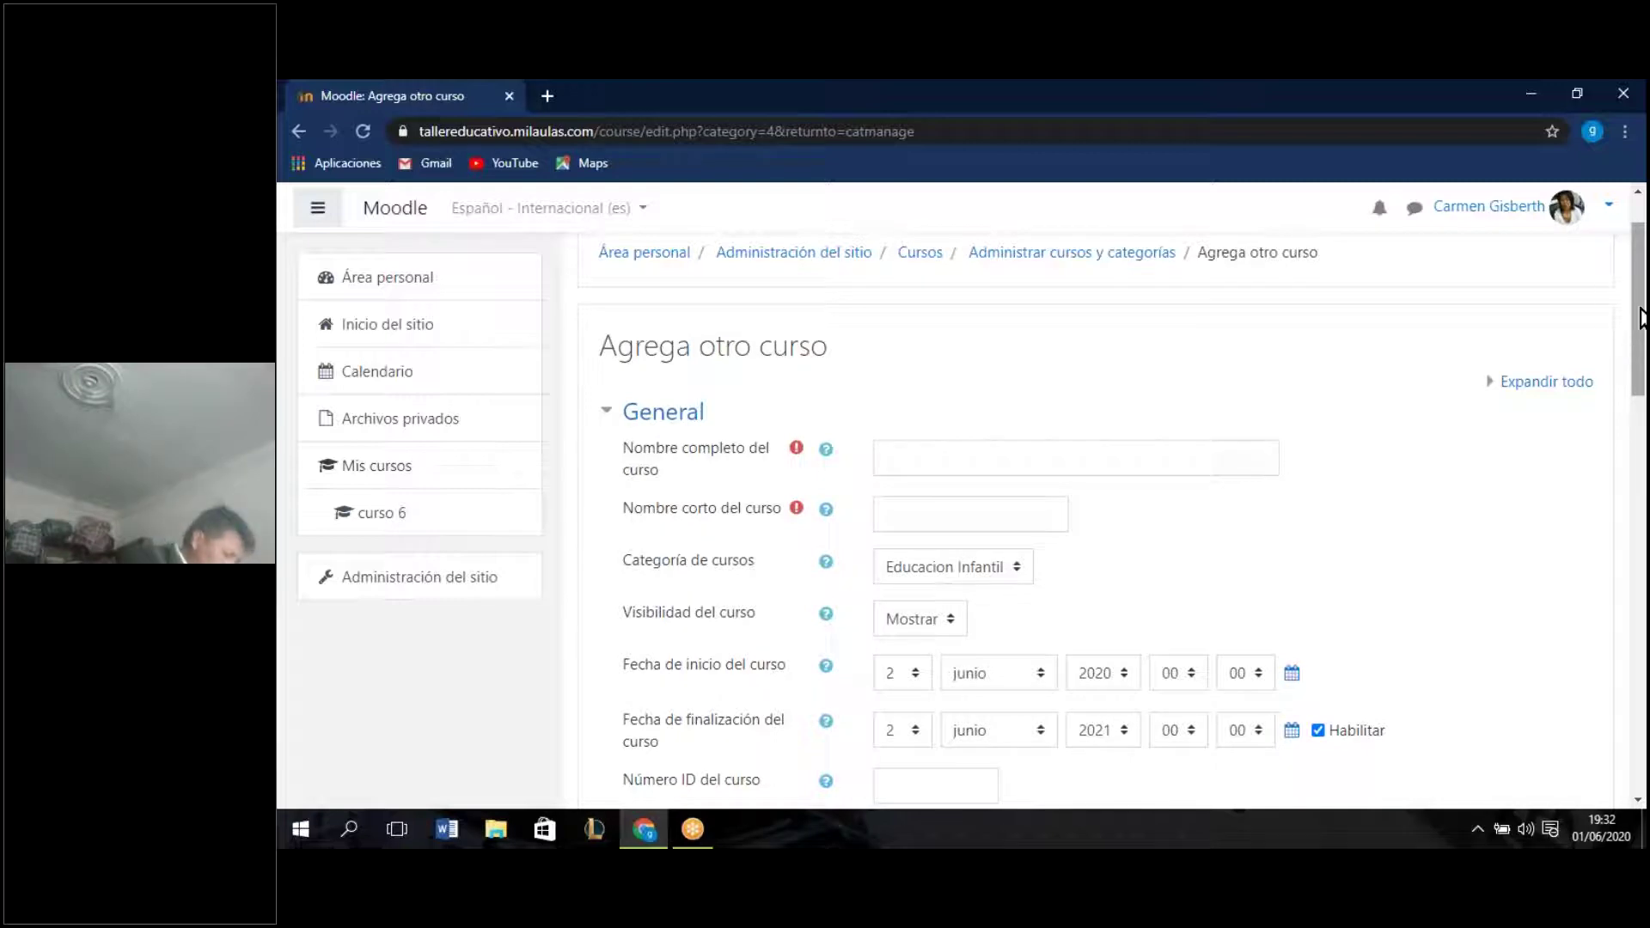
{"action": "mouse_move", "coordinate": [1641, 318]}
{"action": "left_mouse_down"}
{"action": "mouse_move", "coordinate": [1641, 350]}
{"action": "mouse_move", "coordinate": [1639, 313]}
{"action": "left_mouse_up"}
{"action": "left_click", "coordinate": [950, 471]}
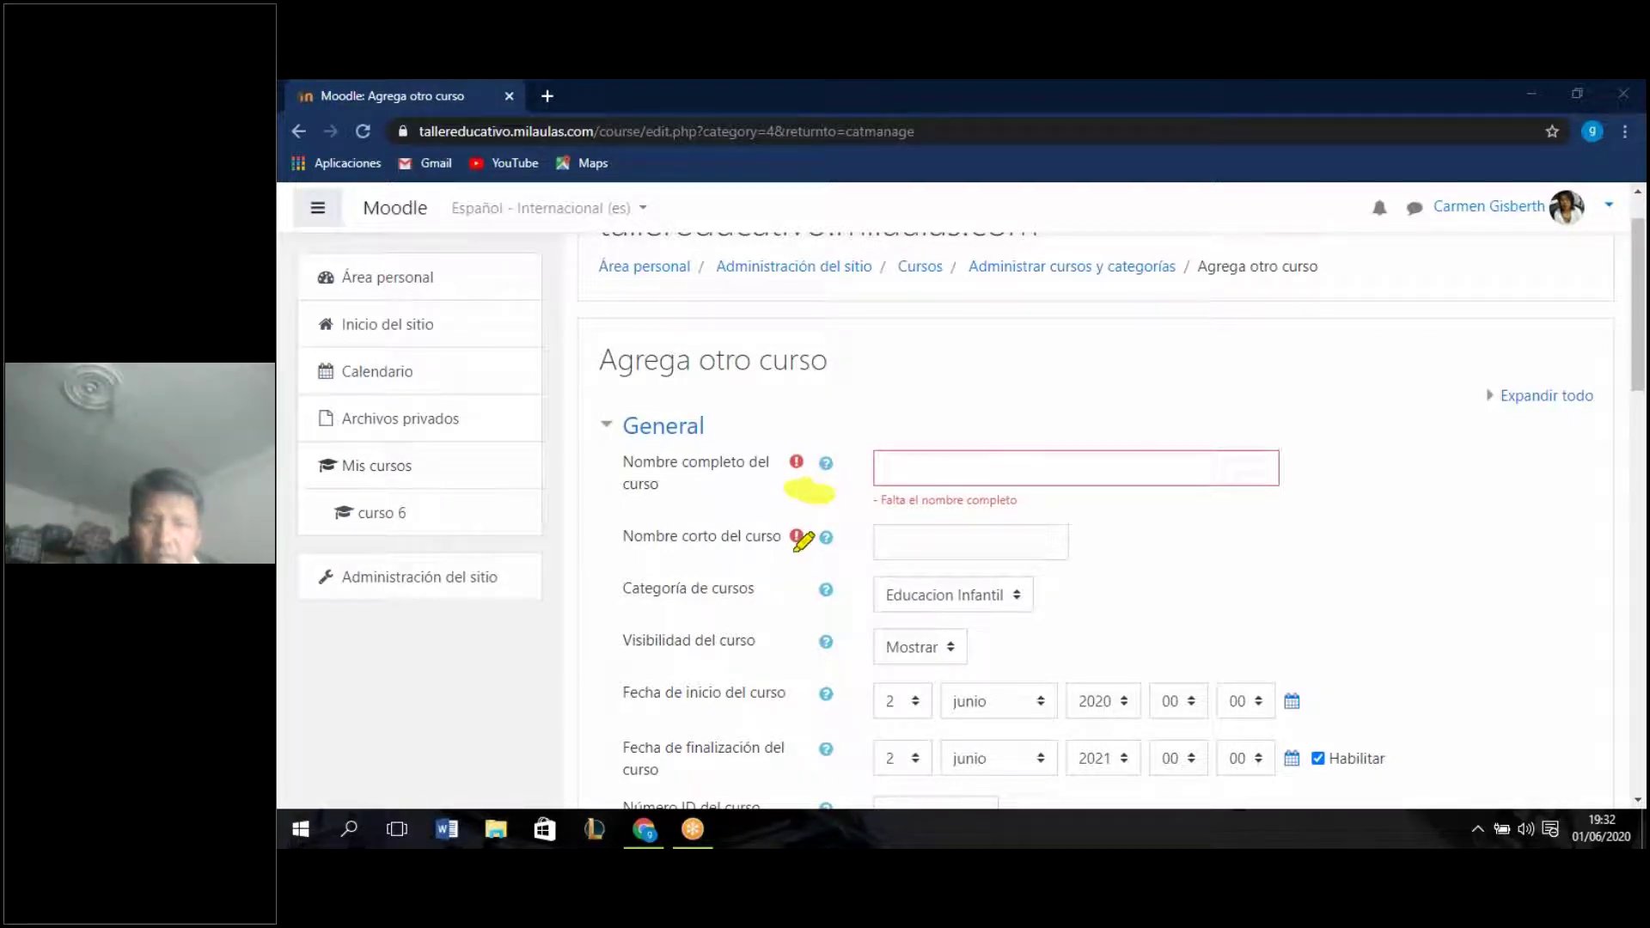
{"action": "left_click_drag", "start_coordinate": [802, 543], "coordinate": [834, 550]}
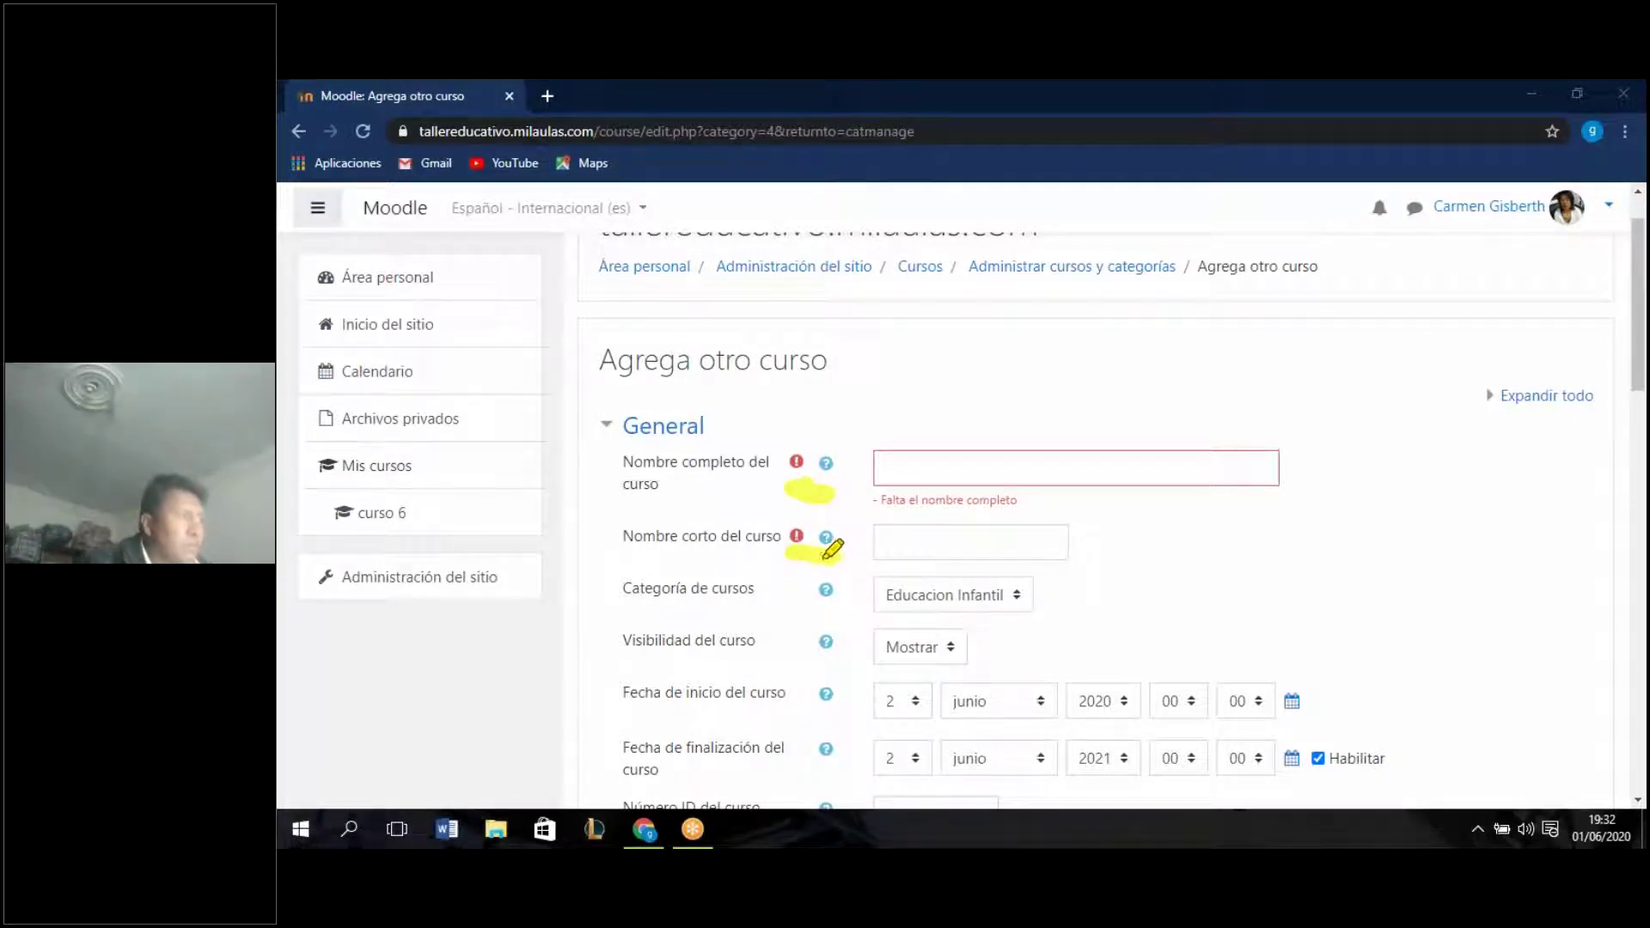
{"action": "mouse_move", "coordinate": [790, 435]}
{"action": "left_mouse_down"}
{"action": "mouse_move", "coordinate": [791, 541]}
{"action": "mouse_move", "coordinate": [808, 539]}
{"action": "left_mouse_up"}
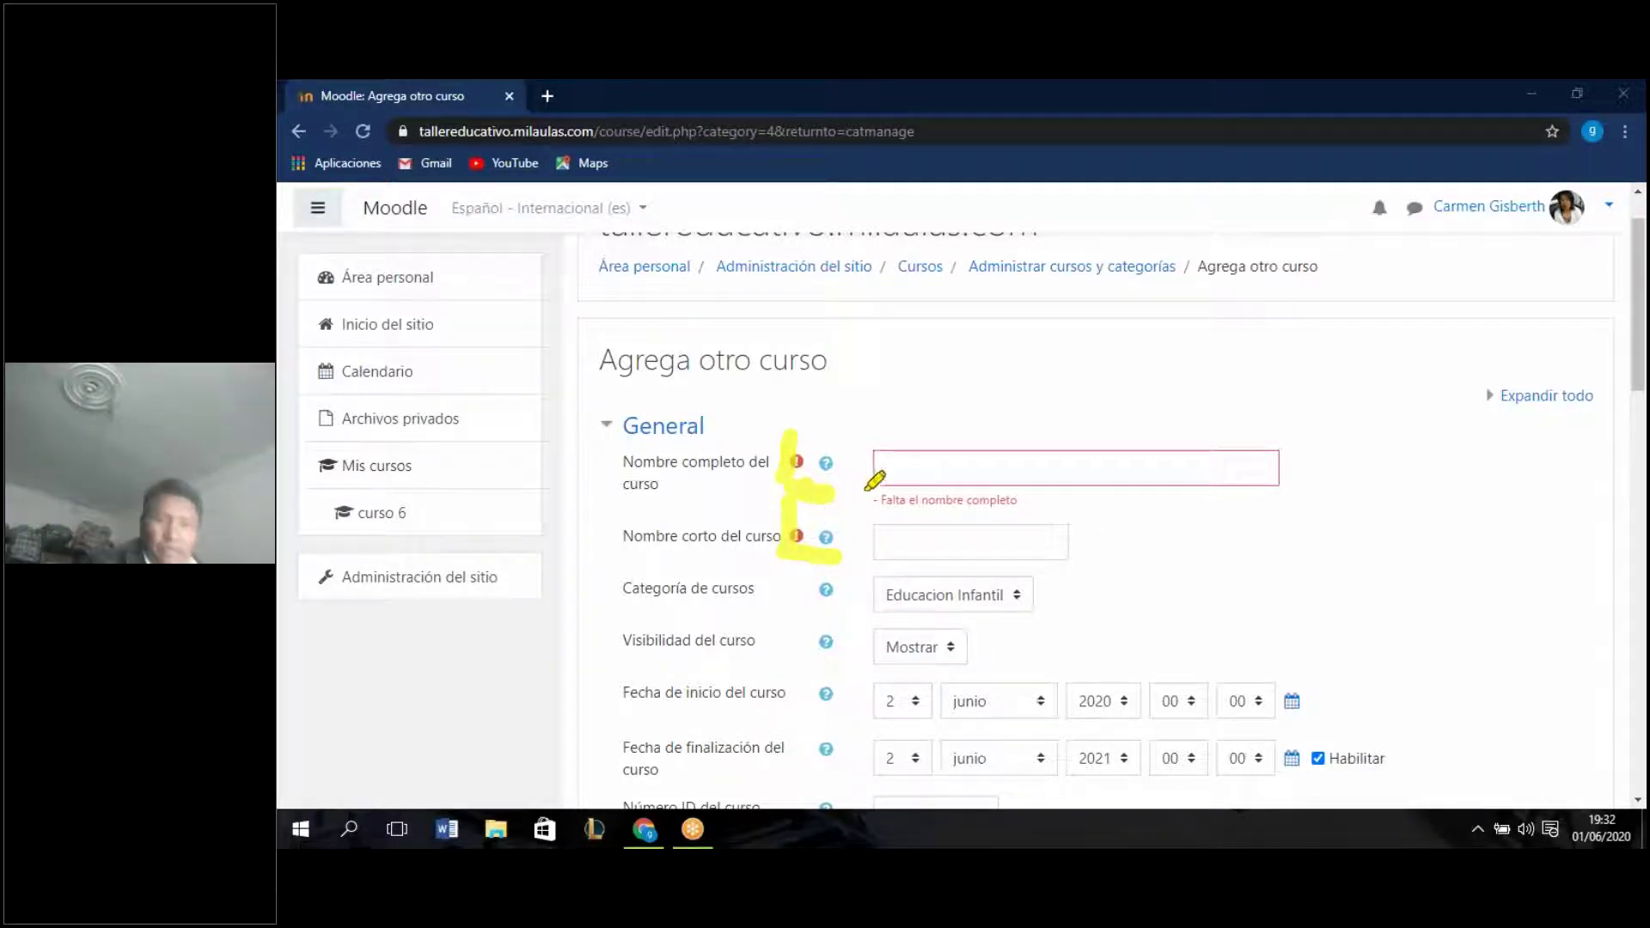
Enter the full name 'Educación virtual cuarto semestre I/2020', fixing the accent via spell-check
{"action": "left_click", "coordinate": [909, 470]}
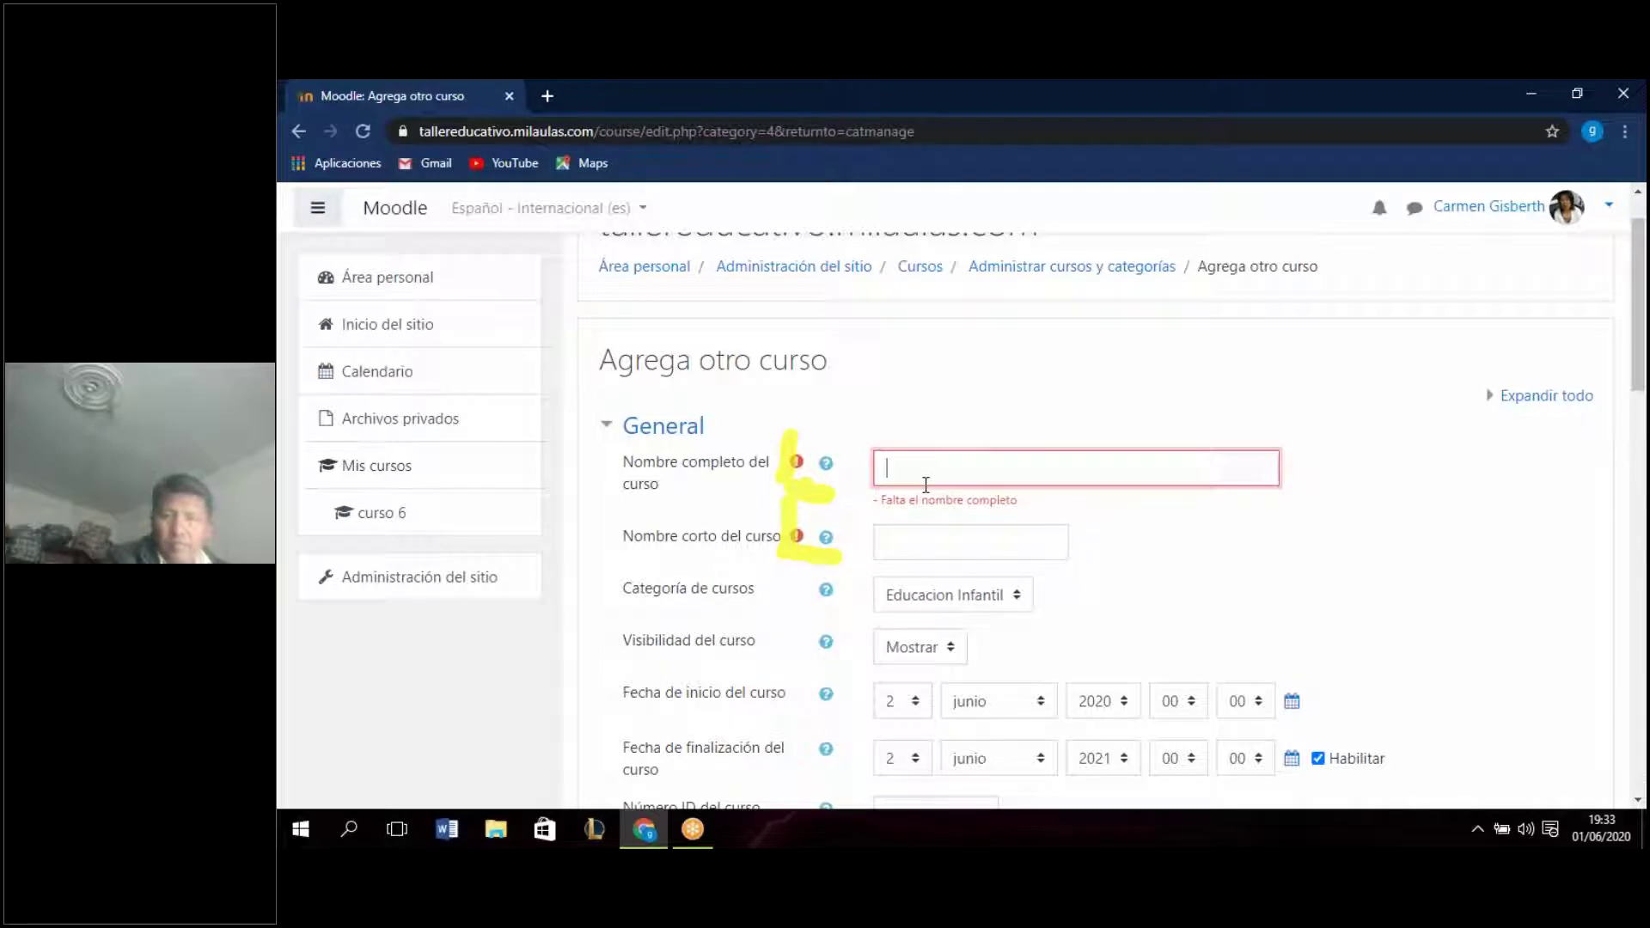
{"action": "type", "text": "Eduac"}
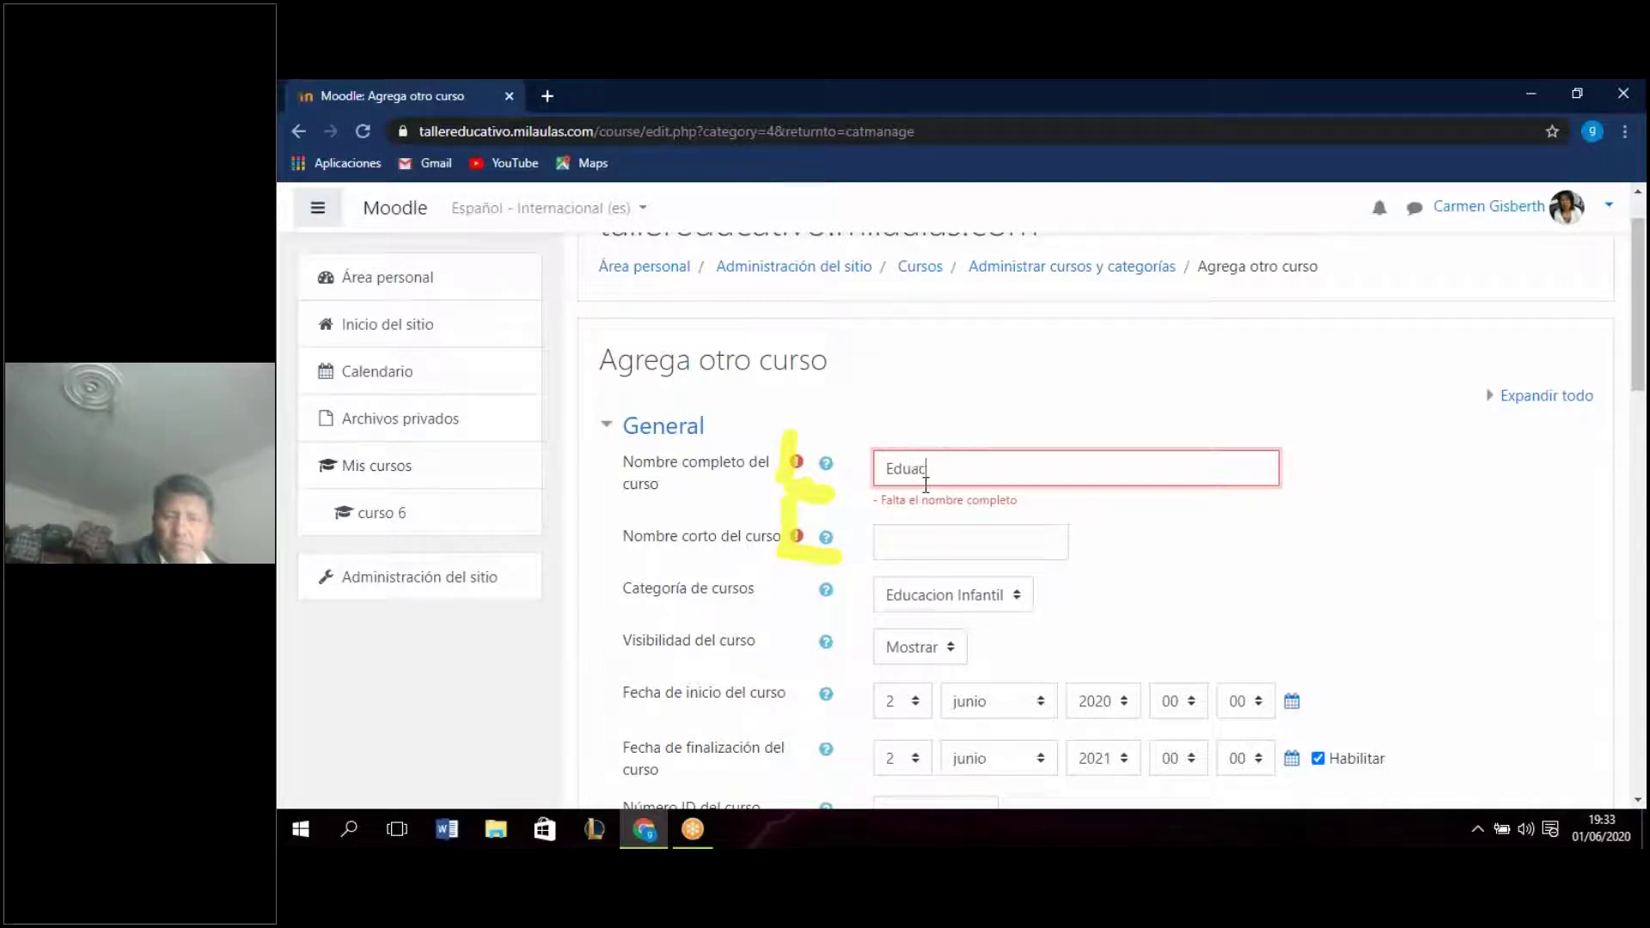
{"action": "key", "text": "BackSpace"}
{"action": "key", "text": "BackSpace"}
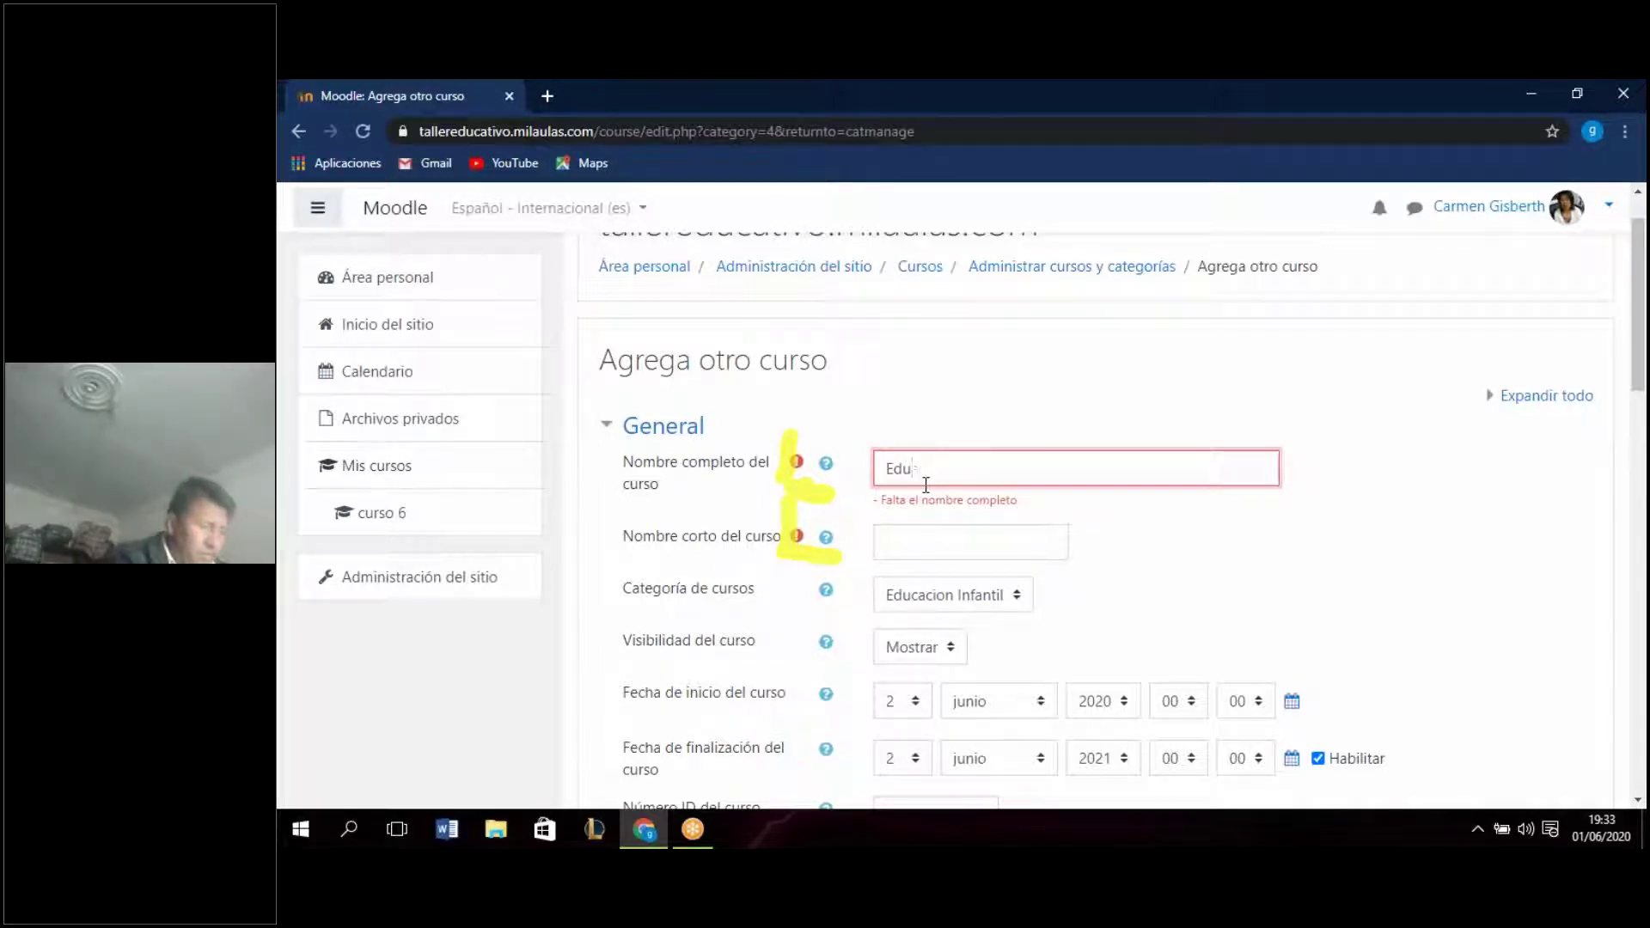
{"action": "type", "text": "caci"}
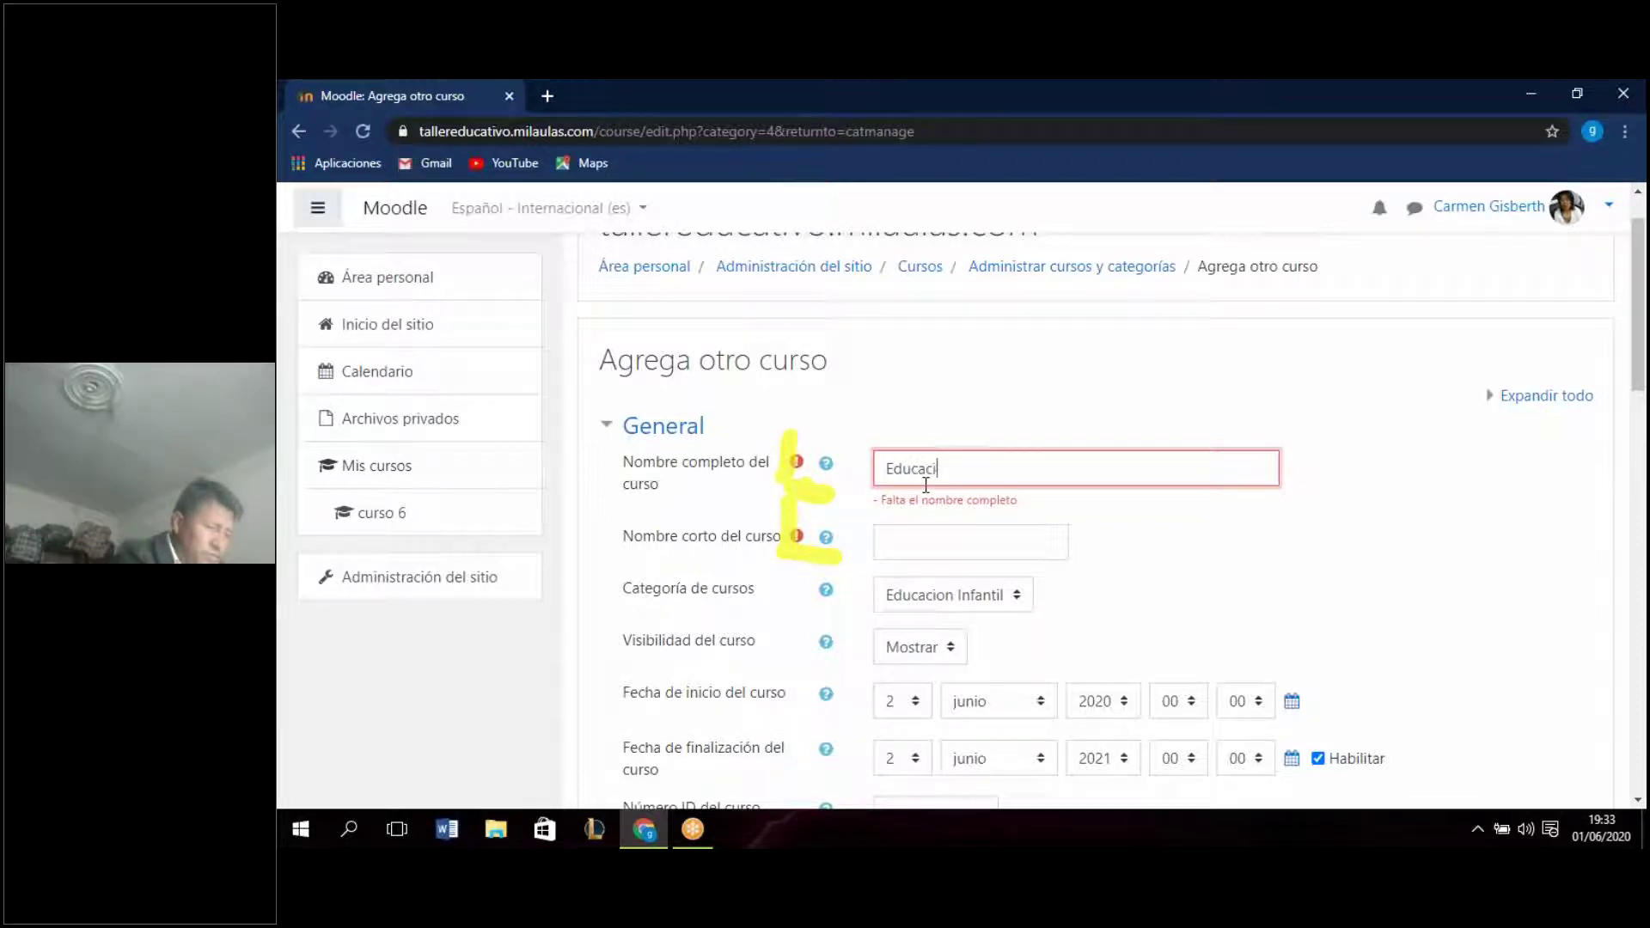
{"action": "type", "text": "on virtu"}
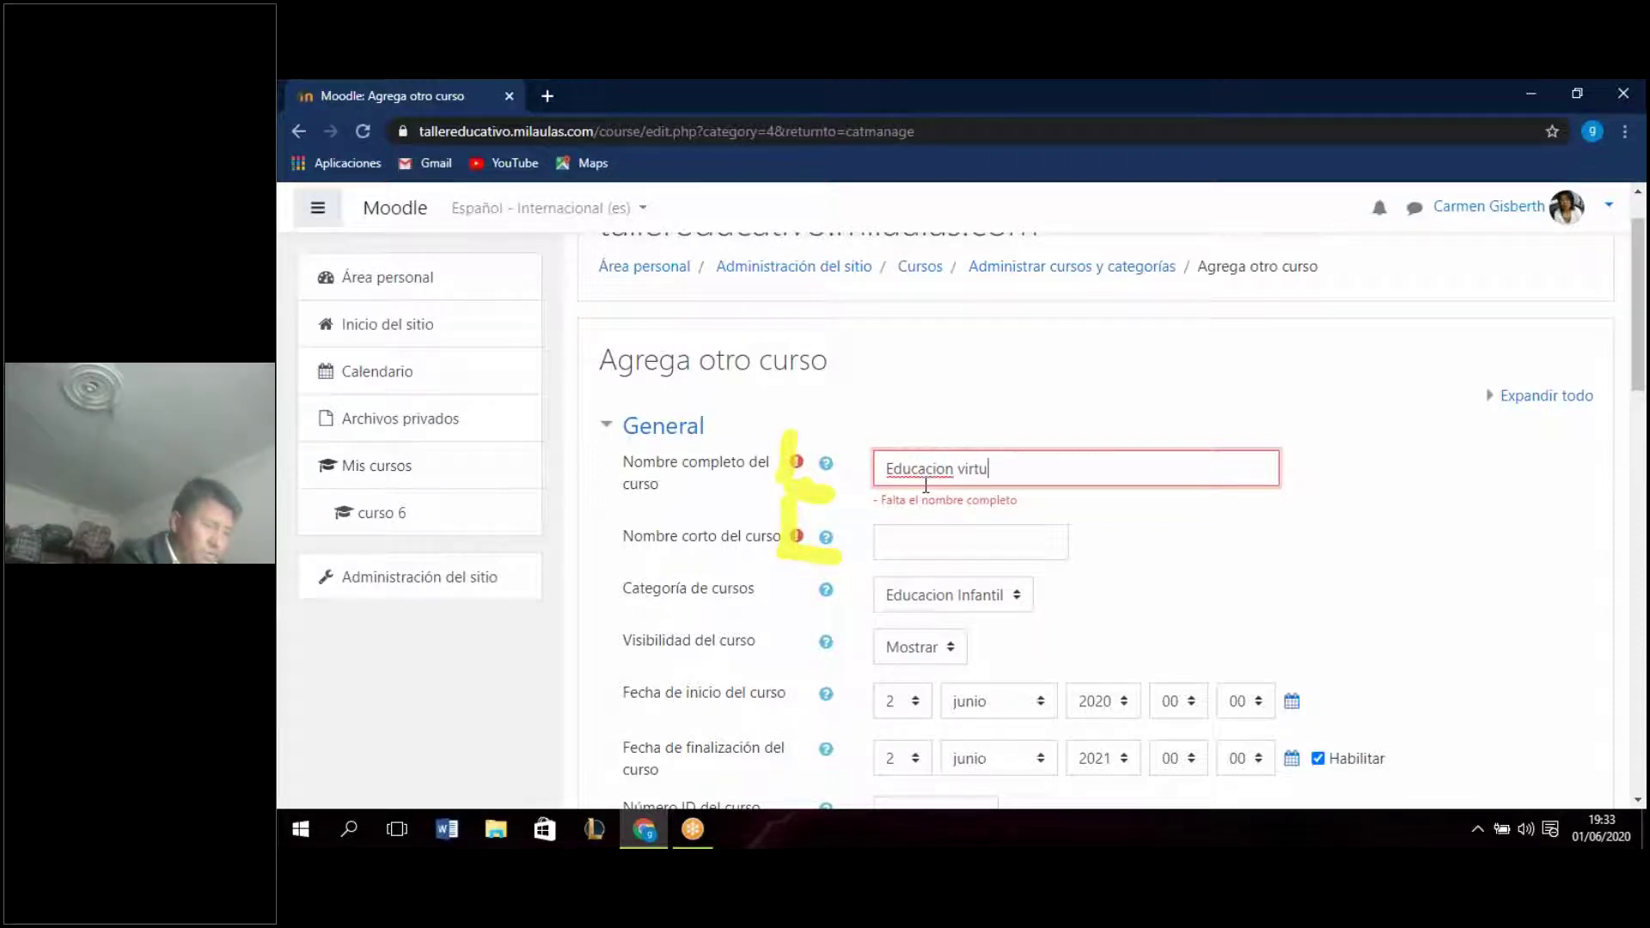
{"action": "type", "text": "al cuarto semestre "}
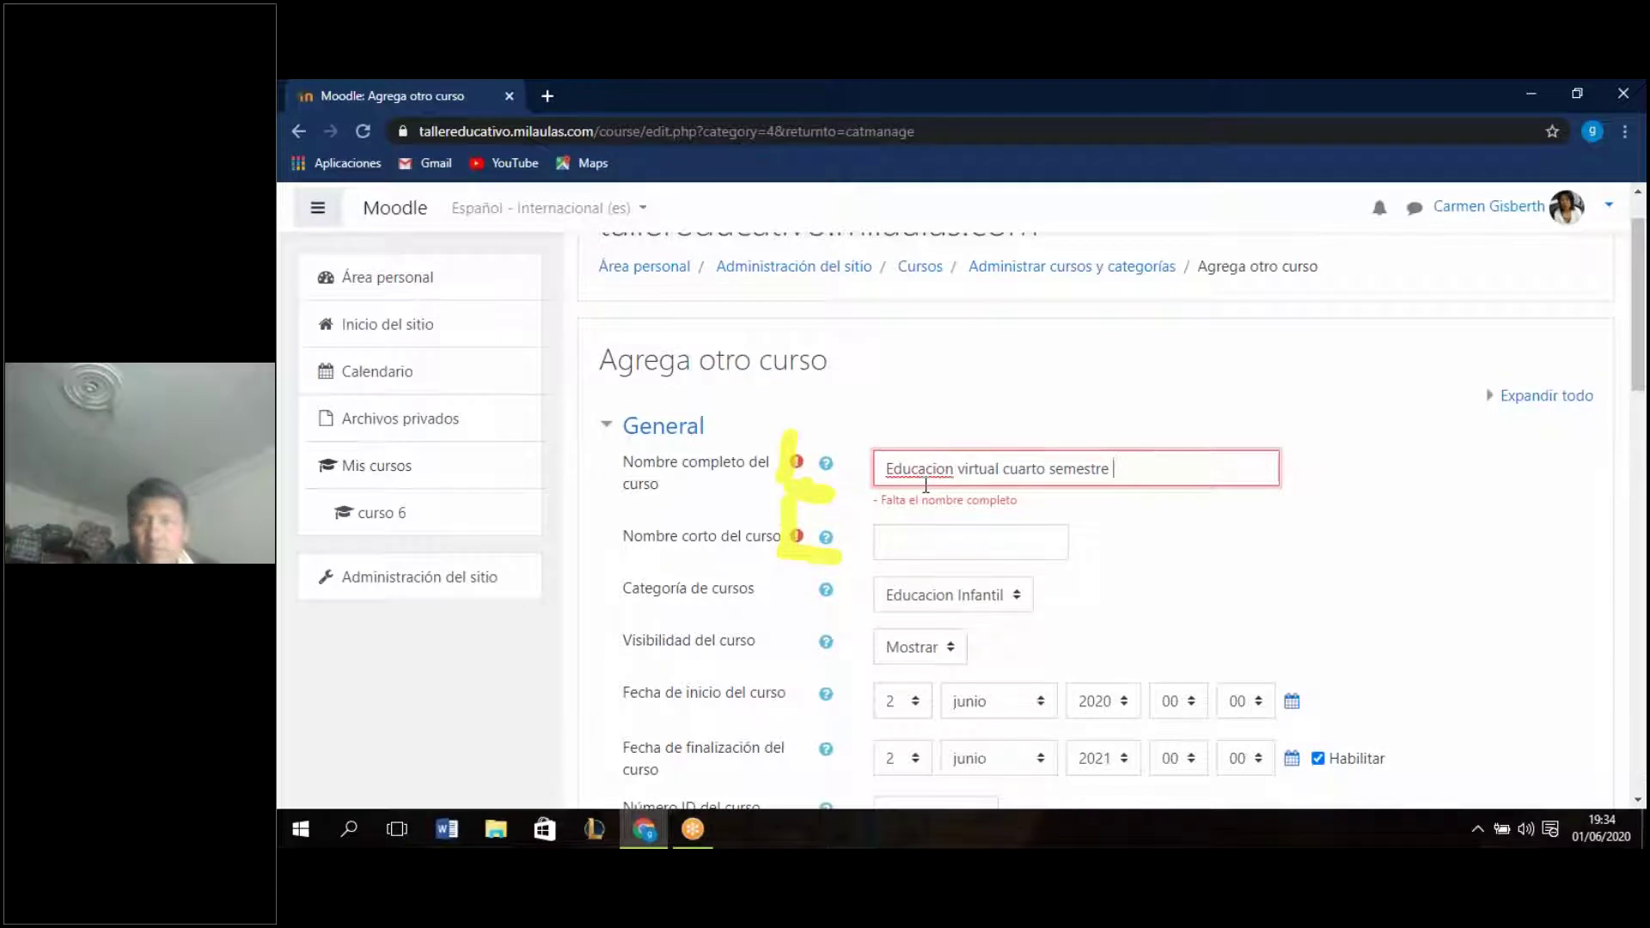
{"action": "type", "text": "i"}
{"action": "key", "text": "BackSpace"}
{"action": "type", "text": "I/2020"}
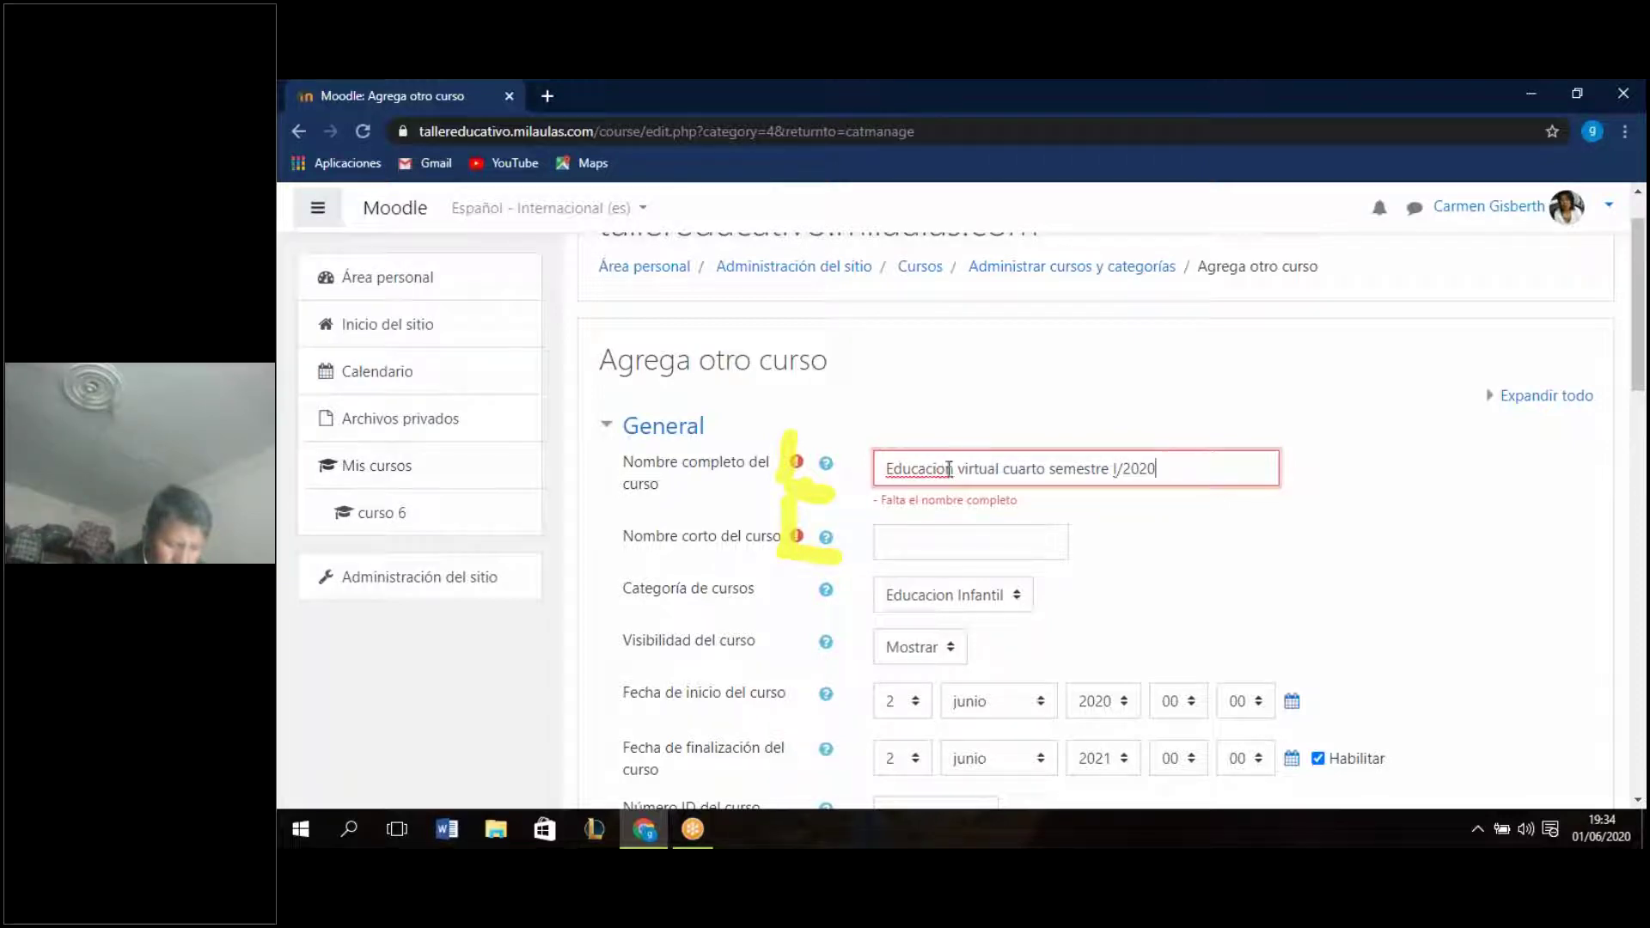
{"action": "right_click", "coordinate": [943, 471]}
{"action": "left_click", "coordinate": [963, 482]}
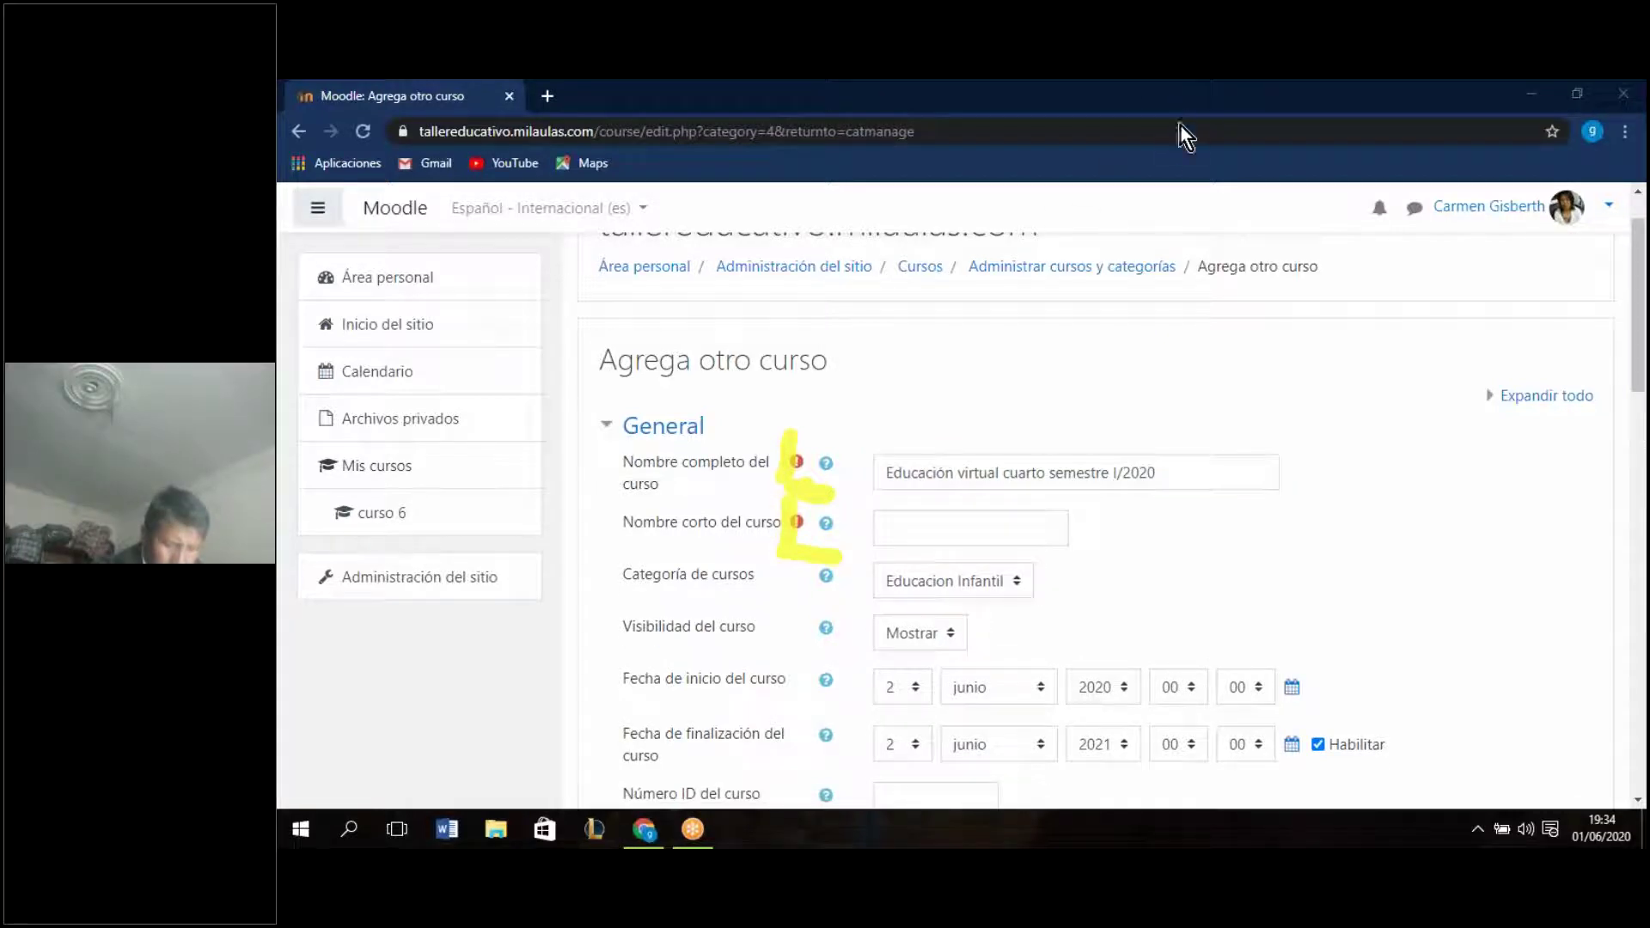
Enter 'virtual' in the Nombre corto del curso field
{"action": "left_click", "coordinate": [921, 537]}
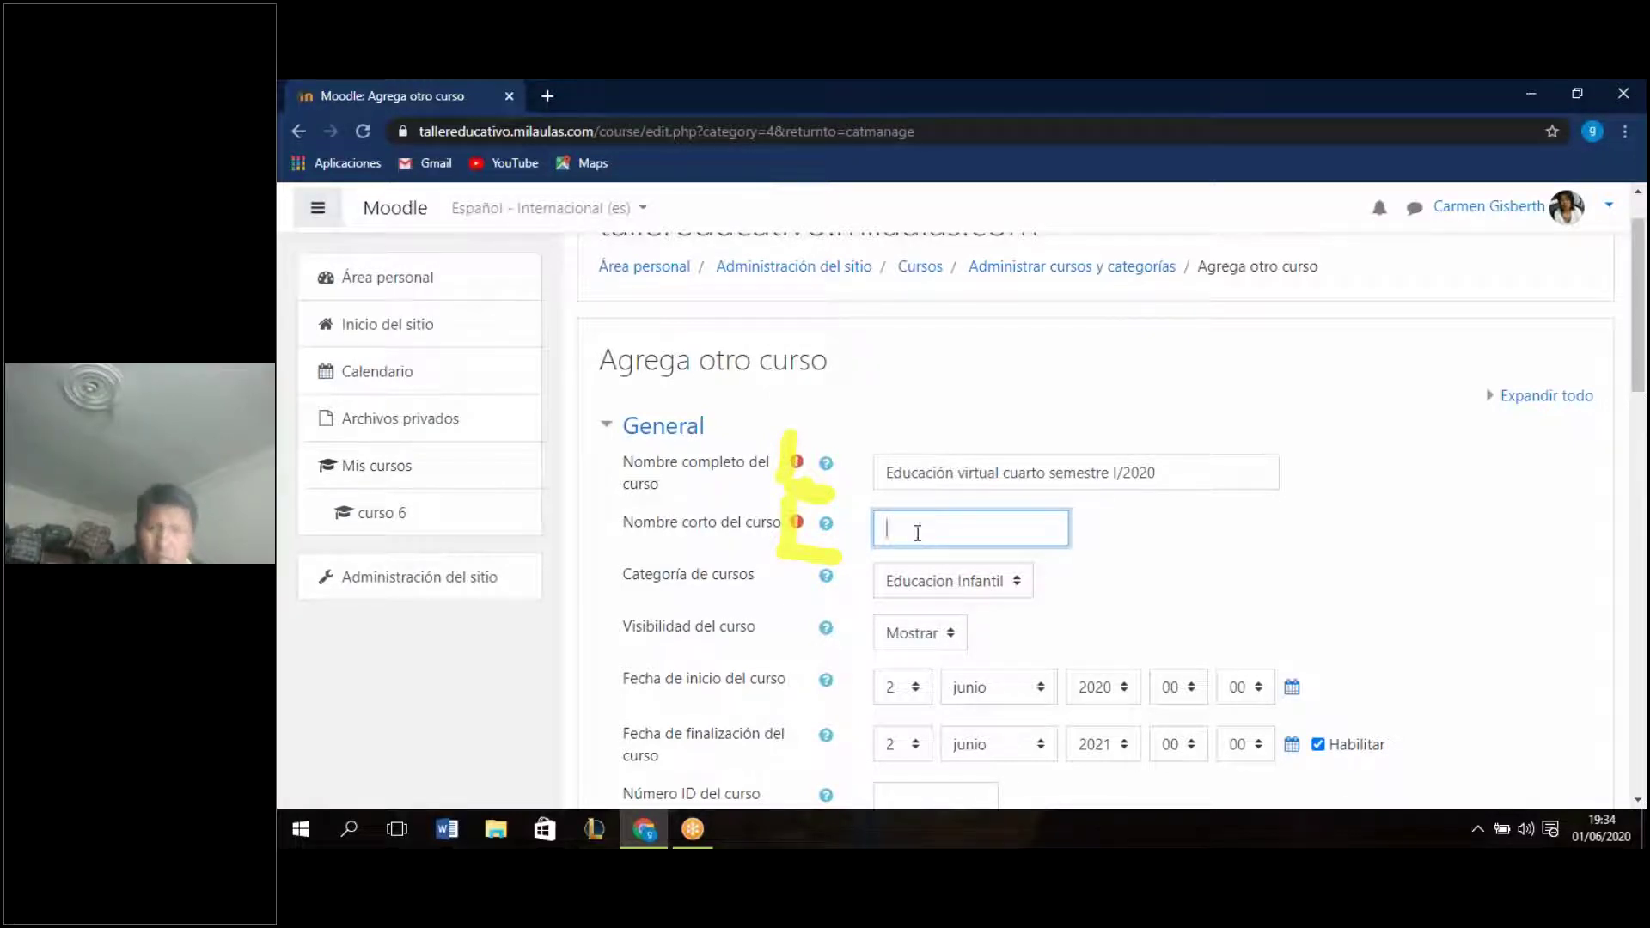
{"action": "left_click", "coordinate": [1190, 103]}
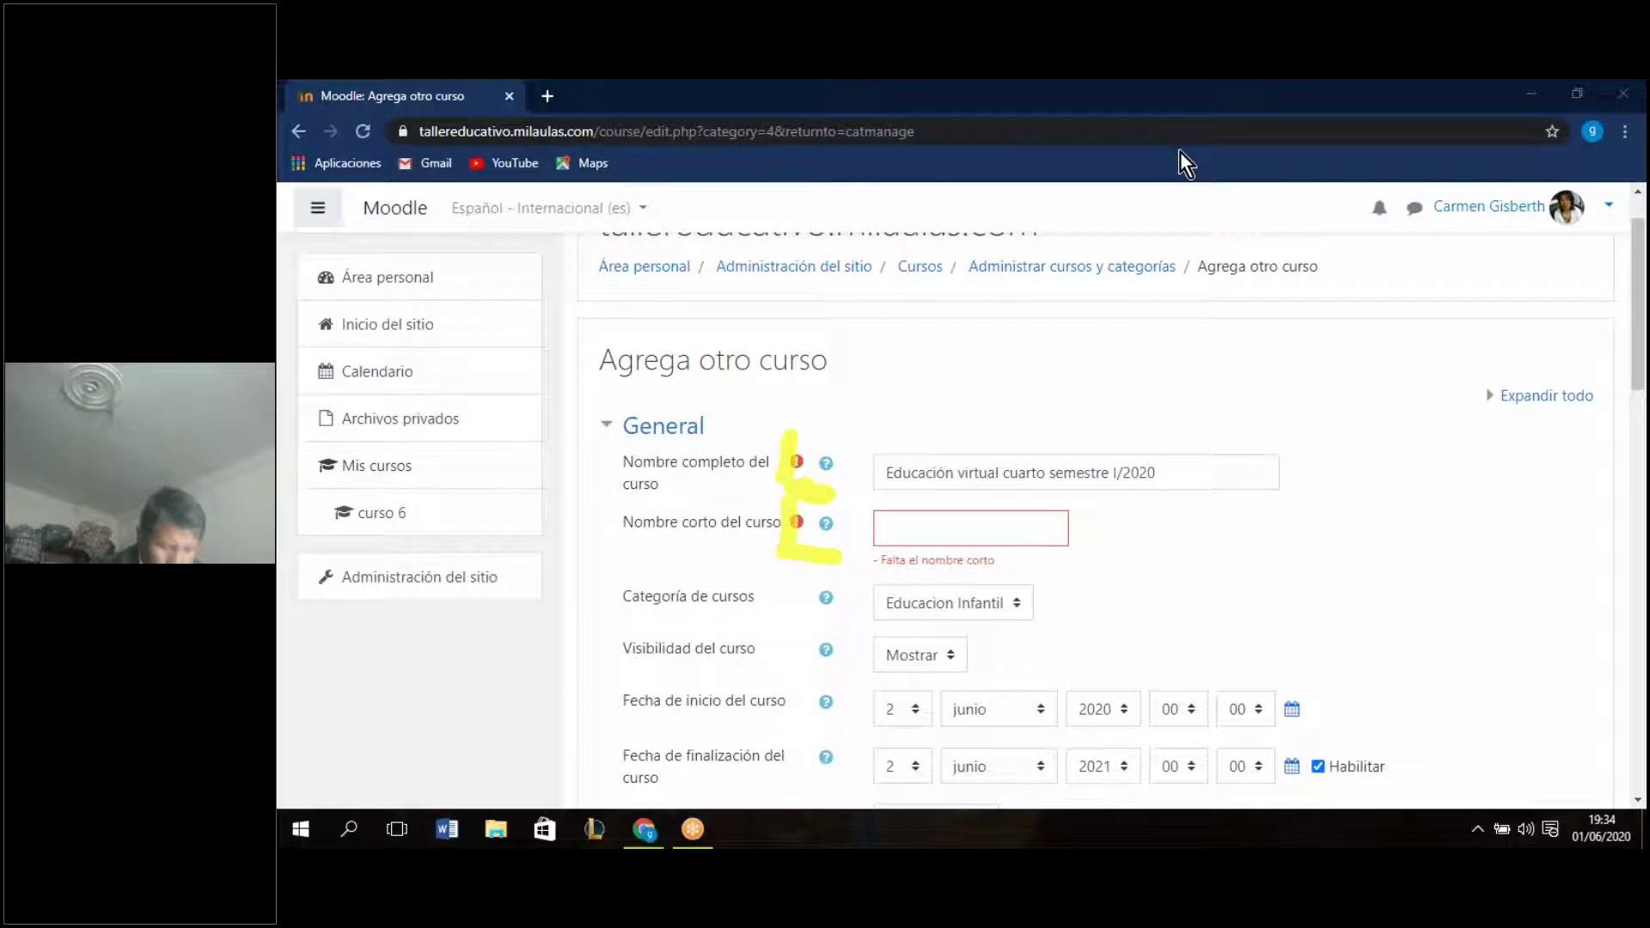
{"action": "mouse_move", "coordinate": [313, 481]}
{"action": "left_mouse_down"}
{"action": "mouse_move", "coordinate": [429, 501]}
{"action": "mouse_move", "coordinate": [347, 479]}
{"action": "left_mouse_up"}
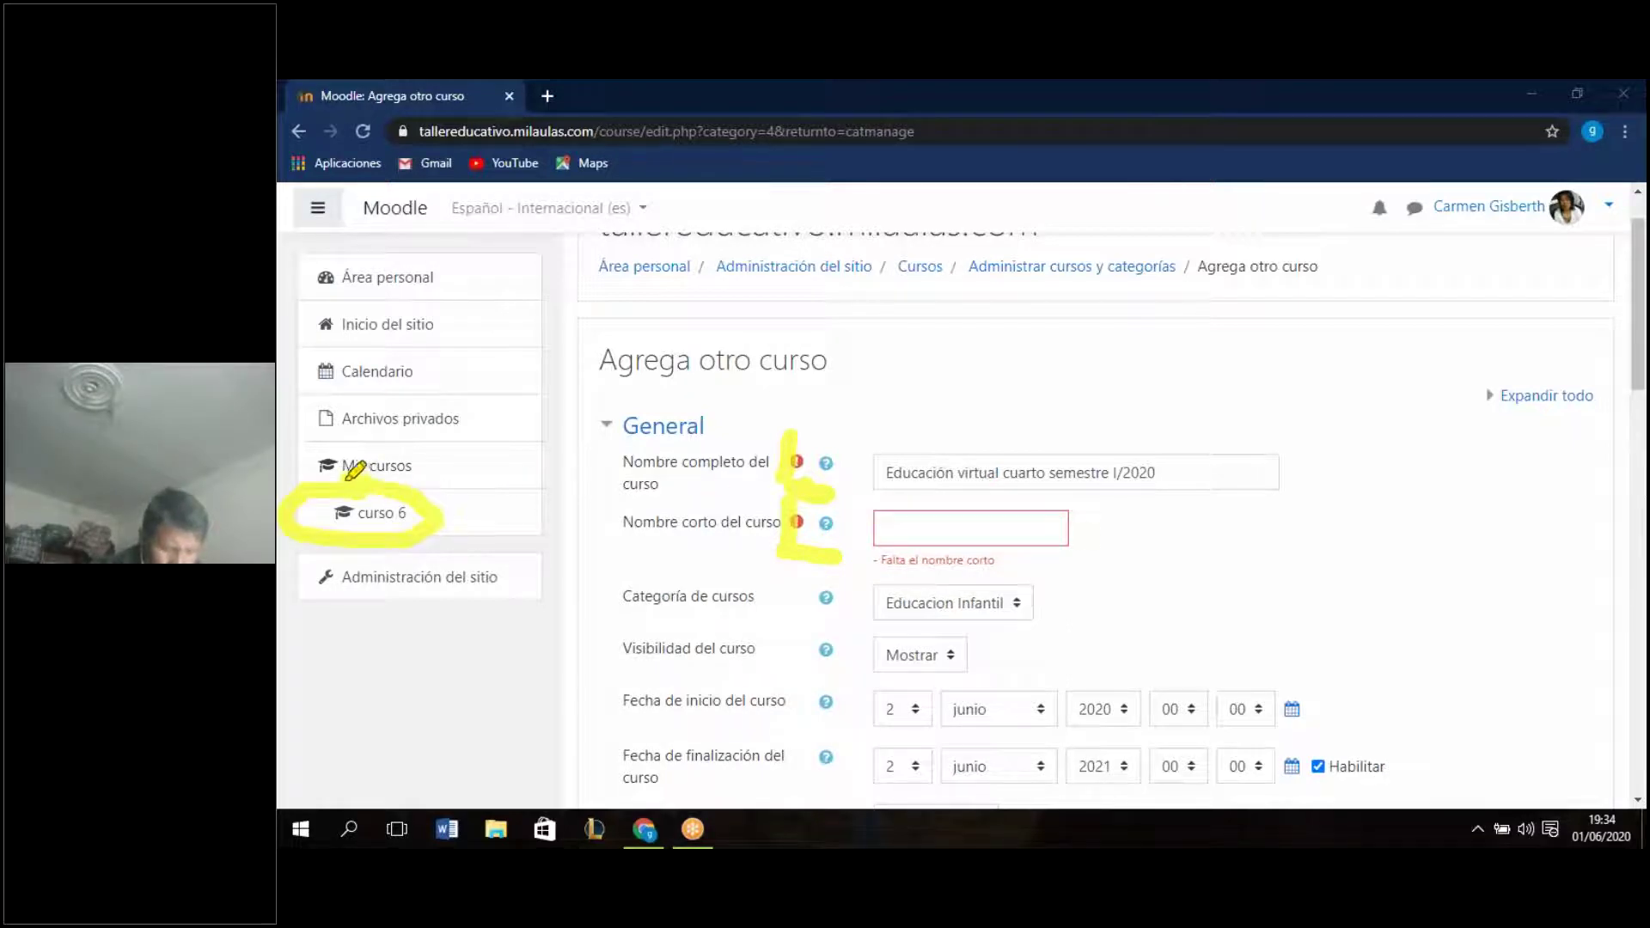
{"action": "left_click", "coordinate": [912, 530]}
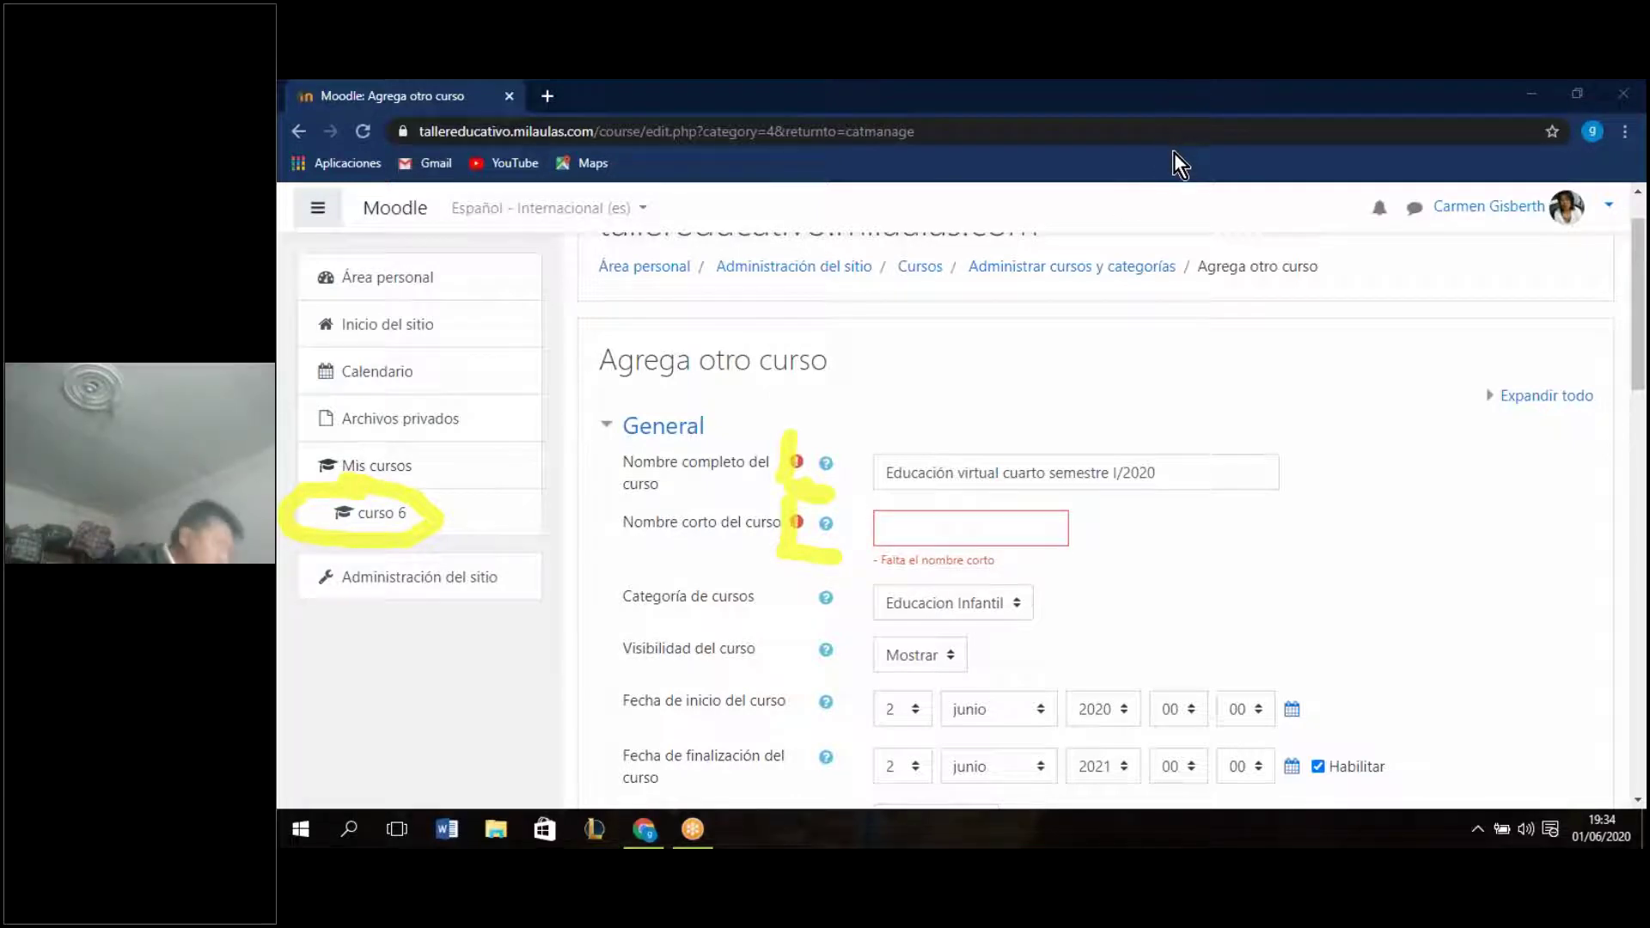
{"action": "key", "text": "Escape"}
{"action": "left_click", "coordinate": [1013, 535]}
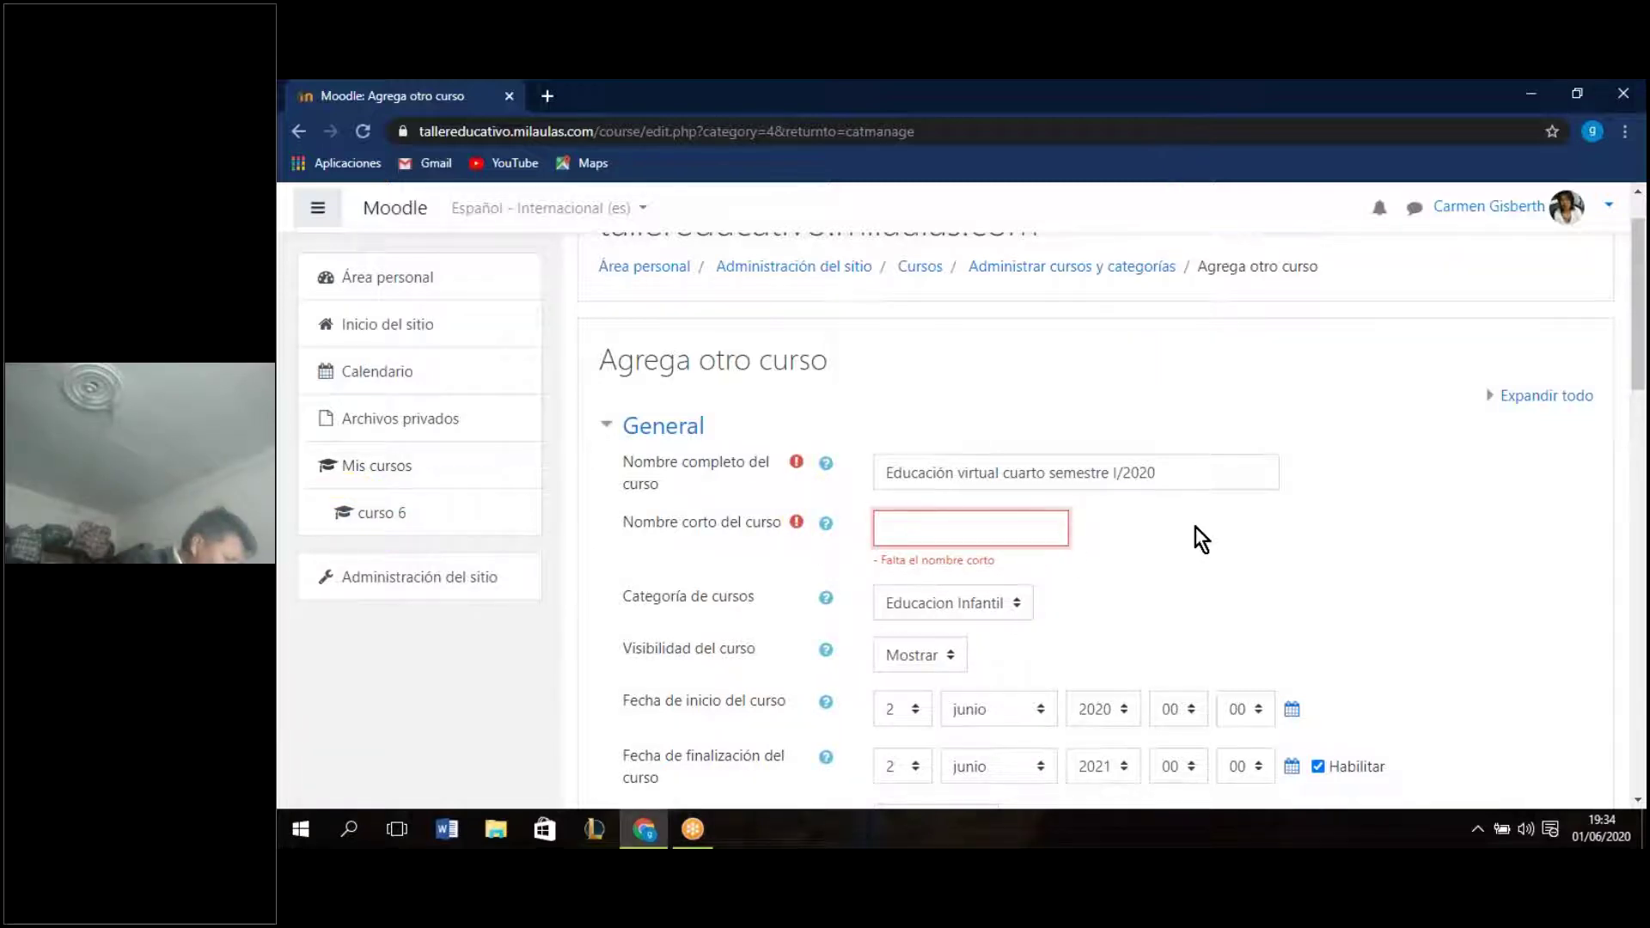
{"action": "type", "text": "virtual"}
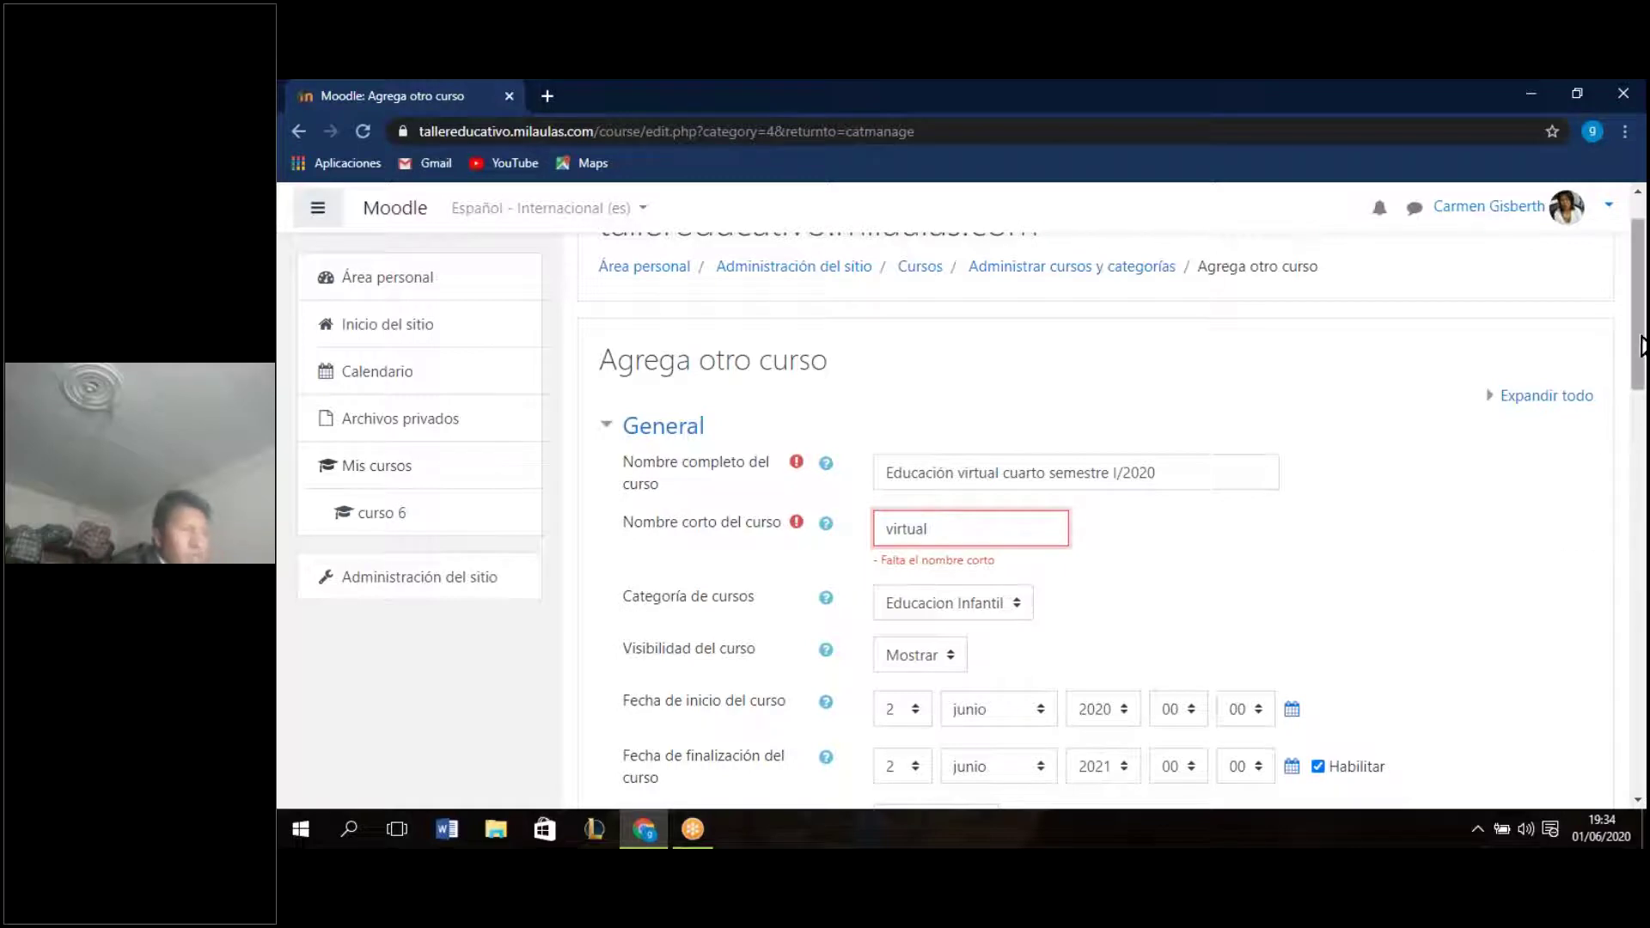
{"action": "left_click_drag", "start_coordinate": [1638, 338], "coordinate": [1639, 387]}
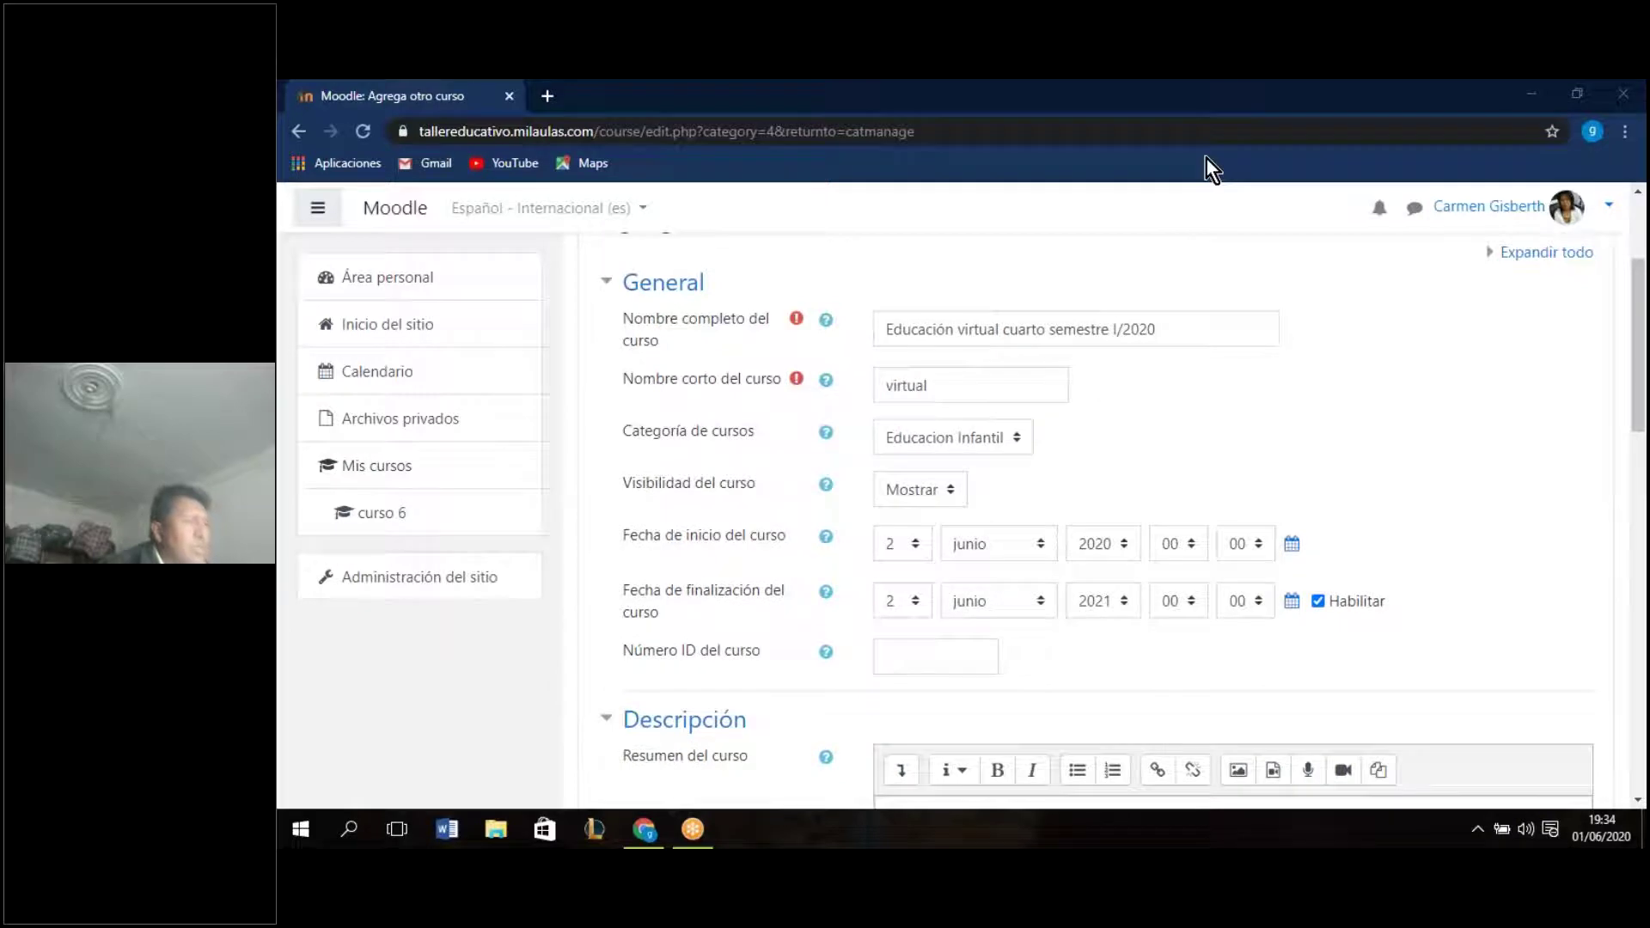
{"action": "left_click_drag", "start_coordinate": [622, 452], "coordinate": [808, 453]}
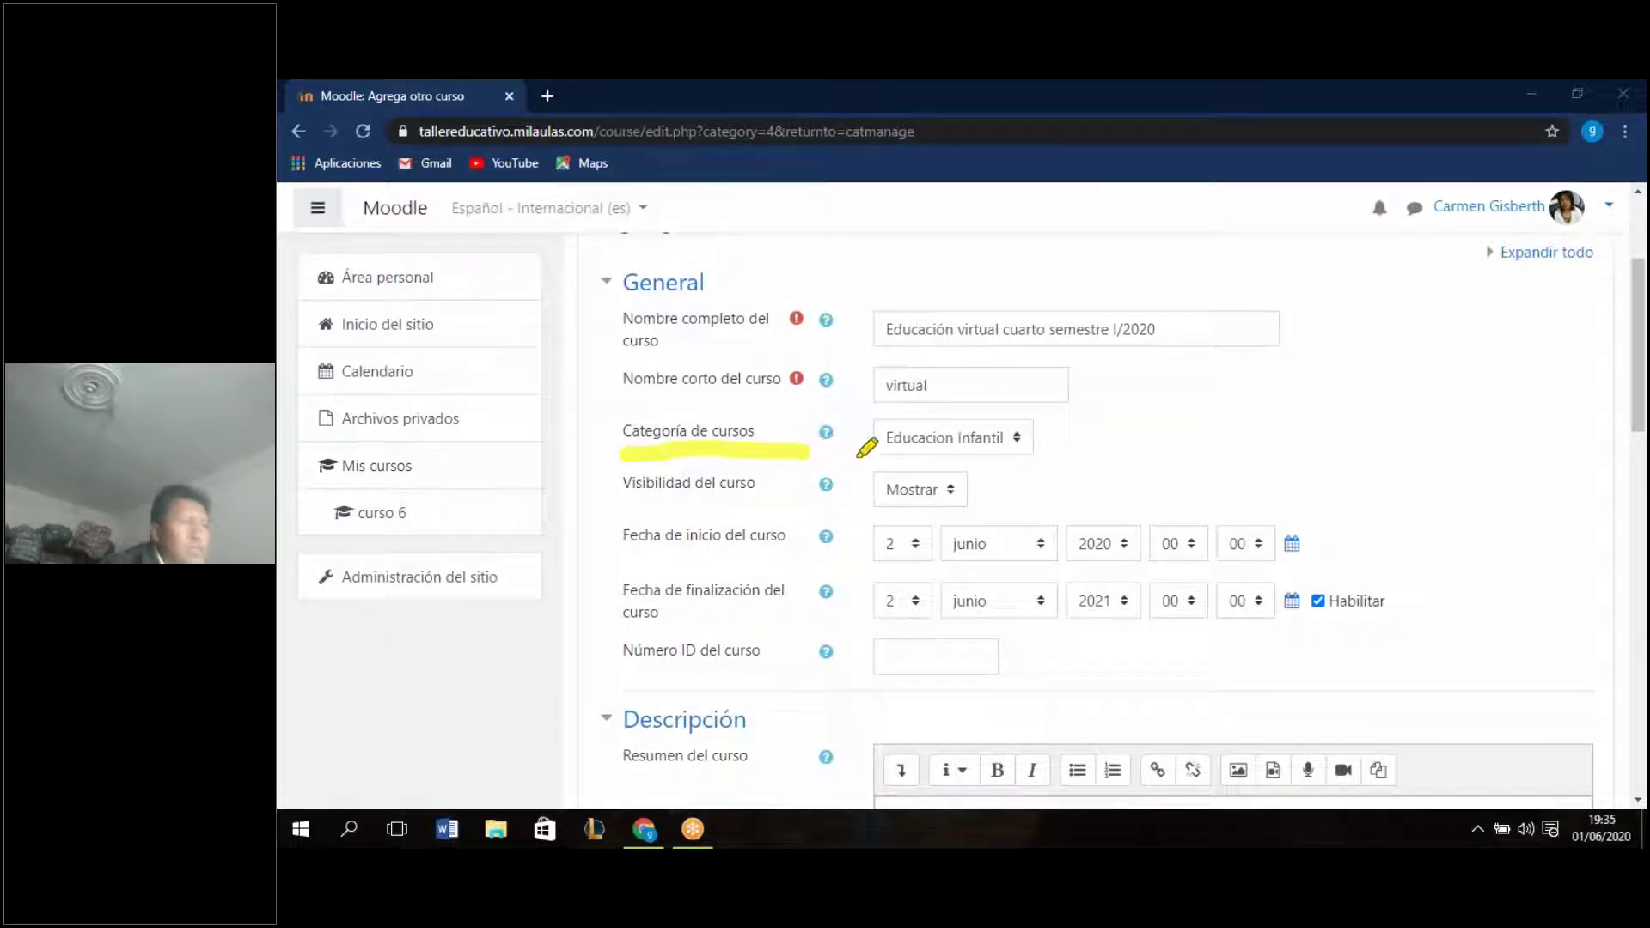
{"action": "mouse_move", "coordinate": [1068, 444]}
{"action": "left_mouse_down"}
{"action": "mouse_move", "coordinate": [1037, 430]}
{"action": "mouse_move", "coordinate": [1065, 473]}
{"action": "left_mouse_up"}
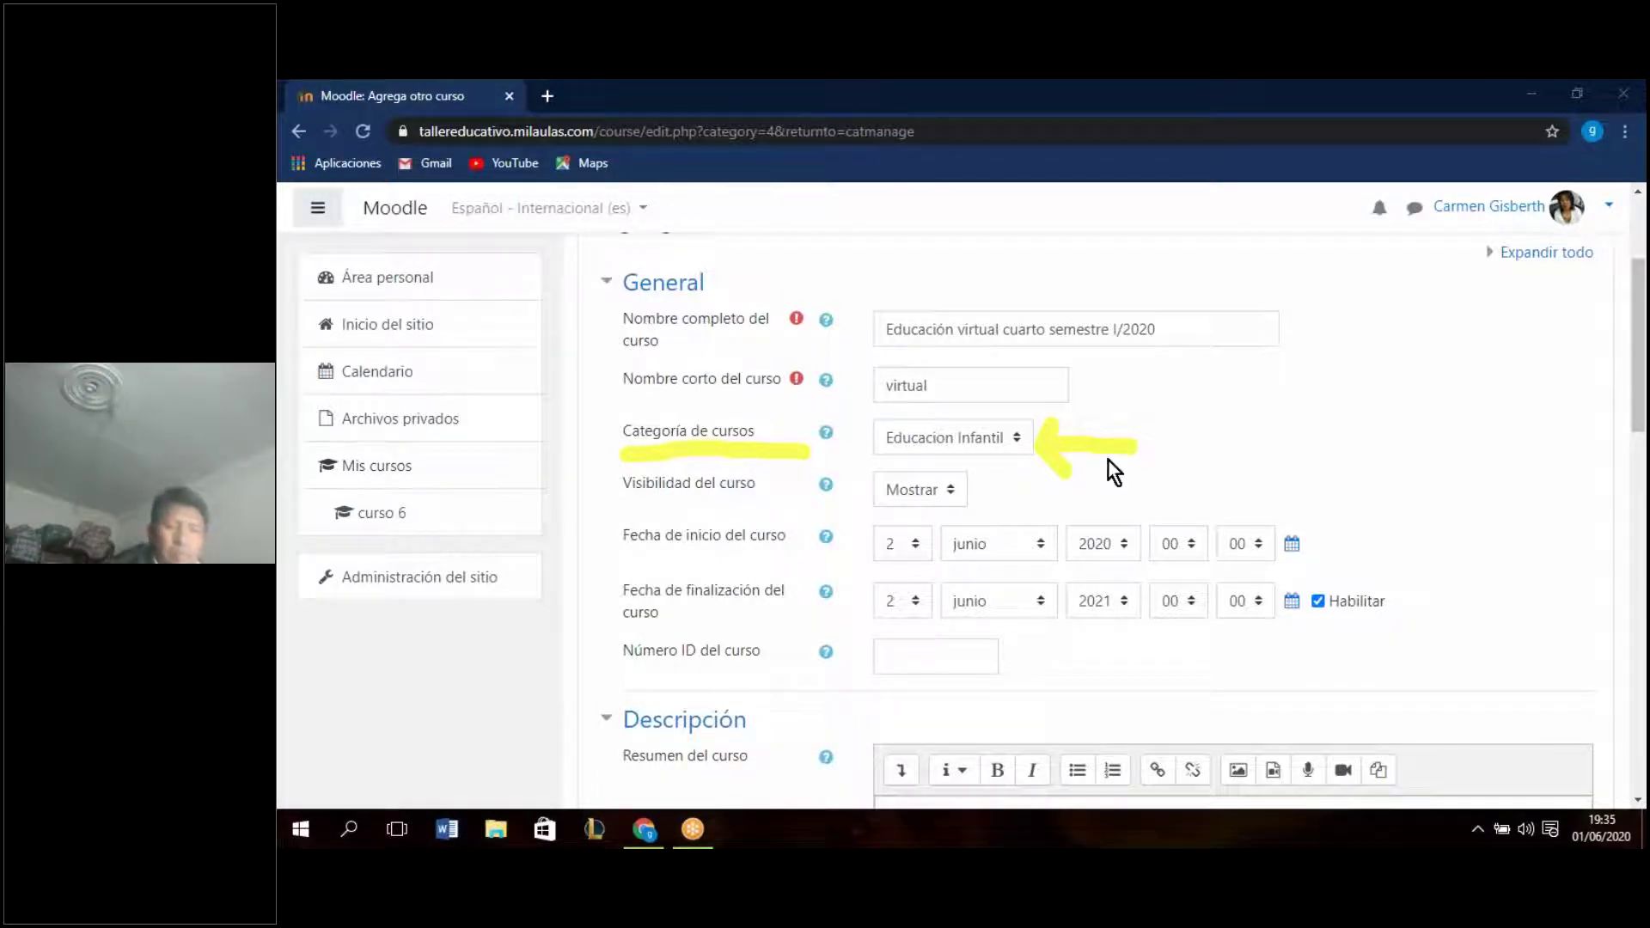
{"action": "left_click", "coordinate": [1017, 438]}
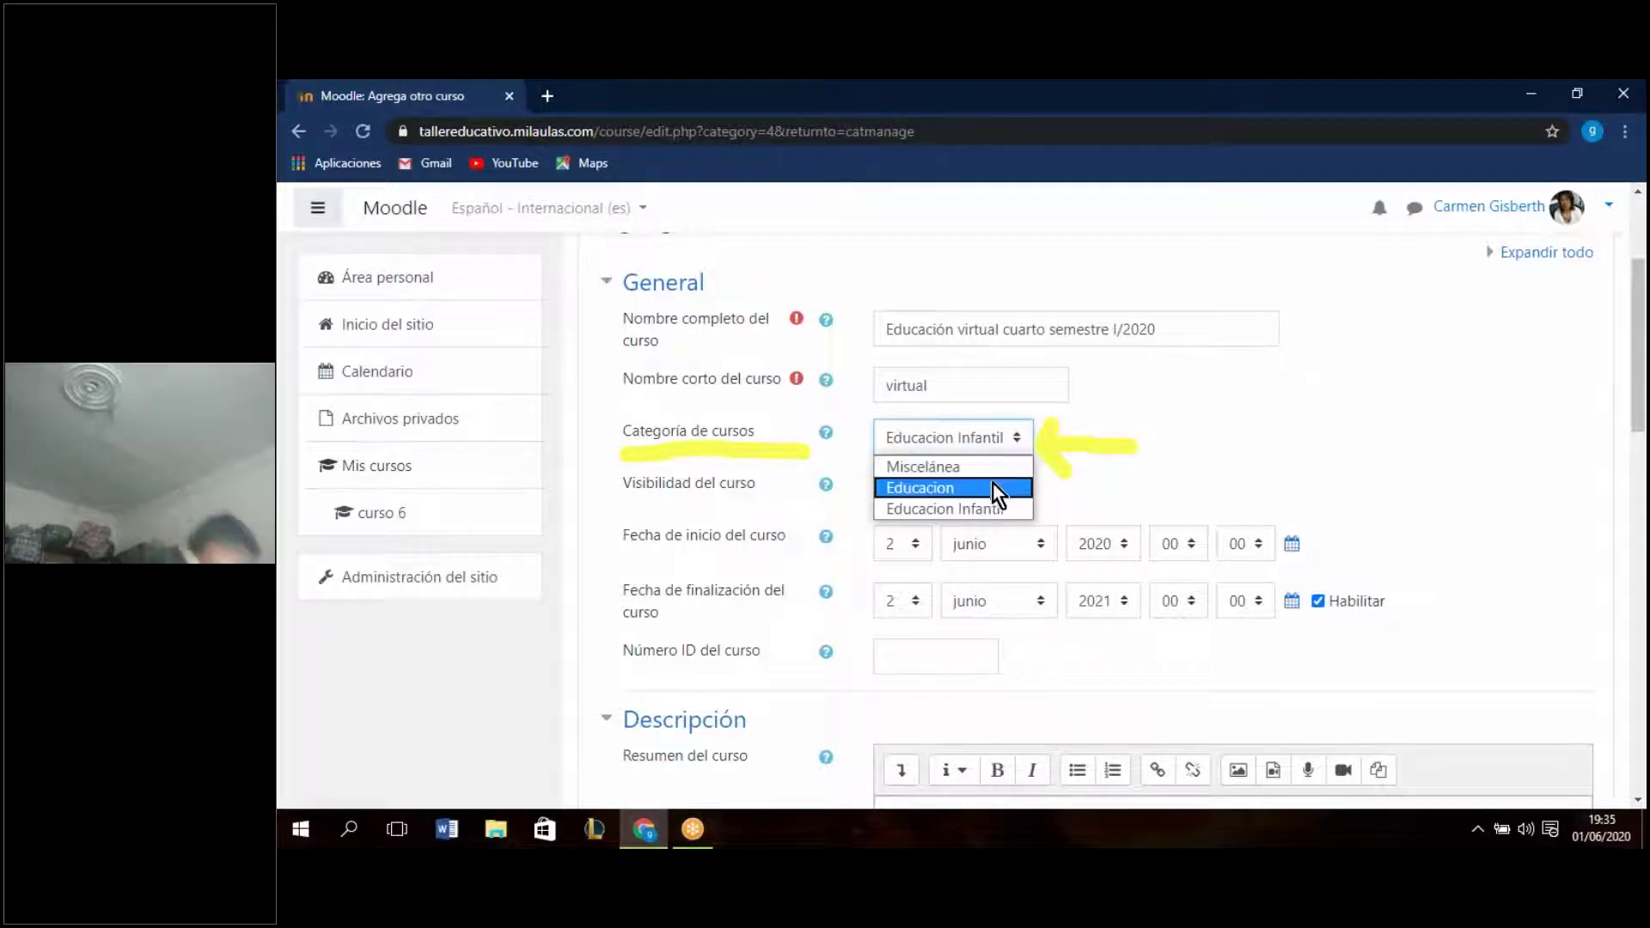
{"action": "left_click", "coordinate": [999, 509]}
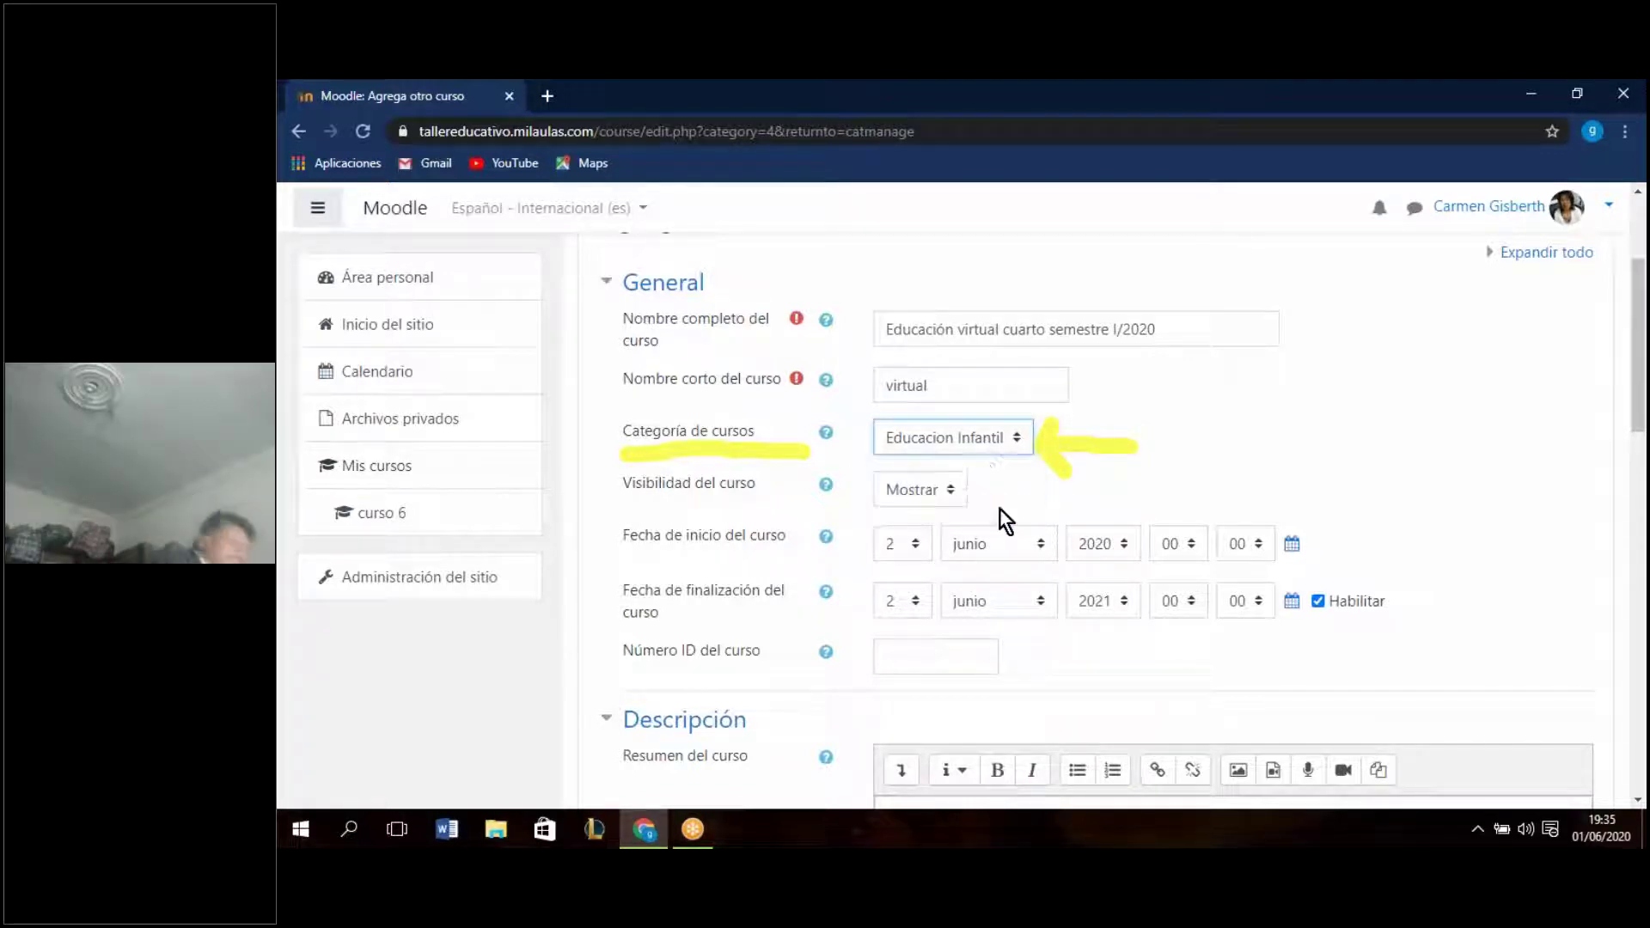
{"action": "left_click", "coordinate": [1018, 441]}
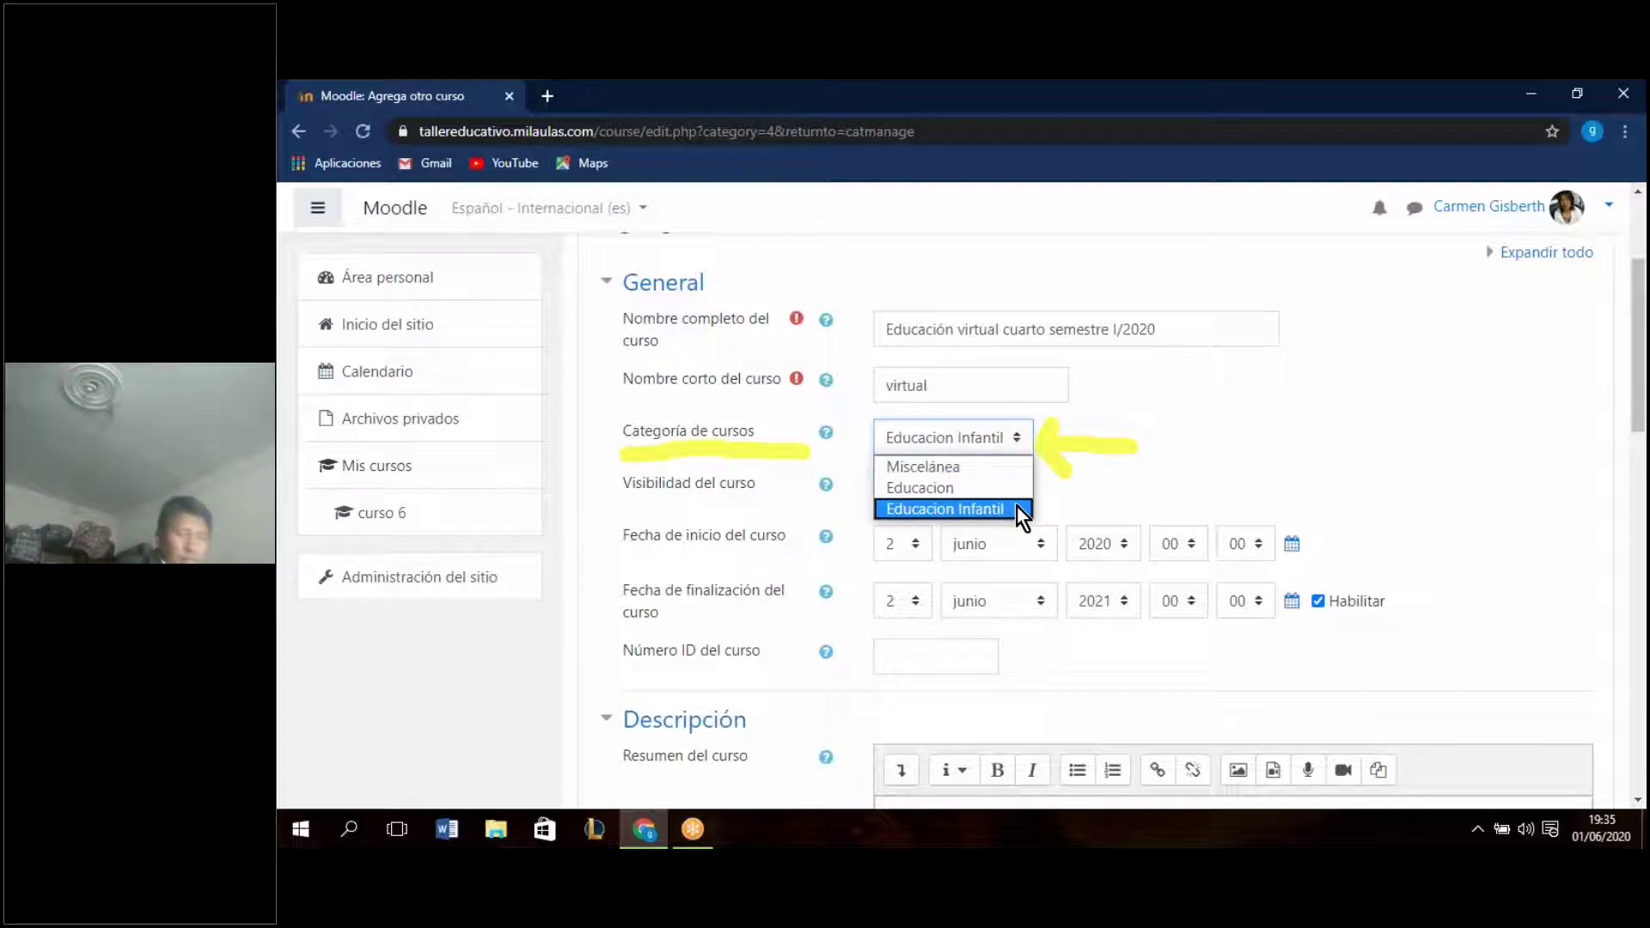
{"action": "left_click", "coordinate": [1017, 505]}
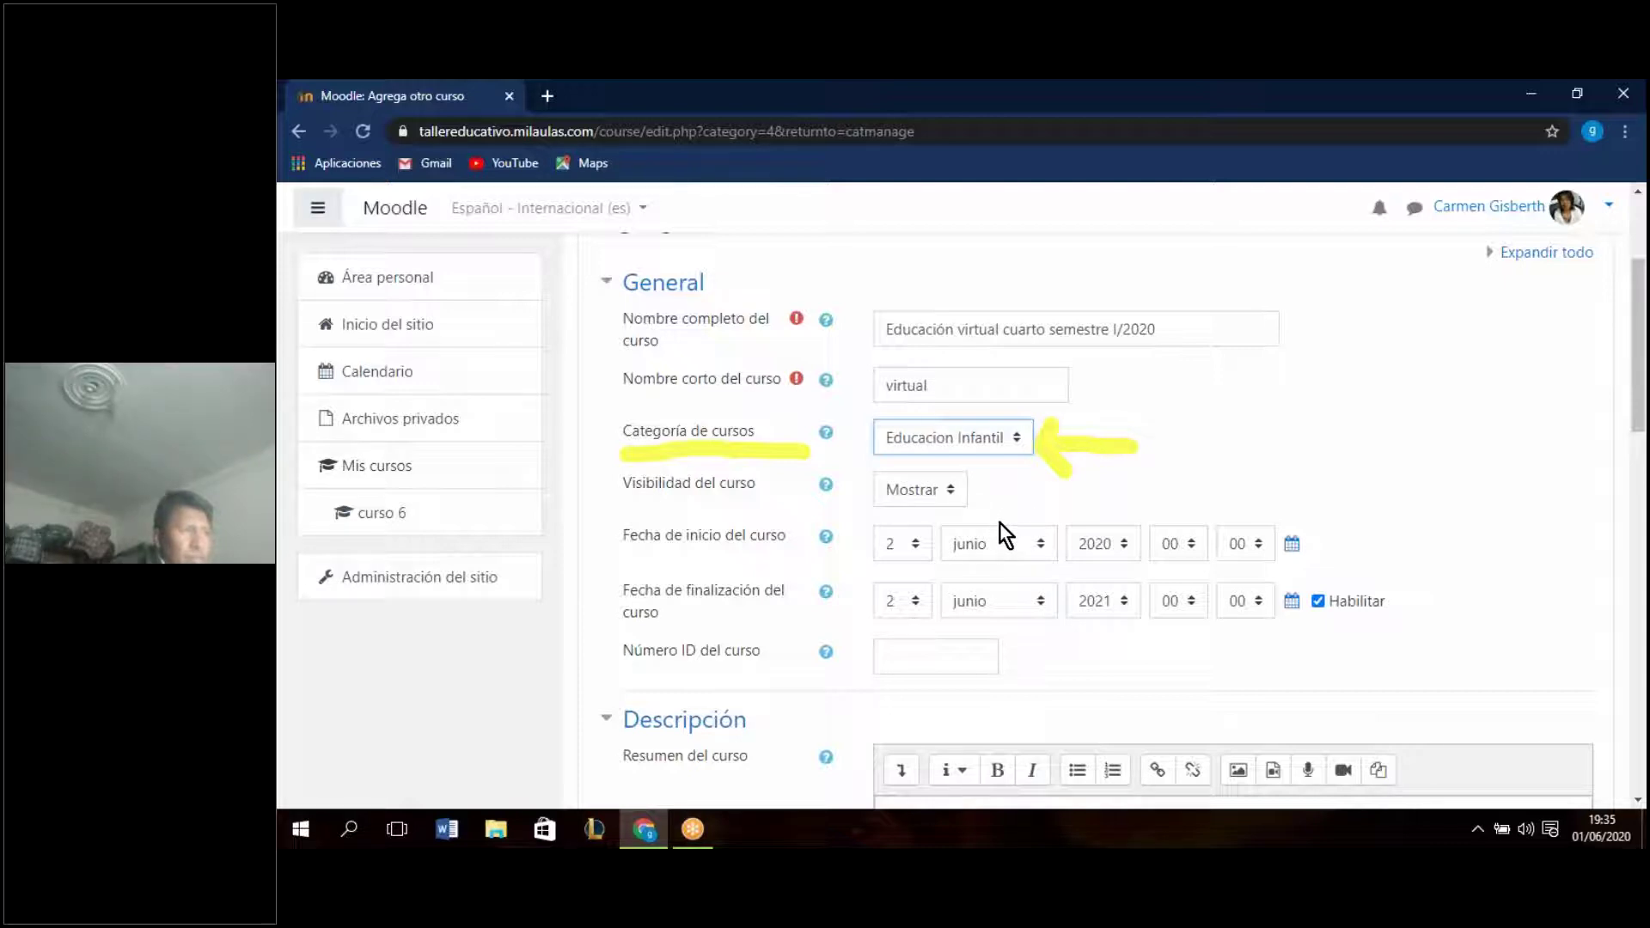
{"action": "left_click", "coordinate": [1158, 140]}
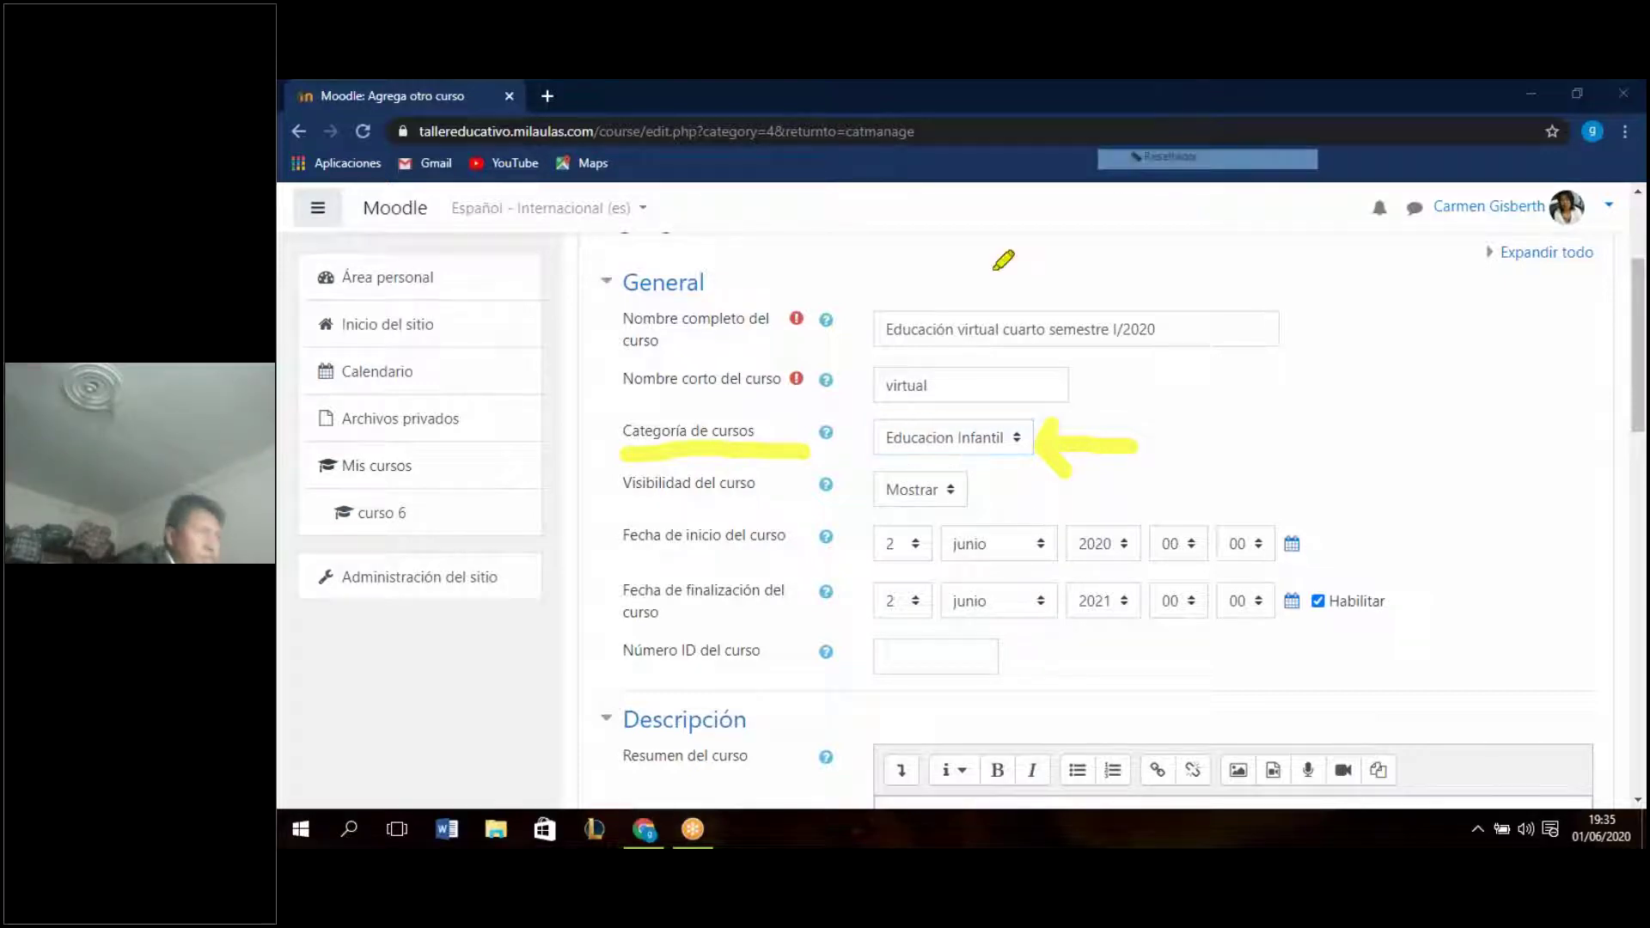
Set the start date to 1 junio 2020 at 19:35 and uncheck Habilitar for Fecha de finalización
{"action": "left_click_drag", "start_coordinate": [627, 553], "coordinate": [780, 548]}
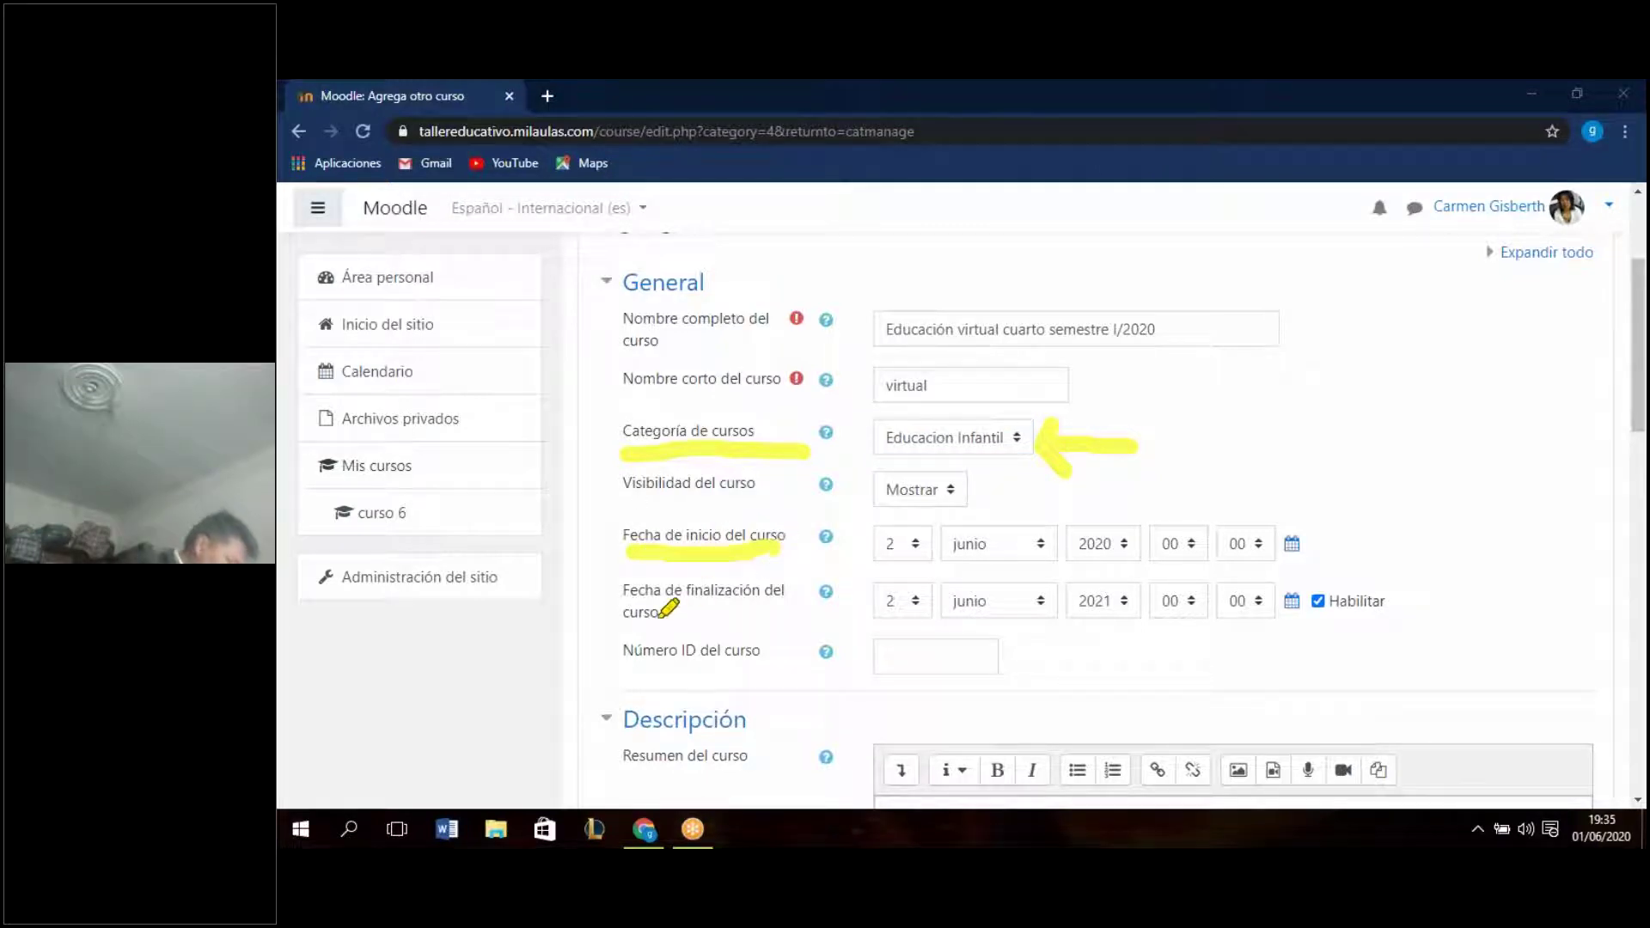
{"action": "left_click_drag", "start_coordinate": [621, 624], "coordinate": [780, 617]}
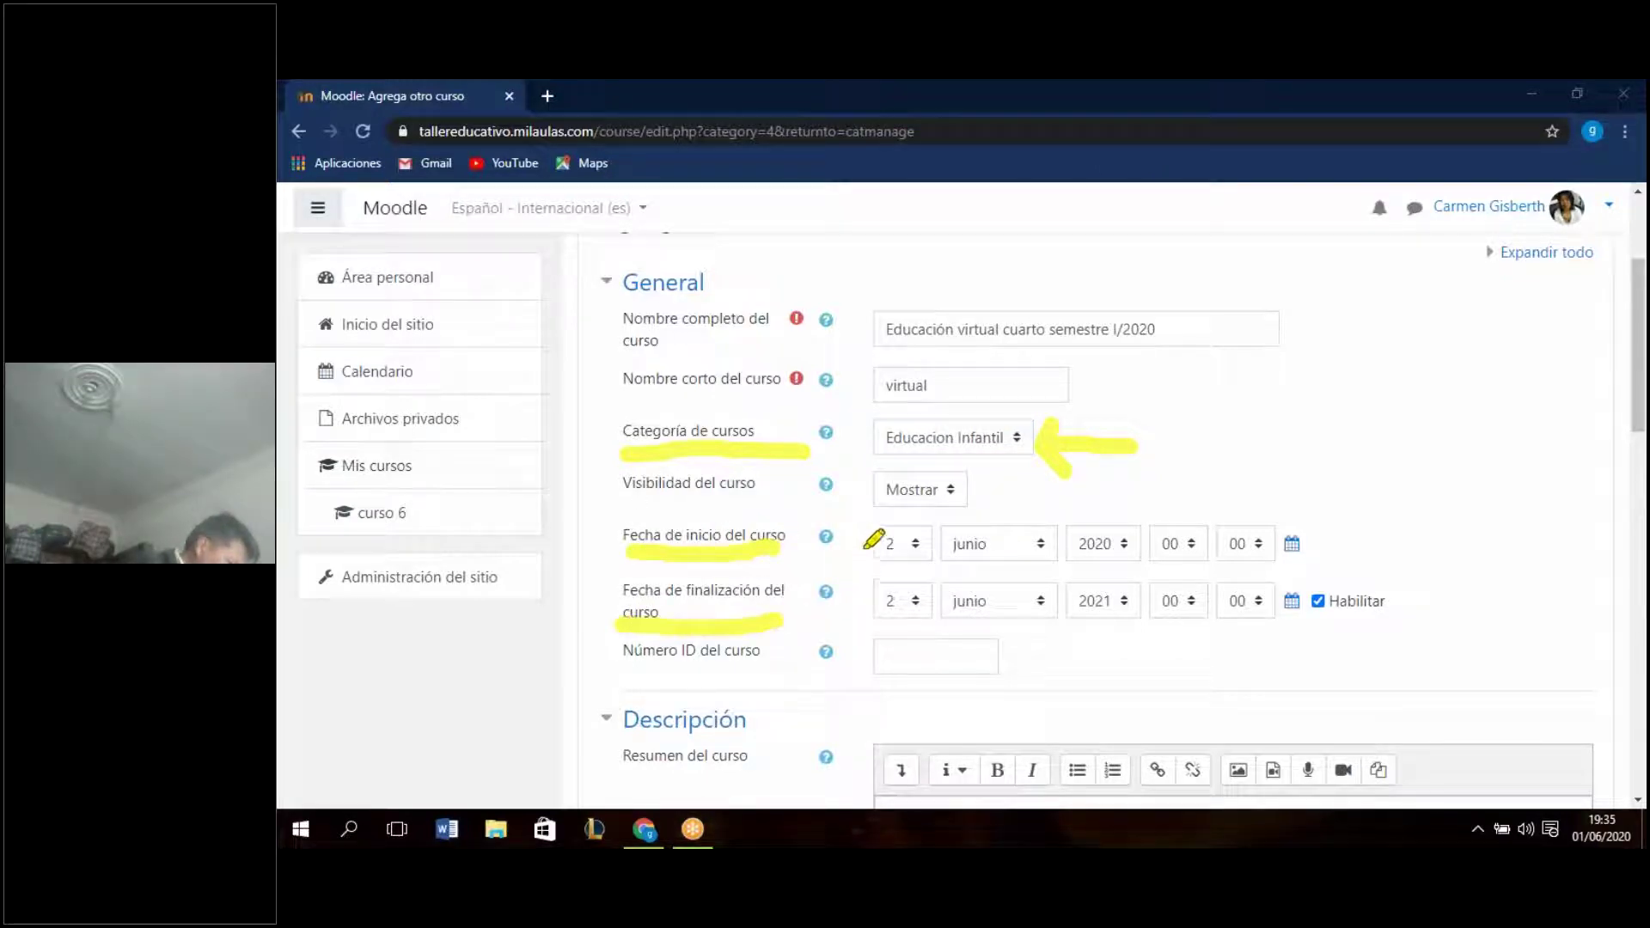
{"action": "left_click", "coordinate": [915, 545]}
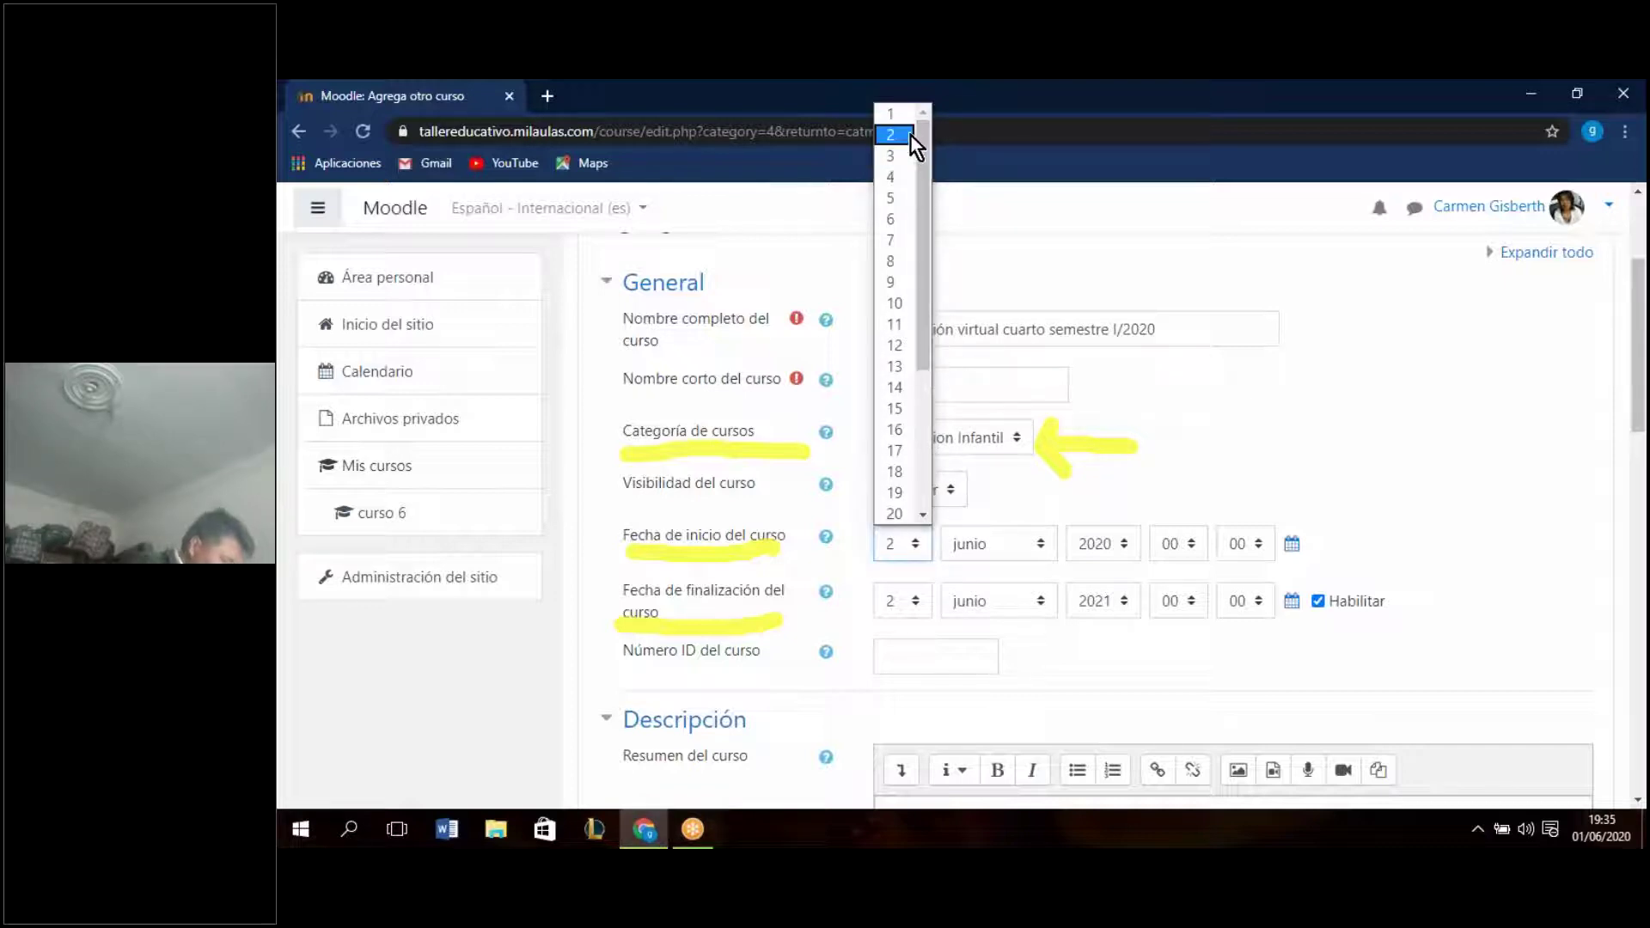
{"action": "left_click", "coordinate": [892, 116]}
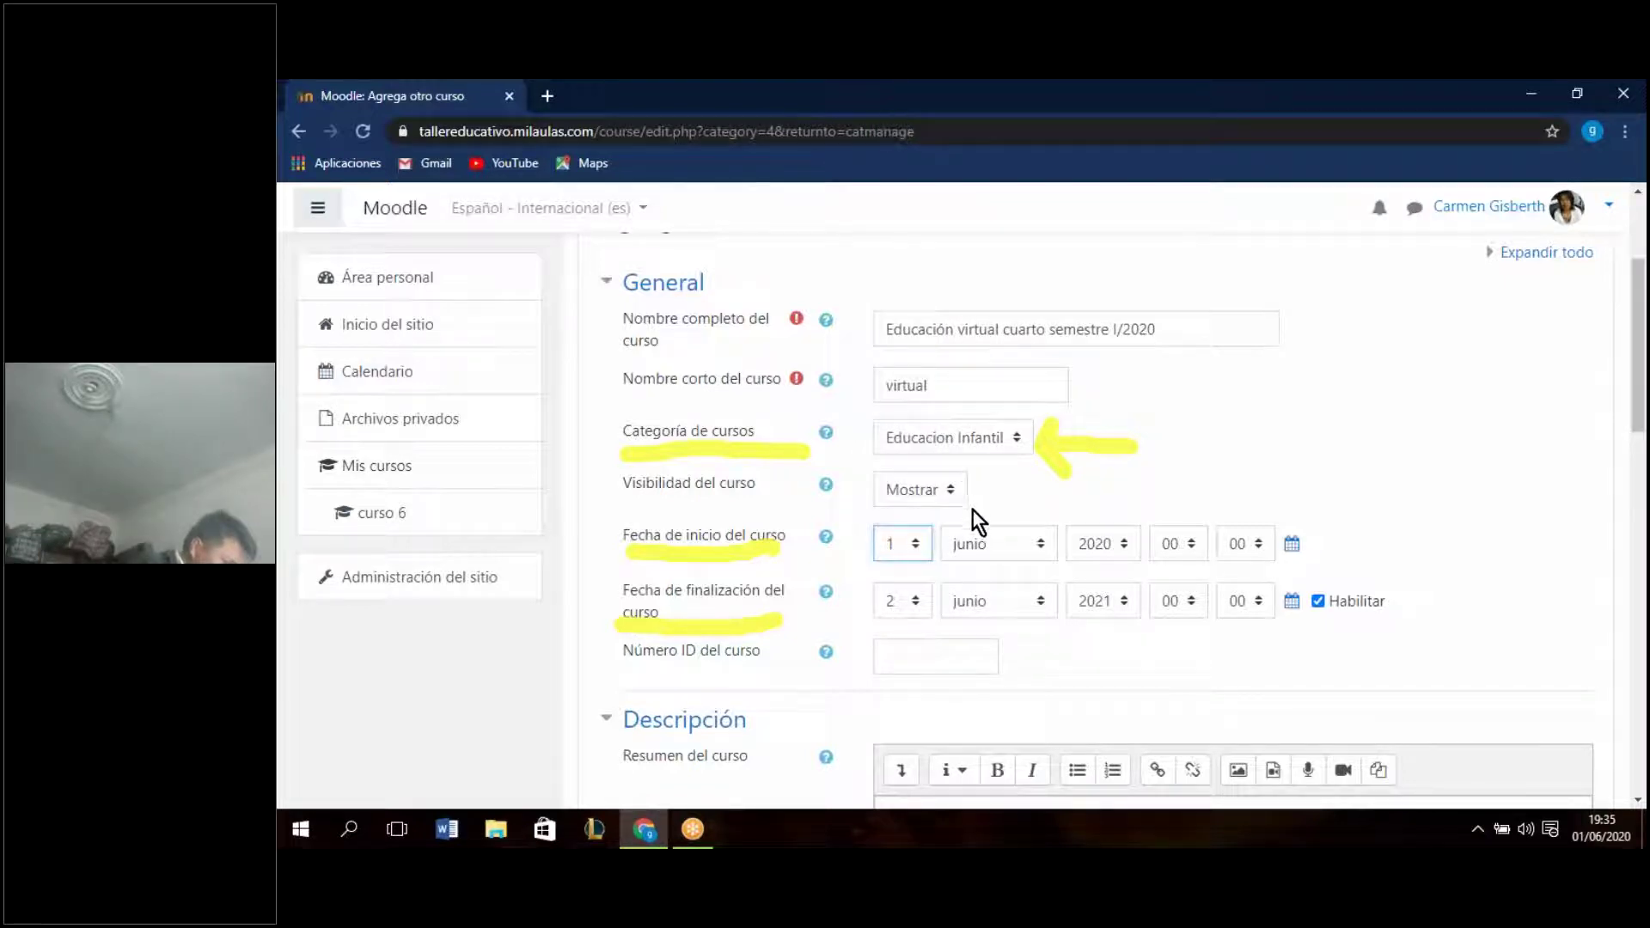
{"action": "left_click", "coordinate": [1192, 546]}
{"action": "scroll", "coordinate": [1185, 515], "scroll_direction": "down", "scroll_amount": 1}
{"action": "left_click", "coordinate": [1184, 514]}
{"action": "left_click", "coordinate": [1191, 547]}
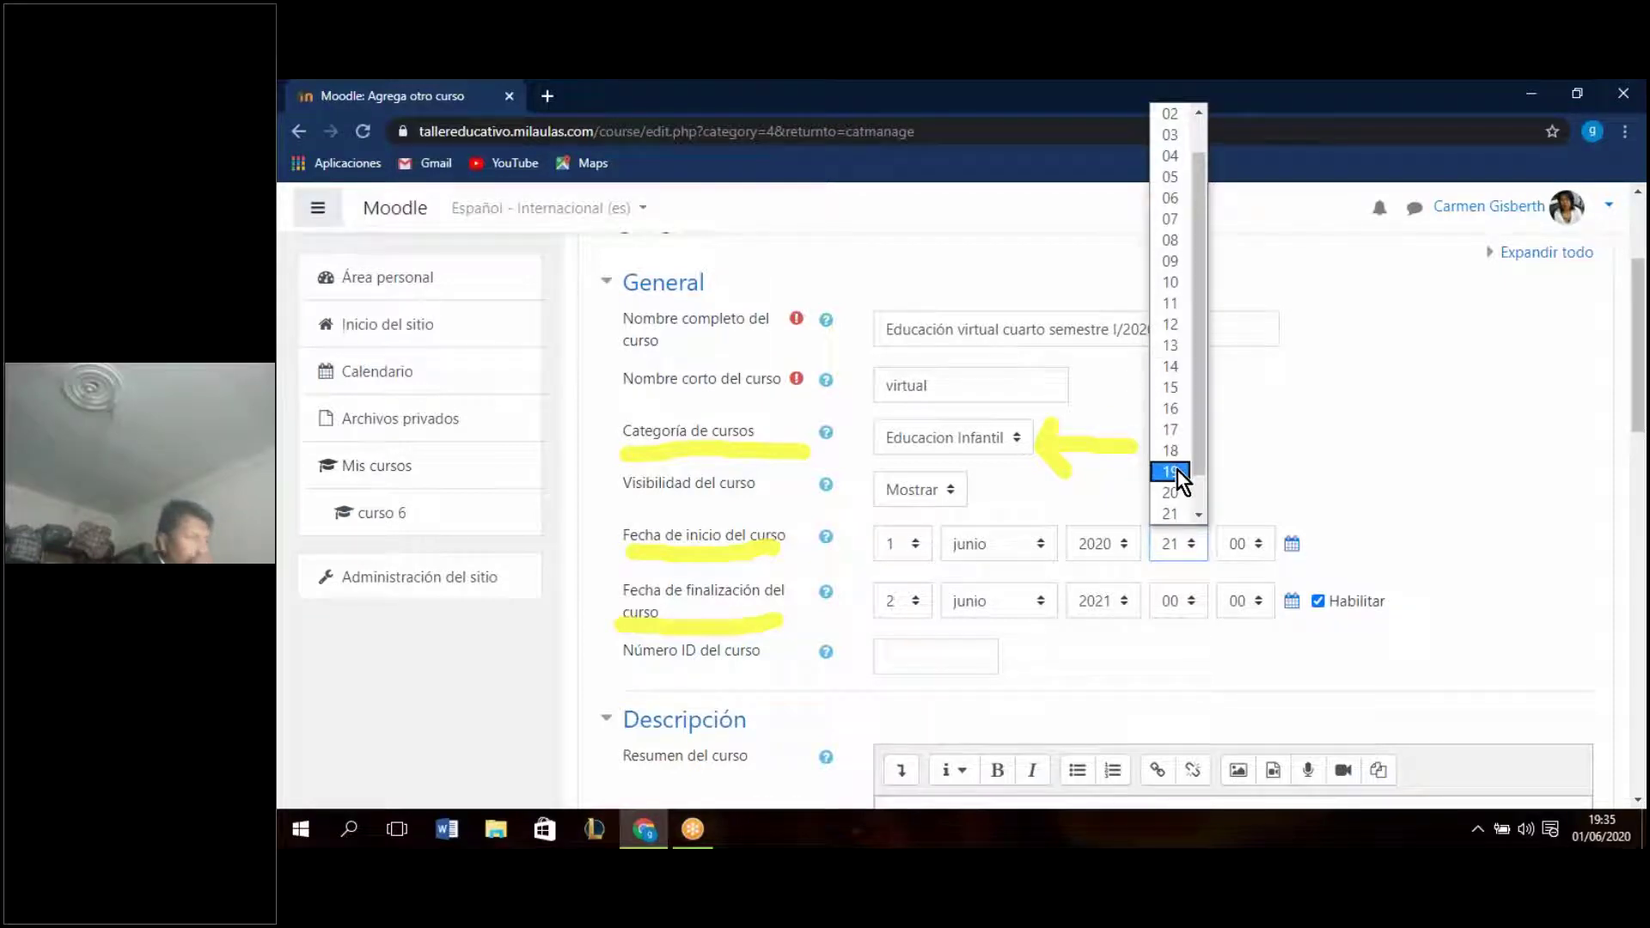
{"action": "left_click", "coordinate": [1177, 471]}
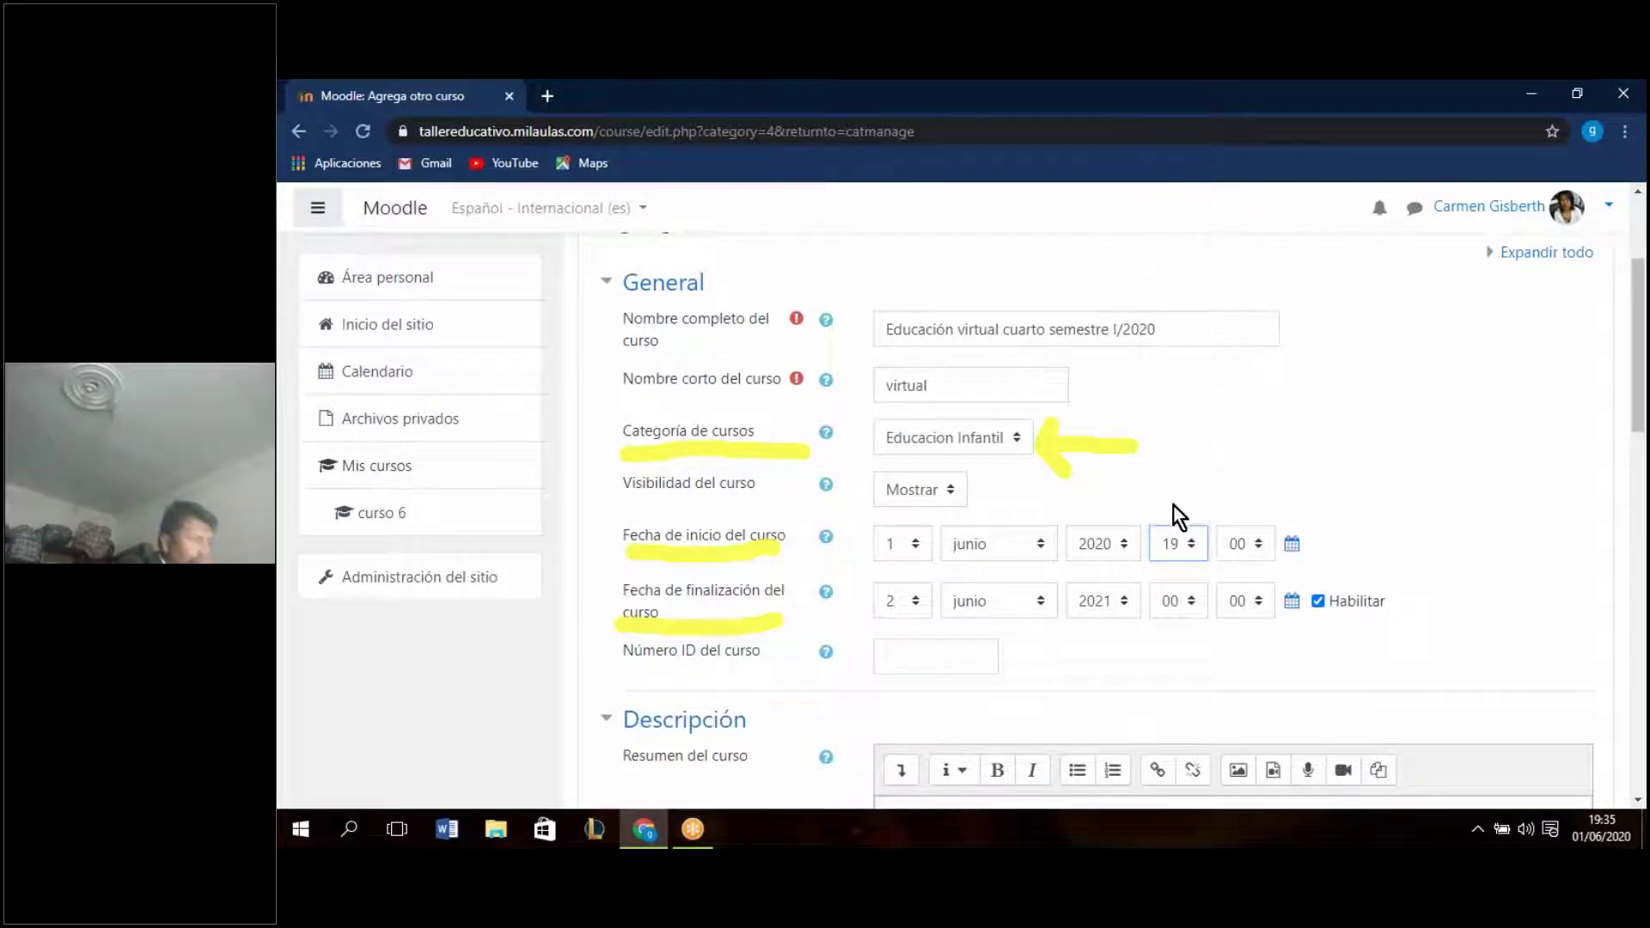
{"action": "left_click", "coordinate": [1259, 548]}
{"action": "scroll", "coordinate": [1260, 518], "scroll_direction": "down", "scroll_amount": 5}
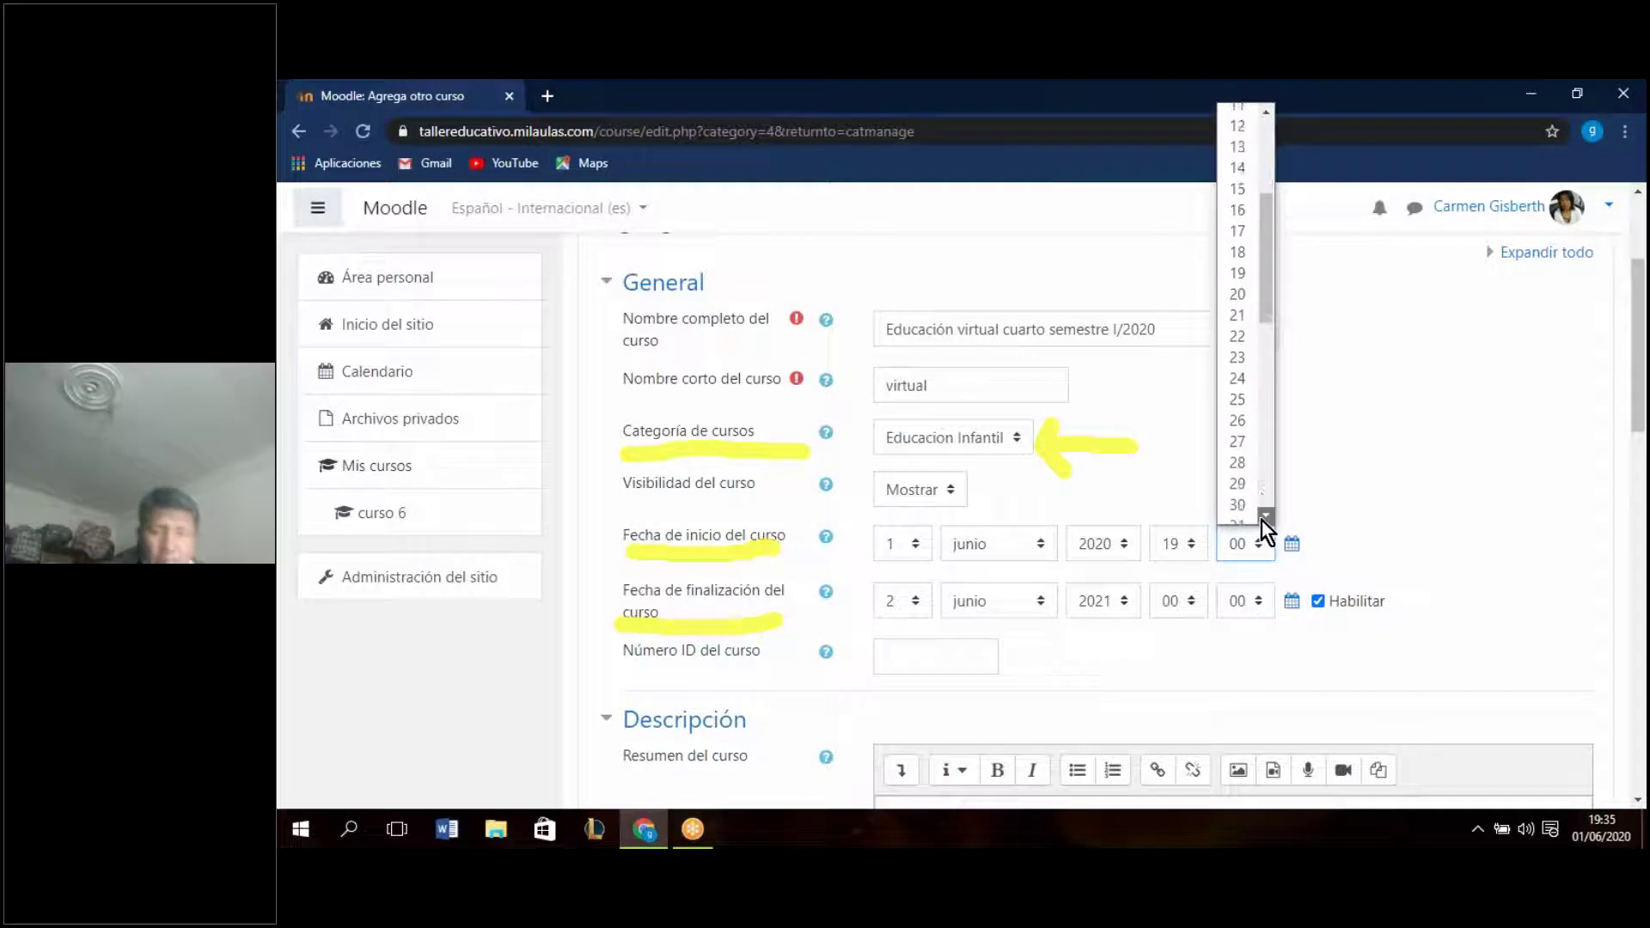
{"action": "left_click", "coordinate": [1231, 450]}
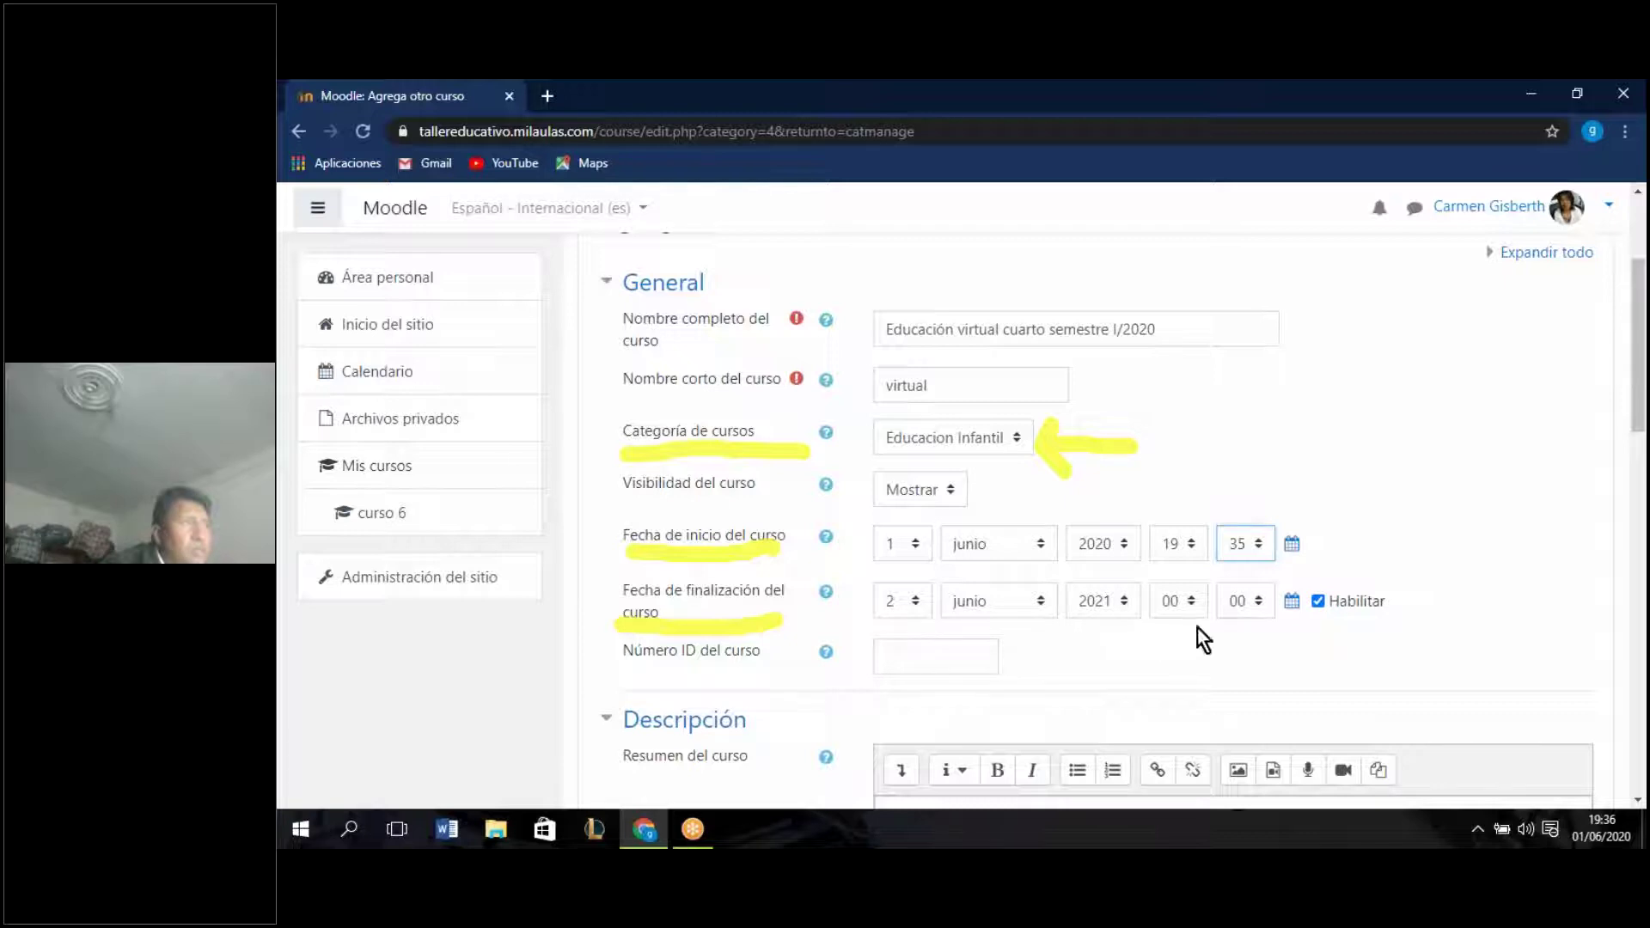
{"action": "left_click", "coordinate": [1319, 602]}
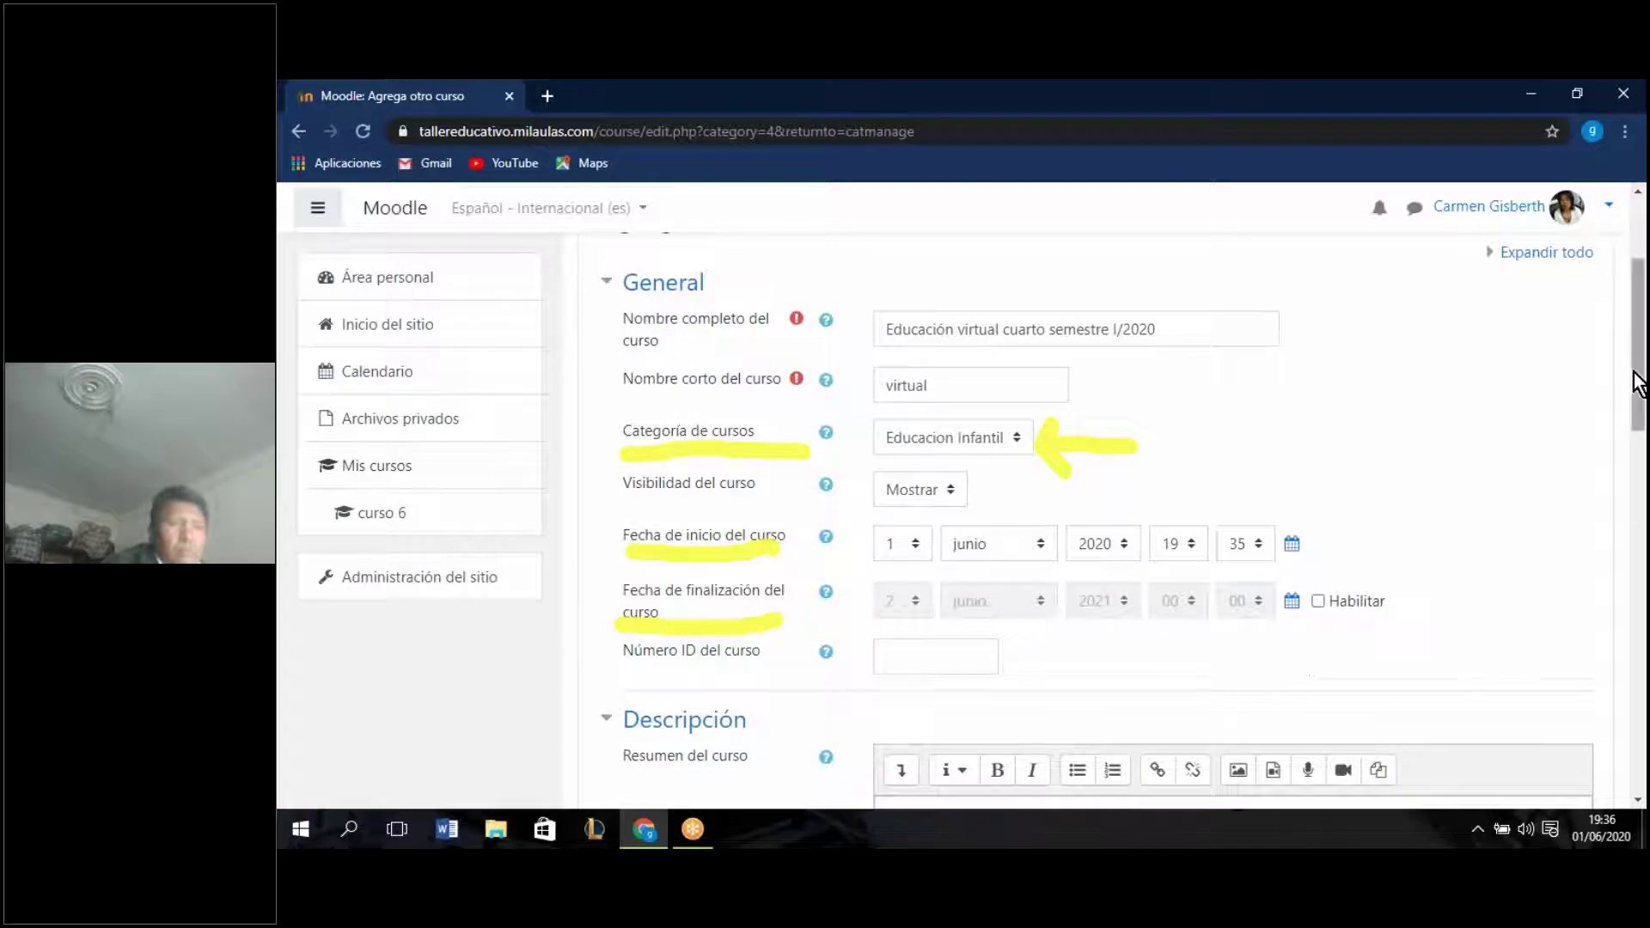
Expand the Formato de curso section, revealing Formato de temas with 4 sections
{"action": "scroll", "coordinate": [1637, 430], "scroll_direction": "down", "scroll_amount": 2}
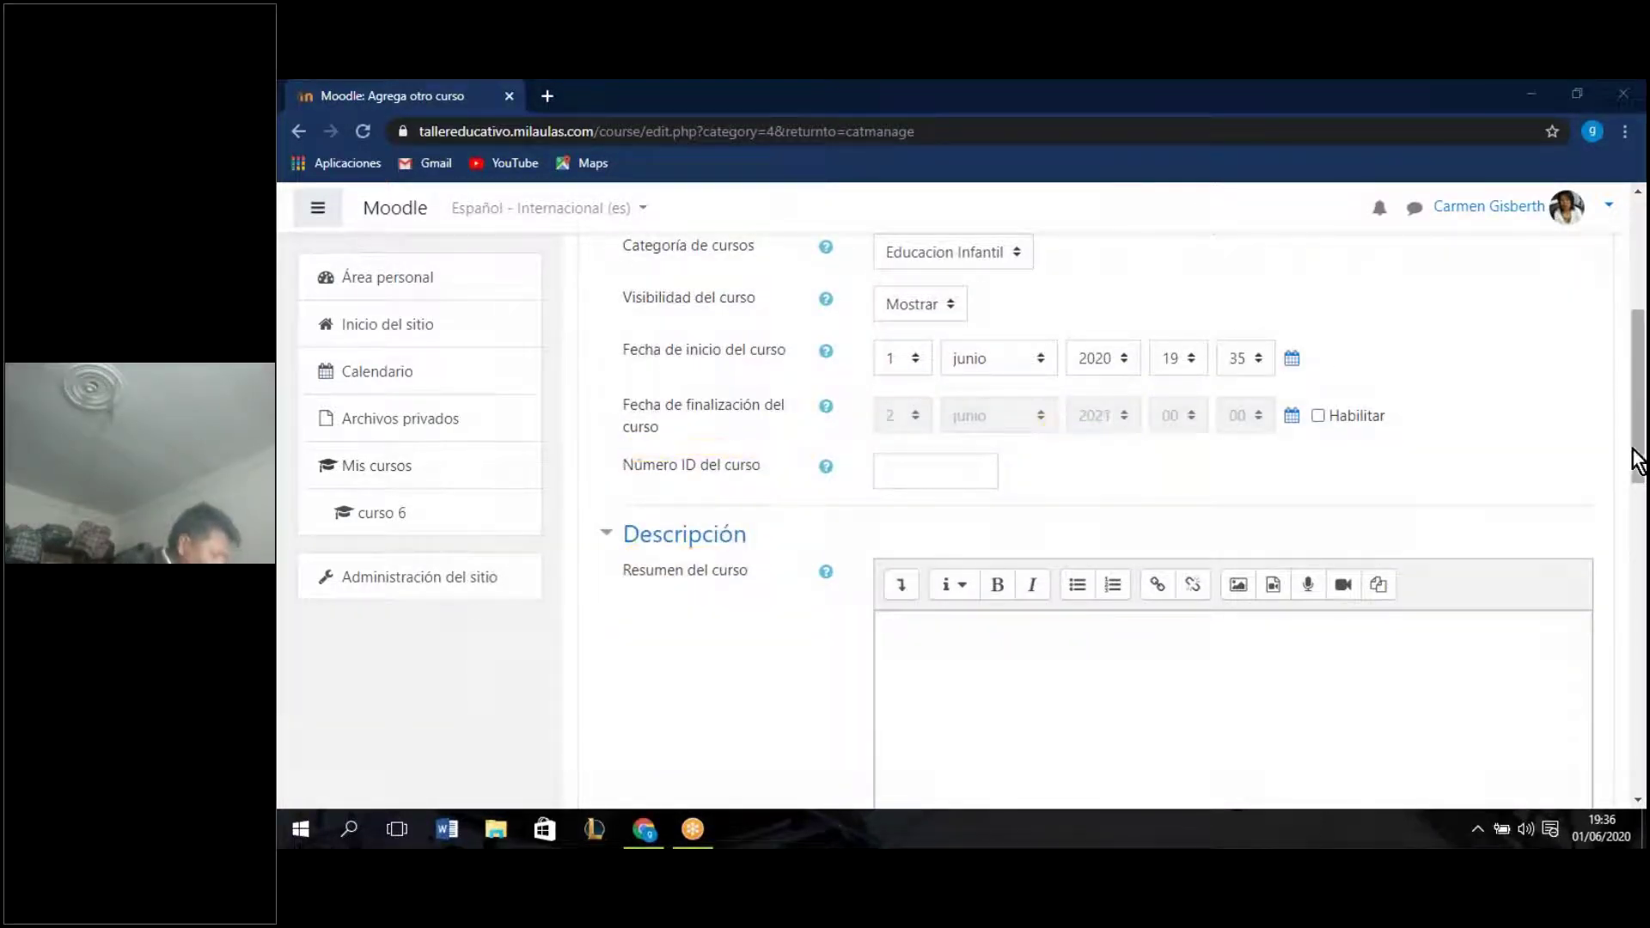
{"action": "scroll", "coordinate": [1637, 461], "scroll_direction": "down", "scroll_amount": 1}
{"action": "left_click_drag", "start_coordinate": [1638, 456], "coordinate": [1641, 673]}
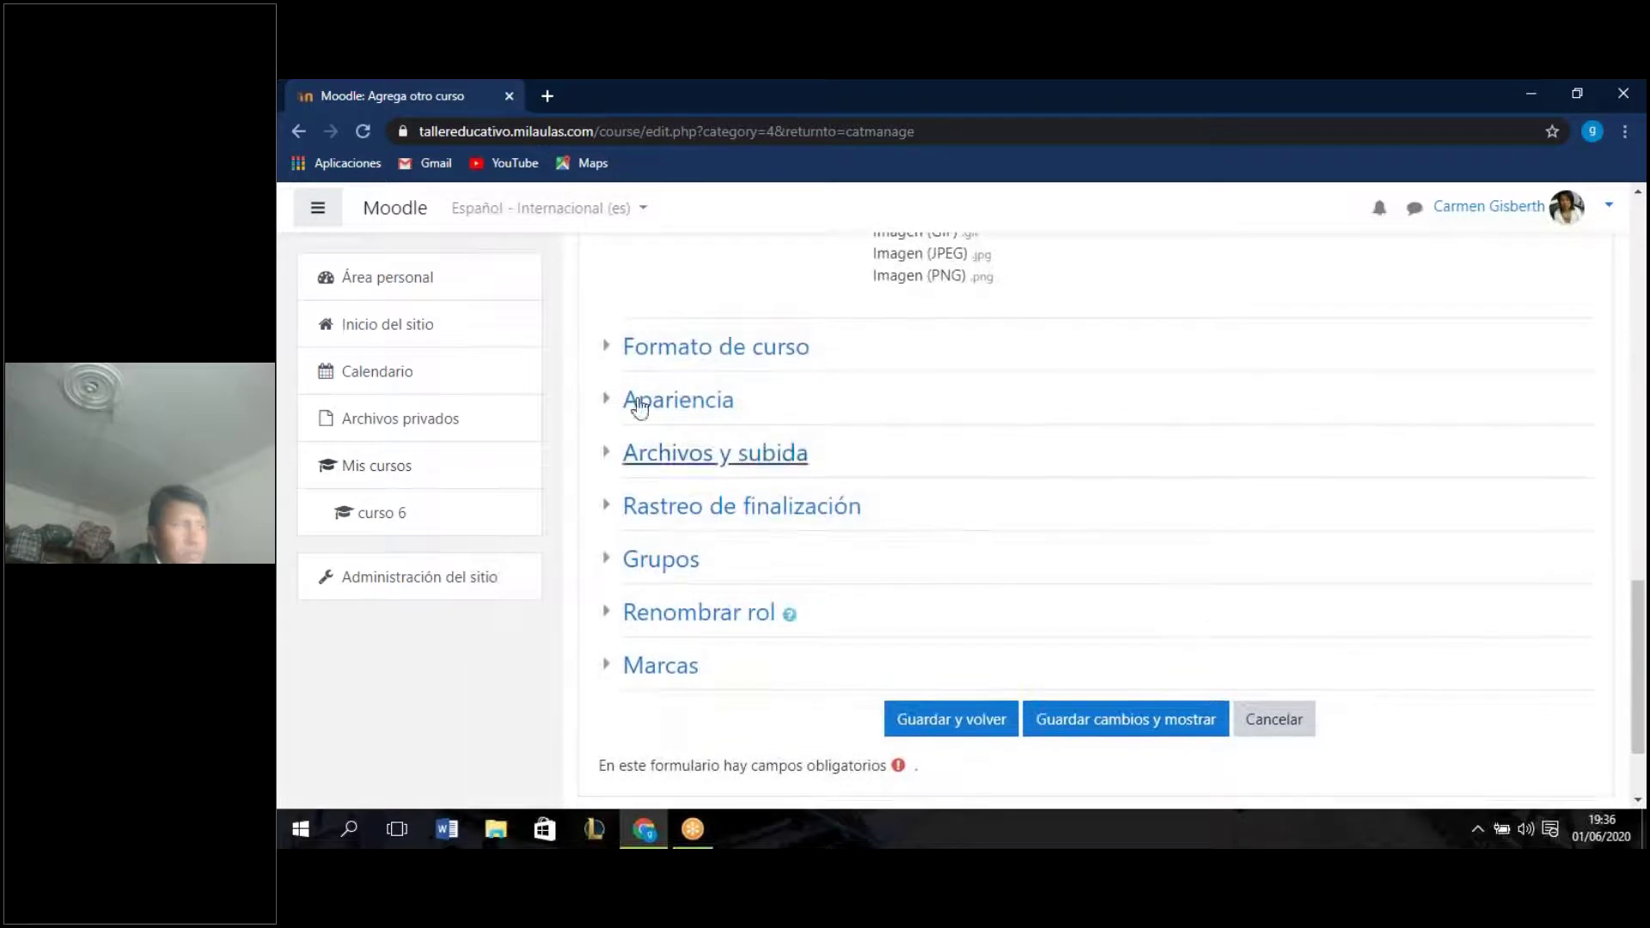
{"action": "left_click", "coordinate": [767, 360]}
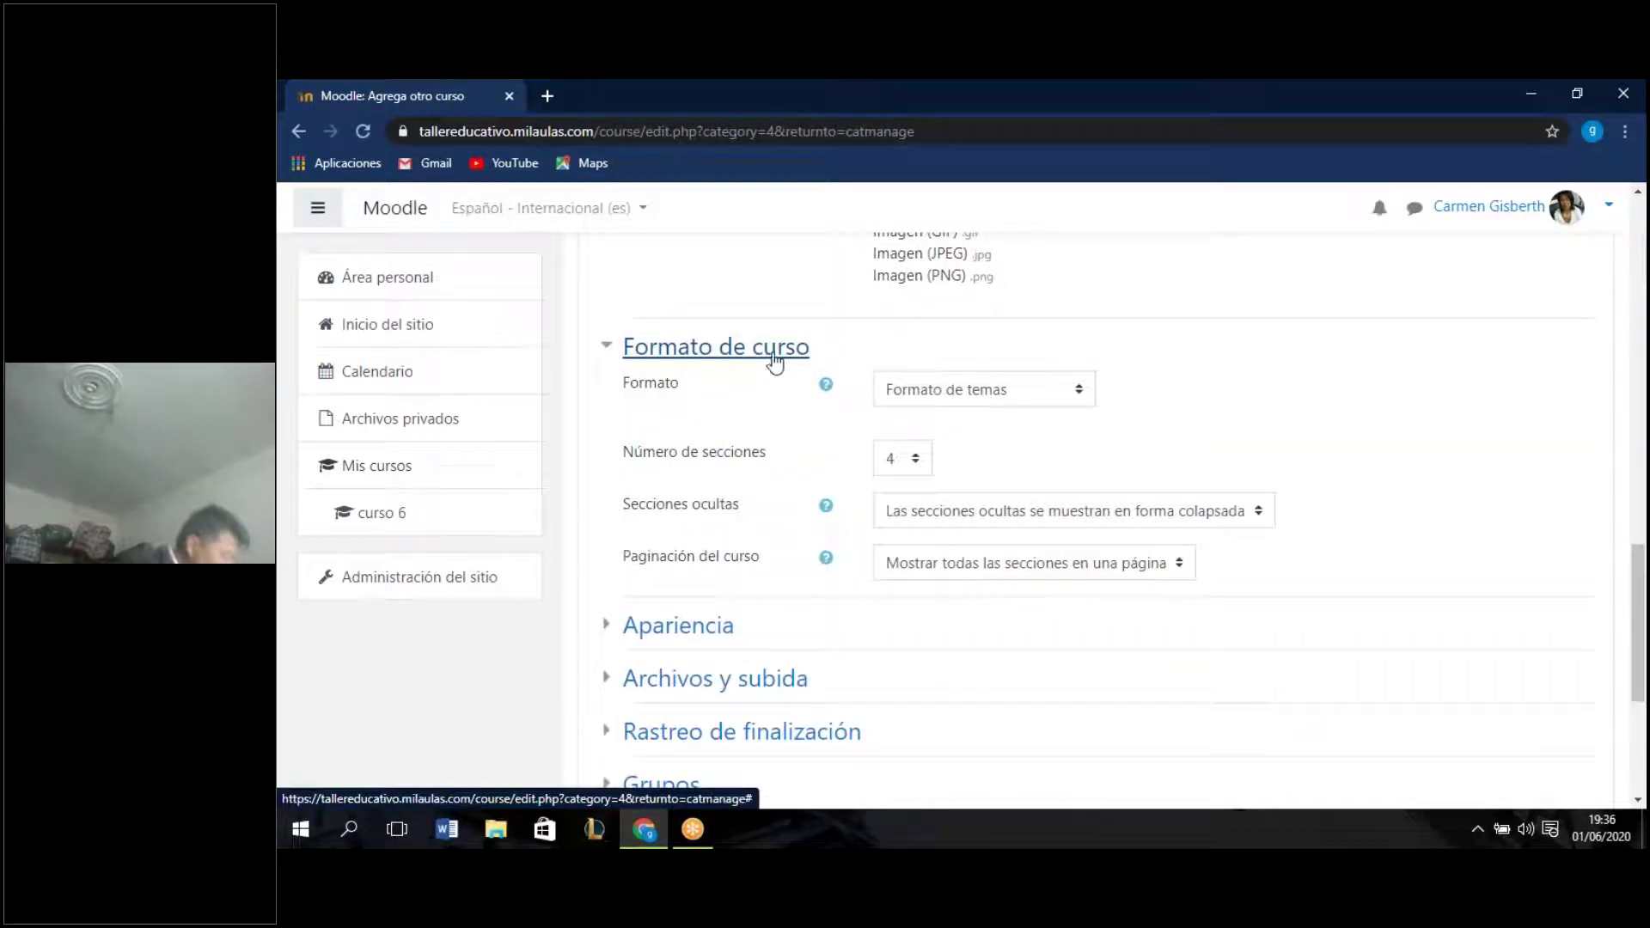
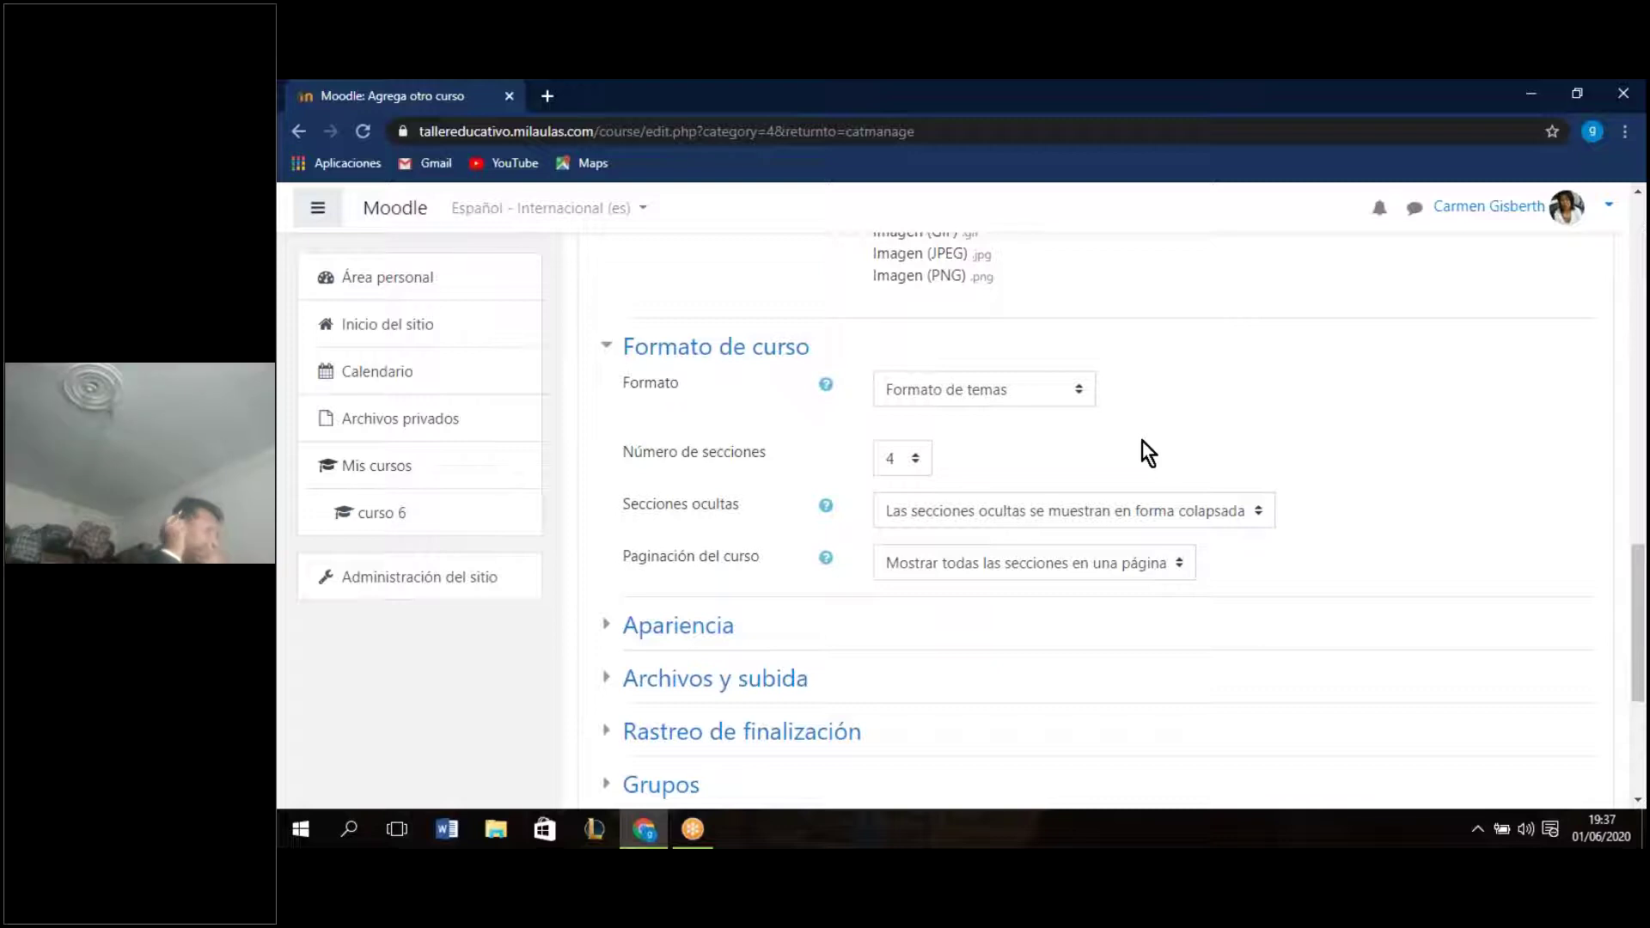
Keep the course format as Formato de temas with 4 sections
{"action": "left_click", "coordinate": [1079, 394]}
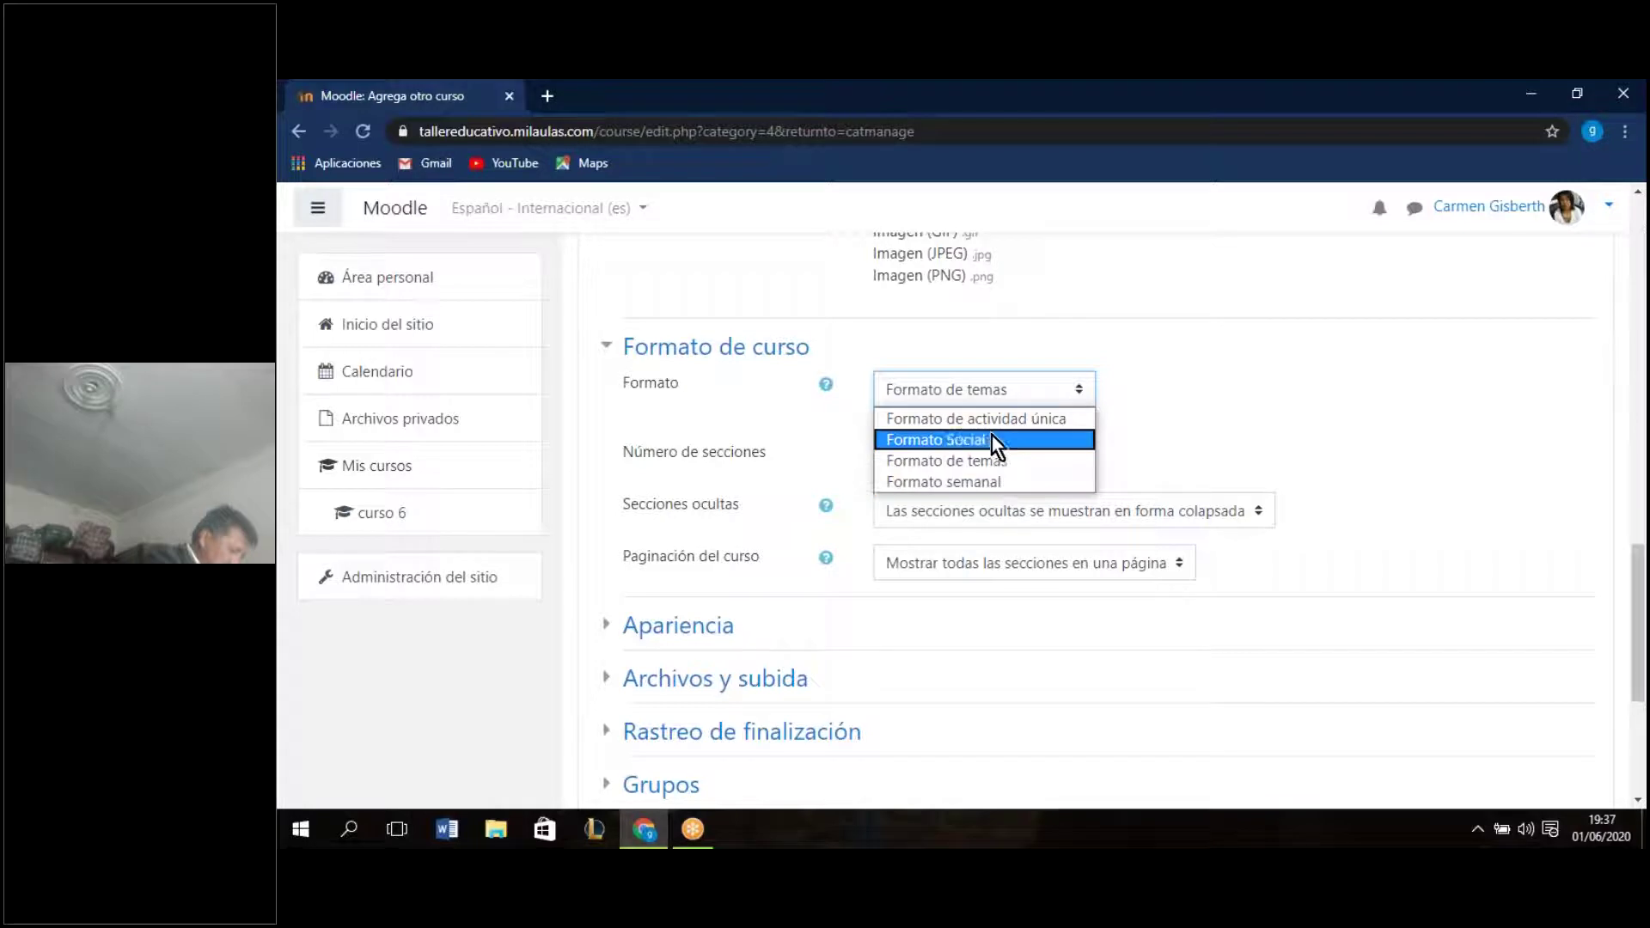
{"action": "left_click", "coordinate": [982, 461]}
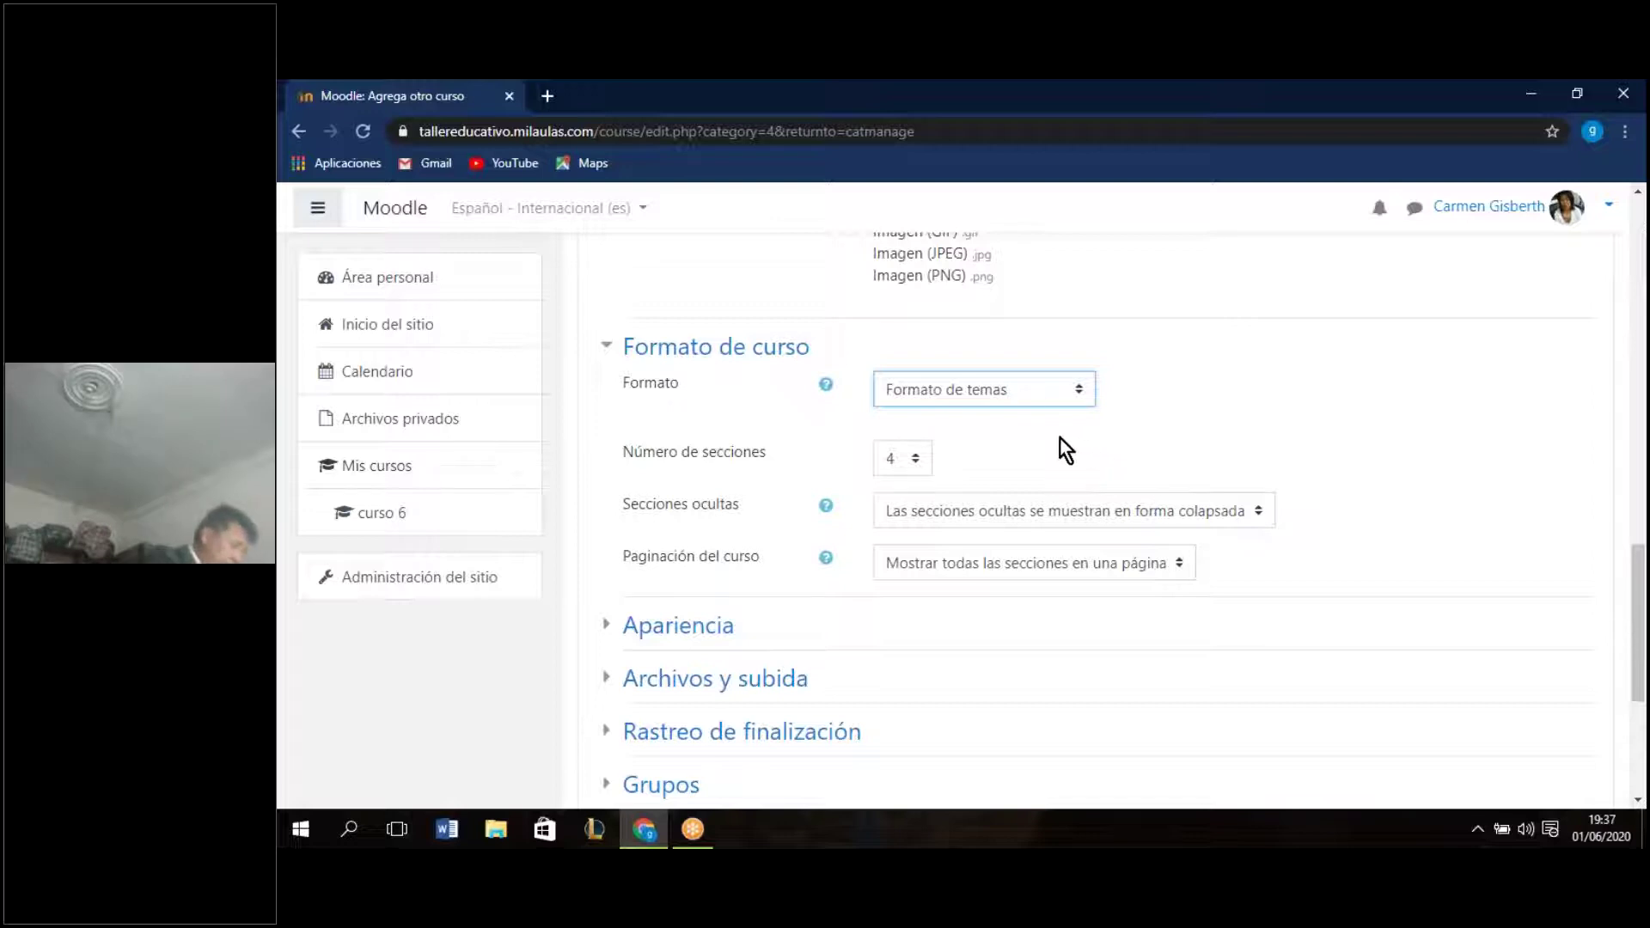
{"action": "left_click", "coordinate": [920, 459]}
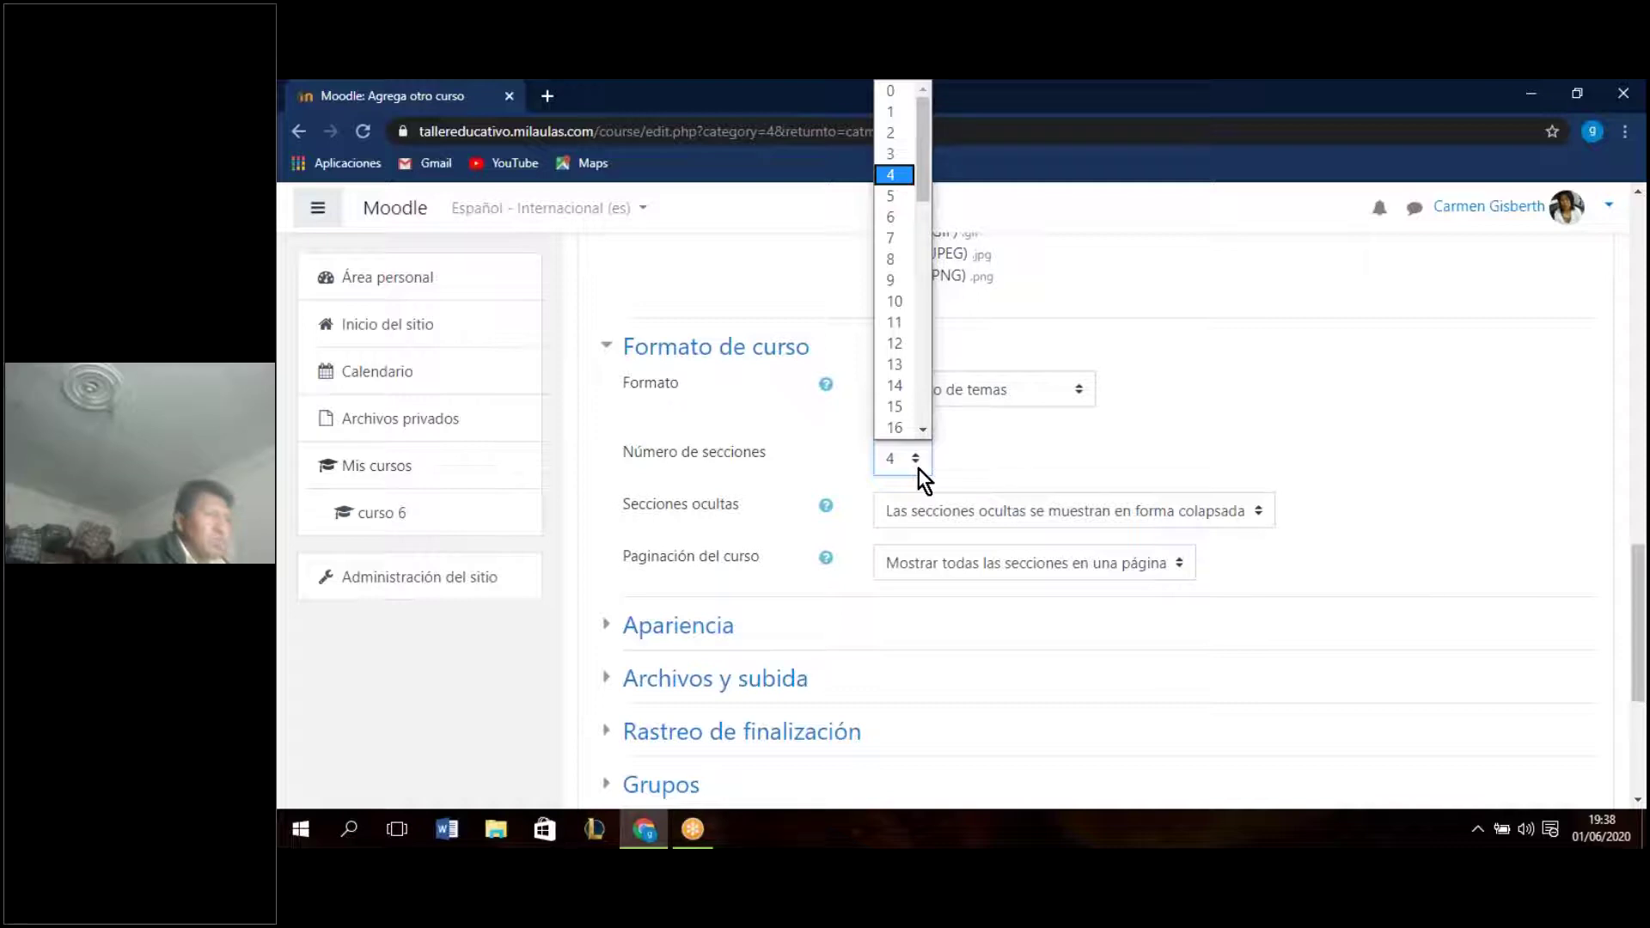
{"action": "scroll", "coordinate": [902, 403], "scroll_direction": "down", "scroll_amount": 1}
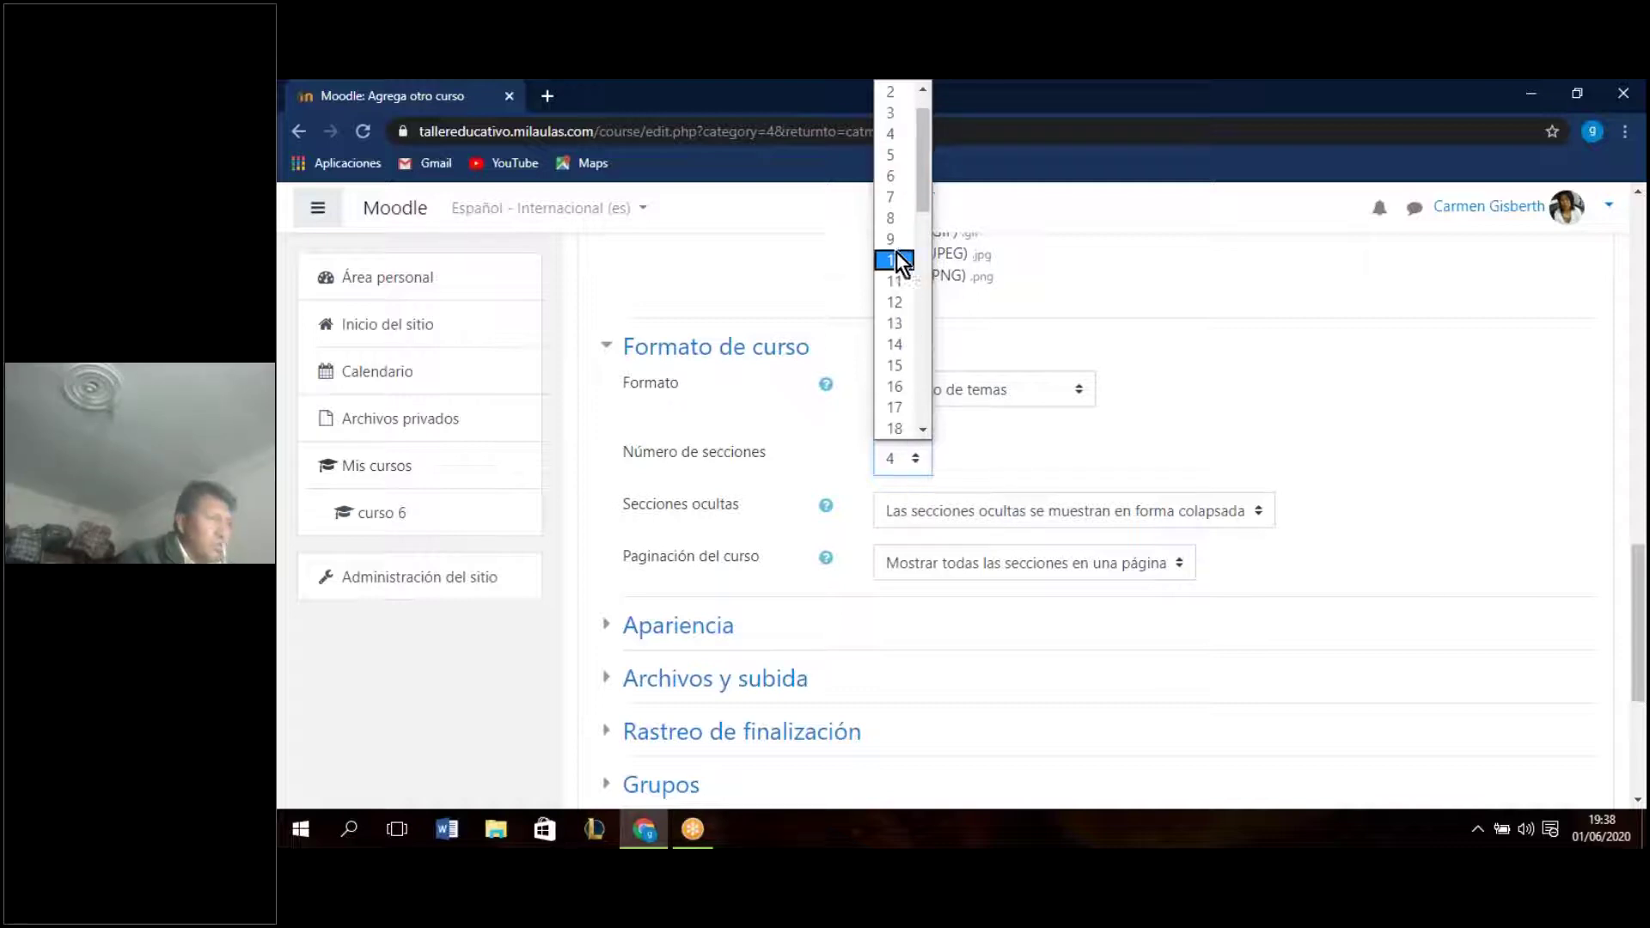
{"action": "left_click", "coordinate": [901, 142]}
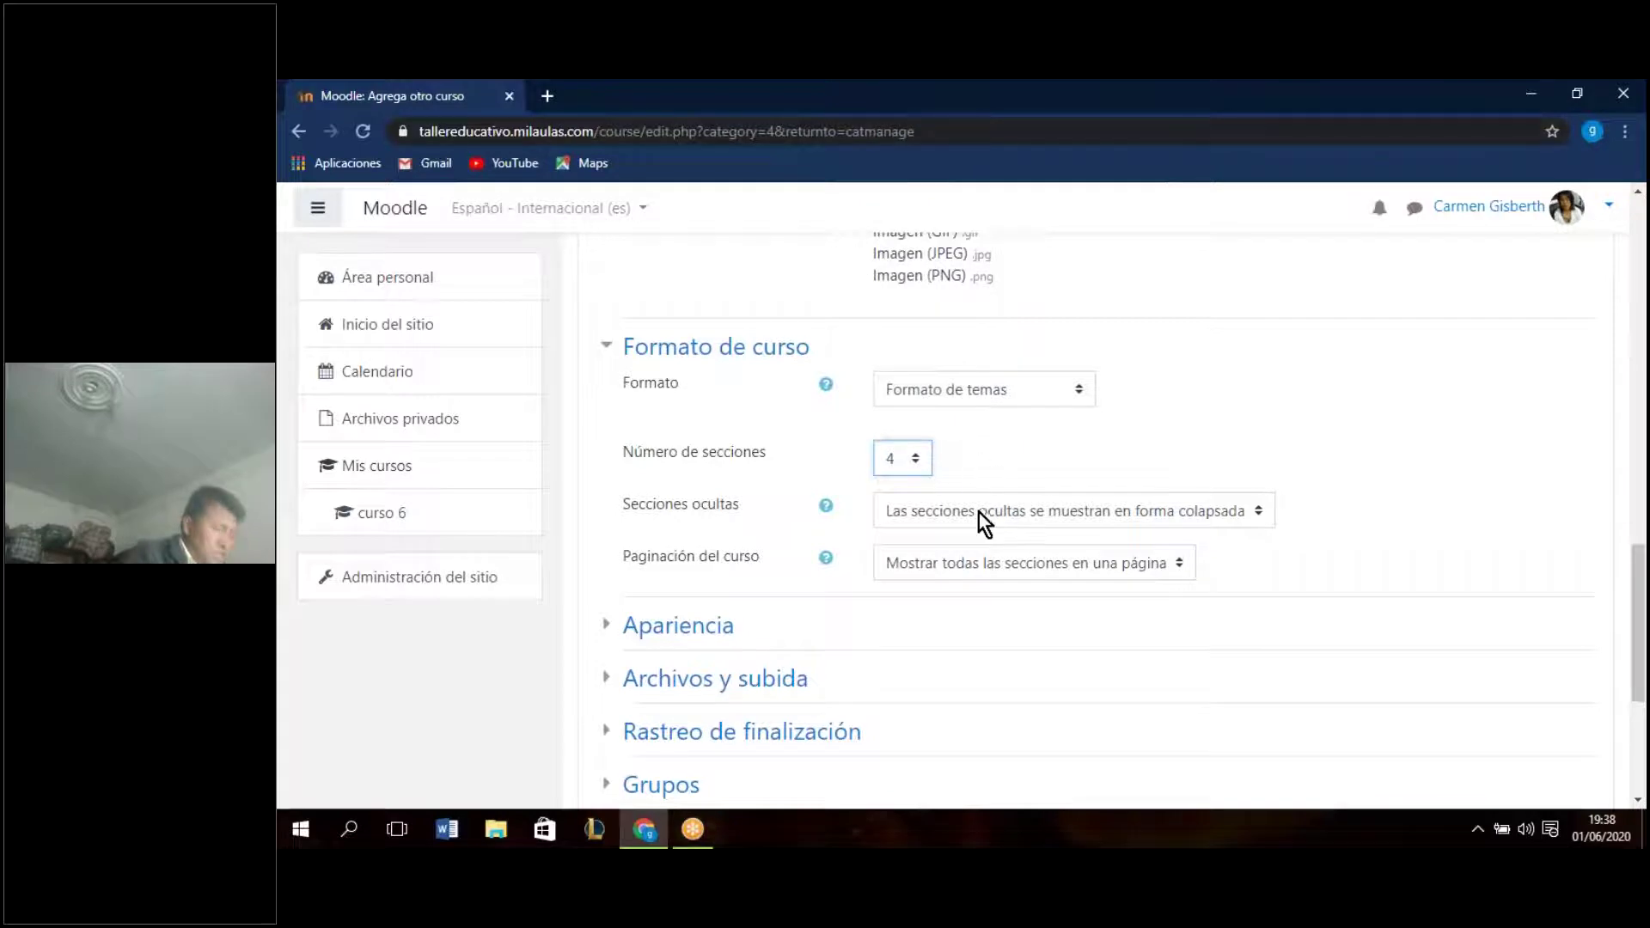
{"action": "left_click", "coordinate": [951, 455]}
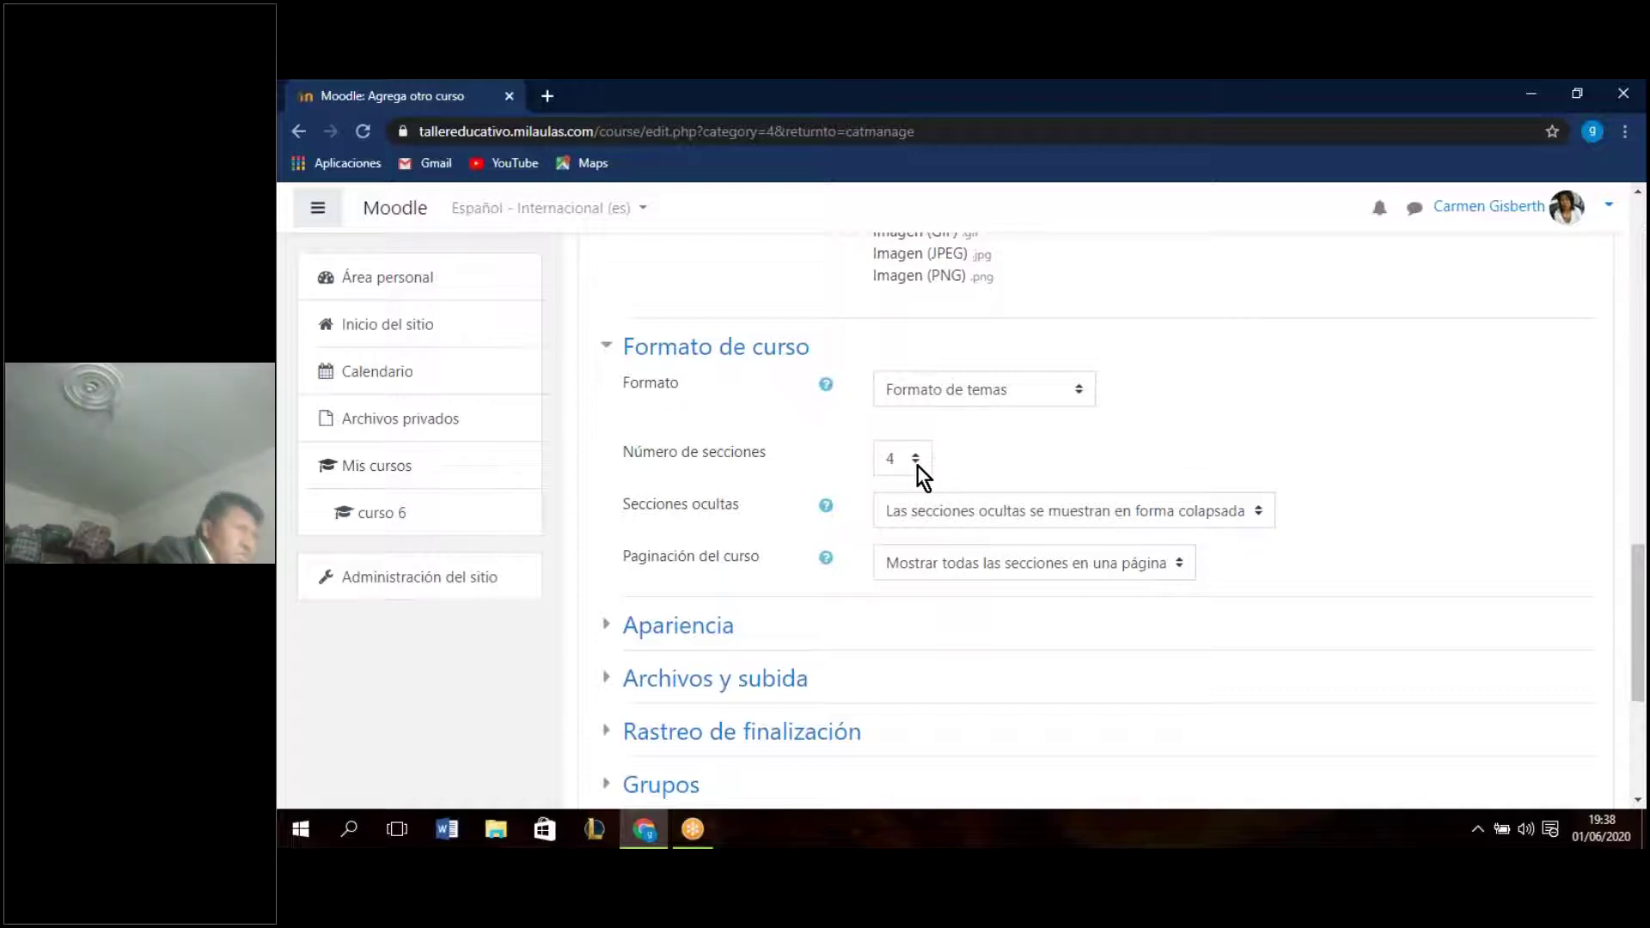
{"action": "left_click_drag", "start_coordinate": [1642, 592], "coordinate": [1626, 636]}
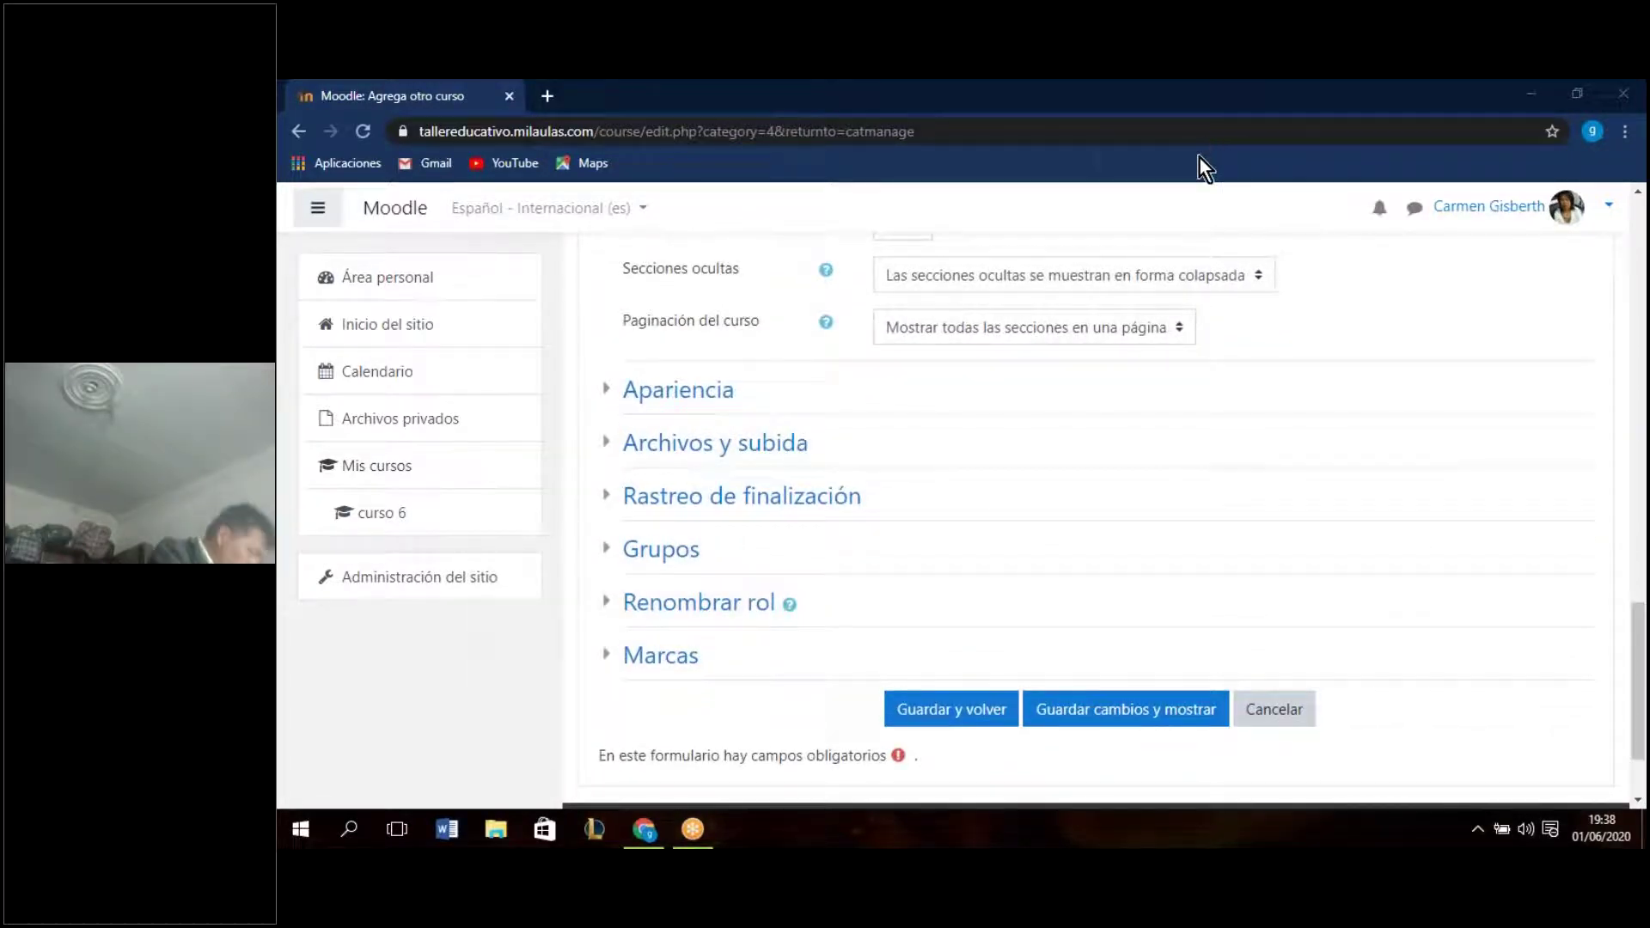
Under Apariencia, set Número de anuncios to 0, leaving the gradebook shown to students as 'Sí'
{"action": "left_click_drag", "start_coordinate": [606, 409], "coordinate": [741, 424]}
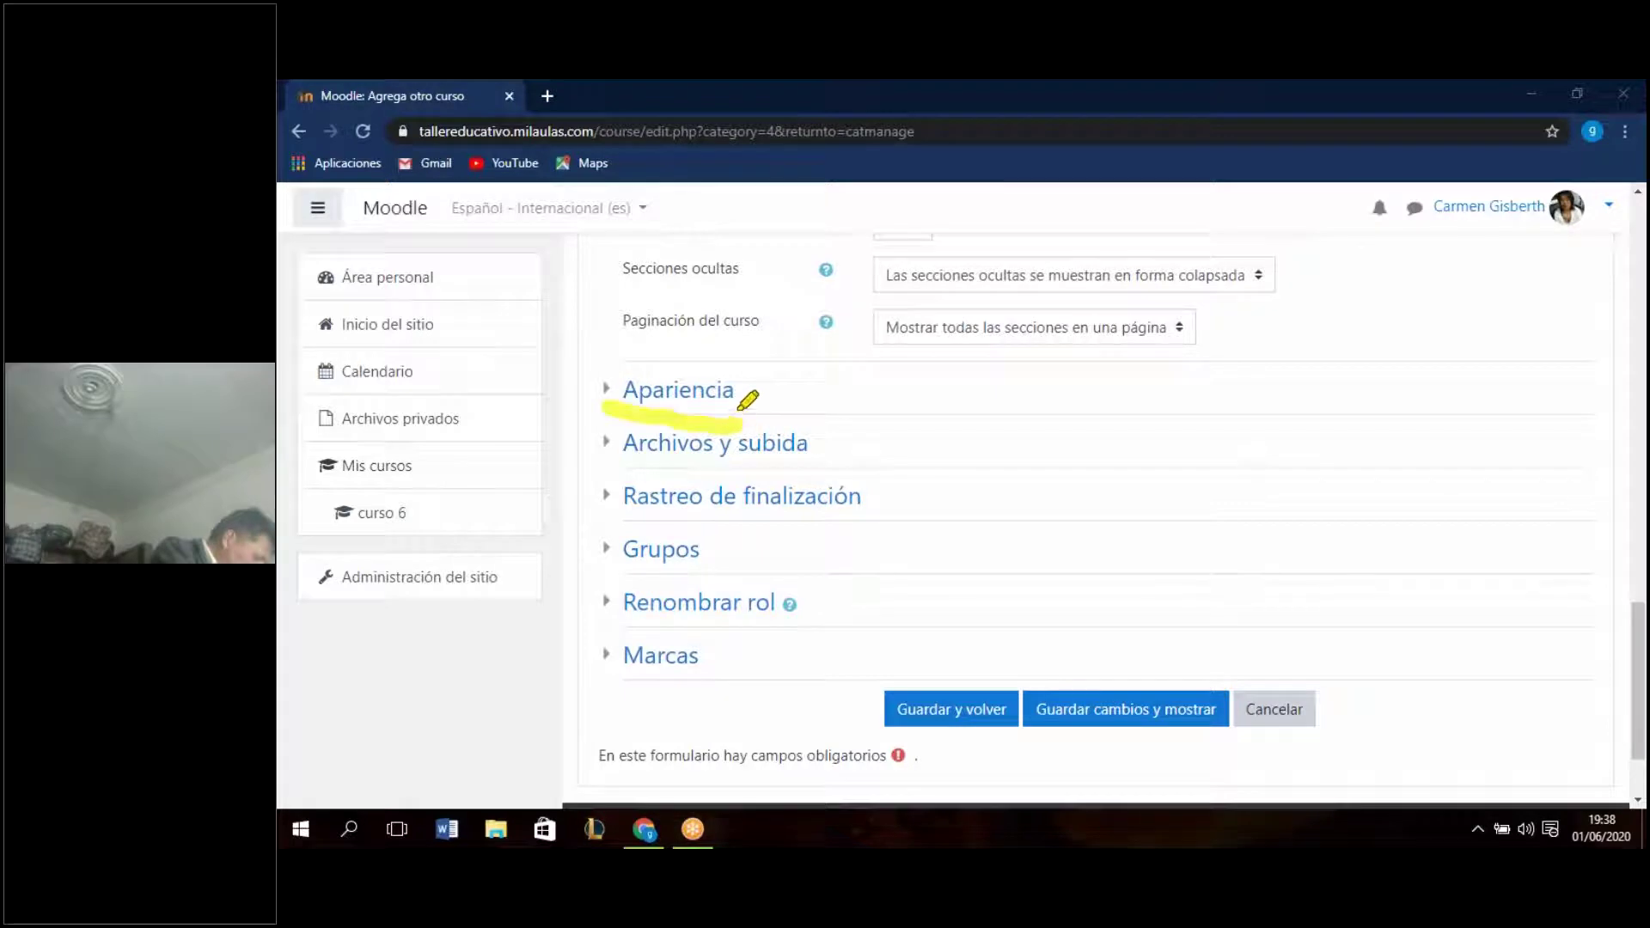
{"action": "left_click", "coordinate": [724, 393]}
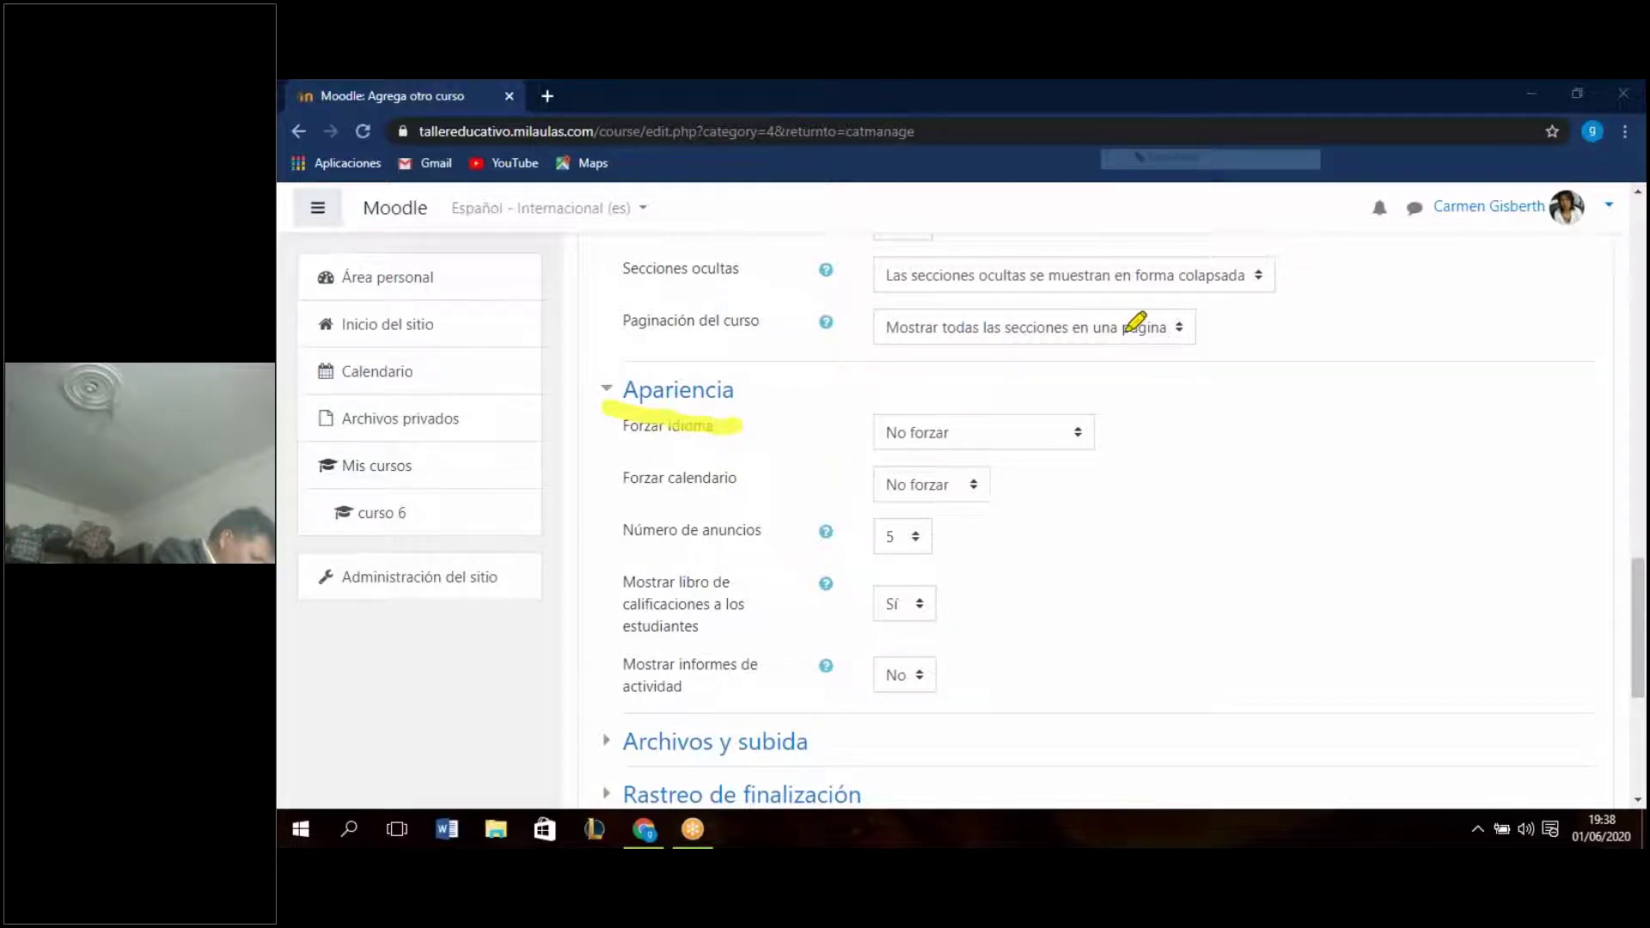
{"action": "left_click_drag", "start_coordinate": [617, 556], "coordinate": [765, 555]}
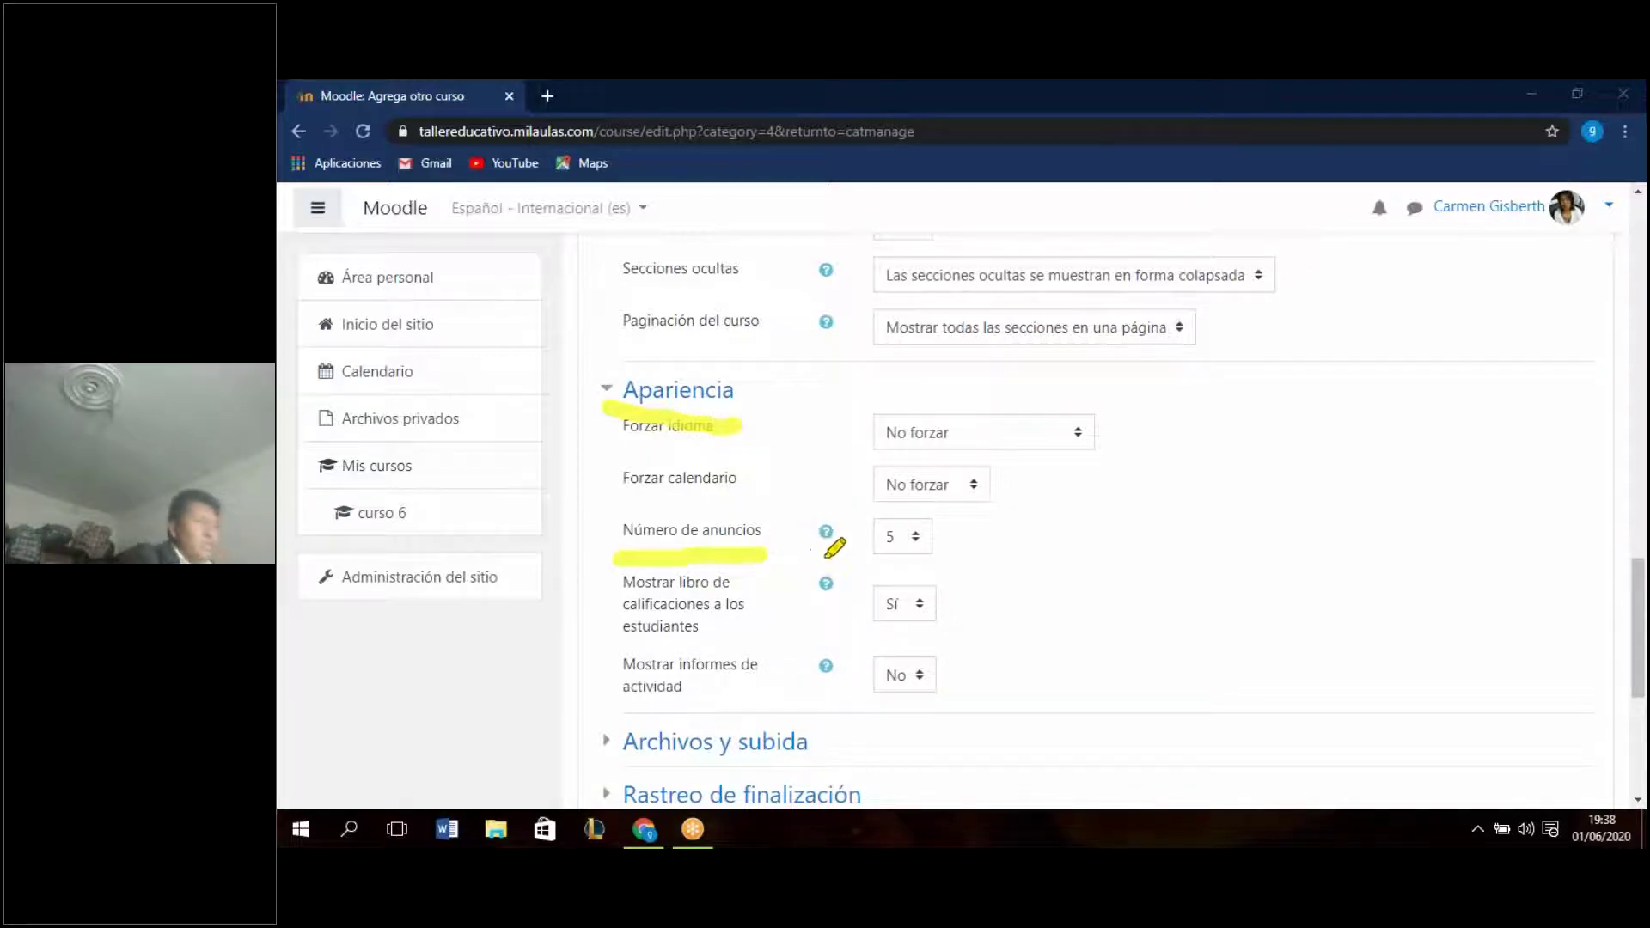
{"action": "left_click", "coordinate": [916, 540]}
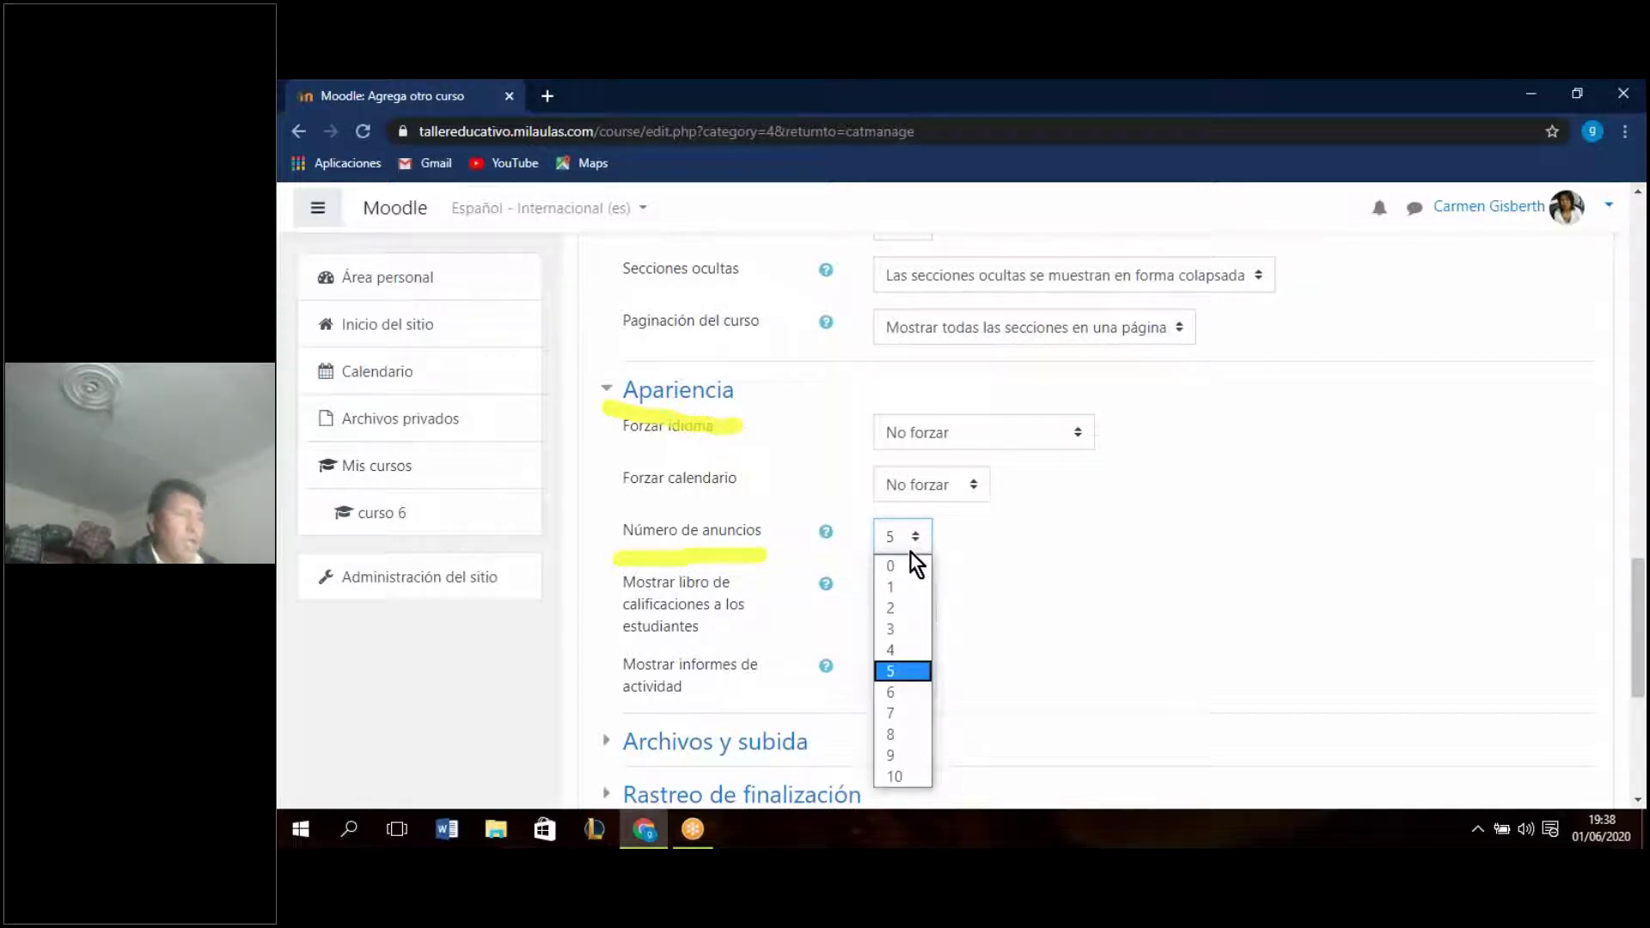
{"action": "left_click", "coordinate": [910, 565]}
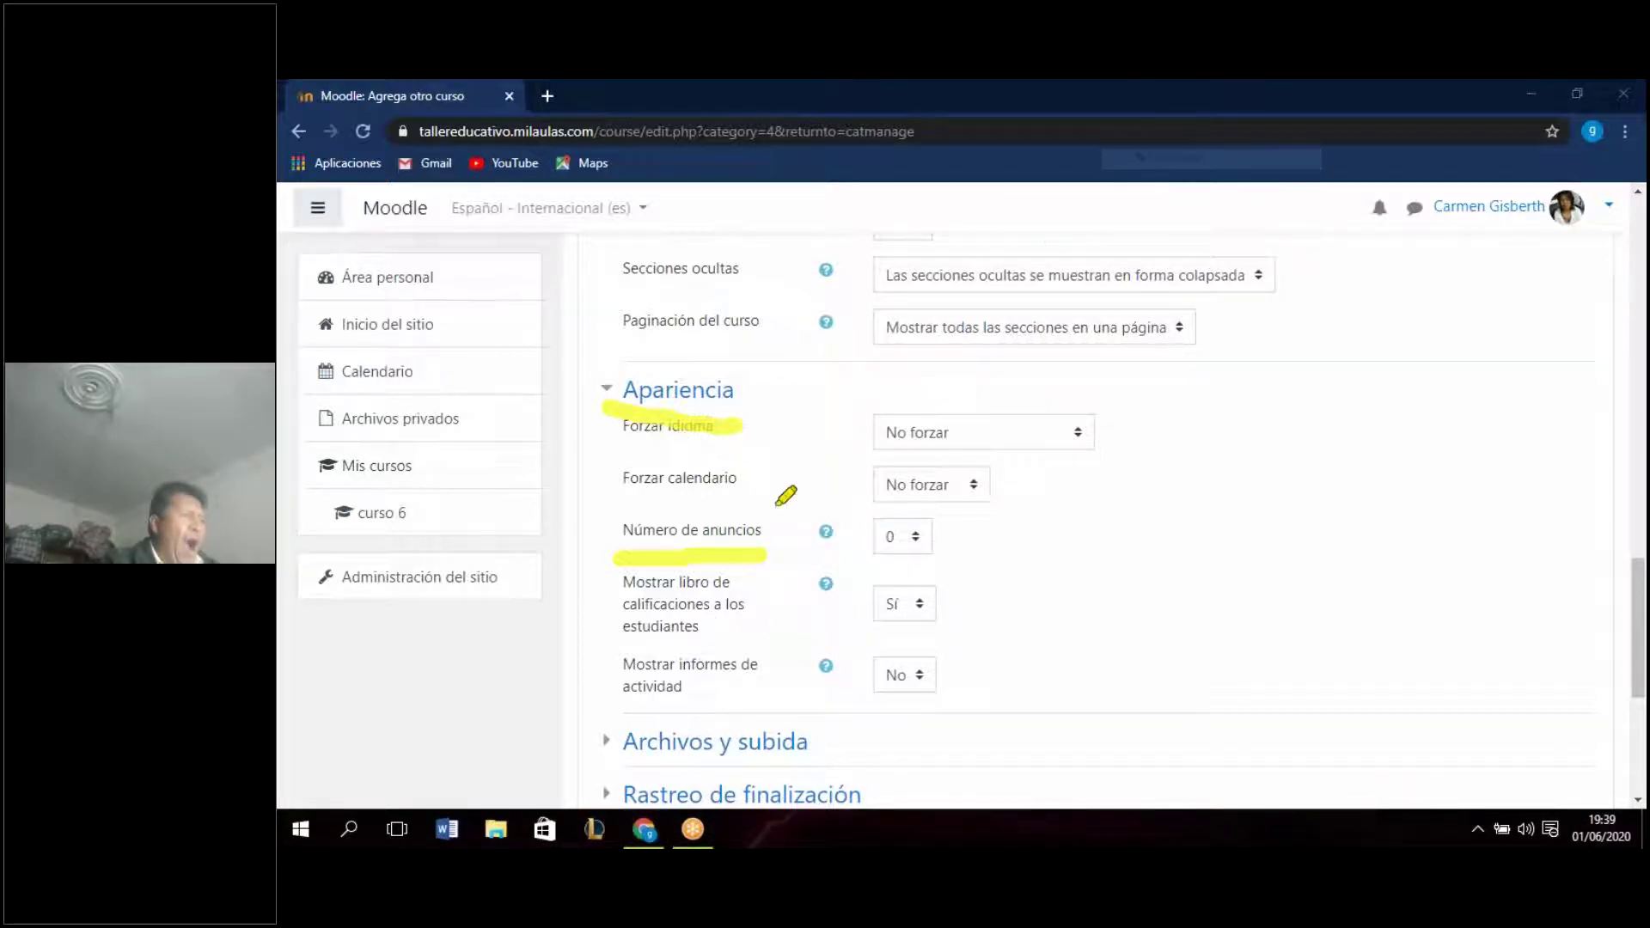
{"action": "left_click_drag", "start_coordinate": [601, 576], "coordinate": [621, 646]}
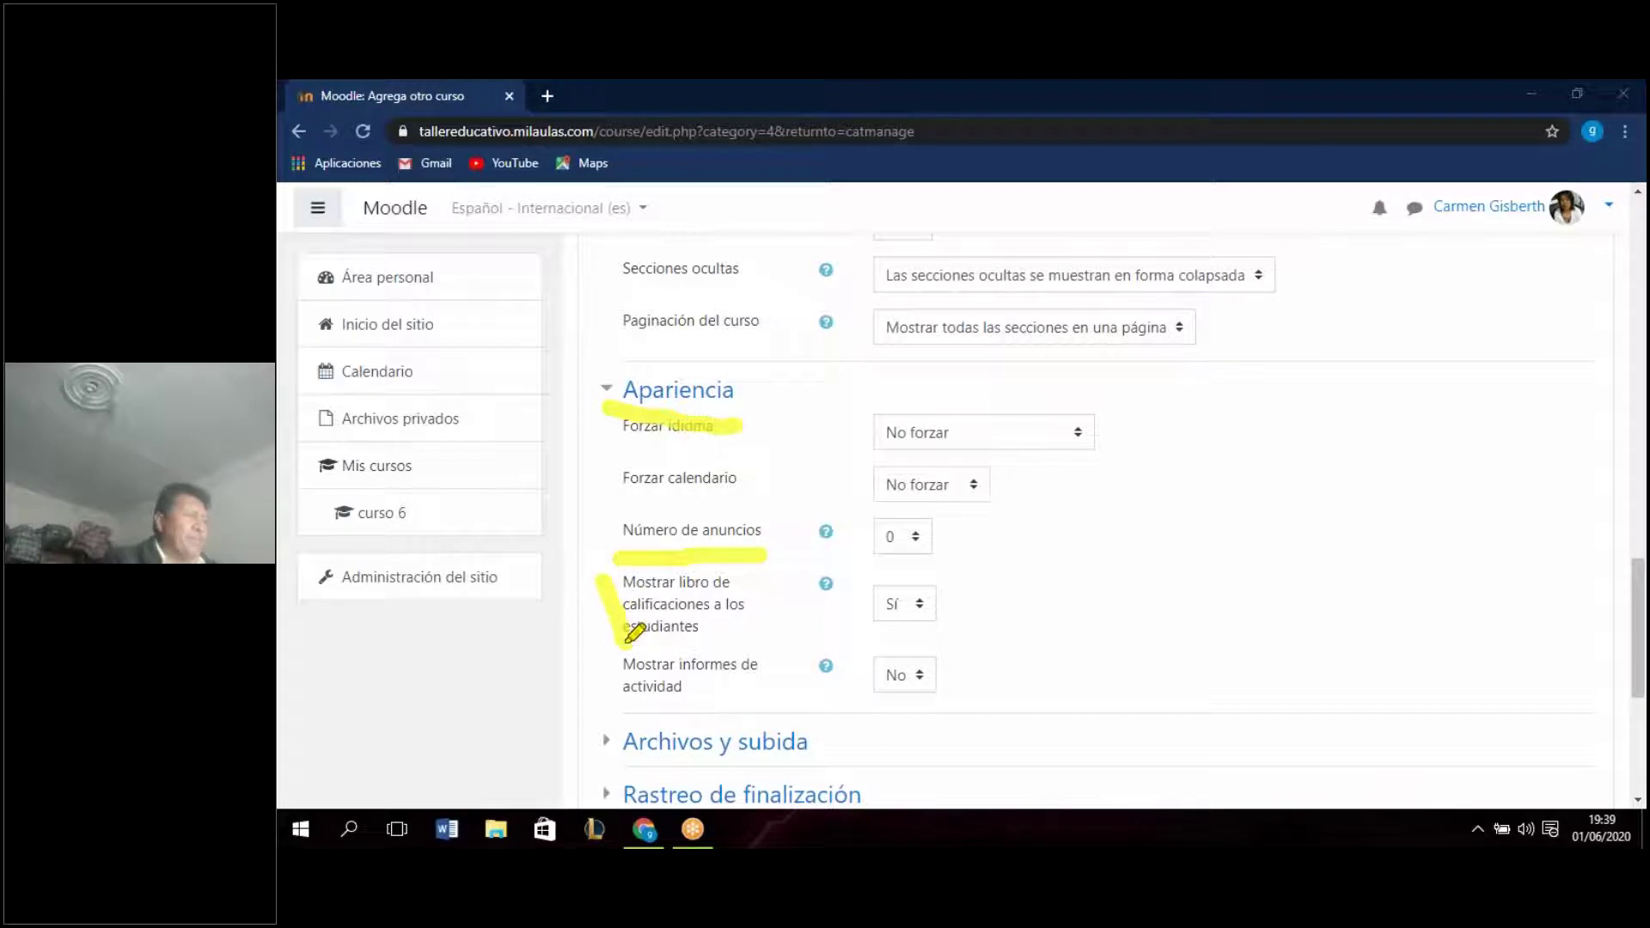
{"action": "key", "text": "Escape"}
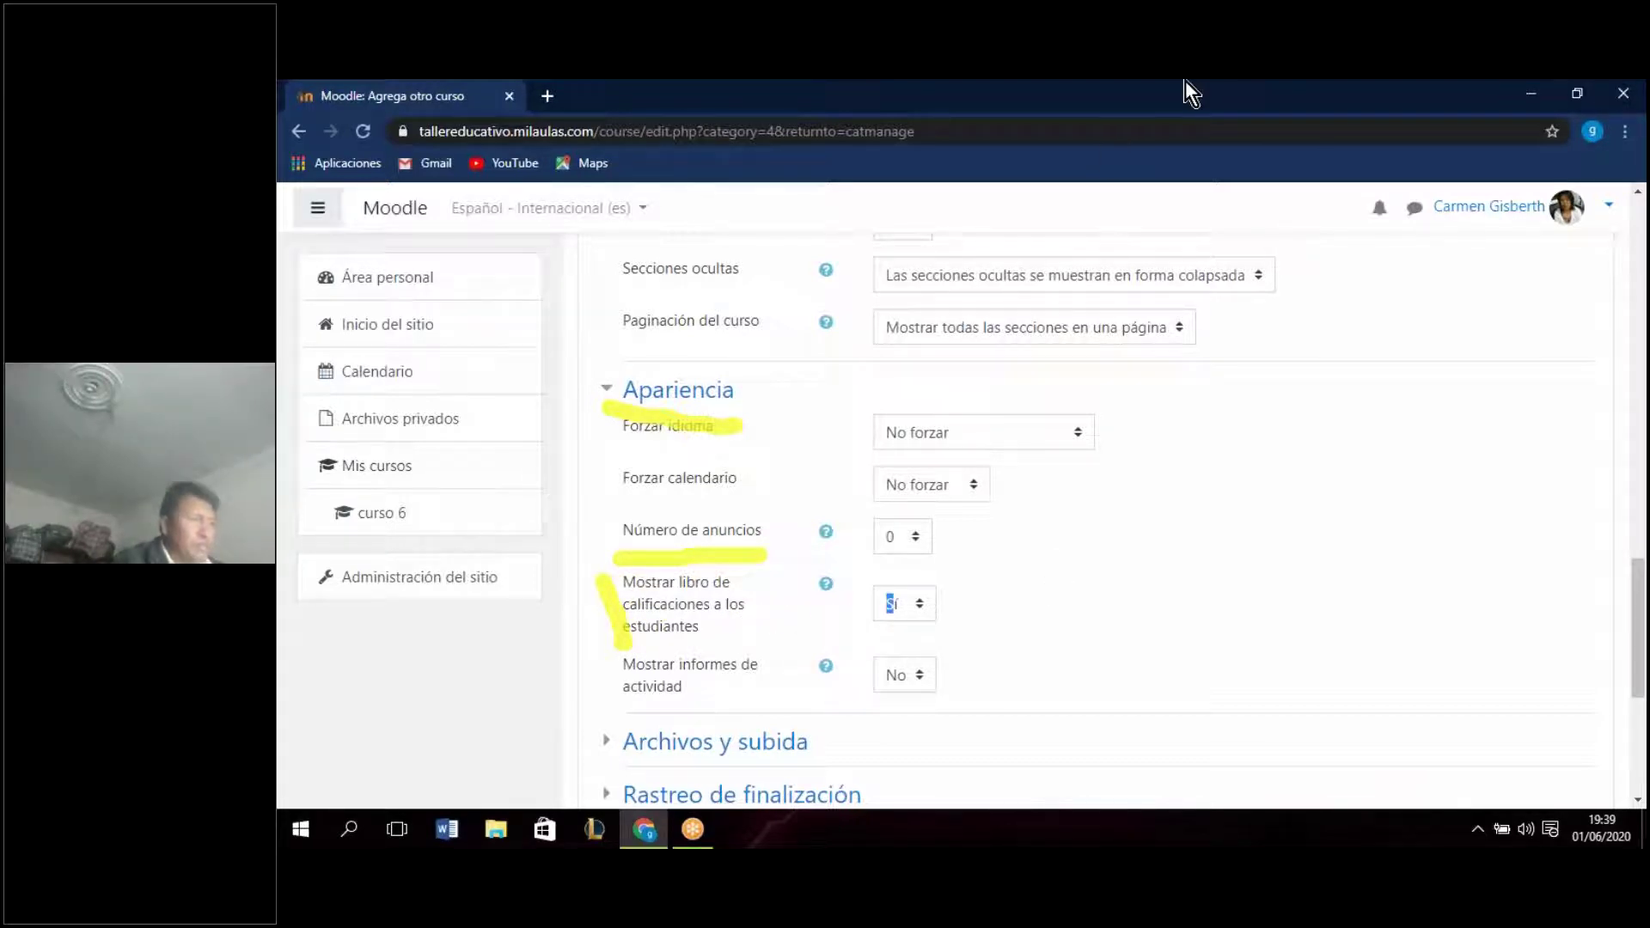
{"action": "mouse_move", "coordinate": [877, 636]}
{"action": "left_mouse_down"}
{"action": "mouse_move", "coordinate": [962, 633]}
{"action": "mouse_move", "coordinate": [963, 596]}
{"action": "left_mouse_up"}
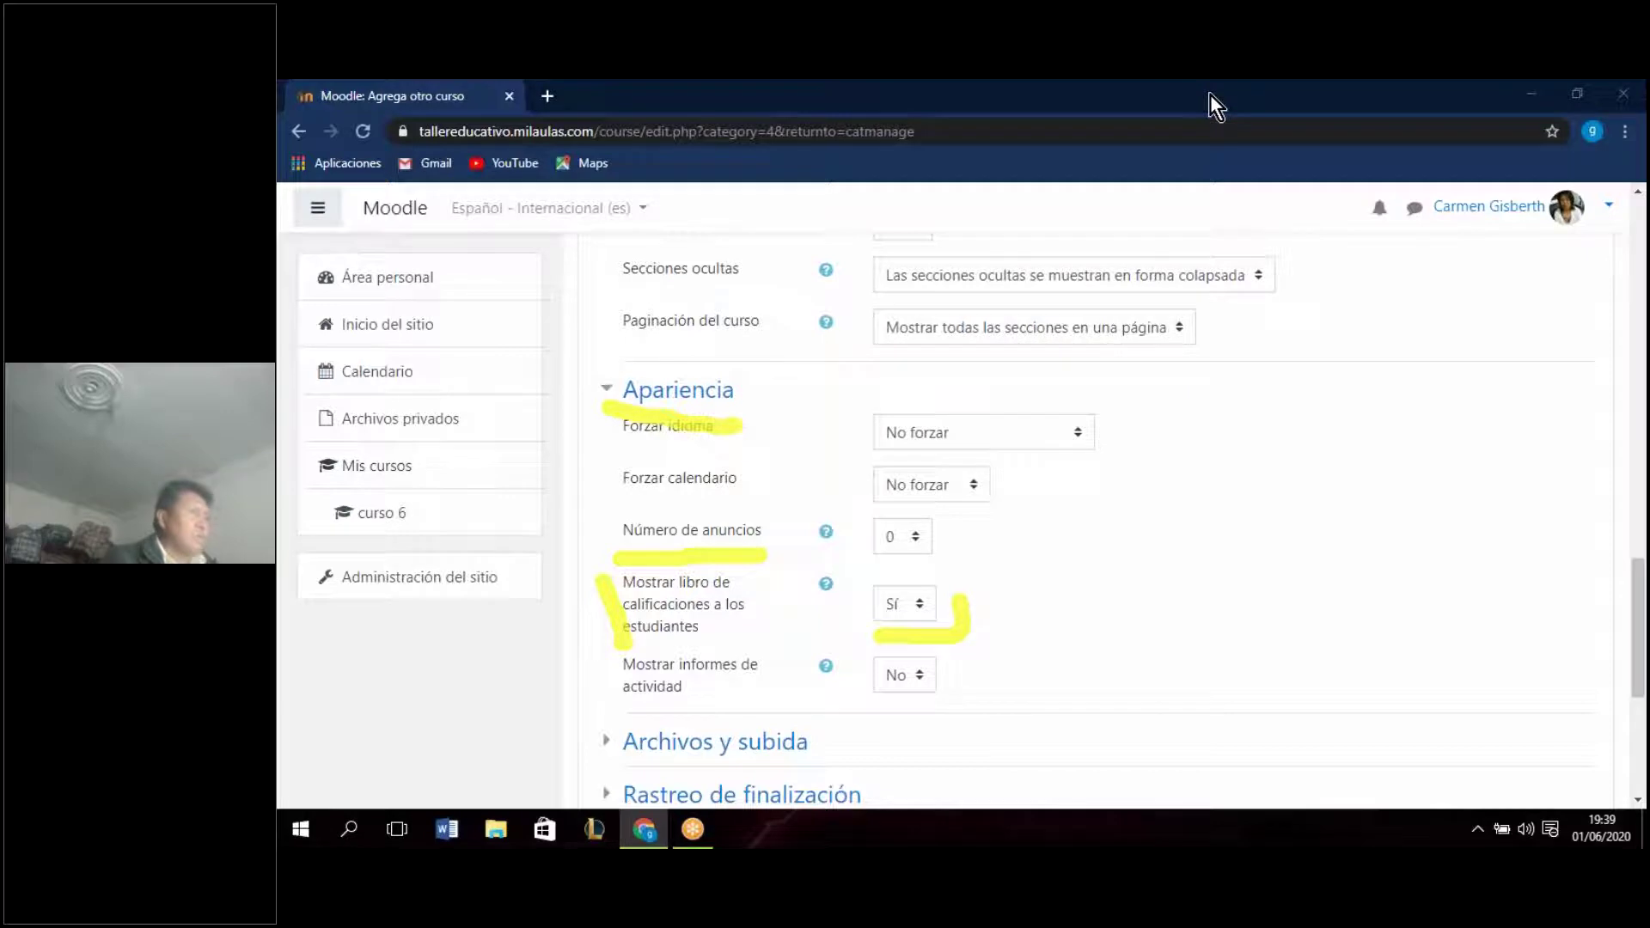
{"action": "left_click", "coordinate": [1173, 228]}
{"action": "left_click_drag", "start_coordinate": [1639, 603], "coordinate": [1641, 670]}
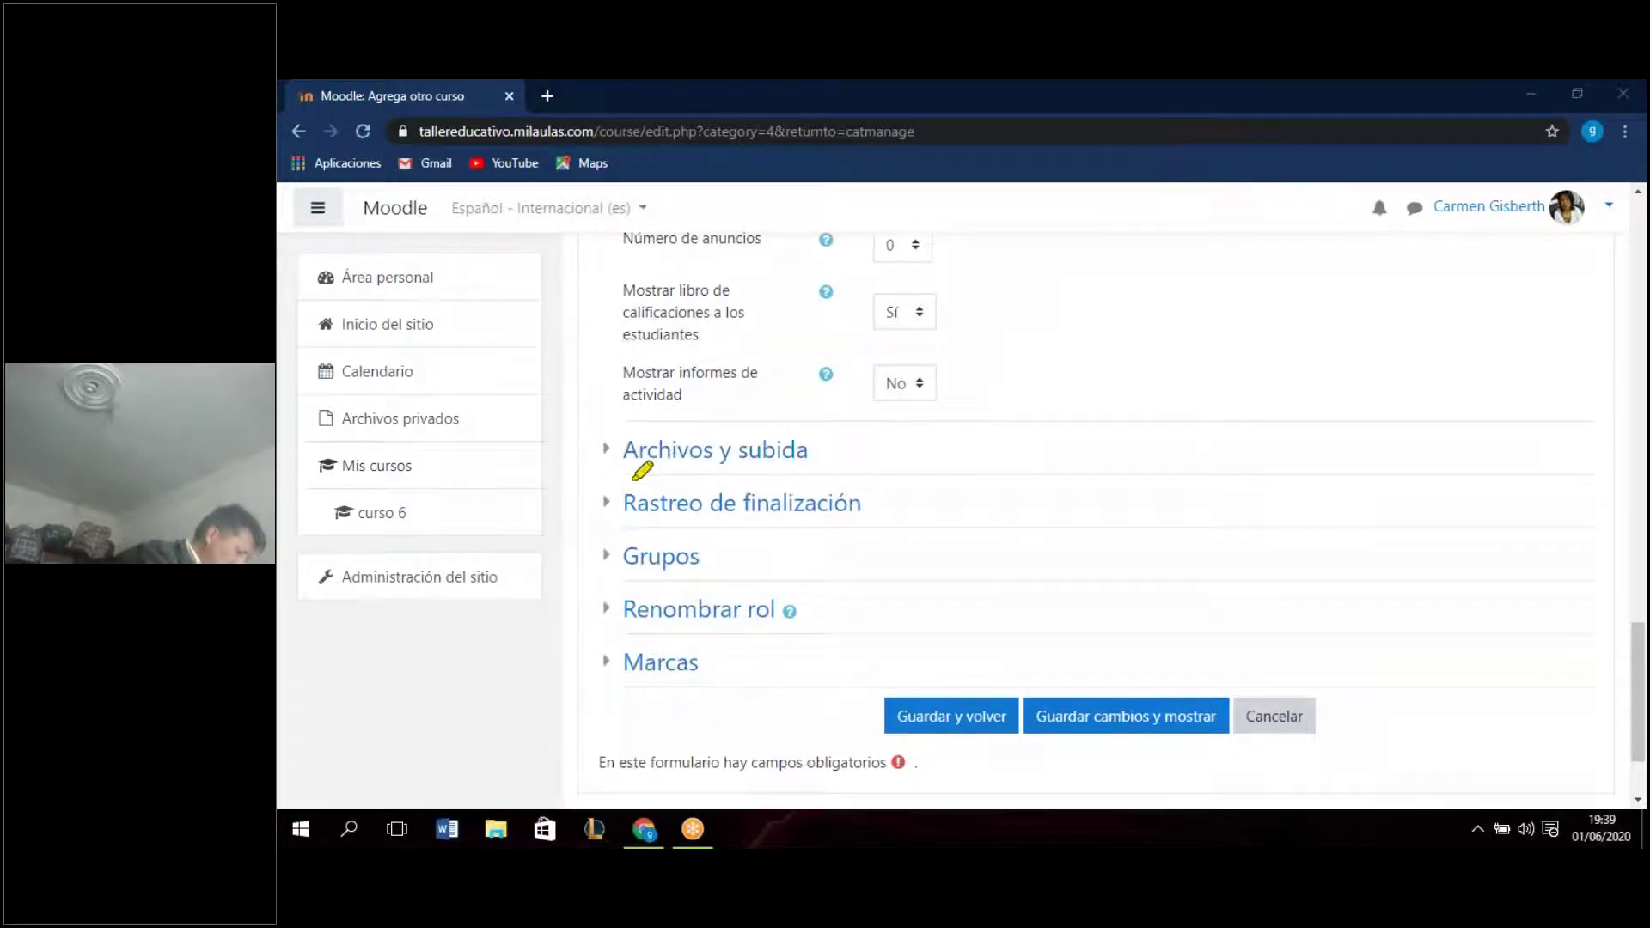
In Archivos y subida, set the users' maximum upload file size to 5MB
{"action": "left_click_drag", "start_coordinate": [633, 478], "coordinate": [810, 478]}
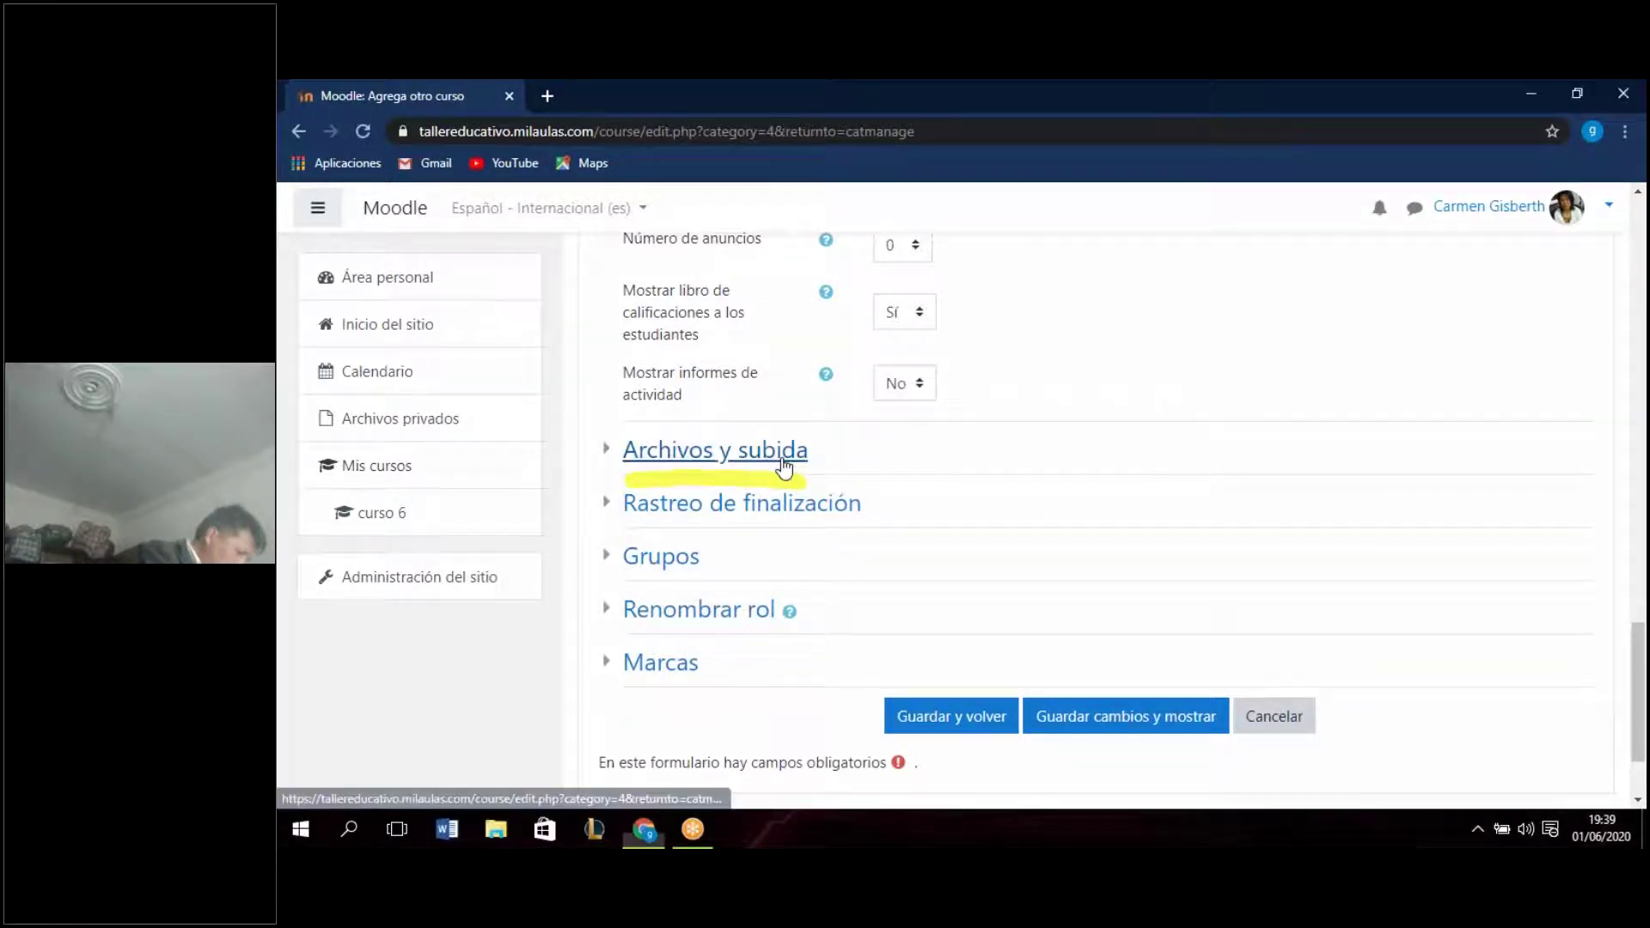
{"action": "left_click", "coordinate": [784, 467]}
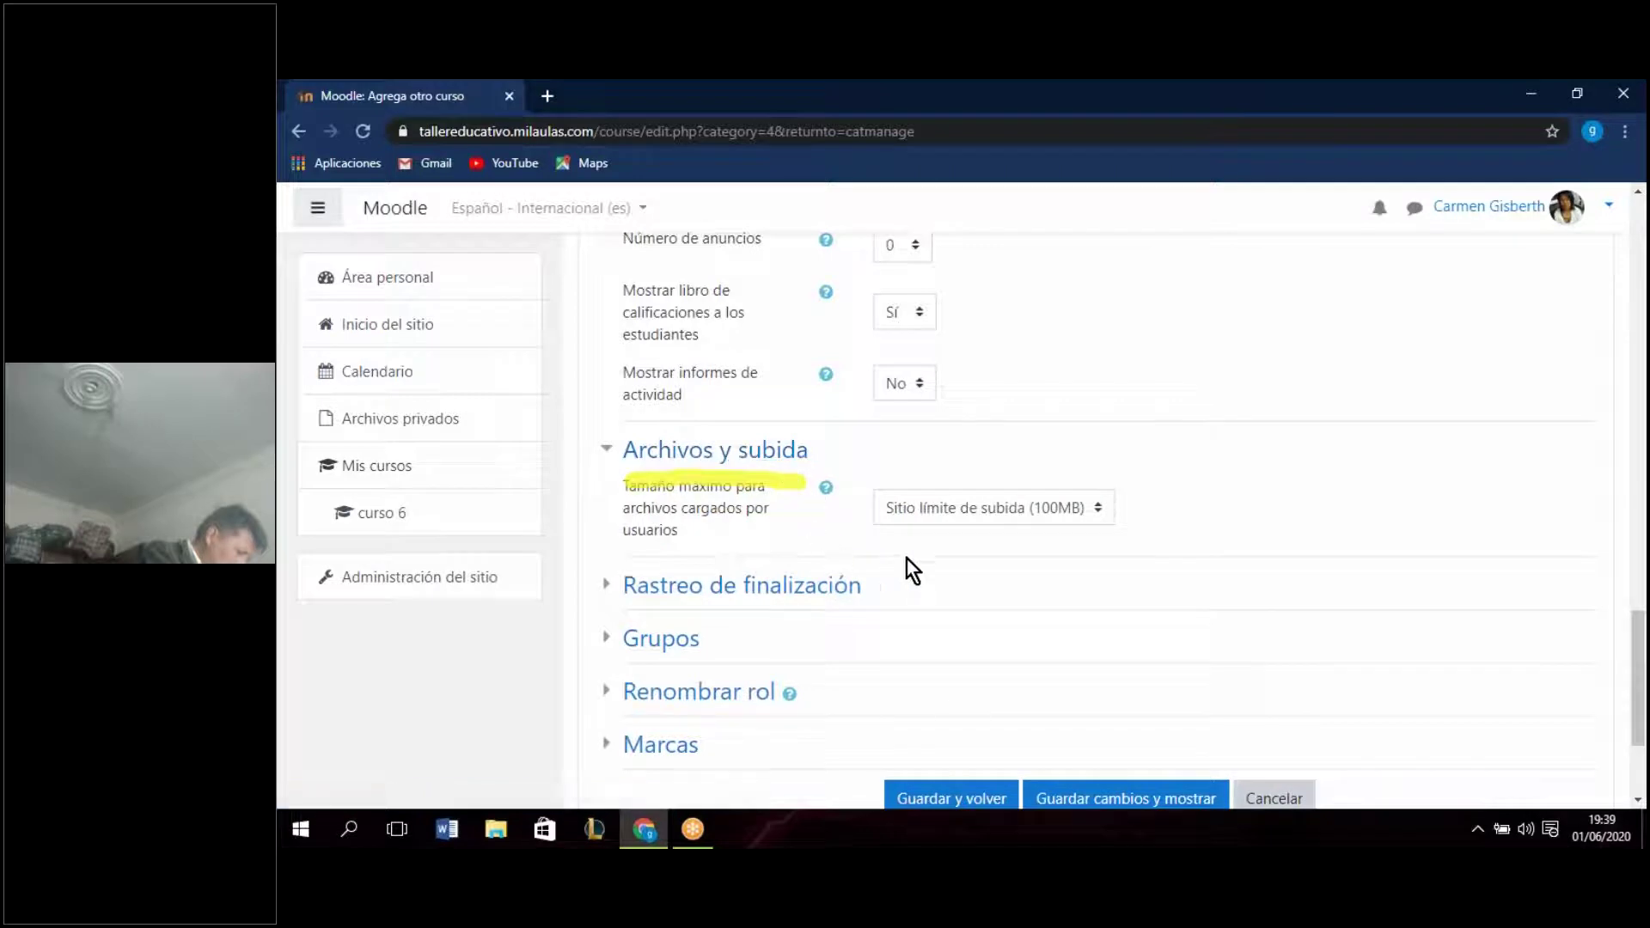
{"action": "left_click", "coordinate": [1102, 508]}
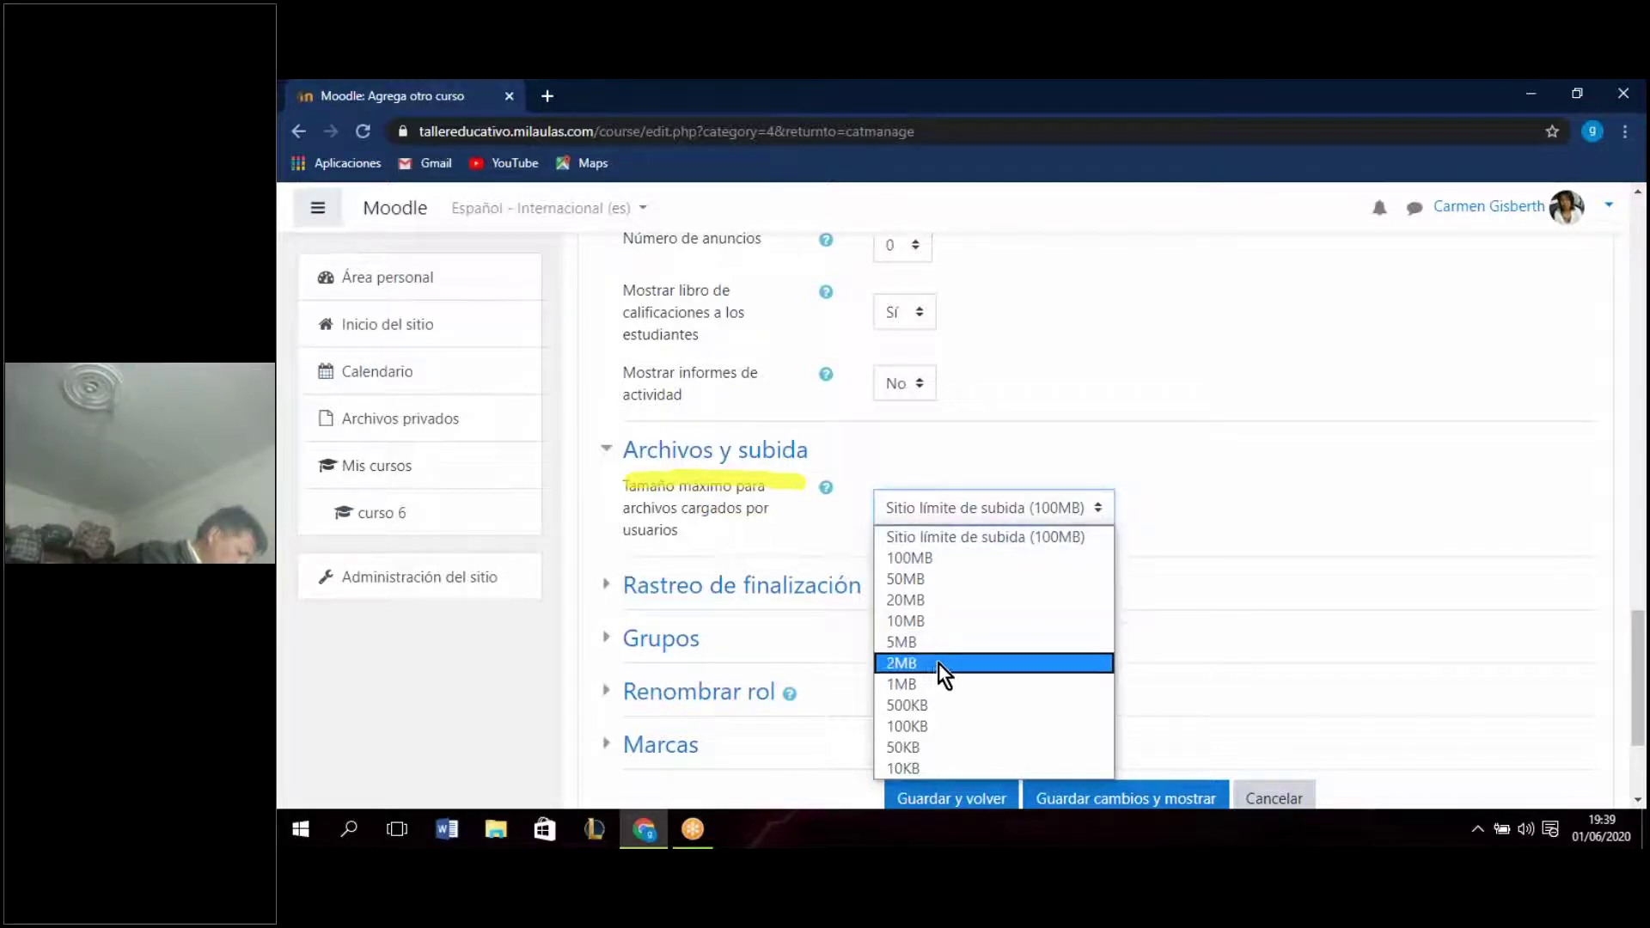
{"action": "left_click", "coordinate": [919, 649]}
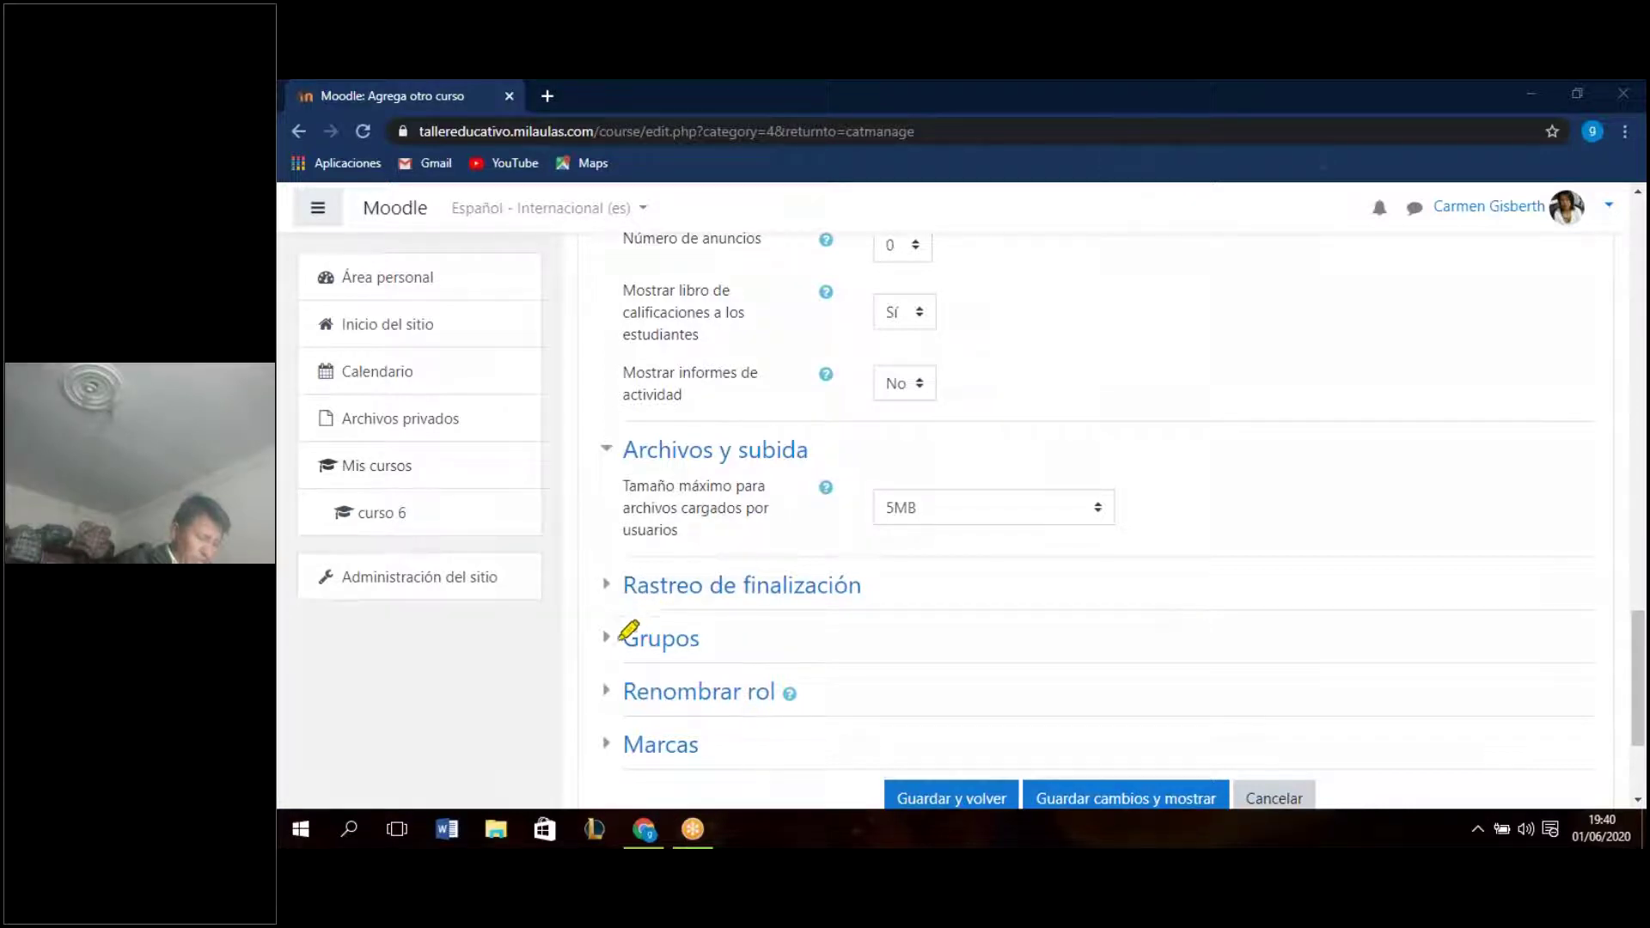
{"action": "left_click_drag", "start_coordinate": [651, 604], "coordinate": [707, 593]}
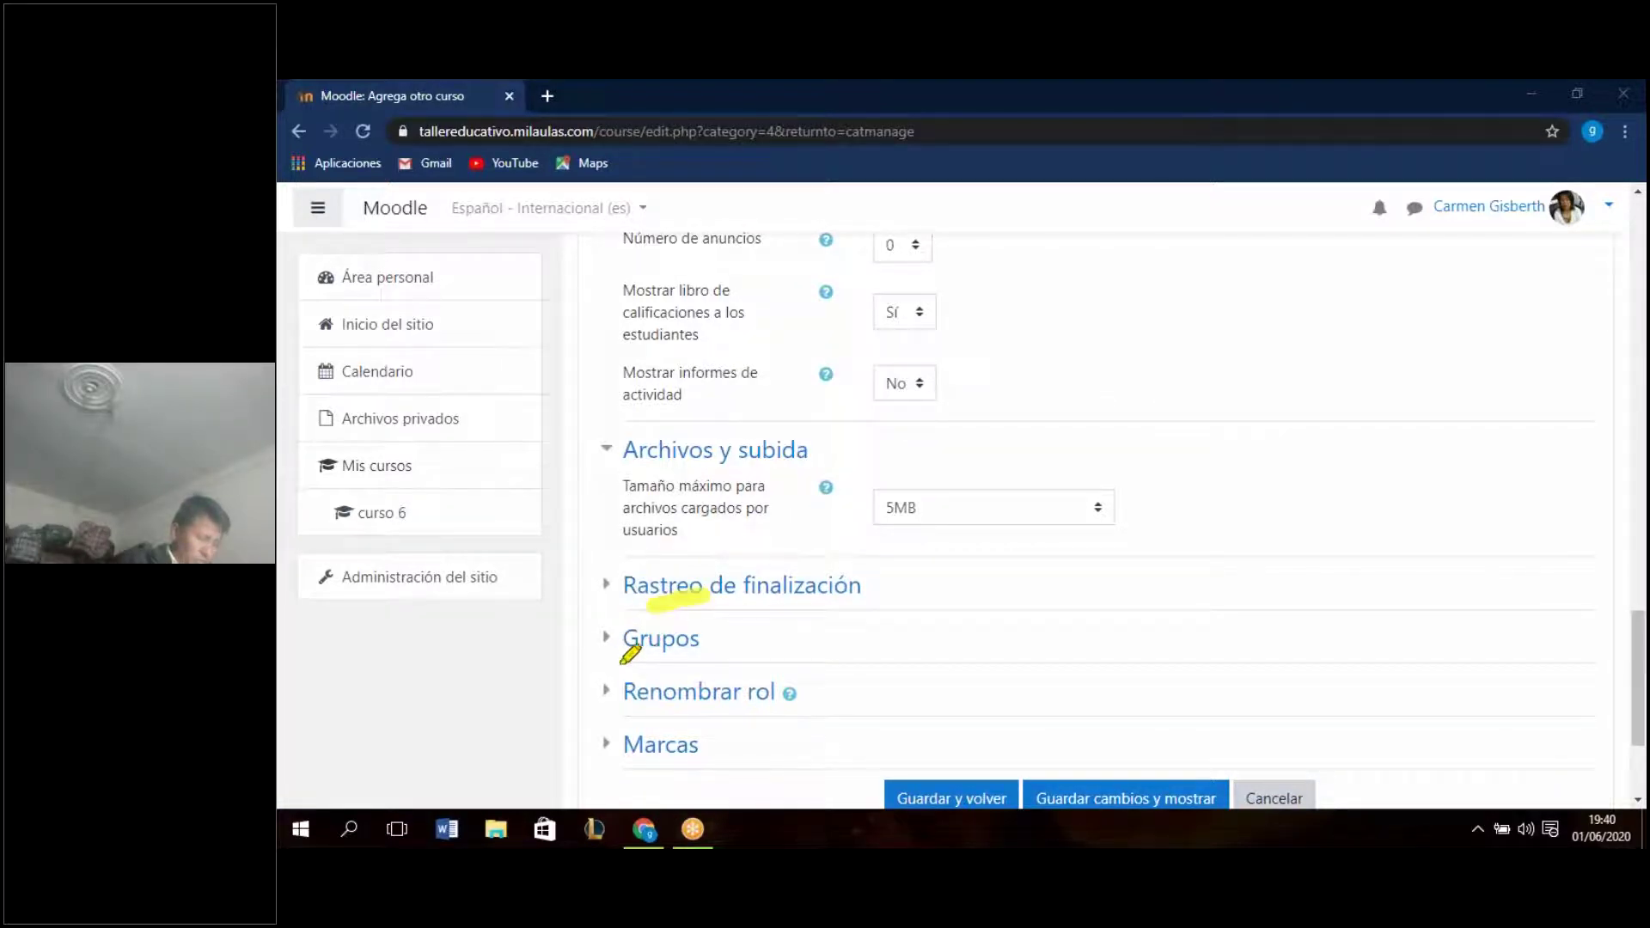
{"action": "left_click_drag", "start_coordinate": [625, 660], "coordinate": [692, 657]}
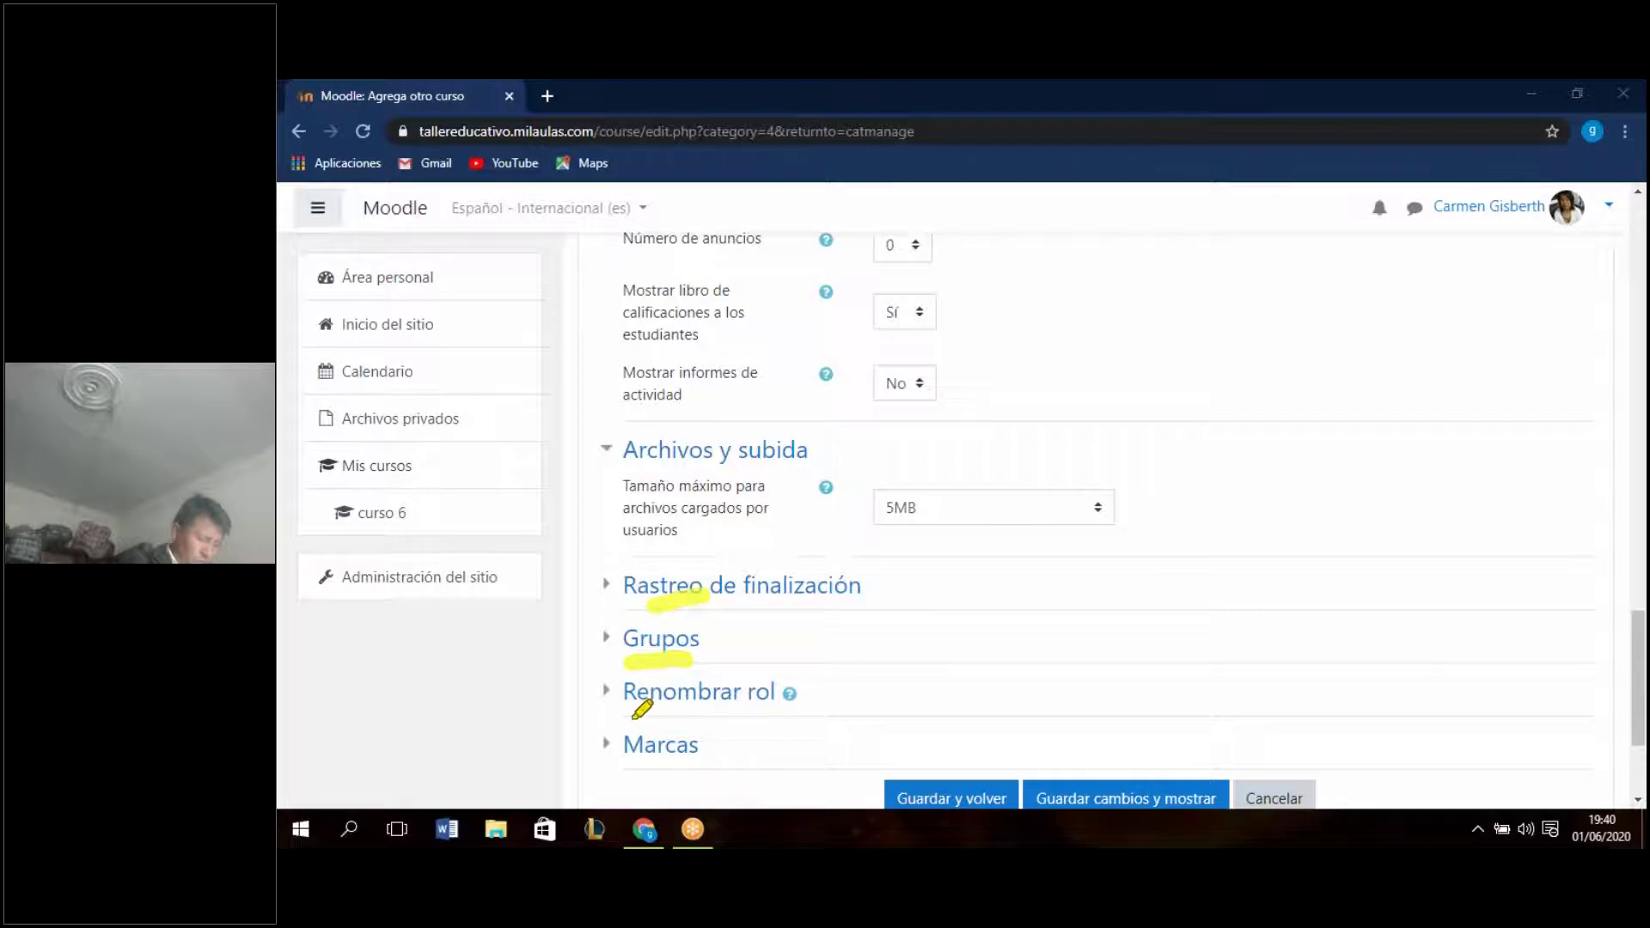
{"action": "left_click_drag", "start_coordinate": [631, 719], "coordinate": [719, 727]}
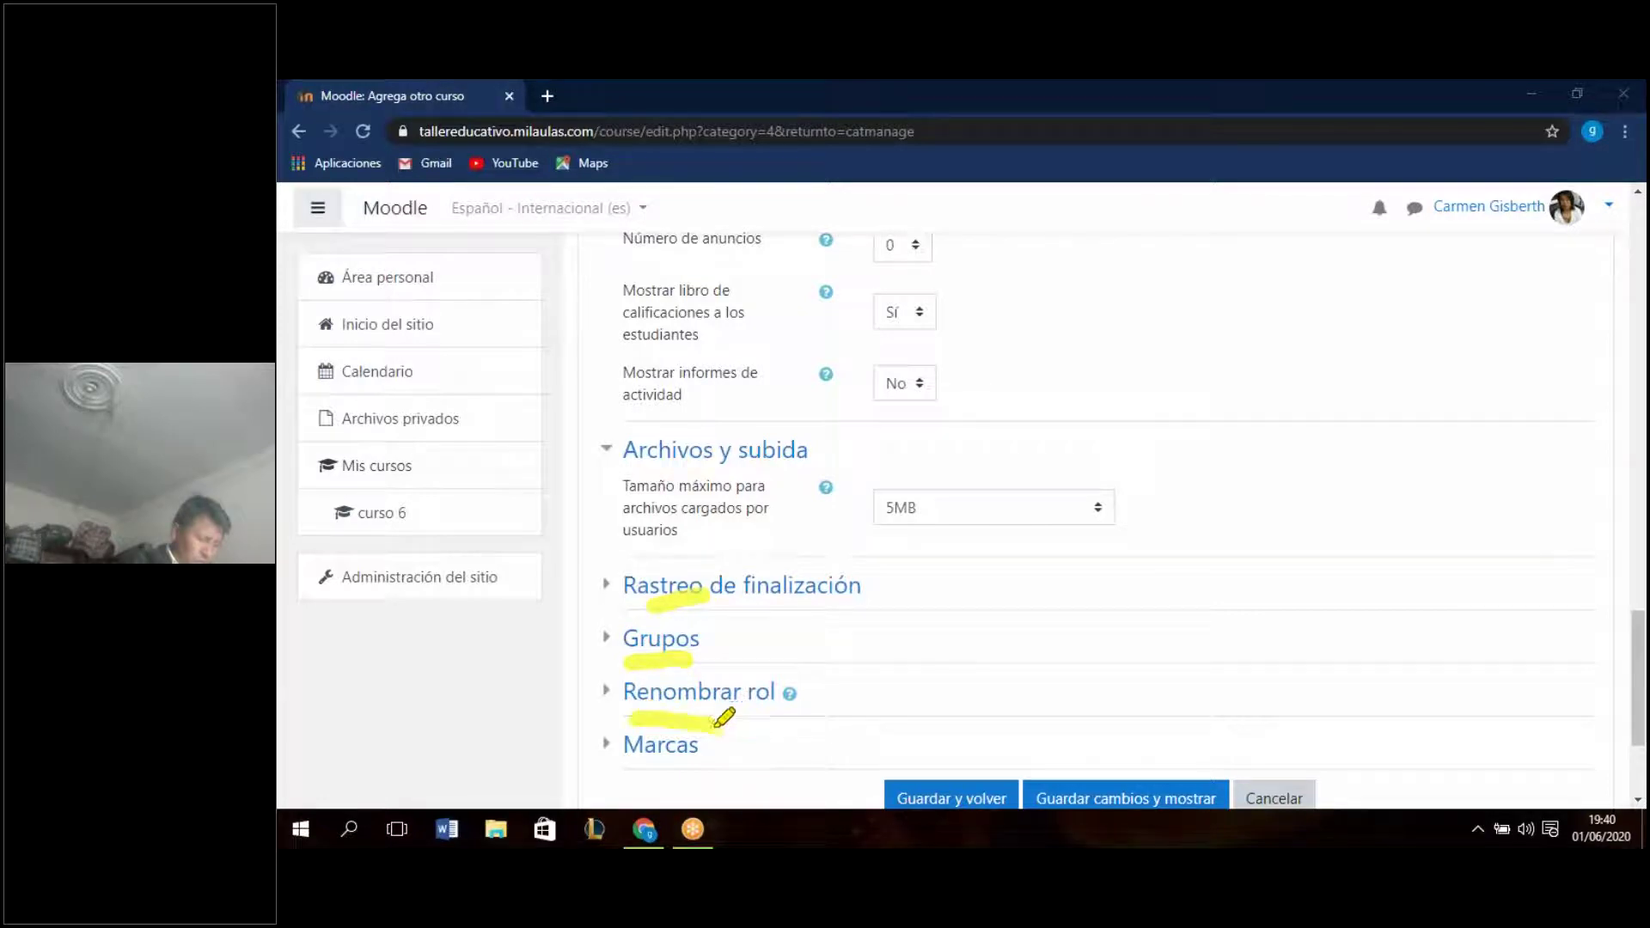
In Renombrar rol, enter Profesor as the name for the Profesor role
{"action": "left_click", "coordinate": [758, 698]}
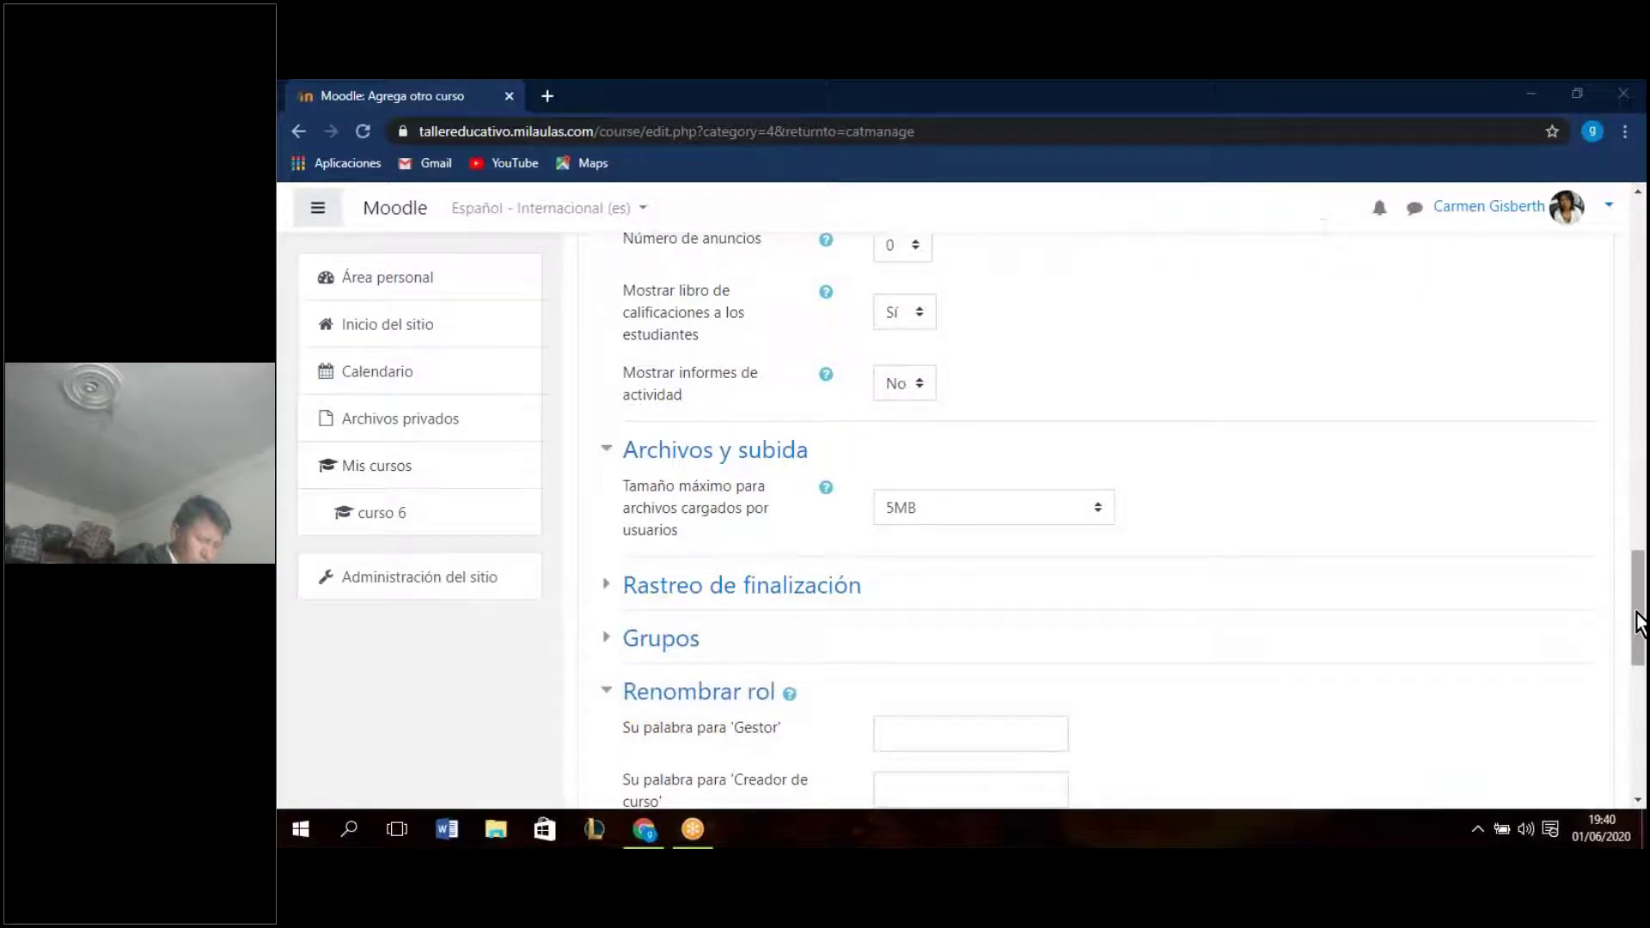
{"action": "scroll", "coordinate": [1639, 624], "scroll_direction": "down", "scroll_amount": 4}
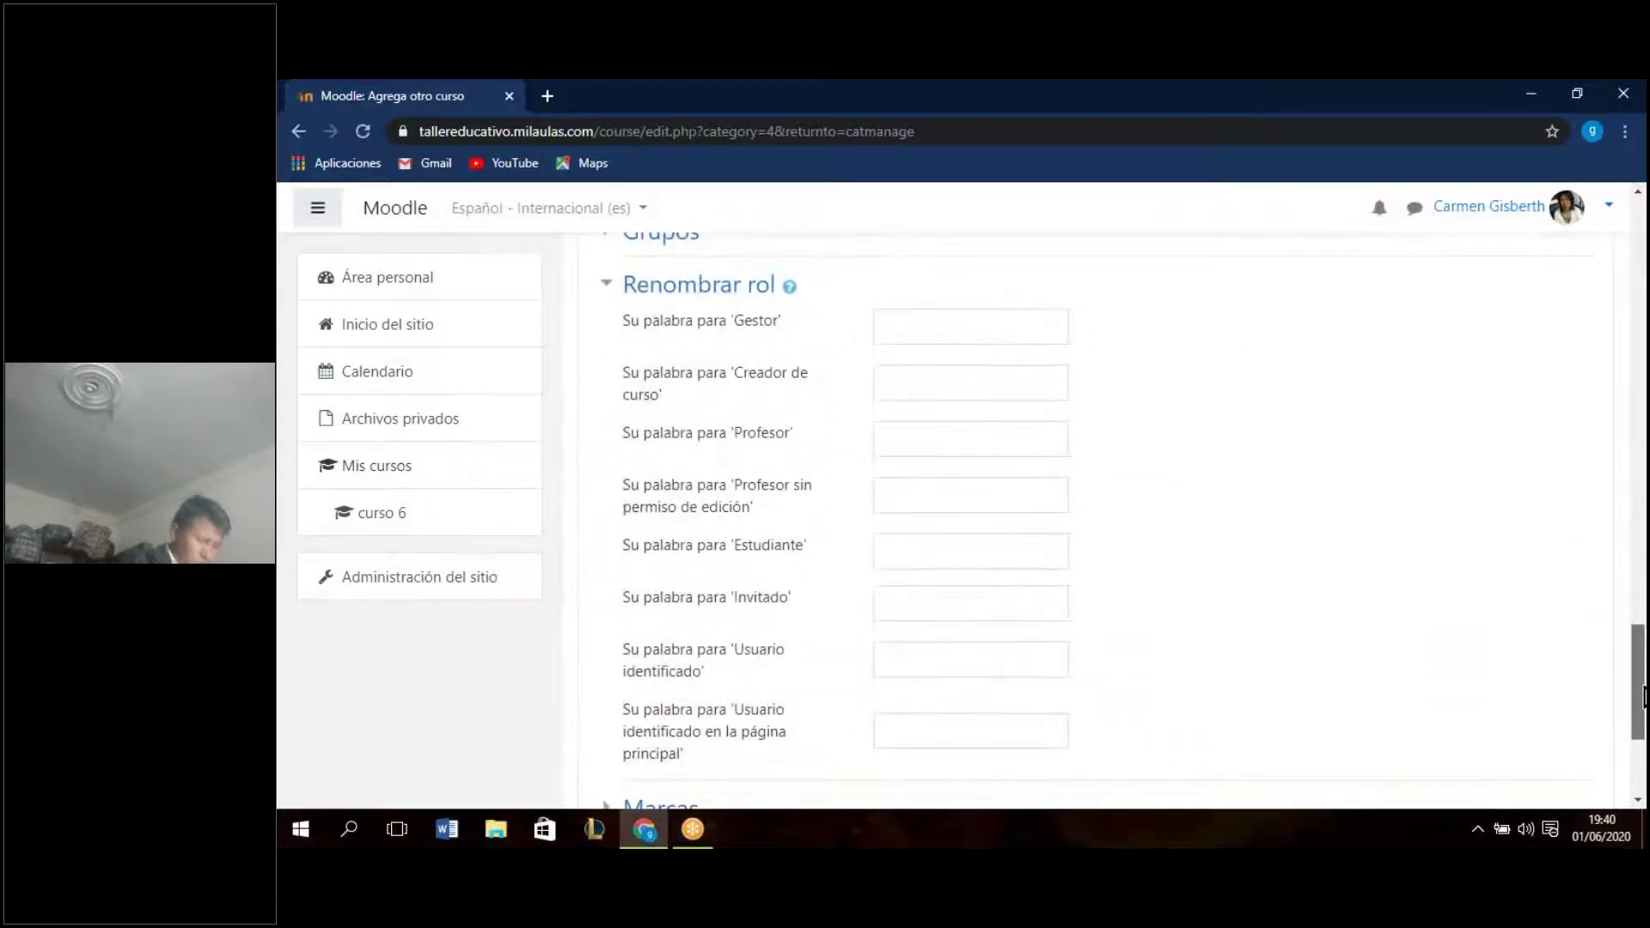
{"action": "left_click", "coordinate": [893, 365]}
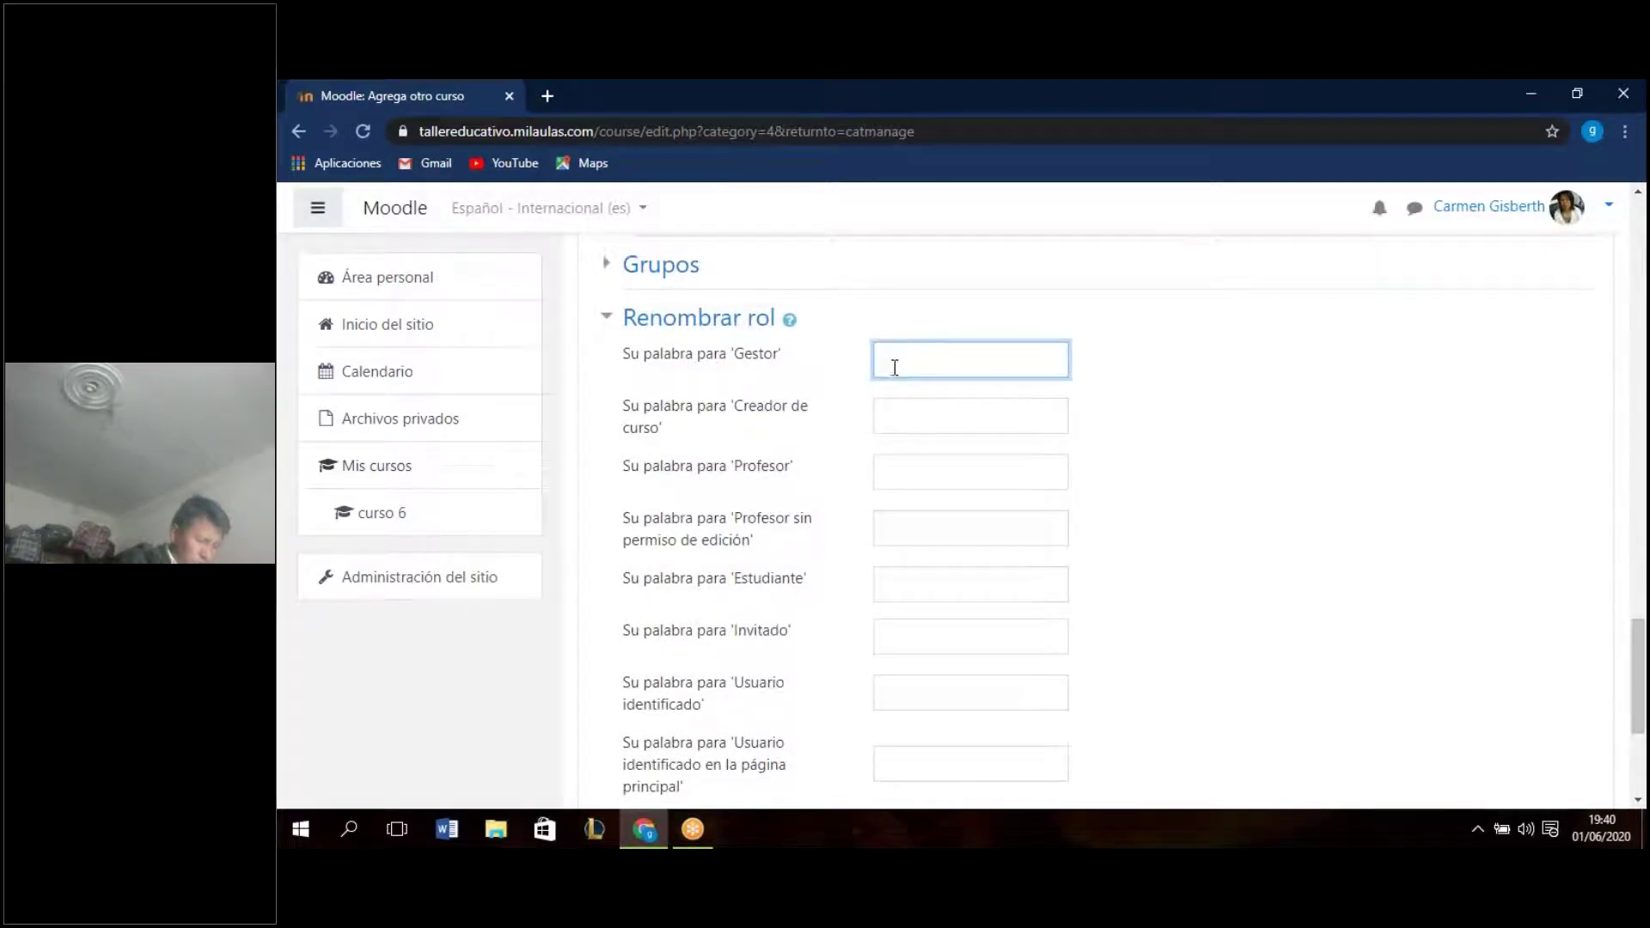
{"action": "left_click", "coordinate": [887, 417]}
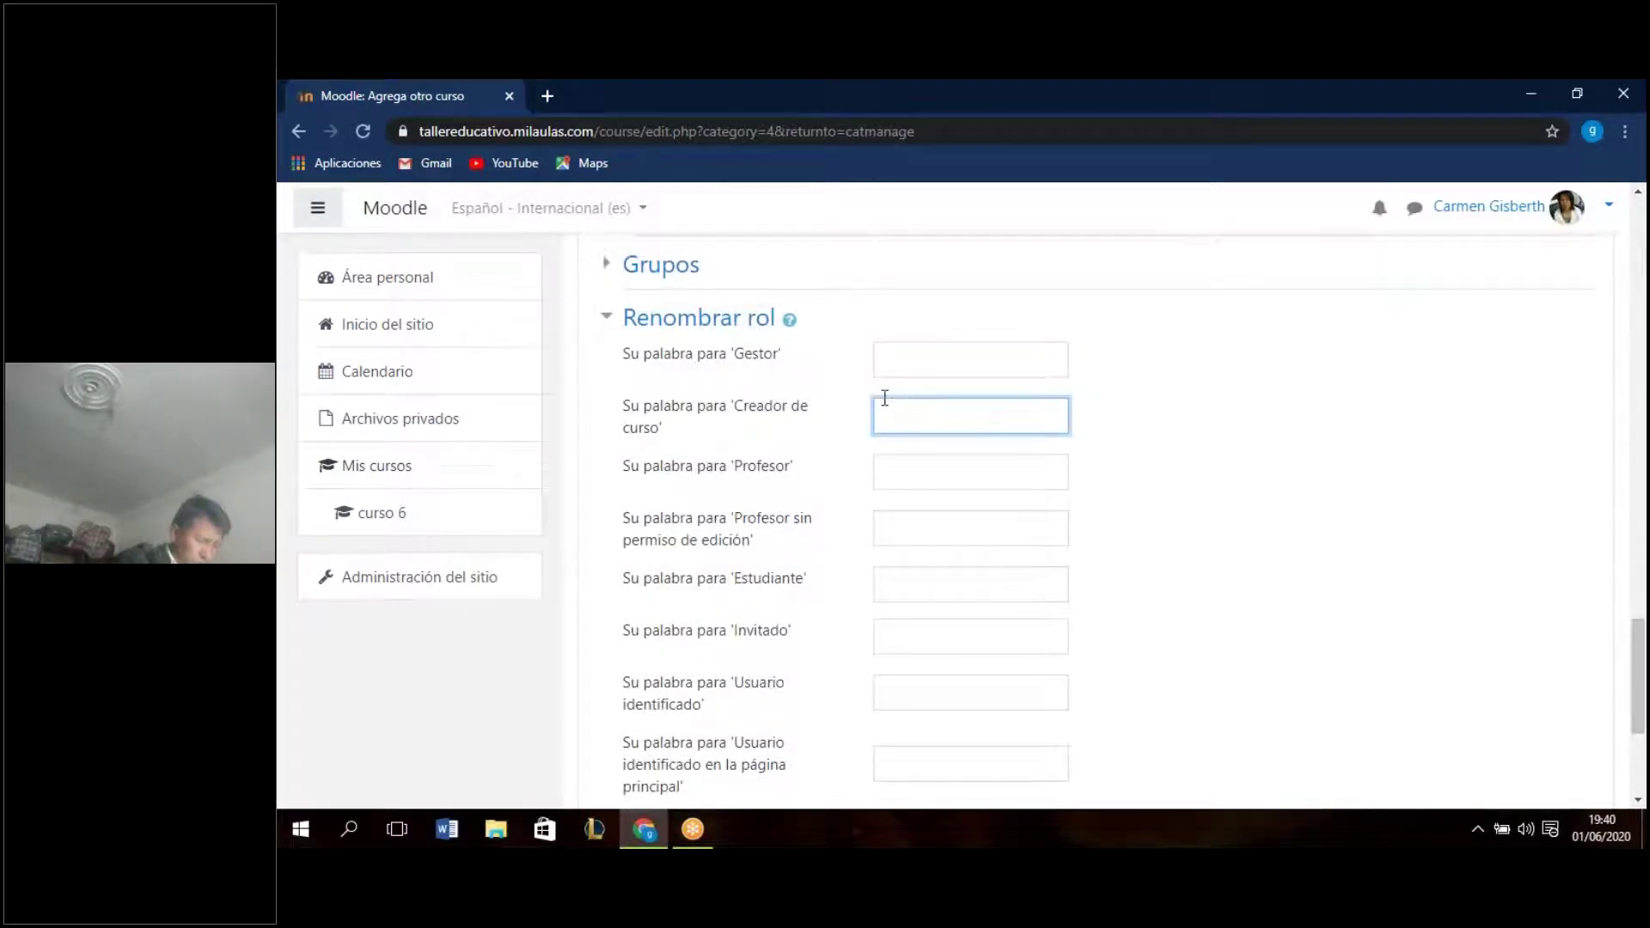
{"action": "left_click", "coordinate": [889, 359]}
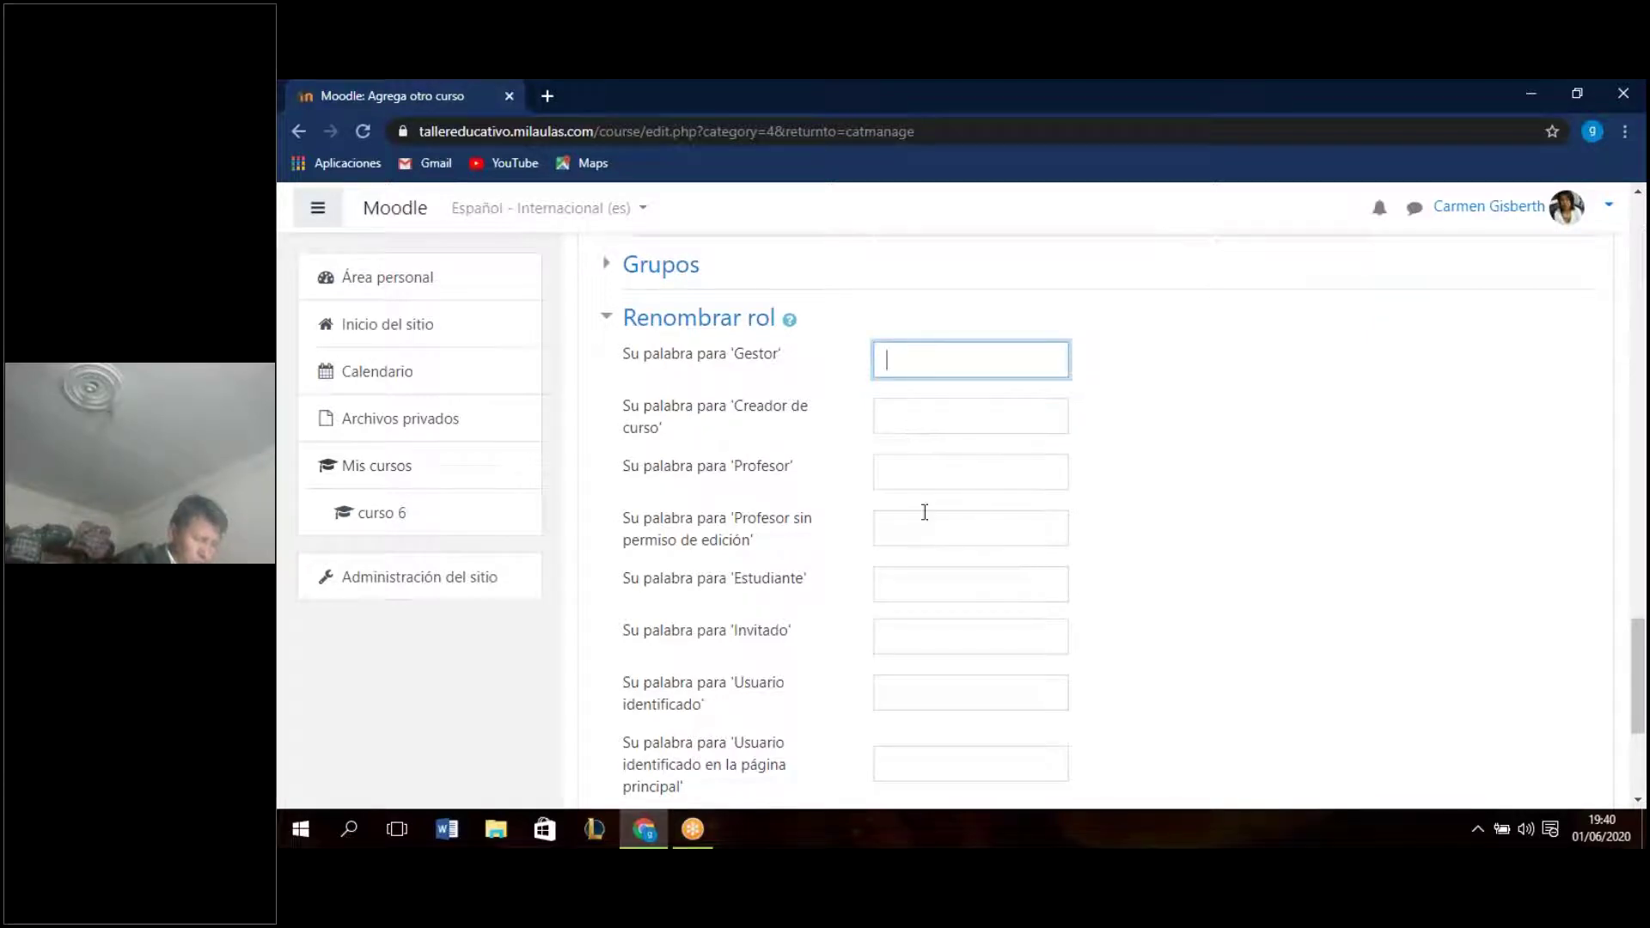
{"action": "left_click", "coordinate": [914, 483]}
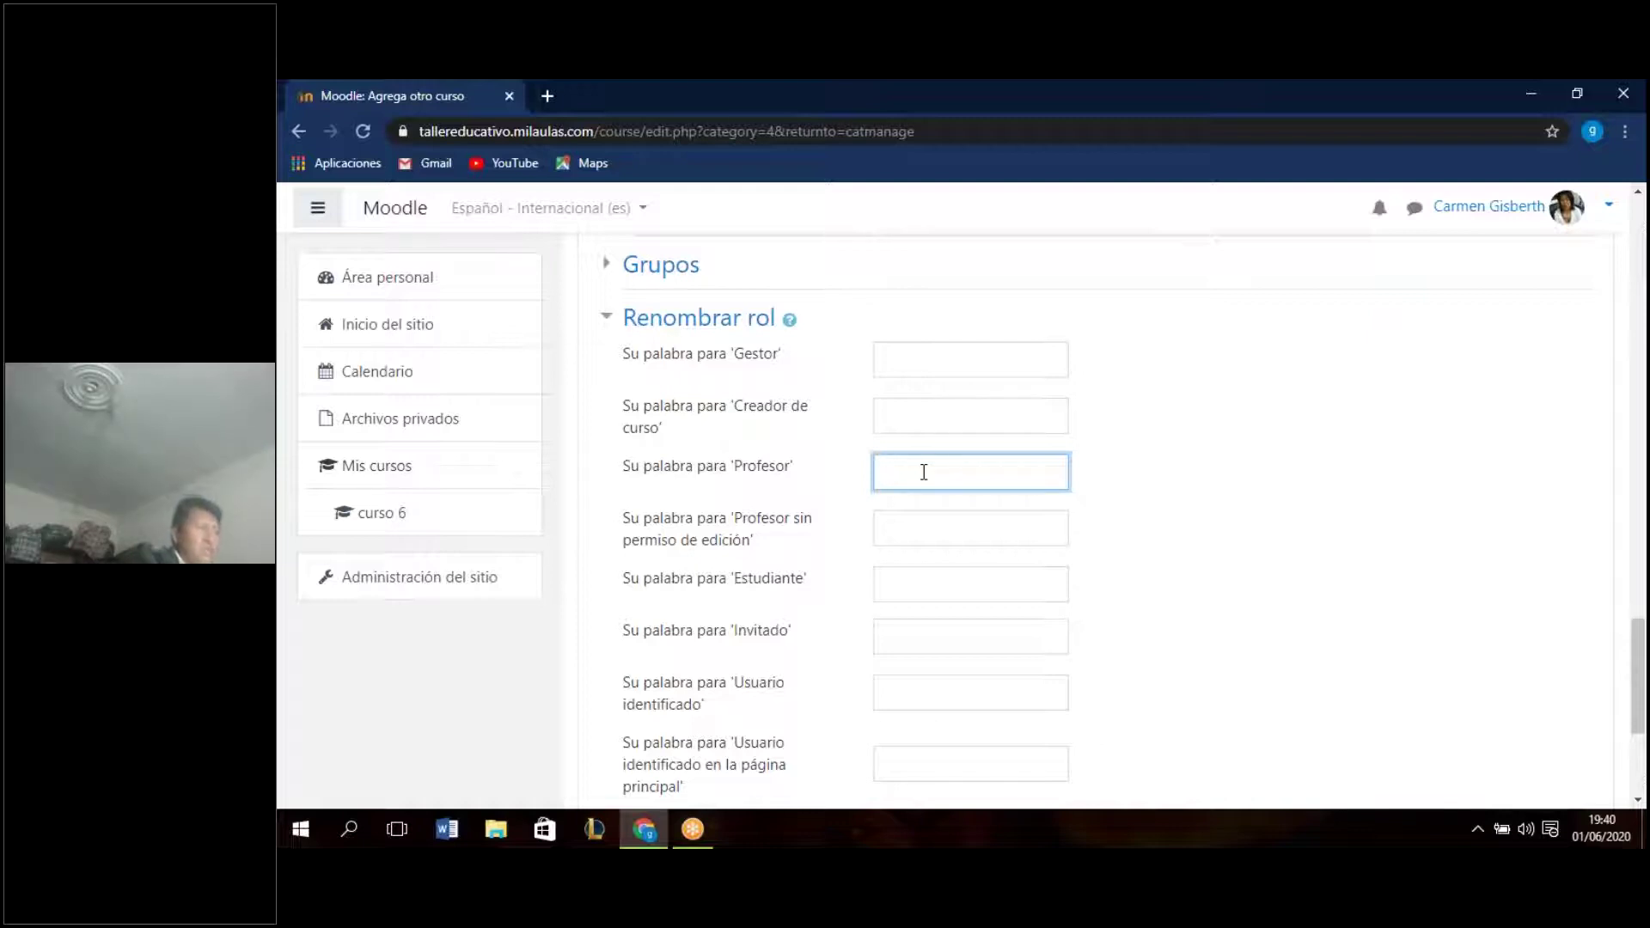
{"action": "type", "text": "Profesor"}
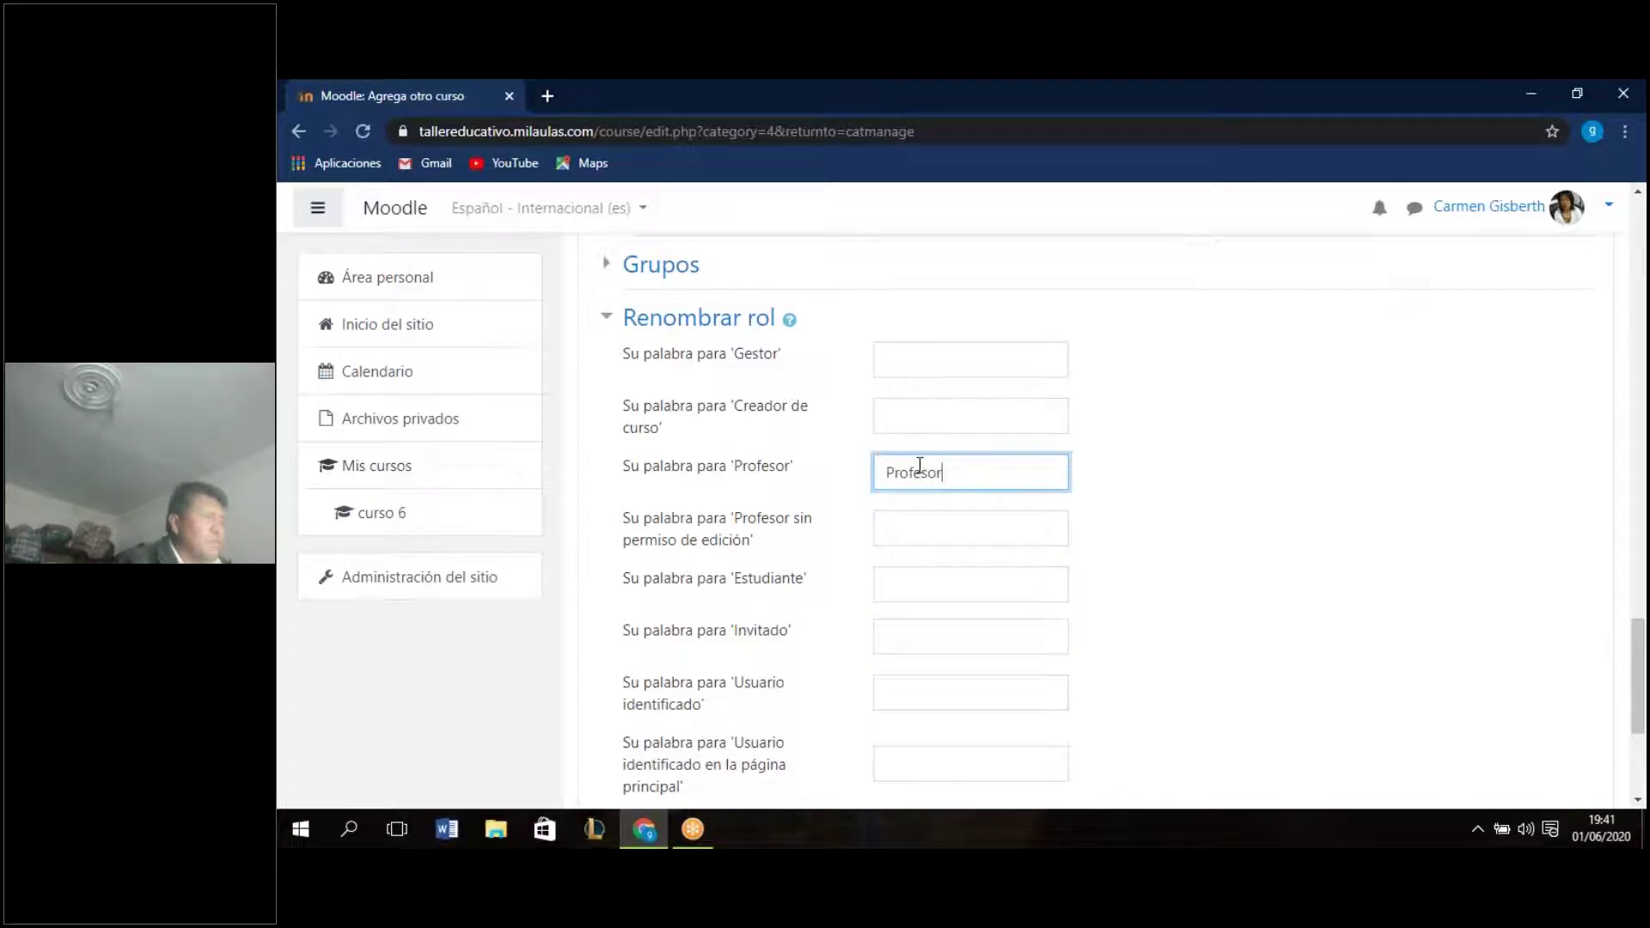
Rename Creador de curso to 'Administrador' and Estudiante to 'Estudiante'
{"action": "left_click", "coordinate": [898, 422]}
{"action": "type", "text": "A"}
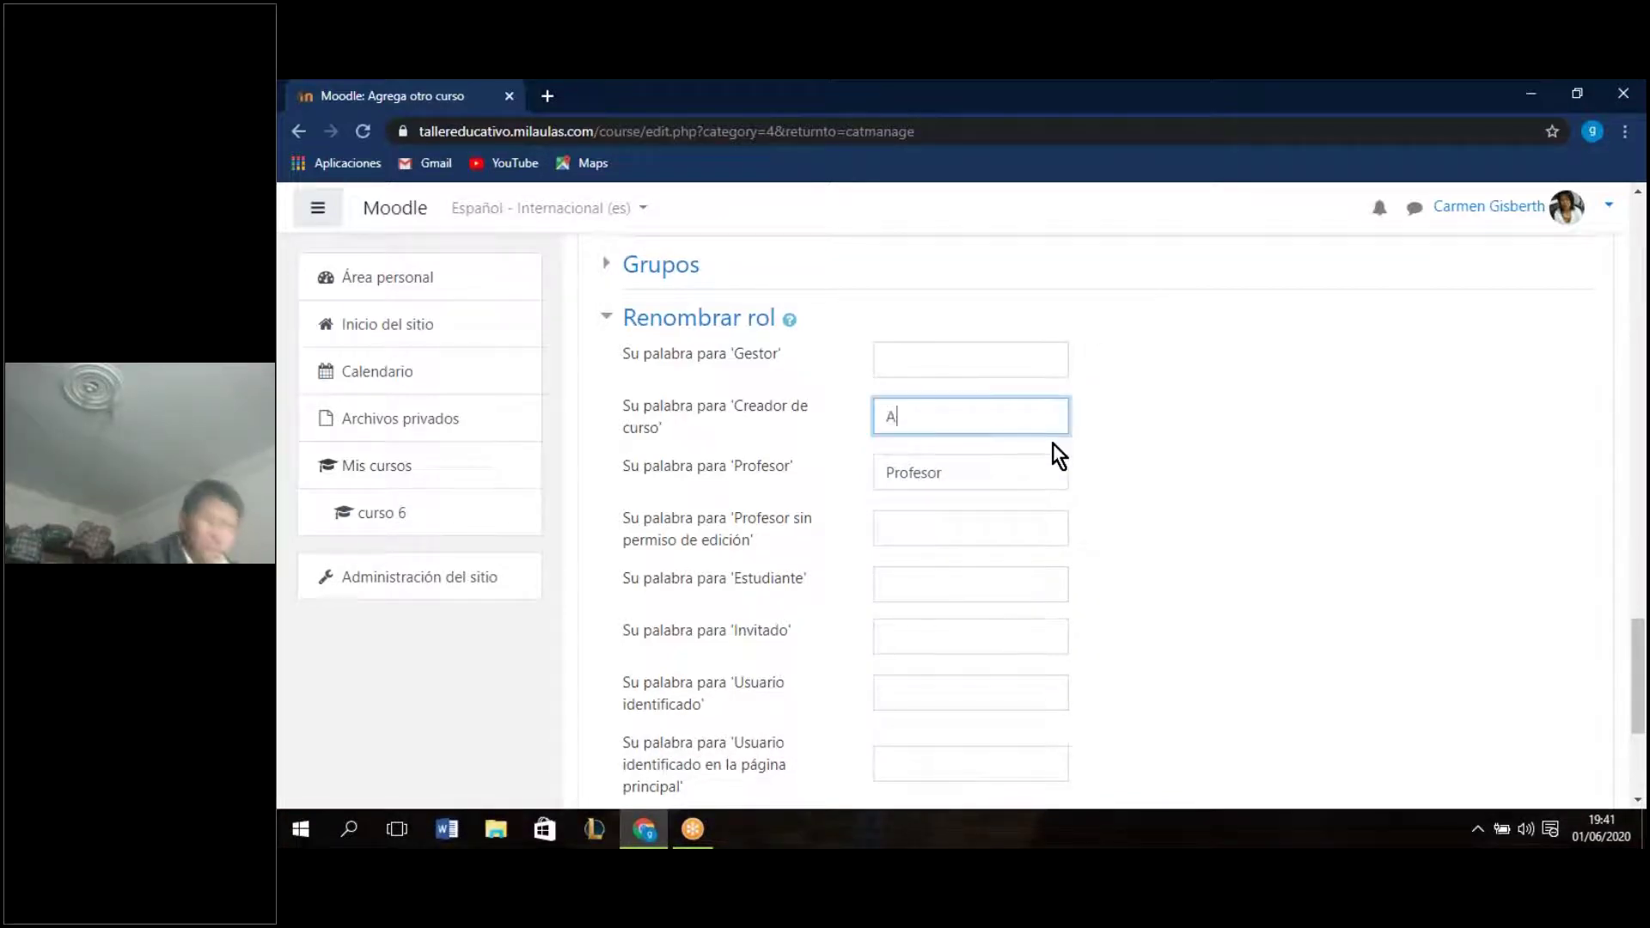
{"action": "type", "text": "dministrador"}
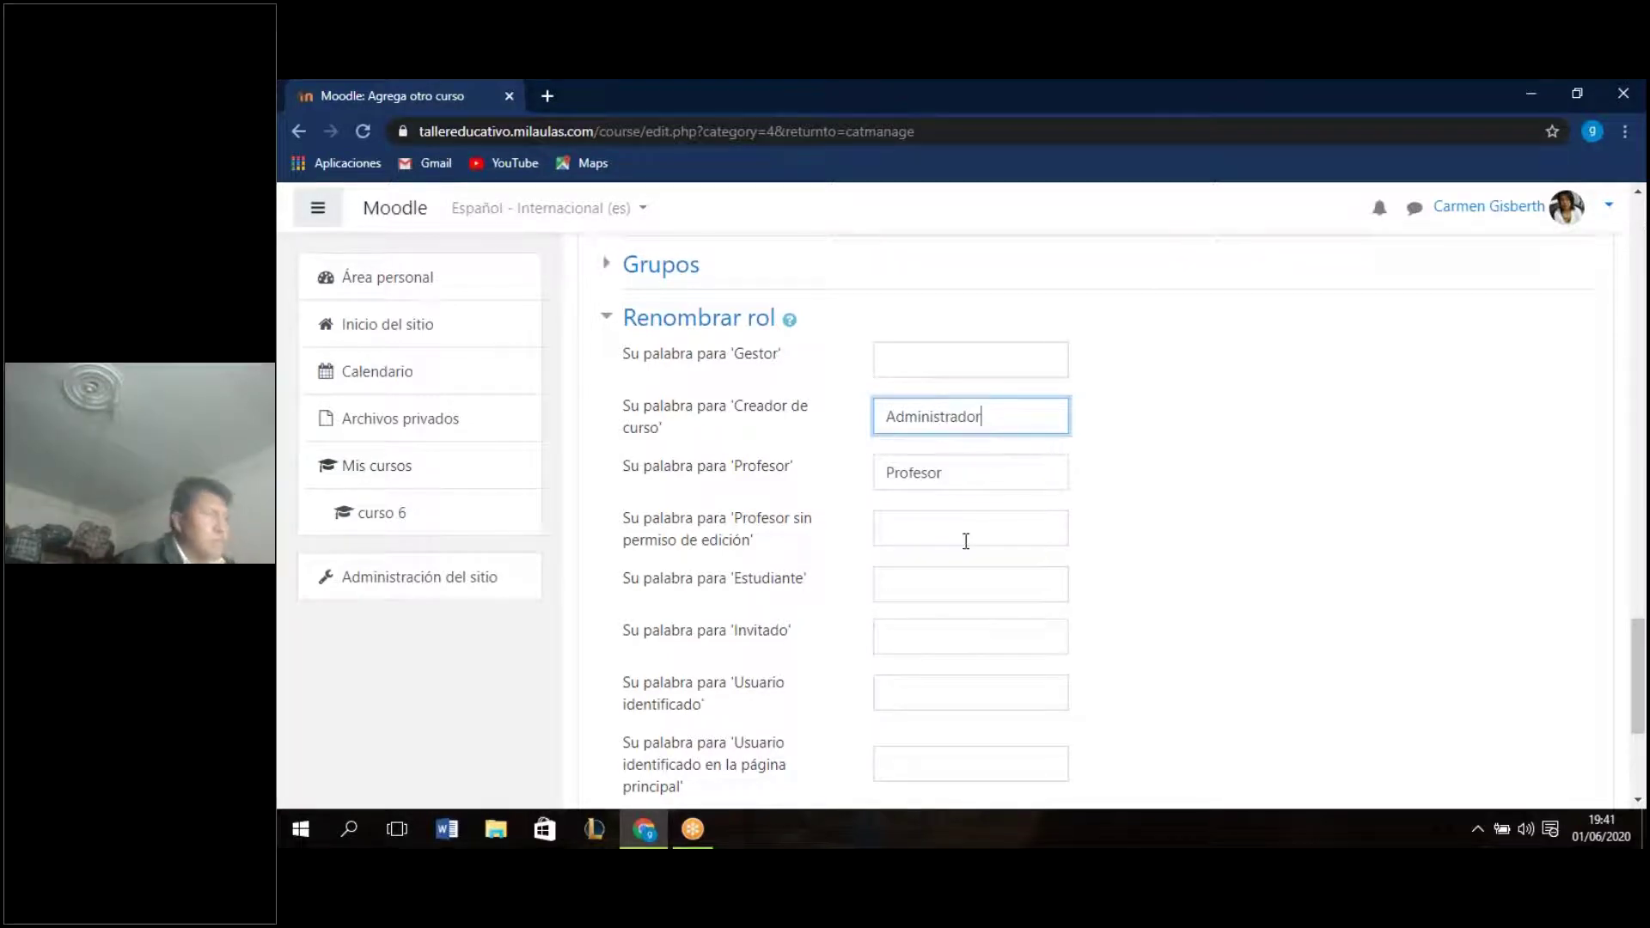
{"action": "left_click", "coordinate": [907, 590]}
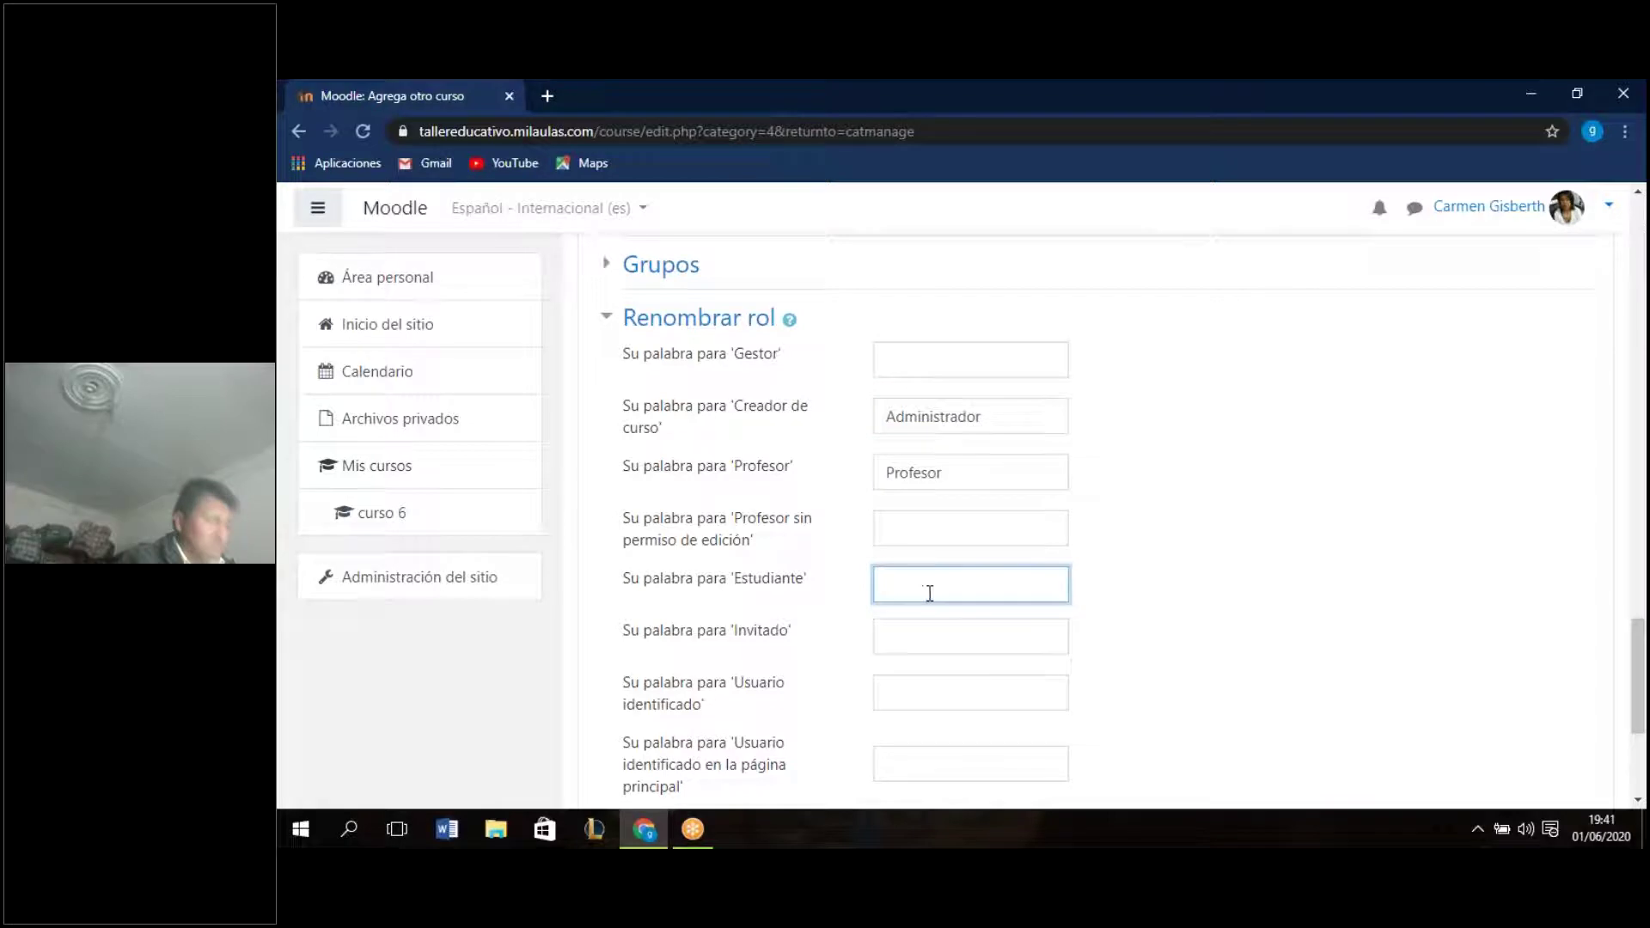
{"action": "type", "text": "E"}
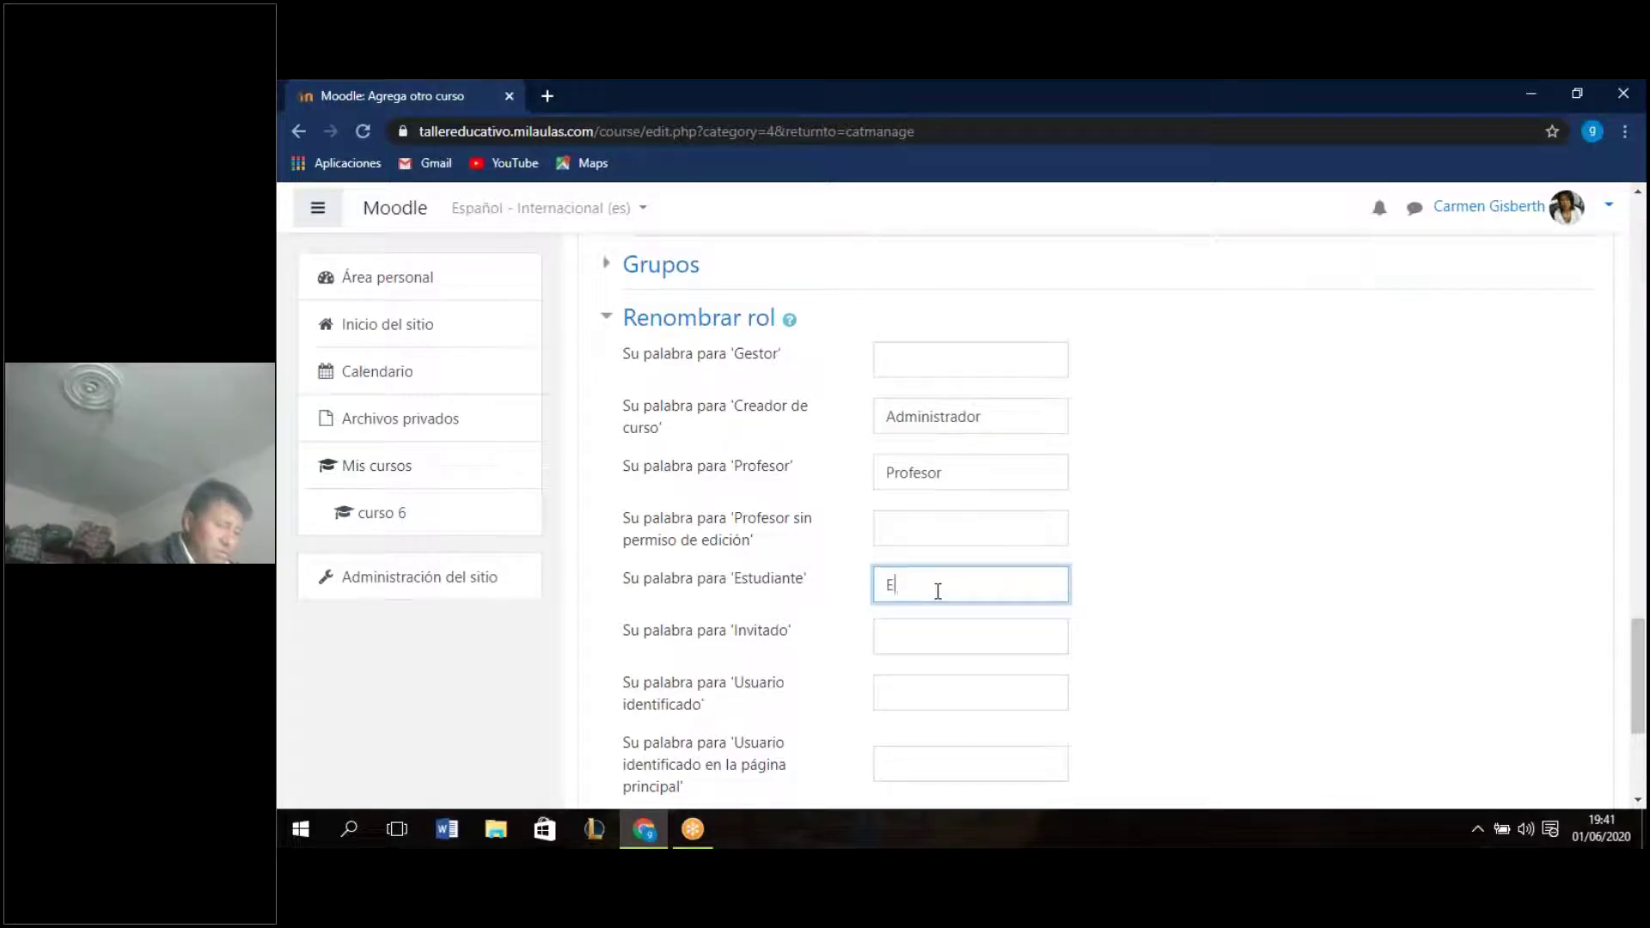
{"action": "type", "text": "studiante"}
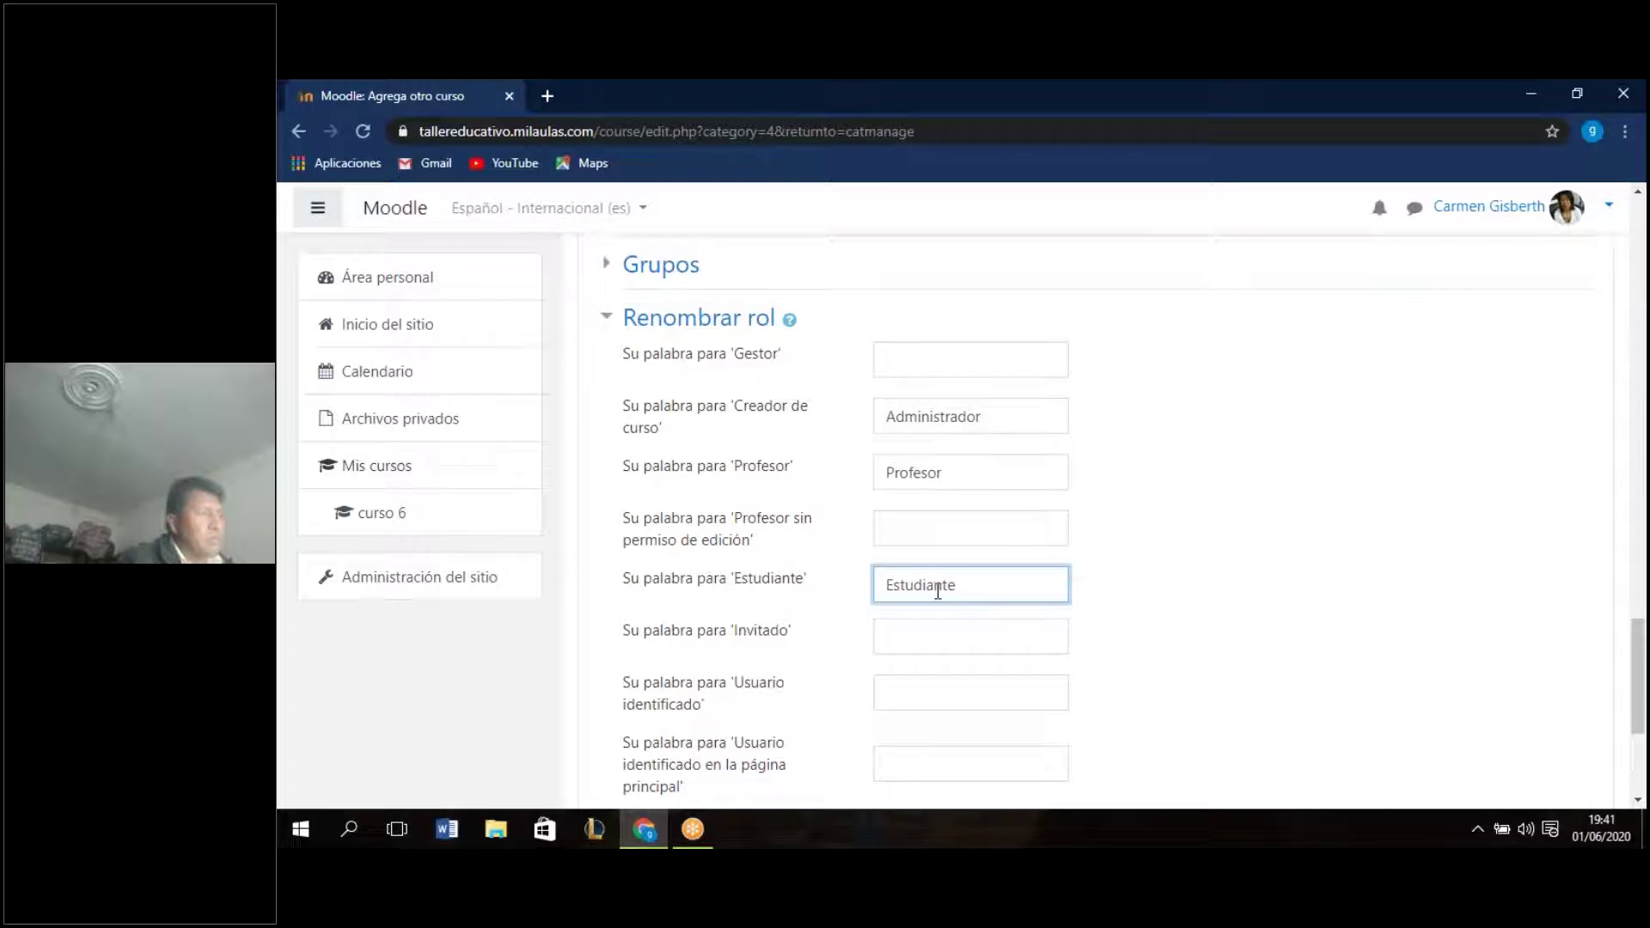
{"action": "left_click", "coordinate": [921, 637]}
{"action": "left_click", "coordinate": [920, 695]}
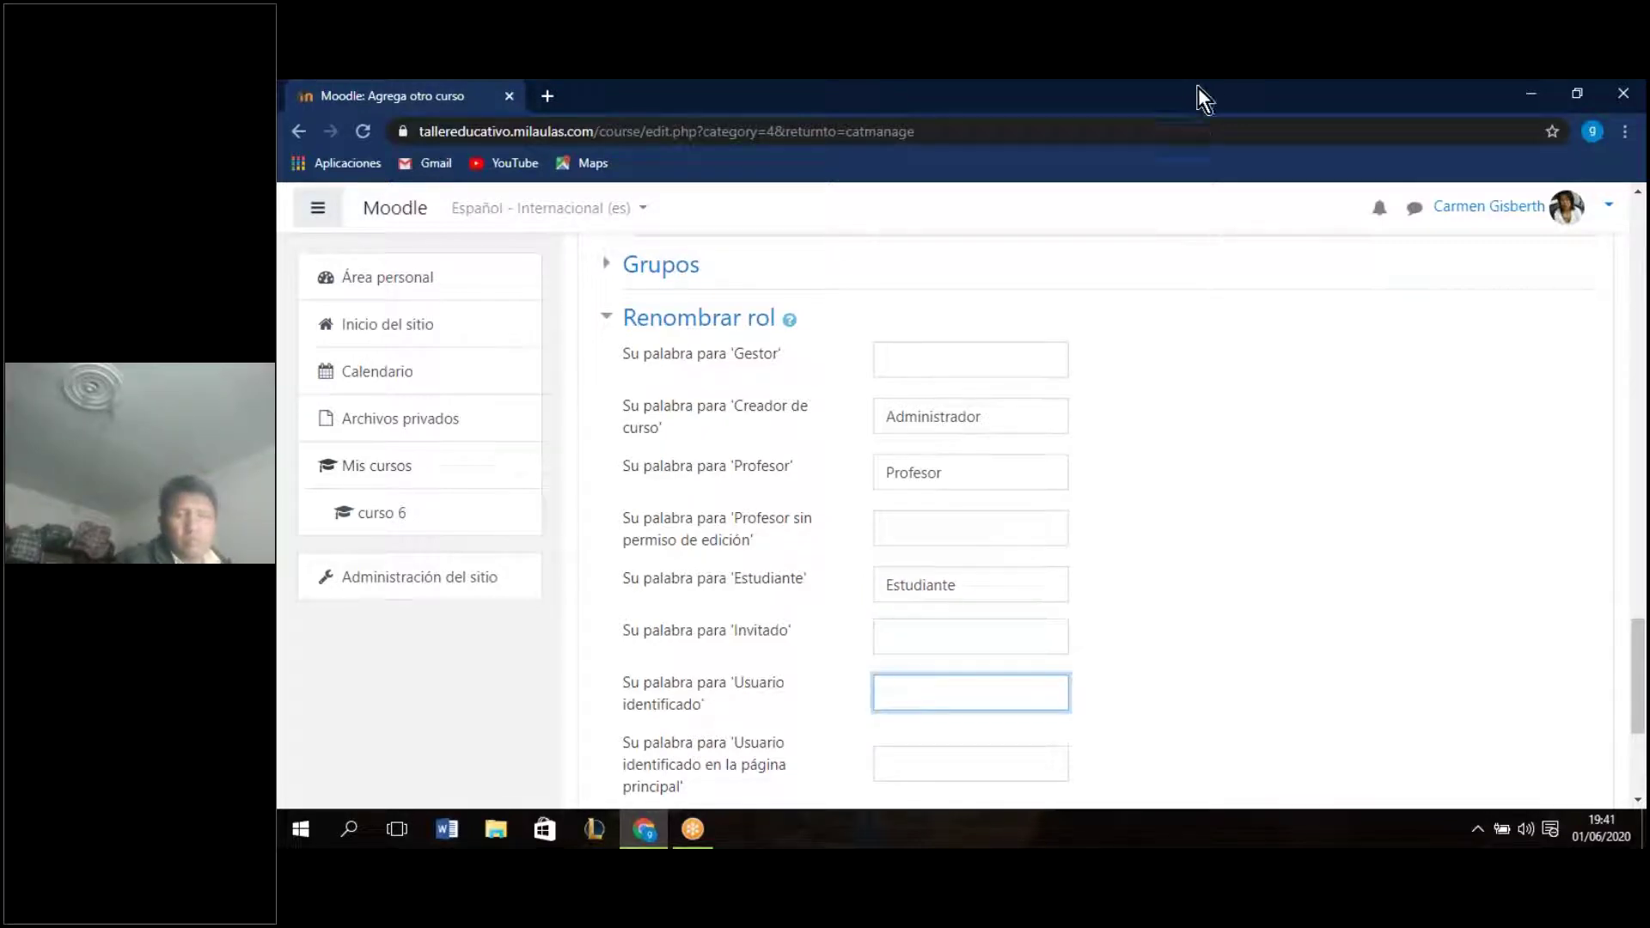
{"action": "left_click_drag", "start_coordinate": [1102, 385], "coordinate": [1111, 709]}
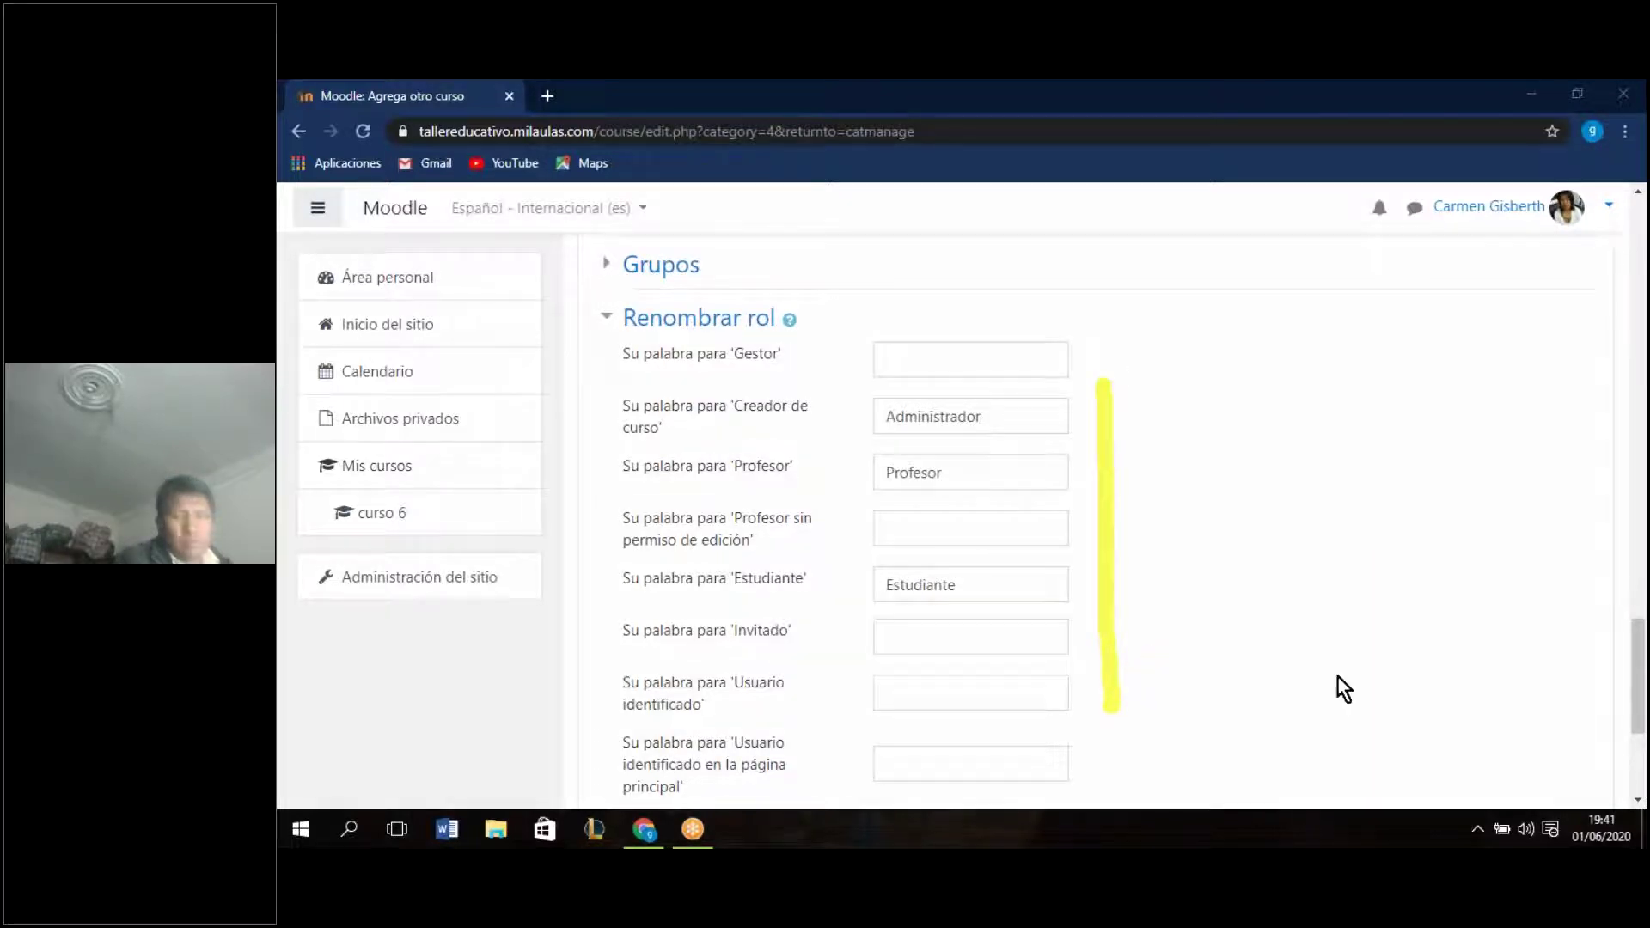
{"action": "left_click", "coordinate": [1641, 670]}
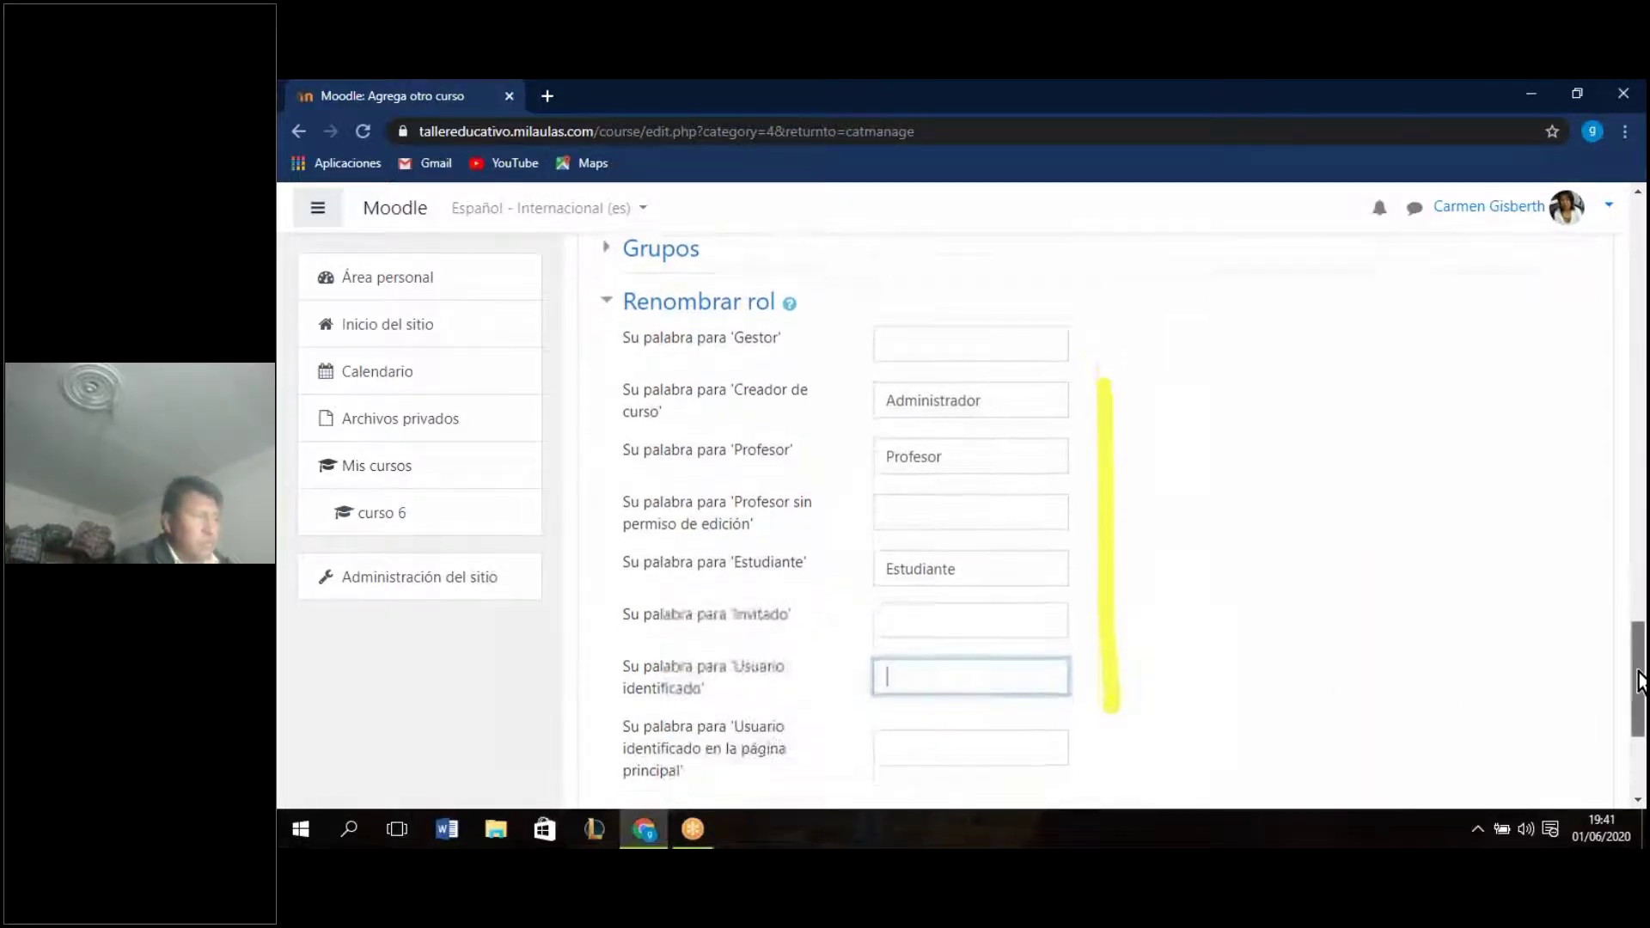
{"action": "scroll", "coordinate": [1642, 670], "scroll_direction": "down", "scroll_amount": 3}
{"action": "left_click", "coordinate": [1169, 161]}
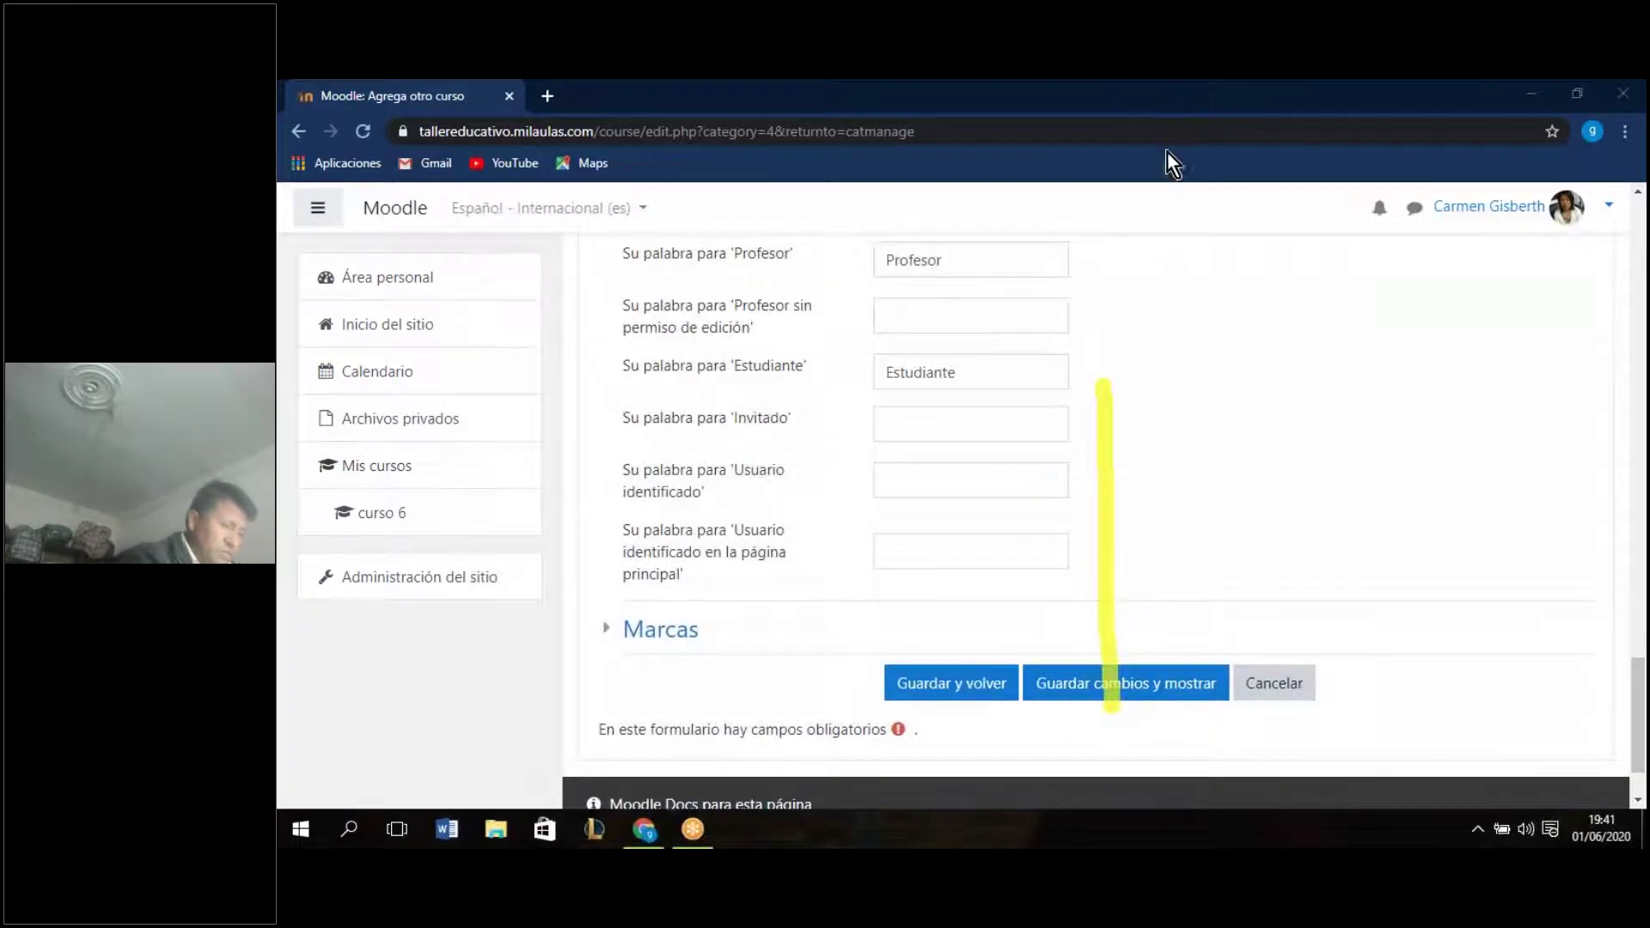
{"action": "mouse_move", "coordinate": [1027, 636]}
{"action": "left_mouse_down"}
{"action": "mouse_move", "coordinate": [913, 639]}
{"action": "mouse_move", "coordinate": [979, 726]}
{"action": "mouse_move", "coordinate": [1040, 663]}
{"action": "mouse_move", "coordinate": [1031, 636]}
{"action": "left_mouse_up"}
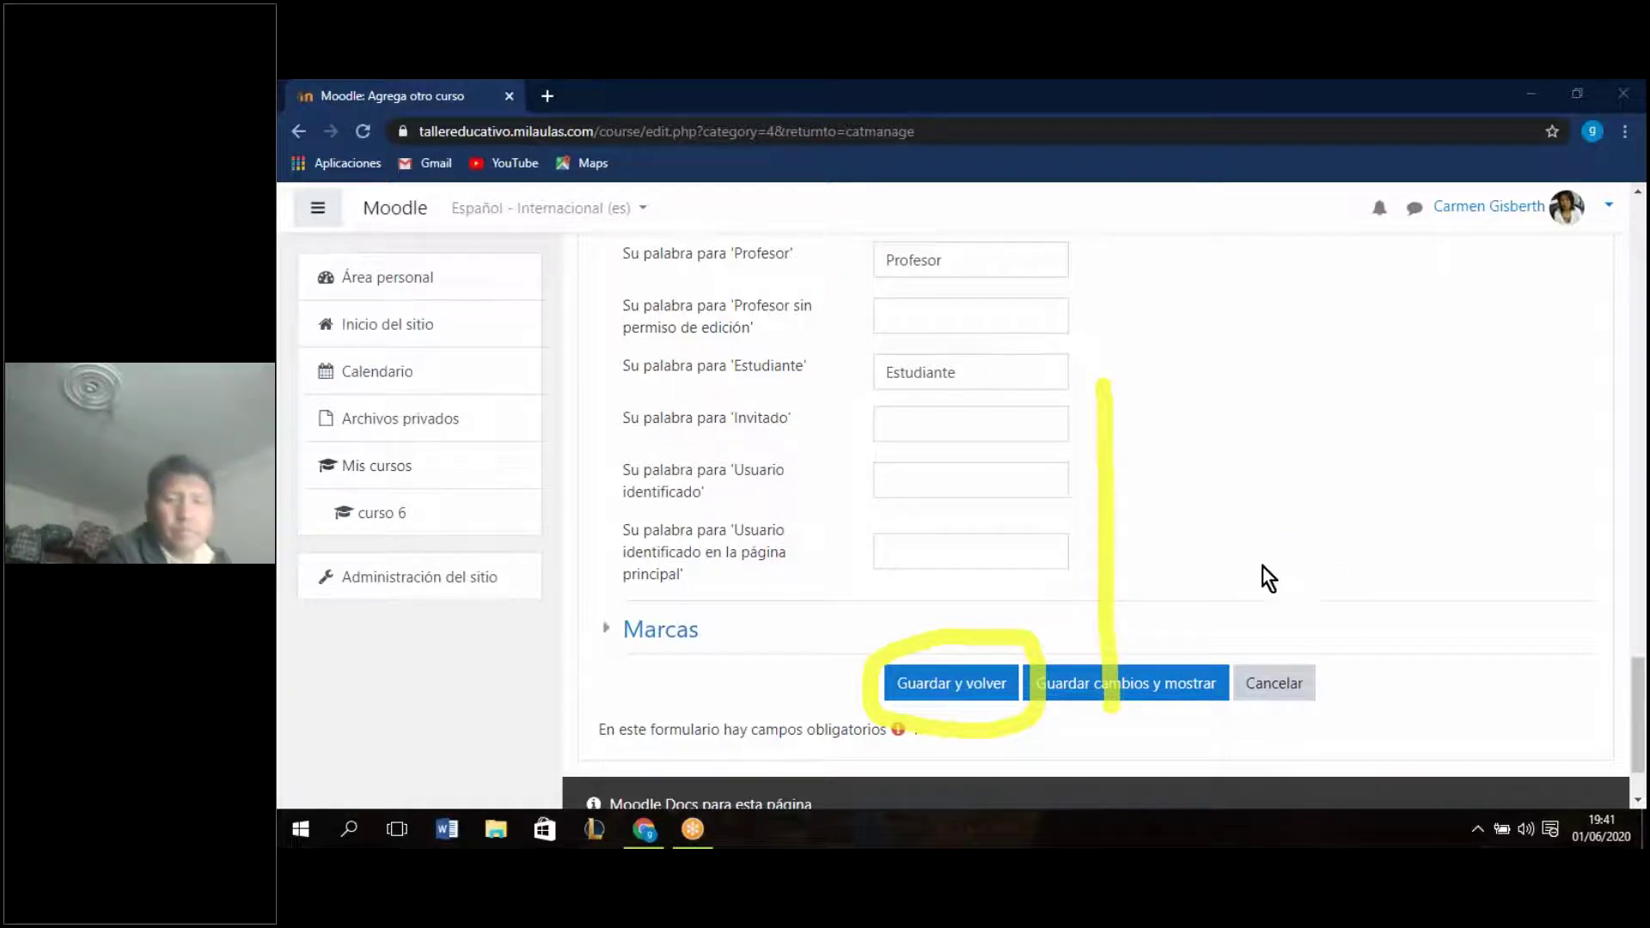
Save the course with 'Guardar y volver'
{"action": "left_click", "coordinate": [965, 685]}
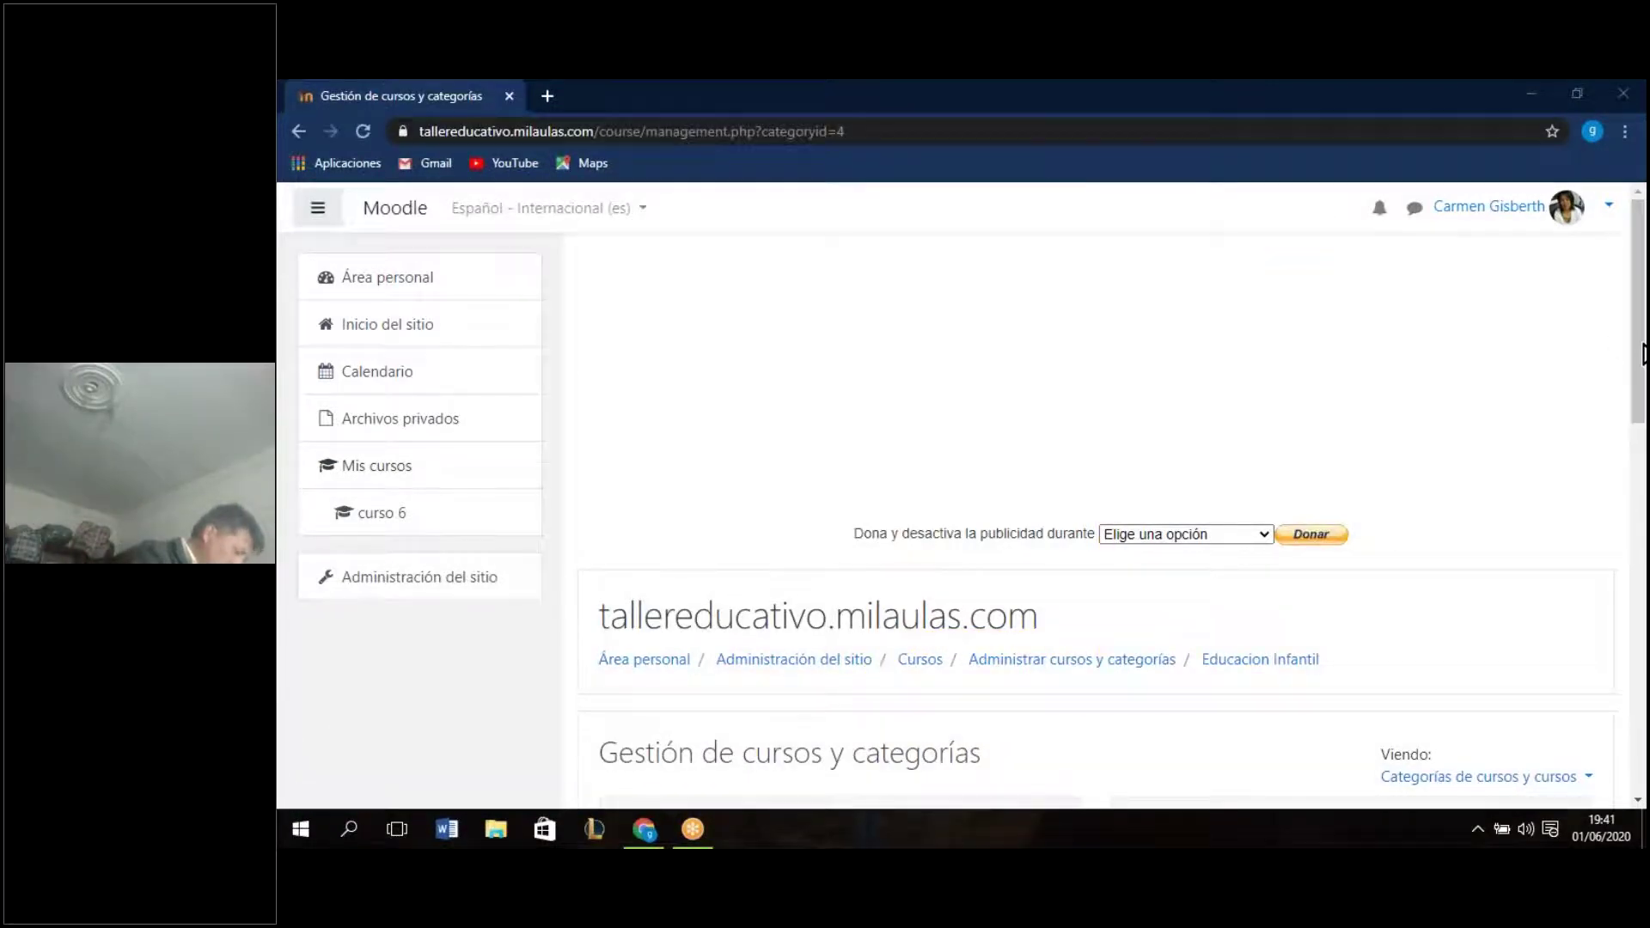
{"action": "left_click_drag", "start_coordinate": [1639, 367], "coordinate": [1636, 522]}
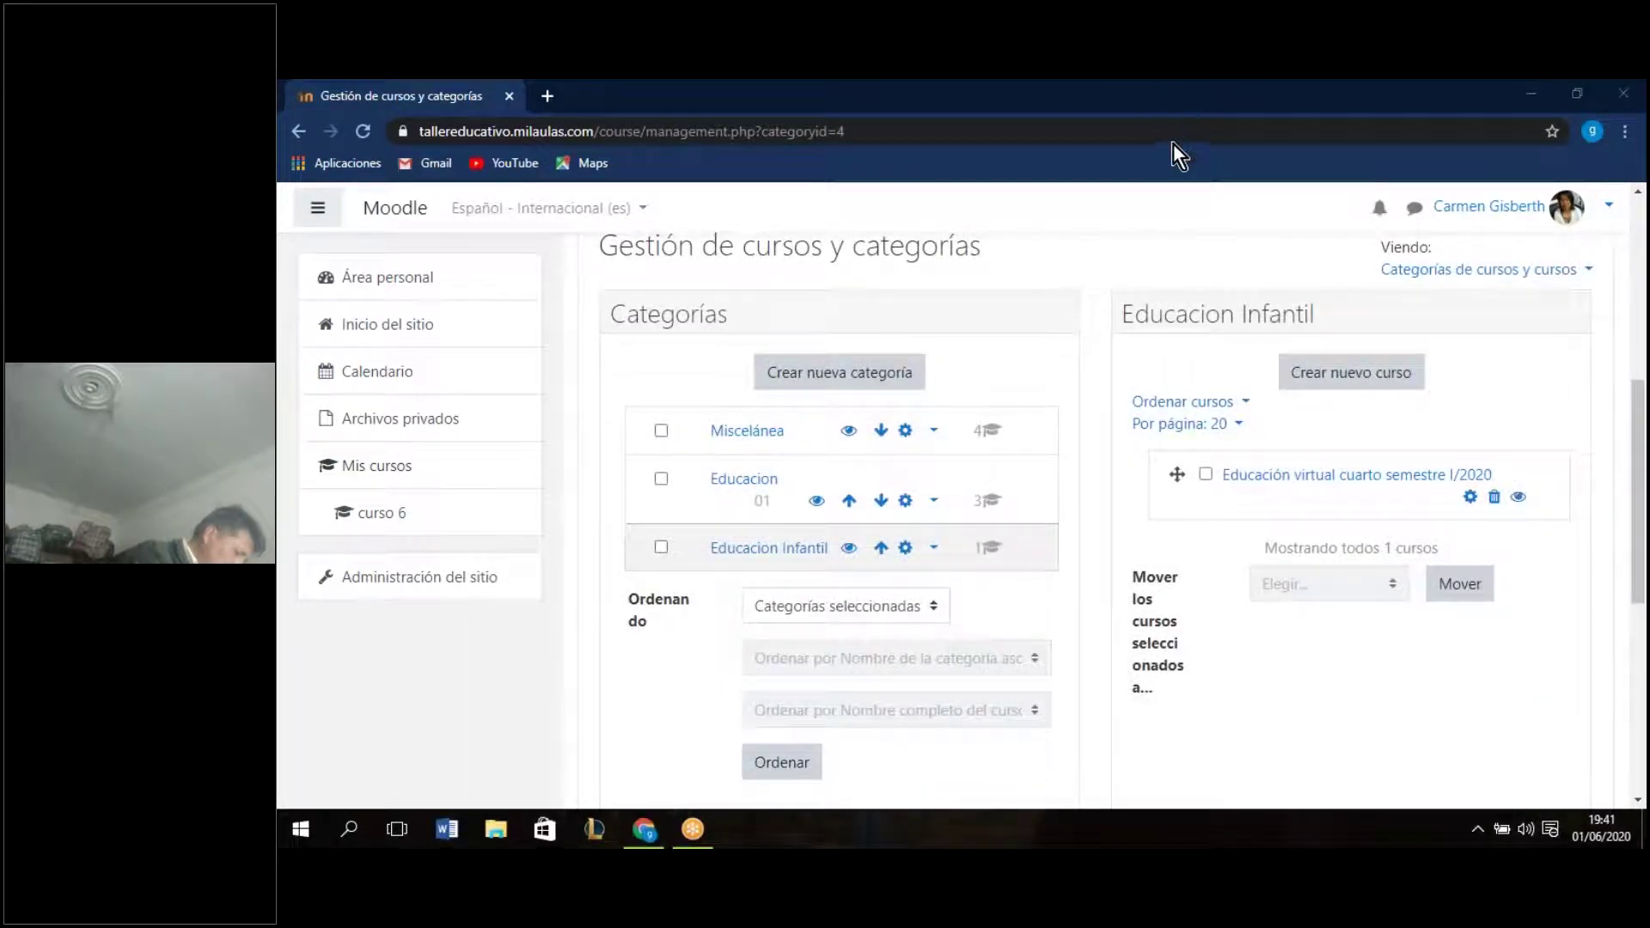
{"action": "left_click_drag", "start_coordinate": [702, 566], "coordinate": [826, 570]}
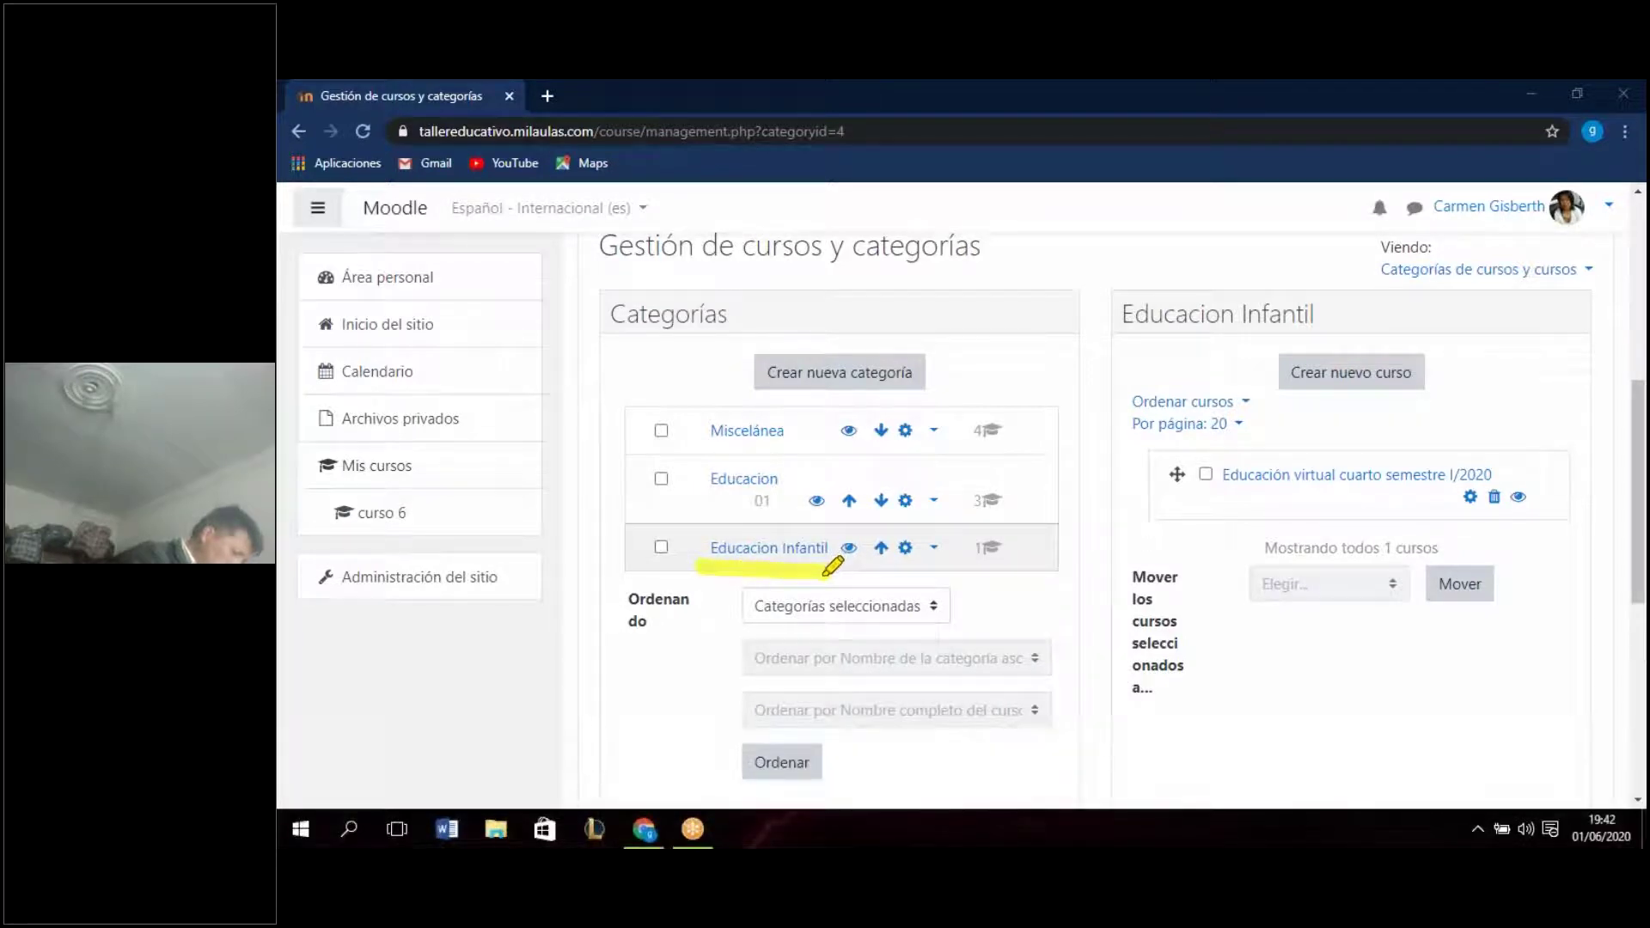
{"action": "left_click_drag", "start_coordinate": [1232, 507], "coordinate": [1434, 510]}
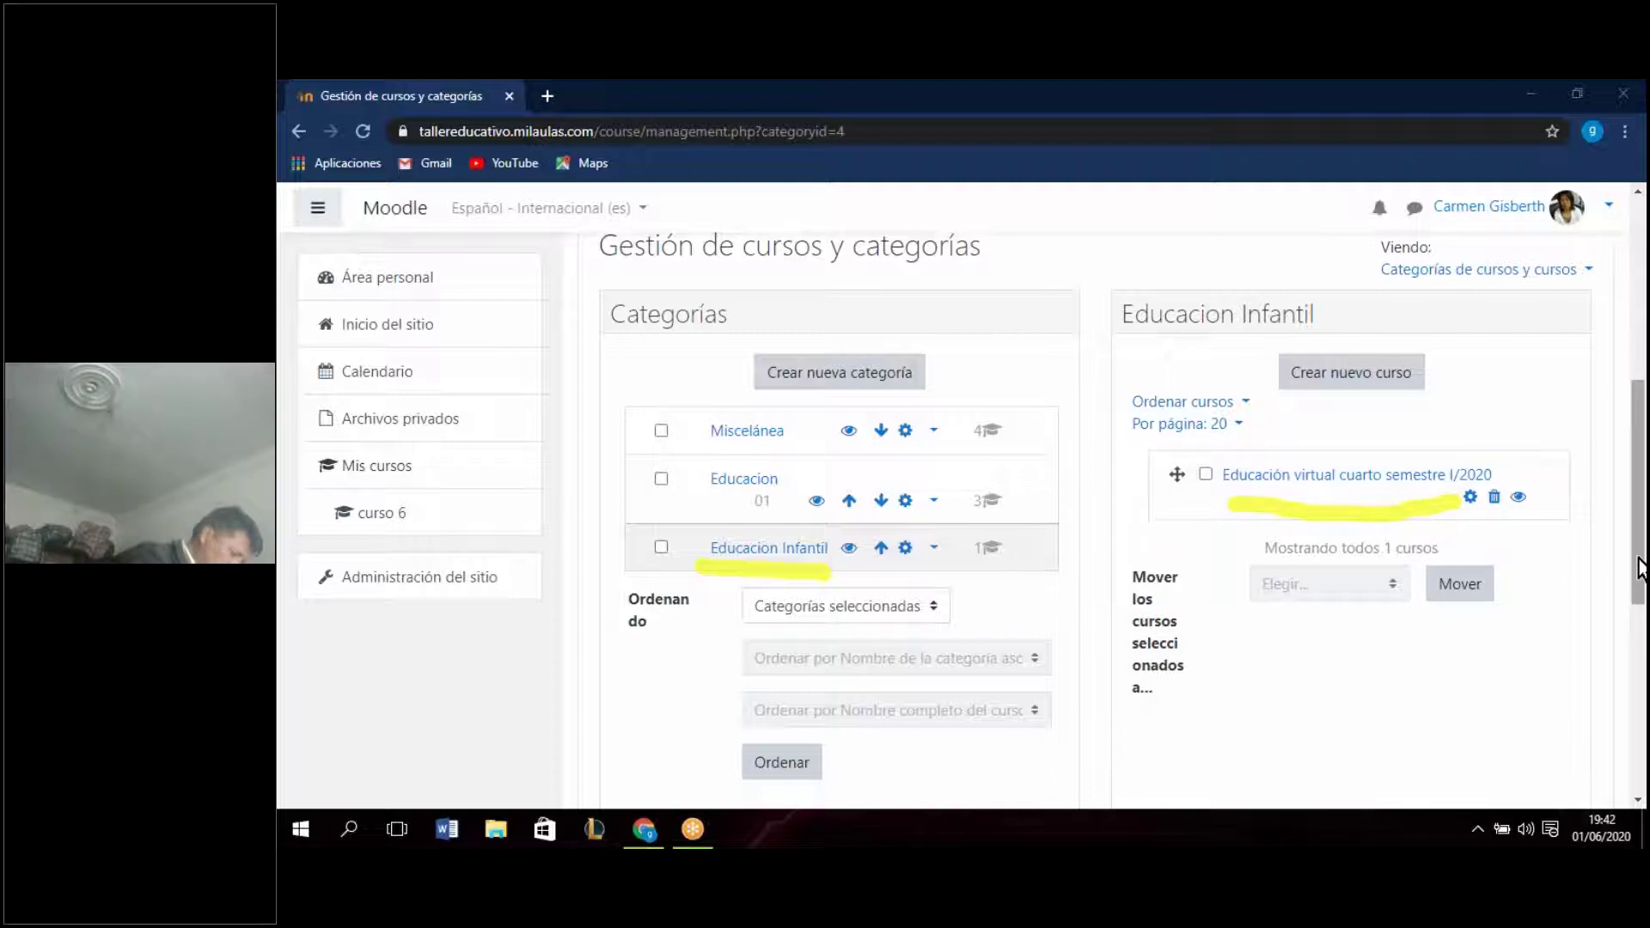
{"action": "left_click_drag", "start_coordinate": [1638, 560], "coordinate": [1639, 559]}
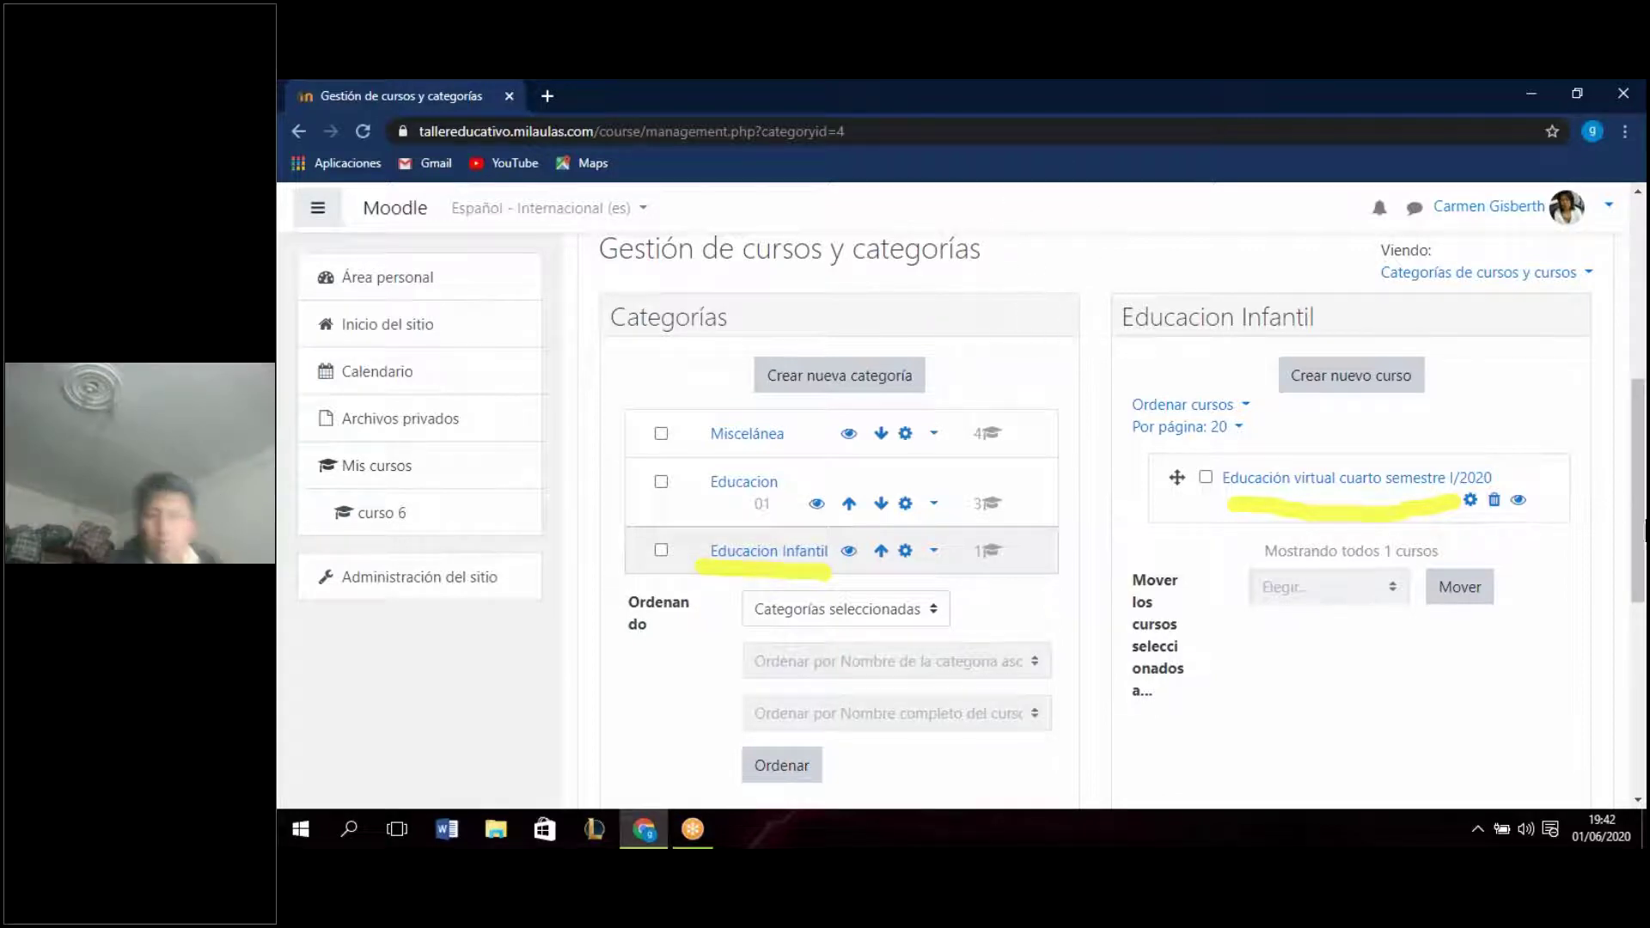
{"action": "left_click_drag", "start_coordinate": [1641, 541], "coordinate": [1641, 545]}
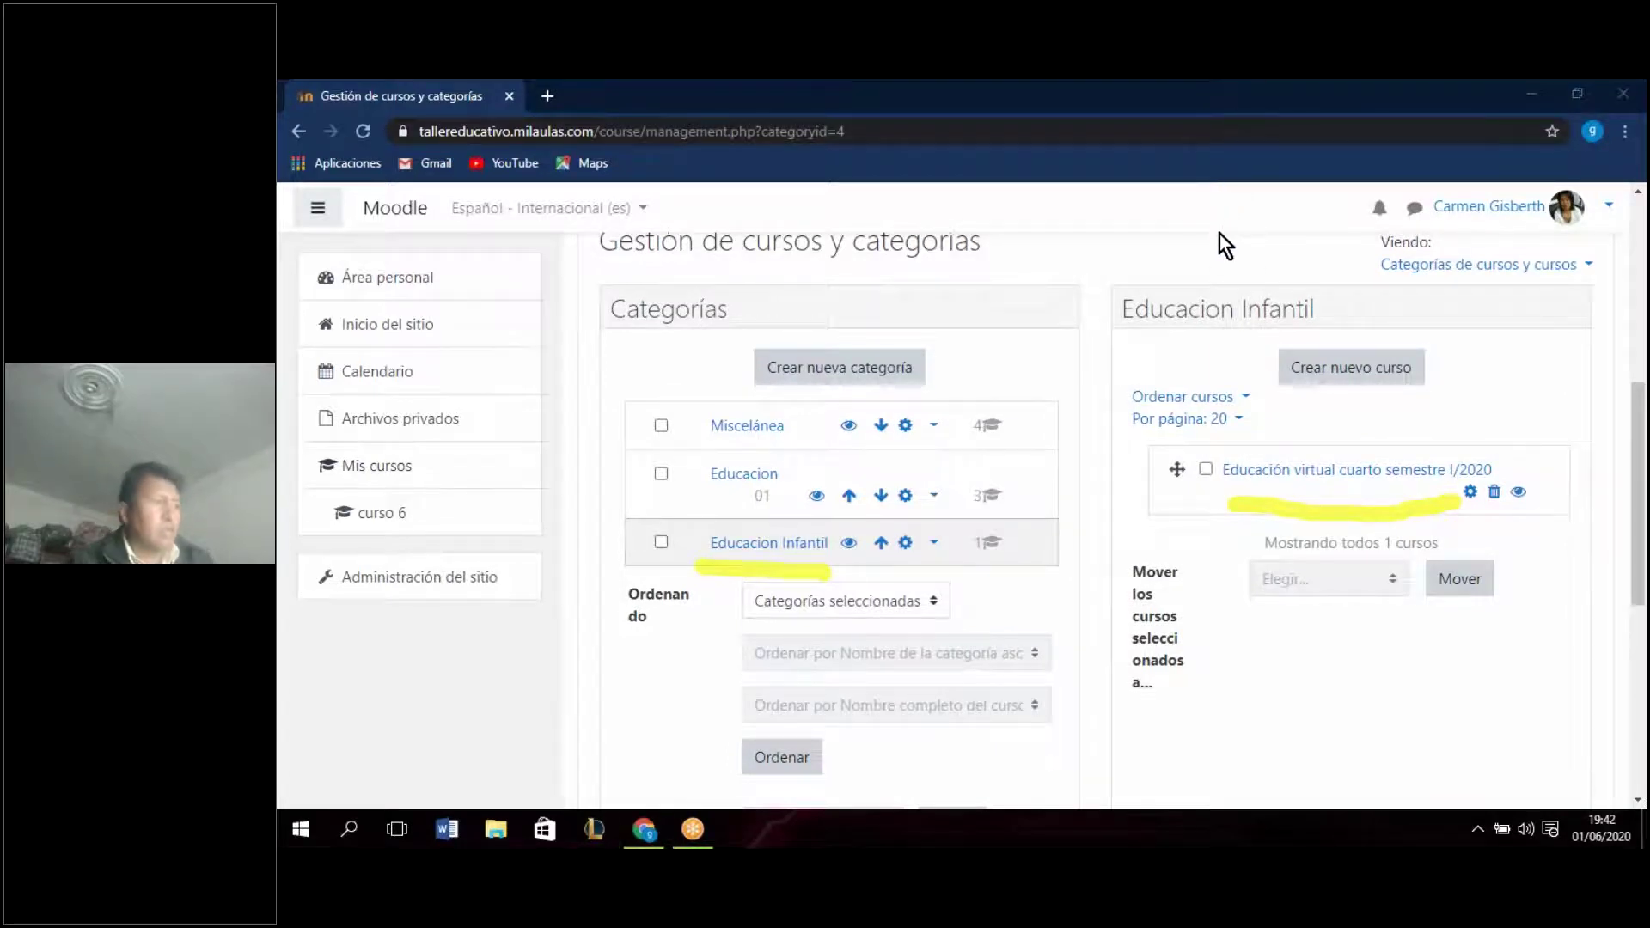
{"action": "scroll", "coordinate": [1611, 511], "scroll_direction": "up", "scroll_amount": 3}
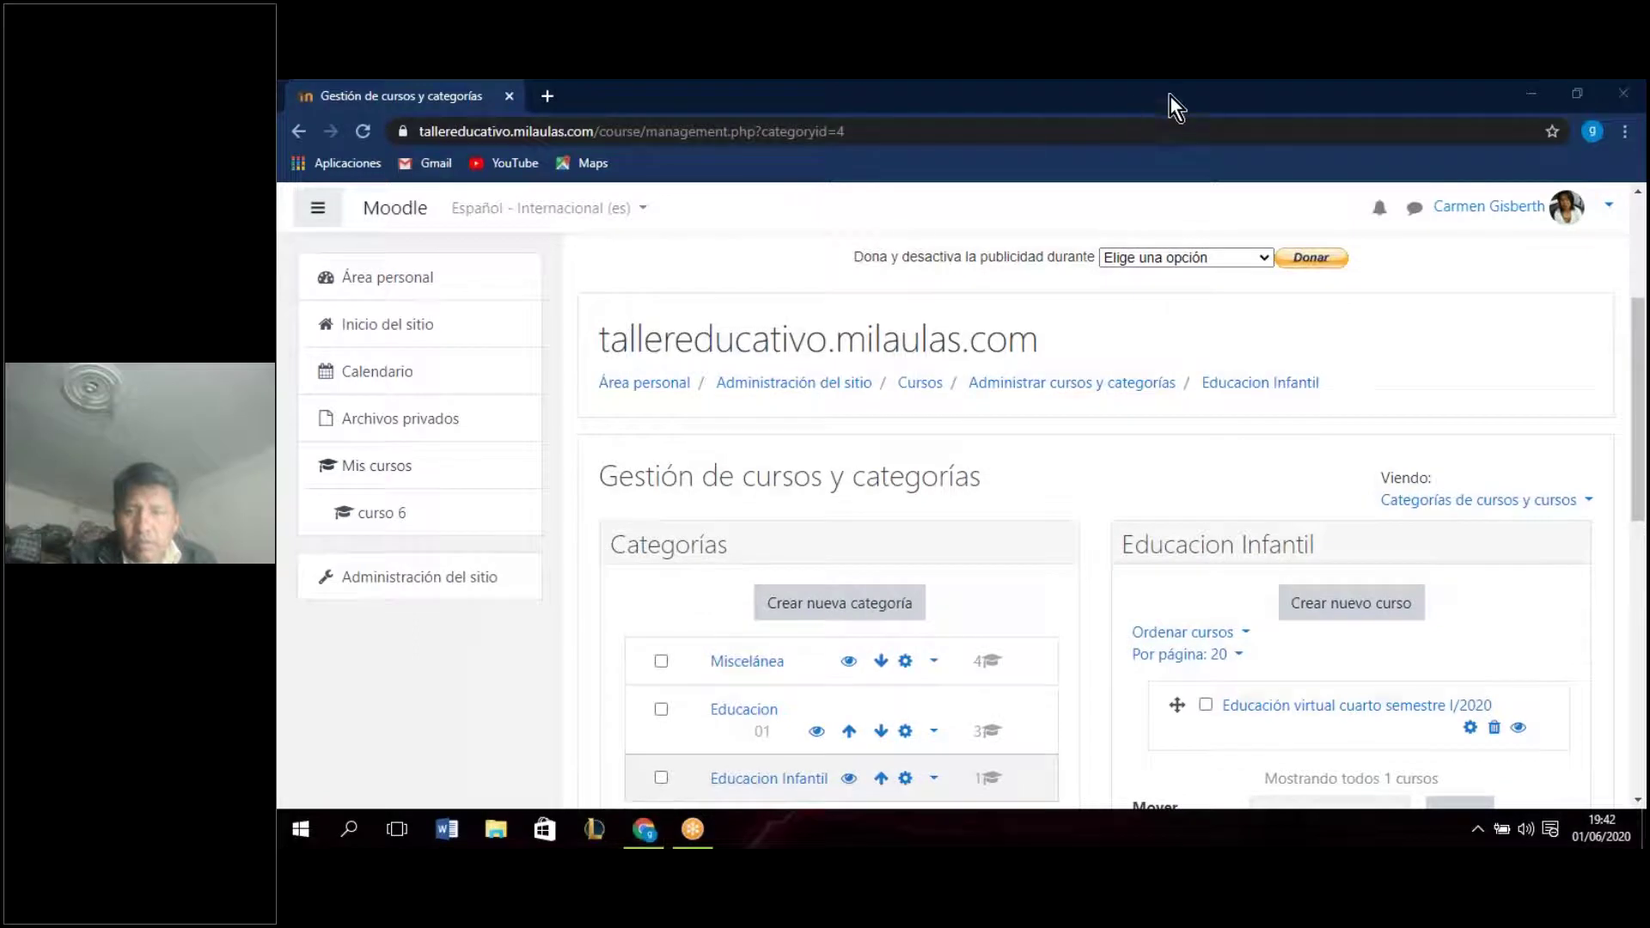
{"action": "mouse_move", "coordinate": [541, 548]}
{"action": "left_mouse_down"}
{"action": "mouse_move", "coordinate": [309, 570]}
{"action": "mouse_move", "coordinate": [515, 605]}
{"action": "mouse_move", "coordinate": [552, 551]}
{"action": "left_mouse_up"}
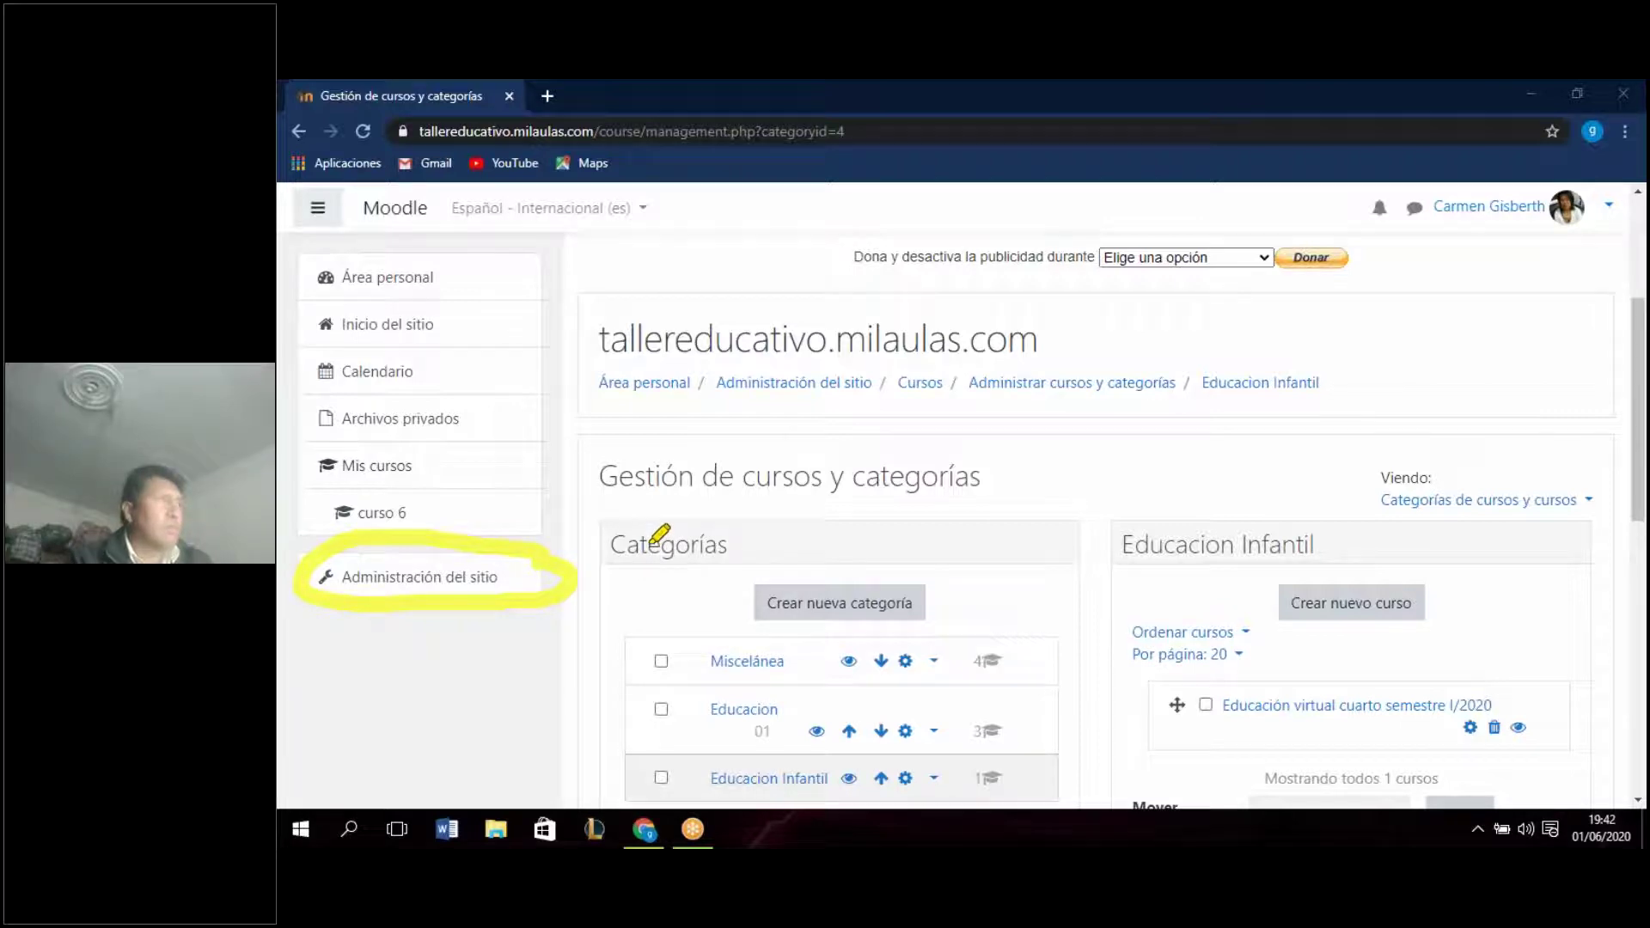
{"action": "mouse_move", "coordinate": [331, 546]}
{"action": "left_mouse_down"}
{"action": "mouse_move", "coordinate": [365, 606]}
{"action": "mouse_move", "coordinate": [596, 584]}
{"action": "mouse_move", "coordinate": [542, 556]}
{"action": "mouse_move", "coordinate": [511, 569]}
{"action": "left_mouse_up"}
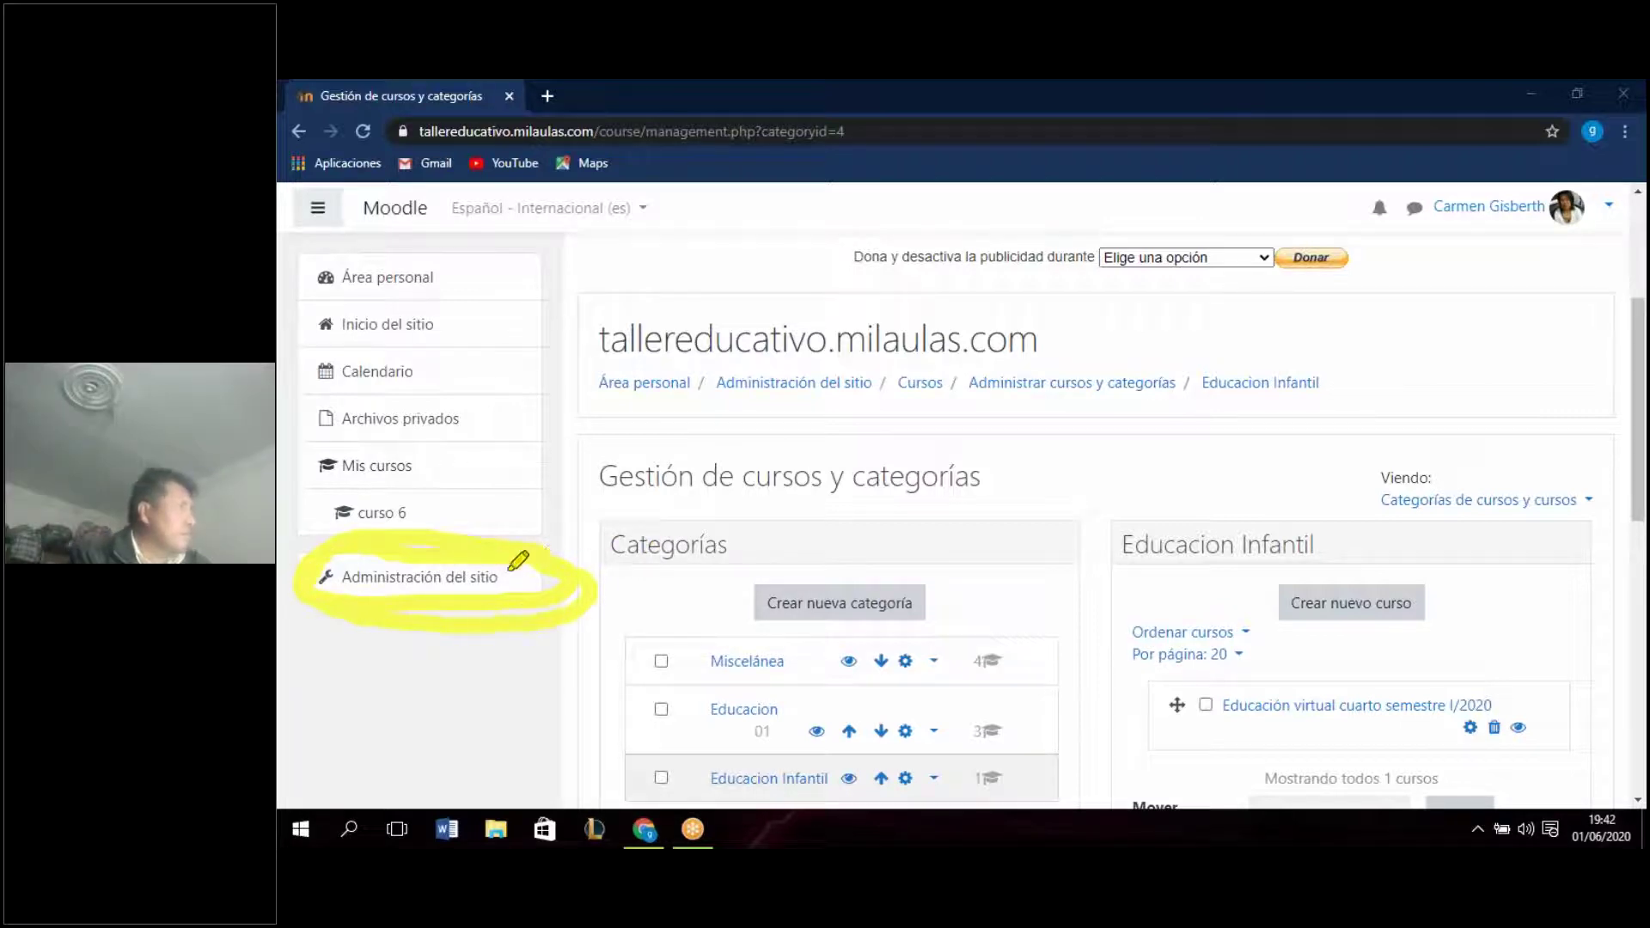
From Administración del sitio's Cursos section, choose 'Administrar cursos y categorías'
{"action": "left_click", "coordinate": [457, 584]}
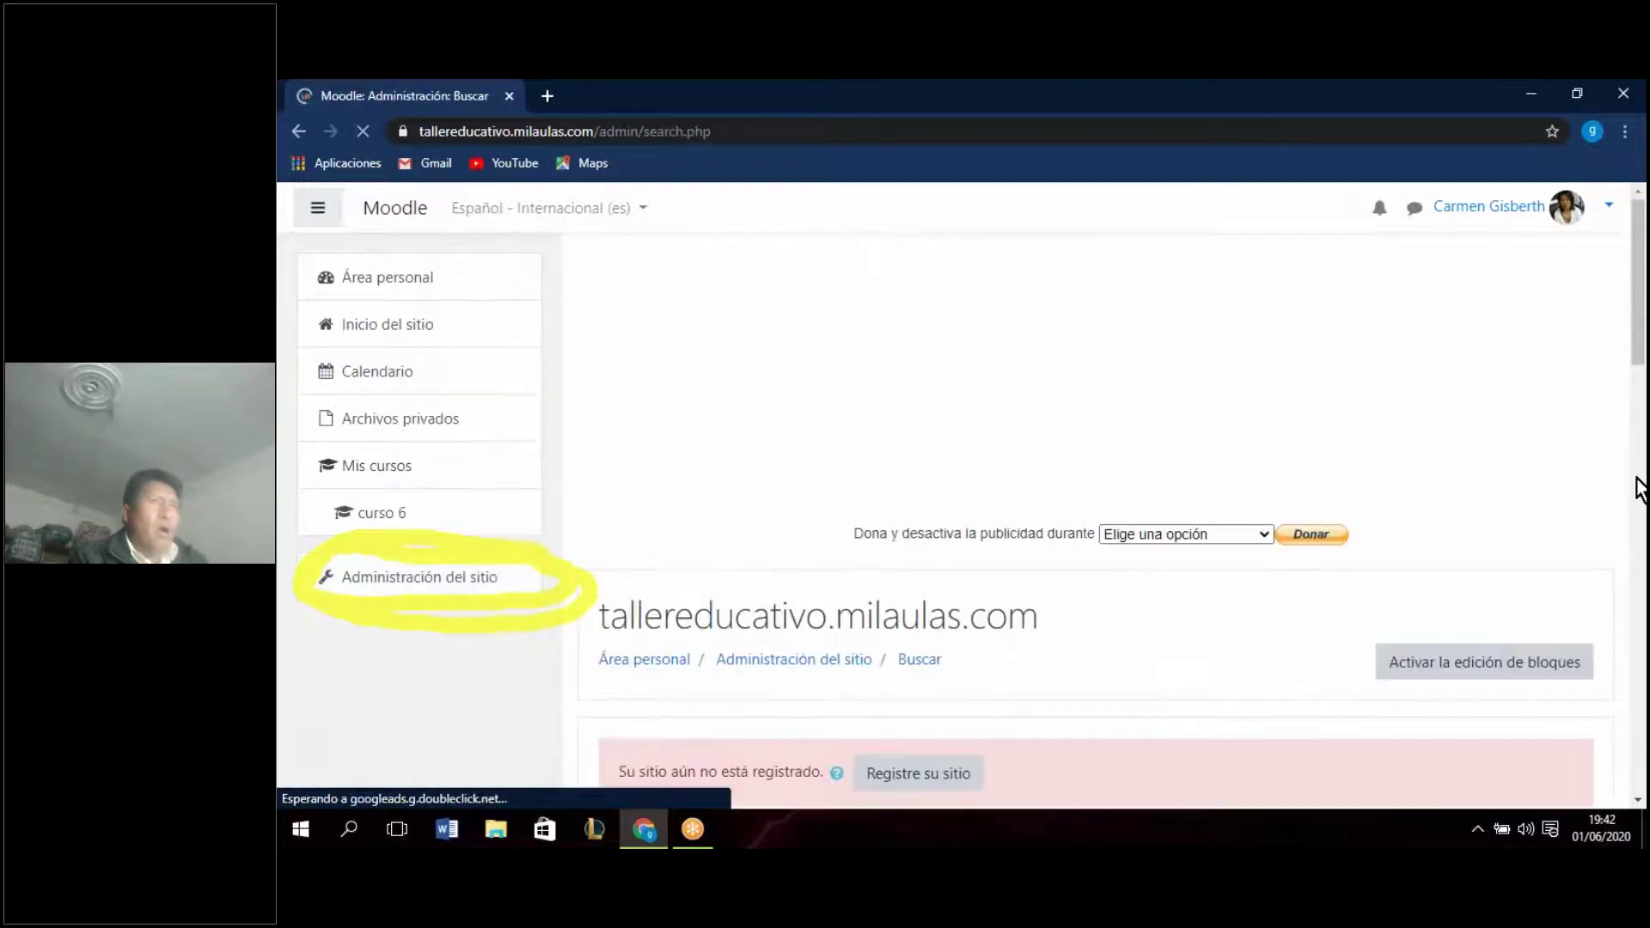
{"action": "scroll", "coordinate": [1639, 430], "scroll_direction": "down", "scroll_amount": 2}
{"action": "left_click_drag", "start_coordinate": [1639, 369], "coordinate": [1636, 478]}
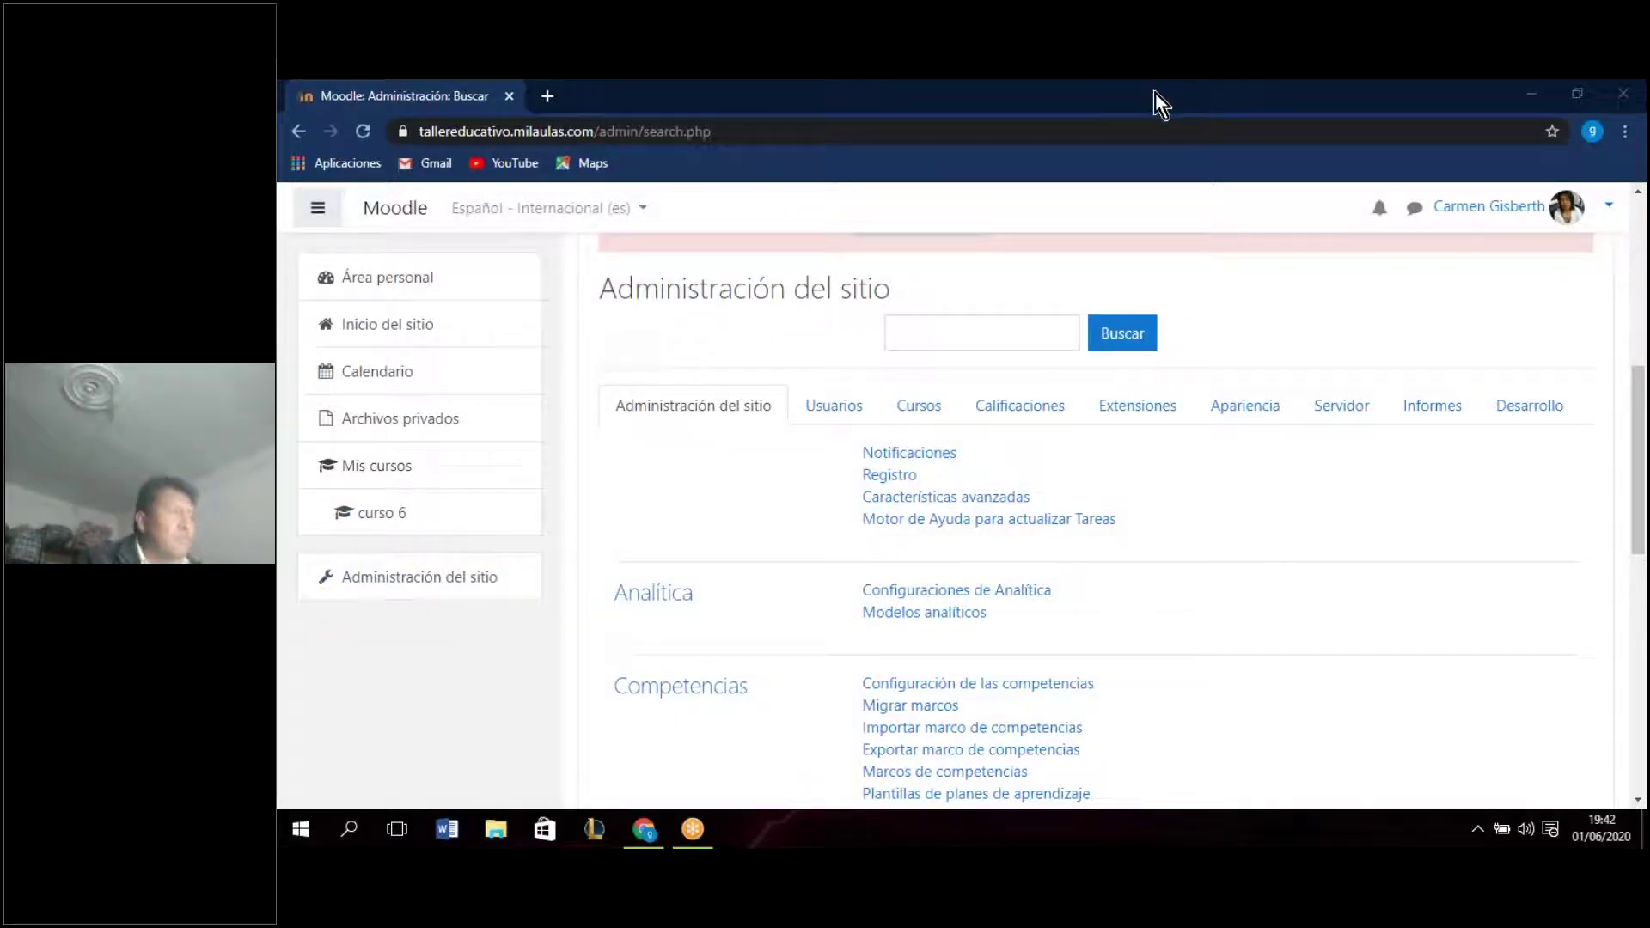
{"action": "mouse_move", "coordinate": [948, 382]}
{"action": "left_mouse_down"}
{"action": "mouse_move", "coordinate": [902, 425]}
{"action": "mouse_move", "coordinate": [953, 396]}
{"action": "left_mouse_up"}
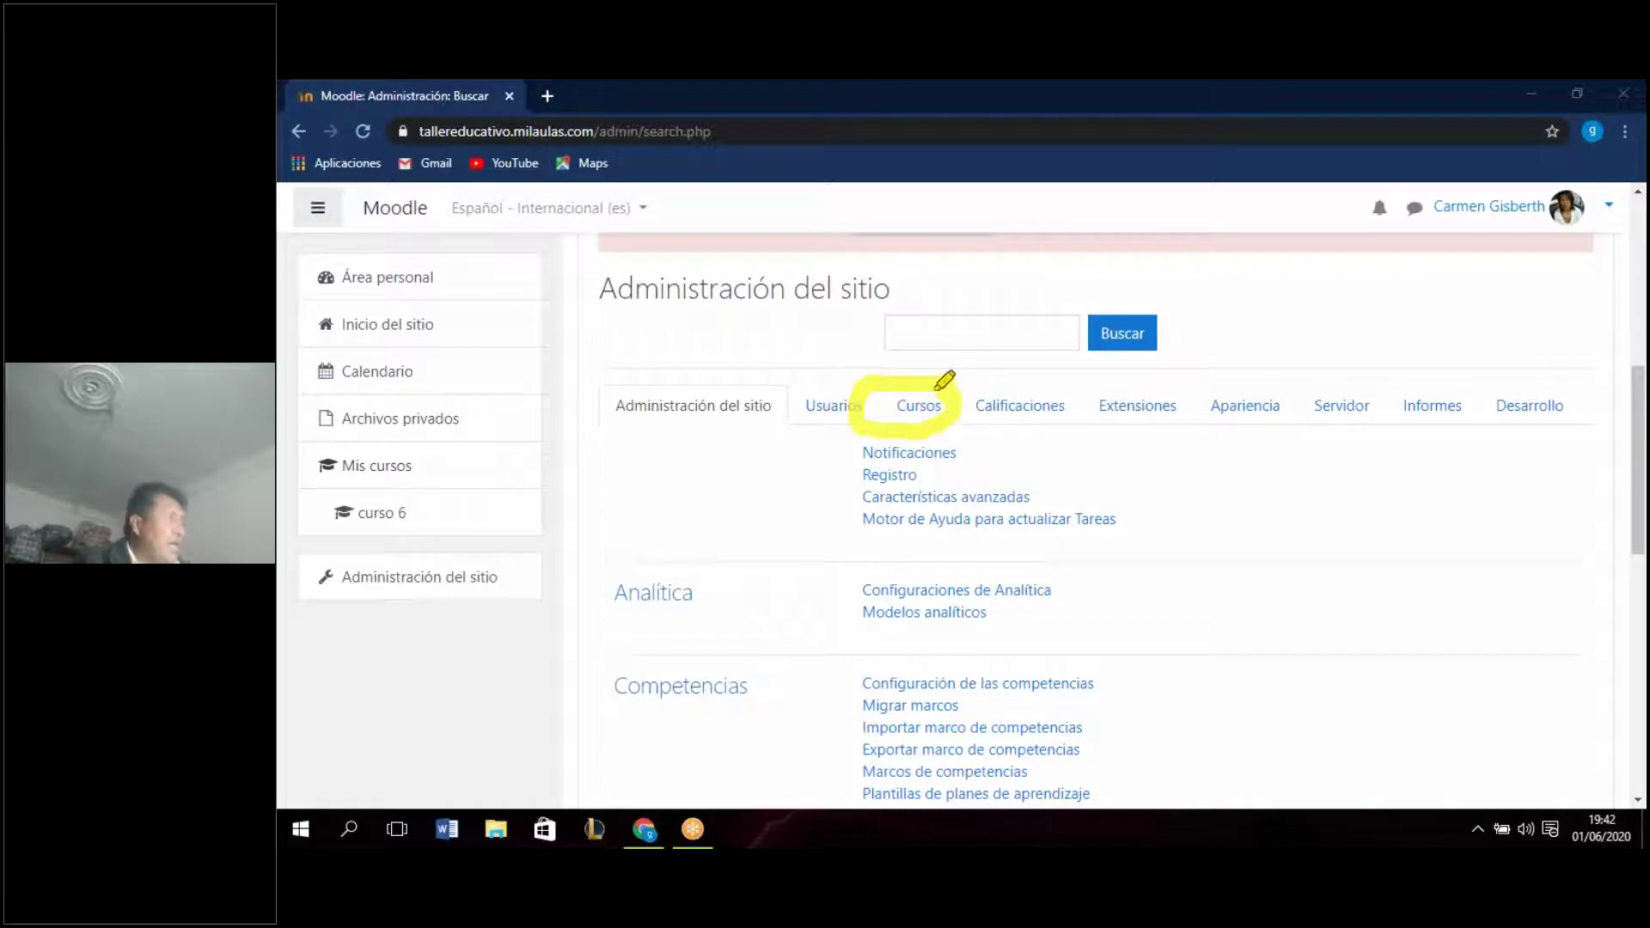
{"action": "left_click", "coordinate": [924, 410]}
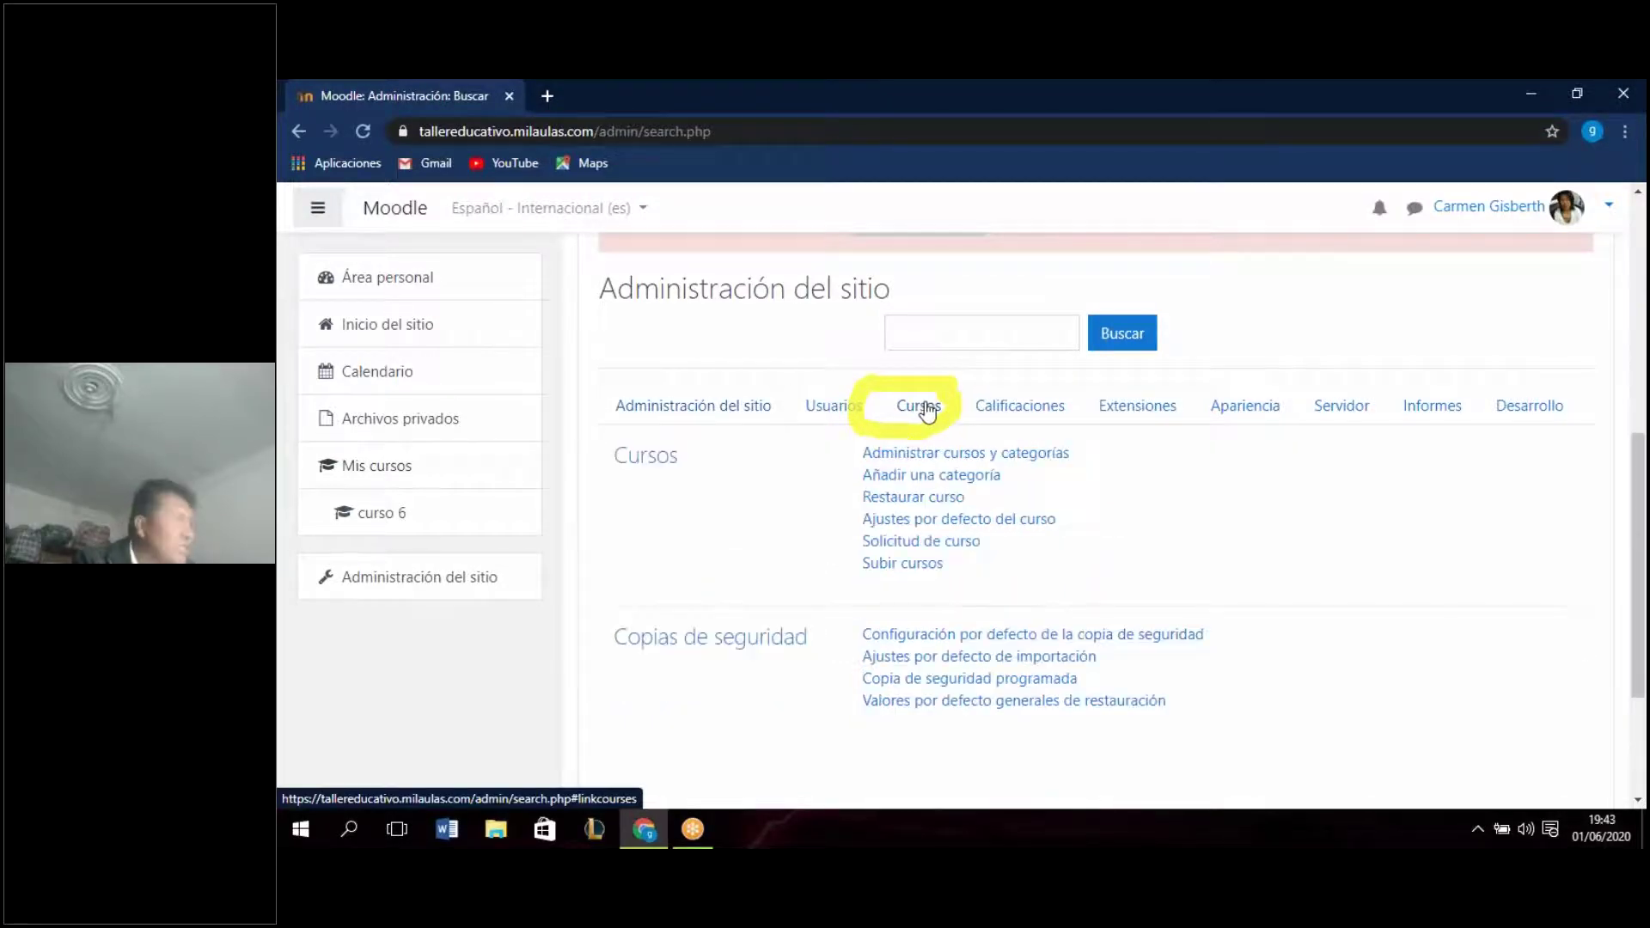
{"action": "left_click", "coordinate": [958, 460]}
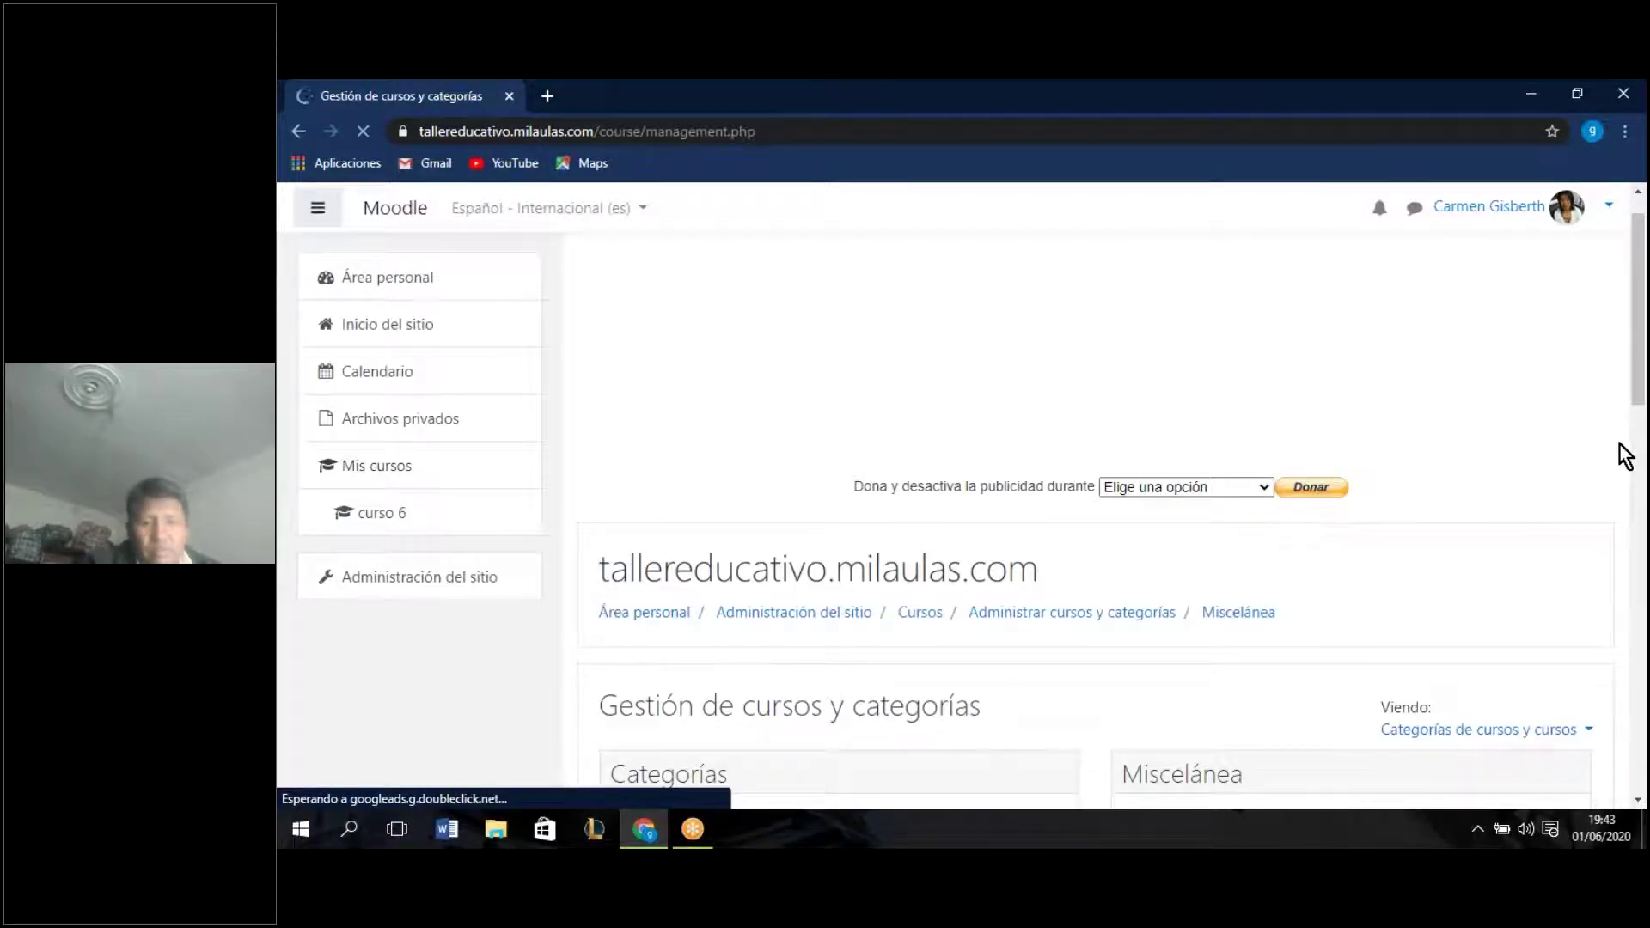
Open the 'Educacion' category in Gestión de cursos y categorías
{"action": "scroll", "coordinate": [1457, 349], "scroll_direction": "down", "scroll_amount": 3}
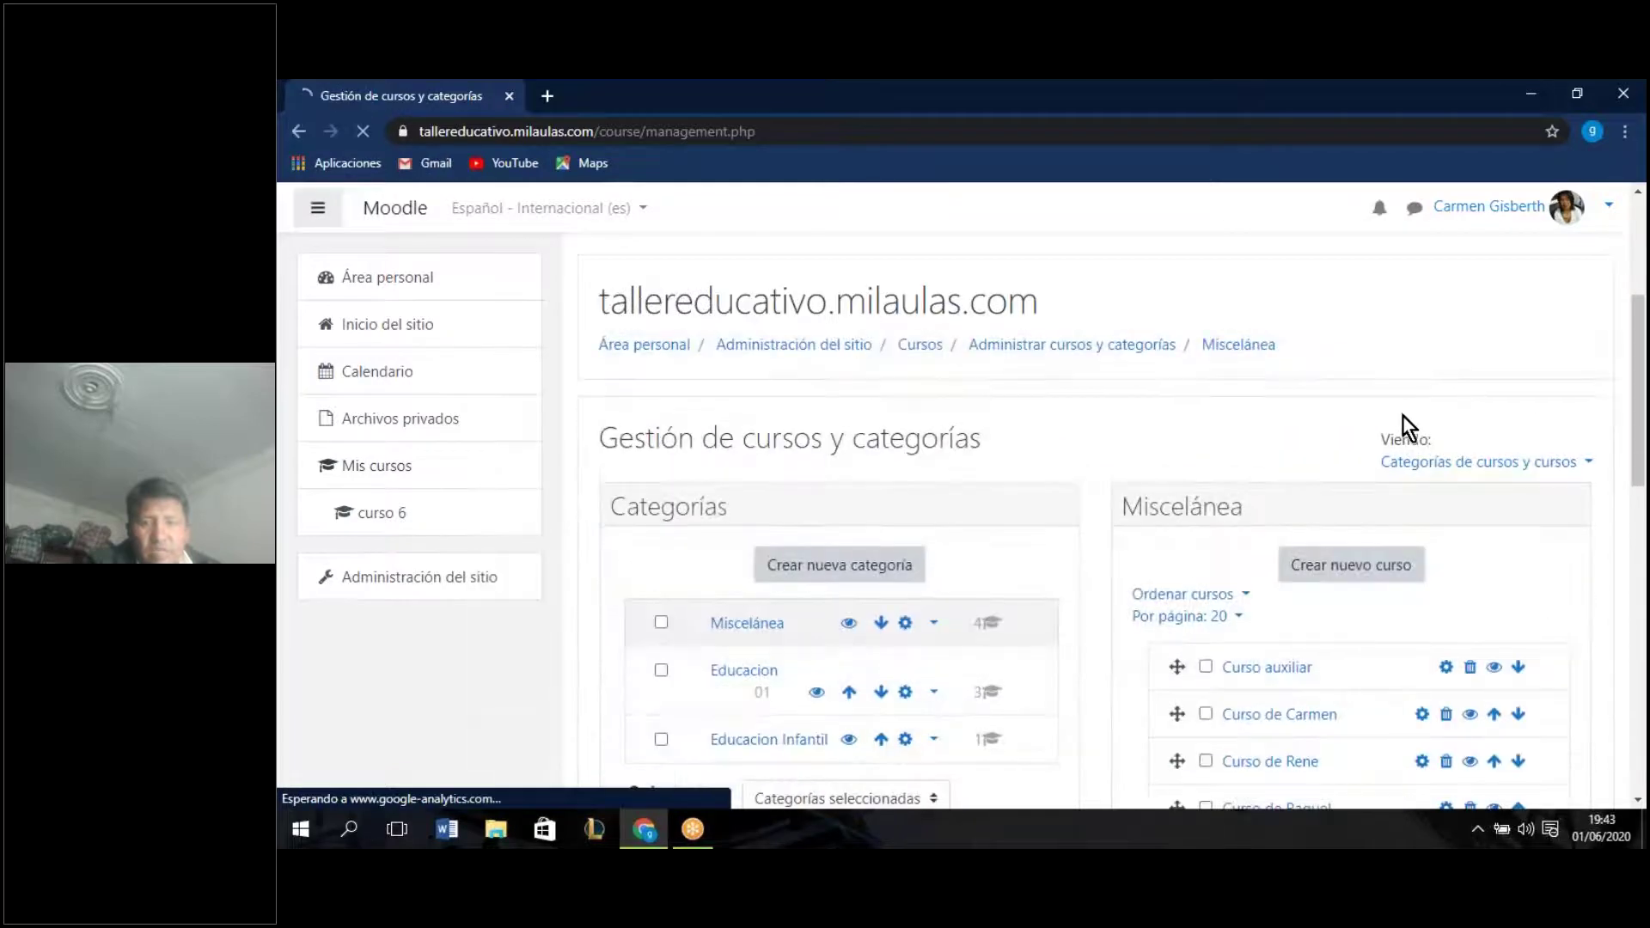
{"action": "scroll", "coordinate": [1364, 471], "scroll_direction": "down", "scroll_amount": 2}
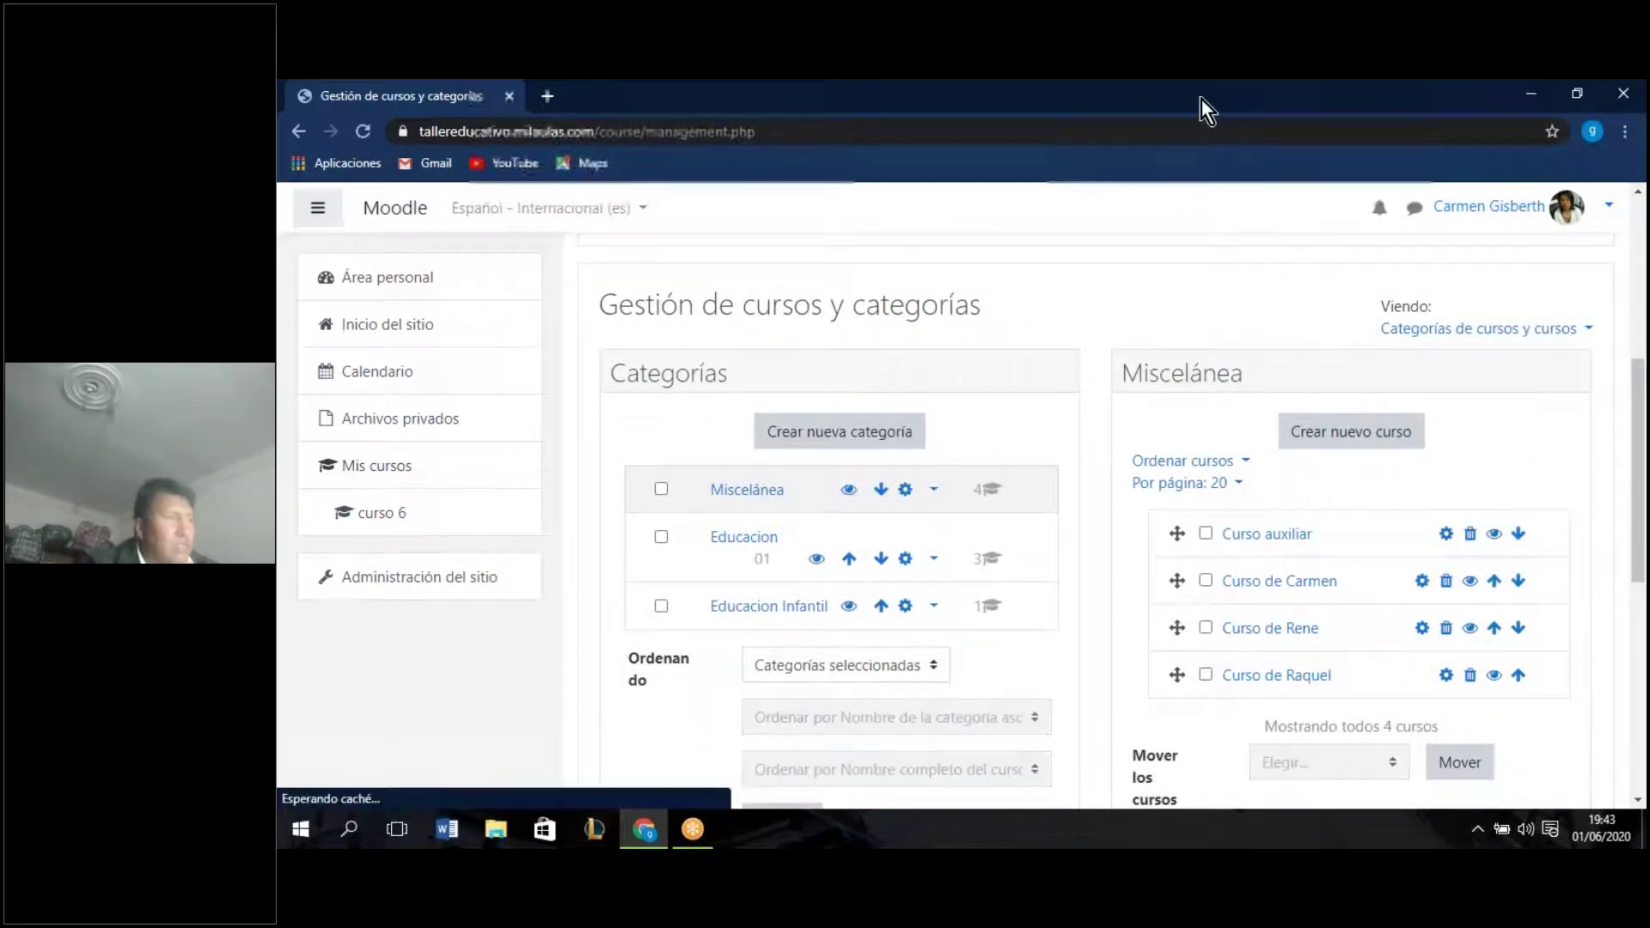
{"action": "left_click_drag", "start_coordinate": [668, 562], "coordinate": [713, 556]}
{"action": "left_click_drag", "start_coordinate": [675, 625], "coordinate": [840, 626]}
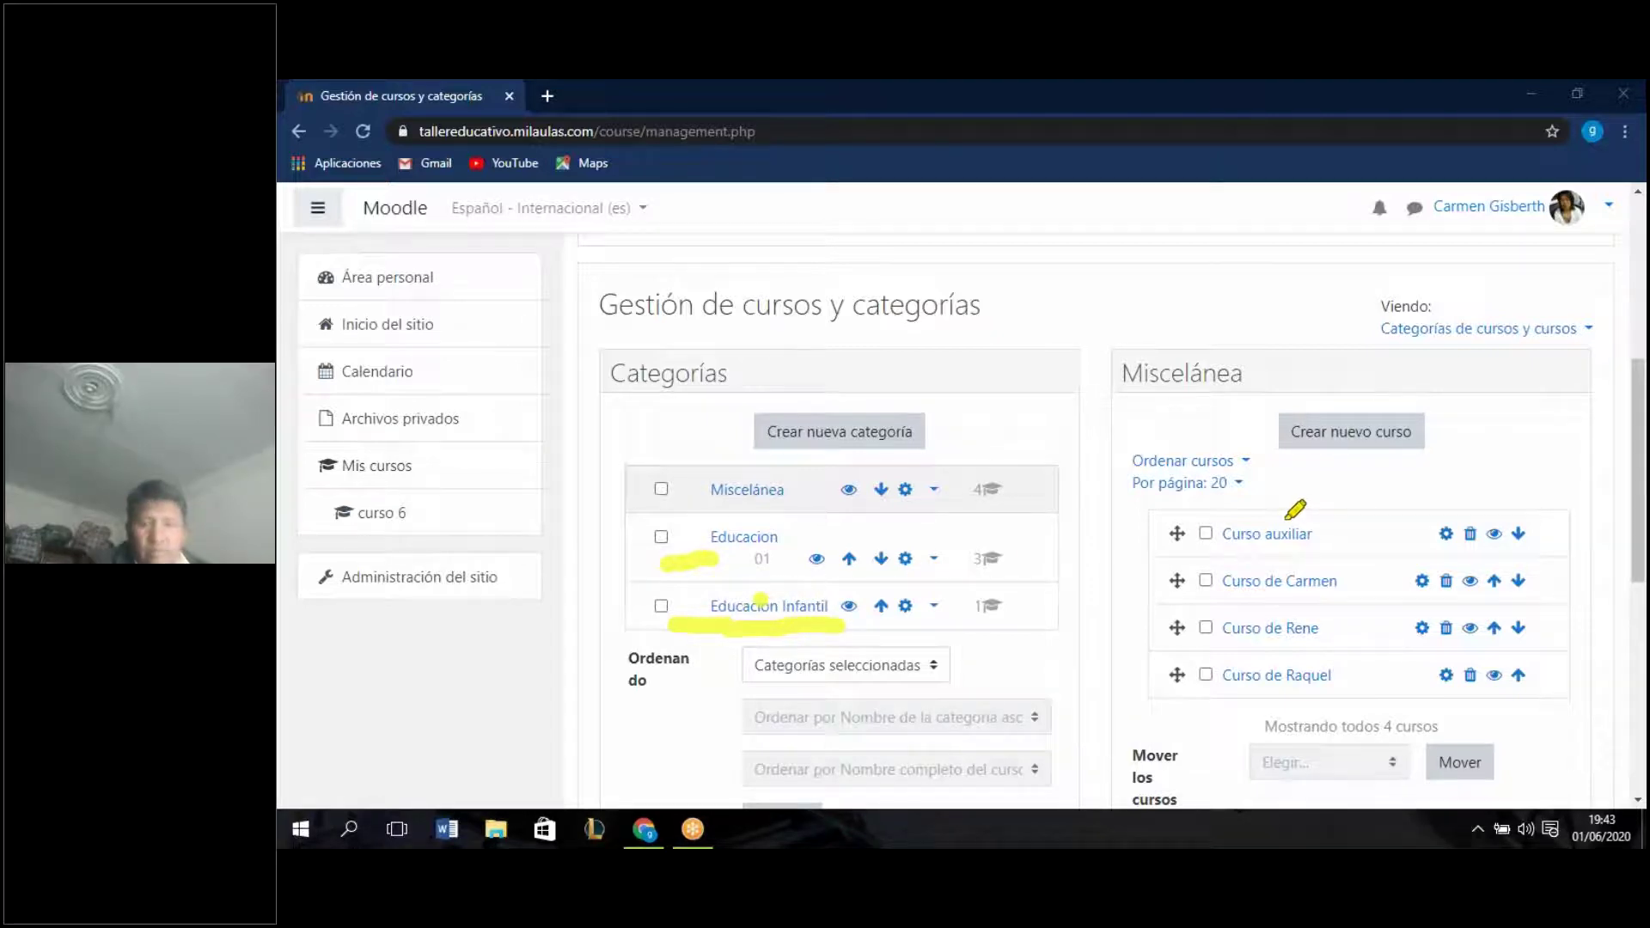
{"action": "left_click_drag", "start_coordinate": [1163, 526], "coordinate": [1172, 683]}
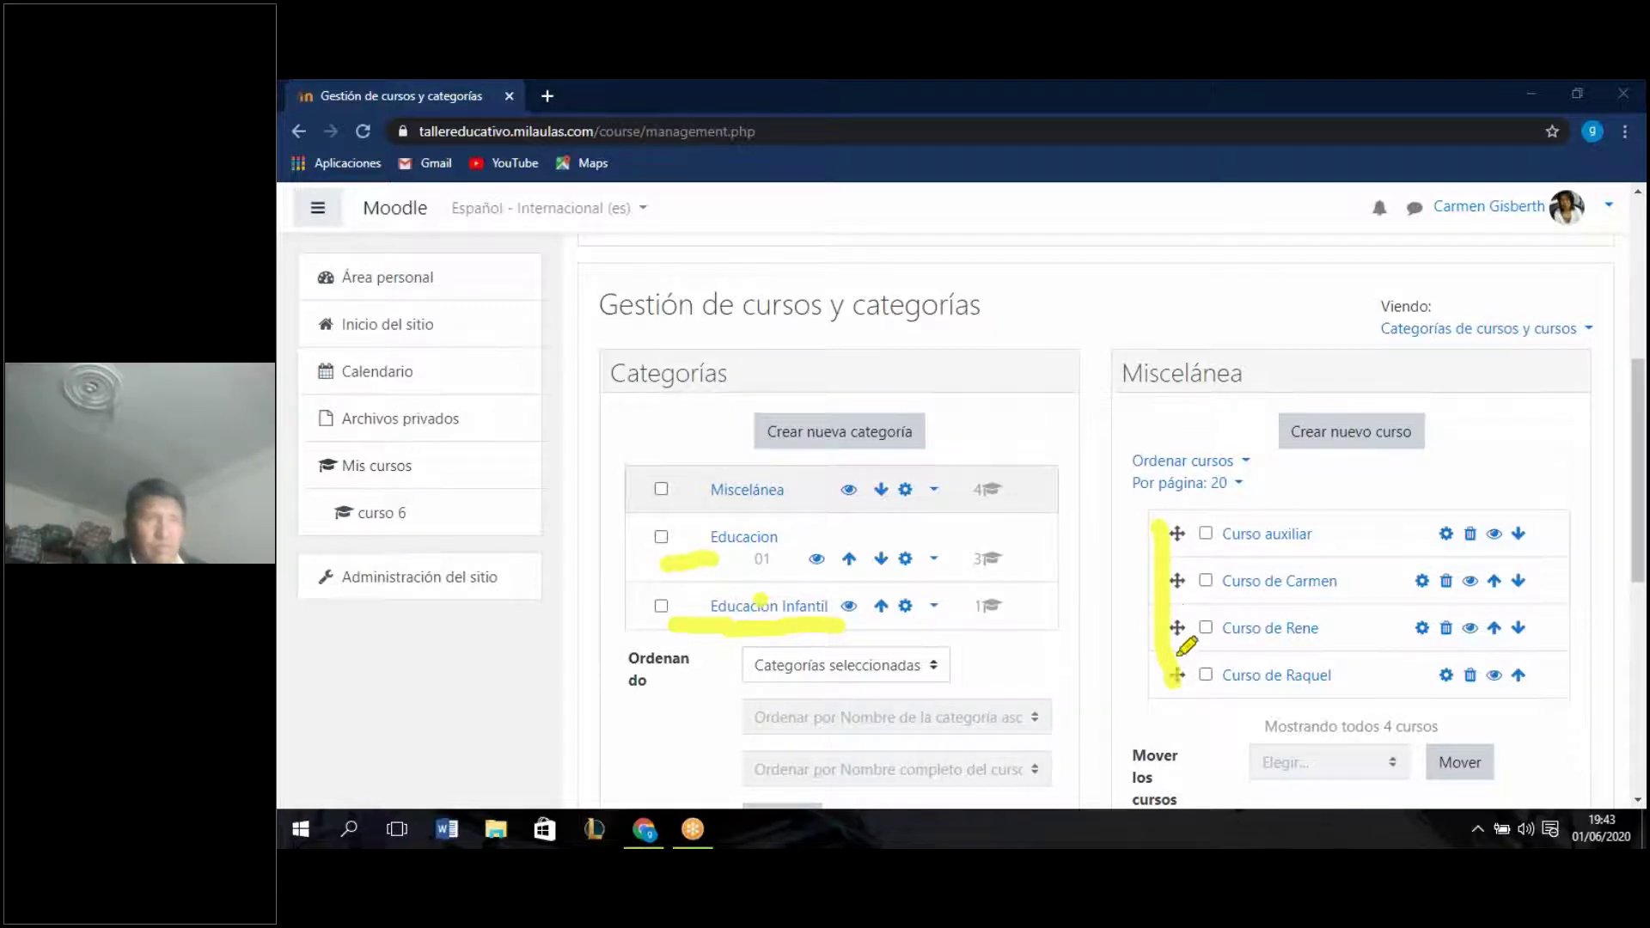
{"action": "key", "text": "Escape"}
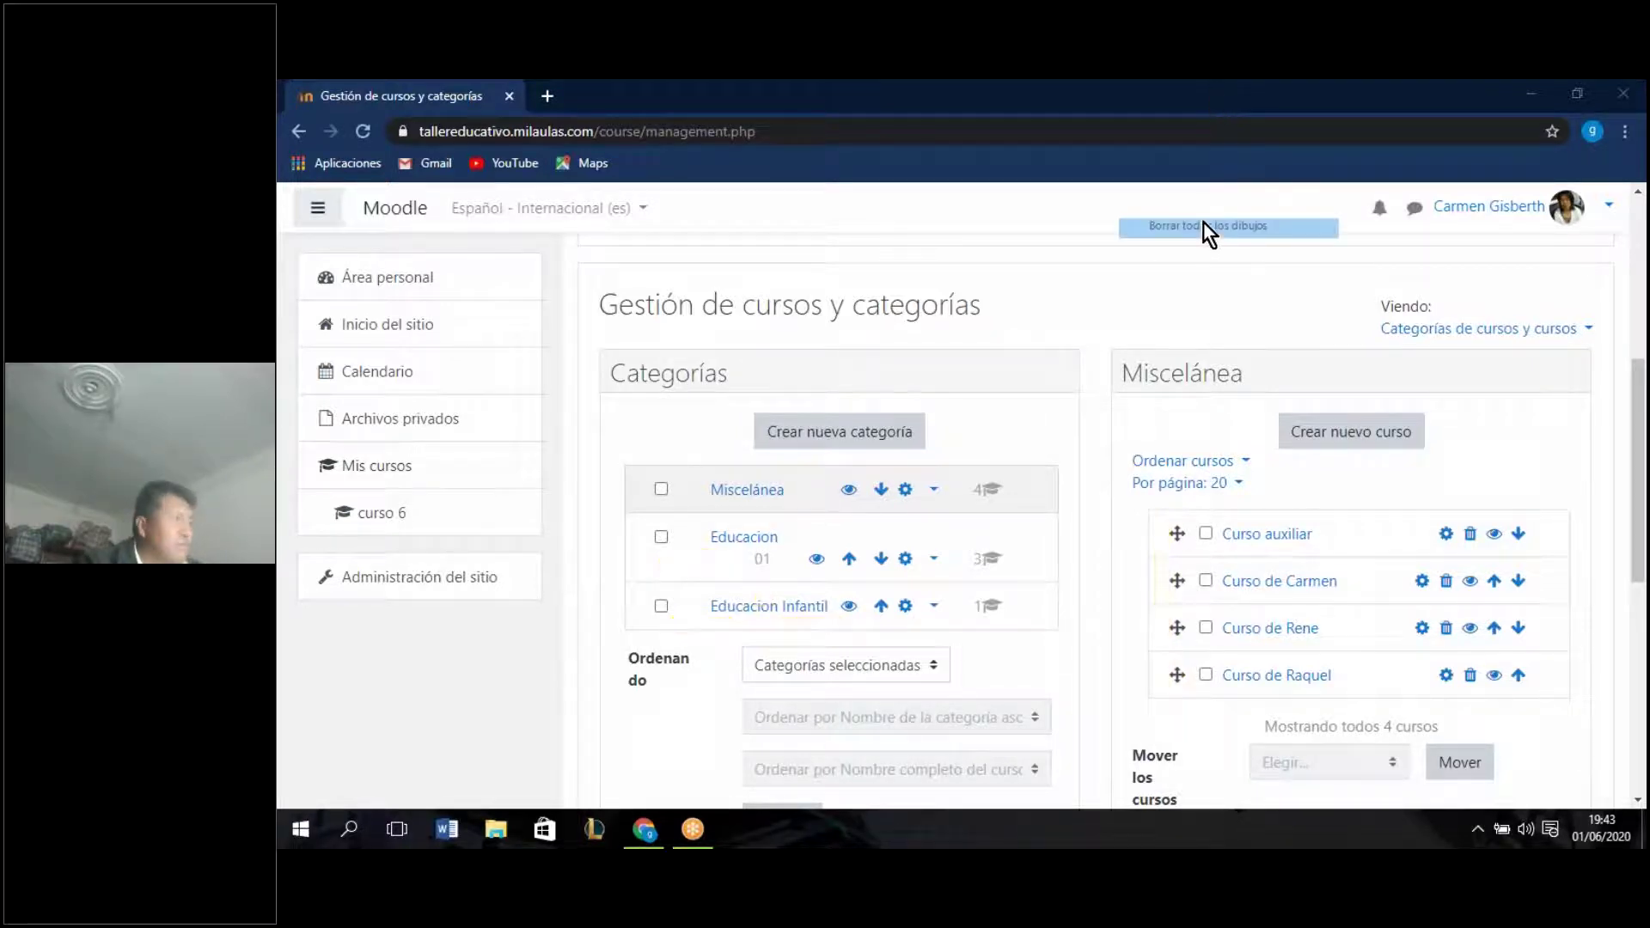
{"action": "left_click", "coordinate": [746, 540]}
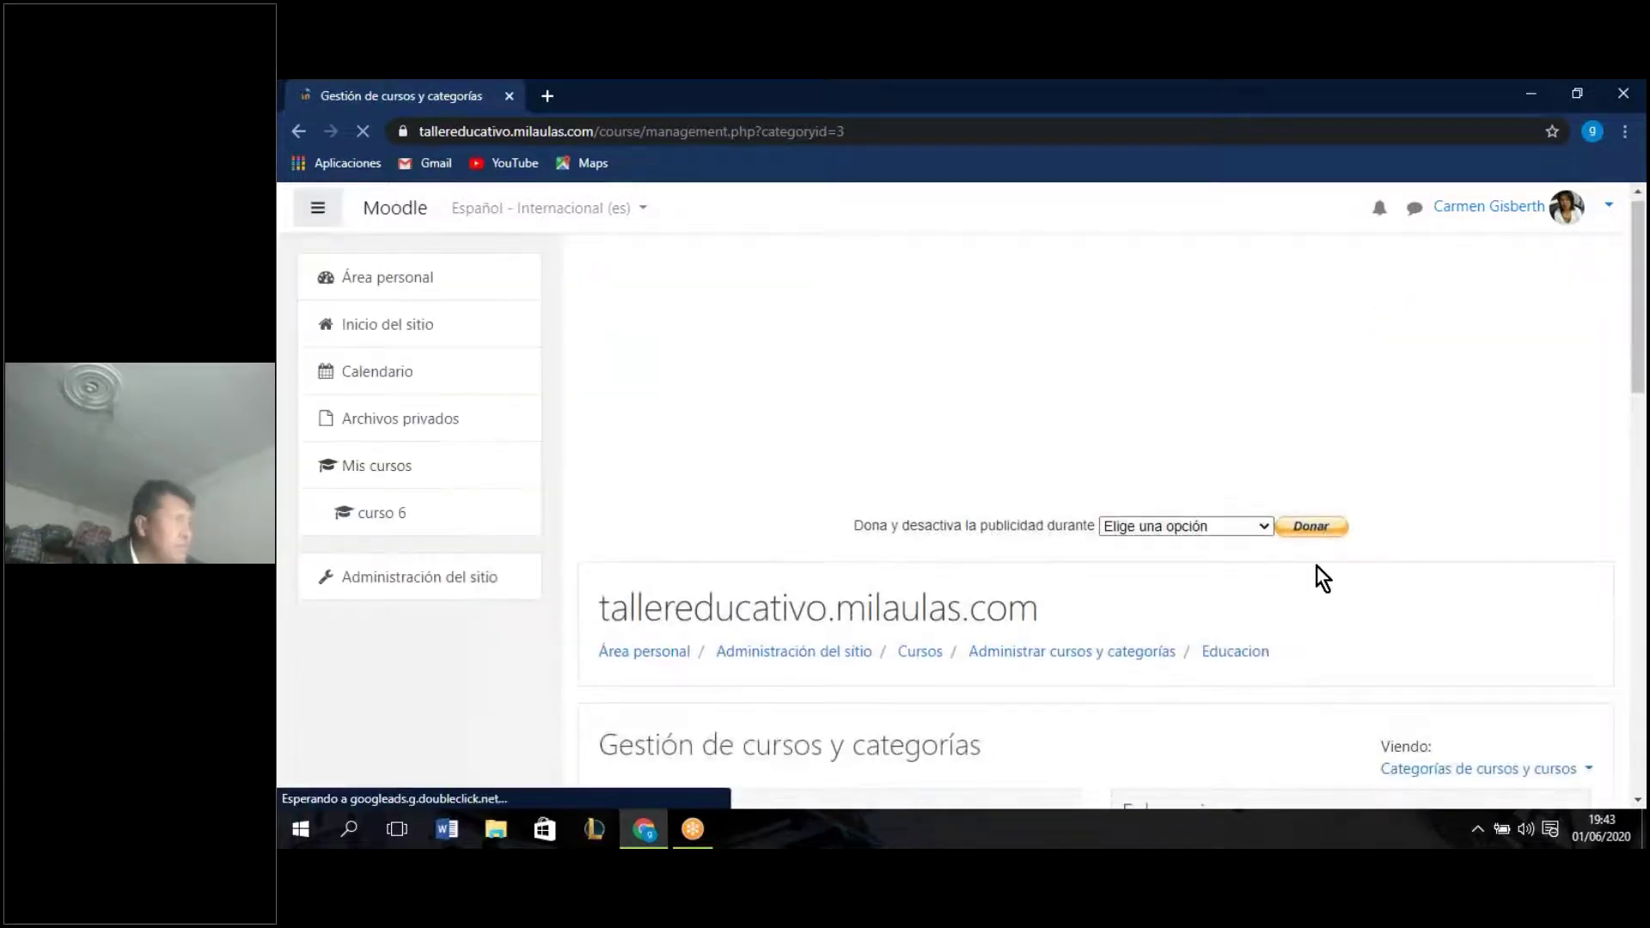
Open the 'Educacion Infantil' category from the Categorías panel
{"action": "scroll", "coordinate": [1316, 565], "scroll_direction": "down", "scroll_amount": 5}
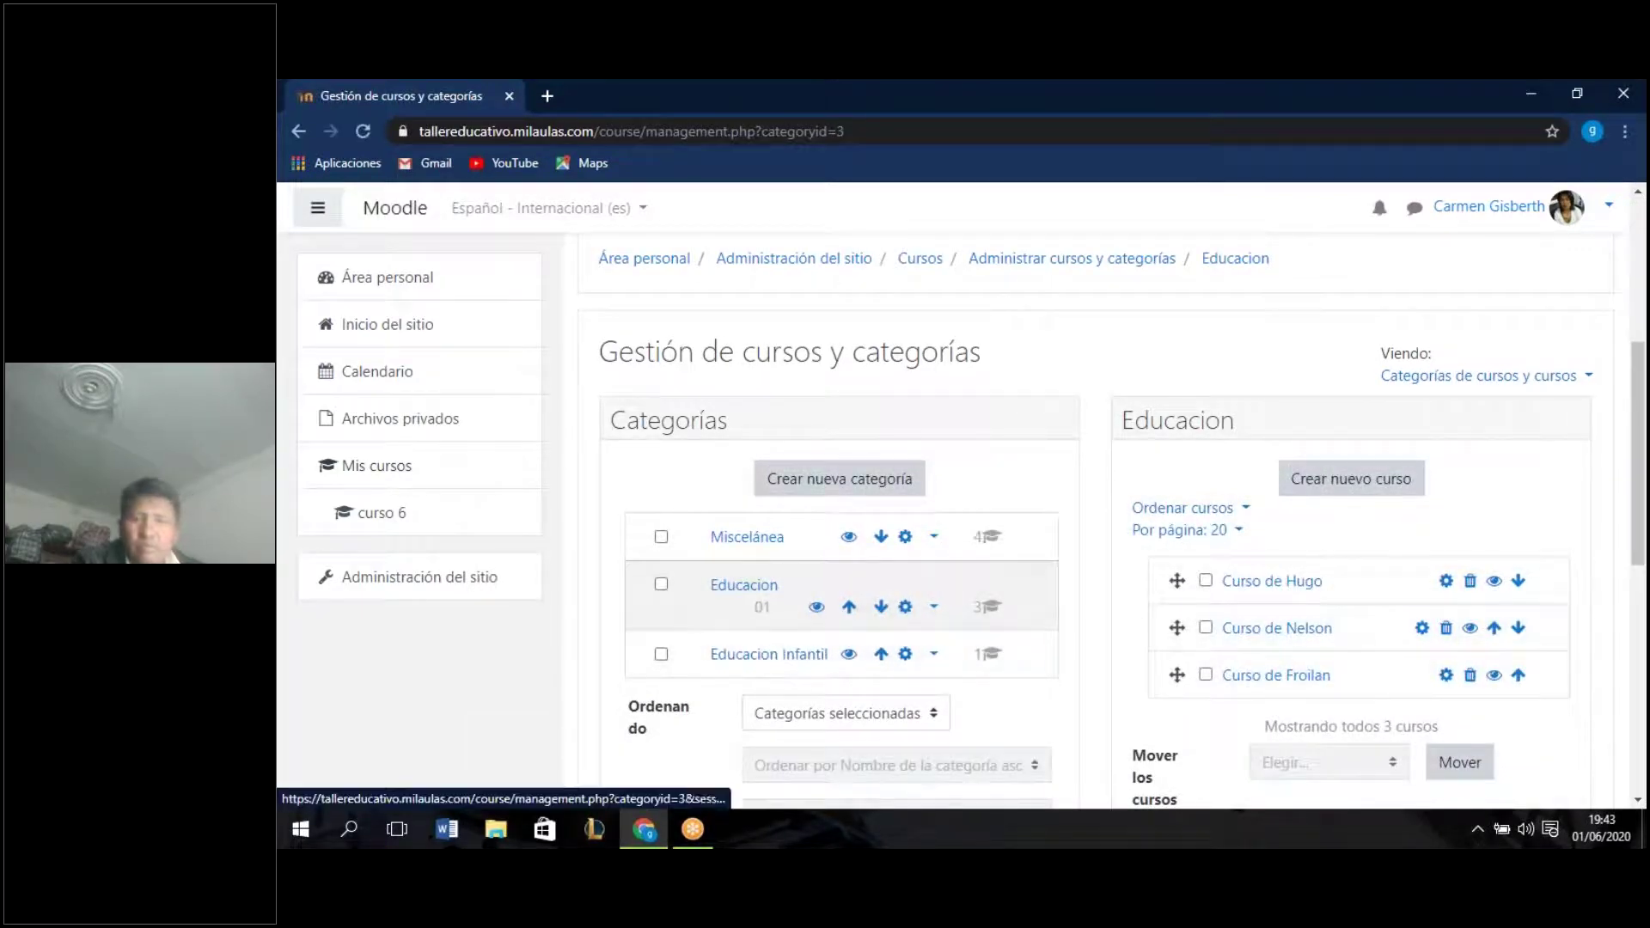
{"action": "key", "text": "ctrl+shift+p"}
{"action": "left_click_drag", "start_coordinate": [680, 679], "coordinate": [784, 677]}
{"action": "key", "text": "ctrl+shift+p"}
{"action": "left_click", "coordinate": [791, 655]}
Highlight the course 'Educación virtual cuarto semestre I/2020' and where a new course is created
{"action": "scroll", "coordinate": [1469, 558], "scroll_direction": "down", "scroll_amount": 5}
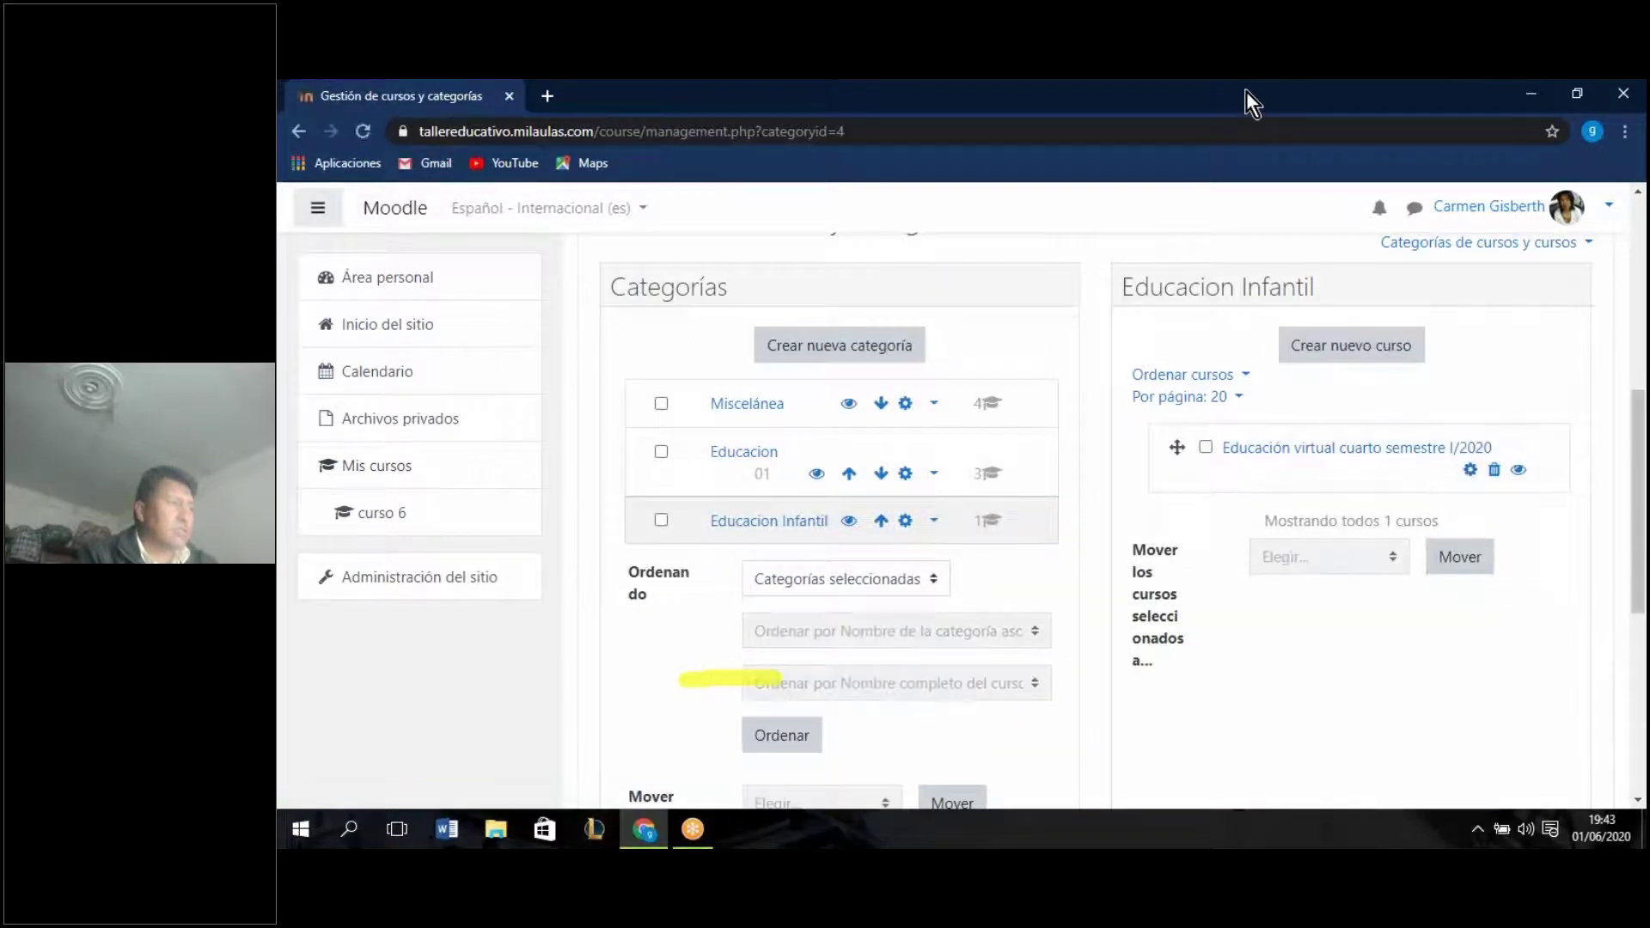
{"action": "key", "text": "ctrl+shift+p"}
{"action": "left_click_drag", "start_coordinate": [1231, 474], "coordinate": [1428, 475]}
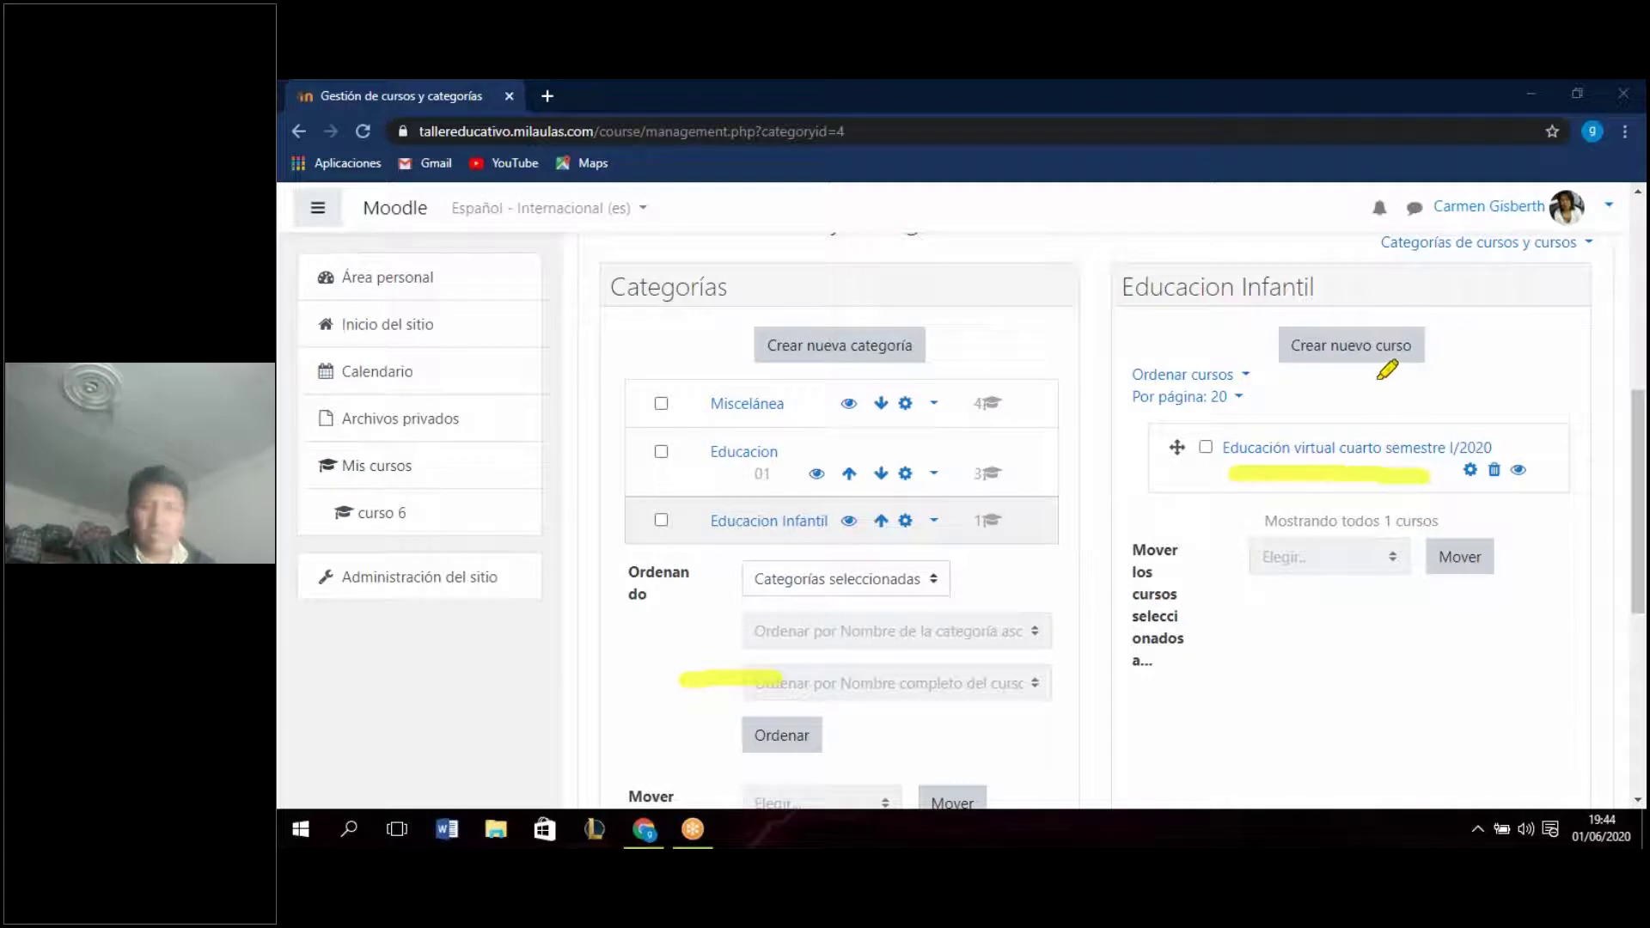
{"action": "mouse_move", "coordinate": [1376, 383]}
{"action": "left_mouse_down"}
{"action": "mouse_move", "coordinate": [1462, 330]}
{"action": "mouse_move", "coordinate": [1275, 290]}
{"action": "mouse_move", "coordinate": [1346, 375]}
{"action": "mouse_move", "coordinate": [1409, 360]}
{"action": "left_mouse_up"}
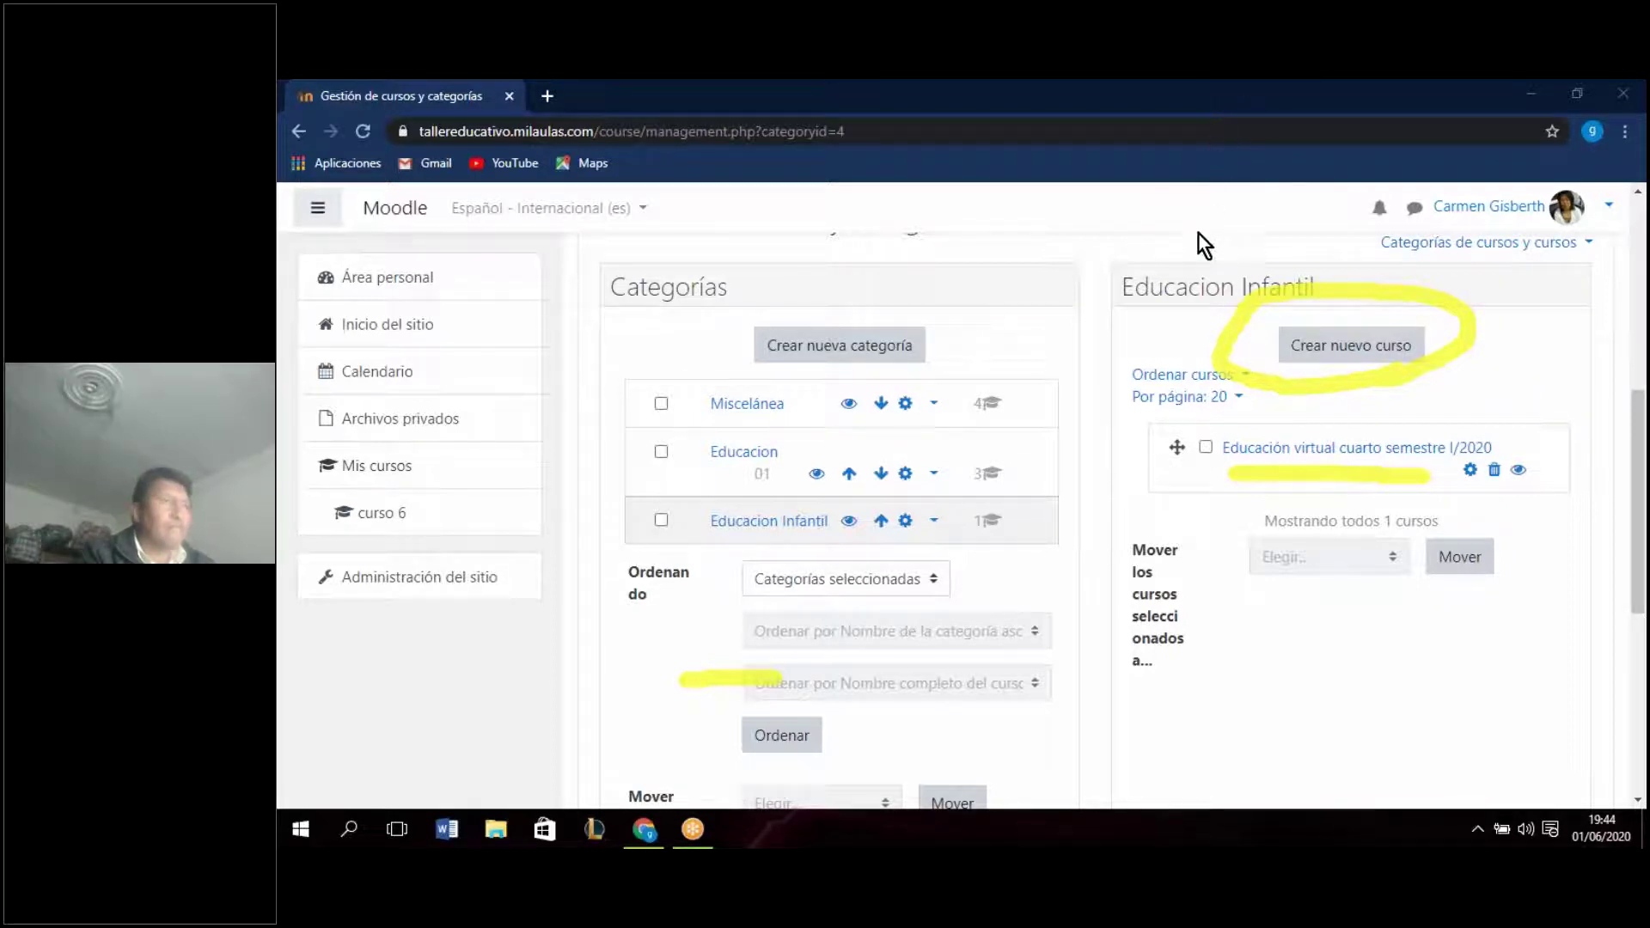
{"action": "key", "text": "Escape"}
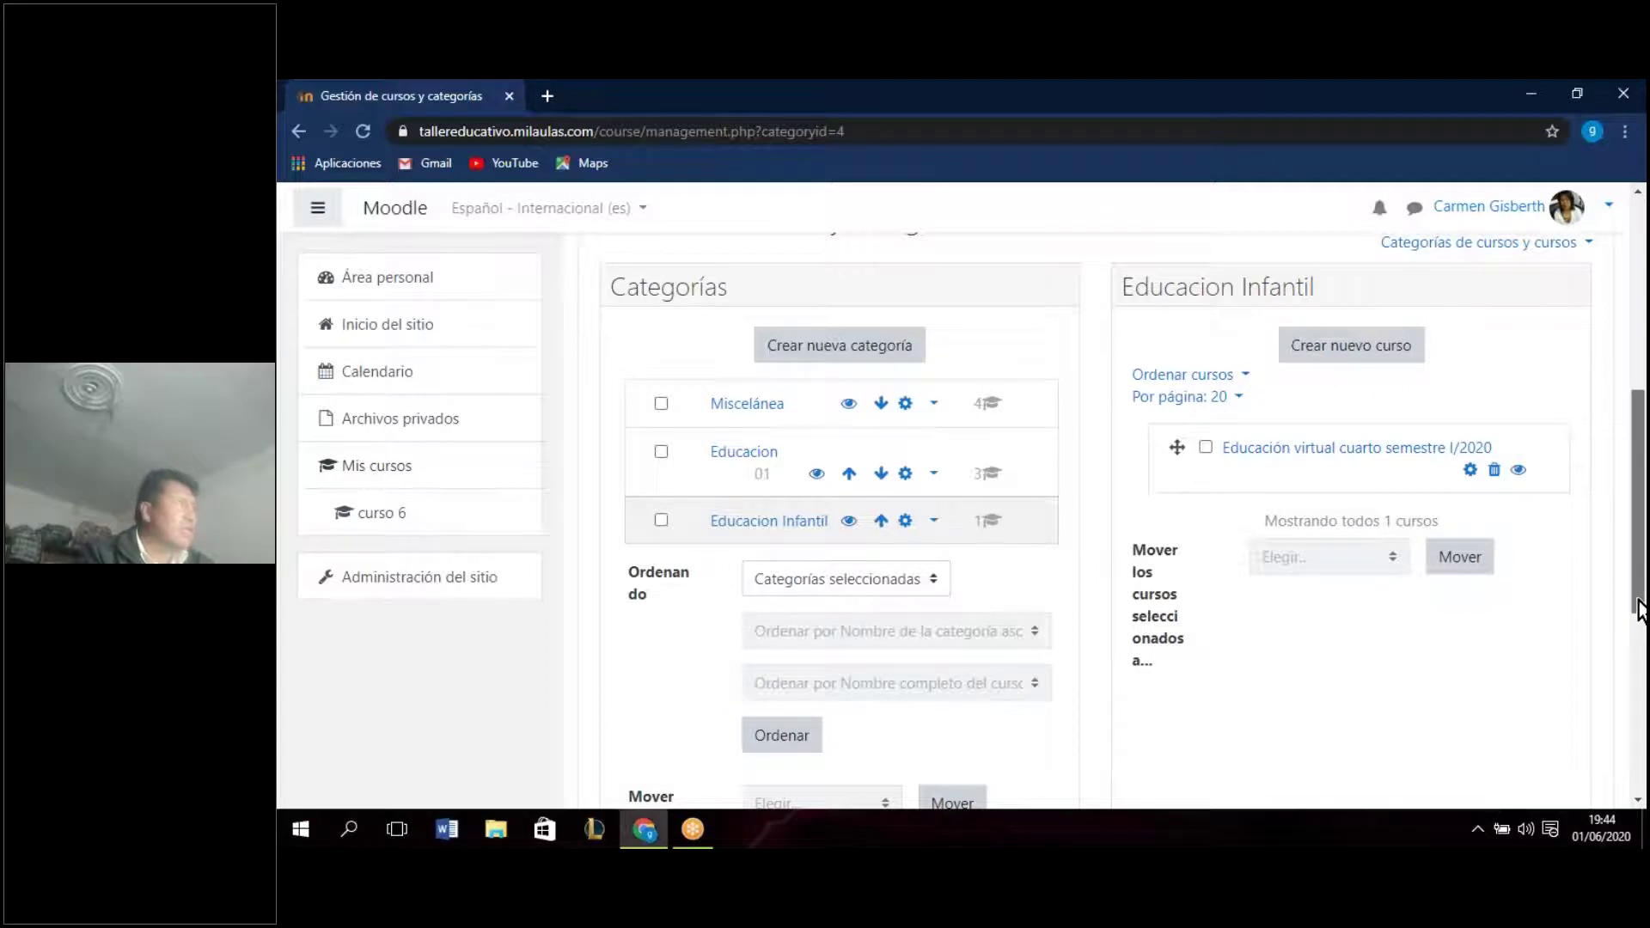
{"action": "left_click_drag", "start_coordinate": [1640, 608], "coordinate": [1630, 457]}
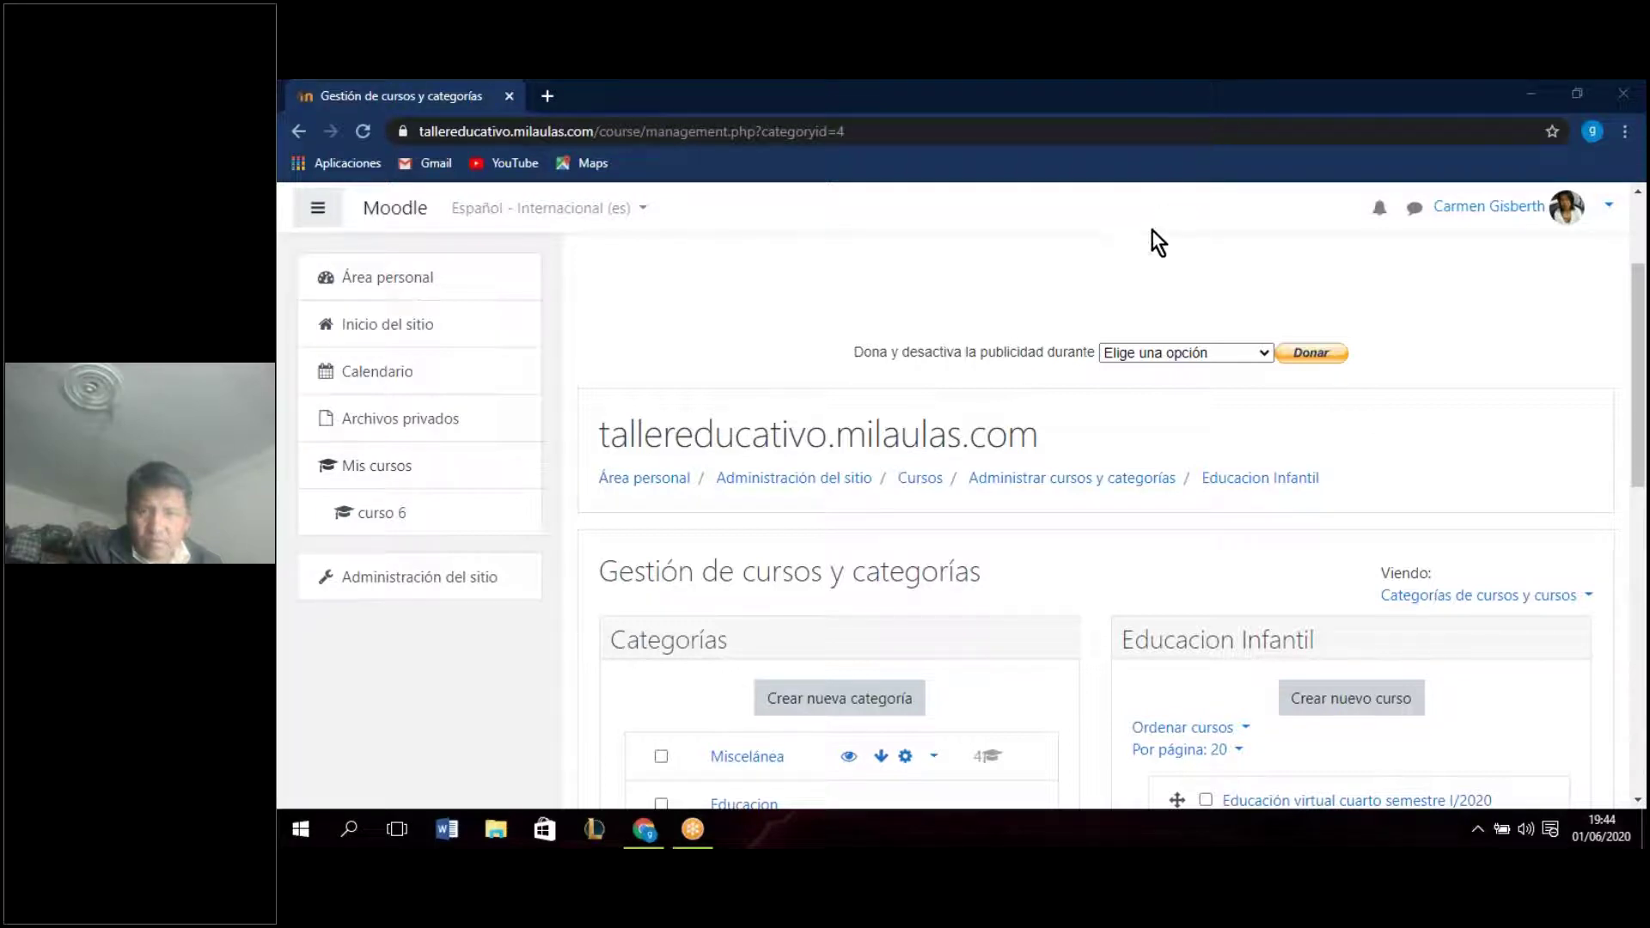
{"action": "left_click", "coordinate": [968, 292]}
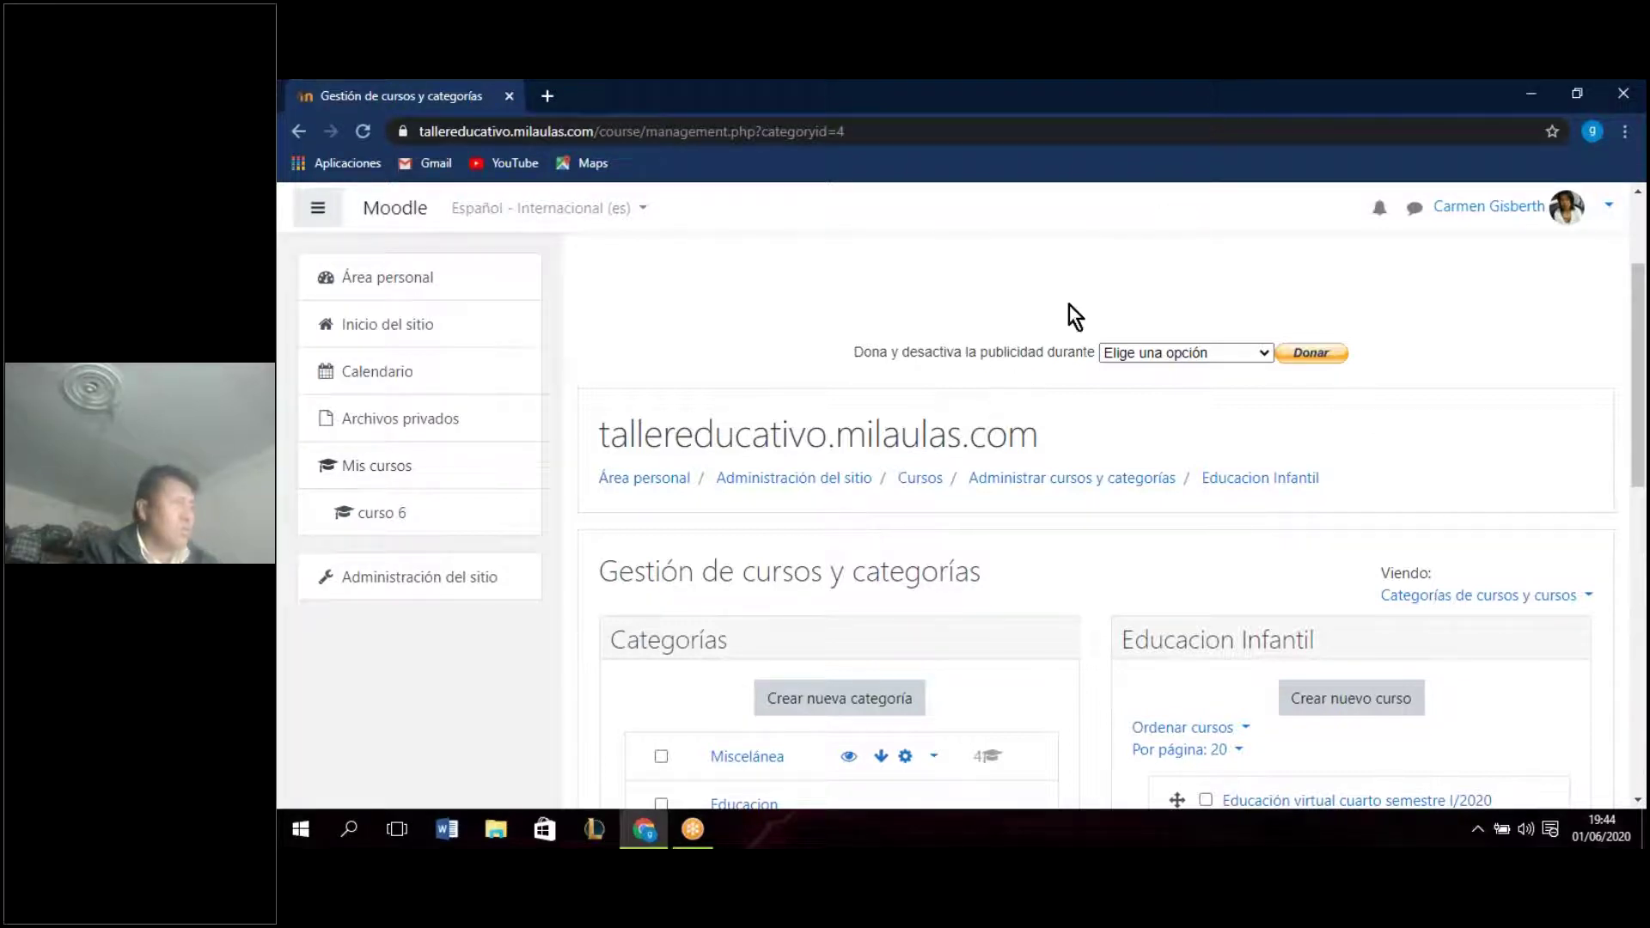
{"action": "mouse_move", "coordinate": [440, 546]}
{"action": "left_mouse_down"}
{"action": "mouse_move", "coordinate": [333, 573]}
{"action": "mouse_move", "coordinate": [518, 560]}
{"action": "mouse_move", "coordinate": [431, 561]}
{"action": "left_mouse_up"}
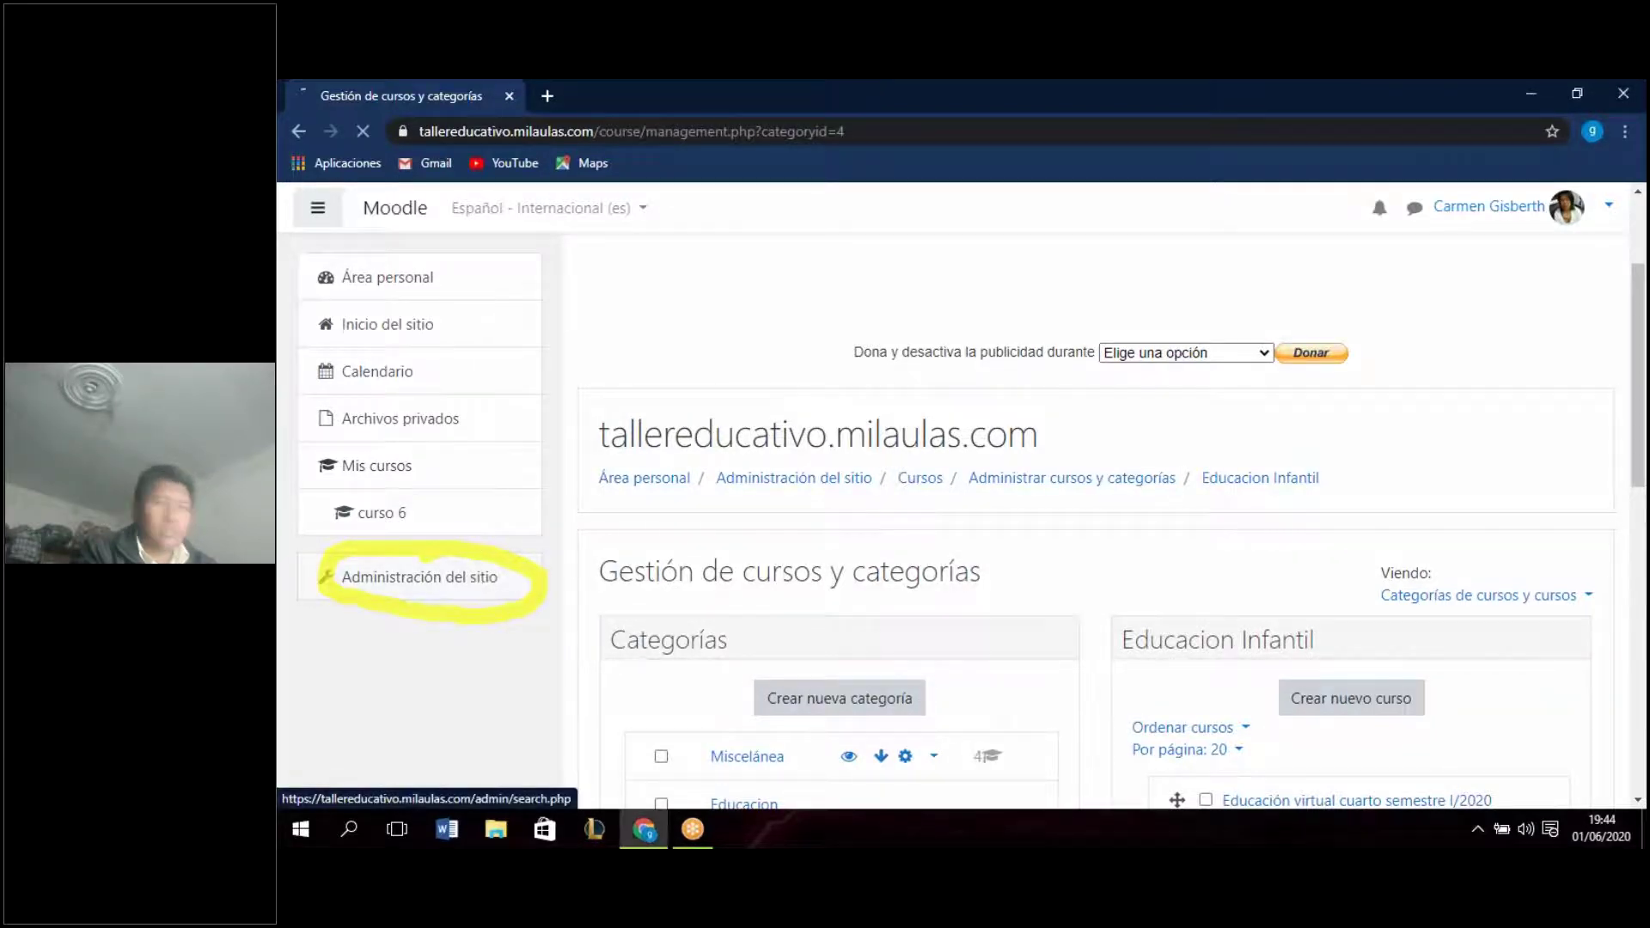
Open Administración del sitio at the Usuarios section, pointing out the user list option
{"action": "left_click", "coordinate": [475, 577]}
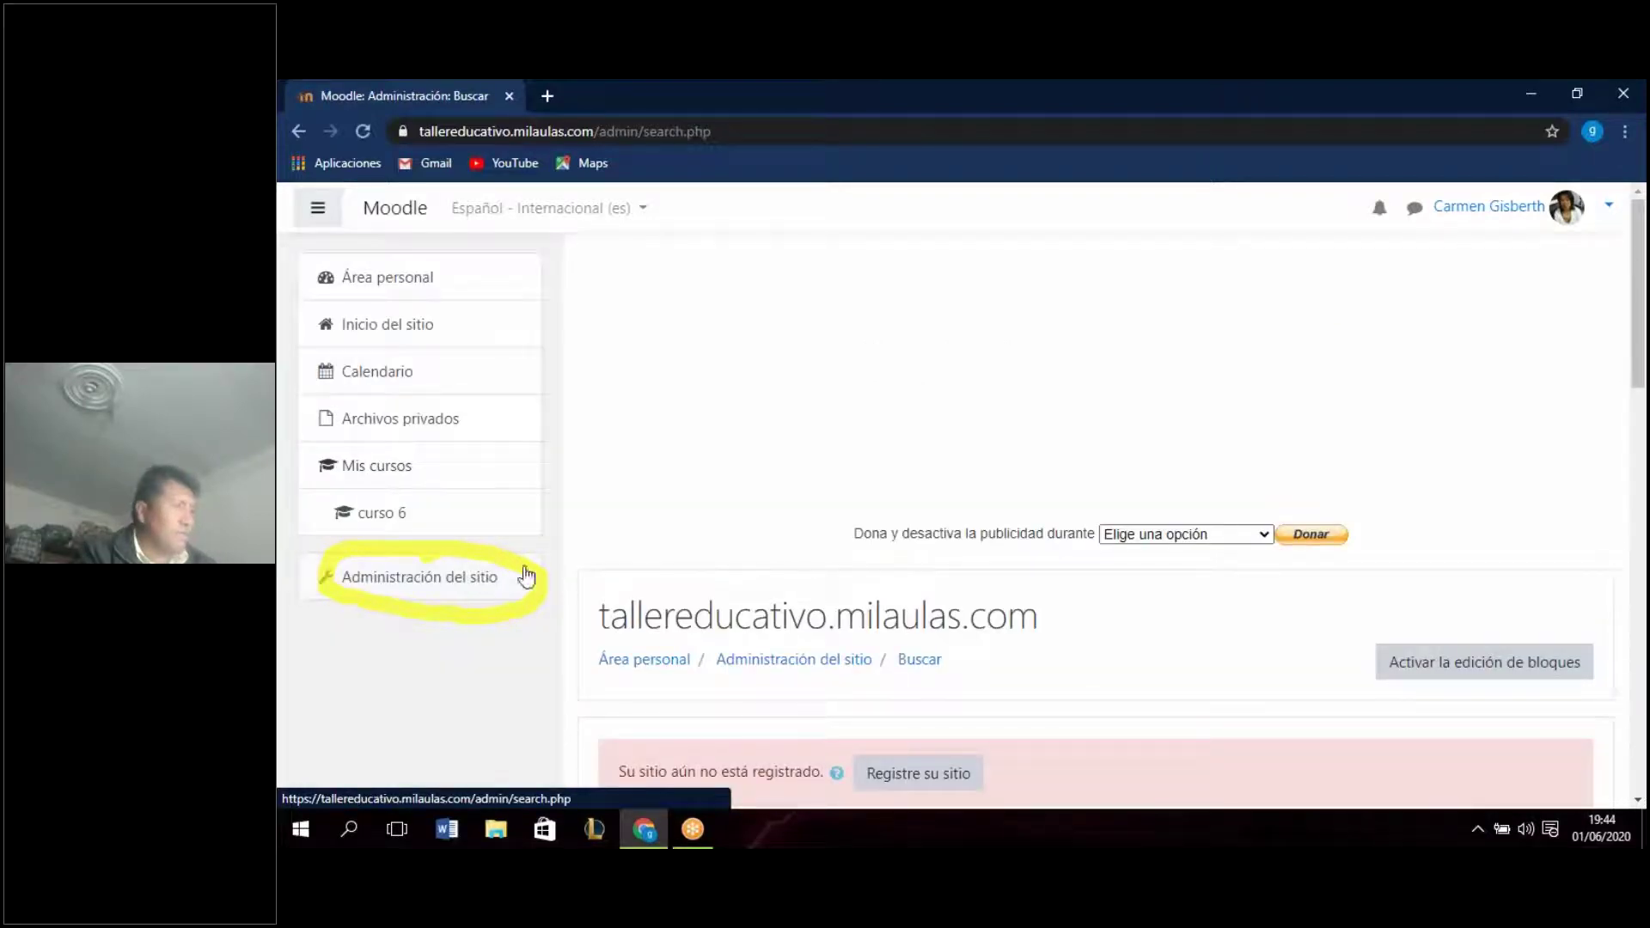
{"action": "scroll", "coordinate": [1280, 624], "scroll_direction": "down", "scroll_amount": 5}
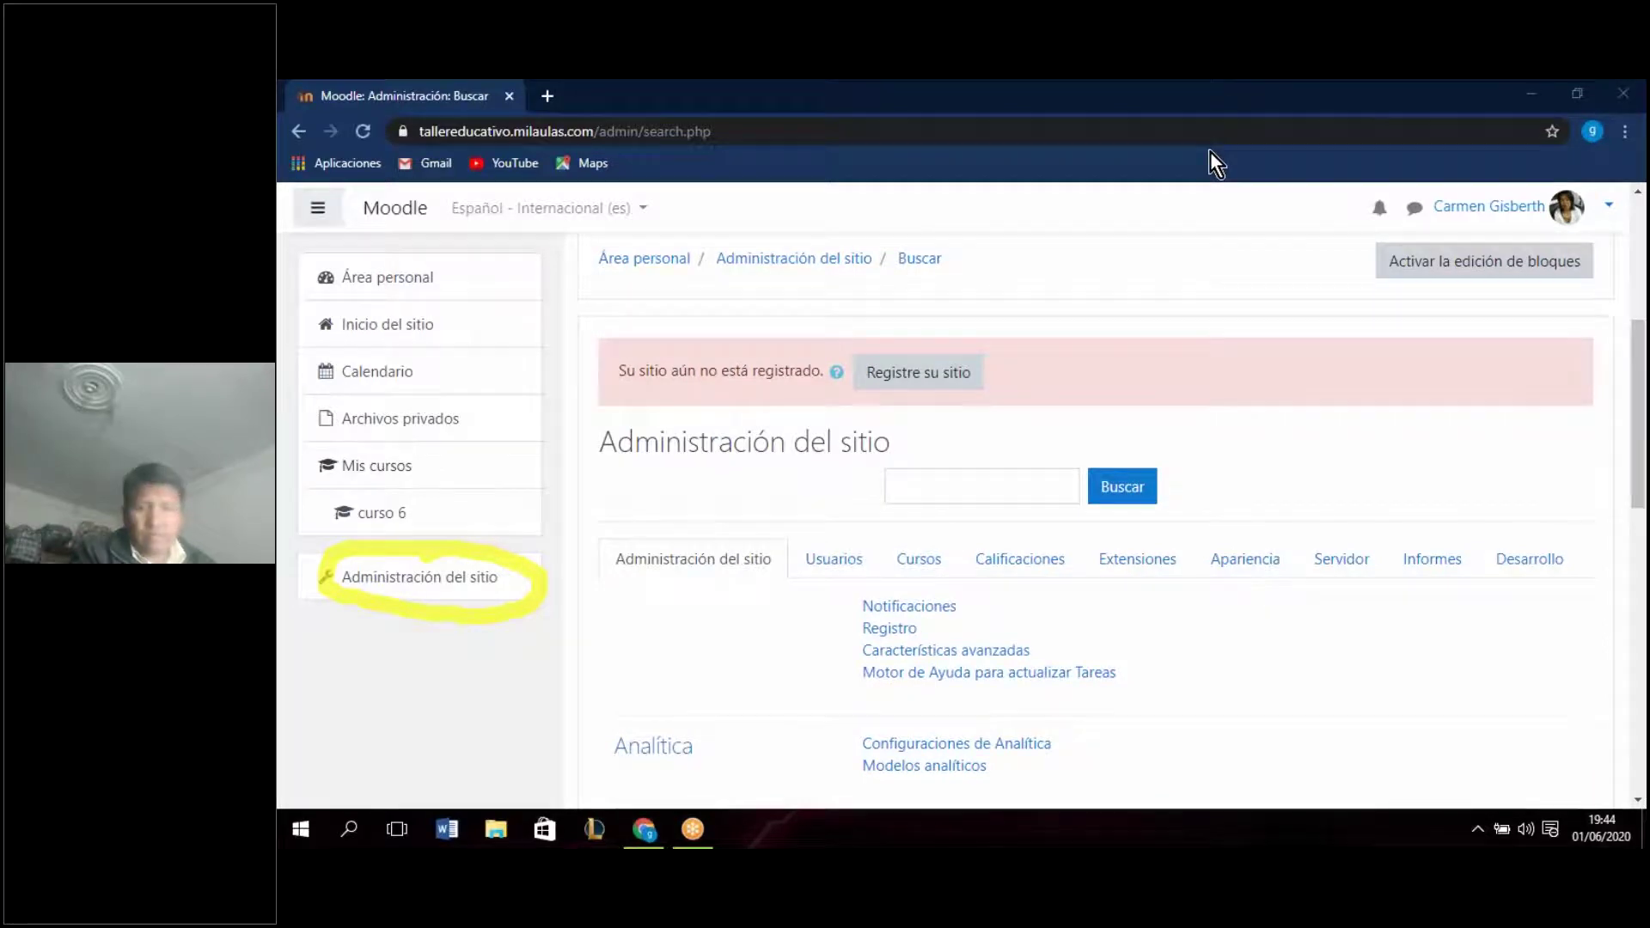
{"action": "mouse_move", "coordinate": [849, 541]}
{"action": "left_mouse_down"}
{"action": "mouse_move", "coordinate": [756, 554]}
{"action": "mouse_move", "coordinate": [877, 584]}
{"action": "mouse_move", "coordinate": [859, 537]}
{"action": "left_mouse_up"}
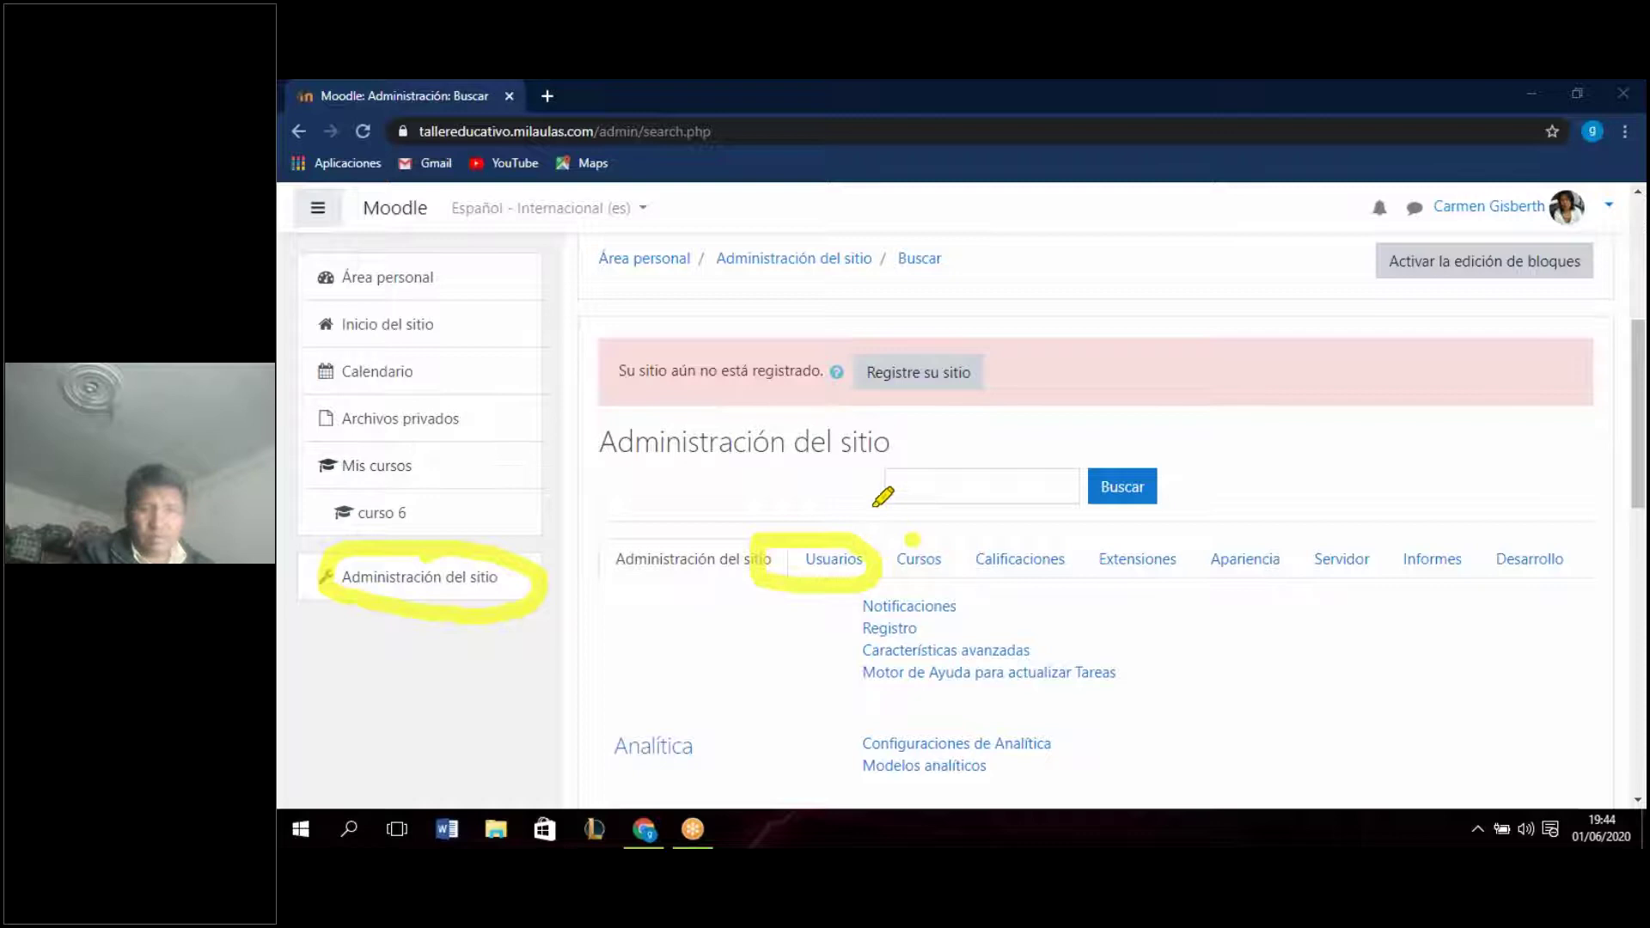
{"action": "left_click", "coordinate": [848, 560]}
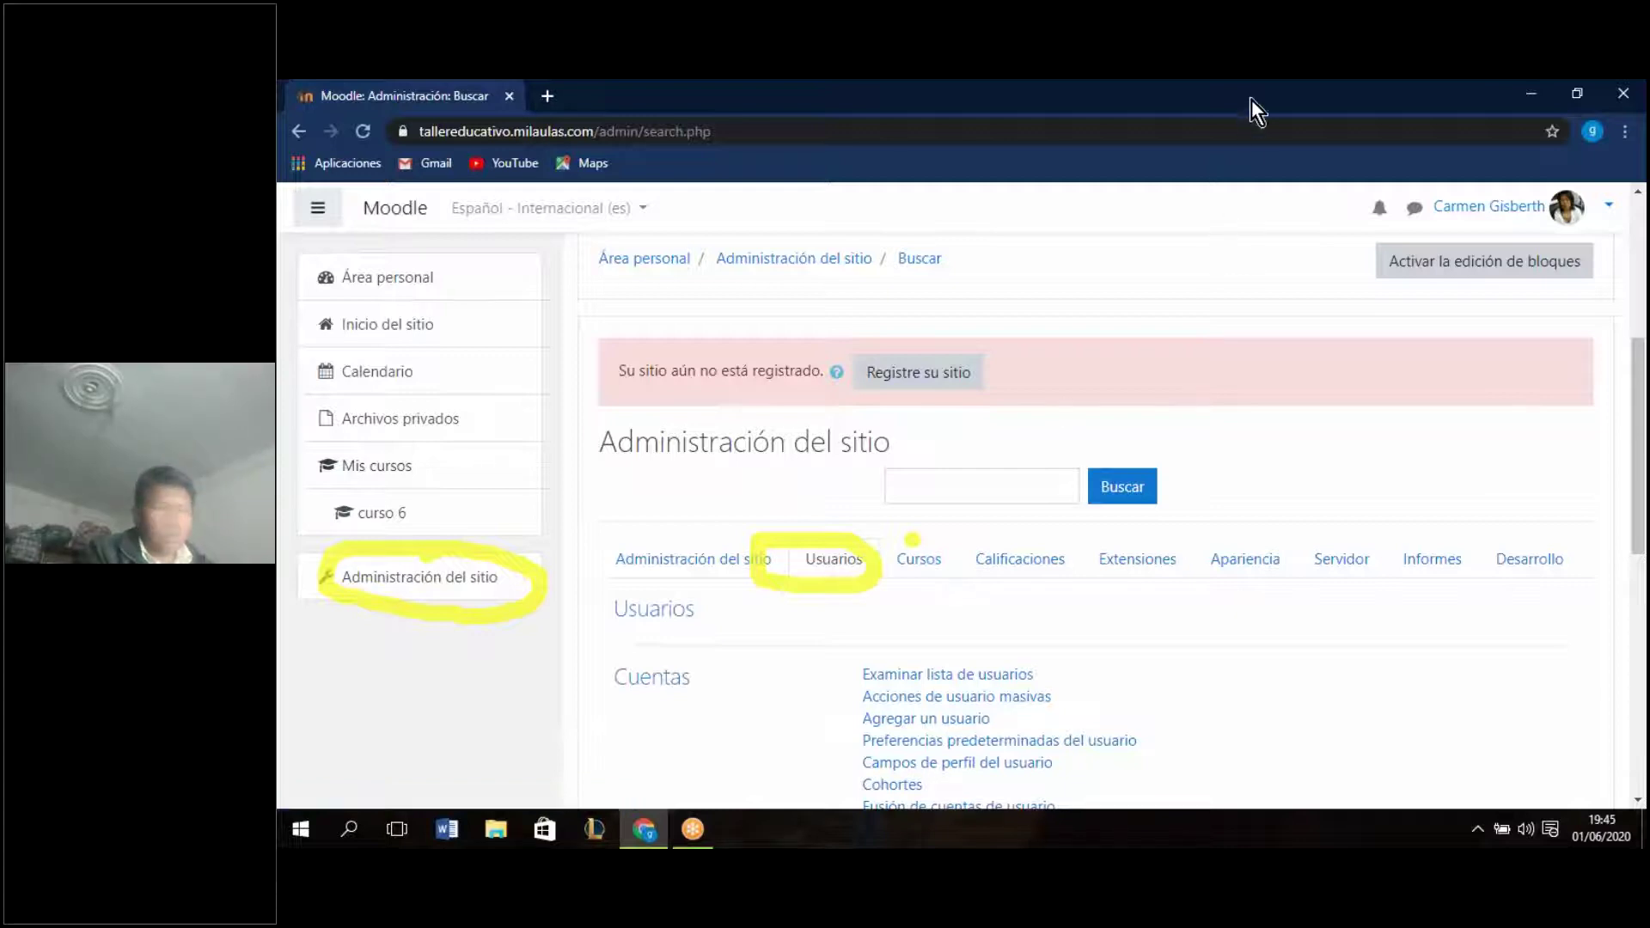
{"action": "key", "text": "Escape"}
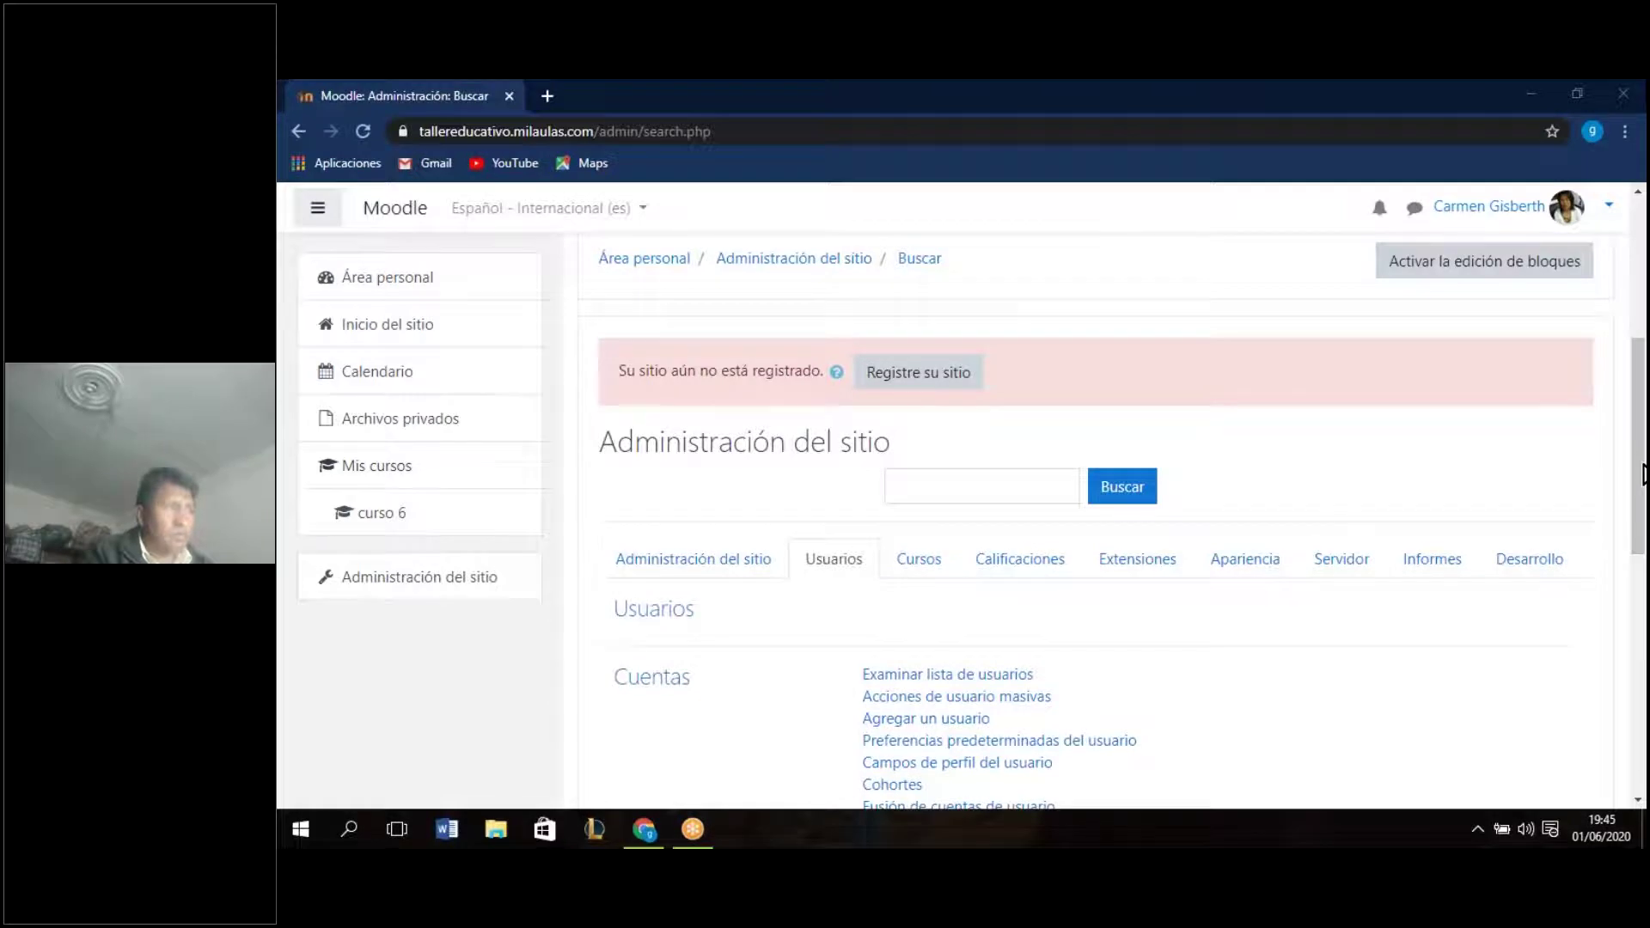
{"action": "scroll", "coordinate": [1637, 451], "scroll_direction": "down", "scroll_amount": 2}
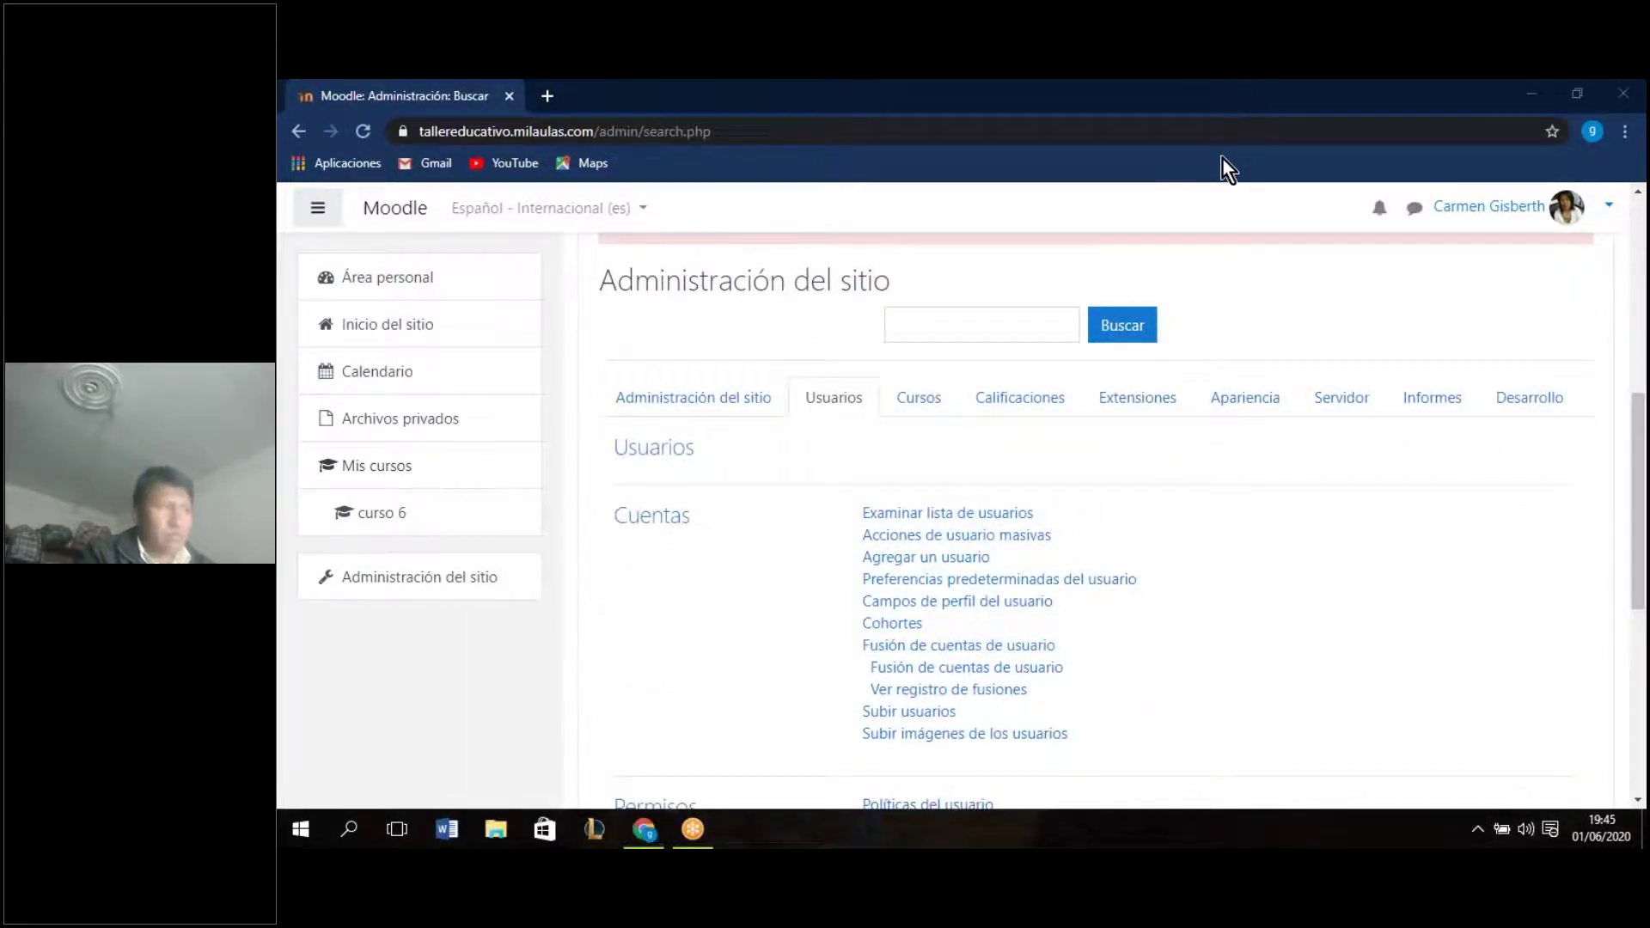
{"action": "left_click_drag", "start_coordinate": [796, 514], "coordinate": [859, 515]}
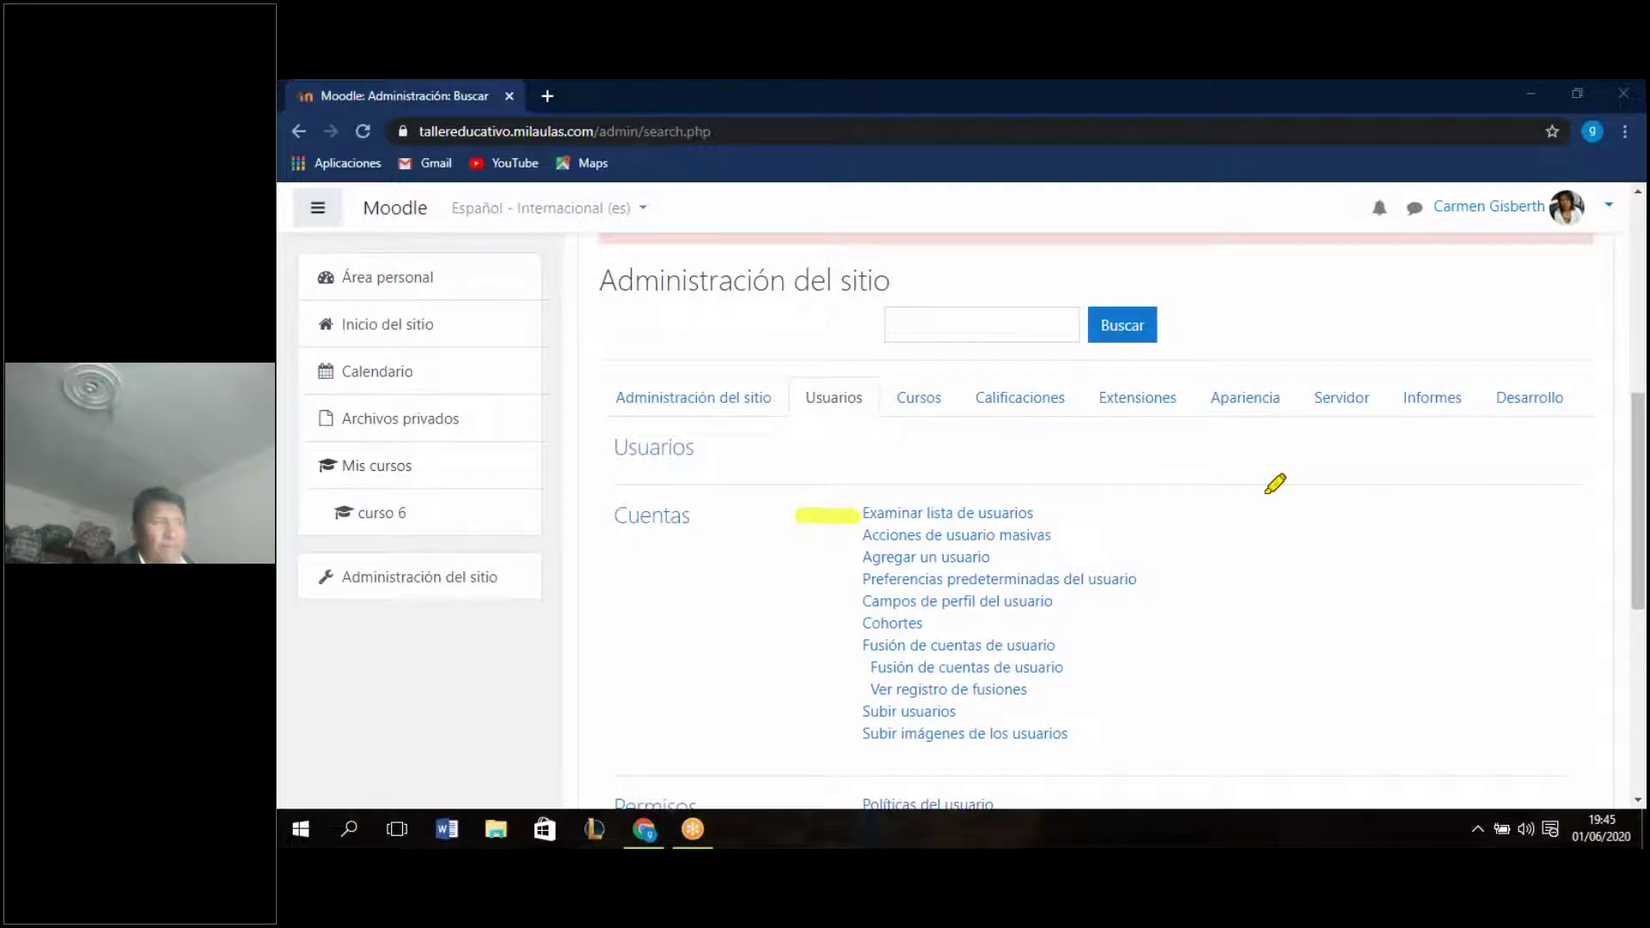
Open Examinar lista de usuarios, showing the count of 6 site accounts
{"action": "left_click", "coordinate": [971, 513]}
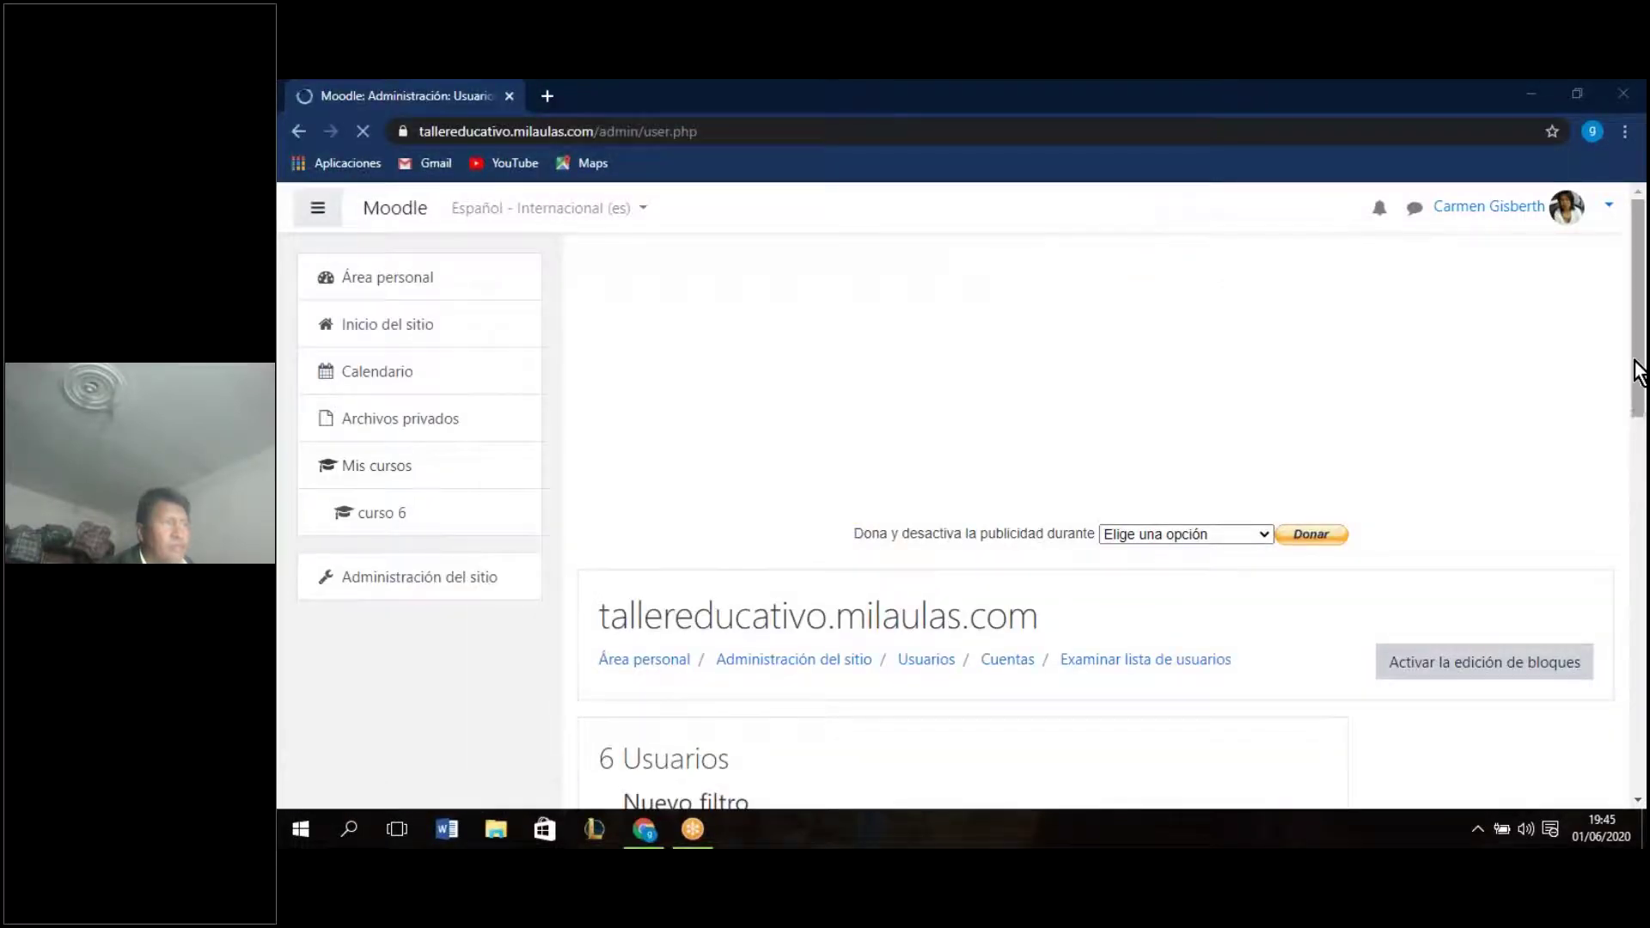
{"action": "left_click_drag", "start_coordinate": [1639, 368], "coordinate": [1643, 489]}
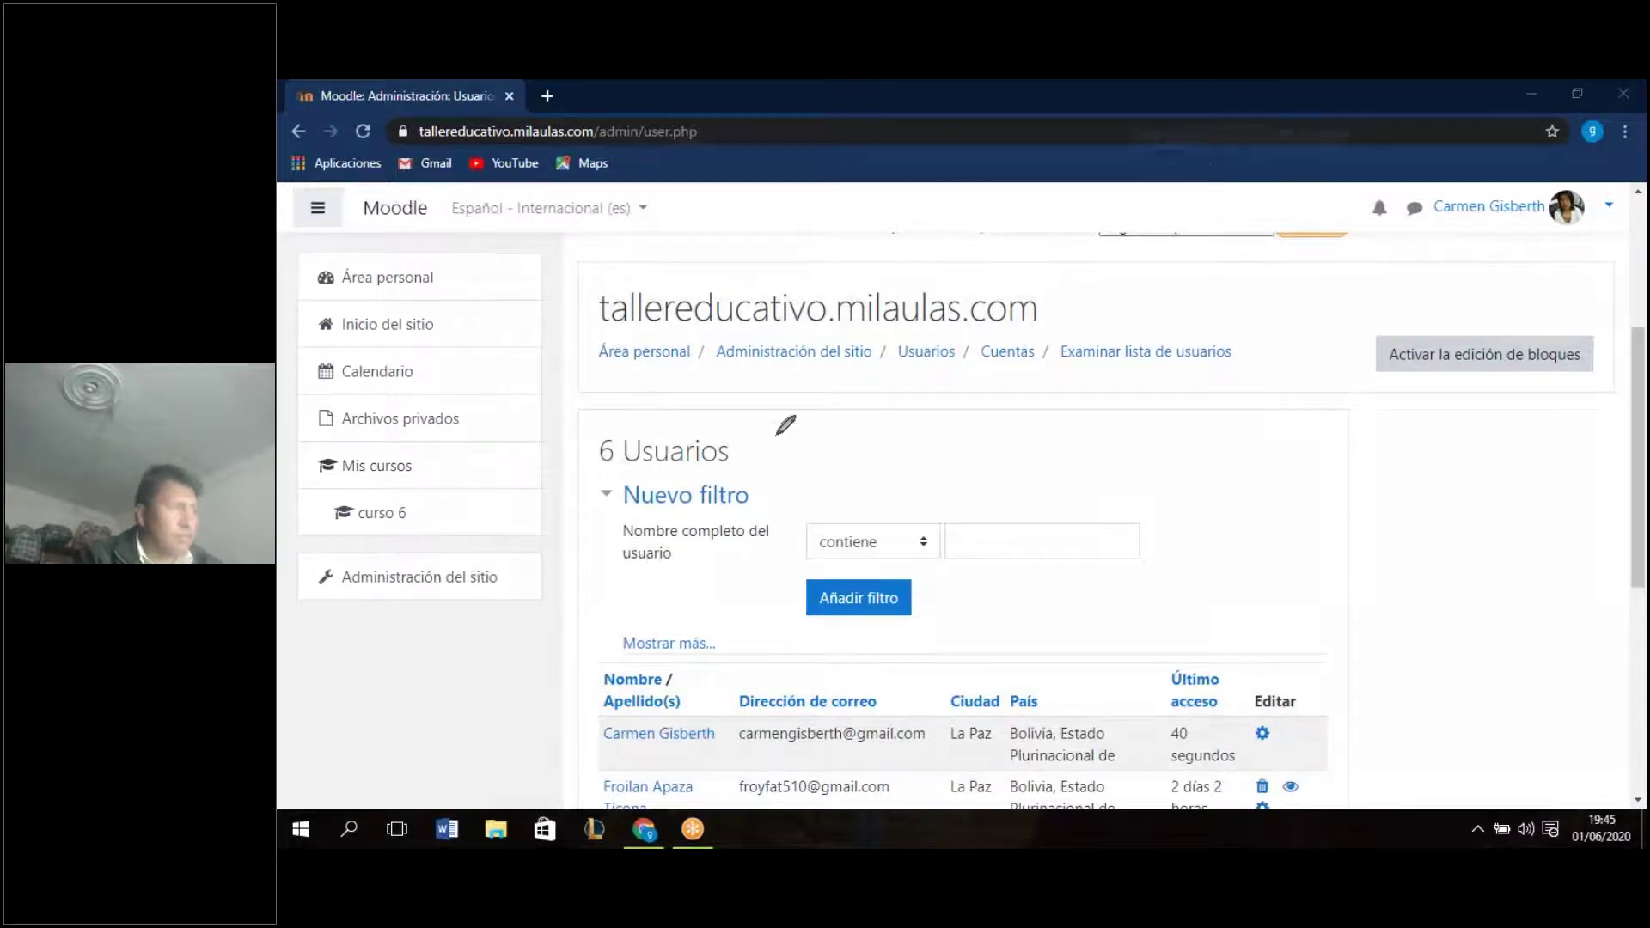
{"action": "left_click_drag", "start_coordinate": [600, 464], "coordinate": [739, 471]}
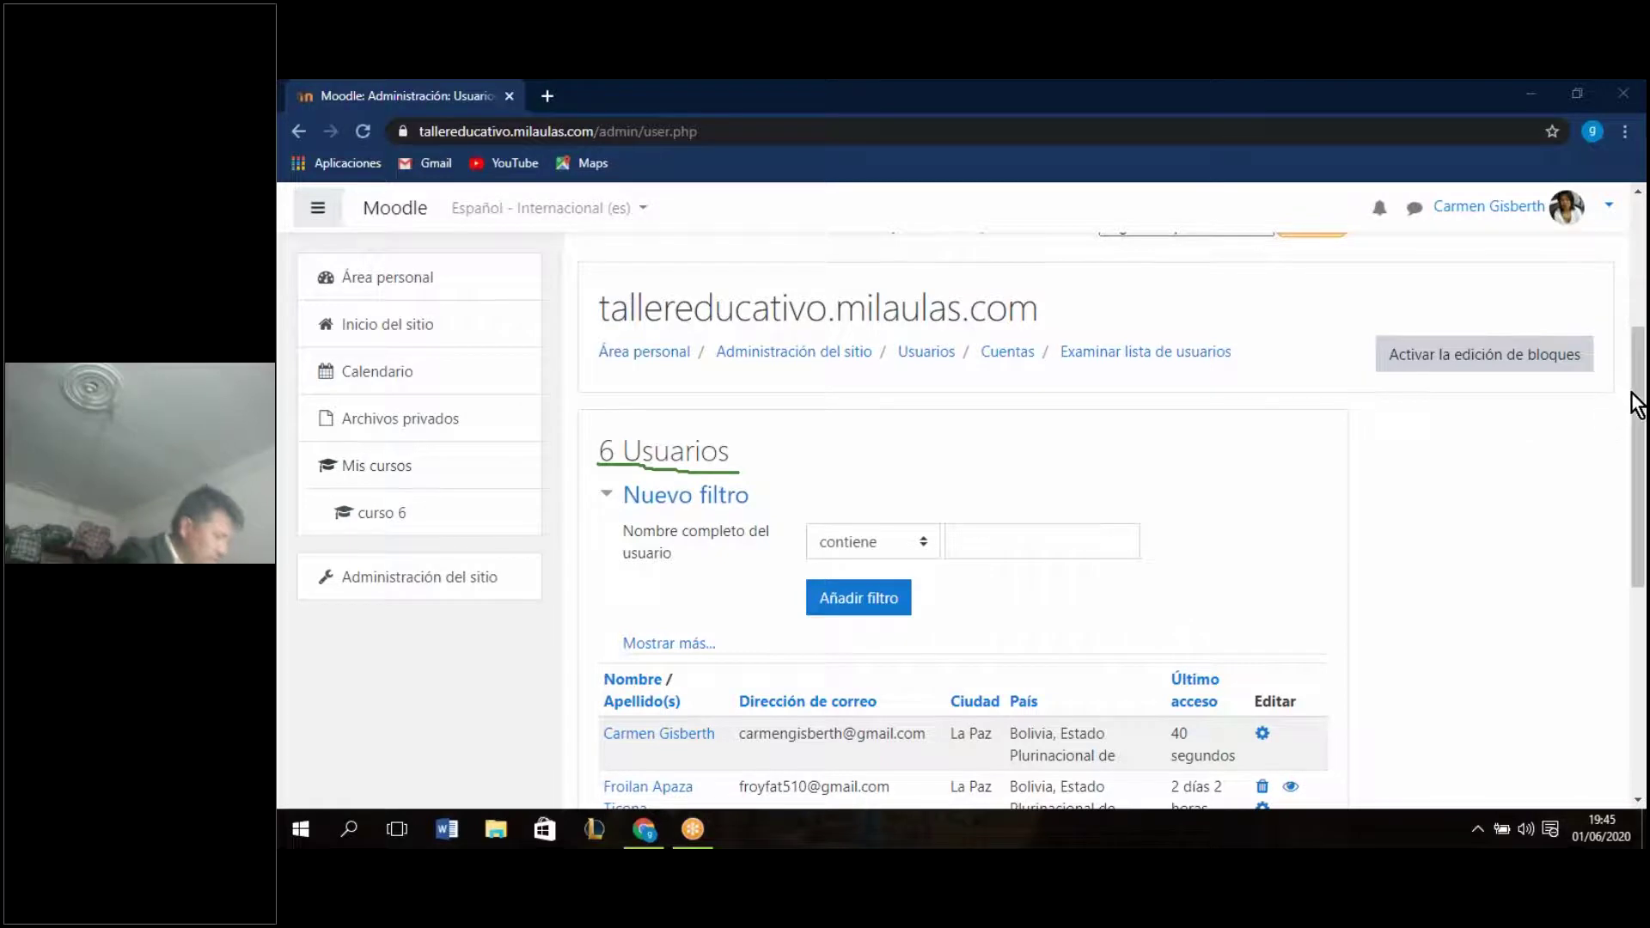
{"action": "left_click_drag", "start_coordinate": [1644, 414], "coordinate": [1644, 435]}
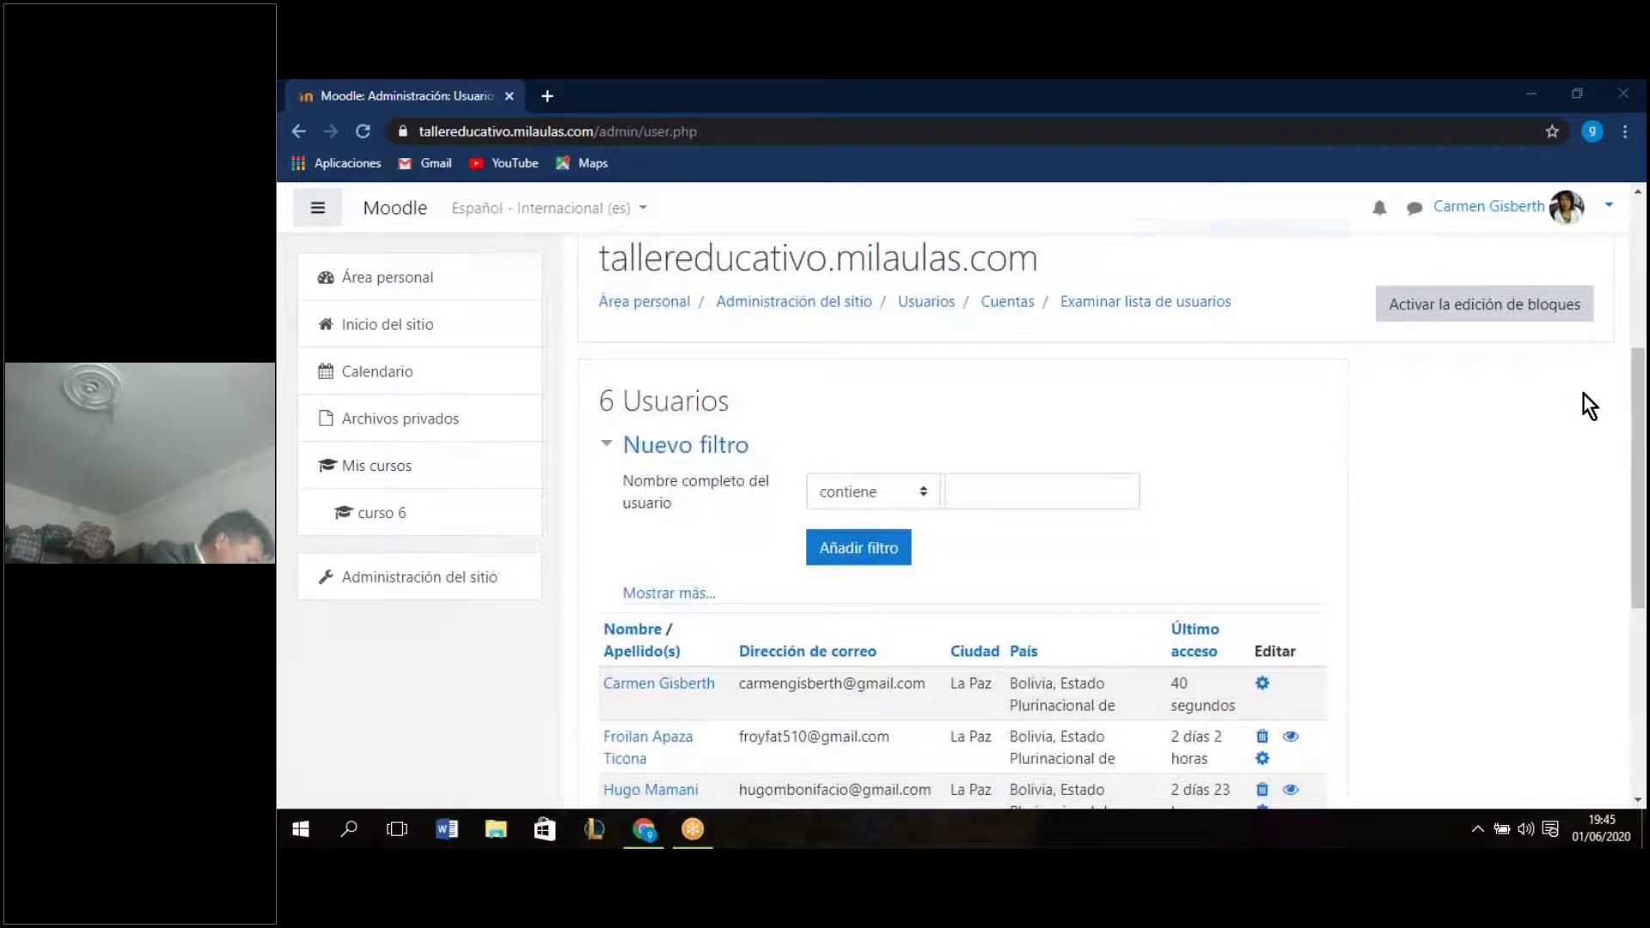
{"action": "left_click_drag", "start_coordinate": [1637, 435], "coordinate": [1643, 549]}
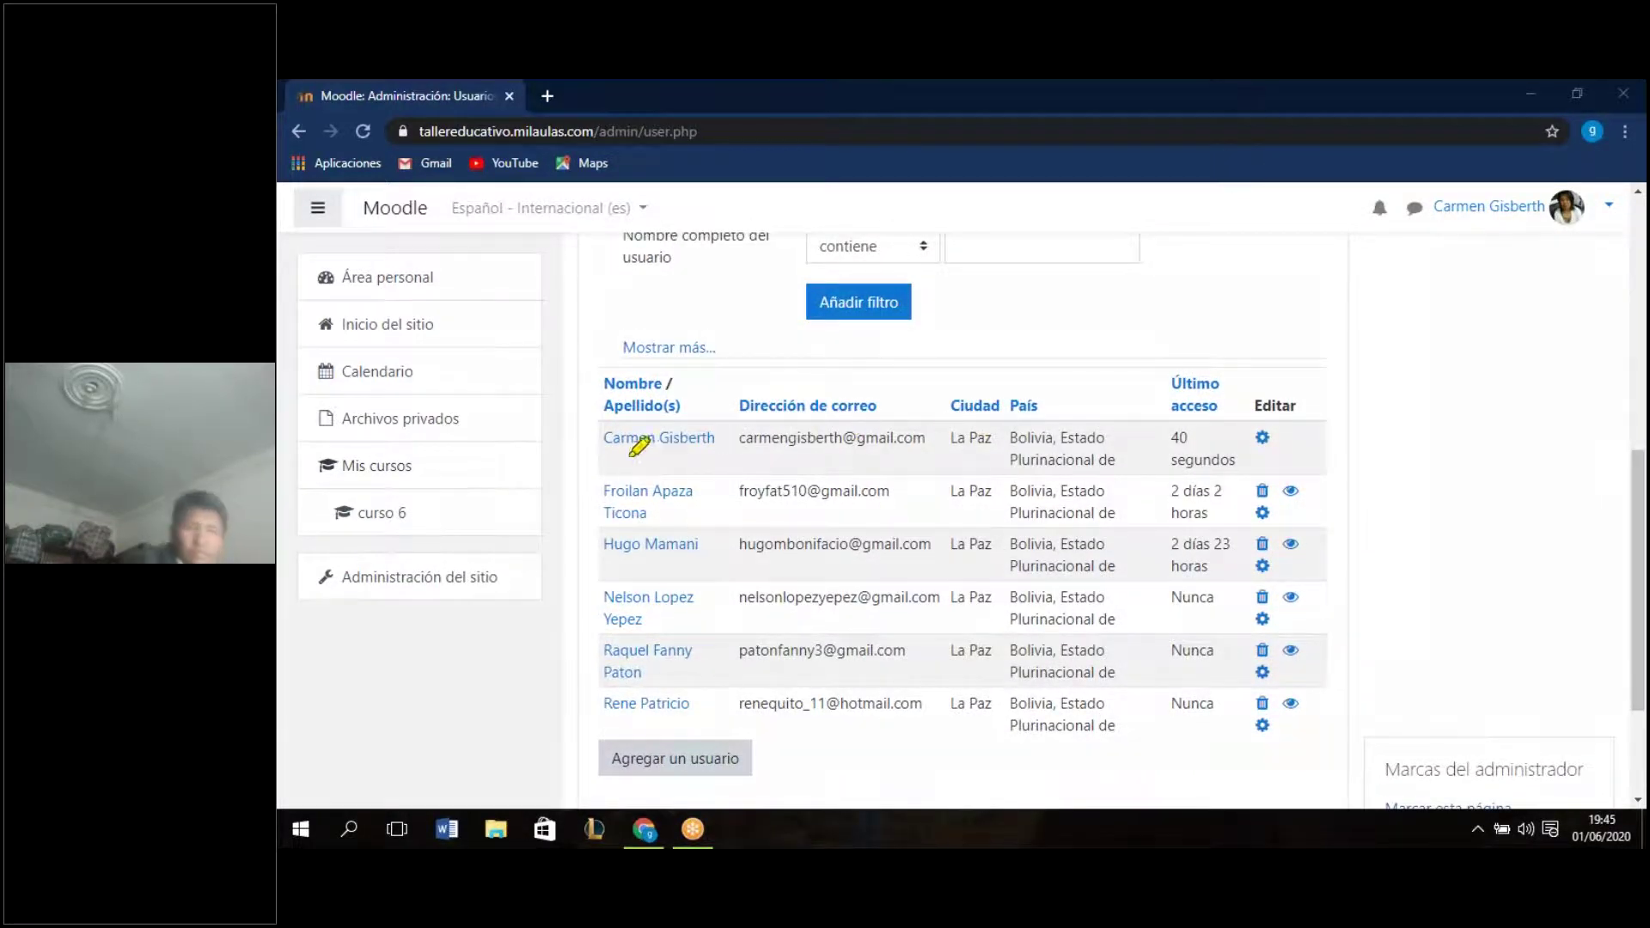
Point out the listed users' names and last access times, marking the fourth account
{"action": "left_click_drag", "start_coordinate": [601, 457], "coordinate": [737, 455]}
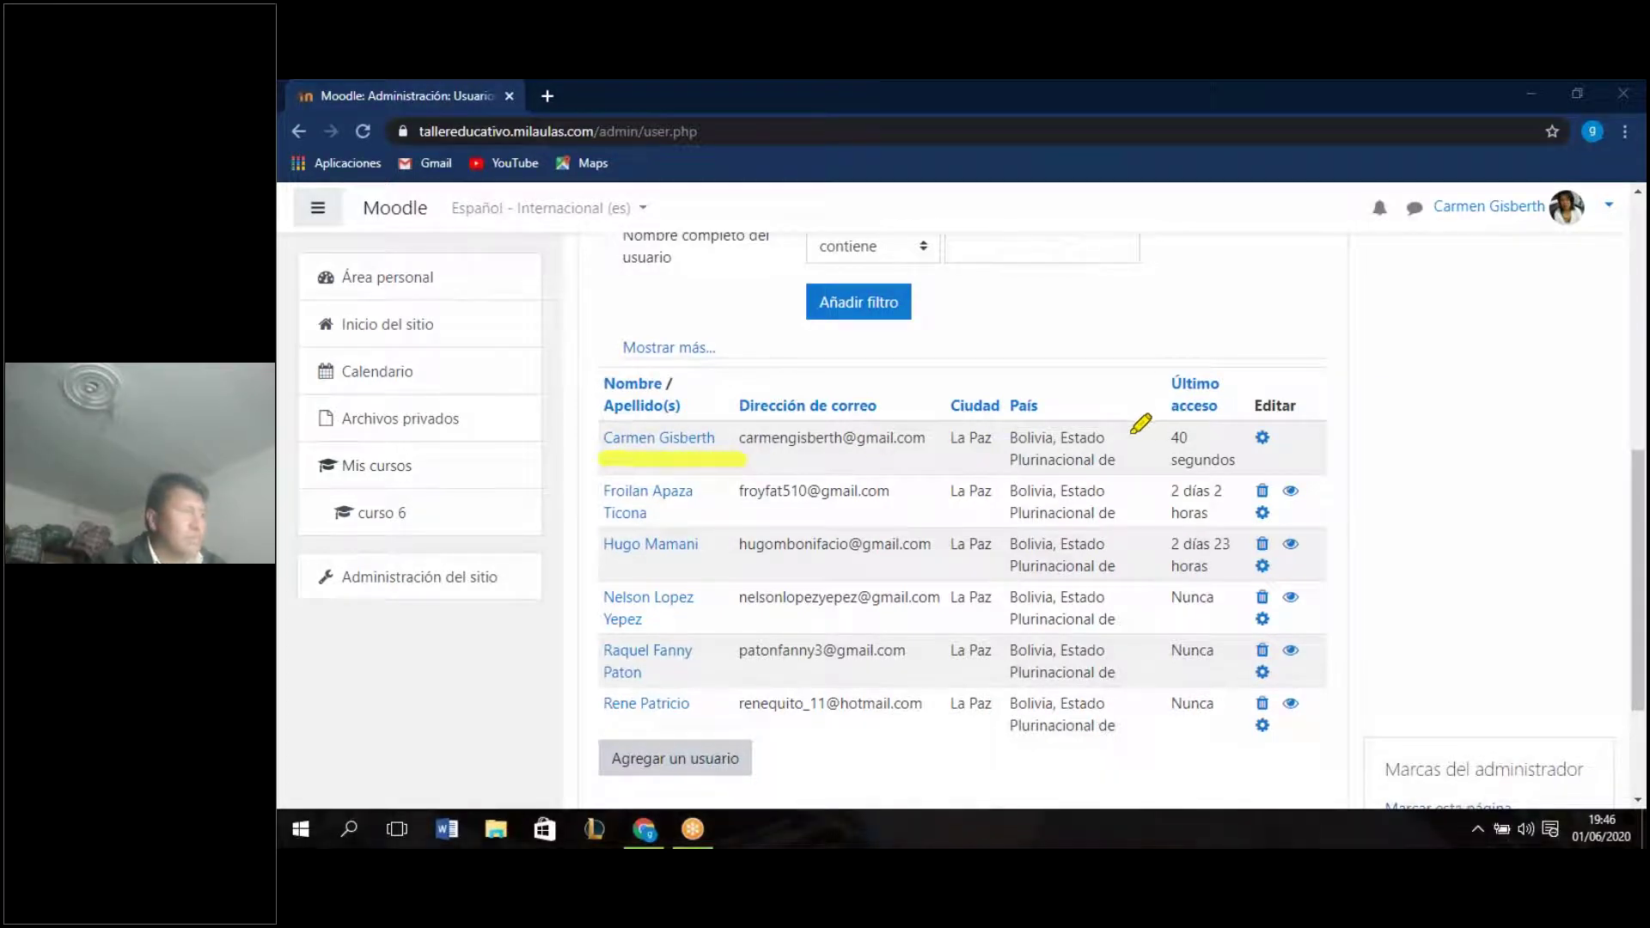
{"action": "left_click_drag", "start_coordinate": [1302, 443], "coordinate": [1351, 446]}
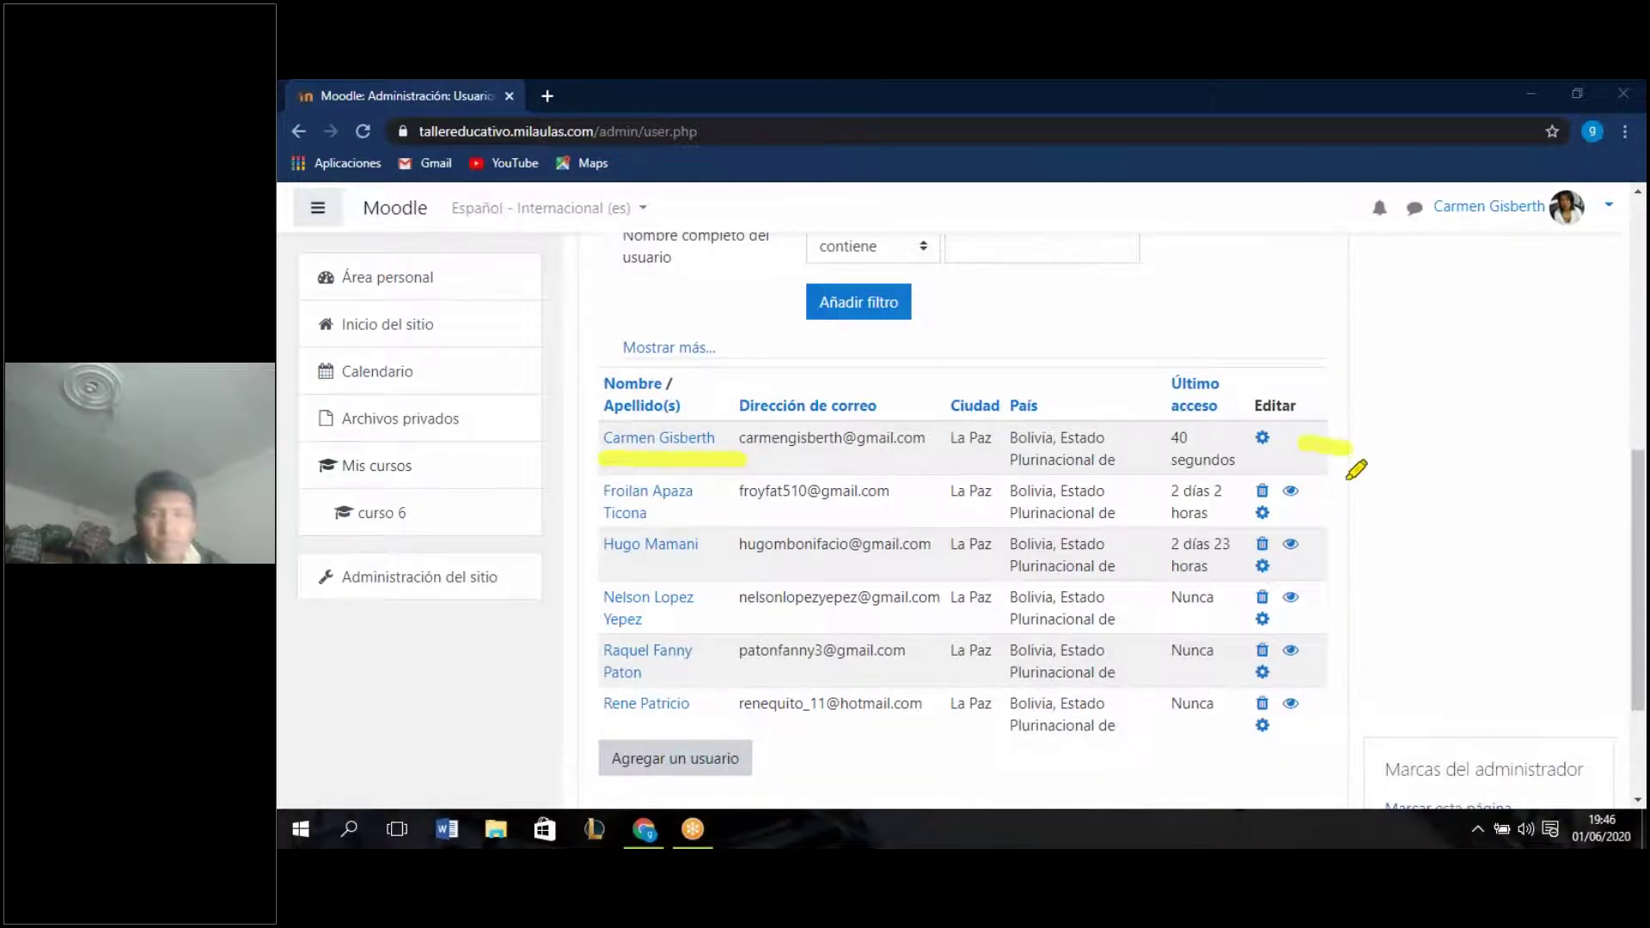
{"action": "left_click_drag", "start_coordinate": [592, 493], "coordinate": [581, 720]}
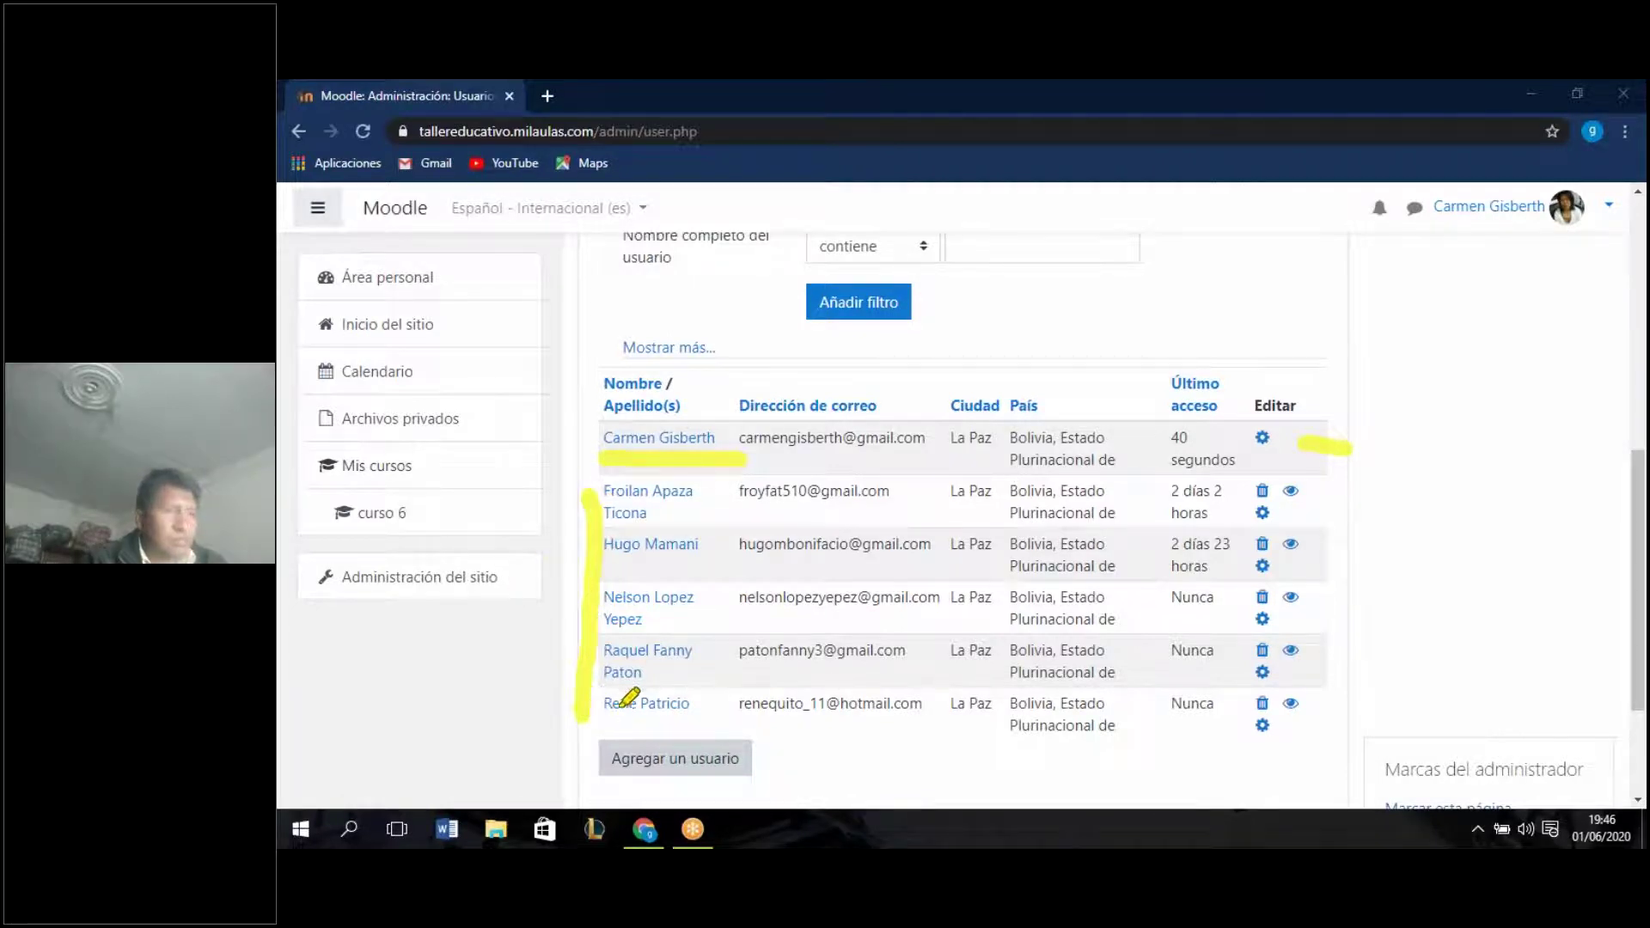
{"action": "left_click_drag", "start_coordinate": [668, 508], "coordinate": [696, 510]}
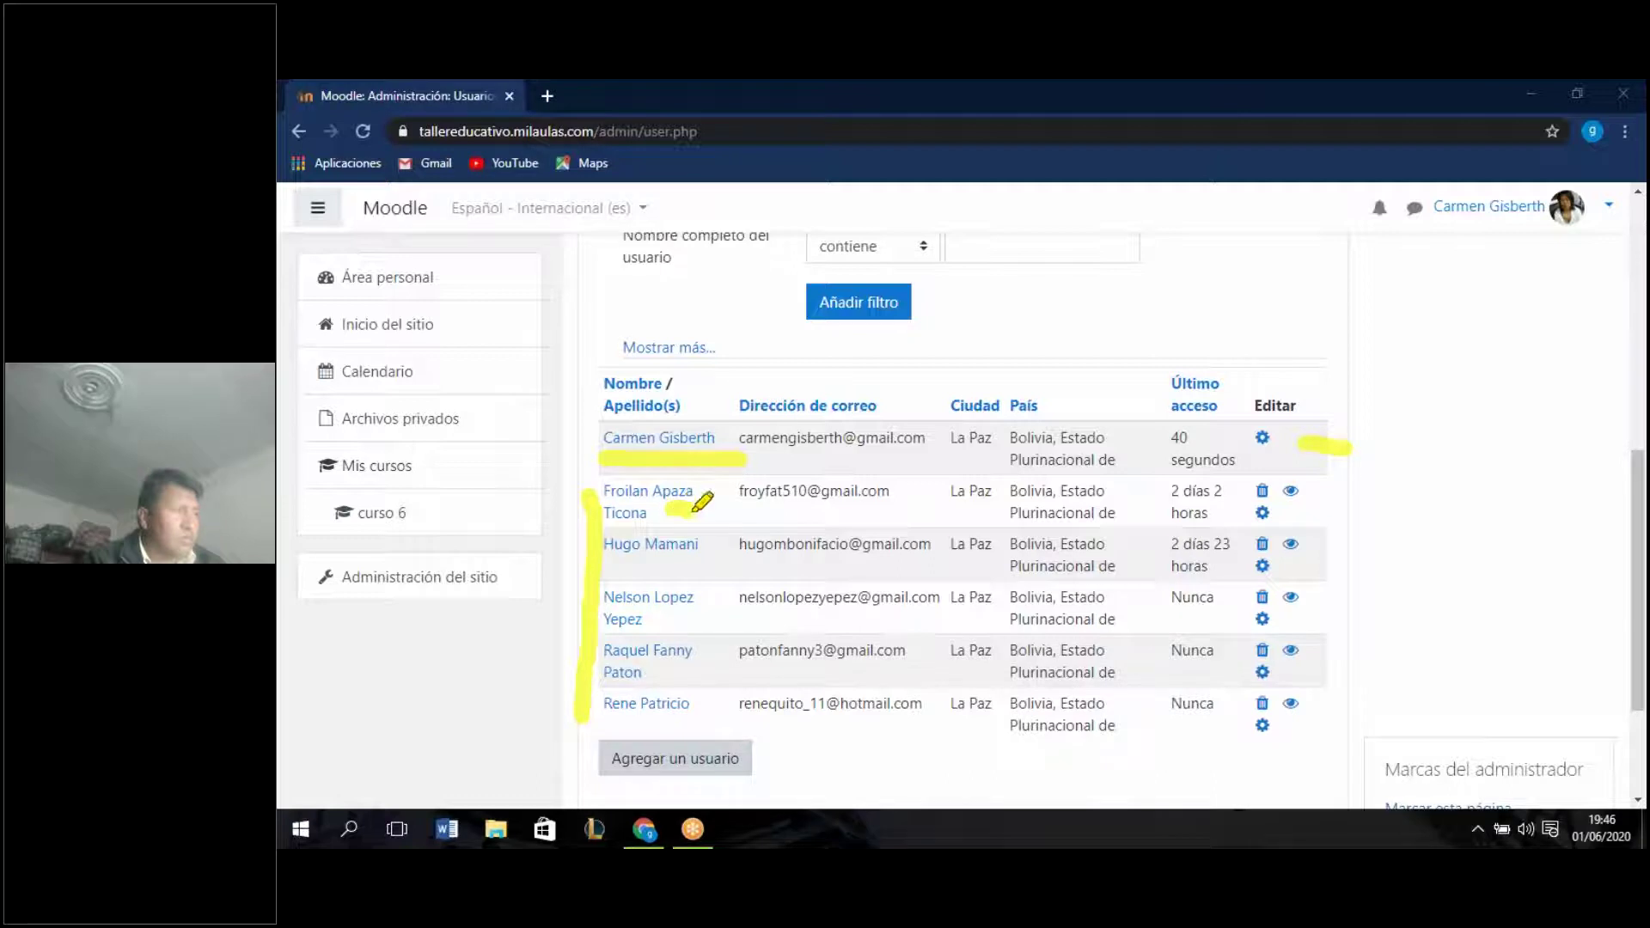
{"action": "left_click_drag", "start_coordinate": [640, 566], "coordinate": [703, 567]}
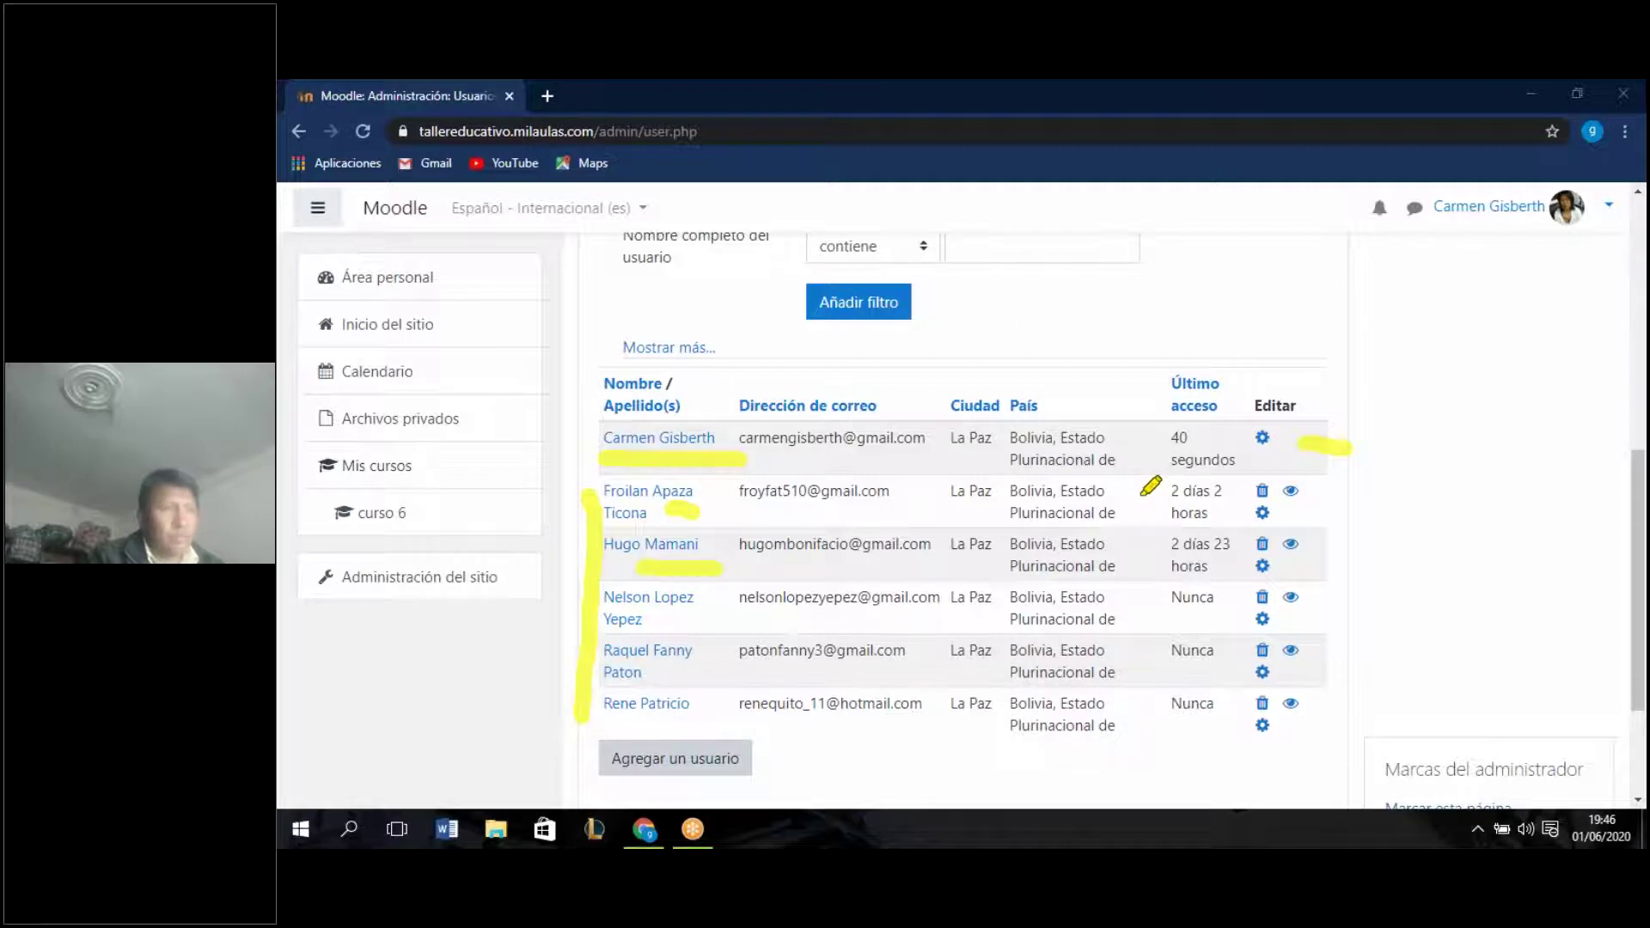
{"action": "left_click_drag", "start_coordinate": [1144, 500], "coordinate": [1222, 507]}
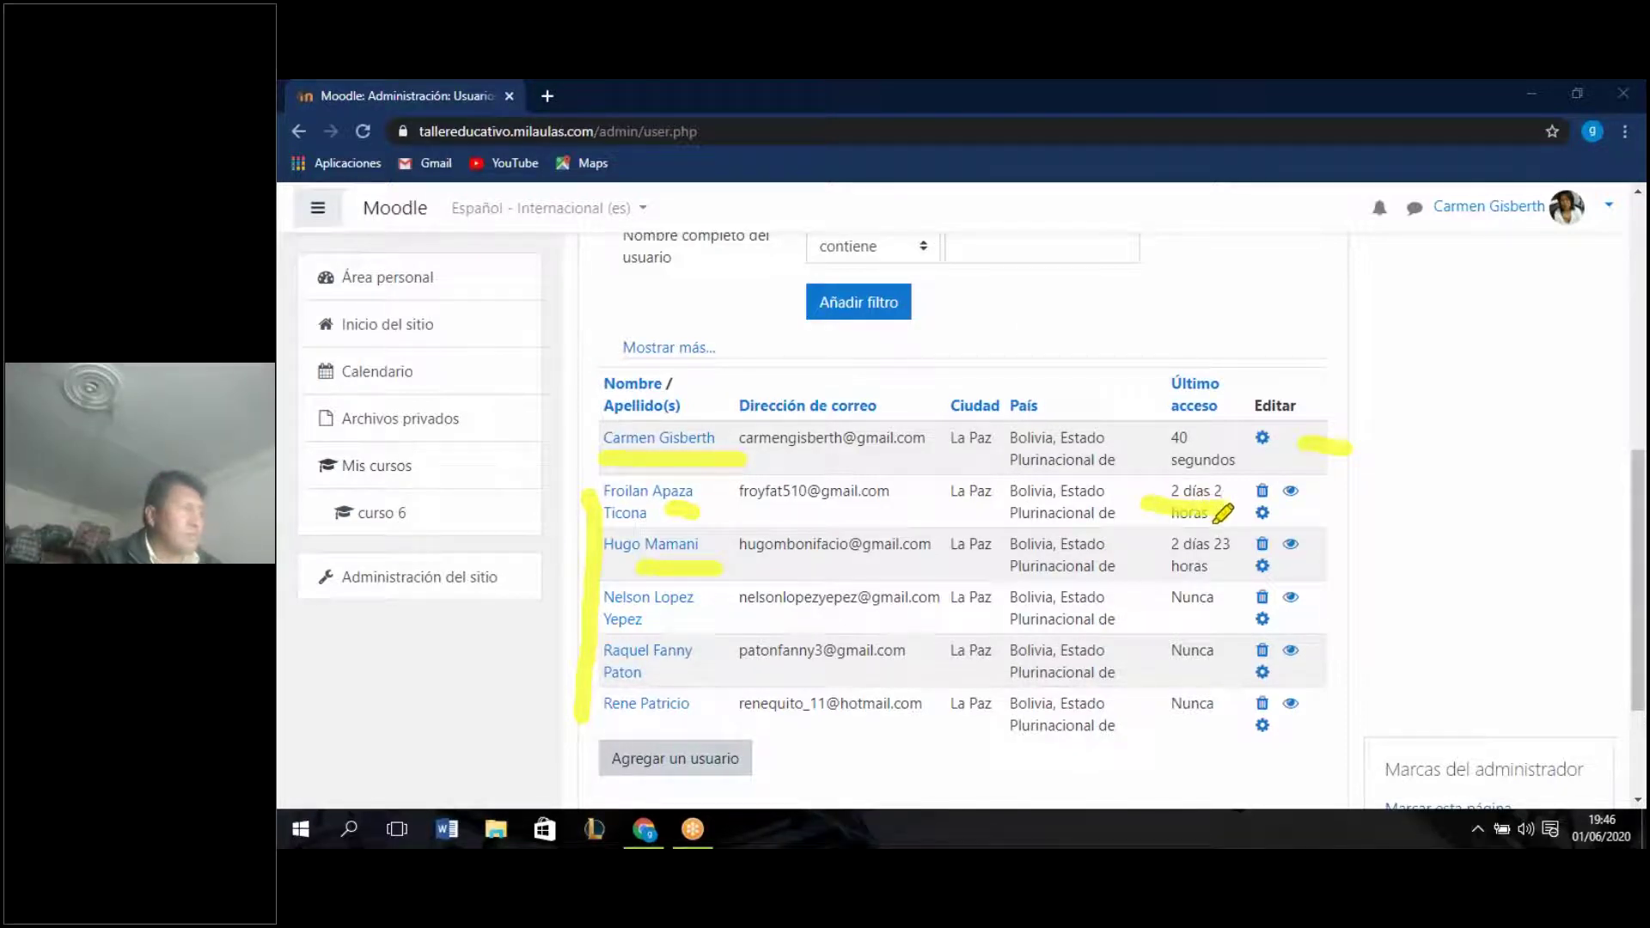
{"action": "left_click_drag", "start_coordinate": [1167, 555], "coordinate": [1219, 551]}
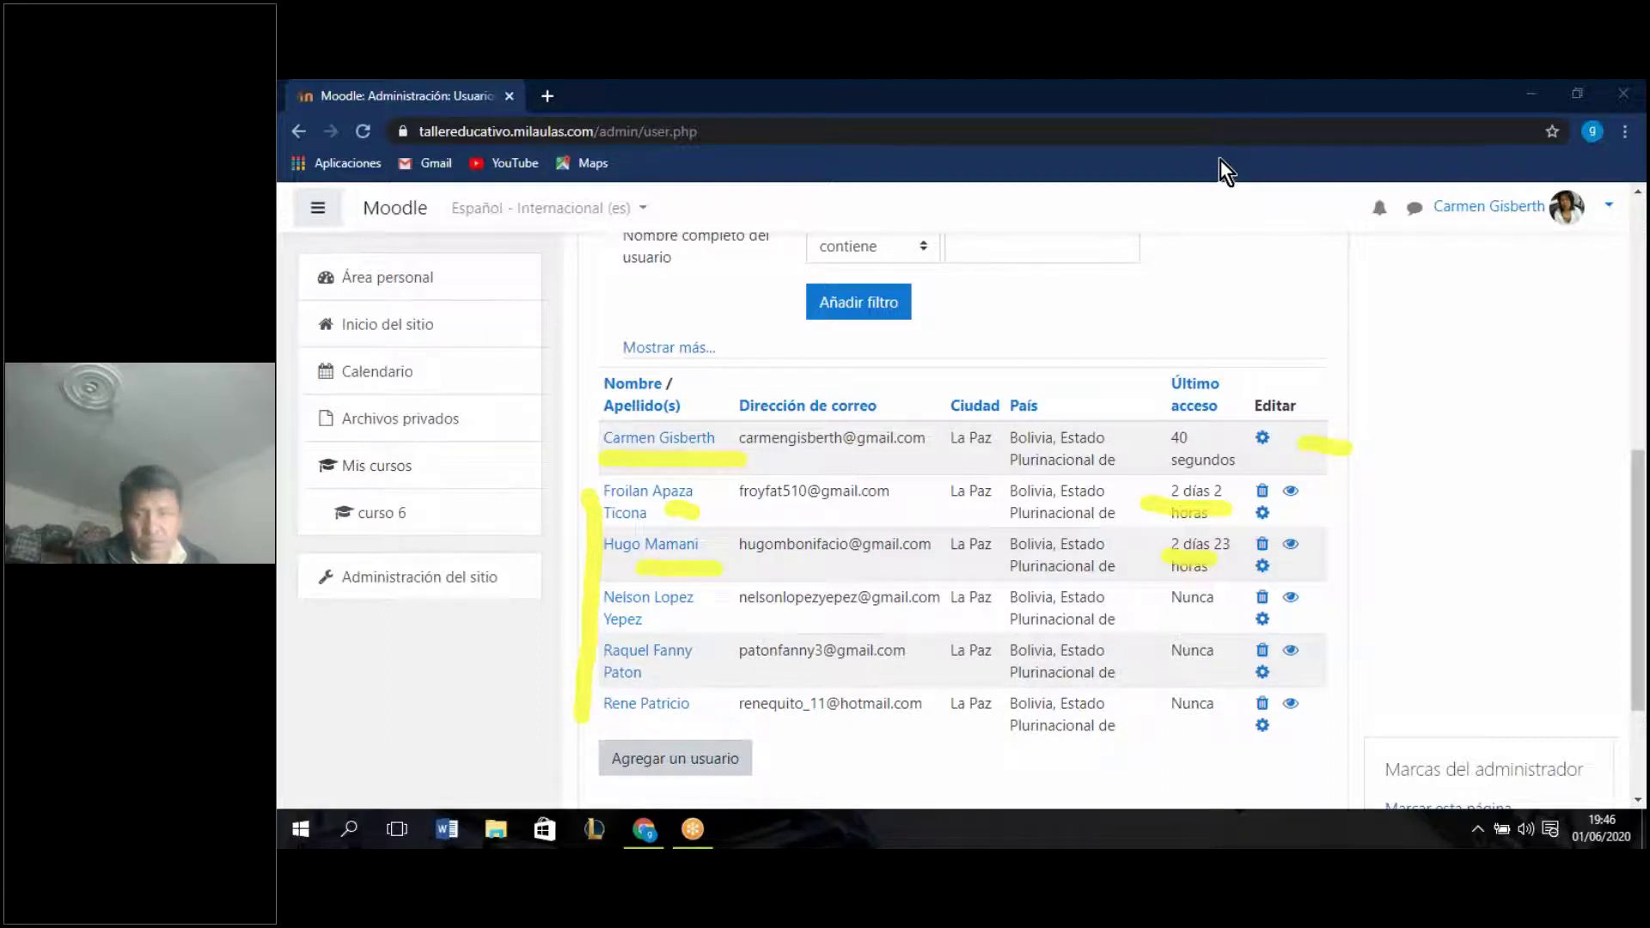
{"action": "mouse_move", "coordinate": [1241, 593]}
{"action": "left_mouse_down"}
{"action": "mouse_move", "coordinate": [1252, 578]}
{"action": "mouse_move", "coordinate": [1284, 593]}
{"action": "mouse_move", "coordinate": [1263, 615]}
{"action": "left_mouse_up"}
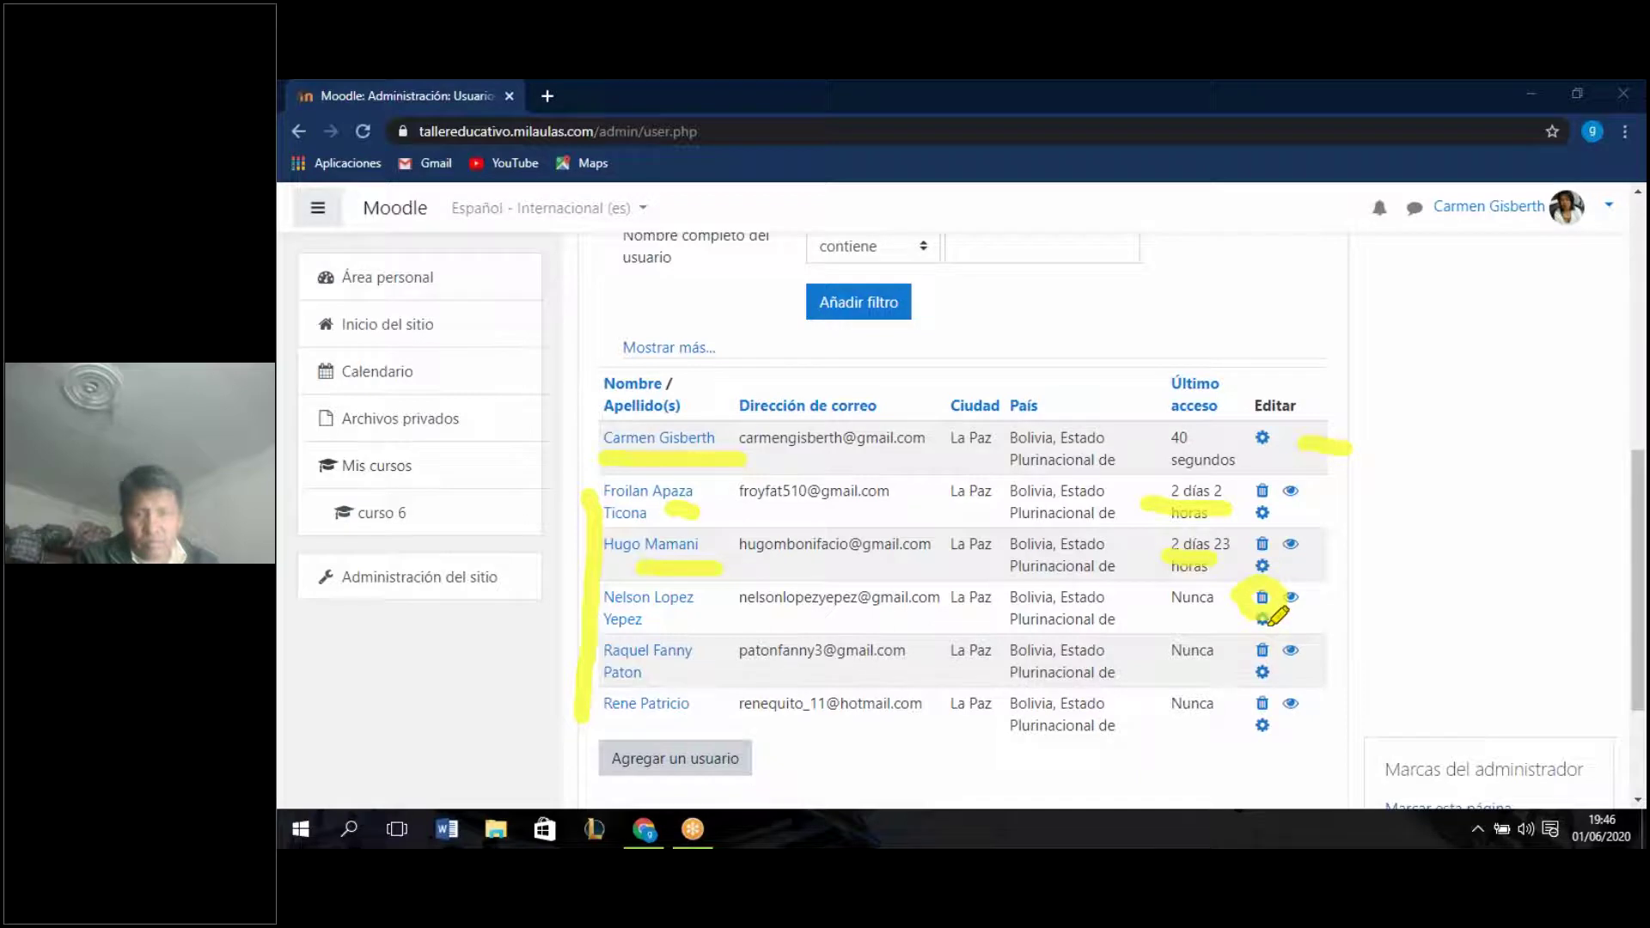
Delete the fourth user account with Borrar, leaving five users in the table
{"action": "left_click", "coordinate": [1262, 600]}
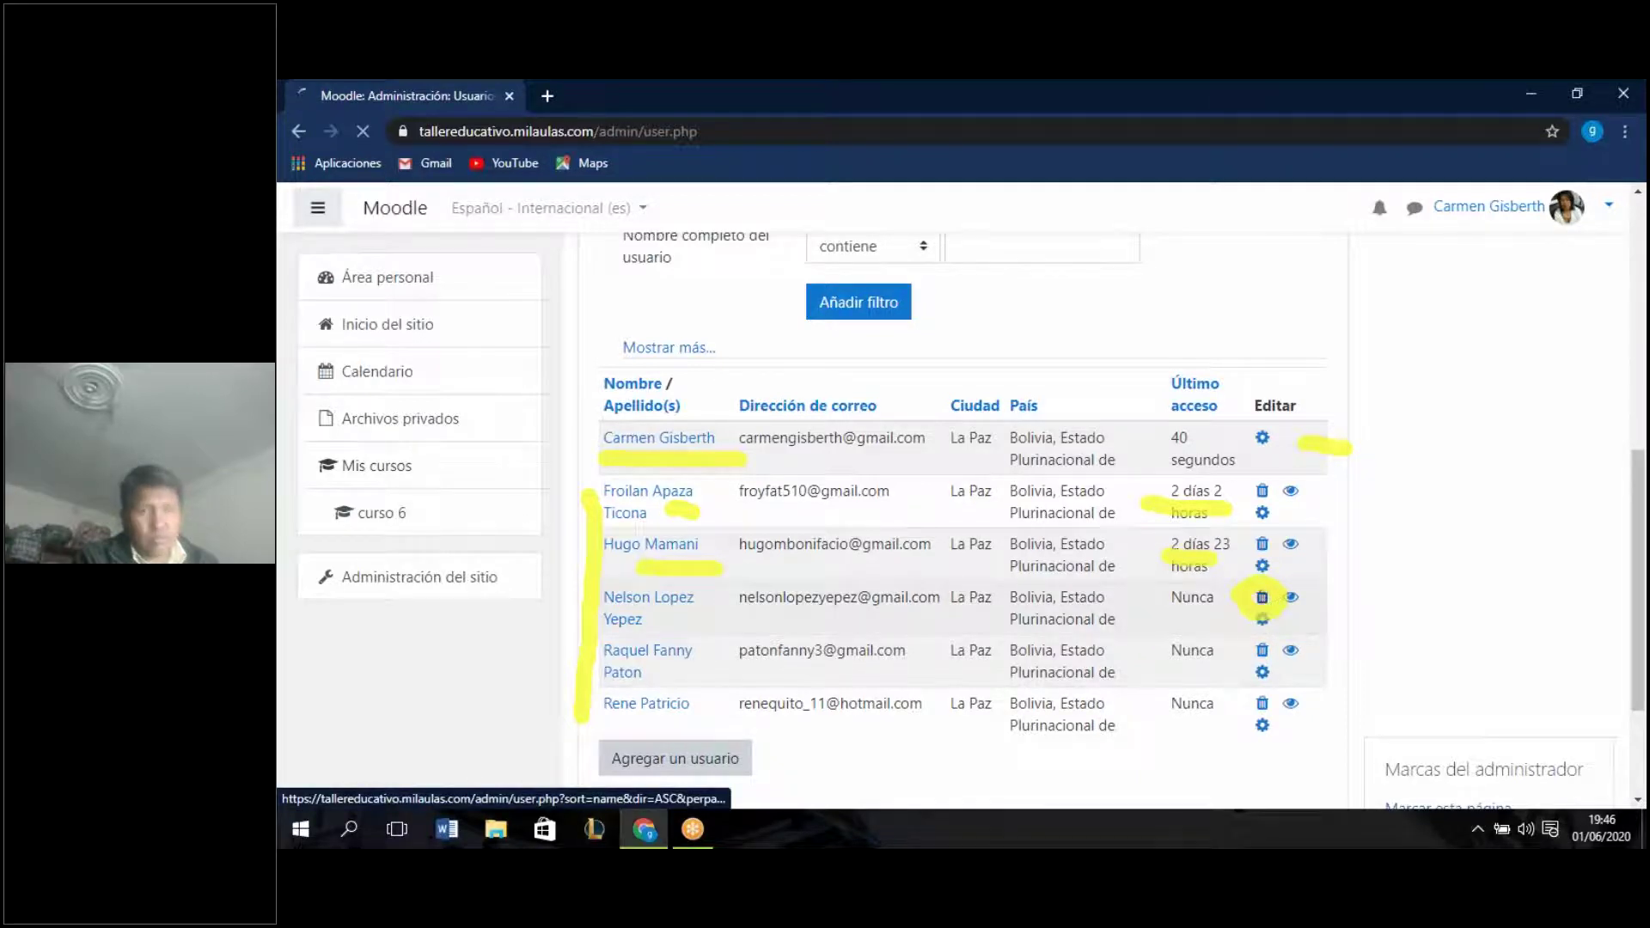
{"action": "left_click", "coordinate": [1070, 734]}
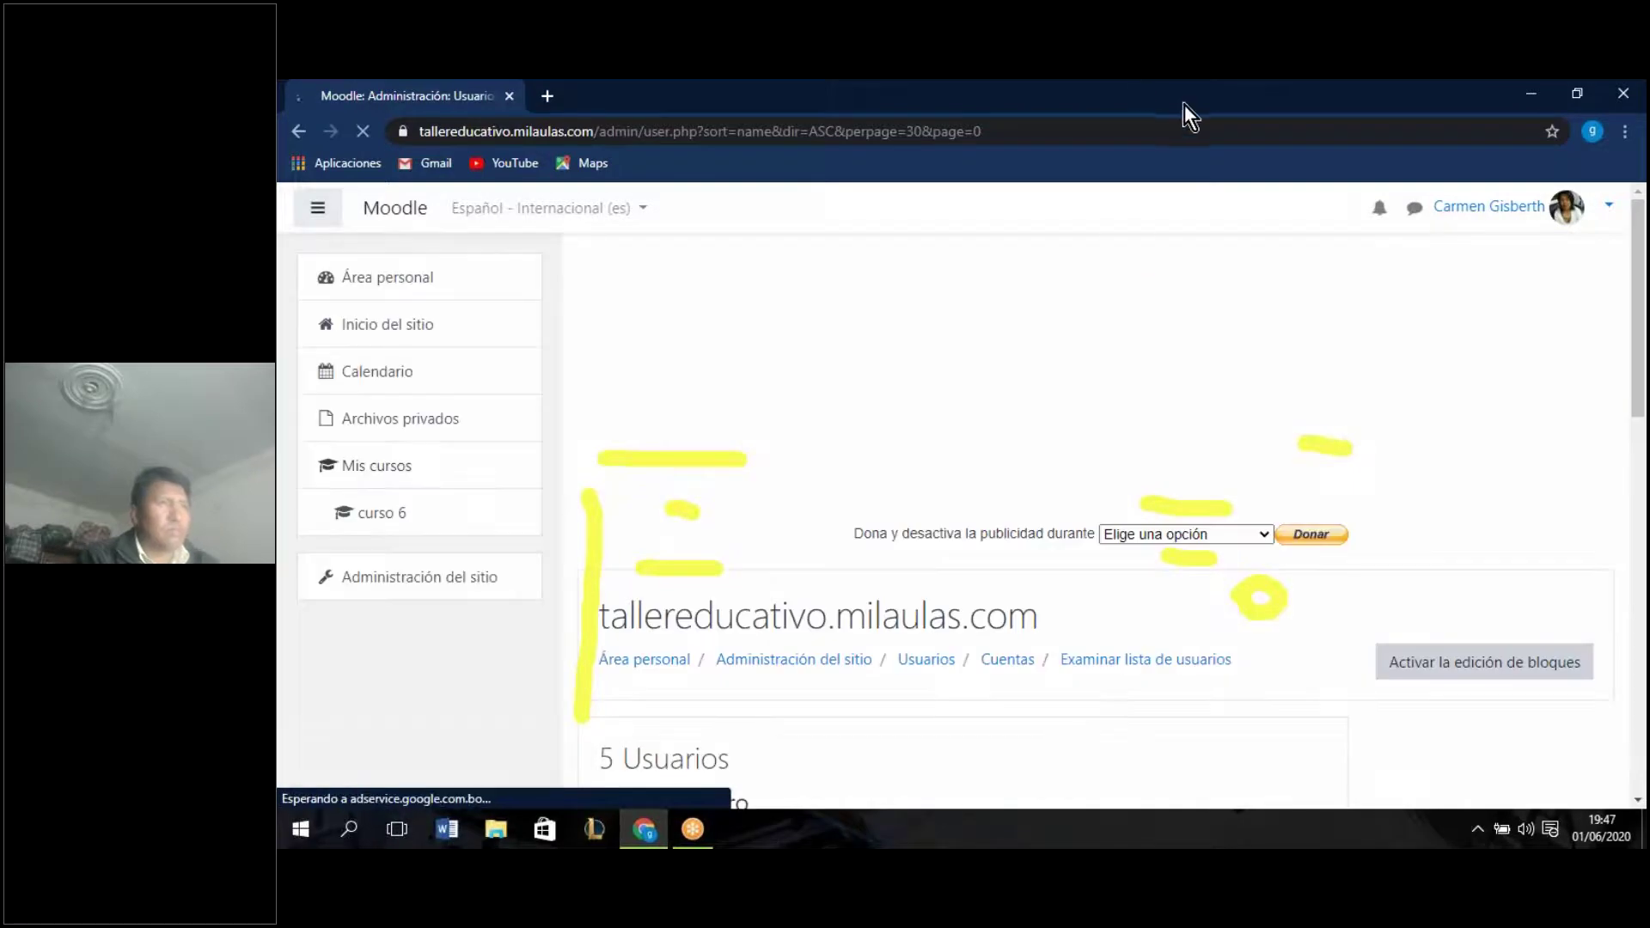
{"action": "scroll", "coordinate": [1246, 634], "scroll_direction": "down", "scroll_amount": 8}
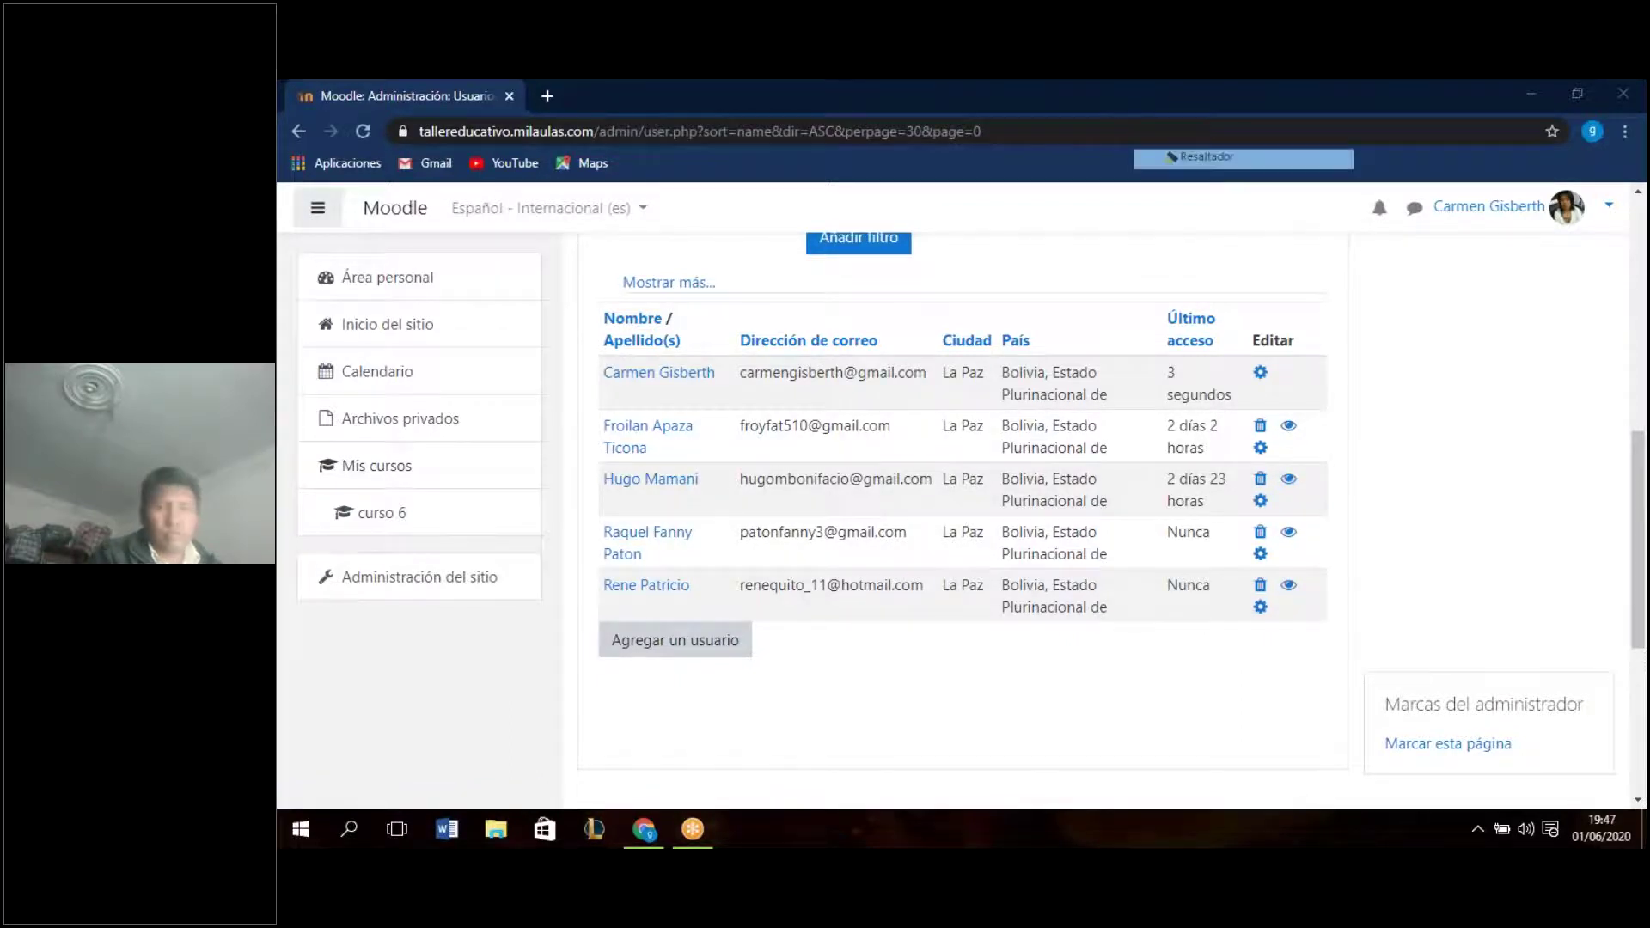
{"action": "mouse_move", "coordinate": [753, 352]}
{"action": "left_mouse_down"}
{"action": "mouse_move", "coordinate": [605, 369]}
{"action": "mouse_move", "coordinate": [917, 412]}
{"action": "mouse_move", "coordinate": [1306, 386]}
{"action": "mouse_move", "coordinate": [1203, 340]}
{"action": "mouse_move", "coordinate": [756, 354]}
{"action": "left_mouse_up"}
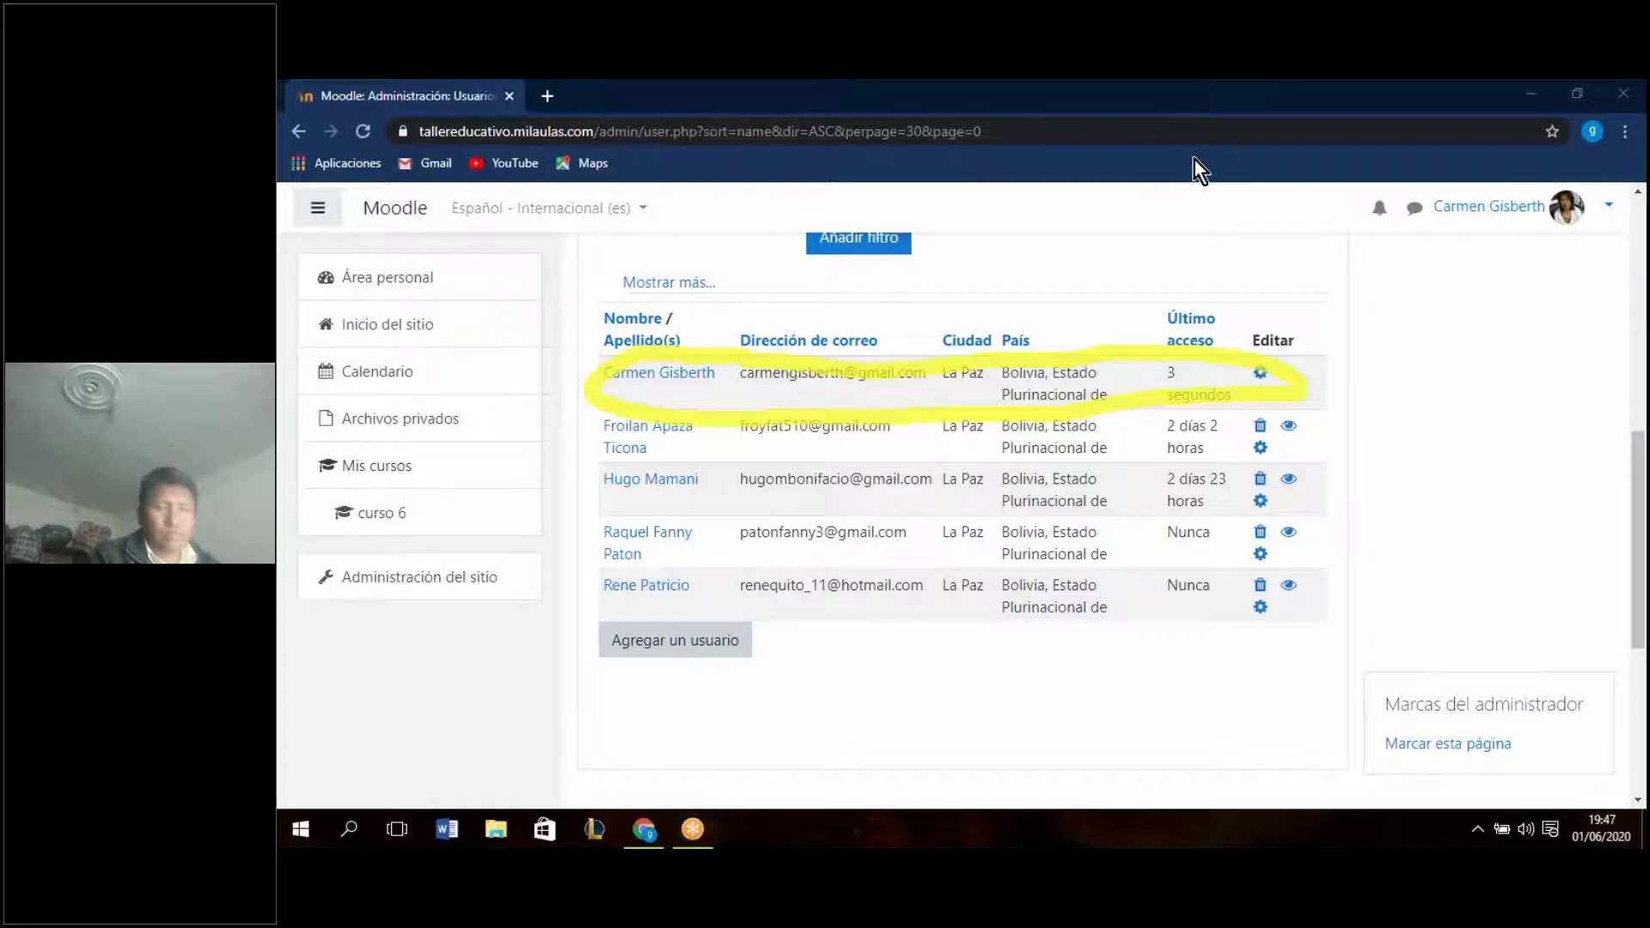
{"action": "mouse_move", "coordinate": [795, 636]}
{"action": "left_mouse_down"}
{"action": "mouse_move", "coordinate": [706, 593]}
{"action": "mouse_move", "coordinate": [592, 660]}
{"action": "mouse_move", "coordinate": [791, 646]}
{"action": "mouse_move", "coordinate": [806, 614]}
{"action": "left_mouse_up"}
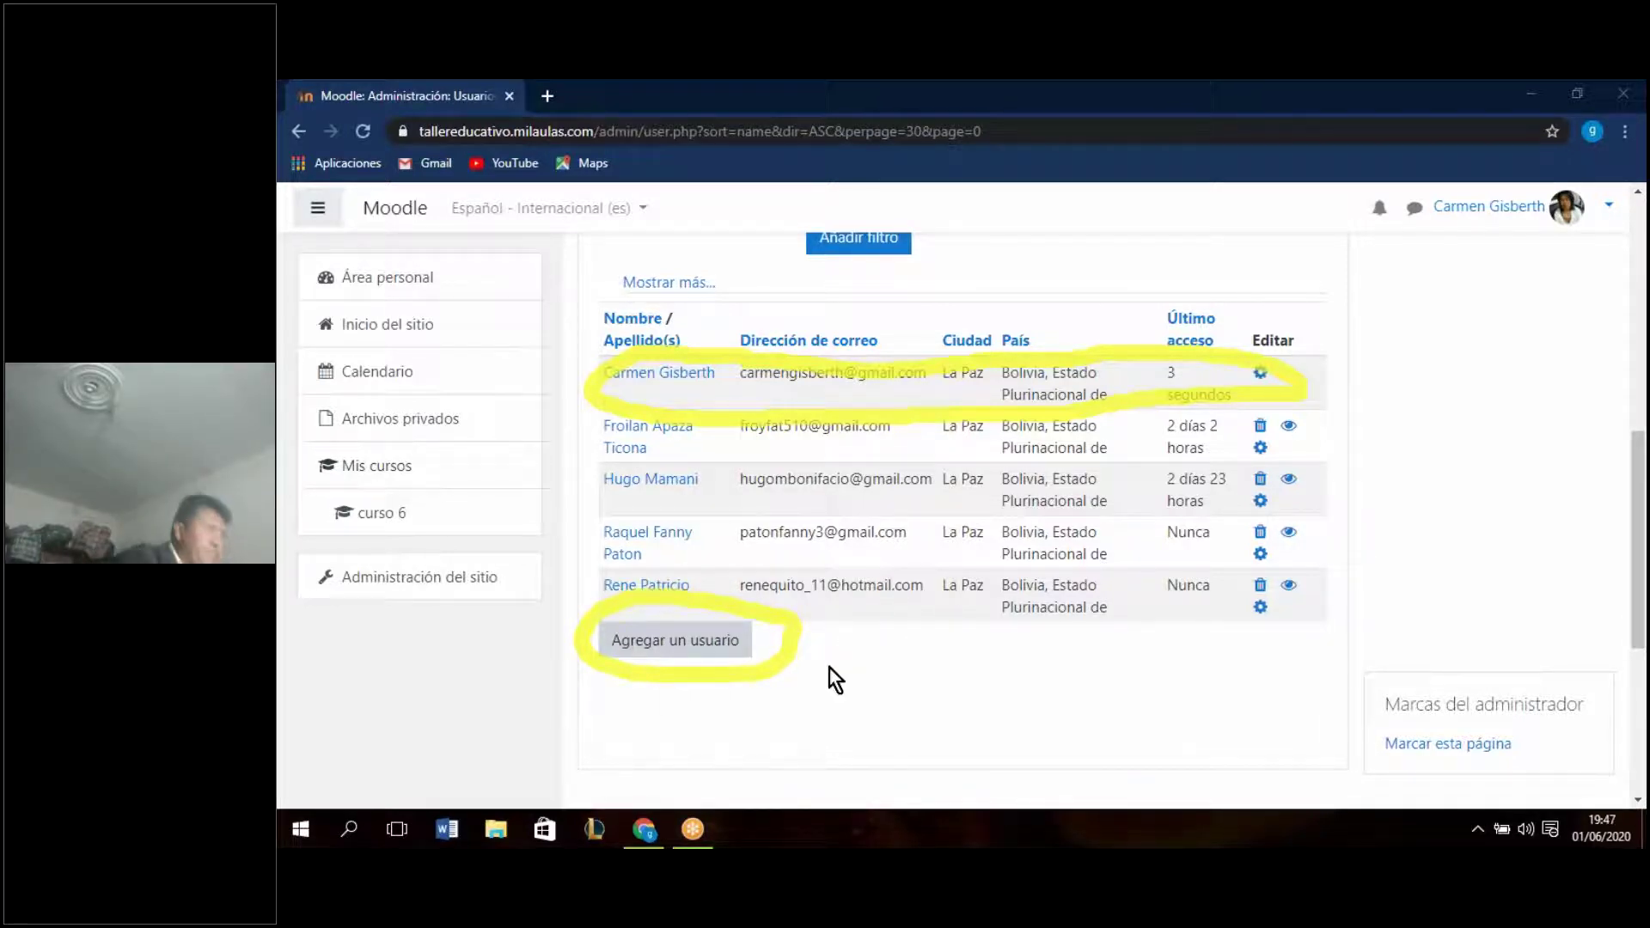
Open the new-user form via 'Agregar un usuario' and place the cursor in 'Nombre de usuario'
{"action": "left_click", "coordinate": [656, 656]}
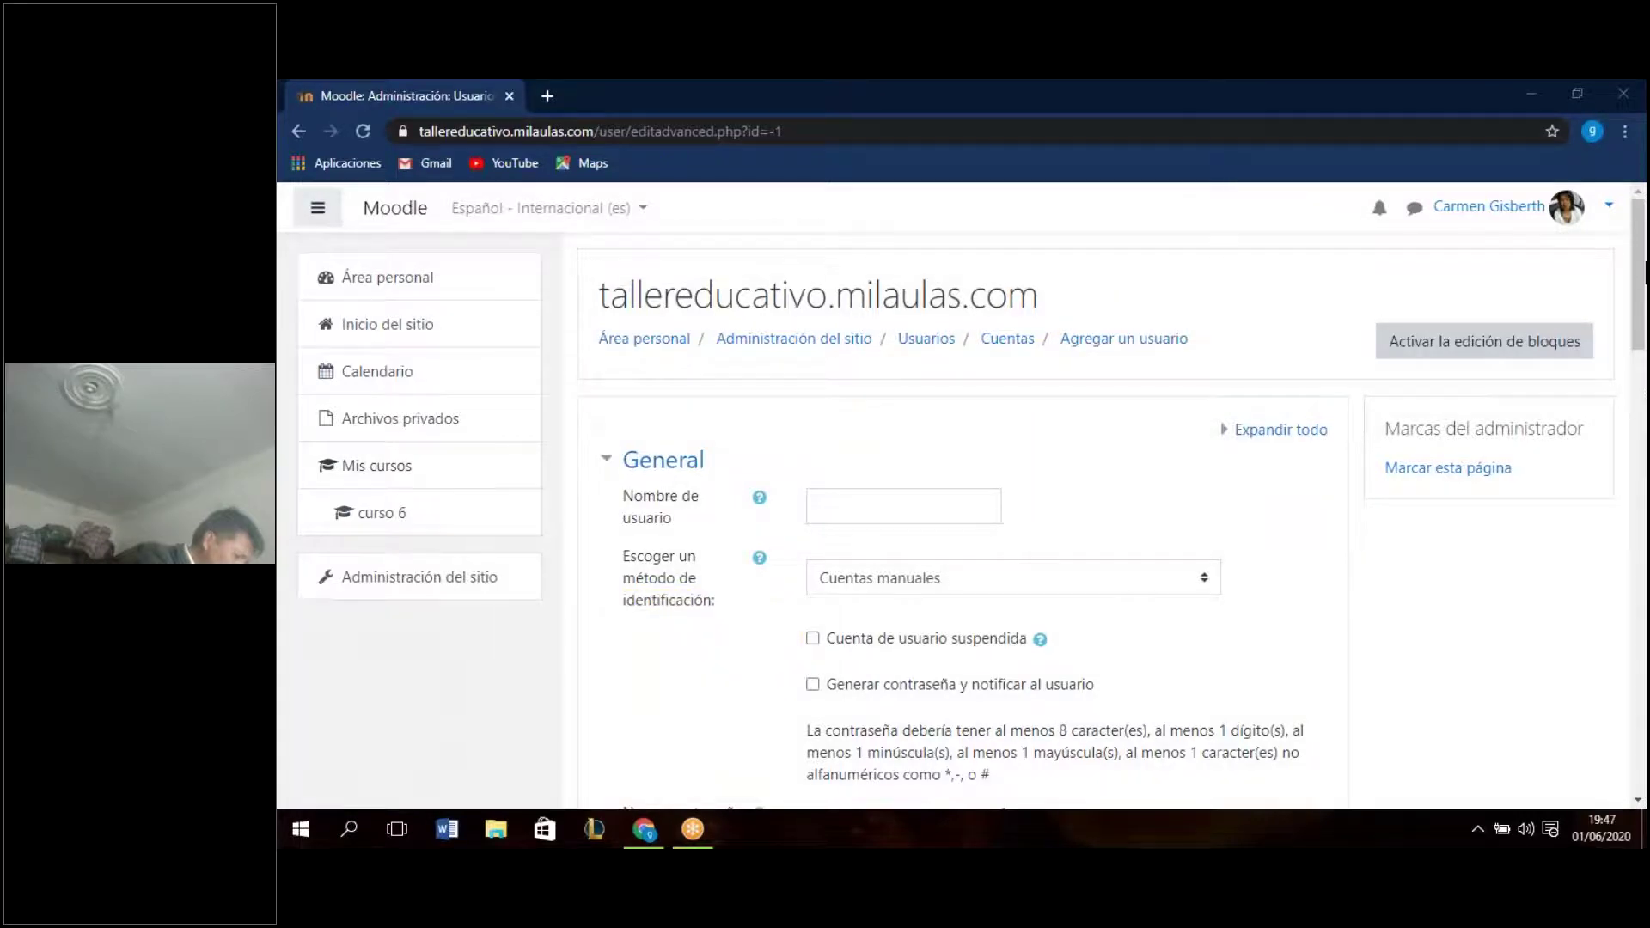
{"action": "mouse_move", "coordinate": [1642, 275]}
{"action": "left_mouse_down"}
{"action": "mouse_move", "coordinate": [1643, 348]}
{"action": "mouse_move", "coordinate": [1644, 263]}
{"action": "left_mouse_up"}
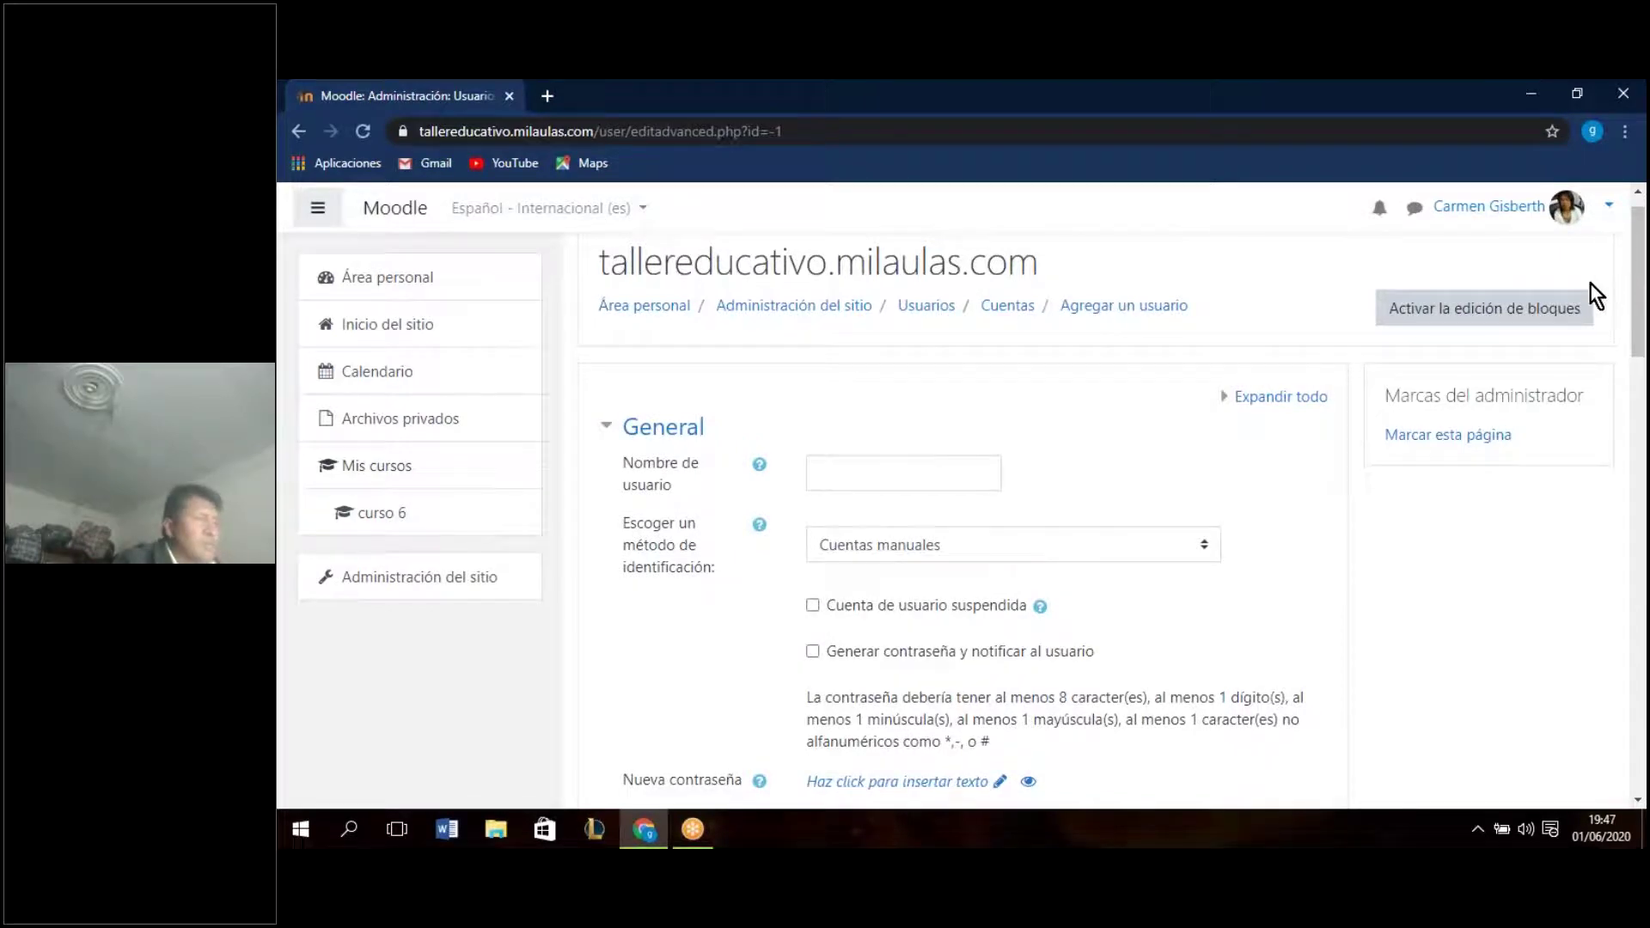
{"action": "left_click", "coordinate": [833, 473]}
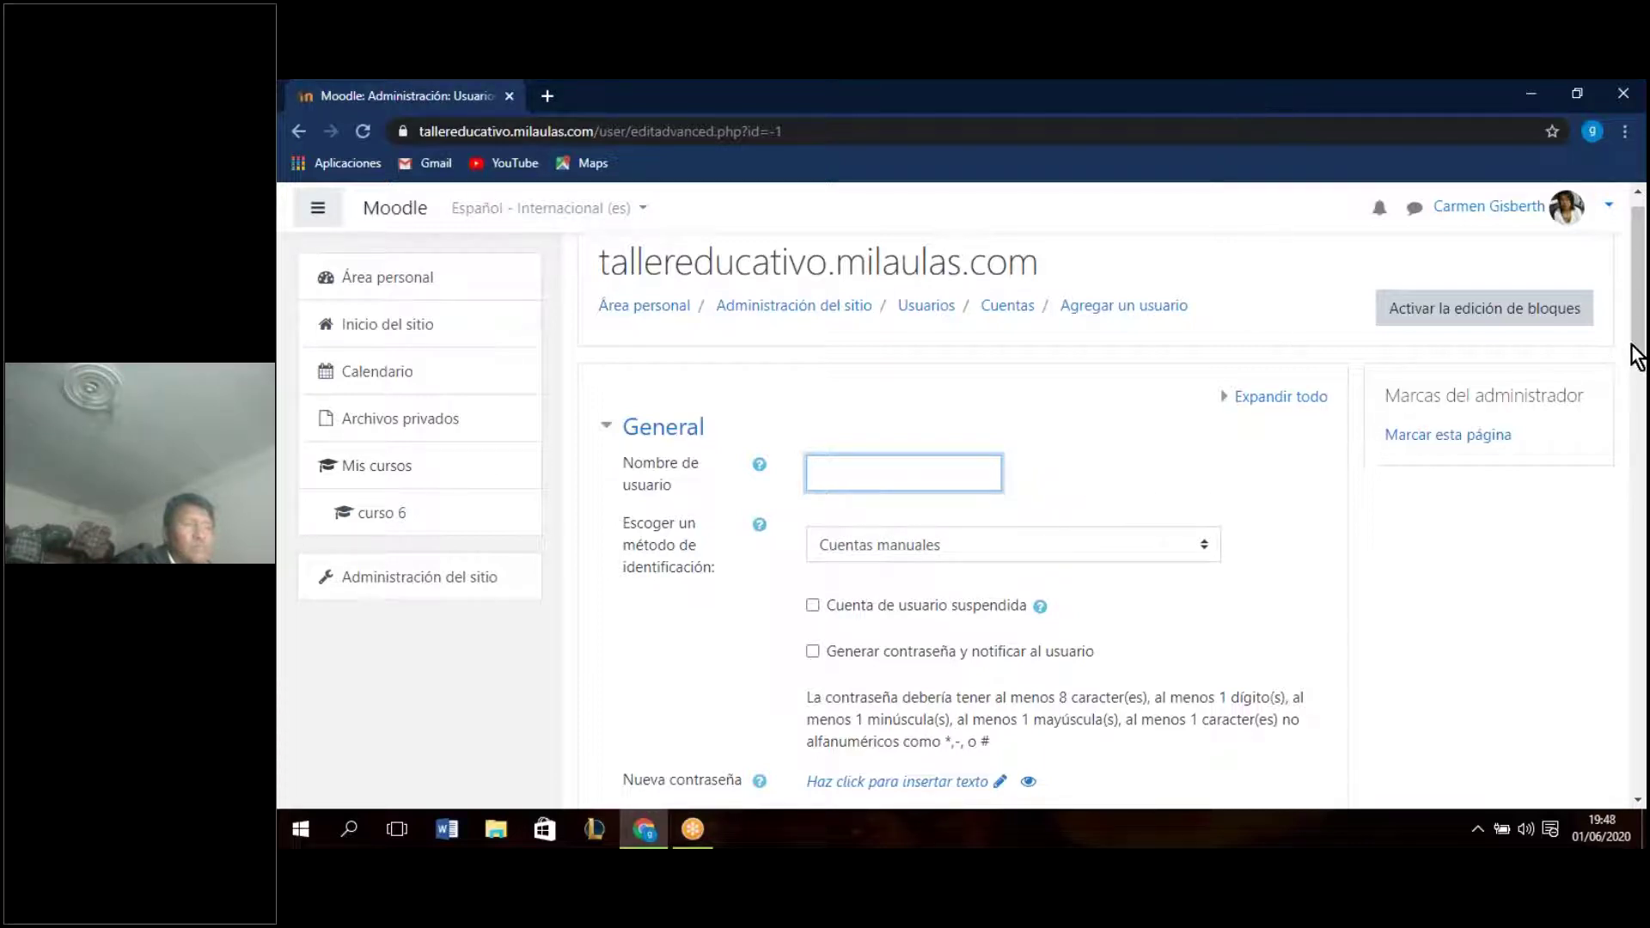
{"action": "left_click_drag", "start_coordinate": [1641, 343], "coordinate": [1641, 366]}
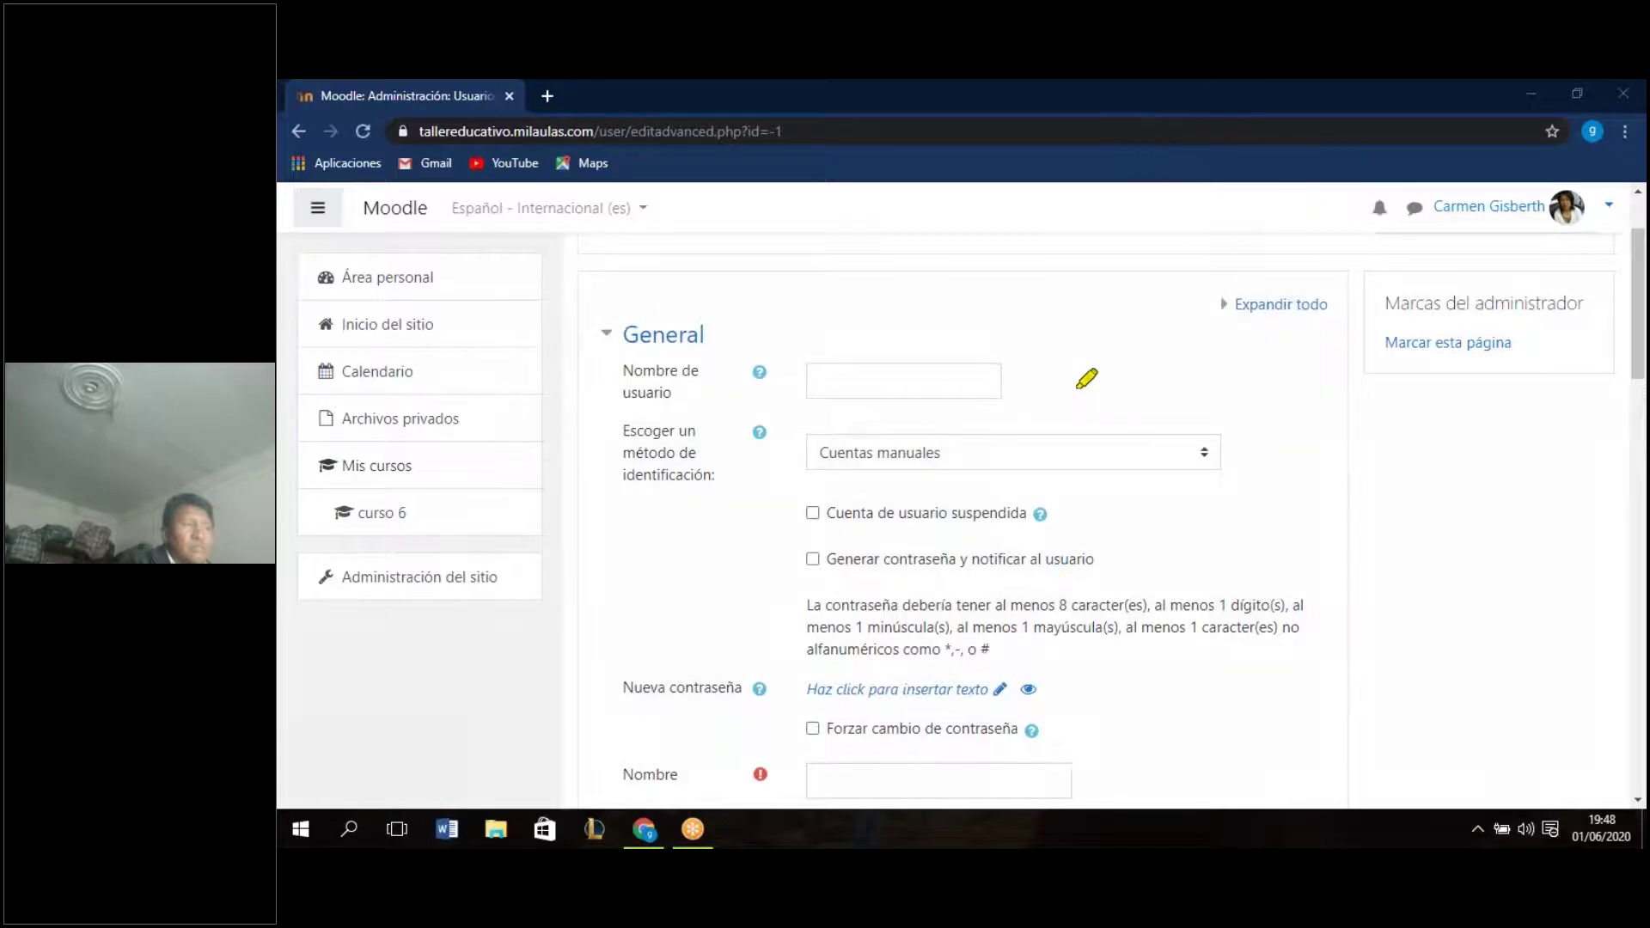
{"action": "left_click_drag", "start_coordinate": [1018, 384], "coordinate": [1117, 384]}
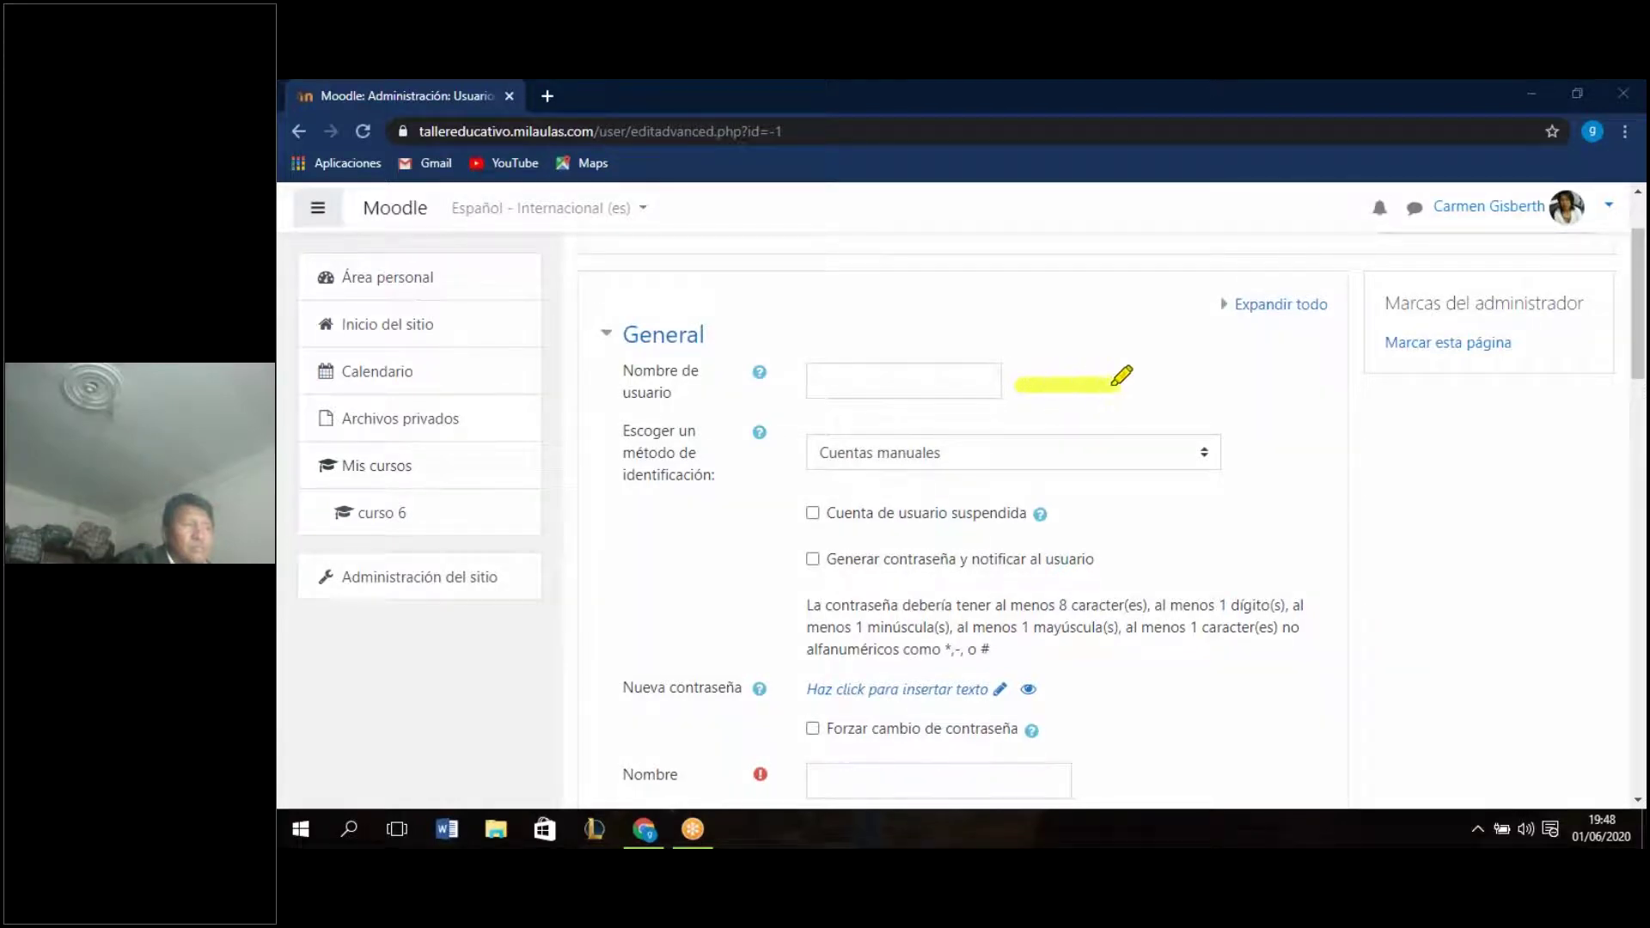
{"action": "left_click_drag", "start_coordinate": [1059, 693], "coordinate": [1149, 695]}
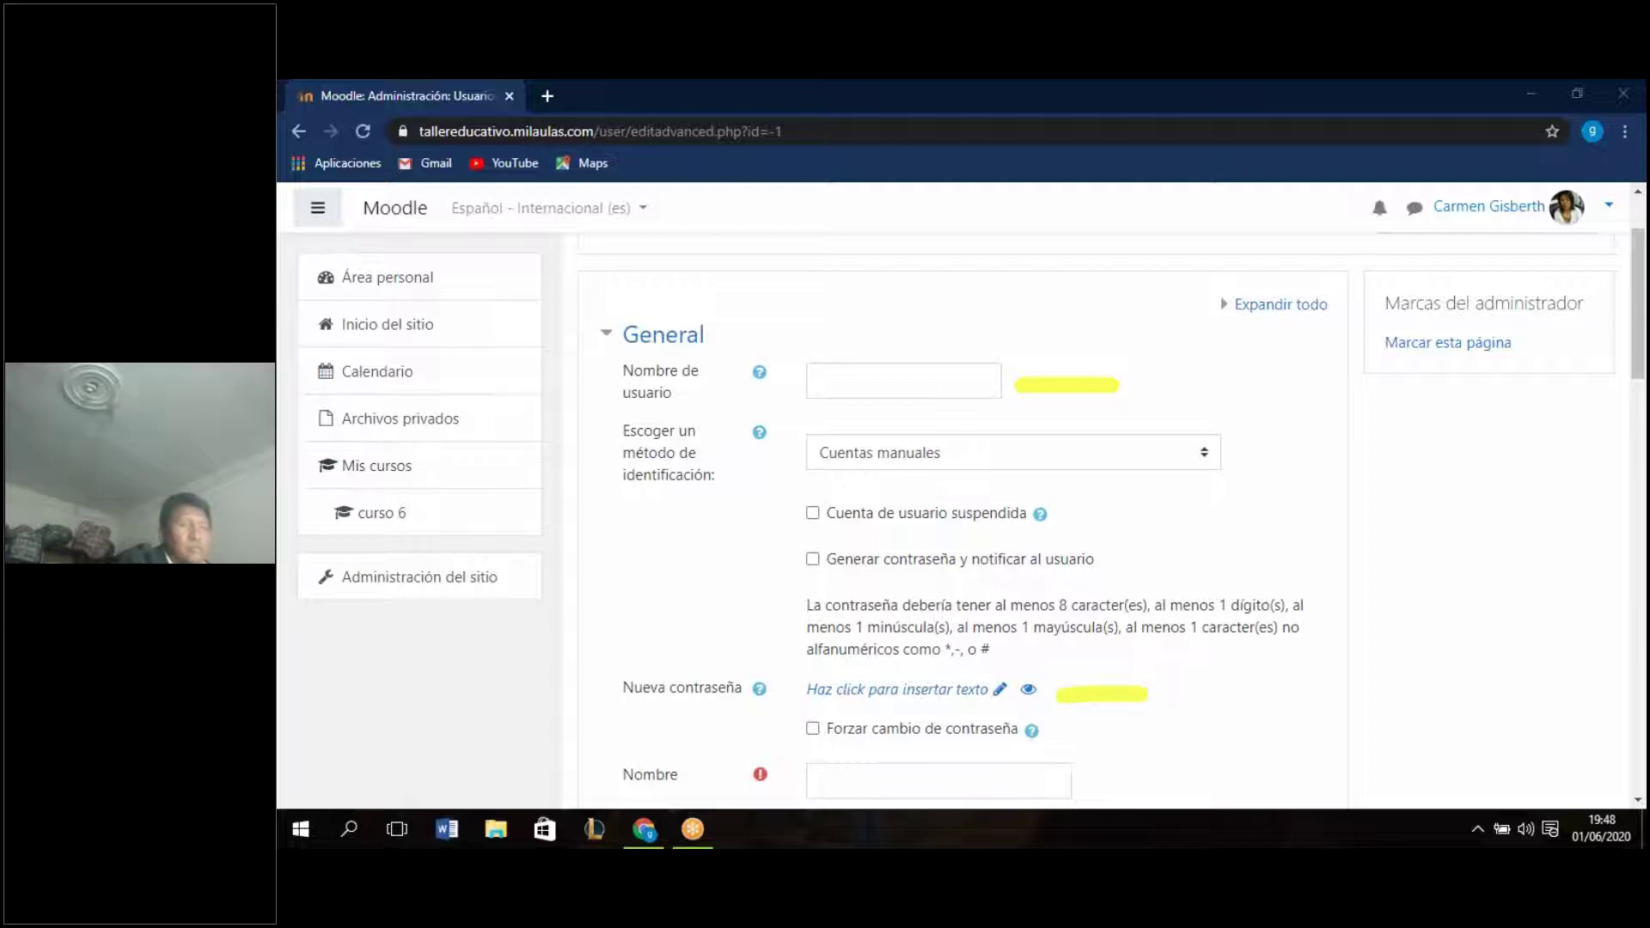
{"action": "mouse_move", "coordinate": [528, 109]}
{"action": "left_mouse_down"}
{"action": "mouse_move", "coordinate": [423, 151]}
{"action": "mouse_move", "coordinate": [607, 140]}
{"action": "mouse_move", "coordinate": [601, 96]}
{"action": "mouse_move", "coordinate": [539, 105]}
{"action": "left_mouse_up"}
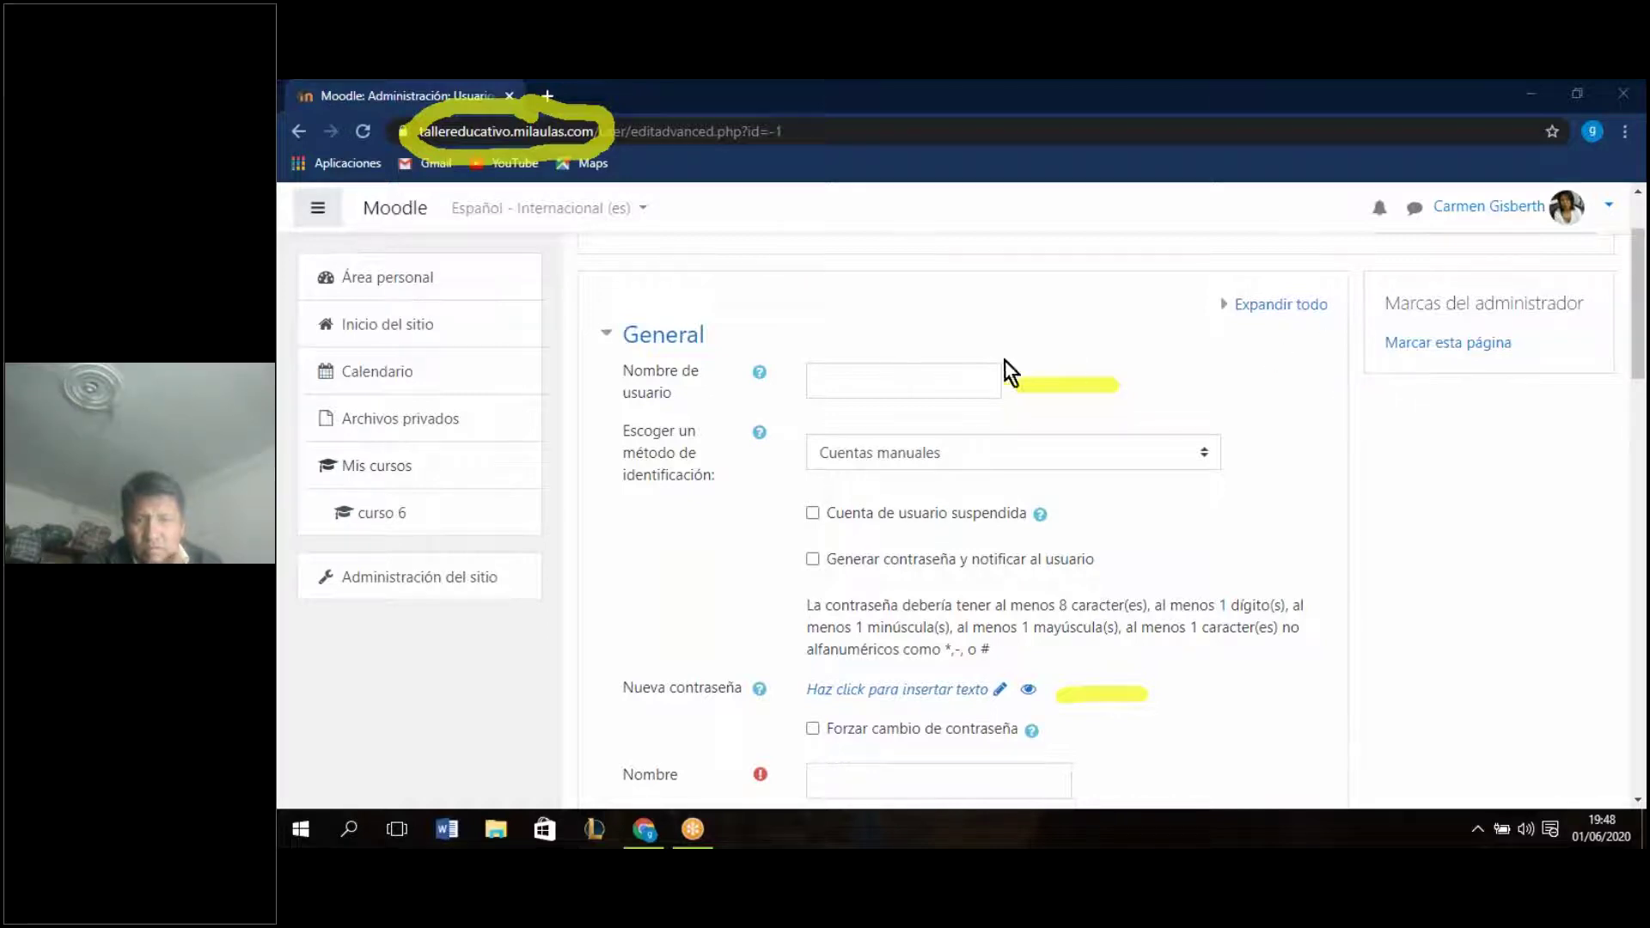
{"action": "left_click", "coordinate": [906, 378]}
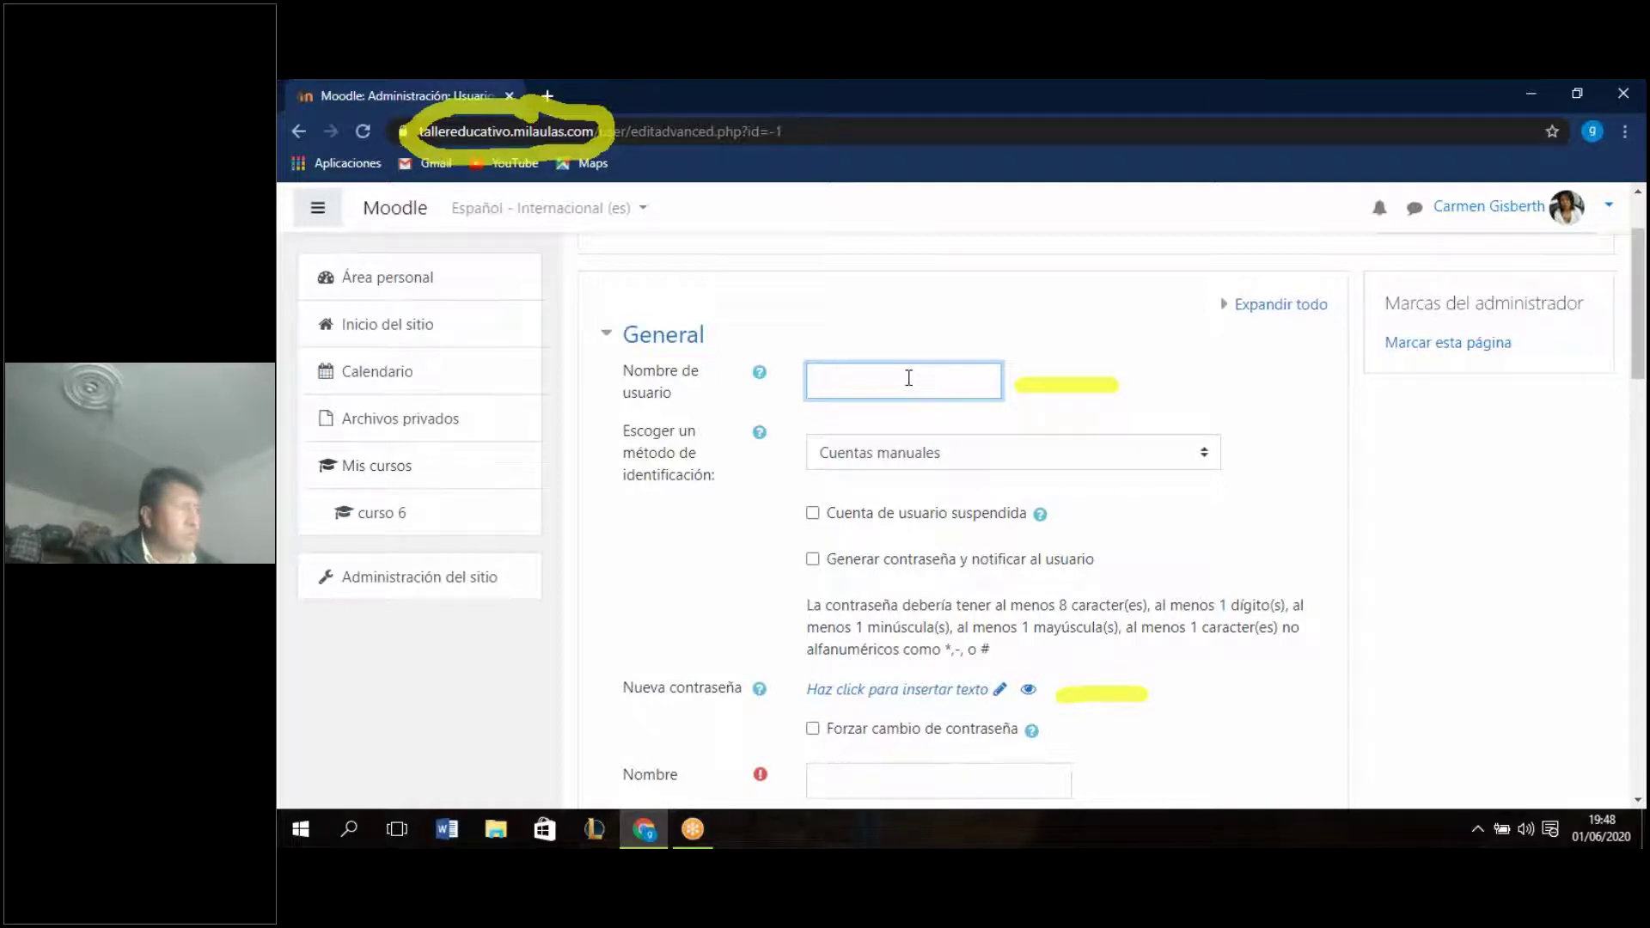
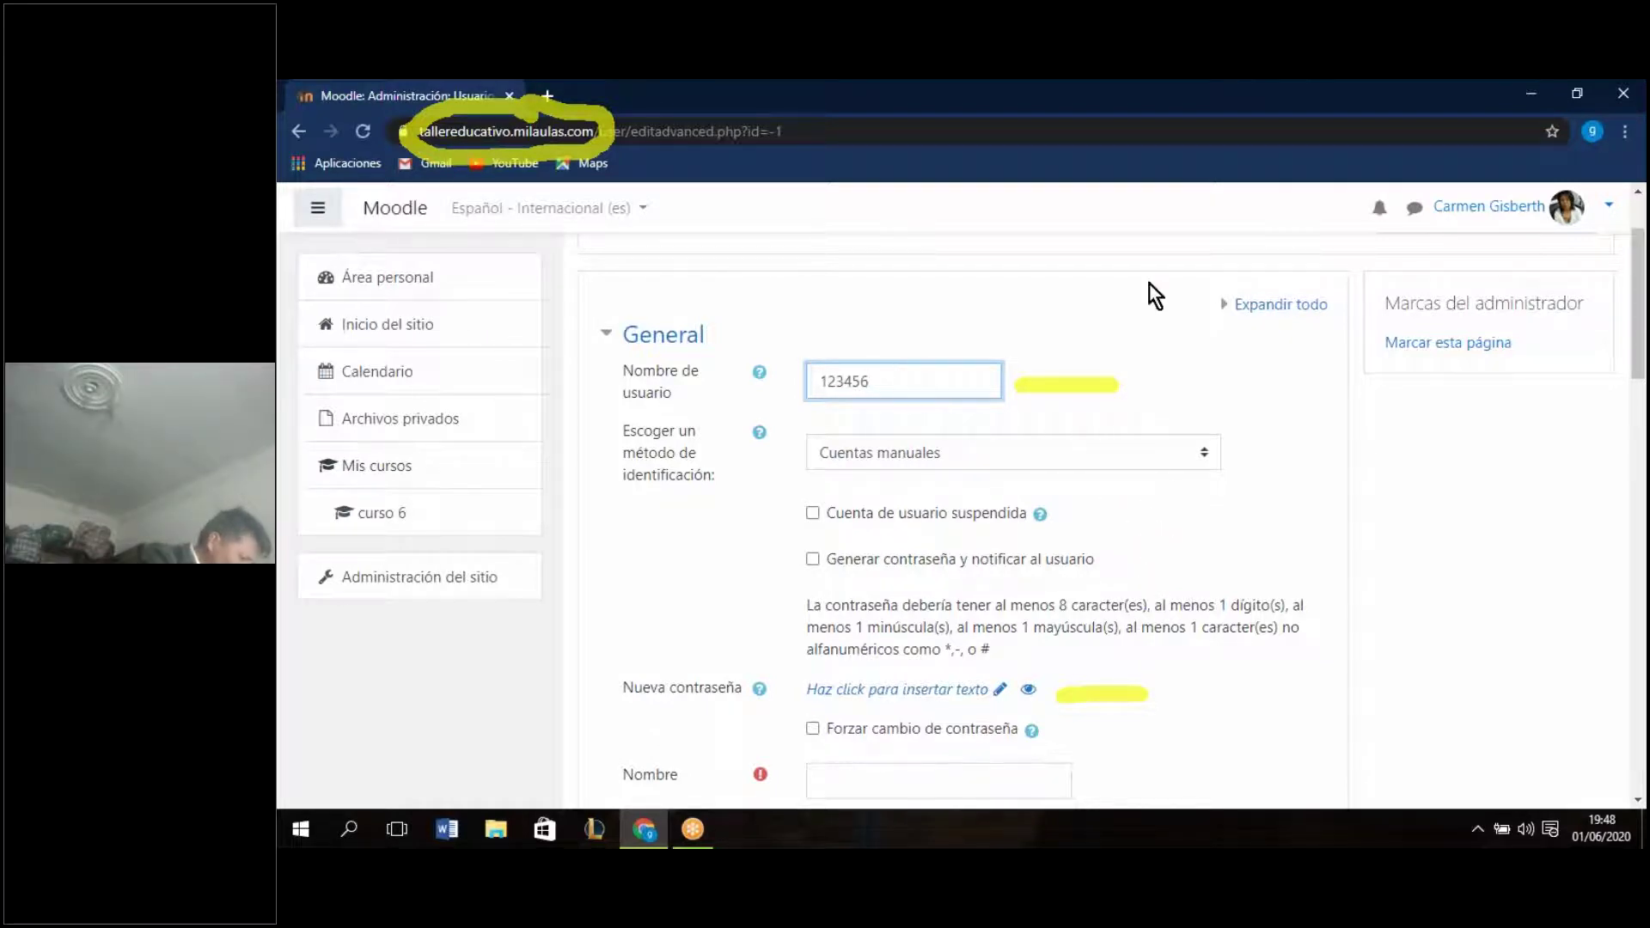
Enter the account's username and open the 'Nueva contraseña' entry box
{"action": "key", "text": "ctrl+shift+h"}
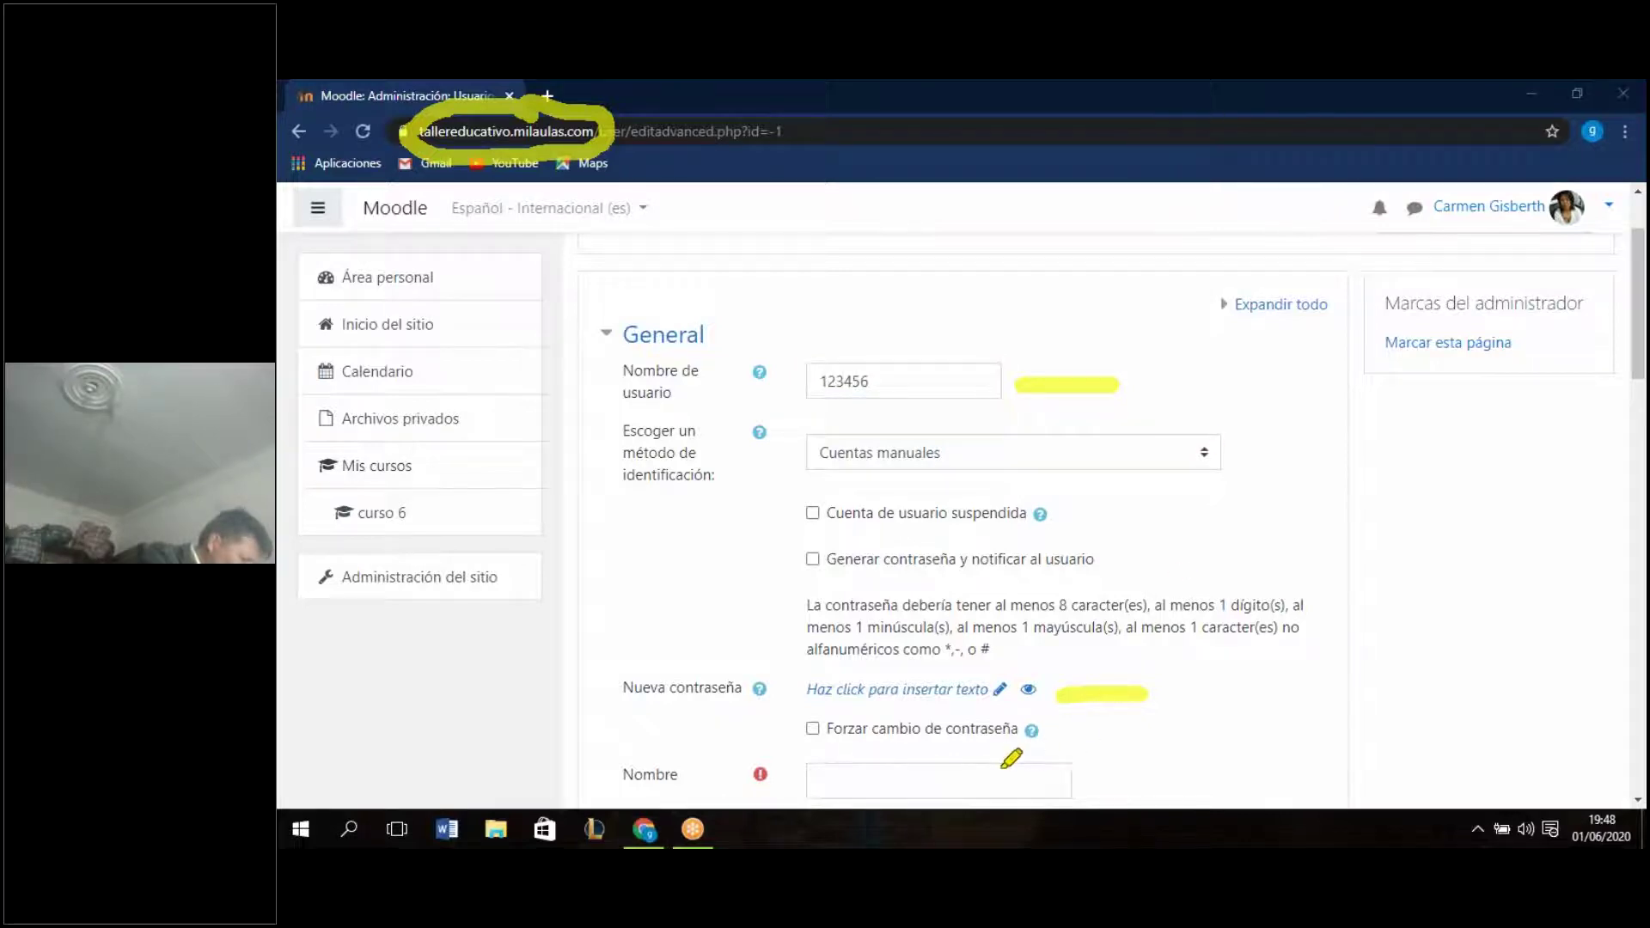
{"action": "left_click_drag", "start_coordinate": [610, 710], "coordinate": [735, 711]}
{"action": "key", "text": "ctrl+shift+h"}
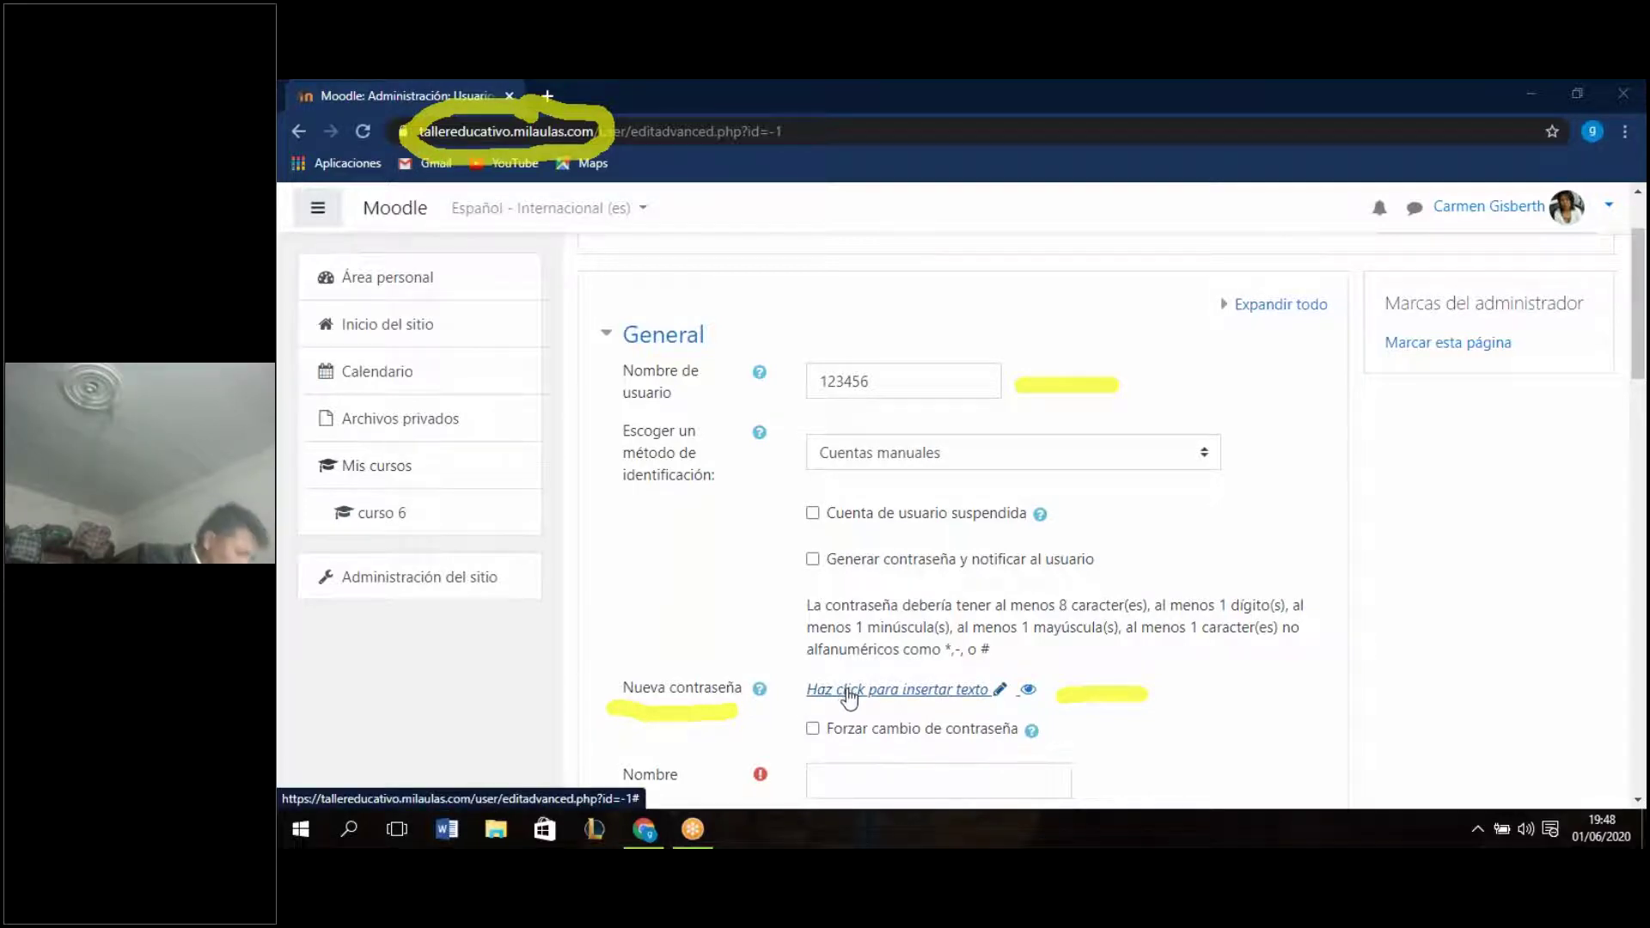
{"action": "left_click", "coordinate": [838, 692]}
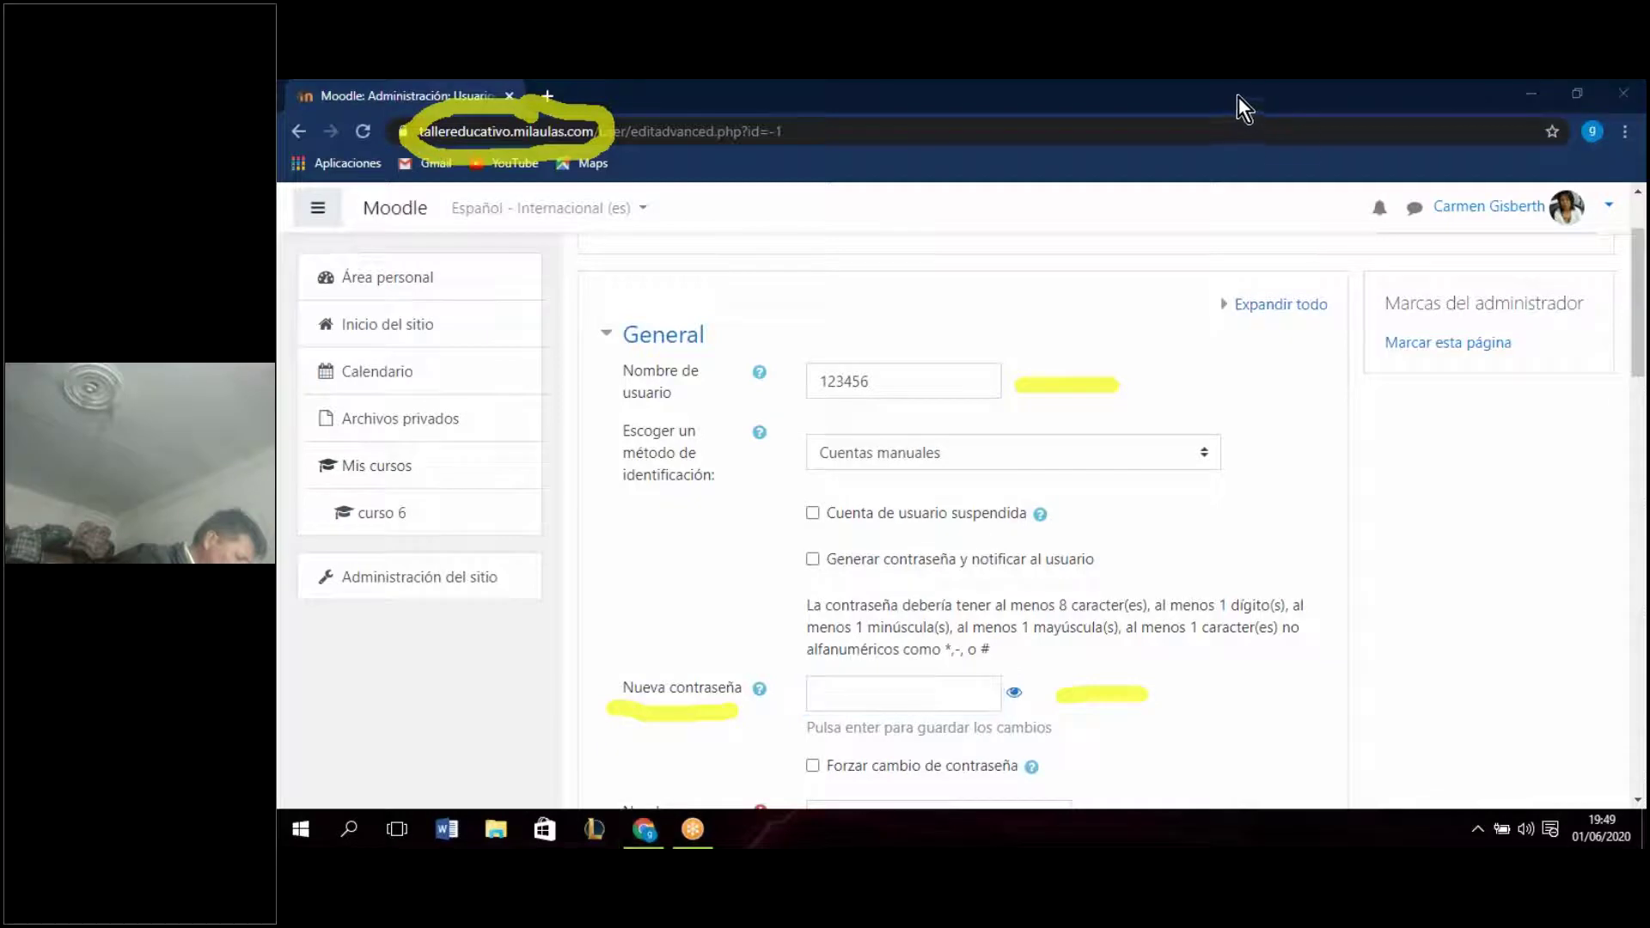
{"action": "left_click_drag", "start_coordinate": [1018, 687], "coordinate": [1031, 681]}
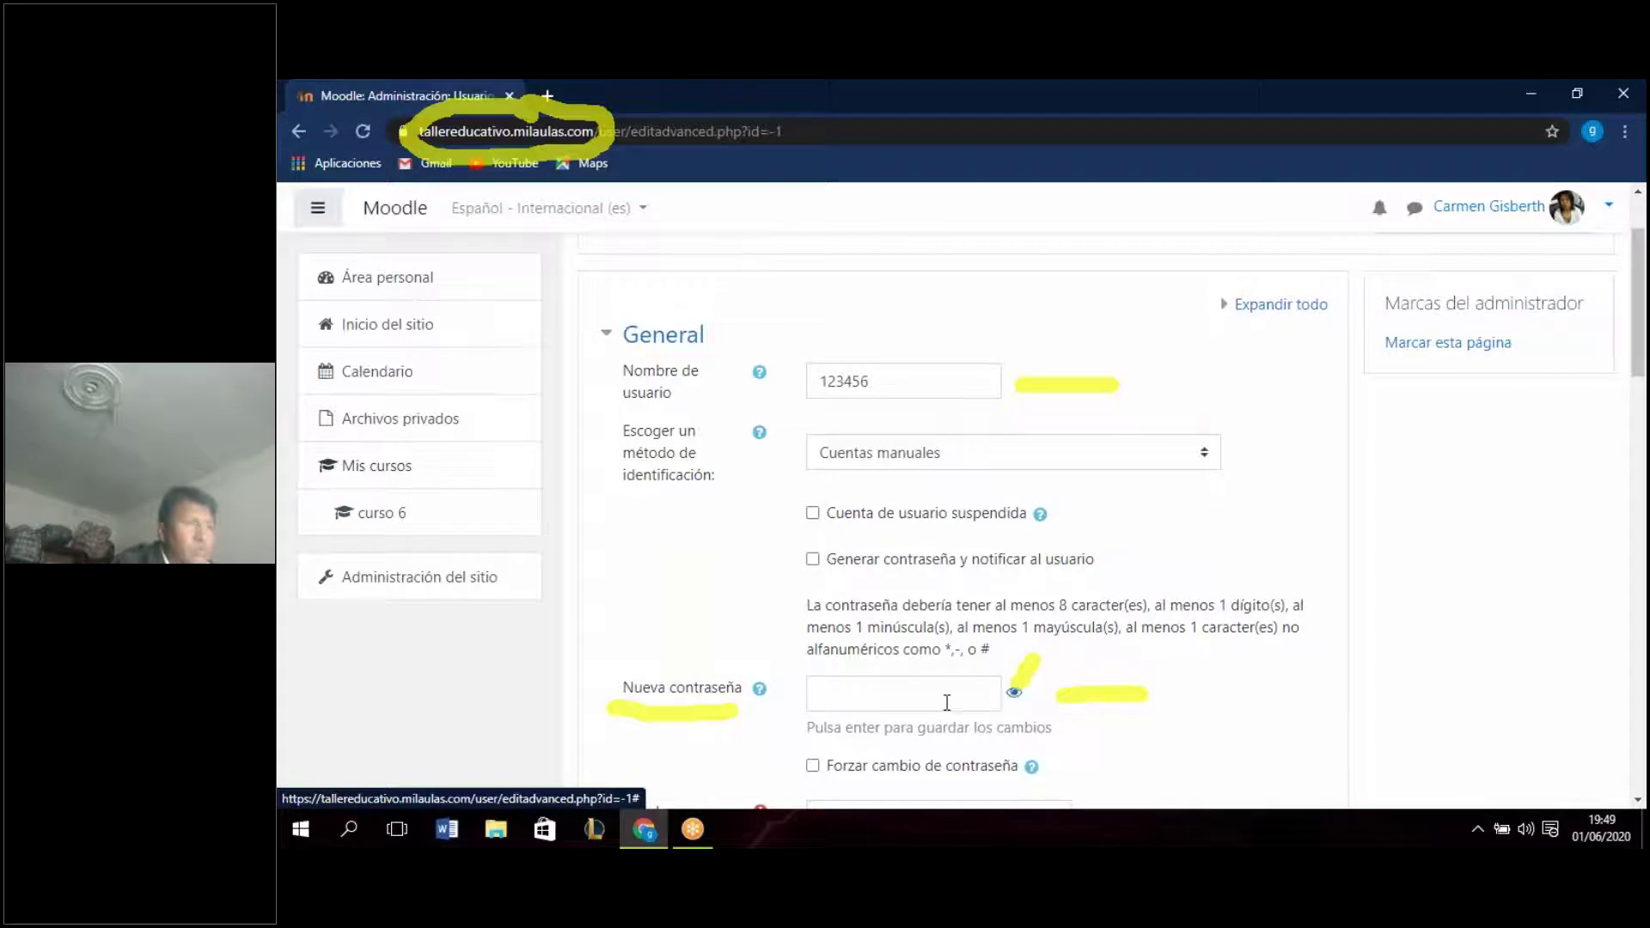
Type the account password into 'Nueva contraseña', correcting the letter case
{"action": "left_click", "coordinate": [858, 692]}
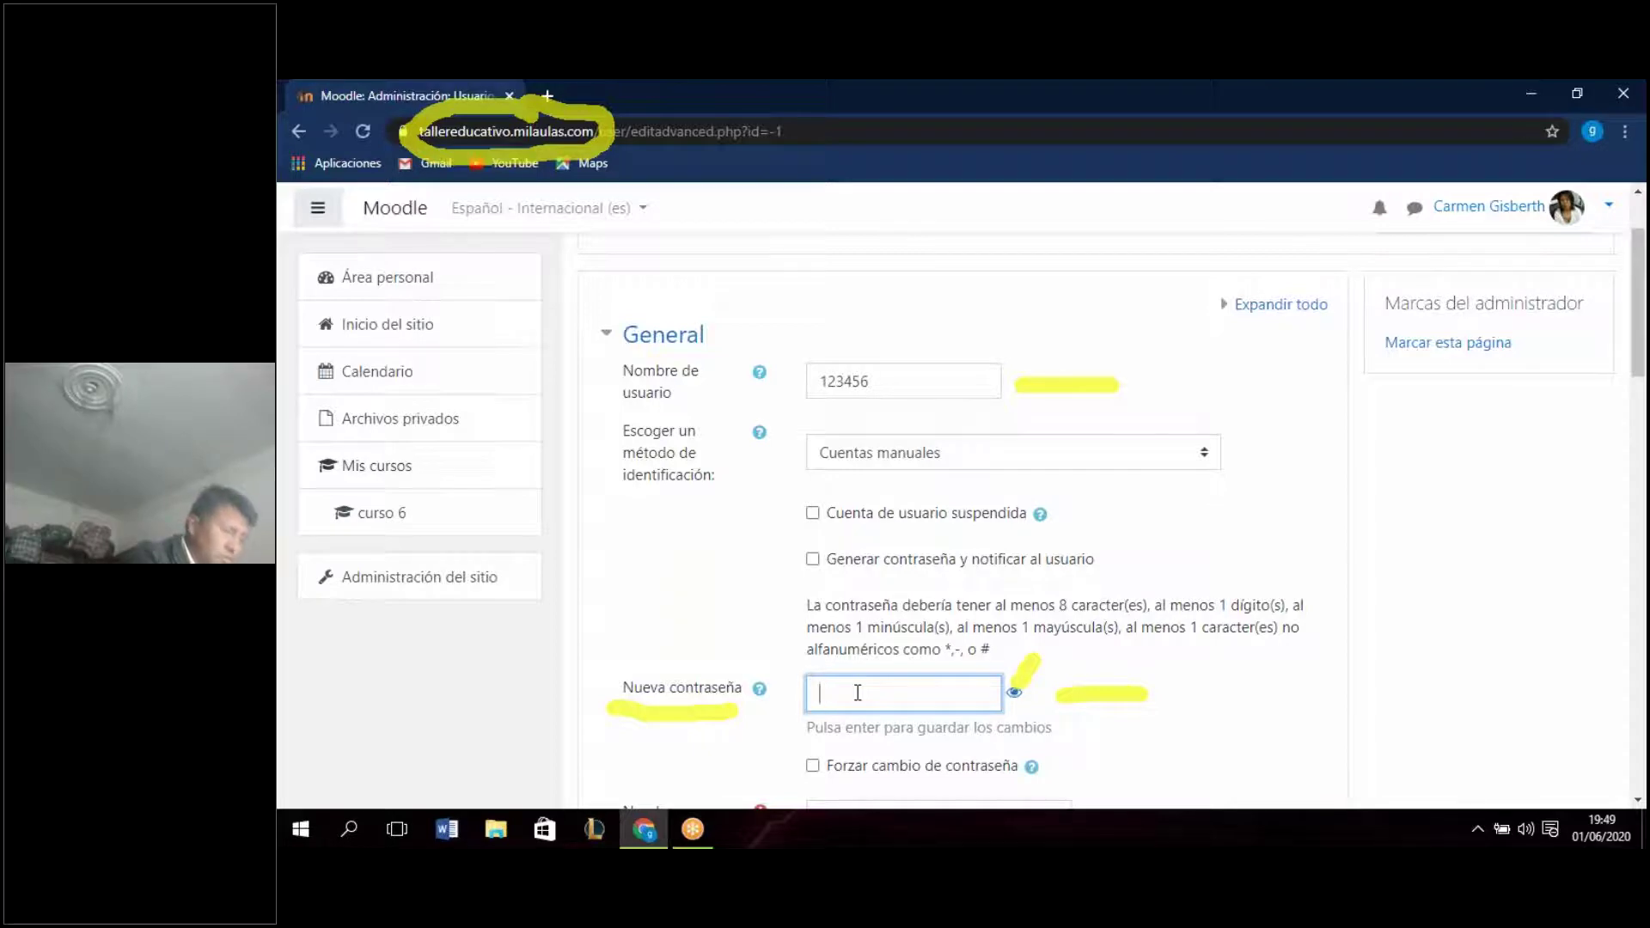
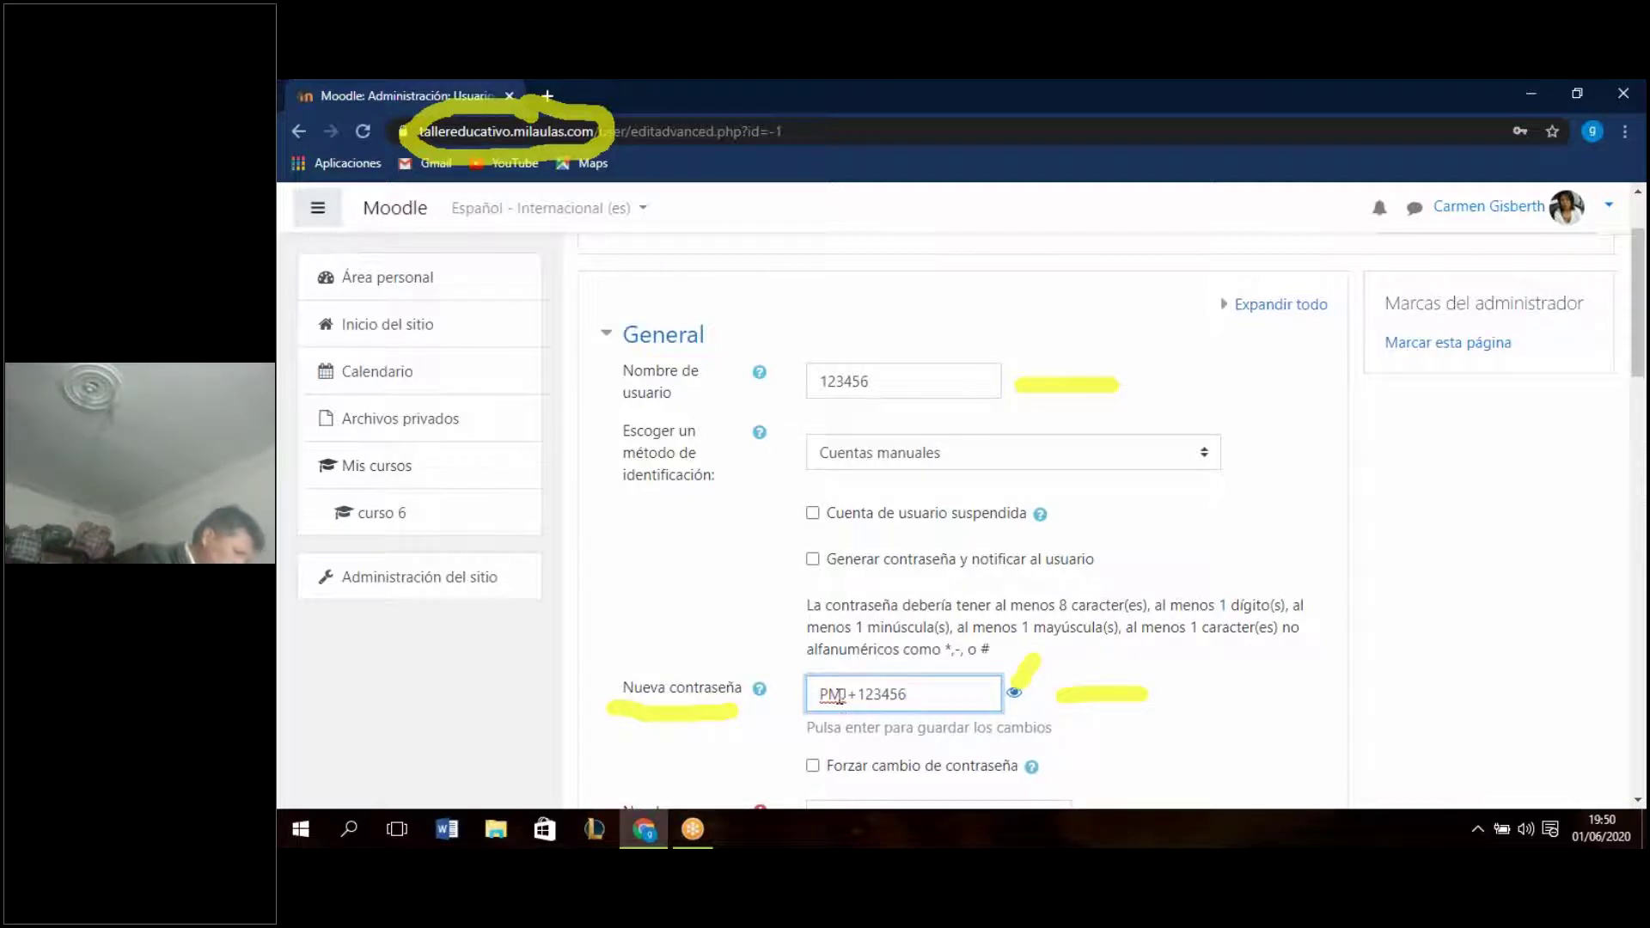
{"action": "double_click", "coordinate": [852, 694]}
{"action": "key", "text": "Left"}
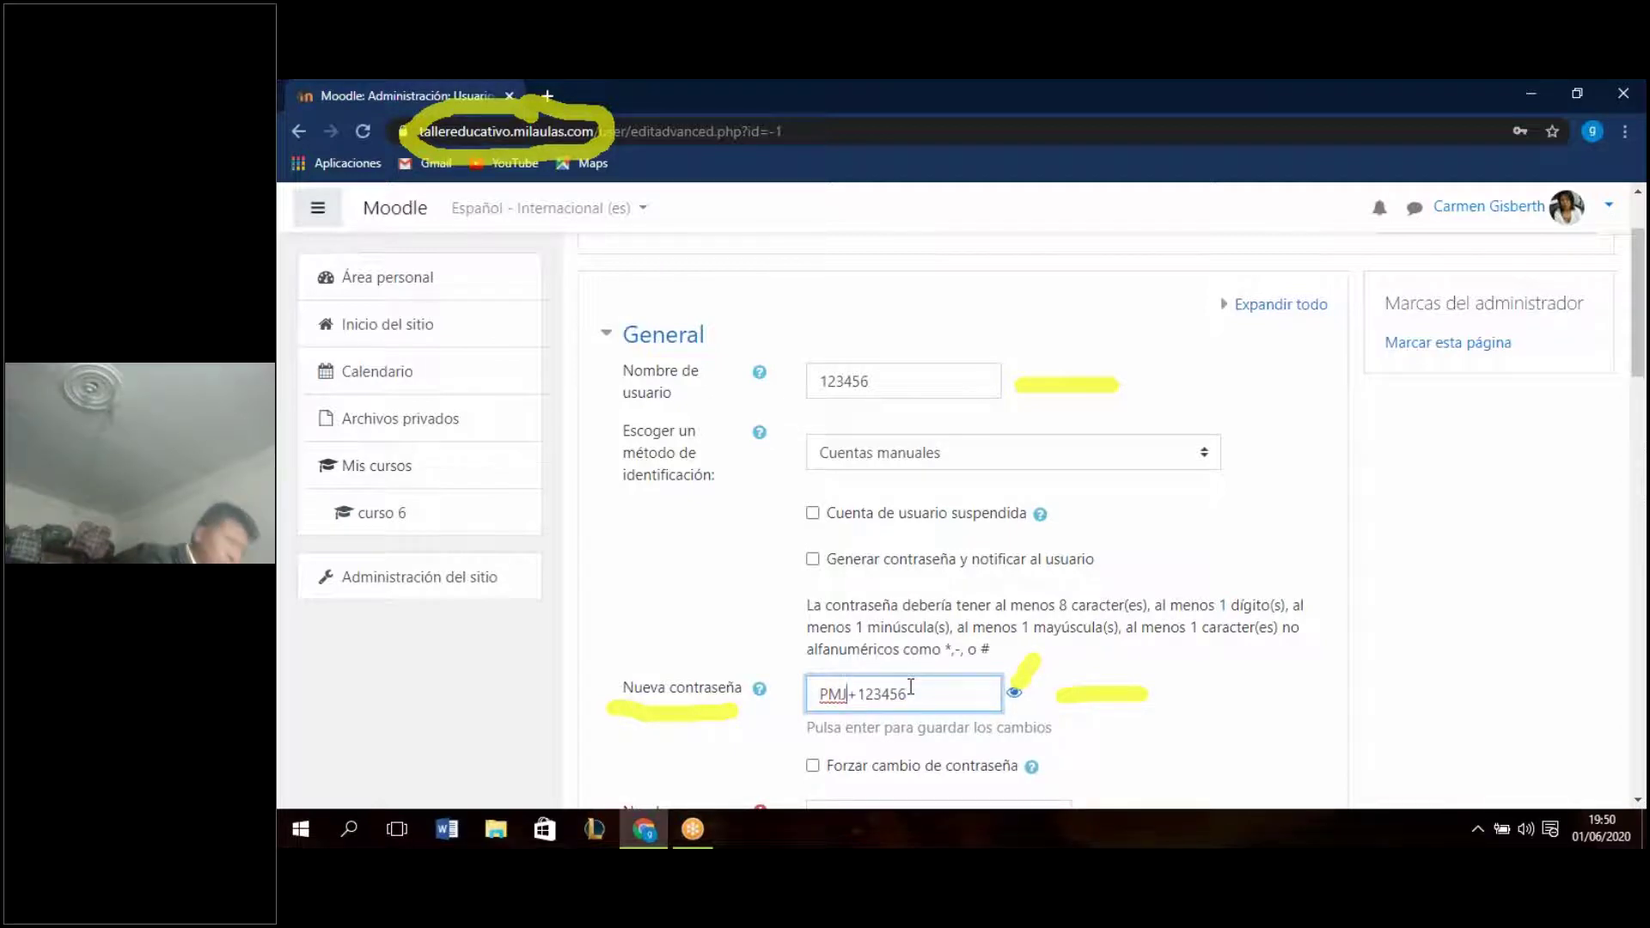
{"action": "key", "text": "BackSpace"}
{"action": "key", "text": "BackSpace"}
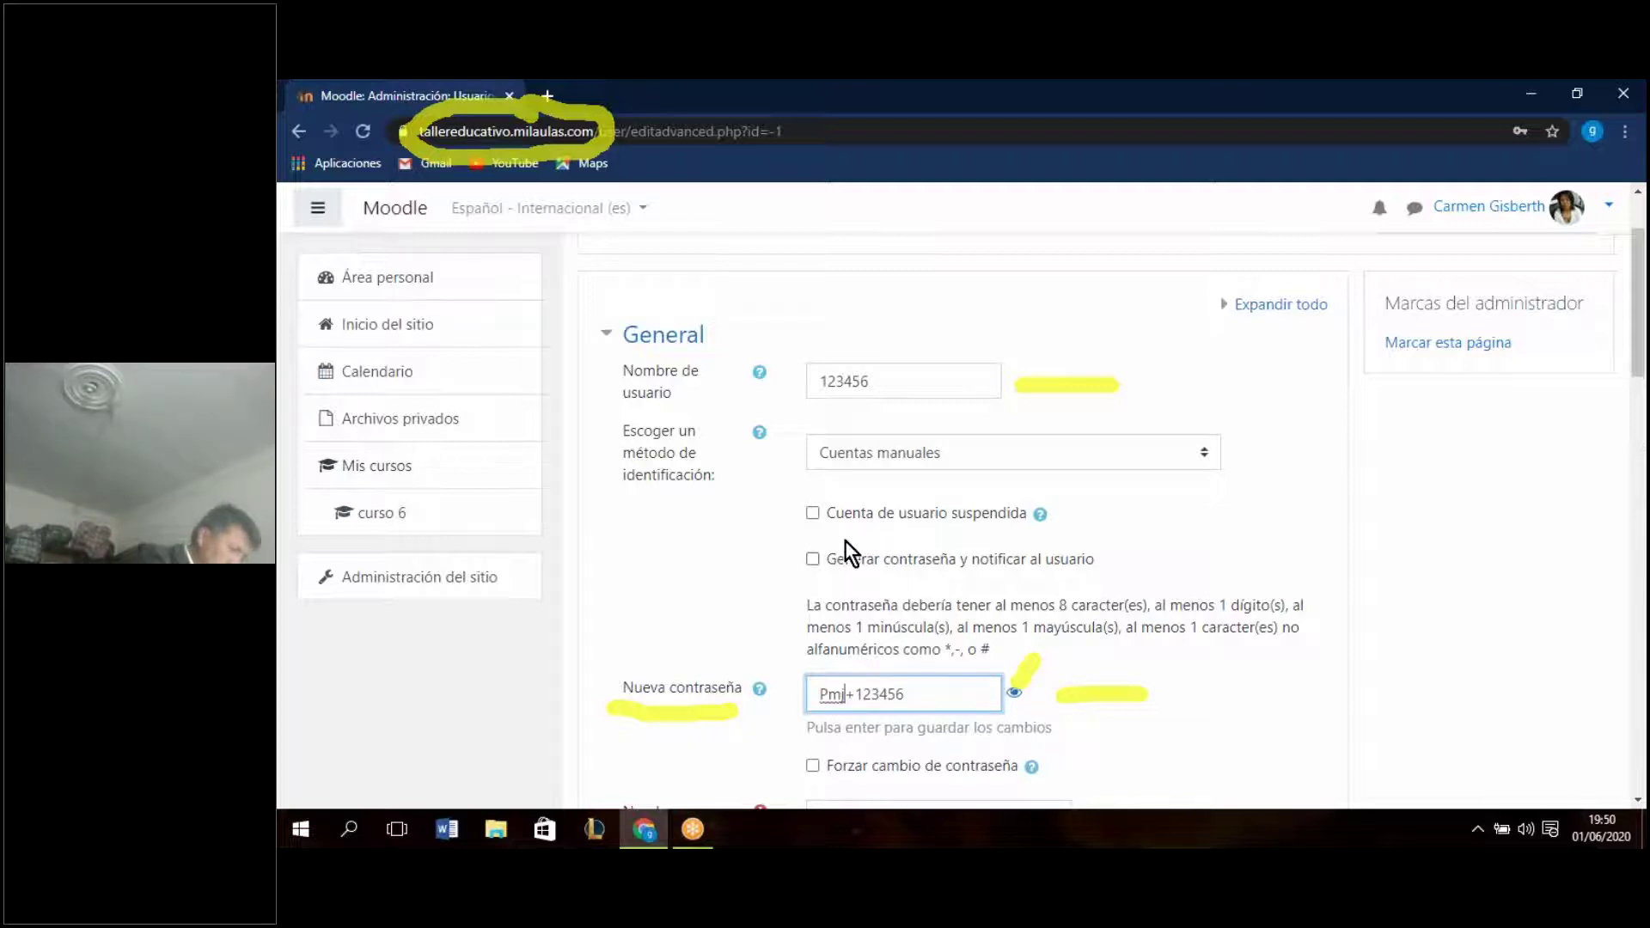
{"action": "left_click", "coordinate": [917, 696]}
Highlight the password's first character, plus sign and numeric part, then deselect
{"action": "mouse_move", "coordinate": [817, 696]}
{"action": "left_mouse_down"}
{"action": "mouse_move", "coordinate": [841, 694]}
{"action": "mouse_move", "coordinate": [821, 694]}
{"action": "left_mouse_up"}
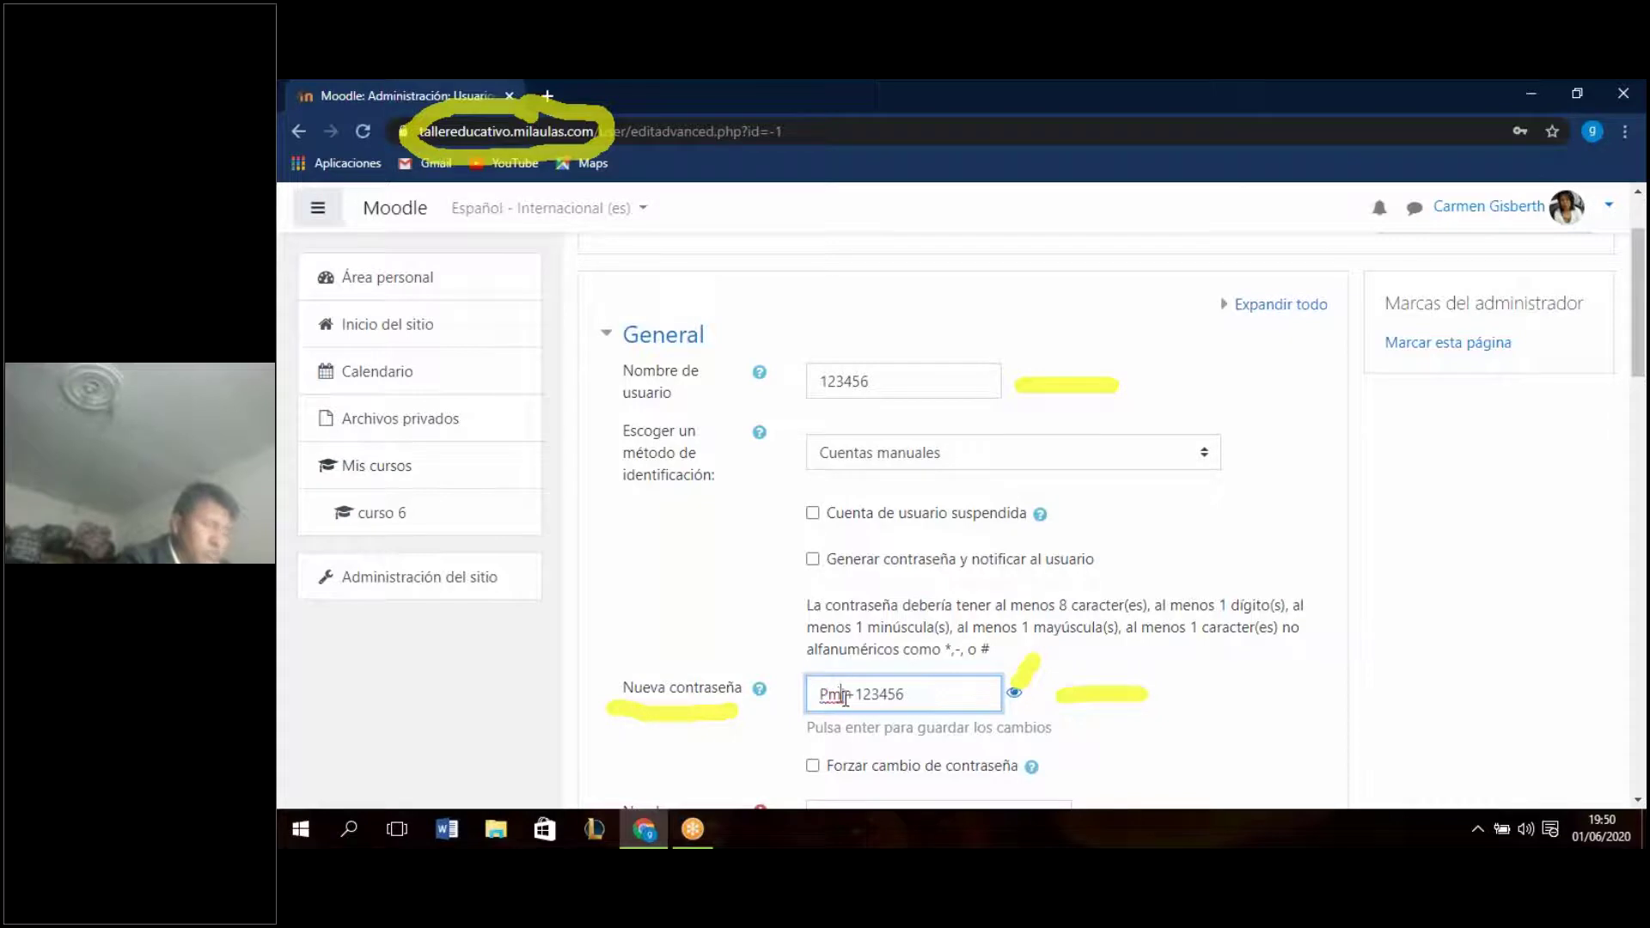
{"action": "left_click", "coordinate": [847, 696]}
{"action": "double_click", "coordinate": [851, 698]}
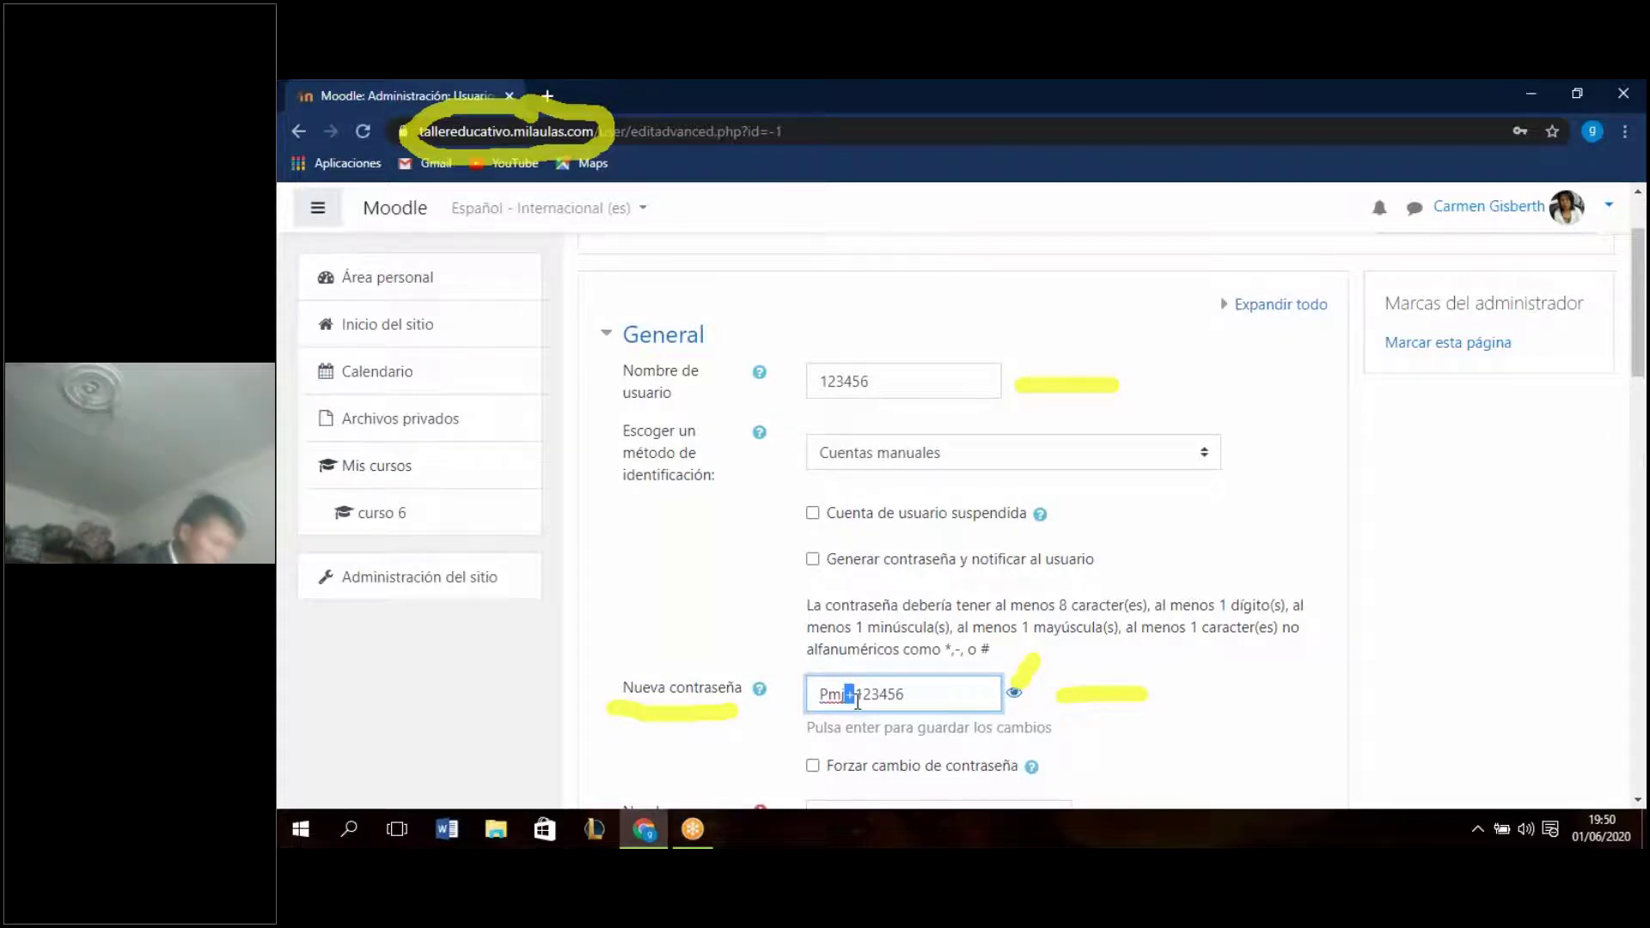
{"action": "left_click", "coordinate": [857, 701]}
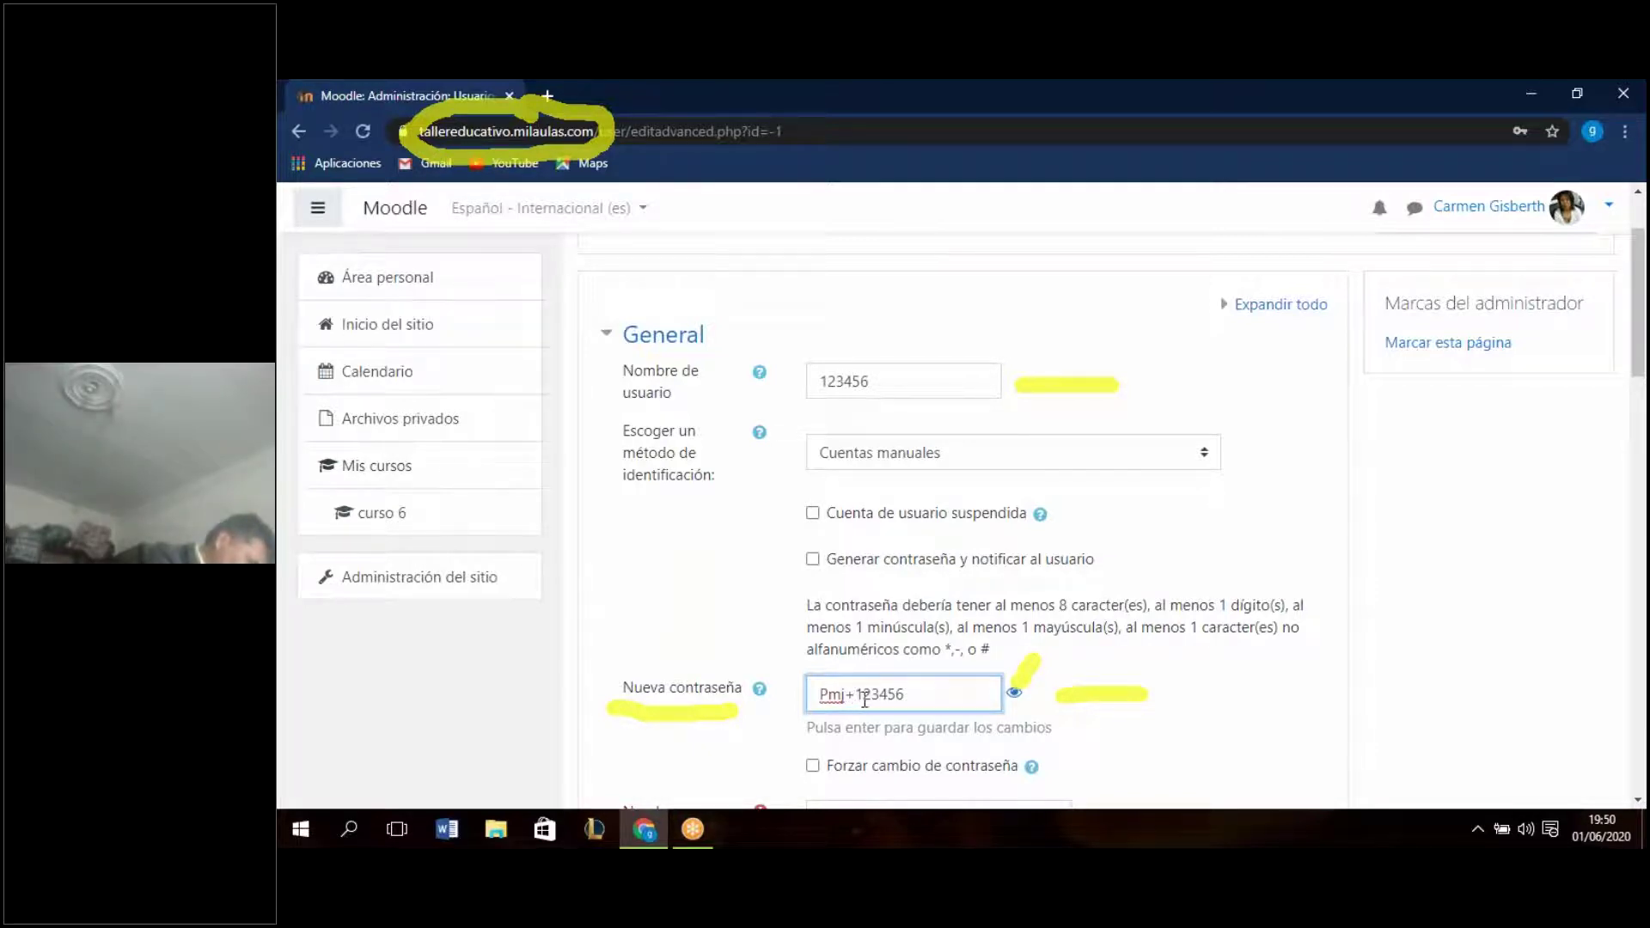
{"action": "left_click_drag", "start_coordinate": [857, 696], "coordinate": [903, 699]}
{"action": "left_click", "coordinate": [908, 698]}
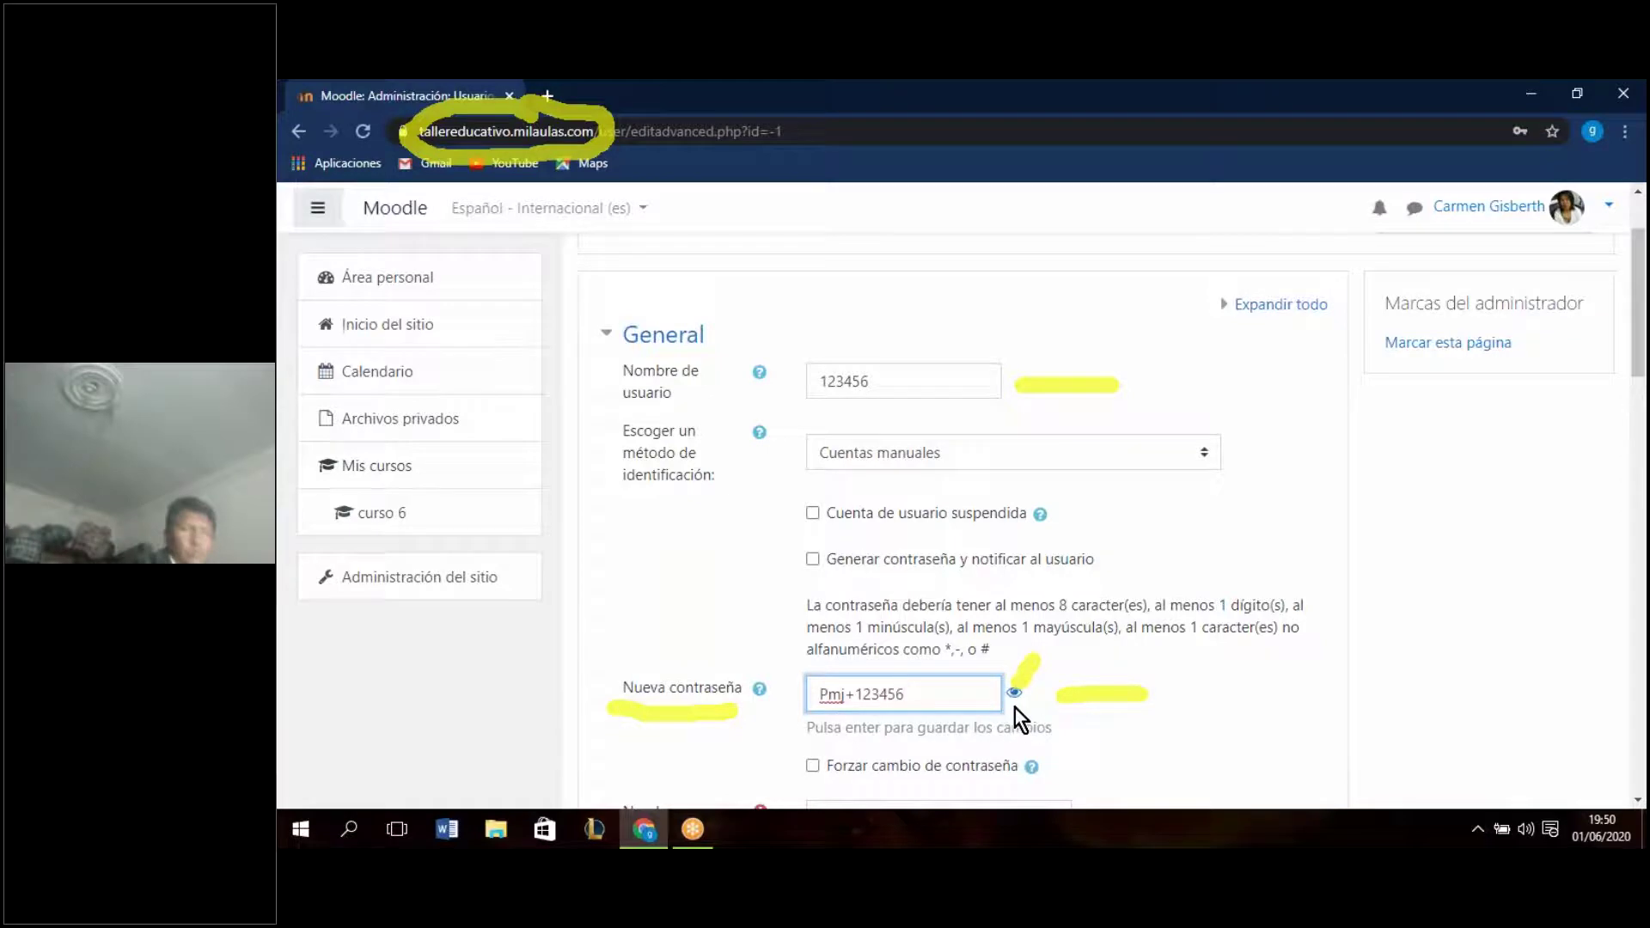
{"action": "scroll", "coordinate": [1017, 710], "scroll_direction": "down", "scroll_amount": 5}
{"action": "scroll", "coordinate": [1019, 682], "scroll_direction": "up", "scroll_amount": 3}
{"action": "scroll", "coordinate": [1019, 682], "scroll_direction": "down", "scroll_amount": 3}
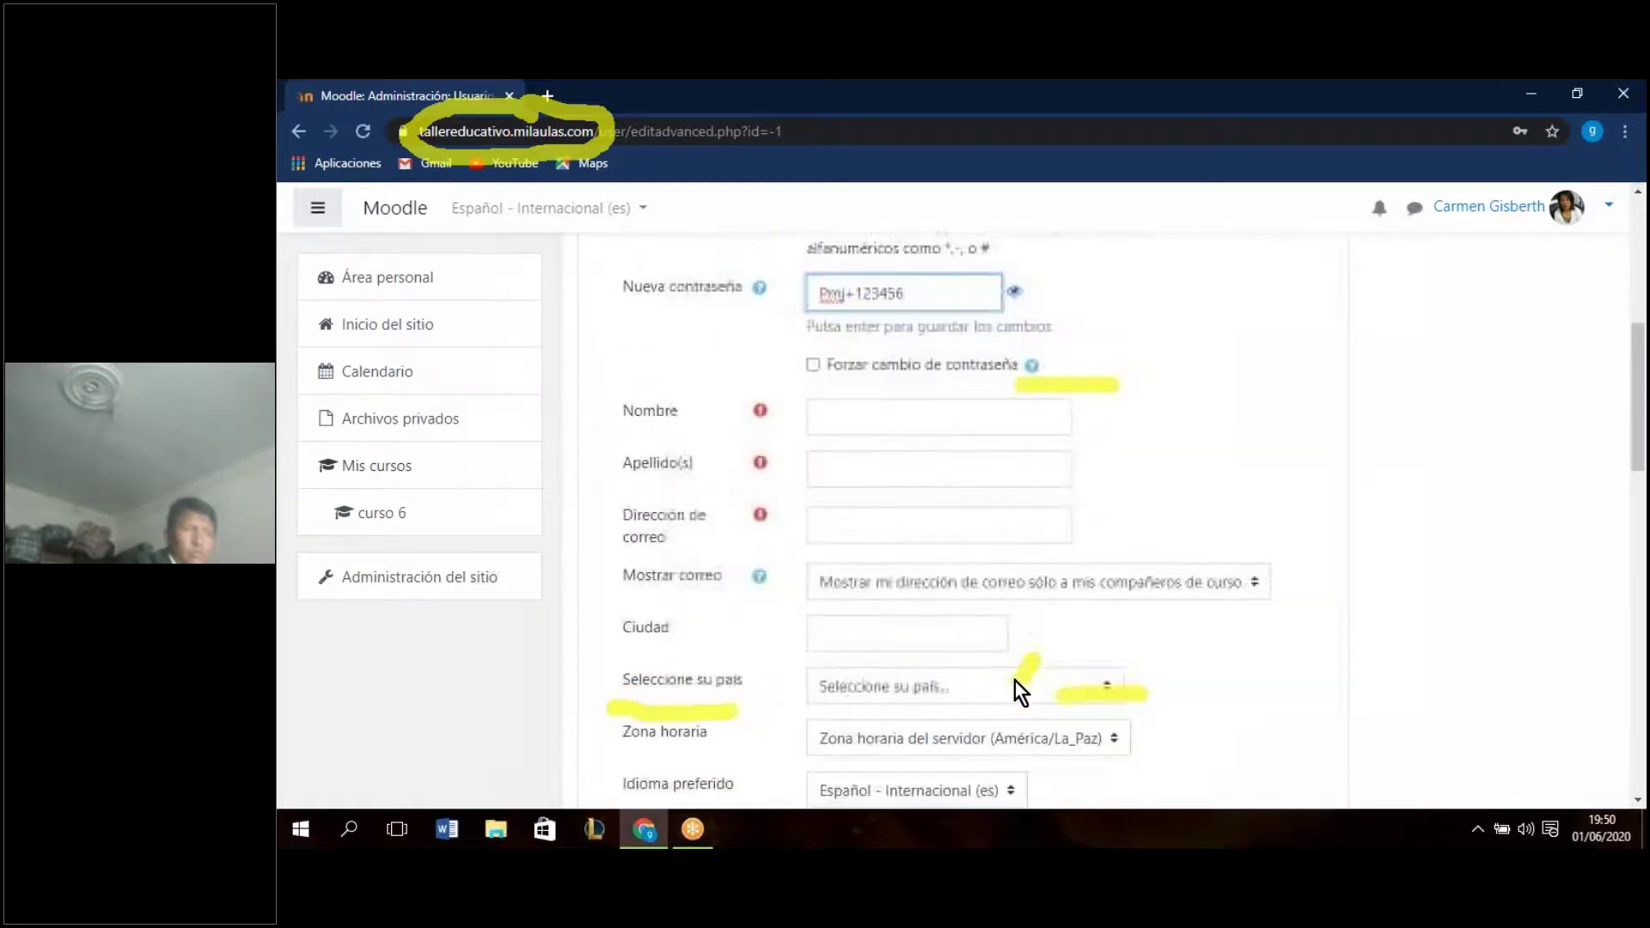
{"action": "key", "text": "ctrl+shift+p"}
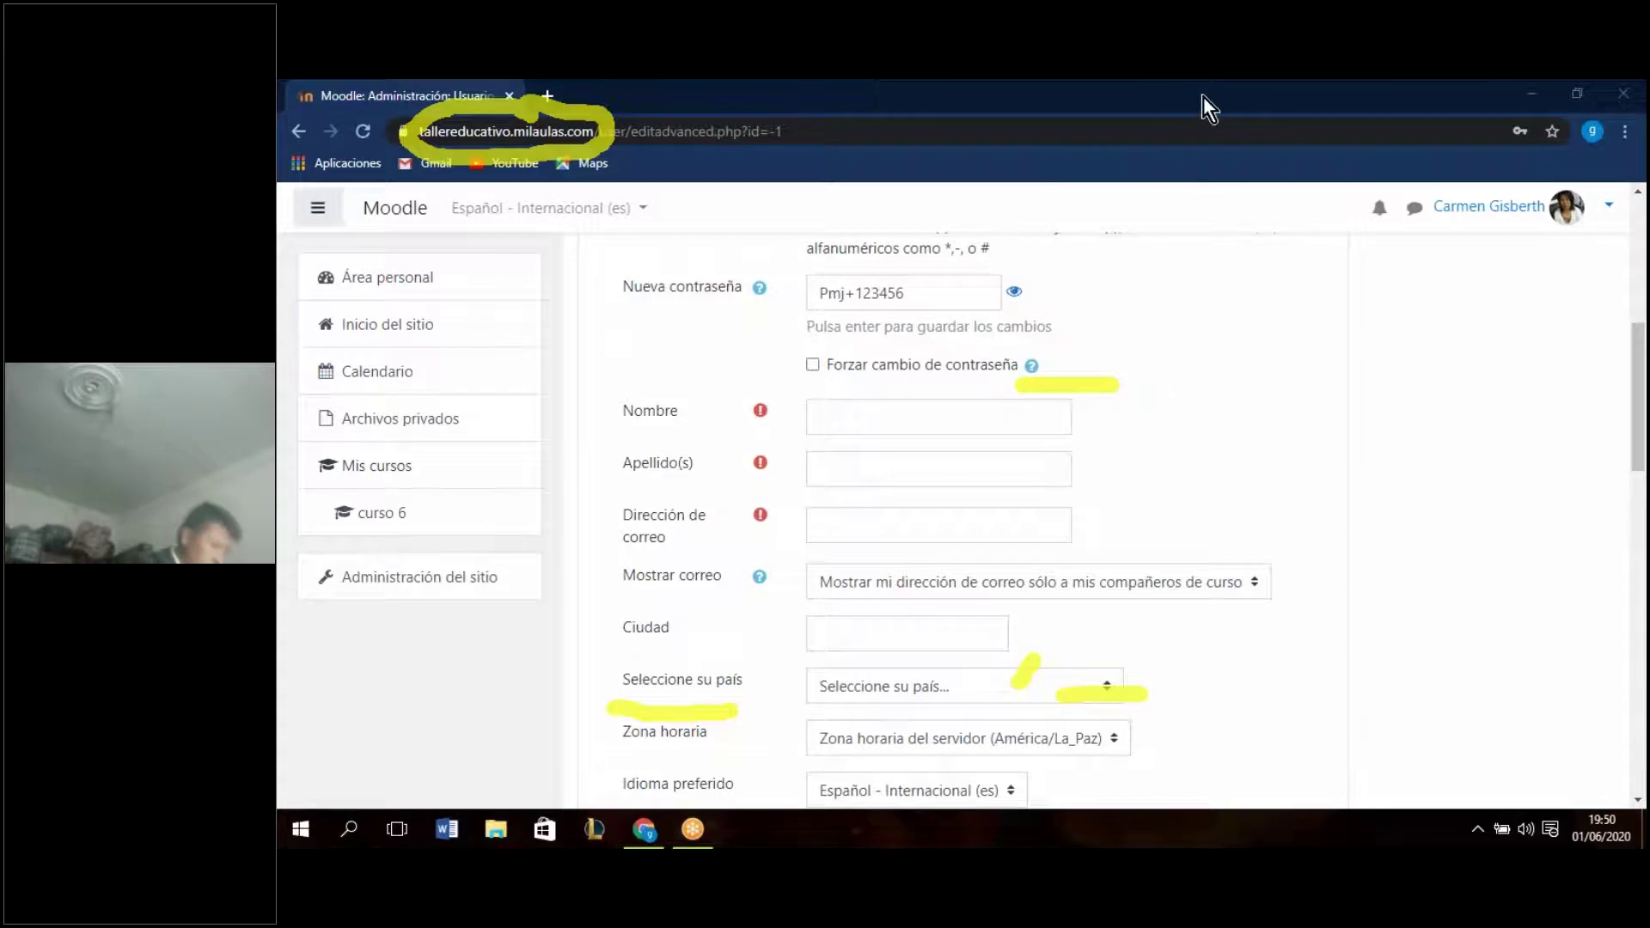
{"action": "key", "text": "Escape"}
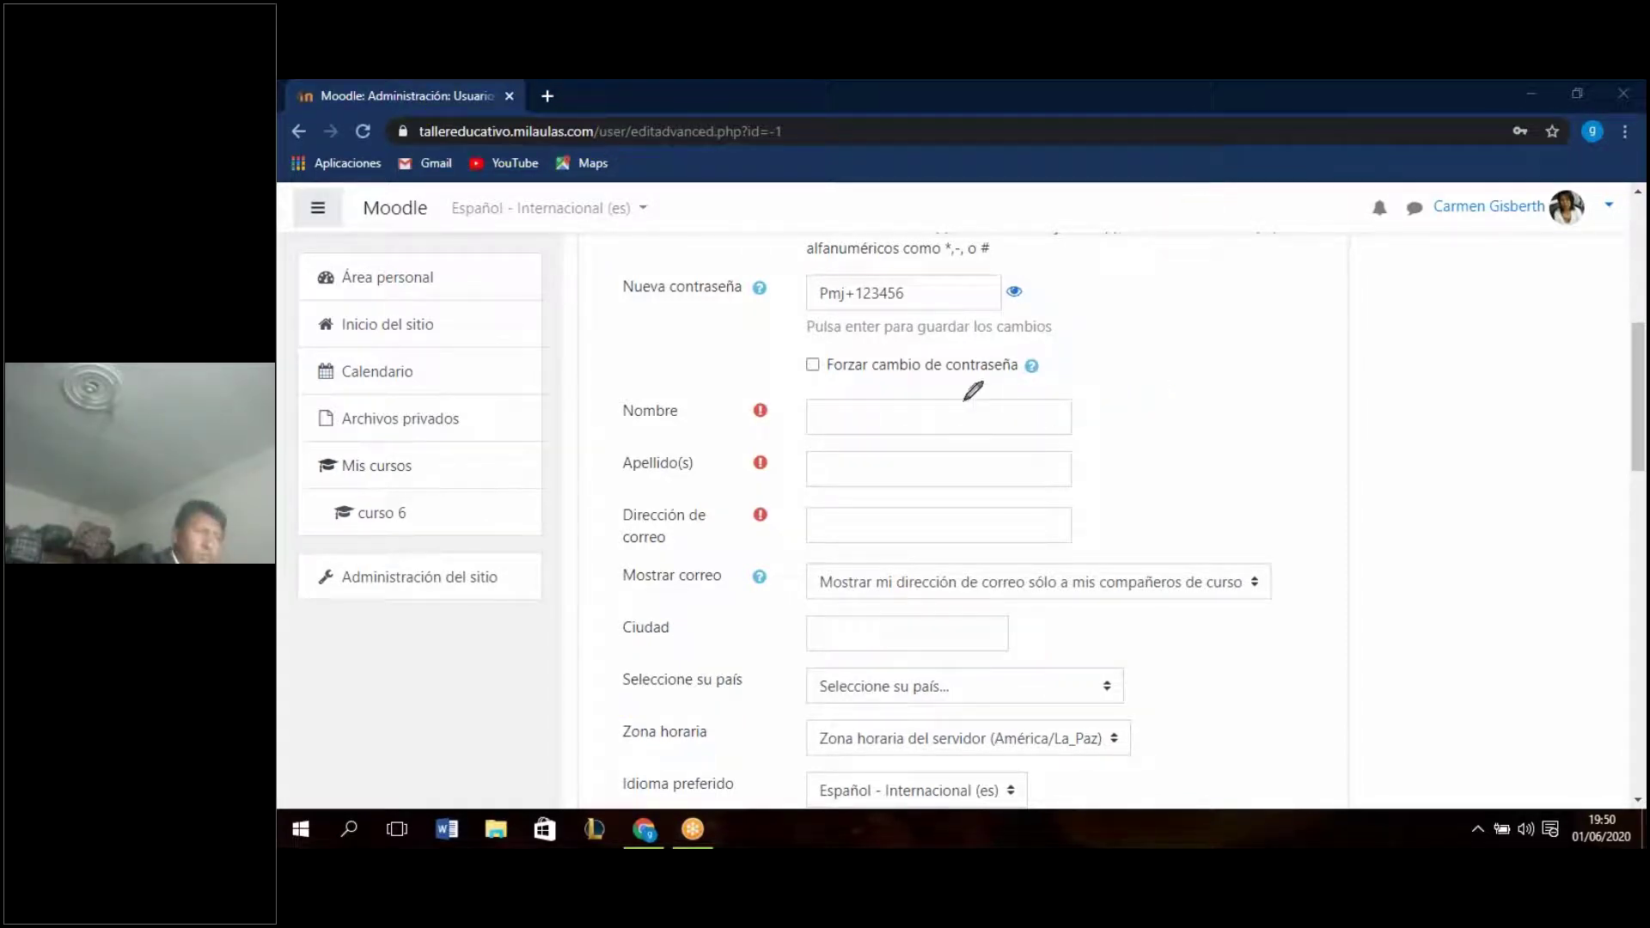
{"action": "mouse_move", "coordinate": [784, 354]}
{"action": "left_mouse_down"}
{"action": "mouse_move", "coordinate": [1055, 348]}
{"action": "mouse_move", "coordinate": [1007, 383]}
{"action": "mouse_move", "coordinate": [868, 387]}
{"action": "mouse_move", "coordinate": [789, 369]}
{"action": "mouse_move", "coordinate": [795, 348]}
{"action": "left_mouse_up"}
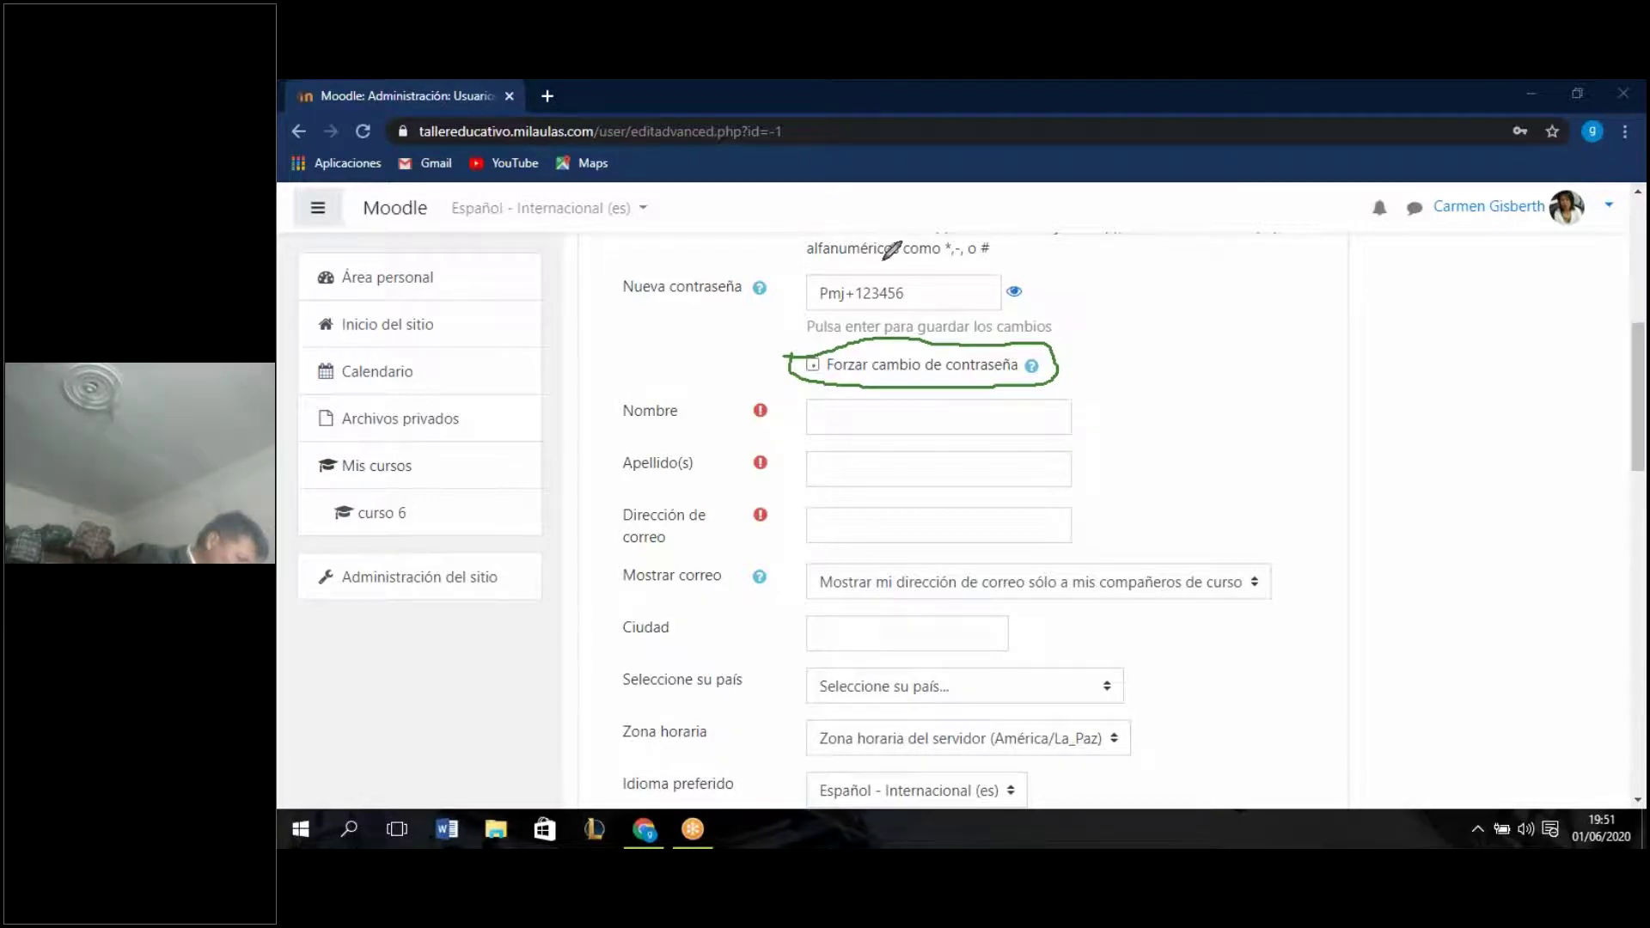
{"action": "mouse_move", "coordinate": [1045, 256]}
{"action": "left_mouse_down"}
{"action": "mouse_move", "coordinate": [1071, 293]}
{"action": "mouse_move", "coordinate": [1070, 257]}
{"action": "mouse_move", "coordinate": [1041, 289]}
{"action": "mouse_move", "coordinate": [1074, 296]}
{"action": "left_mouse_up"}
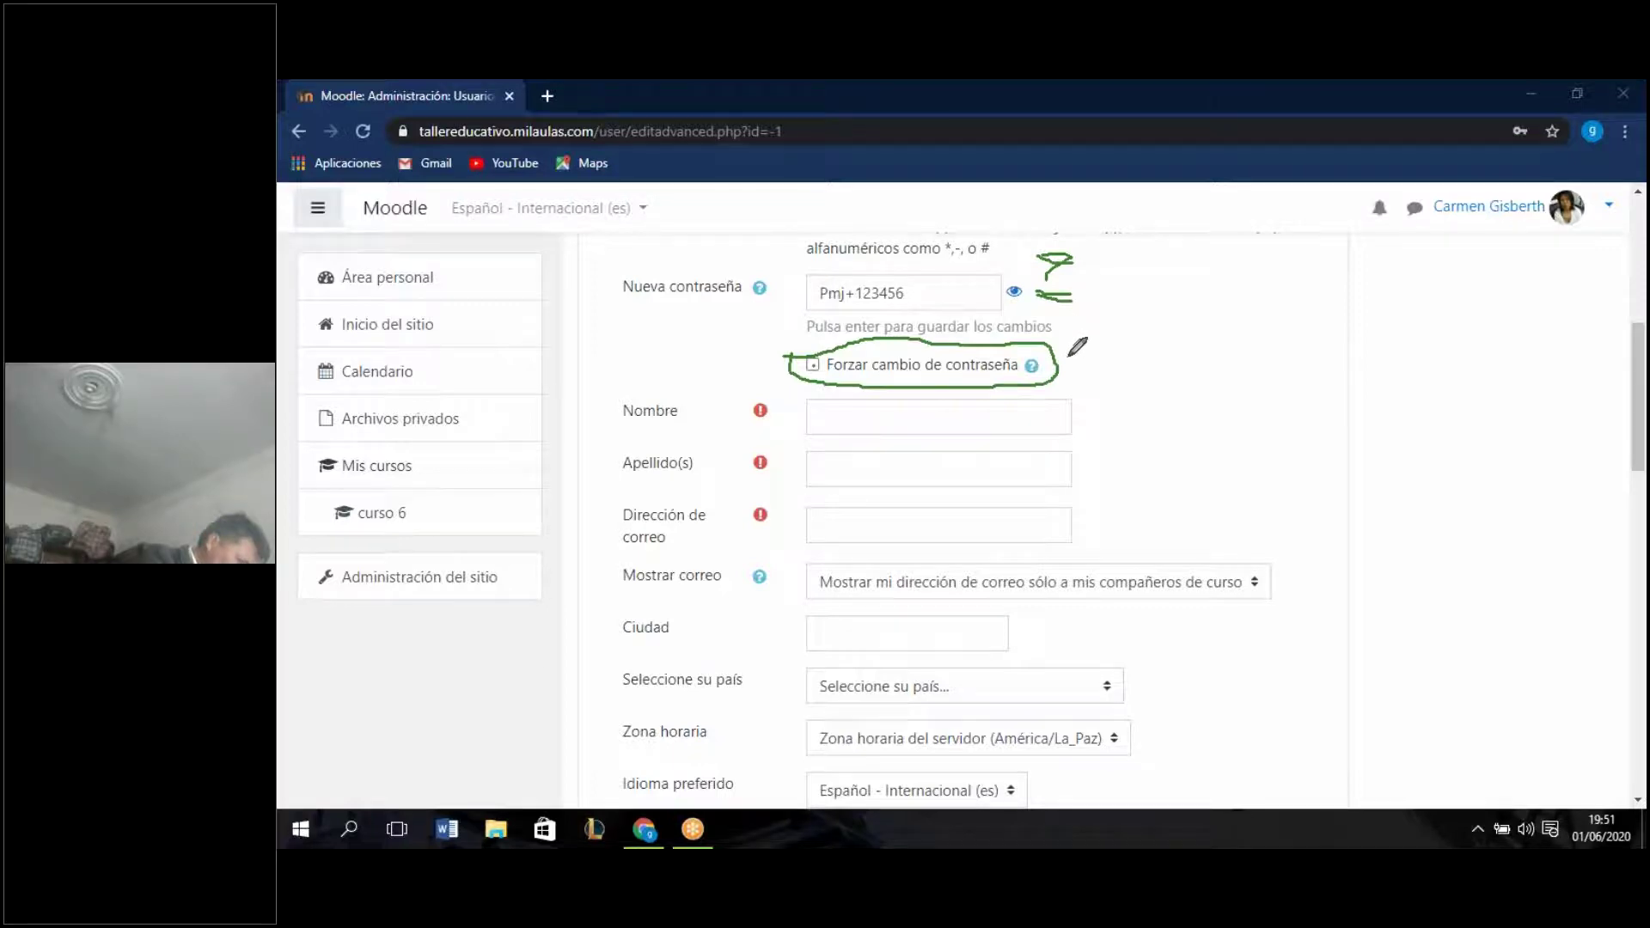
{"action": "left_click_drag", "start_coordinate": [1069, 354], "coordinate": [1110, 359]}
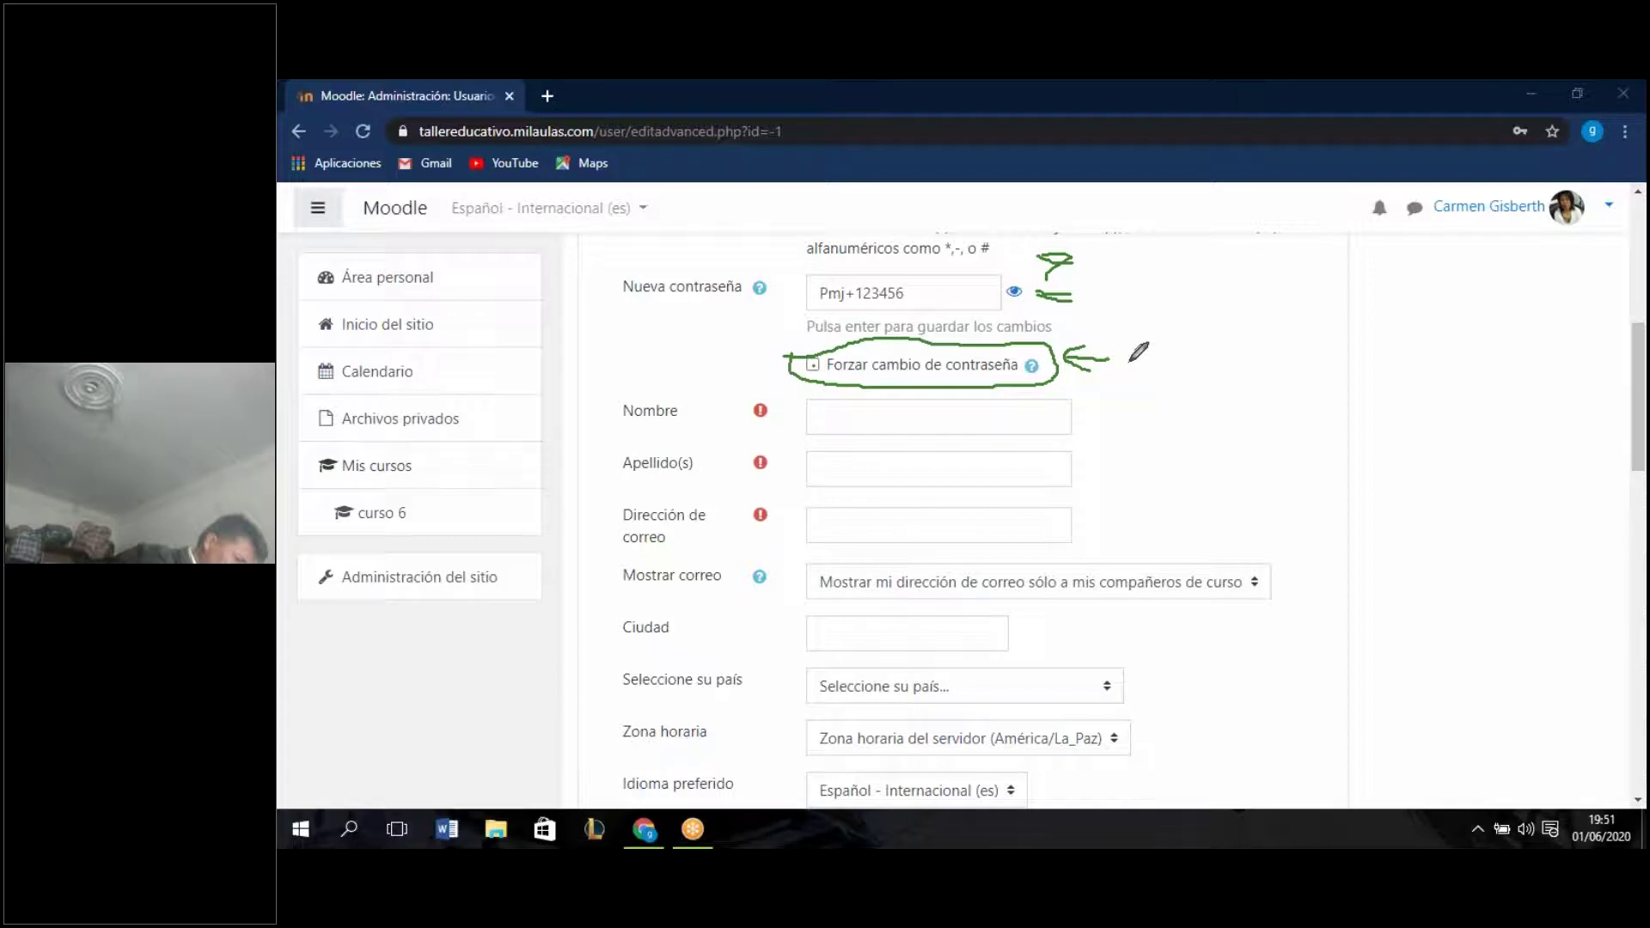
{"action": "mouse_move", "coordinate": [1069, 260]}
{"action": "left_mouse_down"}
{"action": "mouse_move", "coordinate": [1046, 280]}
{"action": "mouse_move", "coordinate": [1056, 308]}
{"action": "left_mouse_up"}
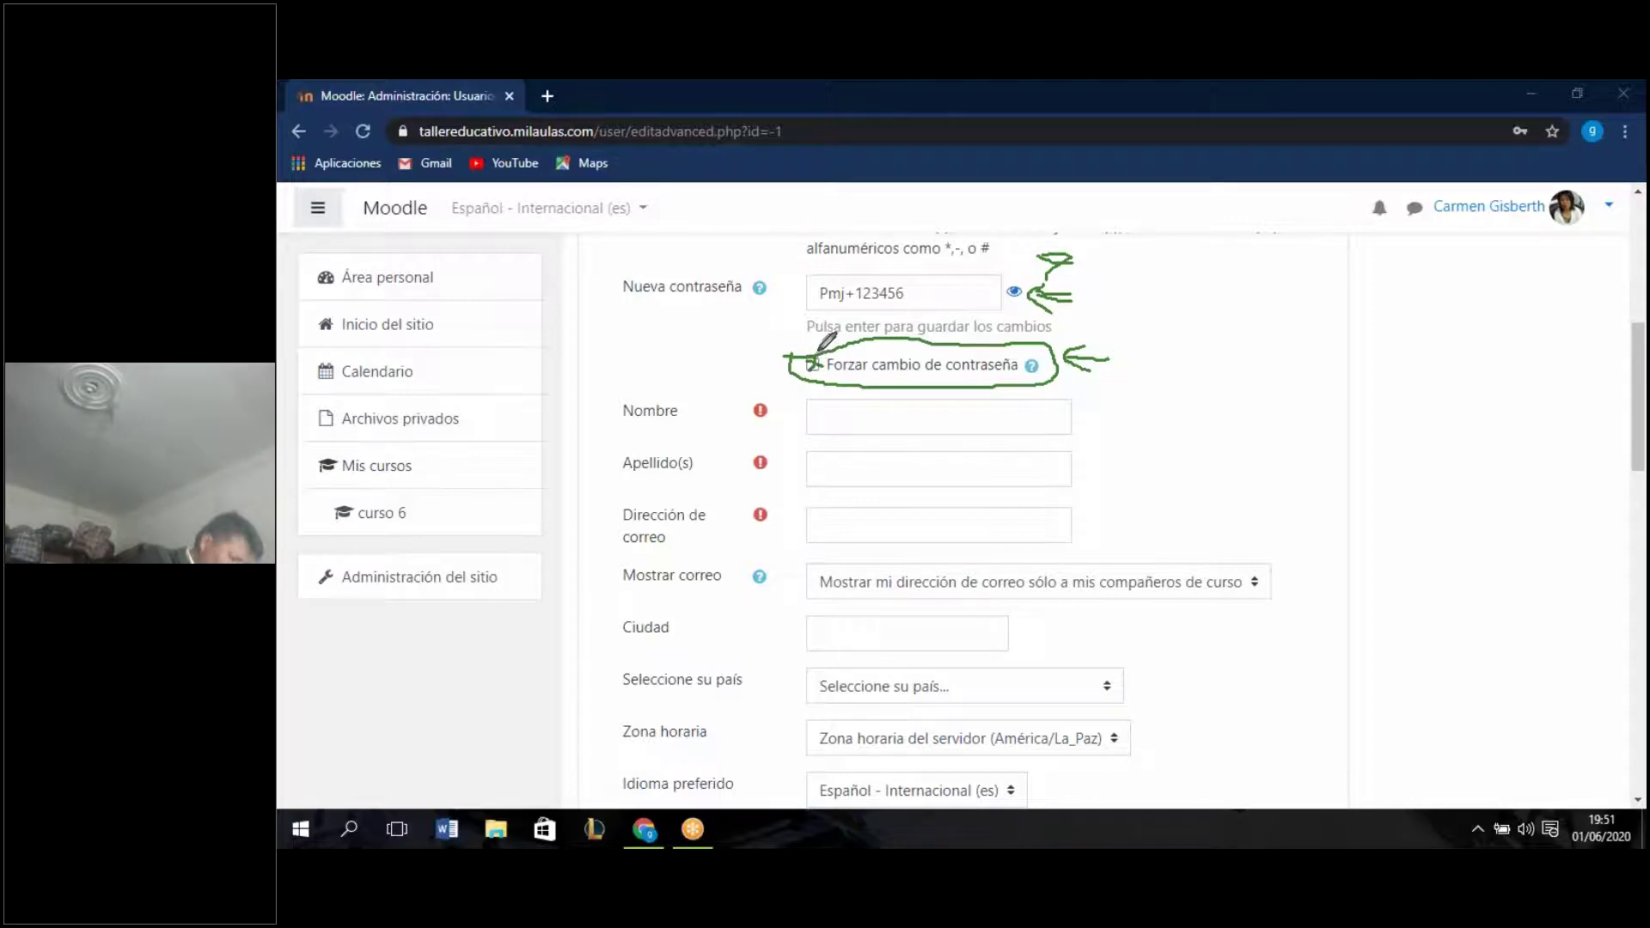
{"action": "mouse_move", "coordinate": [796, 283]}
{"action": "left_mouse_down"}
{"action": "mouse_move", "coordinate": [793, 304]}
{"action": "mouse_move", "coordinate": [791, 240]}
{"action": "left_mouse_up"}
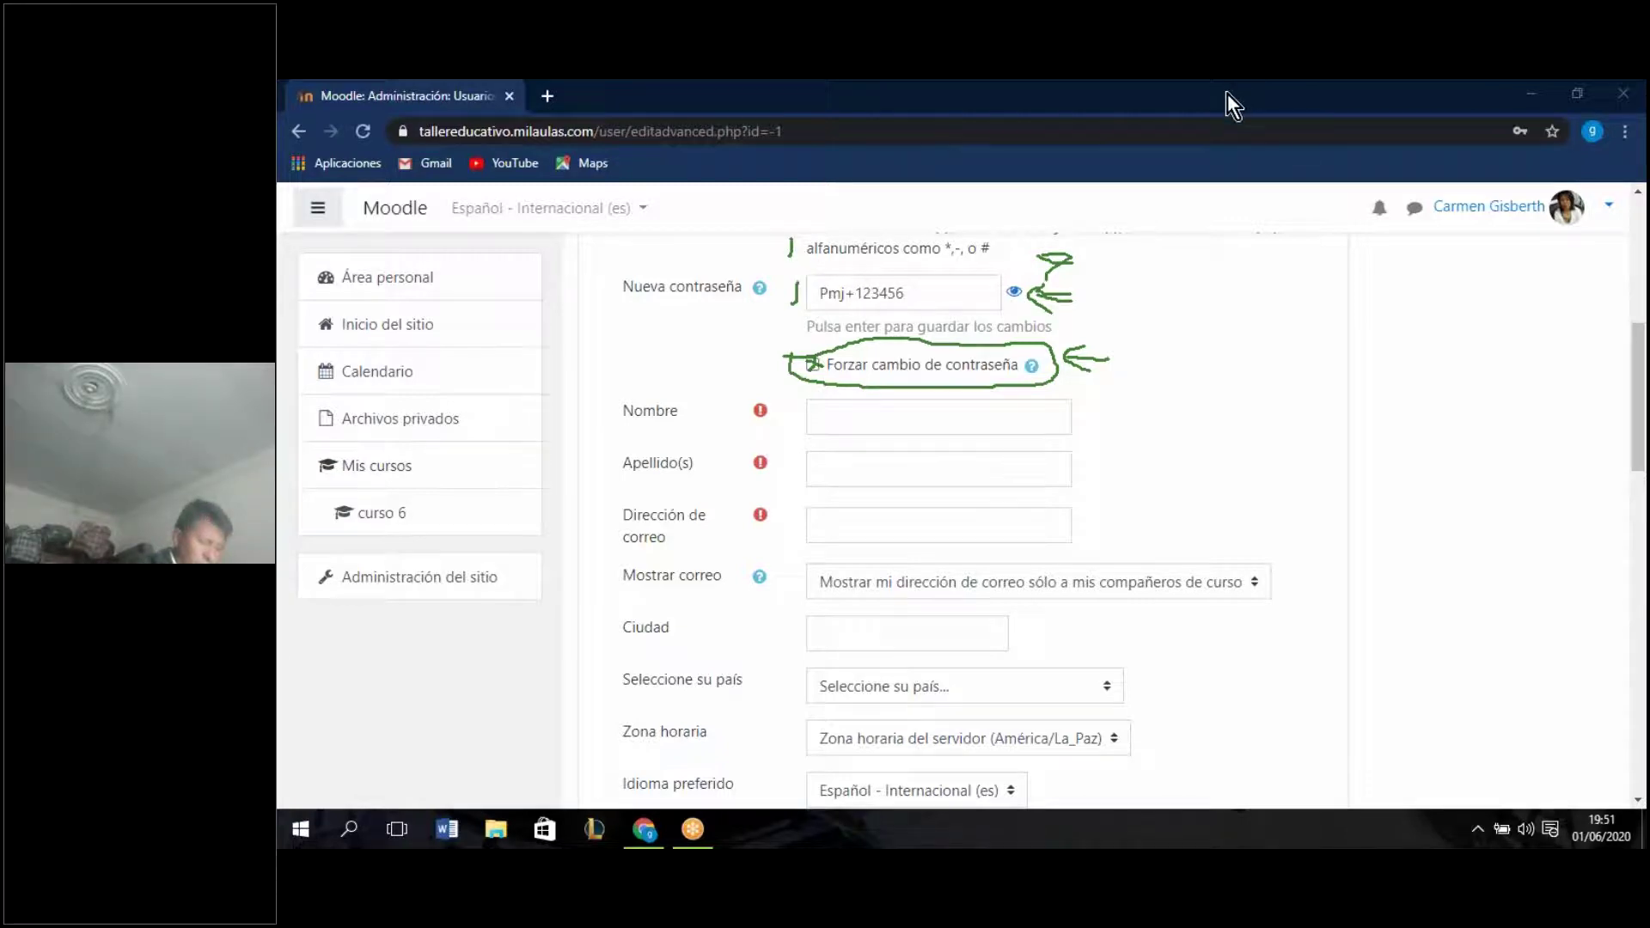
{"action": "key", "text": "ctrl+shift+c"}
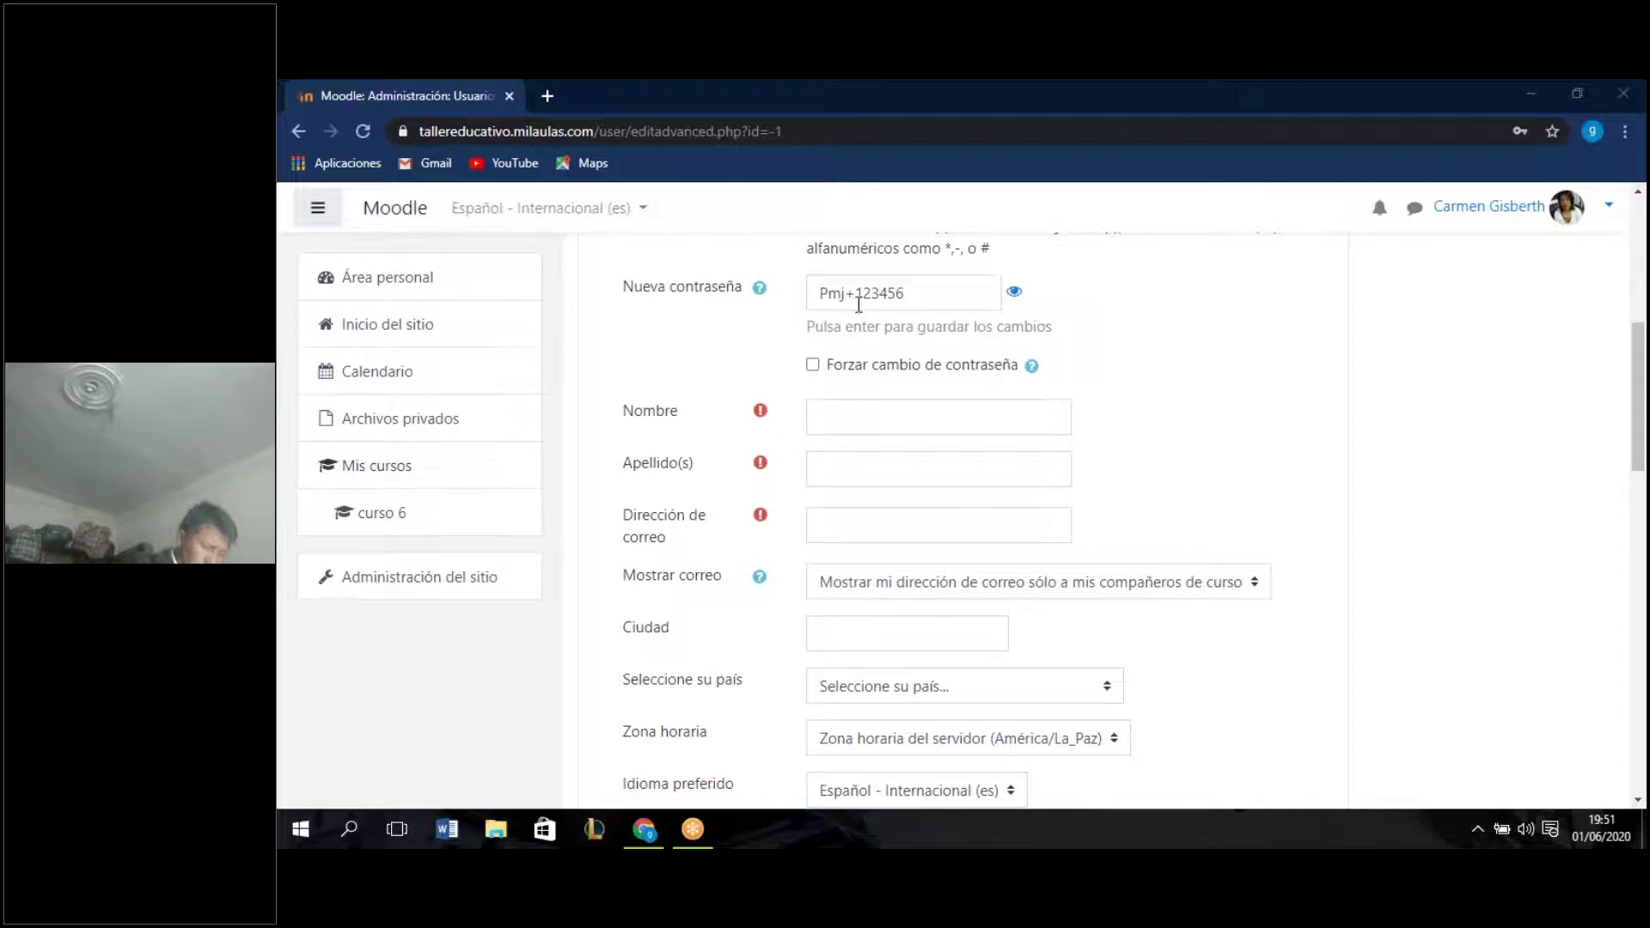
Fill in the user's first name in 'Nombre' and surname in 'Apellido(s)'
{"action": "left_click", "coordinate": [901, 425]}
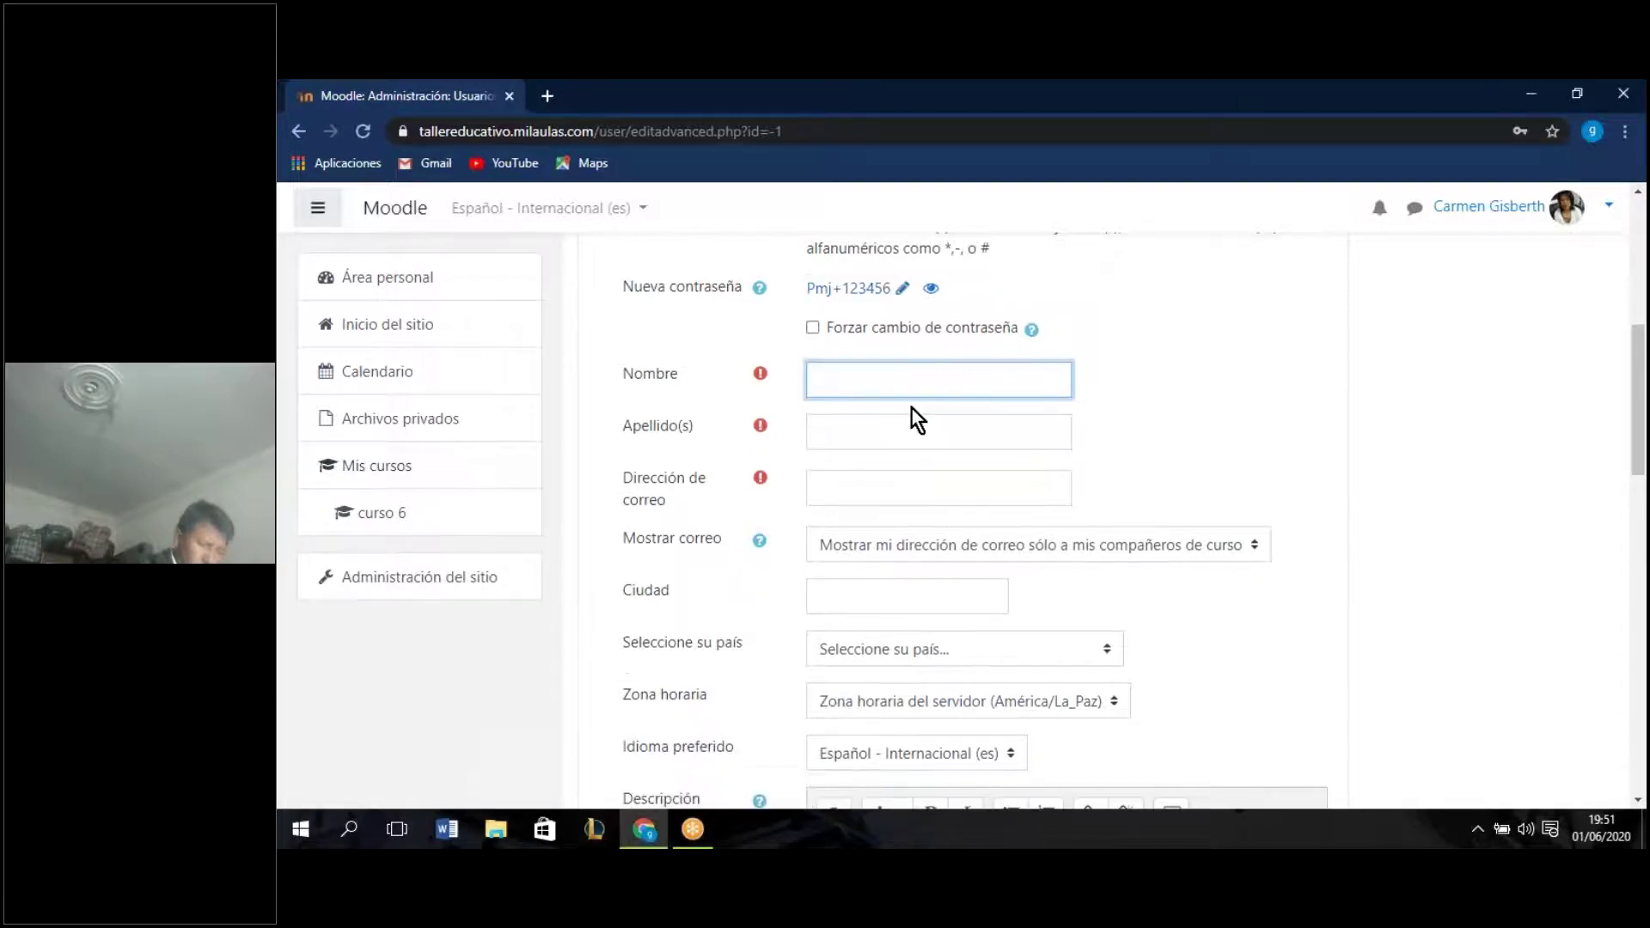
{"action": "left_click", "coordinate": [892, 437]}
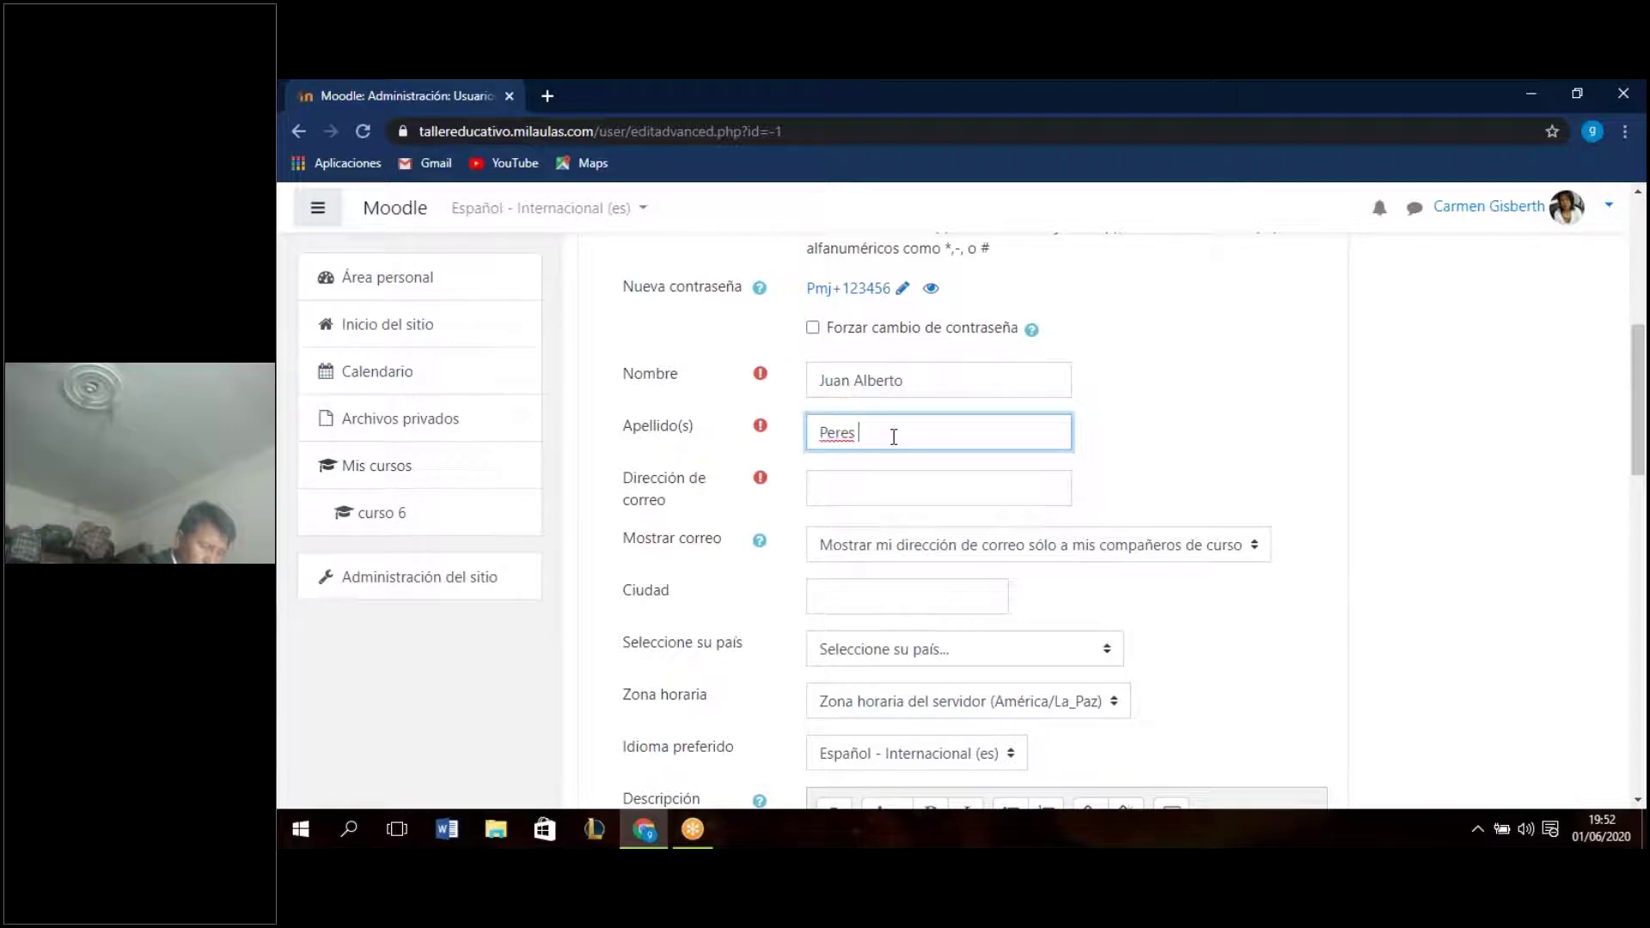
{"action": "left_click", "coordinate": [859, 488]}
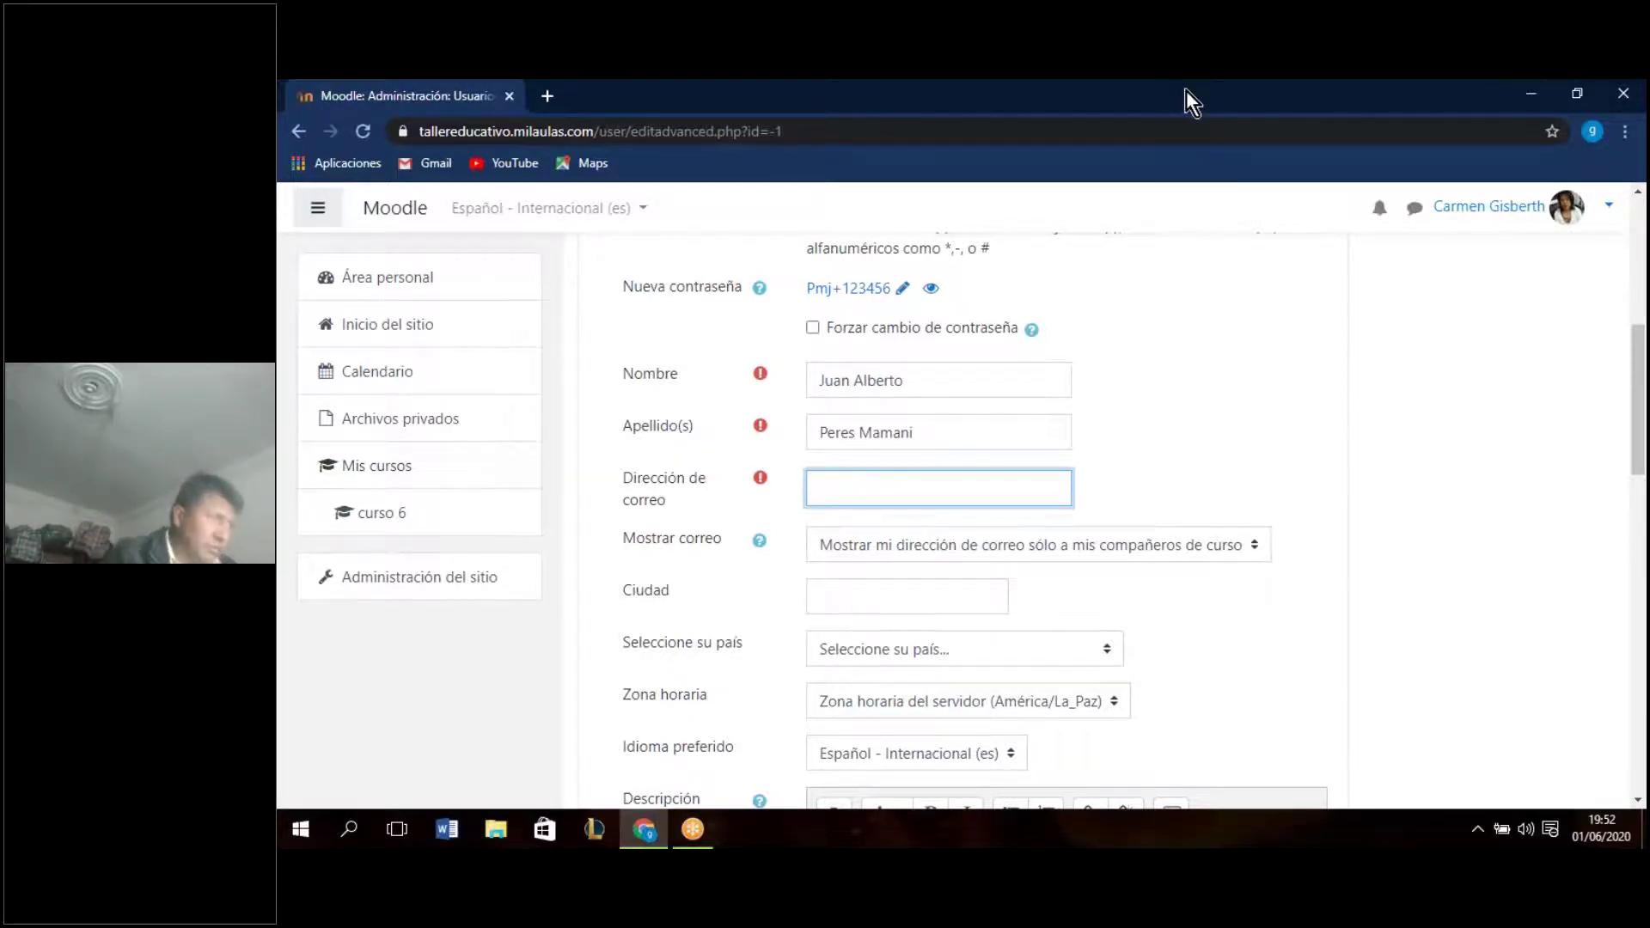
{"action": "key", "text": "ctrl+2"}
Enter the user's e-mail address and set Ciudad to 'La Paz'
{"action": "mouse_move", "coordinate": [740, 503]}
{"action": "left_mouse_down"}
{"action": "mouse_move", "coordinate": [774, 487]}
{"action": "mouse_move", "coordinate": [744, 460]}
{"action": "mouse_move", "coordinate": [744, 493]}
{"action": "mouse_move", "coordinate": [762, 489]}
{"action": "left_mouse_up"}
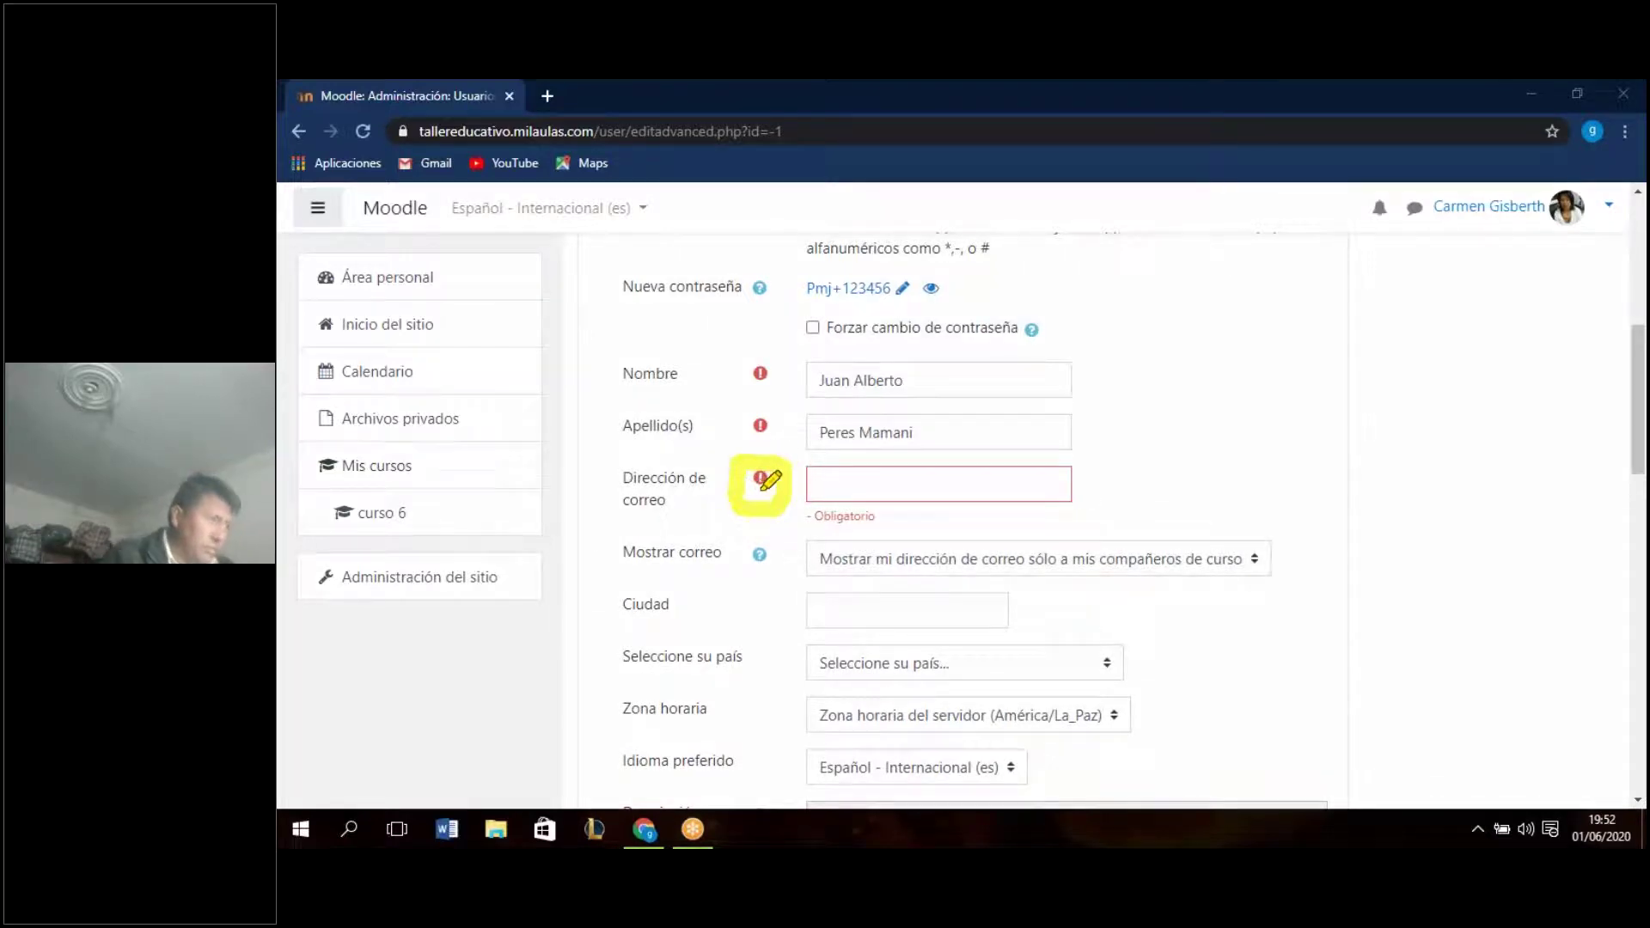
{"action": "key", "text": "ctrl+2"}
{"action": "left_click", "coordinate": [845, 483]}
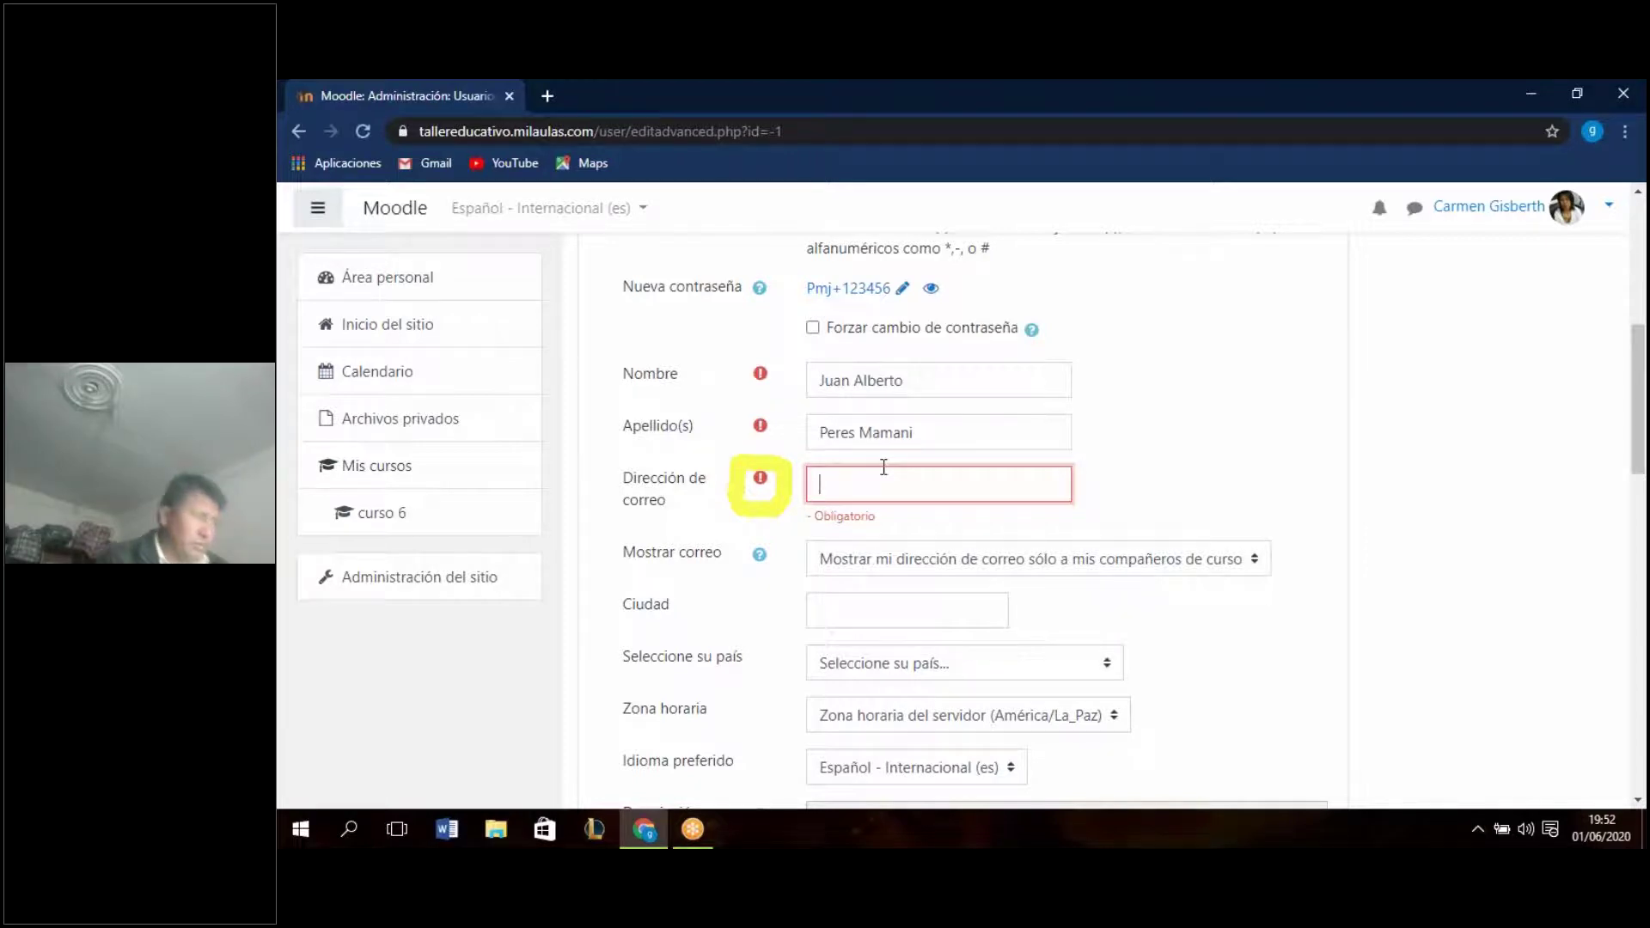
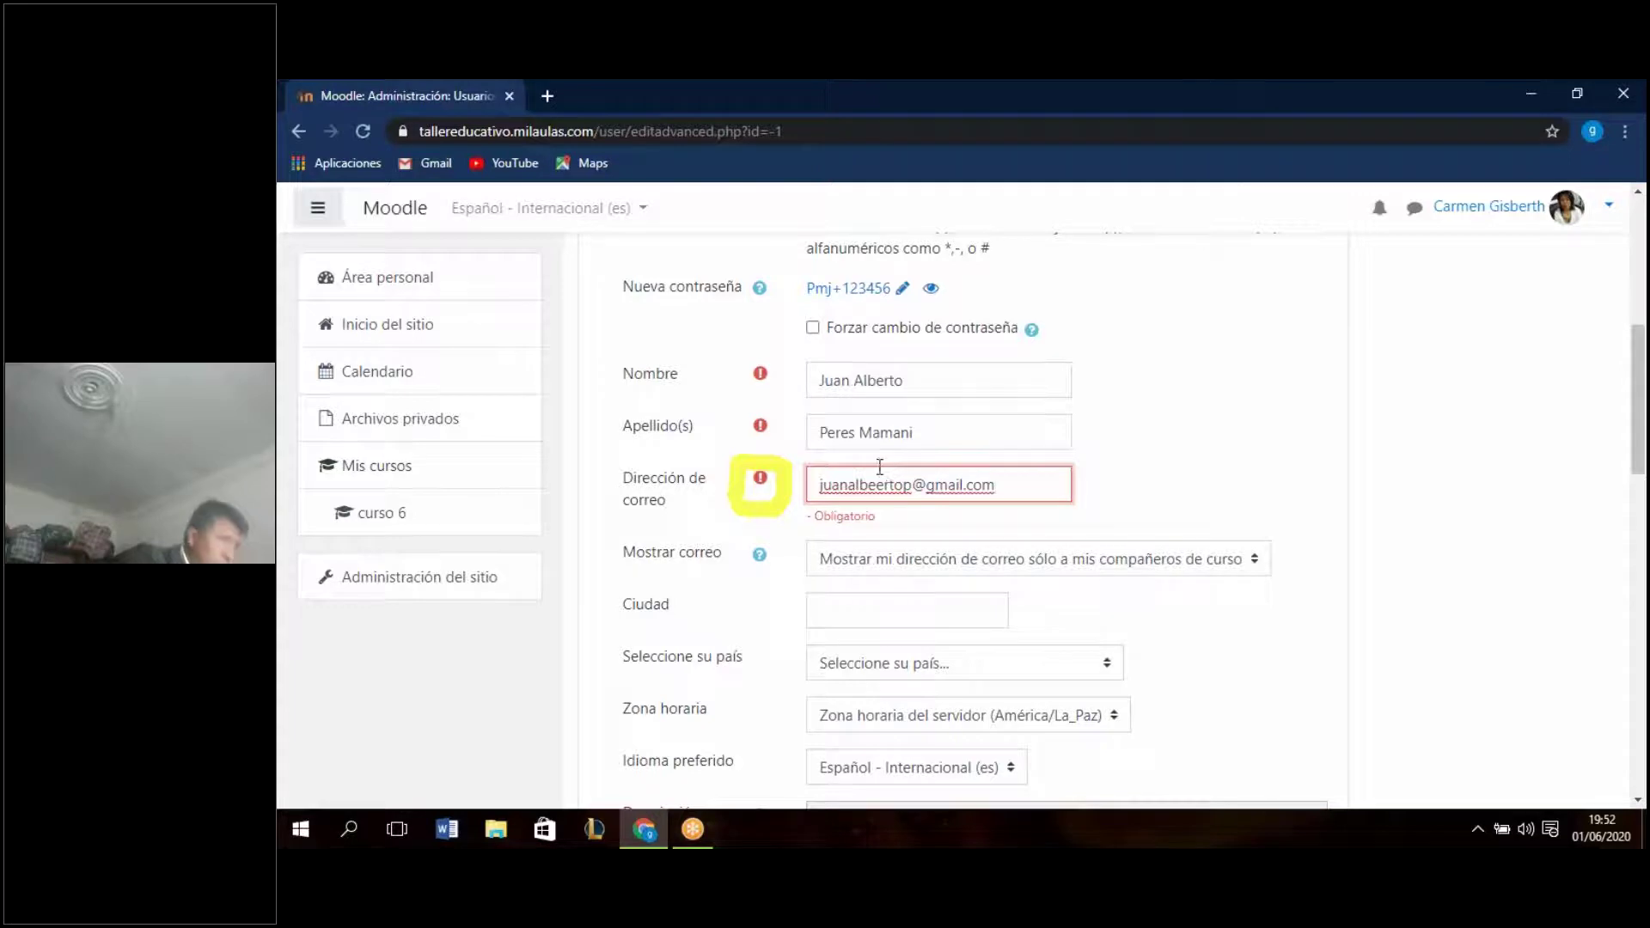
{"action": "left_click", "coordinate": [858, 616]}
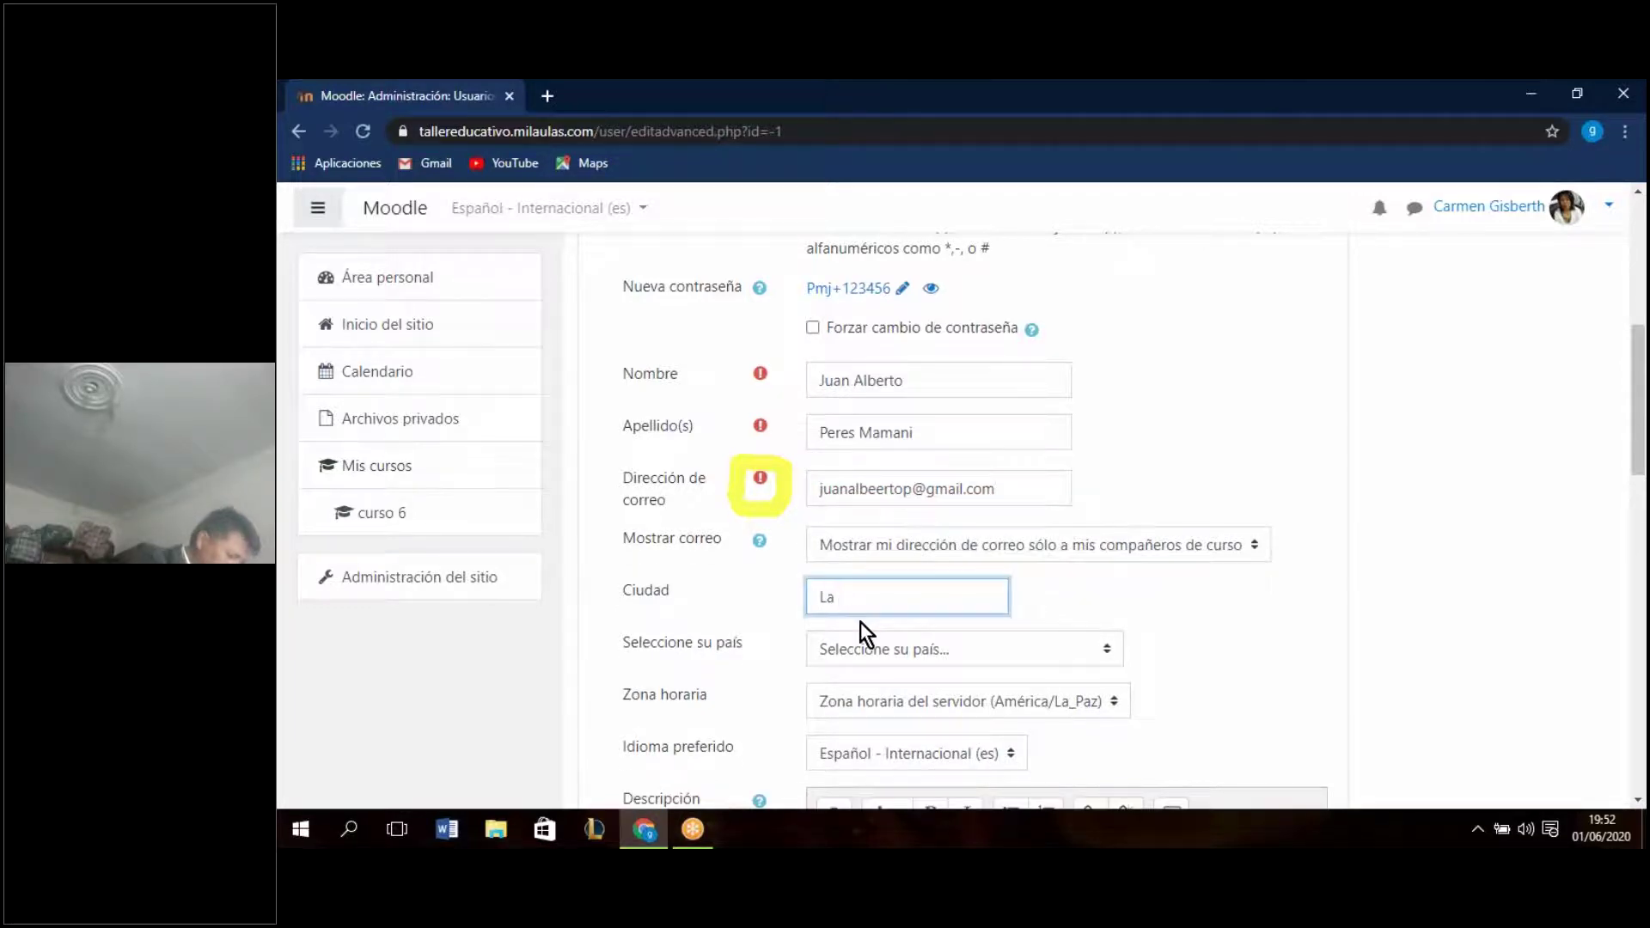
{"action": "type", "text": "La Paxz"}
{"action": "key", "text": "BackSpace"}
{"action": "key", "text": "BackSpace"}
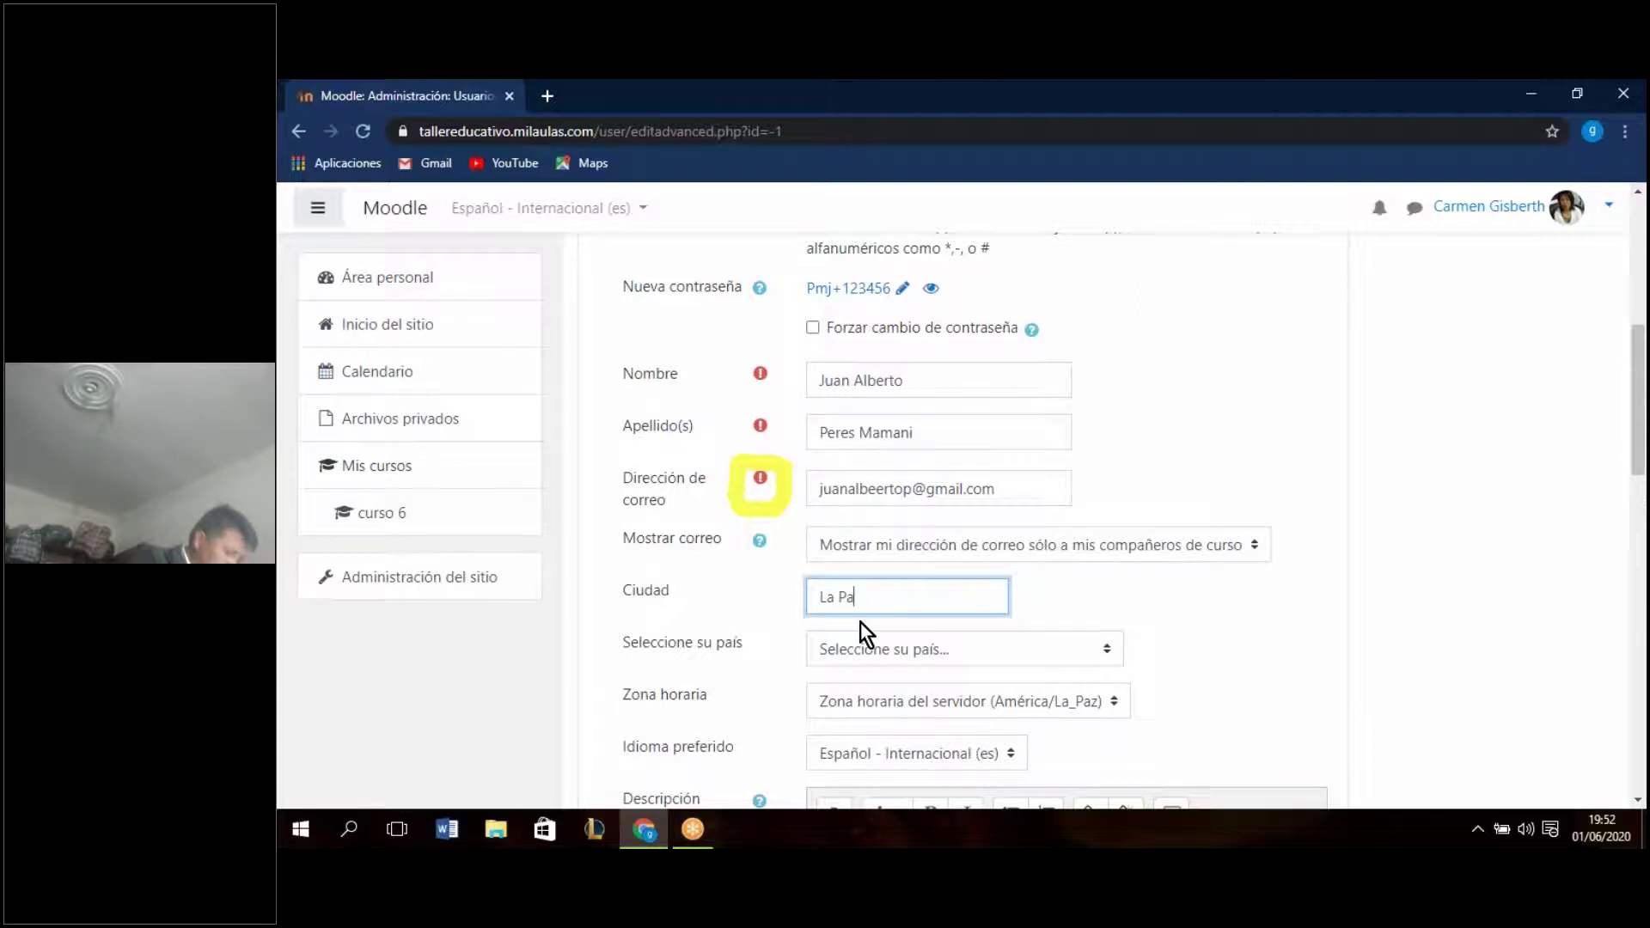
{"action": "type", "text": "z"}
Pick 'Bolivia, Estado Plurinacional de' from the 'Seleccione su país' list
{"action": "left_click", "coordinate": [1108, 653]}
{"action": "scroll", "coordinate": [1106, 599], "scroll_direction": "down", "scroll_amount": 1}
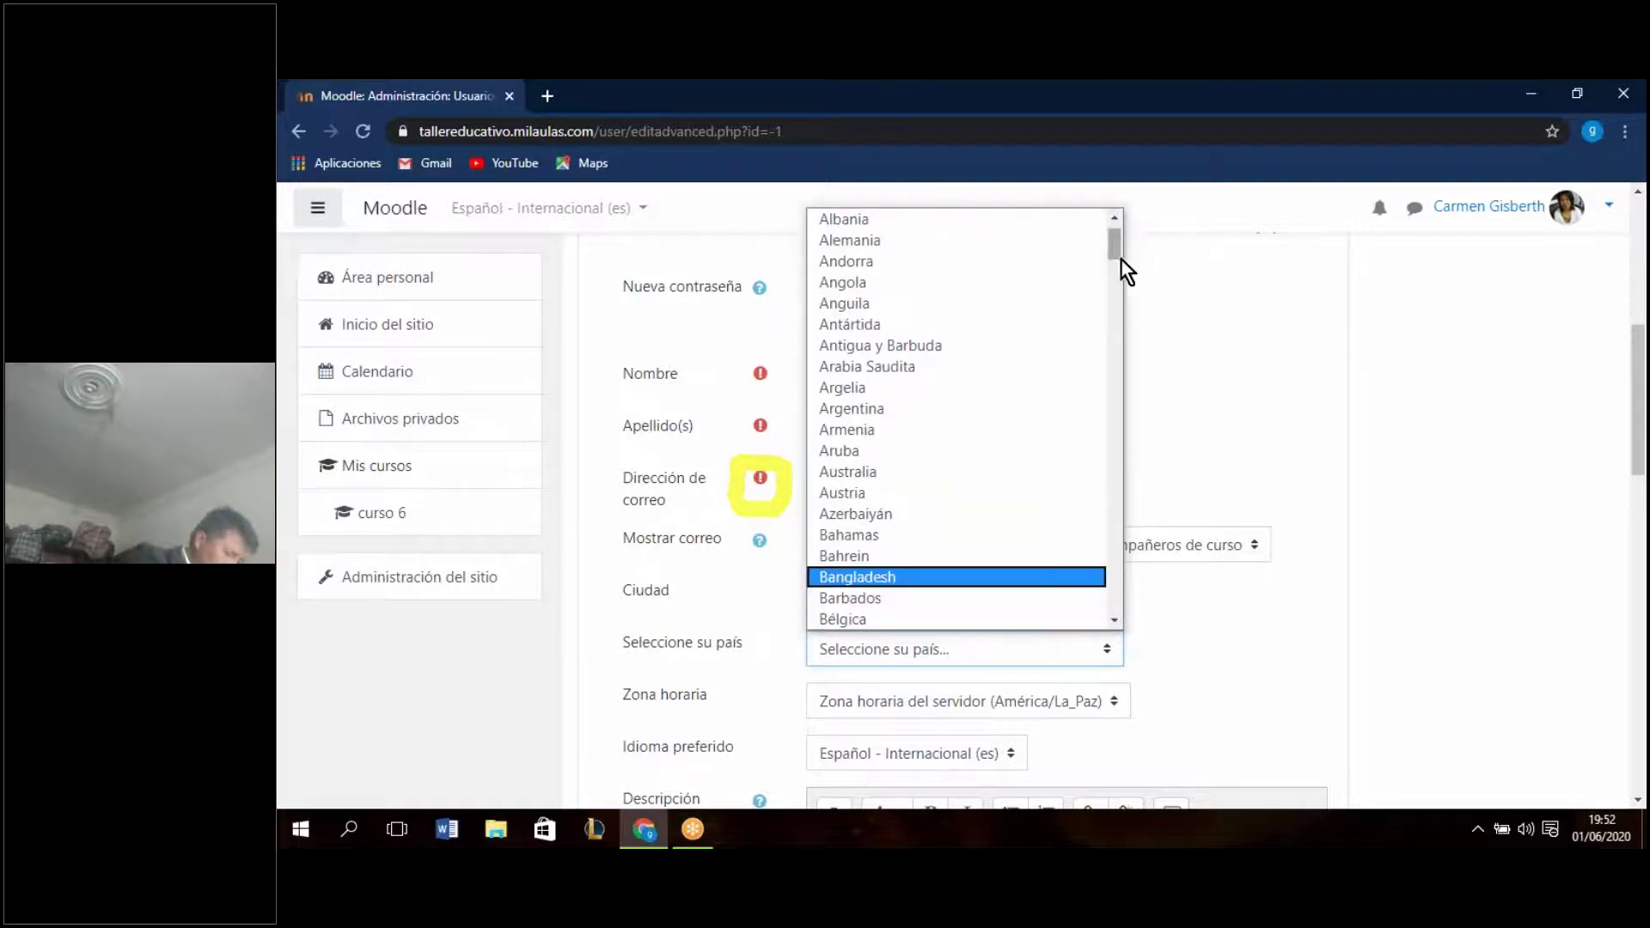
{"action": "left_click_drag", "start_coordinate": [1114, 241], "coordinate": [1108, 357]}
{"action": "left_click_drag", "start_coordinate": [1106, 418], "coordinate": [1088, 436]}
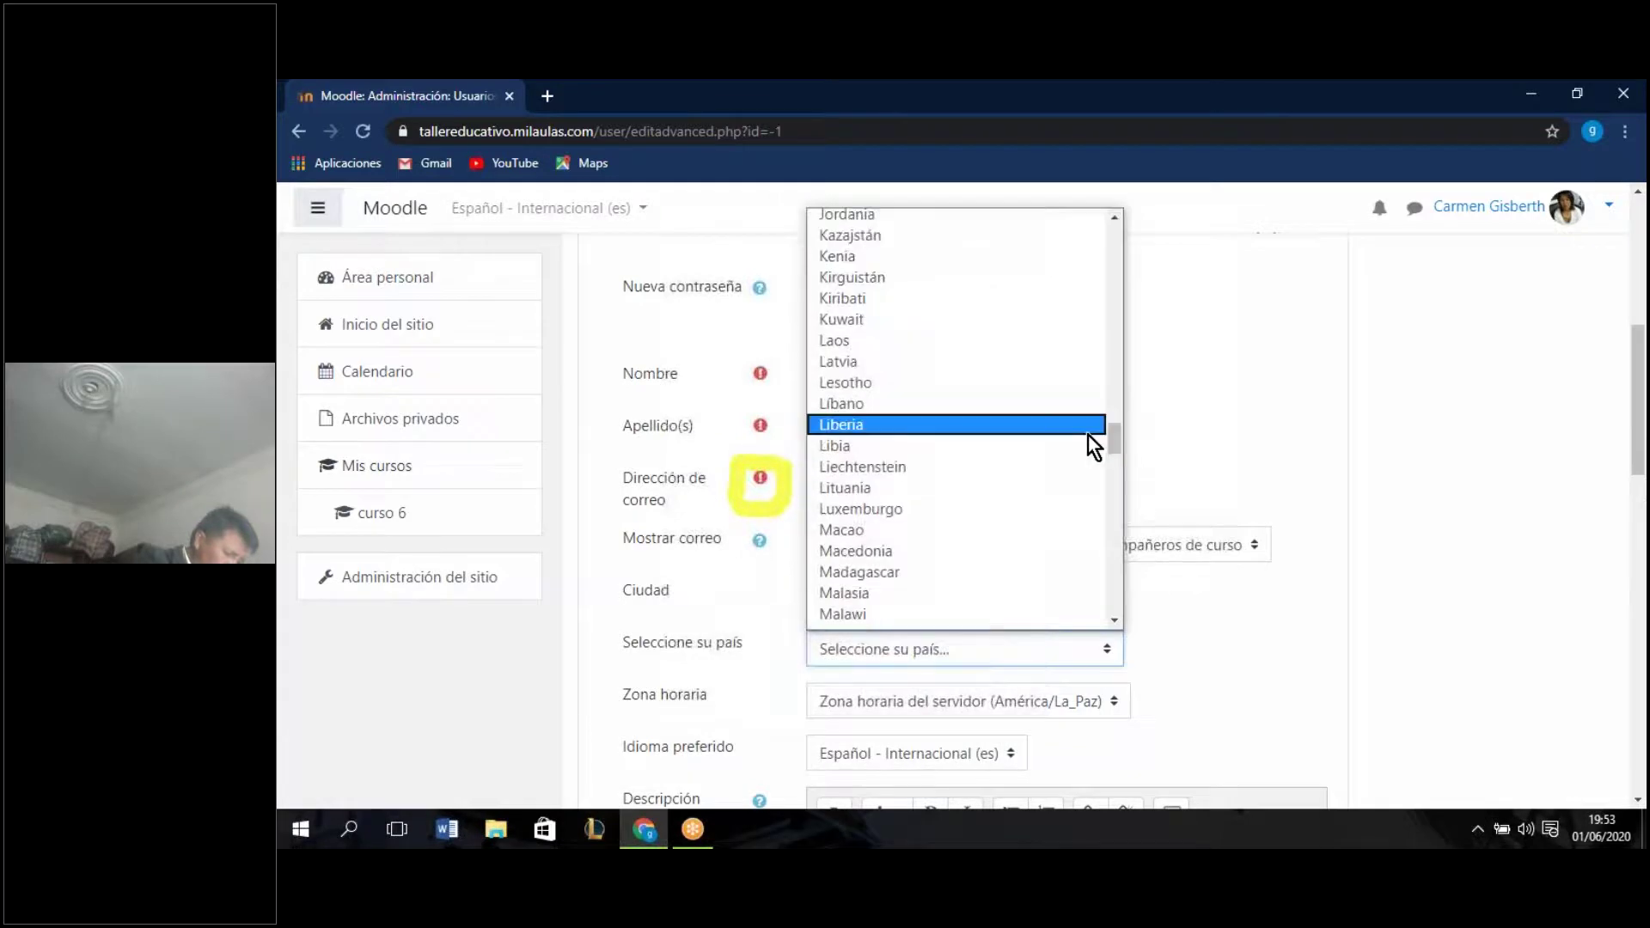
{"action": "type", "text": "bo"}
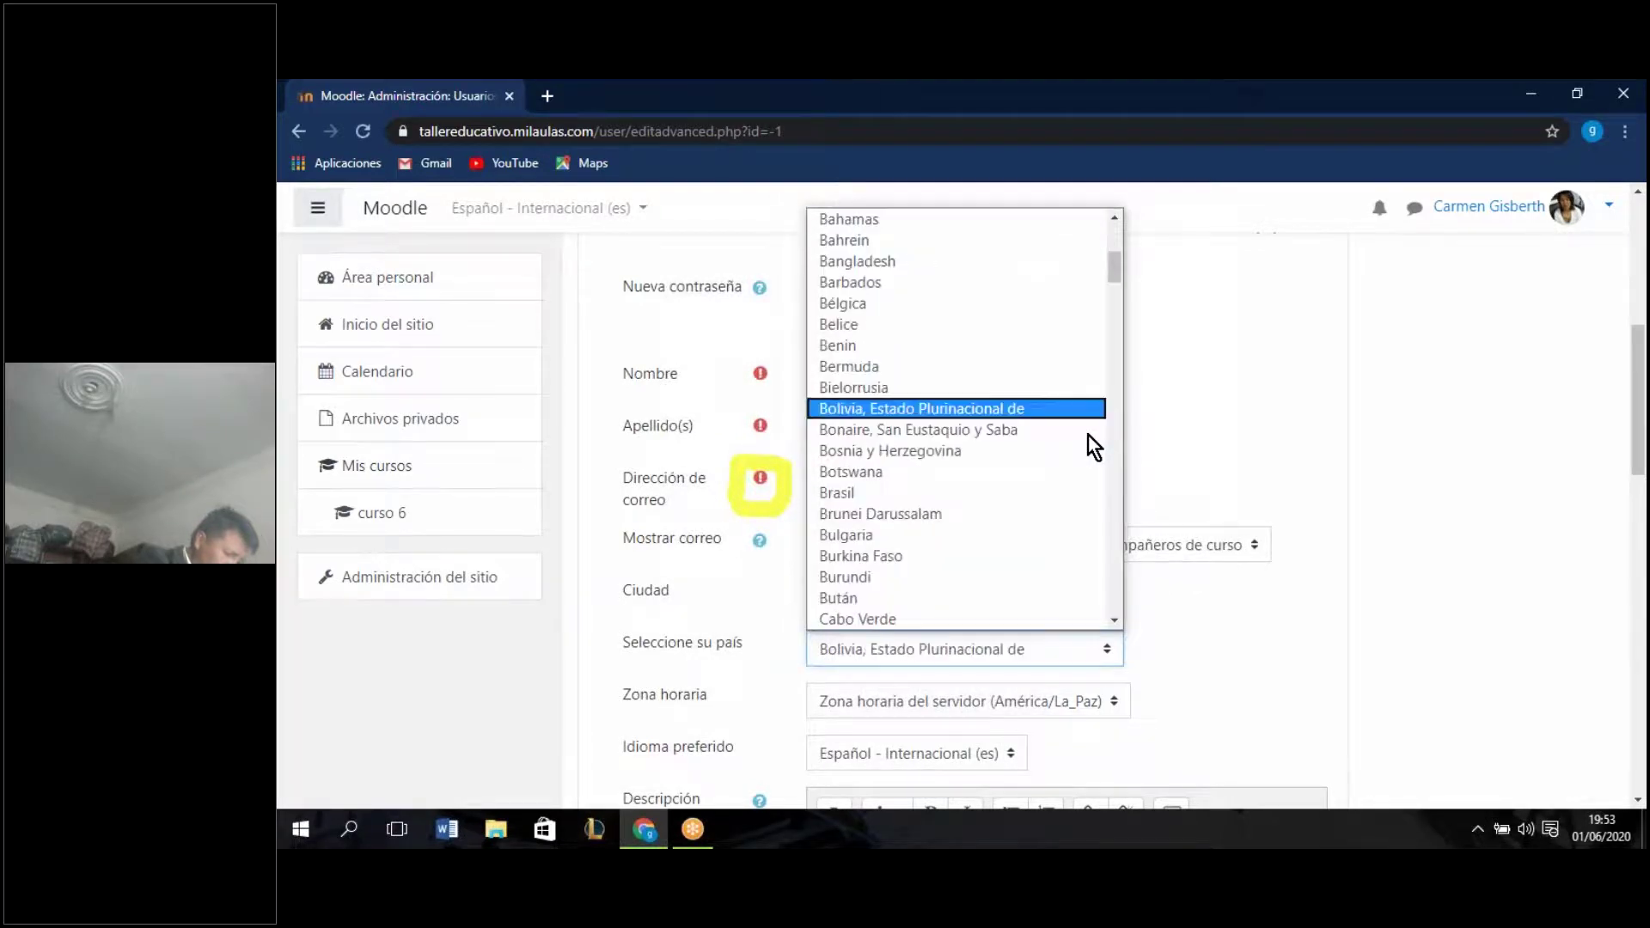
{"action": "left_click", "coordinate": [1035, 411]}
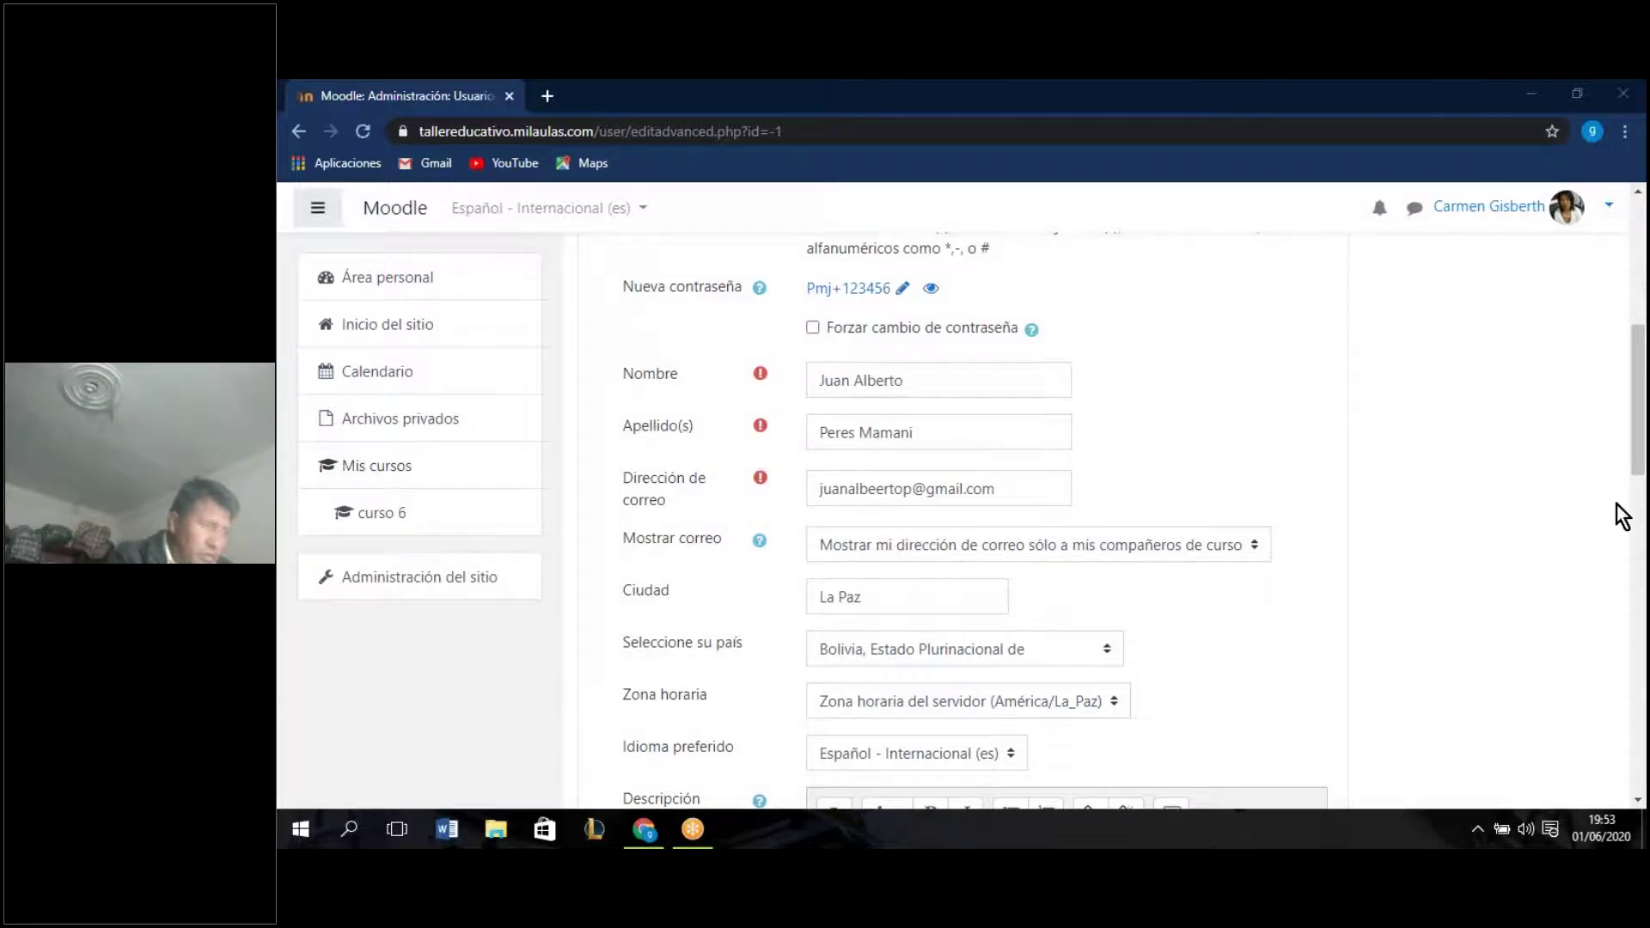
Review the completed form and save the account with 'Crear usuario'
{"action": "left_click_drag", "start_coordinate": [1637, 442], "coordinate": [1642, 662]}
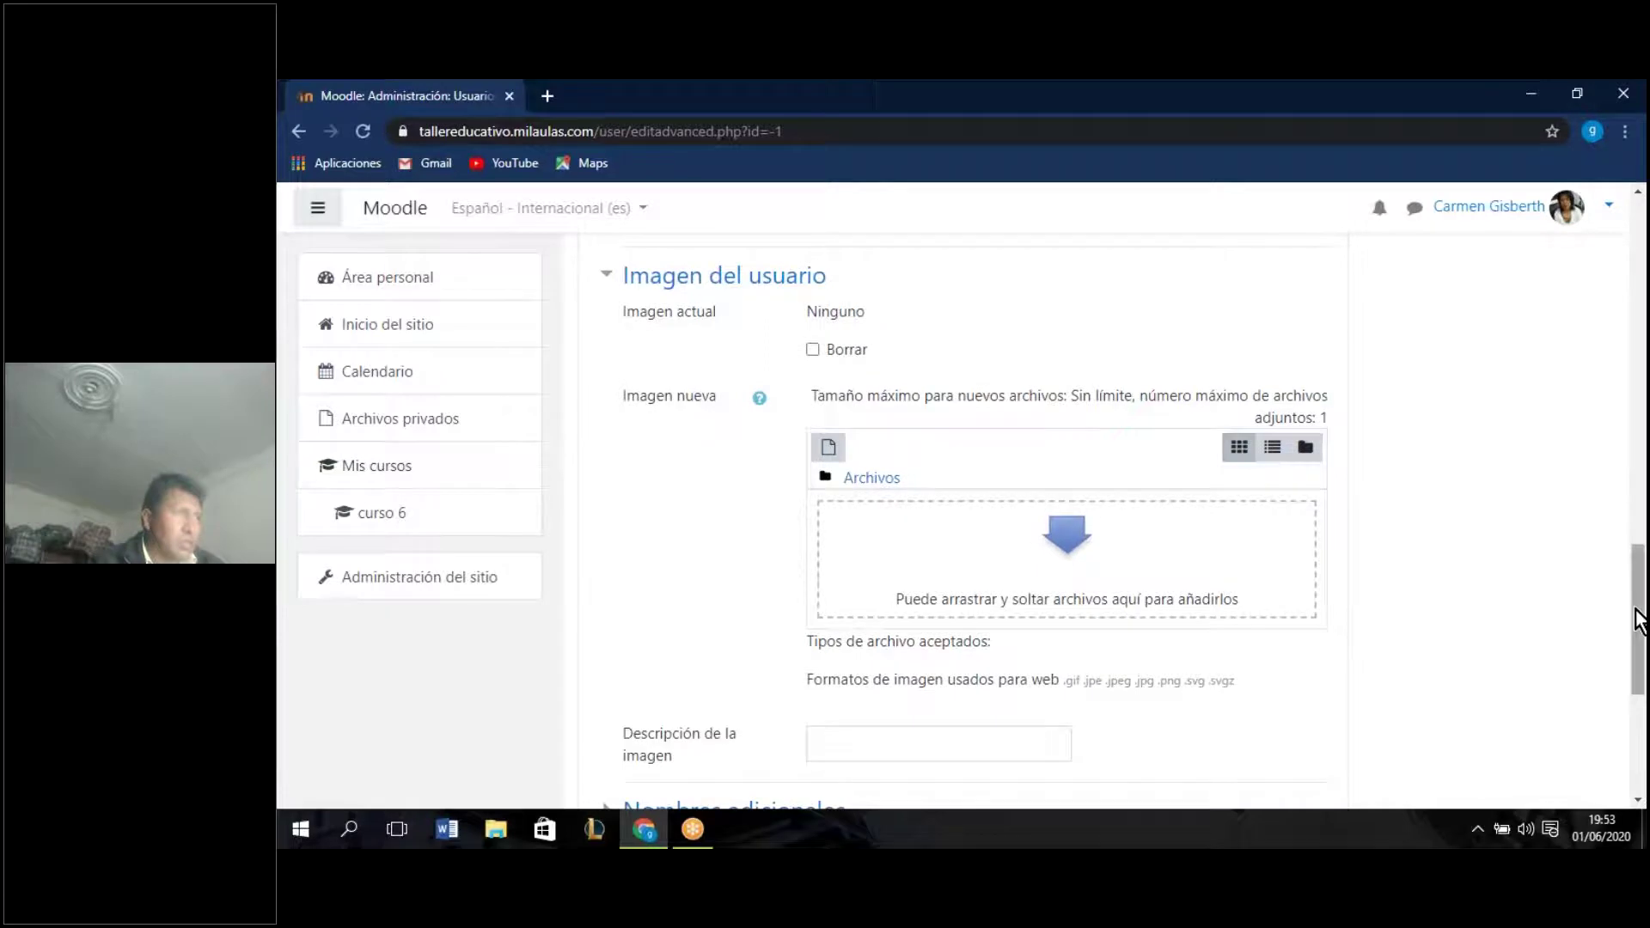
{"action": "left_click_drag", "start_coordinate": [1639, 620], "coordinate": [1643, 720]}
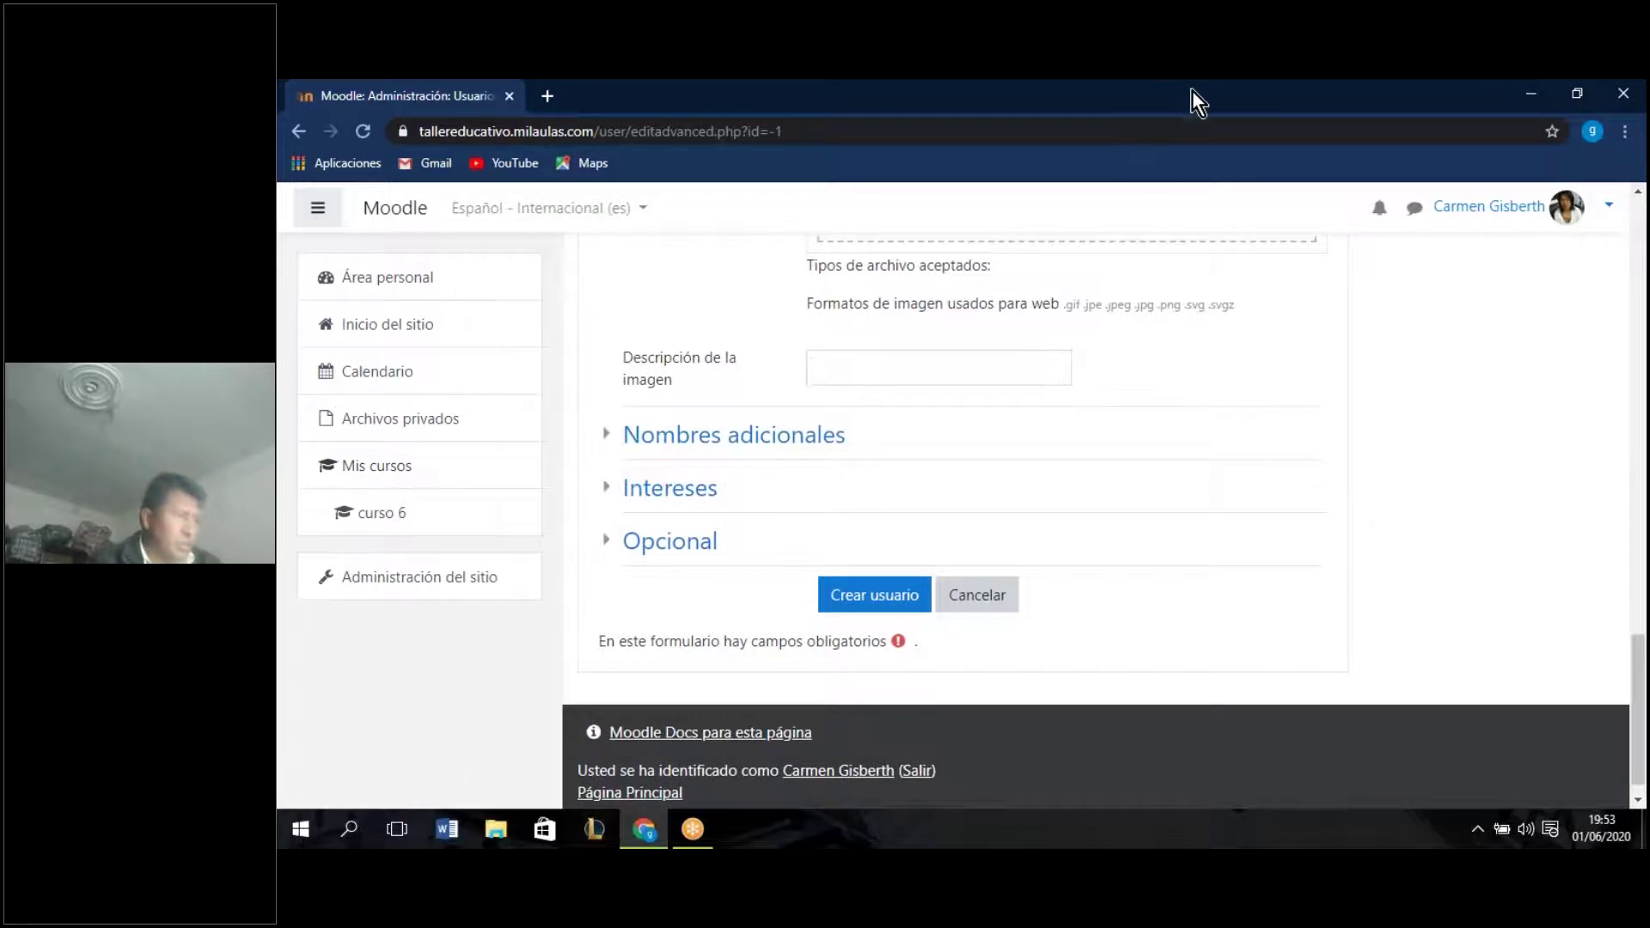
{"action": "mouse_move", "coordinate": [906, 554]}
{"action": "left_mouse_down"}
{"action": "mouse_move", "coordinate": [842, 626]}
{"action": "mouse_move", "coordinate": [938, 587]}
{"action": "left_mouse_up"}
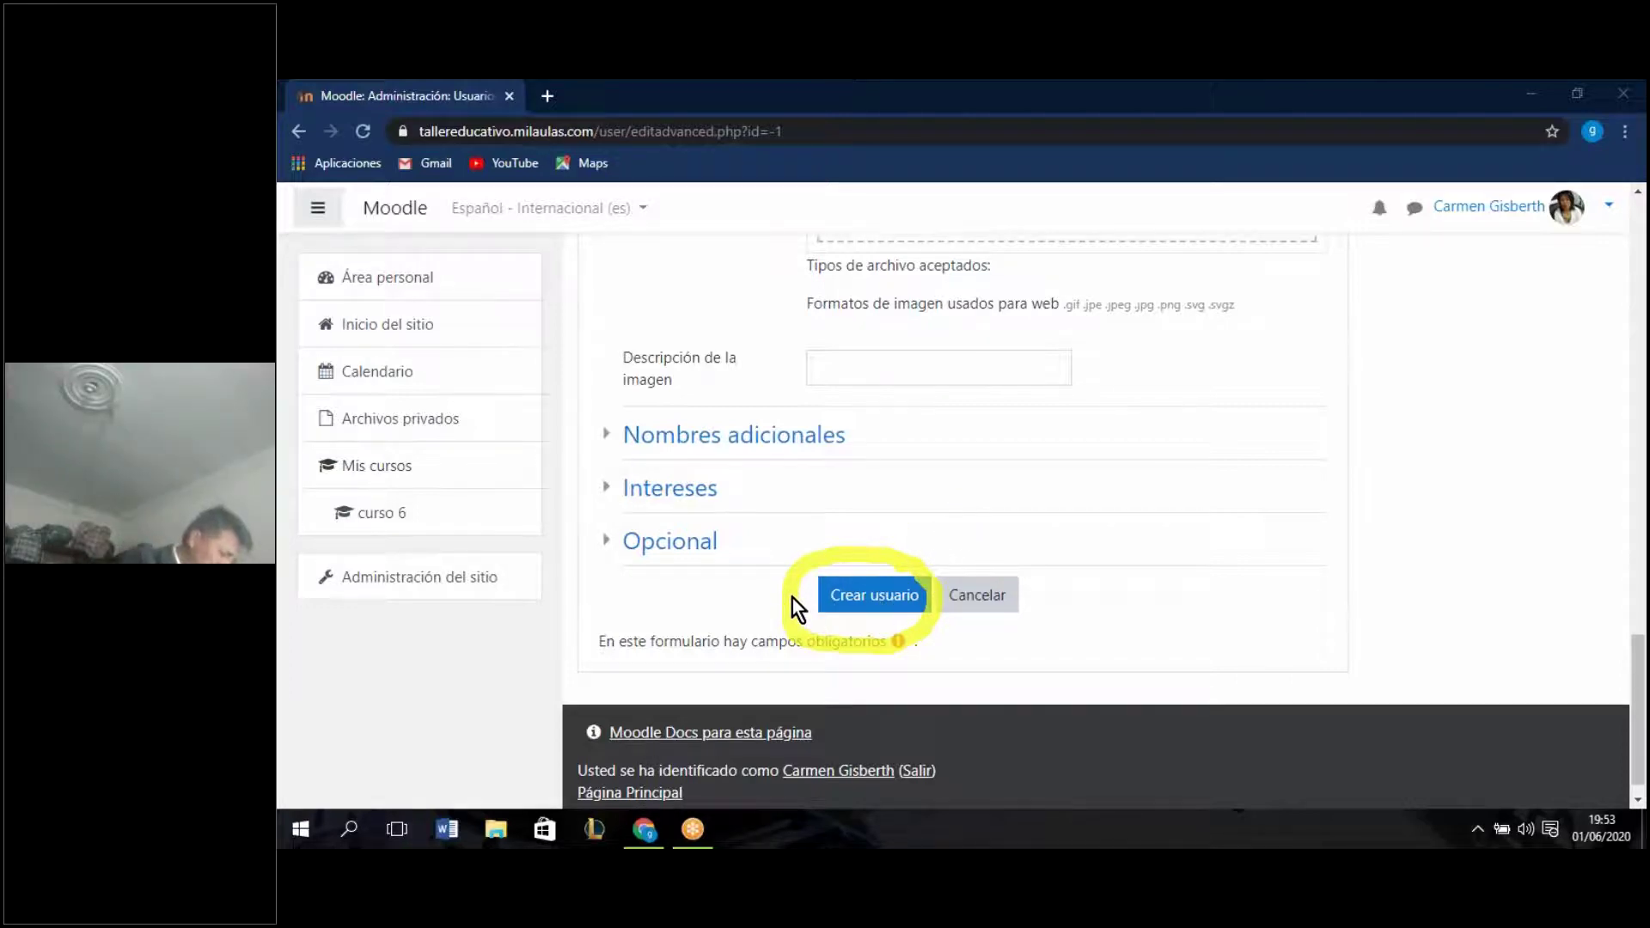
{"action": "left_click", "coordinate": [871, 597]}
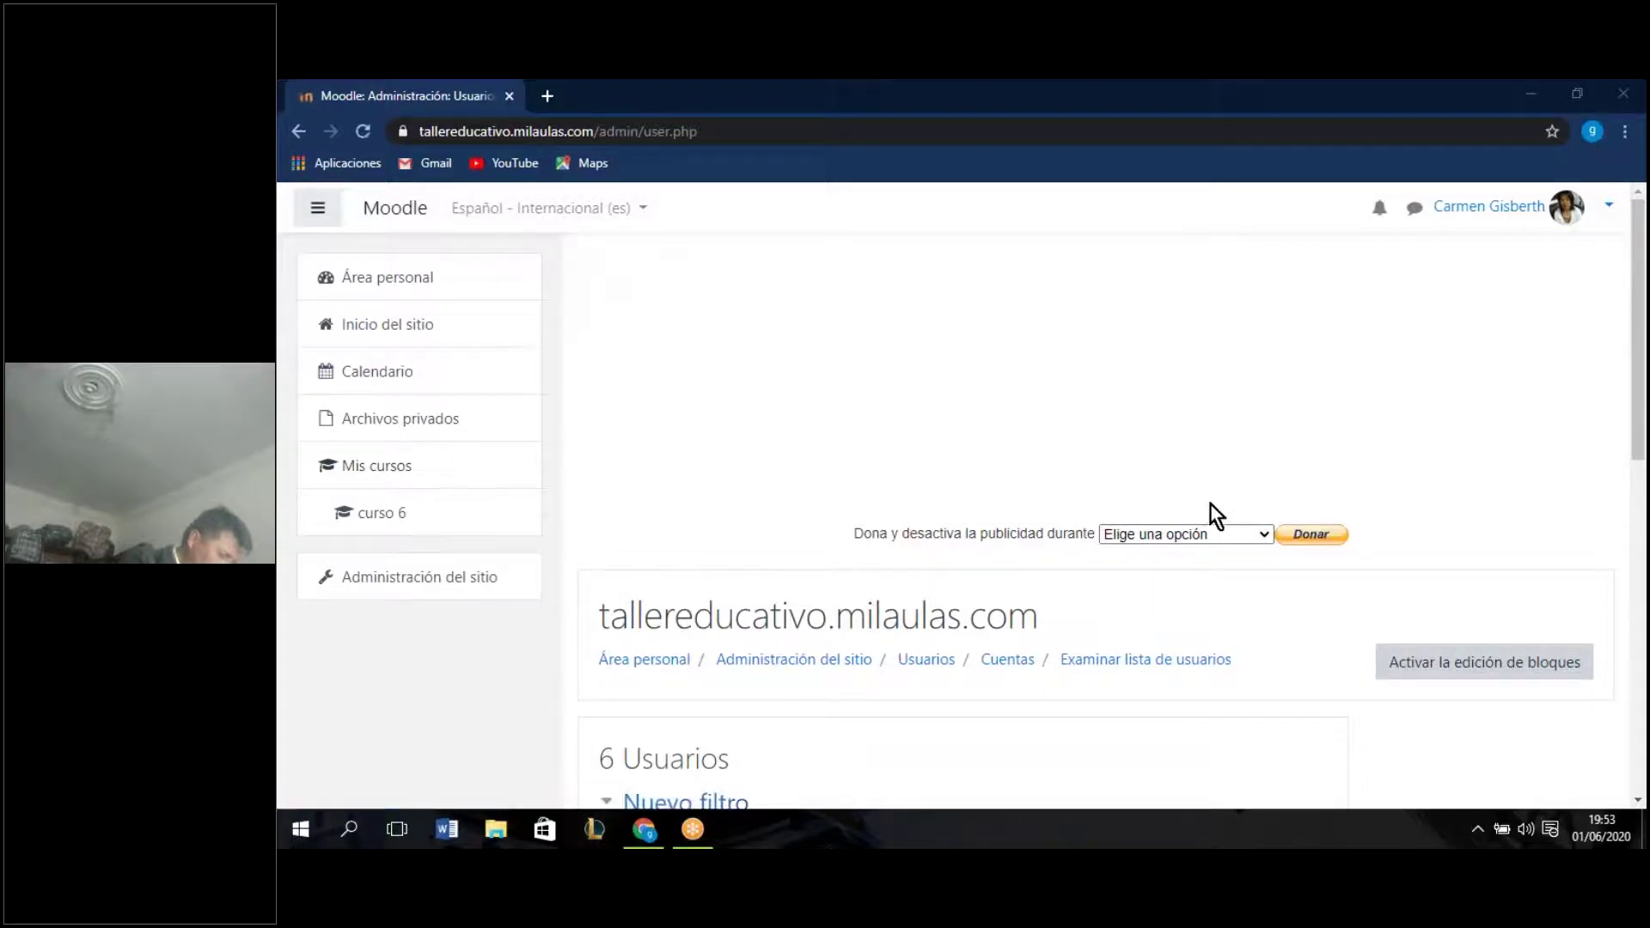
{"action": "scroll", "coordinate": [1242, 498], "scroll_direction": "down", "scroll_amount": 6}
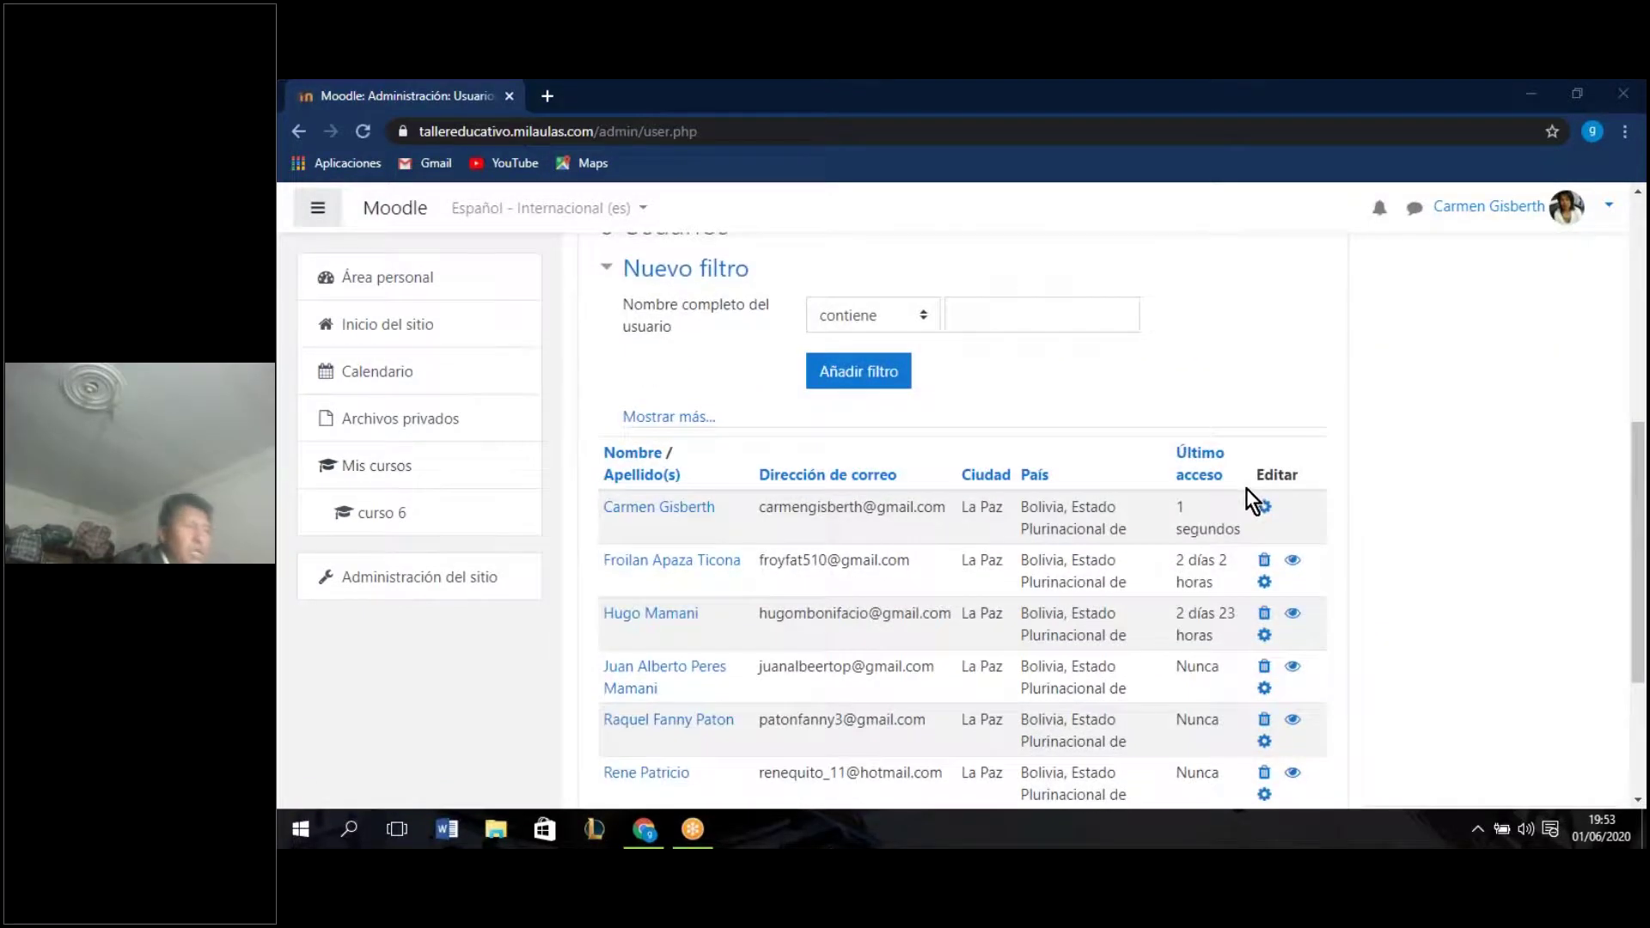
{"action": "scroll", "coordinate": [1246, 488], "scroll_direction": "down", "scroll_amount": 2}
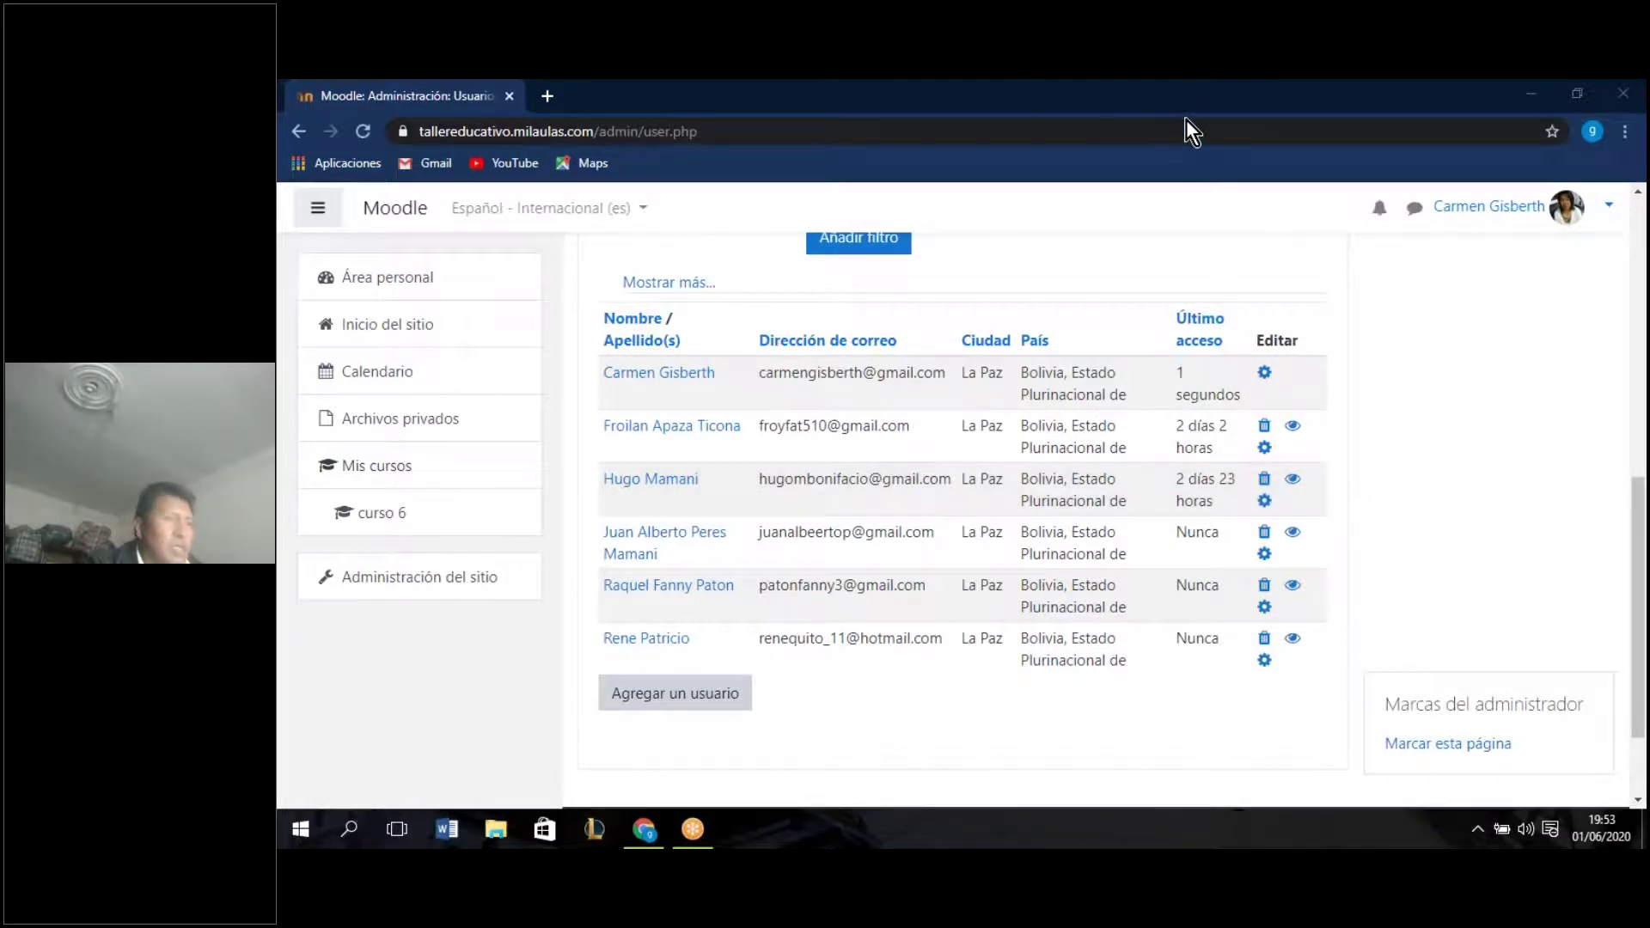
{"action": "left_click_drag", "start_coordinate": [585, 521], "coordinate": [917, 515]}
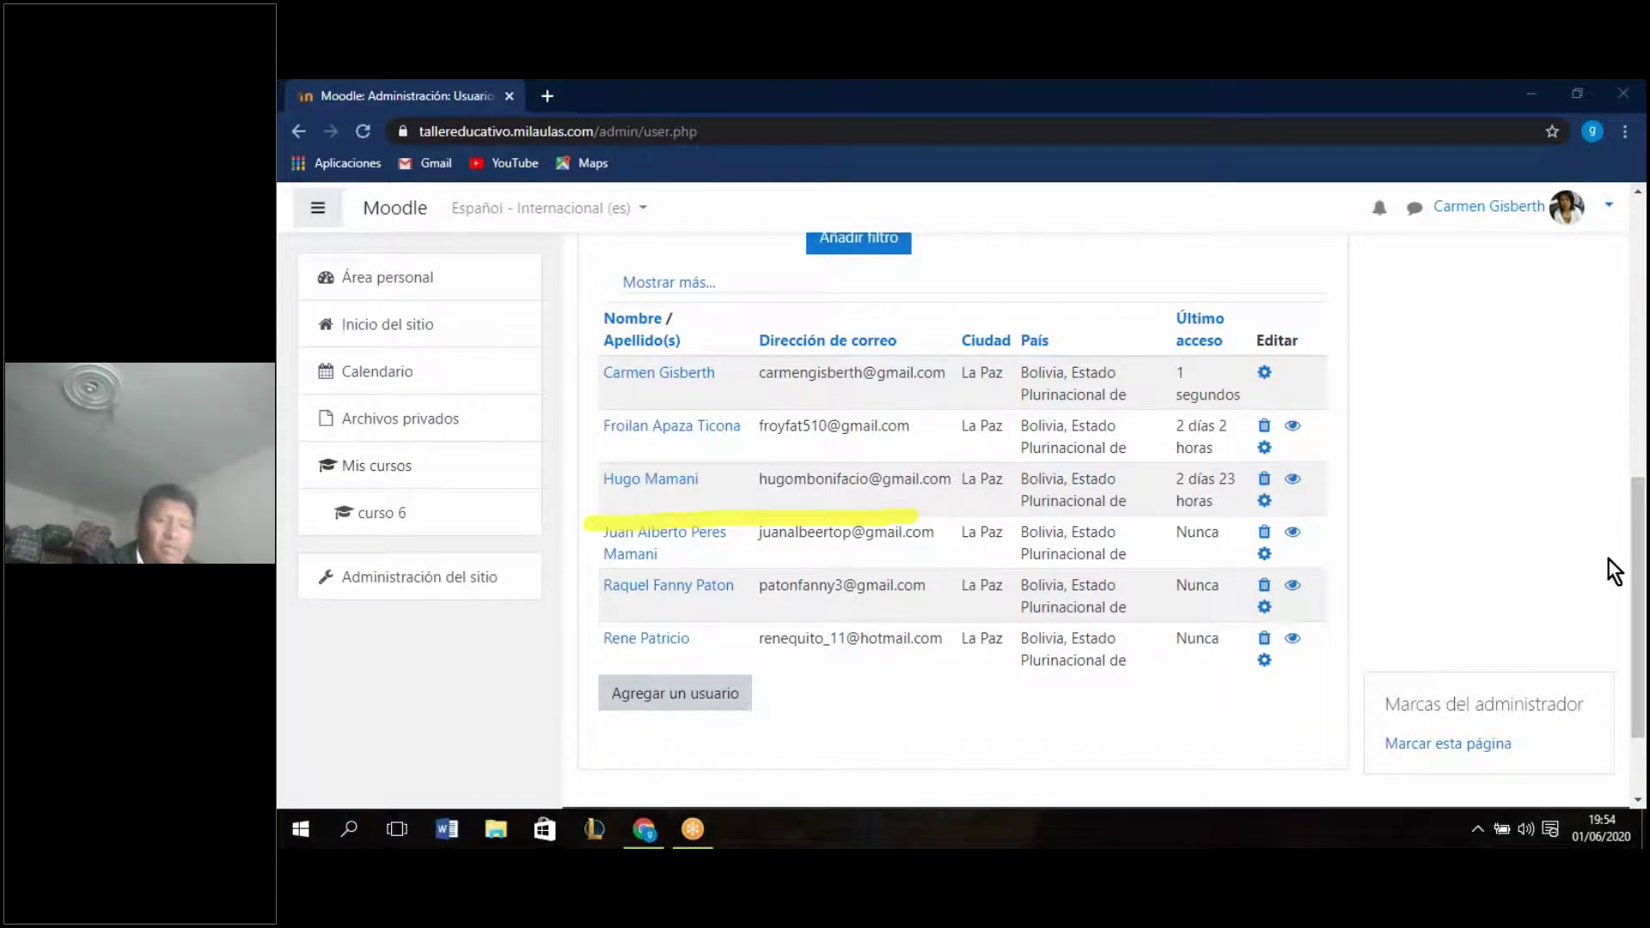
{"action": "scroll", "coordinate": [1638, 577], "scroll_direction": "up", "scroll_amount": 1}
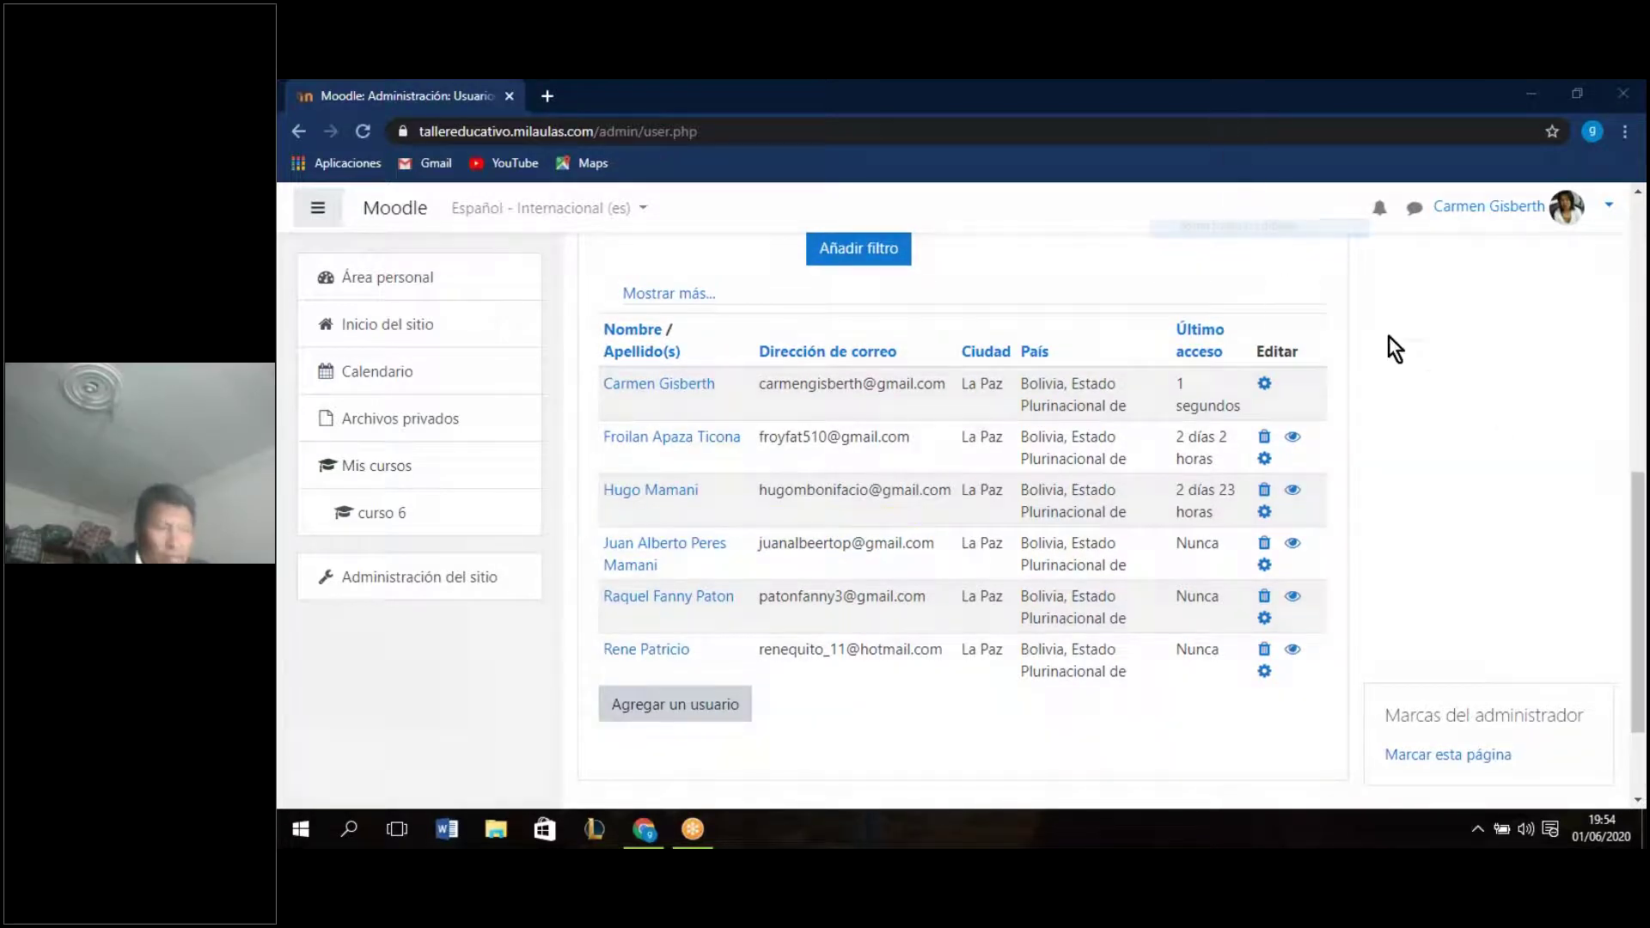
{"action": "scroll", "coordinate": [1637, 515], "scroll_direction": "up", "scroll_amount": 2}
{"action": "scroll", "coordinate": [1644, 547], "scroll_direction": "up", "scroll_amount": 4}
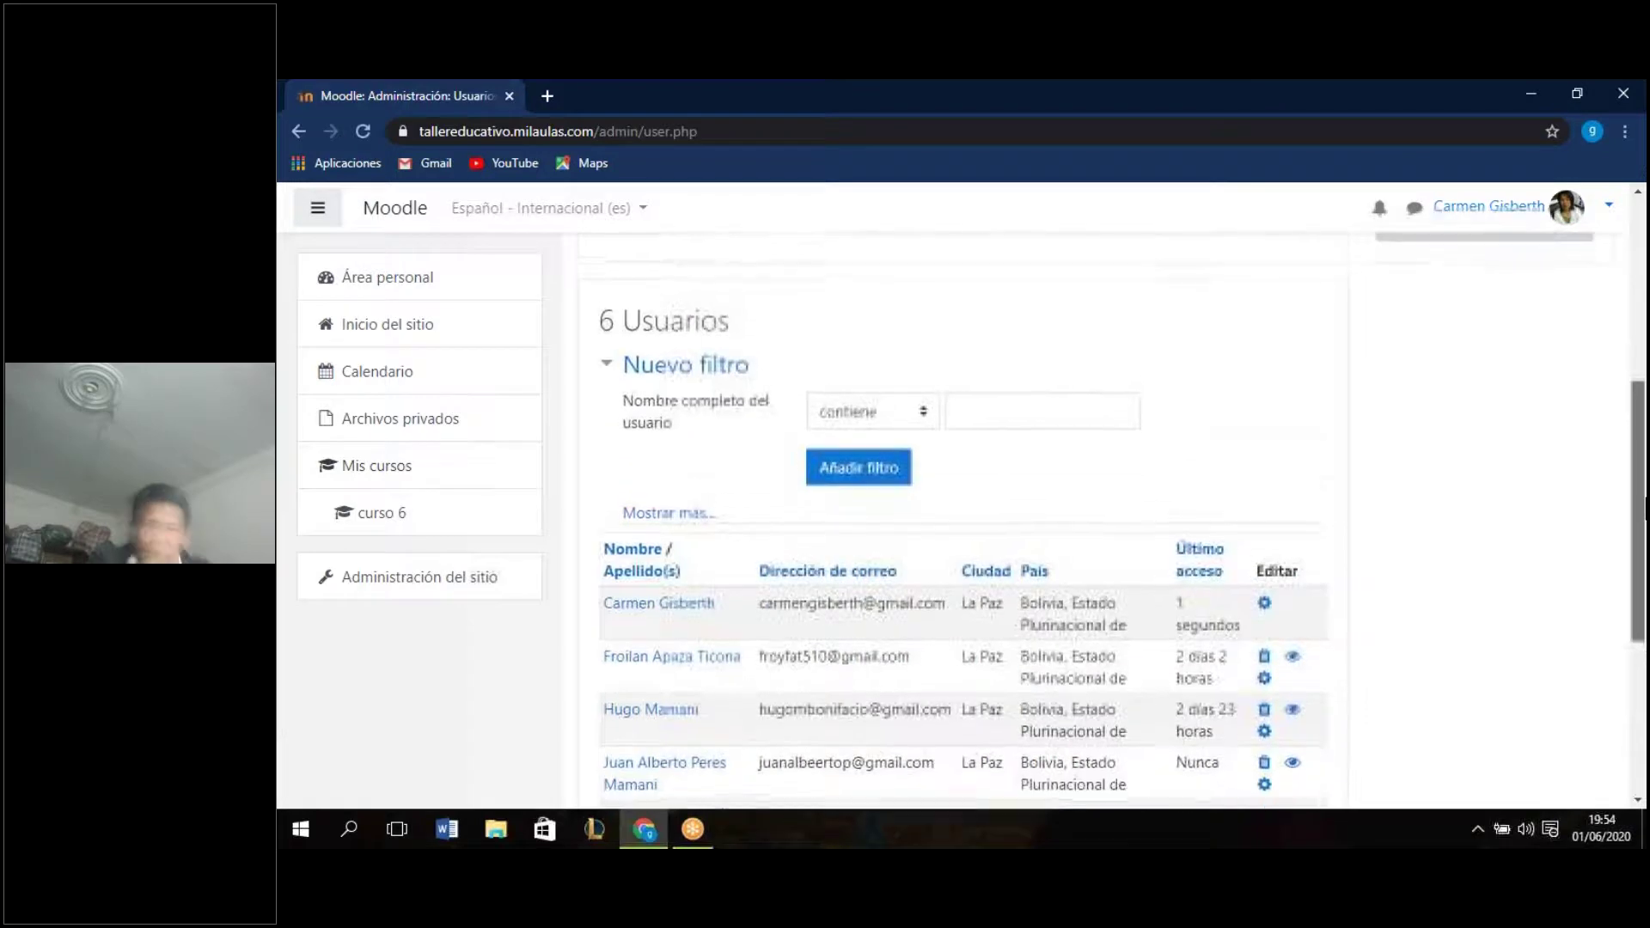
{"action": "scroll", "coordinate": [1644, 473], "scroll_direction": "down", "scroll_amount": 3}
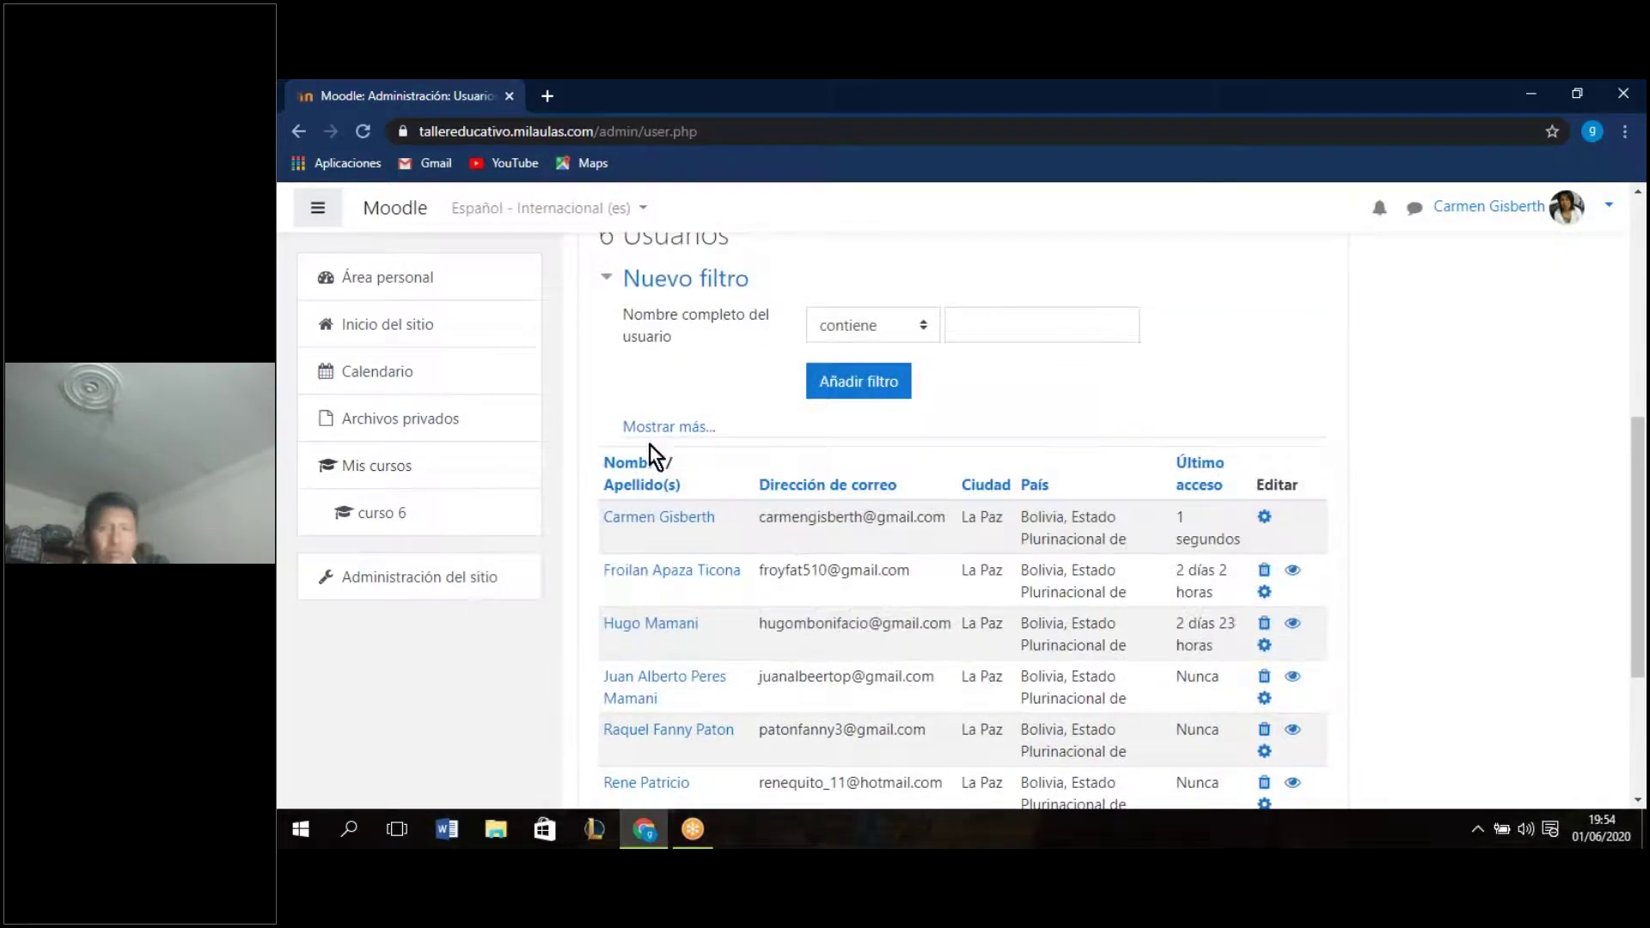
Show every user filter field with 'Mostrar más...' and scroll through them
{"action": "left_click", "coordinate": [664, 426]}
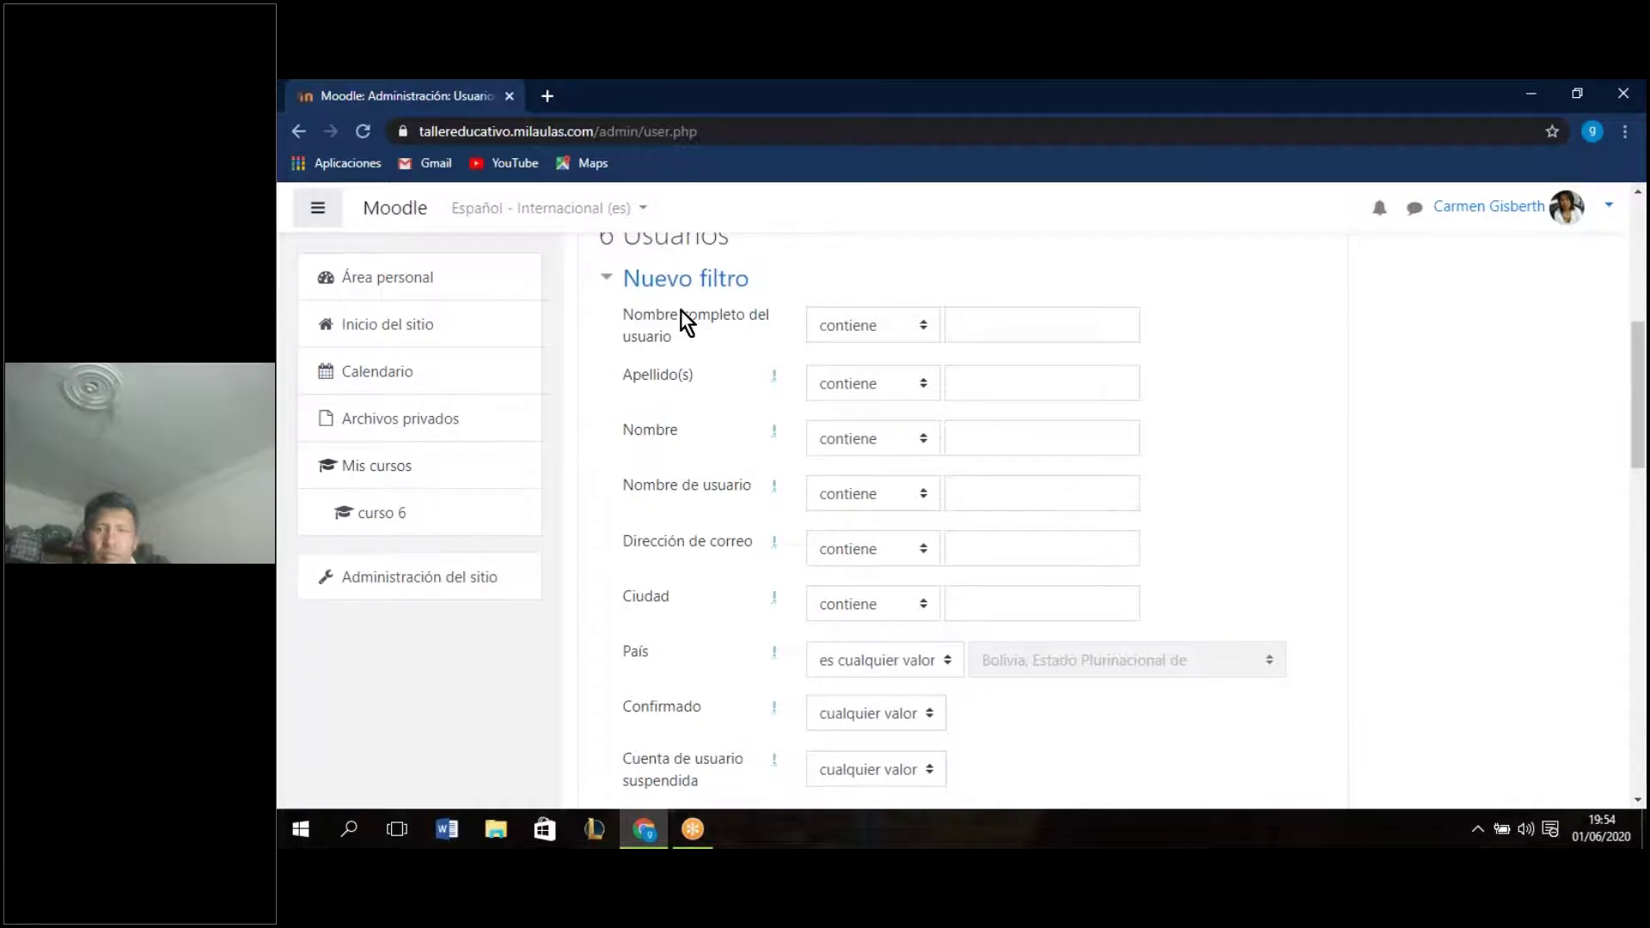
{"action": "scroll", "coordinate": [729, 364], "scroll_direction": "down", "scroll_amount": 15}
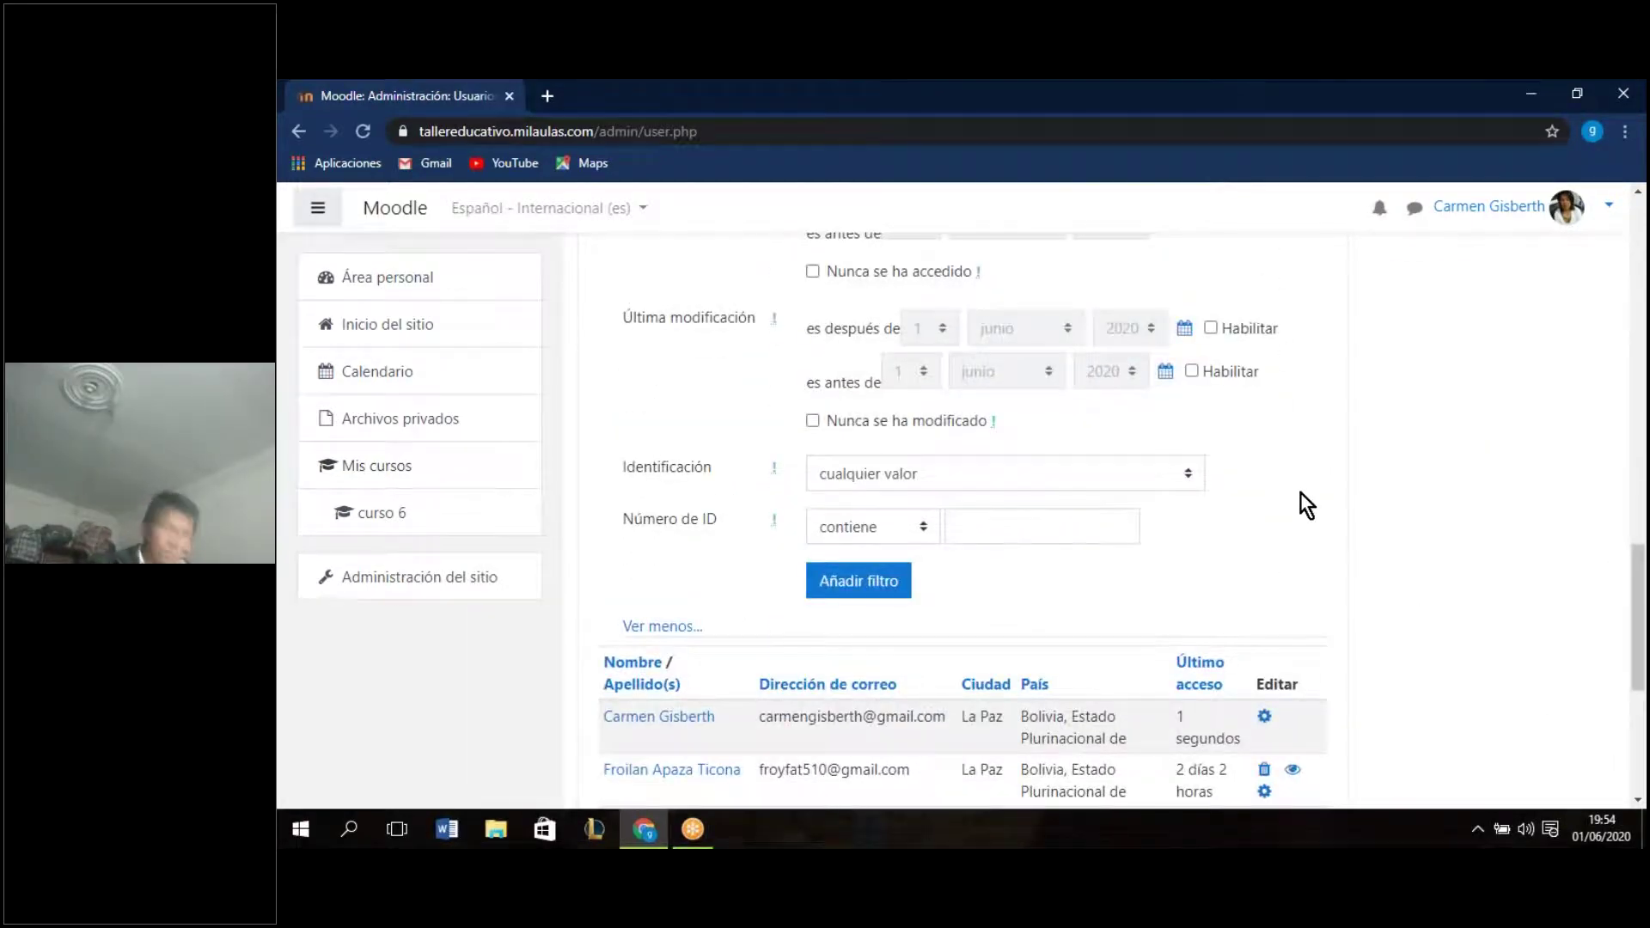
{"action": "scroll", "coordinate": [1302, 509], "scroll_direction": "down", "scroll_amount": 5}
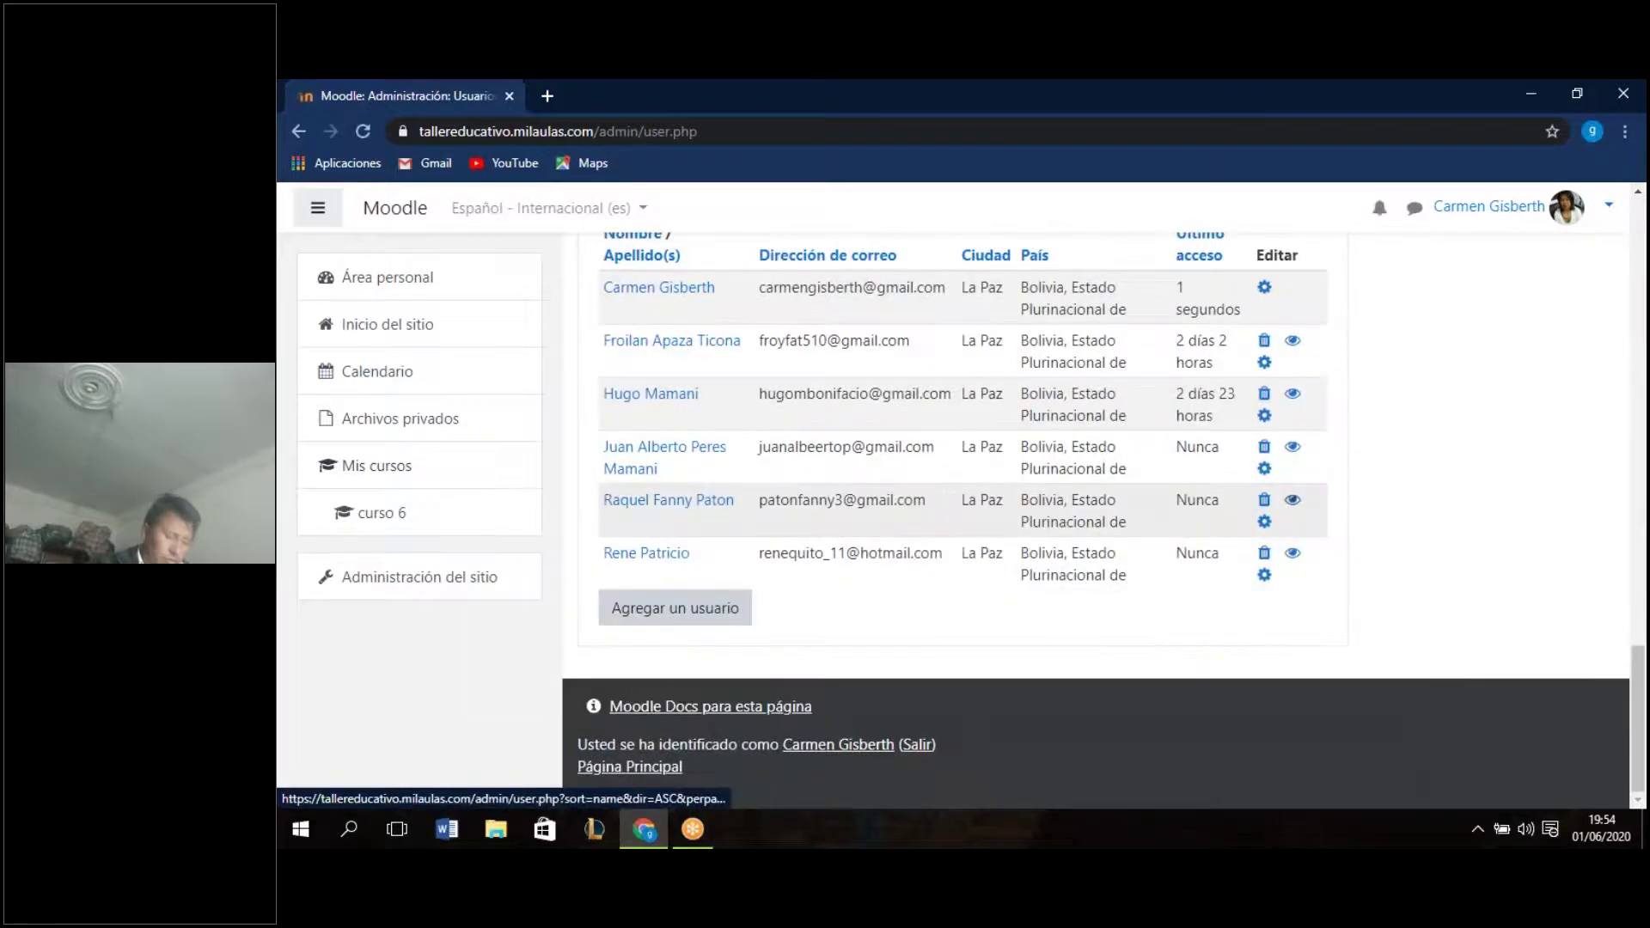
{"action": "scroll", "coordinate": [1643, 666], "scroll_direction": "up", "scroll_amount": 2}
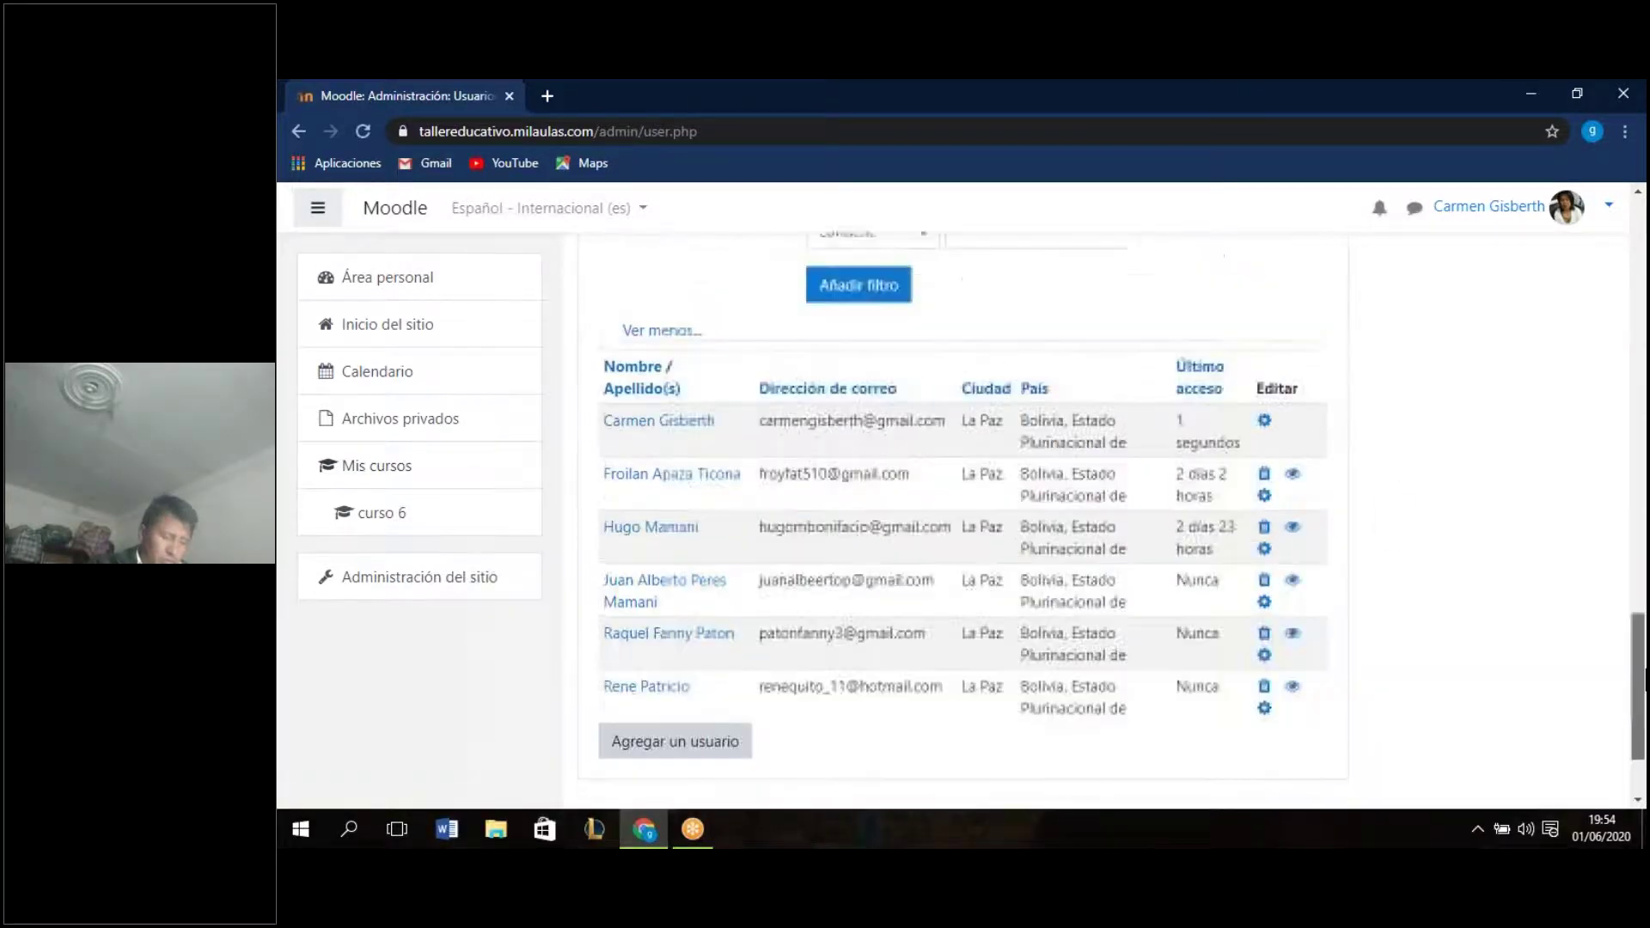
{"action": "scroll", "coordinate": [1642, 665], "scroll_direction": "up", "scroll_amount": 2}
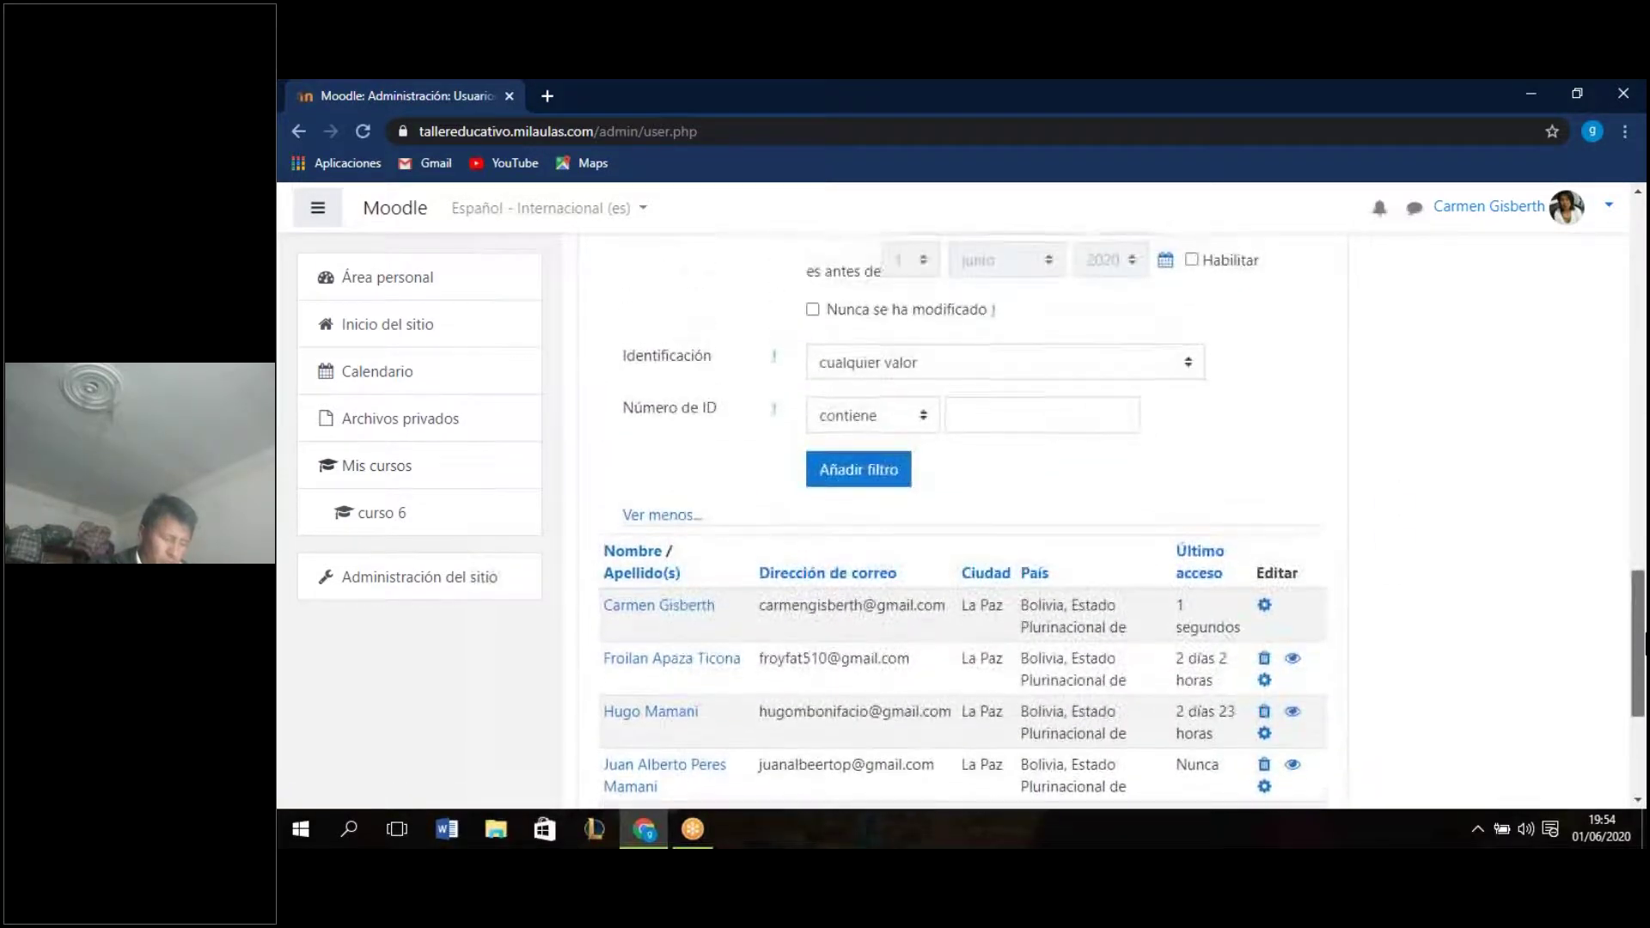
{"action": "scroll", "coordinate": [1643, 662], "scroll_direction": "down", "scroll_amount": 1}
{"action": "scroll", "coordinate": [1643, 666], "scroll_direction": "down", "scroll_amount": 2}
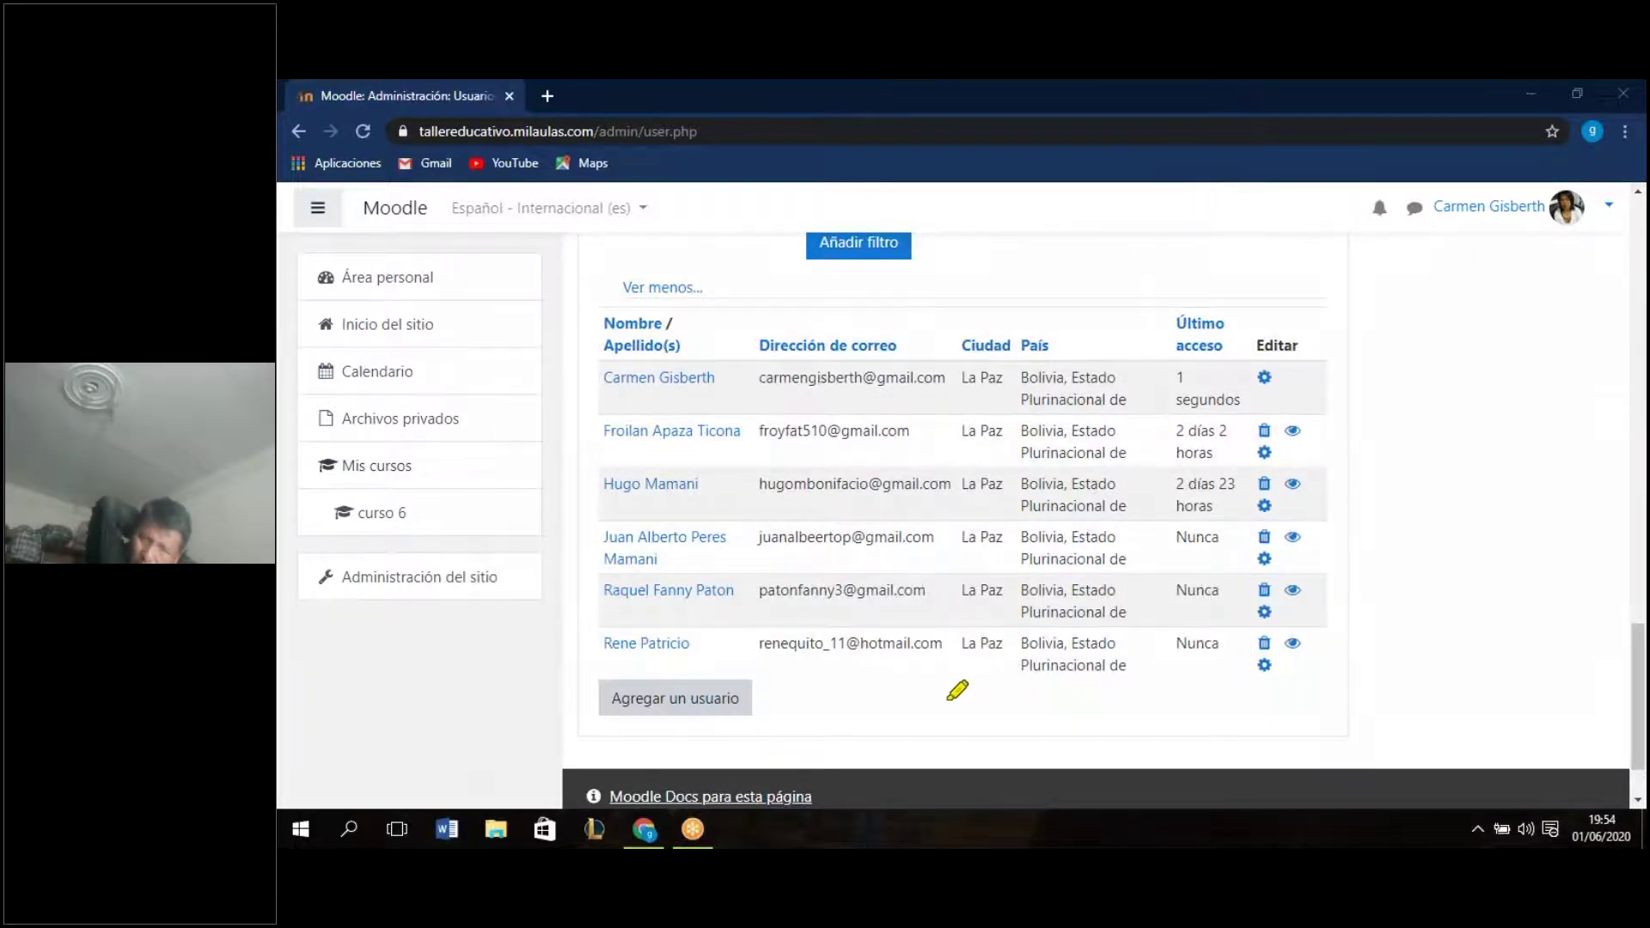
{"action": "mouse_move", "coordinate": [968, 735]}
{"action": "left_mouse_down"}
{"action": "mouse_move", "coordinate": [937, 723]}
{"action": "mouse_move", "coordinate": [964, 762]}
{"action": "mouse_move", "coordinate": [1023, 720]}
{"action": "left_mouse_up"}
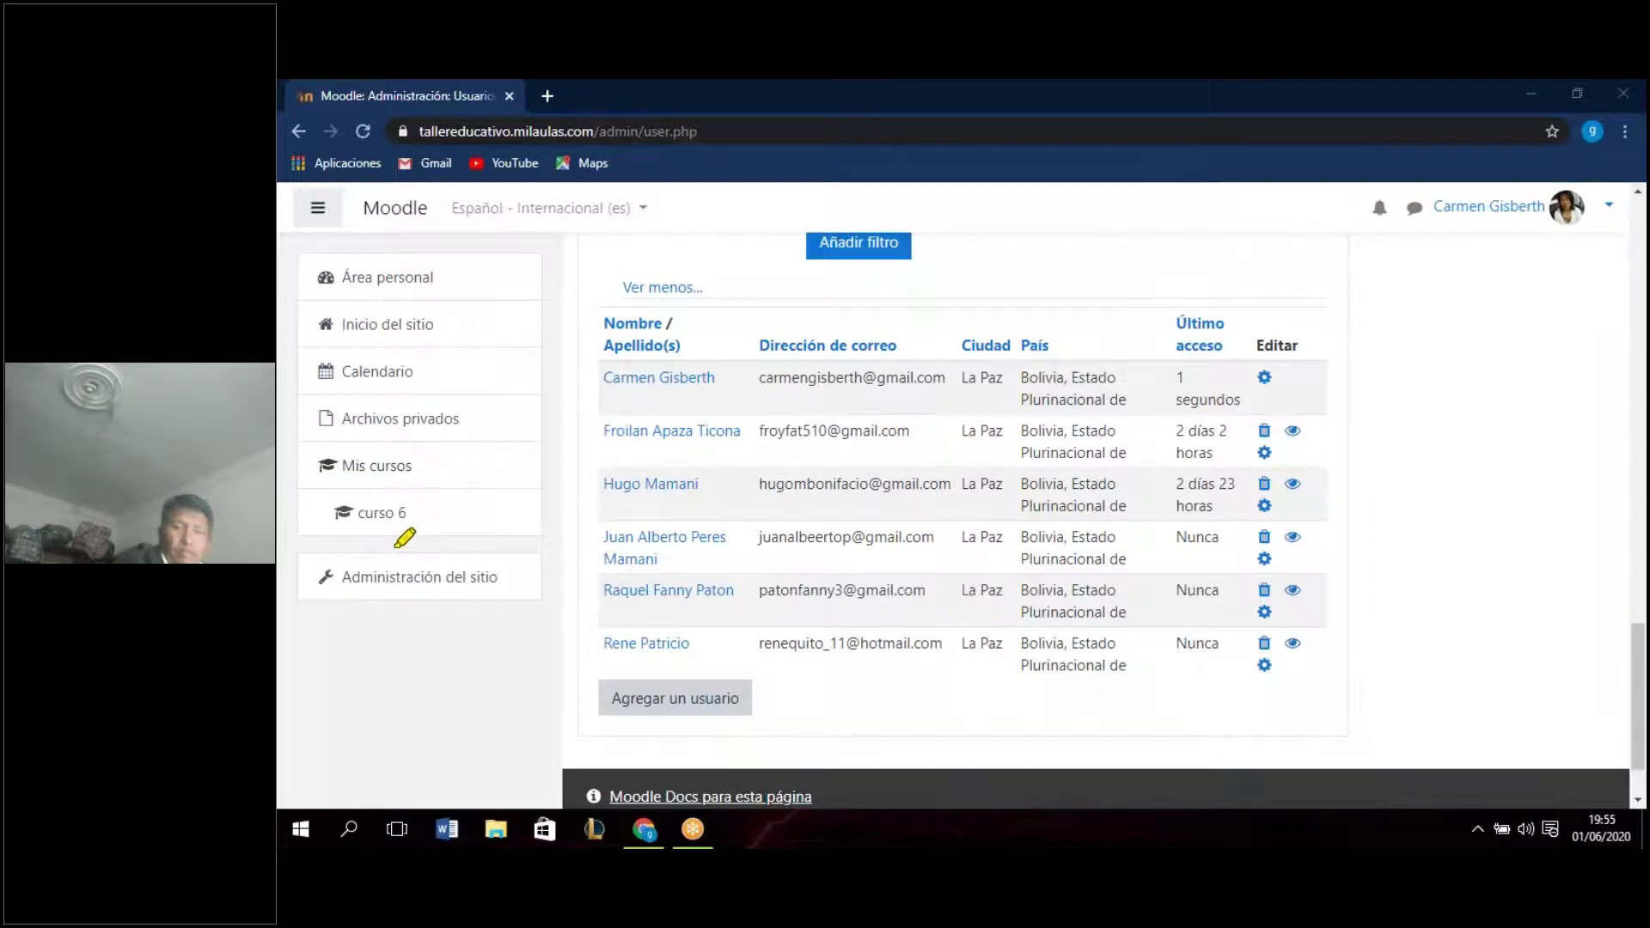
{"action": "left_click_drag", "start_coordinate": [359, 553], "coordinate": [509, 551]}
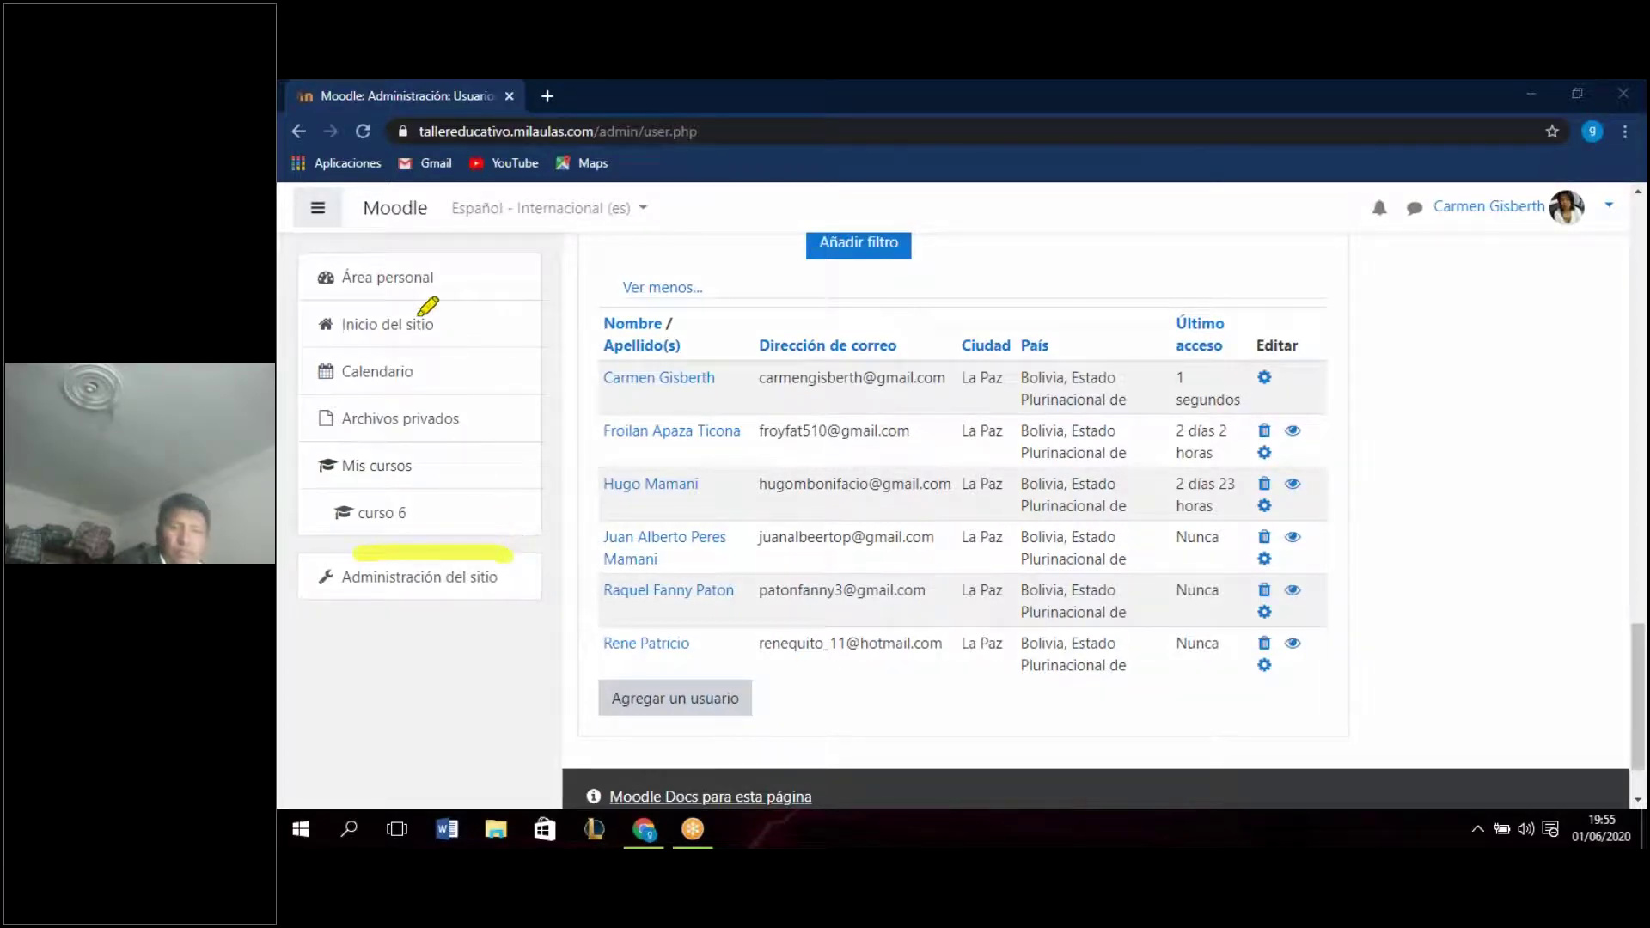
Go to 'Inicio del sitio' and scroll down to the available courses list
{"action": "mouse_move", "coordinate": [420, 300]}
{"action": "left_mouse_down"}
{"action": "mouse_move", "coordinate": [311, 325]}
{"action": "mouse_move", "coordinate": [391, 347]}
{"action": "mouse_move", "coordinate": [460, 334]}
{"action": "mouse_move", "coordinate": [440, 292]}
{"action": "mouse_move", "coordinate": [421, 294]}
{"action": "left_mouse_up"}
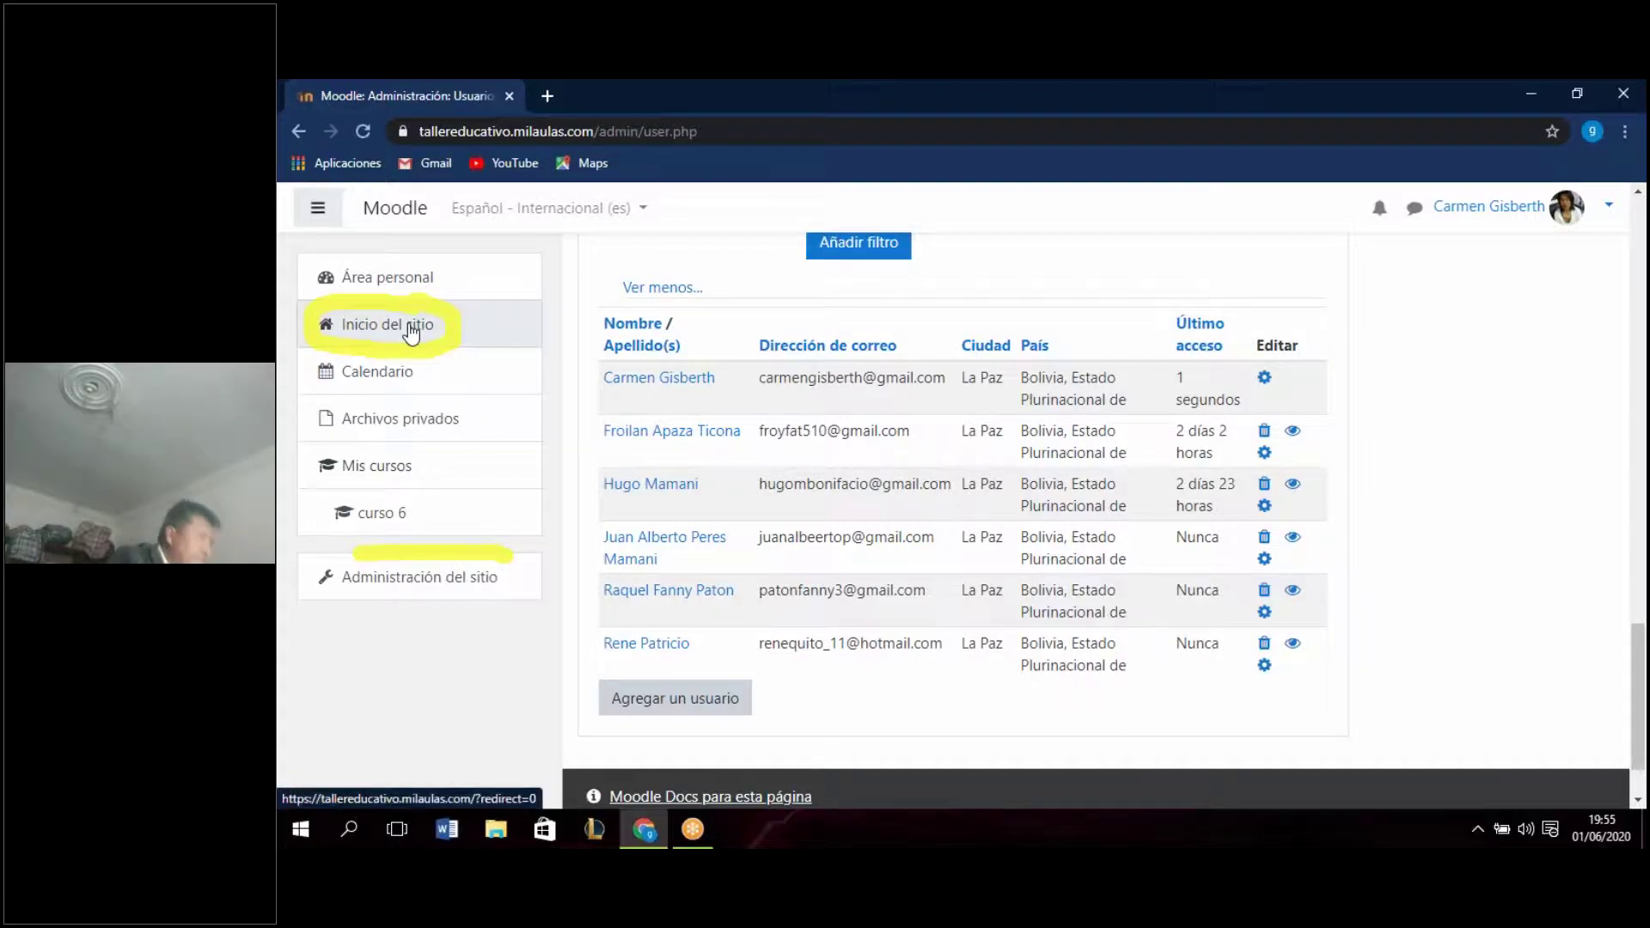
{"action": "left_click", "coordinate": [410, 327]}
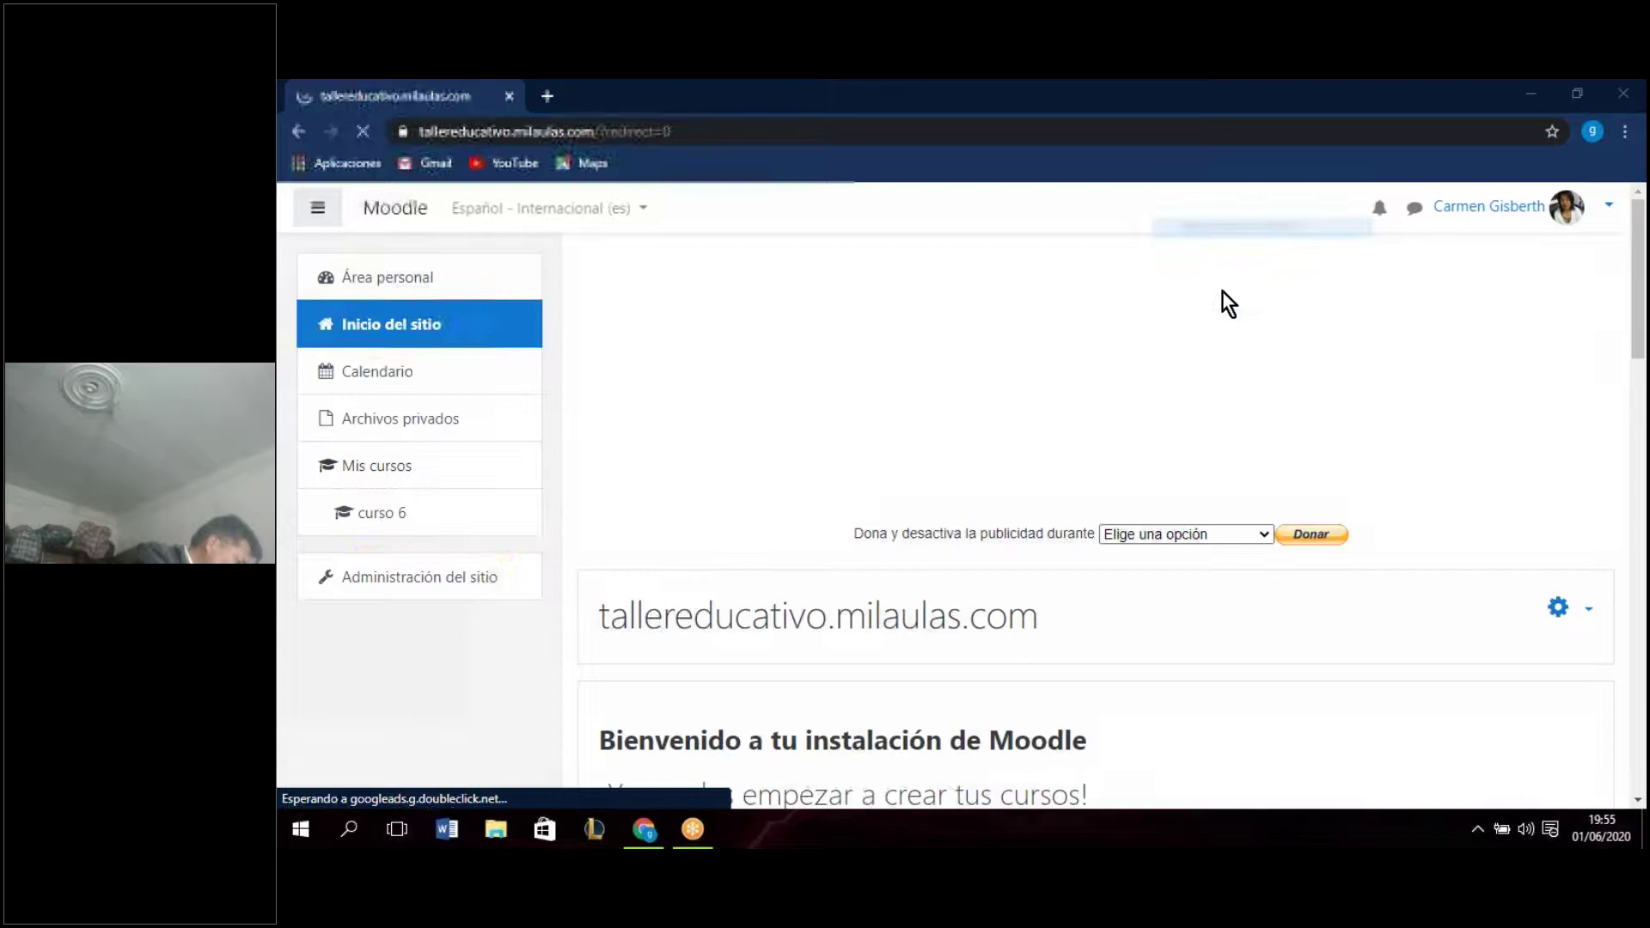
{"action": "left_click_drag", "start_coordinate": [1641, 310], "coordinate": [1616, 634]}
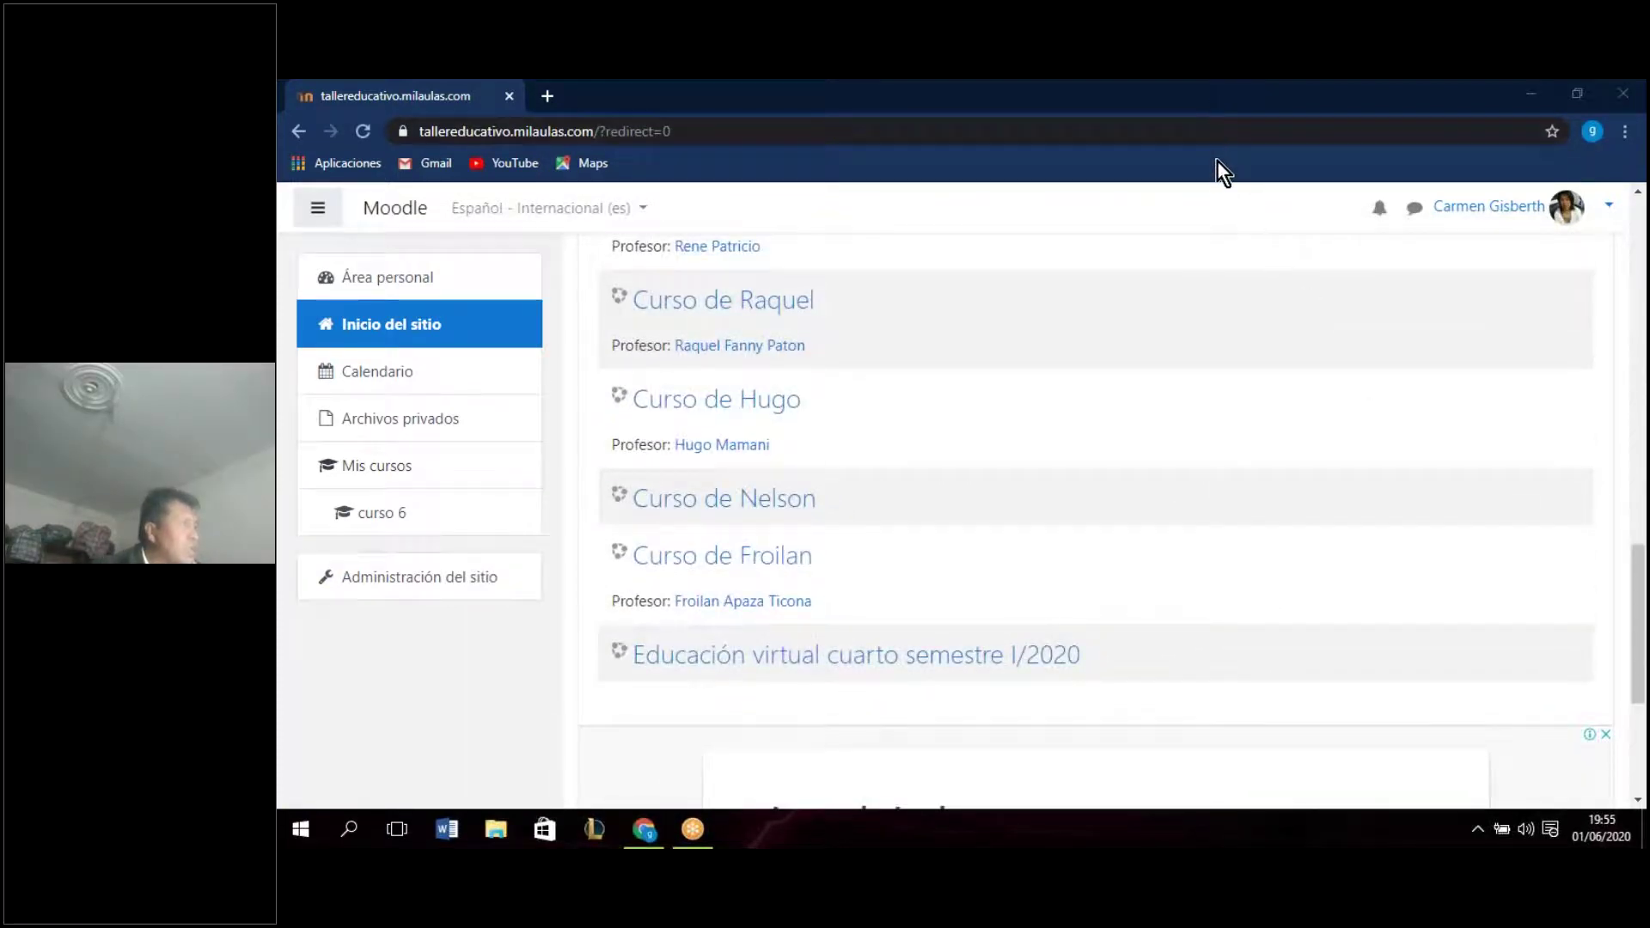
{"action": "mouse_move", "coordinate": [608, 683]}
{"action": "left_mouse_down"}
{"action": "mouse_move", "coordinate": [849, 710]}
{"action": "mouse_move", "coordinate": [1191, 627]}
{"action": "mouse_move", "coordinate": [948, 604]}
{"action": "mouse_move", "coordinate": [658, 606]}
{"action": "mouse_move", "coordinate": [582, 641]}
{"action": "mouse_move", "coordinate": [607, 685]}
{"action": "left_mouse_up"}
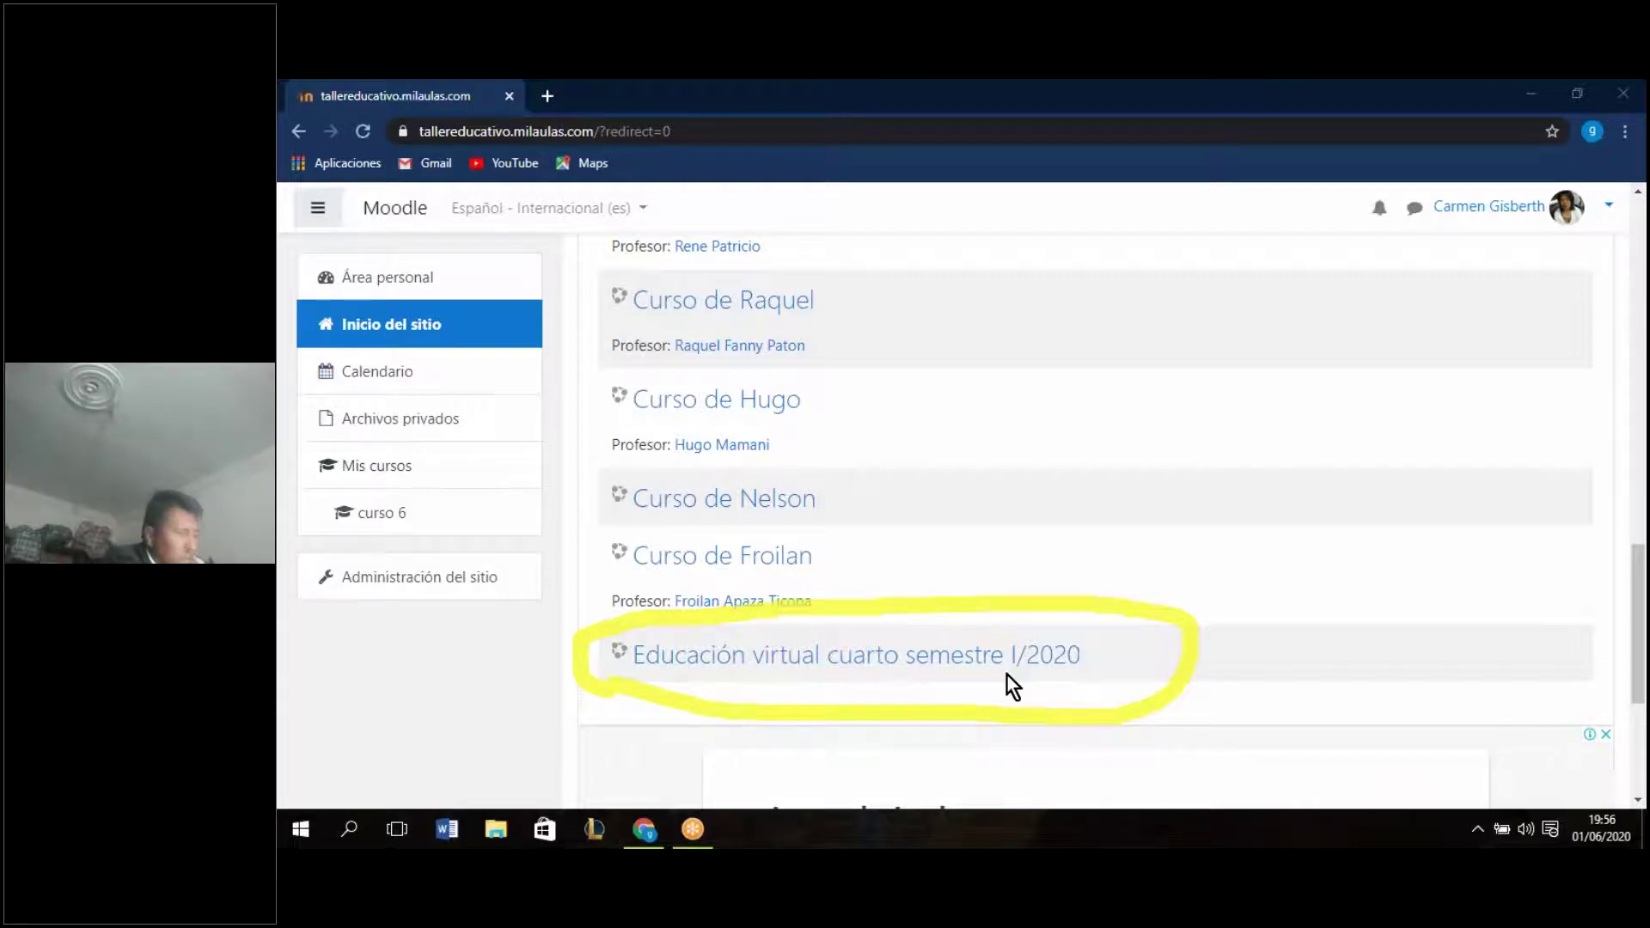
Open the 'Educación virtual cuarto semestre I/2020' course and look over Tema 1 to Tema 4
{"action": "left_click", "coordinate": [885, 662]}
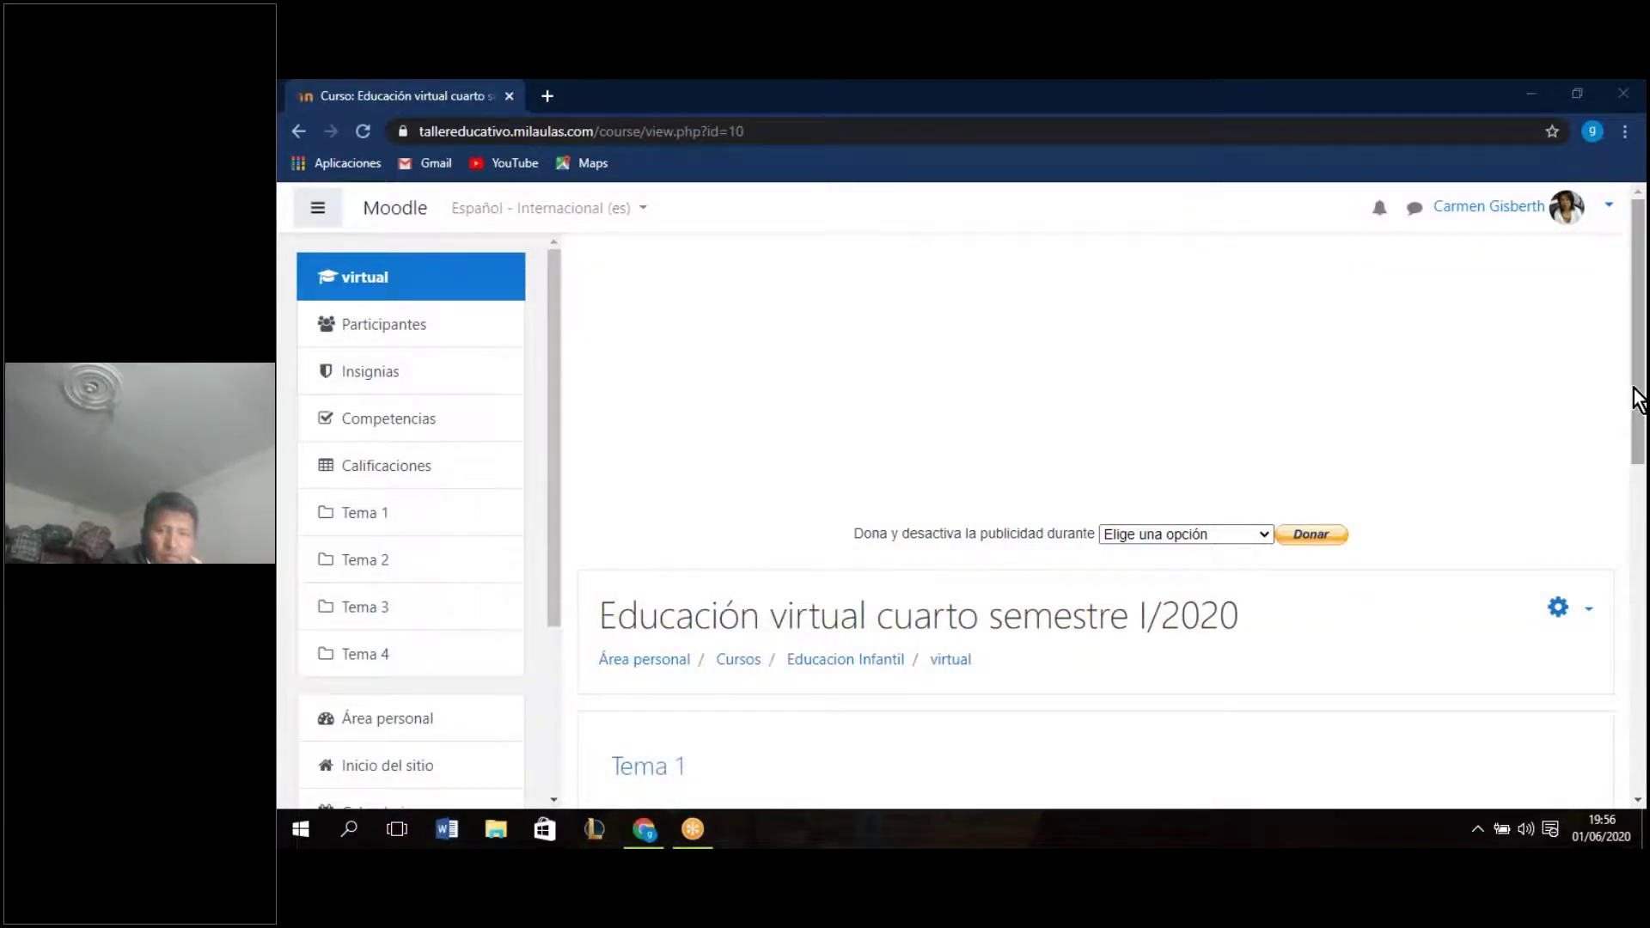
{"action": "left_click_drag", "start_coordinate": [1641, 384], "coordinate": [1643, 501]}
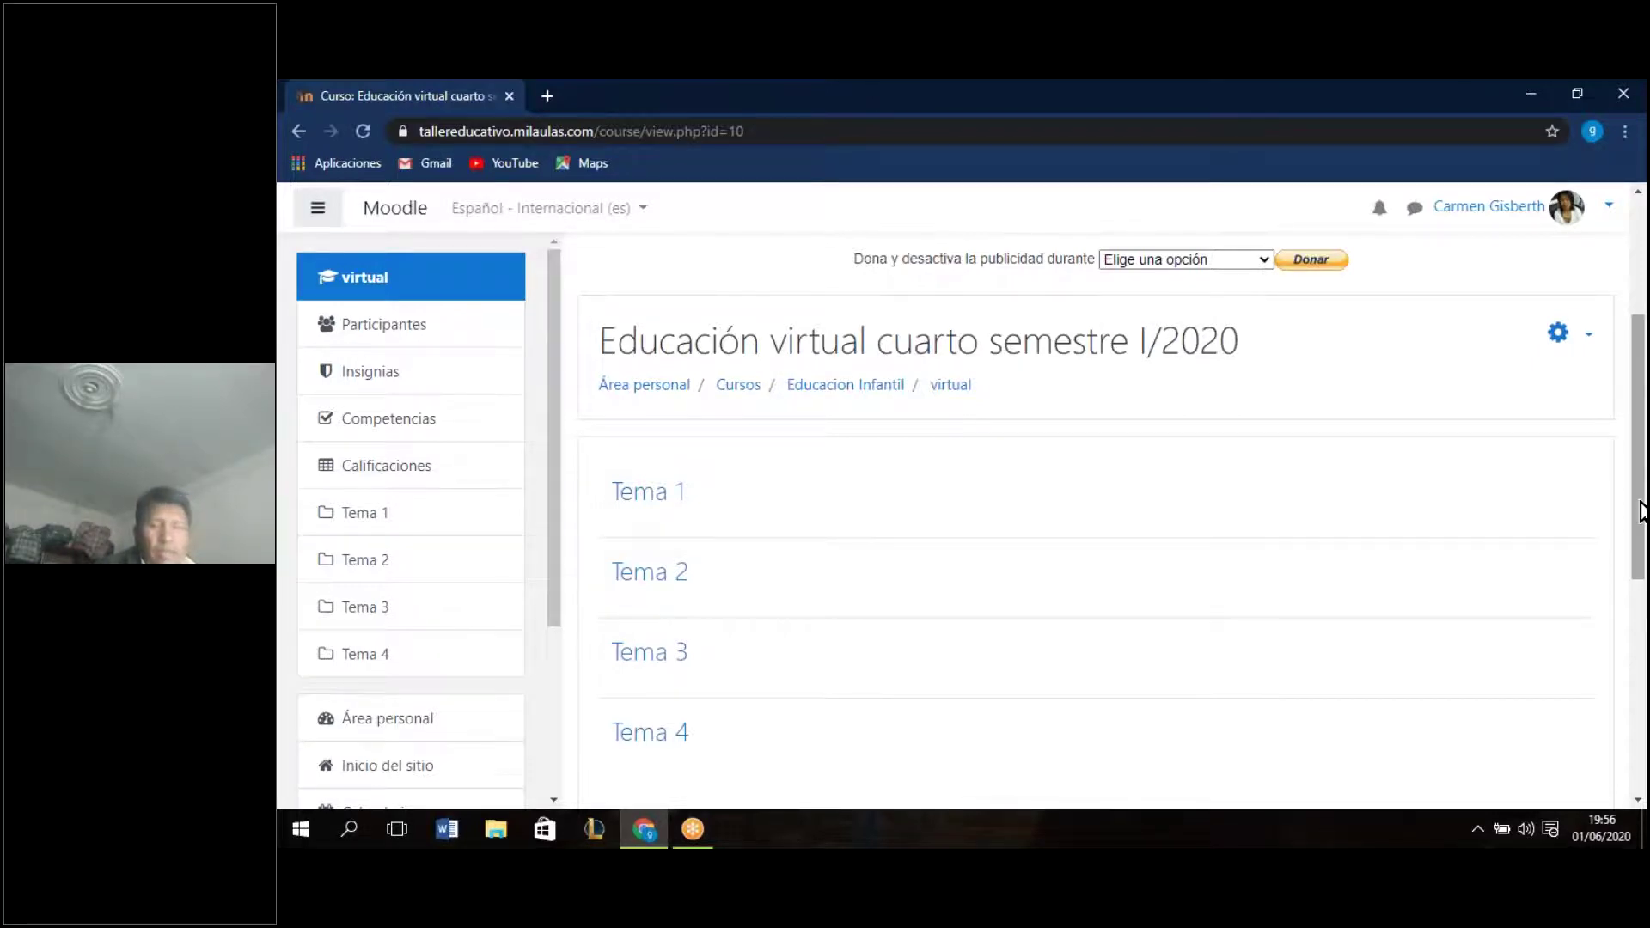
{"action": "left_click_drag", "start_coordinate": [1639, 443], "coordinate": [1638, 455]}
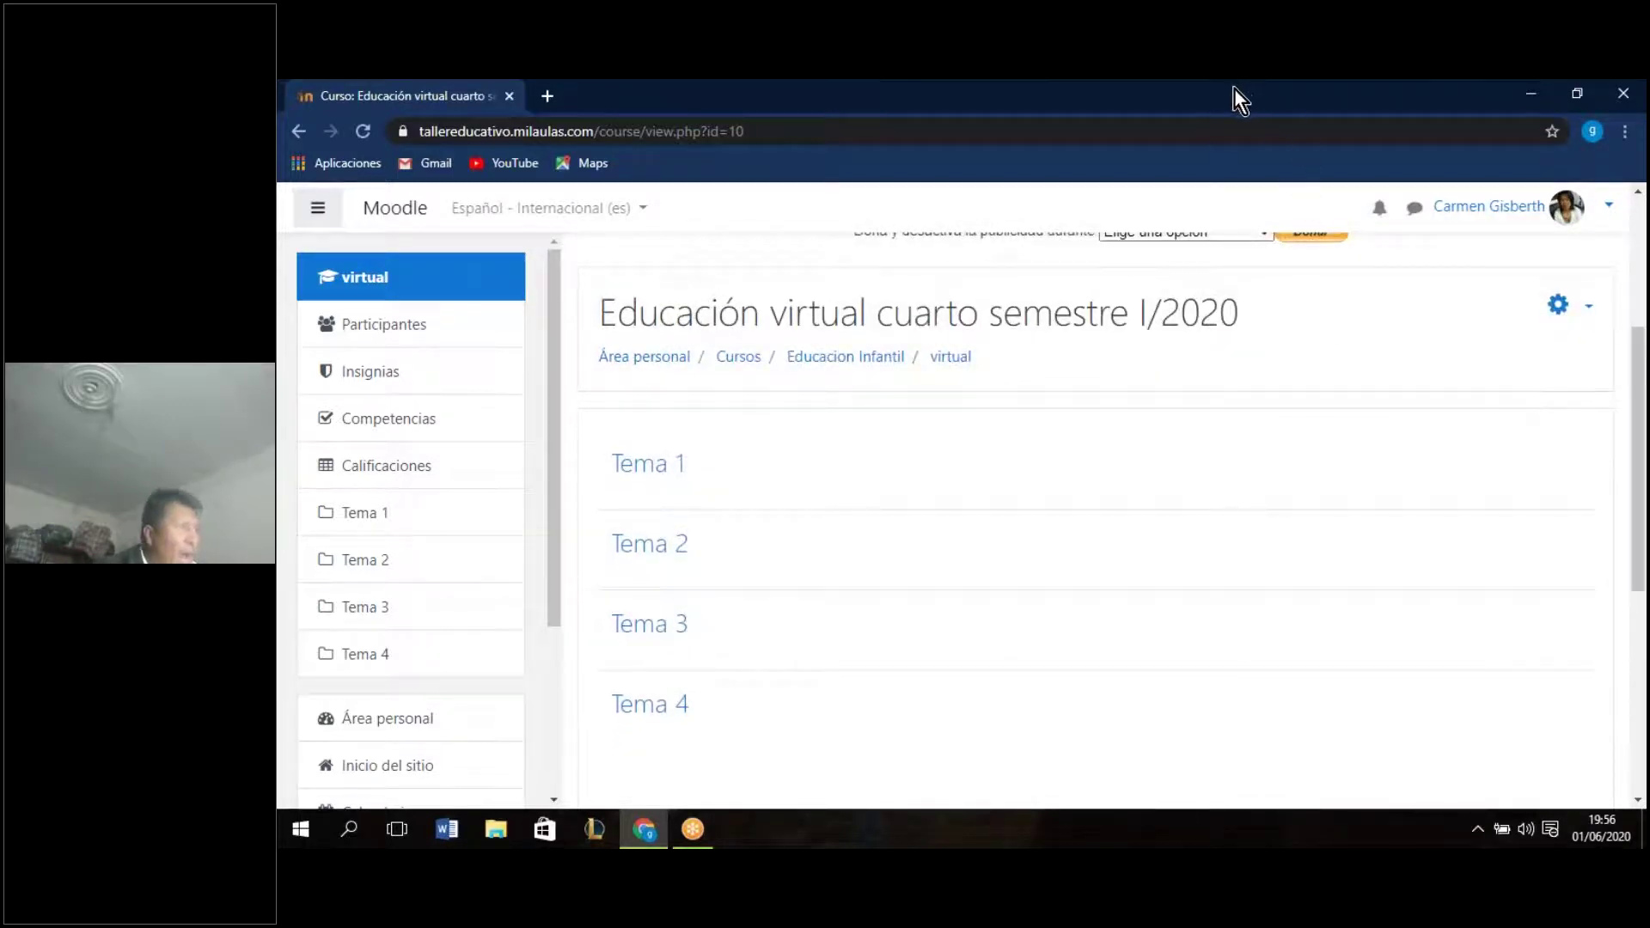
{"action": "left_click", "coordinate": [1230, 156]}
{"action": "mouse_move", "coordinate": [702, 273]}
{"action": "left_mouse_down"}
{"action": "mouse_move", "coordinate": [1297, 283]}
{"action": "mouse_move", "coordinate": [1284, 329]}
{"action": "left_mouse_up"}
{"action": "mouse_move", "coordinate": [947, 365]}
{"action": "left_mouse_down"}
{"action": "mouse_move", "coordinate": [996, 361]}
{"action": "mouse_move", "coordinate": [967, 324]}
{"action": "mouse_move", "coordinate": [921, 340]}
{"action": "mouse_move", "coordinate": [950, 368]}
{"action": "left_mouse_up"}
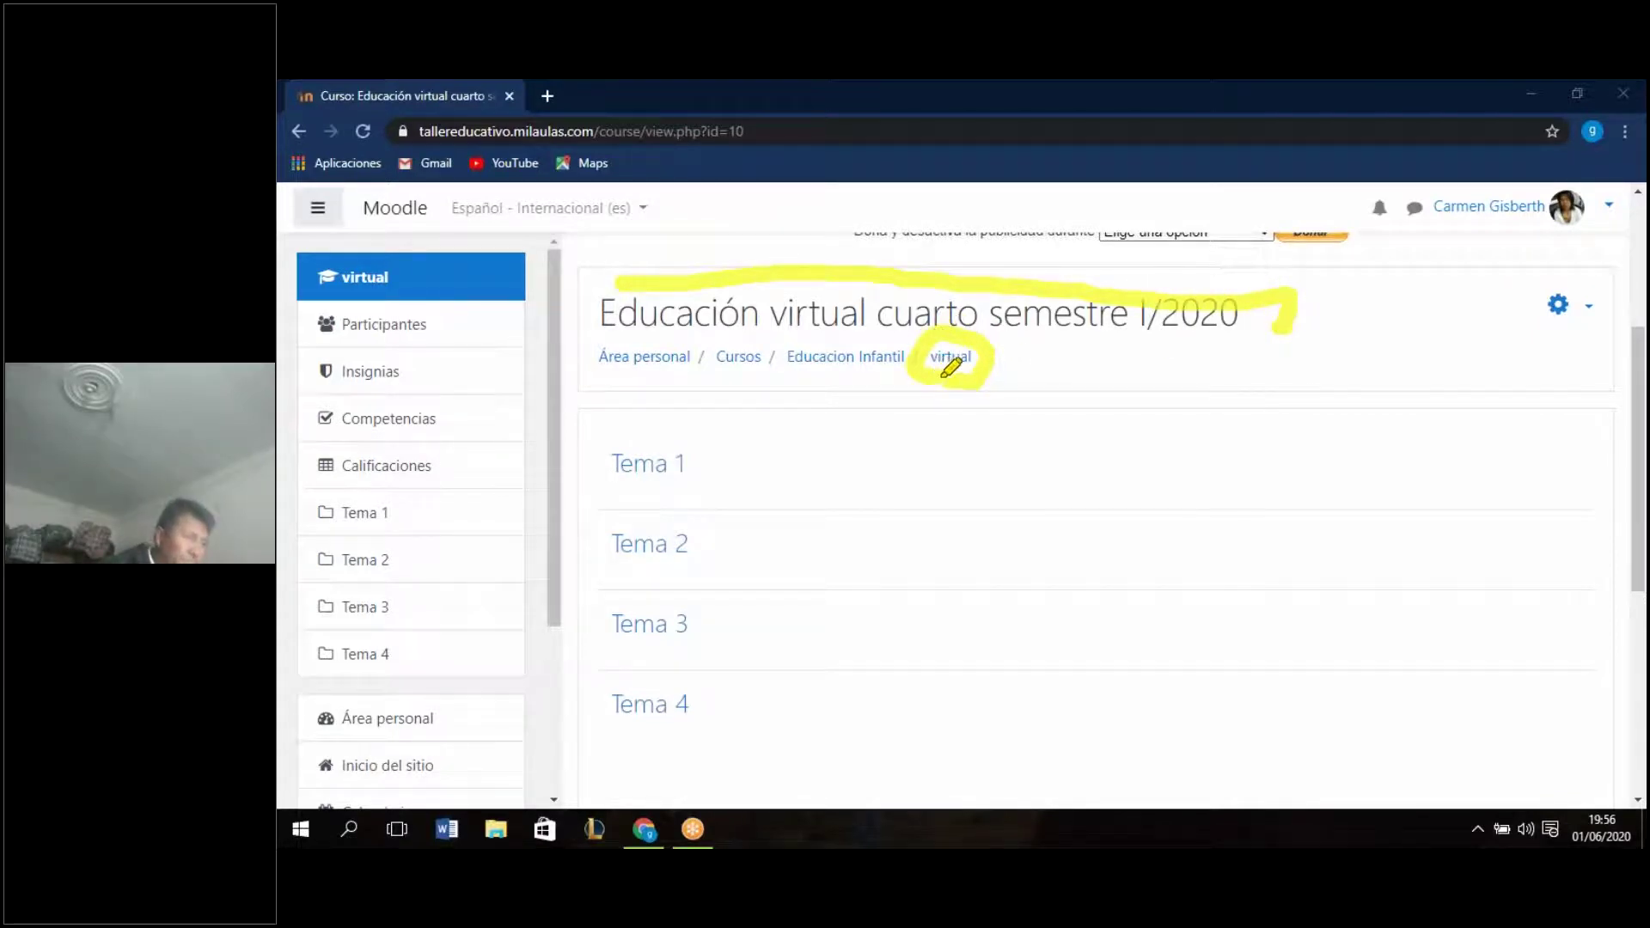
{"action": "left_click_drag", "start_coordinate": [730, 430], "coordinate": [700, 754]}
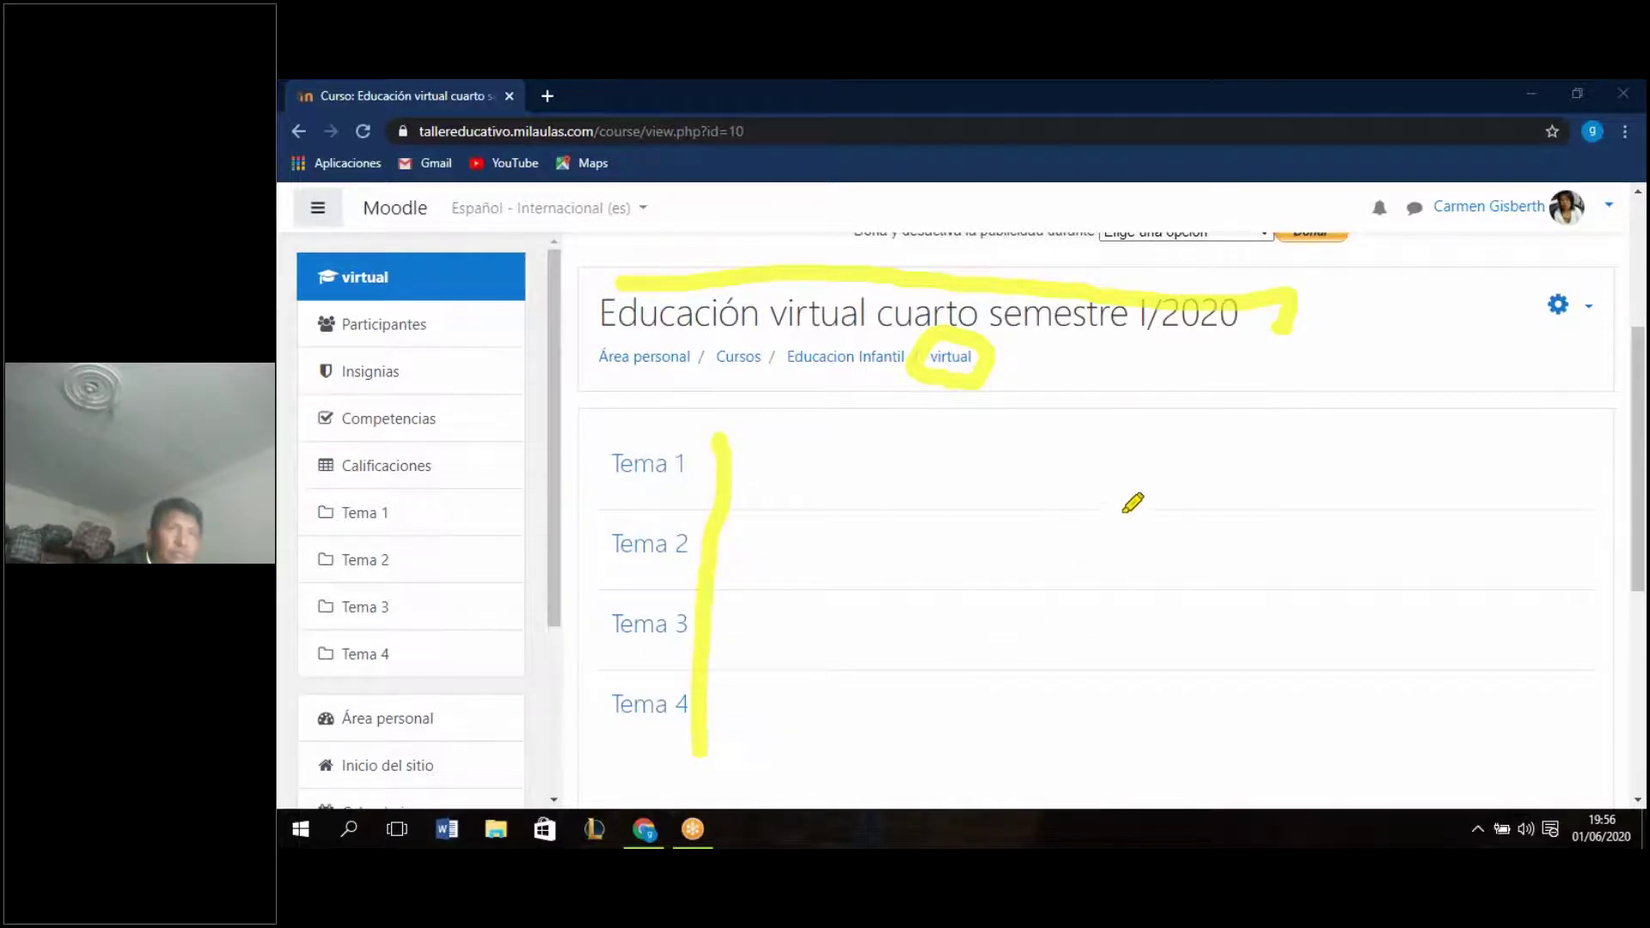
{"action": "mouse_move", "coordinate": [1535, 292]}
{"action": "left_mouse_down"}
{"action": "mouse_move", "coordinate": [1575, 353]}
{"action": "mouse_move", "coordinate": [1617, 313]}
{"action": "mouse_move", "coordinate": [1600, 296]}
{"action": "left_mouse_up"}
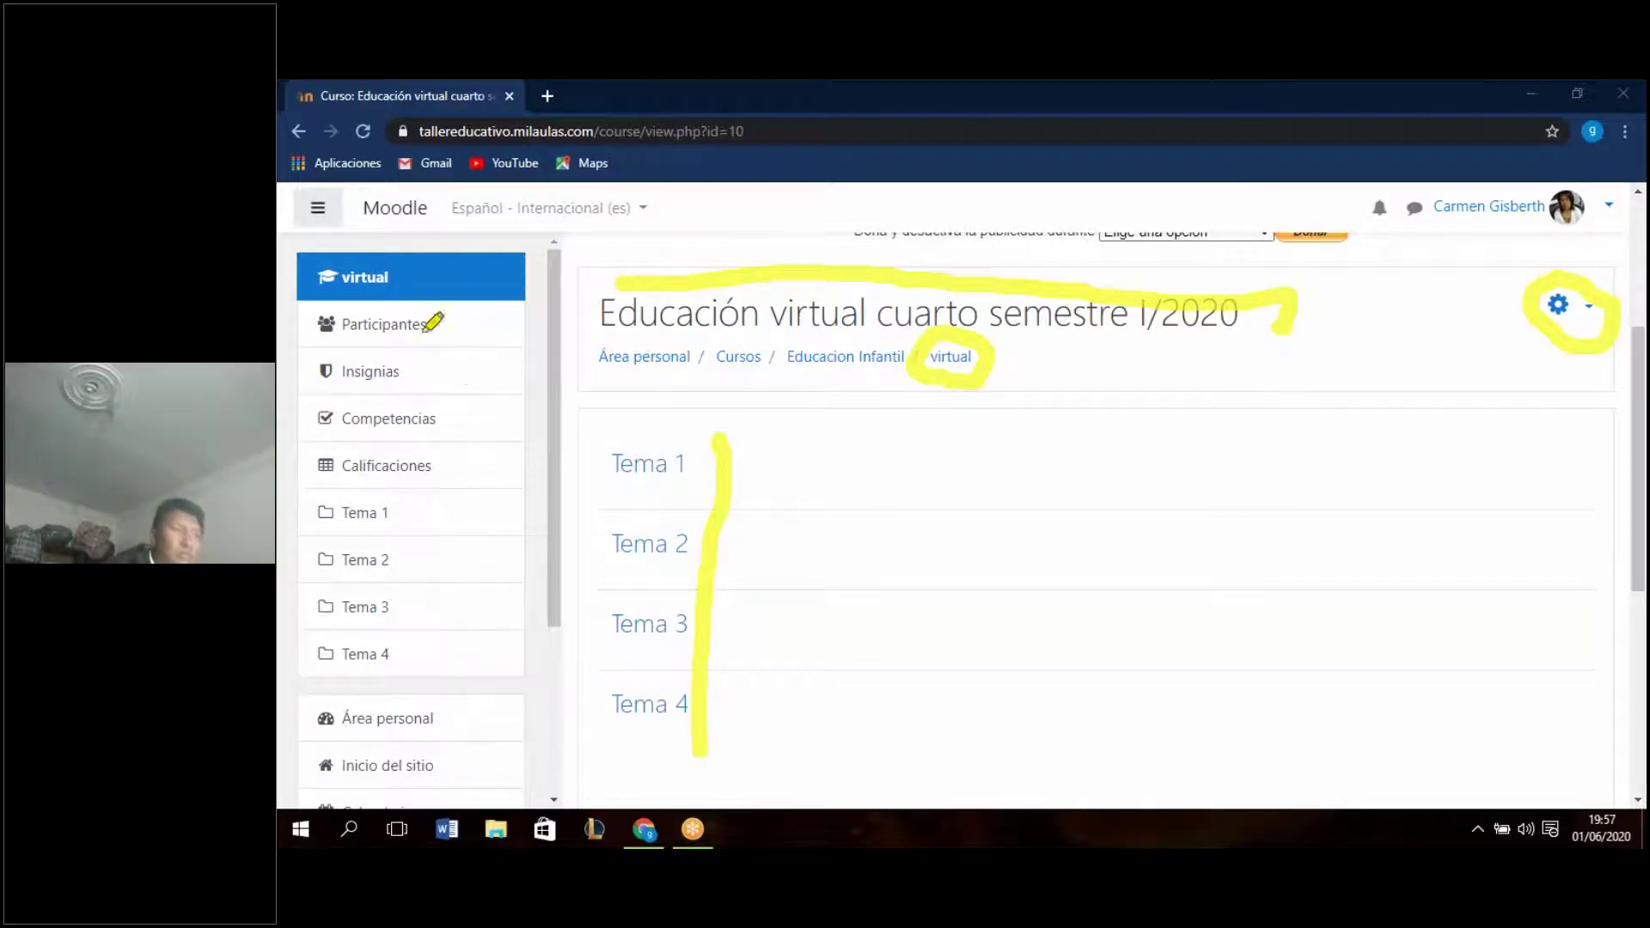
{"action": "mouse_move", "coordinate": [391, 297]}
{"action": "left_mouse_down"}
{"action": "mouse_move", "coordinate": [283, 288]}
{"action": "mouse_move", "coordinate": [362, 357]}
{"action": "mouse_move", "coordinate": [464, 325]}
{"action": "mouse_move", "coordinate": [395, 288]}
{"action": "left_mouse_up"}
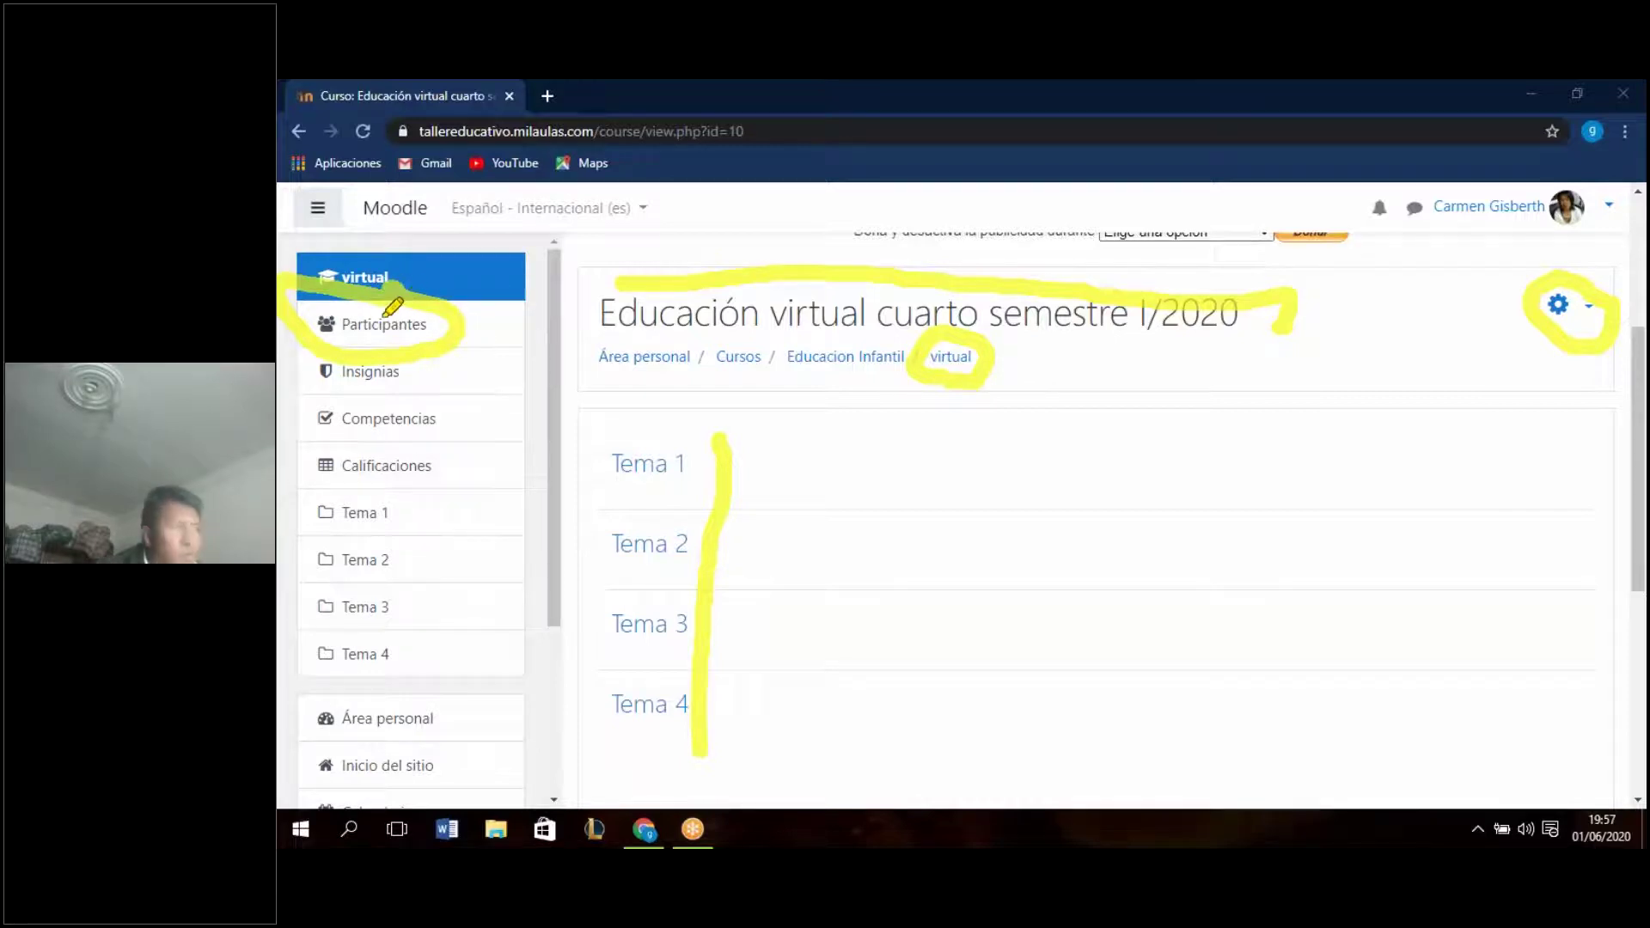
{"action": "mouse_move", "coordinate": [468, 340]}
{"action": "left_mouse_down"}
{"action": "mouse_move", "coordinate": [611, 354]}
{"action": "mouse_move", "coordinate": [485, 342]}
{"action": "mouse_move", "coordinate": [509, 397]}
{"action": "left_mouse_up"}
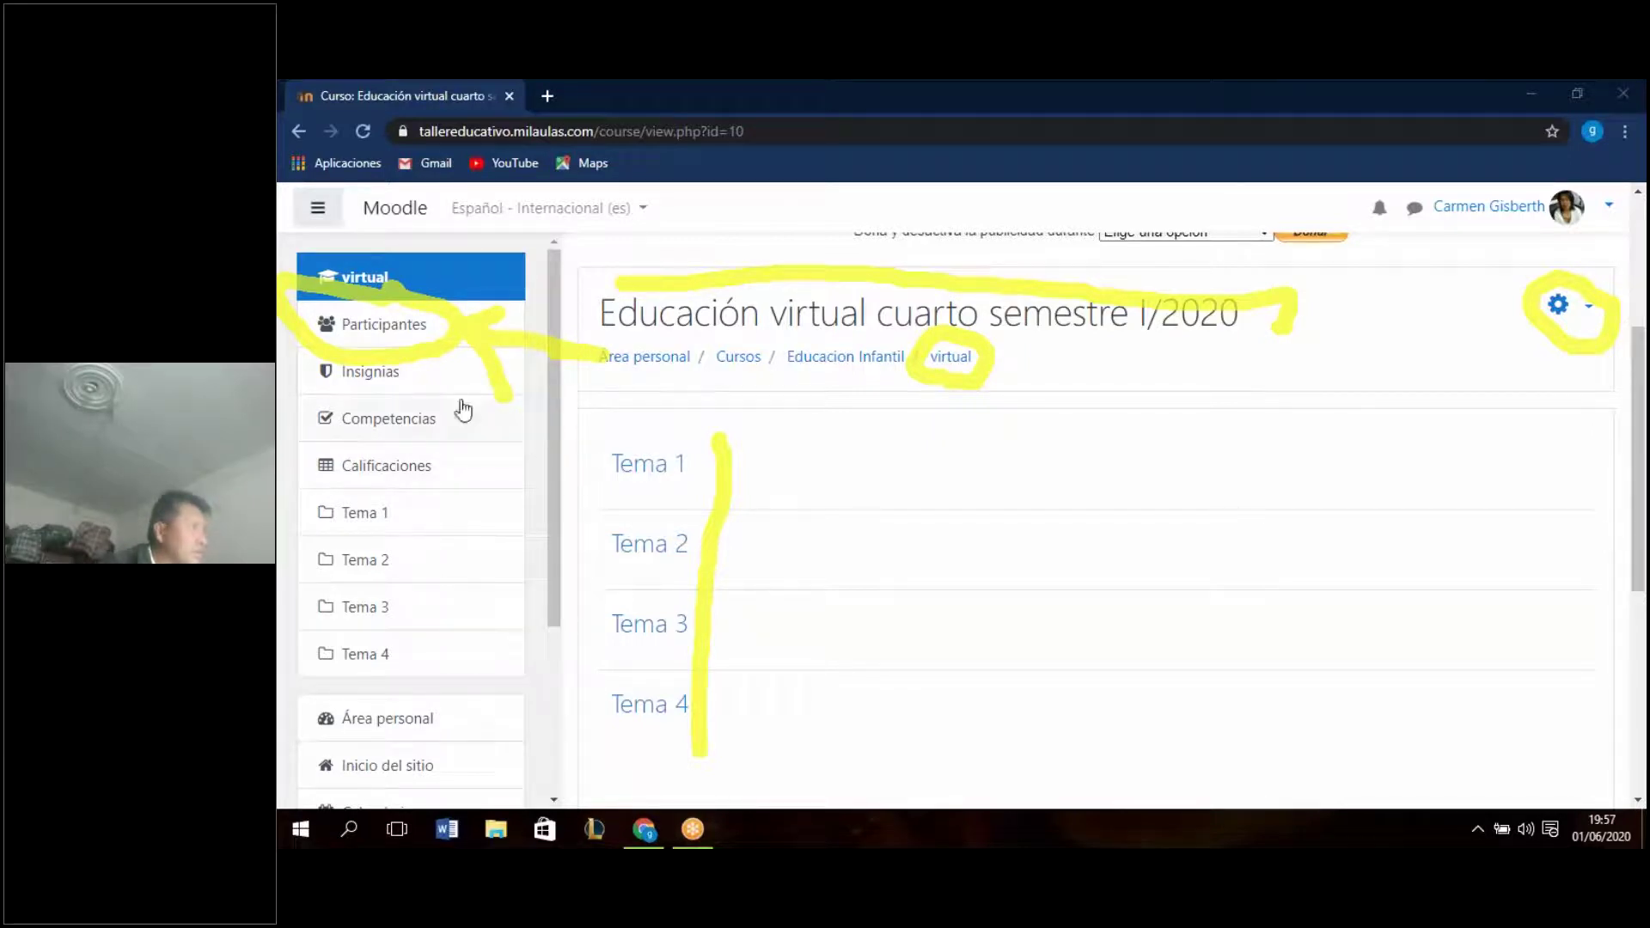
{"action": "left_click", "coordinate": [369, 328]}
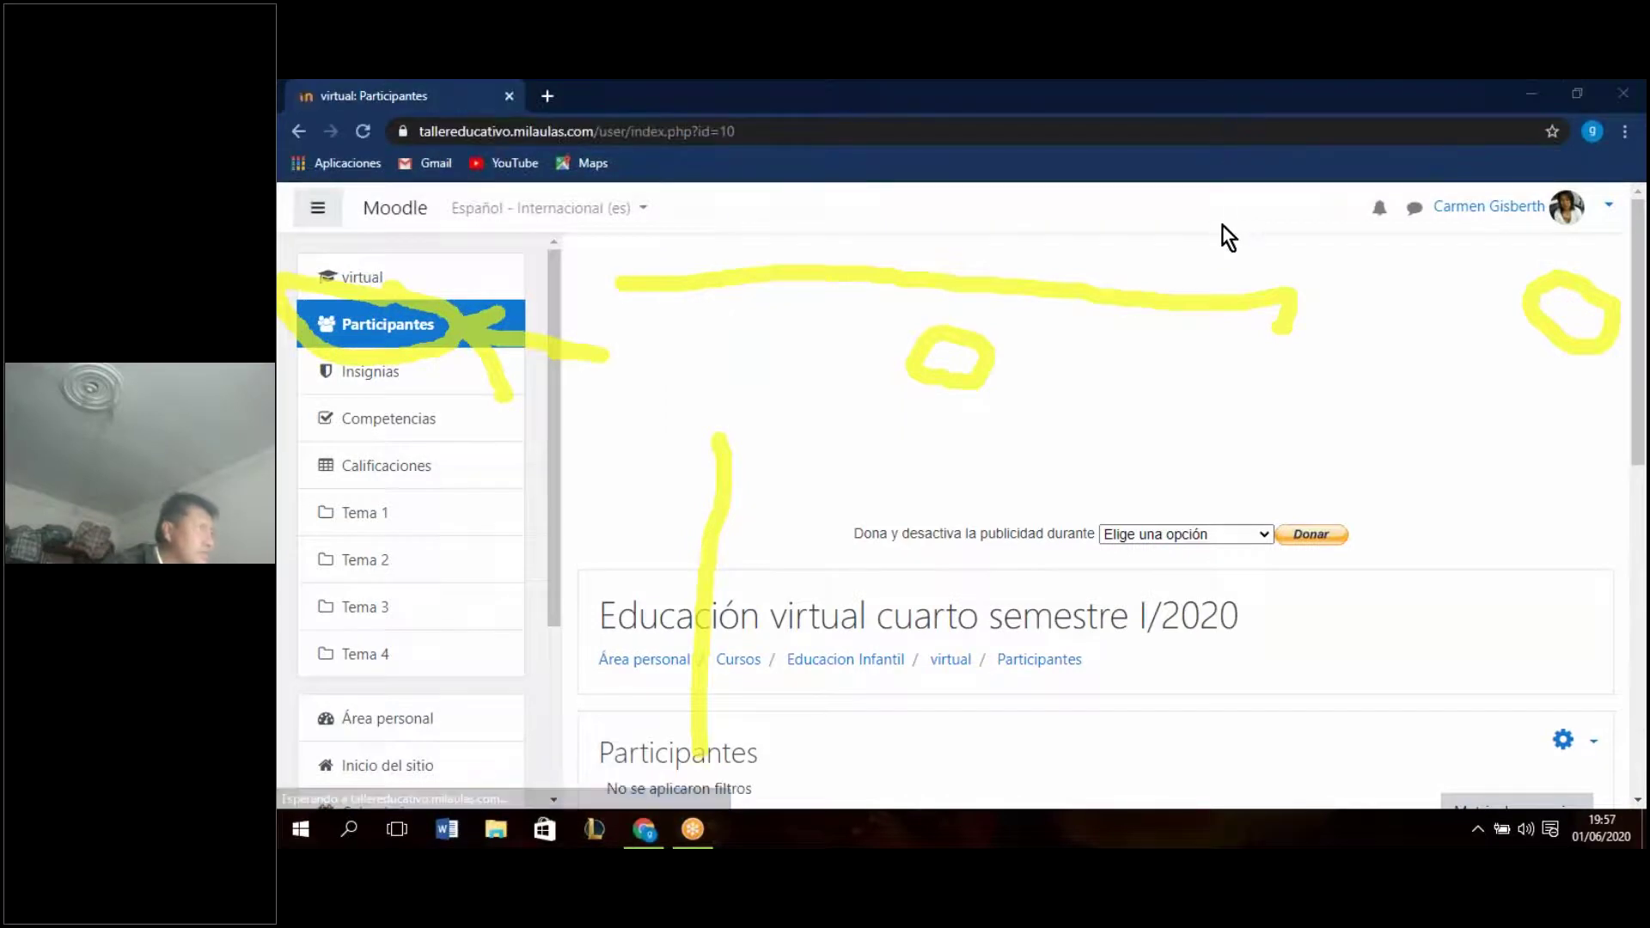
{"action": "key", "text": "Escape"}
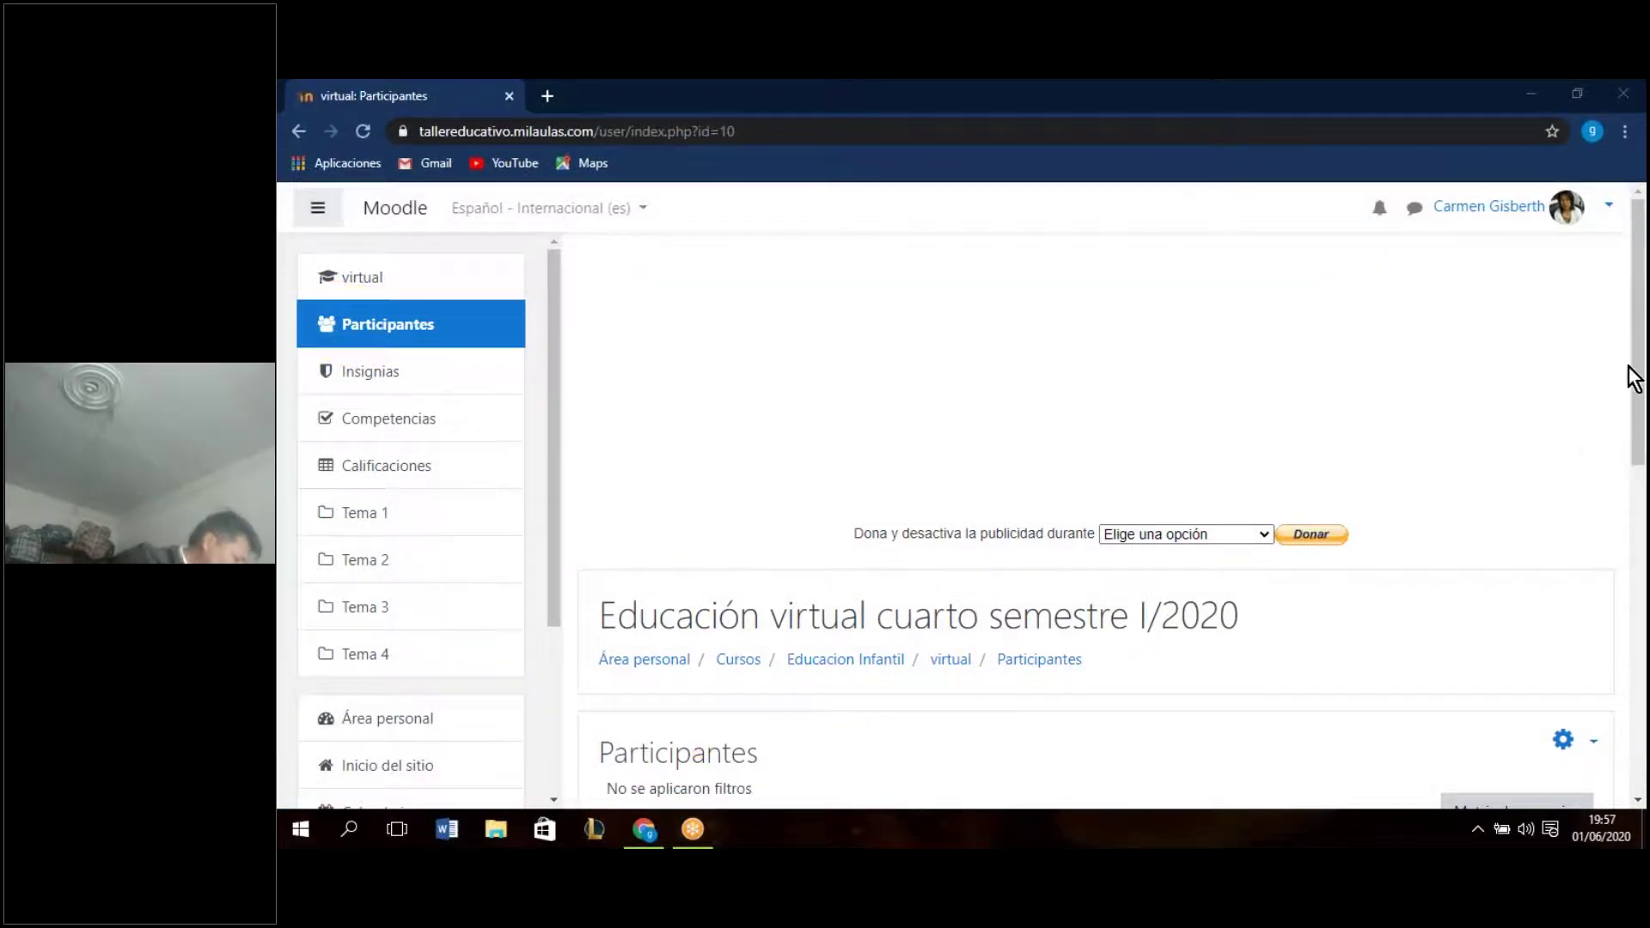
{"action": "left_click_drag", "start_coordinate": [1637, 361], "coordinate": [1643, 553]}
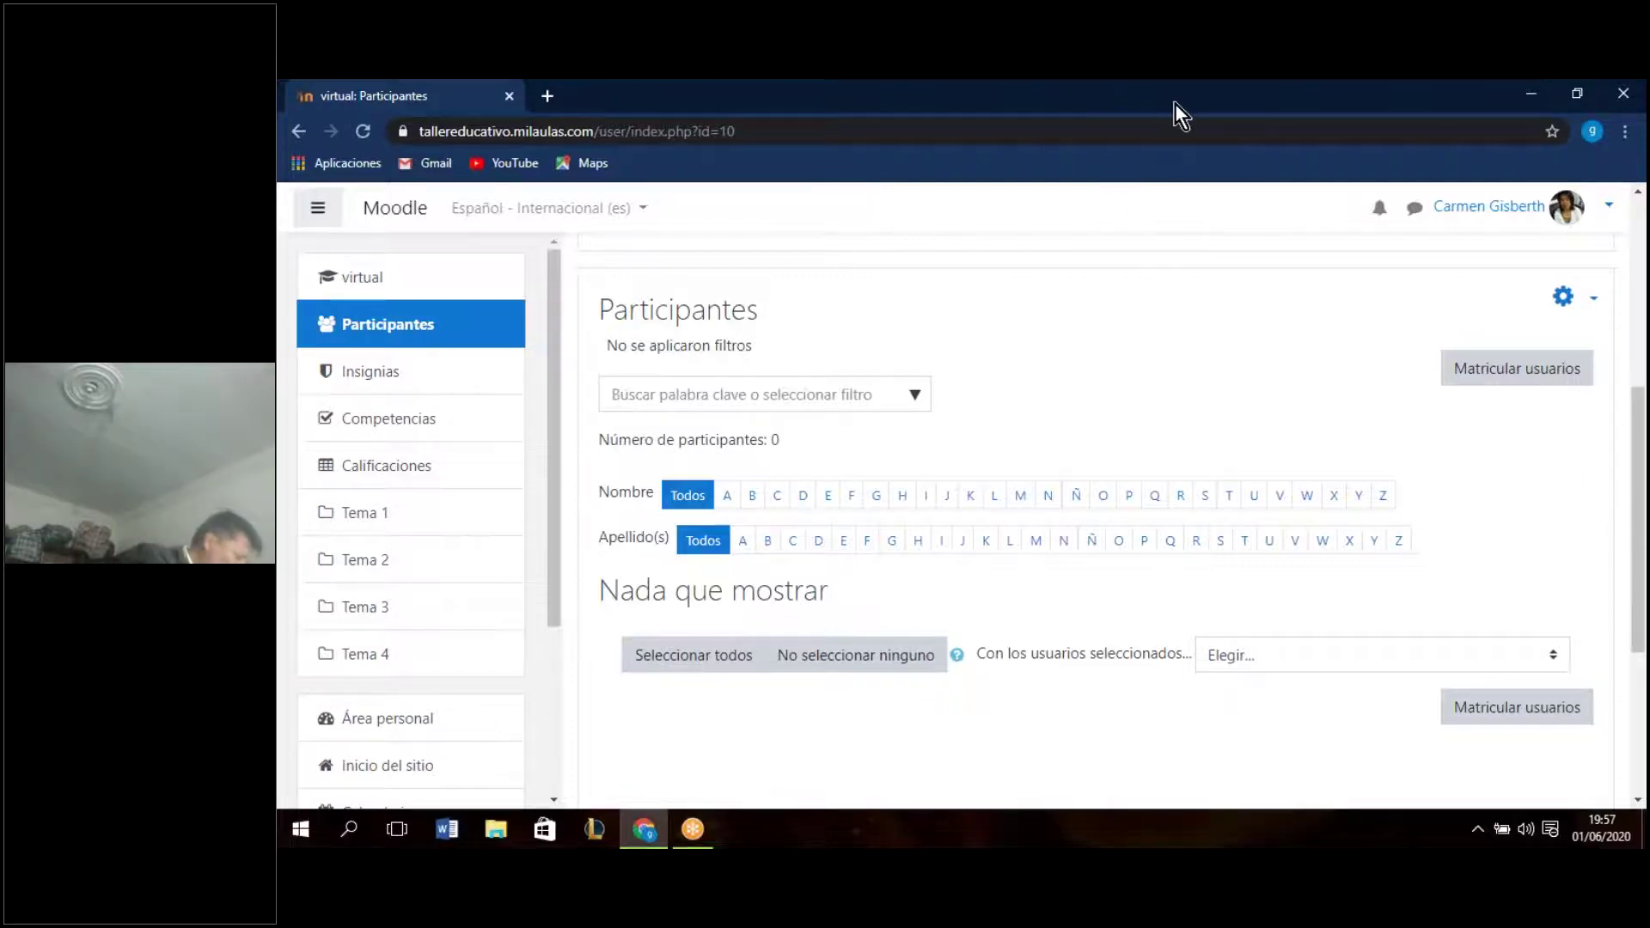
{"action": "mouse_move", "coordinate": [1482, 305]}
{"action": "left_mouse_down"}
{"action": "mouse_move", "coordinate": [1430, 383]}
{"action": "mouse_move", "coordinate": [1574, 399]}
{"action": "mouse_move", "coordinate": [1577, 371]}
{"action": "mouse_move", "coordinate": [1479, 317]}
{"action": "left_mouse_up"}
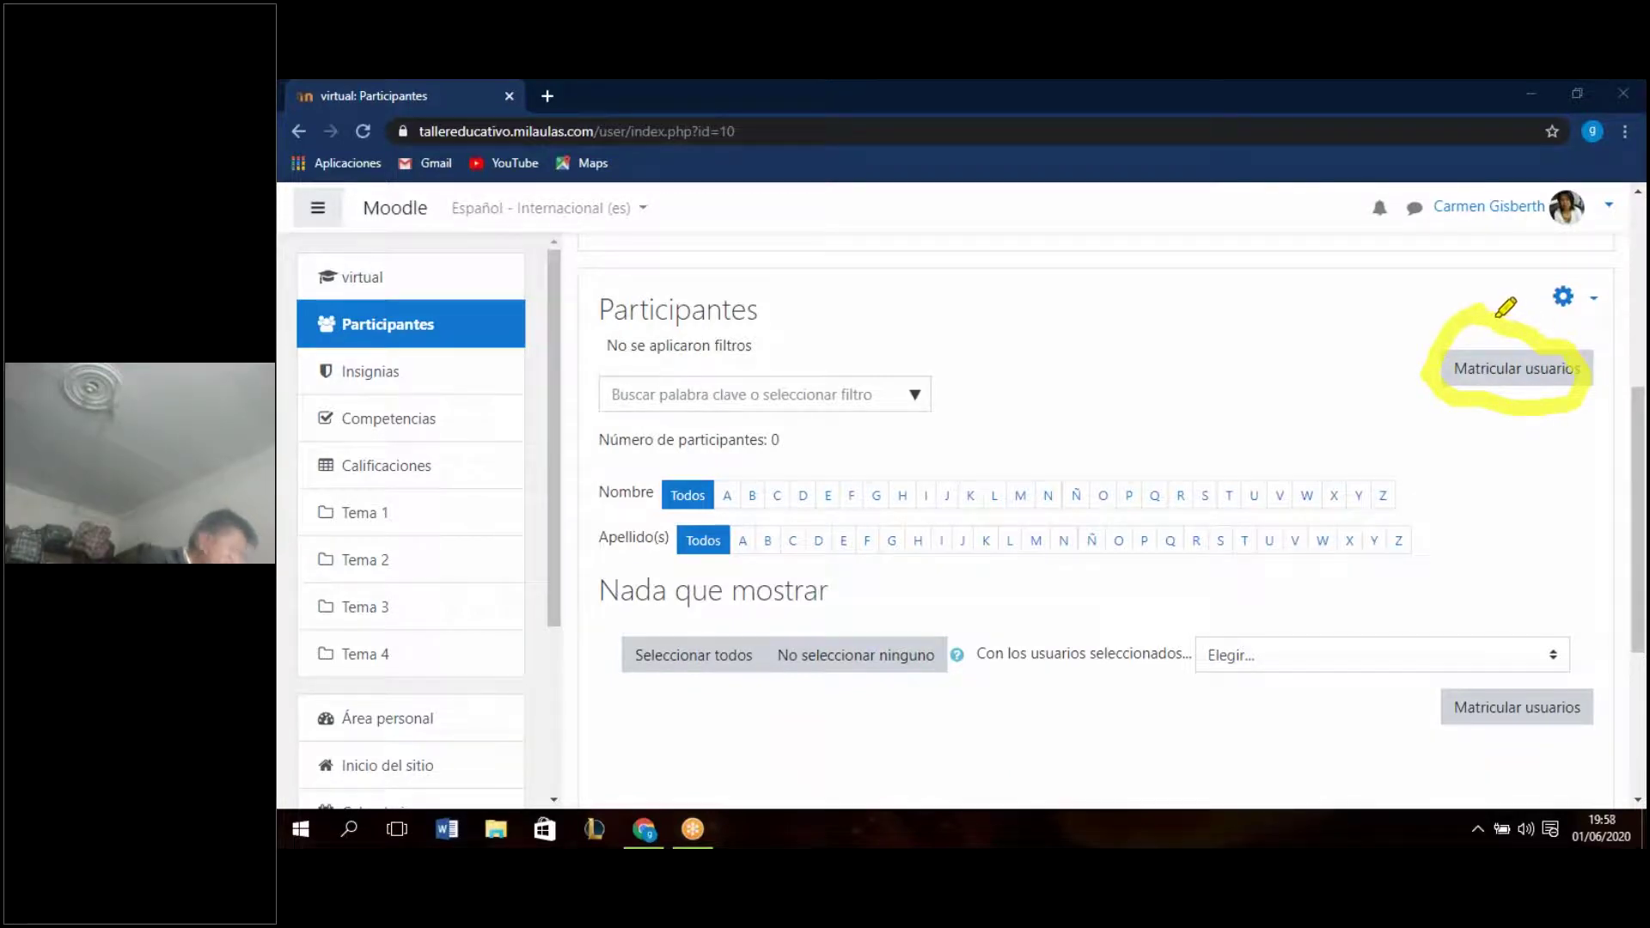
Open Matricular usuarios, search 'jua' and select the matching student to enrol as Estudiante
{"action": "left_click", "coordinate": [1514, 375]}
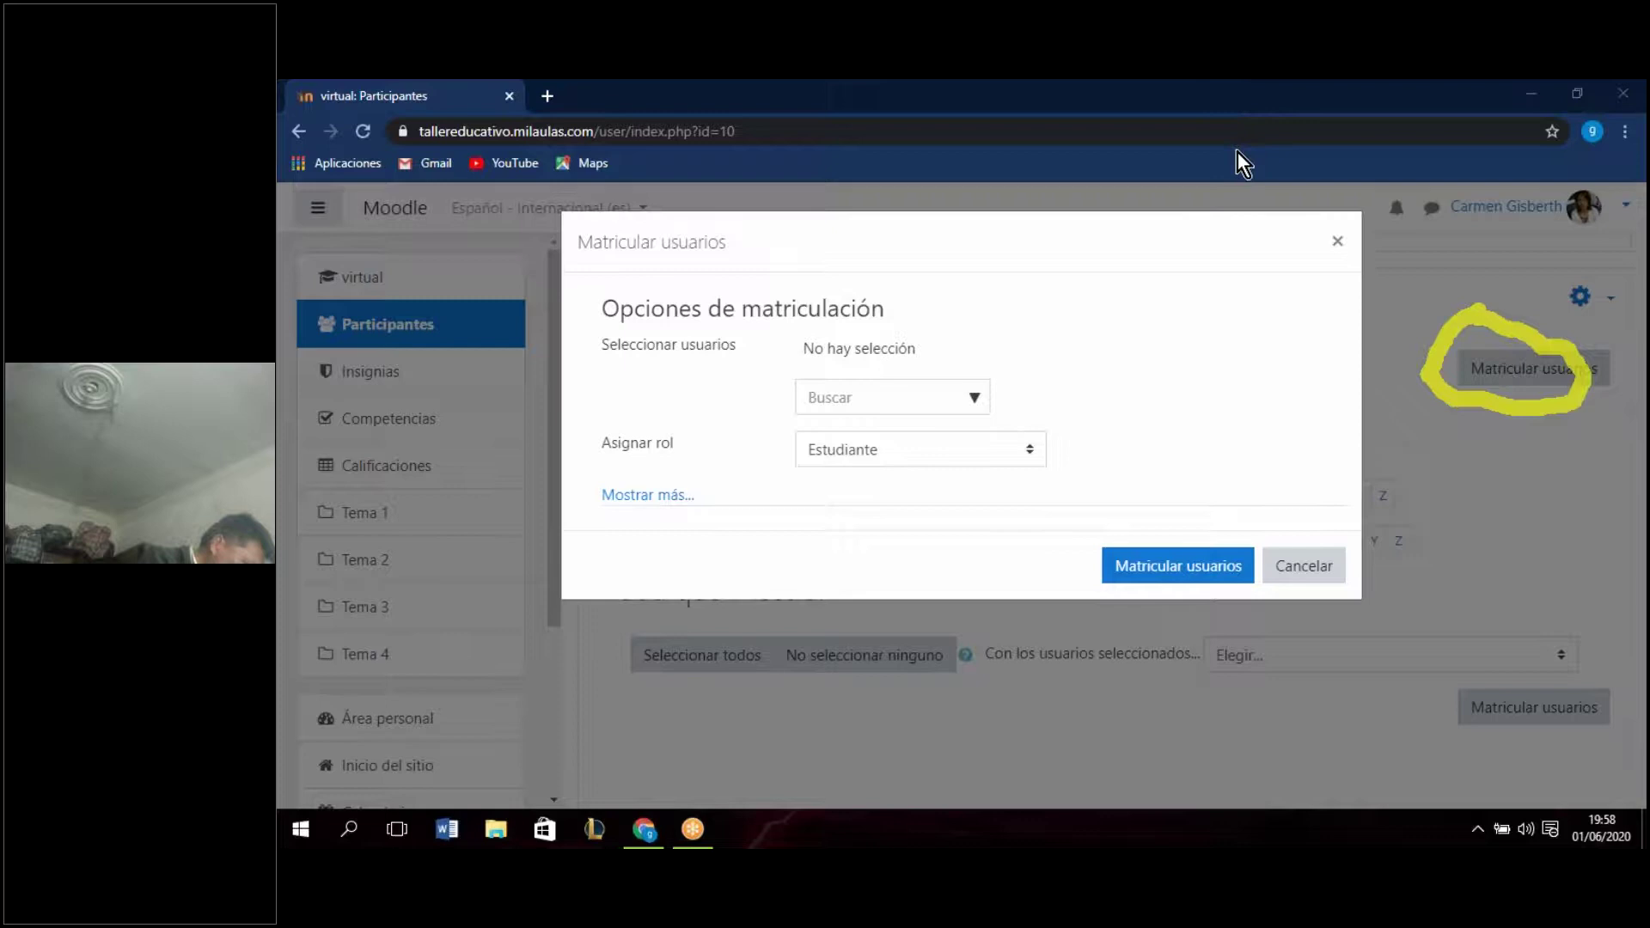
{"action": "mouse_move", "coordinate": [924, 378]}
{"action": "left_mouse_down"}
{"action": "mouse_move", "coordinate": [1004, 340]}
{"action": "mouse_move", "coordinate": [968, 370]}
{"action": "left_mouse_up"}
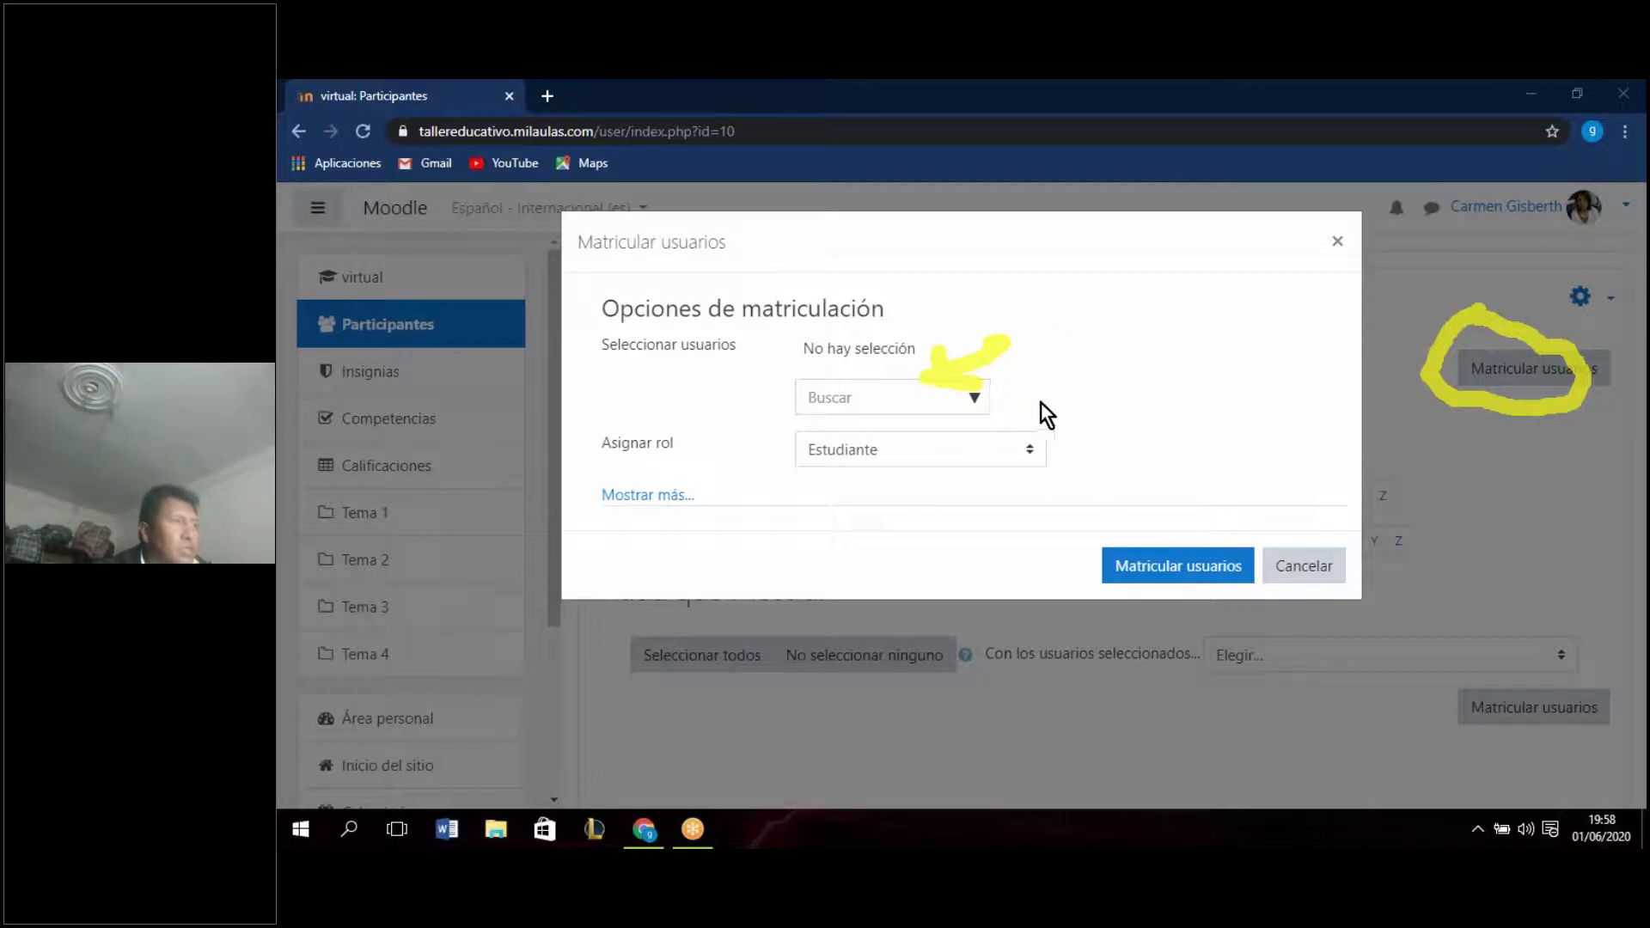
{"action": "left_click", "coordinate": [824, 400]}
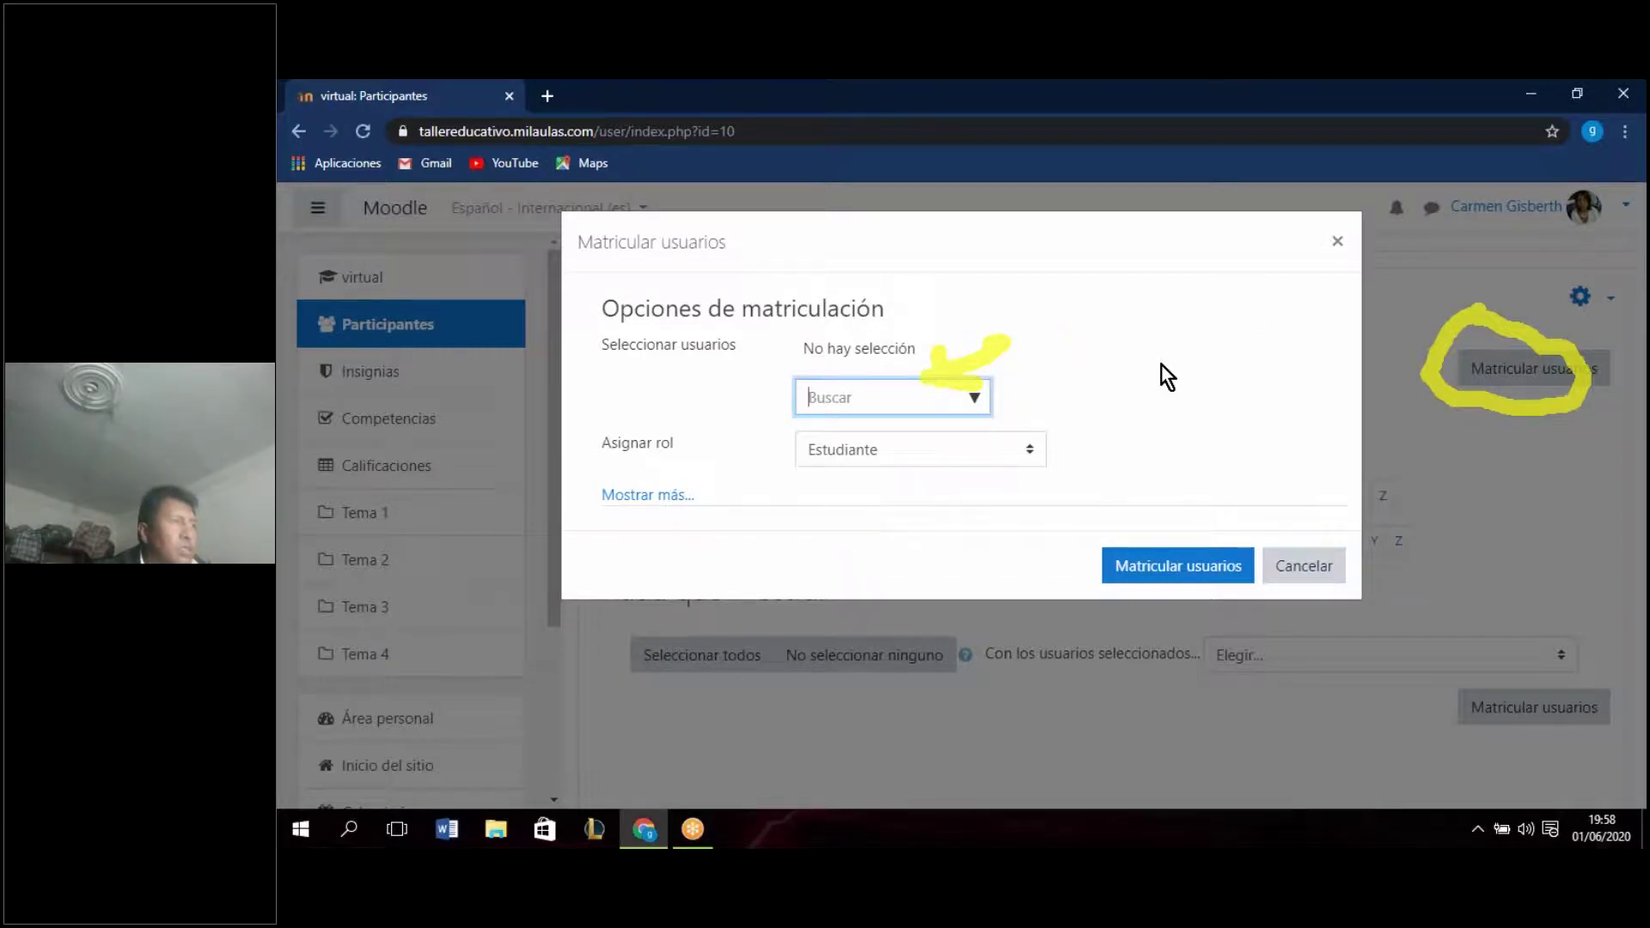
{"action": "type", "text": "juan"}
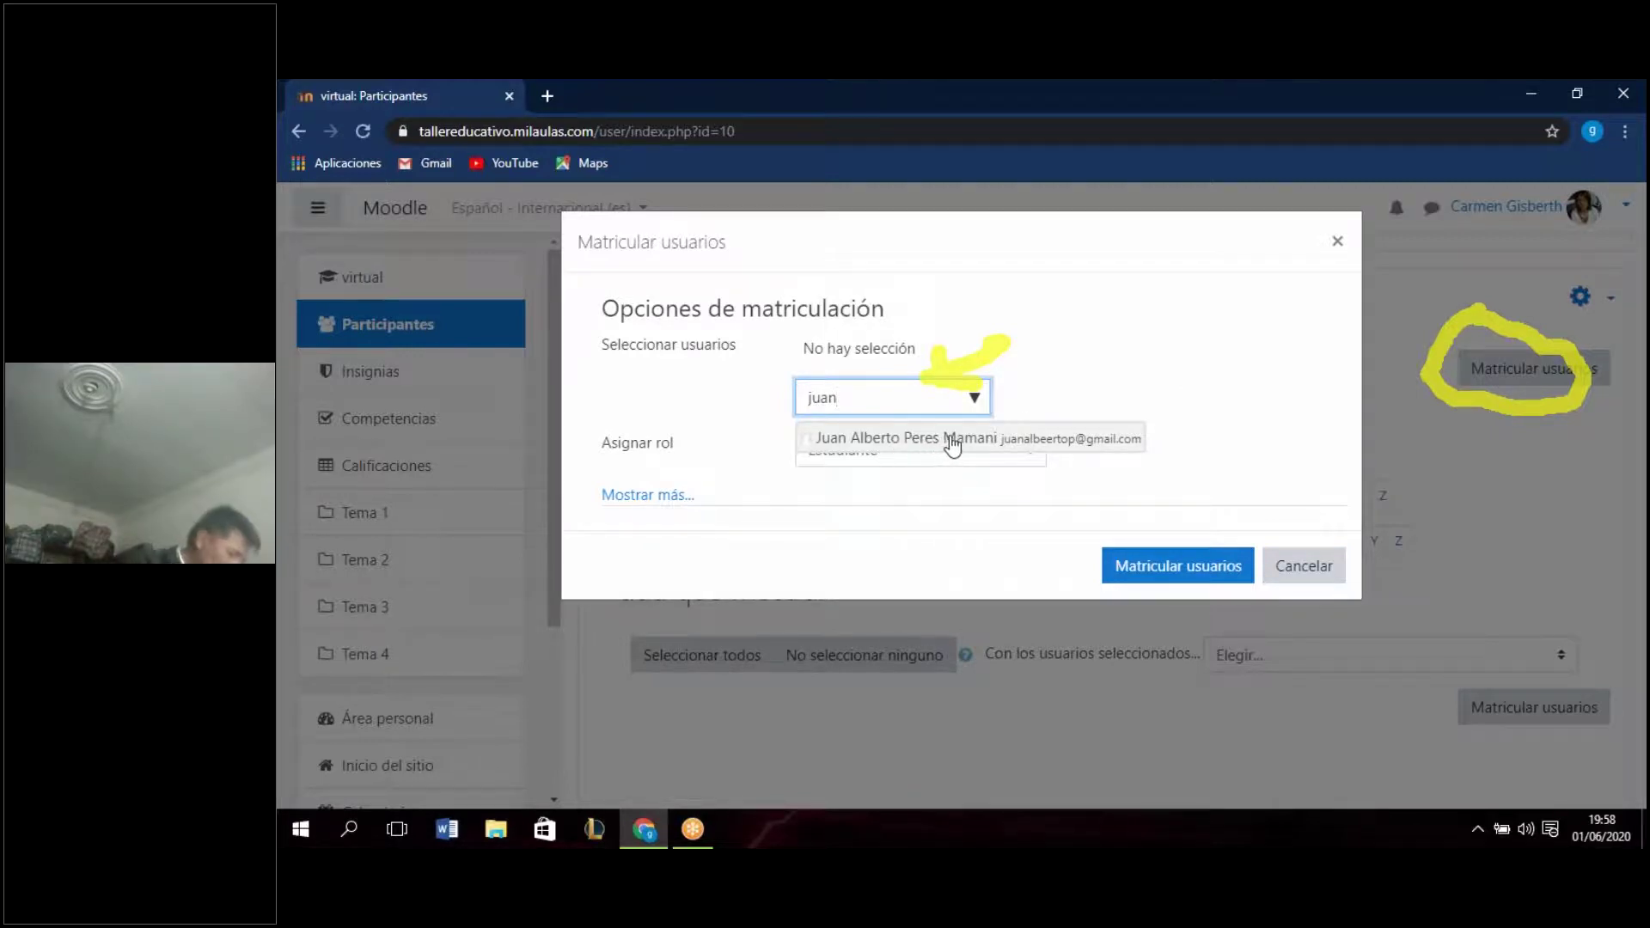
{"action": "left_click", "coordinate": [946, 438]}
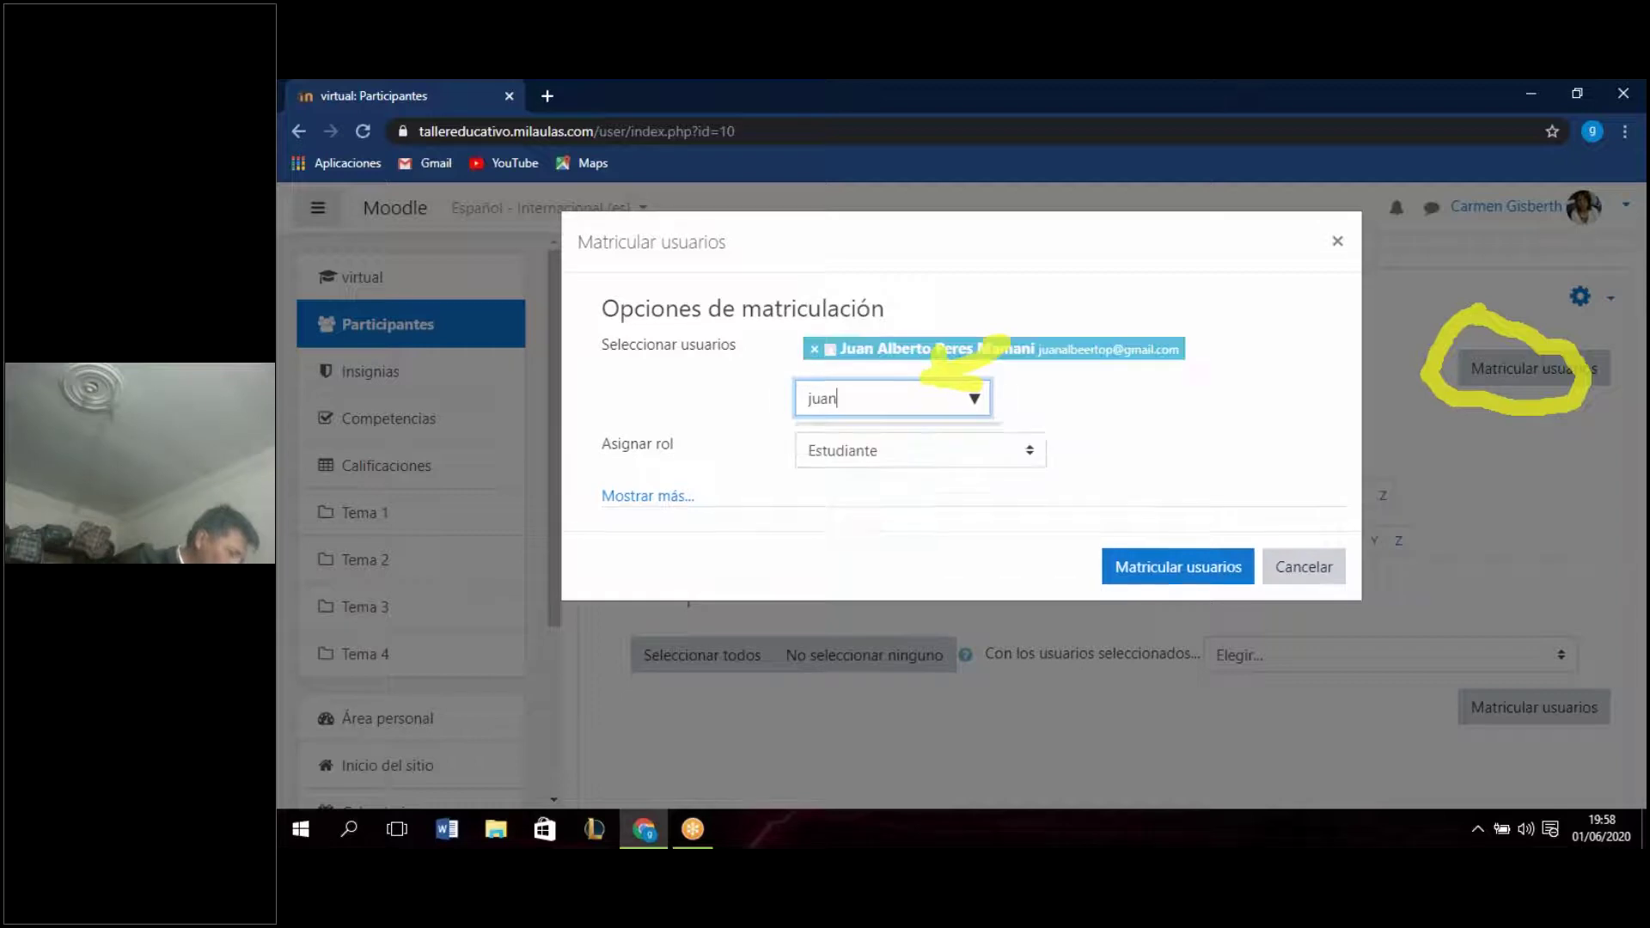
{"action": "left_click", "coordinate": [1194, 93]}
{"action": "mouse_move", "coordinate": [1207, 347]}
{"action": "left_mouse_down"}
{"action": "mouse_move", "coordinate": [1299, 343]}
{"action": "mouse_move", "coordinate": [1197, 353]}
{"action": "mouse_move", "coordinate": [1230, 369]}
{"action": "left_mouse_up"}
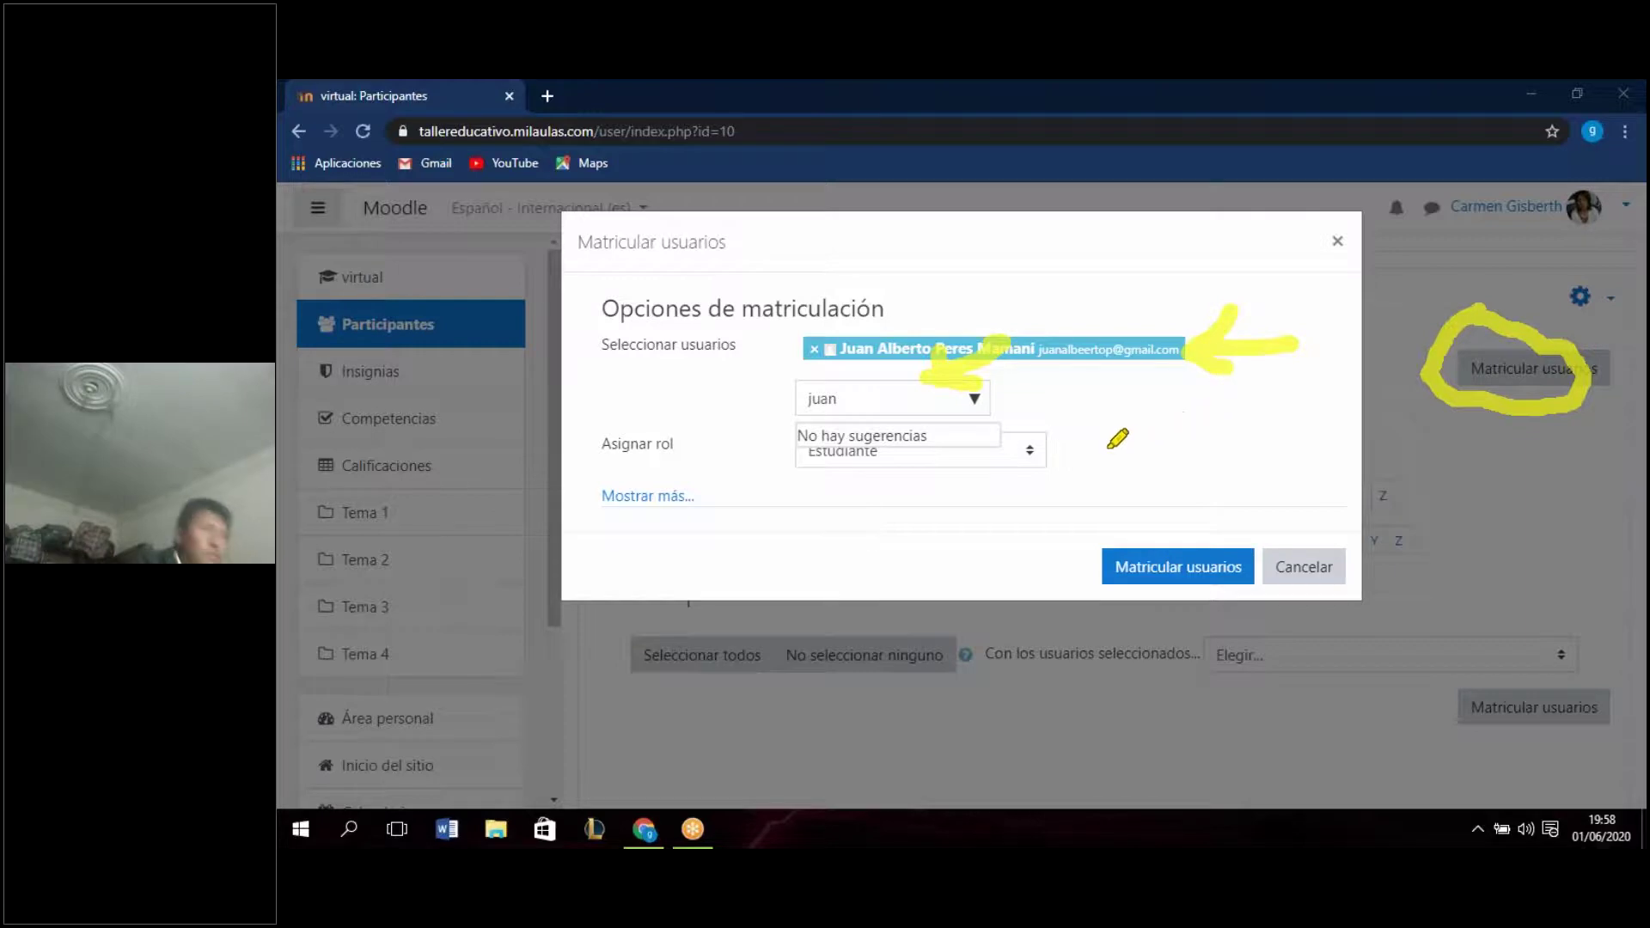
{"action": "left_click_drag", "start_coordinate": [1059, 462], "coordinate": [1211, 462]}
{"action": "mouse_move", "coordinate": [1081, 439]}
{"action": "left_mouse_down"}
{"action": "mouse_move", "coordinate": [1055, 464]}
{"action": "mouse_move", "coordinate": [1099, 484]}
{"action": "left_mouse_up"}
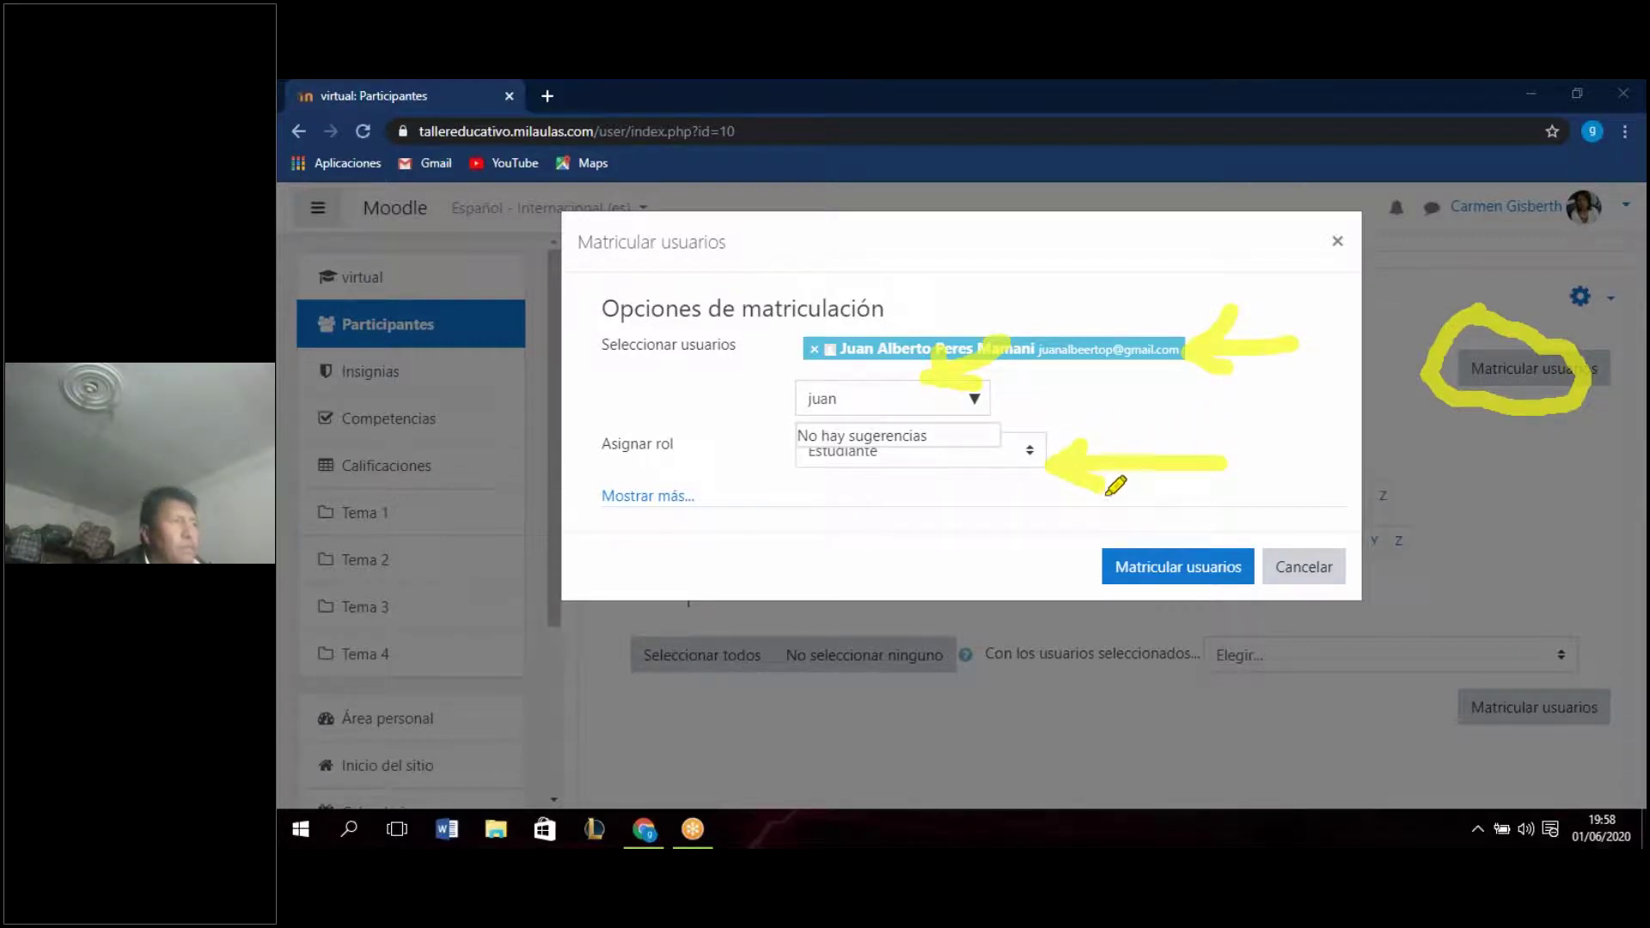
{"action": "left_click", "coordinate": [1032, 457]}
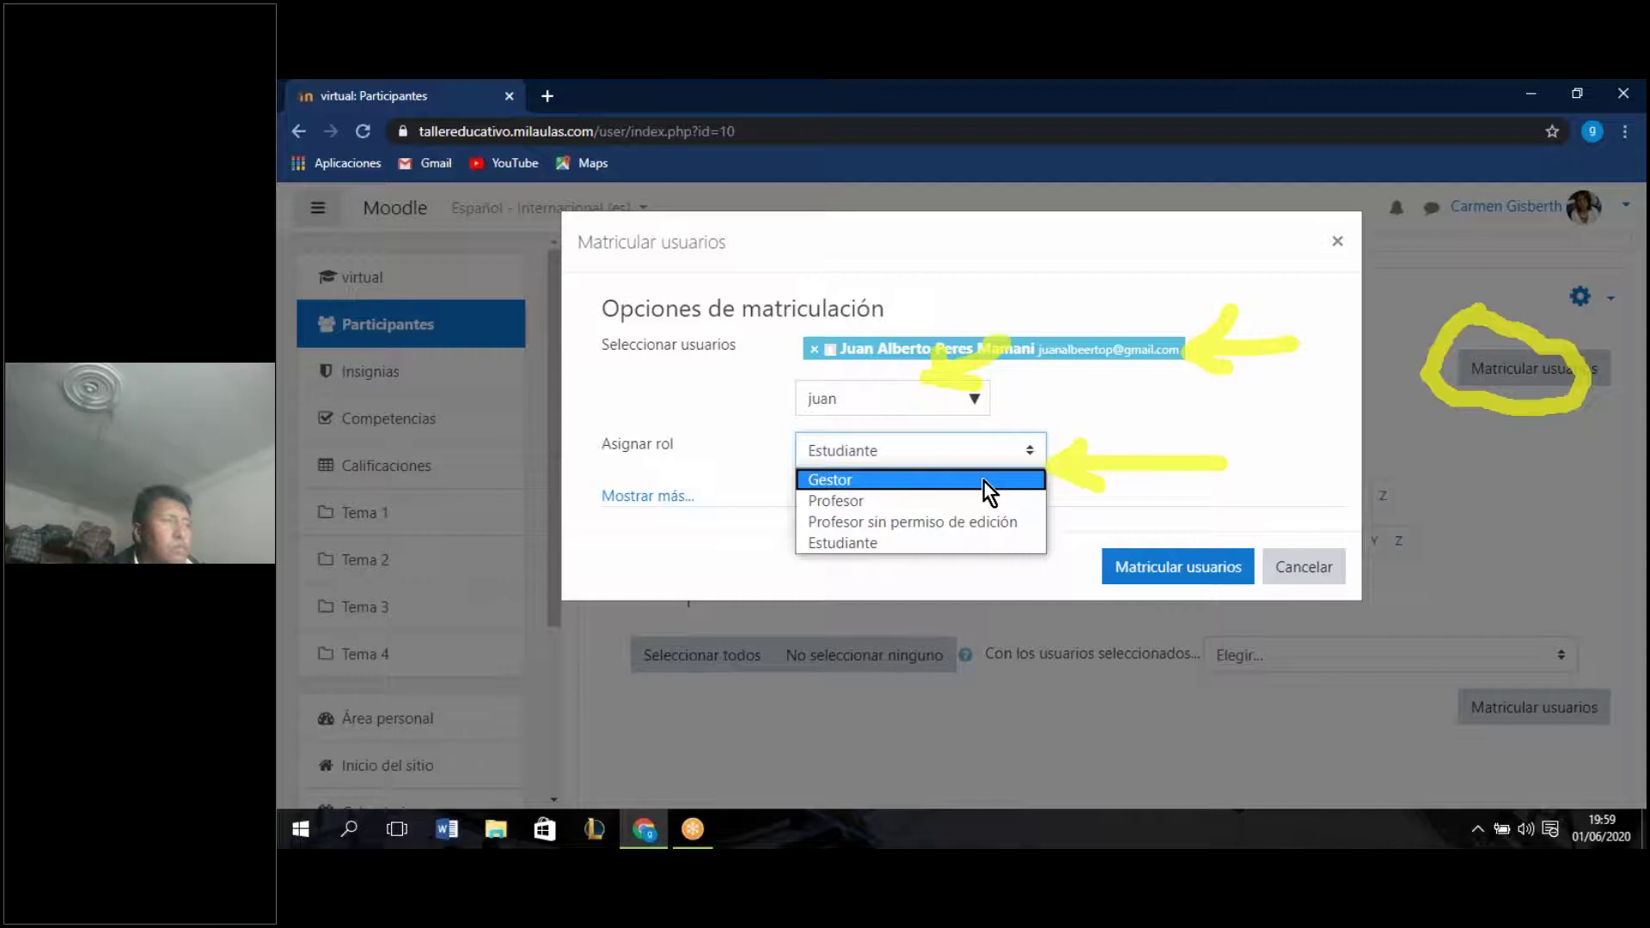
{"action": "left_click", "coordinate": [1086, 509]}
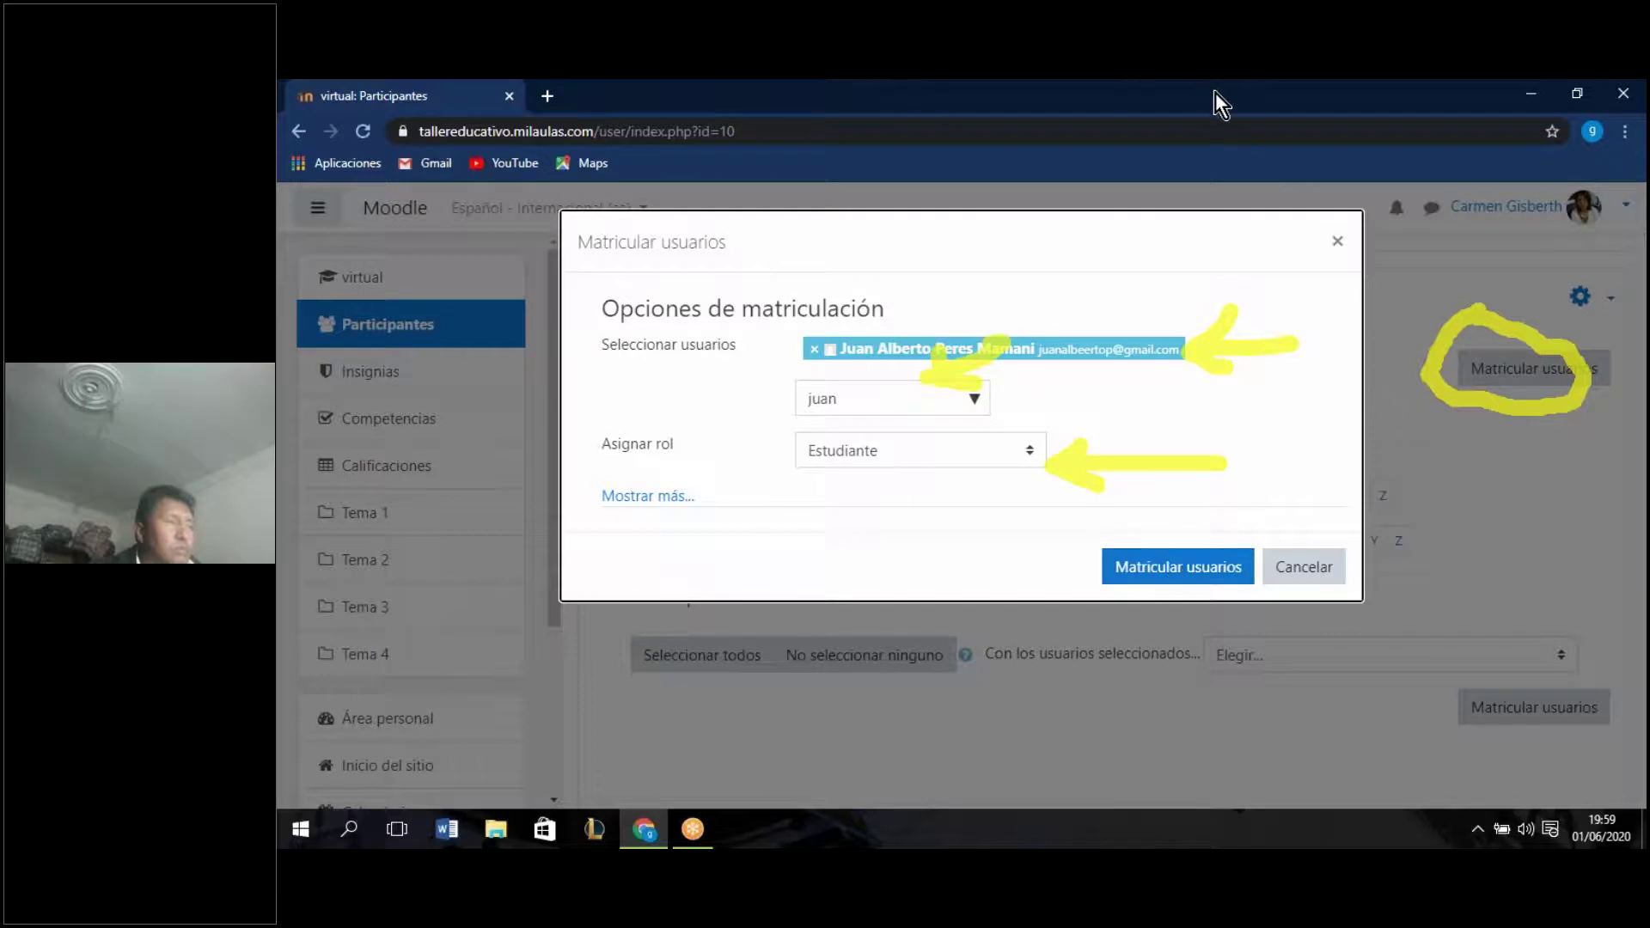
{"action": "mouse_move", "coordinate": [1176, 517]}
{"action": "left_mouse_down"}
{"action": "mouse_move", "coordinate": [1068, 574]}
{"action": "mouse_move", "coordinate": [1277, 529]}
{"action": "mouse_move", "coordinate": [1143, 515]}
{"action": "left_mouse_up"}
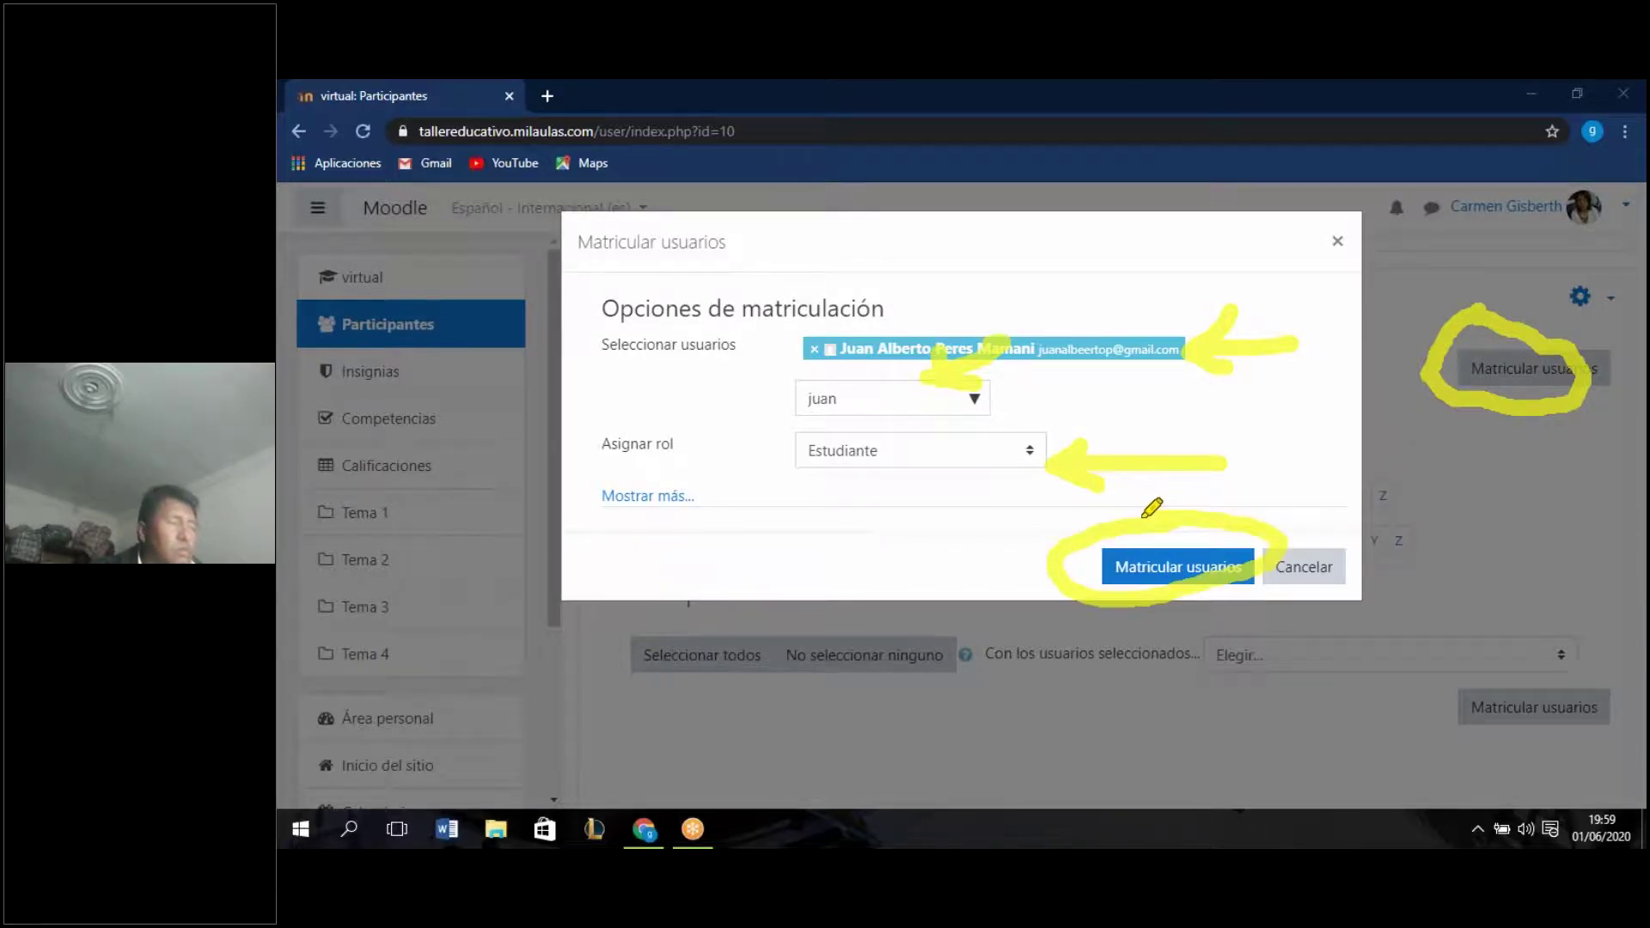
Confirm the enrolment of the selected student with the Estudiante role
{"action": "left_click", "coordinate": [1181, 557]}
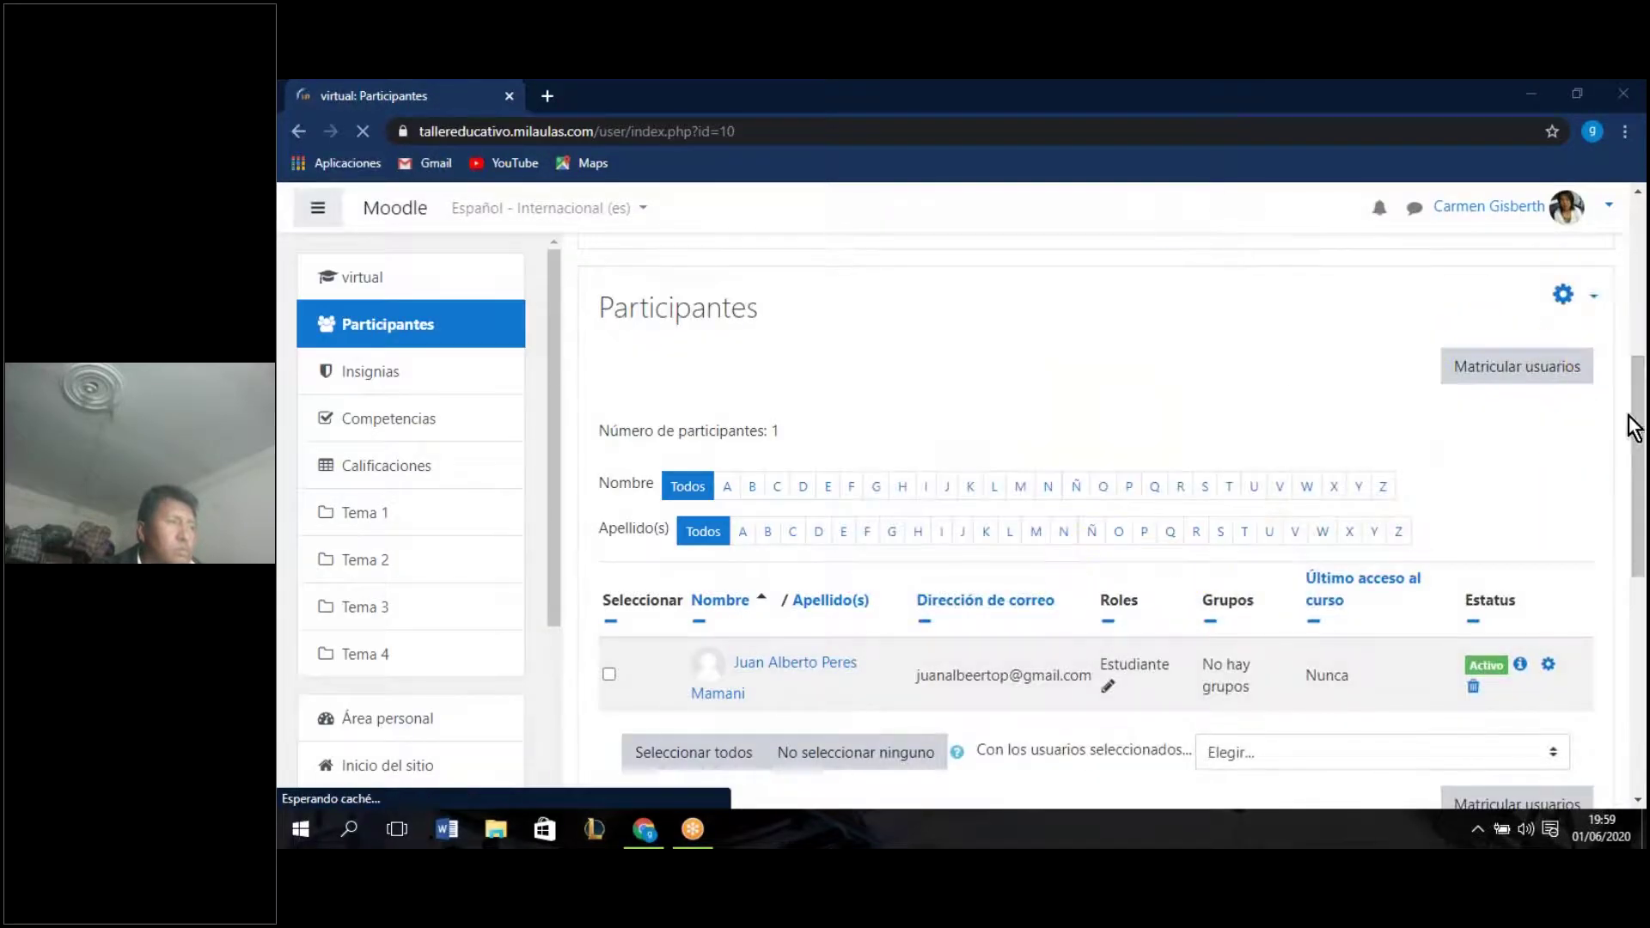
{"action": "scroll", "coordinate": [1637, 464], "scroll_direction": "down", "scroll_amount": 2}
{"action": "scroll", "coordinate": [1641, 471], "scroll_direction": "down", "scroll_amount": 2}
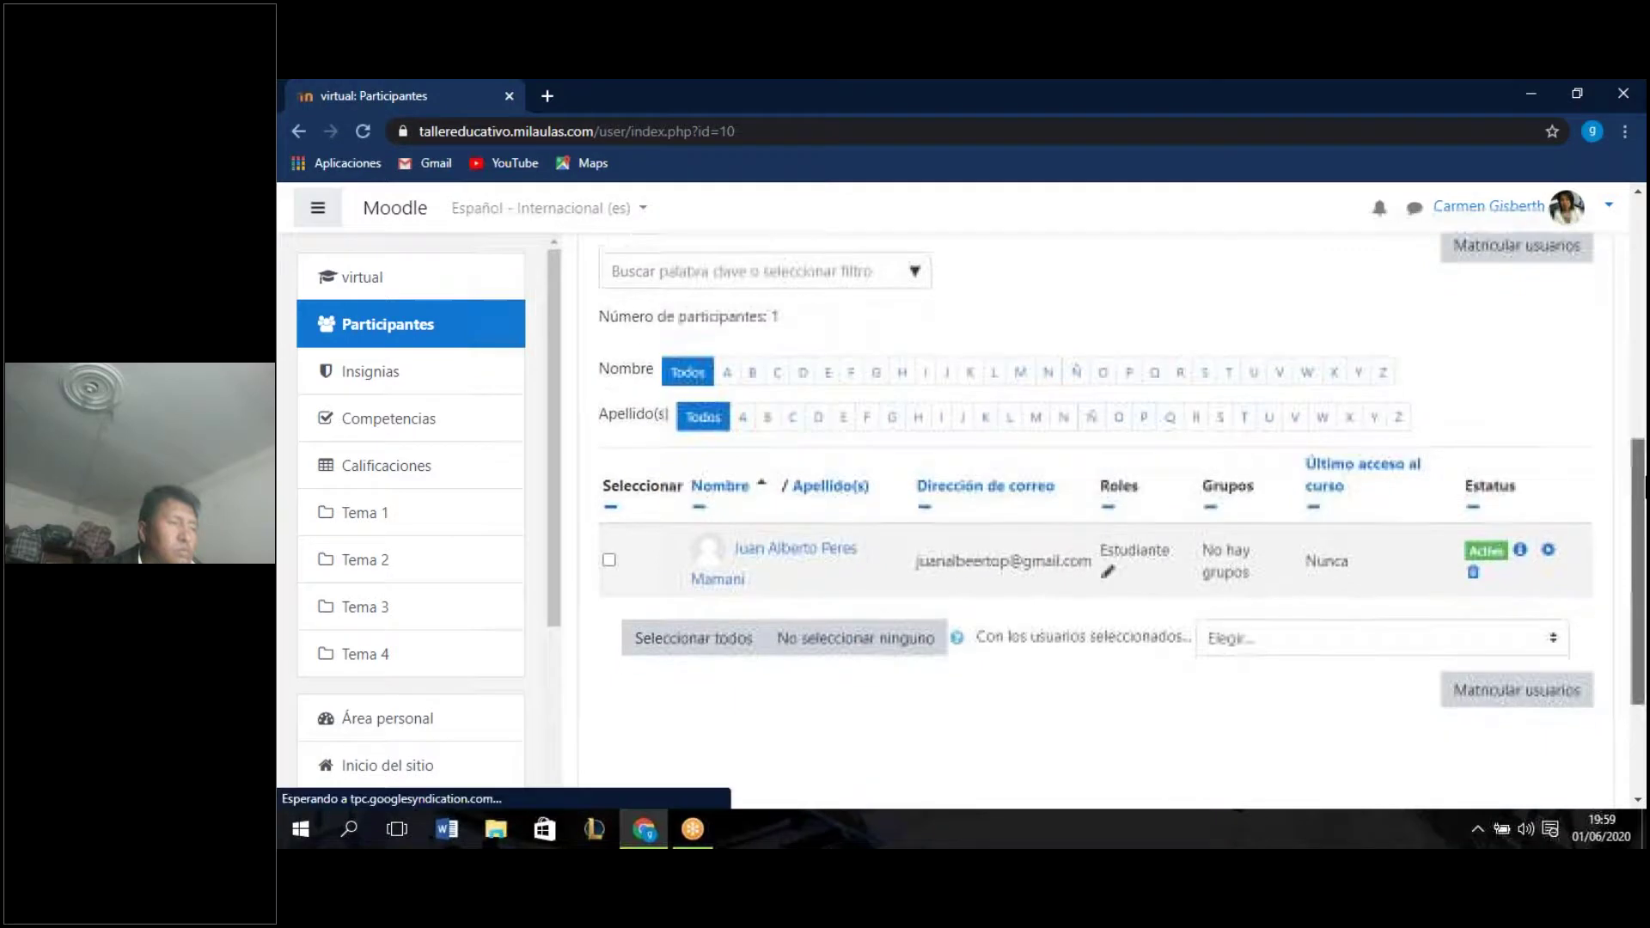
{"action": "scroll", "coordinate": [1637, 478], "scroll_direction": "up", "scroll_amount": 1}
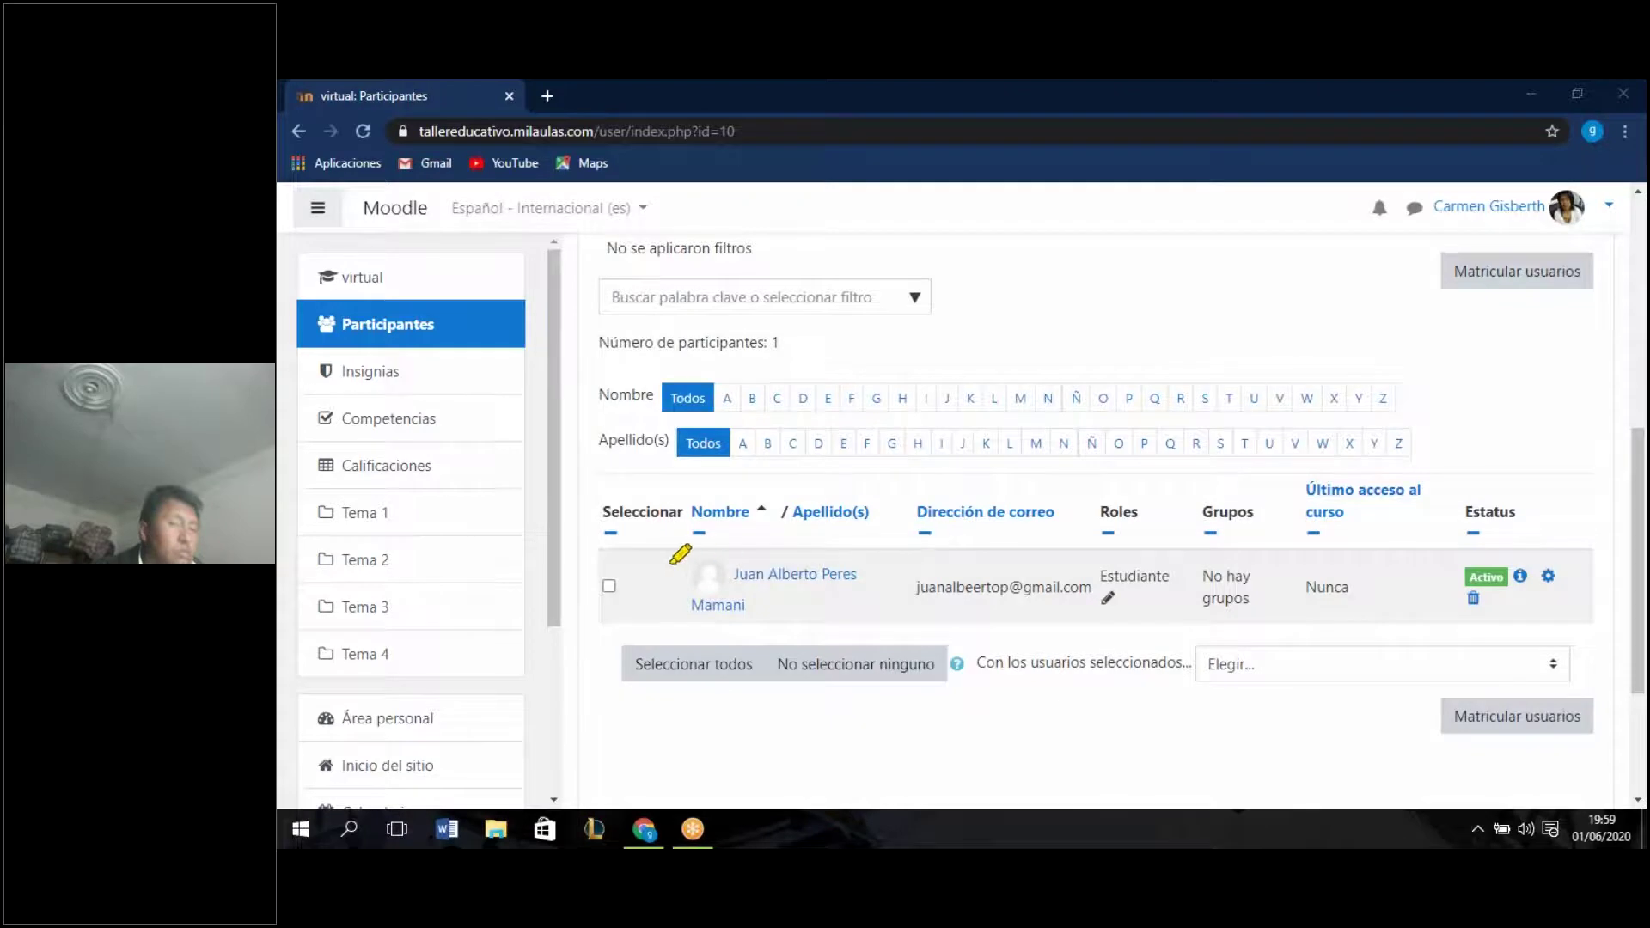
Review the new participant row (Estudiante, Activo, never accessed) and return to the page top
{"action": "left_click_drag", "start_coordinate": [671, 539], "coordinate": [1098, 548]}
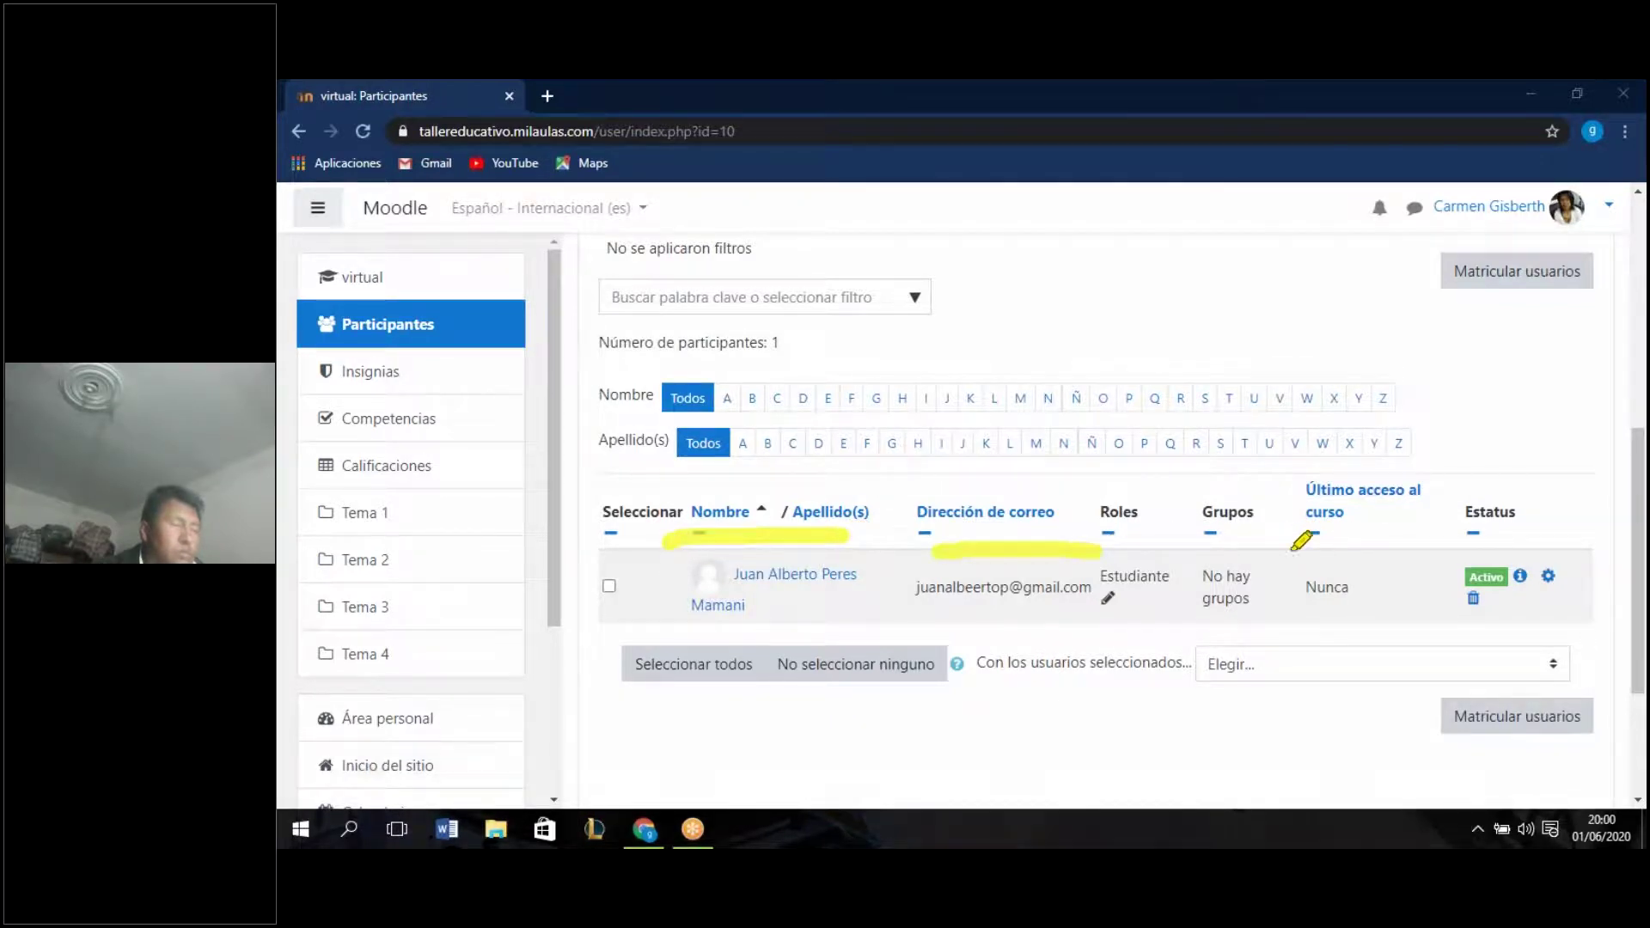
{"action": "left_click_drag", "start_coordinate": [1286, 550], "coordinate": [1361, 548]}
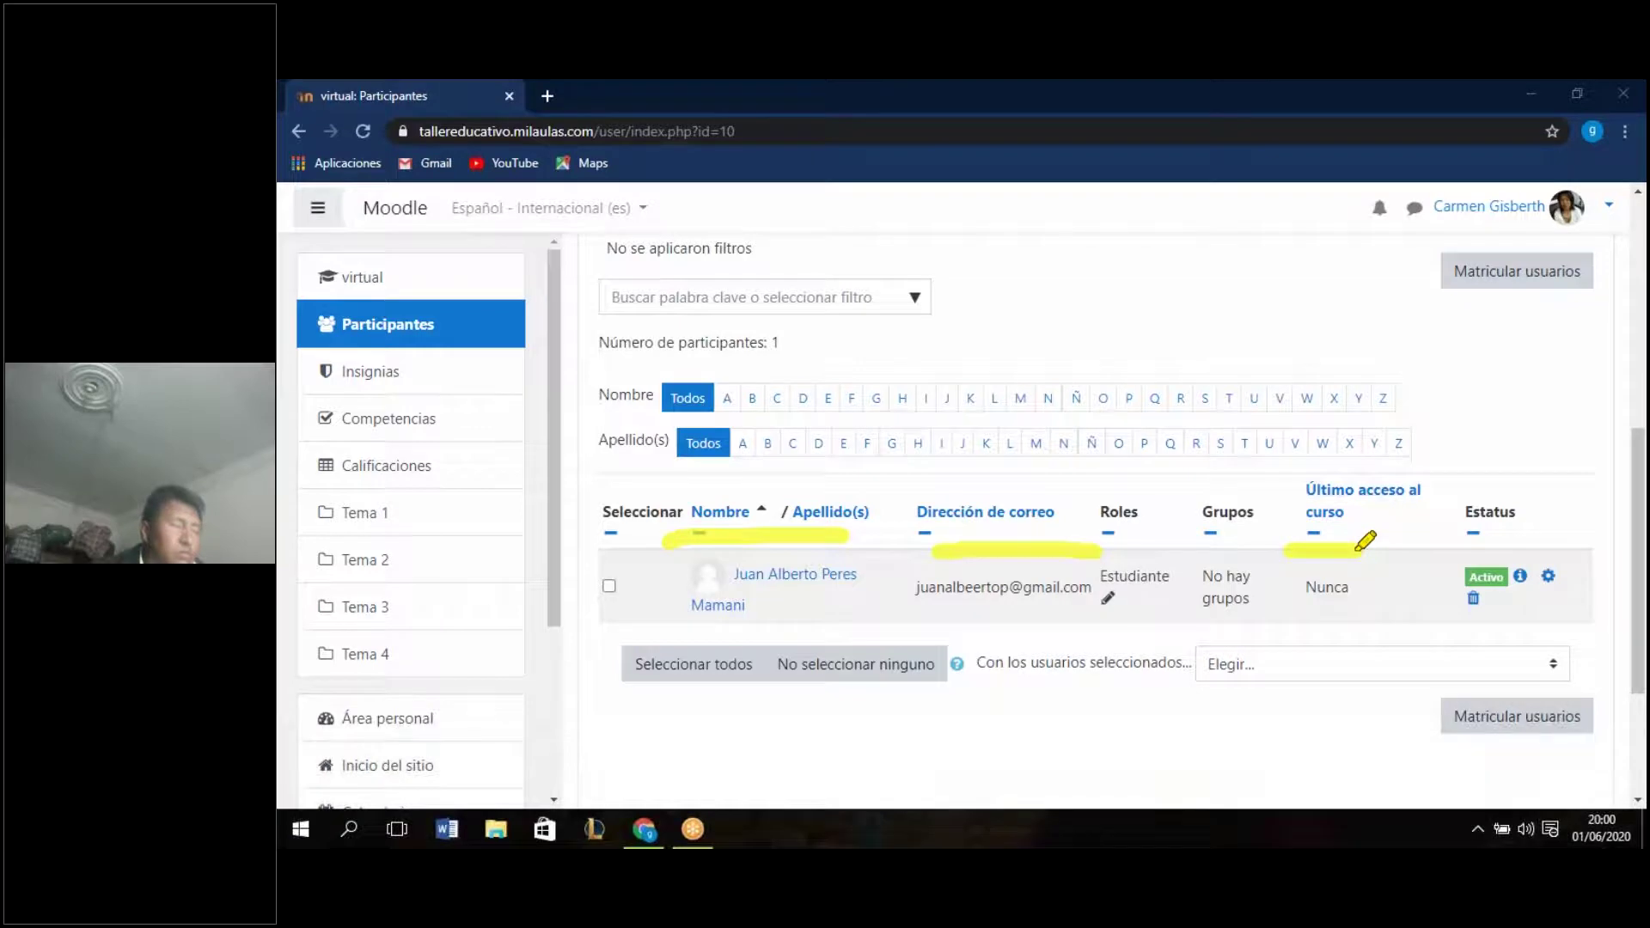
{"action": "left_click_drag", "start_coordinate": [848, 536], "coordinate": [902, 605]}
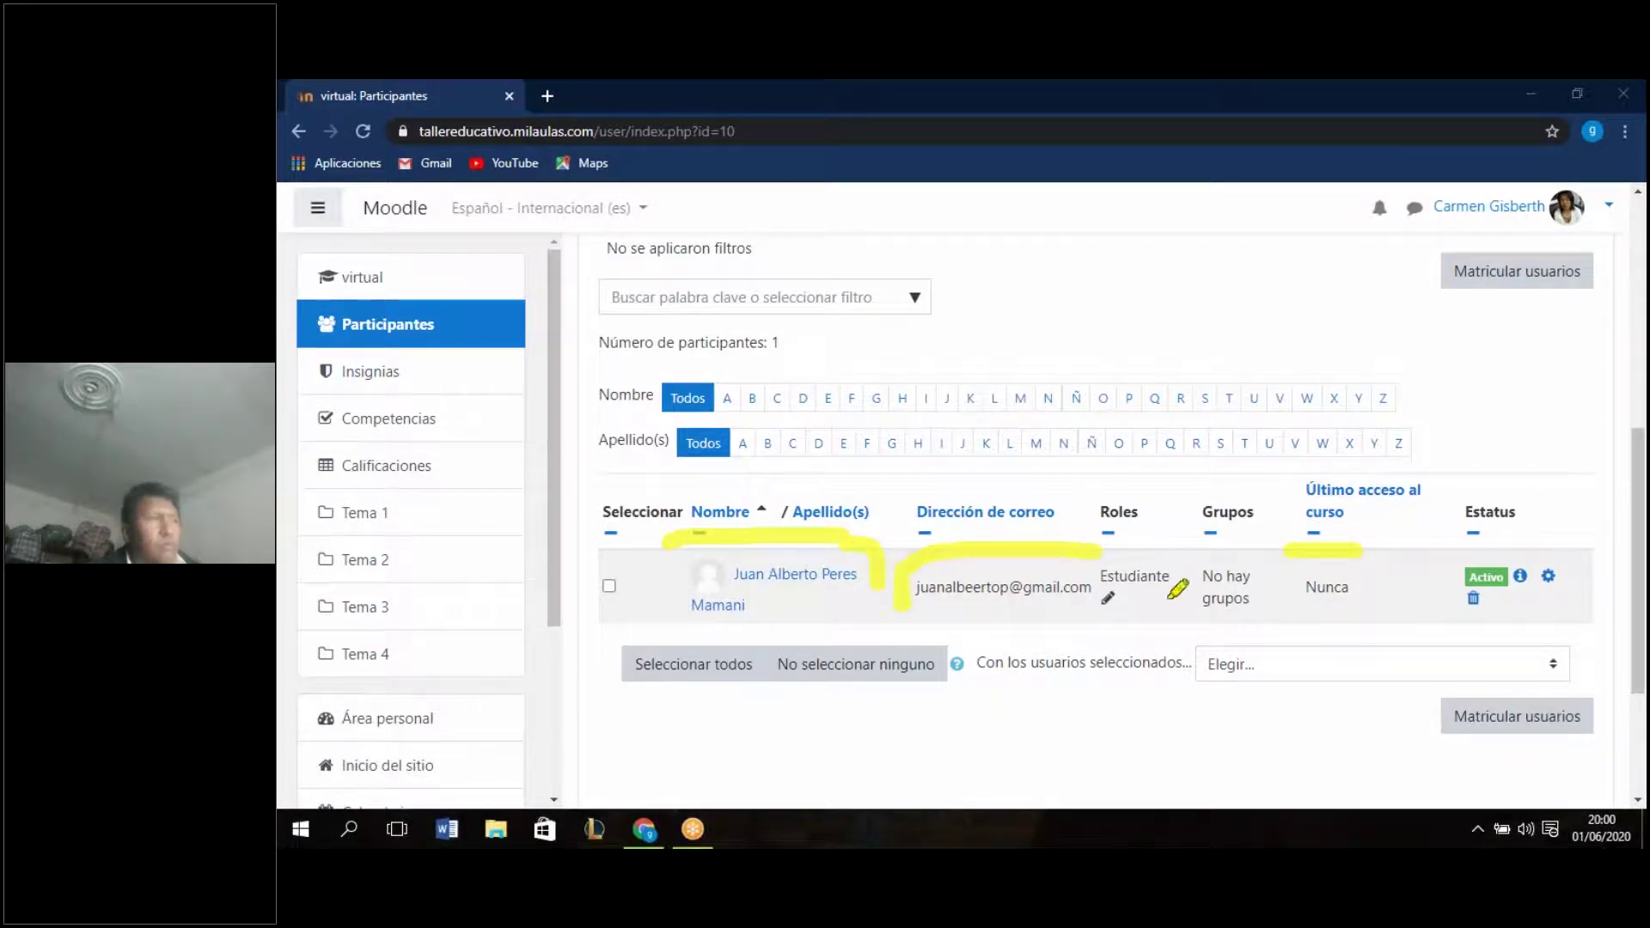
{"action": "left_click_drag", "start_coordinate": [1291, 579], "coordinate": [1375, 626]}
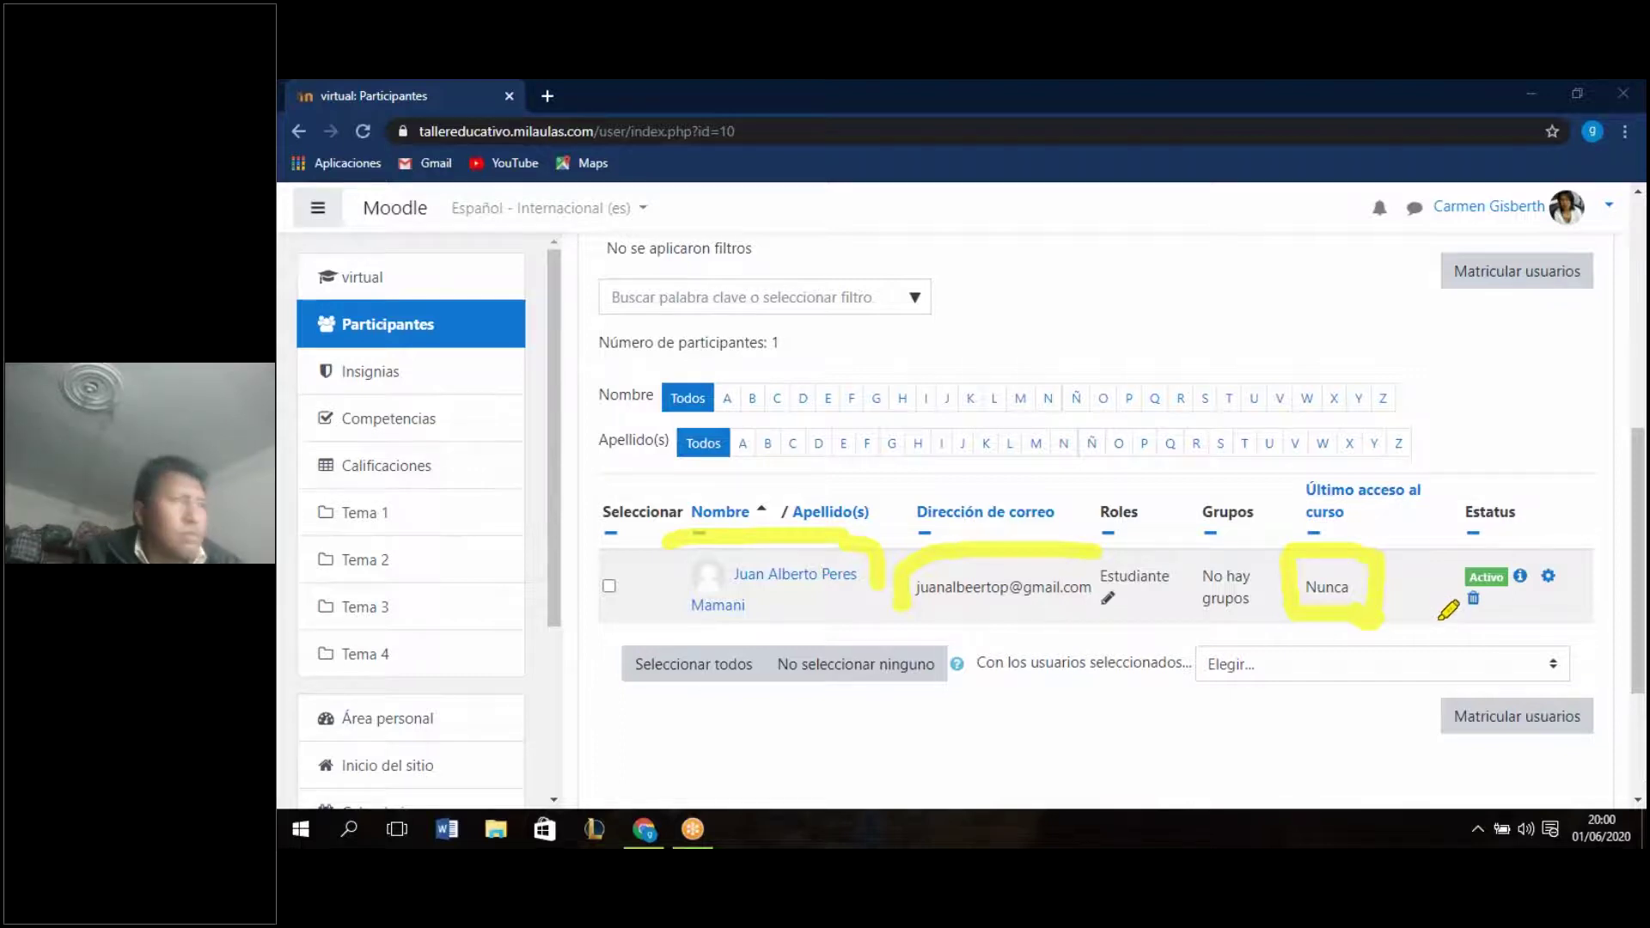
{"action": "left_click_drag", "start_coordinate": [1466, 615], "coordinate": [1488, 614]}
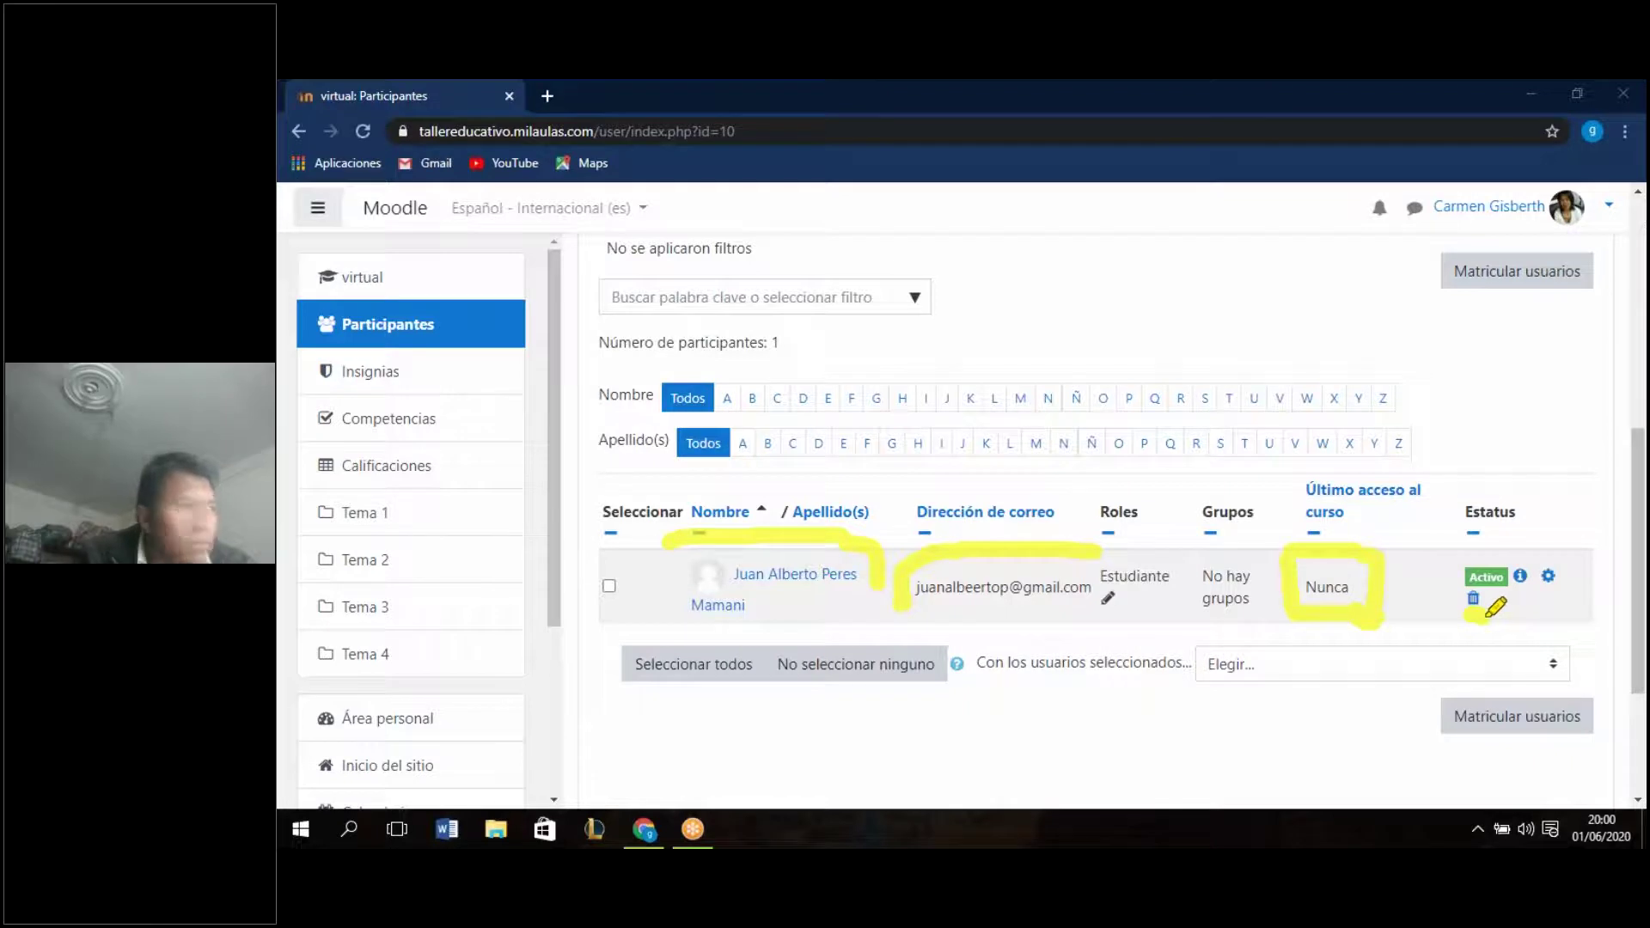
{"action": "mouse_move", "coordinate": [1484, 615]}
{"action": "left_mouse_down"}
{"action": "mouse_move", "coordinate": [1482, 577]}
{"action": "mouse_move", "coordinate": [1453, 608]}
{"action": "mouse_move", "coordinate": [1478, 593]}
{"action": "left_mouse_up"}
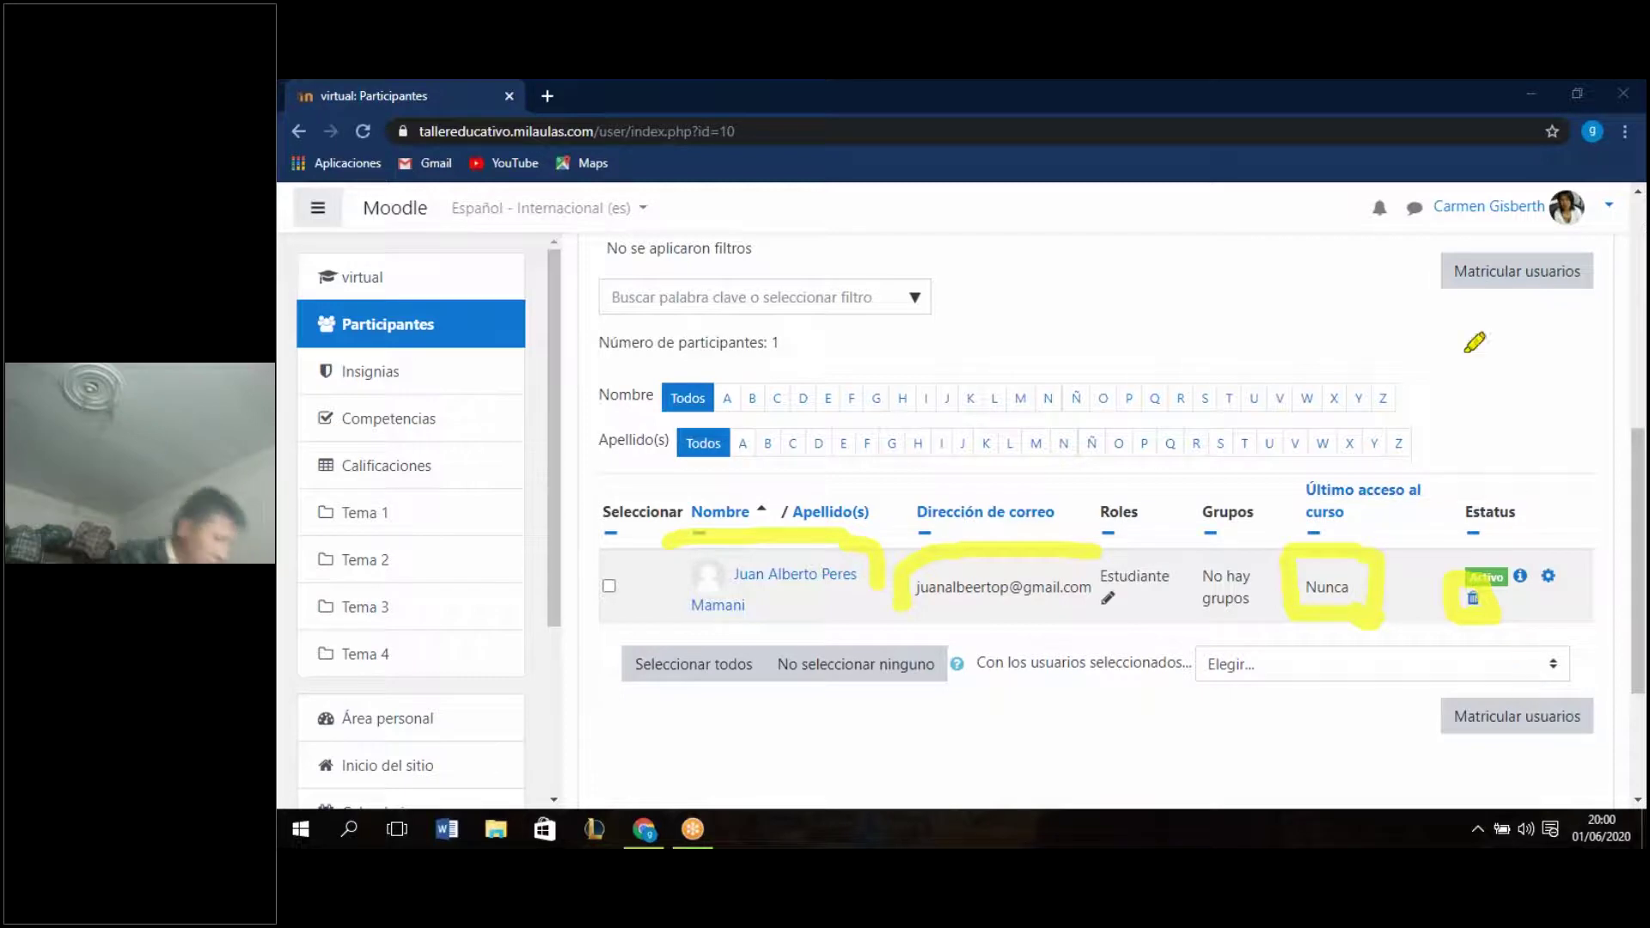
{"action": "left_click_drag", "start_coordinate": [1435, 285], "coordinate": [1582, 289]}
{"action": "mouse_move", "coordinate": [1442, 741]}
{"action": "left_mouse_down"}
{"action": "mouse_move", "coordinate": [1589, 720]}
{"action": "mouse_move", "coordinate": [1601, 688]}
{"action": "left_mouse_up"}
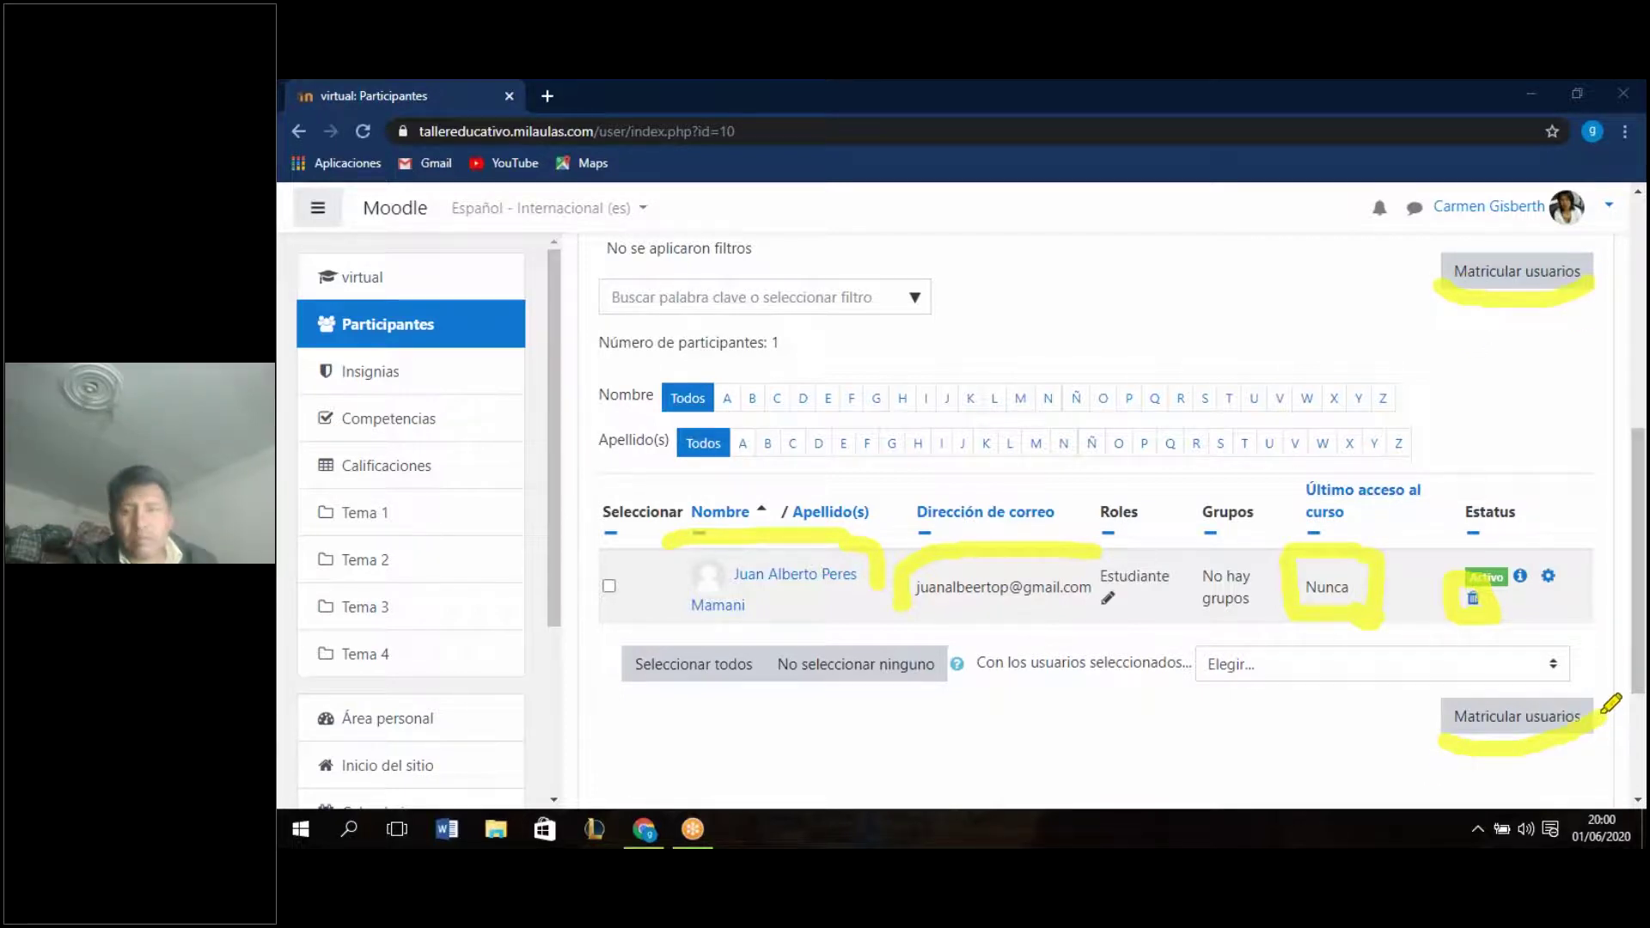
{"action": "left_click_drag", "start_coordinate": [1603, 288], "coordinate": [1600, 241]}
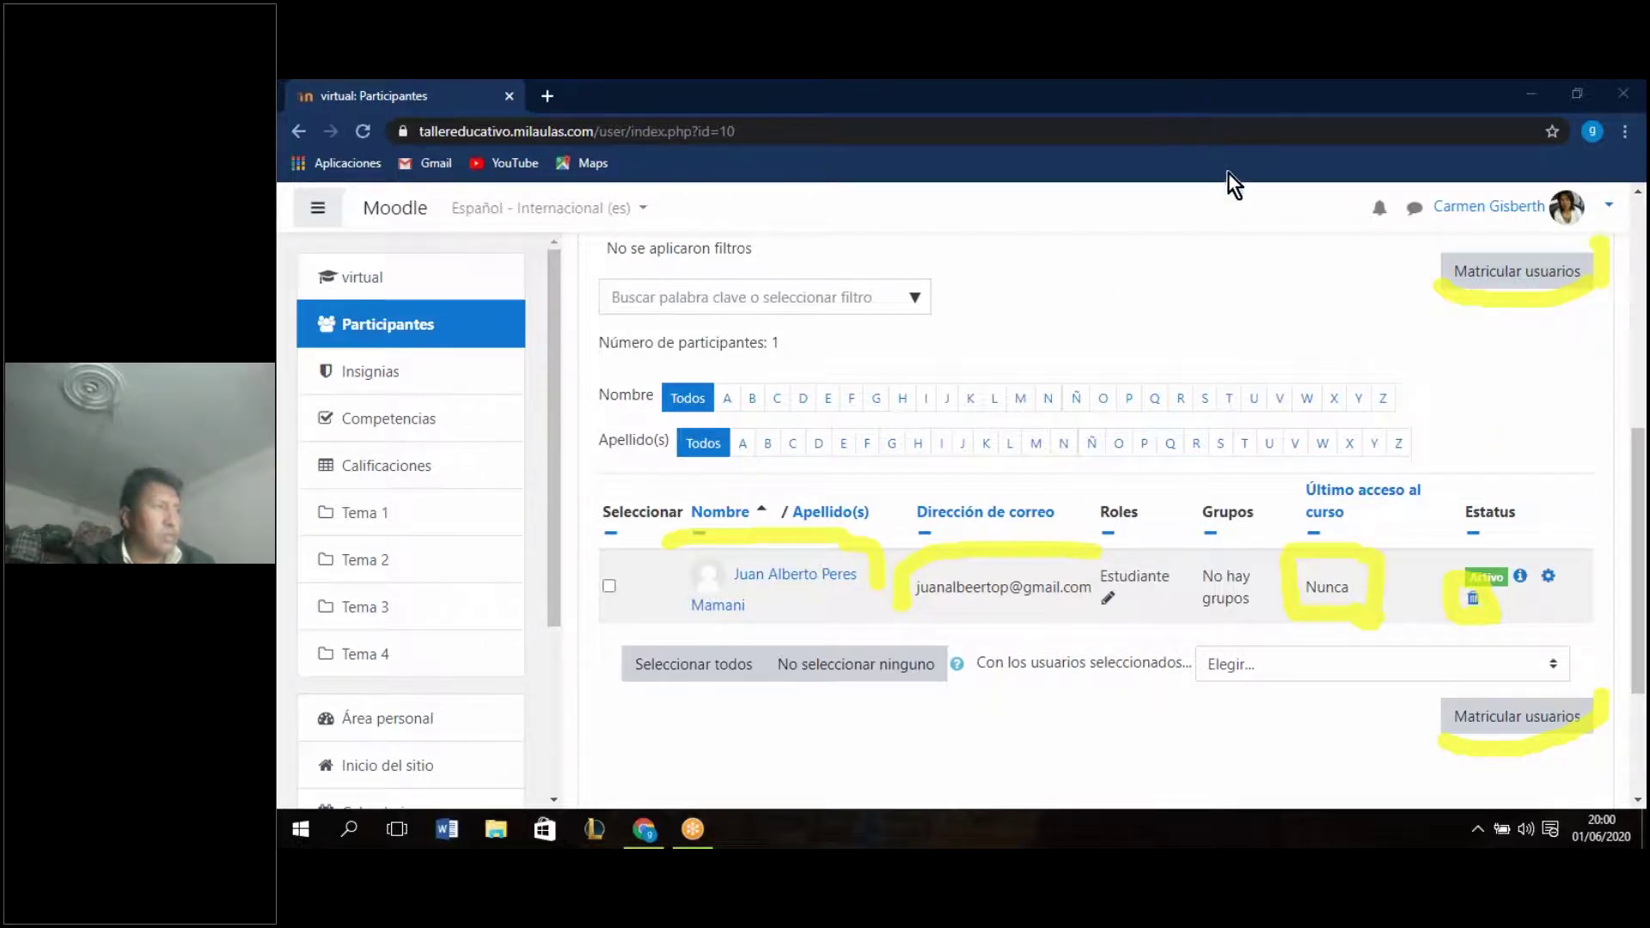
{"action": "key", "text": "Escape"}
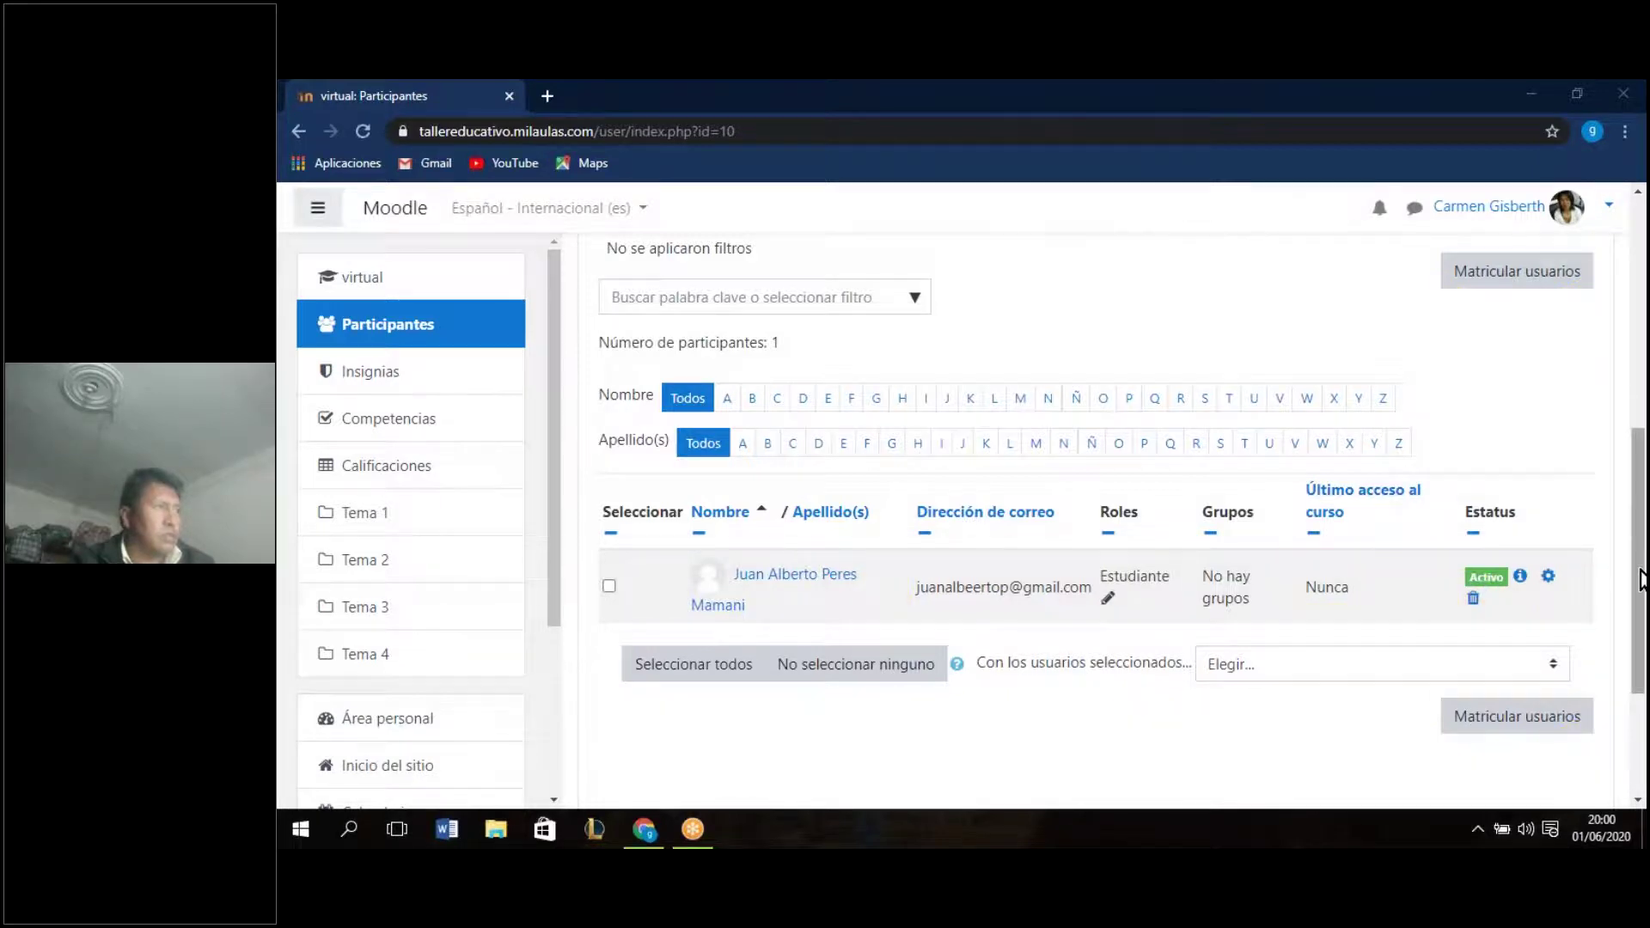
{"action": "left_click_drag", "start_coordinate": [1643, 577], "coordinate": [1644, 349]}
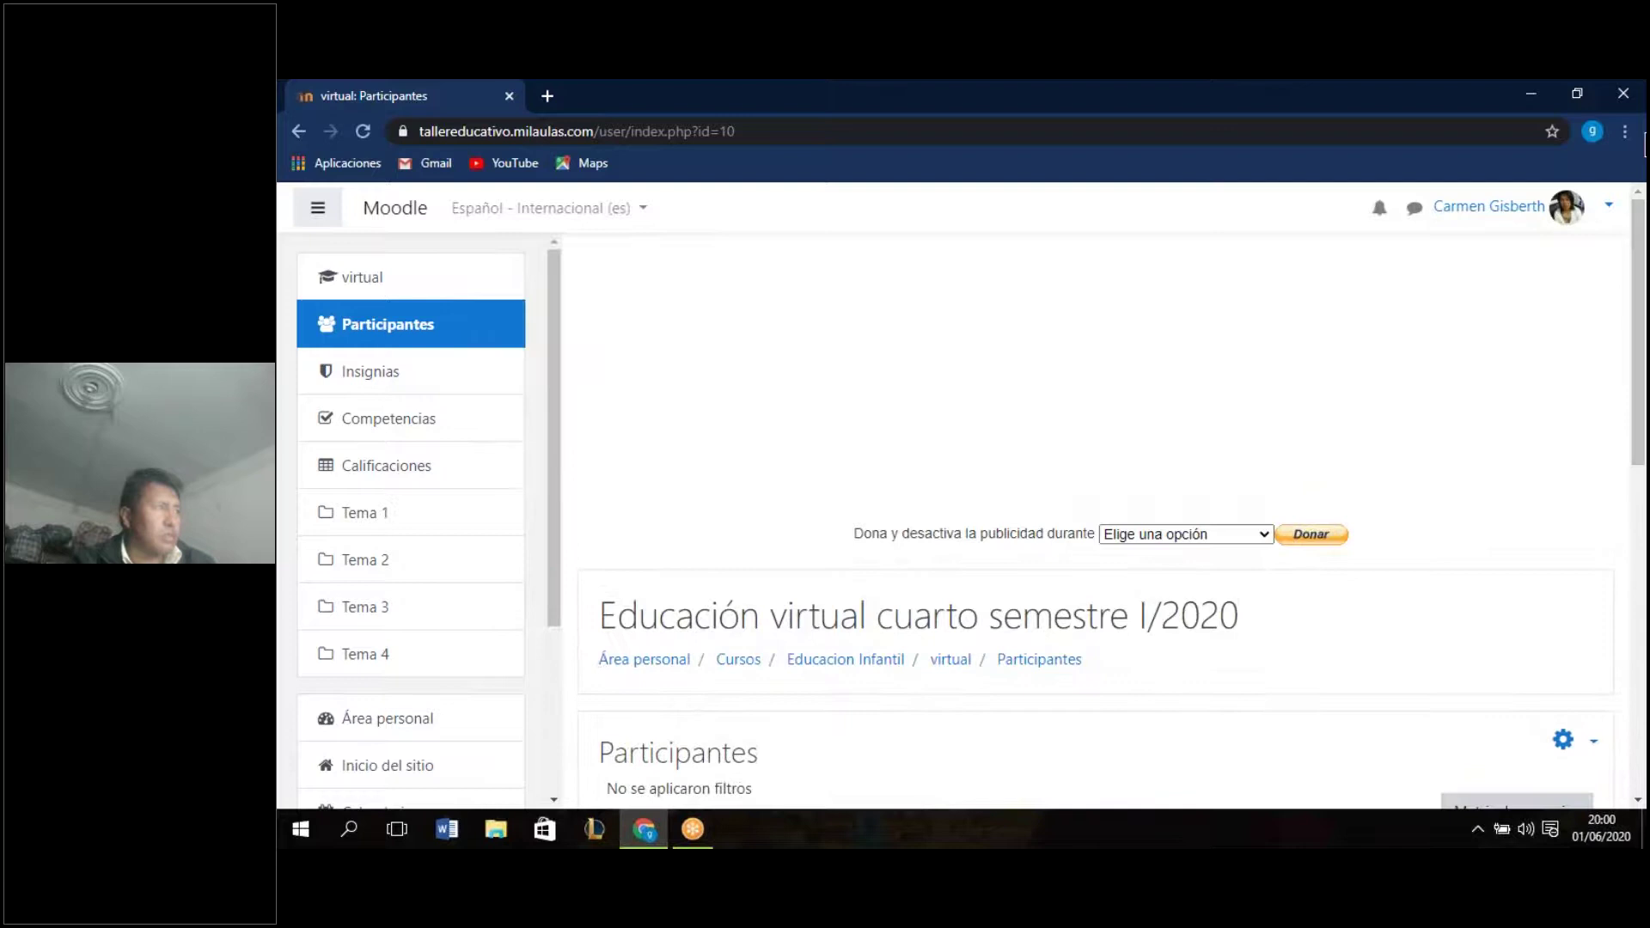
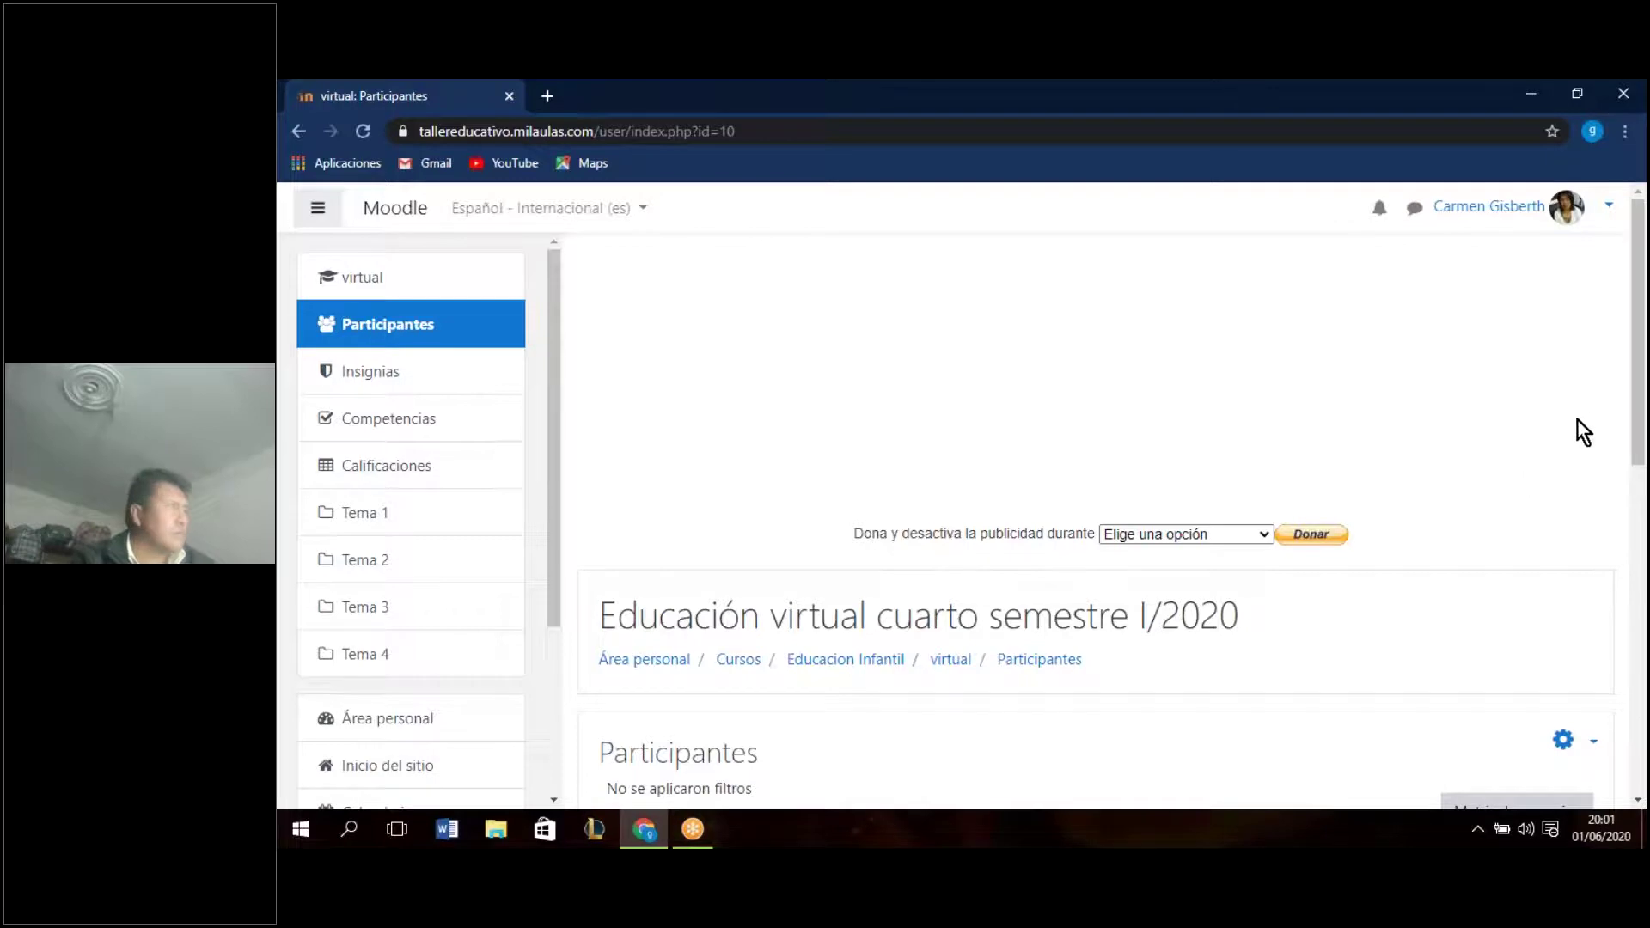
Return to the Educación virtual cuarto semestre I/2020 course page listing Tema 1 to Tema 4
{"action": "scroll", "coordinate": [1628, 413], "scroll_direction": "down", "scroll_amount": 1}
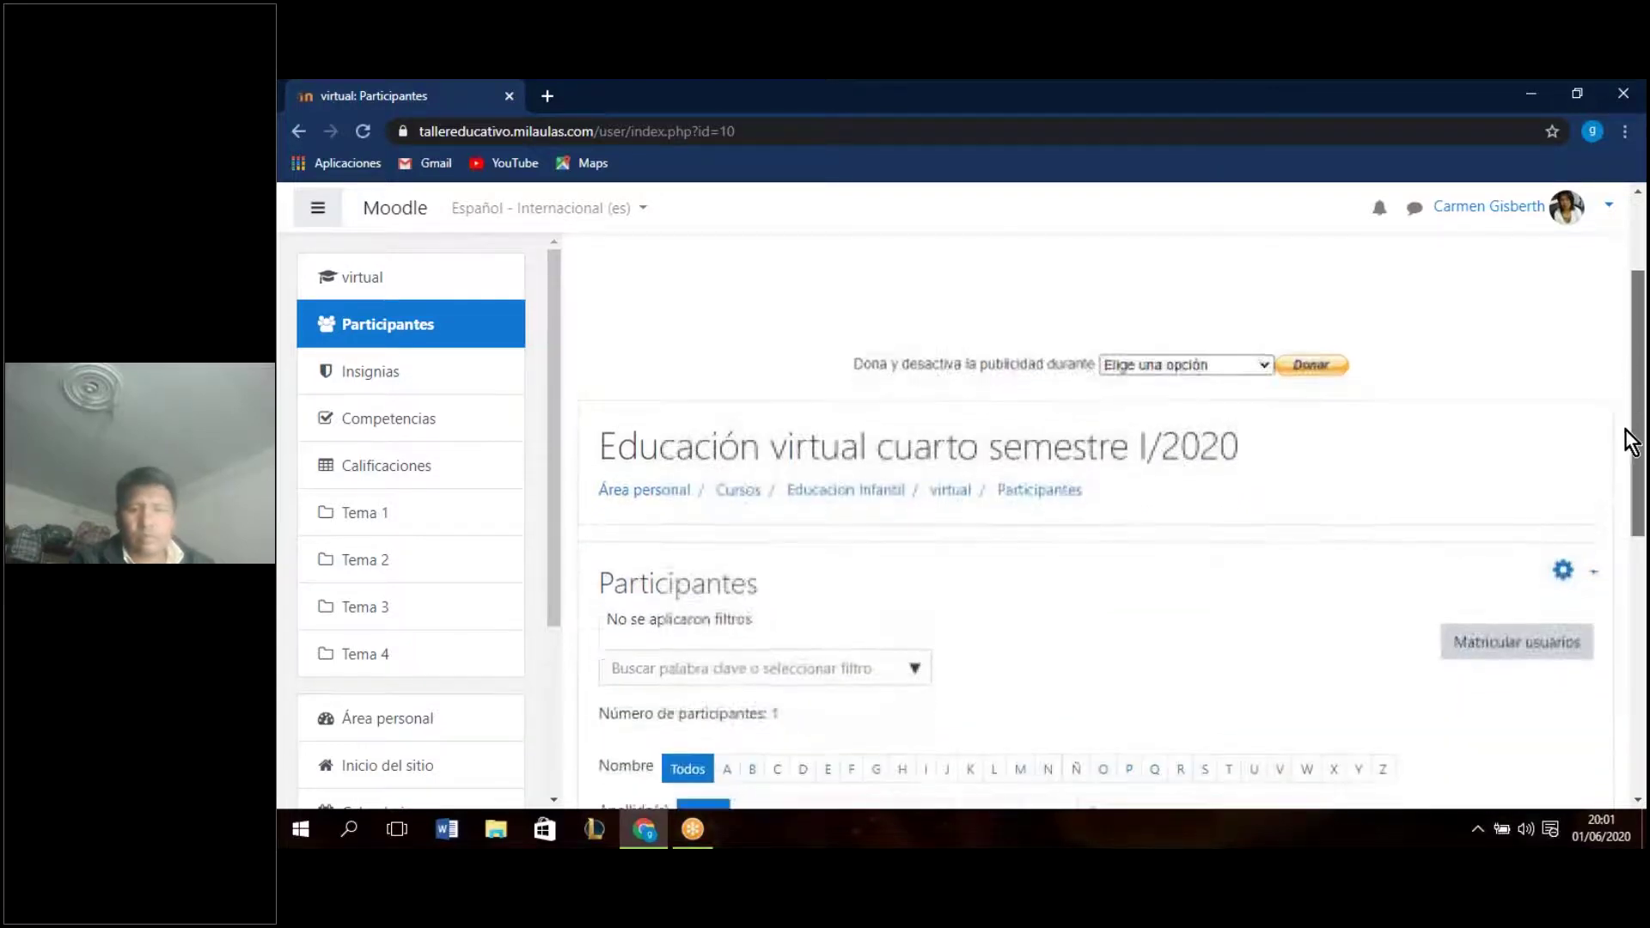
{"action": "scroll", "coordinate": [1630, 374], "scroll_direction": "up", "scroll_amount": 1}
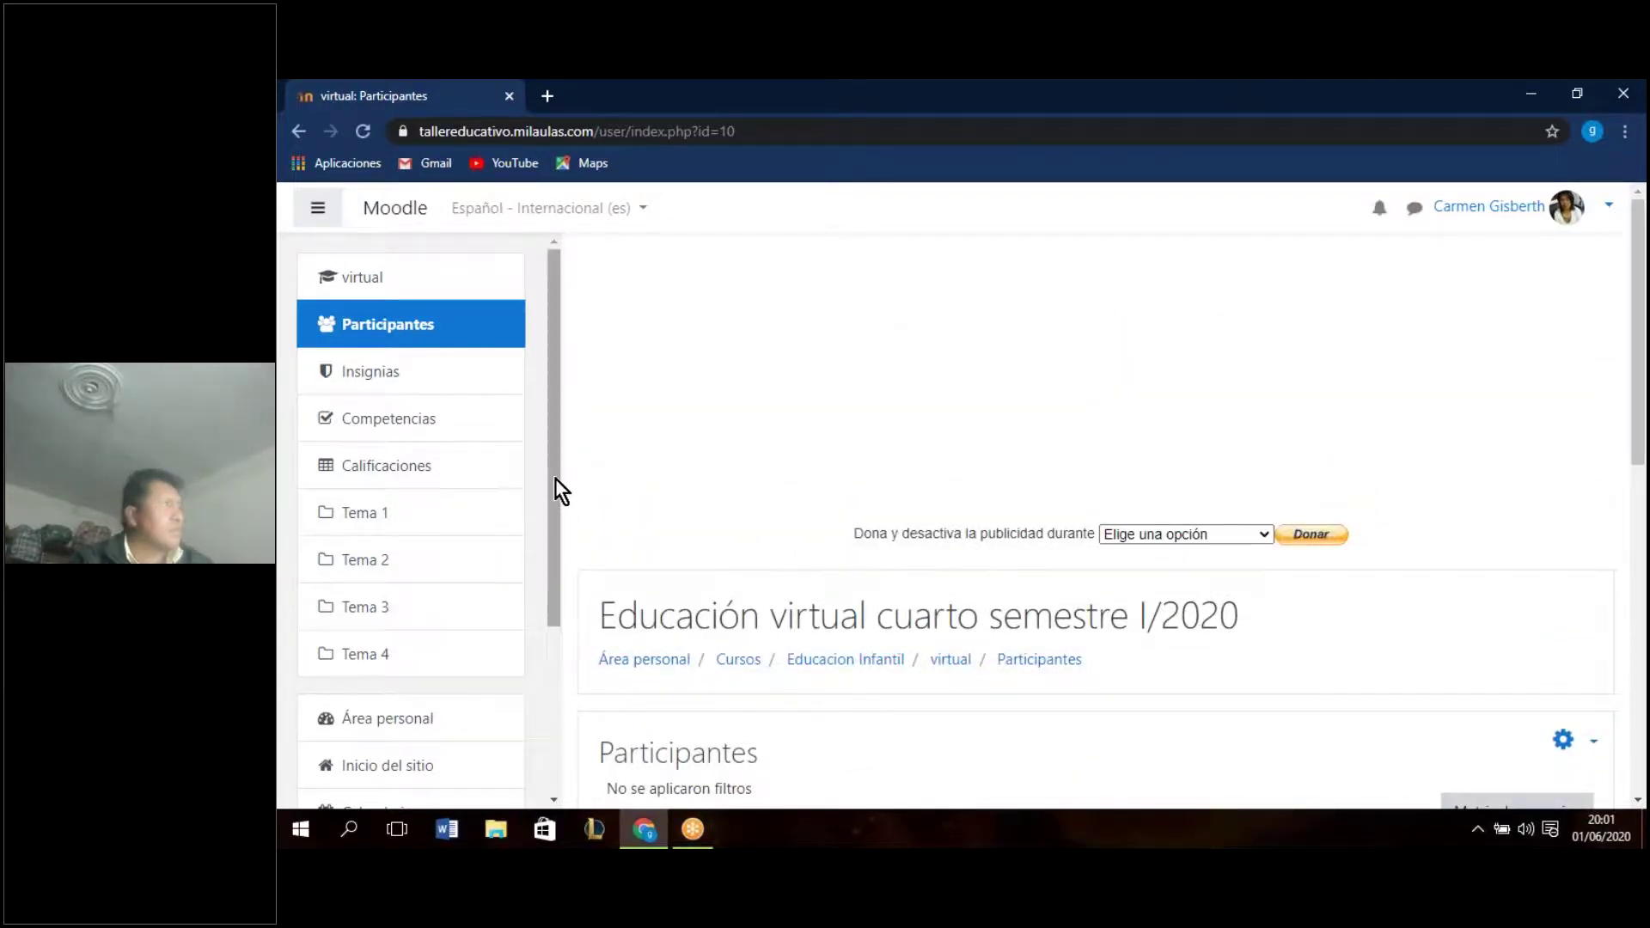
{"action": "left_click_drag", "start_coordinate": [555, 483], "coordinate": [546, 647]}
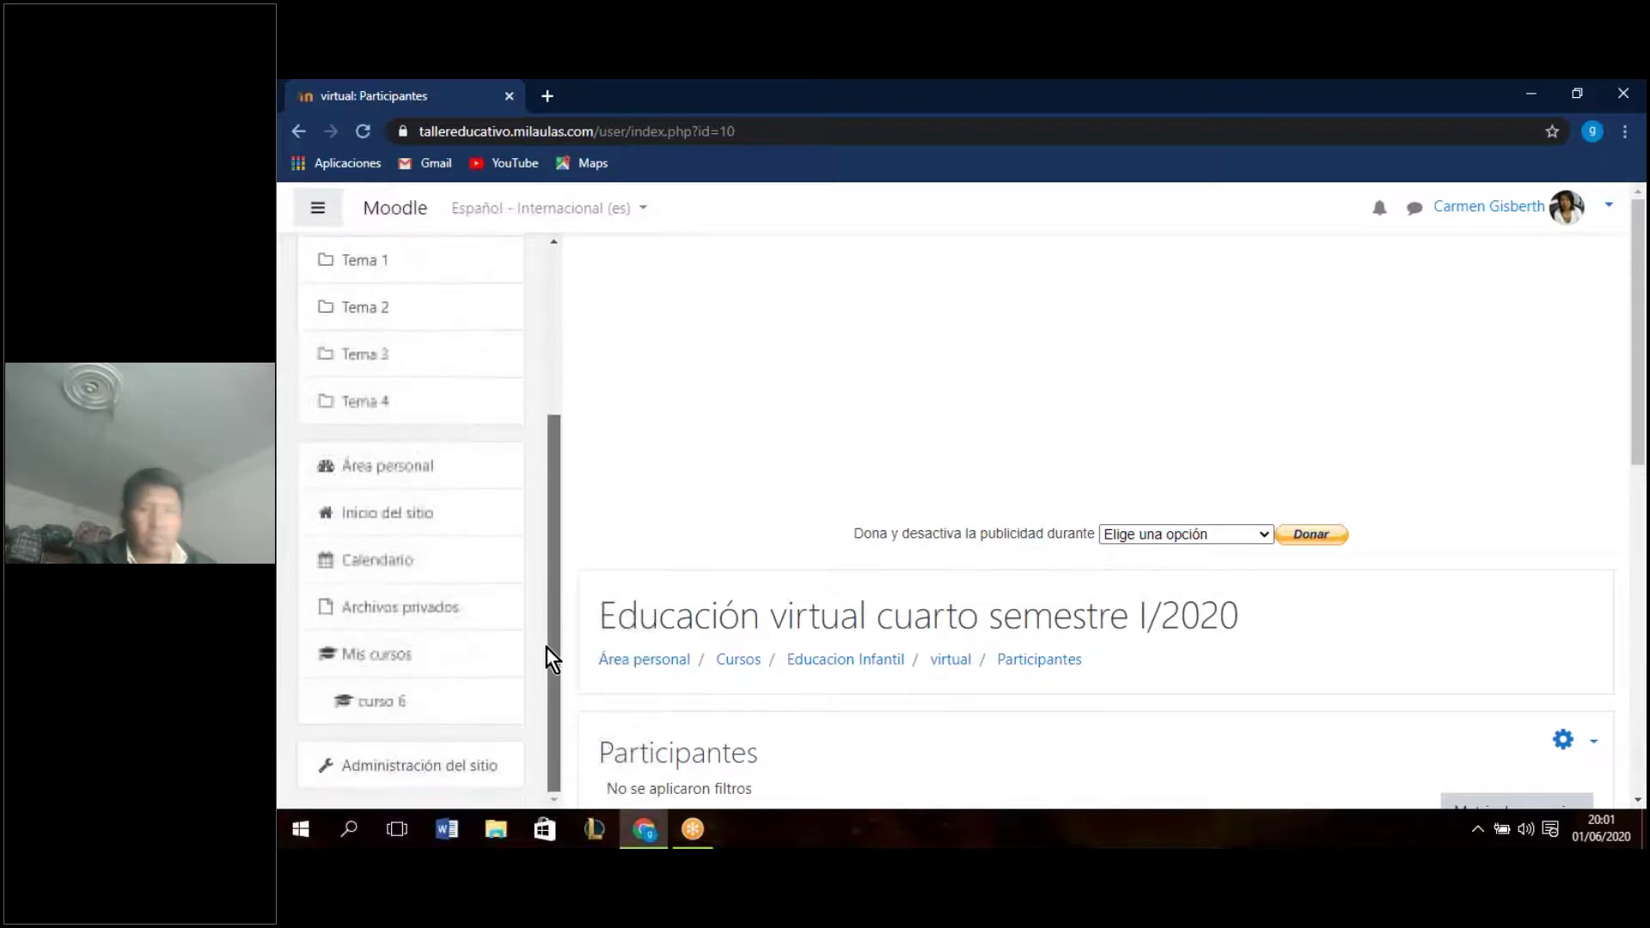
{"action": "left_click_drag", "start_coordinate": [1638, 423], "coordinate": [1641, 670]}
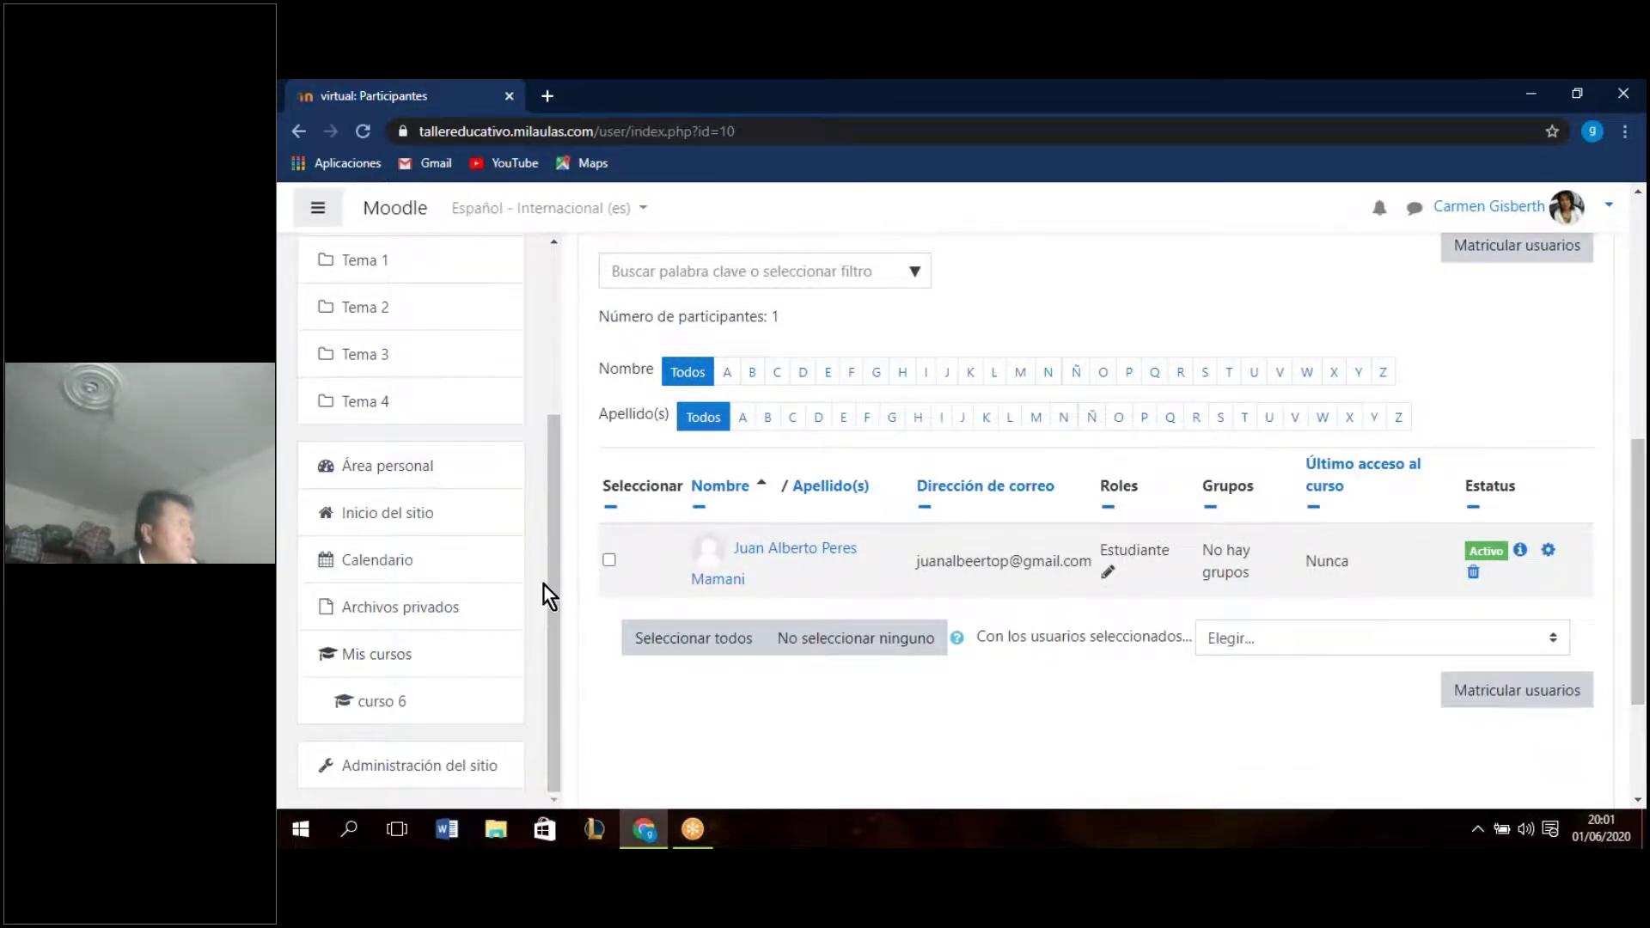
{"action": "left_click_drag", "start_coordinate": [550, 584], "coordinate": [568, 424]}
{"action": "left_click_drag", "start_coordinate": [1637, 572], "coordinate": [1638, 425]}
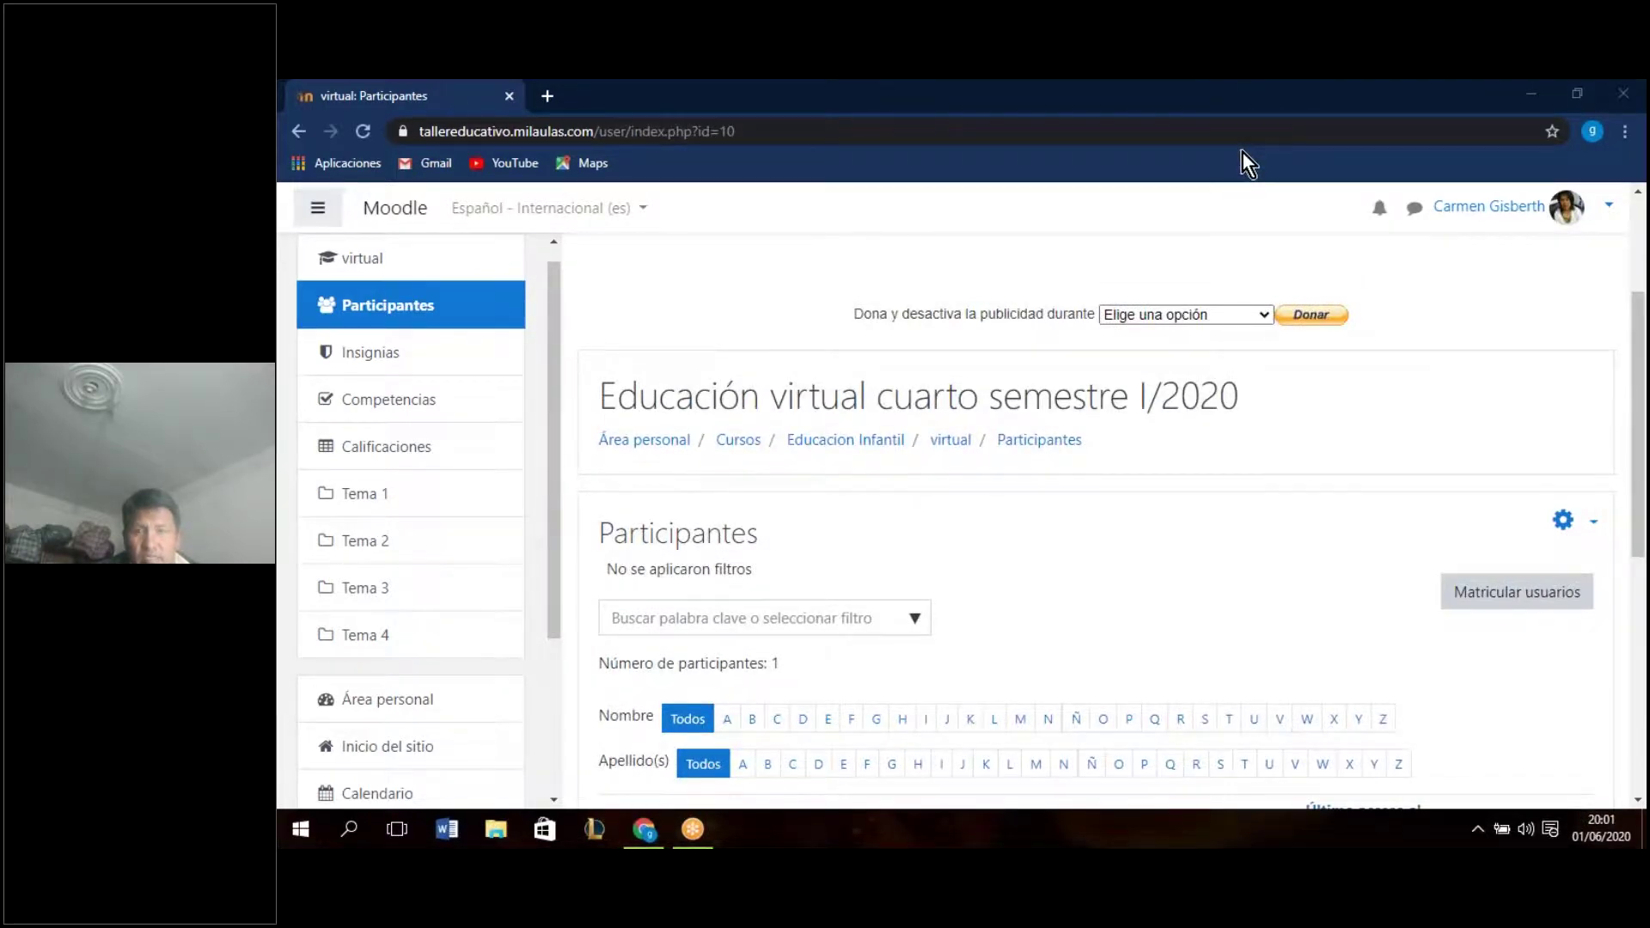
{"action": "mouse_move", "coordinate": [975, 400]}
{"action": "left_mouse_down"}
{"action": "mouse_move", "coordinate": [924, 447]}
{"action": "mouse_move", "coordinate": [990, 451]}
{"action": "mouse_move", "coordinate": [981, 415]}
{"action": "left_mouse_up"}
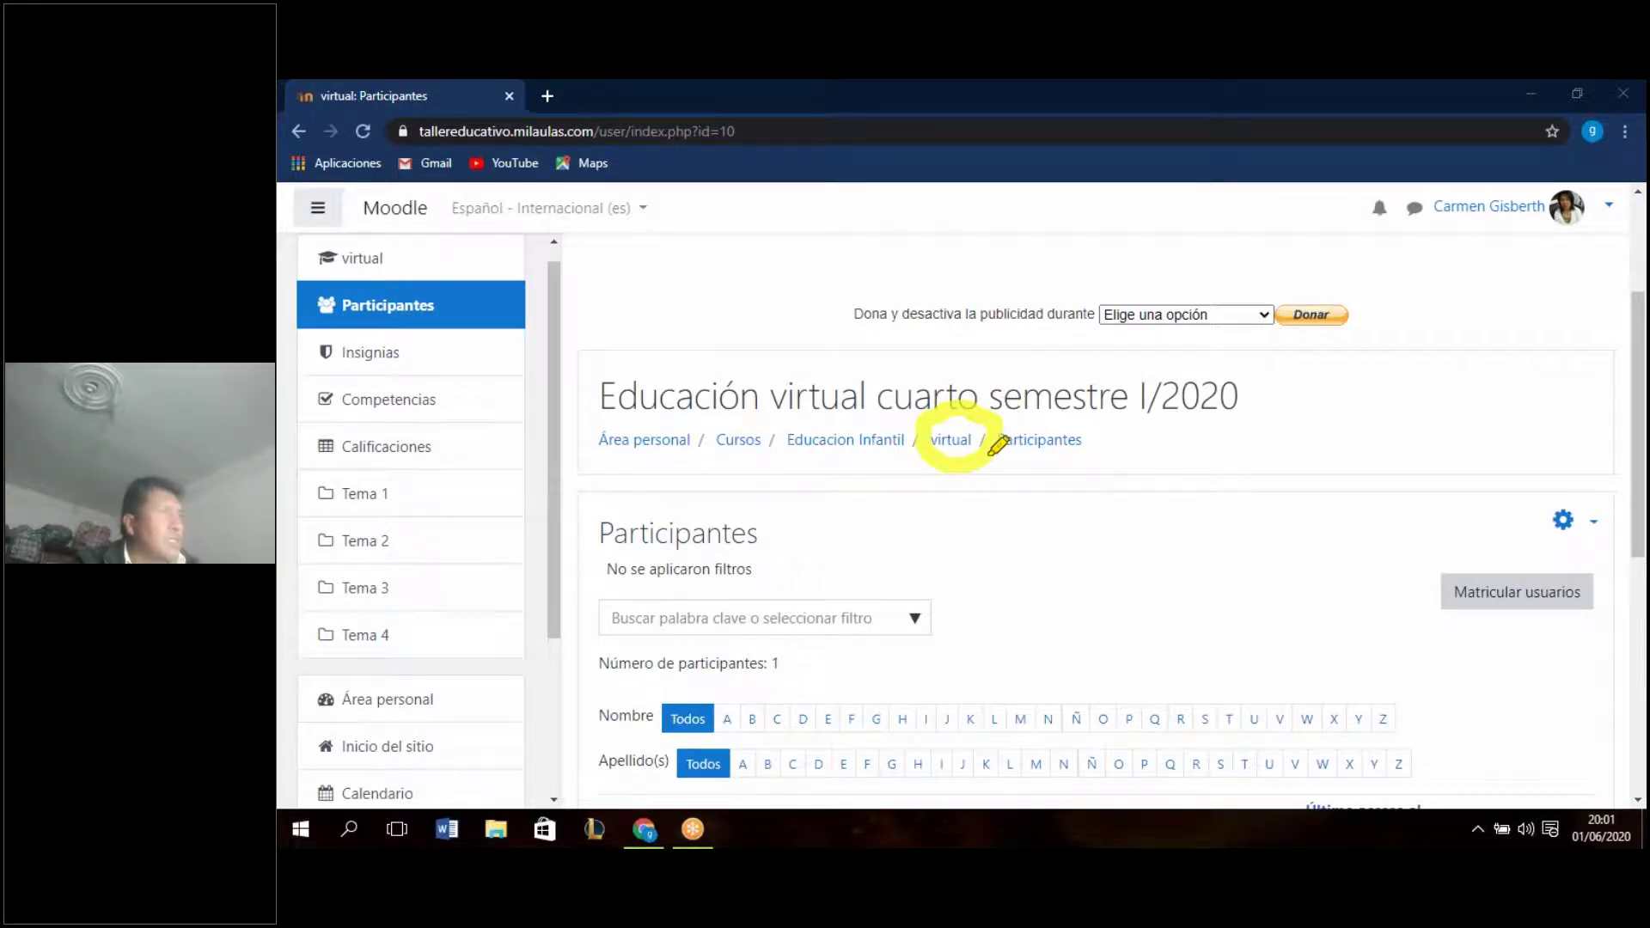
{"action": "left_click", "coordinate": [939, 442]}
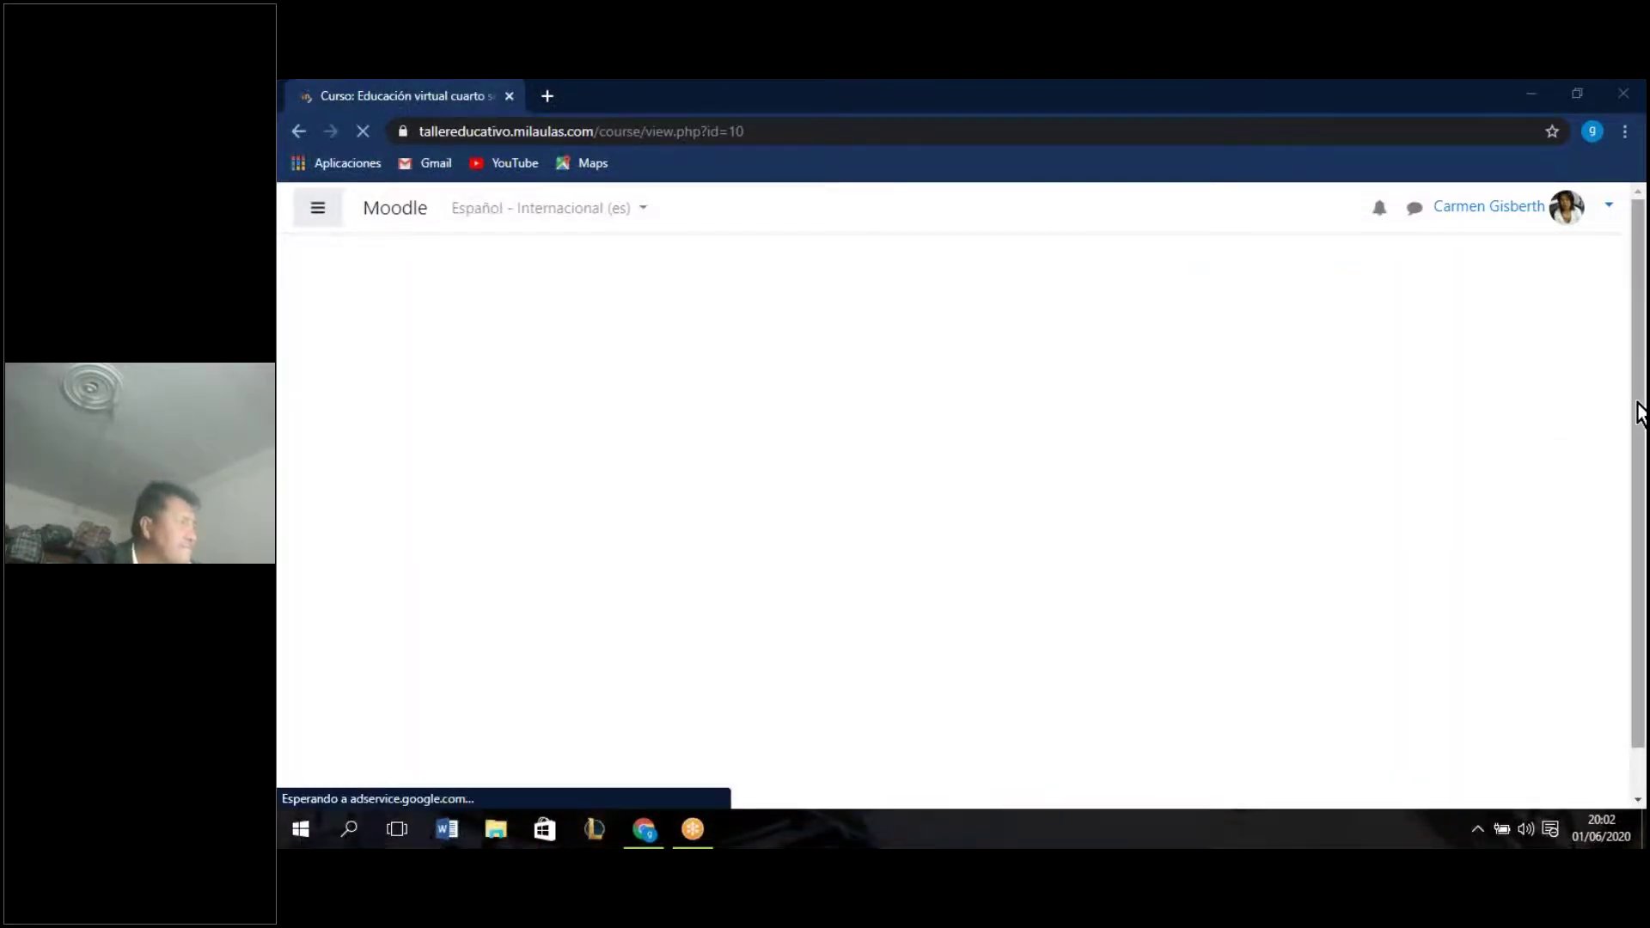
{"action": "left_click_drag", "start_coordinate": [1638, 411], "coordinate": [1635, 491]}
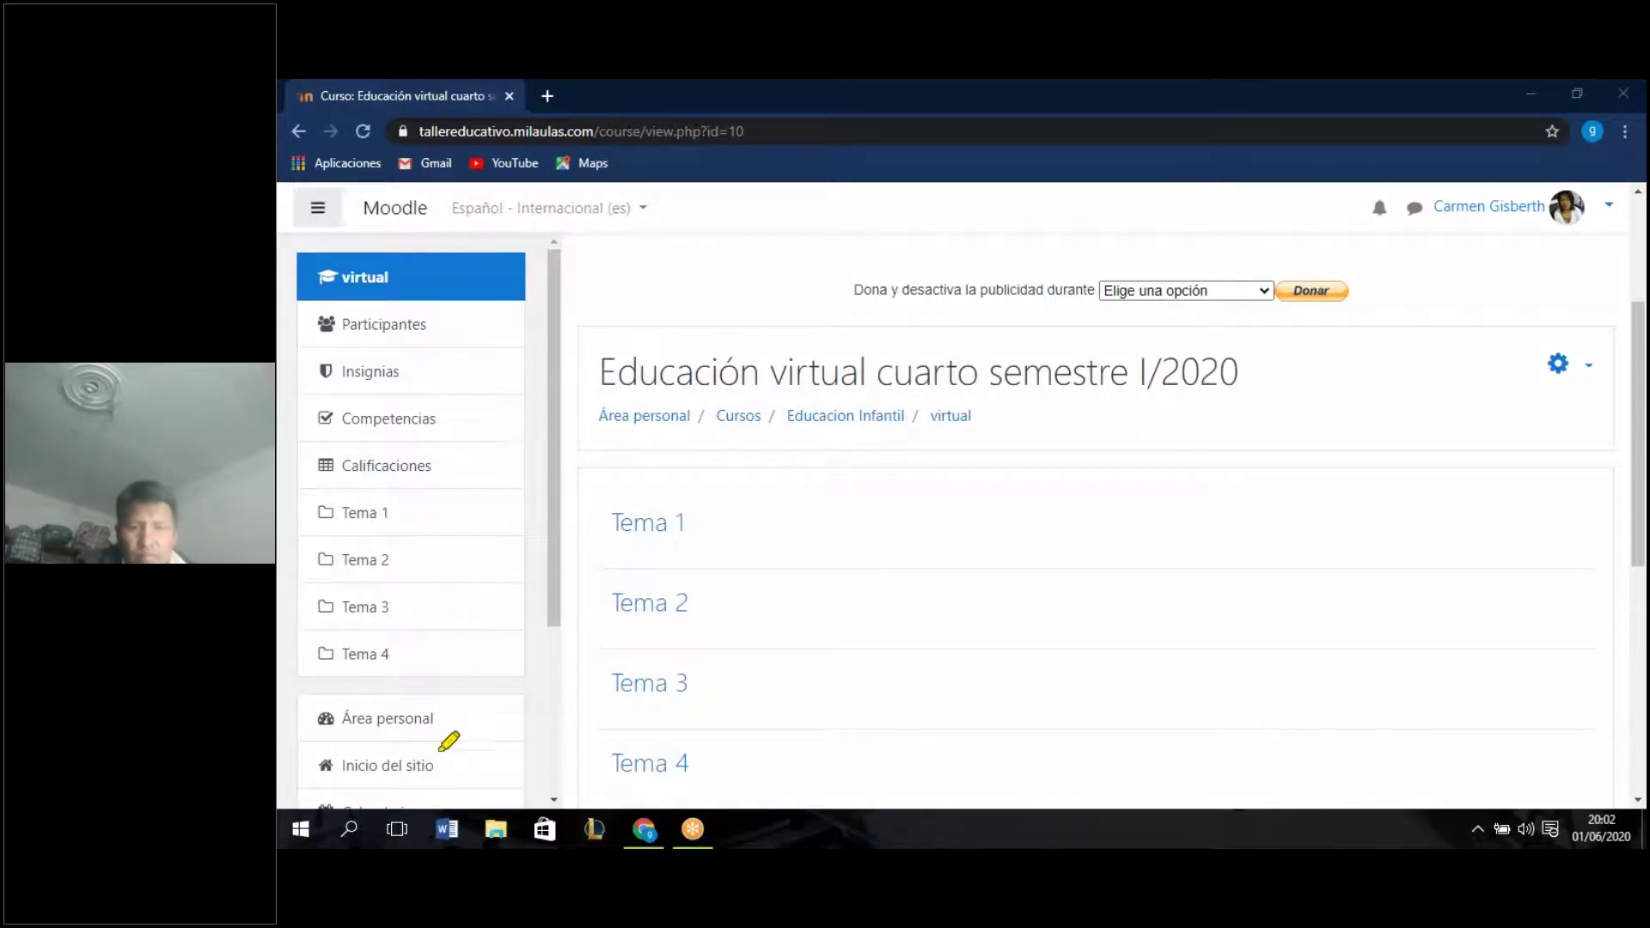
{"action": "mouse_move", "coordinate": [445, 739]}
{"action": "left_mouse_down"}
{"action": "mouse_move", "coordinate": [310, 773]}
{"action": "mouse_move", "coordinate": [460, 791]}
{"action": "mouse_move", "coordinate": [470, 743]}
{"action": "left_mouse_up"}
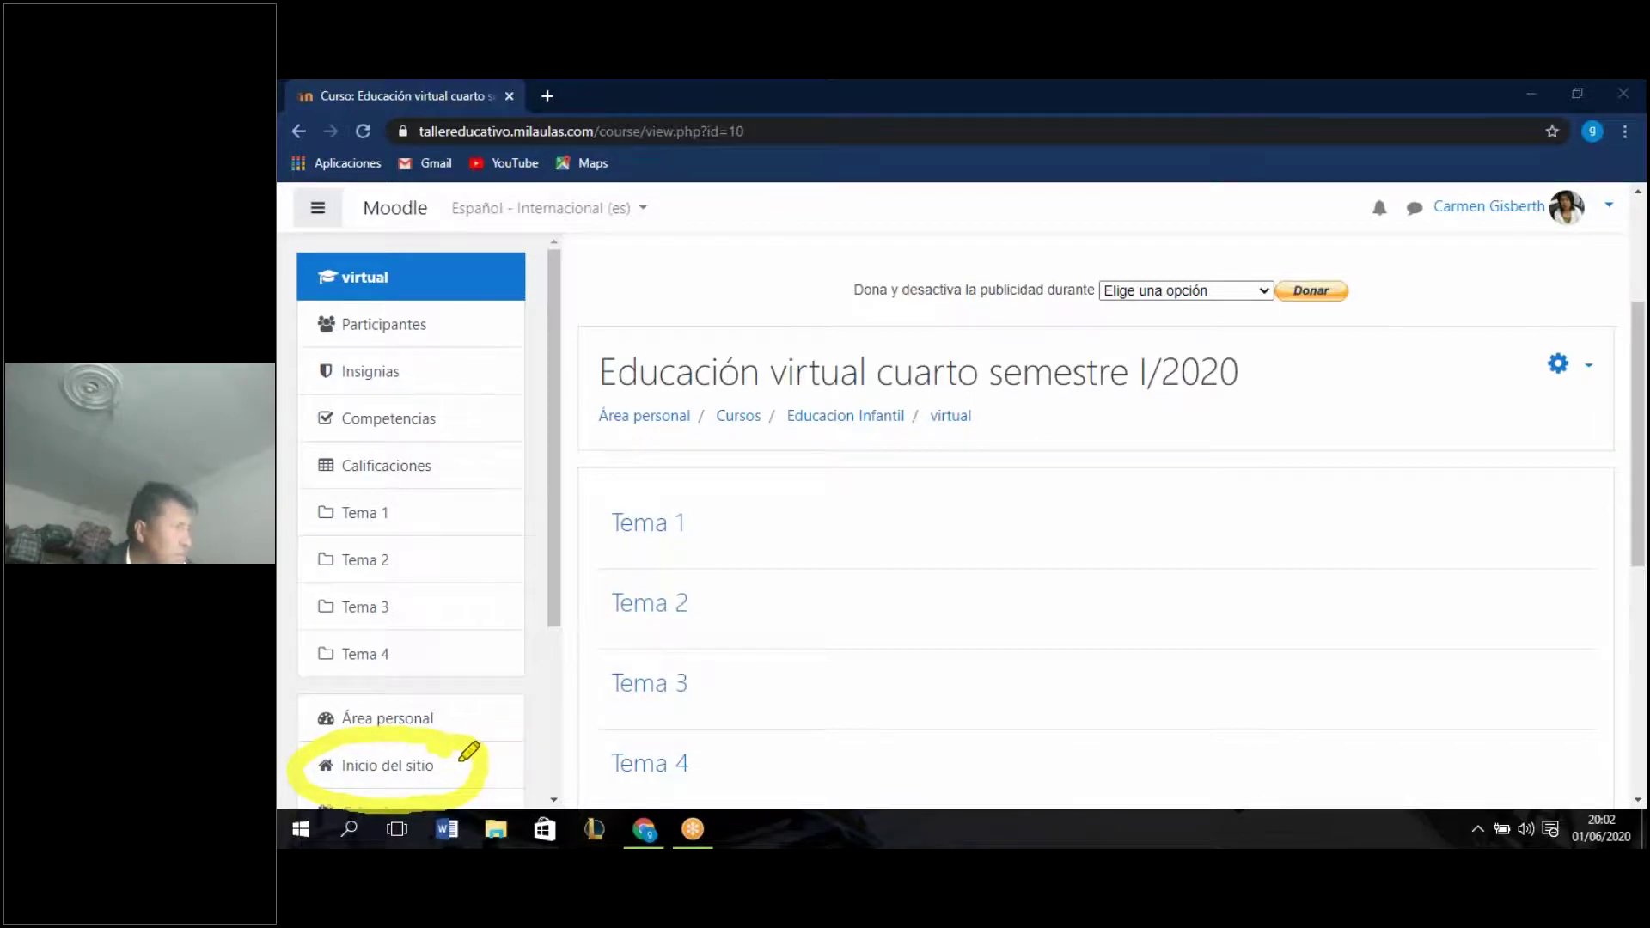
Go to the site home page and bring the Cursos disponibles list with teachers into view
{"action": "left_click", "coordinate": [398, 773]}
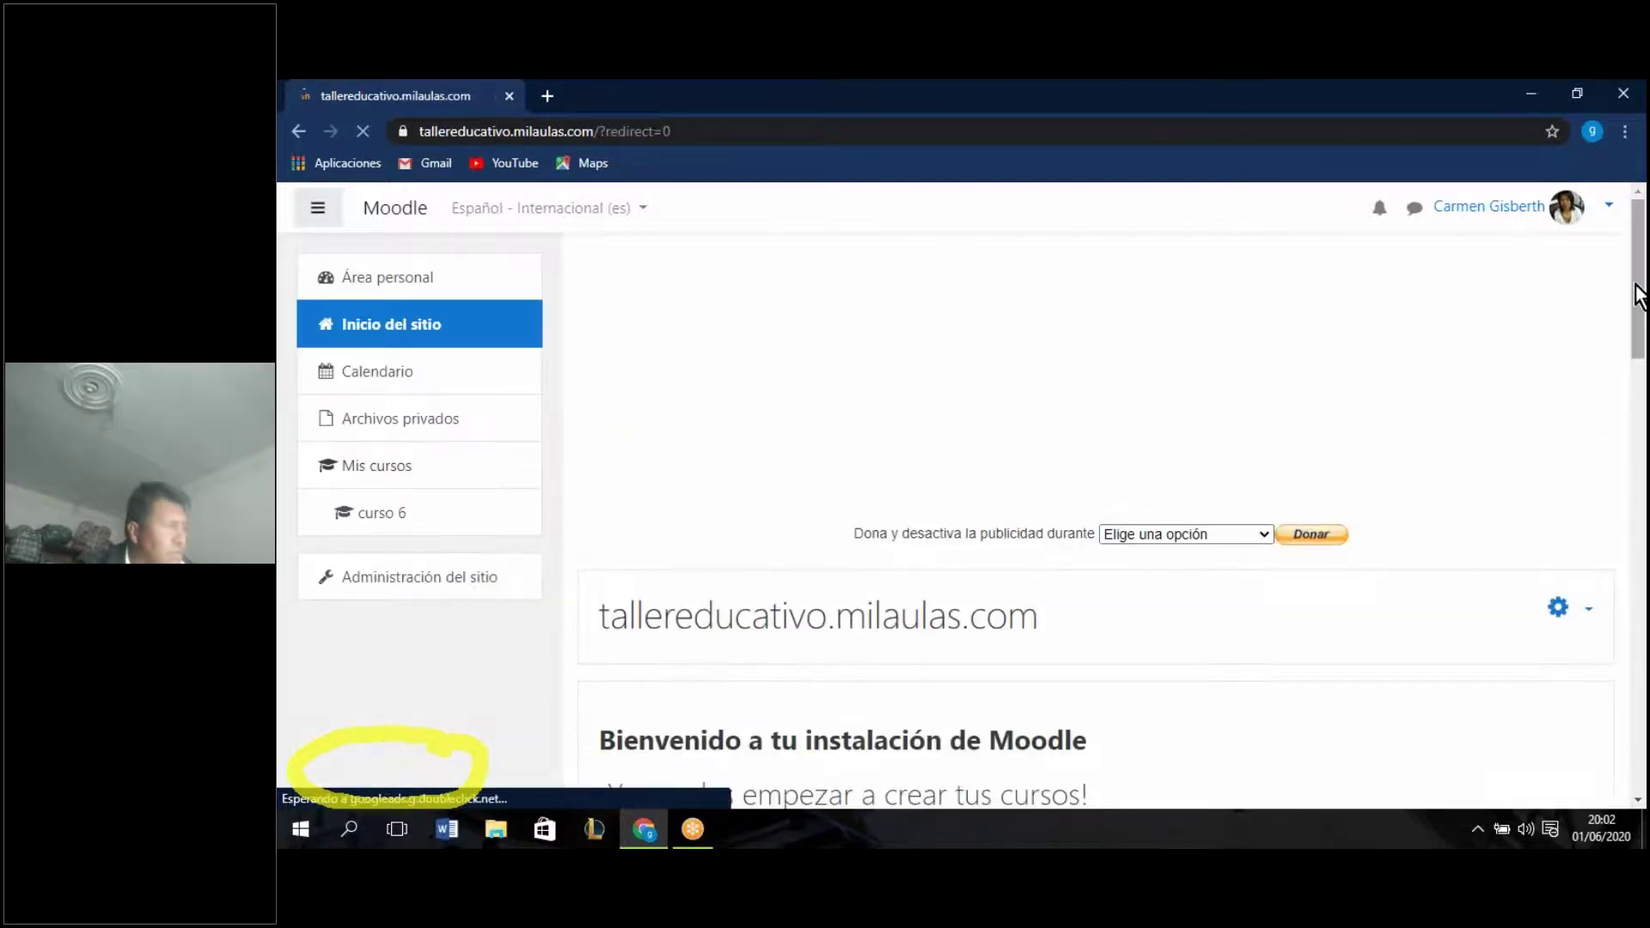
{"action": "left_click_drag", "start_coordinate": [1635, 297], "coordinate": [1628, 700]}
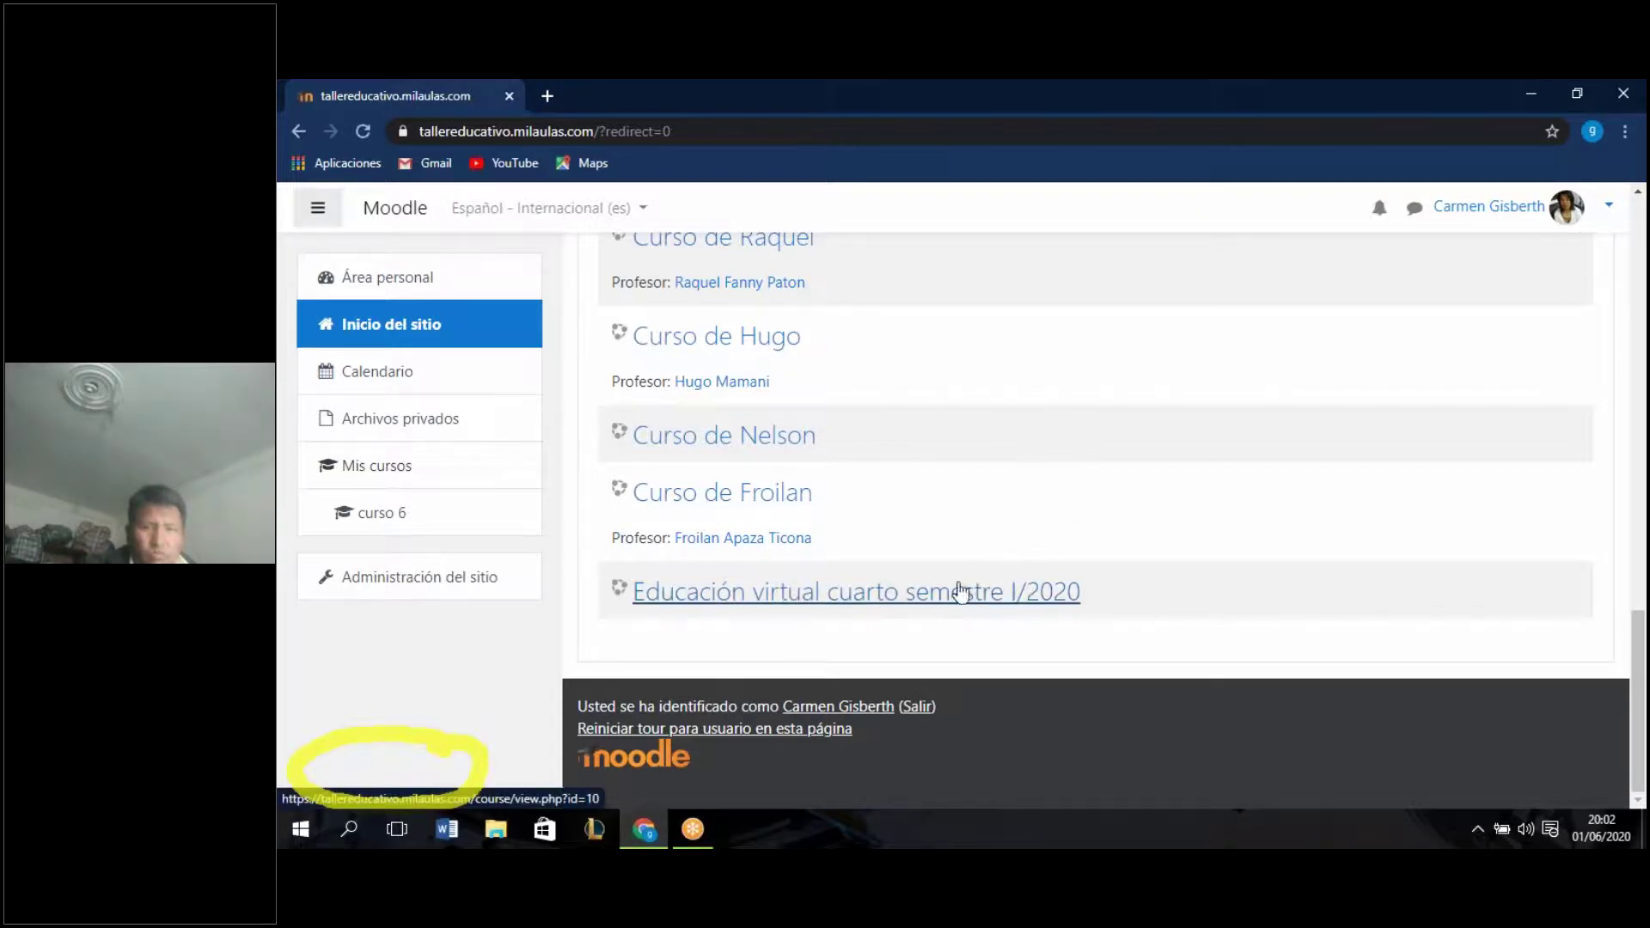
{"action": "scroll", "coordinate": [935, 537], "scroll_direction": "up", "scroll_amount": 5}
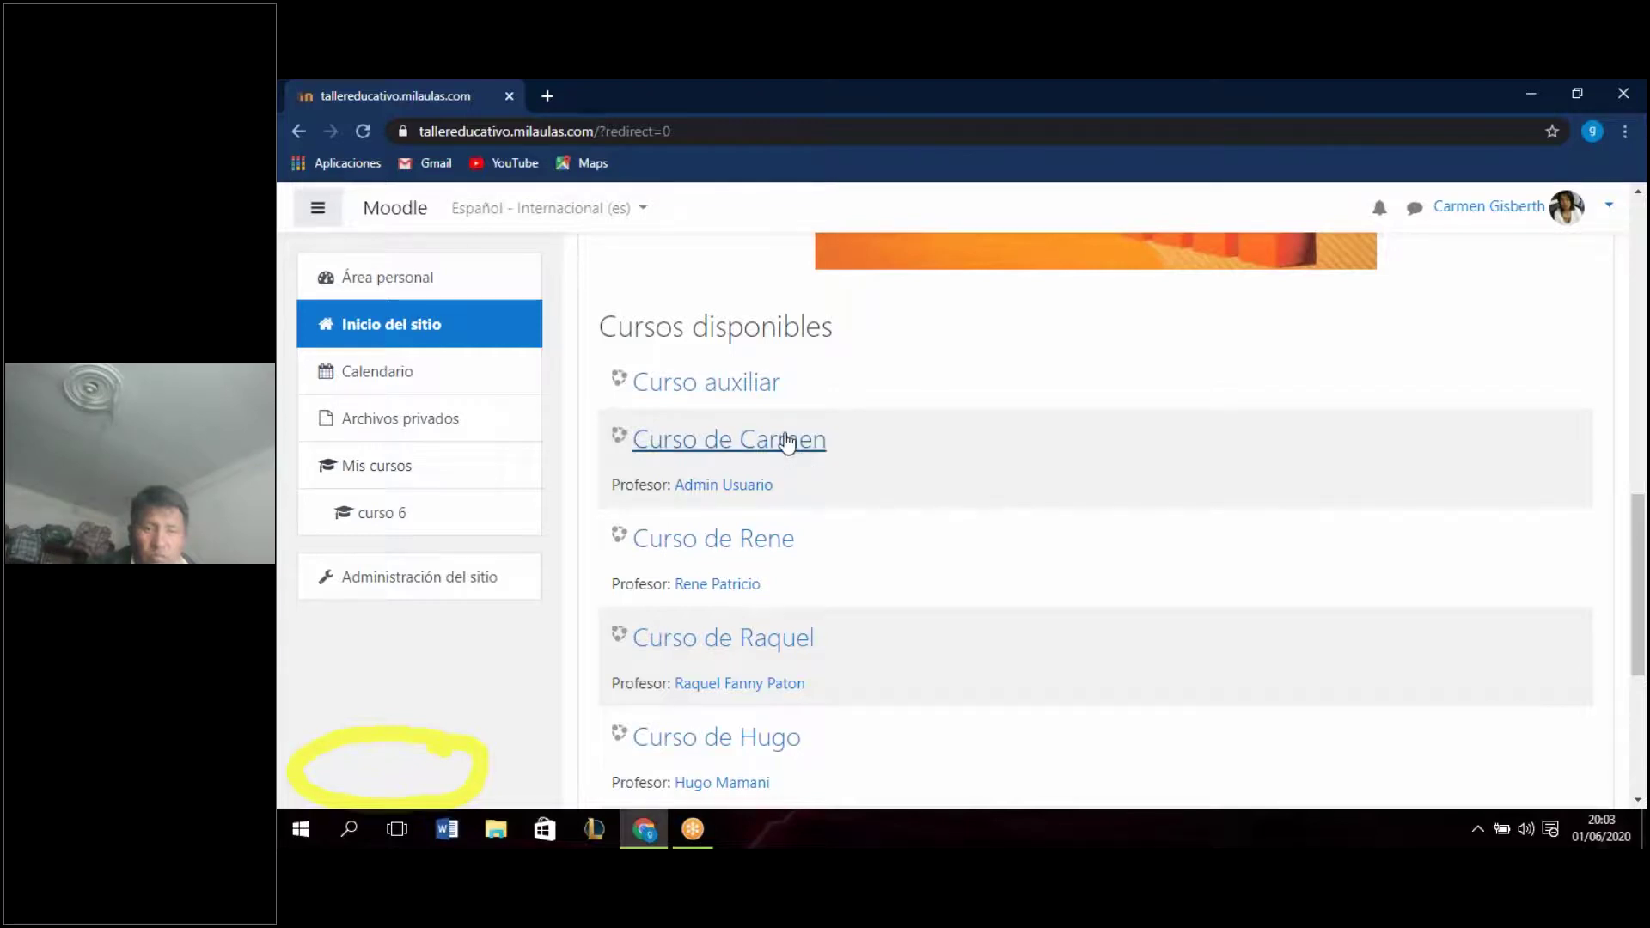
Open curso 6 and show Unidad 1 - Introducción a las Tics with Foro1, wiki and evaluation
{"action": "left_click", "coordinate": [789, 443]}
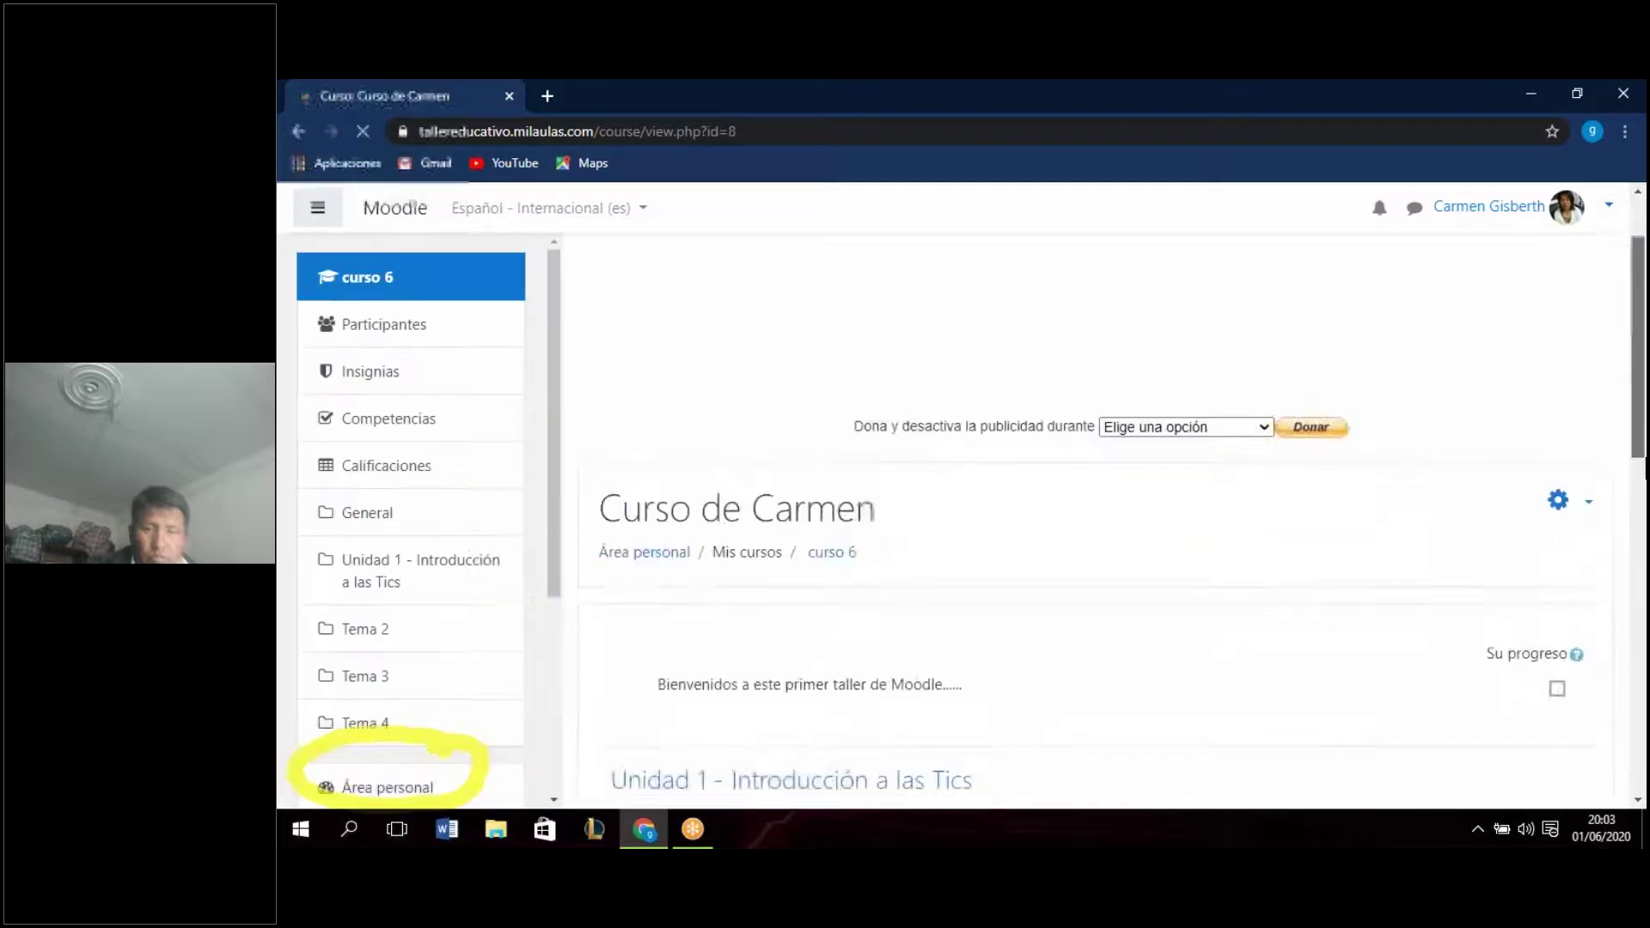
{"action": "scroll", "coordinate": [1638, 503], "scroll_direction": "down", "scroll_amount": 2}
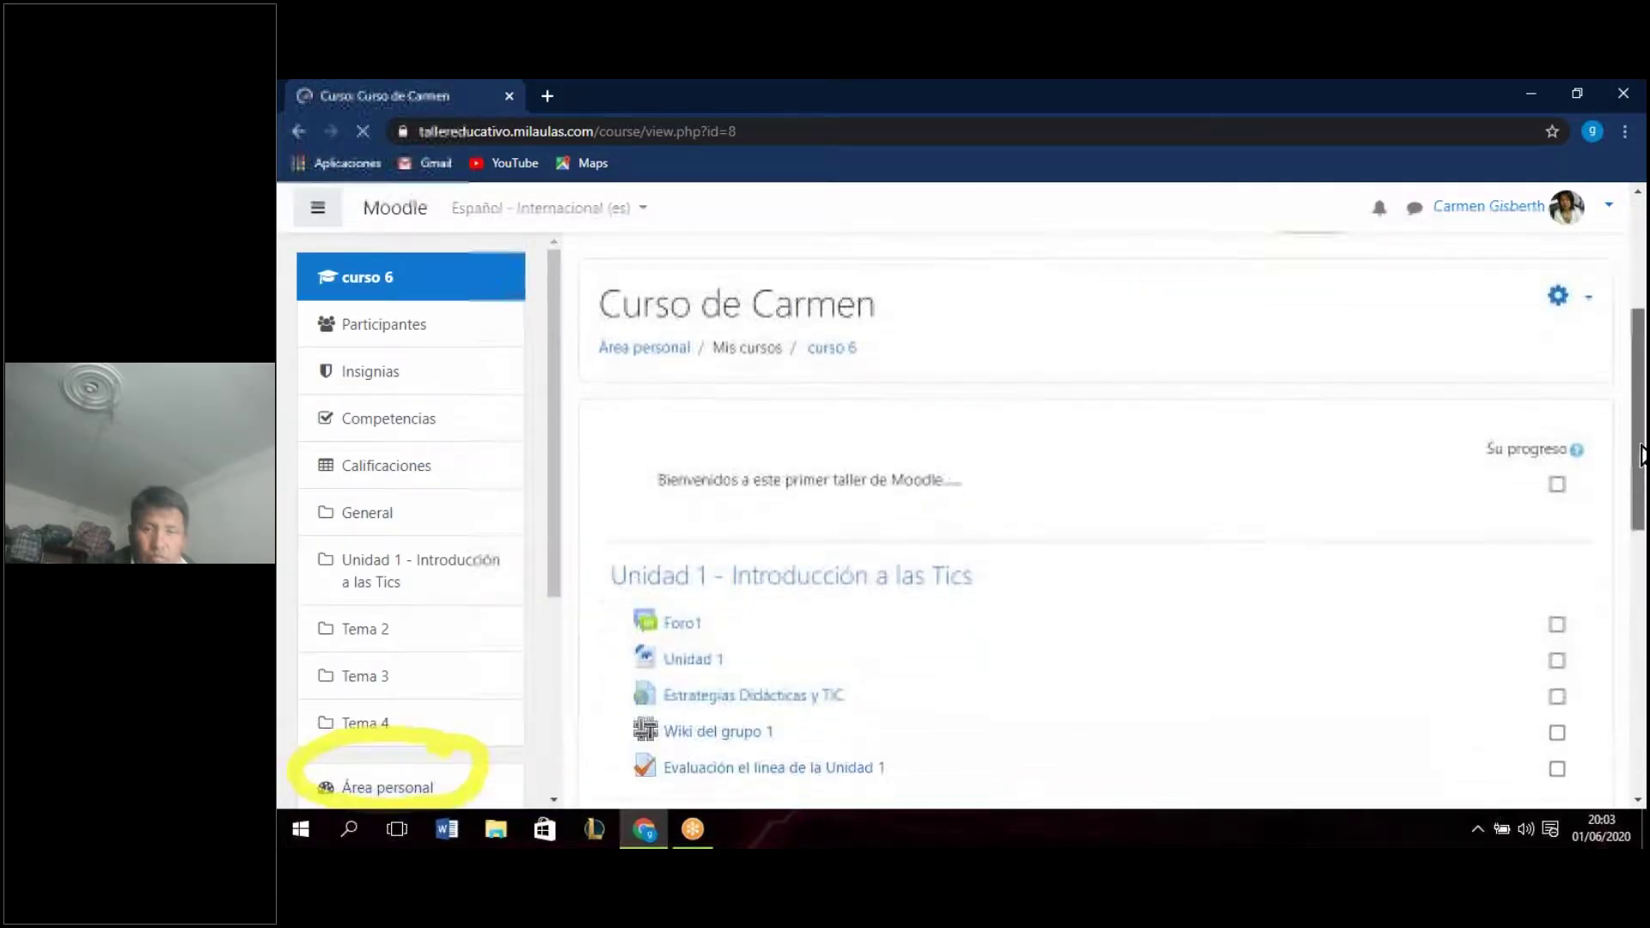
{"action": "scroll", "coordinate": [1642, 494], "scroll_direction": "down", "scroll_amount": 2}
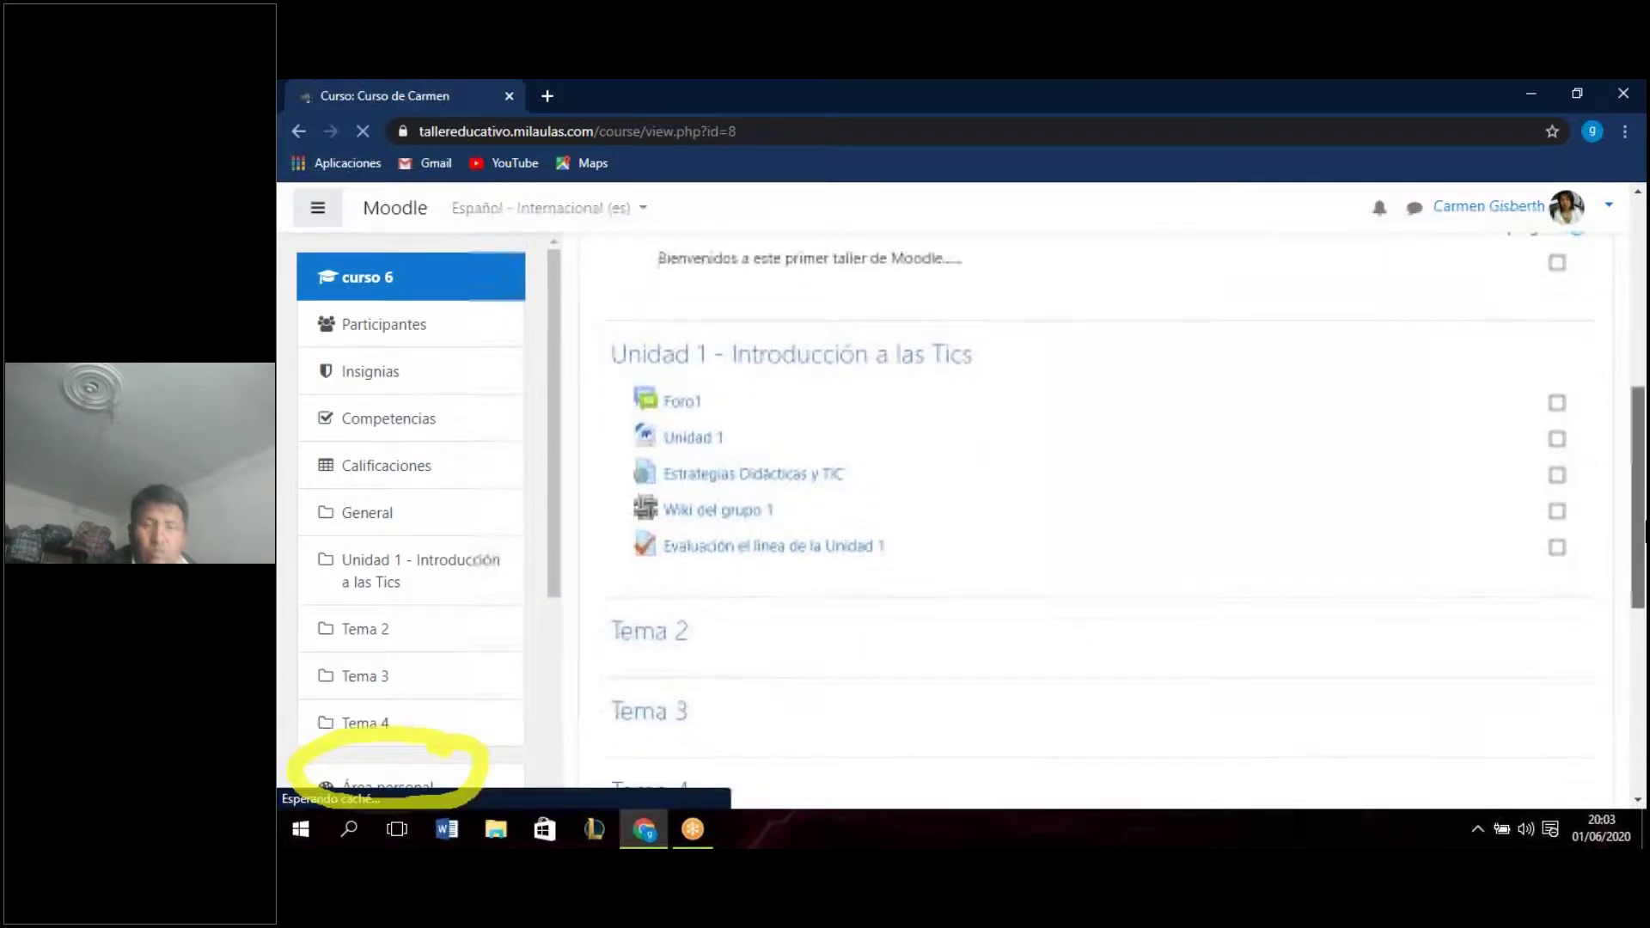
{"action": "scroll", "coordinate": [1641, 498], "scroll_direction": "up", "scroll_amount": 2}
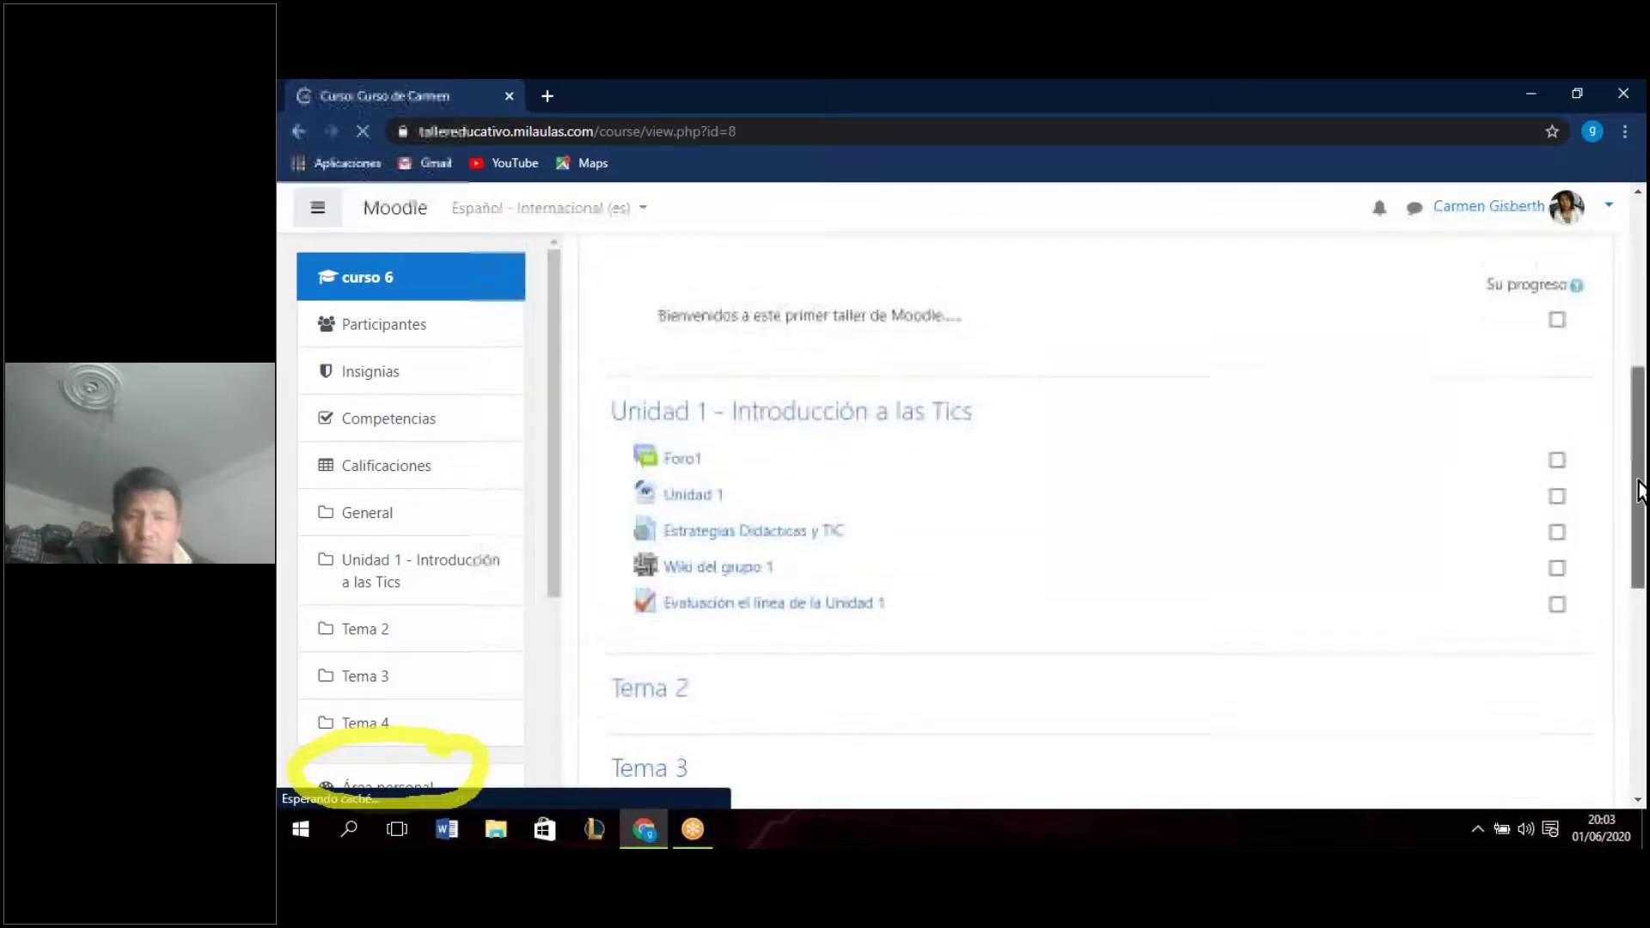
{"action": "scroll", "coordinate": [1641, 472], "scroll_direction": "up", "scroll_amount": 2}
{"action": "scroll", "coordinate": [1641, 481], "scroll_direction": "down", "scroll_amount": 3}
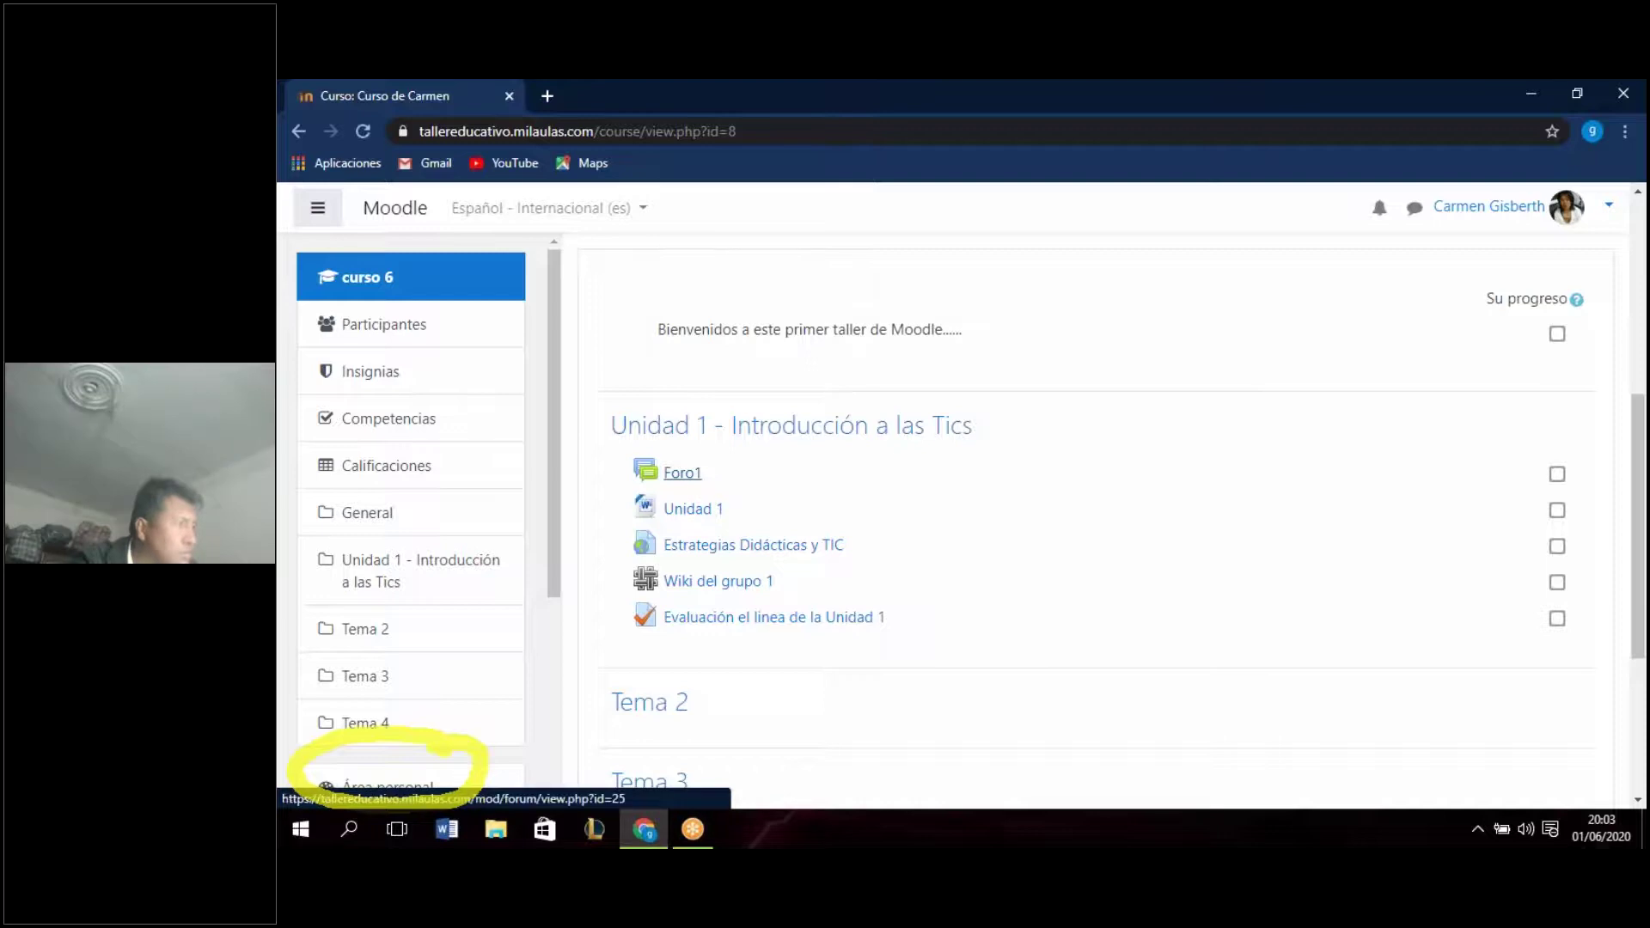
Open the Foro1 forum and bring its 'Mi comentario es' reply into view
{"action": "left_click", "coordinate": [675, 477]}
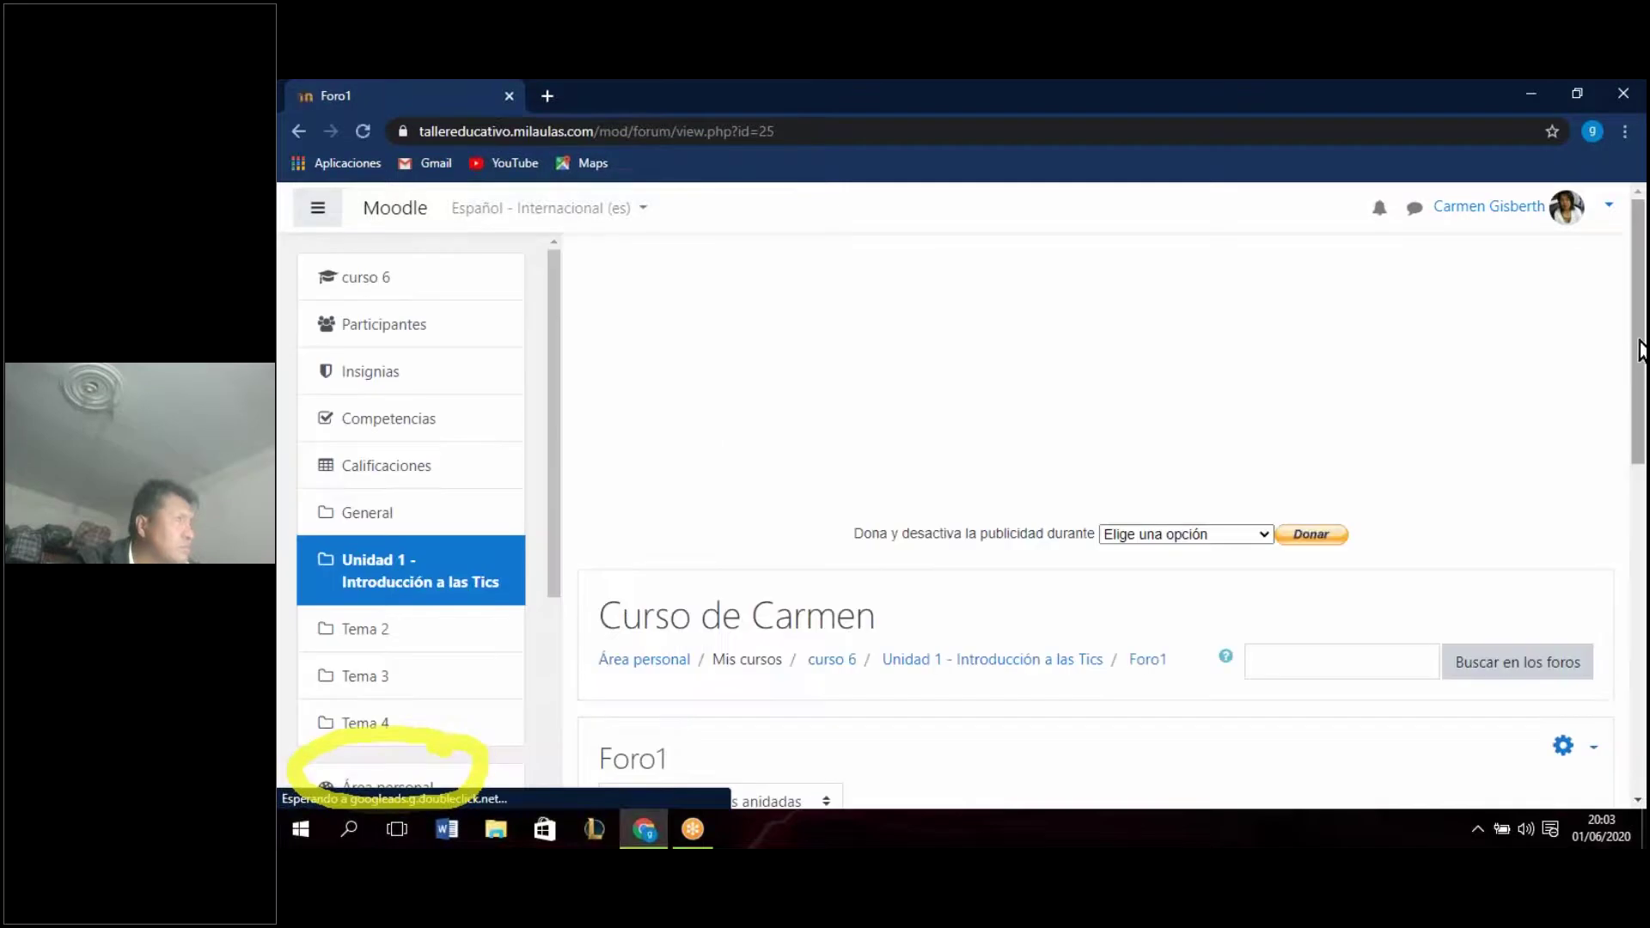
{"action": "scroll", "coordinate": [1639, 442], "scroll_direction": "down", "scroll_amount": 2}
{"action": "left_click_drag", "start_coordinate": [1643, 447], "coordinate": [1643, 544]}
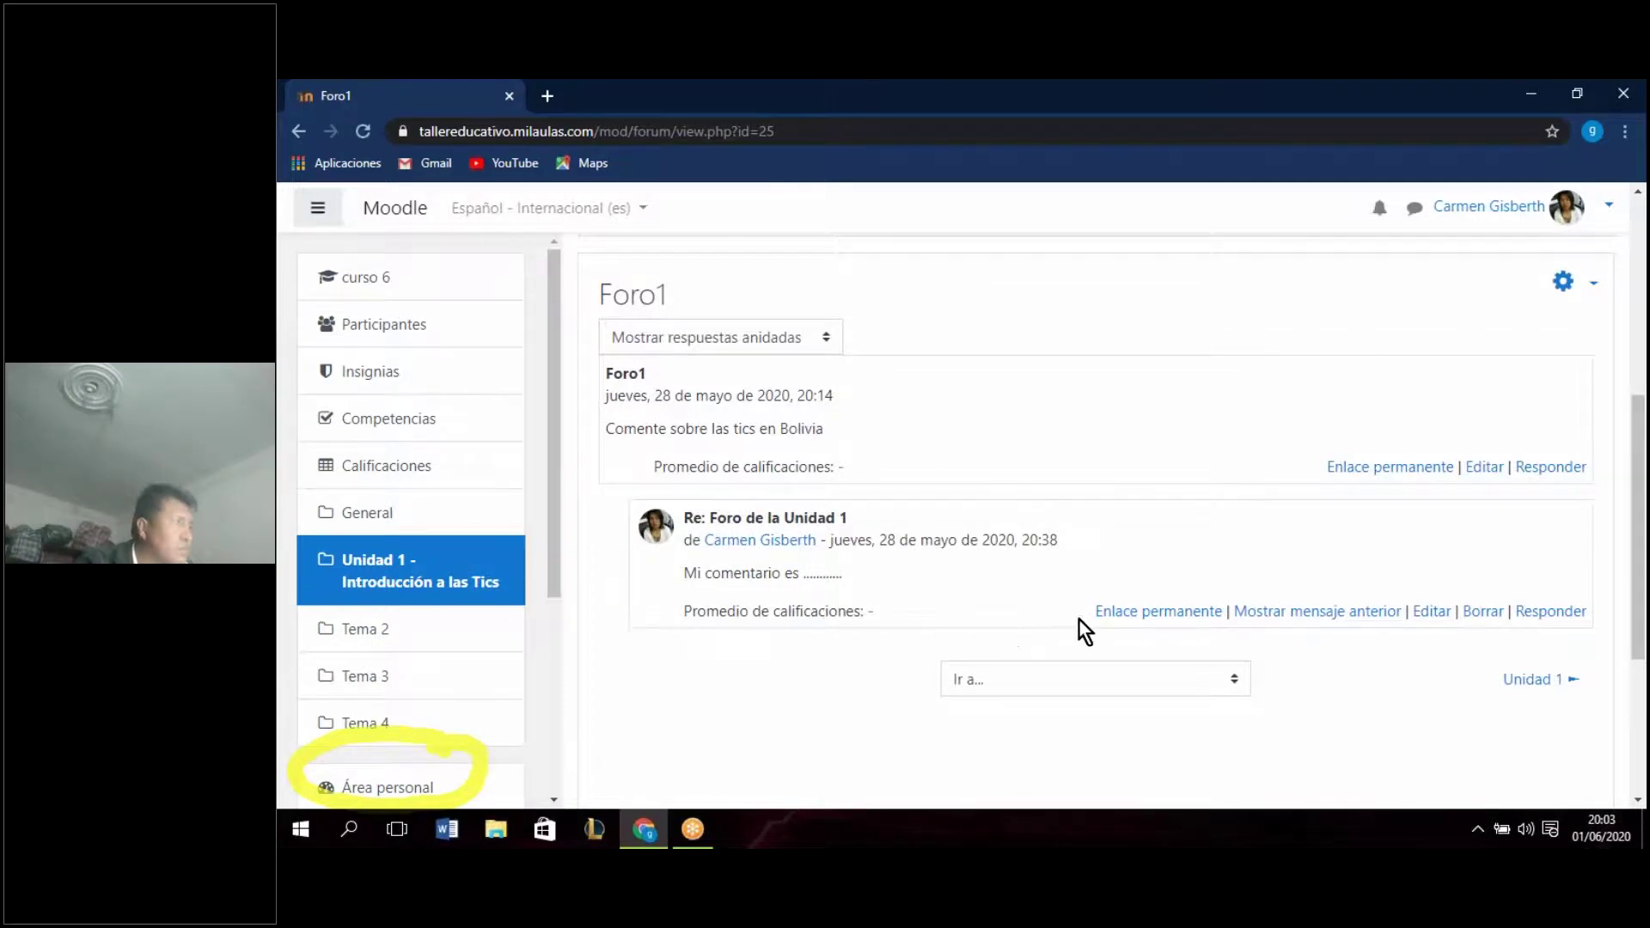
Check the reply's ratings, which show none given, and close the ratings window
{"action": "left_click", "coordinate": [870, 612]}
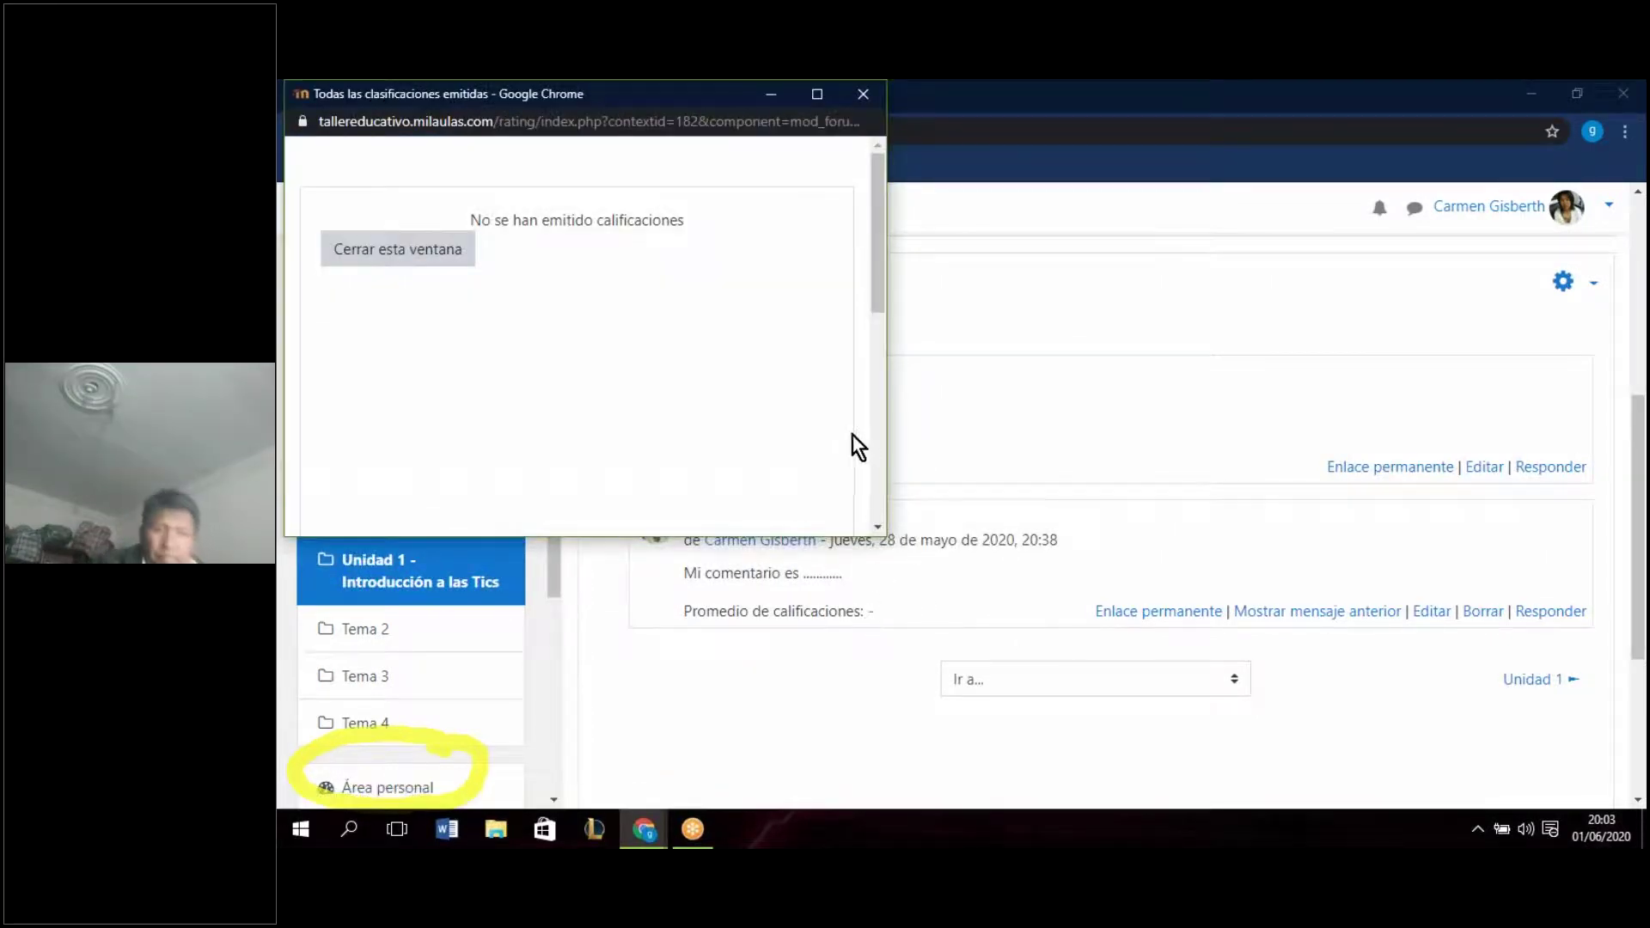
{"action": "left_click", "coordinate": [394, 258]}
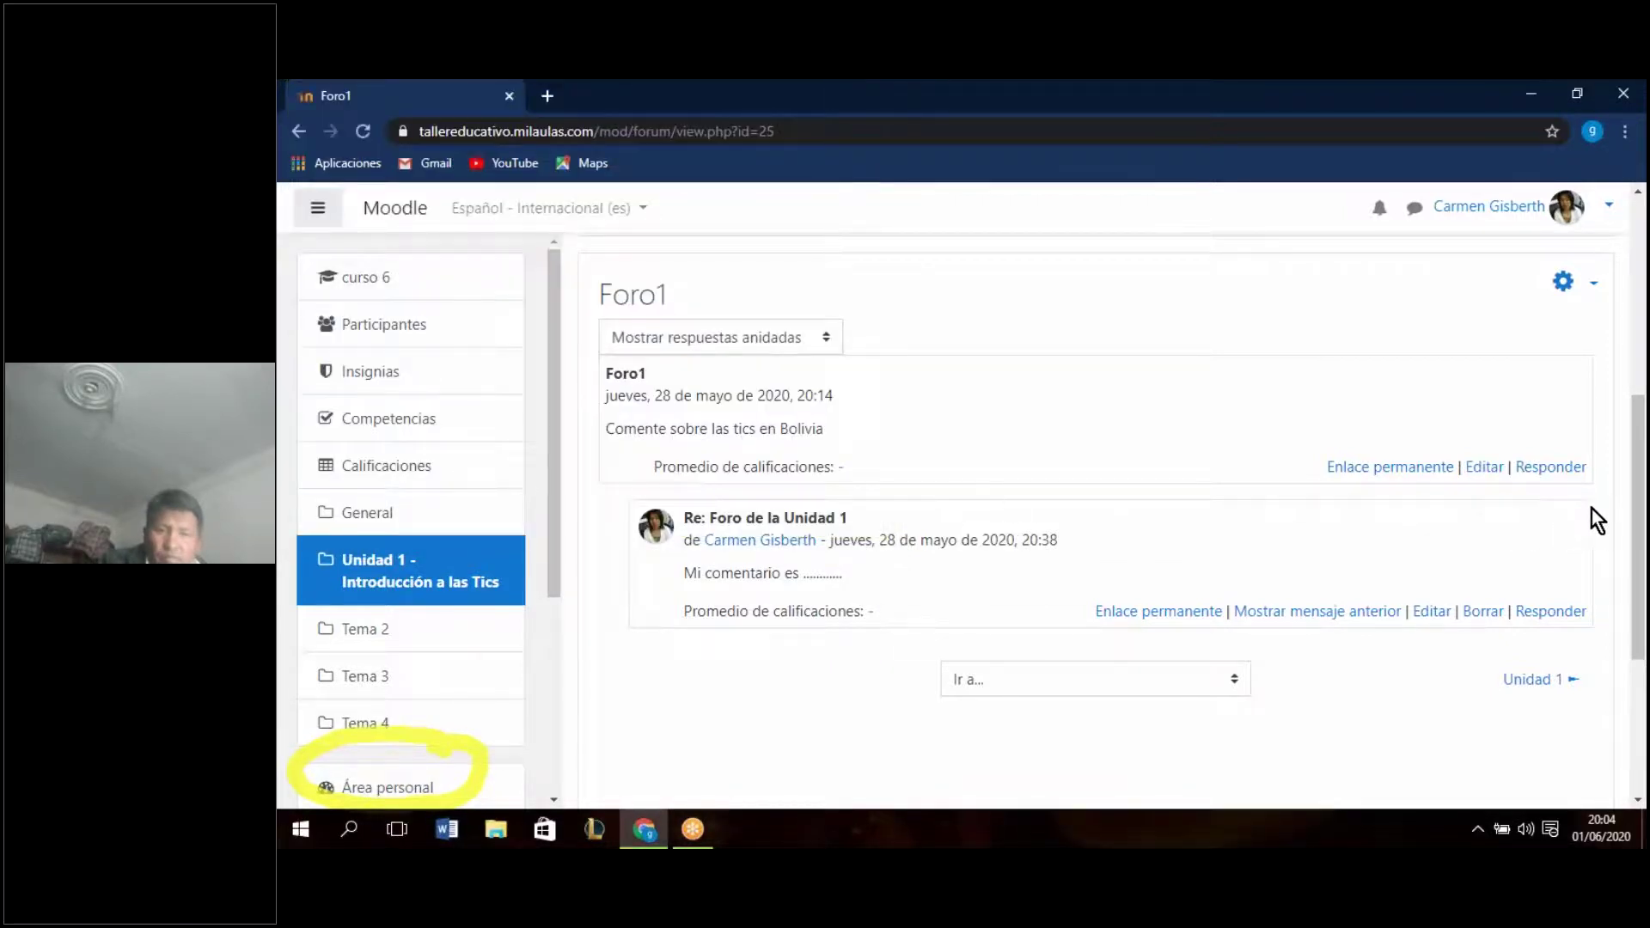
{"action": "left_click_drag", "start_coordinate": [1641, 517], "coordinate": [1641, 549]}
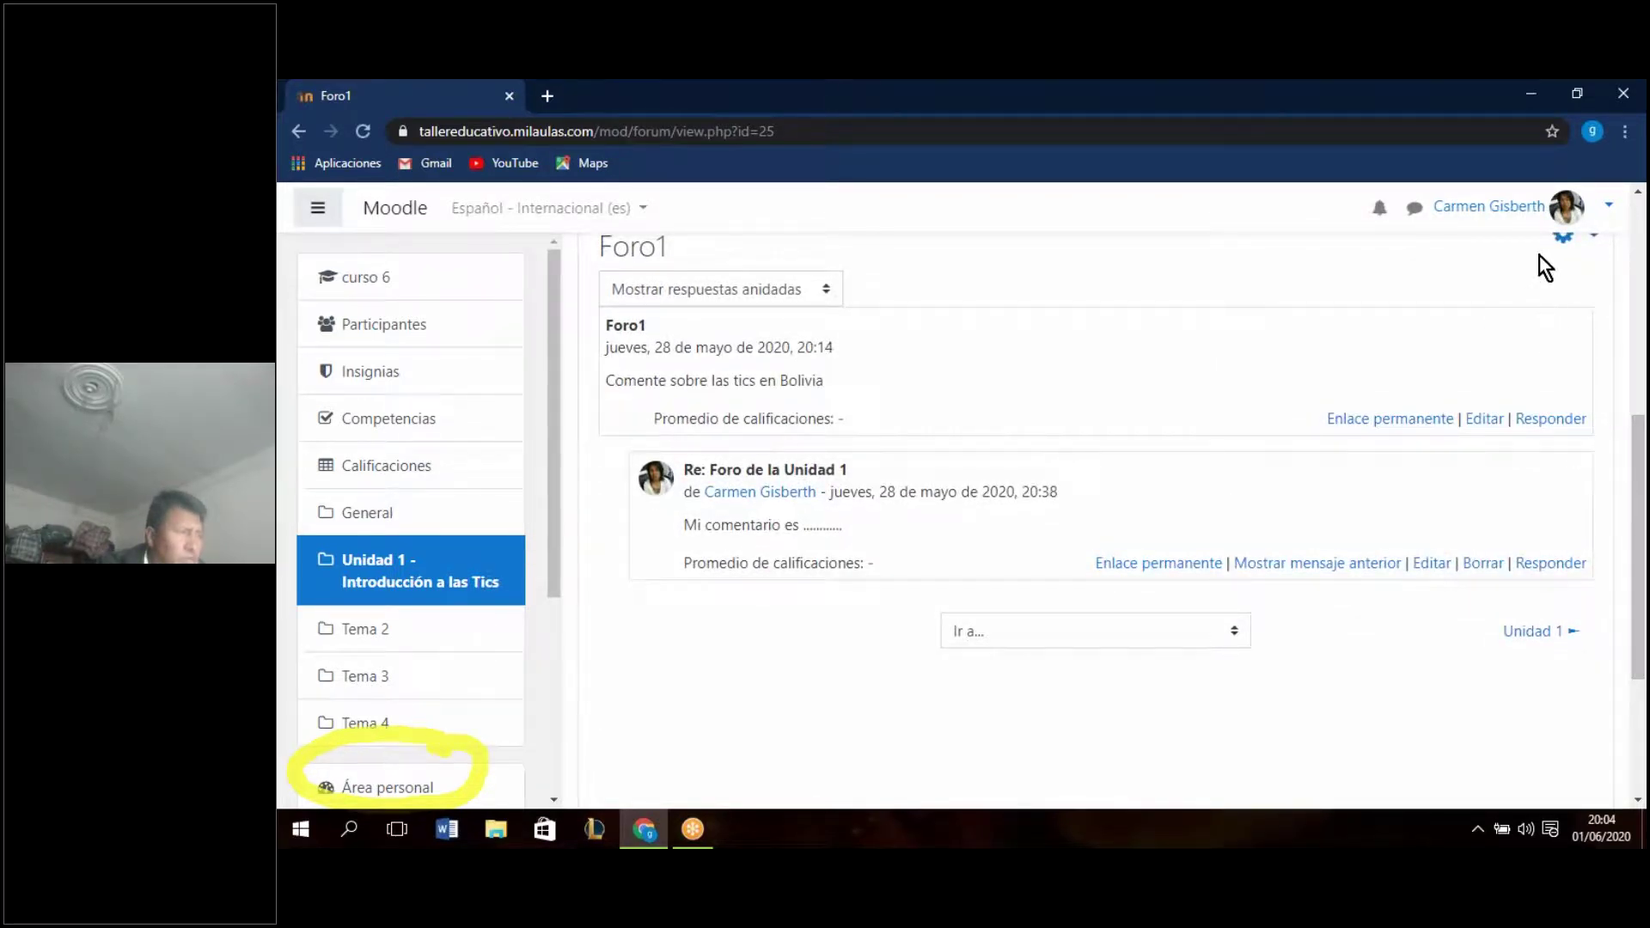
{"action": "left_click_drag", "start_coordinate": [1639, 518], "coordinate": [1642, 501]}
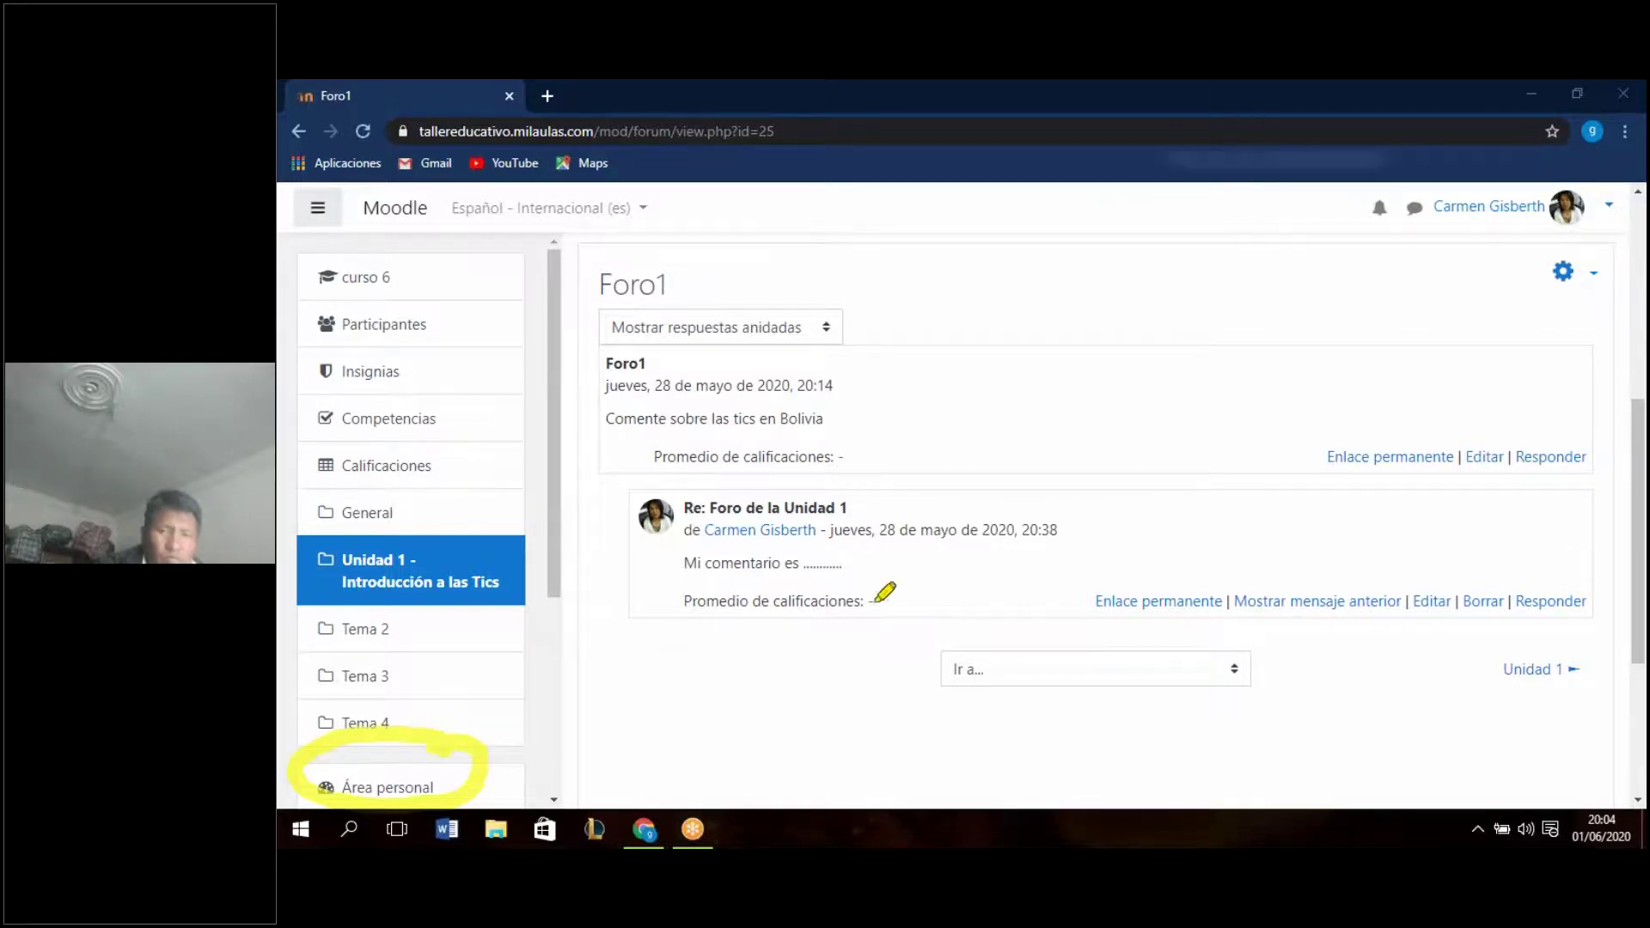
{"action": "left_click_drag", "start_coordinate": [879, 590], "coordinate": [872, 605]}
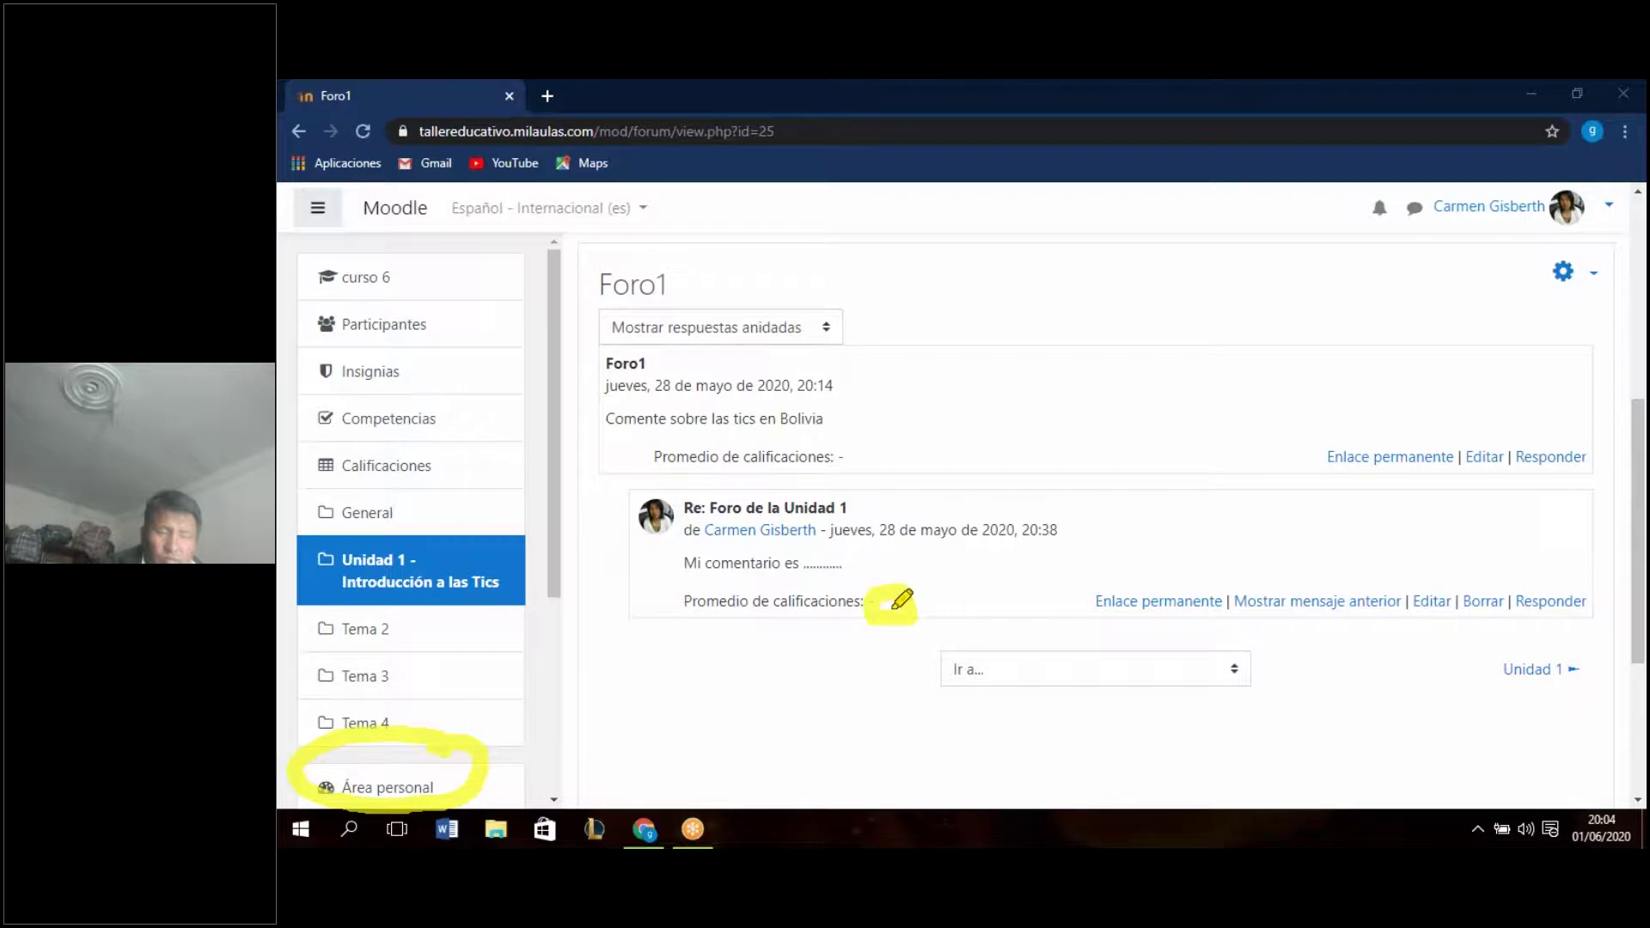
{"action": "mouse_move", "coordinate": [887, 638]}
{"action": "left_mouse_down"}
{"action": "mouse_move", "coordinate": [884, 780]}
{"action": "mouse_move", "coordinate": [866, 804]}
{"action": "left_mouse_up"}
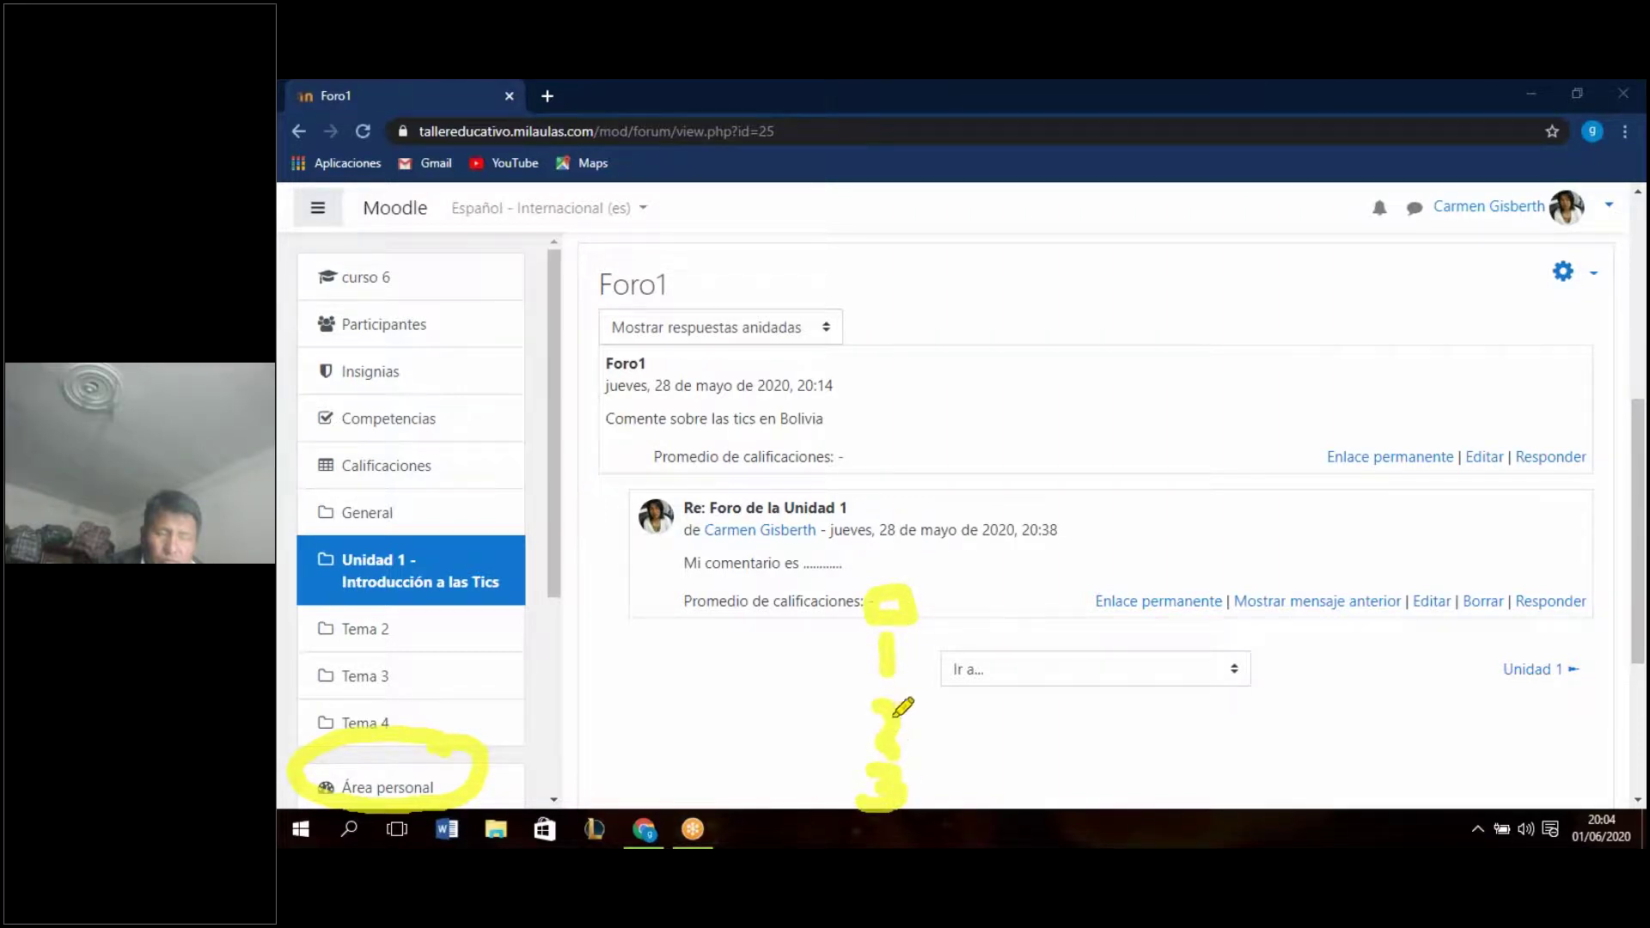
{"action": "left_click_drag", "start_coordinate": [915, 726], "coordinate": [966, 726]}
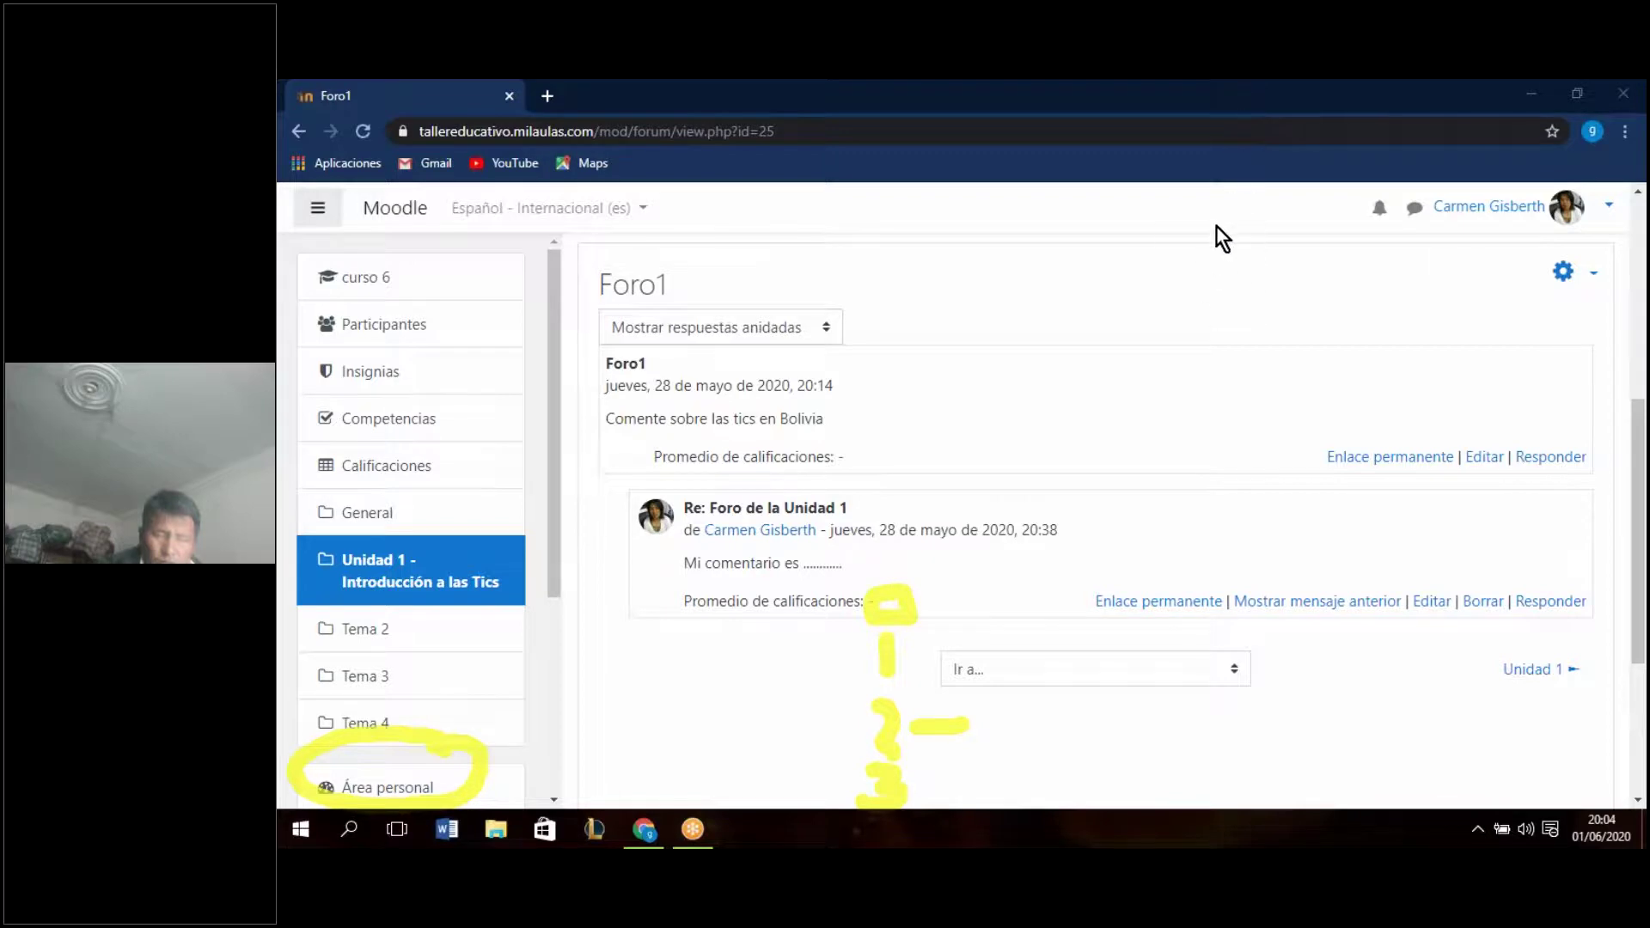
{"action": "key", "text": "Escape"}
{"action": "scroll", "coordinate": [1100, 507], "scroll_direction": "up", "scroll_amount": 2}
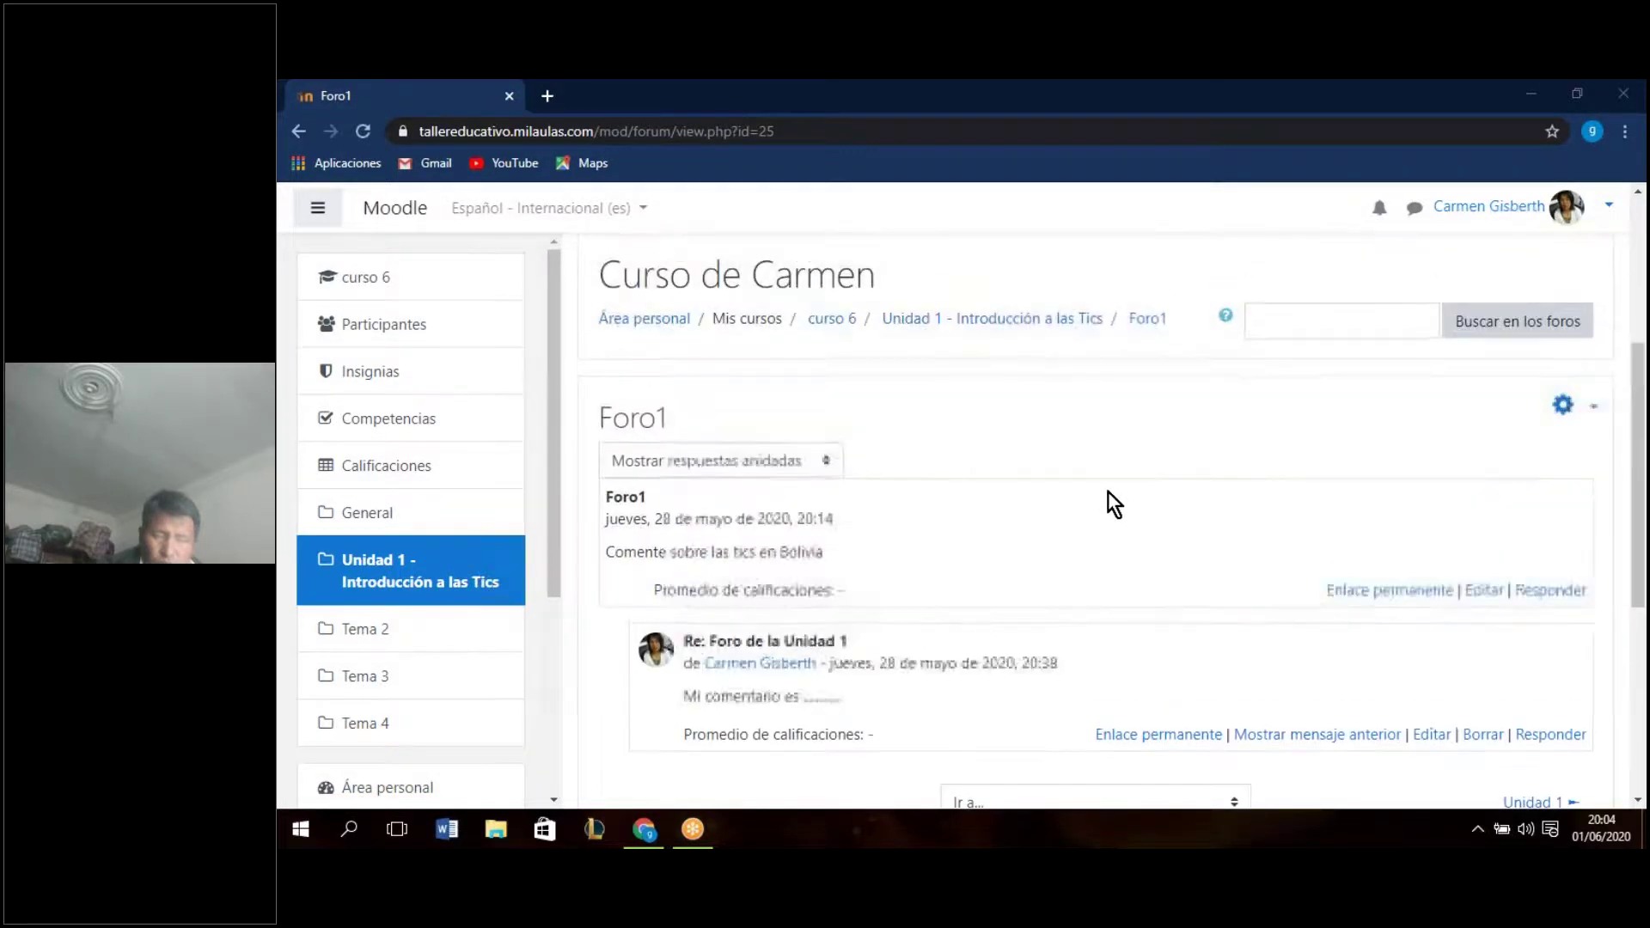
Back in curso 6, open 'Evaluación el linea de la Unidad 1' and review its 8/10 final grade
{"action": "left_click", "coordinate": [830, 320]}
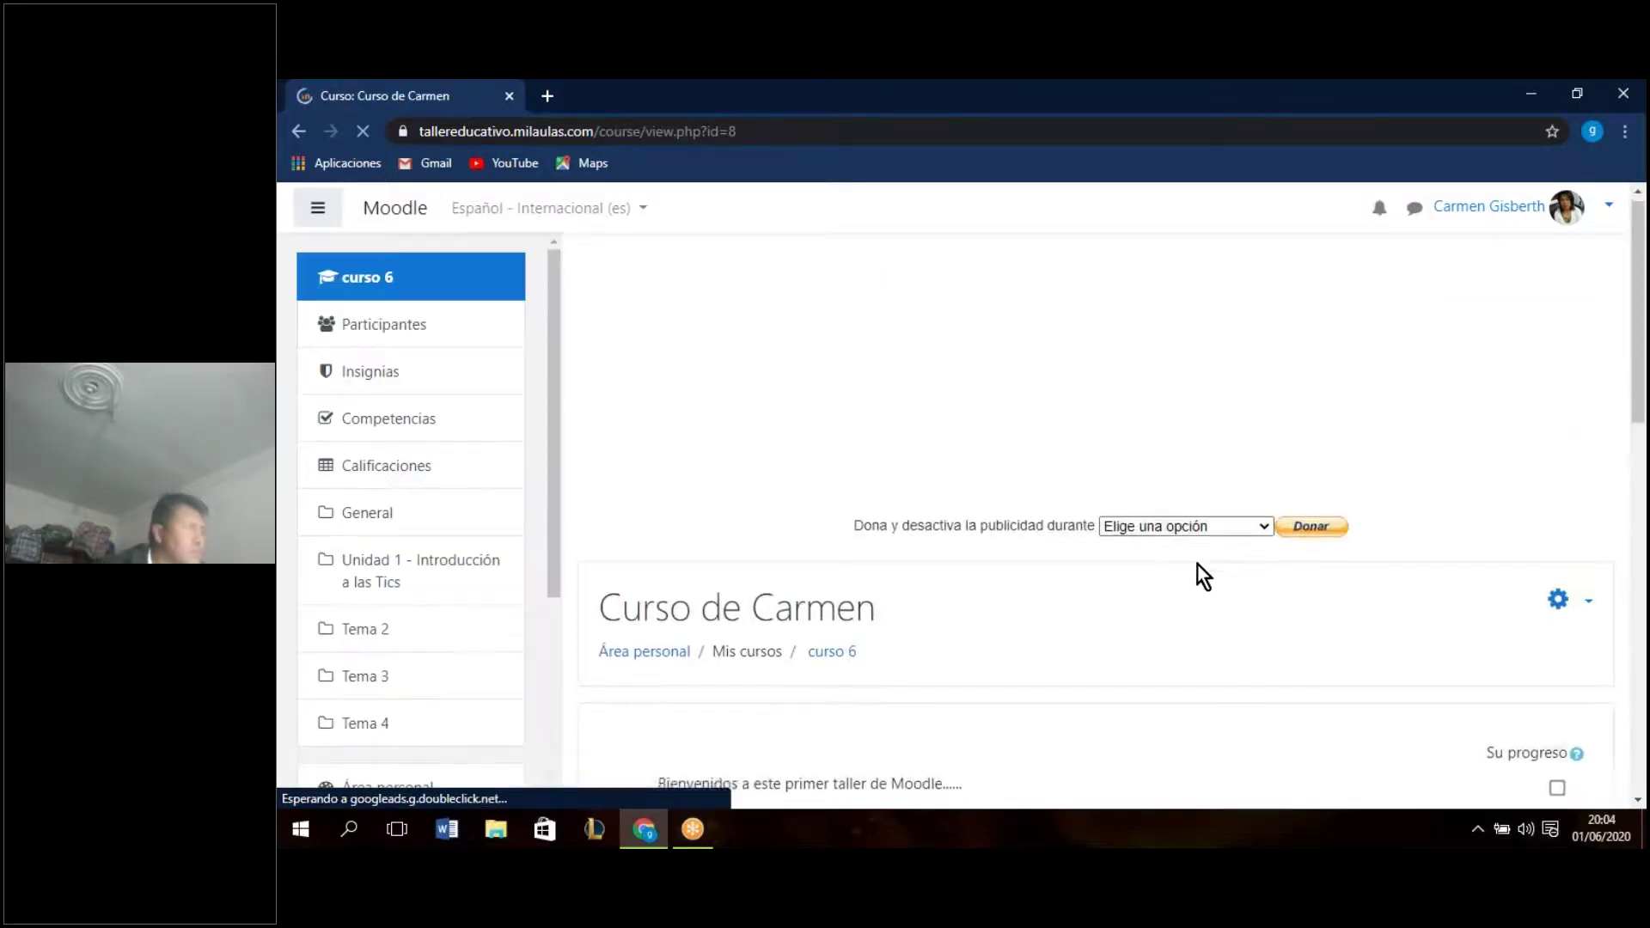
{"action": "scroll", "coordinate": [1197, 559], "scroll_direction": "down", "scroll_amount": 5}
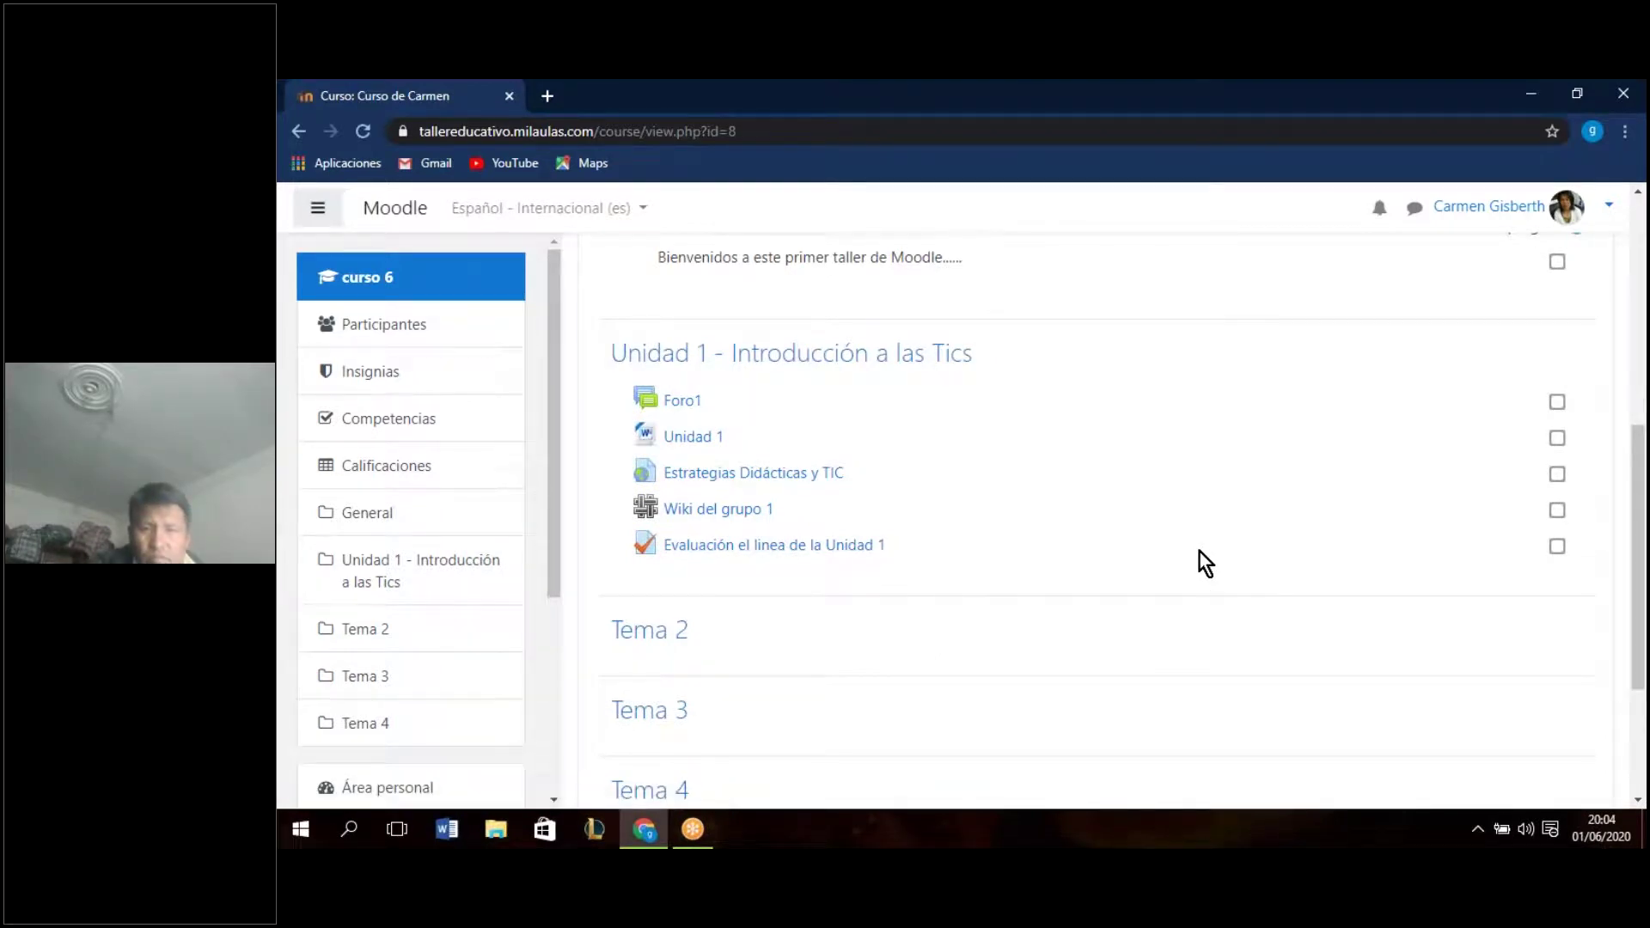
{"action": "left_click", "coordinate": [804, 545]}
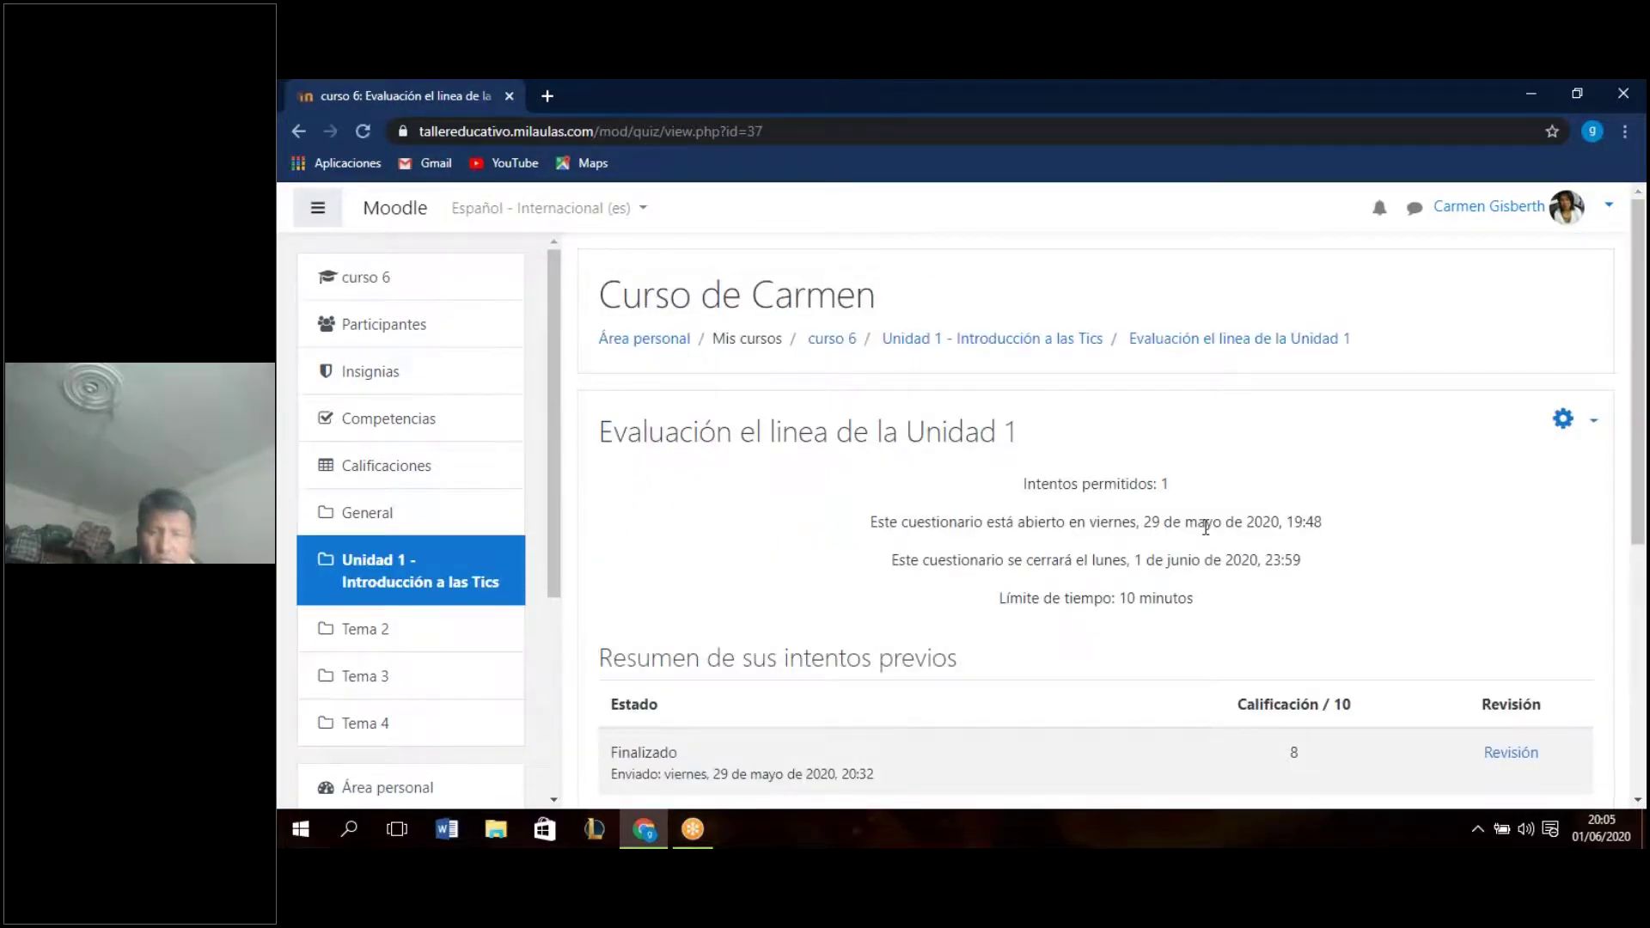
{"action": "scroll", "coordinate": [1188, 538], "scroll_direction": "down", "scroll_amount": 2}
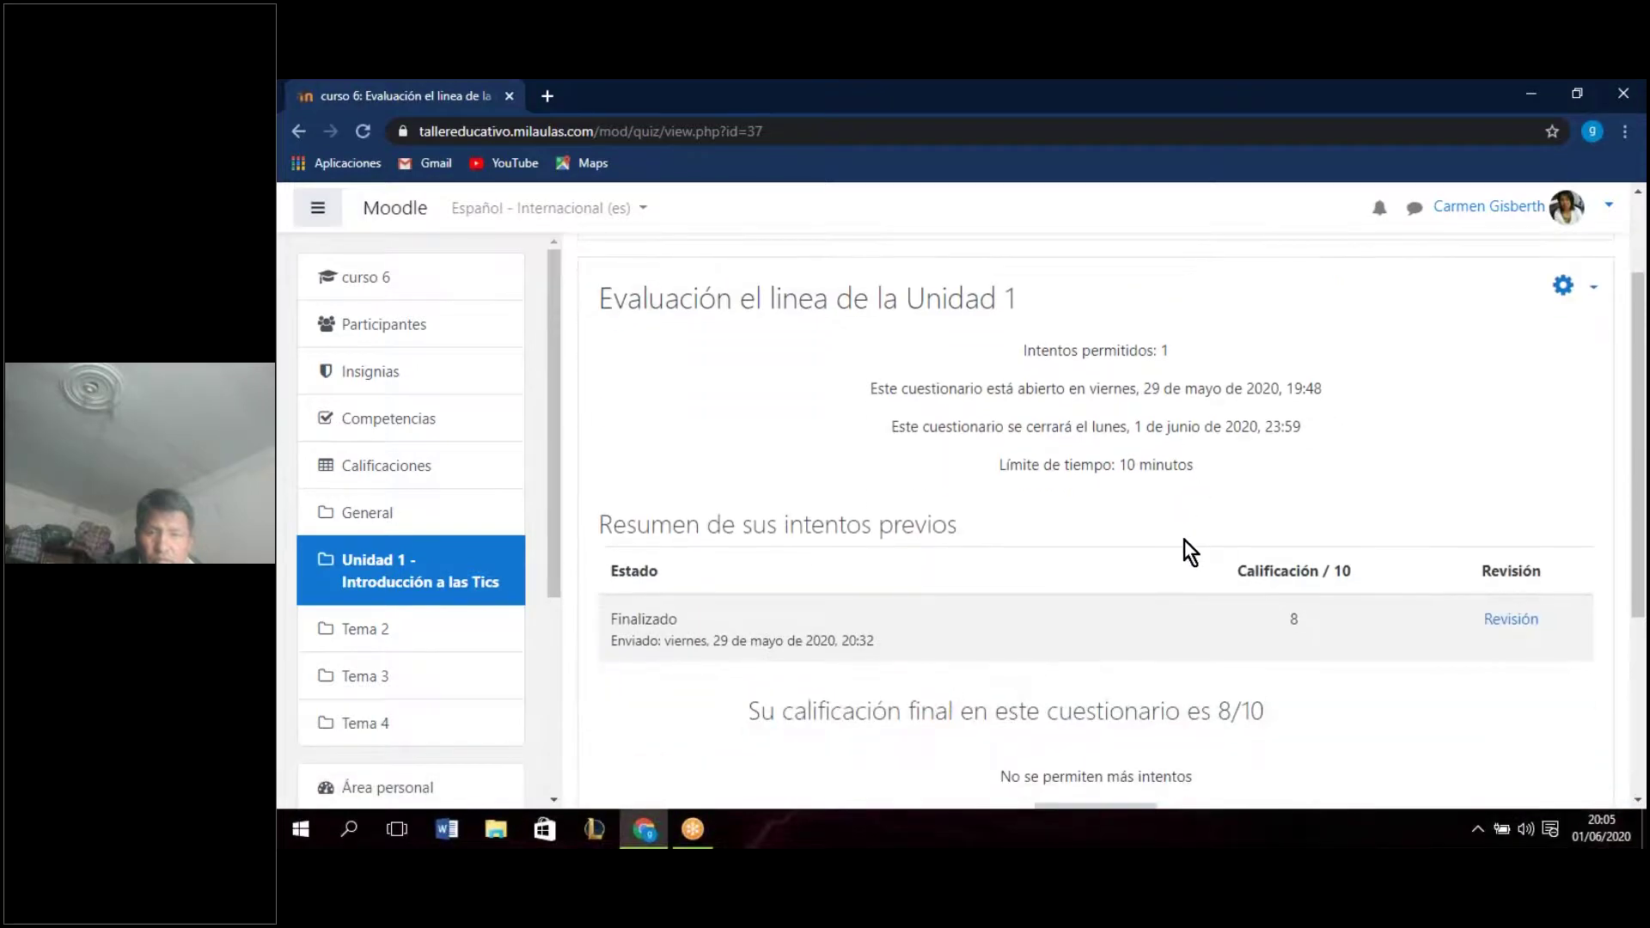
{"action": "scroll", "coordinate": [1191, 578], "scroll_direction": "down", "scroll_amount": 3}
{"action": "scroll", "coordinate": [1189, 580], "scroll_direction": "up", "scroll_amount": 4}
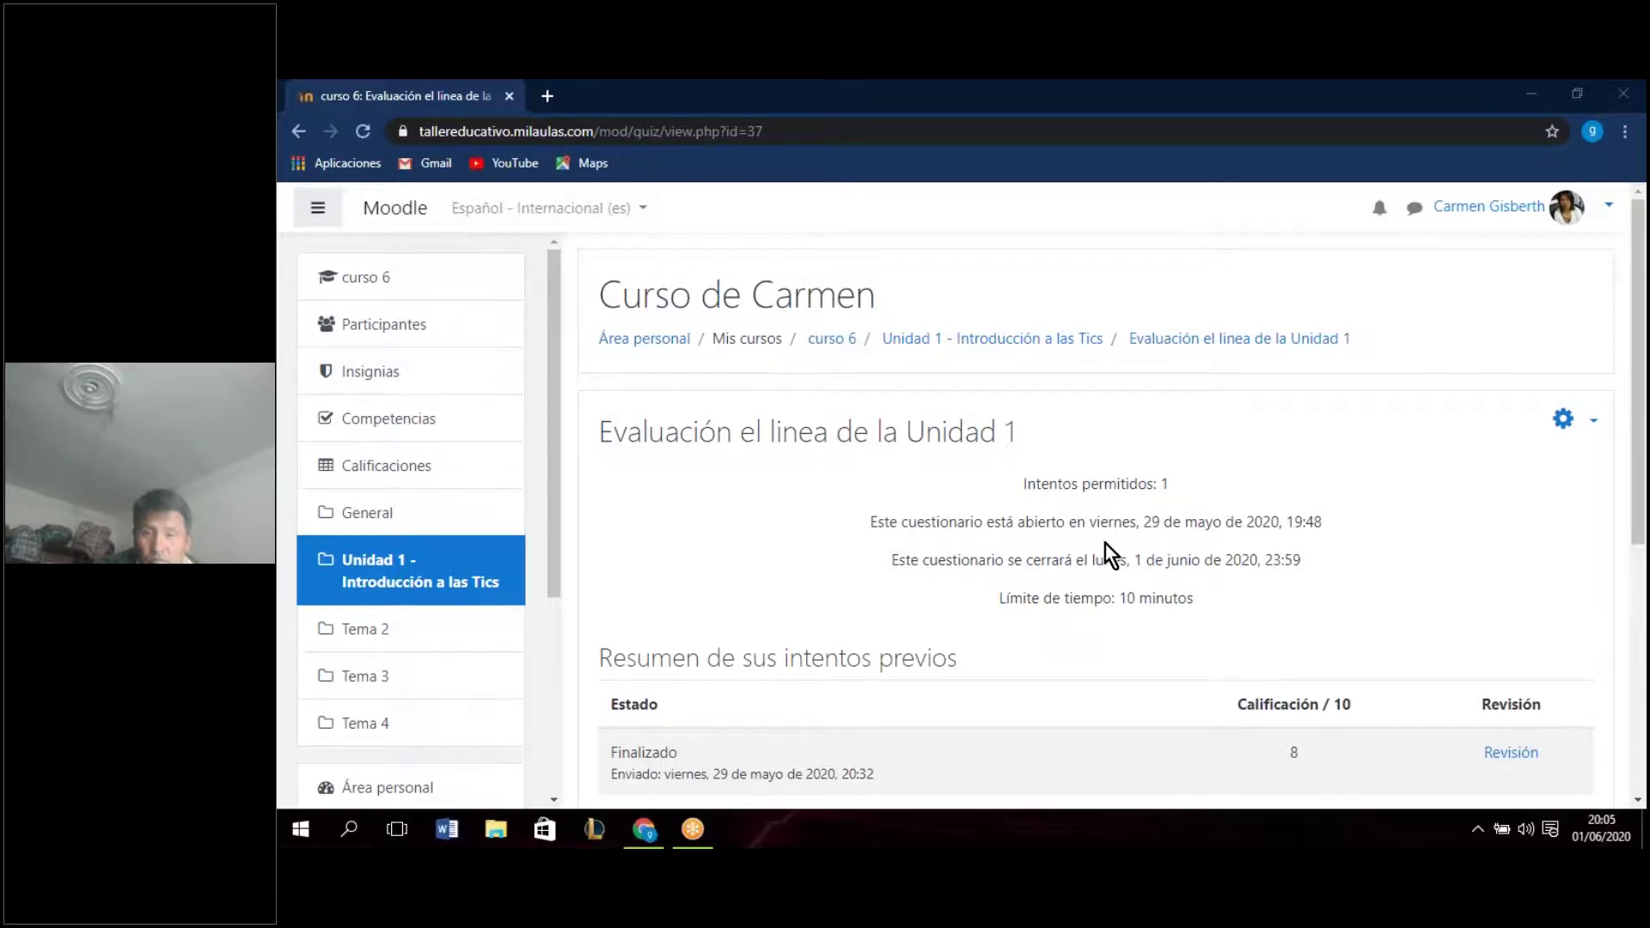
{"action": "scroll", "coordinate": [1114, 634], "scroll_direction": "down", "scroll_amount": 5}
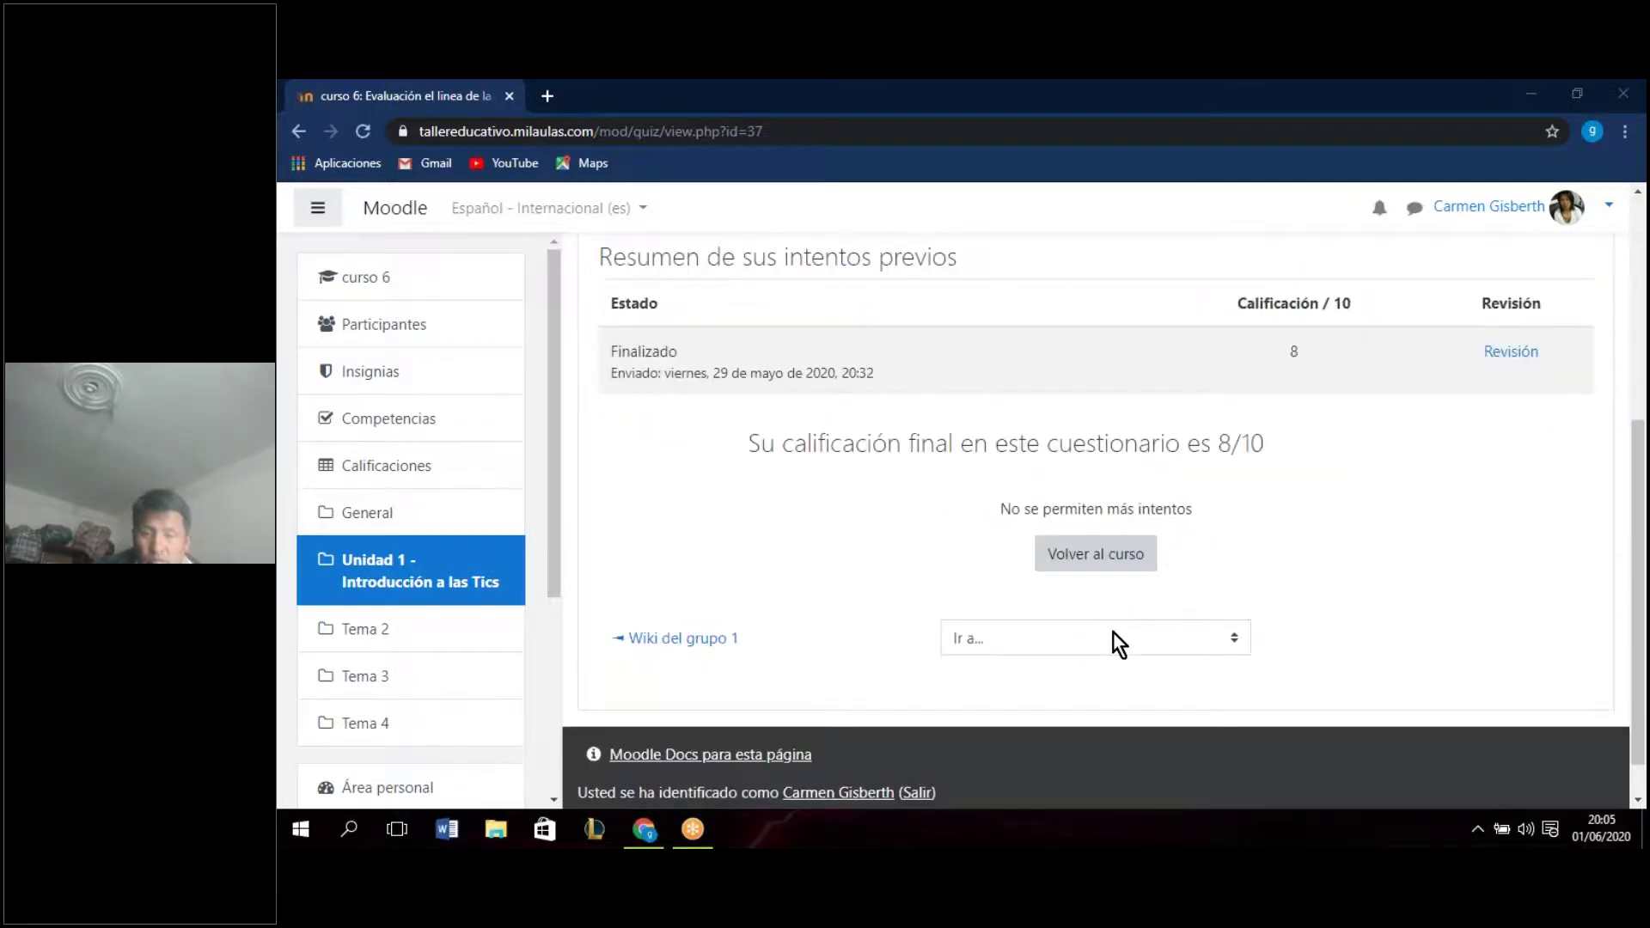
{"action": "scroll", "coordinate": [776, 473], "scroll_direction": "up", "scroll_amount": 5}
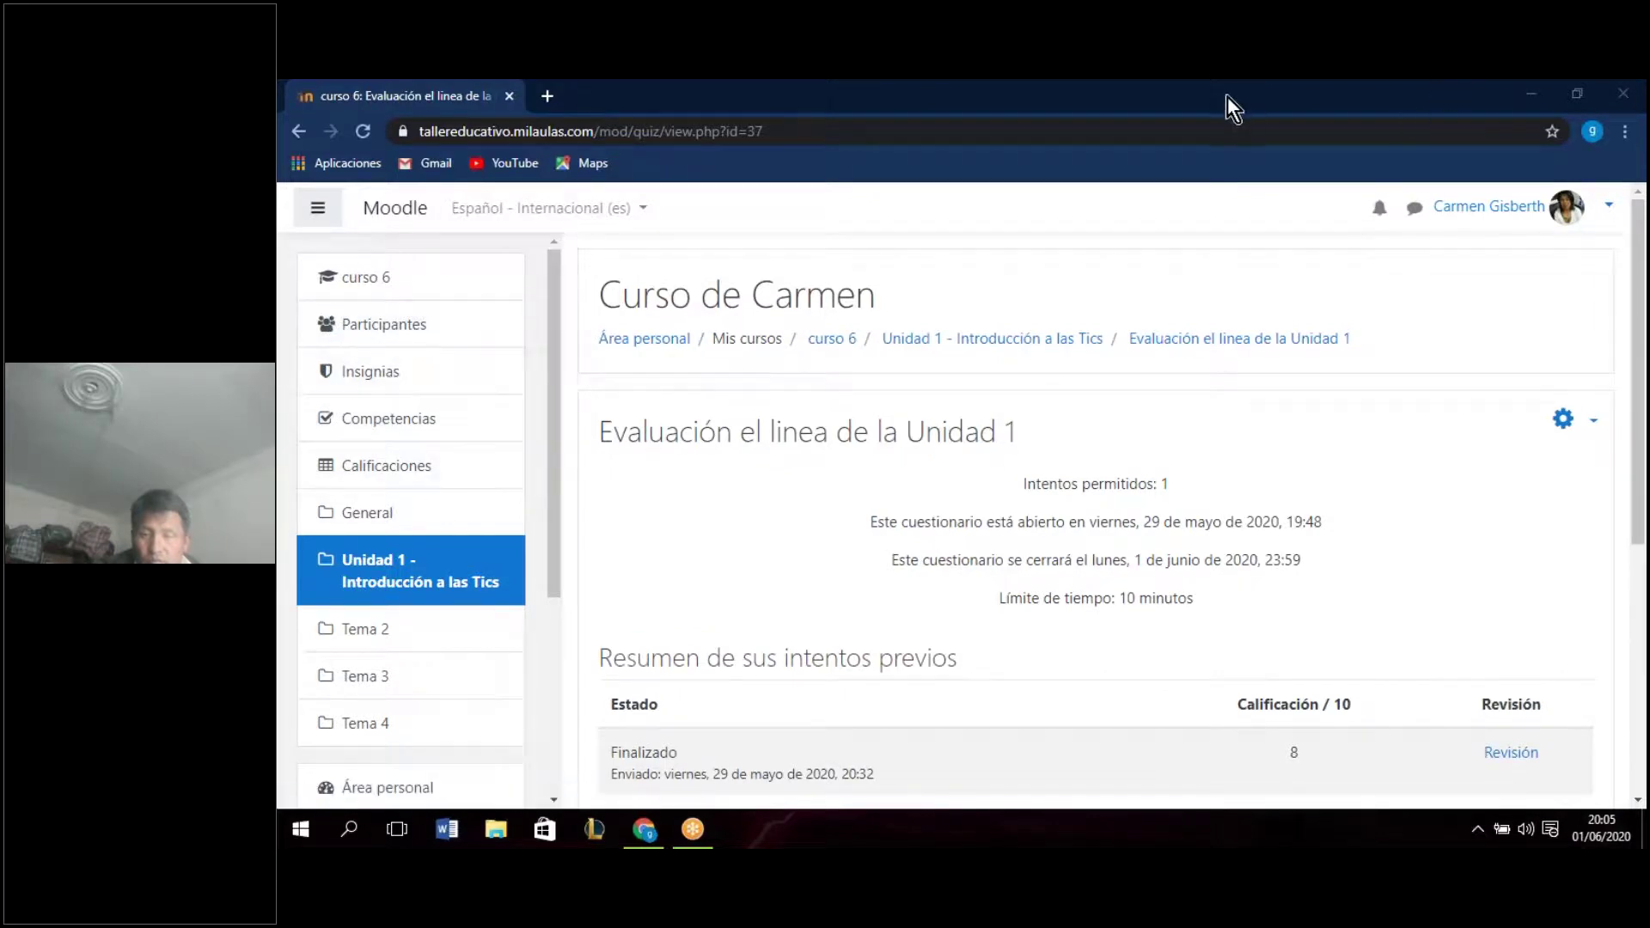
{"action": "mouse_move", "coordinate": [453, 445]}
{"action": "left_mouse_down"}
{"action": "mouse_move", "coordinate": [321, 453]}
{"action": "mouse_move", "coordinate": [382, 491]}
{"action": "mouse_move", "coordinate": [462, 464]}
{"action": "left_mouse_up"}
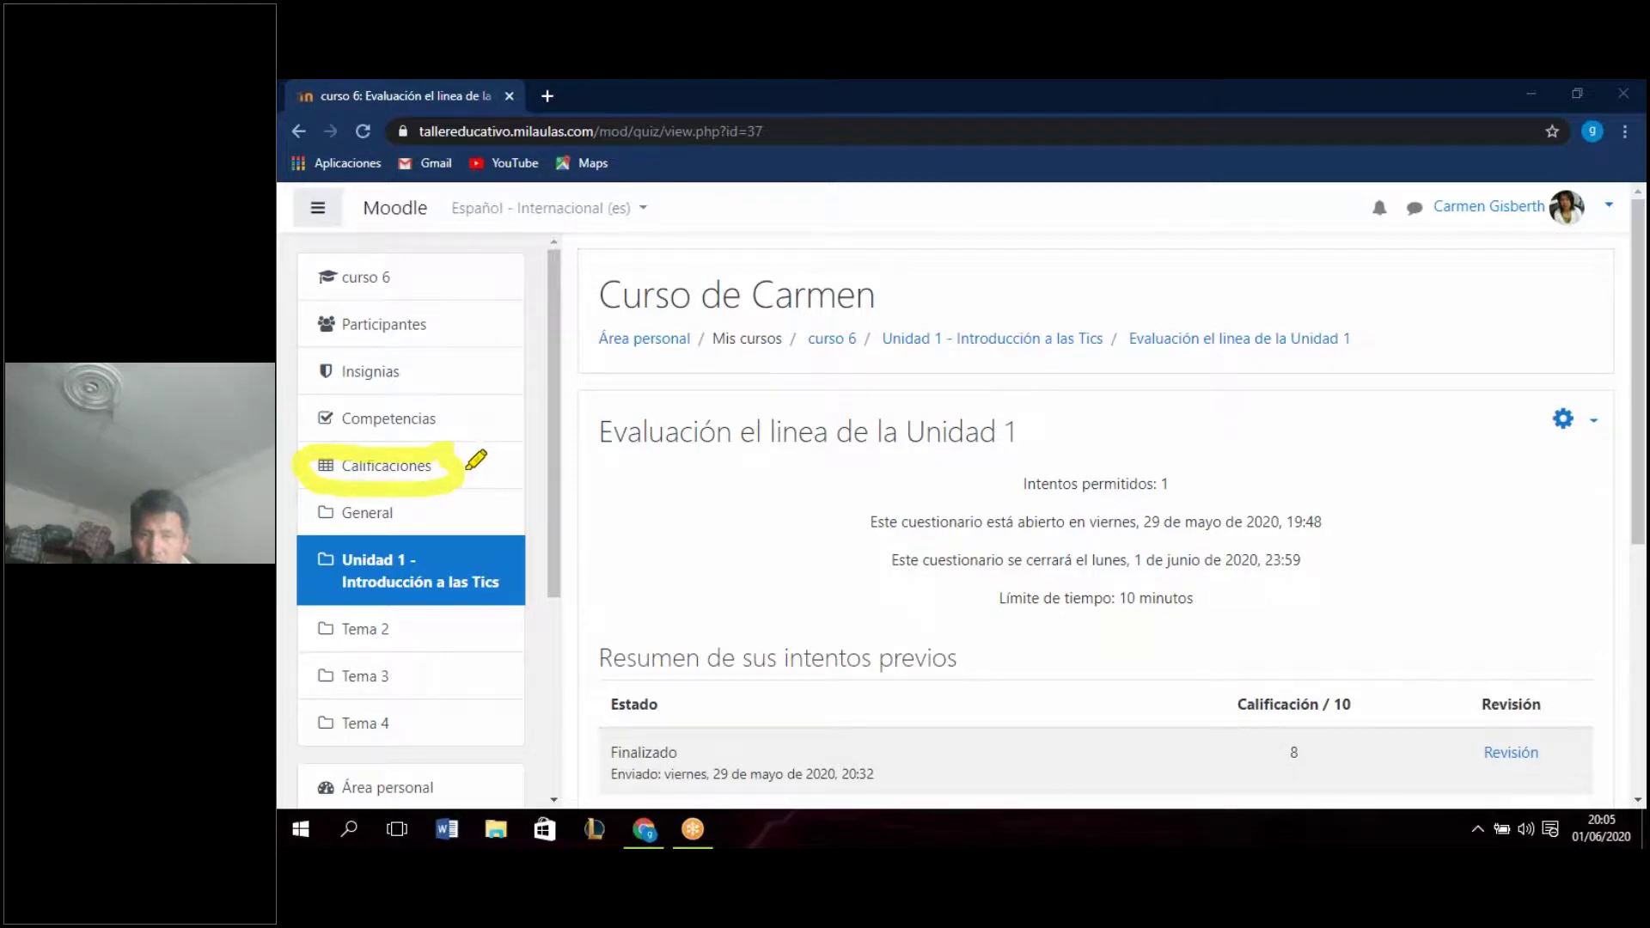
Open the curso 6 grader report and annotate its Foro1, quiz and course total columns
{"action": "left_click", "coordinate": [398, 471]}
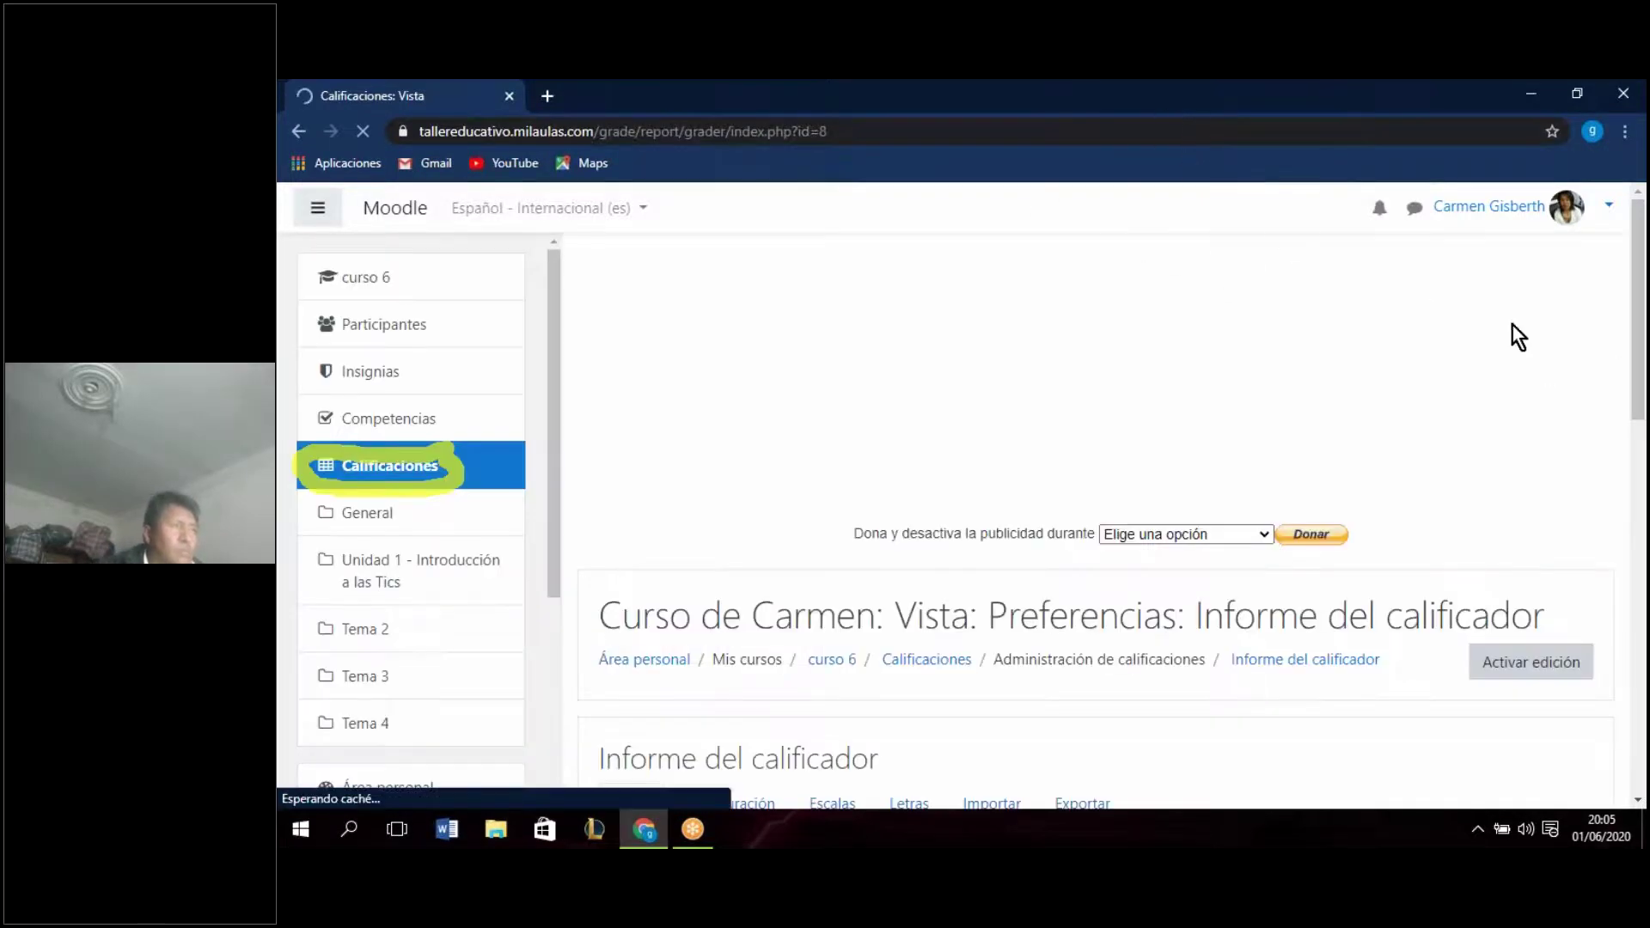
{"action": "left_click_drag", "start_coordinate": [1641, 335], "coordinate": [1636, 554]}
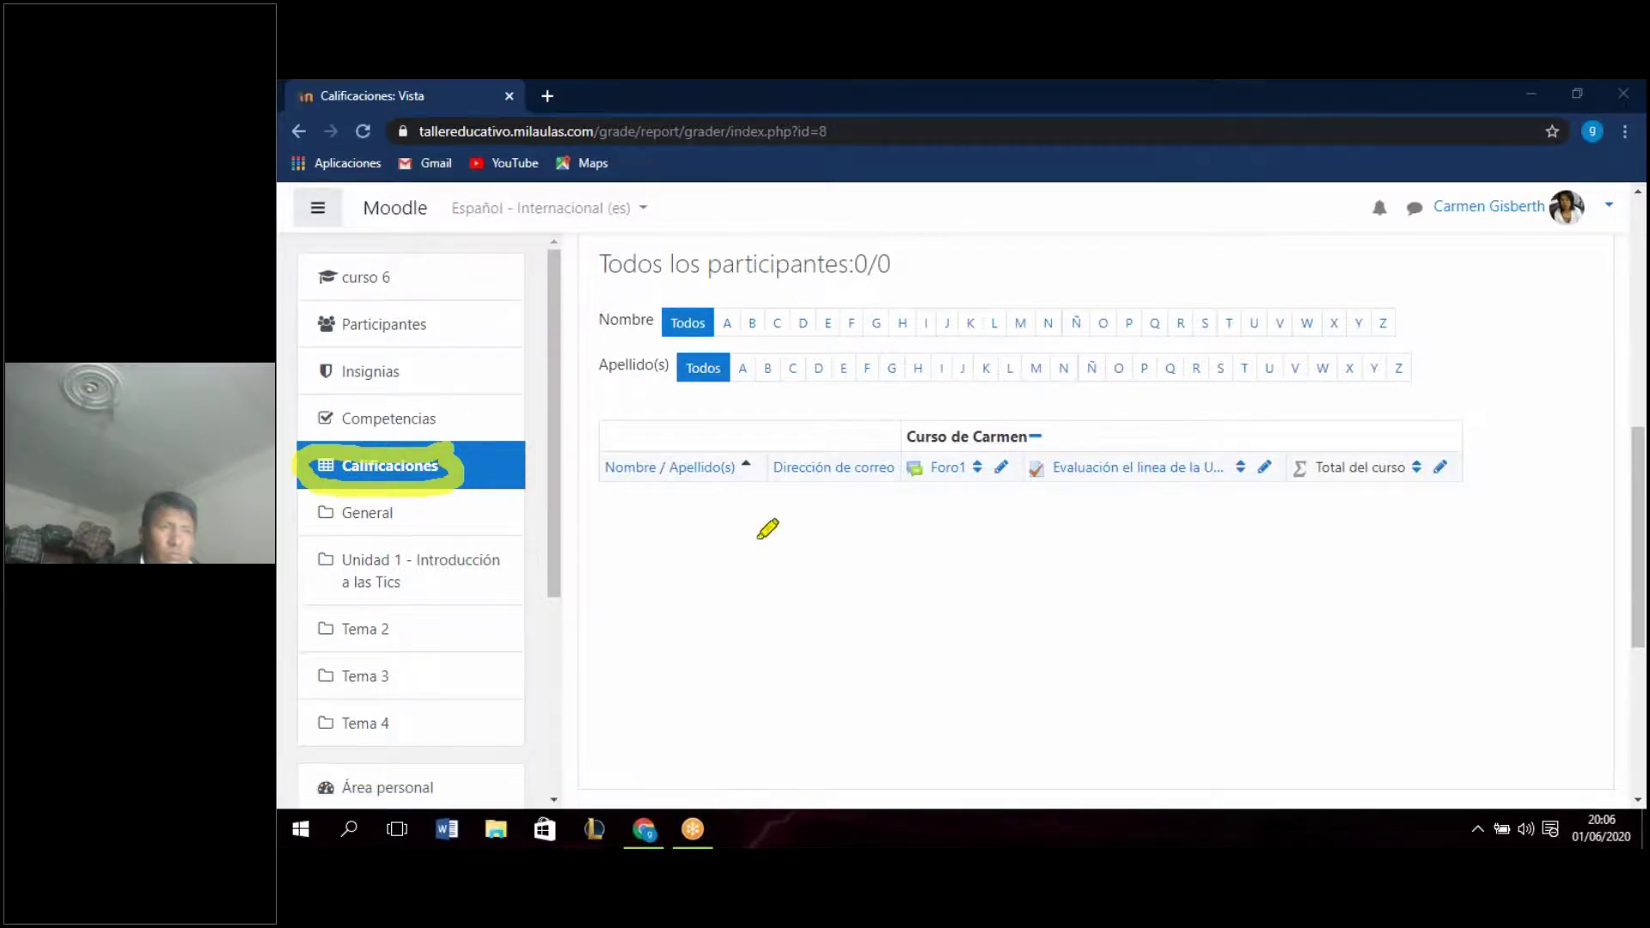
{"action": "mouse_move", "coordinate": [696, 511]}
{"action": "left_mouse_down"}
{"action": "mouse_move", "coordinate": [660, 675]}
{"action": "mouse_move", "coordinate": [733, 665]}
{"action": "left_mouse_up"}
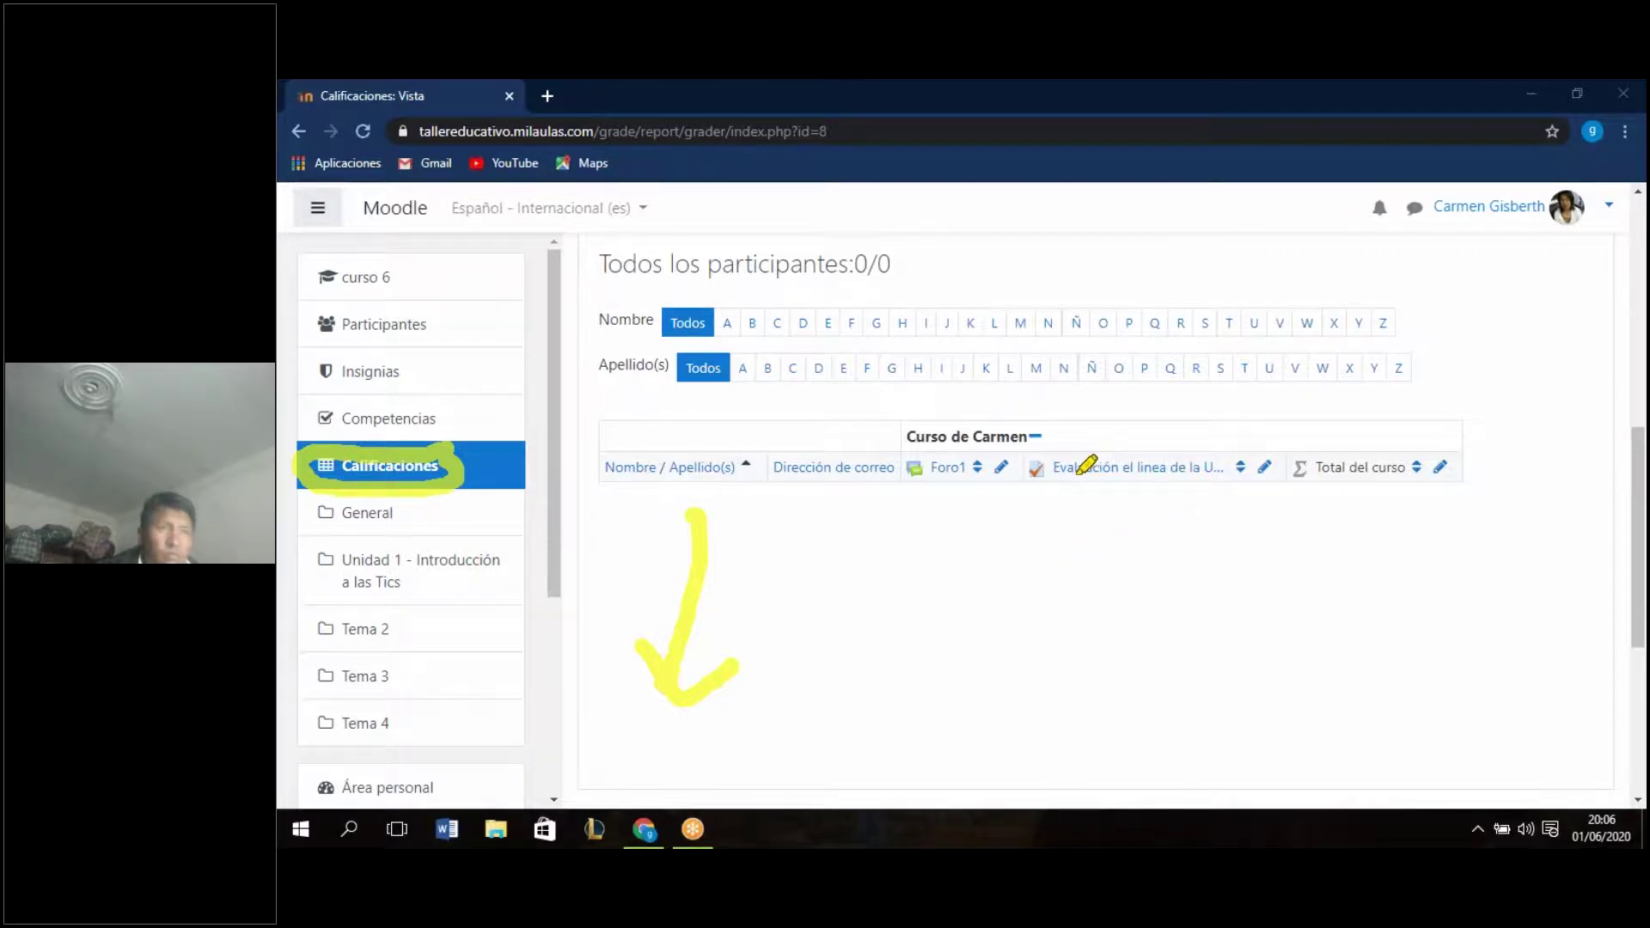
{"action": "left_click_drag", "start_coordinate": [1054, 443], "coordinate": [1164, 442]}
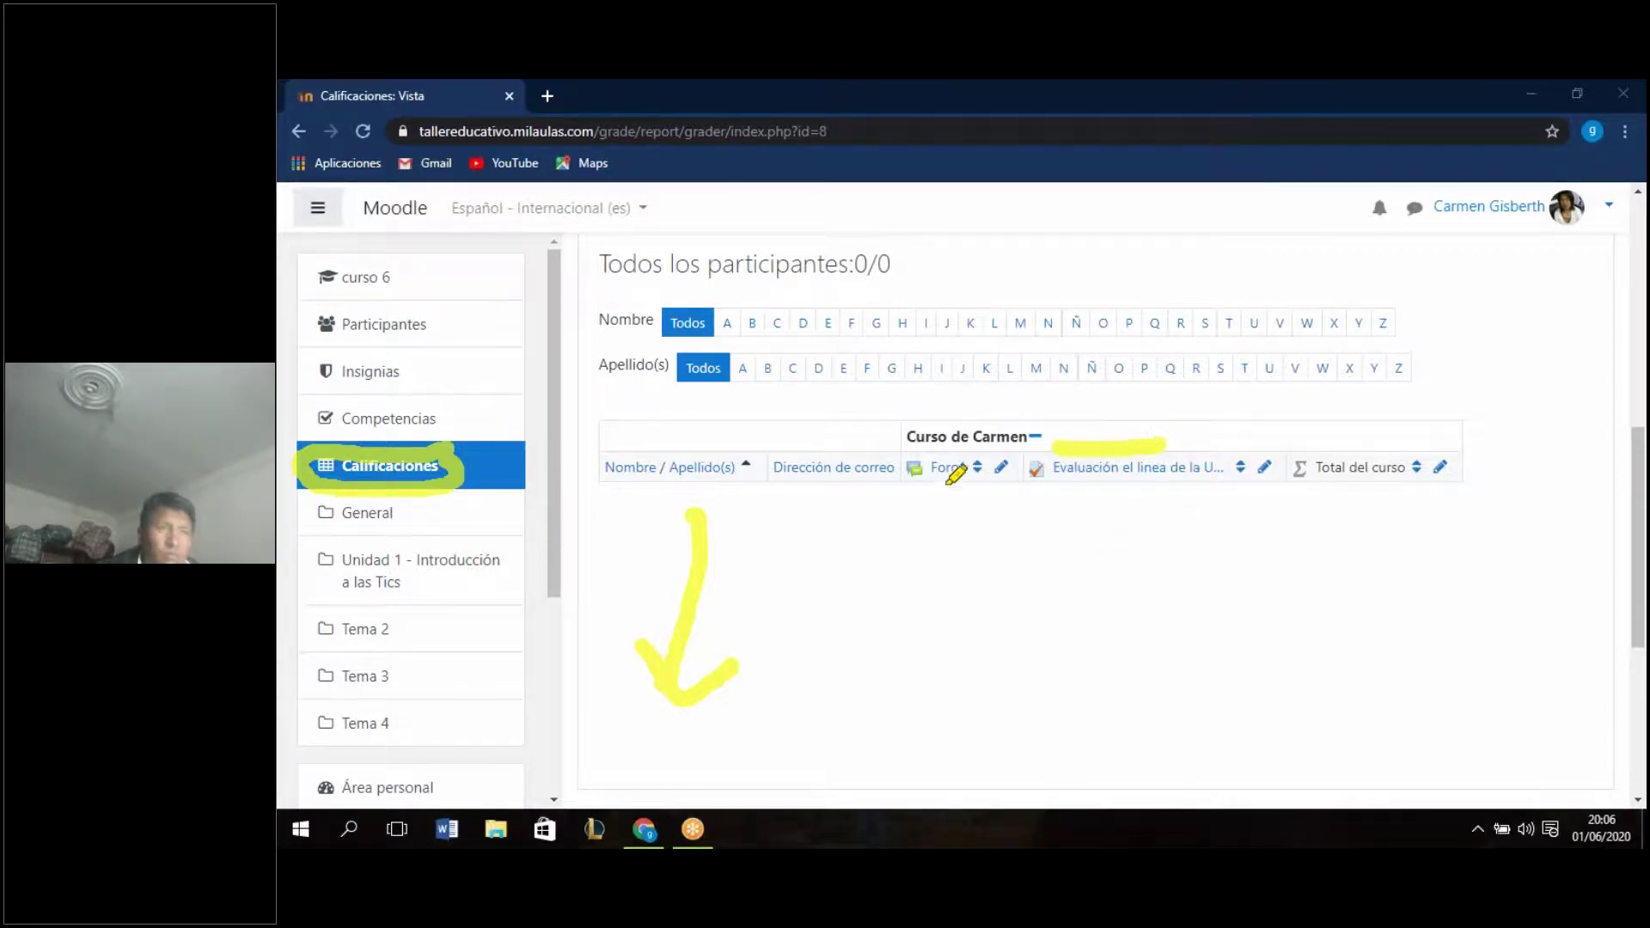
{"action": "left_click_drag", "start_coordinate": [917, 495], "coordinate": [990, 496]}
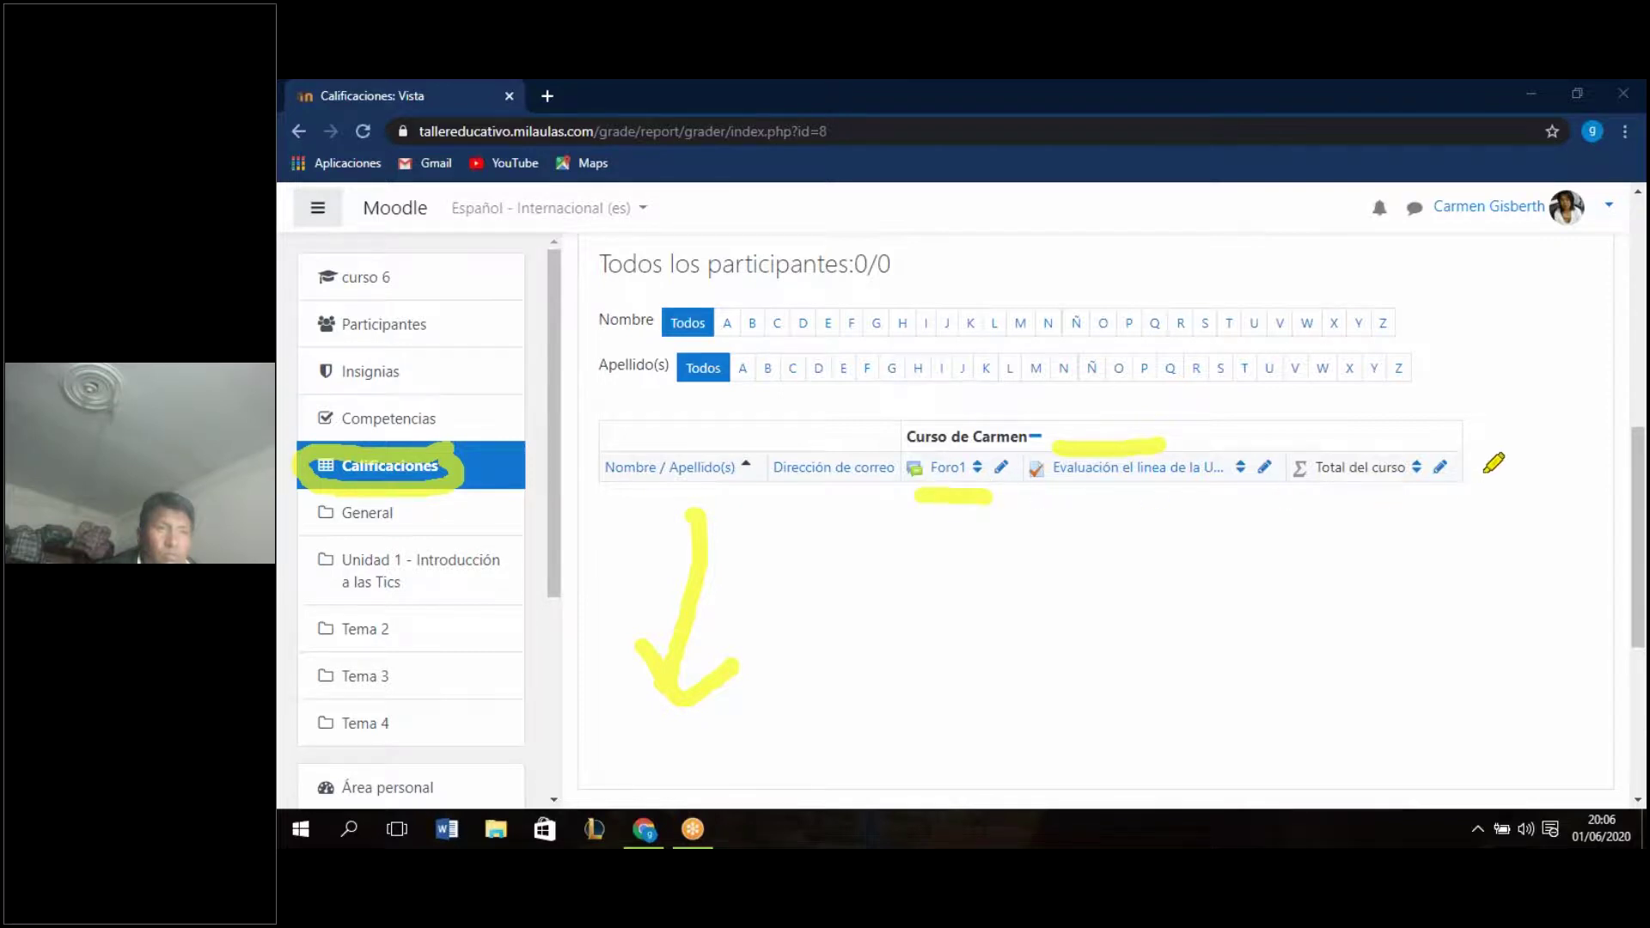
{"action": "left_click_drag", "start_coordinate": [1475, 475], "coordinate": [1612, 485]}
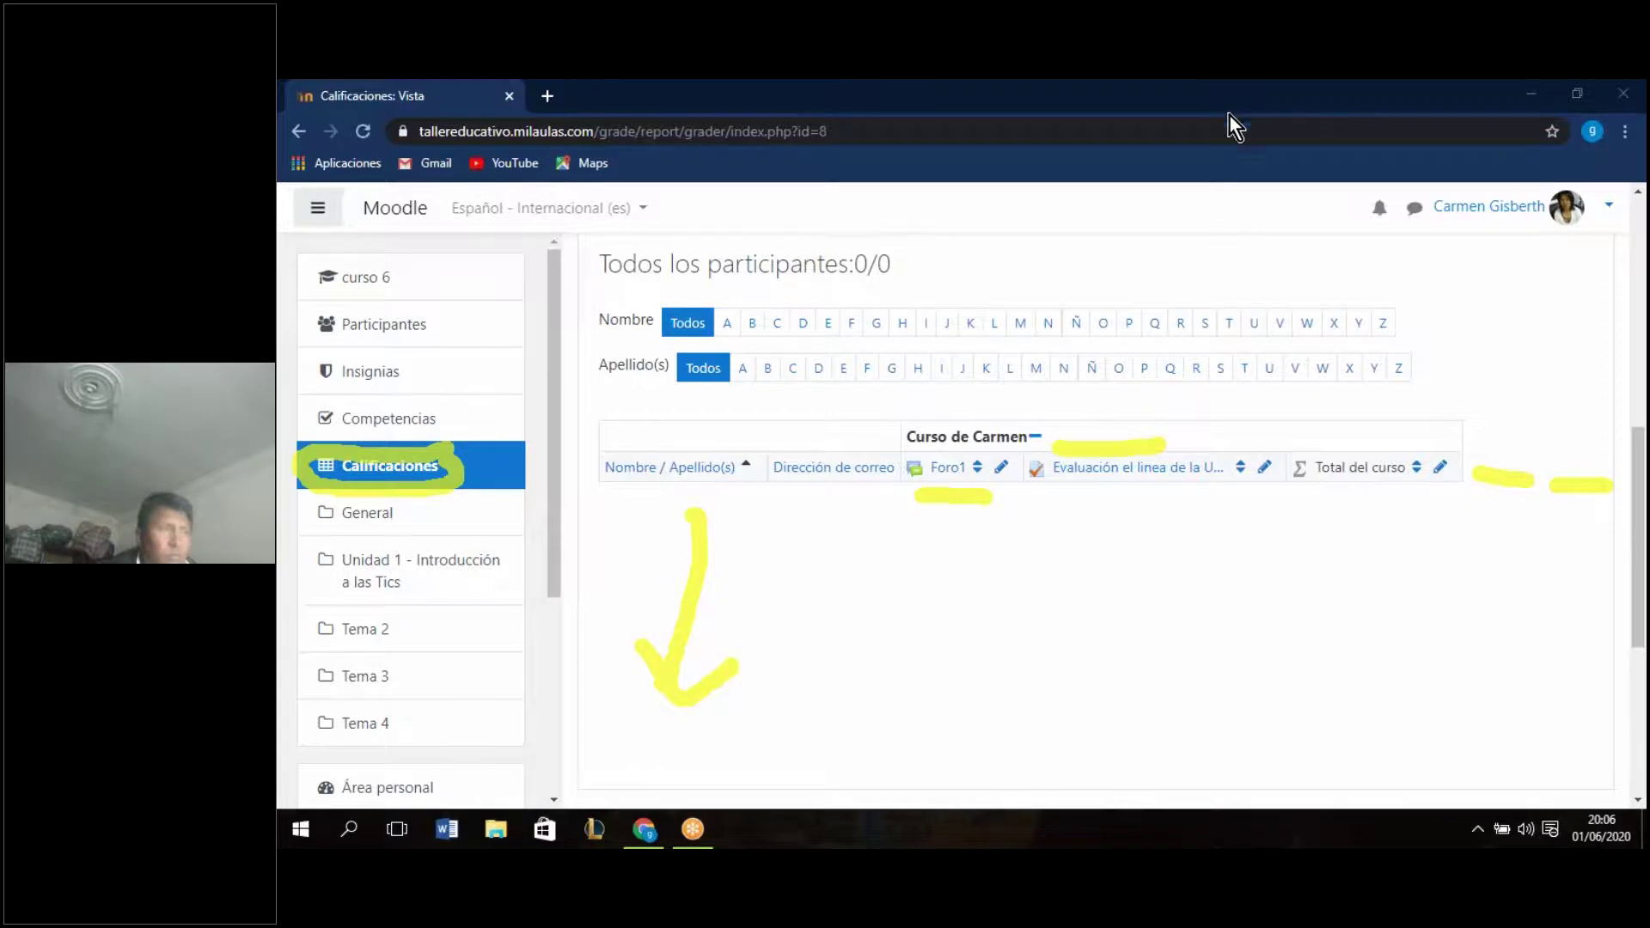
{"action": "key", "text": "Escape"}
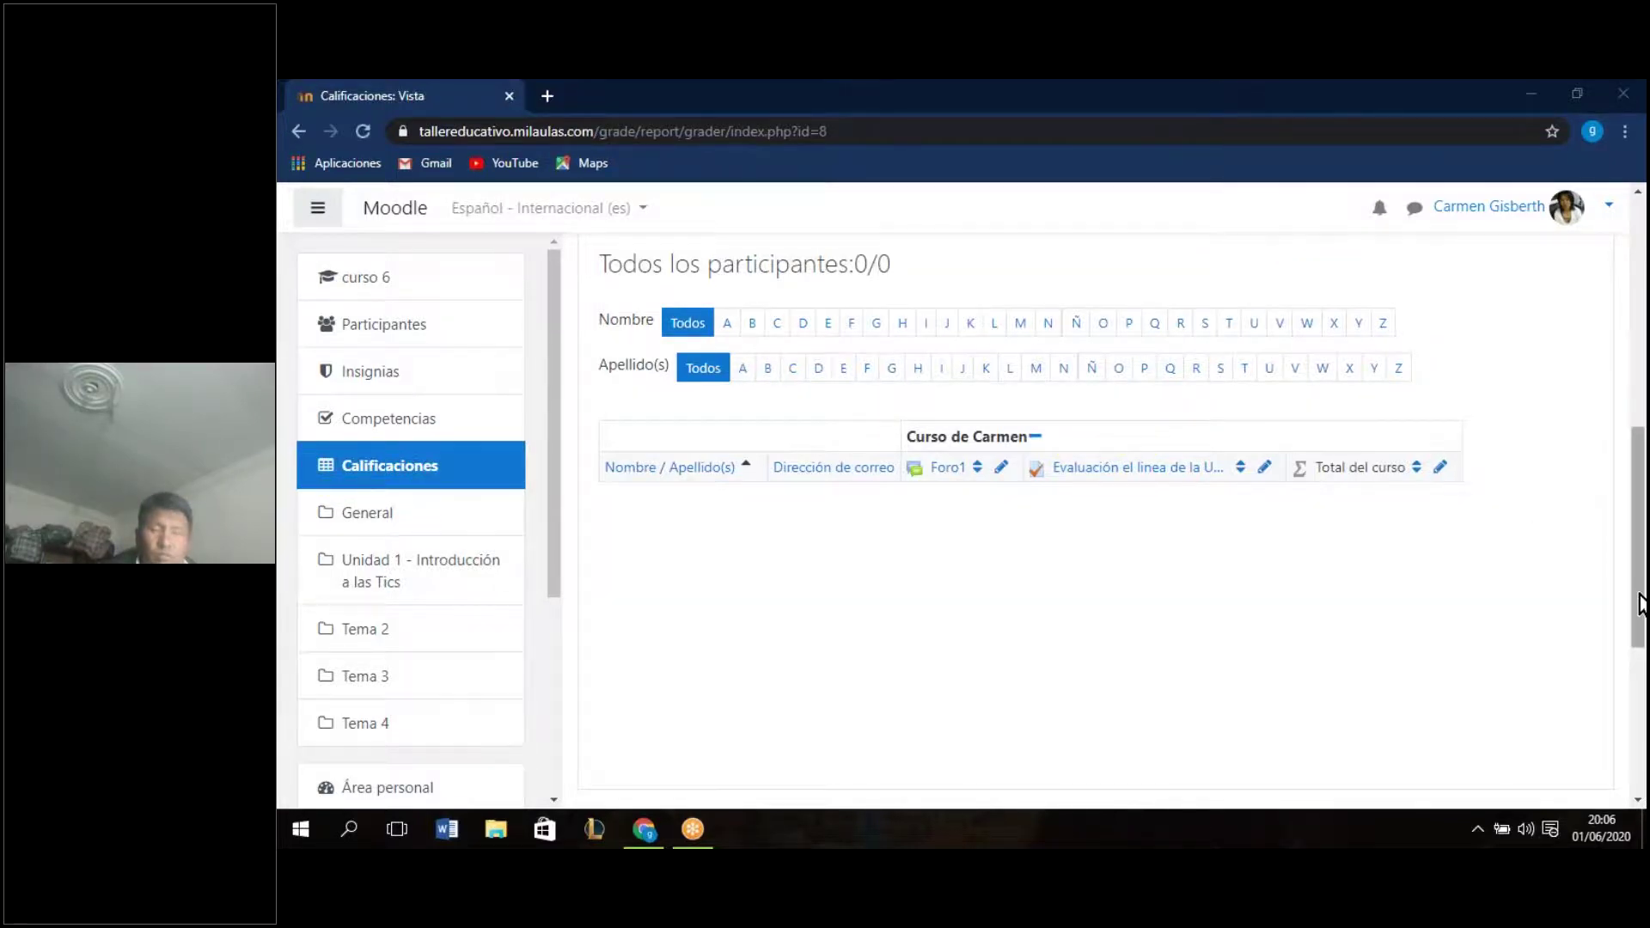
{"action": "scroll", "coordinate": [1641, 601], "scroll_direction": "up", "scroll_amount": 2}
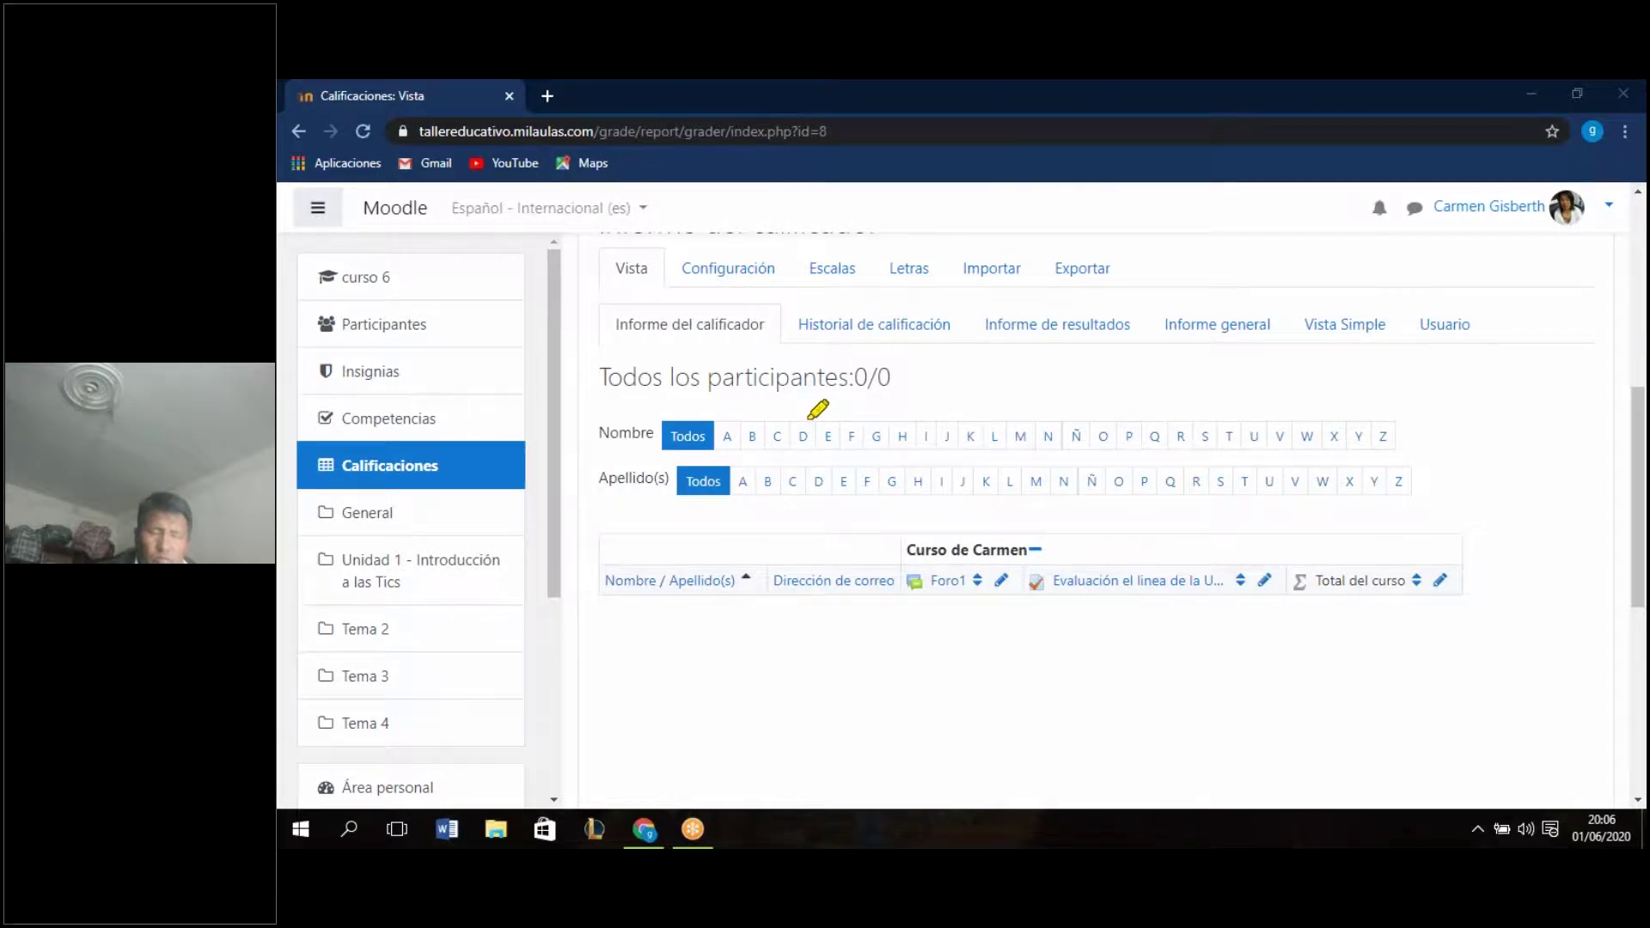
Annotate the first-name and surname initial filters on the grader report
{"action": "mouse_move", "coordinate": [826, 614]}
{"action": "left_mouse_down"}
{"action": "mouse_move", "coordinate": [847, 725]}
{"action": "mouse_move", "coordinate": [887, 699]}
{"action": "left_mouse_up"}
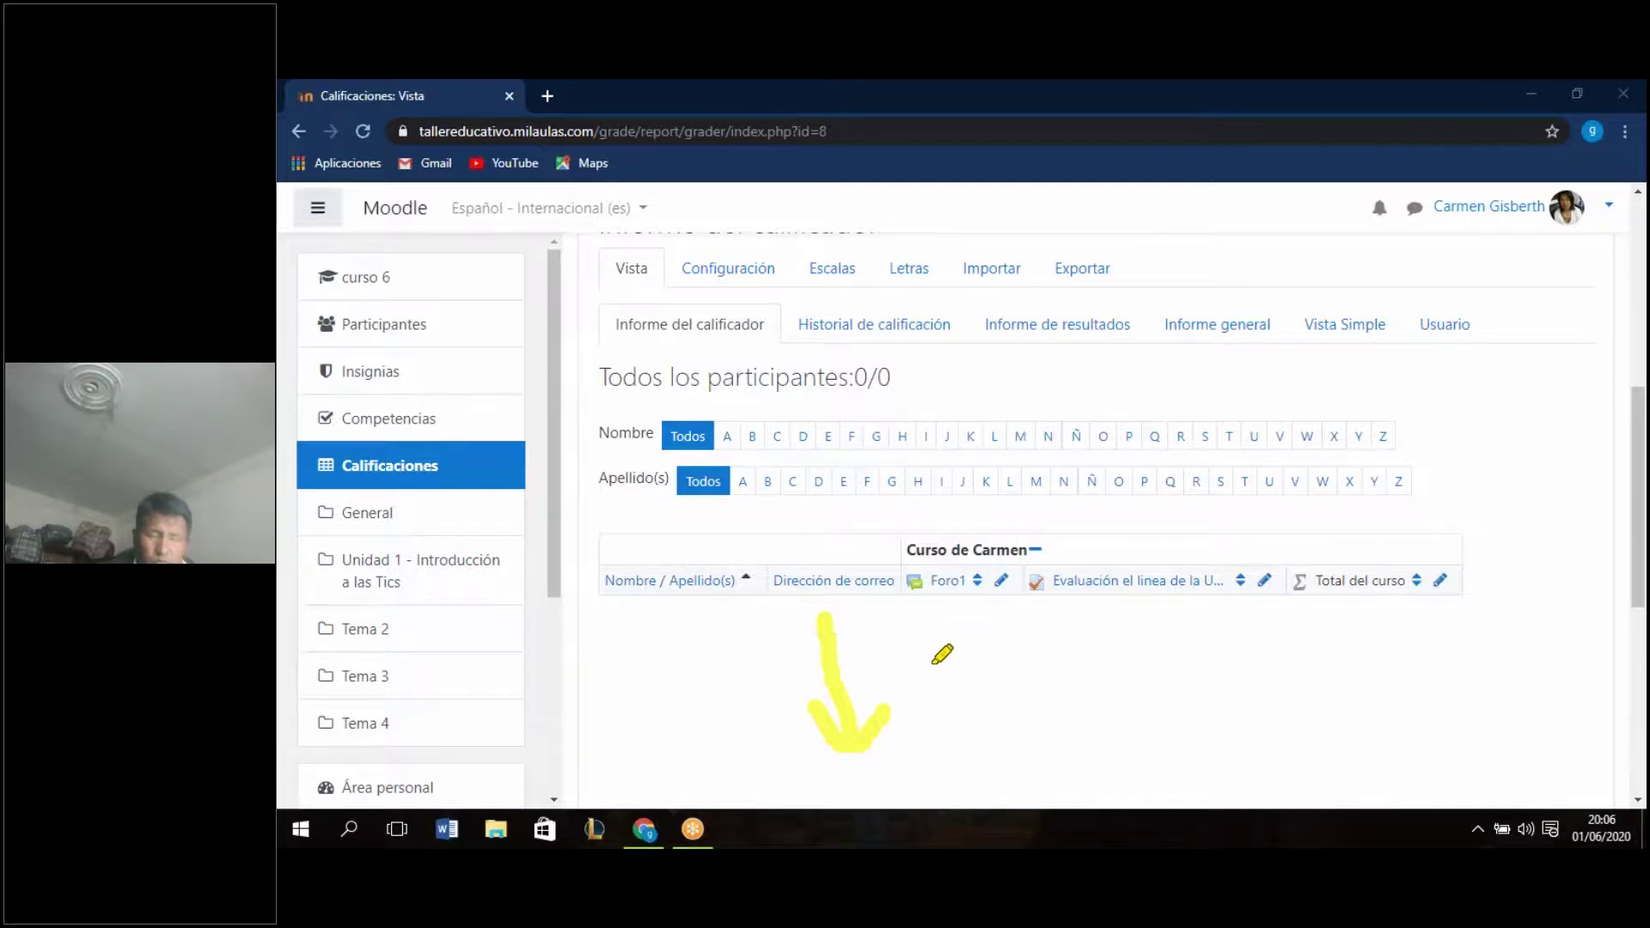
{"action": "left_click_drag", "start_coordinate": [598, 449], "coordinate": [637, 451]}
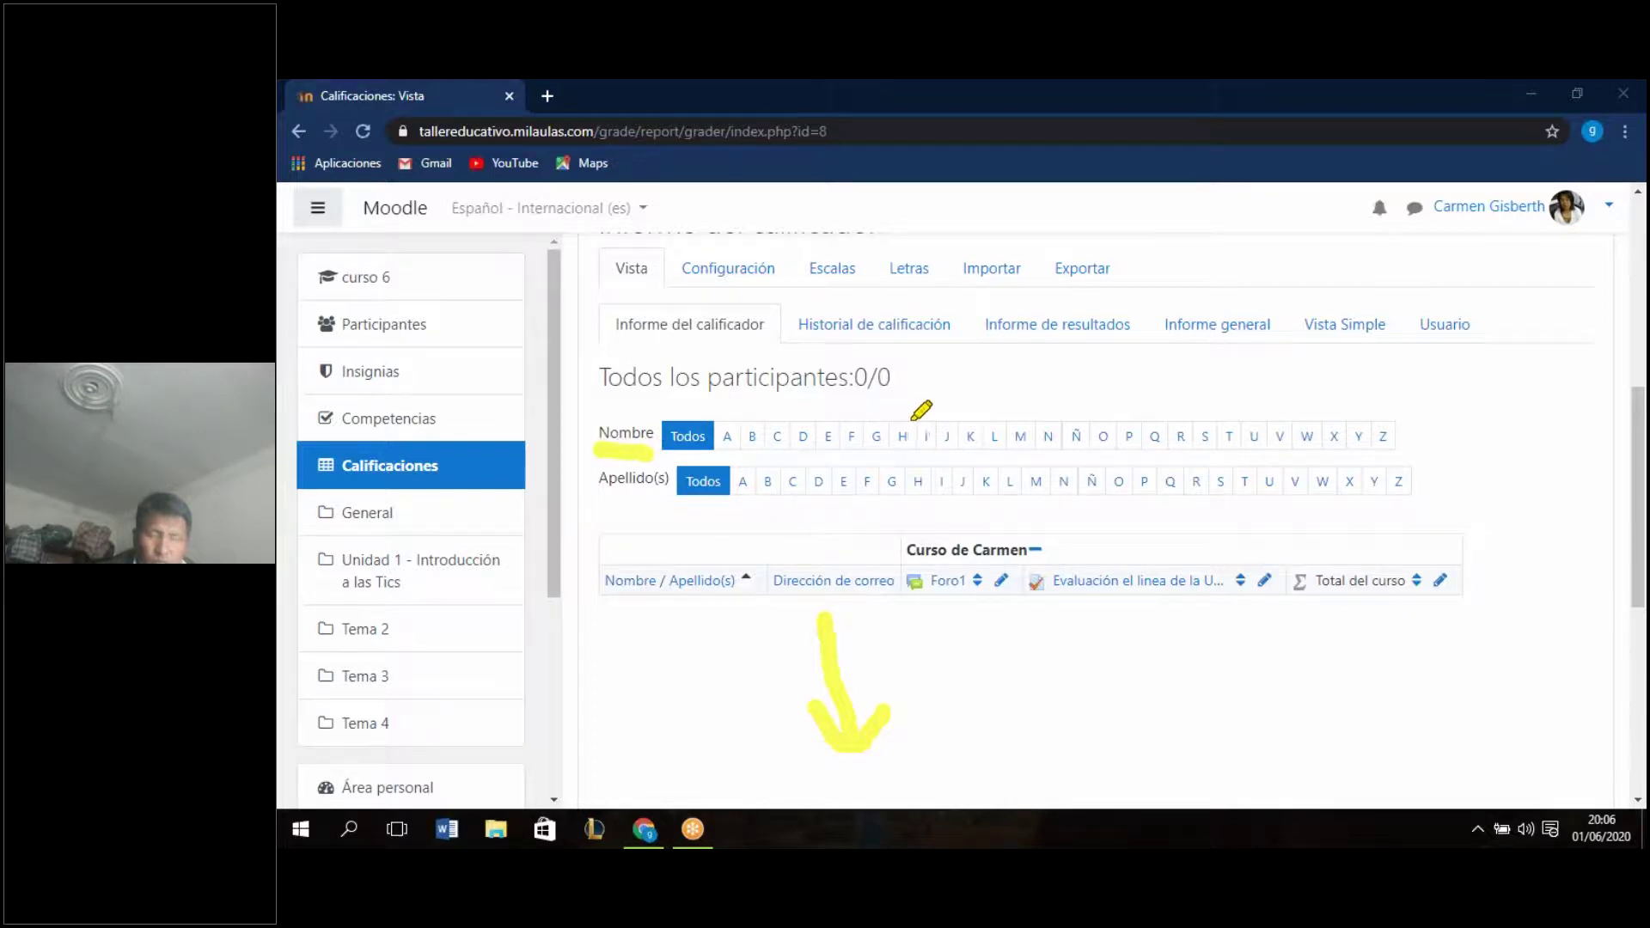
{"action": "mouse_move", "coordinate": [947, 414]}
{"action": "left_mouse_down"}
{"action": "mouse_move", "coordinate": [947, 391]}
{"action": "mouse_move", "coordinate": [947, 417]}
{"action": "left_mouse_up"}
{"action": "left_click_drag", "start_coordinate": [597, 512], "coordinate": [671, 507]}
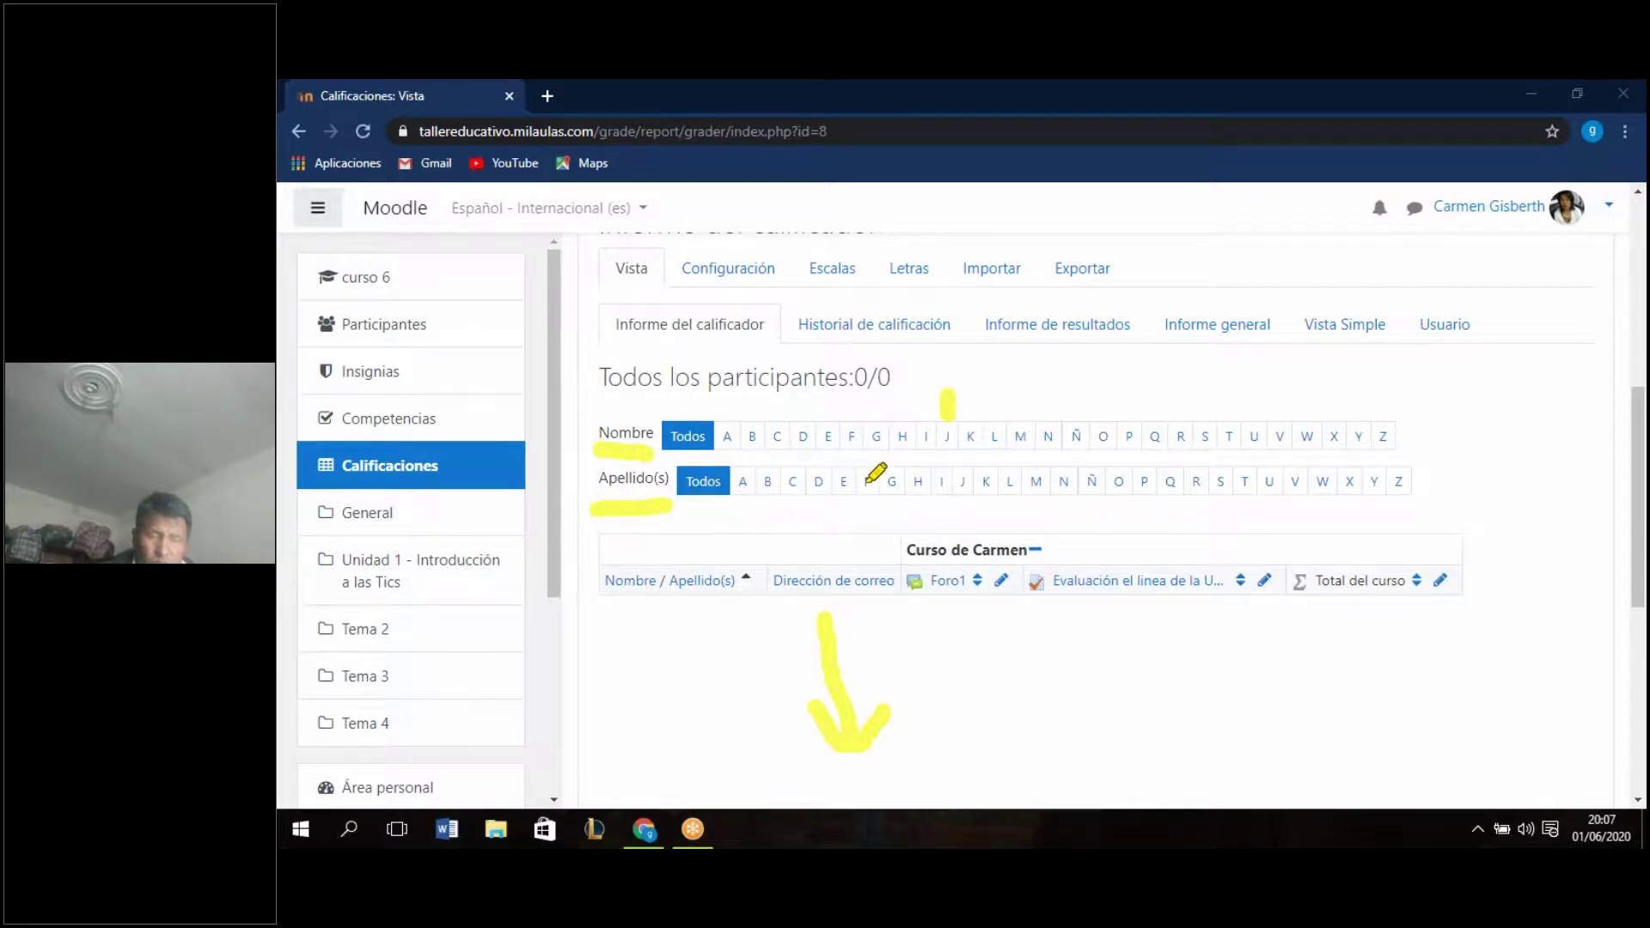
{"action": "left_click_drag", "start_coordinate": [1149, 498], "coordinate": [1152, 531]}
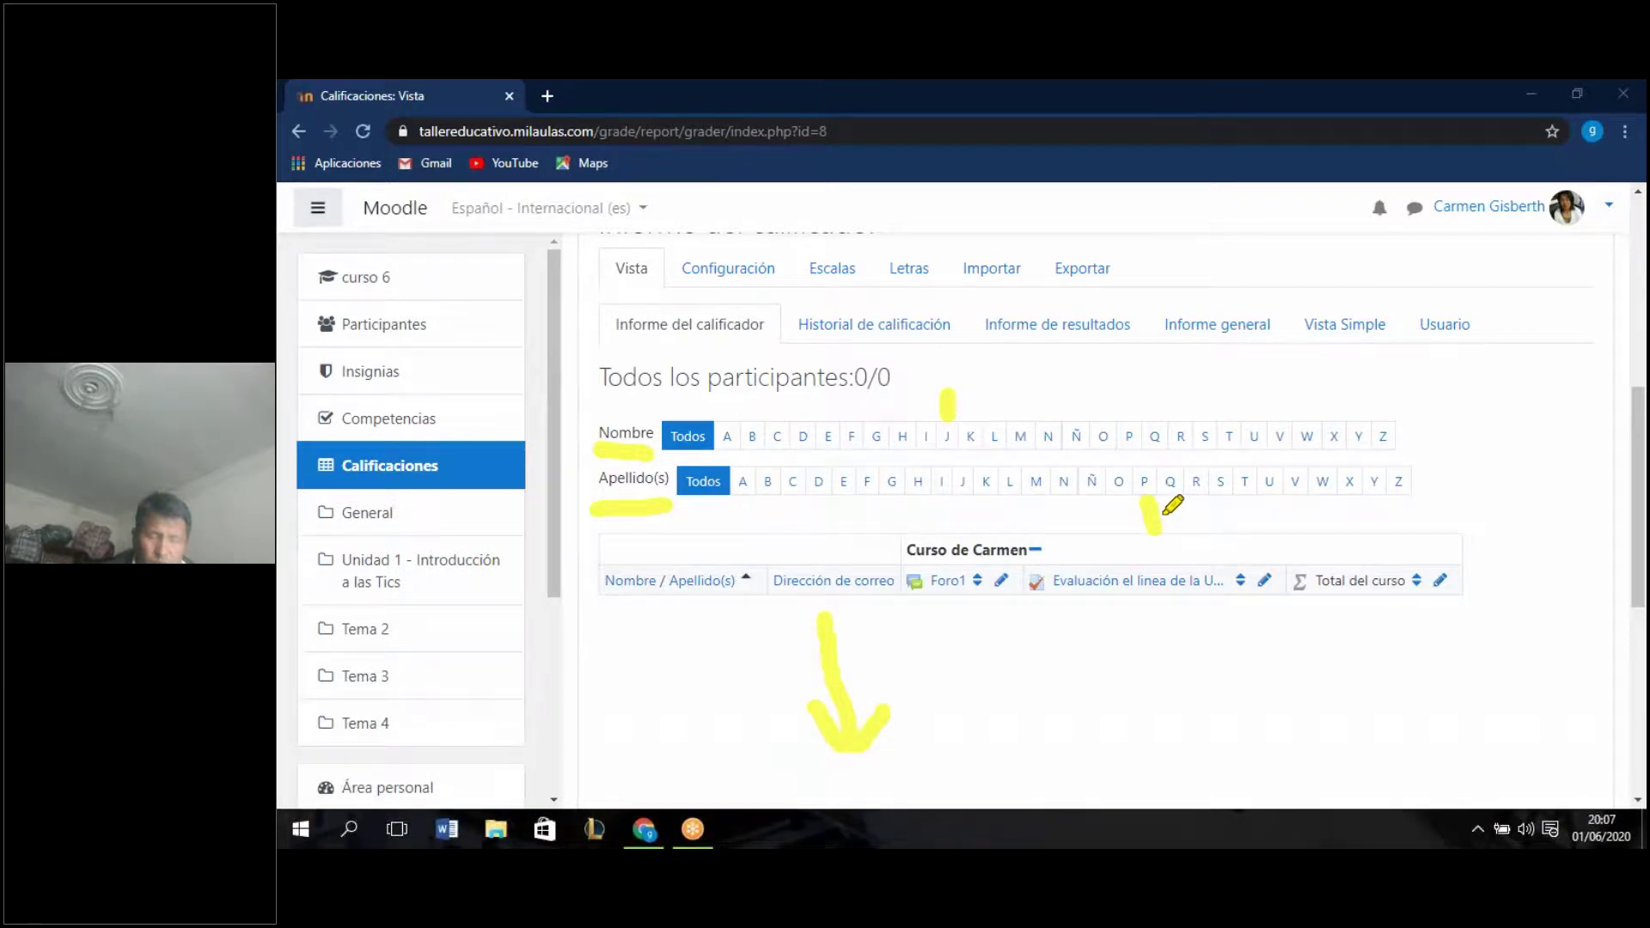
{"action": "left_click_drag", "start_coordinate": [587, 430], "coordinate": [598, 502]}
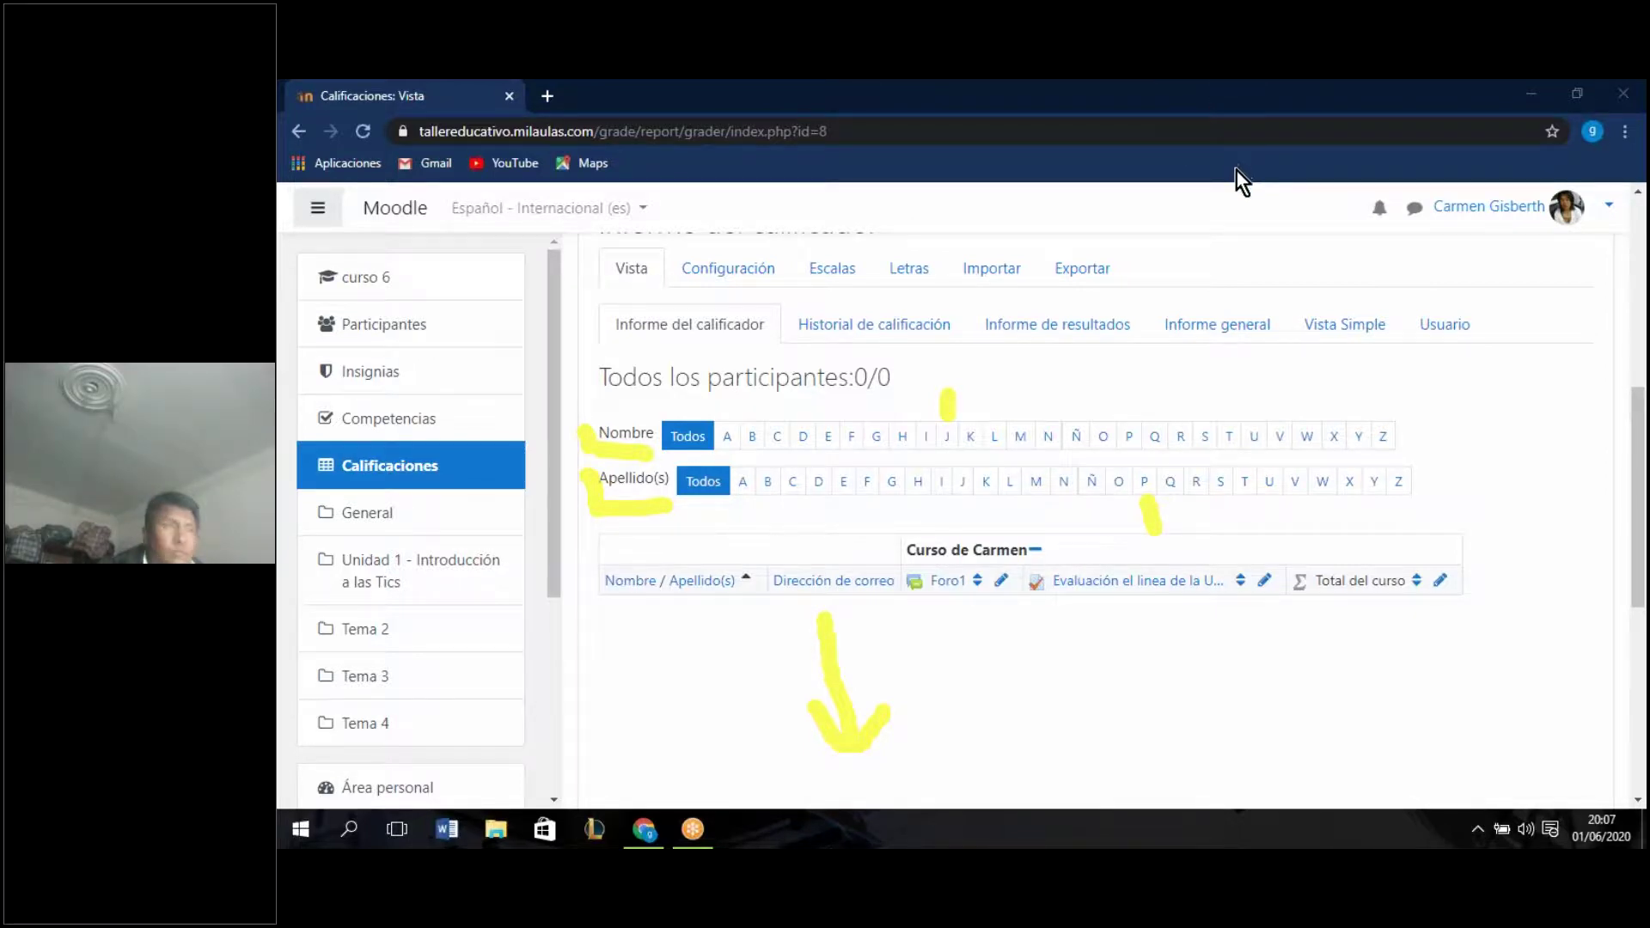
{"action": "key", "text": "ctrl+shift+p"}
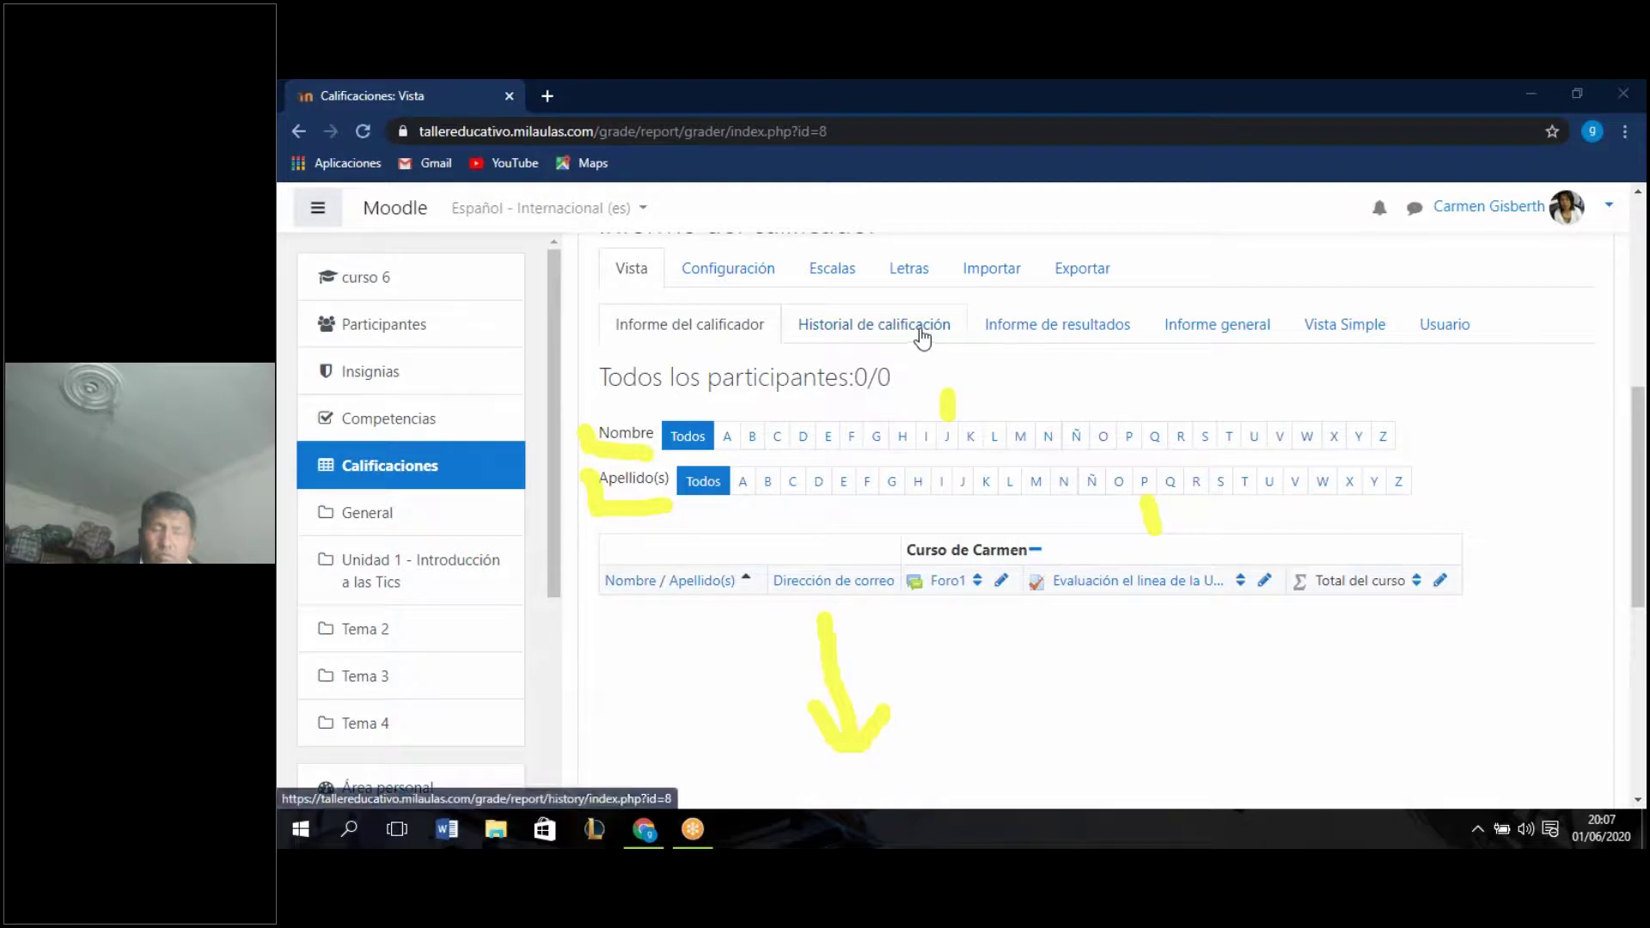
Open the Historial de calificación report and mark the other report views and the export option
{"action": "left_click", "coordinate": [920, 335]}
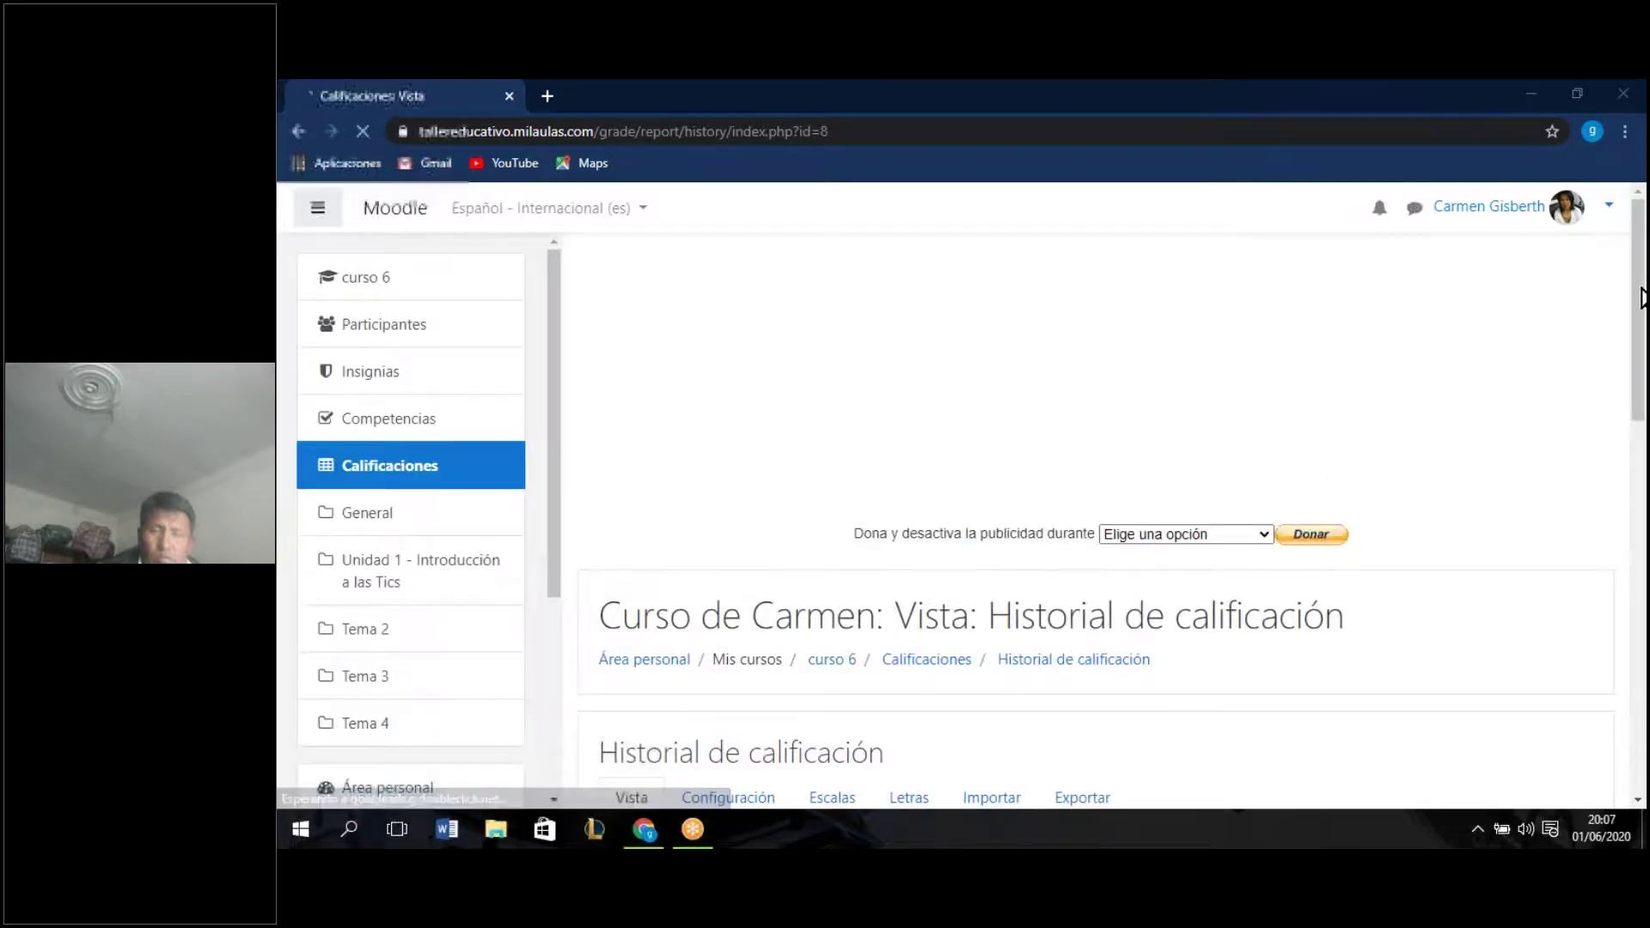
{"action": "left_click_drag", "start_coordinate": [1638, 391], "coordinate": [1637, 472]}
{"action": "left_click_drag", "start_coordinate": [1638, 395], "coordinate": [1627, 501]}
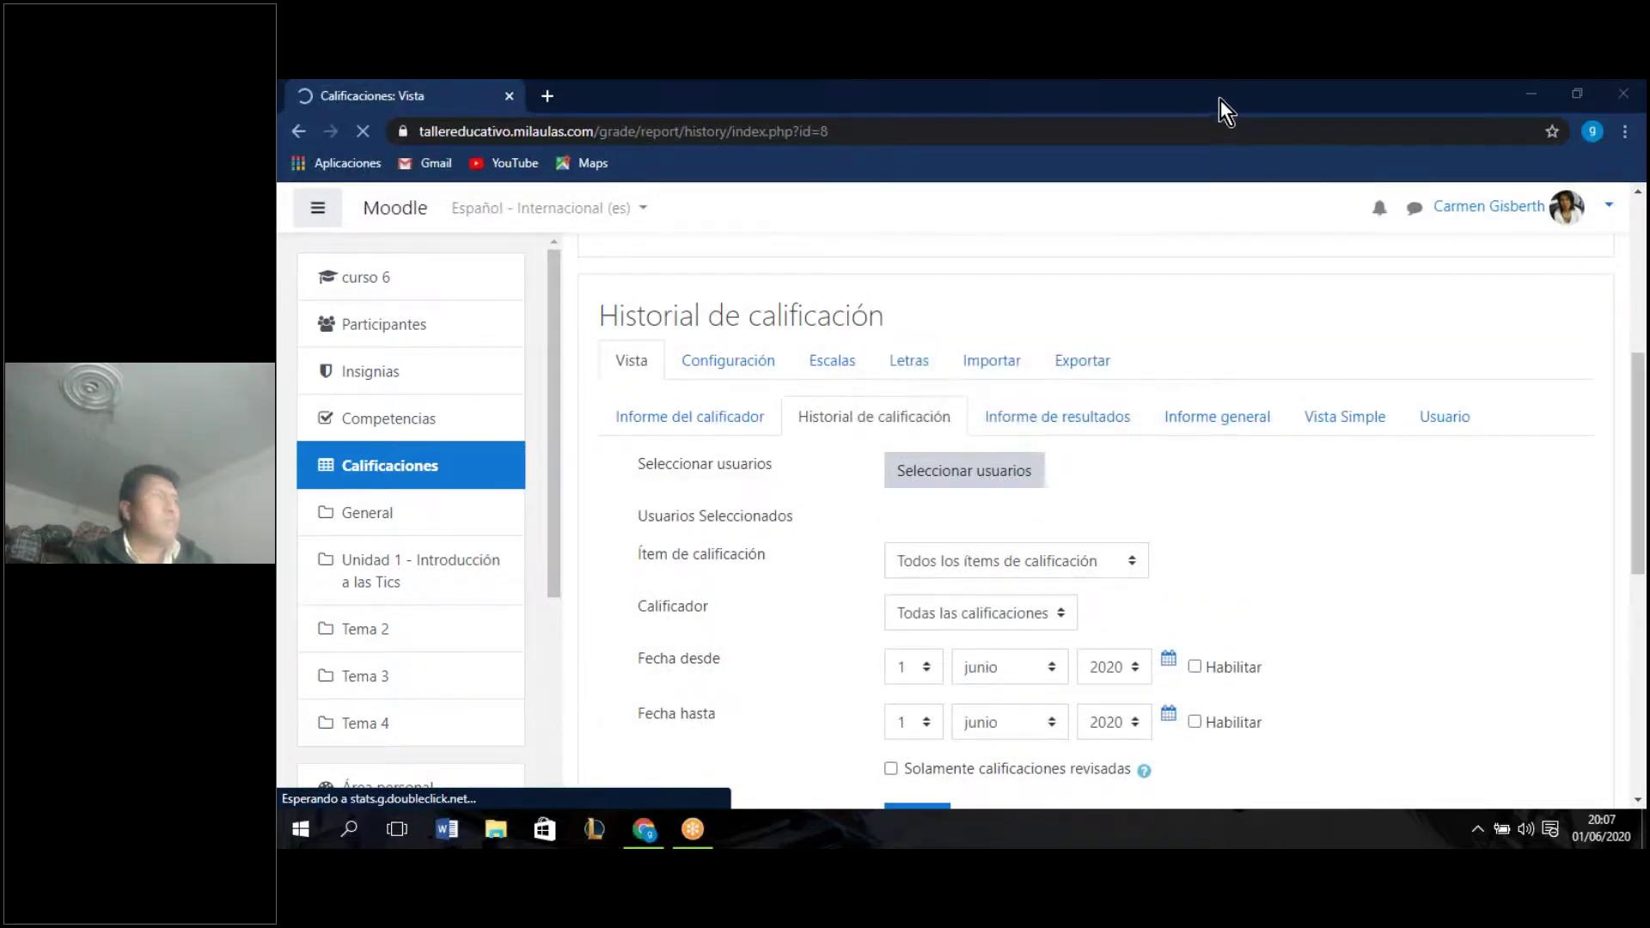
{"action": "mouse_move", "coordinate": [769, 401]}
{"action": "left_mouse_down"}
{"action": "mouse_move", "coordinate": [621, 384]}
{"action": "mouse_move", "coordinate": [726, 436]}
{"action": "mouse_move", "coordinate": [760, 393]}
{"action": "left_mouse_up"}
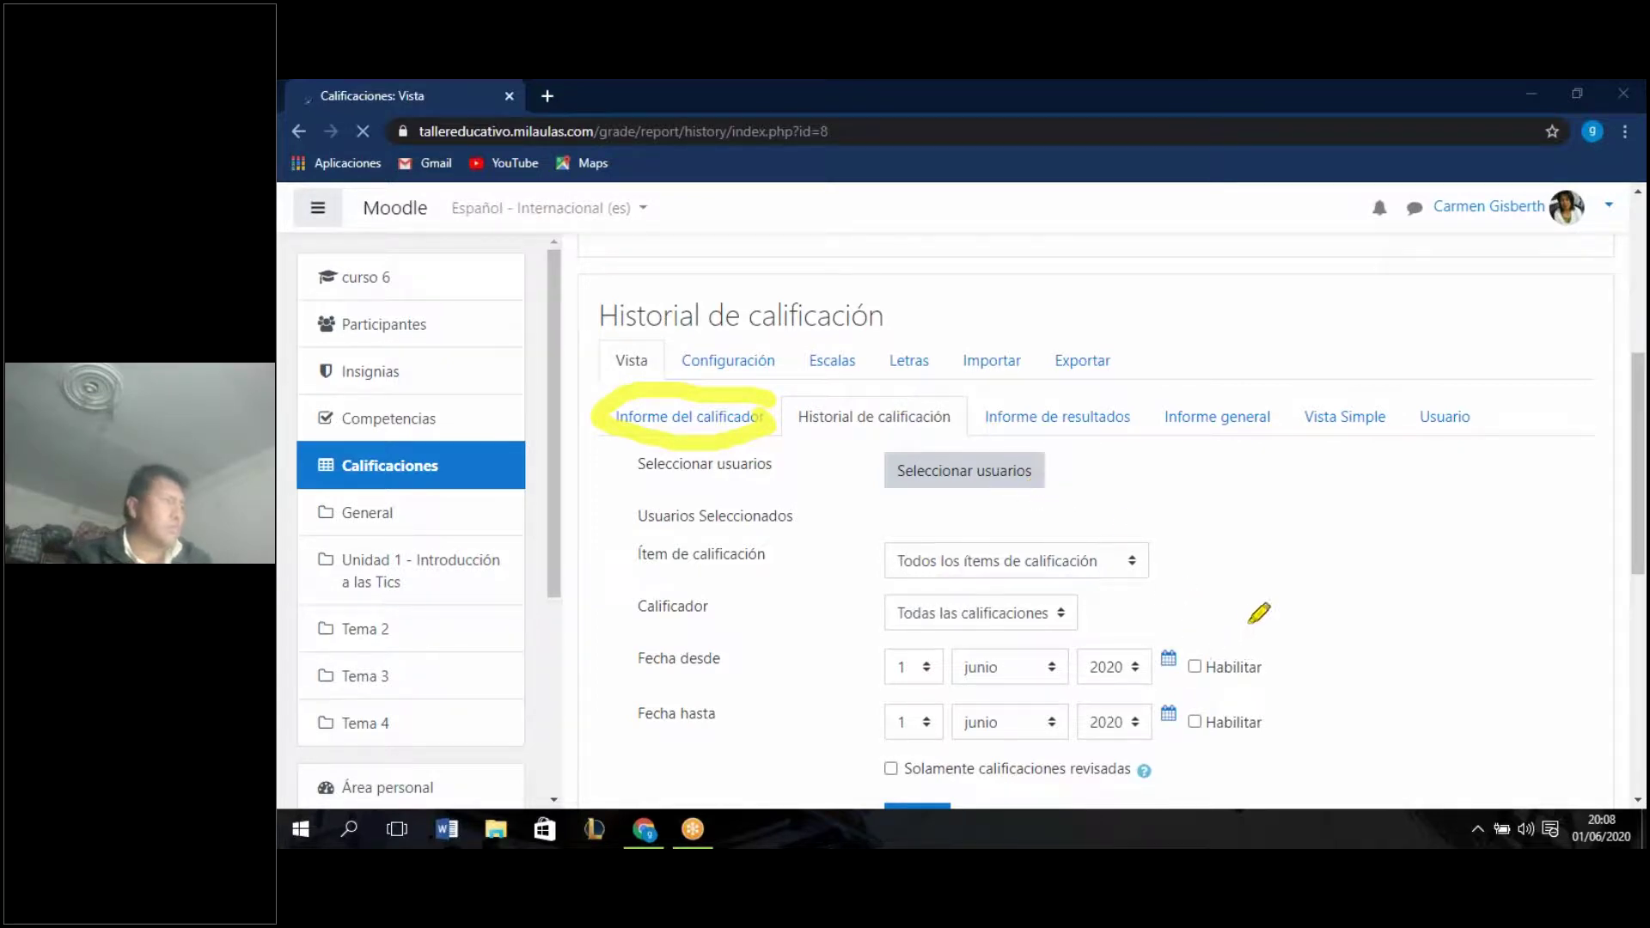
{"action": "left_click_drag", "start_coordinate": [1089, 401], "coordinate": [1469, 402]}
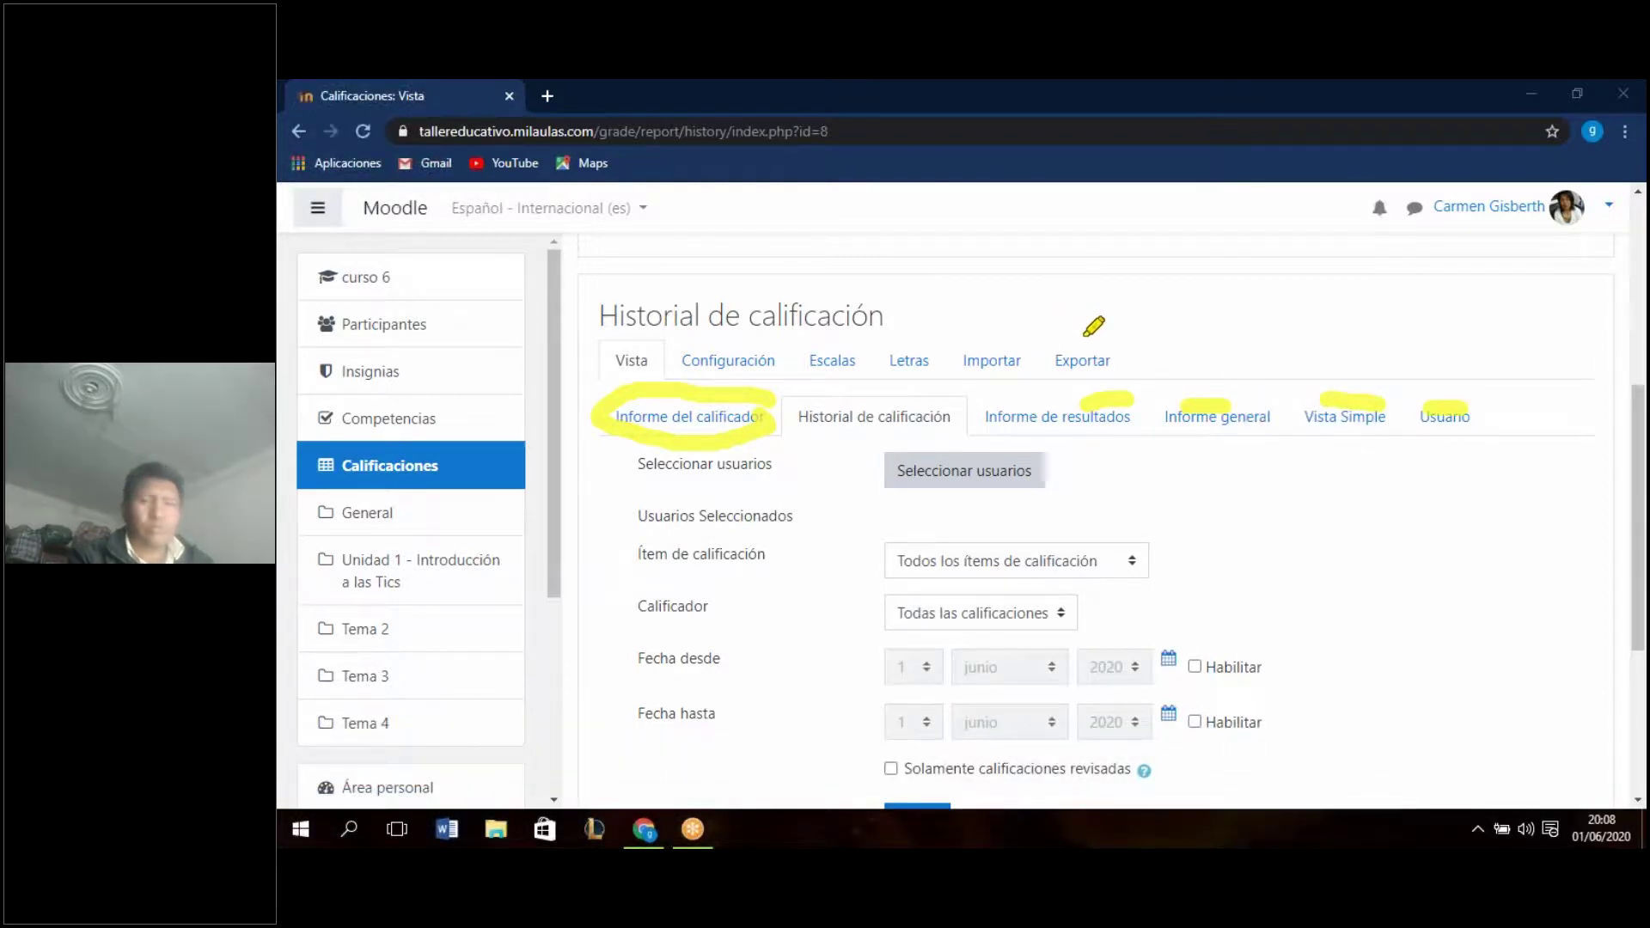
{"action": "mouse_move", "coordinate": [1102, 332]}
{"action": "left_mouse_down"}
{"action": "mouse_move", "coordinate": [1064, 334]}
{"action": "mouse_move", "coordinate": [1084, 387]}
{"action": "mouse_move", "coordinate": [1131, 357]}
{"action": "mouse_move", "coordinate": [1119, 334]}
{"action": "left_mouse_up"}
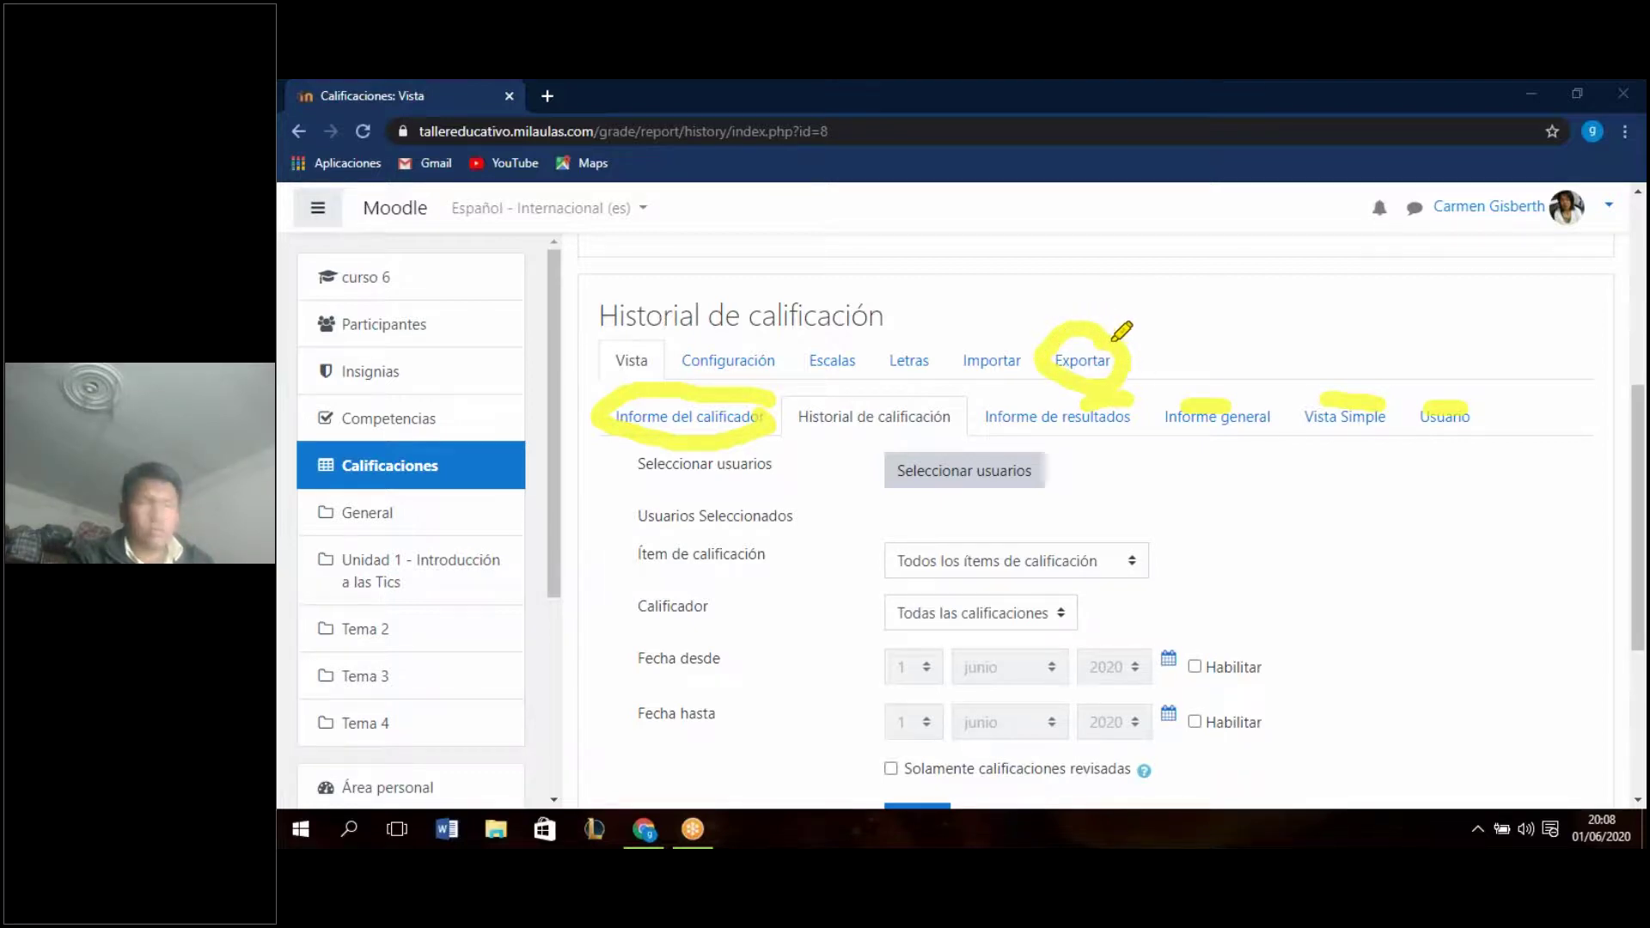
Open the OpenOffice spreadsheet grade export and tick Foro1 and the Unidad 1 evaluation
{"action": "left_click", "coordinate": [1091, 363]}
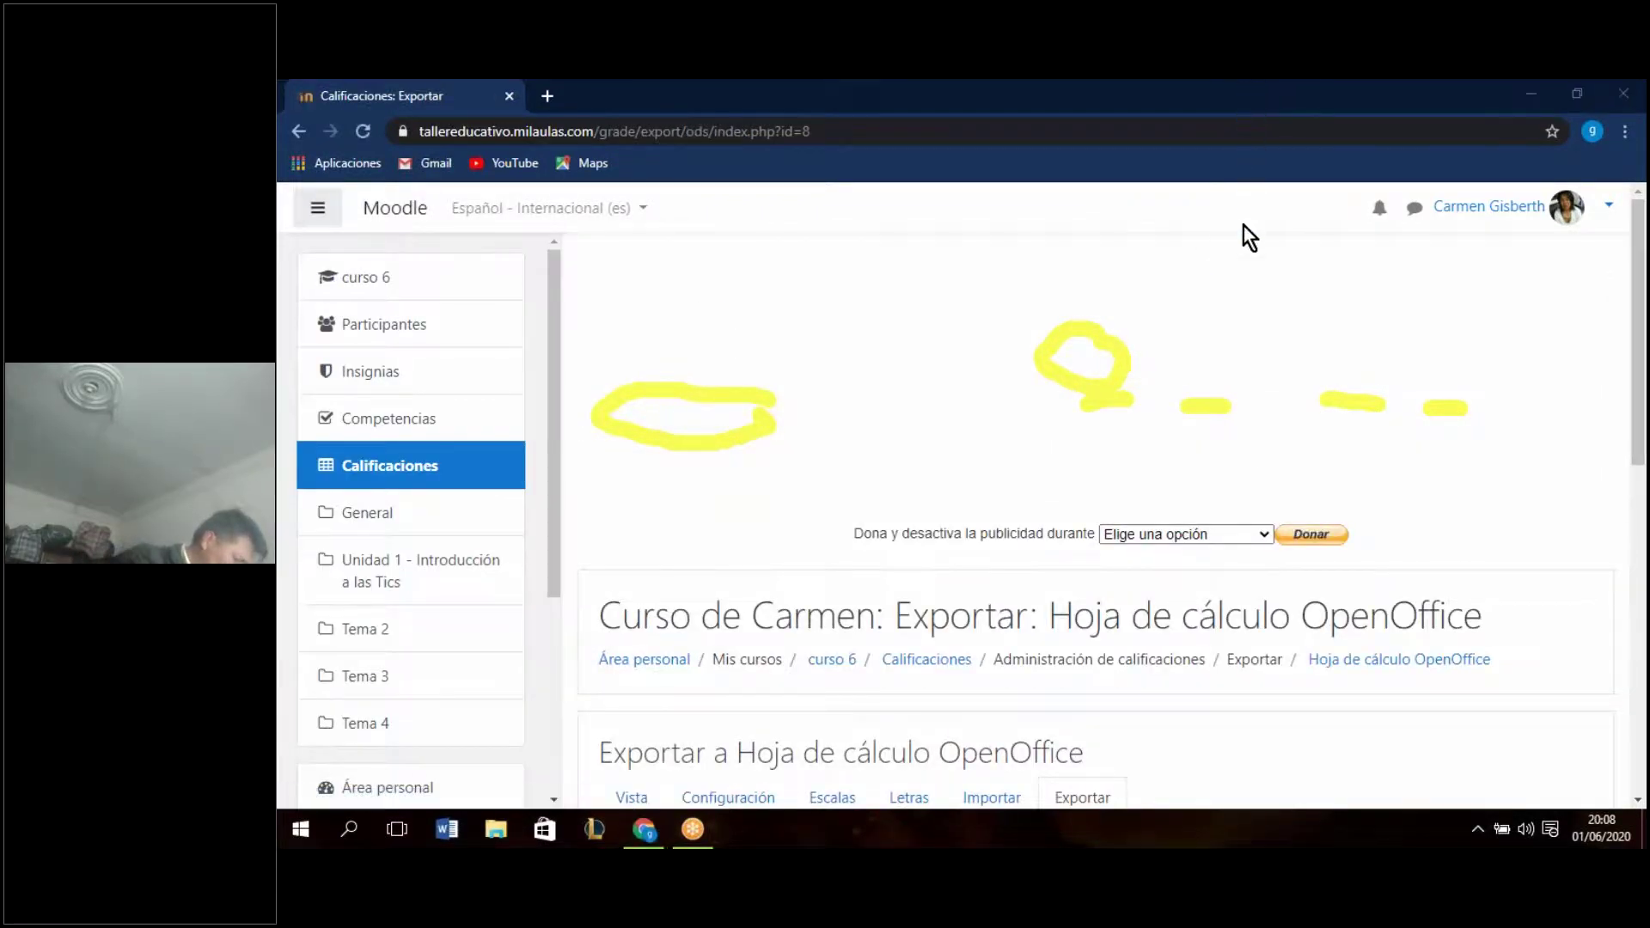
{"action": "left_click_drag", "start_coordinate": [1639, 350], "coordinate": [1638, 552]}
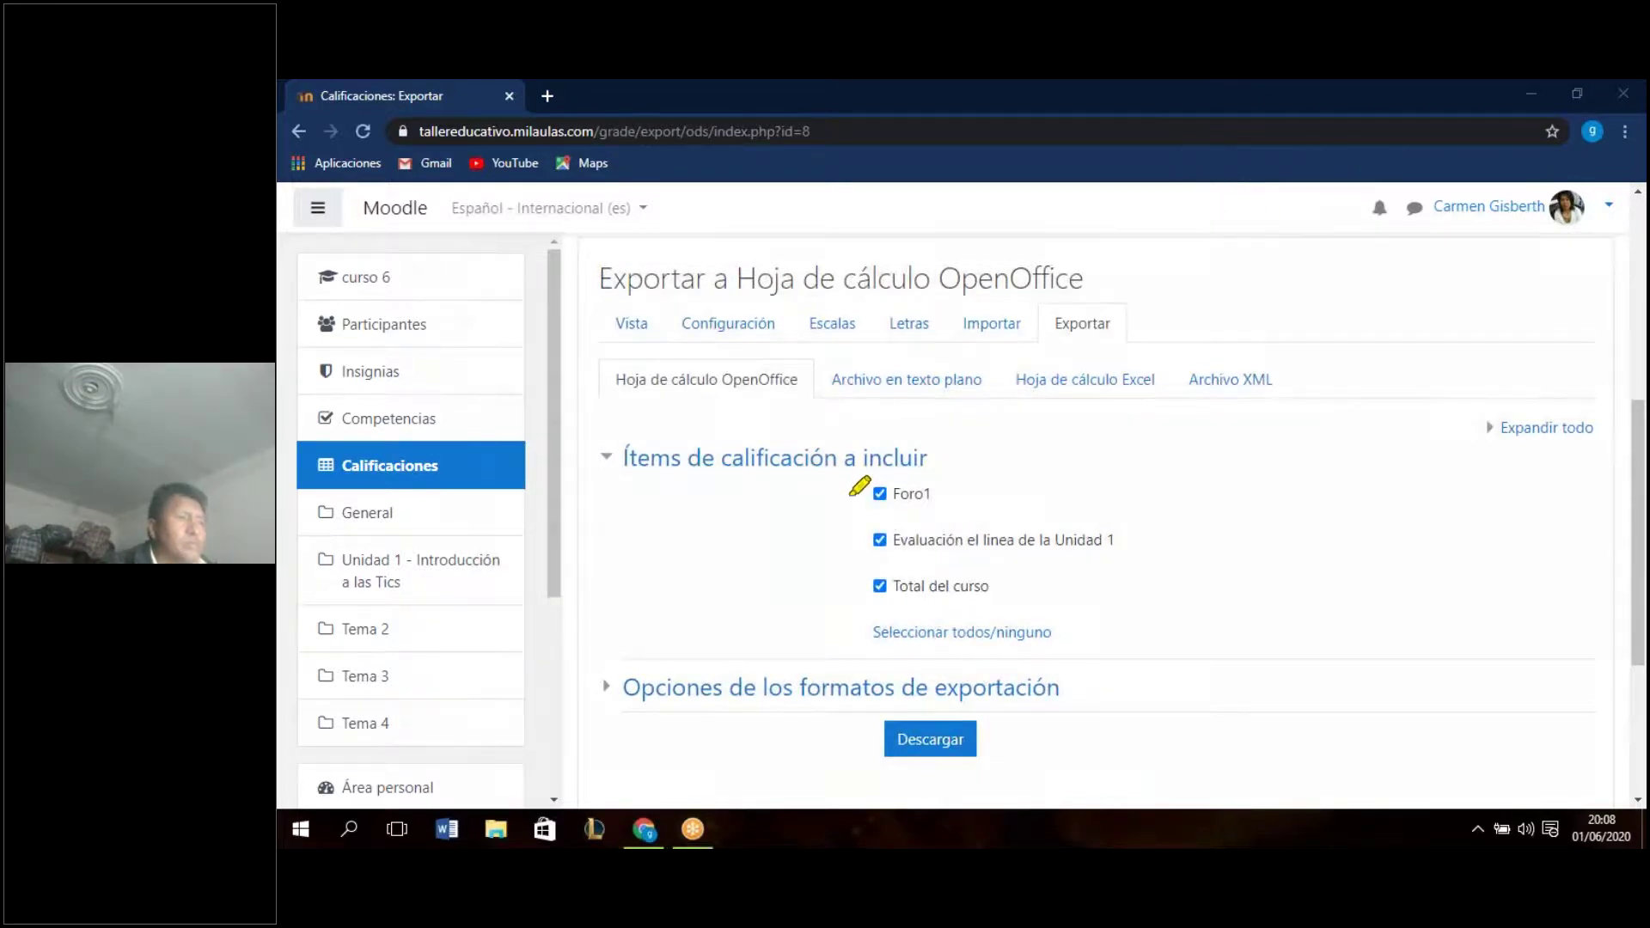
{"action": "mouse_move", "coordinate": [829, 494]}
{"action": "left_mouse_down"}
{"action": "mouse_move", "coordinate": [851, 495]}
{"action": "mouse_move", "coordinate": [863, 591]}
{"action": "left_mouse_up"}
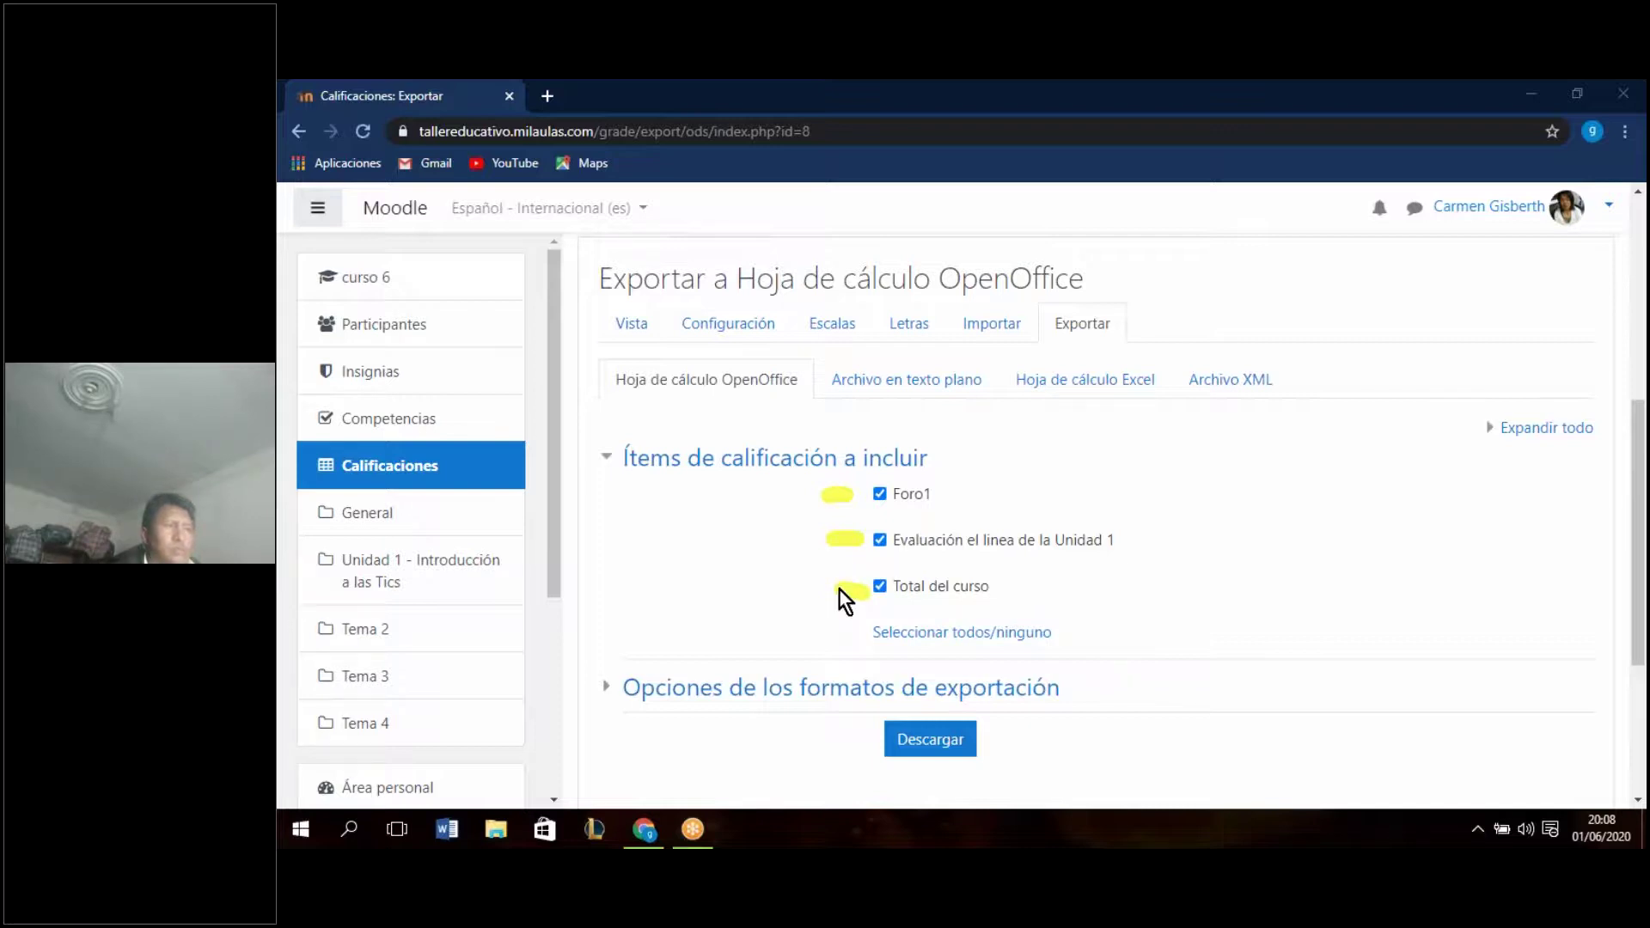
{"action": "left_click", "coordinate": [881, 496]}
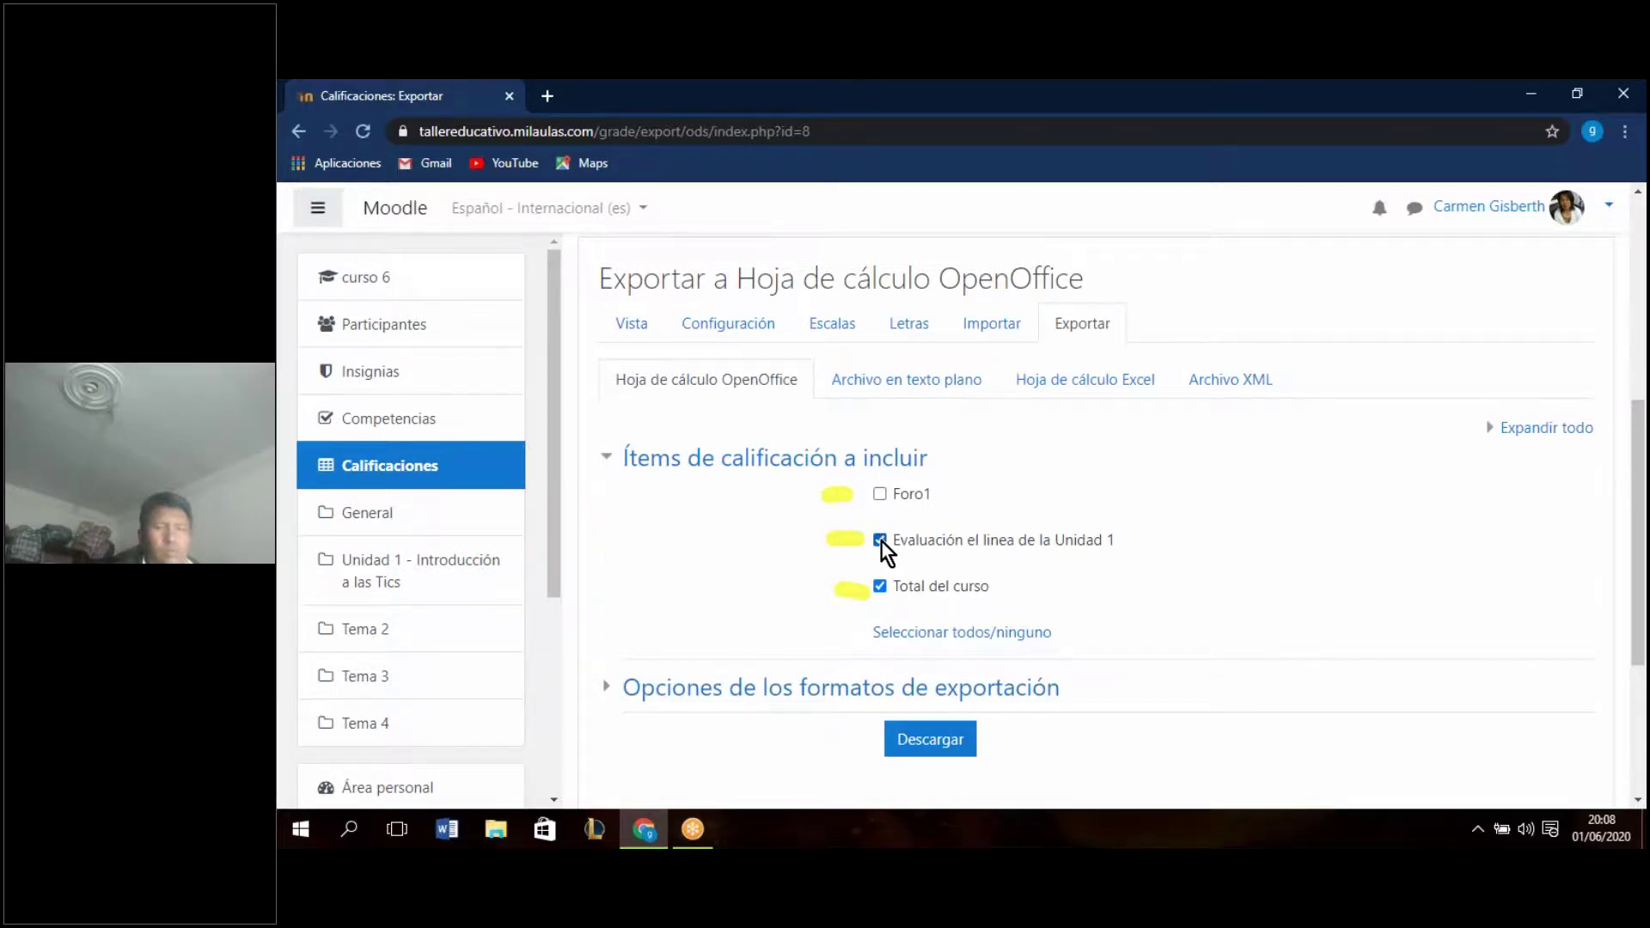
{"action": "left_click", "coordinate": [881, 542]}
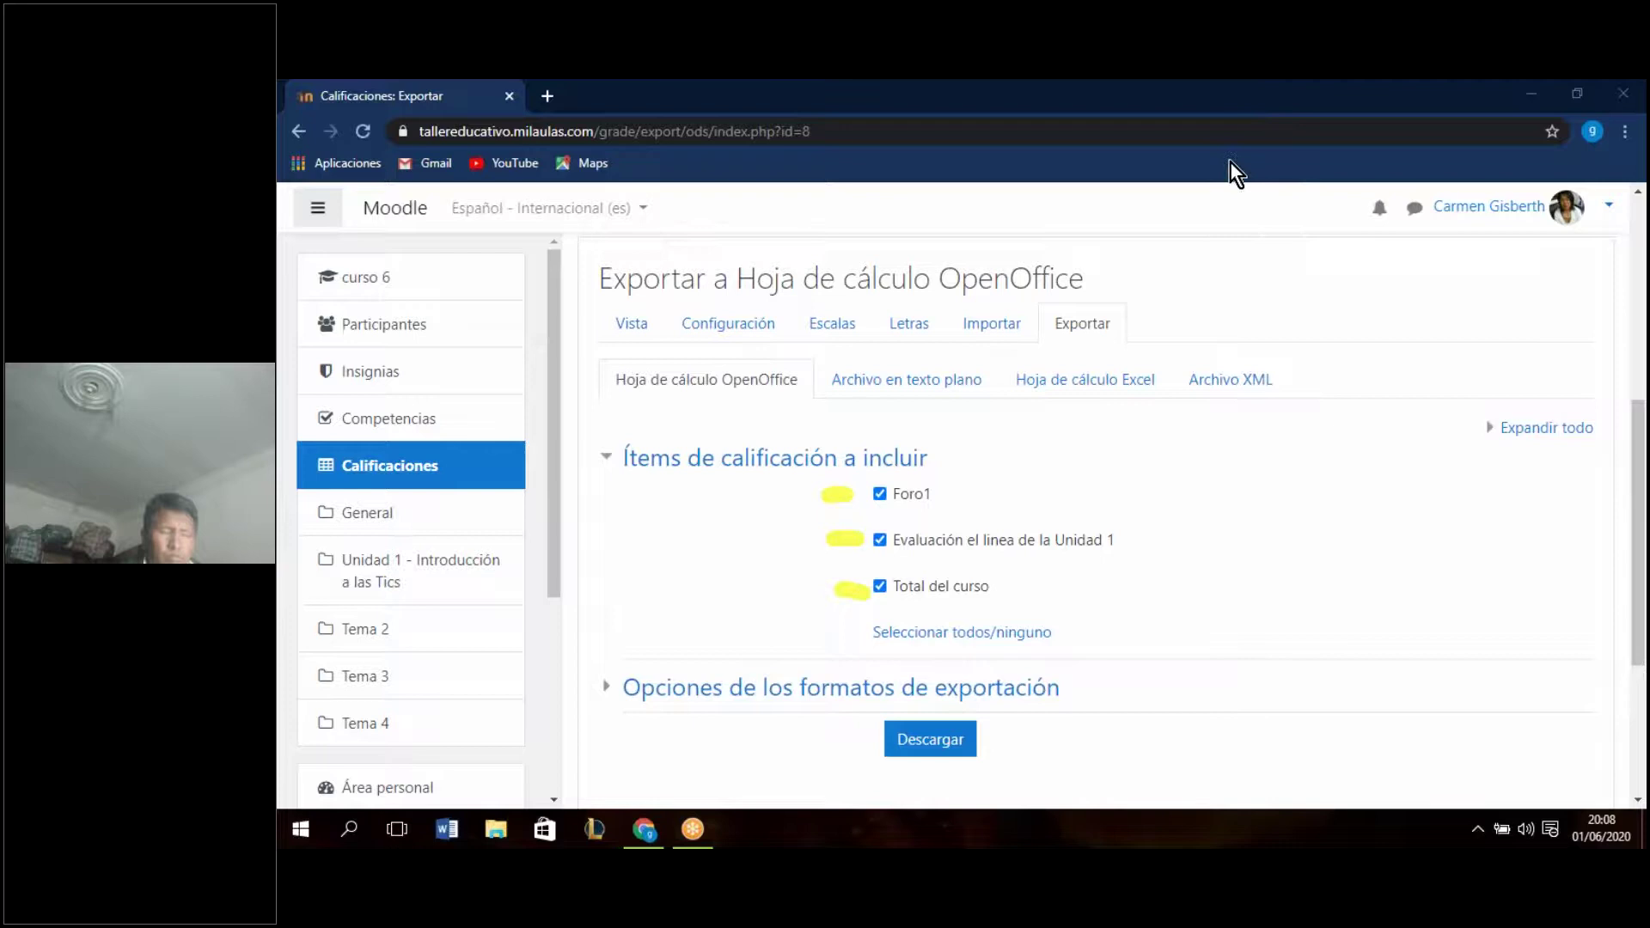
Highlight the available export formats and try switching to the Hoja de cálculo Excel export
{"action": "left_click", "coordinate": [633, 405]}
{"action": "left_click_drag", "start_coordinate": [669, 404], "coordinate": [1278, 401]}
{"action": "left_click", "coordinate": [846, 403]}
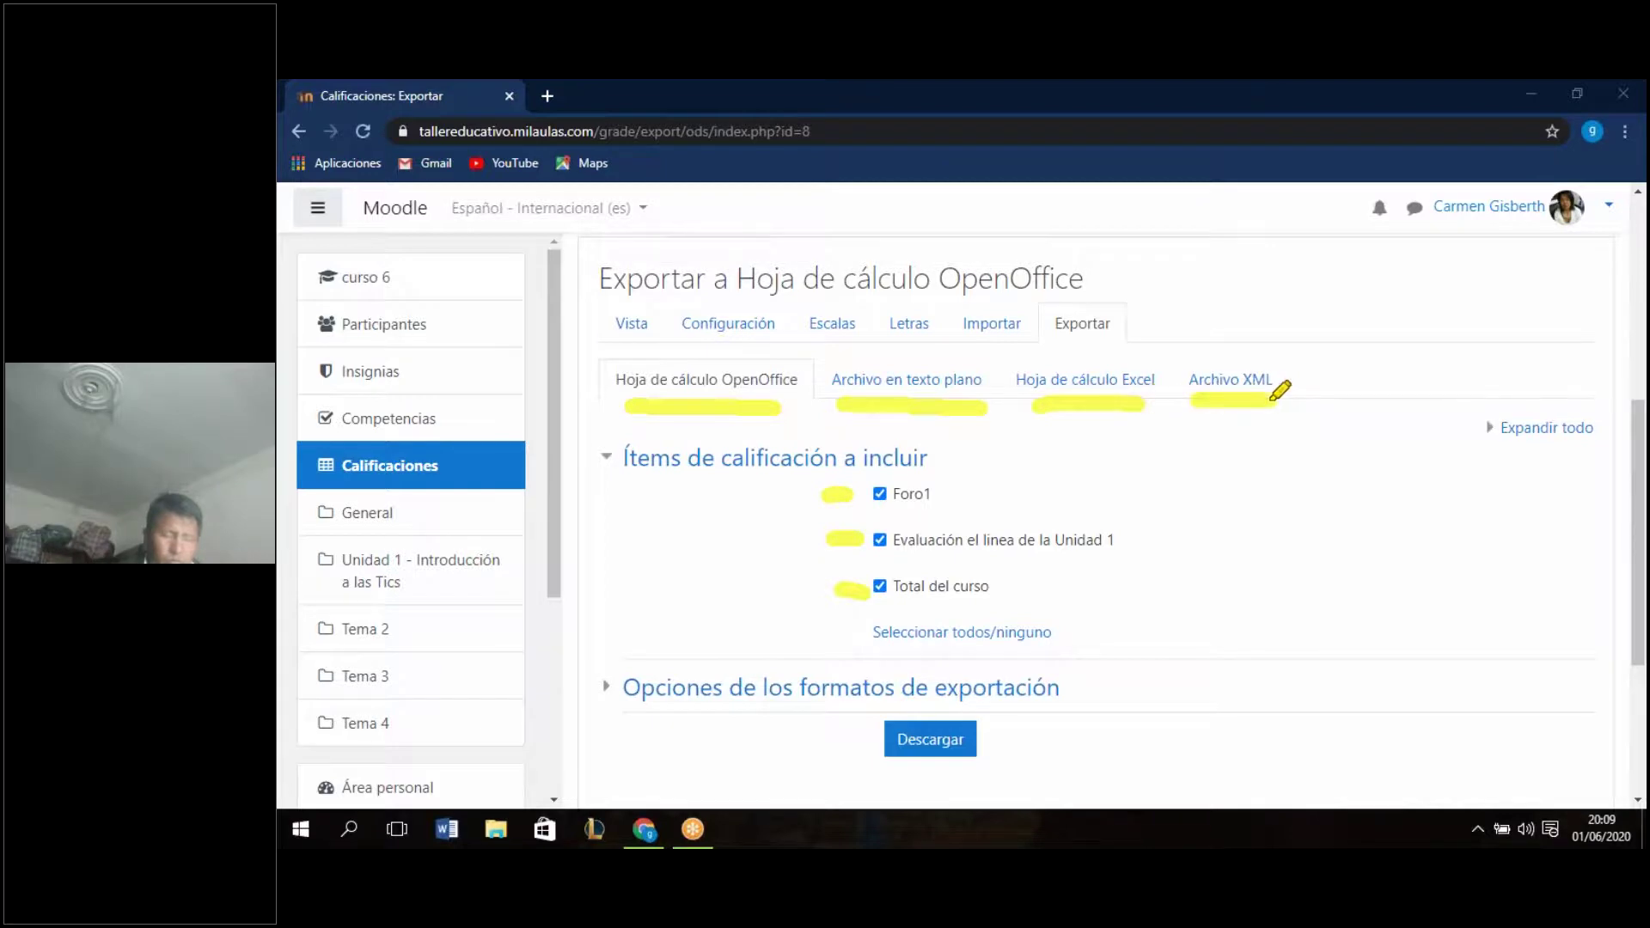
{"action": "left_click", "coordinate": [1086, 378]}
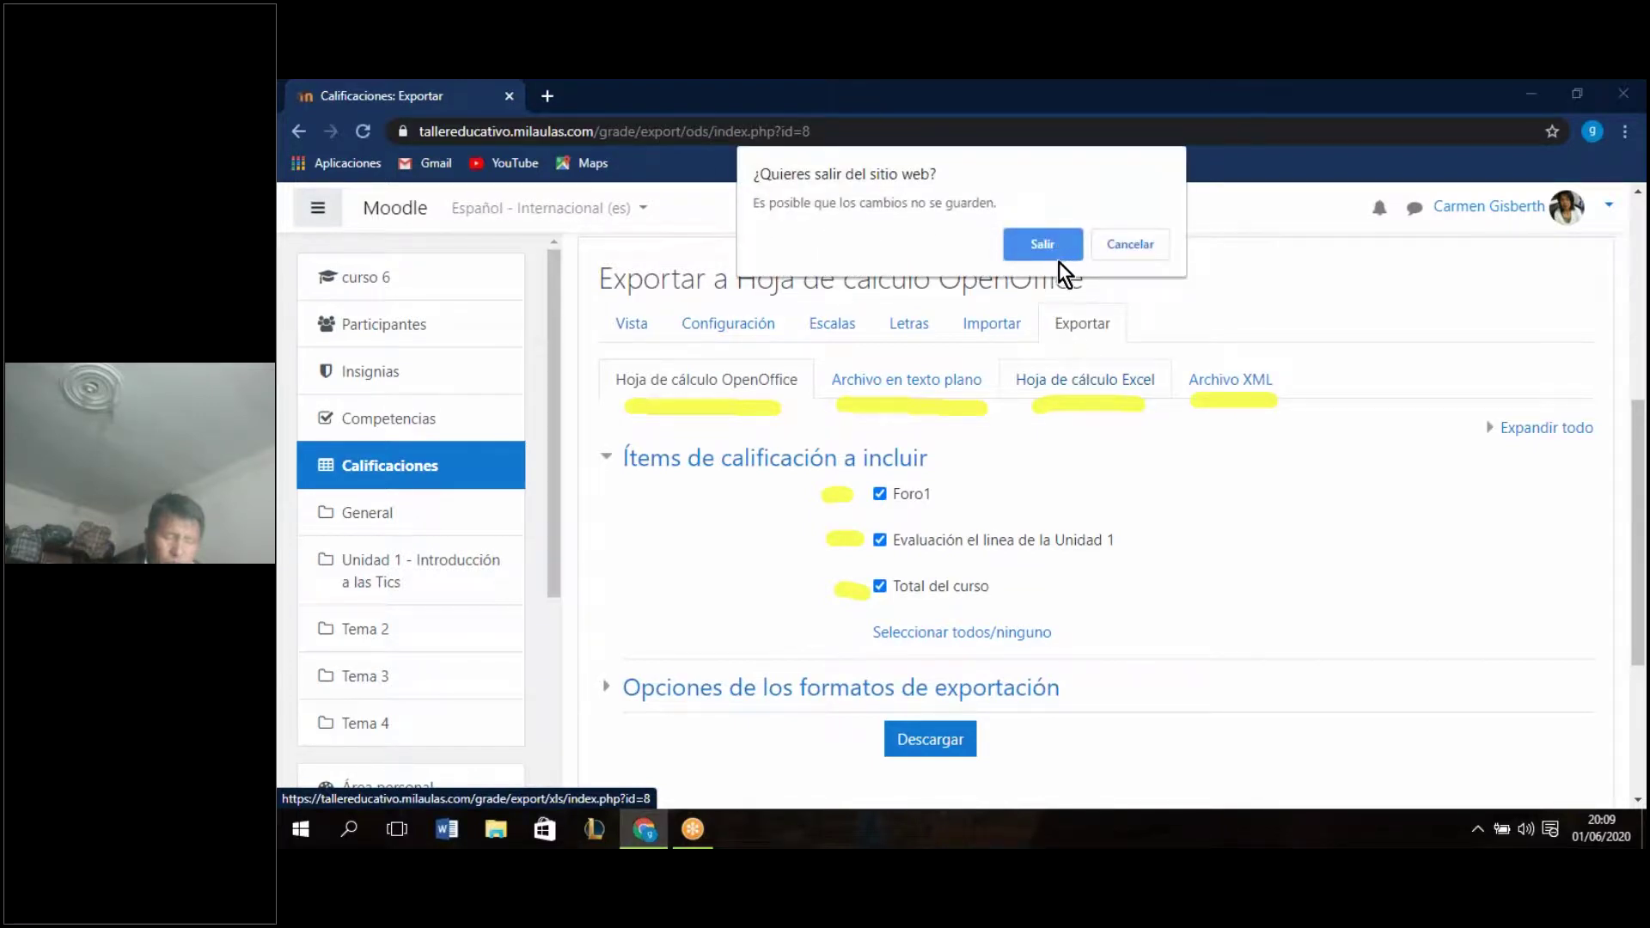
Stay on the OpenOffice export, cancelling both the Excel and the Archivo en texto plano switches
{"action": "left_click", "coordinate": [1135, 246]}
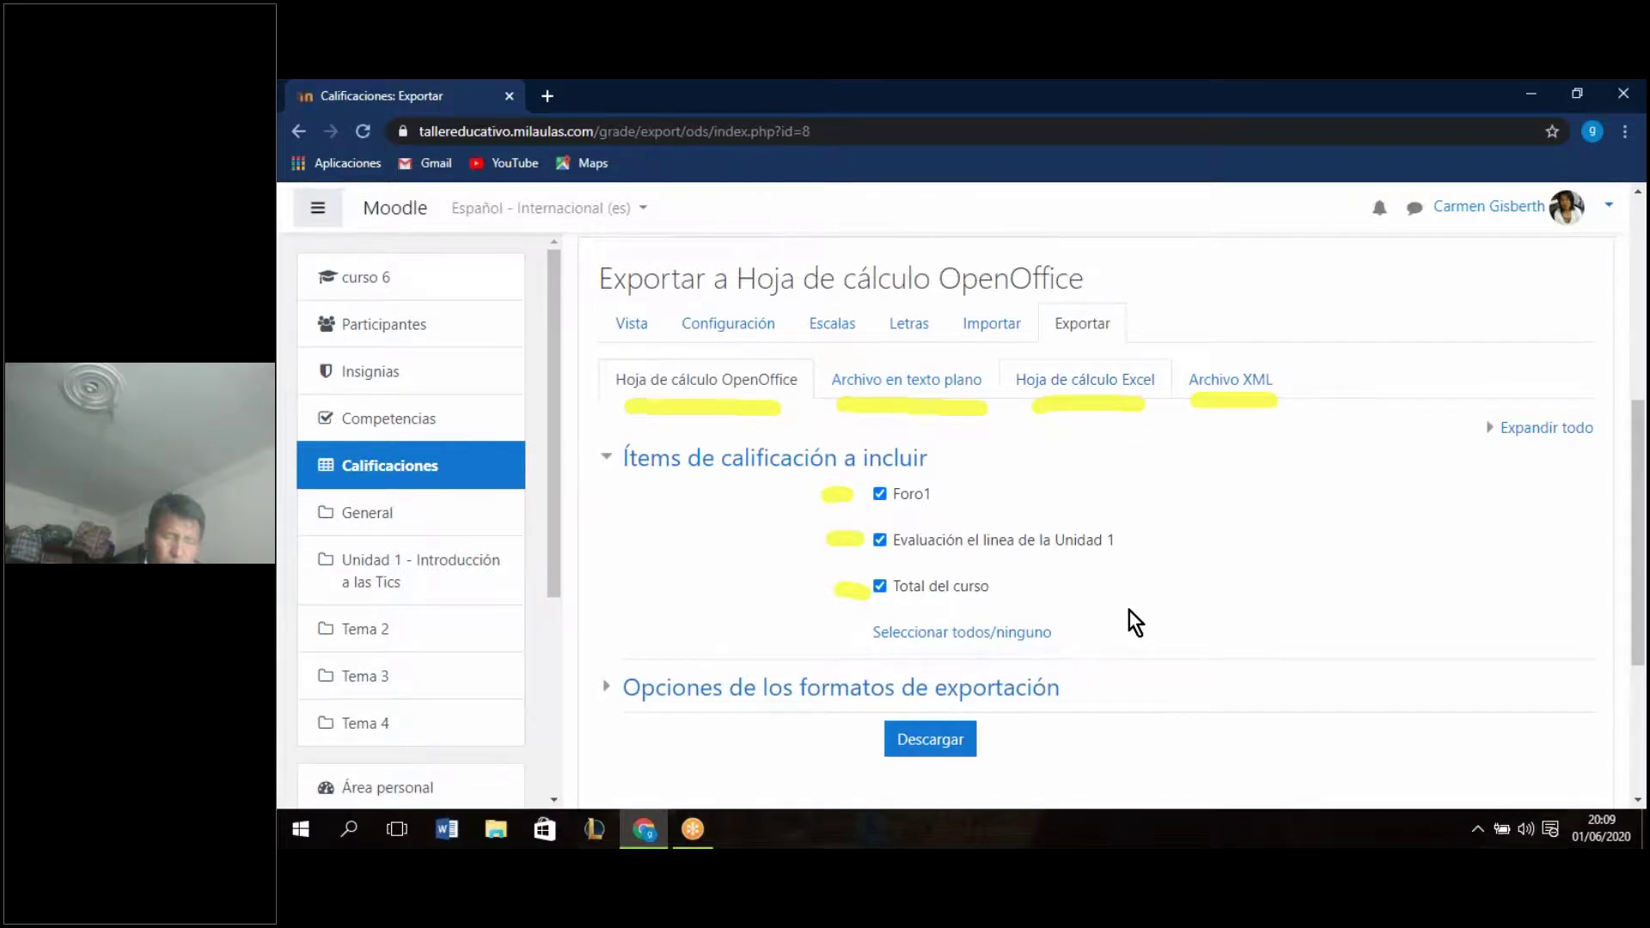
{"action": "scroll", "coordinate": [1142, 616], "scroll_direction": "down", "scroll_amount": 3}
{"action": "scroll", "coordinate": [1142, 616], "scroll_direction": "up", "scroll_amount": 3}
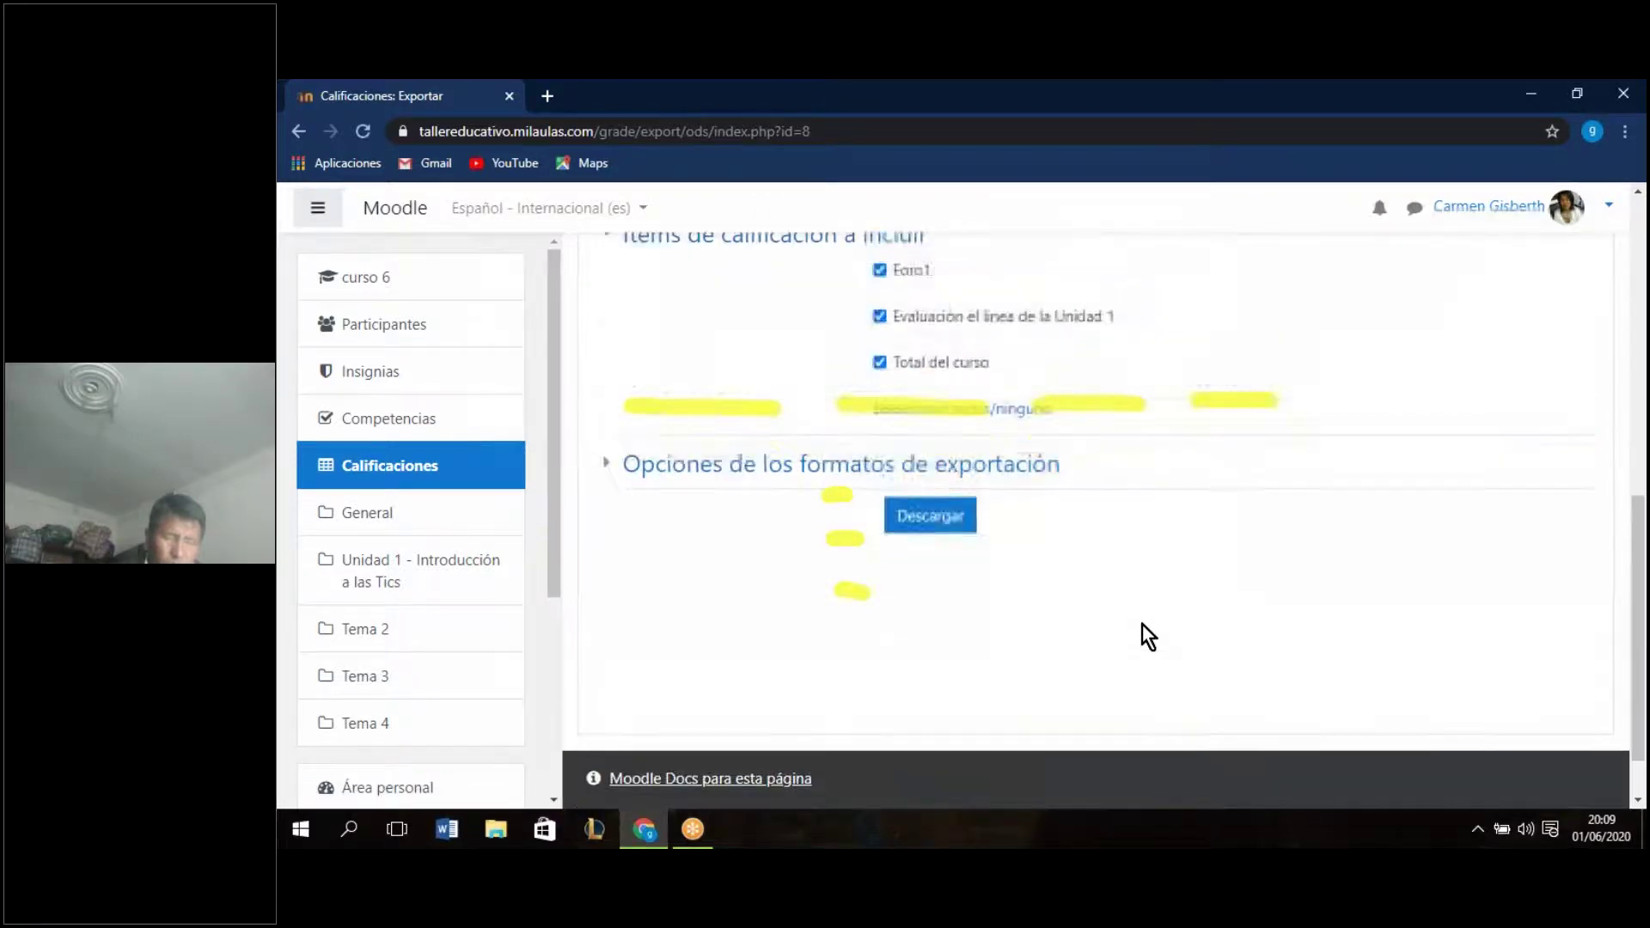
{"action": "scroll", "coordinate": [1141, 636], "scroll_direction": "up", "scroll_amount": 2}
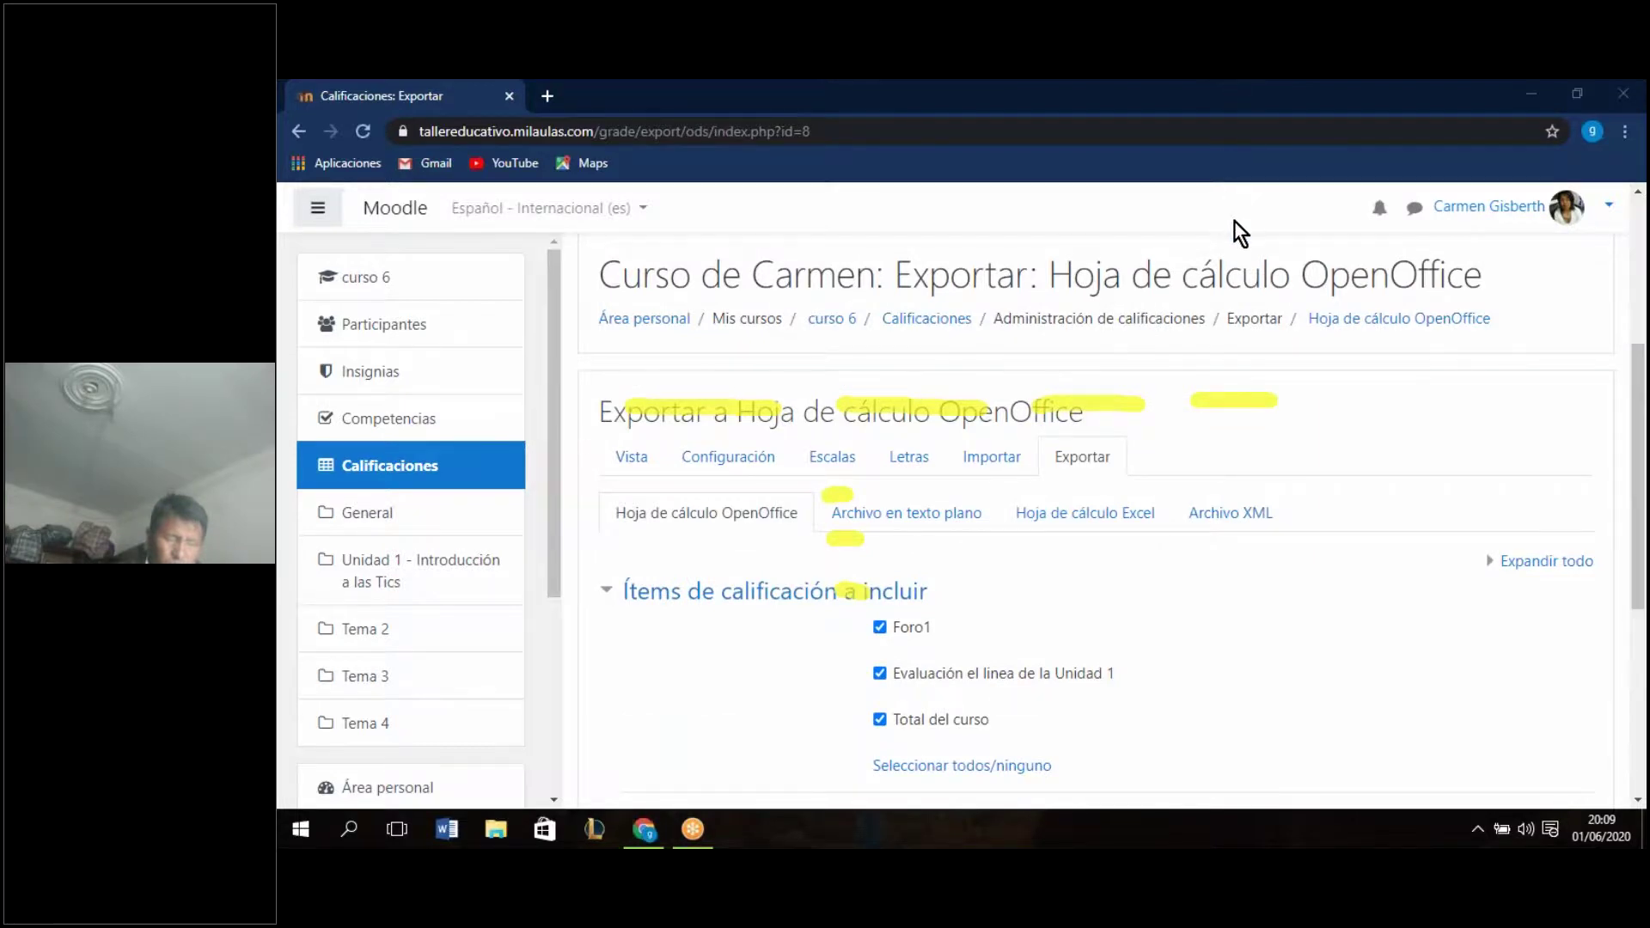
{"action": "scroll", "coordinate": [1158, 698], "scroll_direction": "down", "scroll_amount": 3}
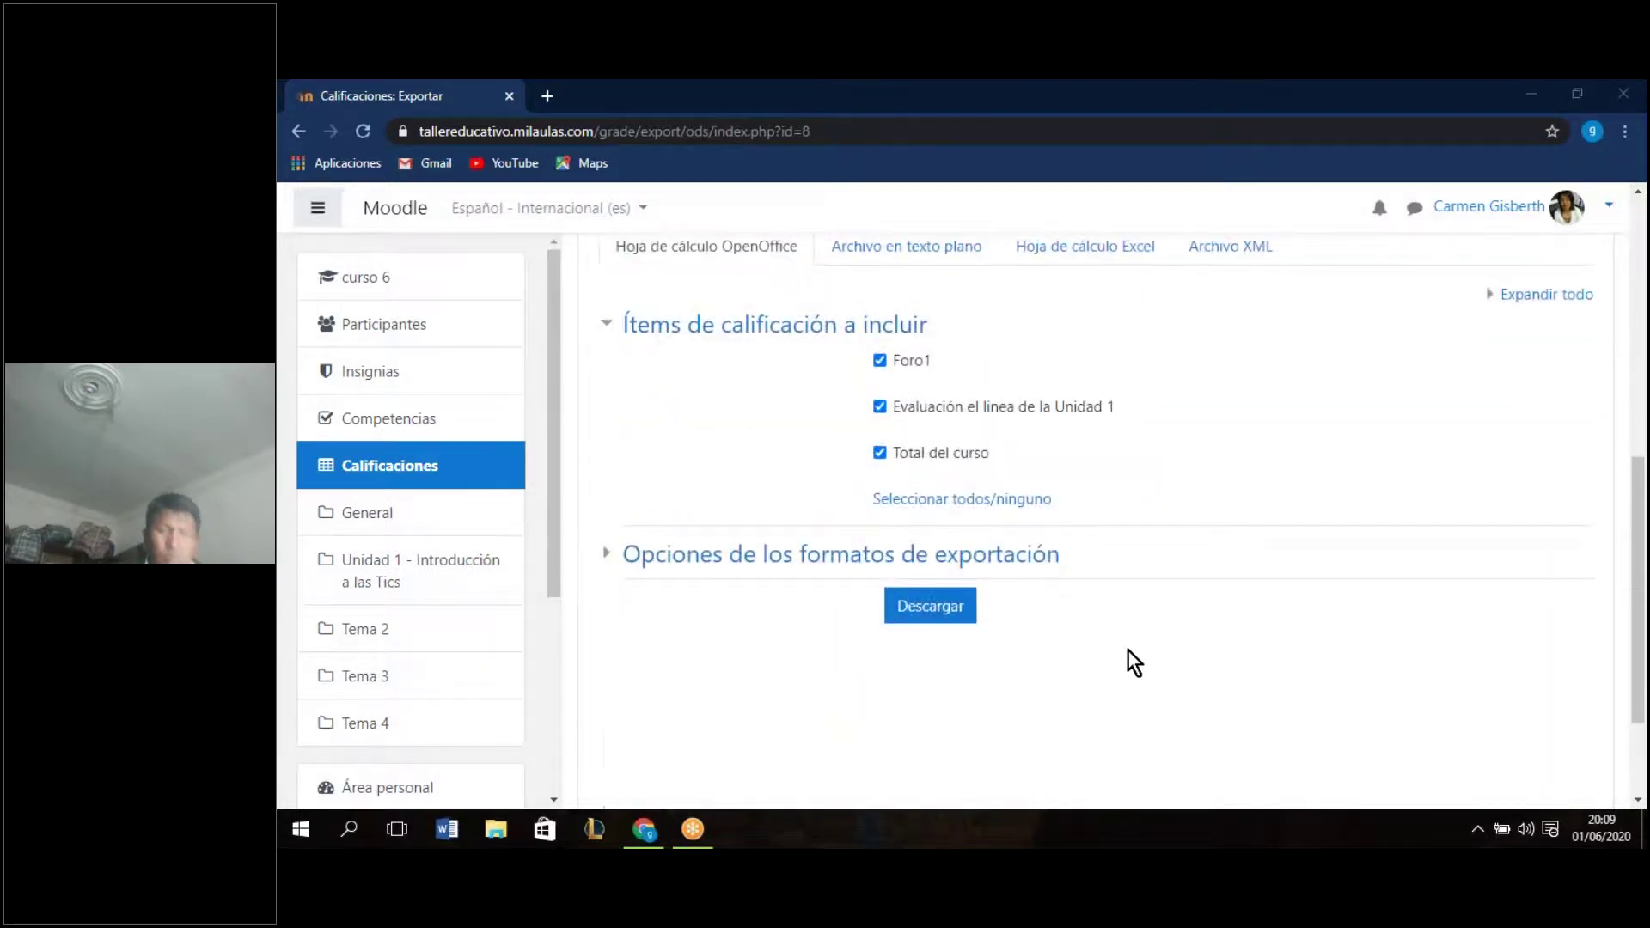
{"action": "scroll", "coordinate": [1127, 653], "scroll_direction": "up", "scroll_amount": 2}
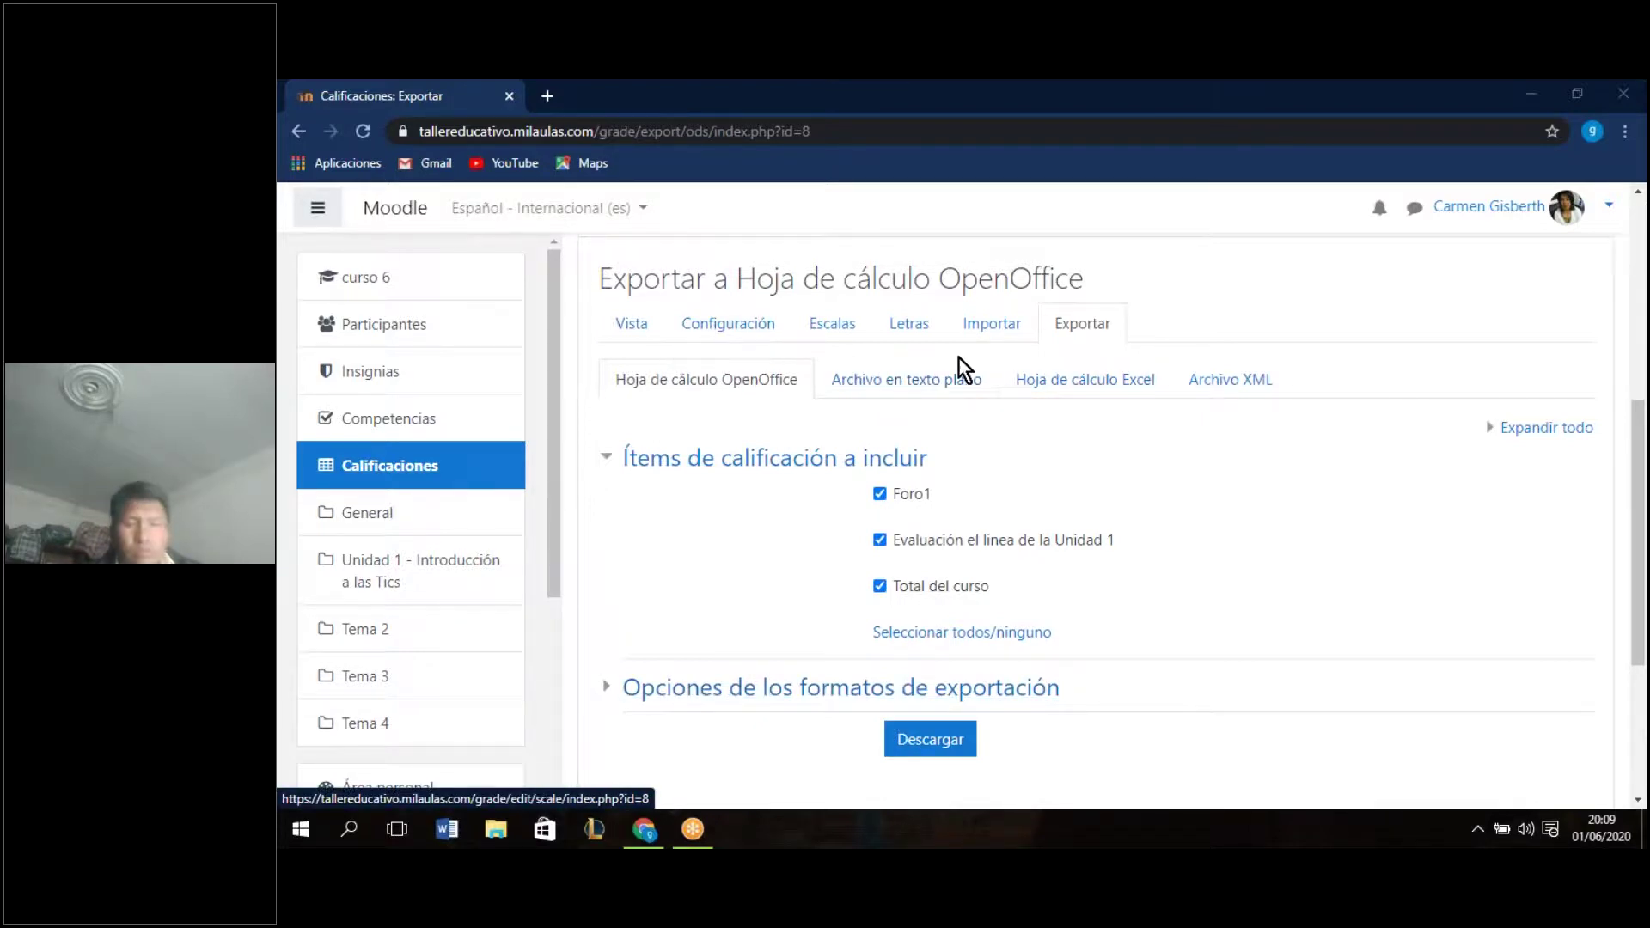
{"action": "left_click", "coordinate": [940, 391]}
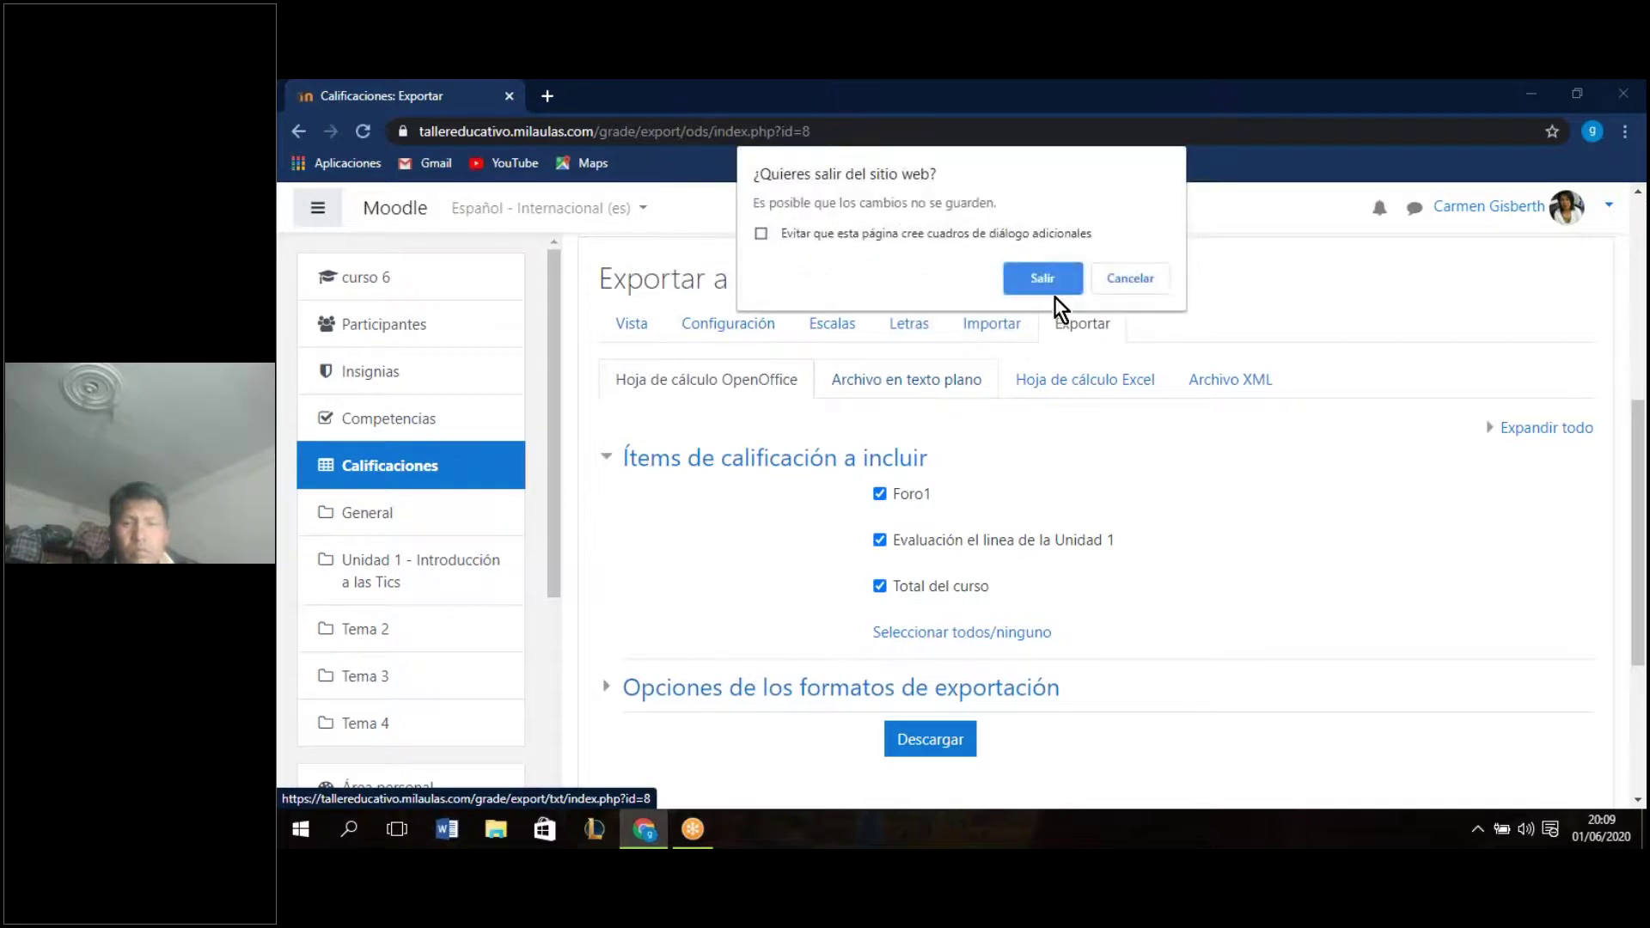
{"action": "left_click", "coordinate": [1122, 279]}
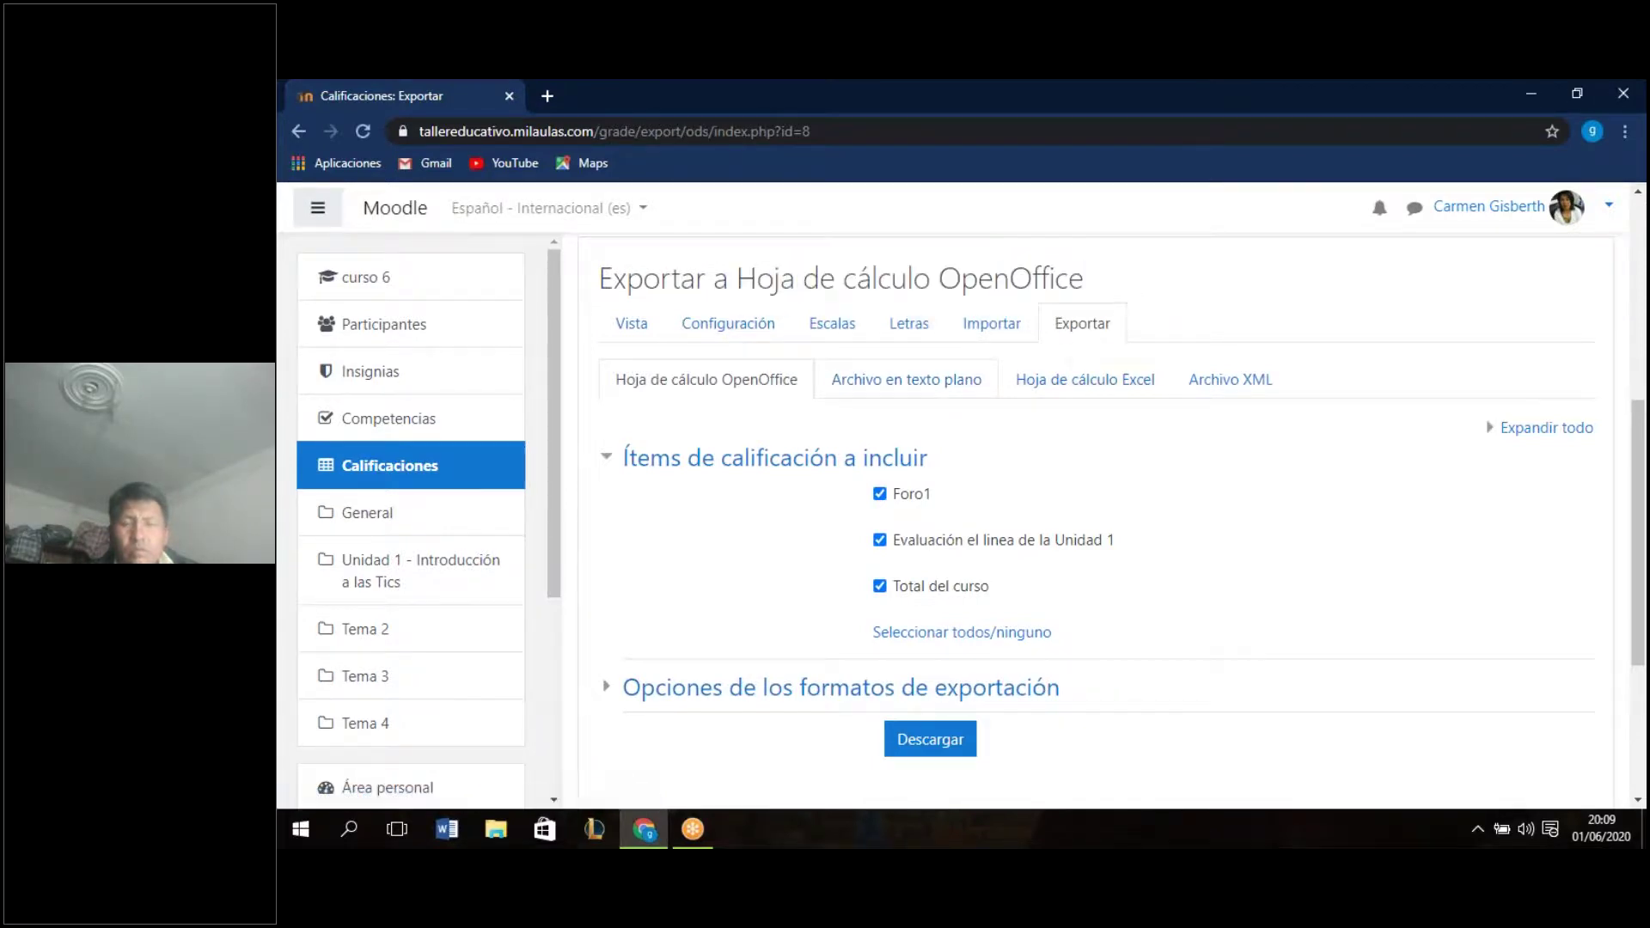
Download the grades as a 4.4 KB .ods file and open the curso 6 Calificaciones file
{"action": "left_click", "coordinate": [946, 746]}
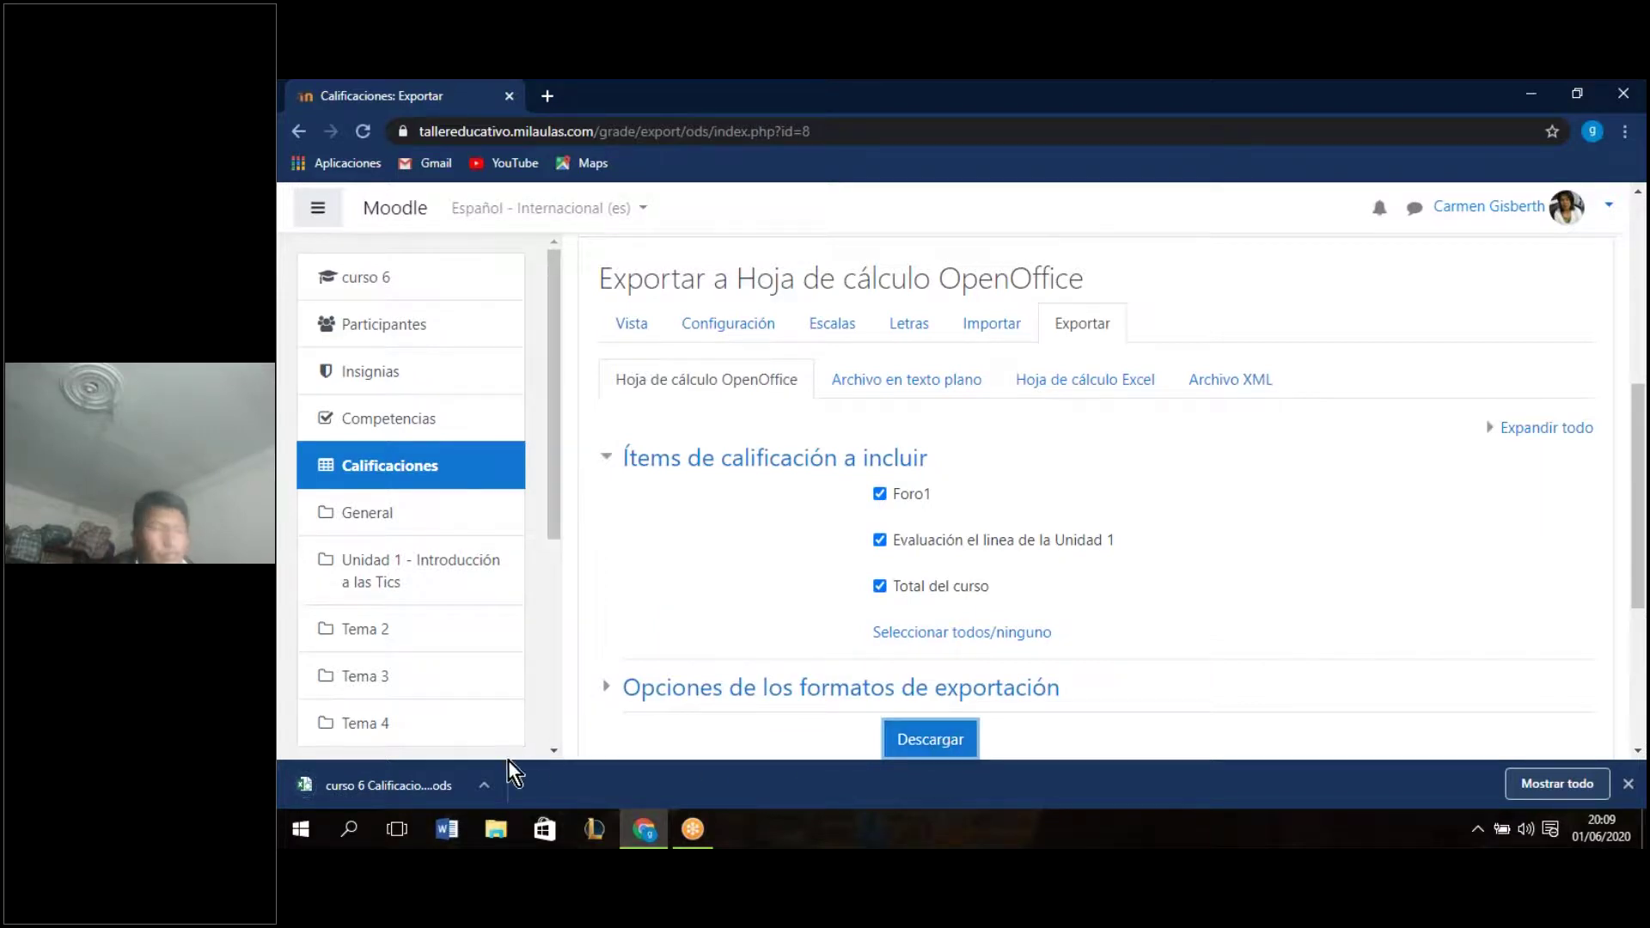
{"action": "left_click", "coordinate": [416, 780]}
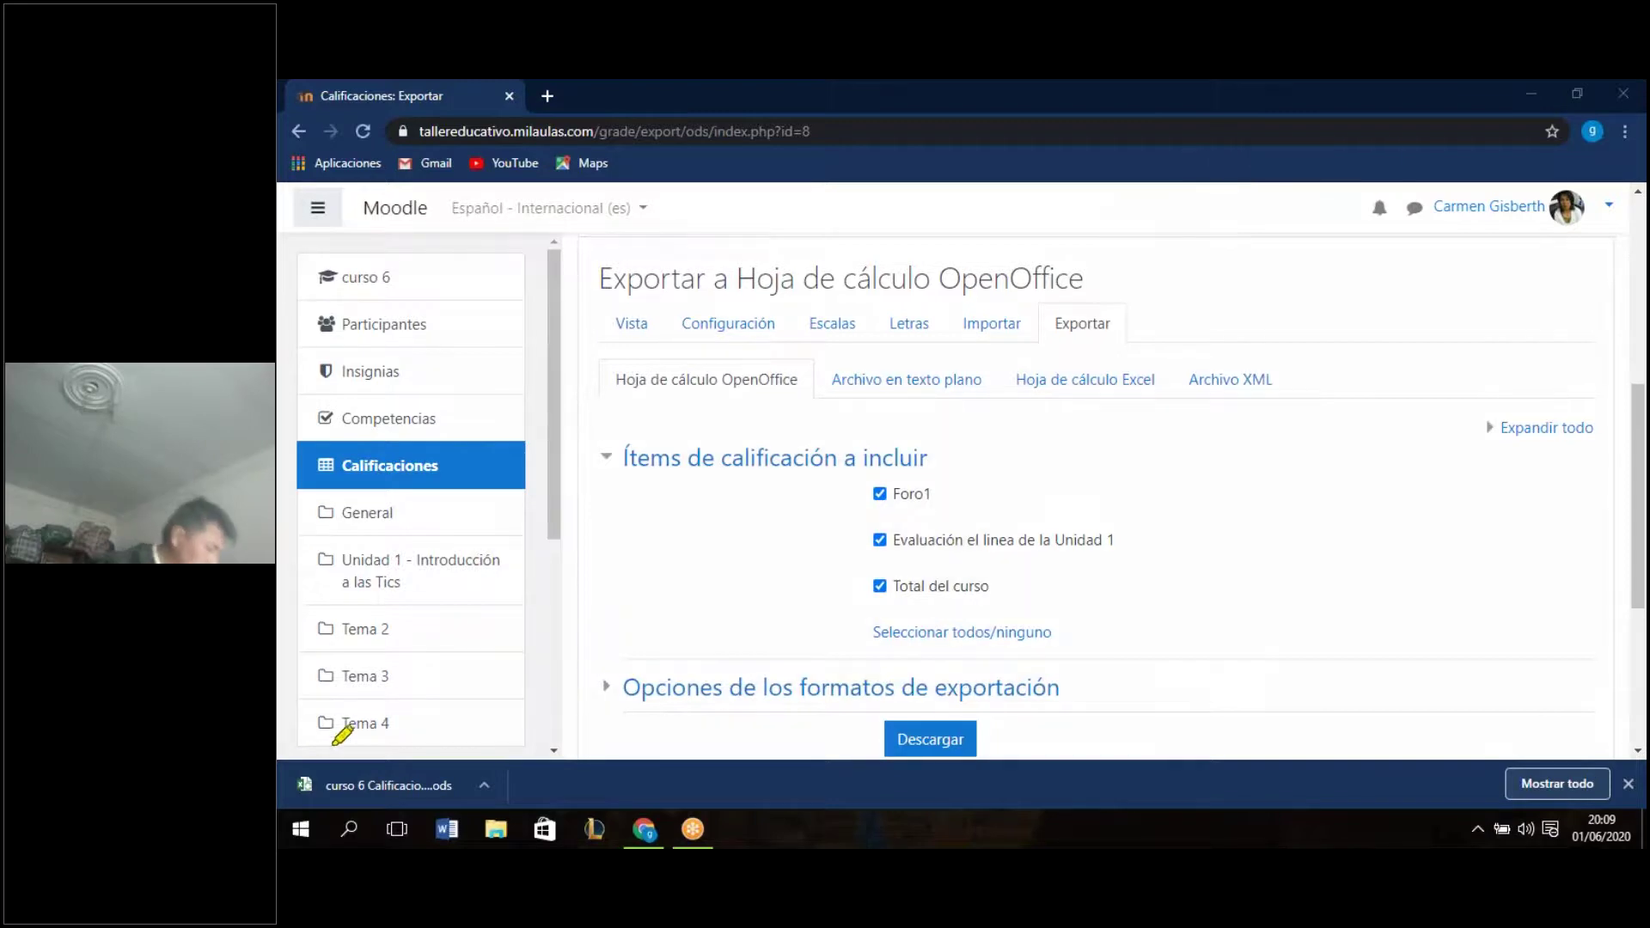
{"action": "mouse_move", "coordinate": [292, 782]}
{"action": "left_mouse_down"}
{"action": "mouse_move", "coordinate": [485, 776]}
{"action": "mouse_move", "coordinate": [356, 741]}
{"action": "mouse_move", "coordinate": [477, 757]}
{"action": "left_mouse_up"}
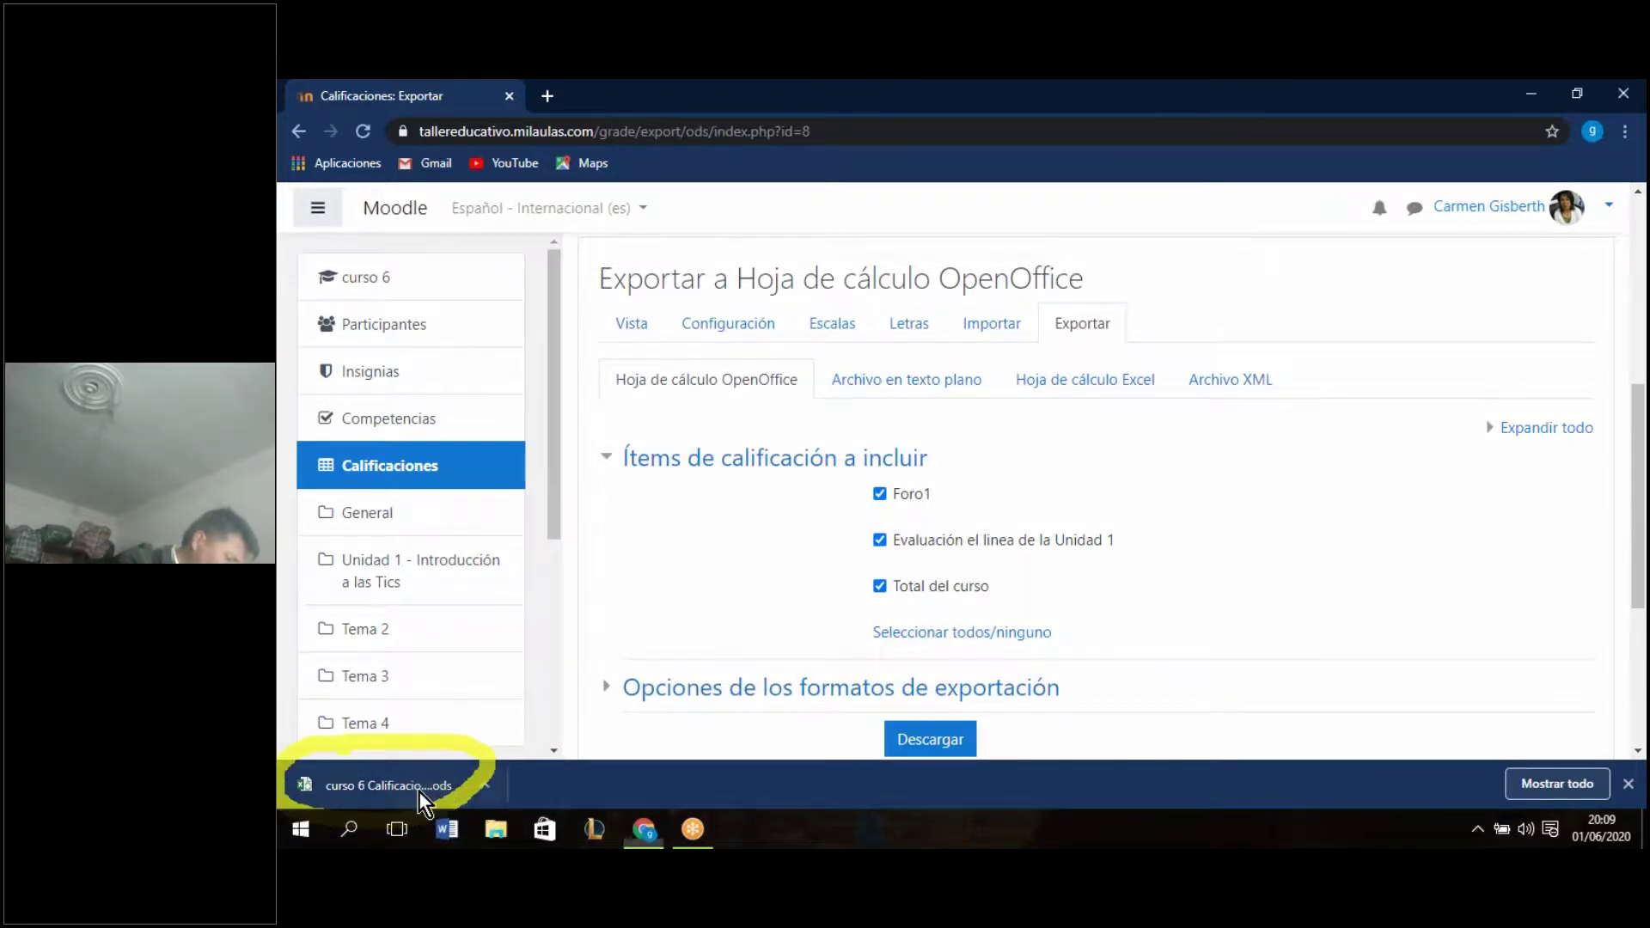
{"action": "left_click", "coordinate": [421, 789]}
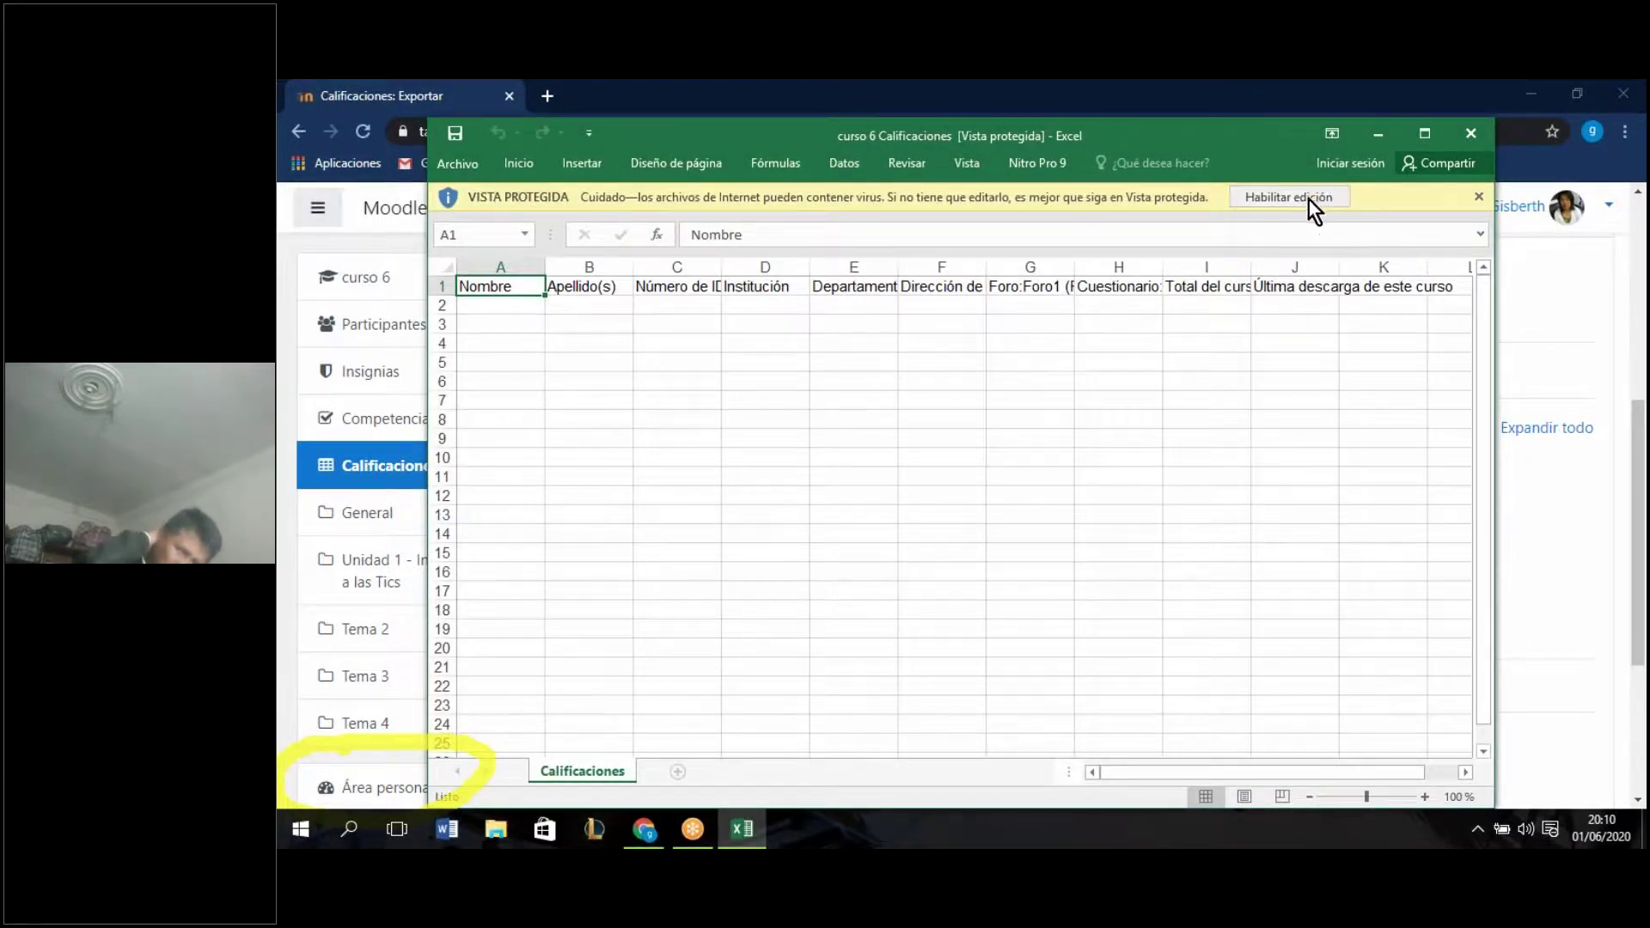
Enable editing of the curso 6 Calificaciones workbook and decline file recovery
{"action": "left_click", "coordinate": [1308, 199]}
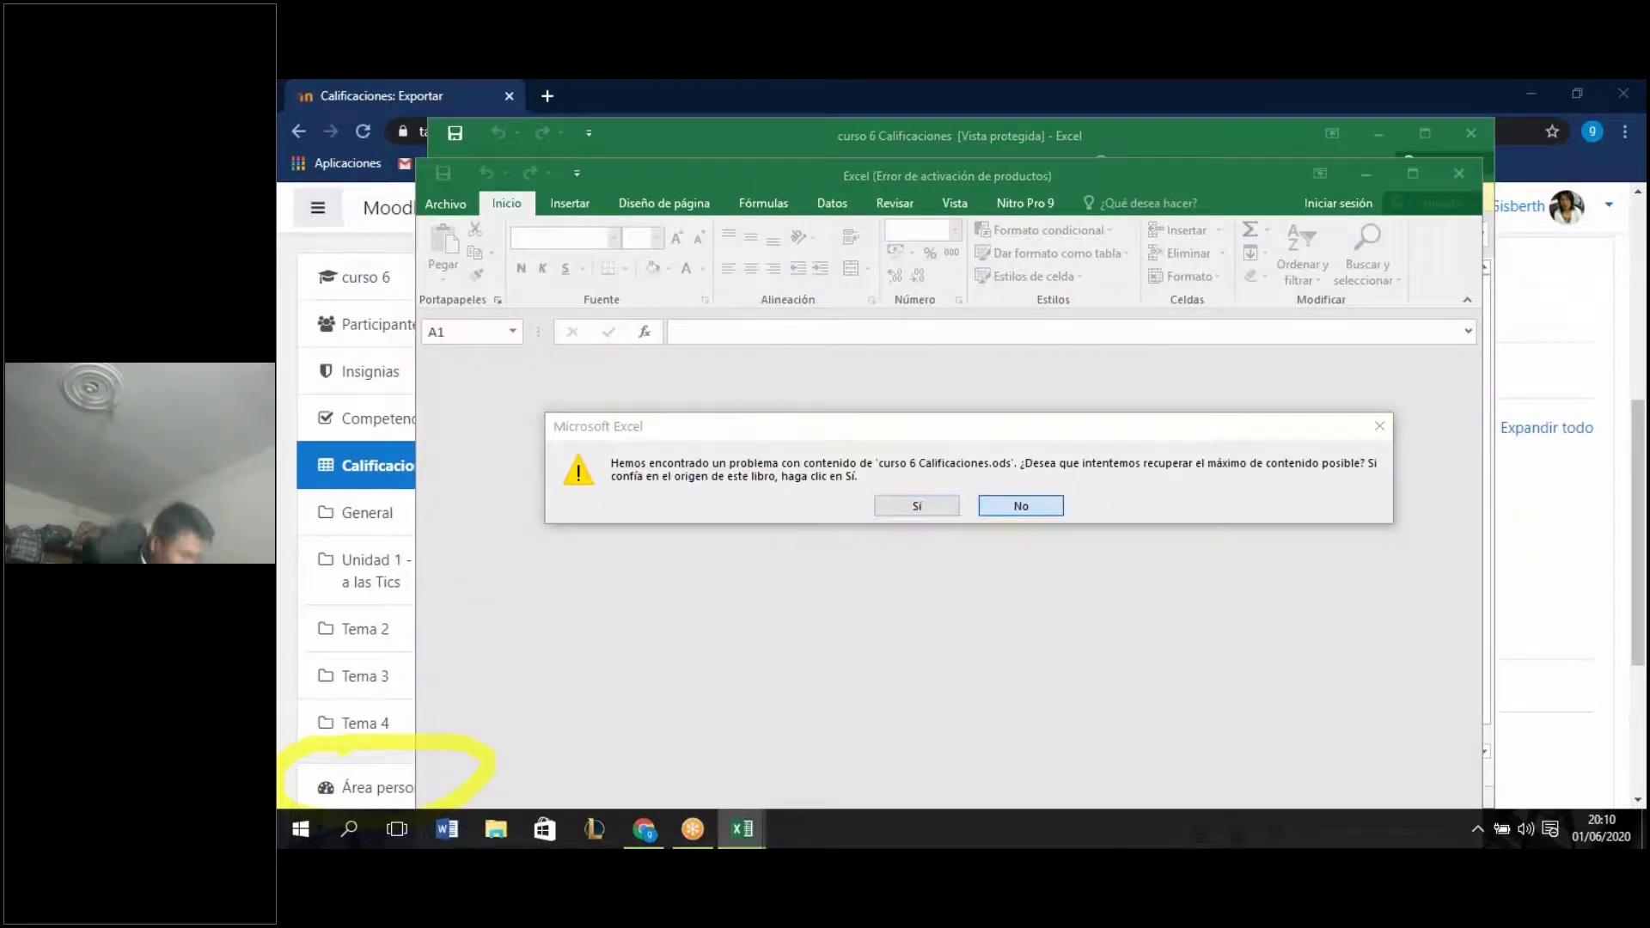
{"action": "left_click", "coordinate": [1021, 506]}
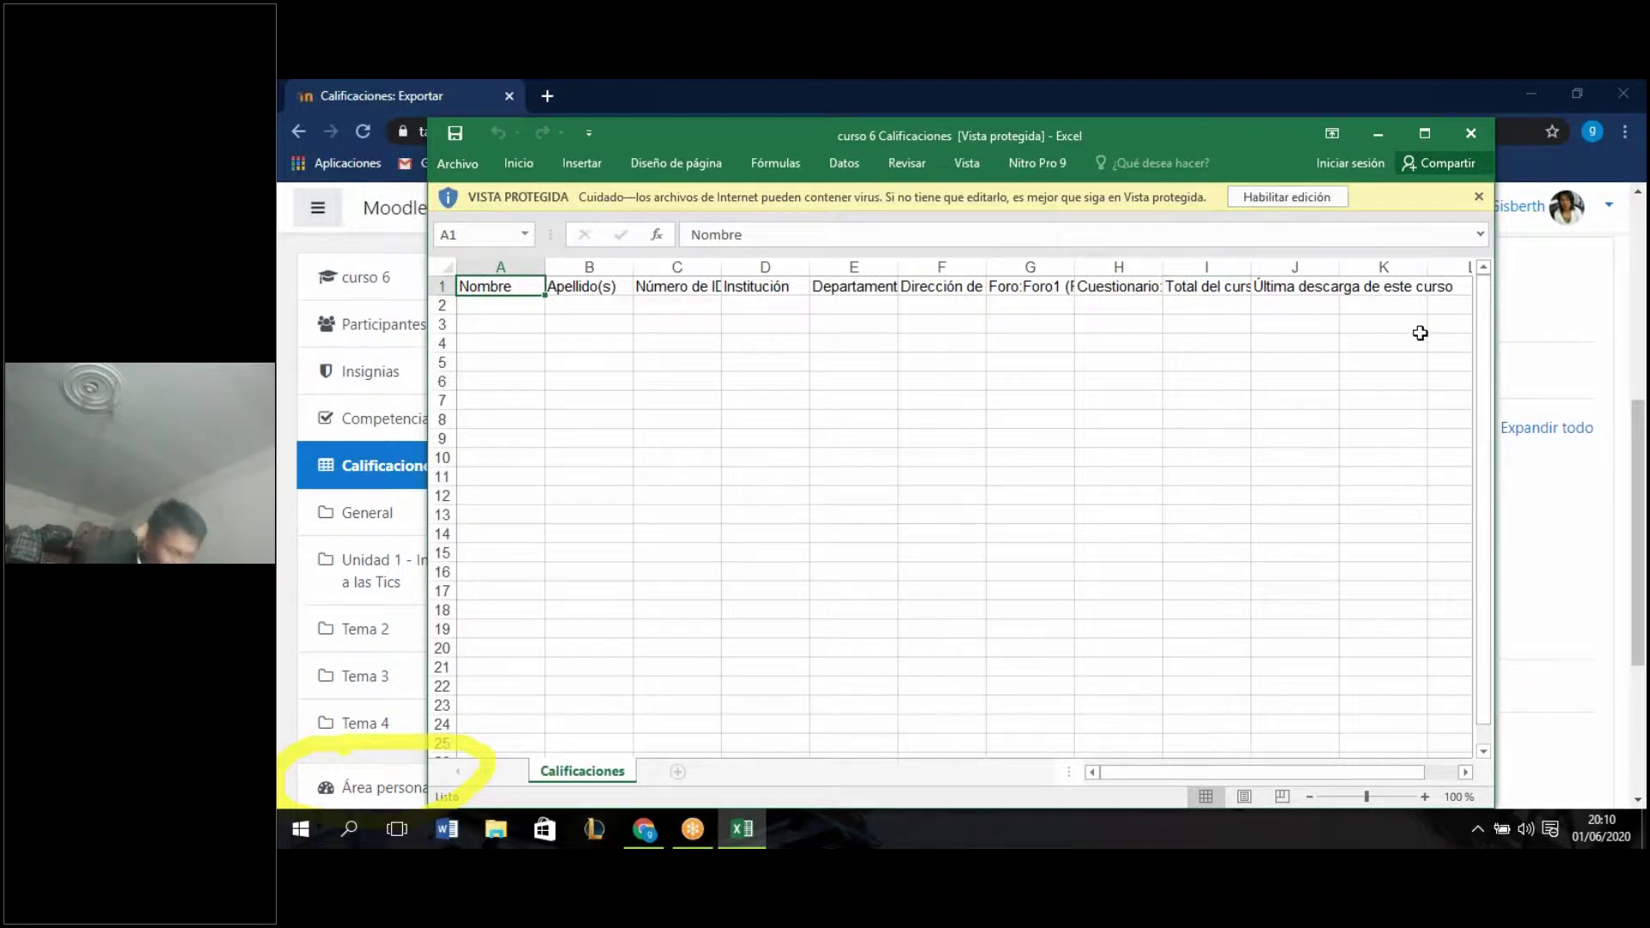
{"action": "mouse_move", "coordinate": [1485, 422]}
{"action": "left_mouse_down"}
{"action": "mouse_move", "coordinate": [1486, 476]}
{"action": "mouse_move", "coordinate": [1487, 423]}
{"action": "left_mouse_up"}
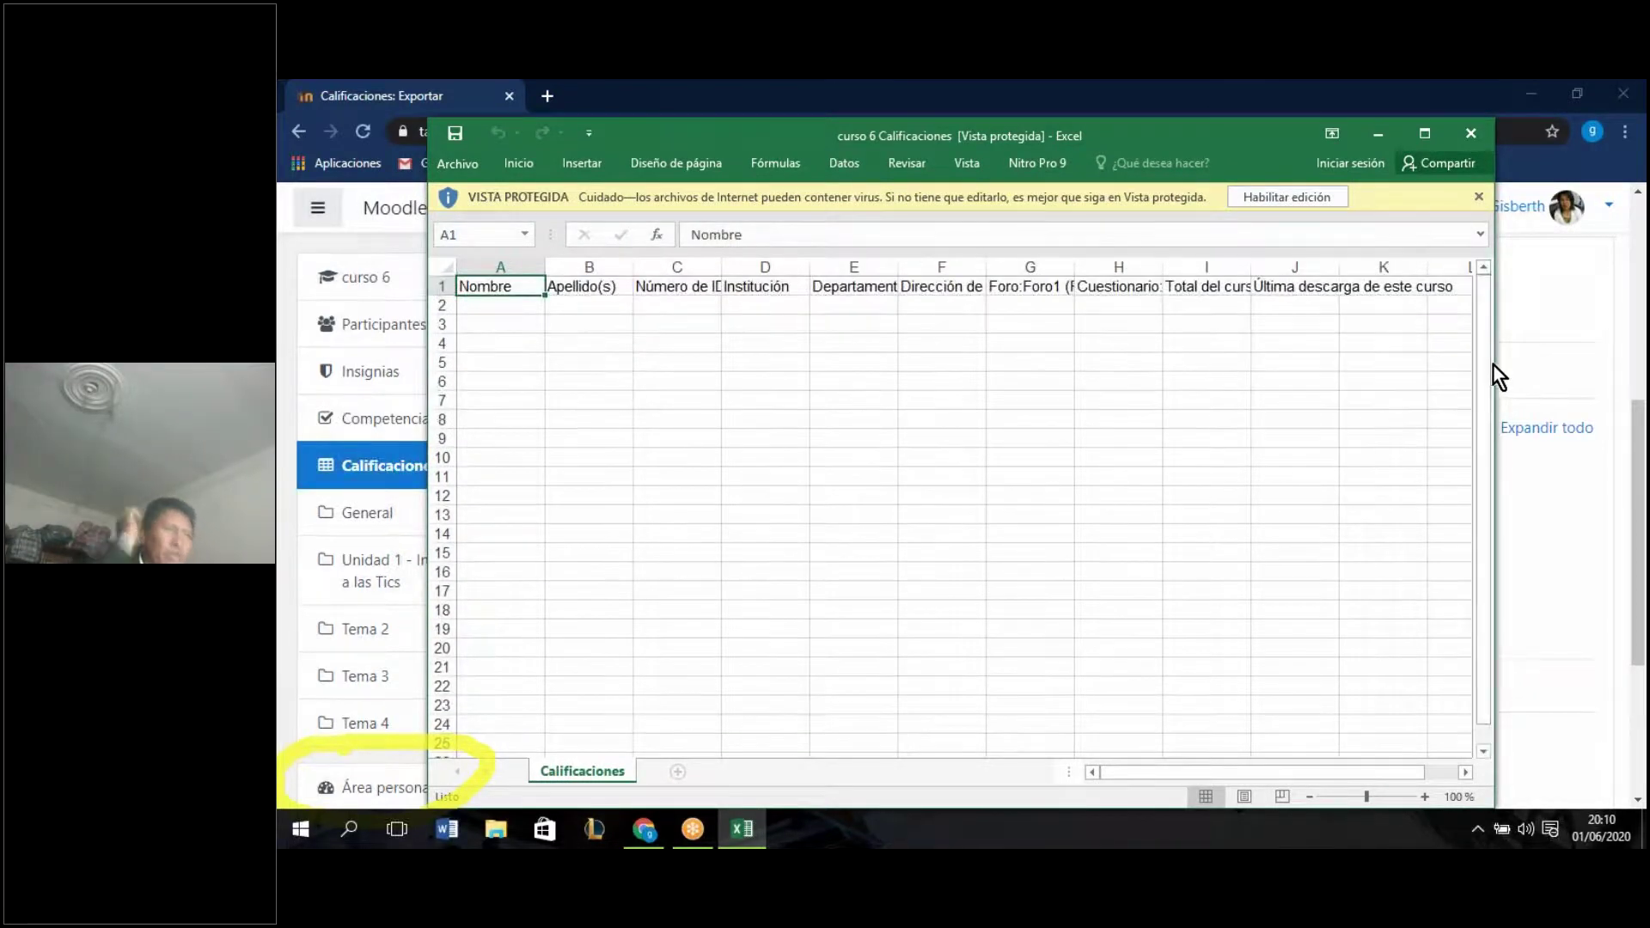
Check the empty row 2 cells under the exported grade headers, then close the workbook
{"action": "left_click", "coordinate": [513, 309]}
{"action": "left_click", "coordinate": [589, 306]}
{"action": "left_click", "coordinate": [679, 306]}
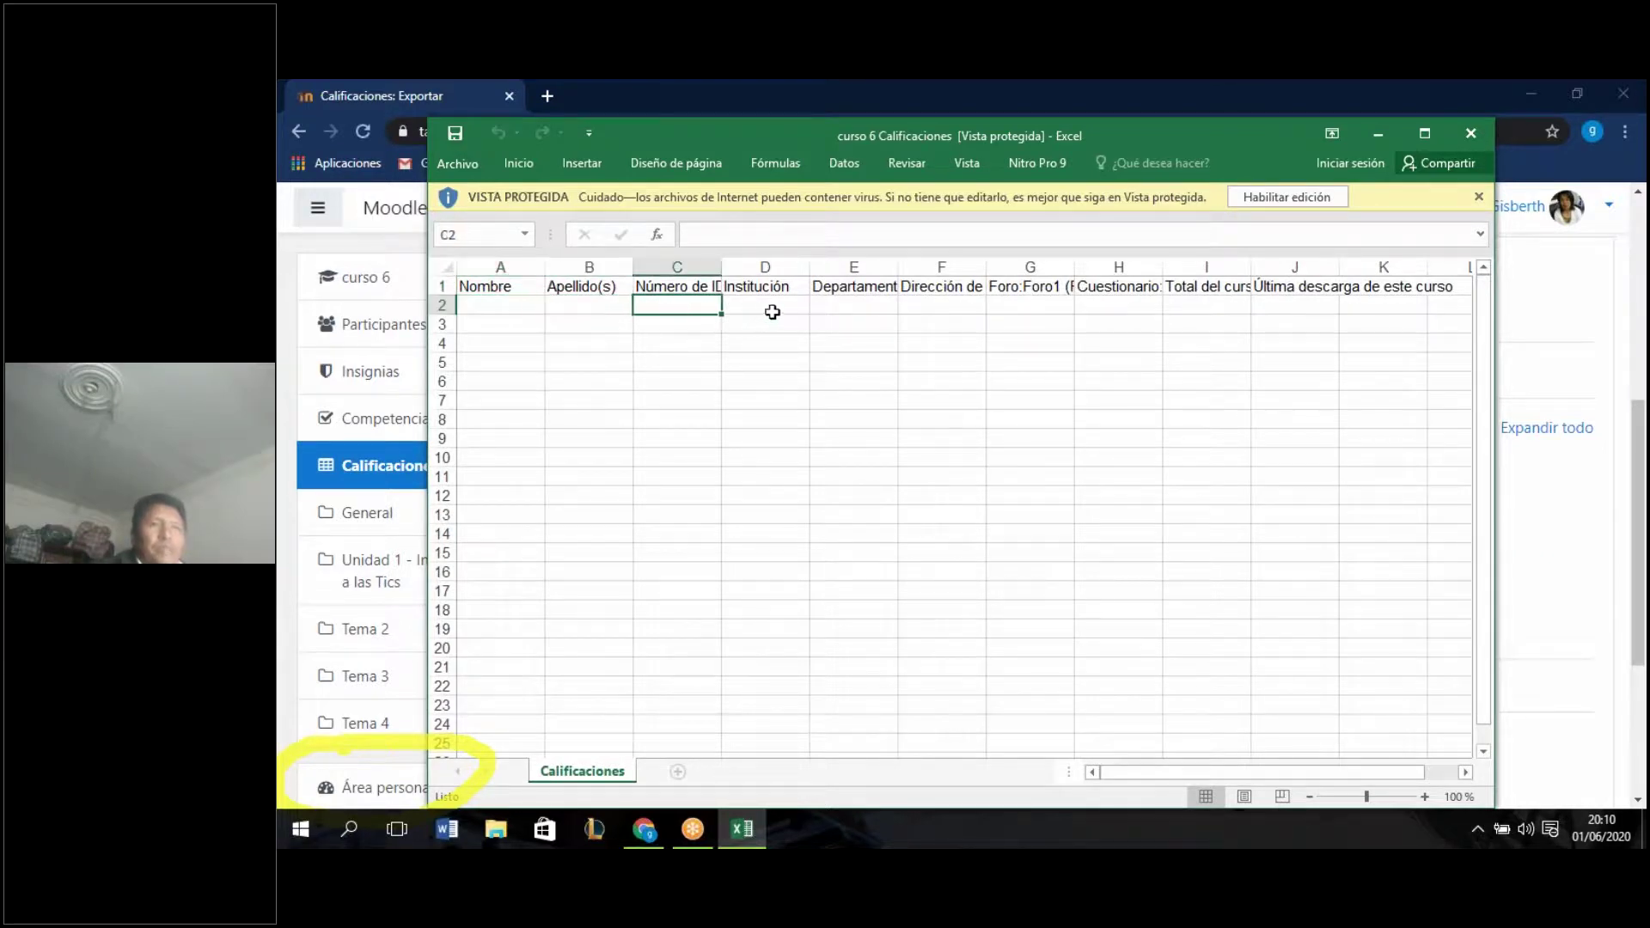
{"action": "left_click", "coordinate": [889, 309]}
{"action": "left_click", "coordinate": [946, 307]}
{"action": "left_click", "coordinate": [1026, 311]}
{"action": "left_click", "coordinate": [1116, 311]}
{"action": "left_click", "coordinate": [1207, 307]}
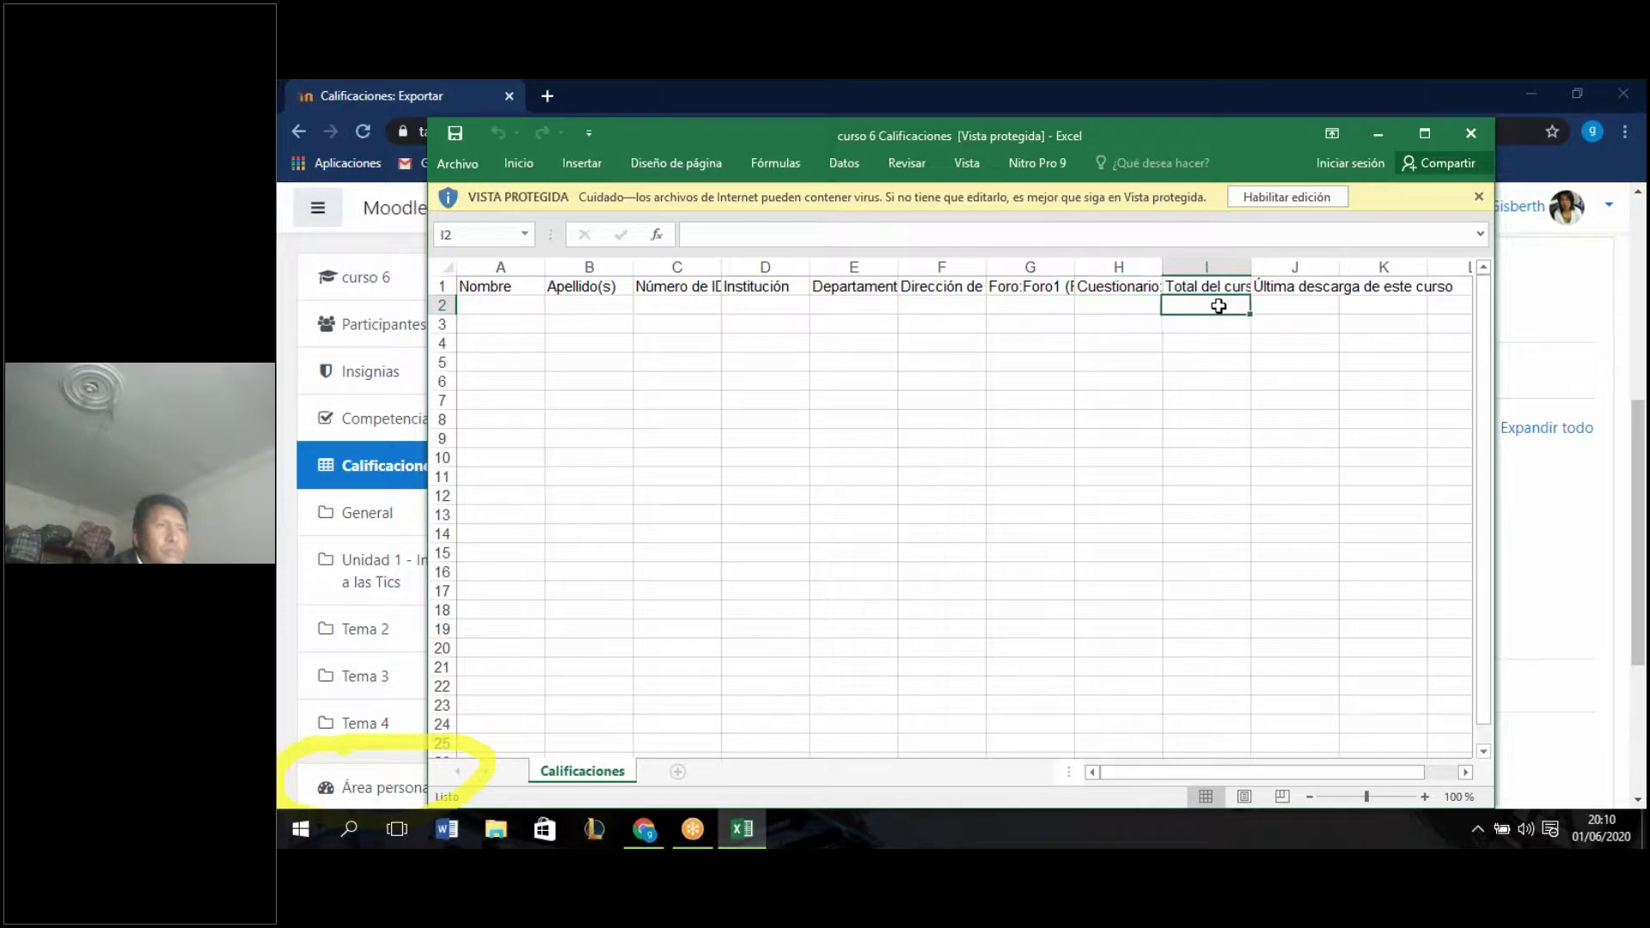
{"action": "left_click", "coordinate": [1289, 302]}
{"action": "left_click", "coordinate": [1384, 305]}
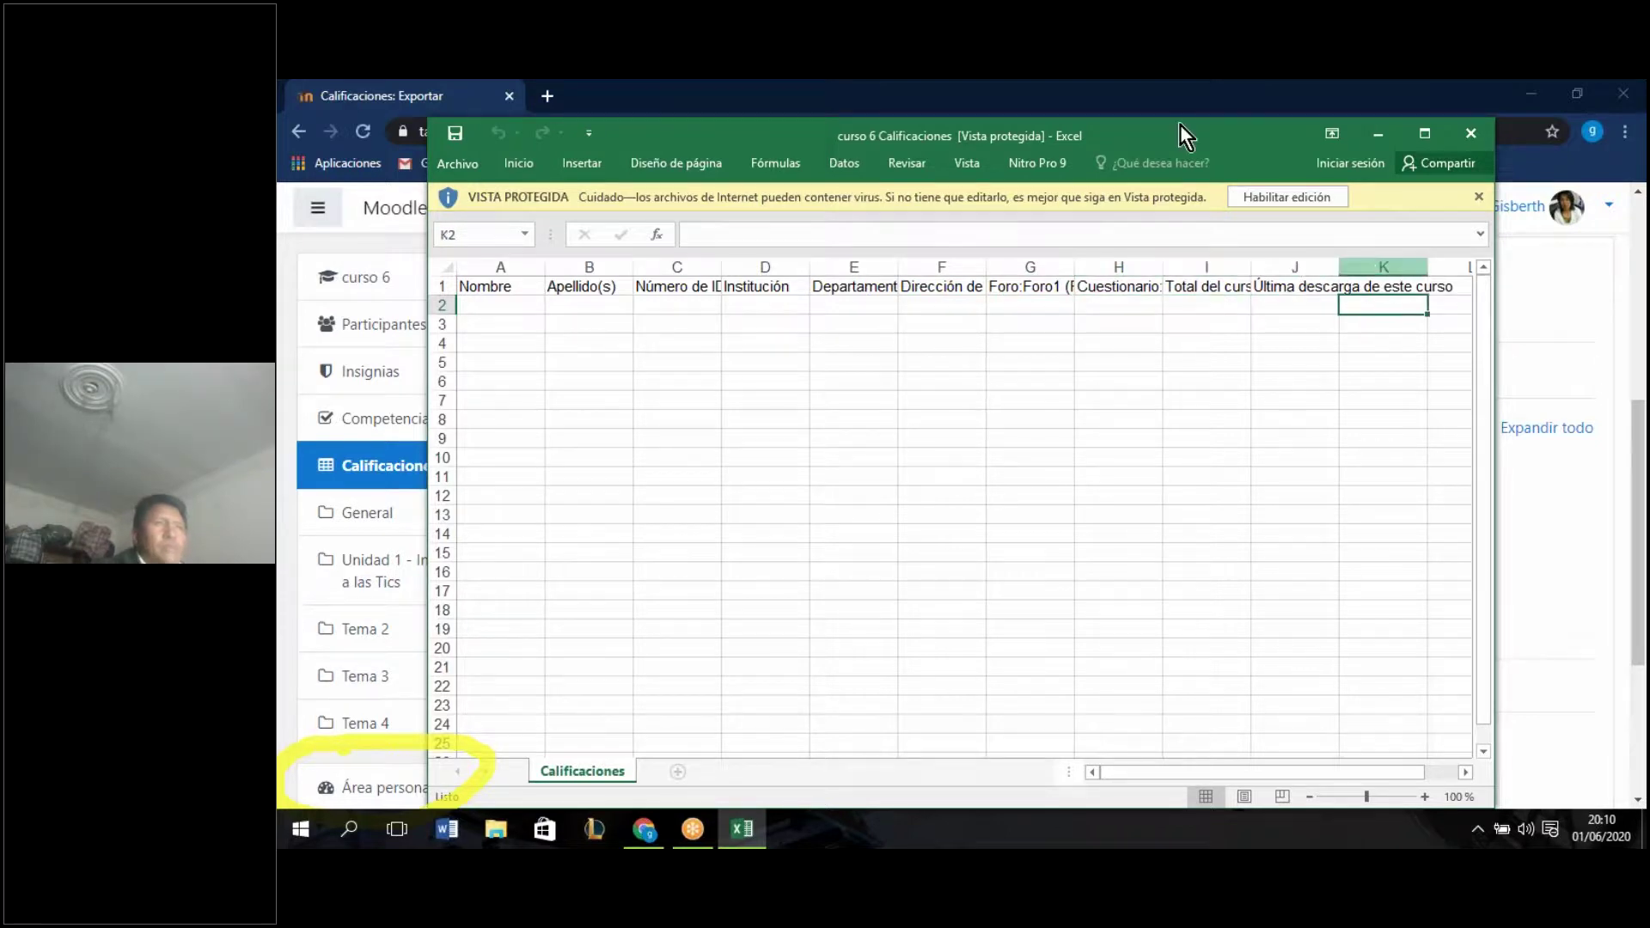
{"action": "left_click_drag", "start_coordinate": [1186, 131], "coordinate": [1159, 214]}
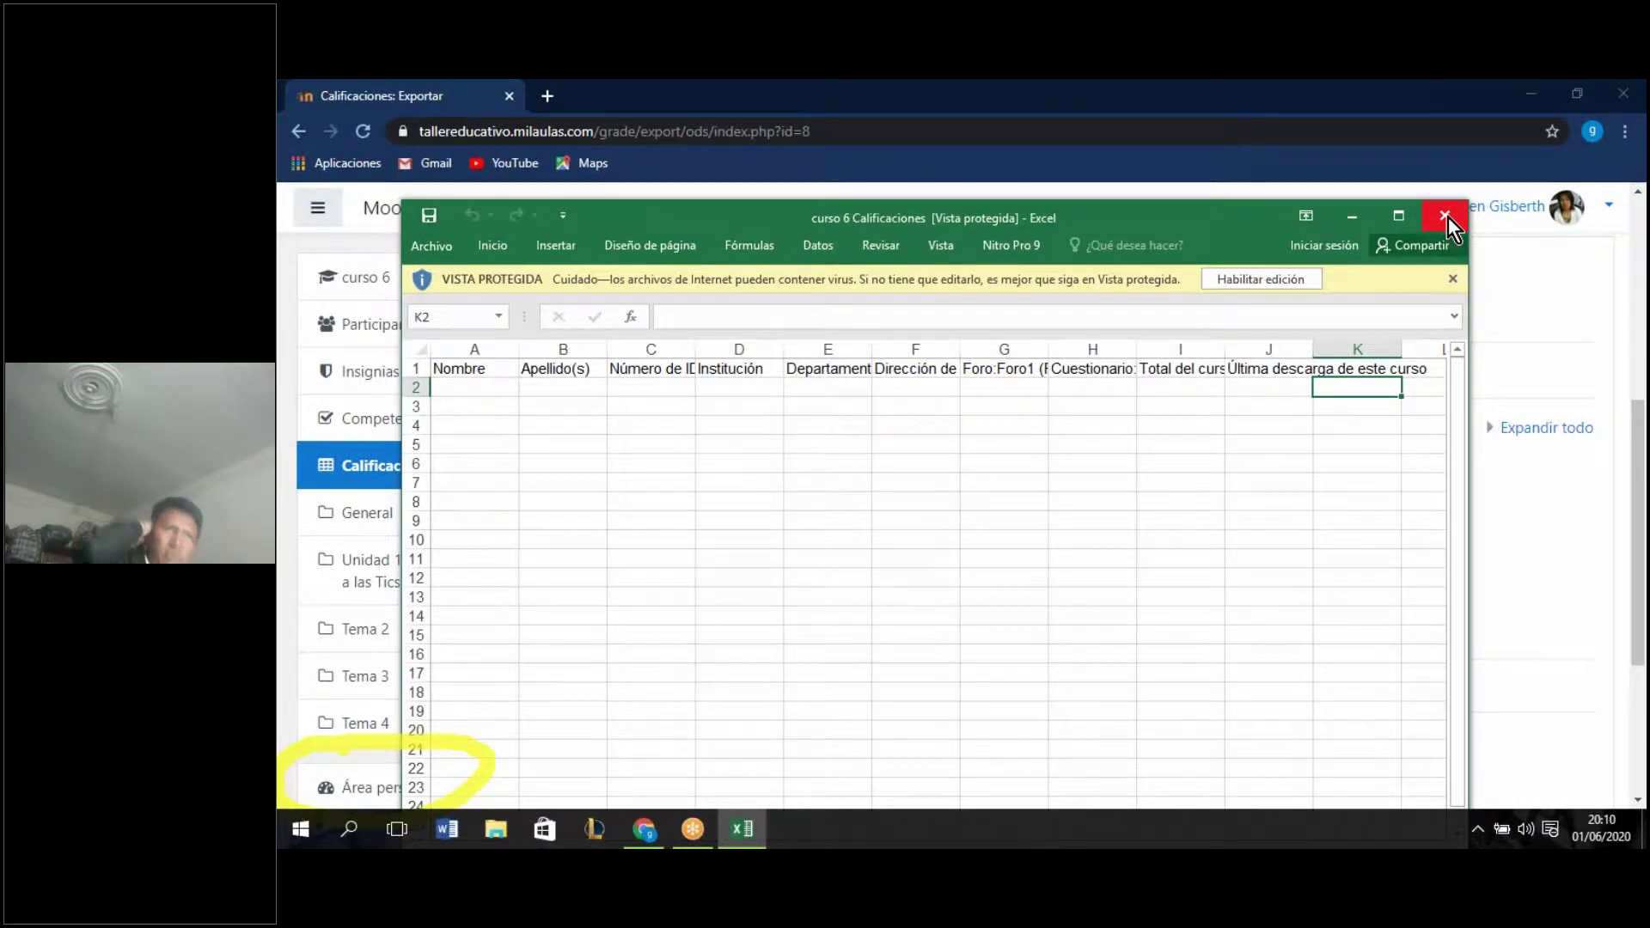
{"action": "left_click", "coordinate": [1447, 218]}
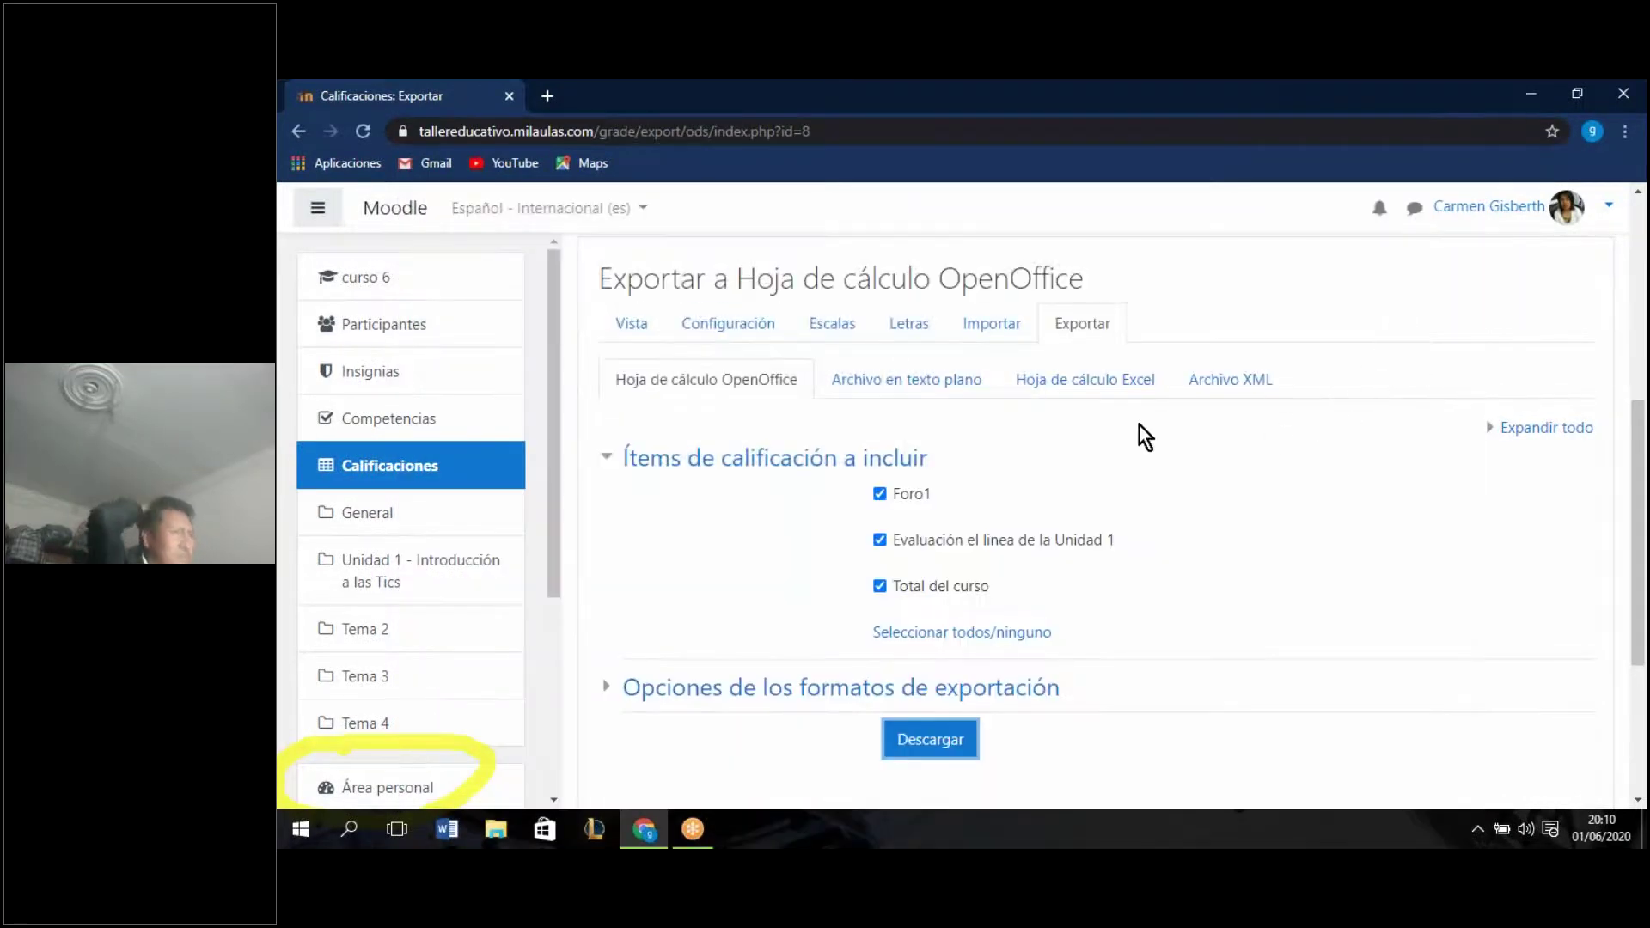
Switch to the Excel spreadsheet export and download the course grades
{"action": "left_click", "coordinate": [1118, 382]}
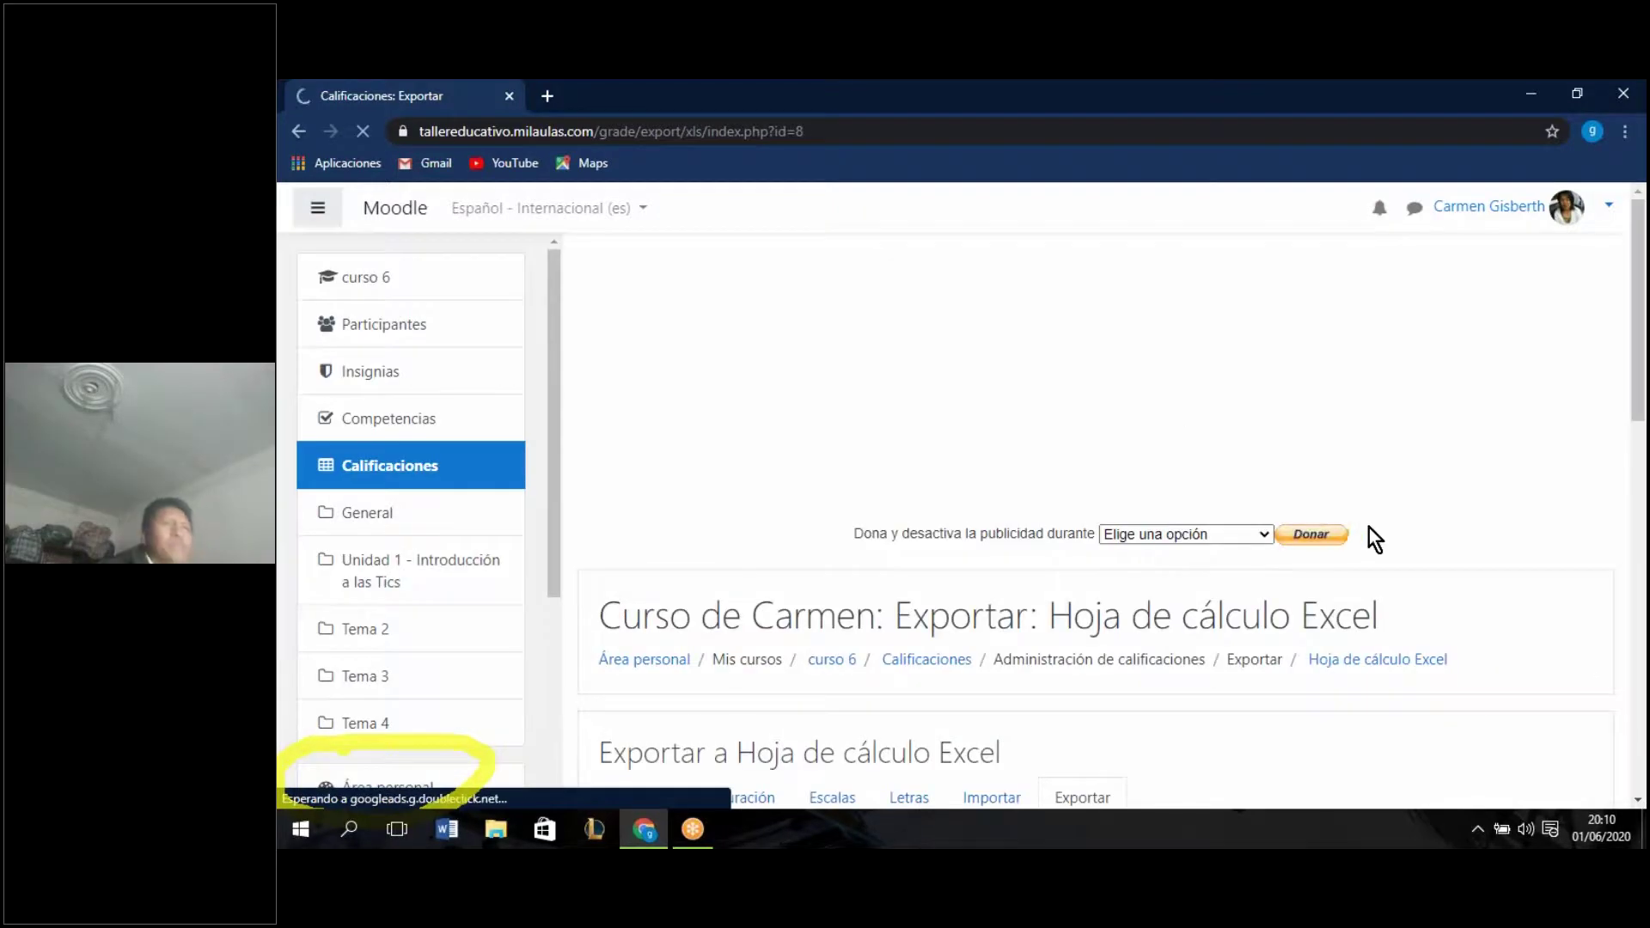
{"action": "scroll", "coordinate": [1369, 528], "scroll_direction": "down", "scroll_amount": 5}
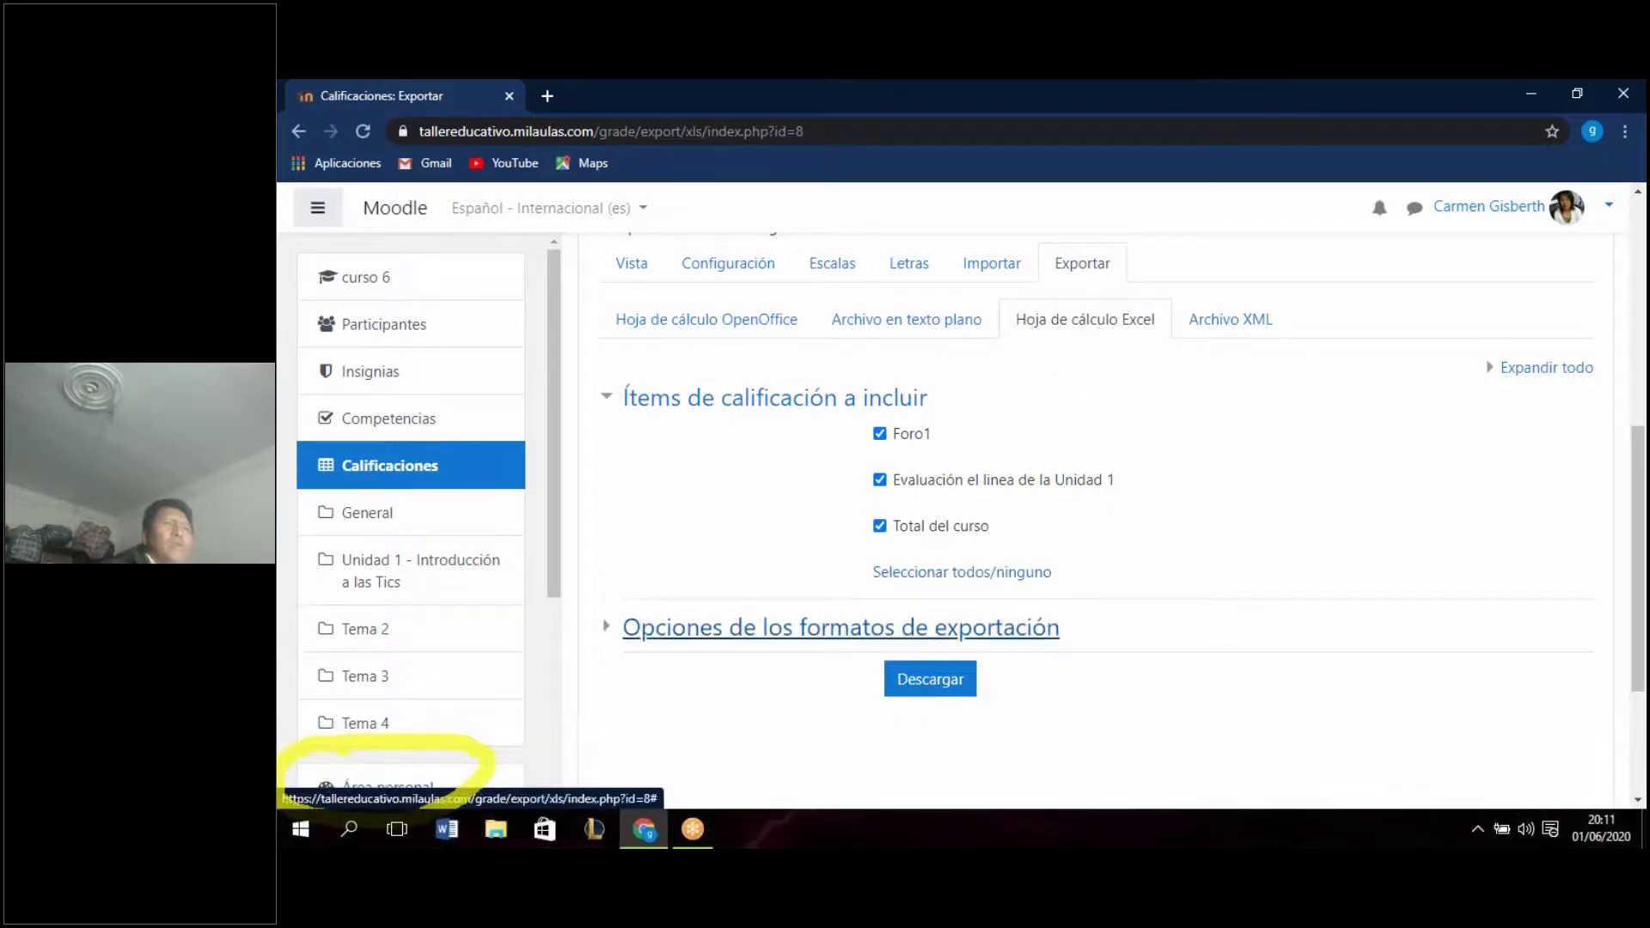
{"action": "left_click", "coordinate": [928, 698]}
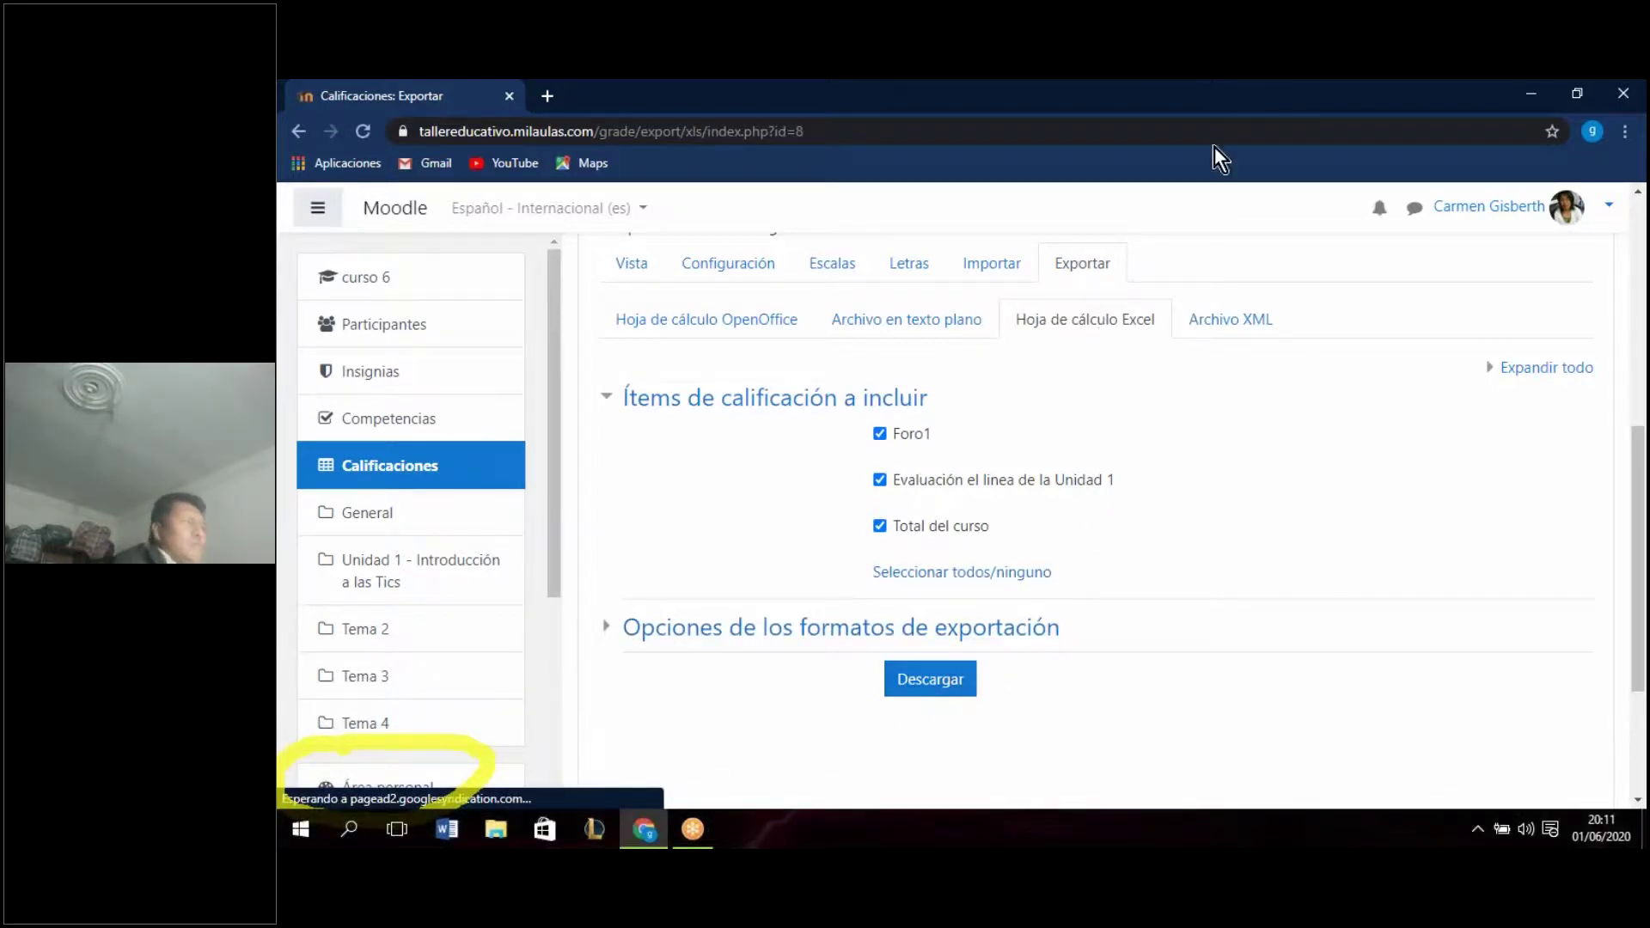
Circle the download step with the annotation pen for viewers, then clear the annotations
{"action": "mouse_move", "coordinate": [937, 649]}
{"action": "left_mouse_down"}
{"action": "mouse_move", "coordinate": [949, 712]}
{"action": "mouse_move", "coordinate": [945, 640]}
{"action": "left_mouse_up"}
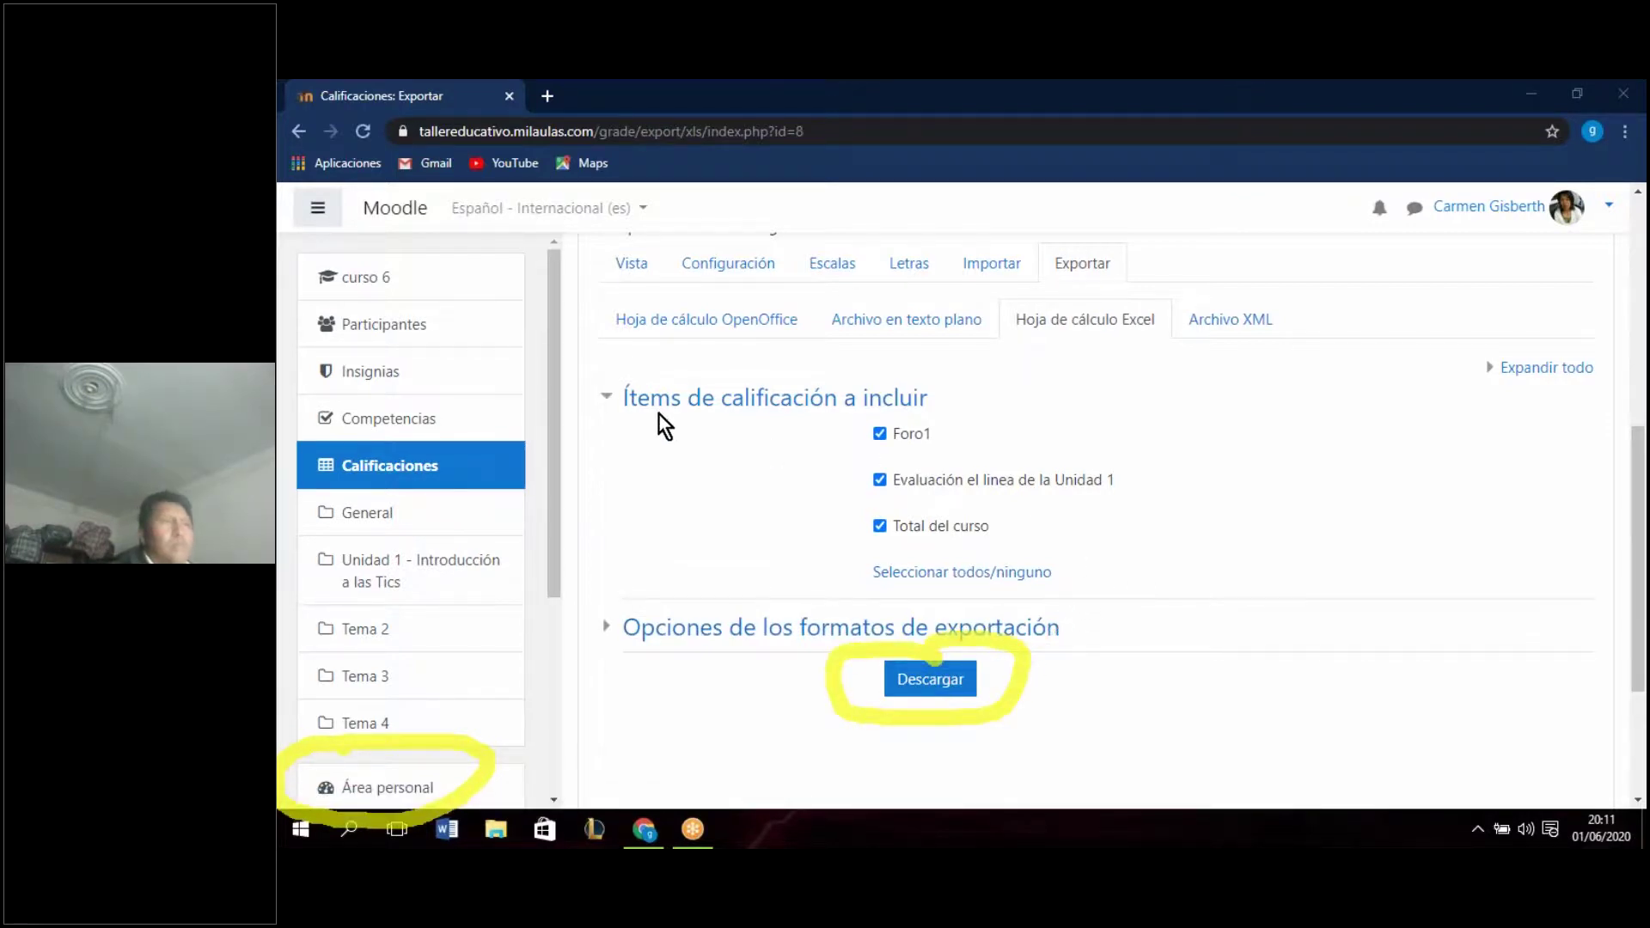
{"action": "left_click", "coordinate": [1640, 520]}
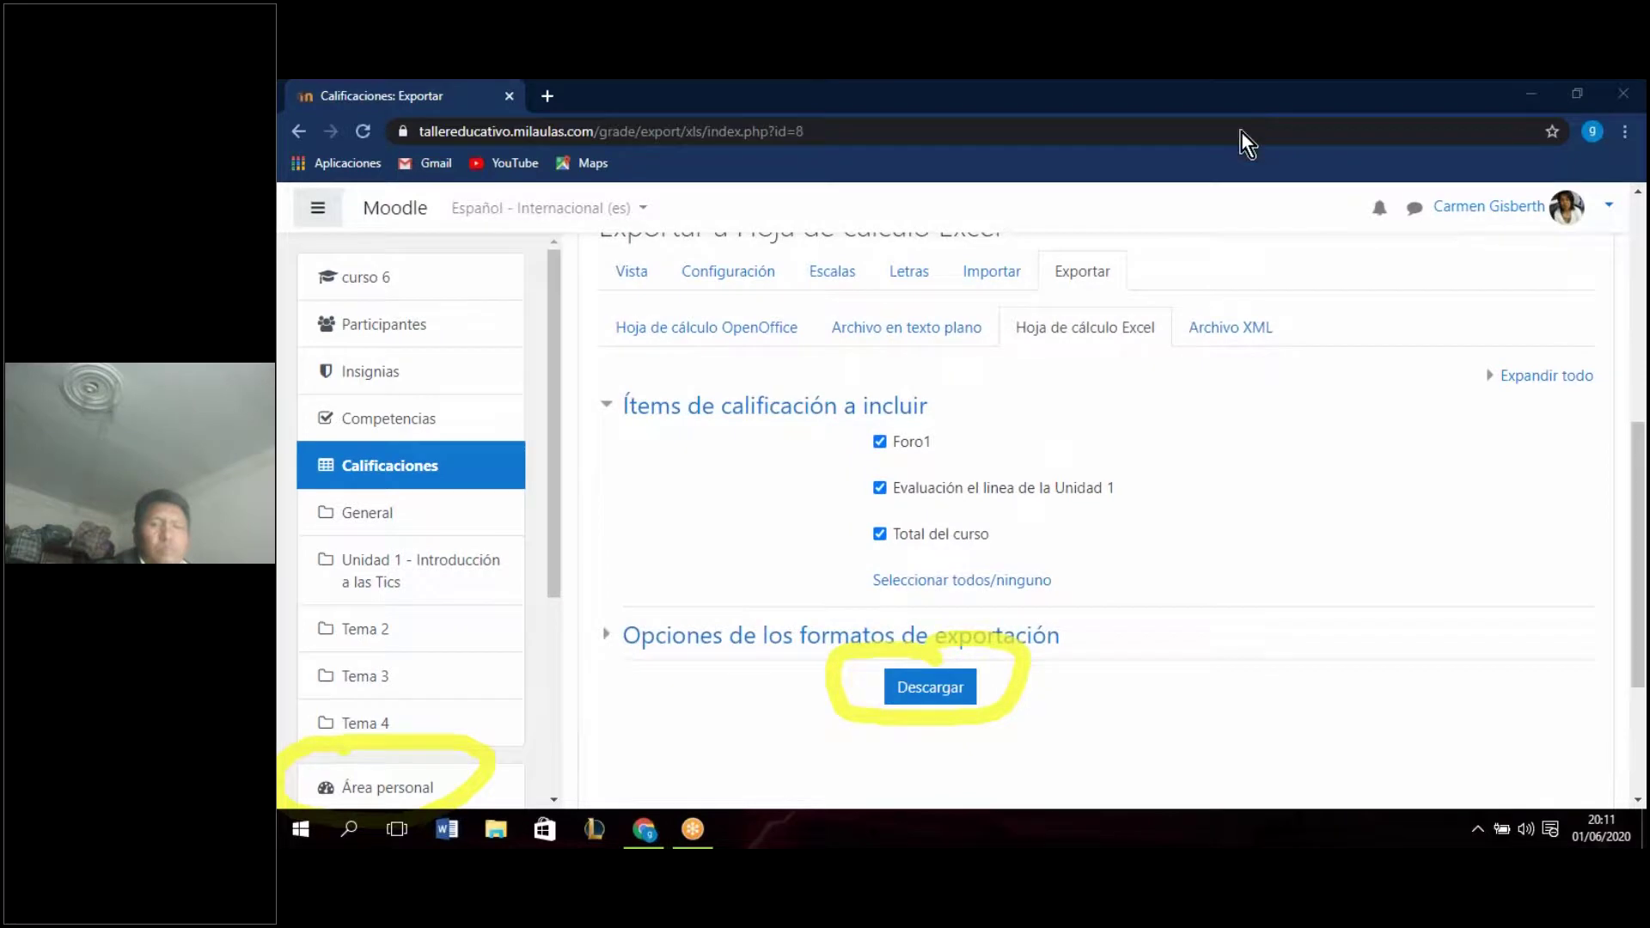
{"action": "key", "text": "Escape"}
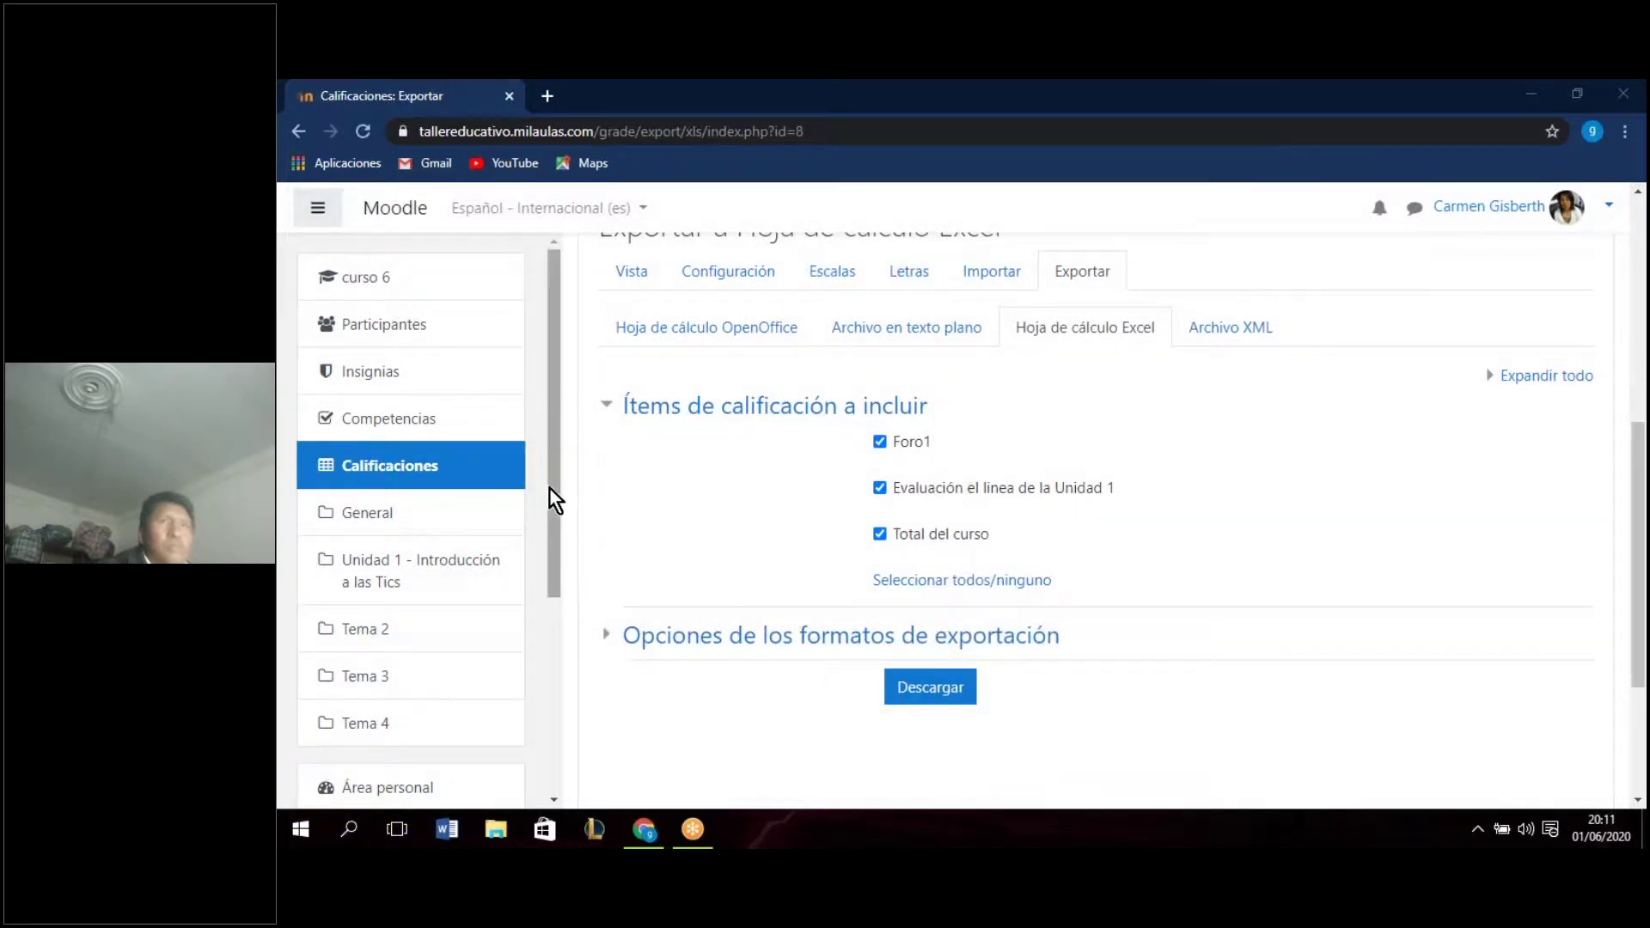
{"action": "left_click_drag", "start_coordinate": [550, 488], "coordinate": [538, 638]}
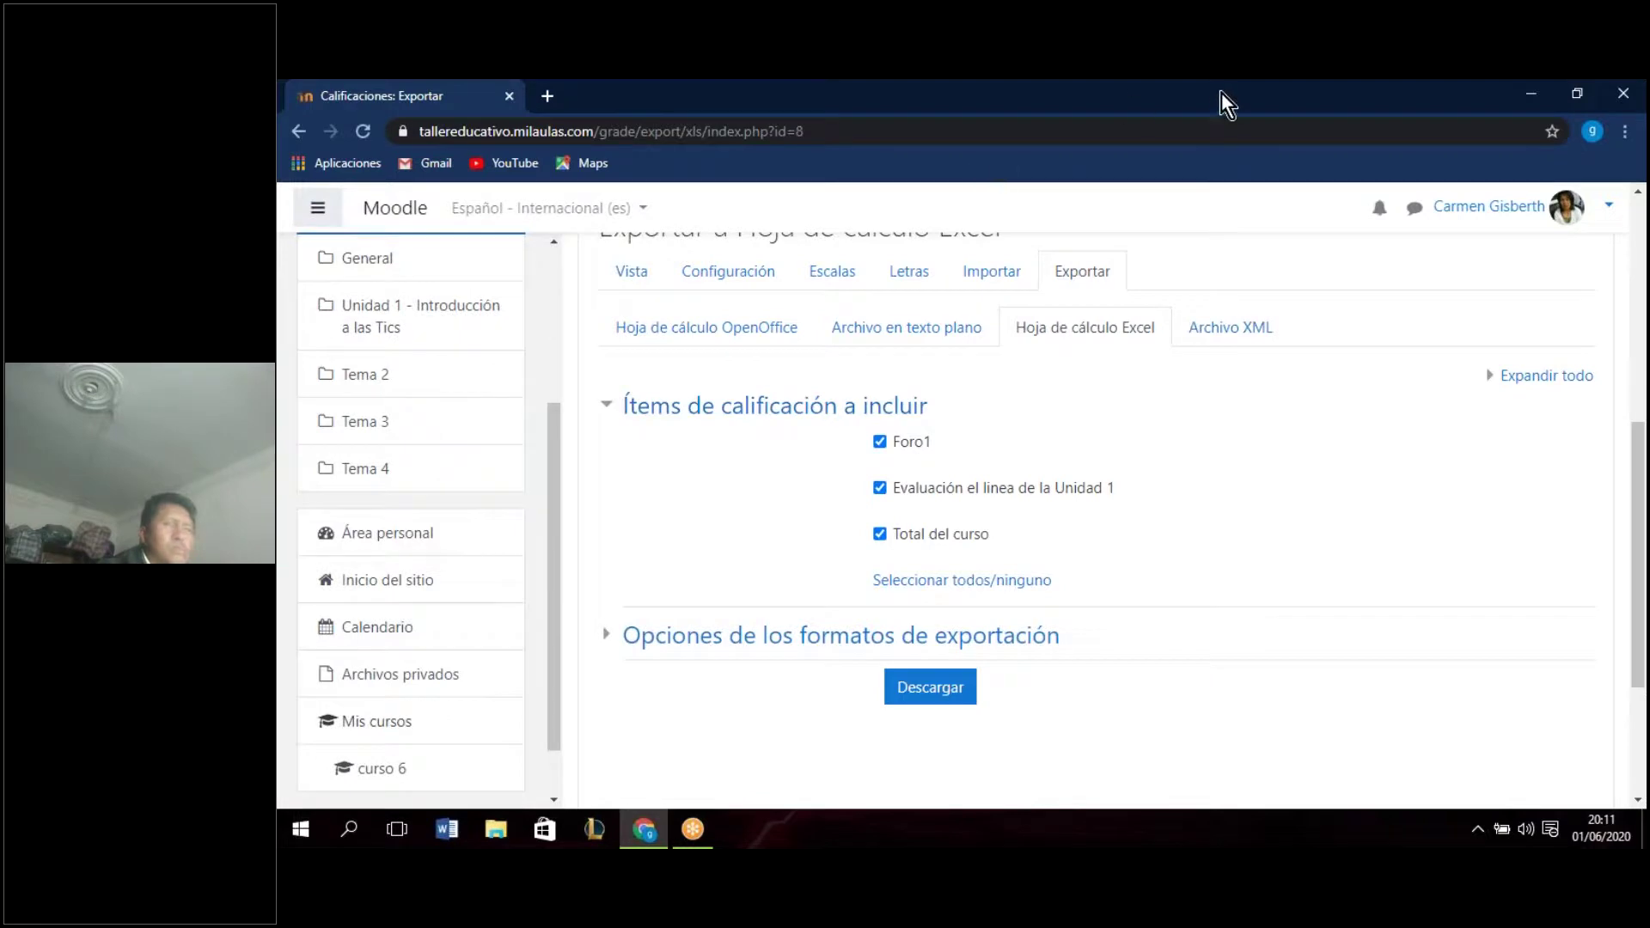
{"action": "mouse_move", "coordinate": [322, 550]}
{"action": "left_mouse_down"}
{"action": "mouse_move", "coordinate": [481, 584]}
{"action": "mouse_move", "coordinate": [412, 580]}
{"action": "left_mouse_up"}
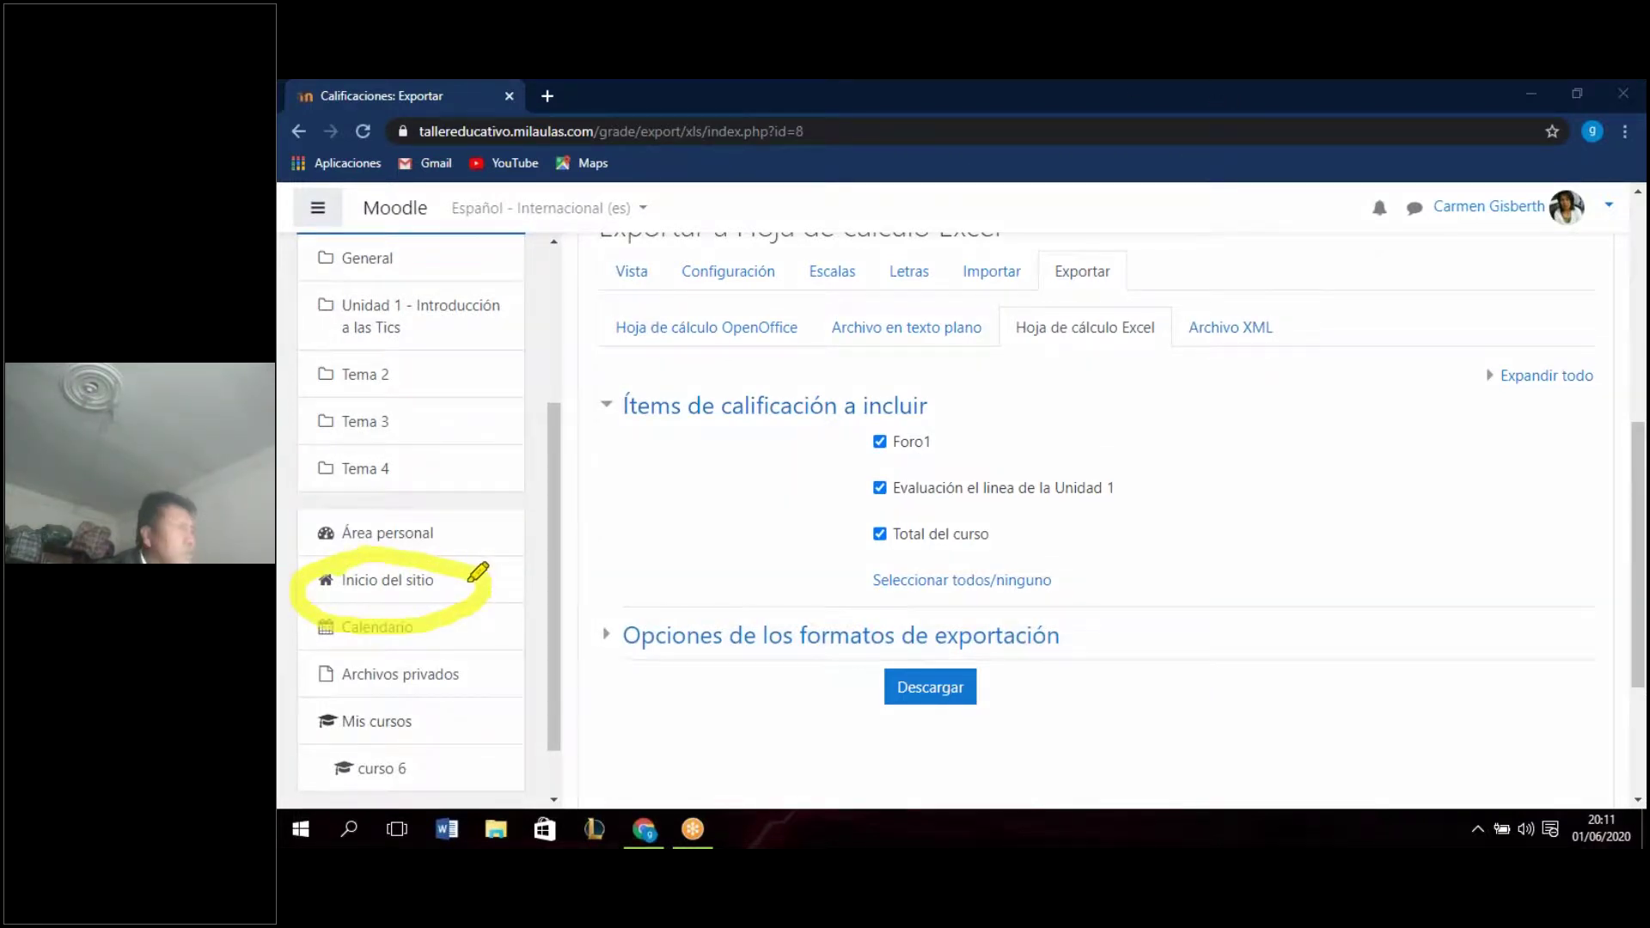
Go to Inicio del sitio and open Curso de Carmen from Cursos disponibles
{"action": "left_click", "coordinate": [417, 585]}
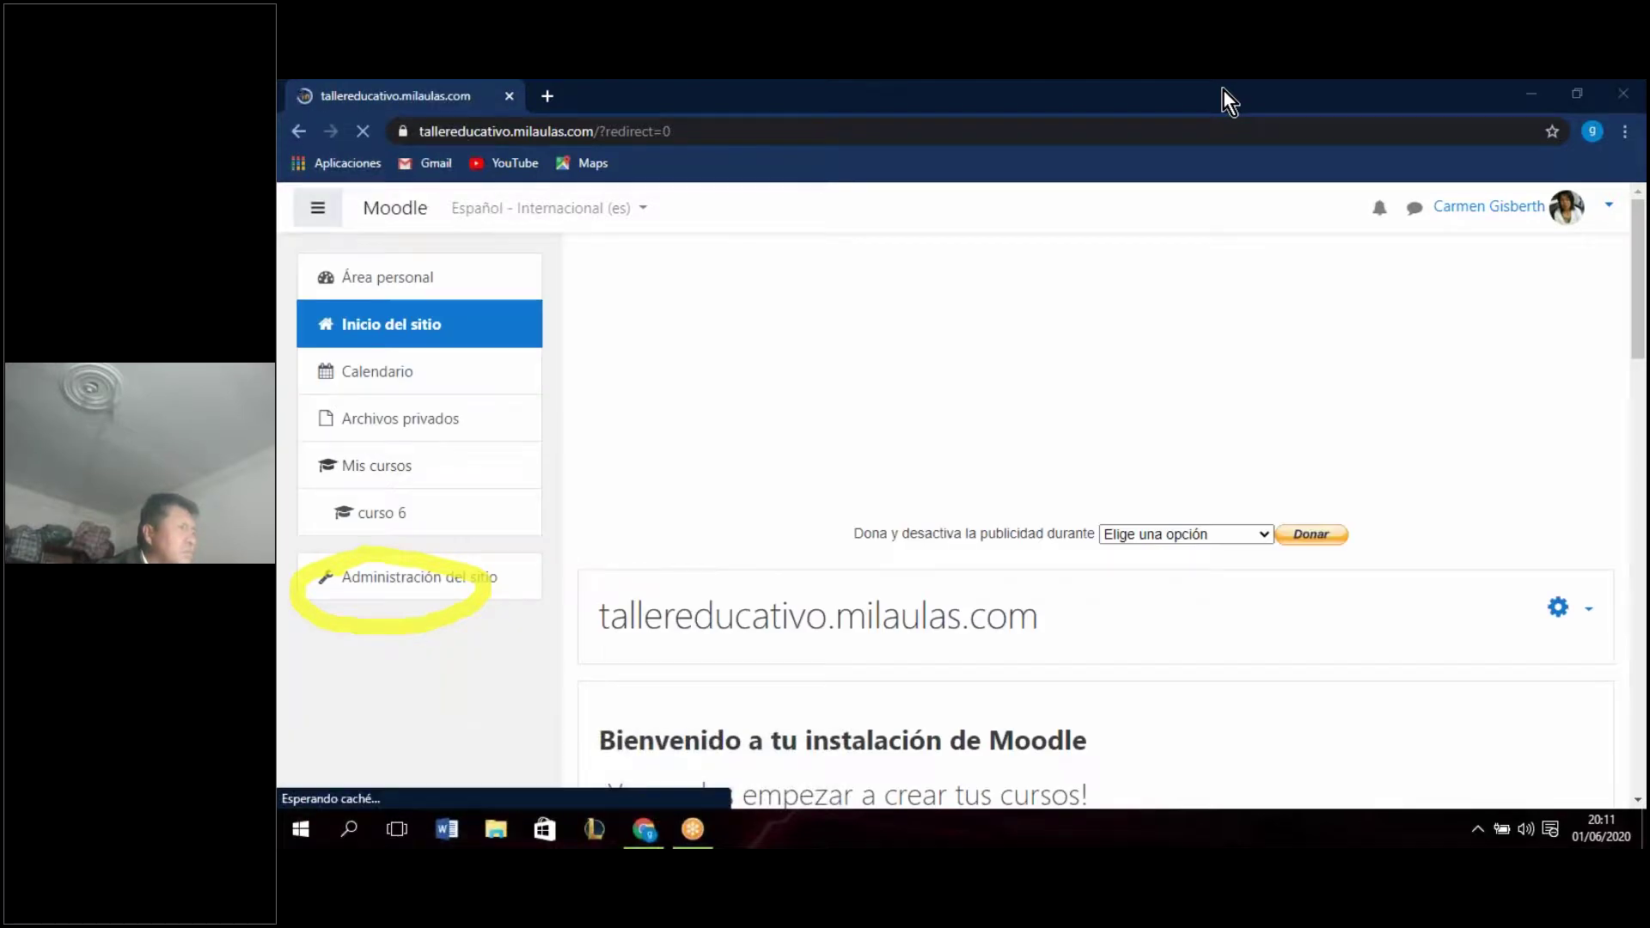
{"action": "left_click_drag", "start_coordinate": [1639, 313], "coordinate": [1635, 597]}
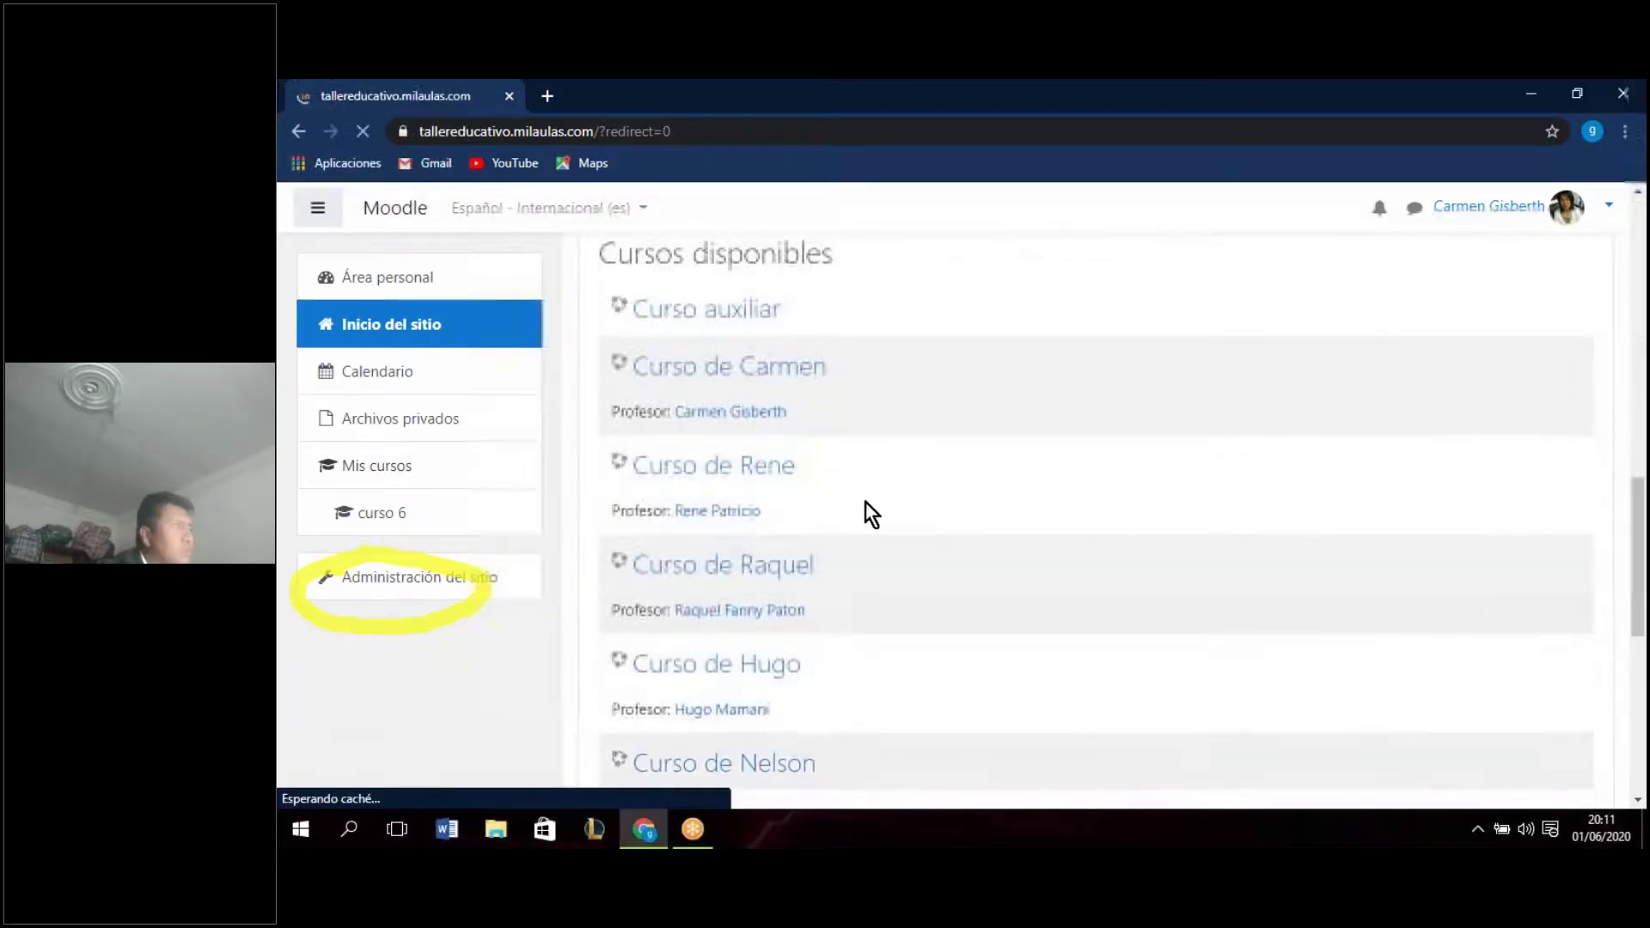
{"action": "left_click", "coordinate": [753, 371]}
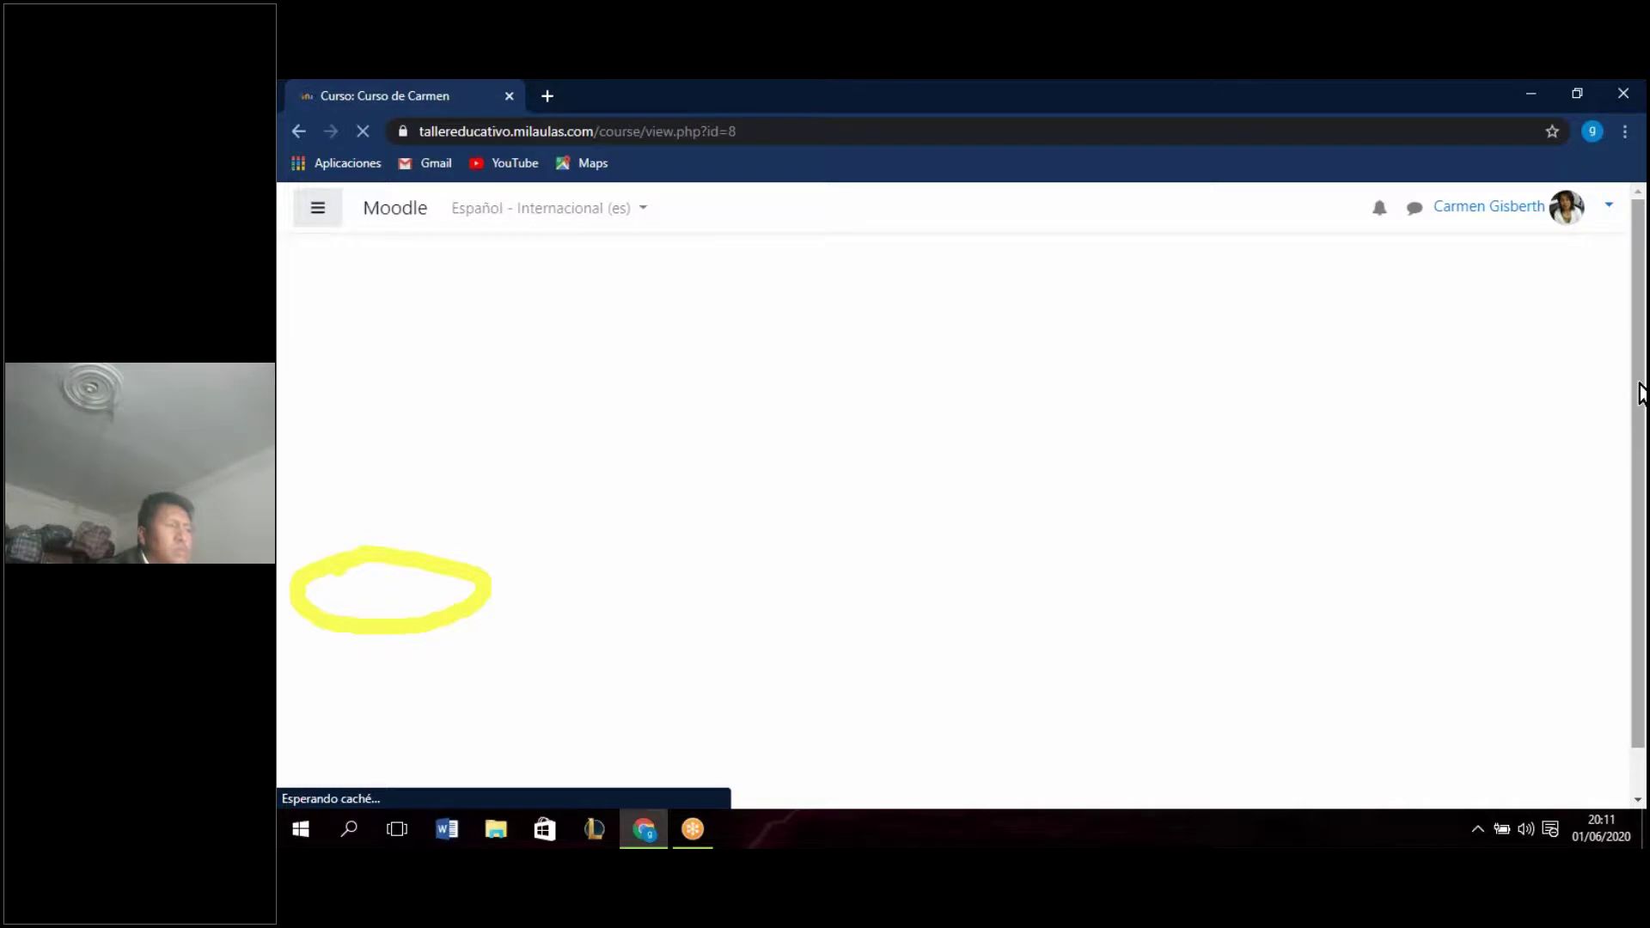
{"action": "left_click_drag", "start_coordinate": [1641, 391], "coordinate": [1644, 466]}
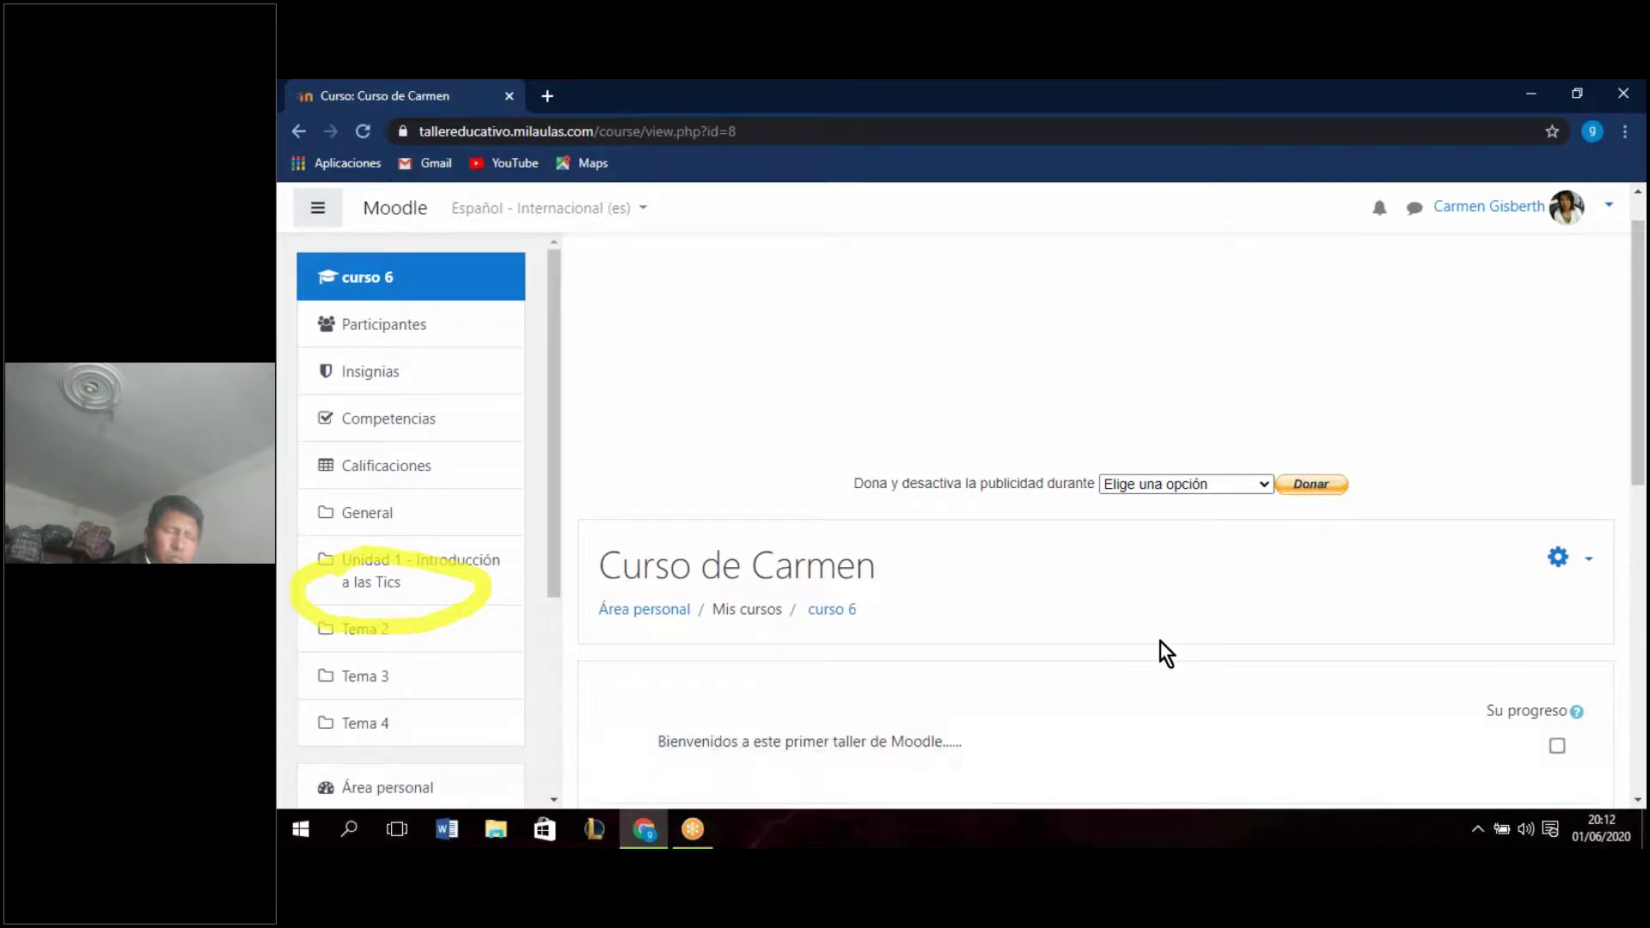
Choose Activar edición from the course gear menu and scroll down to Unidad 1
{"action": "scroll", "coordinate": [1125, 550], "scroll_direction": "down", "scroll_amount": 5}
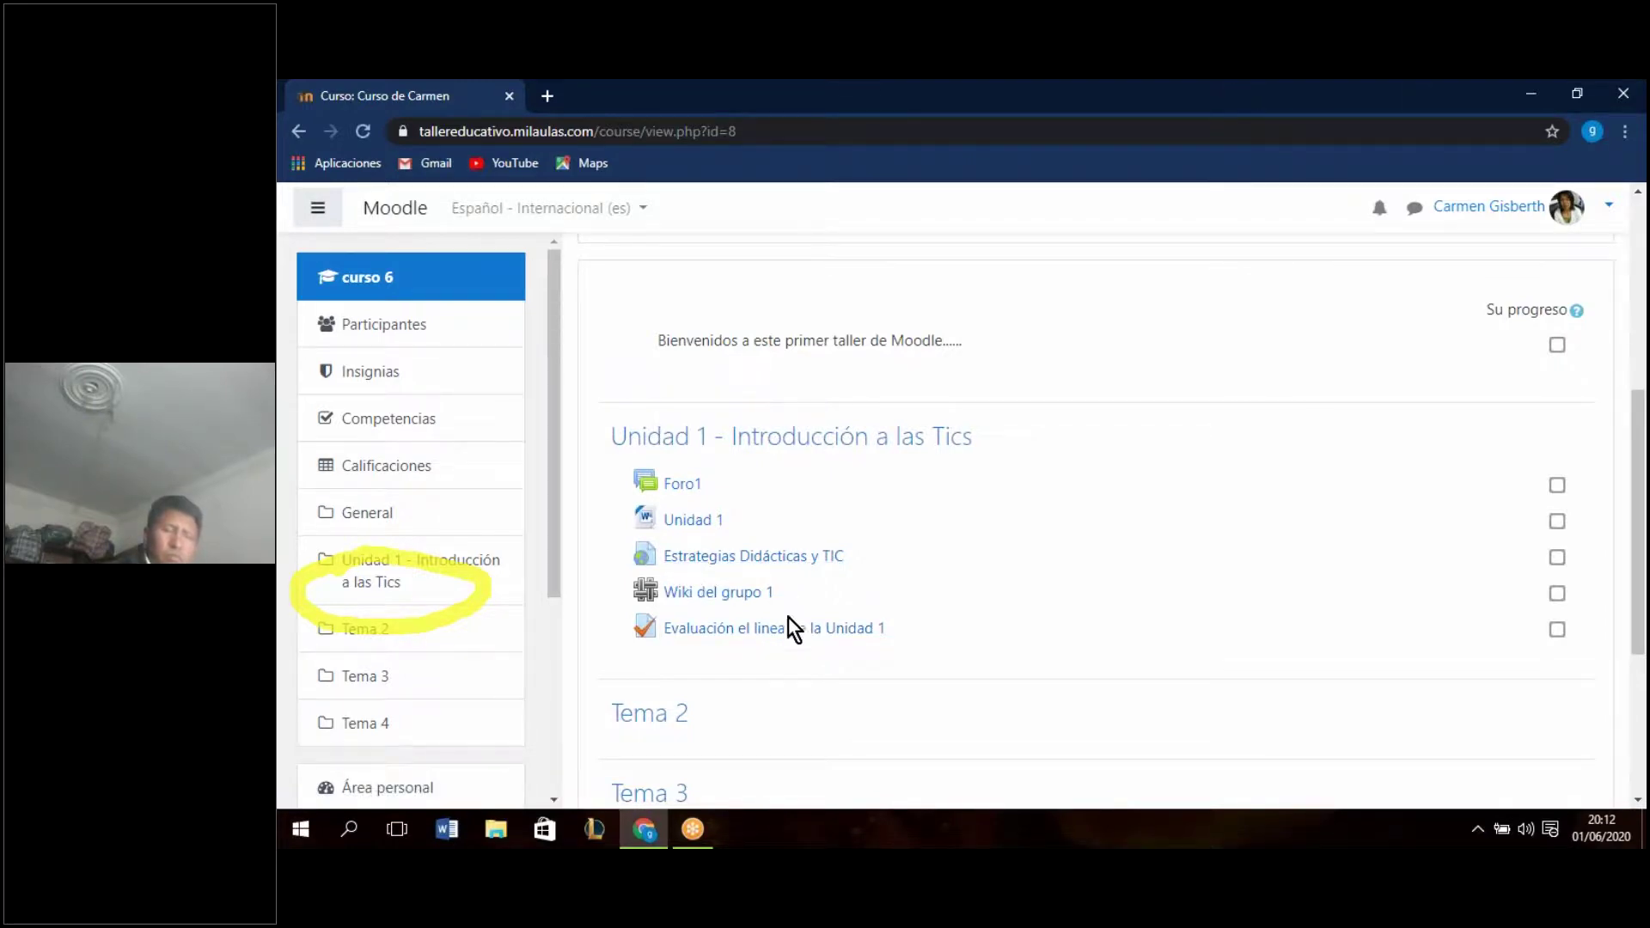
{"action": "scroll", "coordinate": [872, 634], "scroll_direction": "down", "scroll_amount": 3}
{"action": "scroll", "coordinate": [872, 634], "scroll_direction": "up", "scroll_amount": 5}
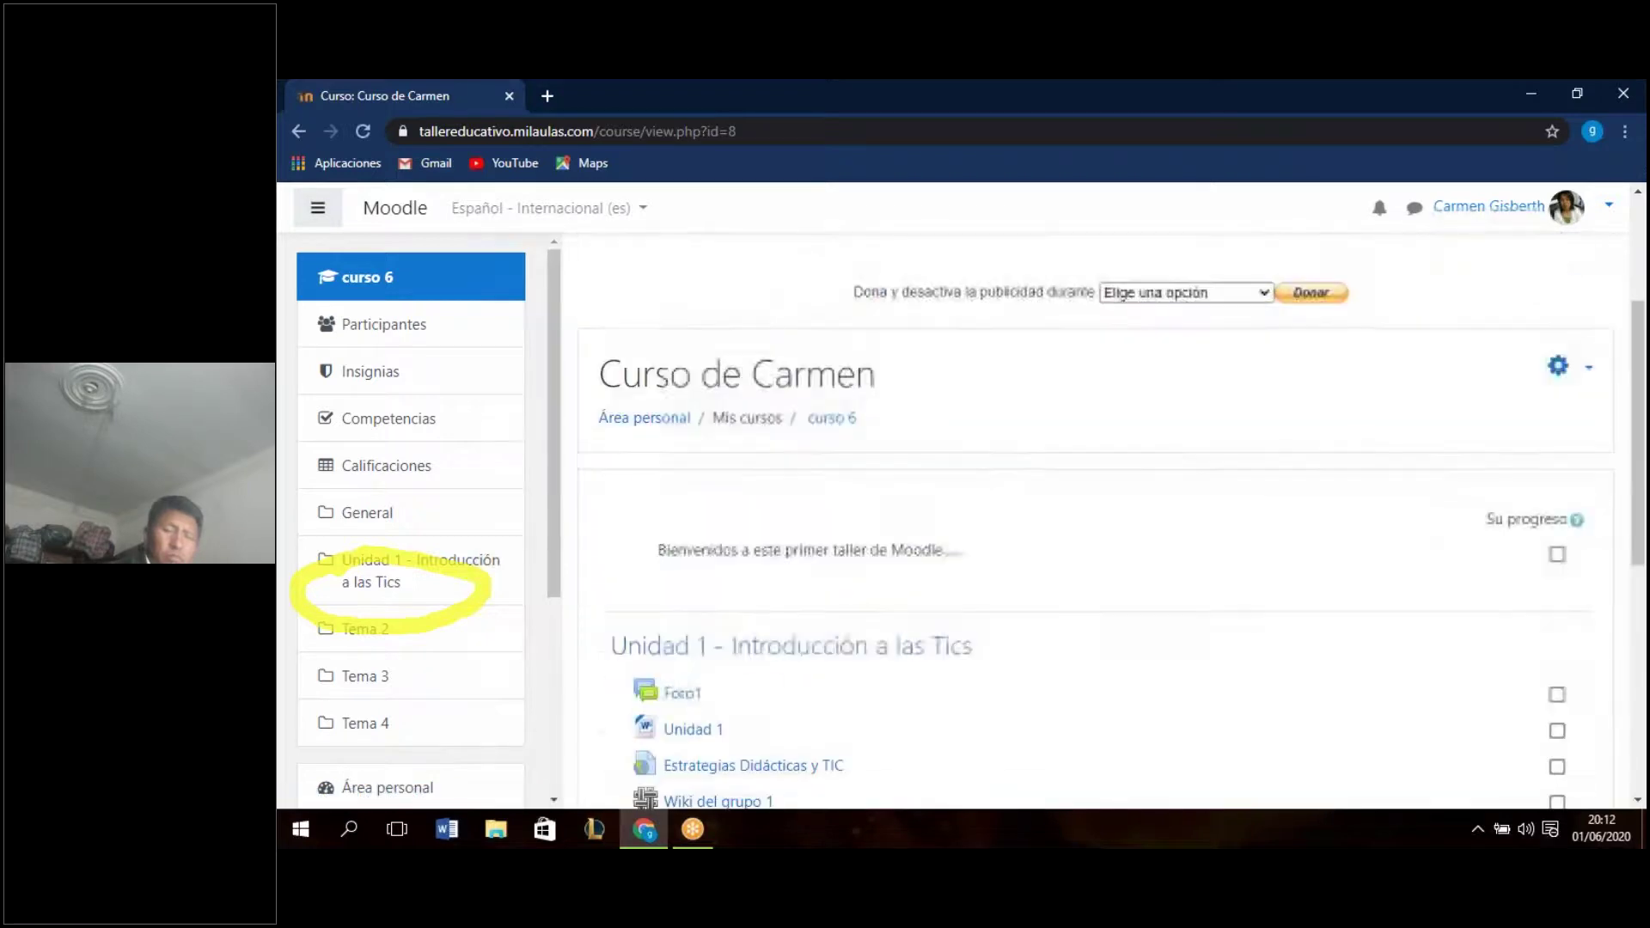
{"action": "scroll", "coordinate": [867, 641], "scroll_direction": "down", "scroll_amount": 3}
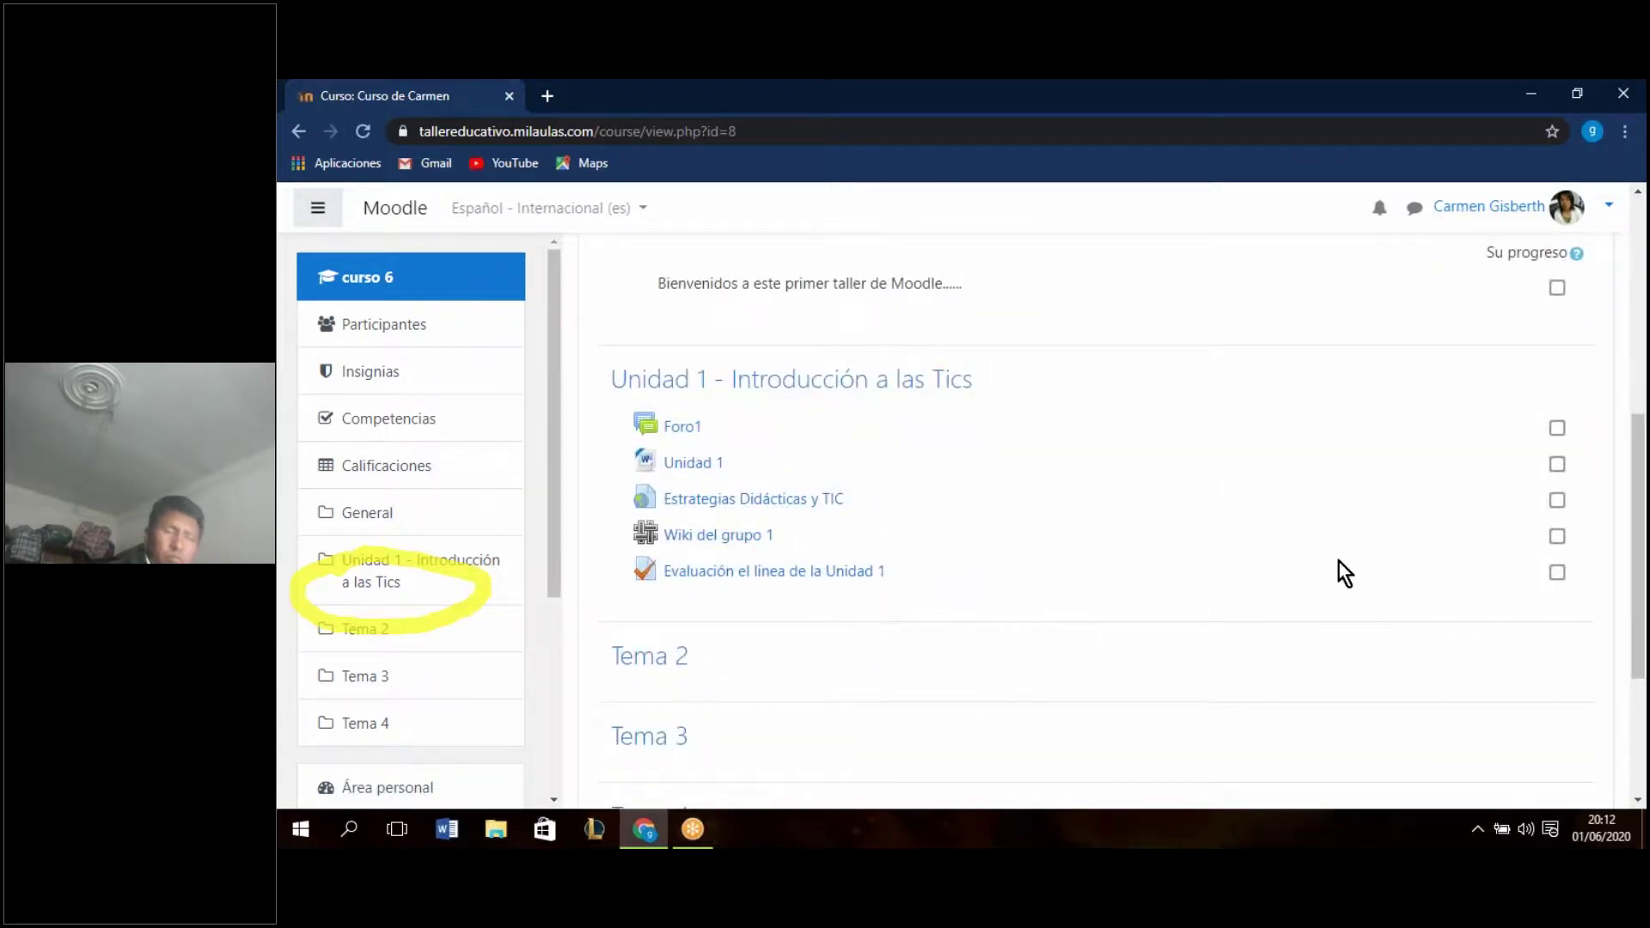
{"action": "scroll", "coordinate": [1296, 498], "scroll_direction": "up", "scroll_amount": 6}
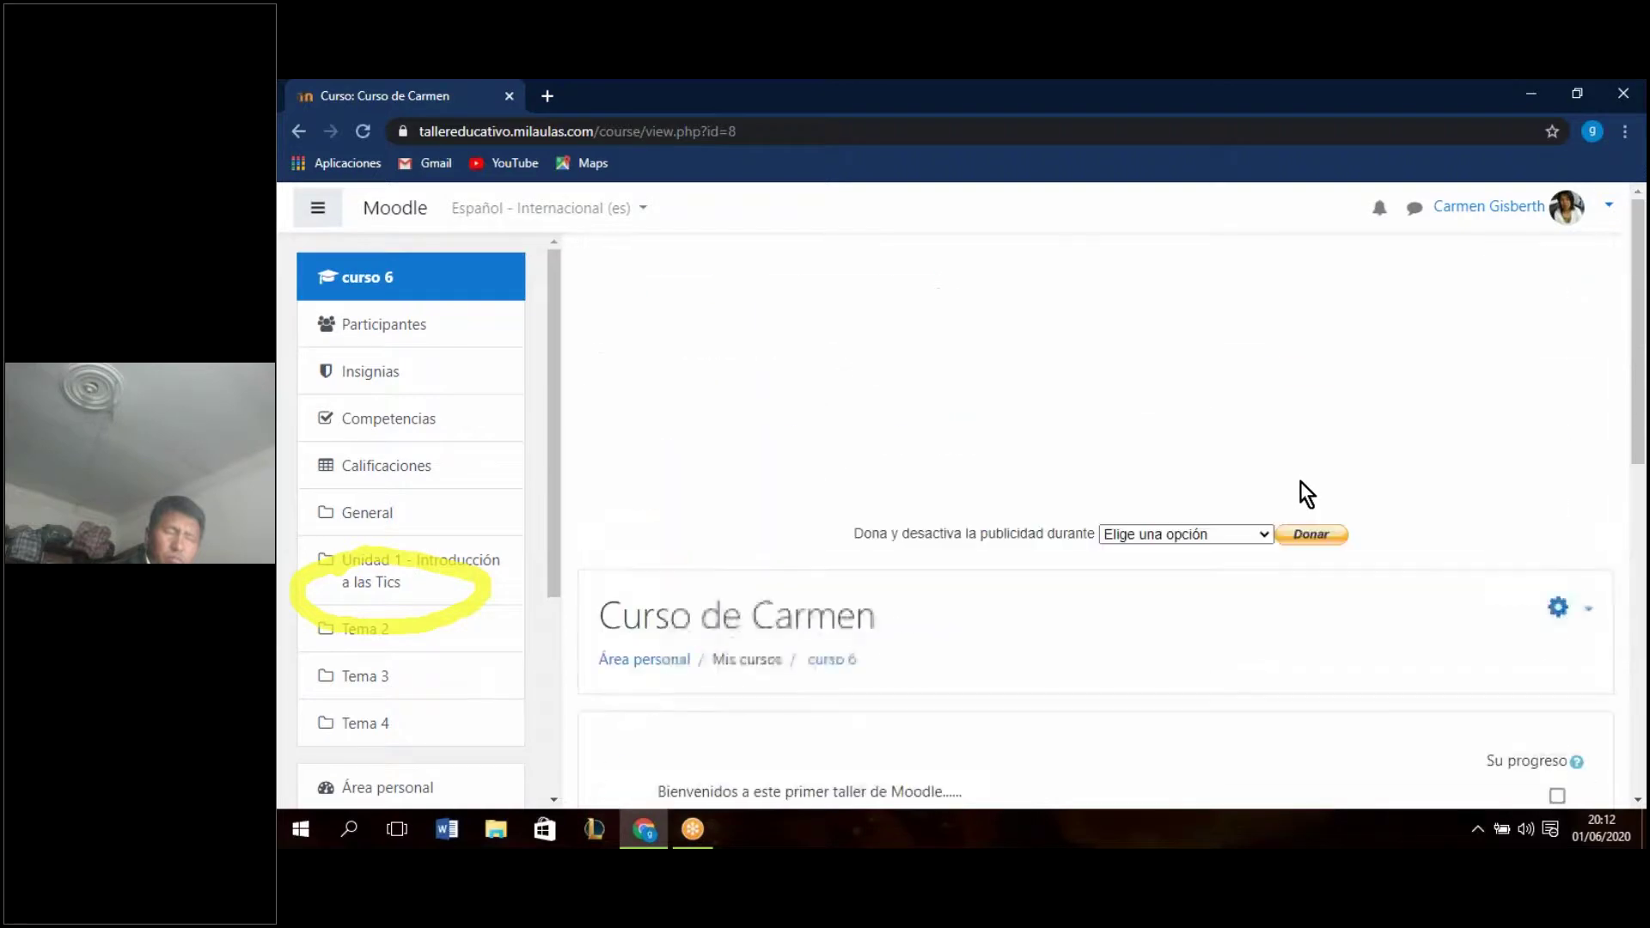
{"action": "left_click", "coordinate": [1595, 612]}
{"action": "left_click", "coordinate": [1430, 672]}
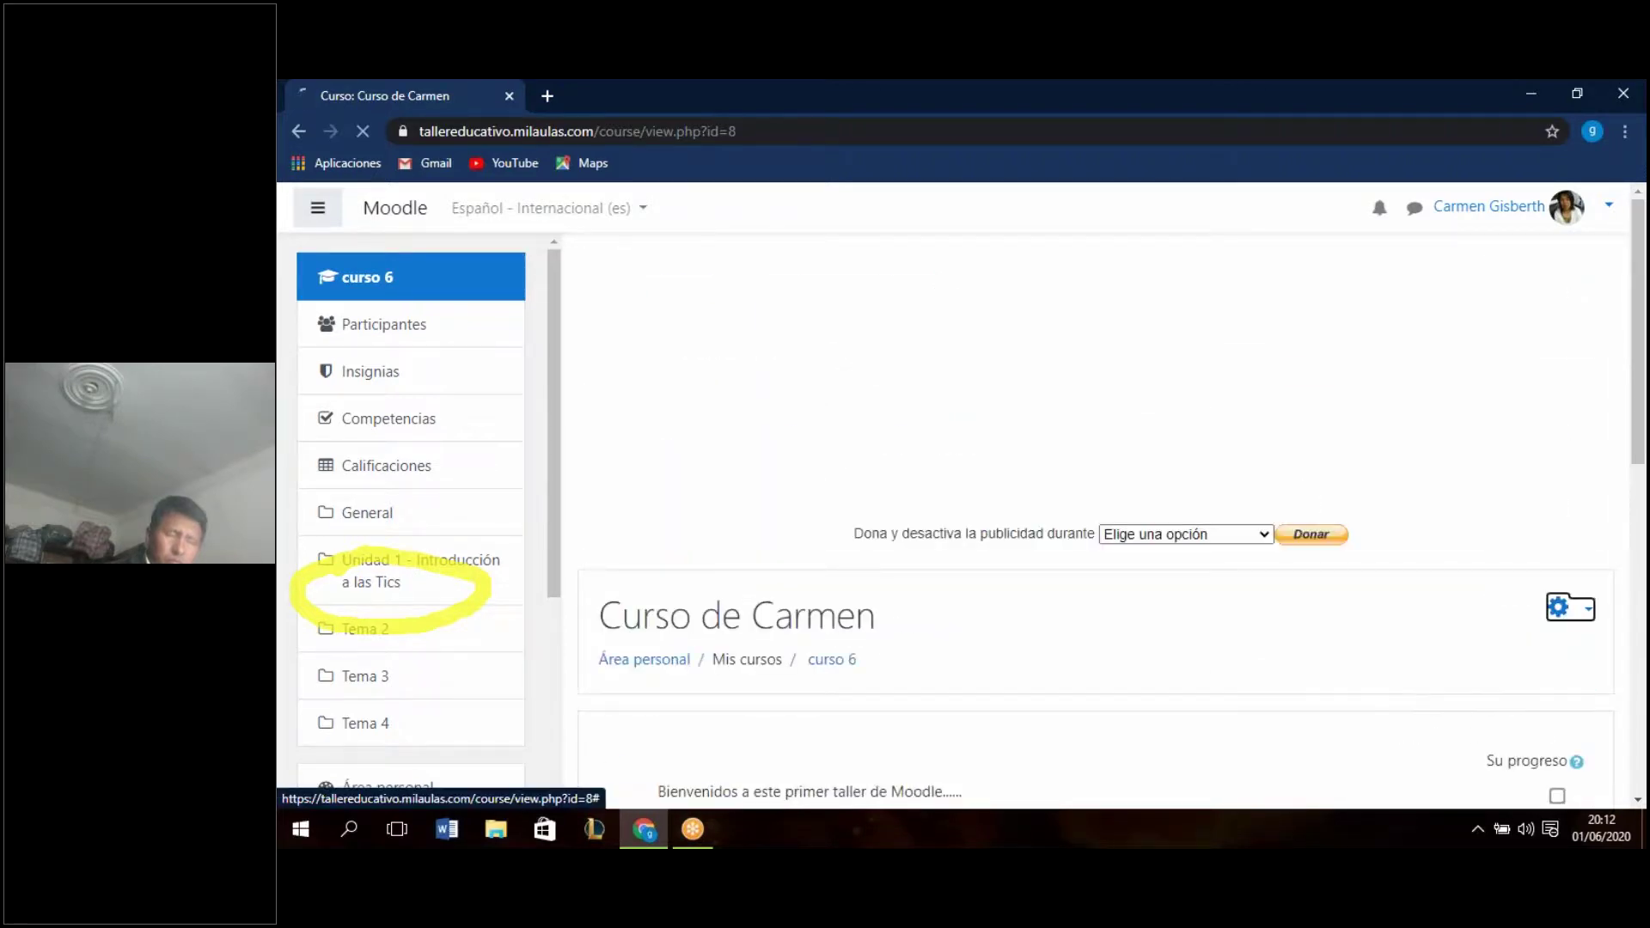
{"action": "scroll", "coordinate": [1641, 438], "scroll_direction": "down", "scroll_amount": 2}
{"action": "scroll", "coordinate": [1642, 438], "scroll_direction": "down", "scroll_amount": 2}
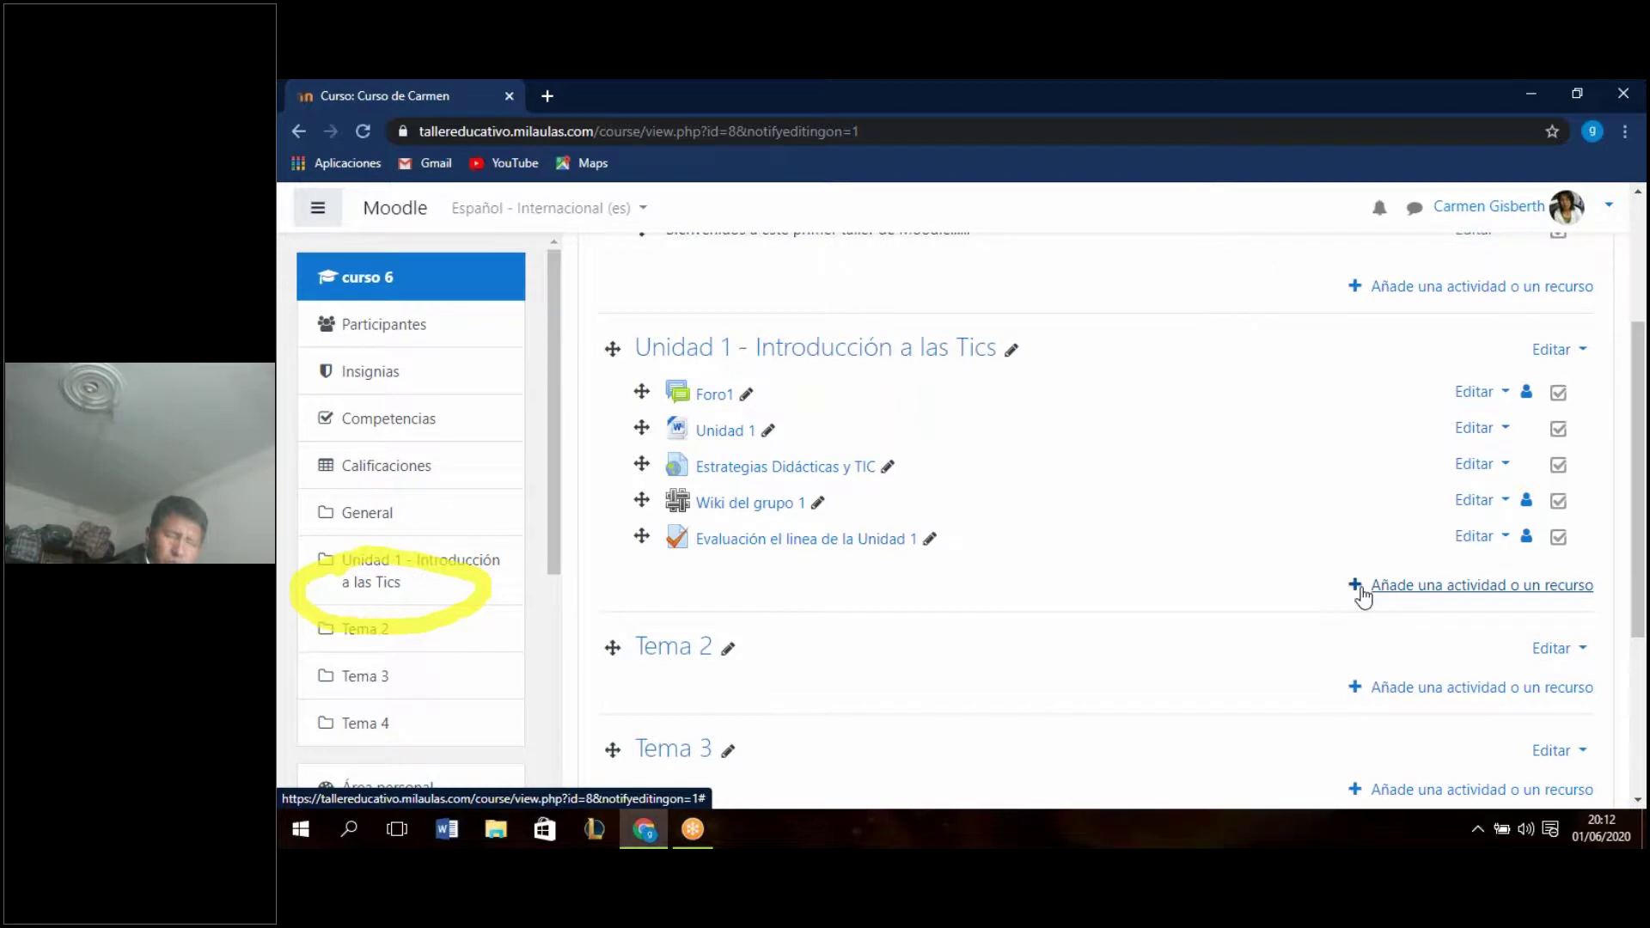
{"action": "left_click_drag", "start_coordinate": [1641, 550], "coordinate": [1565, 570]}
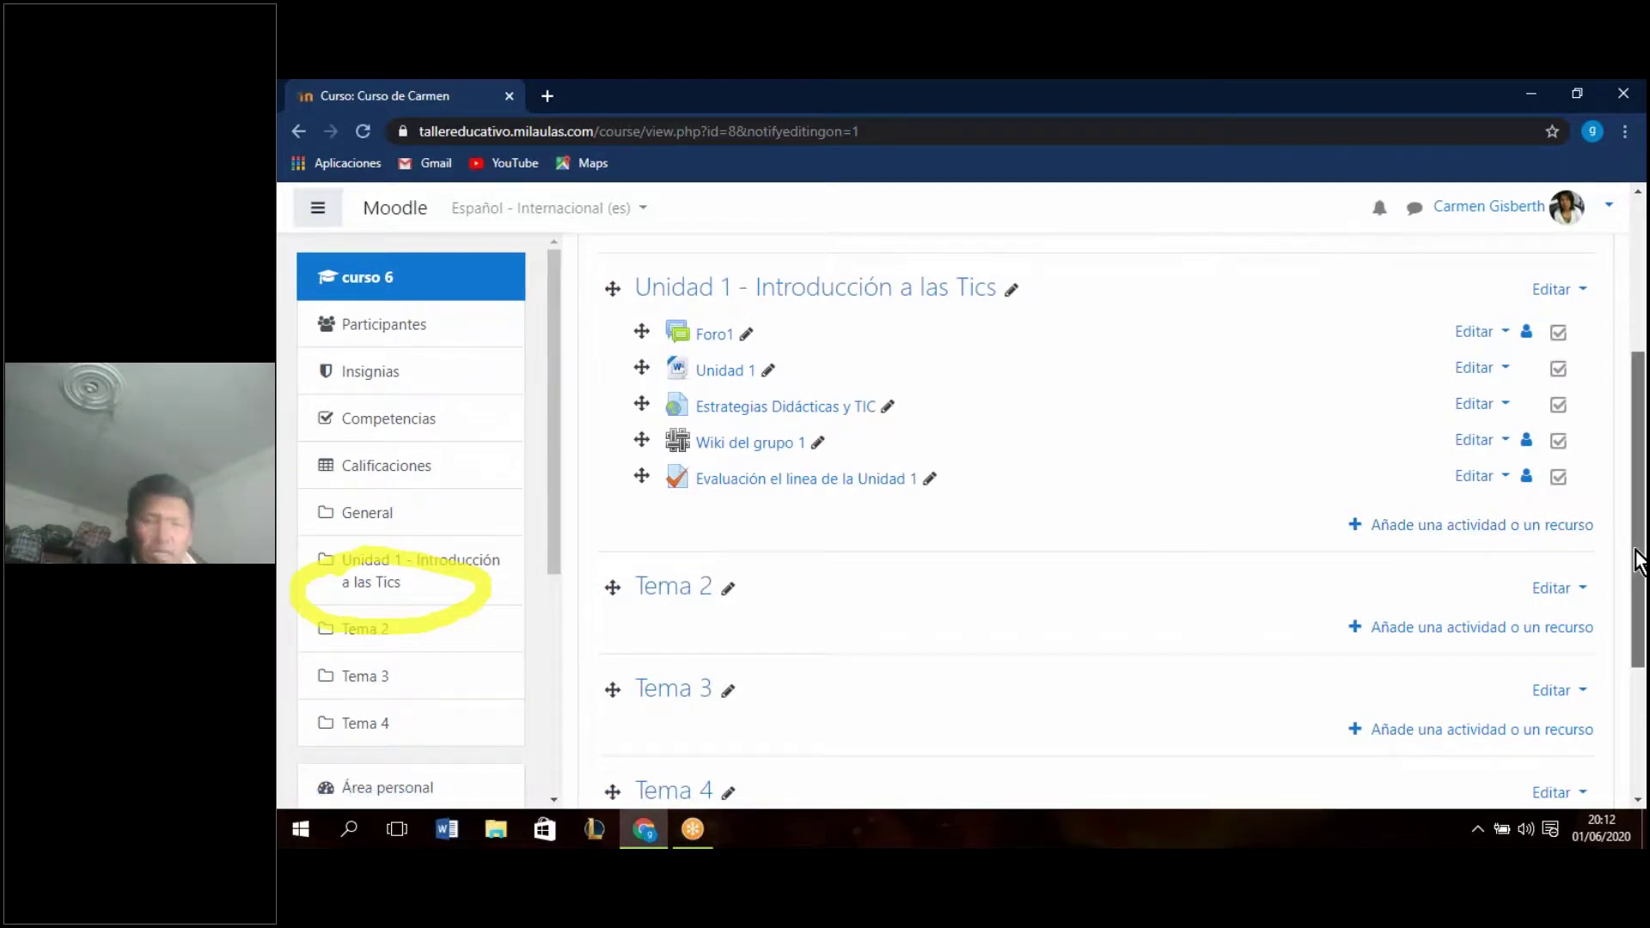
{"action": "scroll", "coordinate": [1634, 541], "scroll_direction": "up", "scroll_amount": 1}
{"action": "scroll", "coordinate": [1637, 550], "scroll_direction": "down", "scroll_amount": 1}
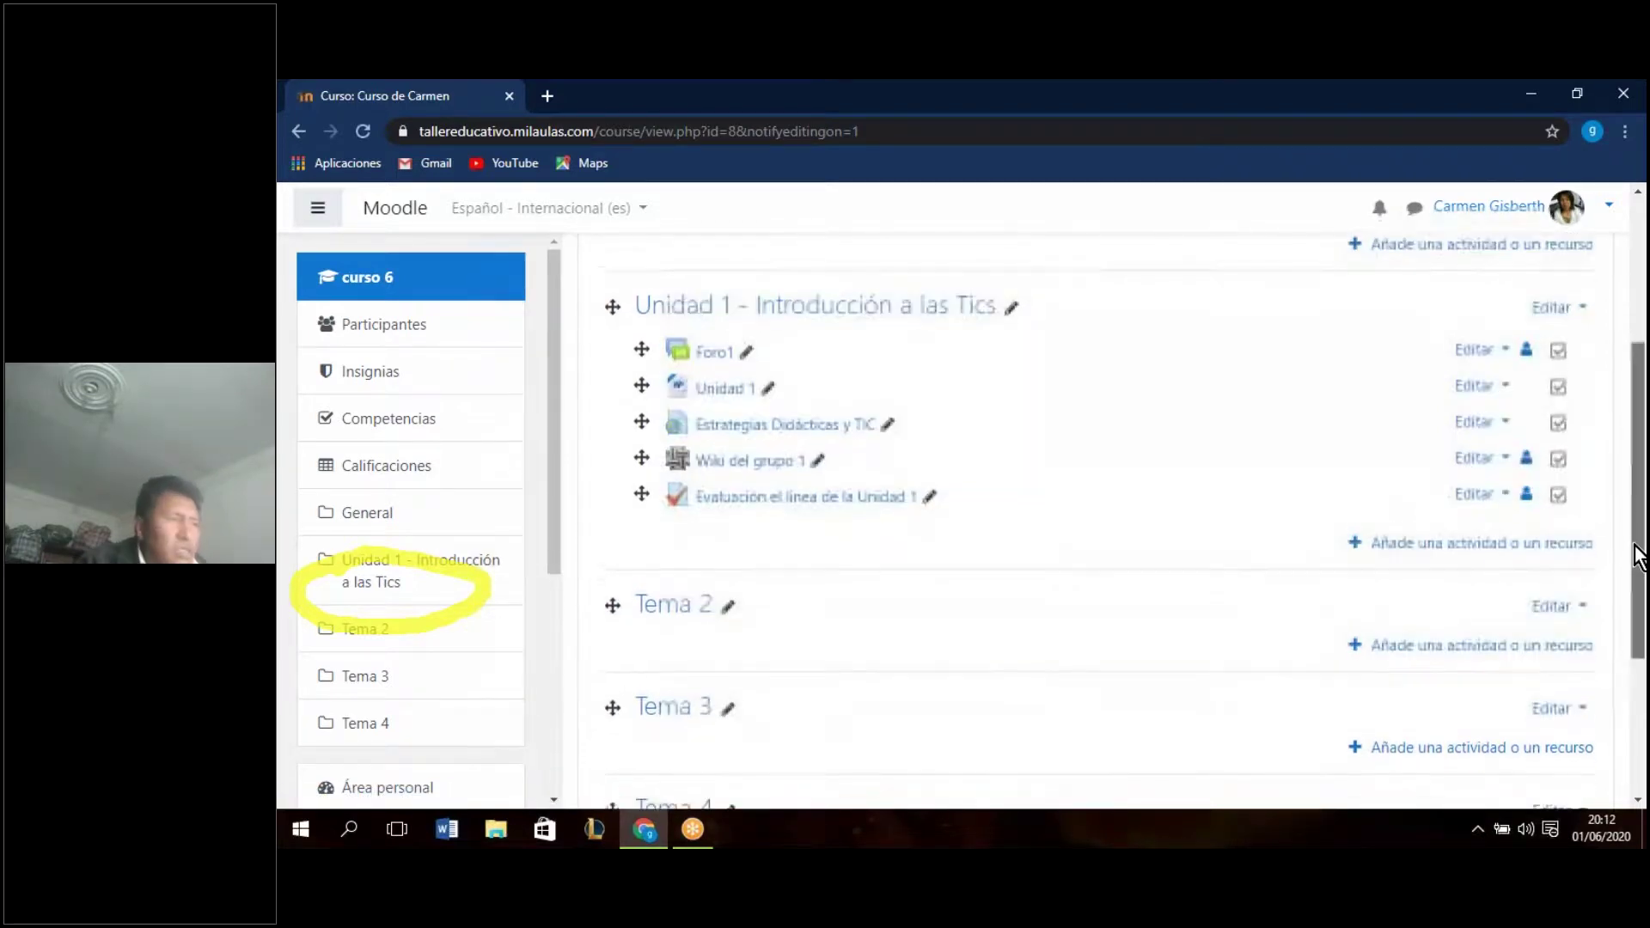
Add a Tarea activity to Unidad 1 - Introducción a las Tics via the activity chooser
{"action": "left_click", "coordinate": [1413, 537]}
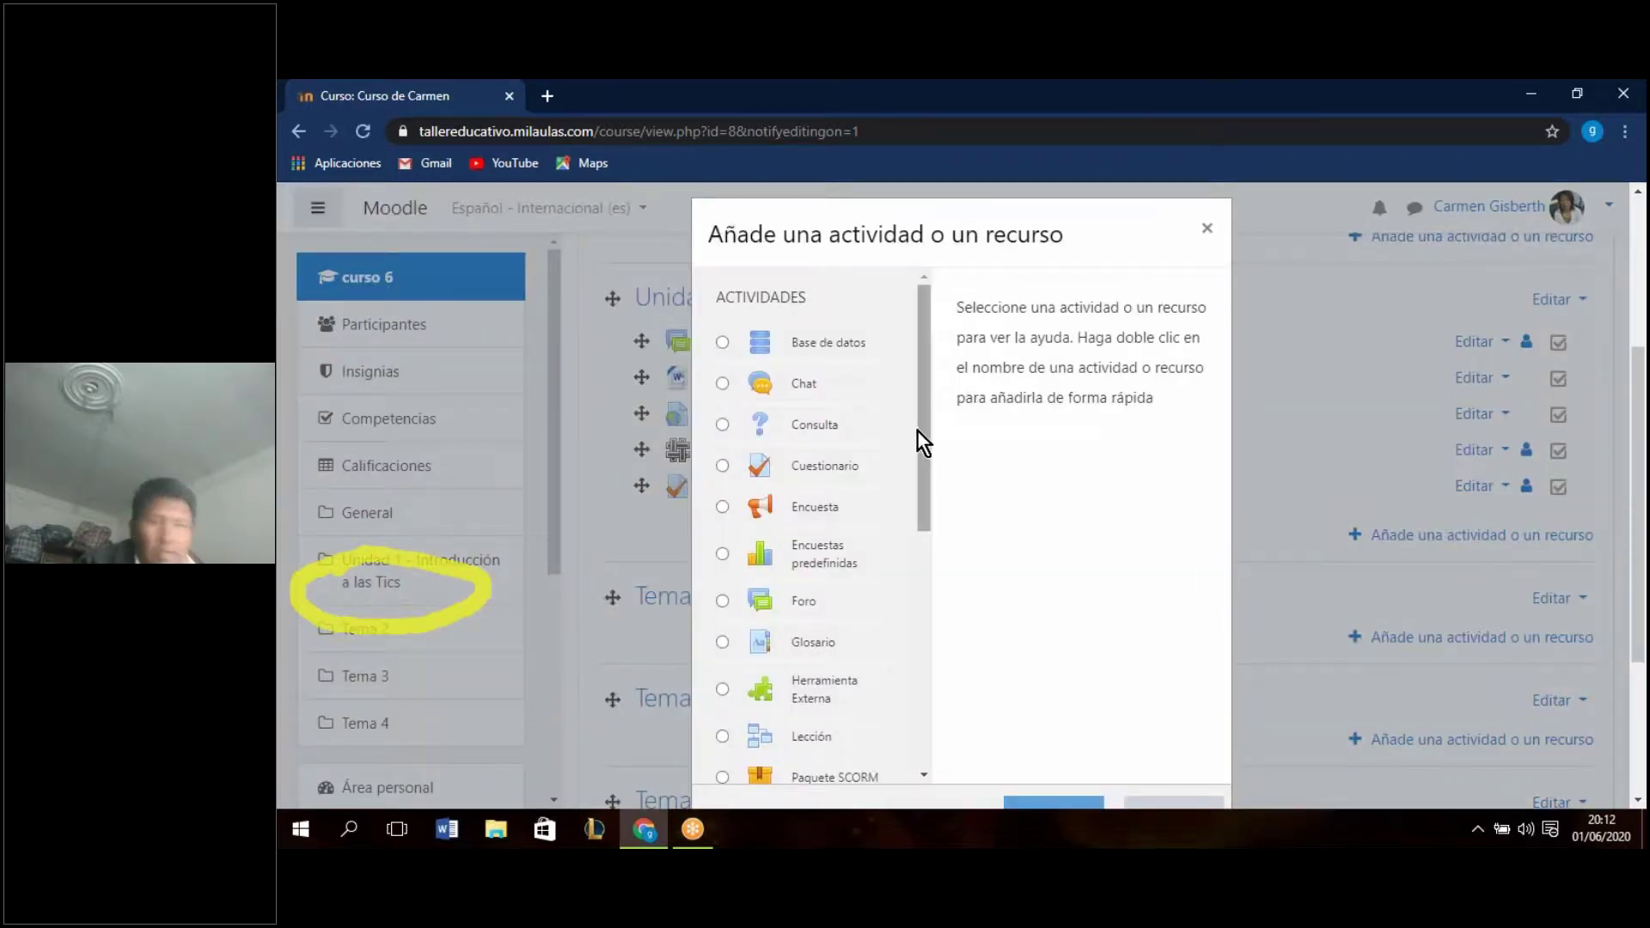
{"action": "left_click_drag", "start_coordinate": [928, 428], "coordinate": [925, 594]}
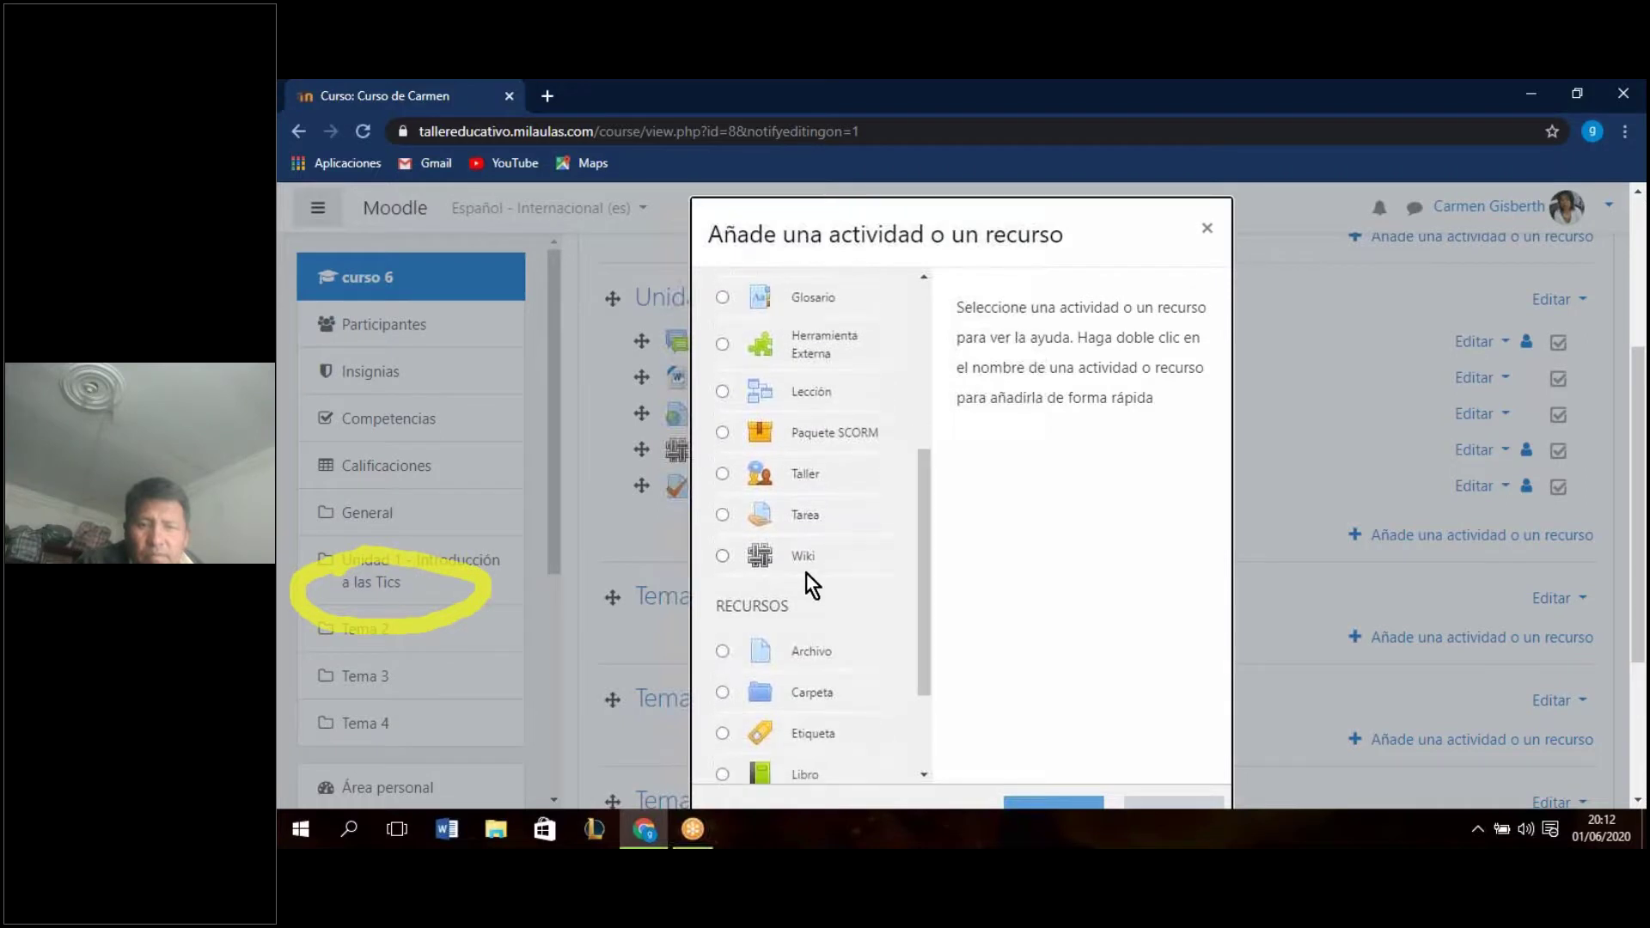
{"action": "left_click", "coordinate": [722, 514]}
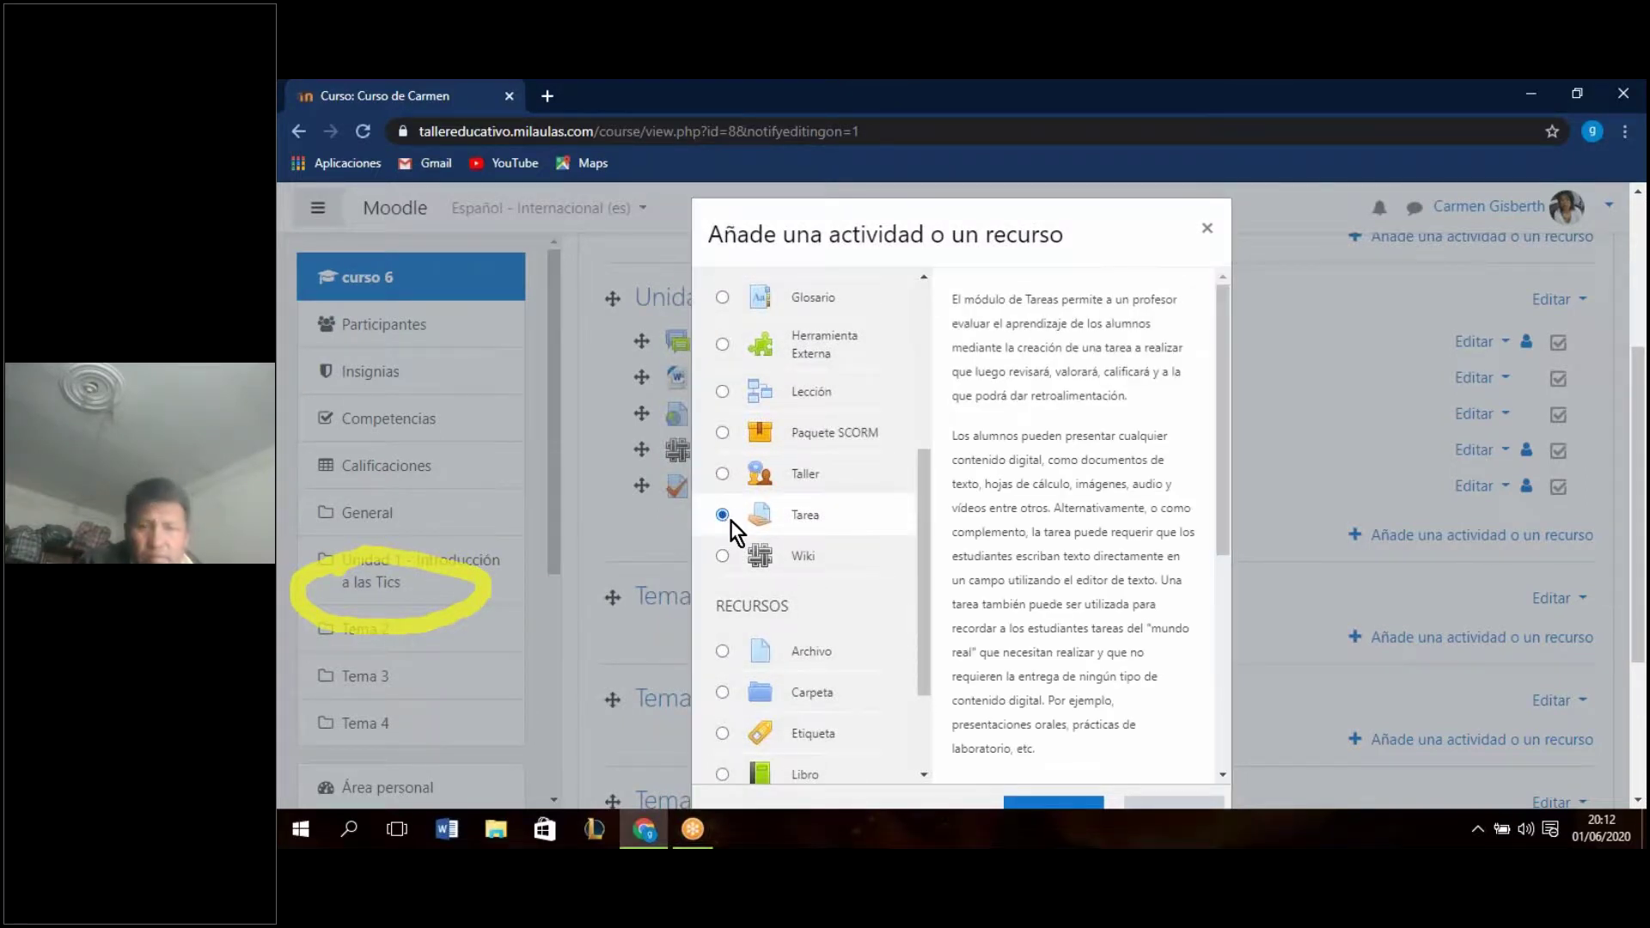
{"action": "left_click_drag", "start_coordinate": [1223, 483], "coordinate": [1229, 539]}
{"action": "scroll", "coordinate": [919, 592], "scroll_direction": "down", "scroll_amount": 1}
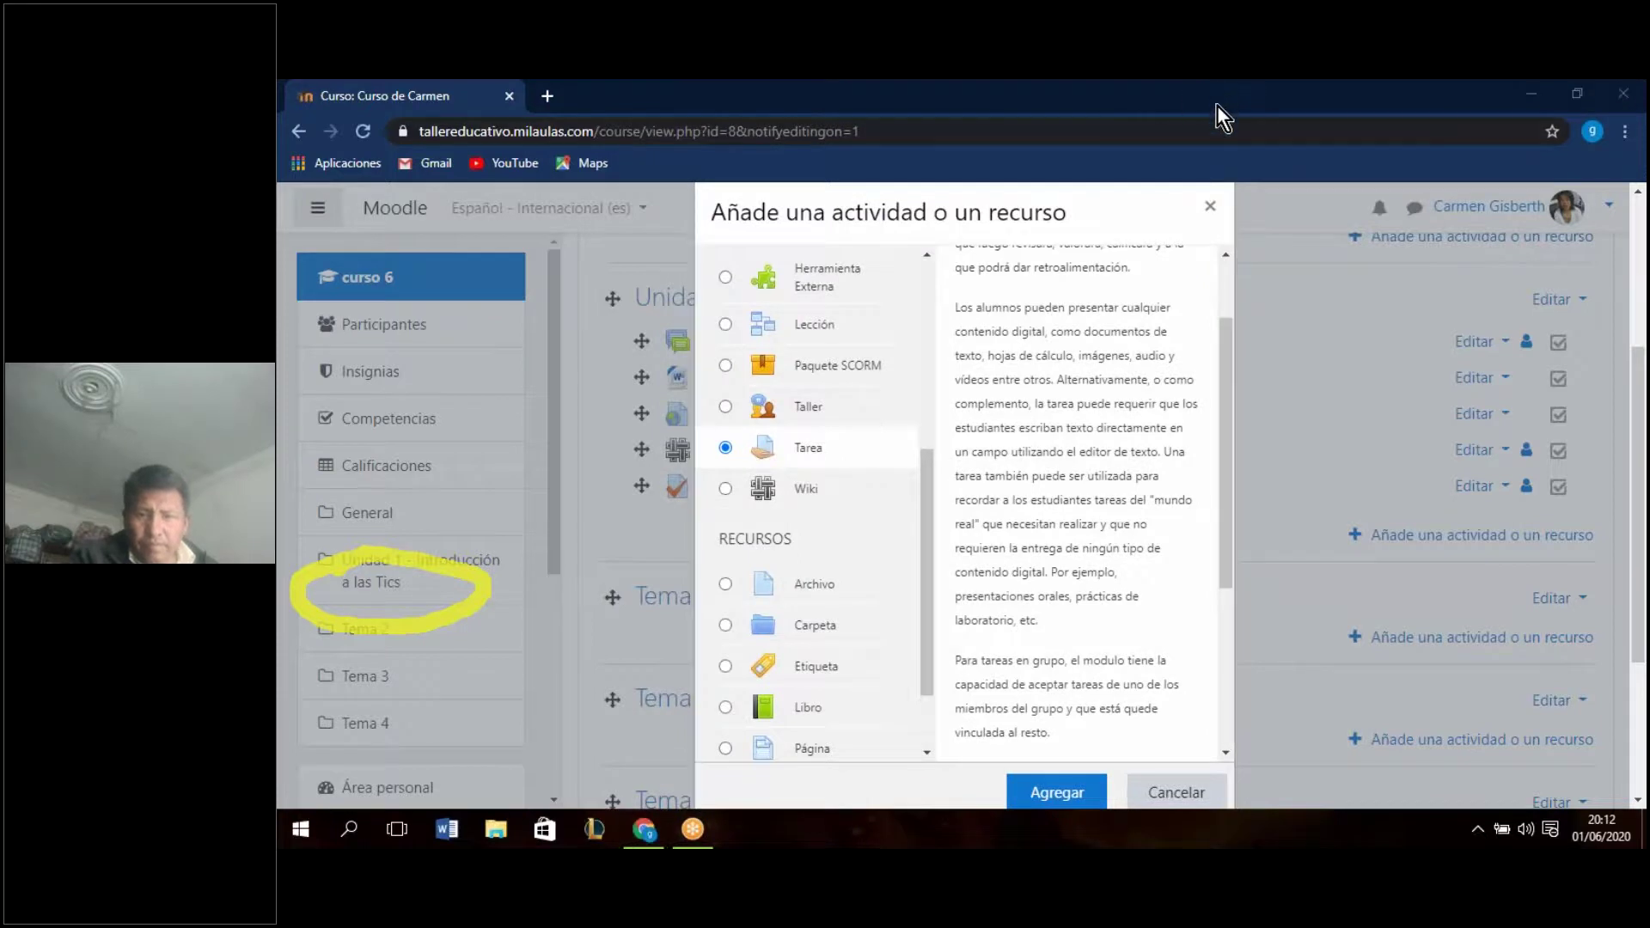
{"action": "mouse_move", "coordinate": [773, 429]}
{"action": "left_mouse_down"}
{"action": "mouse_move", "coordinate": [721, 488]}
{"action": "mouse_move", "coordinate": [816, 429]}
{"action": "mouse_move", "coordinate": [762, 433]}
{"action": "left_mouse_up"}
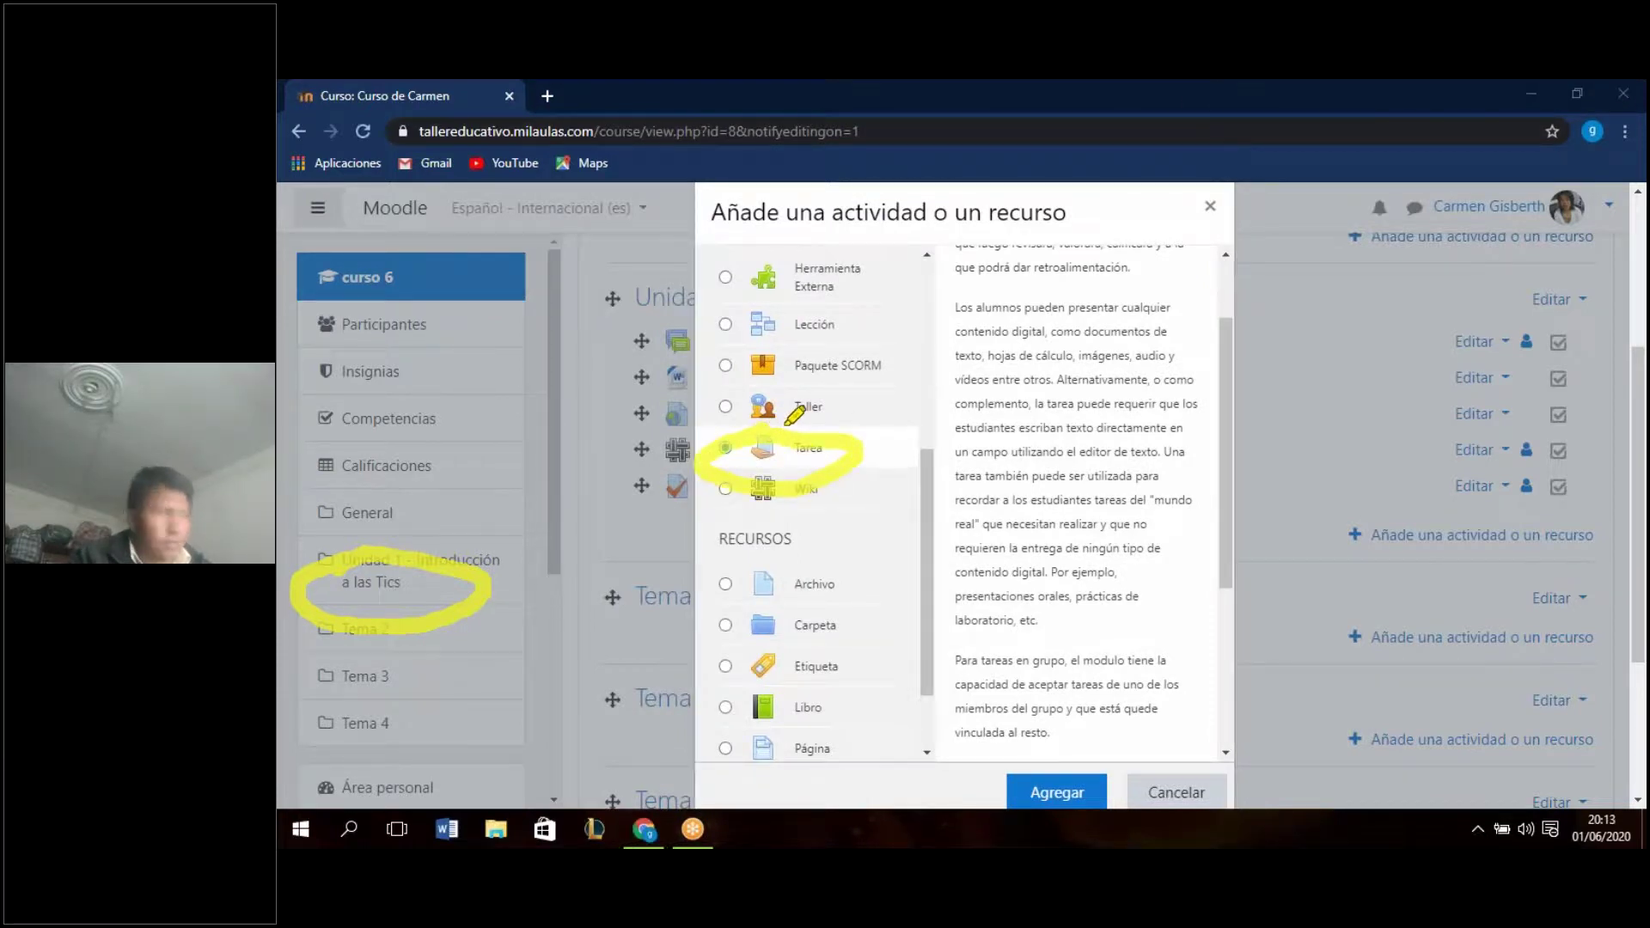
{"action": "left_click", "coordinate": [1051, 791]}
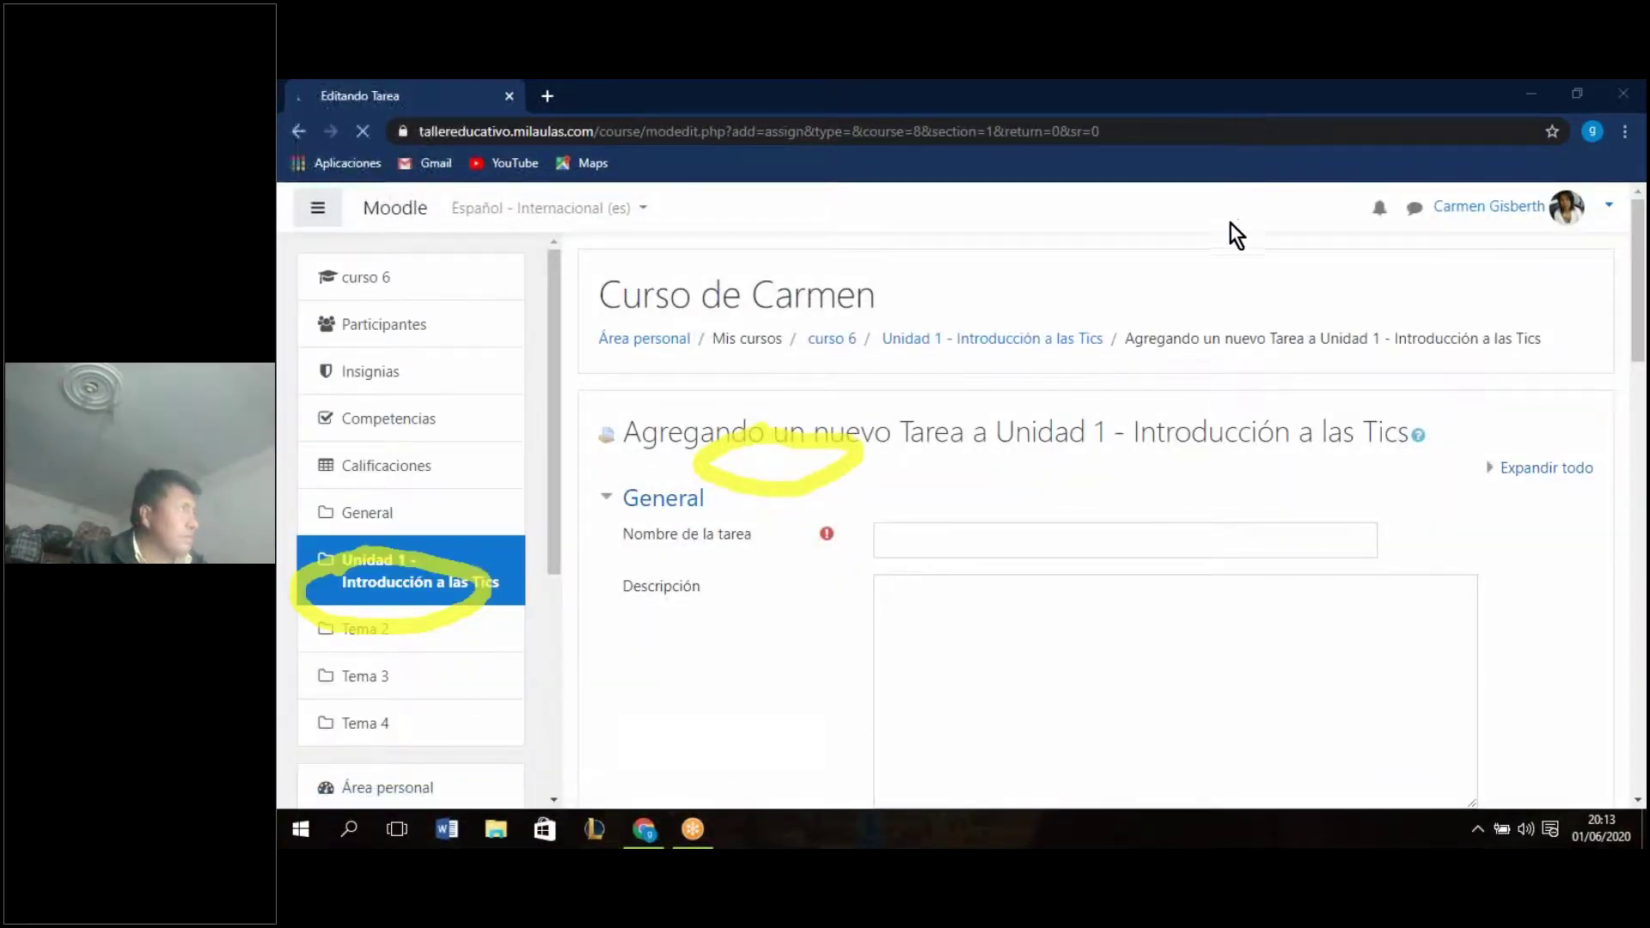
Enter 'Entrega de monografia' as the assignment name and scroll to Disponibilidad
{"action": "left_click", "coordinate": [941, 542]}
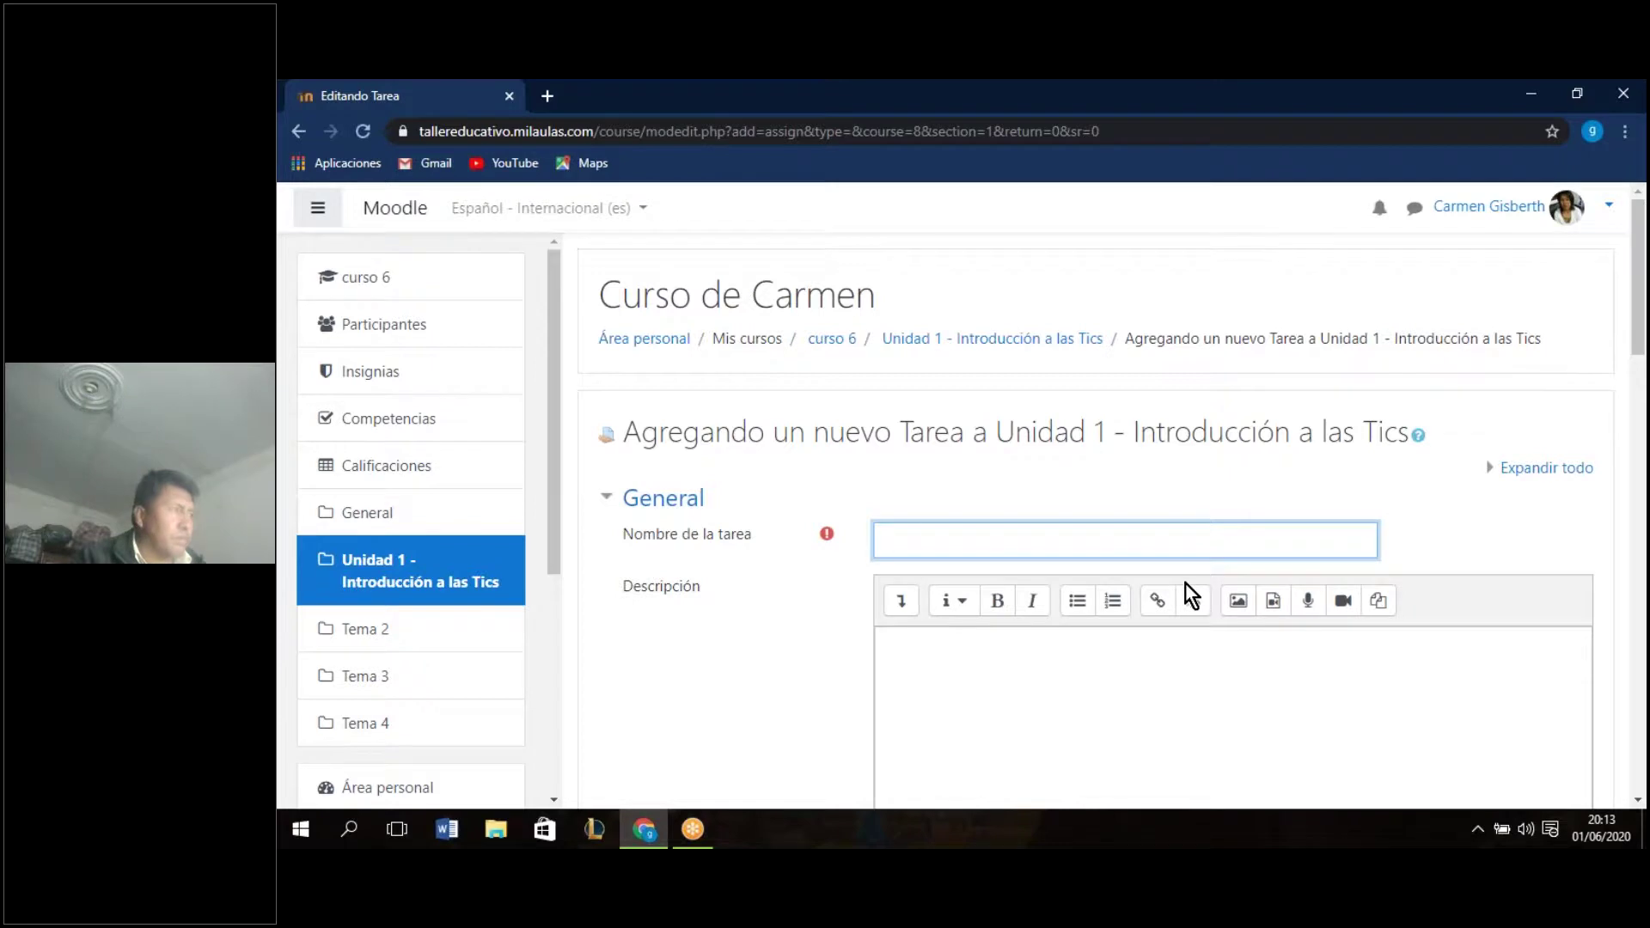
{"action": "type", "text": "Entrega de "}
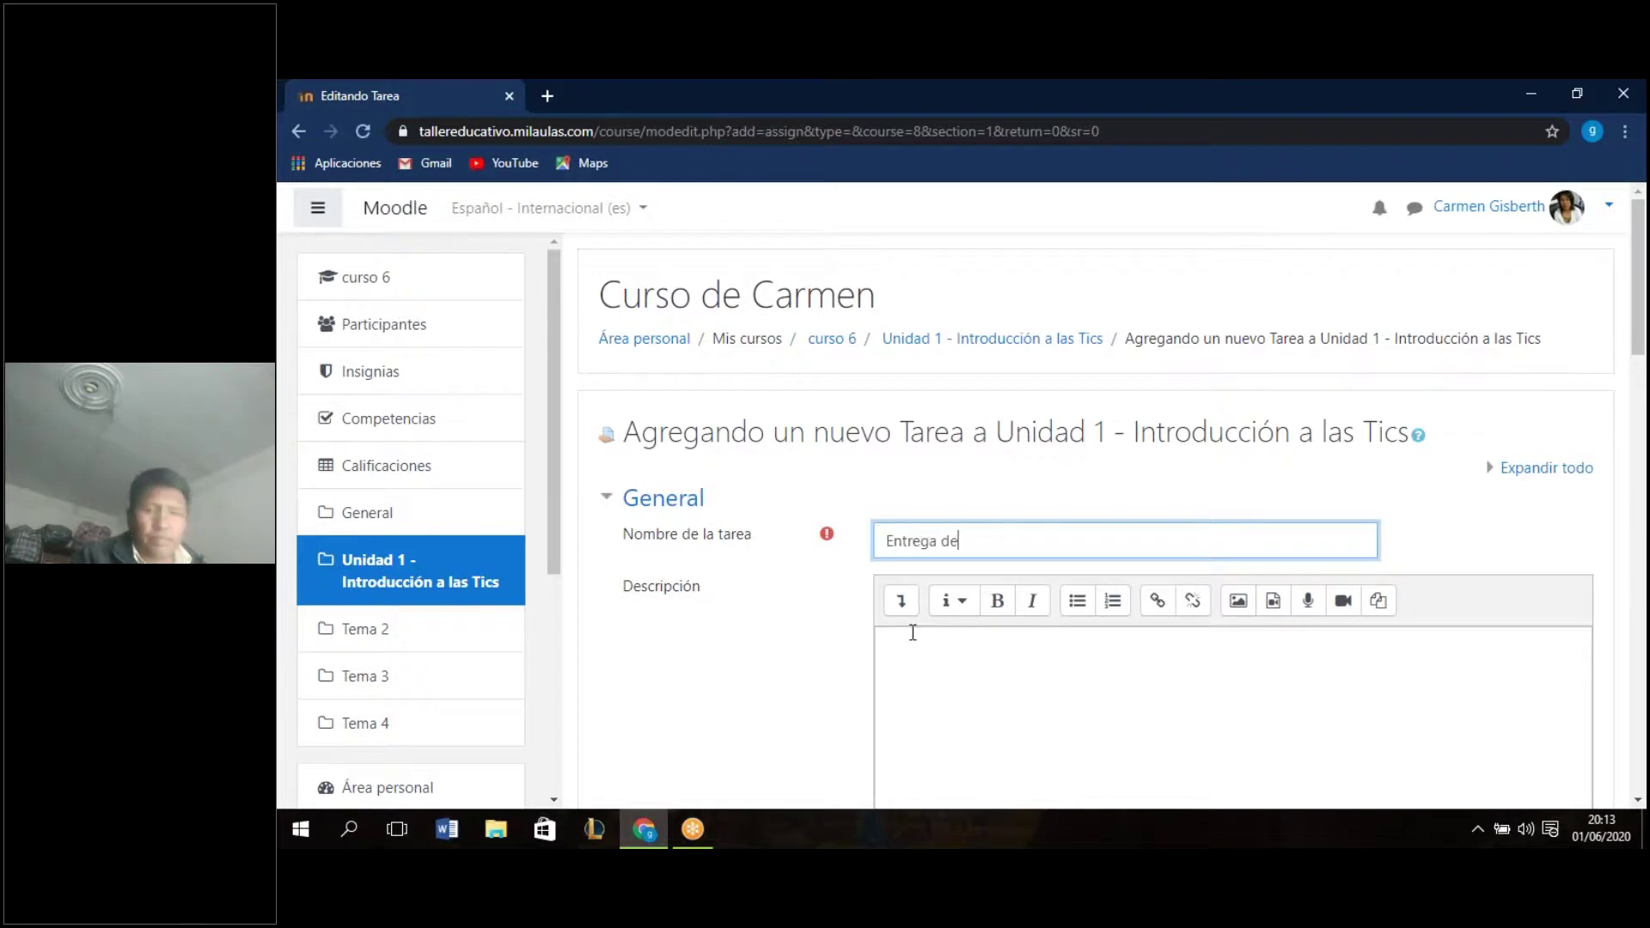
{"action": "type", "text": "monografia"}
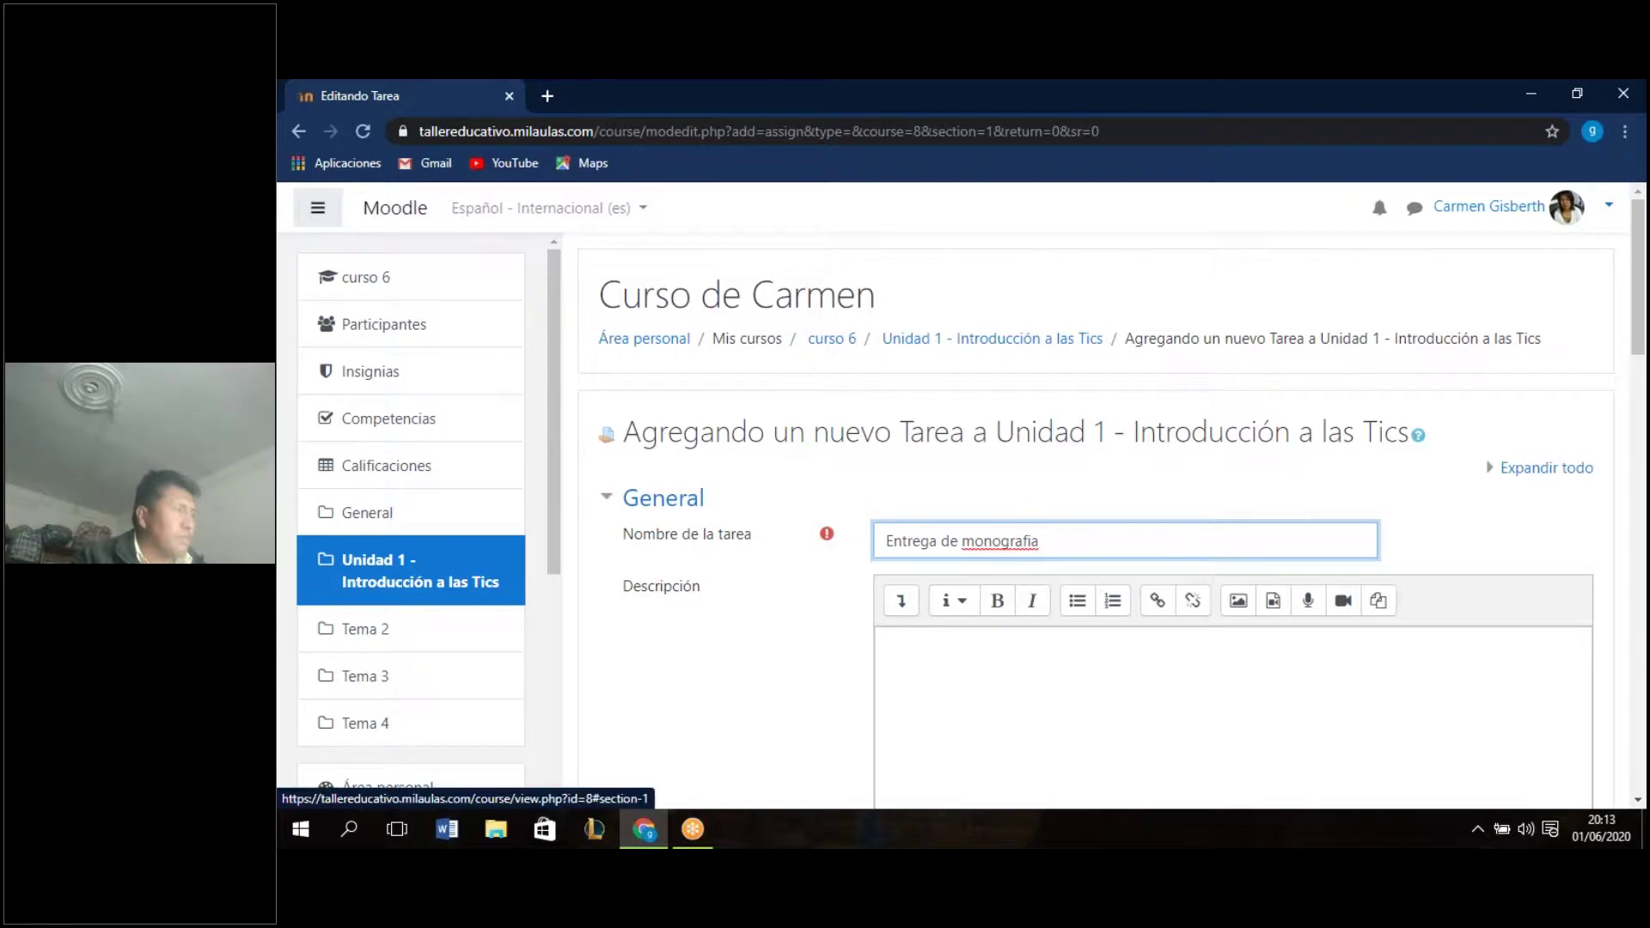
{"action": "left_click_drag", "start_coordinate": [1639, 330], "coordinate": [1641, 530]}
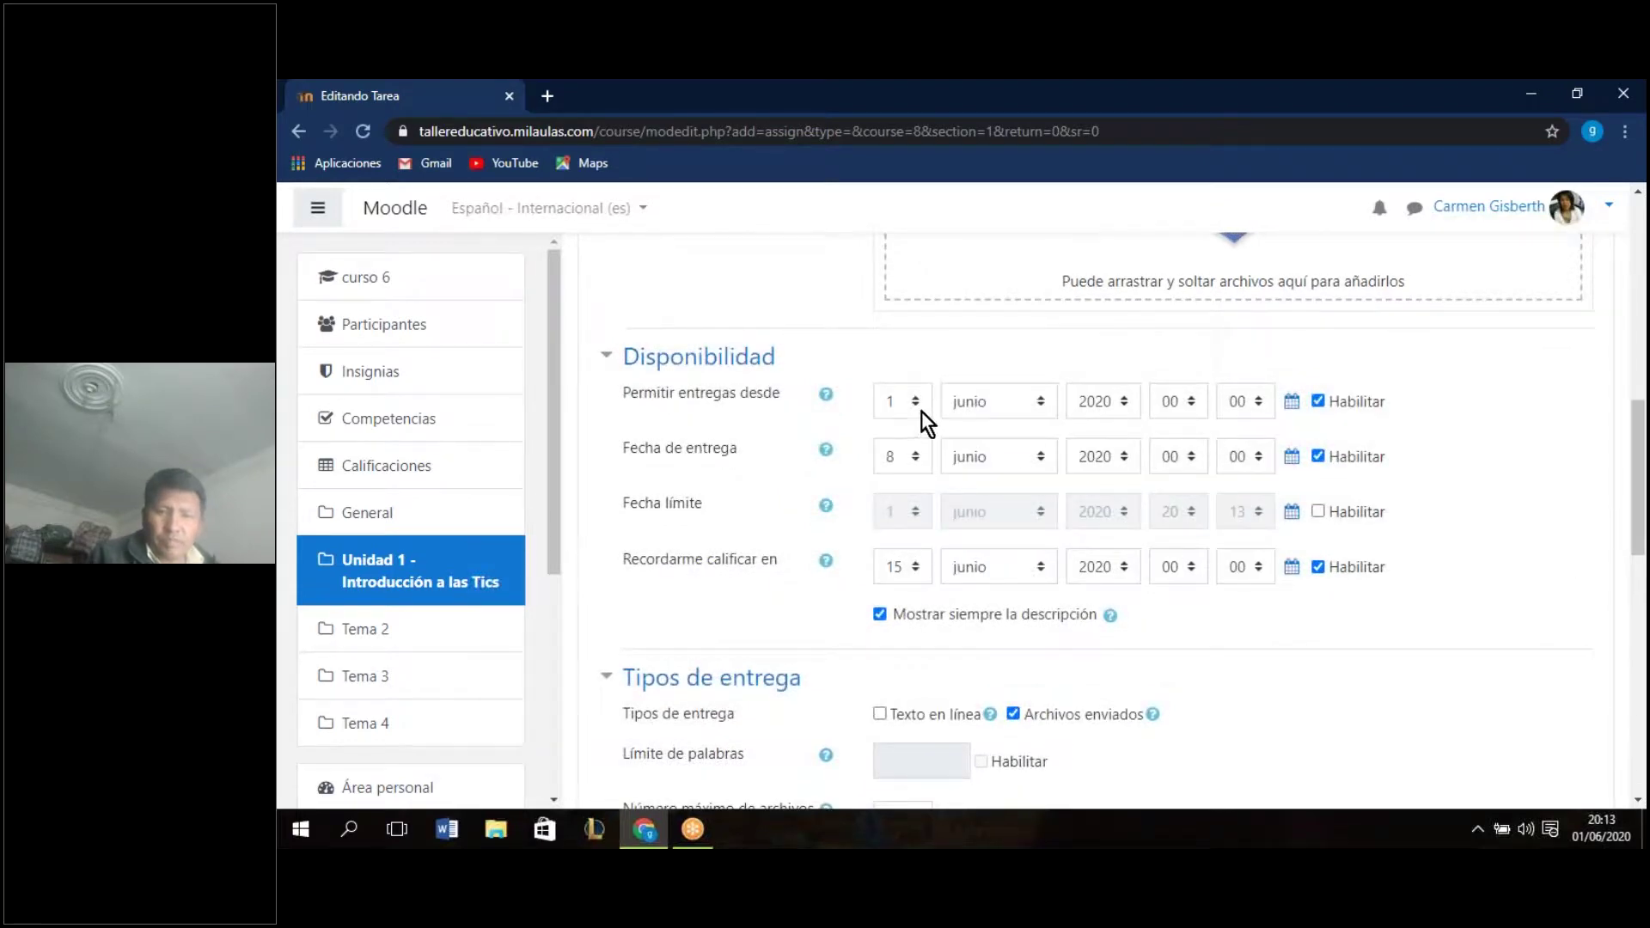
Set the submission opening time to 20:13
{"action": "left_click", "coordinate": [1189, 405]}
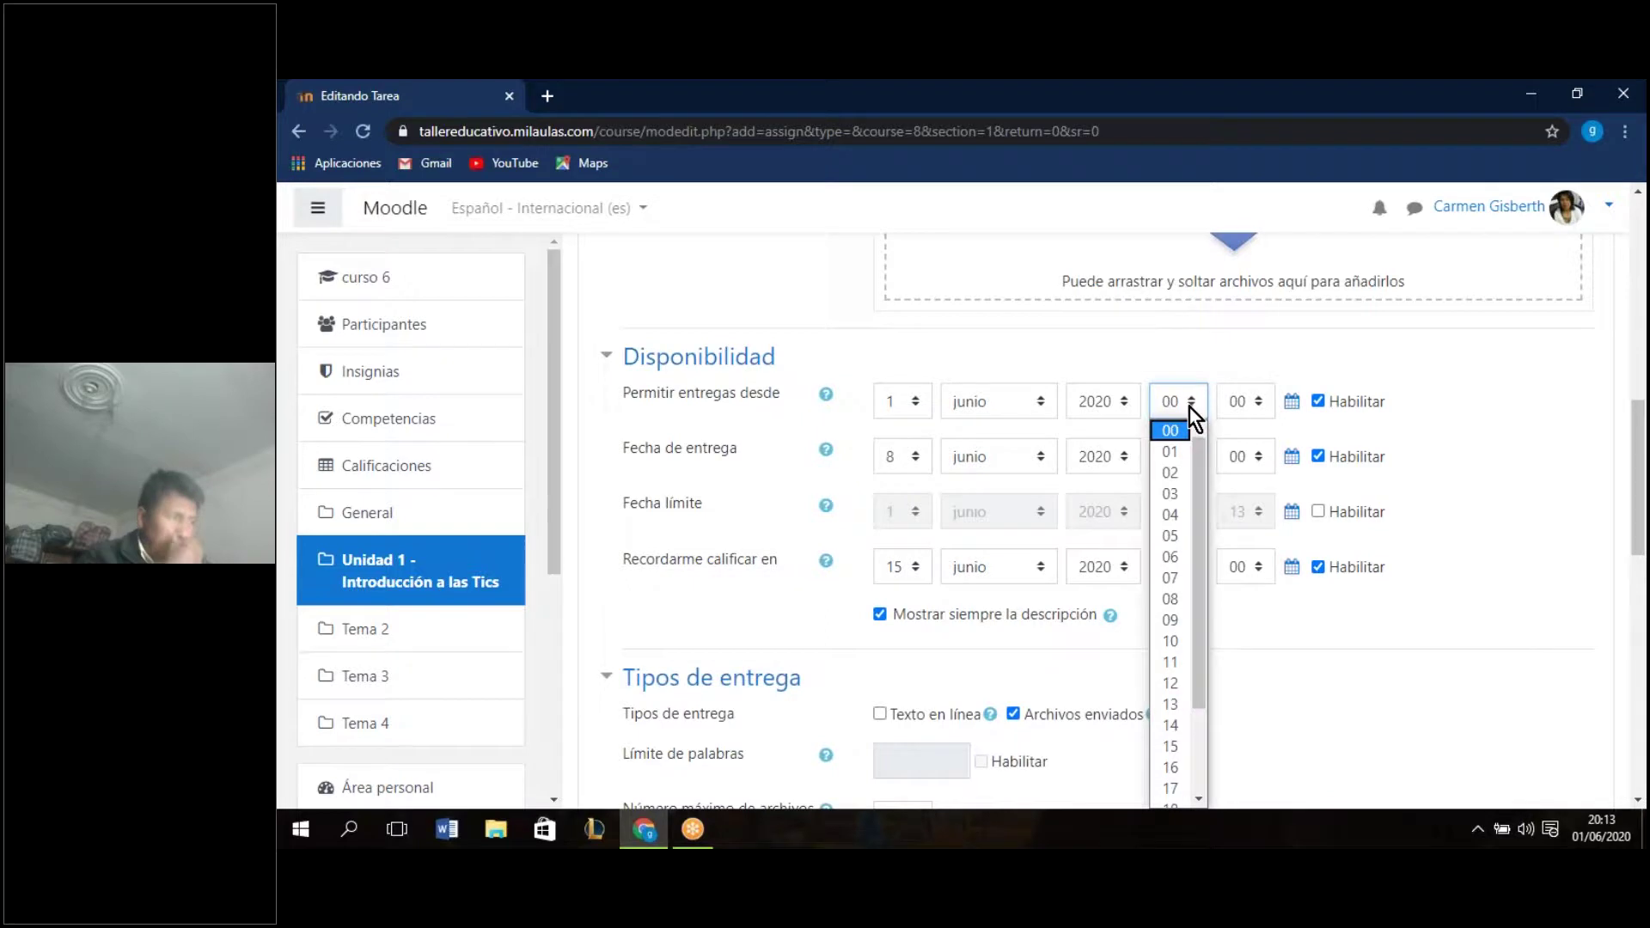
{"action": "left_click_drag", "start_coordinate": [1197, 649], "coordinate": [1198, 727]}
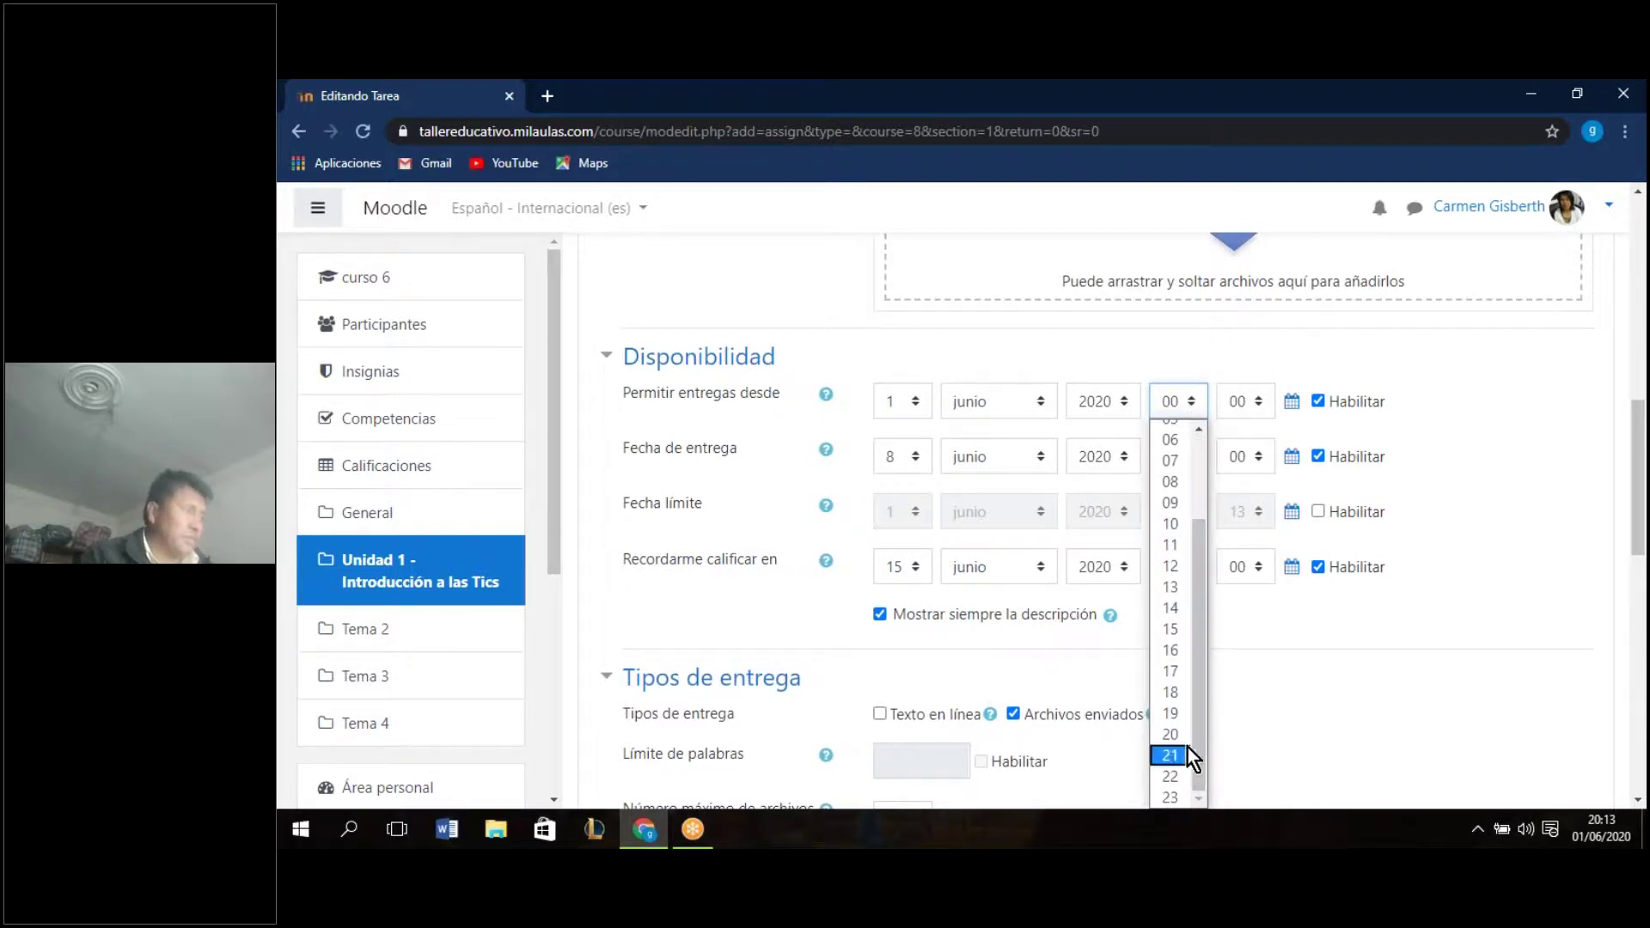
{"action": "left_click", "coordinate": [1173, 756]}
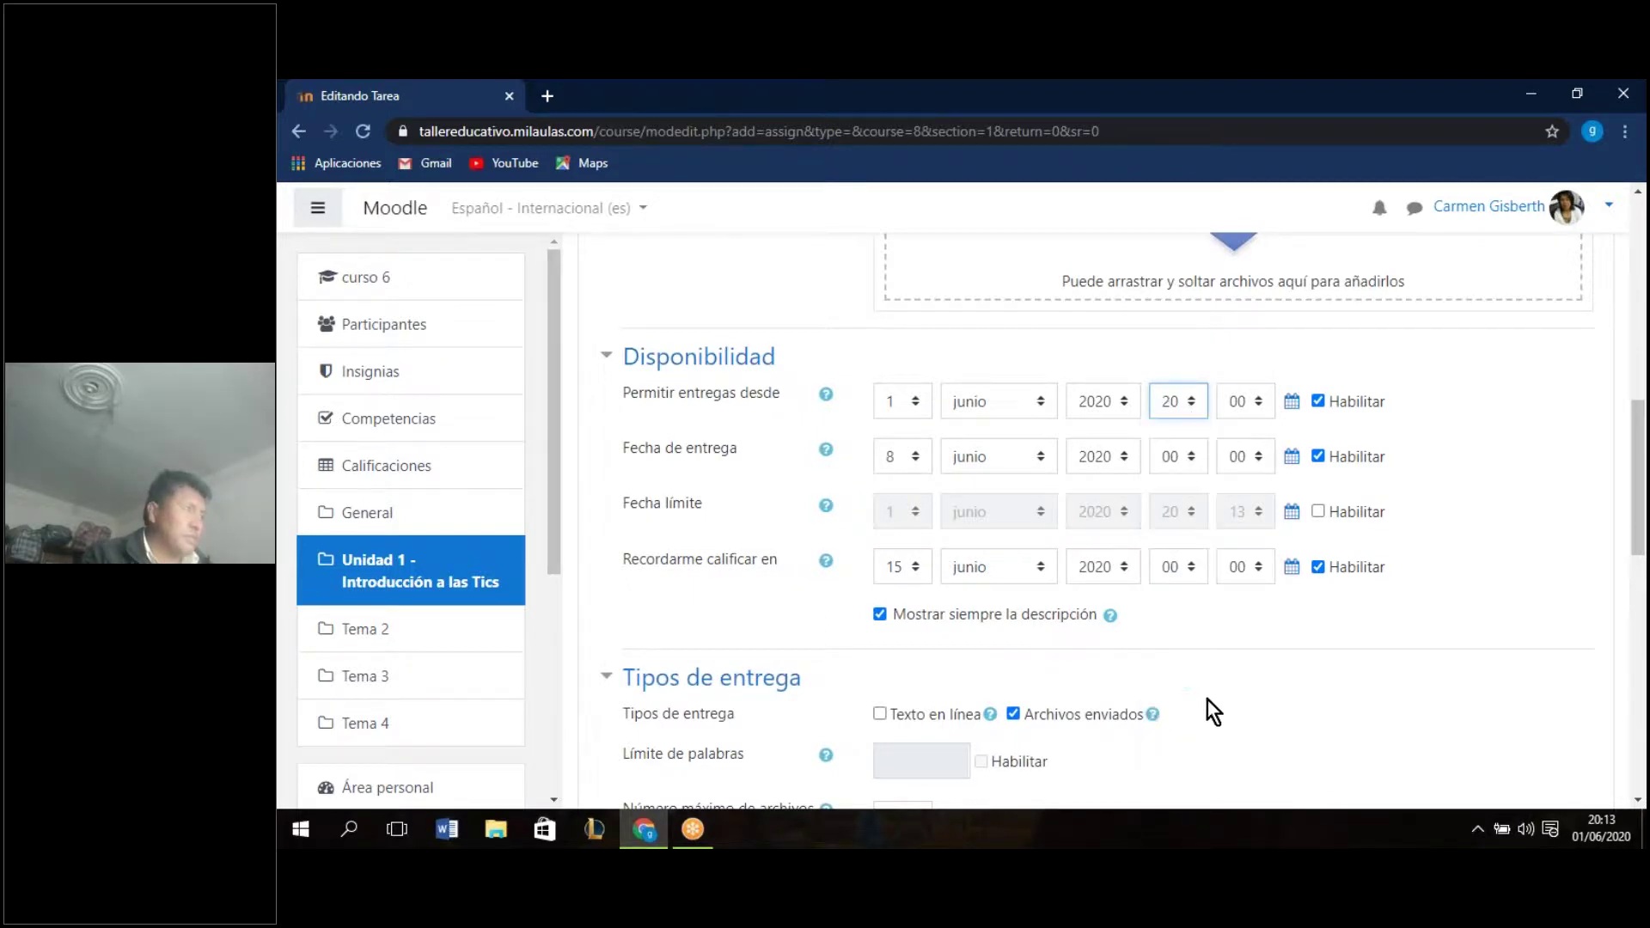
{"action": "left_click", "coordinate": [1261, 403]}
{"action": "left_click_drag", "start_coordinate": [1263, 516], "coordinate": [1265, 569]}
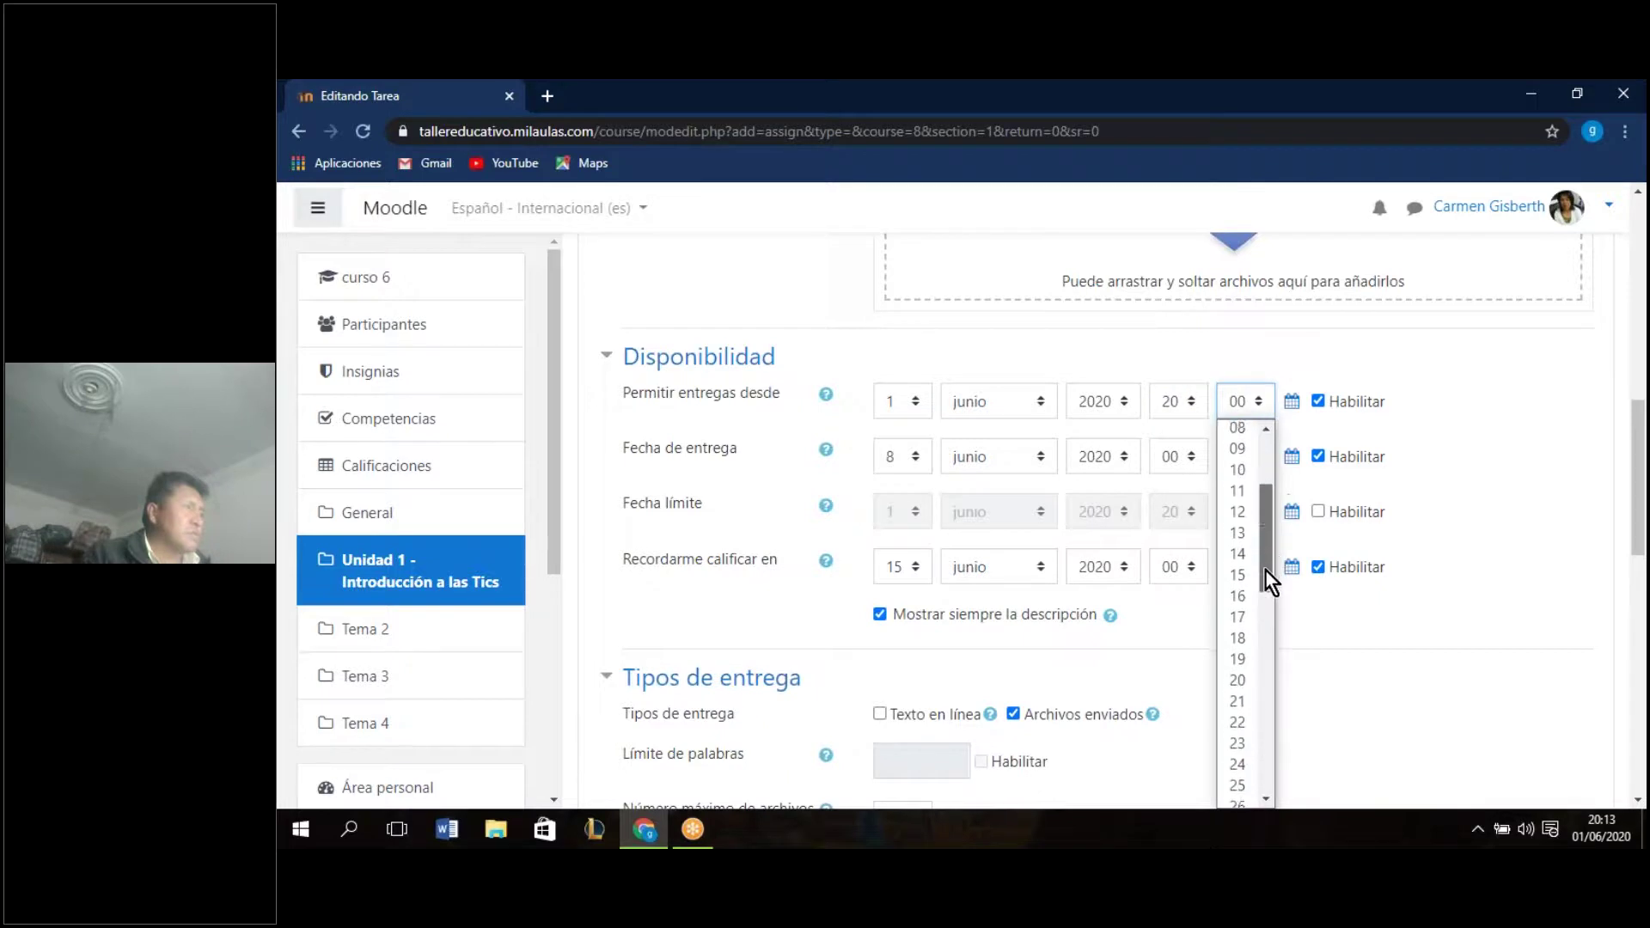
{"action": "left_click", "coordinate": [1239, 498]}
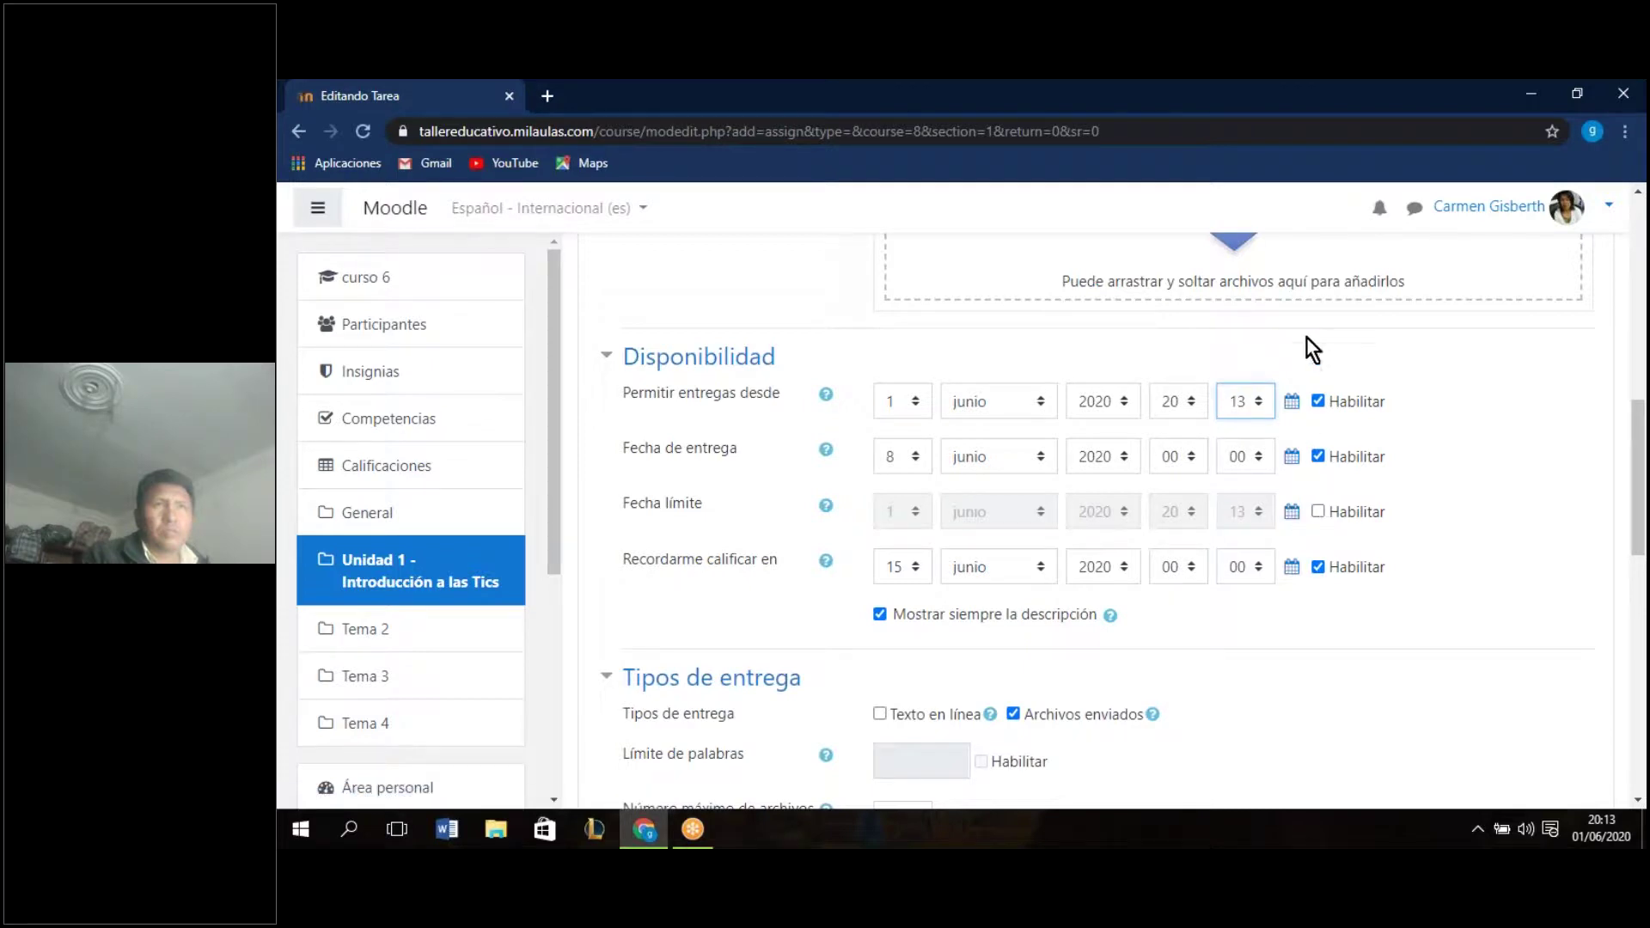
Set the due date to 10 junio 2020 at 23:59
{"action": "left_click", "coordinate": [920, 467]}
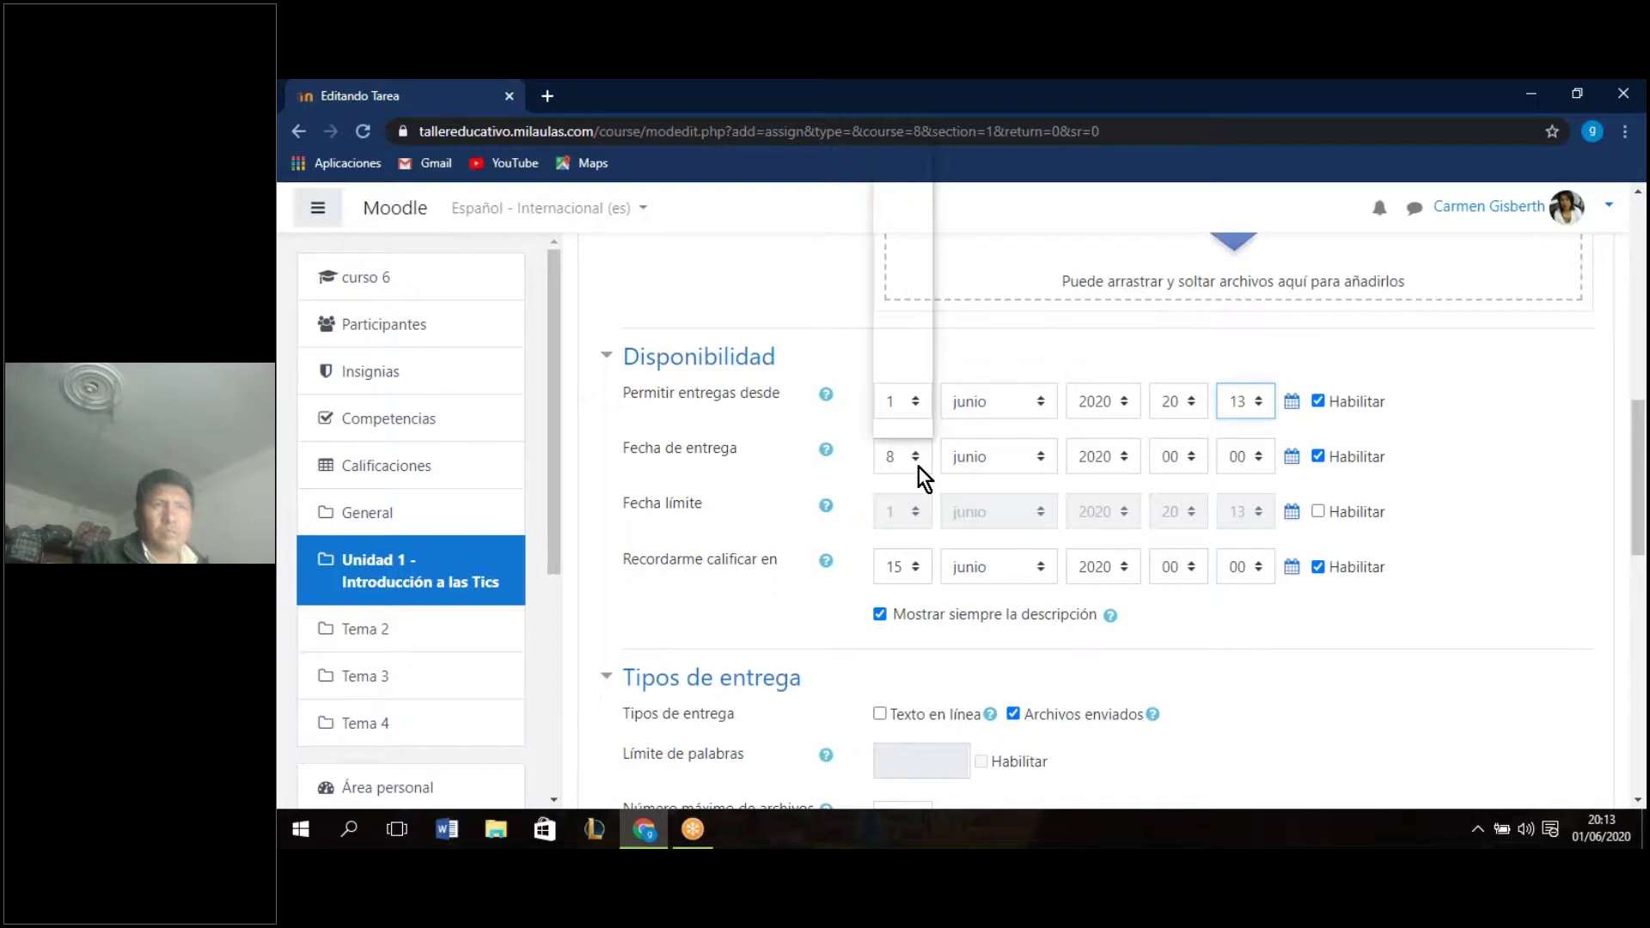
{"action": "left_click", "coordinate": [902, 289]}
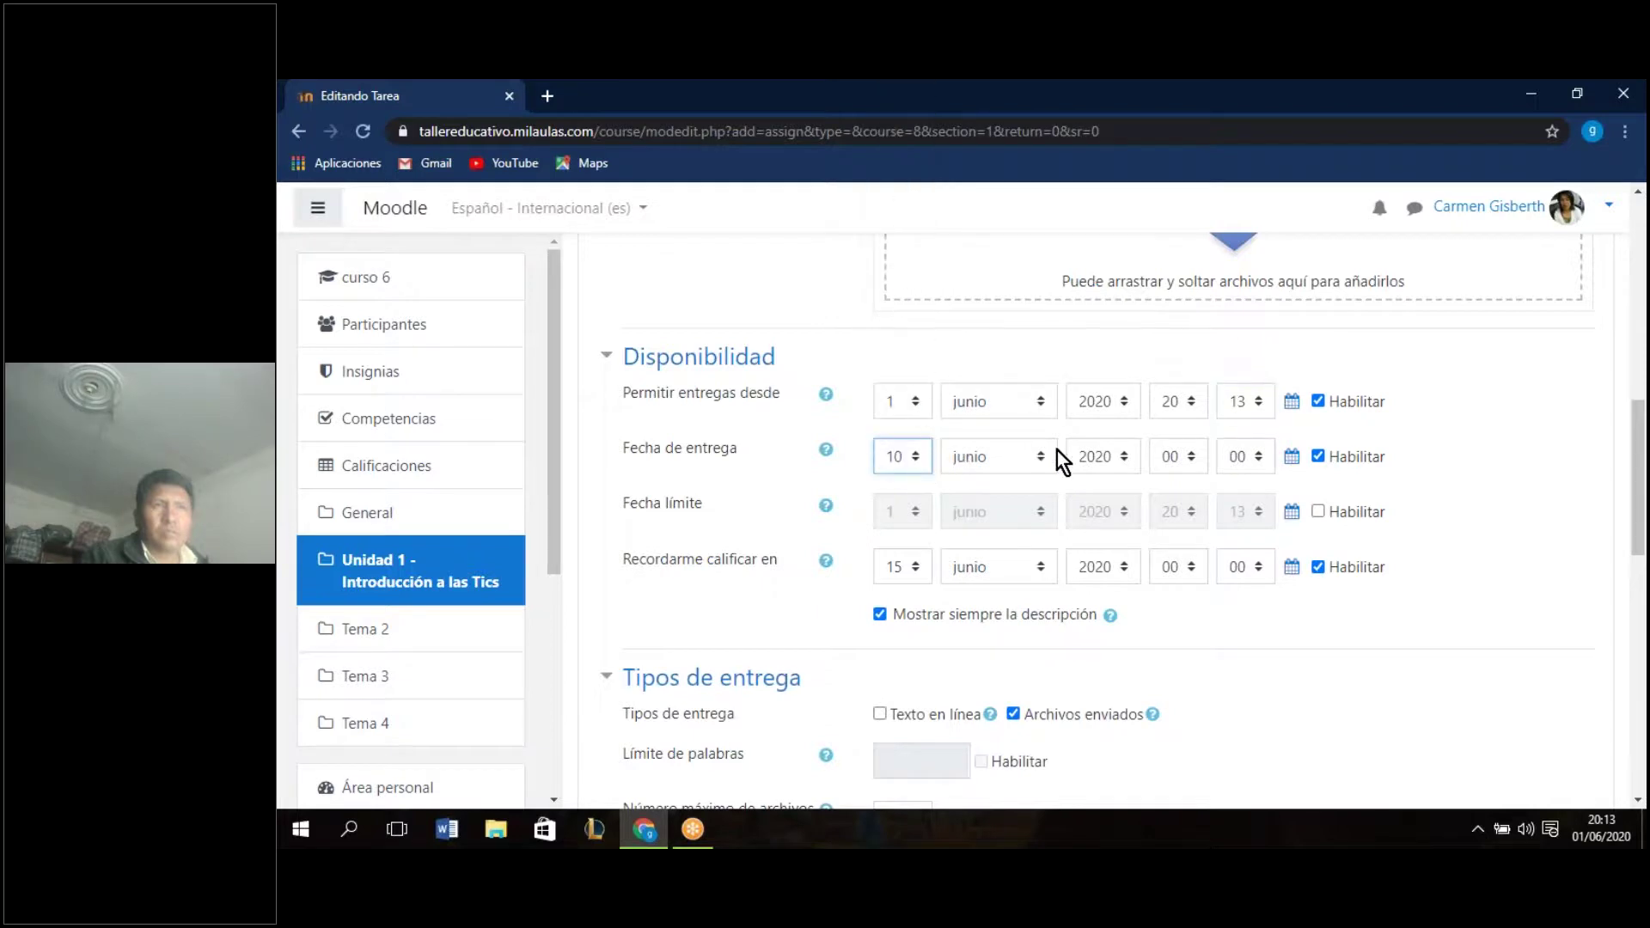
{"action": "left_click", "coordinate": [1188, 464]}
{"action": "left_click_drag", "start_coordinate": [1204, 313], "coordinate": [1194, 421]}
{"action": "left_click", "coordinate": [1173, 423]}
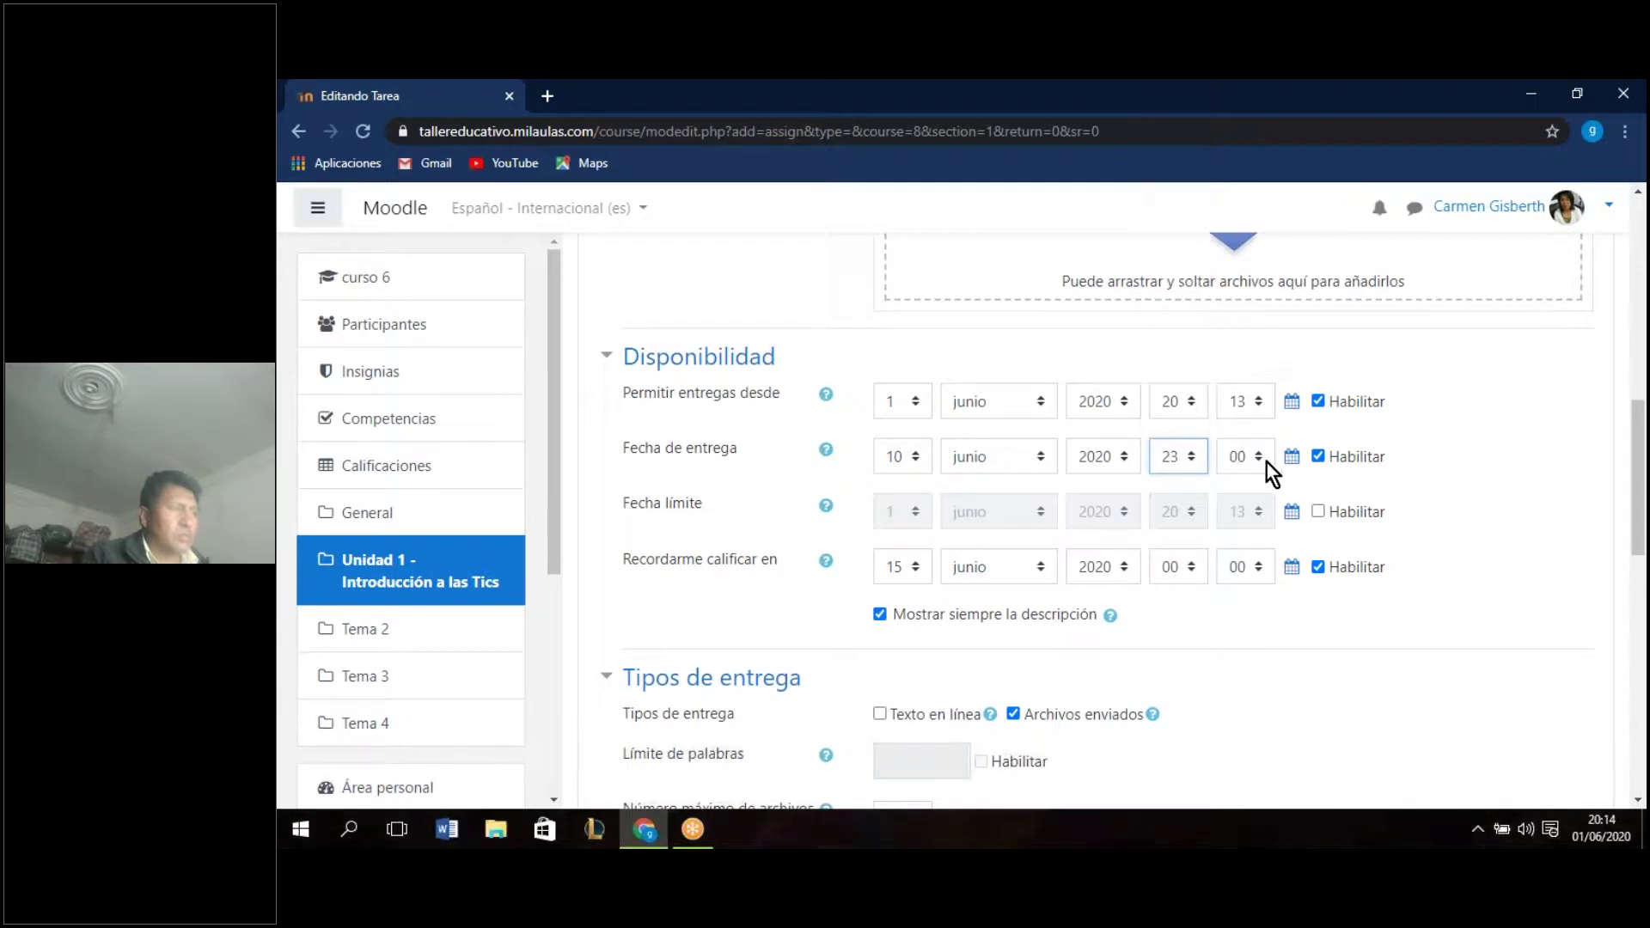
{"action": "left_click", "coordinate": [1256, 462]}
{"action": "left_click_drag", "start_coordinate": [1268, 164], "coordinate": [1255, 430]}
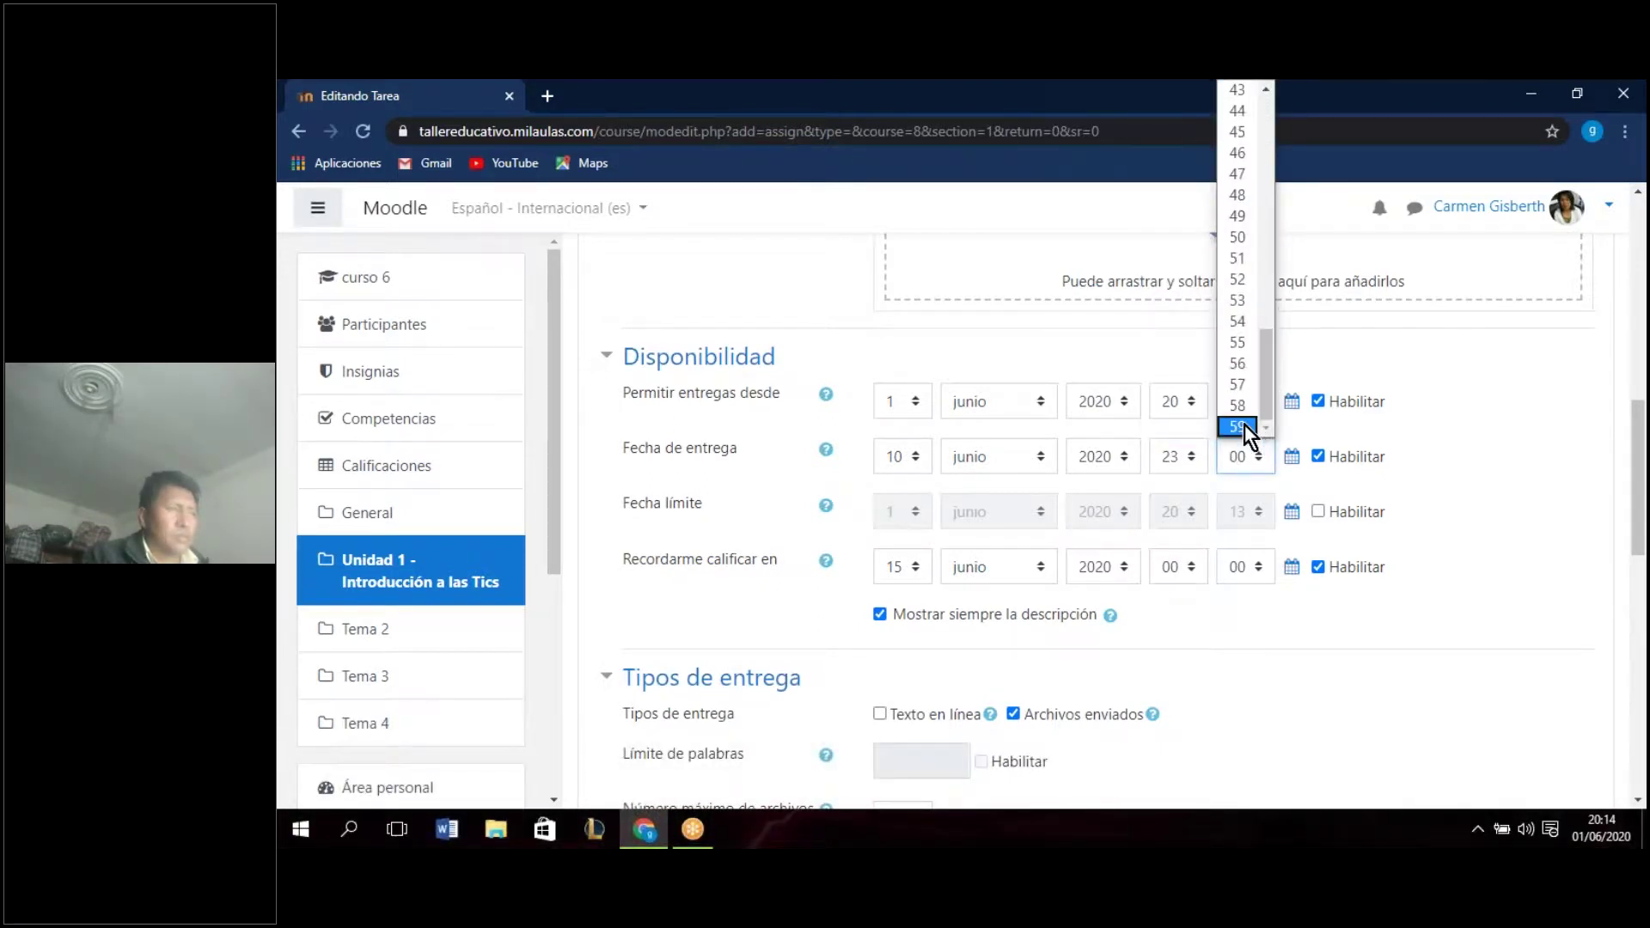
{"action": "left_click", "coordinate": [1244, 425]}
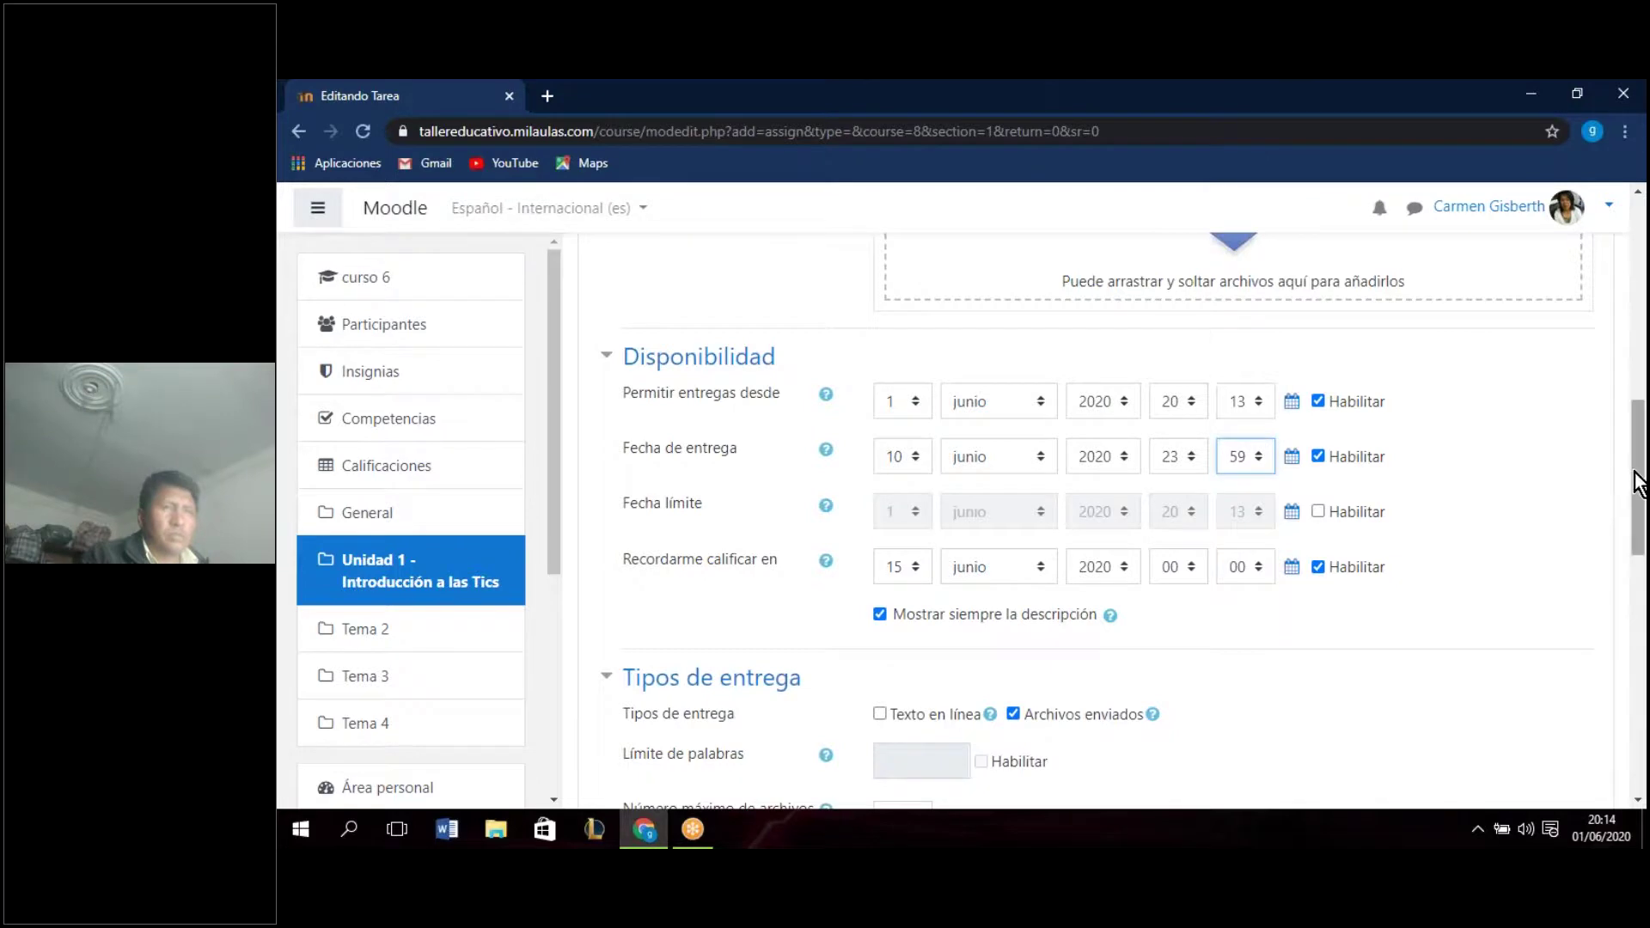
{"action": "left_click_drag", "start_coordinate": [1637, 483], "coordinate": [1637, 516]}
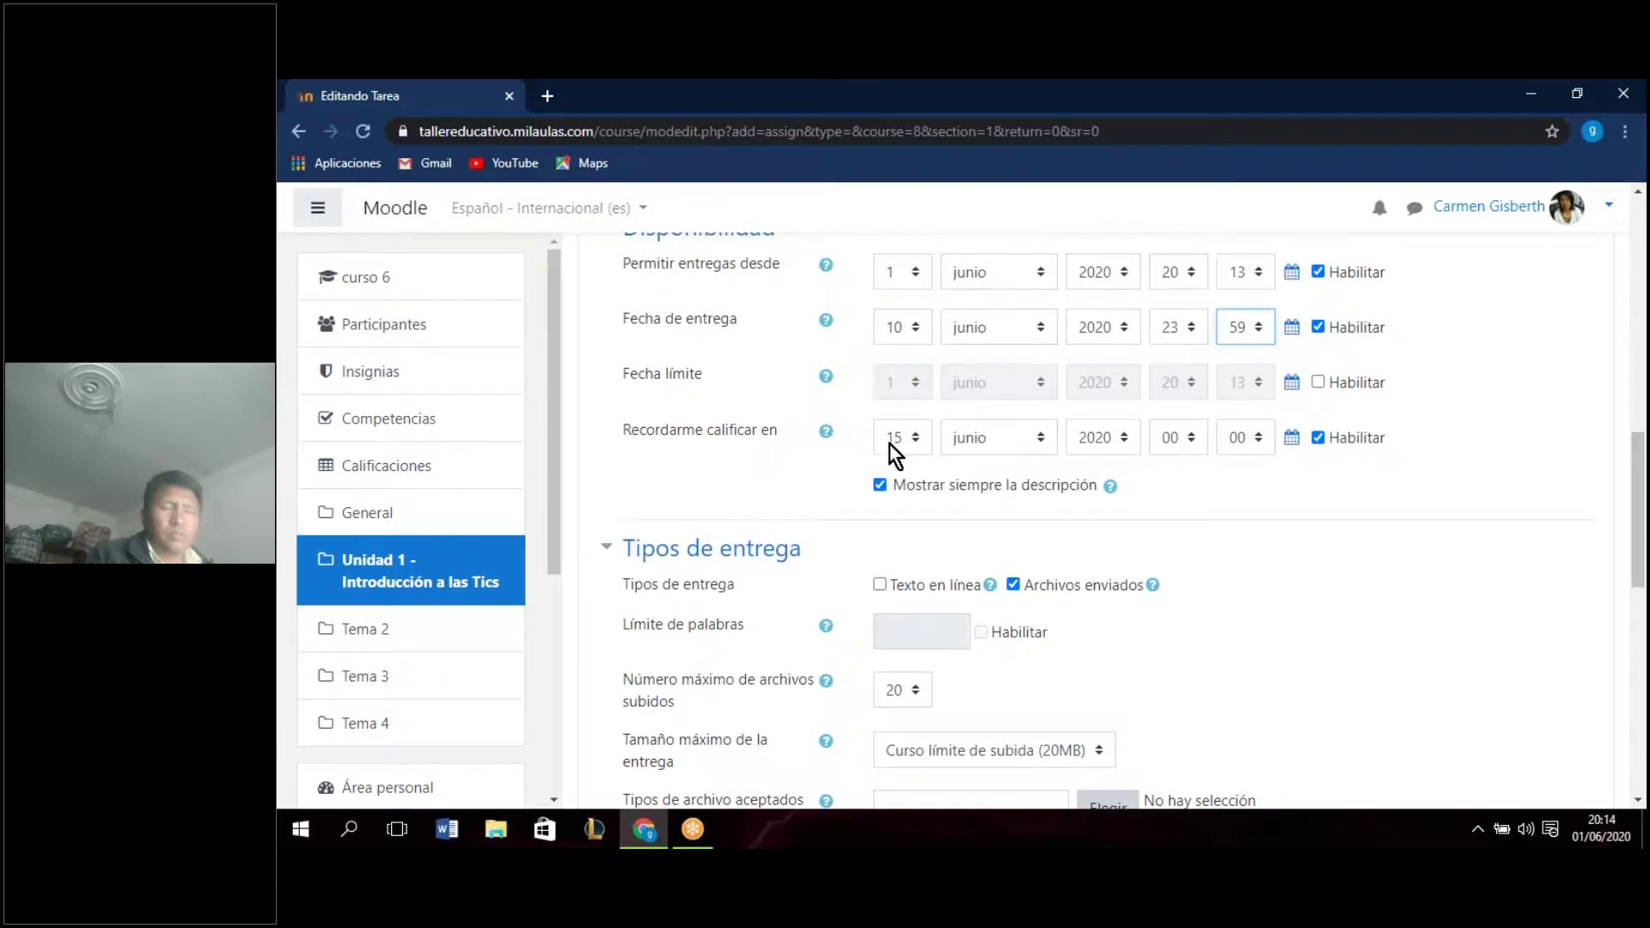
Uncheck Habilitar for the Recordarme calificar en grading reminder date
{"action": "key", "text": "ctrl+2"}
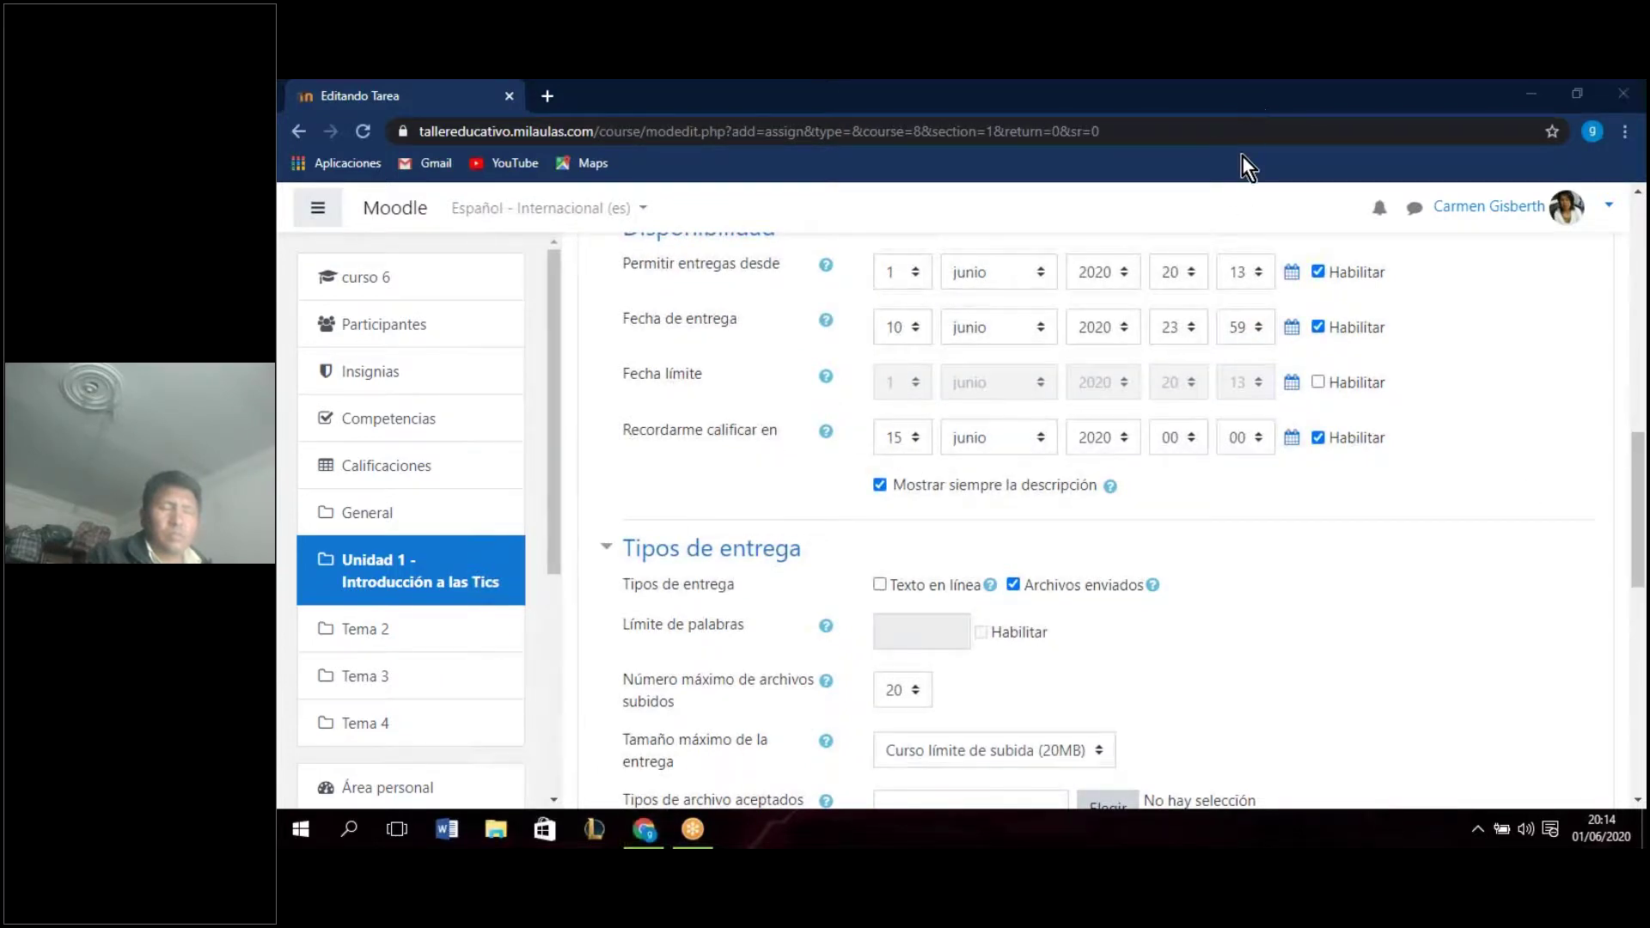
{"action": "left_click_drag", "start_coordinate": [808, 464], "coordinate": [1091, 469]}
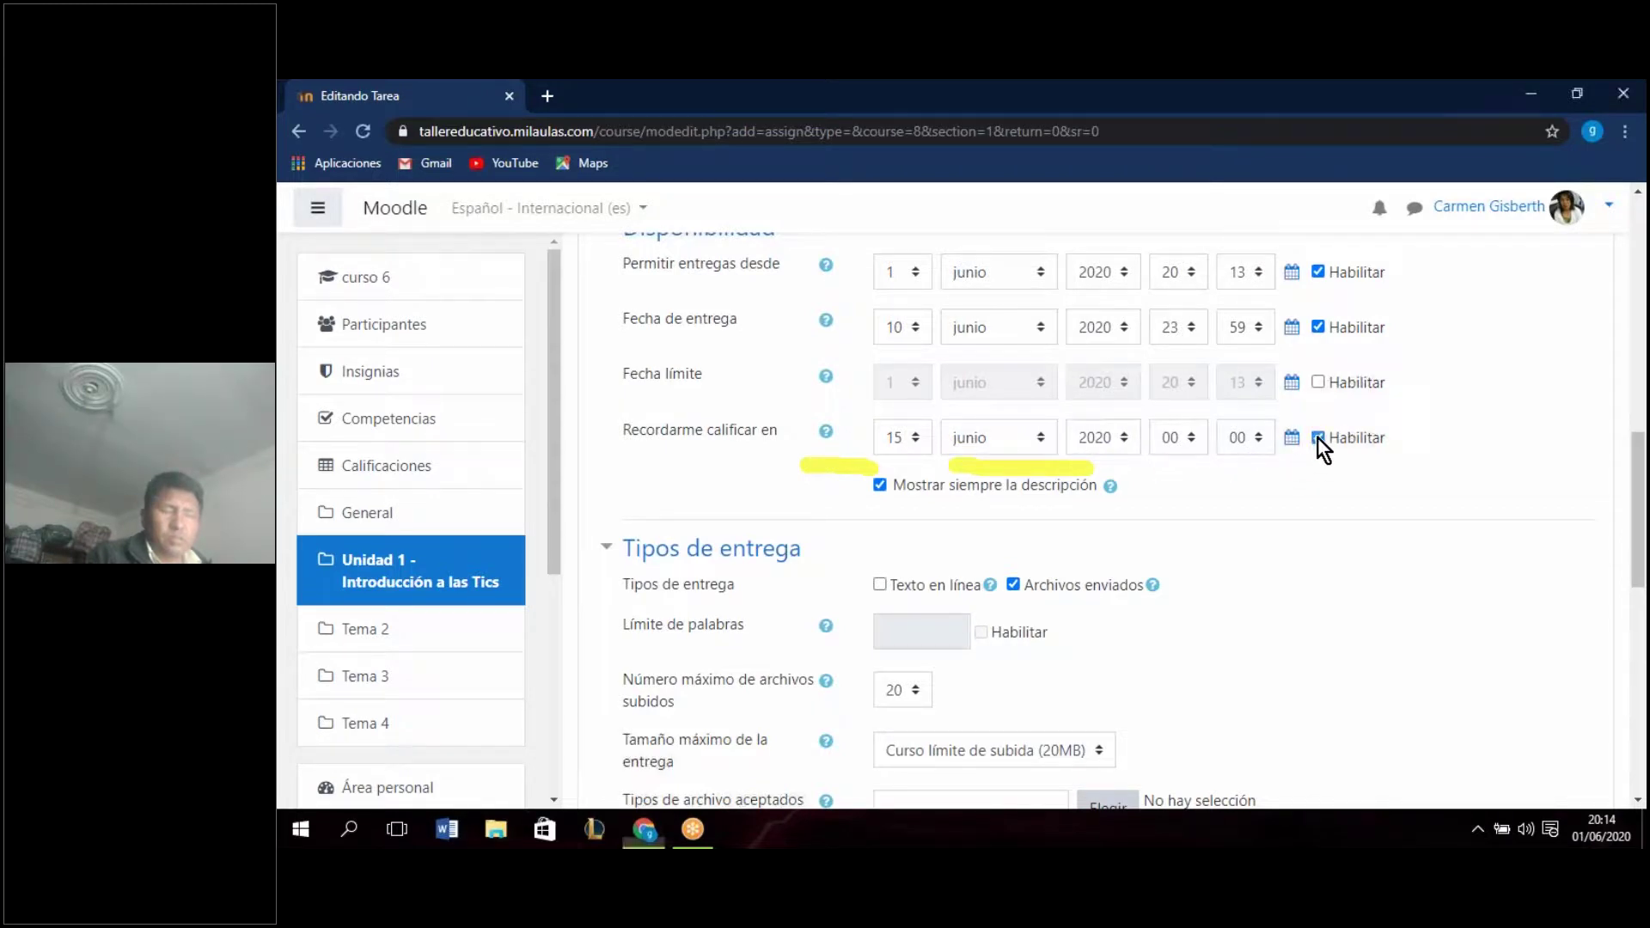
{"action": "left_click", "coordinate": [1317, 437]}
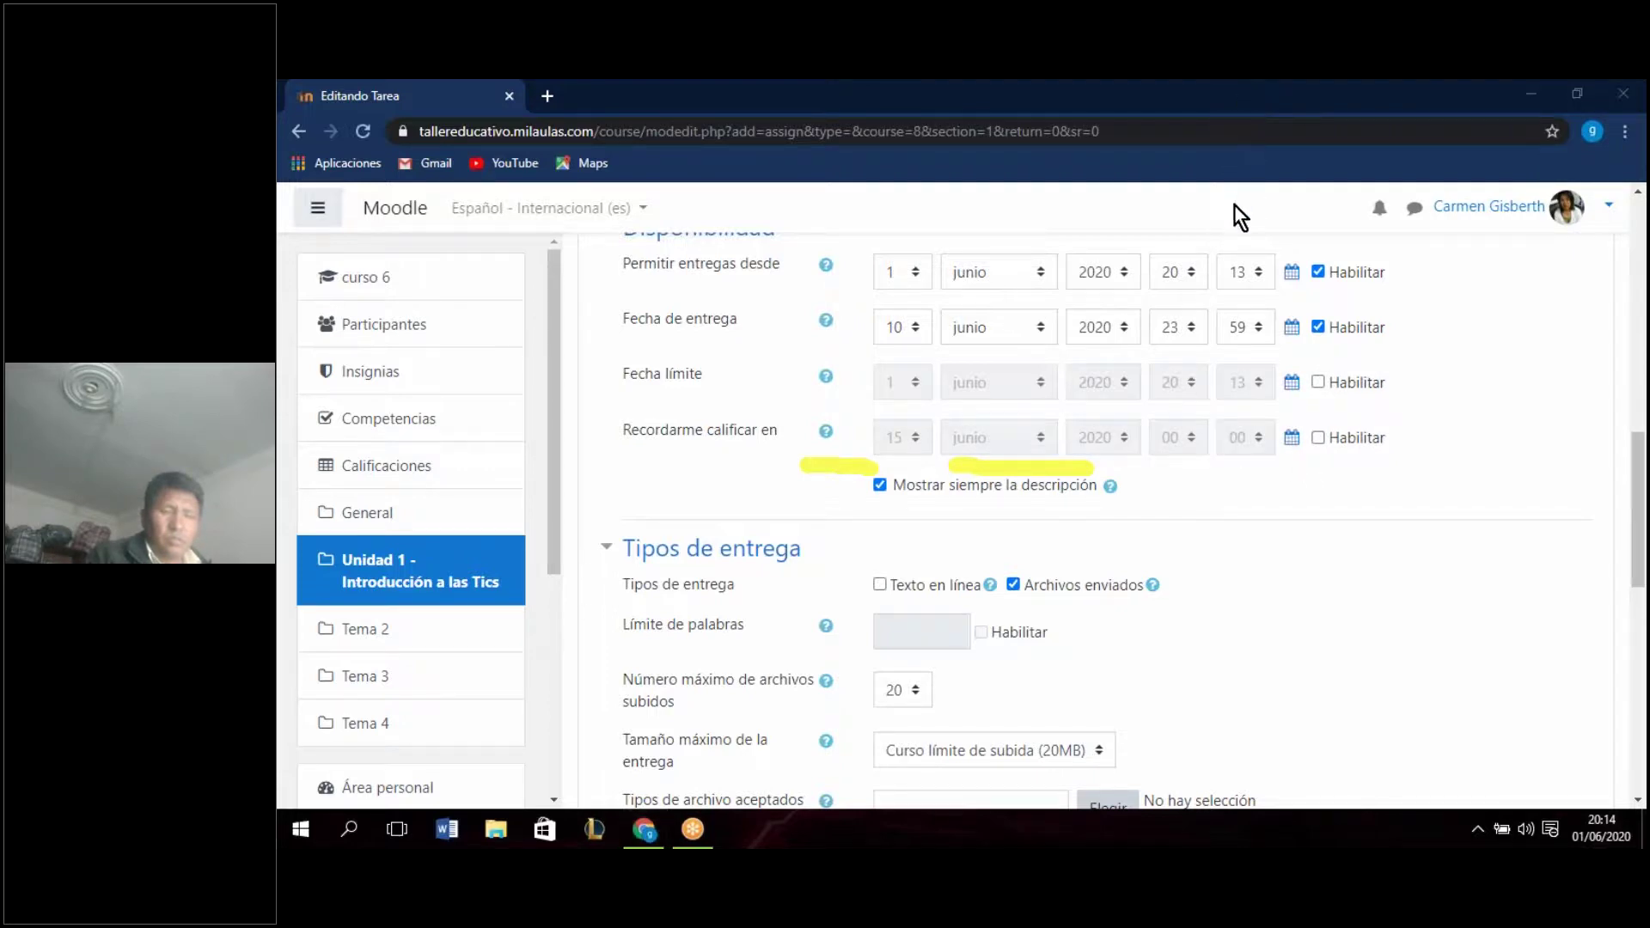
{"action": "key", "text": "Escape"}
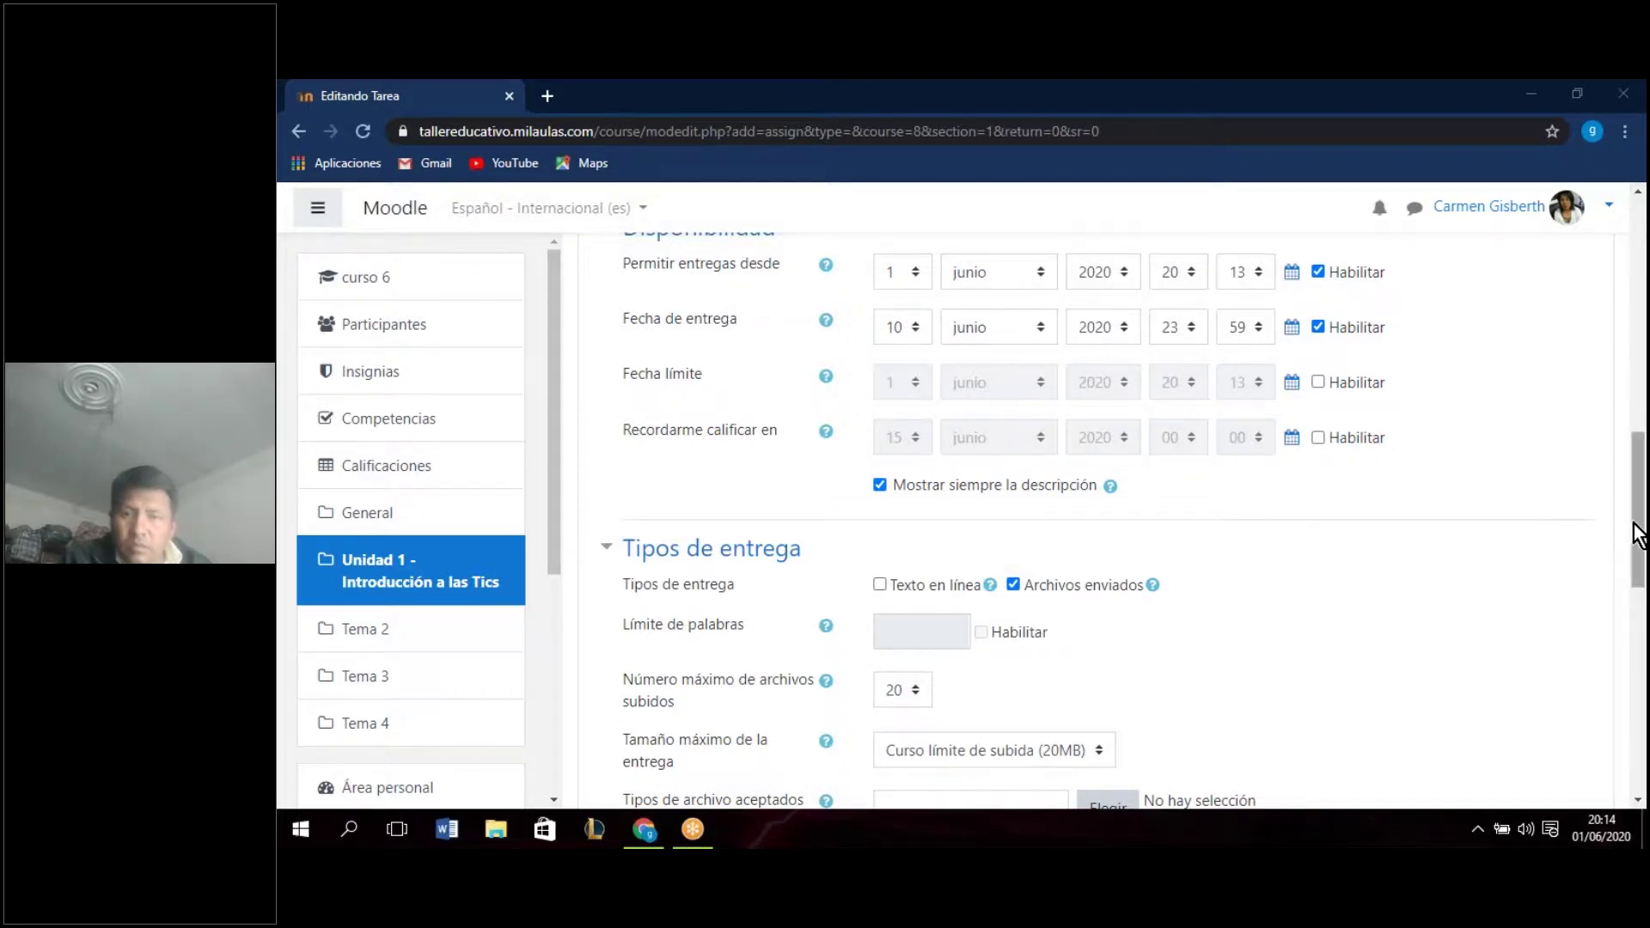
Set Número máximo de archivos subidos to 1
{"action": "left_click_drag", "start_coordinate": [1637, 537], "coordinate": [1641, 581]}
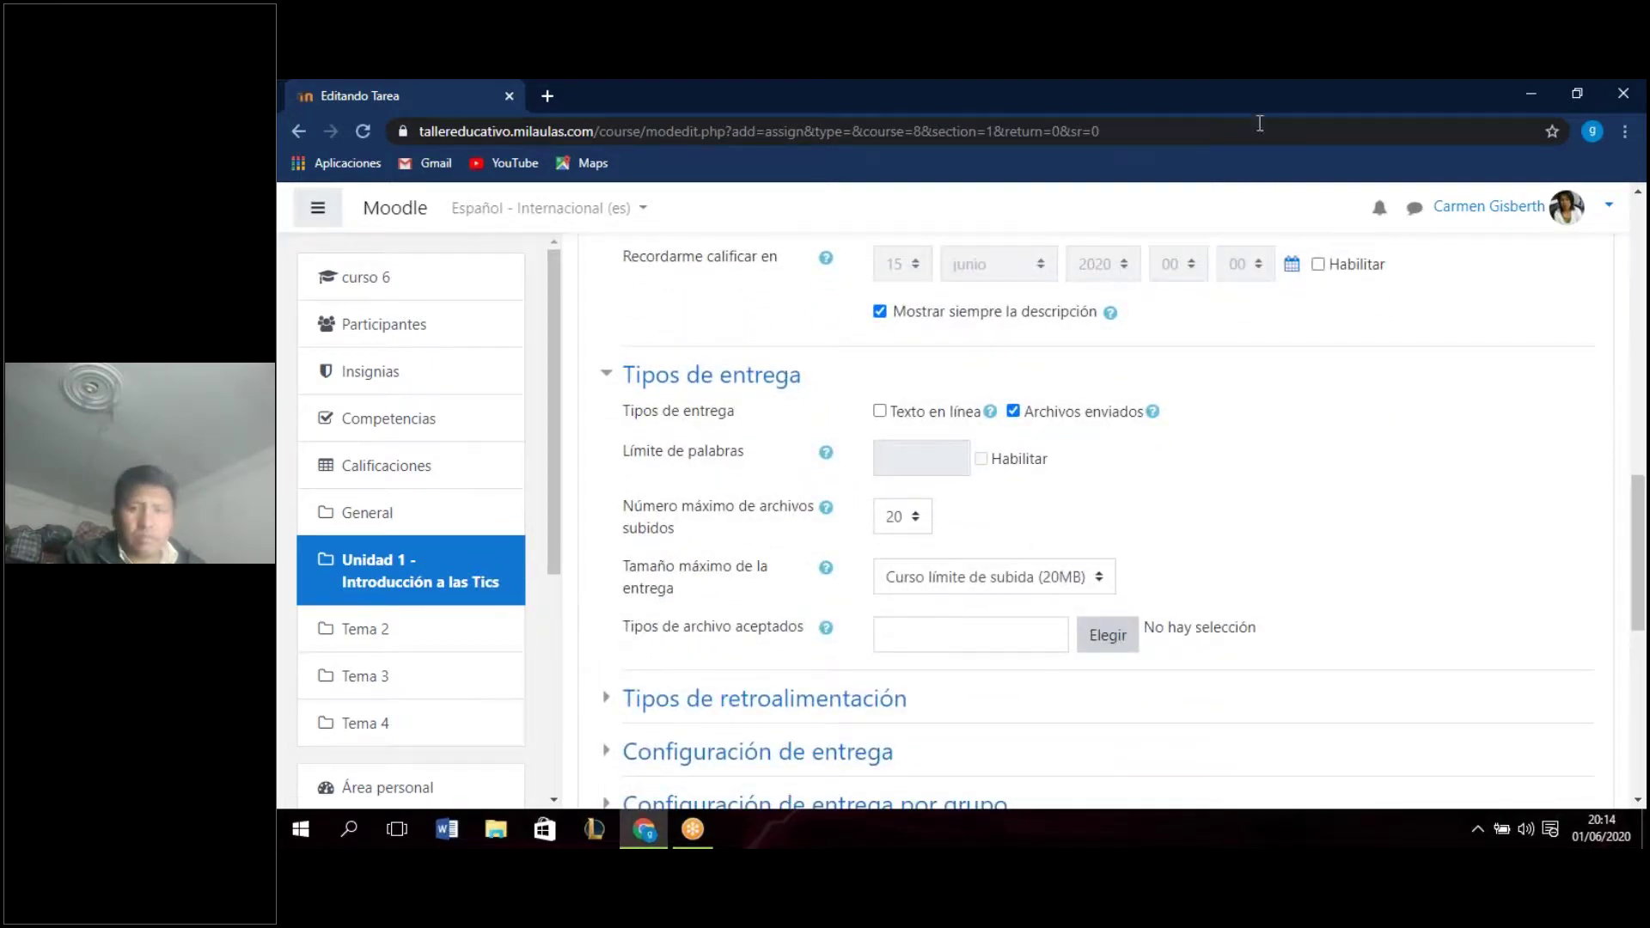
{"action": "mouse_move", "coordinate": [938, 517]}
{"action": "left_mouse_down"}
{"action": "mouse_move", "coordinate": [1031, 517]}
{"action": "mouse_move", "coordinate": [966, 514]}
{"action": "mouse_move", "coordinate": [988, 543]}
{"action": "left_mouse_up"}
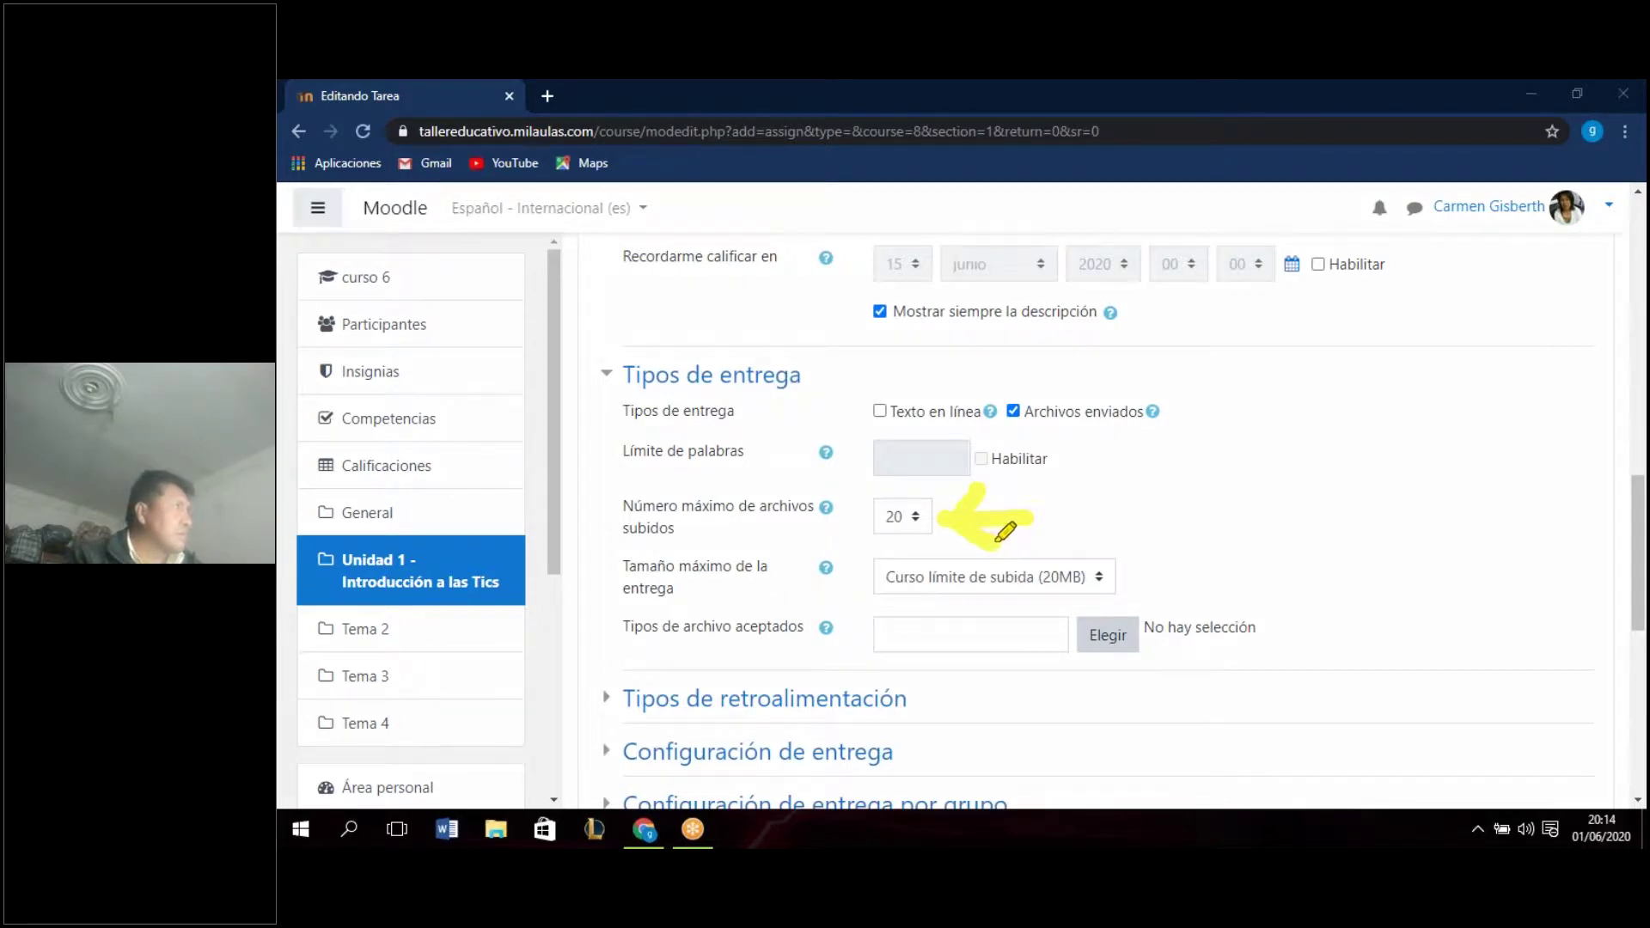
{"action": "left_click", "coordinate": [916, 518]}
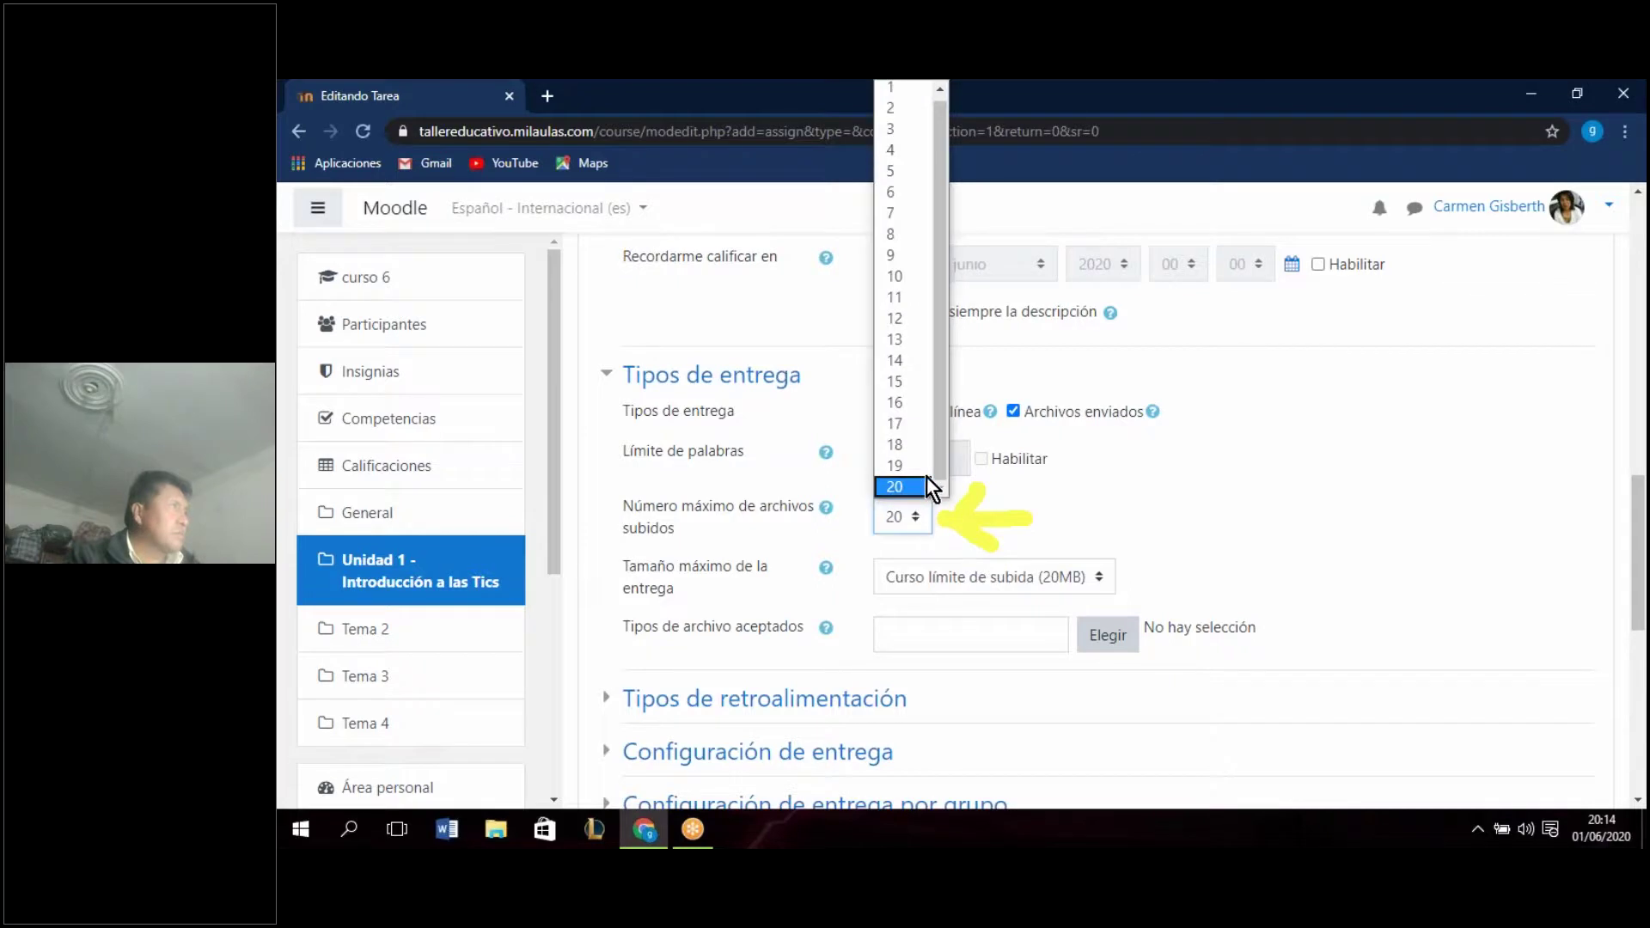
{"action": "scroll", "coordinate": [946, 447], "scroll_direction": "up", "scroll_amount": 1}
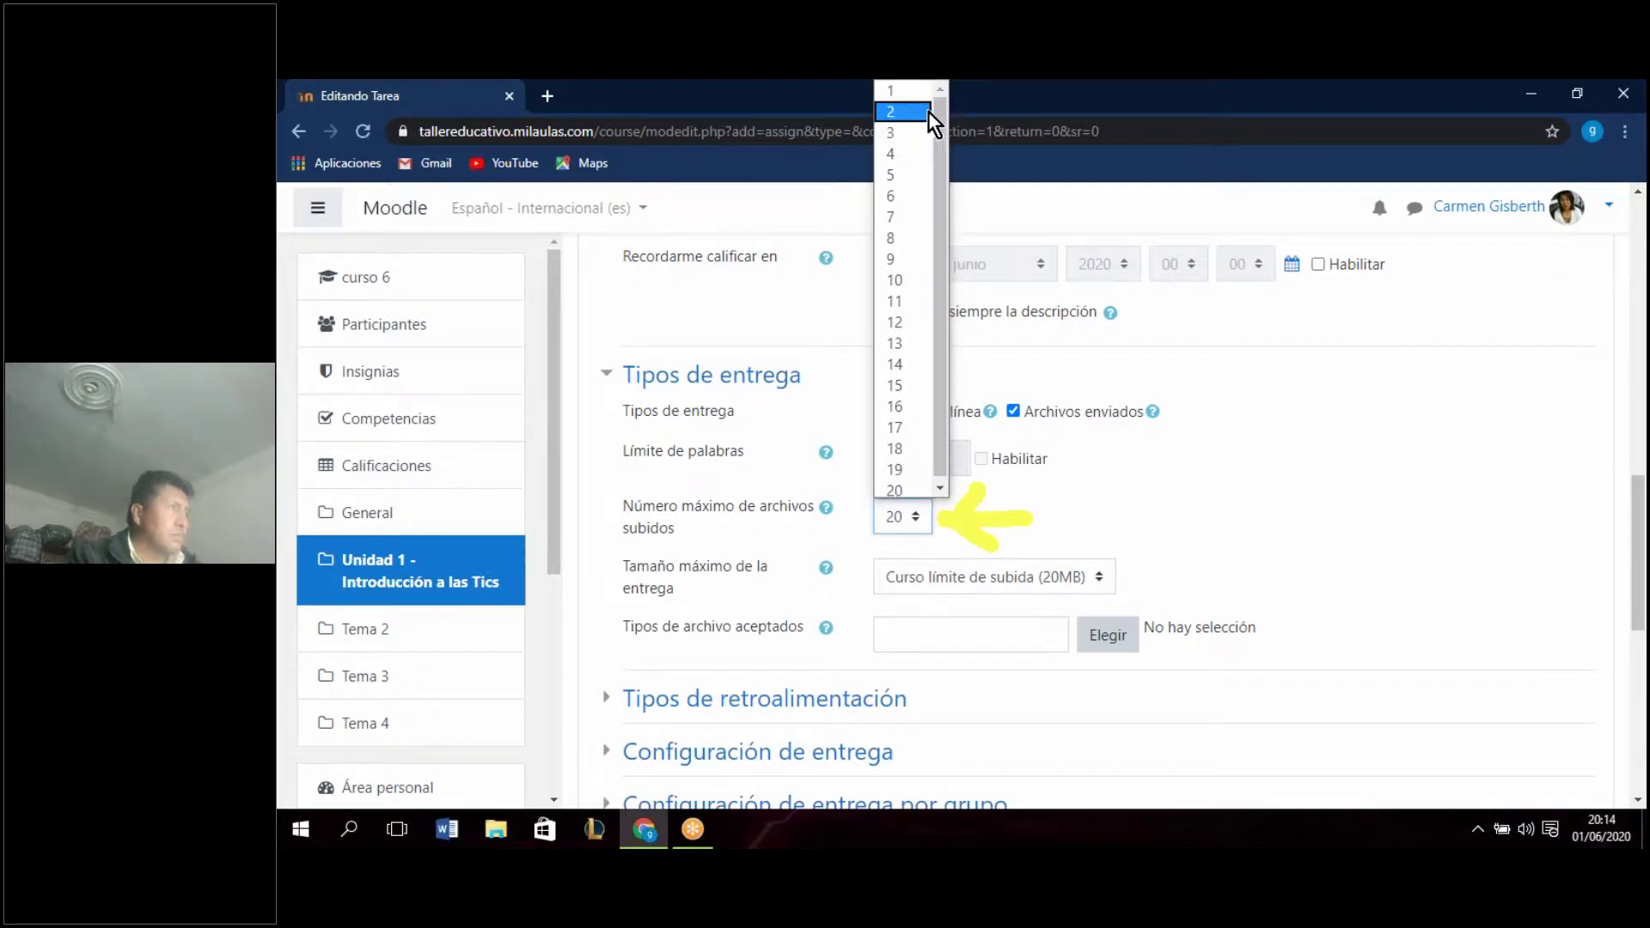
{"action": "key", "text": "Escape"}
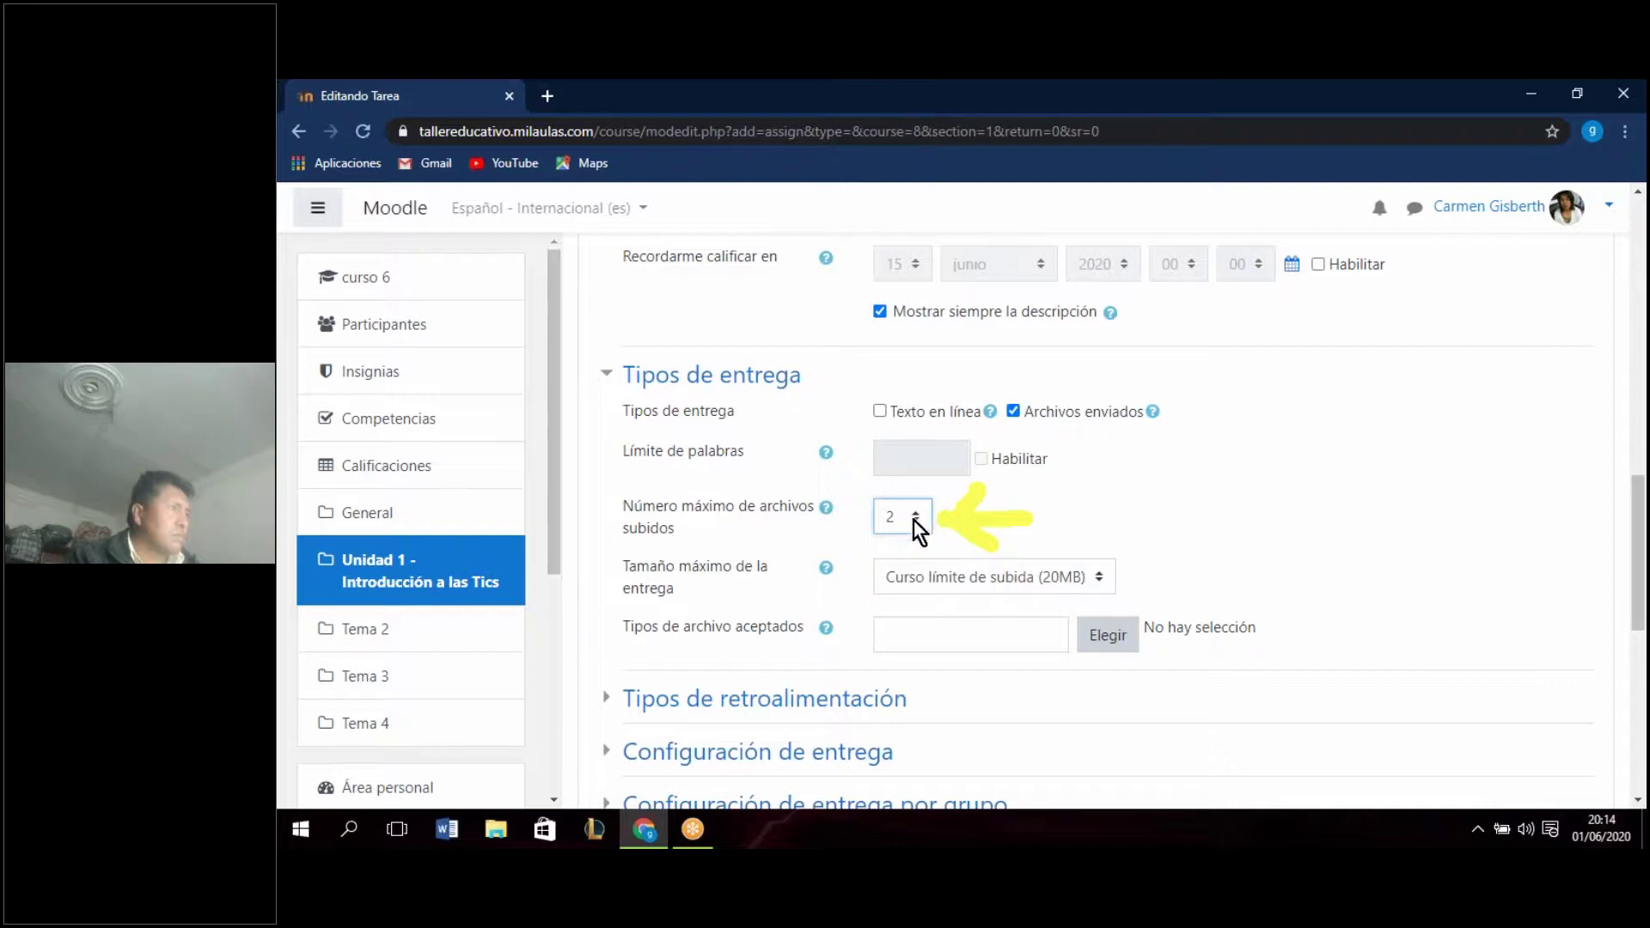
{"action": "left_click", "coordinate": [916, 519]}
{"action": "left_click", "coordinate": [916, 516]}
{"action": "left_click", "coordinate": [916, 514]}
{"action": "left_click", "coordinate": [915, 514]}
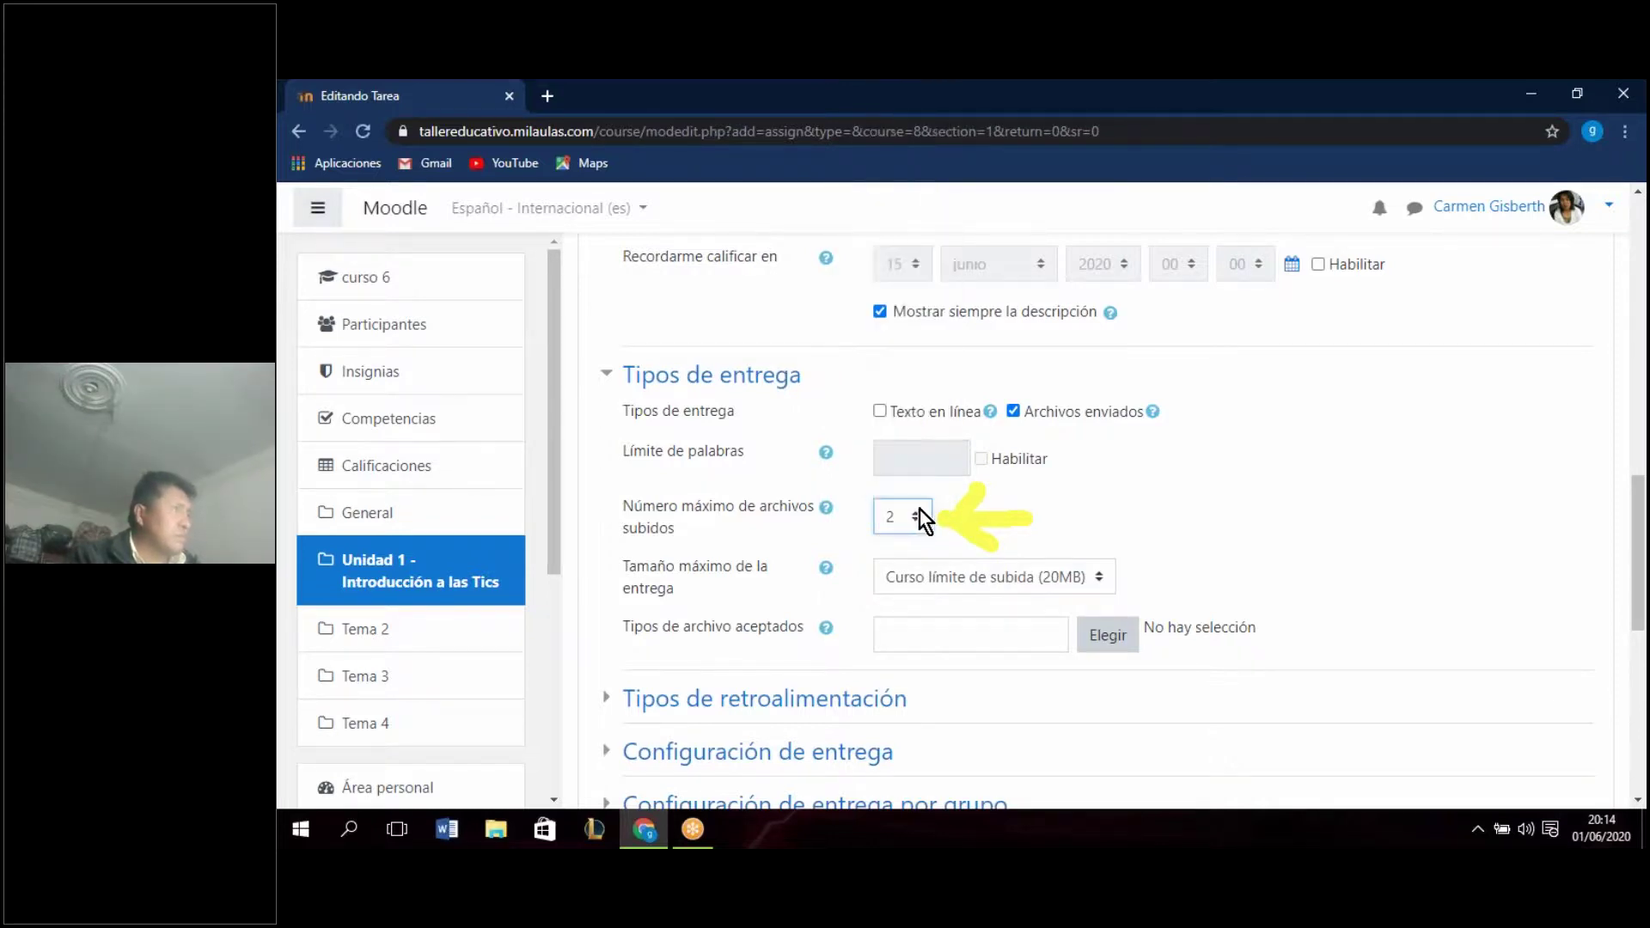
{"action": "left_click", "coordinate": [916, 516]}
{"action": "left_click", "coordinate": [1255, 413]}
{"action": "mouse_move", "coordinate": [1643, 539]}
{"action": "left_mouse_down"}
{"action": "mouse_move", "coordinate": [1643, 519]}
{"action": "mouse_move", "coordinate": [1643, 534]}
{"action": "left_mouse_up"}
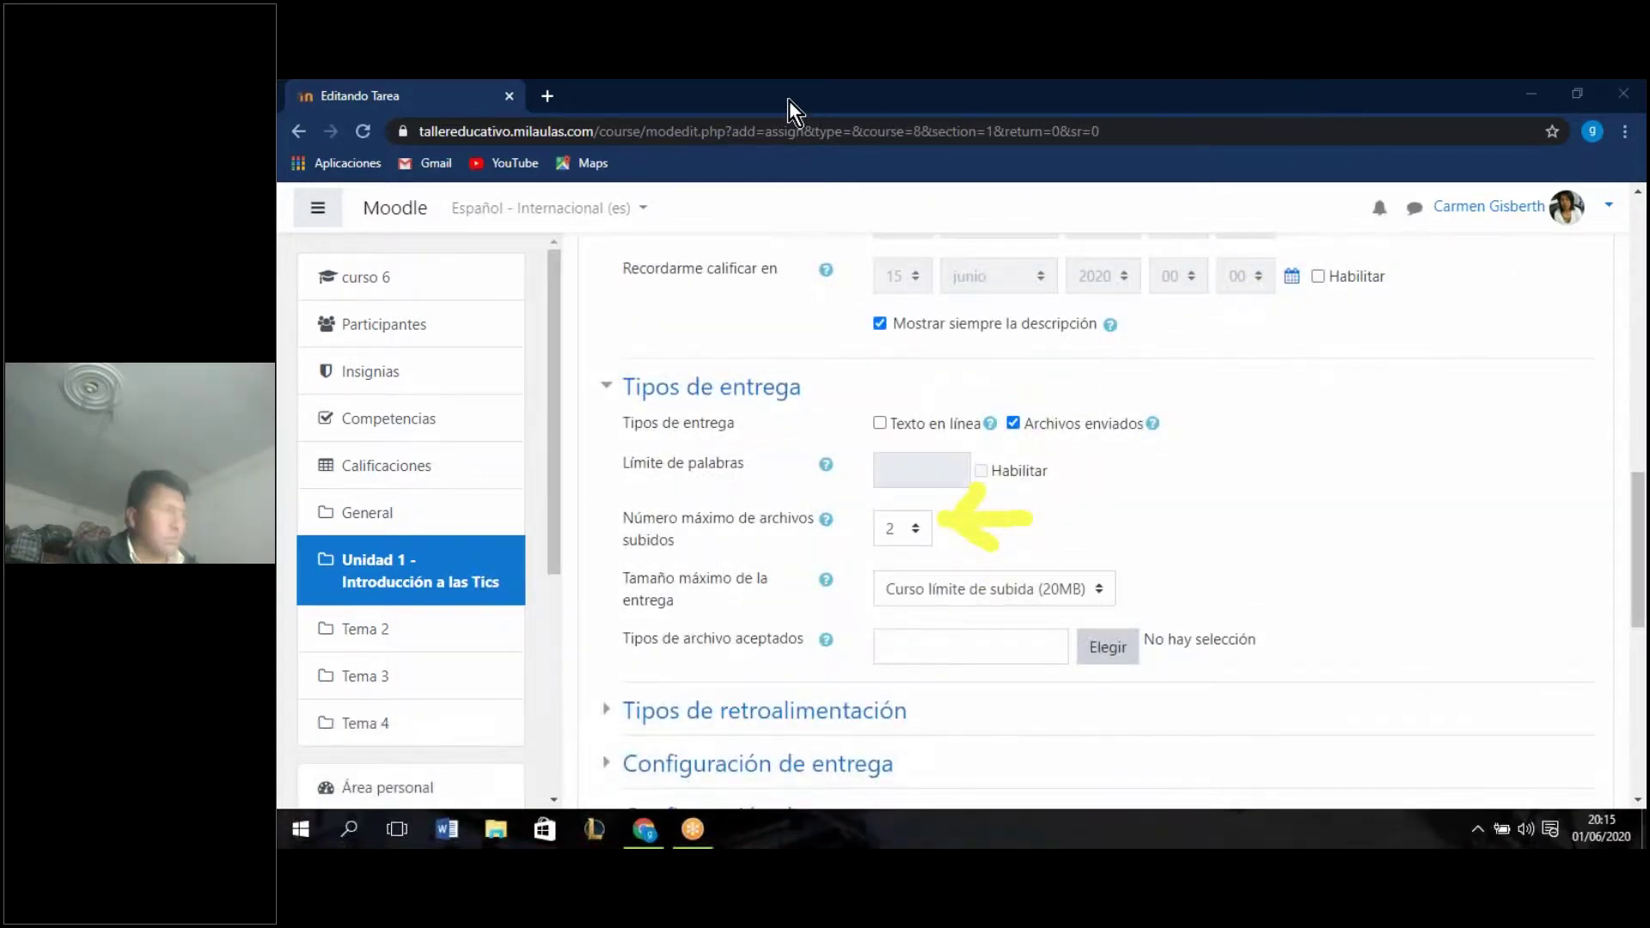
{"action": "left_click", "coordinate": [915, 528]}
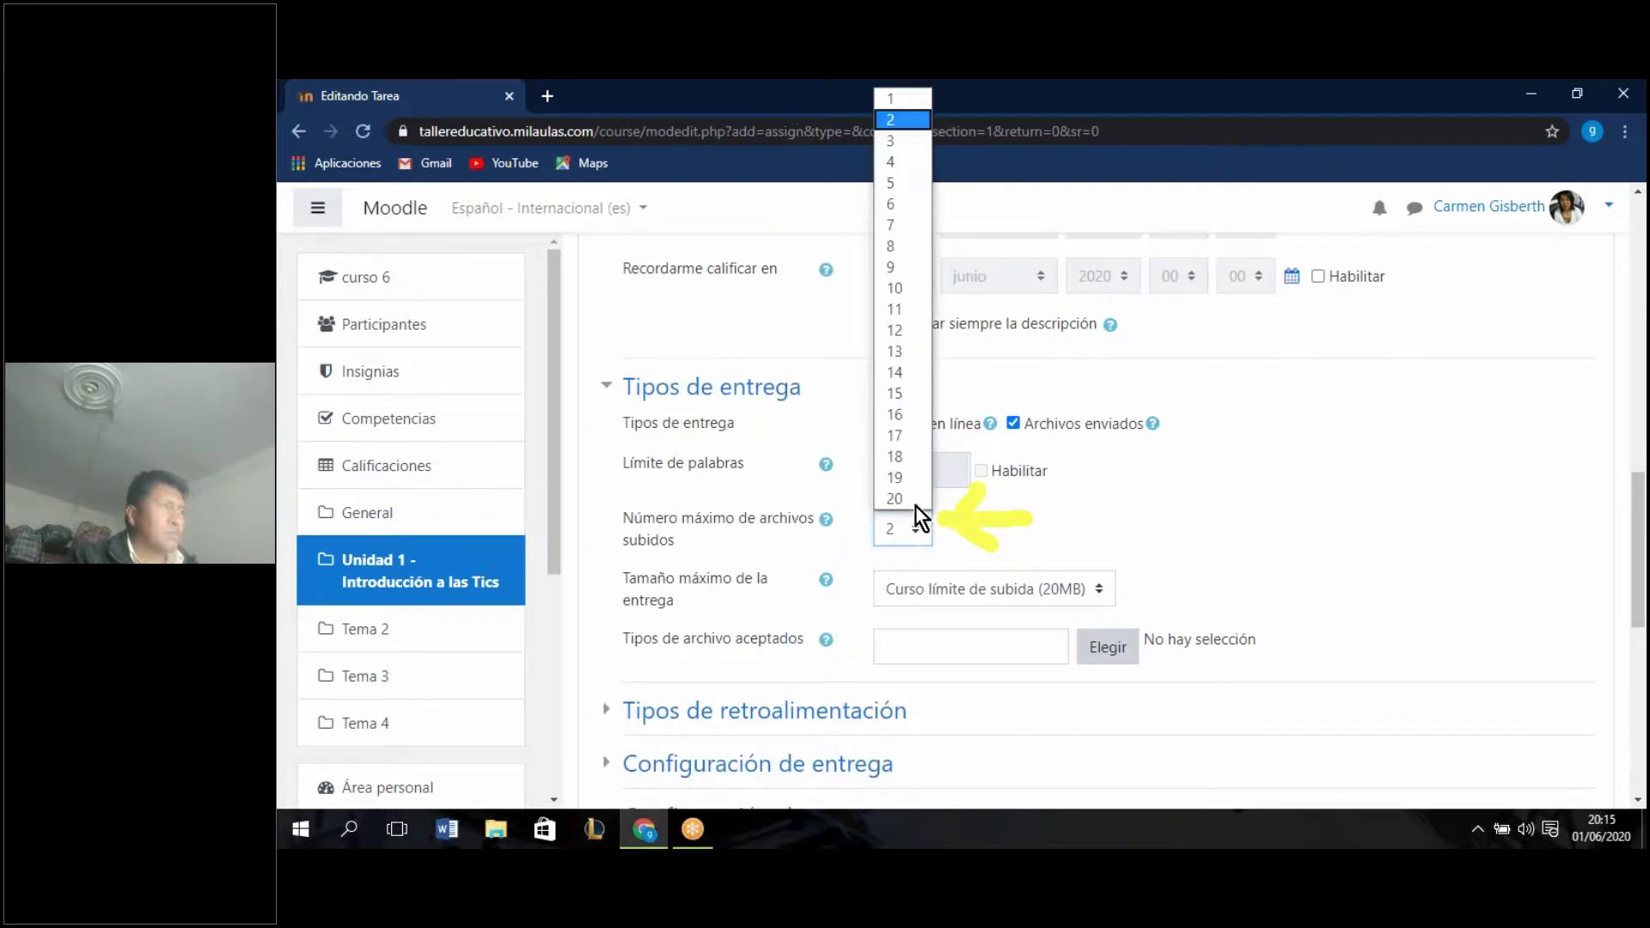
{"action": "left_click", "coordinate": [914, 106]}
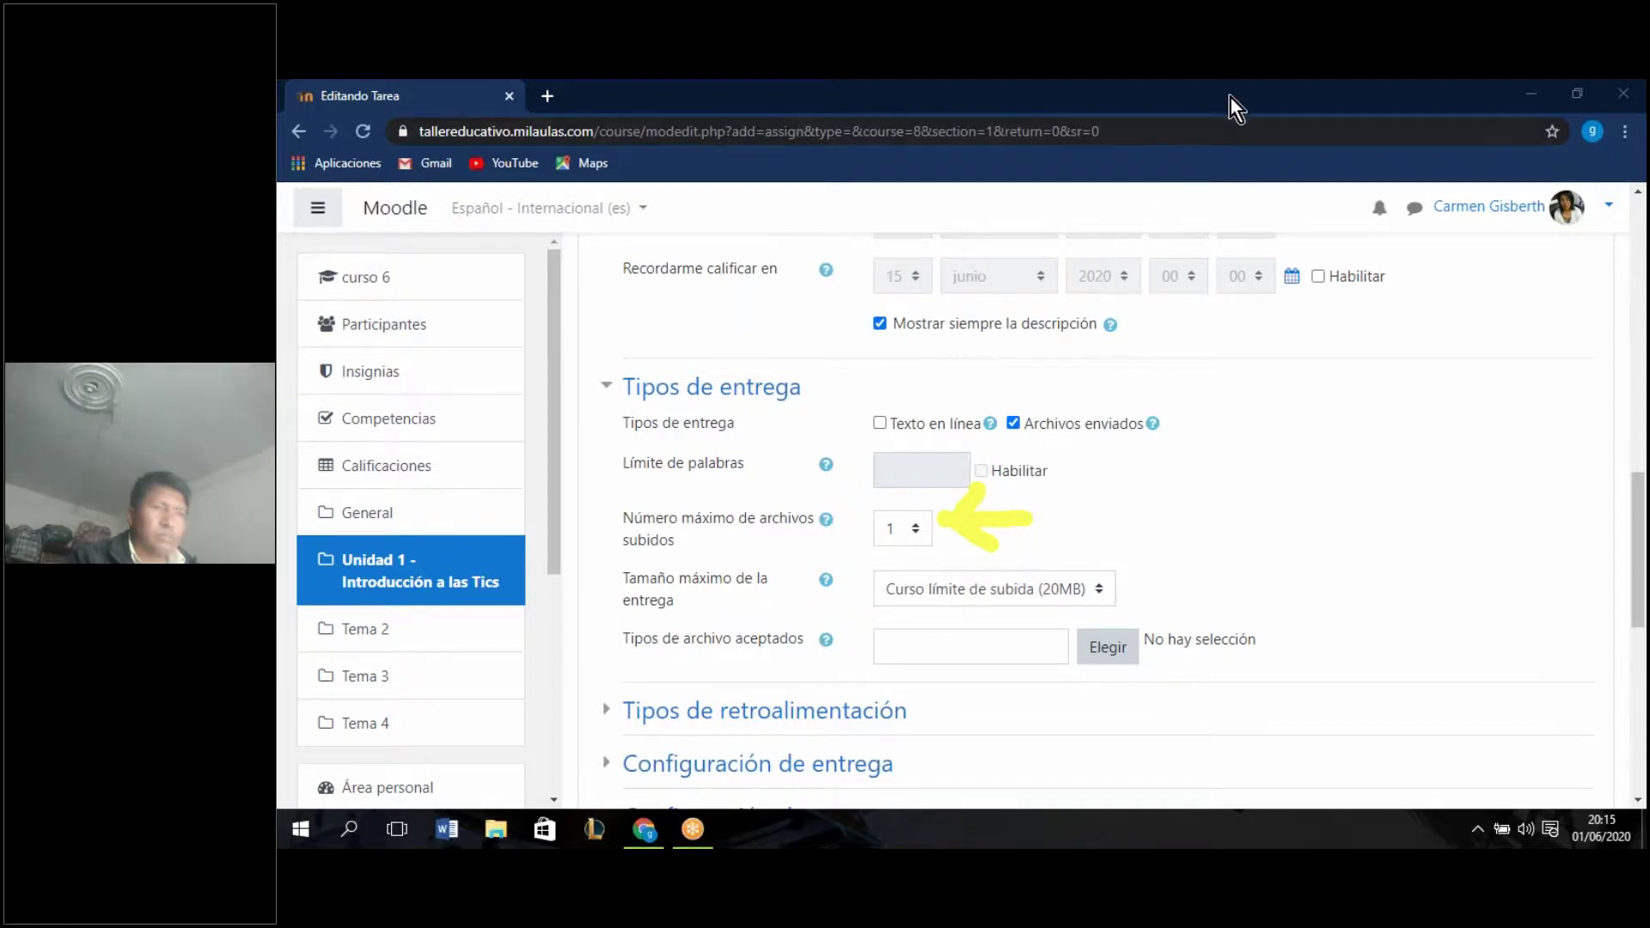
Set Tamaño máximo de la entrega to 5MB
{"action": "left_click_drag", "start_coordinate": [610, 614], "coordinate": [799, 602]}
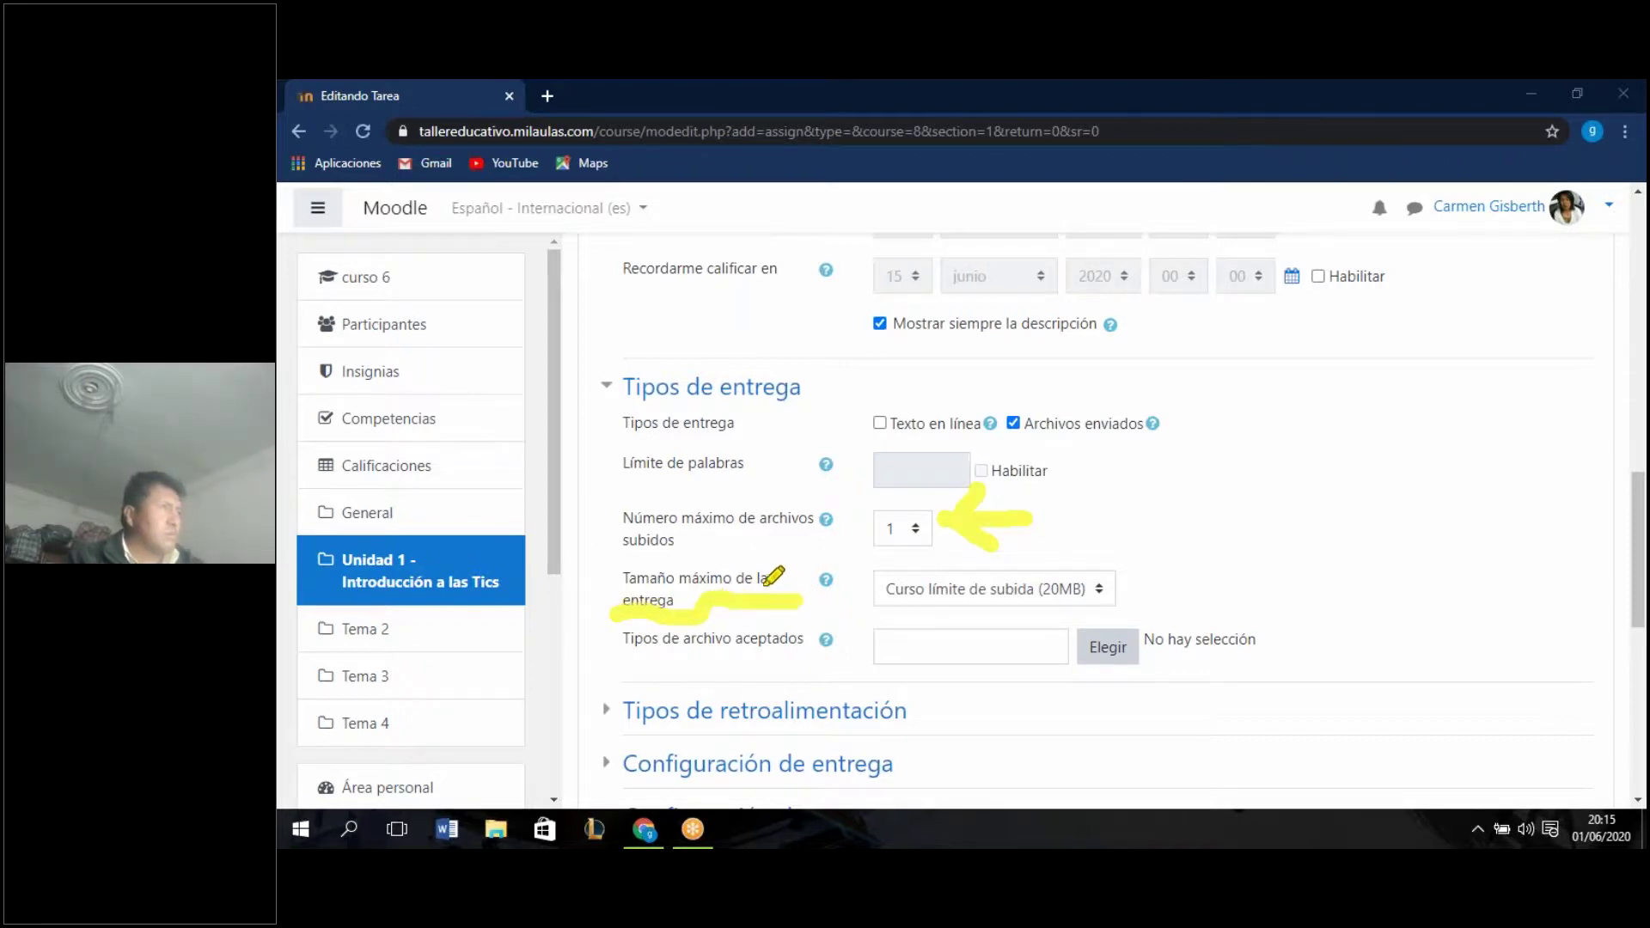
{"action": "left_click", "coordinate": [1096, 591]}
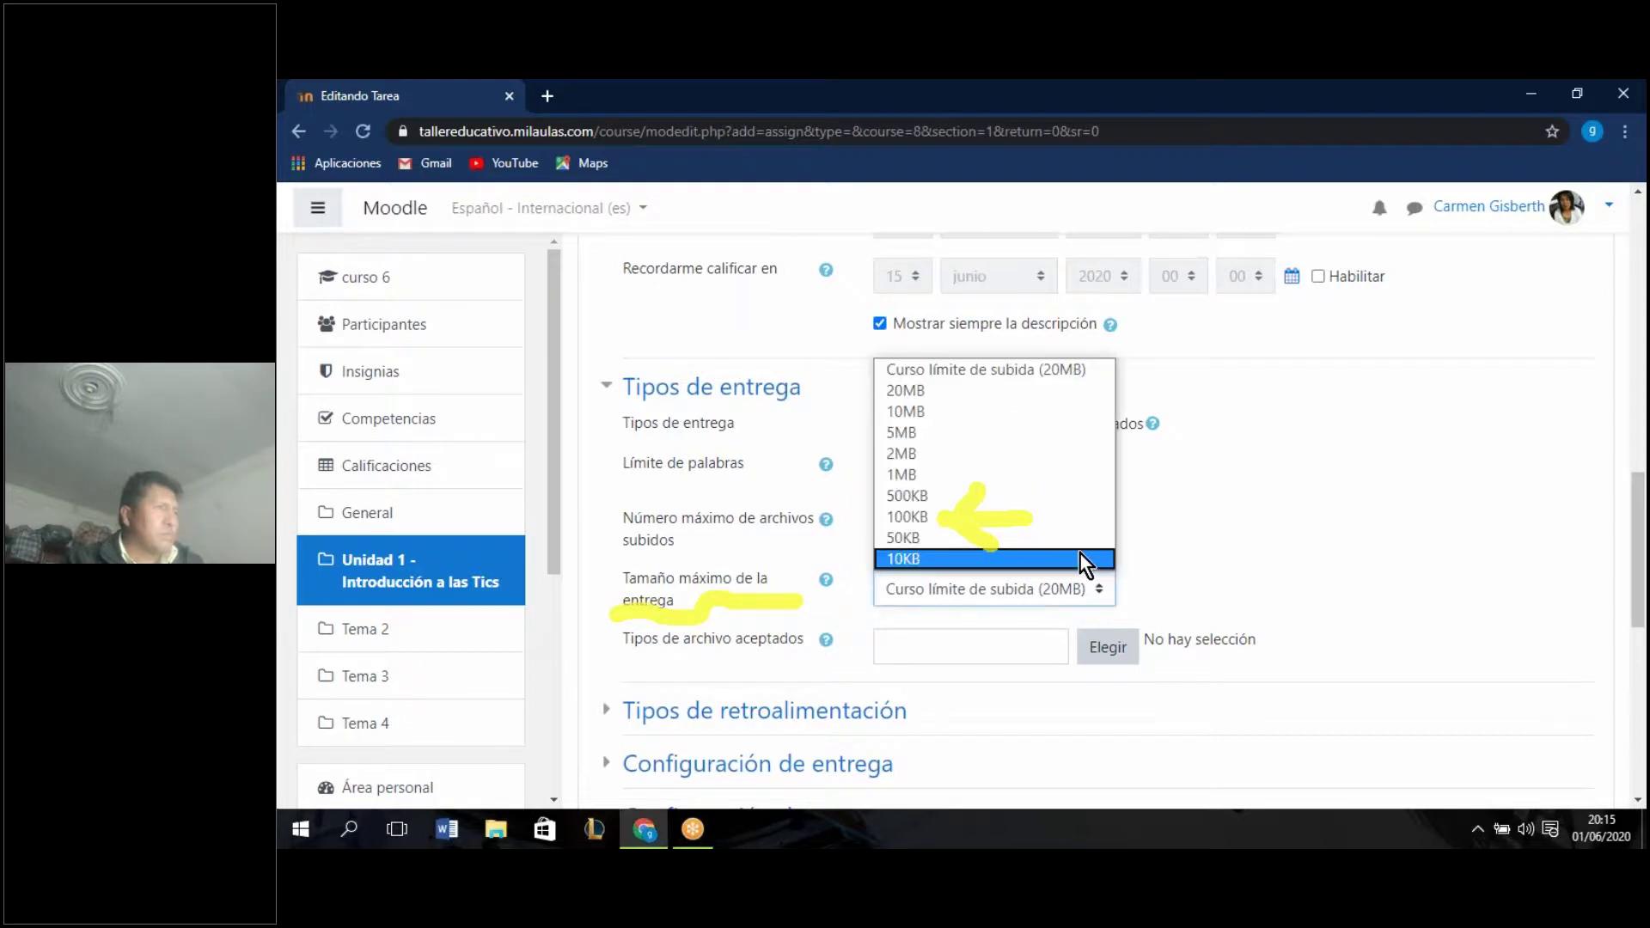
{"action": "left_click", "coordinate": [941, 430]}
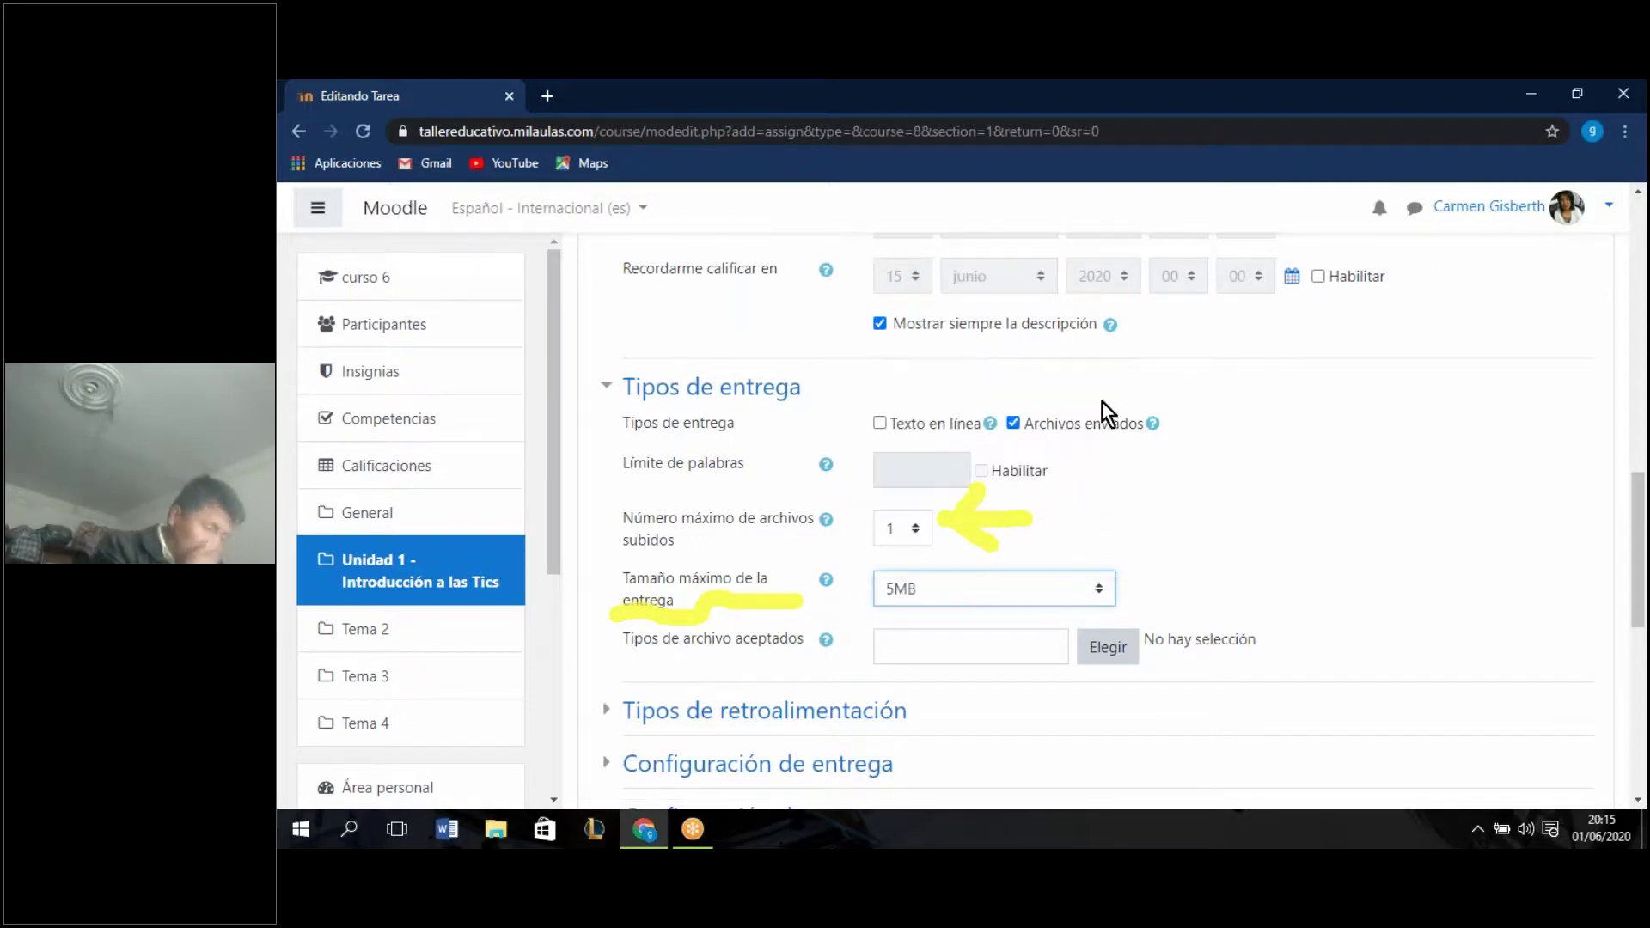
{"action": "left_click", "coordinate": [1251, 97]}
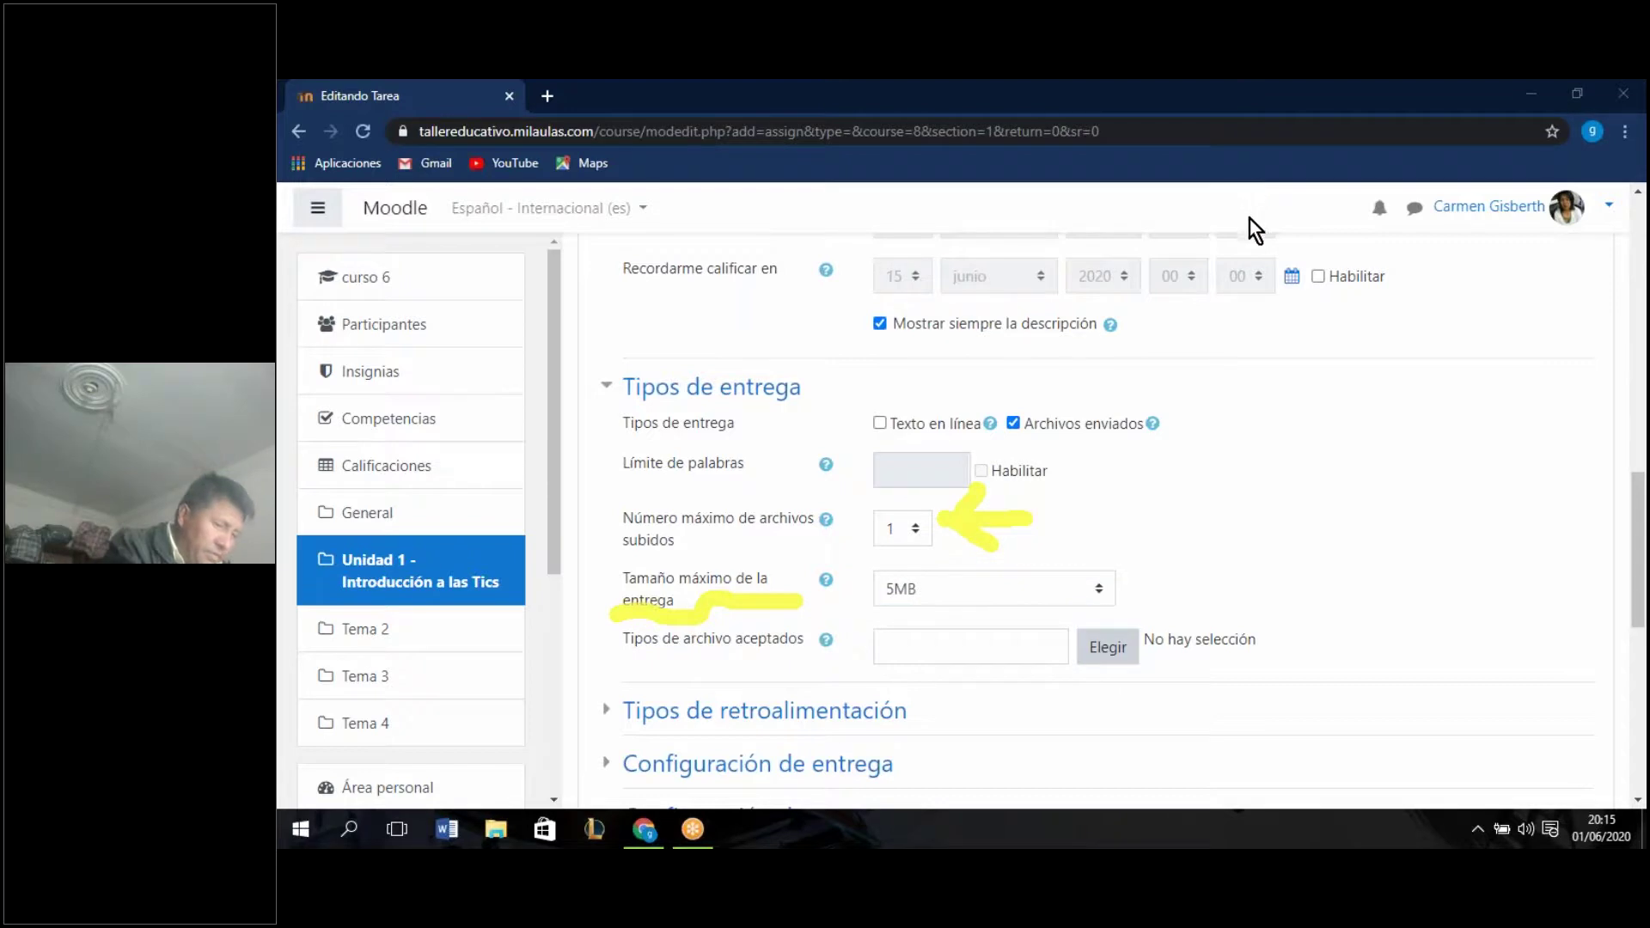
Briefly expand and collapse the feedback, submission and group submission settings
{"action": "left_click_drag", "start_coordinate": [1641, 511], "coordinate": [1643, 597]}
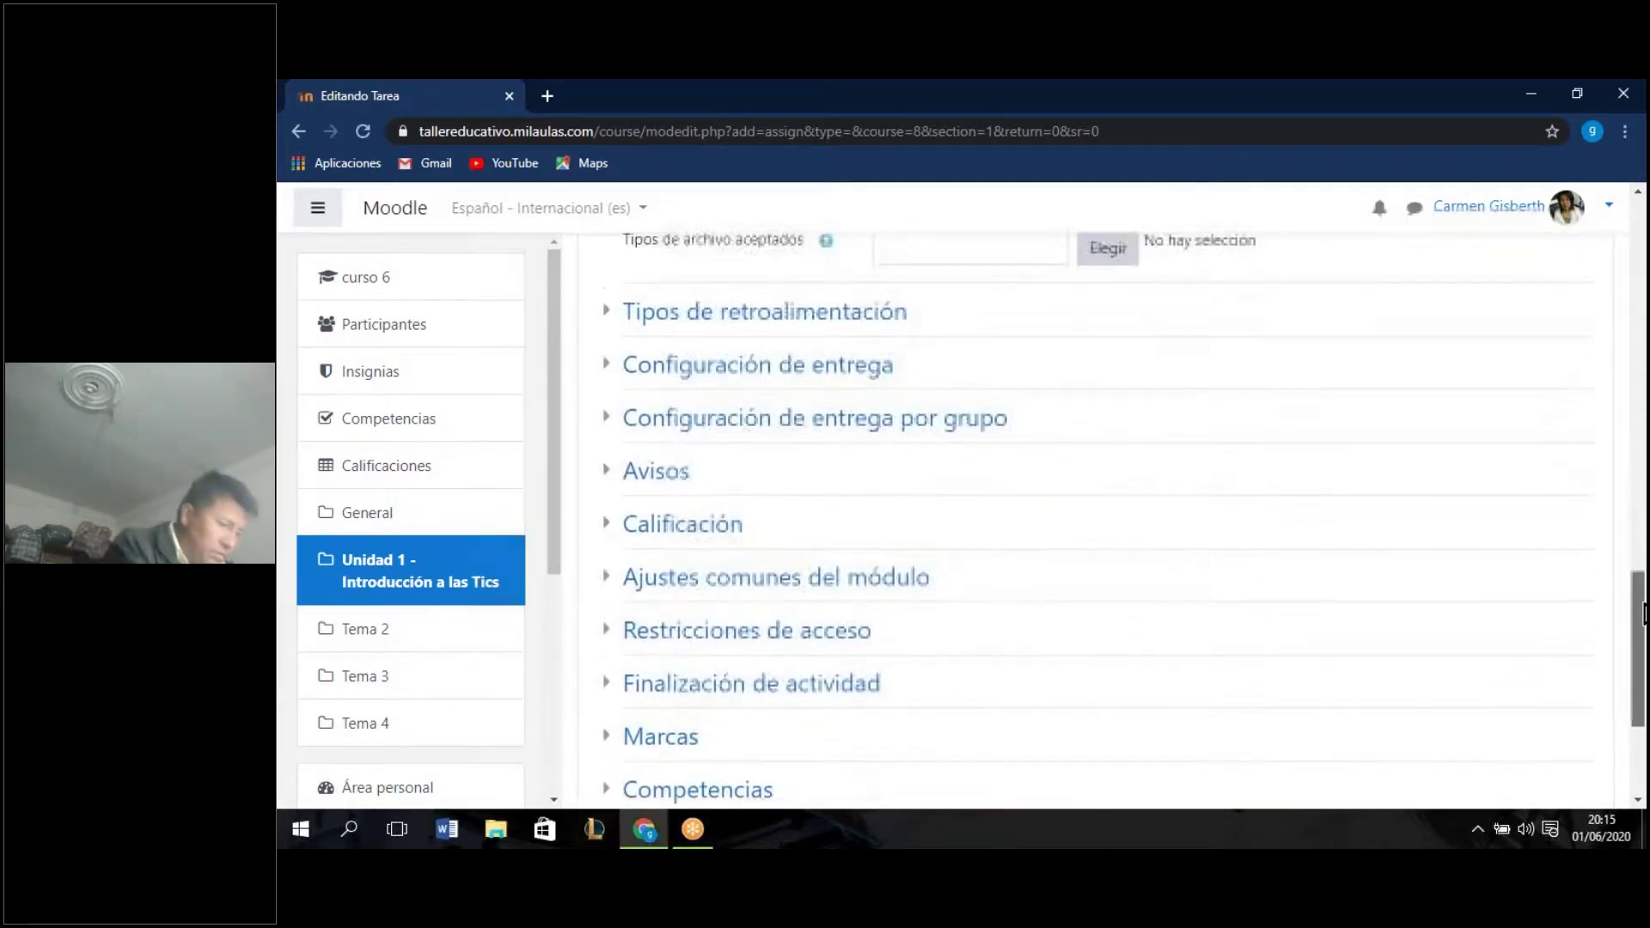
{"action": "left_click", "coordinate": [694, 315]}
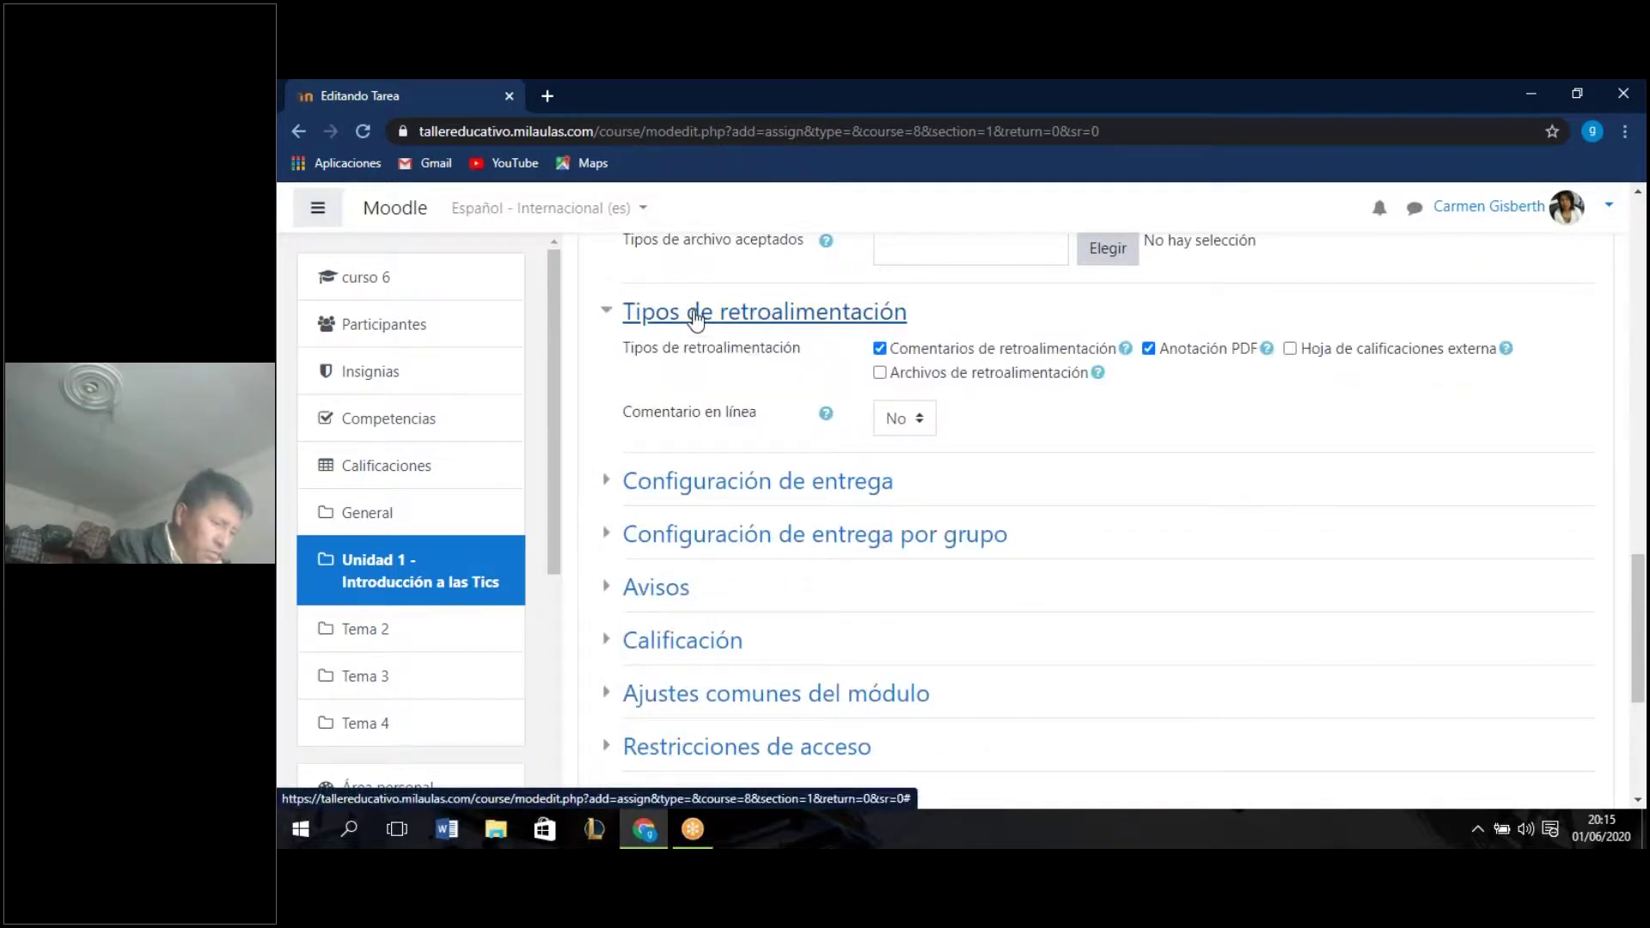
{"action": "left_click", "coordinate": [696, 314]}
{"action": "left_click", "coordinate": [716, 369]}
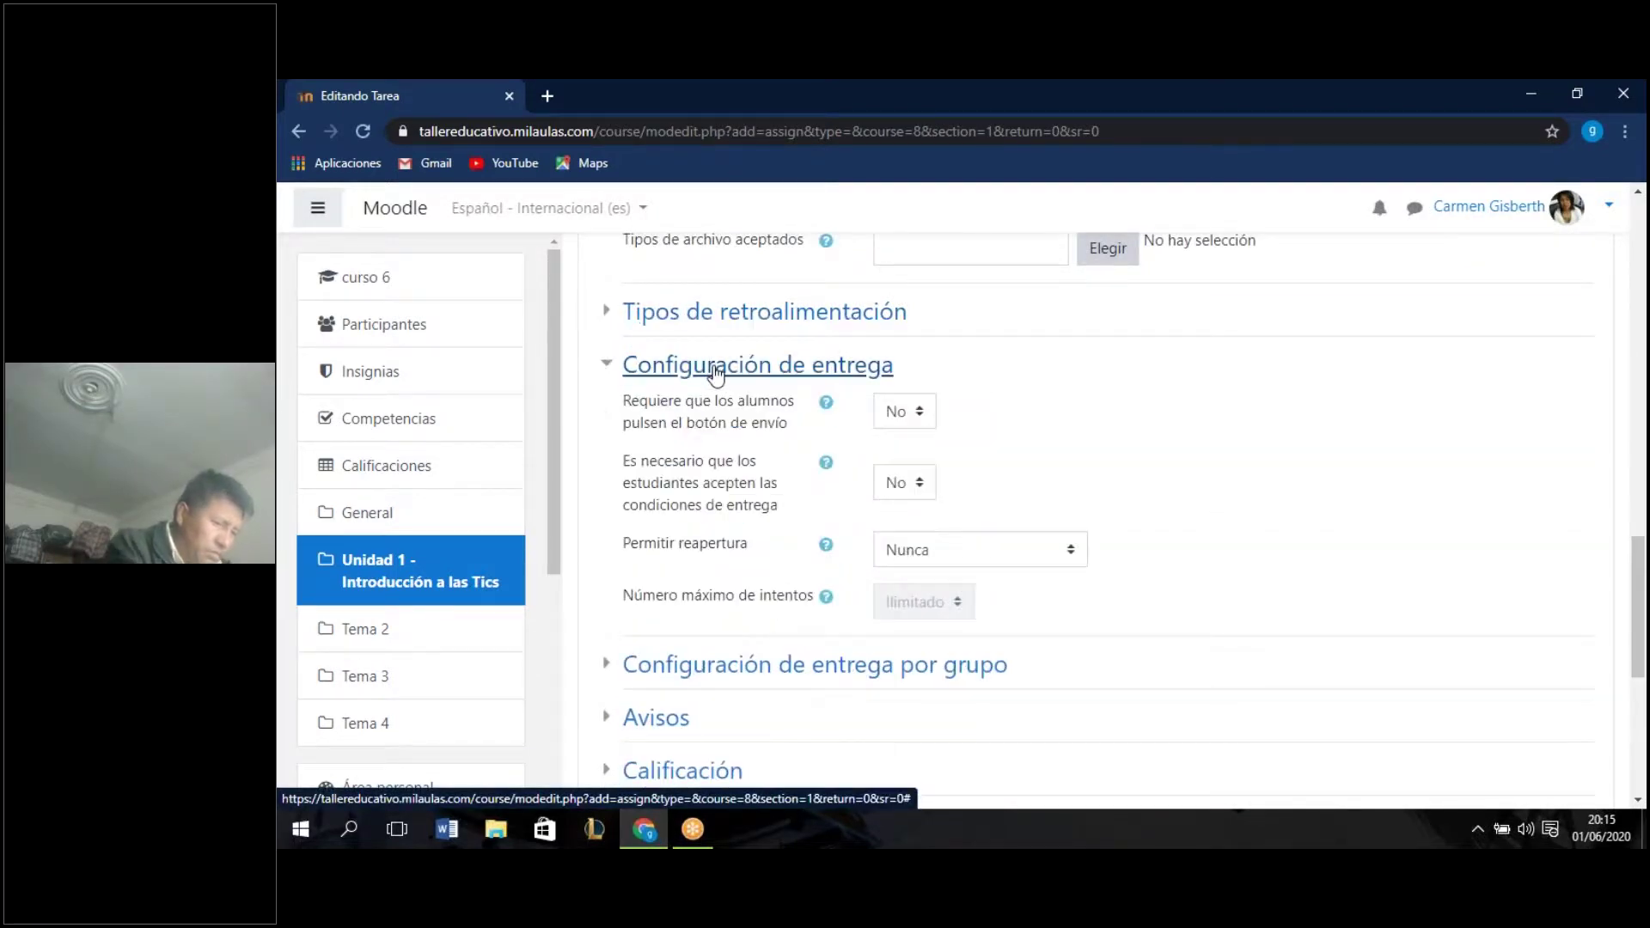
{"action": "left_click", "coordinate": [715, 369]}
{"action": "left_click", "coordinate": [724, 429]}
{"action": "left_click", "coordinate": [722, 425]}
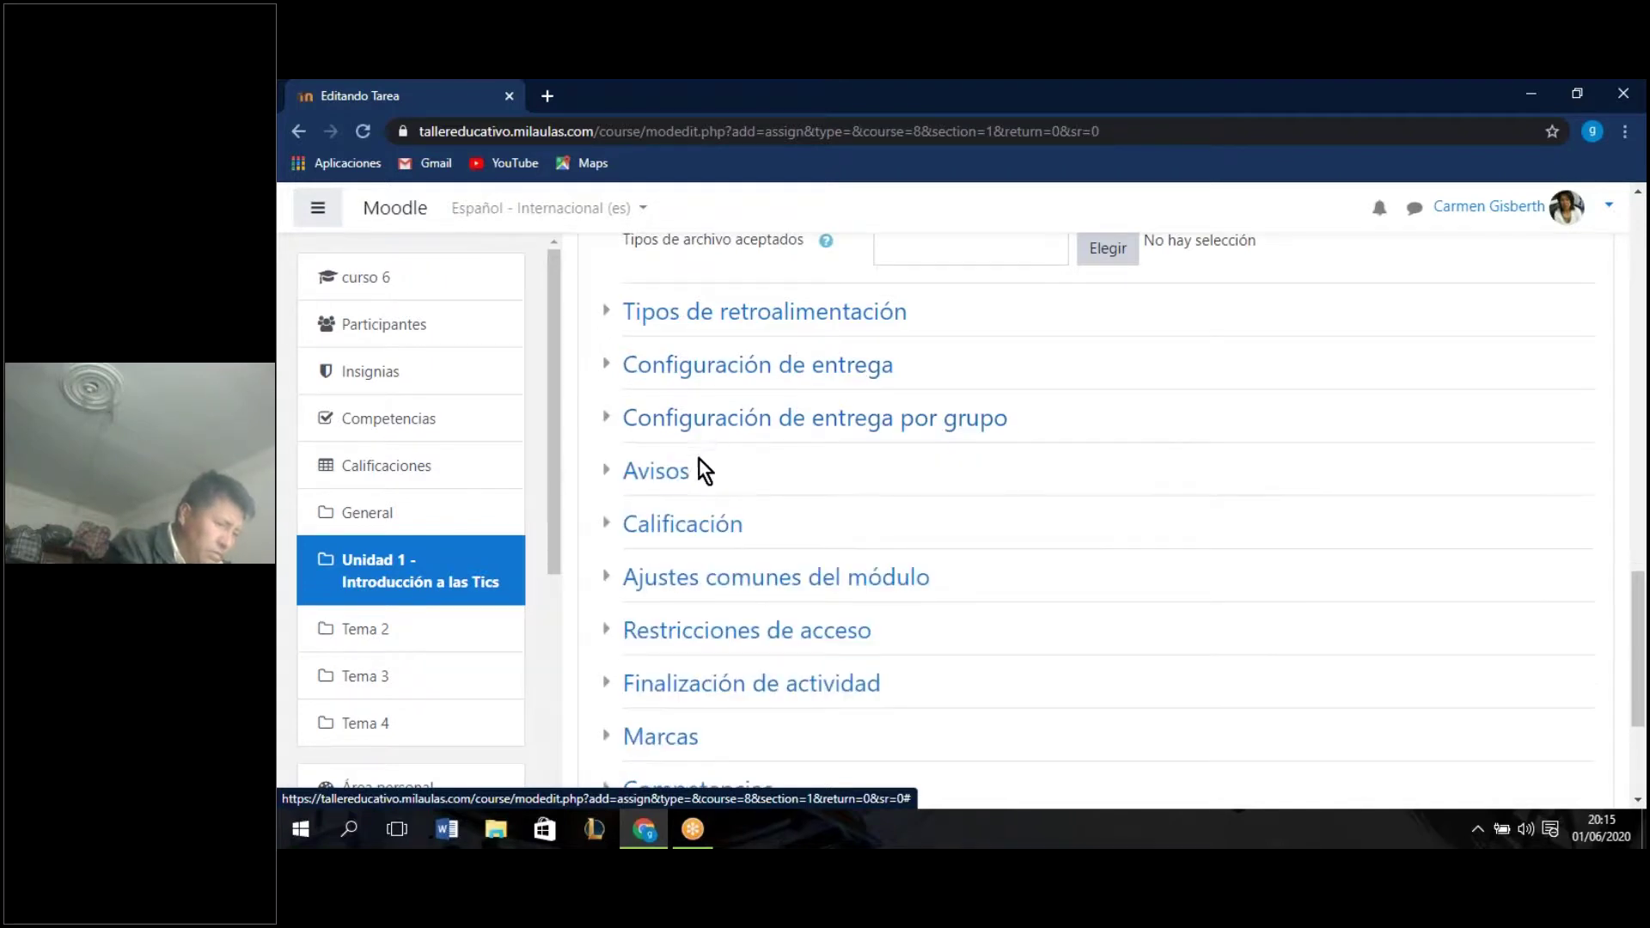
In Calificación, set type Puntuación, maximum 15, and Calificación simple directa method
{"action": "left_click", "coordinate": [680, 522]}
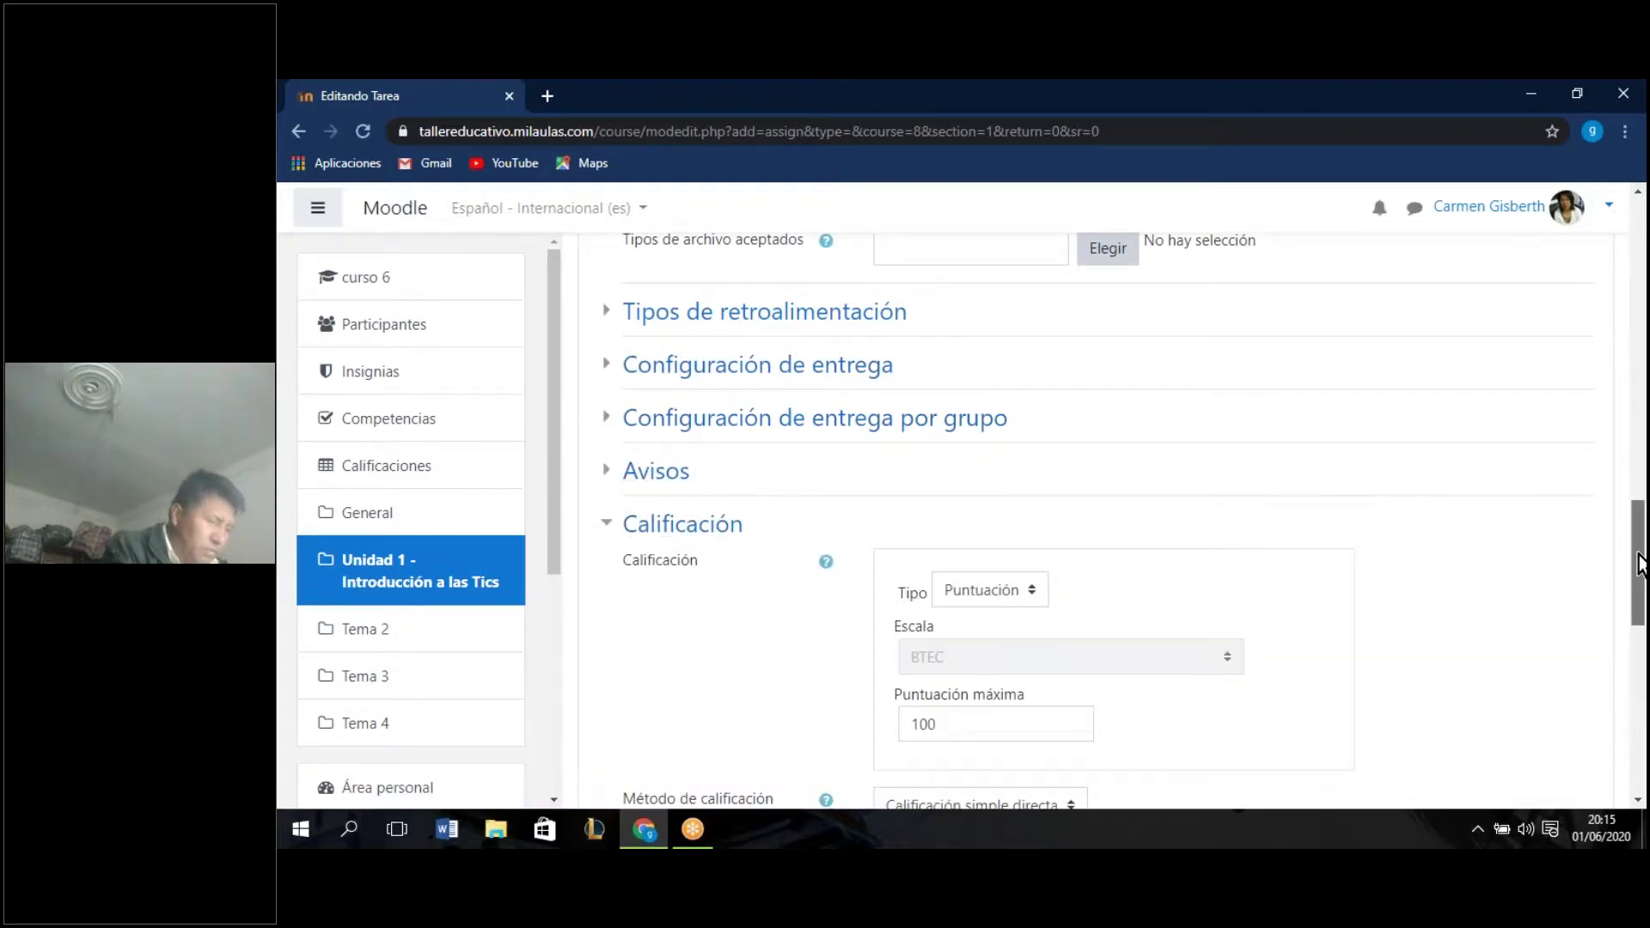
{"action": "scroll", "coordinate": [1640, 563], "scroll_direction": "down", "scroll_amount": 2}
{"action": "left_click_drag", "start_coordinate": [965, 547], "coordinate": [896, 554]}
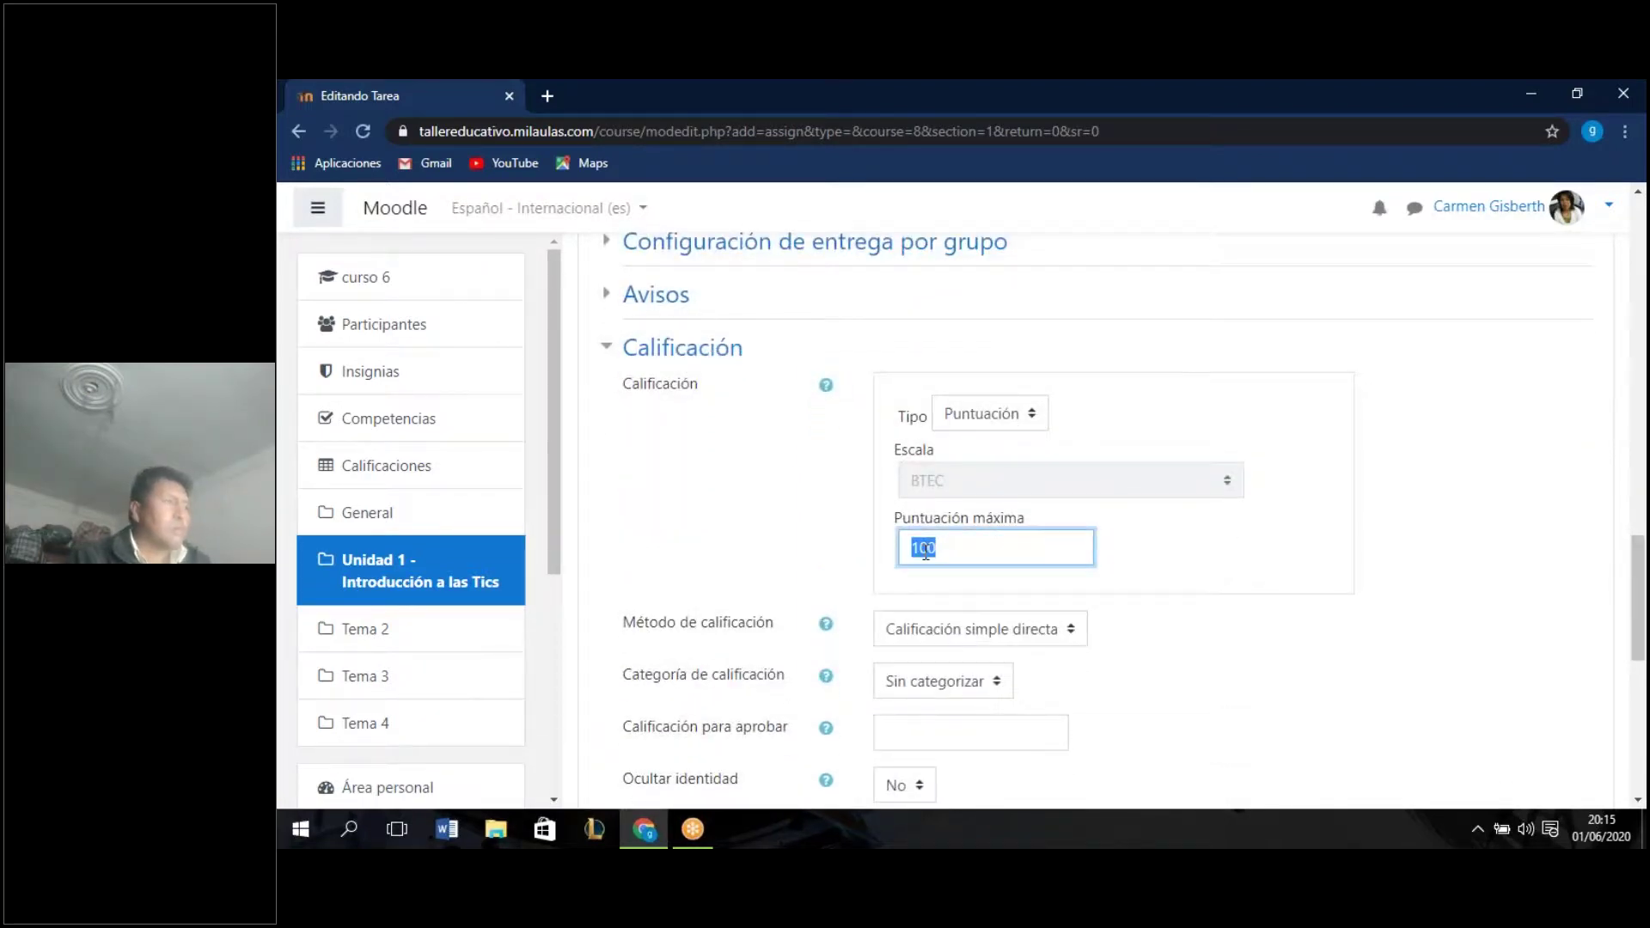
{"action": "type", "text": "15"}
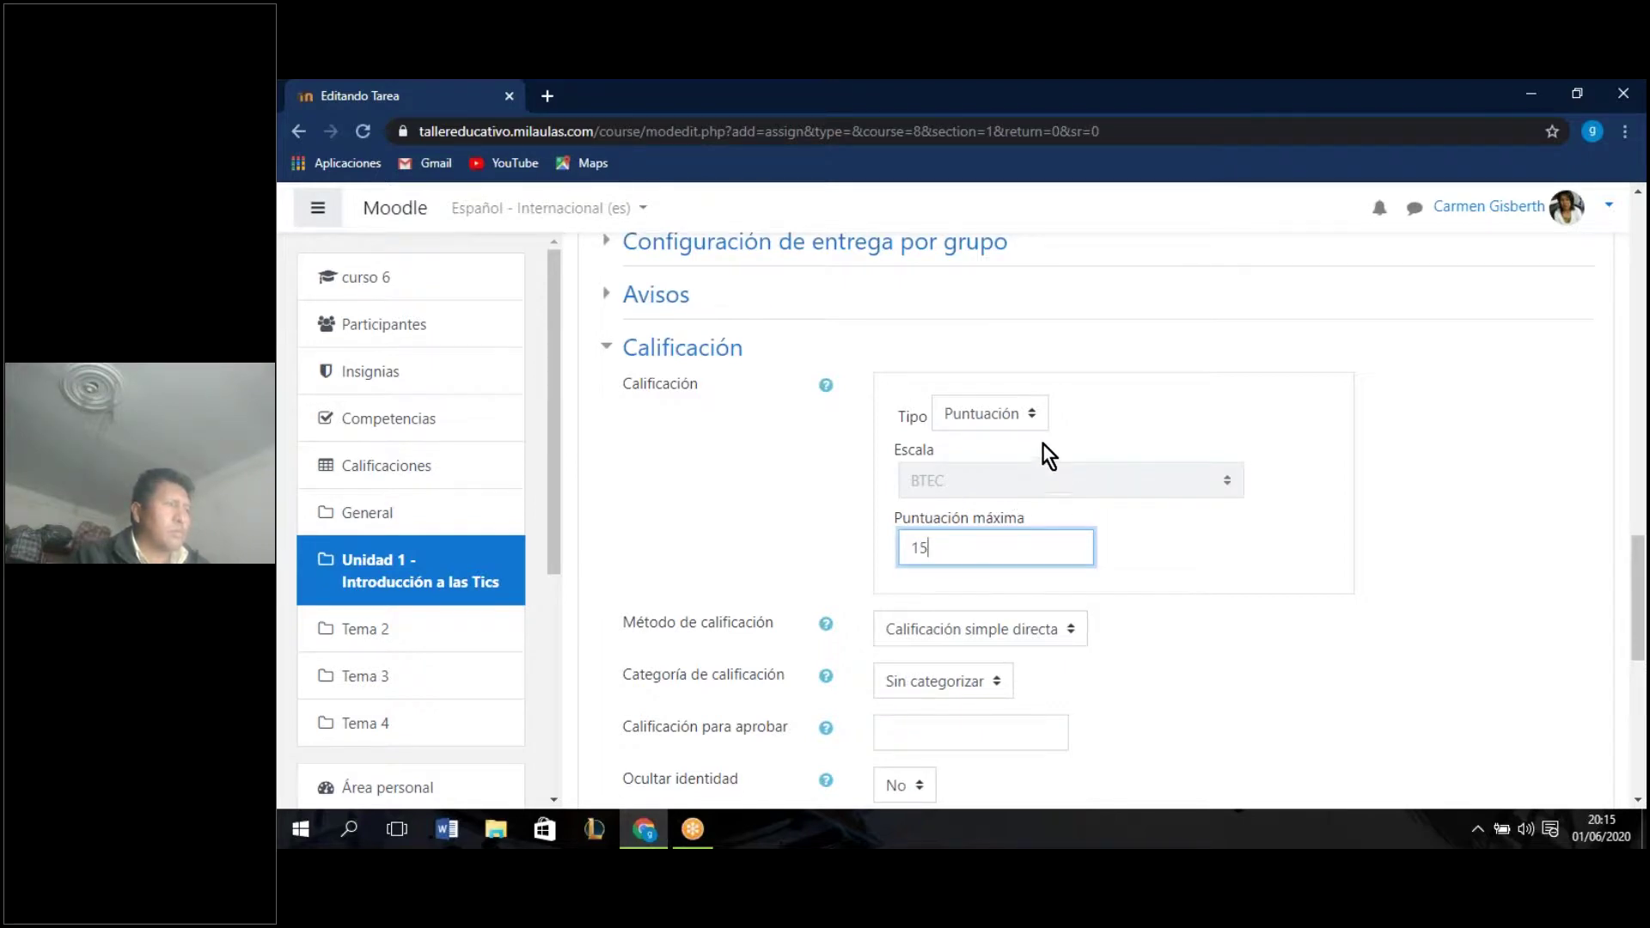
{"action": "left_click", "coordinate": [1030, 415]}
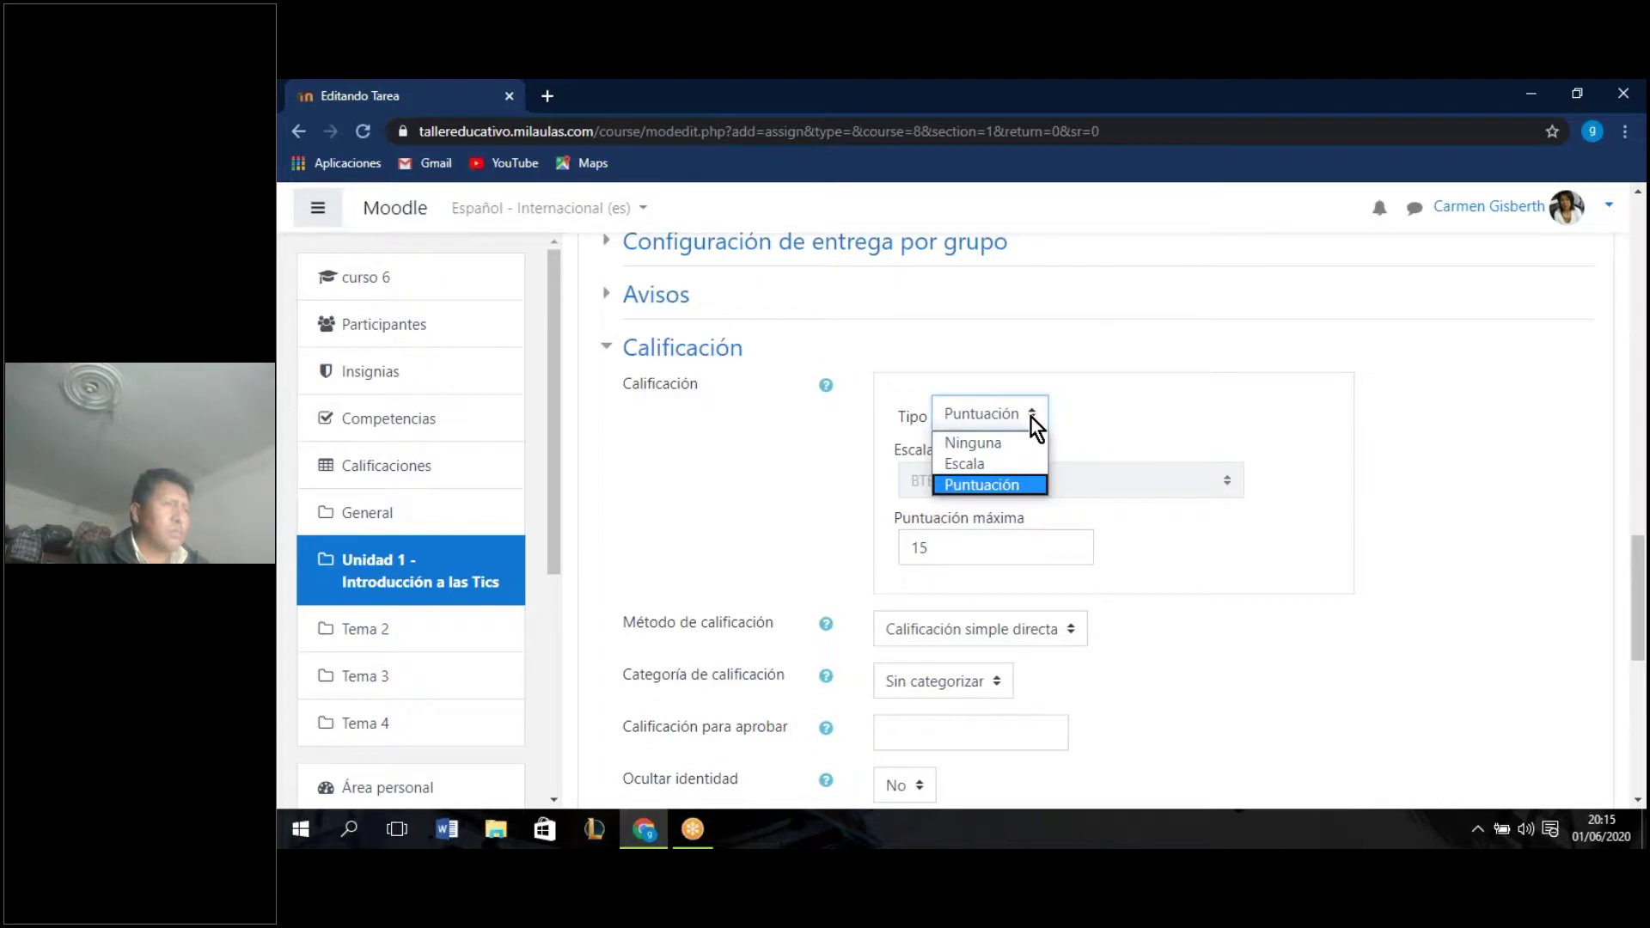
{"action": "left_click", "coordinate": [1030, 413]}
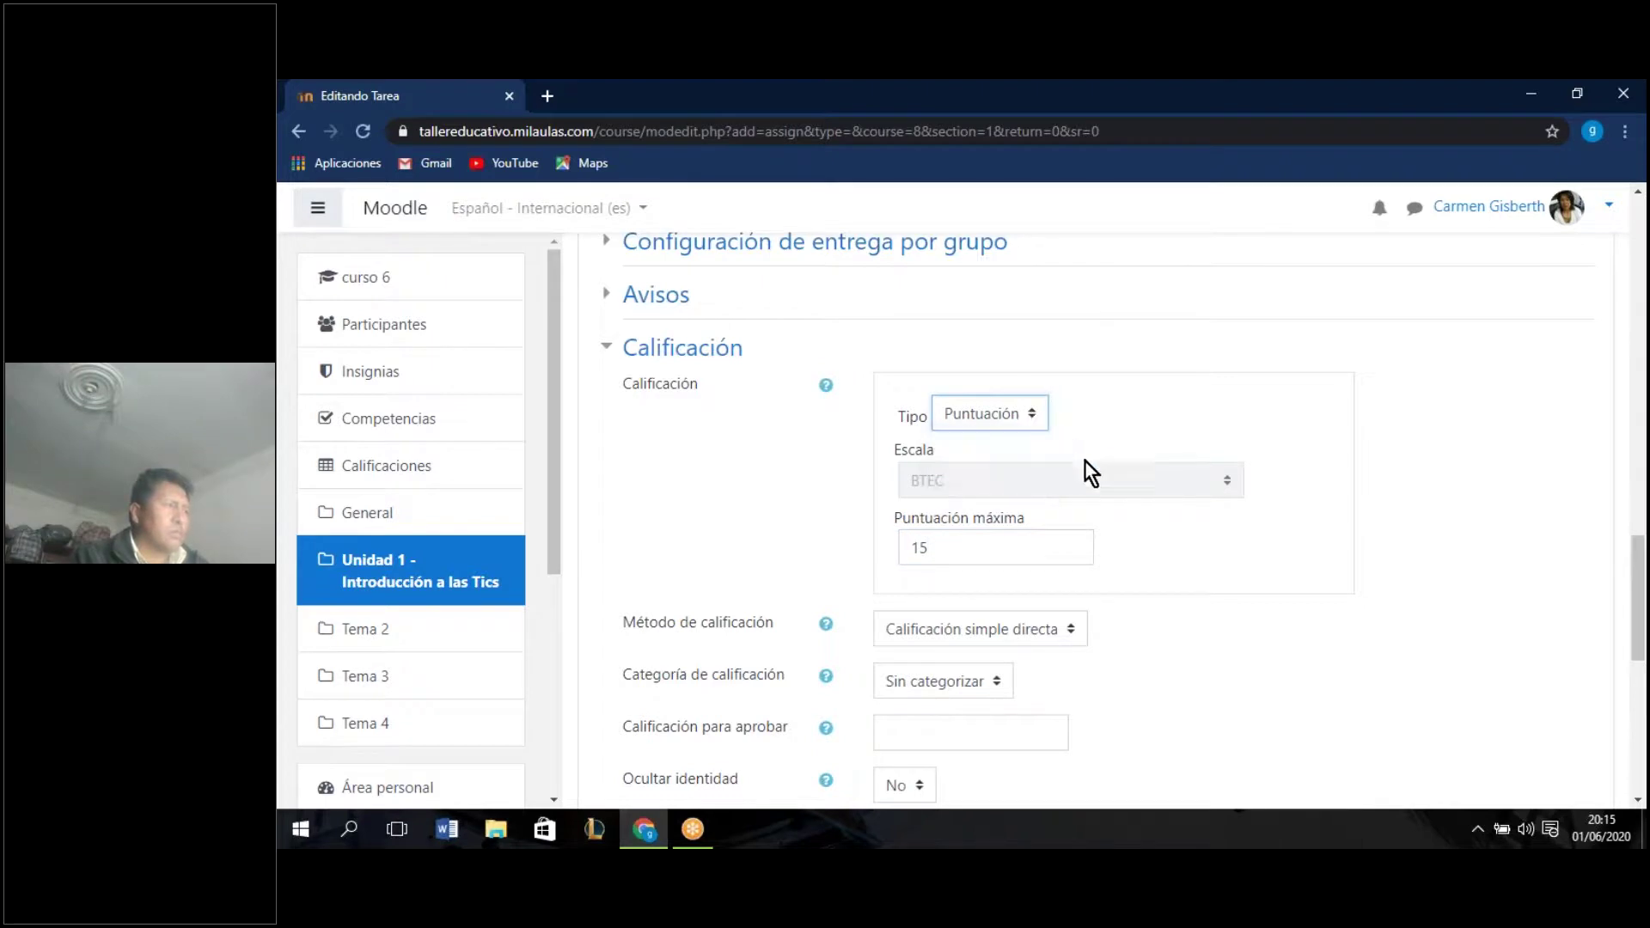
{"action": "left_click_drag", "start_coordinate": [1641, 595], "coordinate": [1641, 633]}
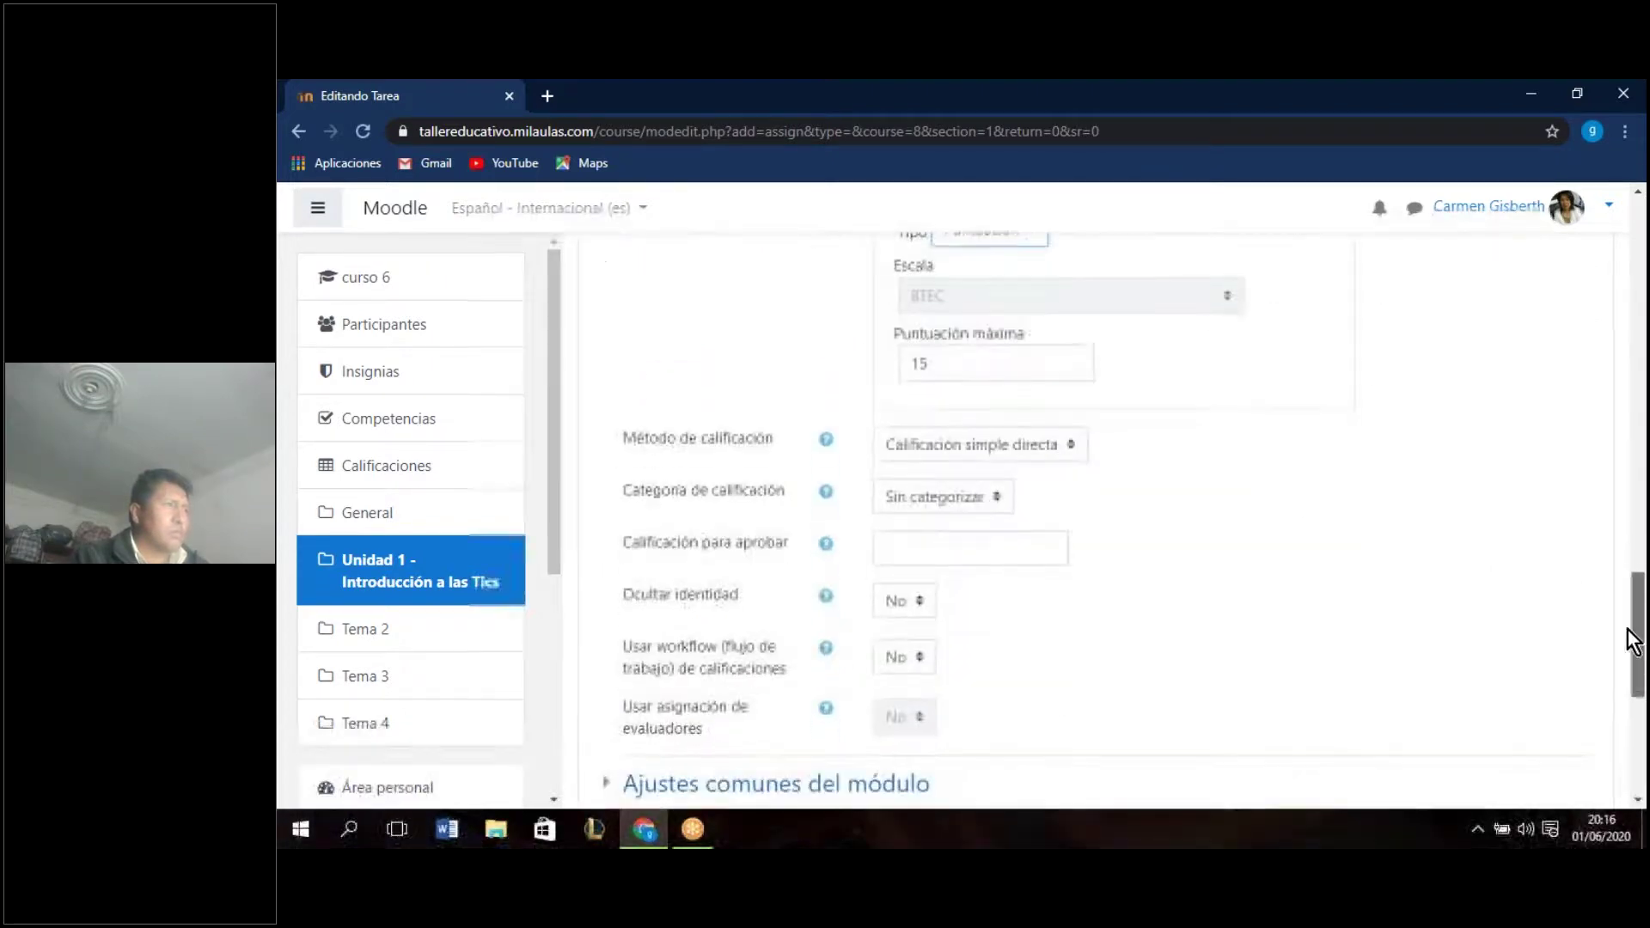
{"action": "left_click", "coordinate": [1074, 455]}
{"action": "left_click", "coordinate": [1070, 444]}
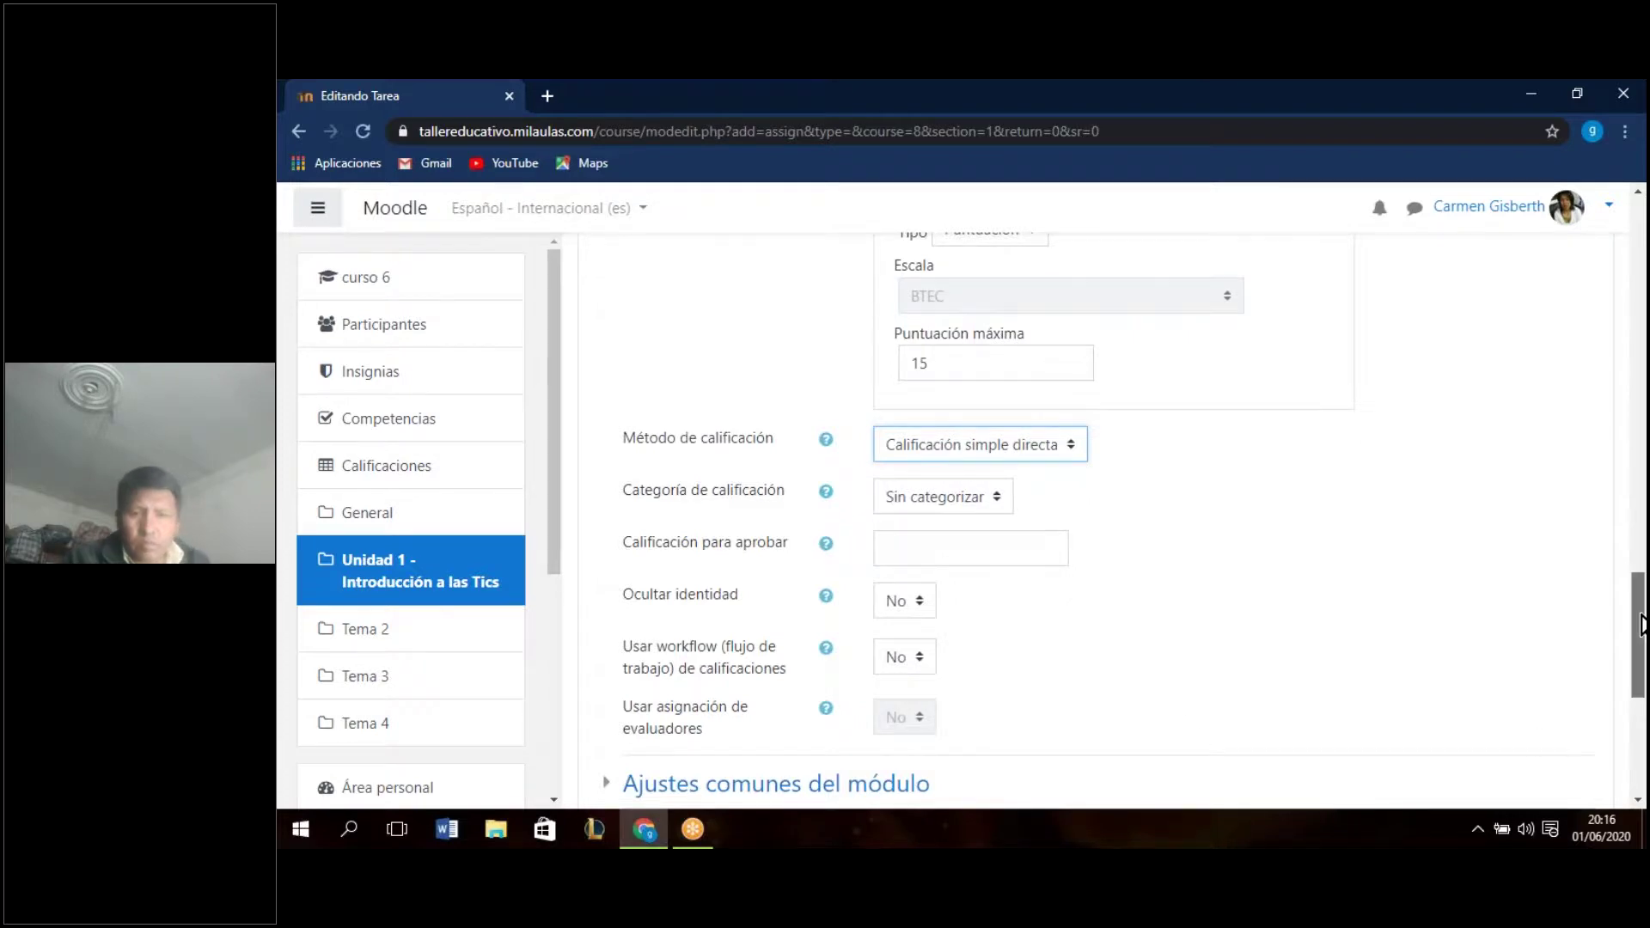
Review the common module, access restriction and activity completion settings
{"action": "scroll", "coordinate": [1011, 528], "scroll_direction": "down", "scroll_amount": 4}
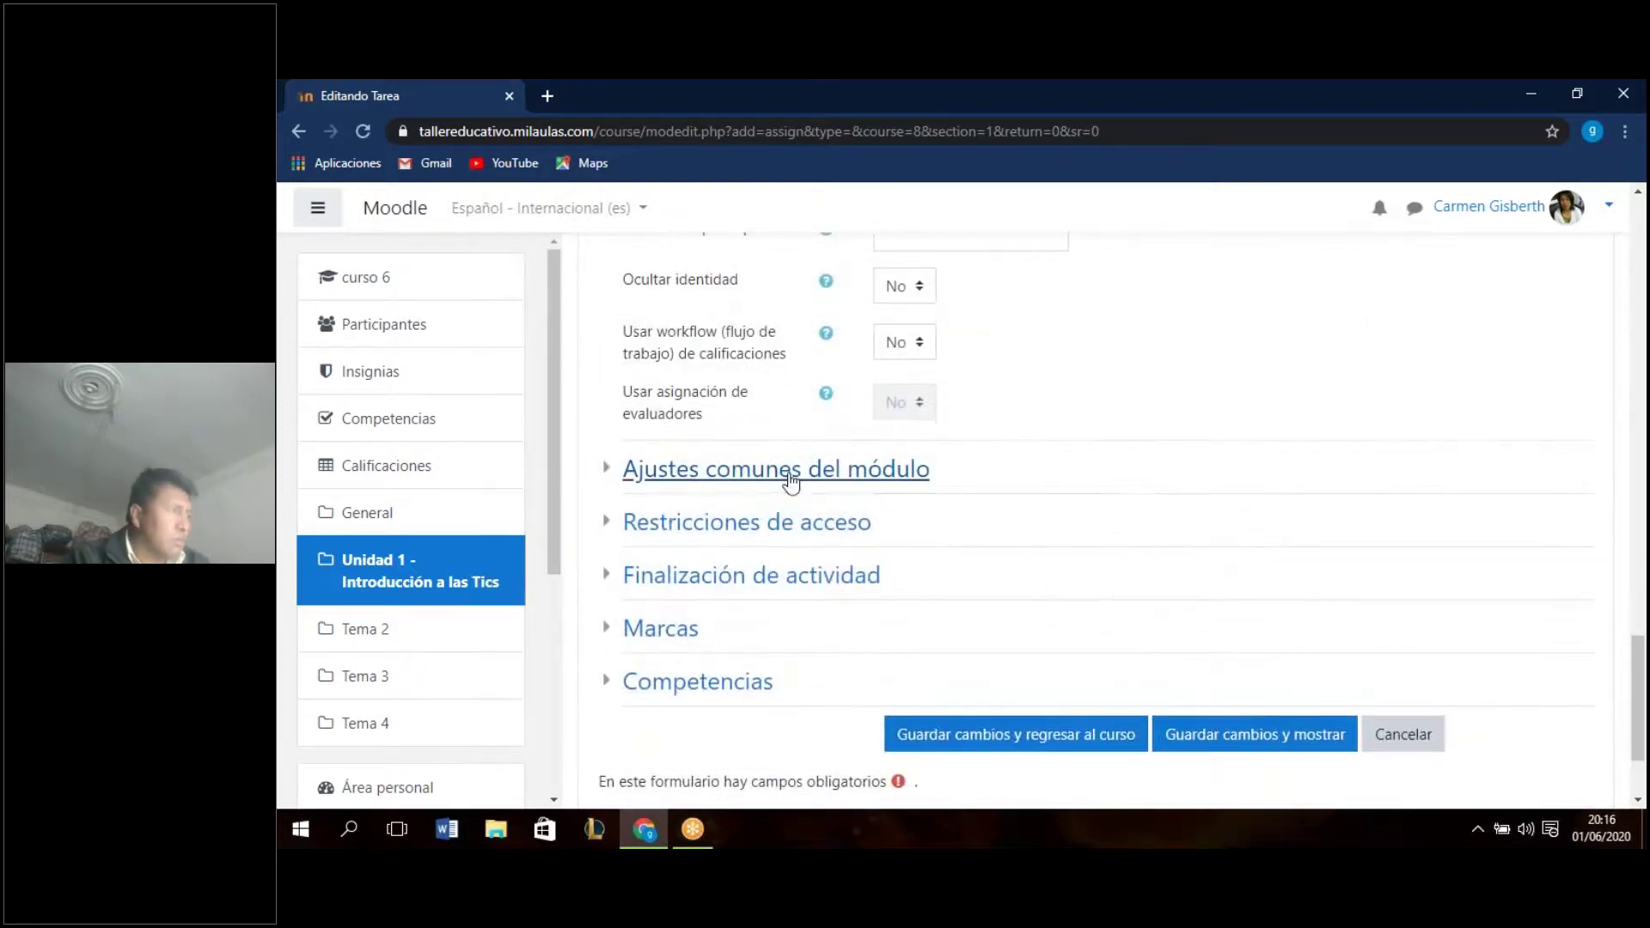
{"action": "left_click", "coordinate": [789, 474]}
{"action": "left_click", "coordinate": [791, 475]}
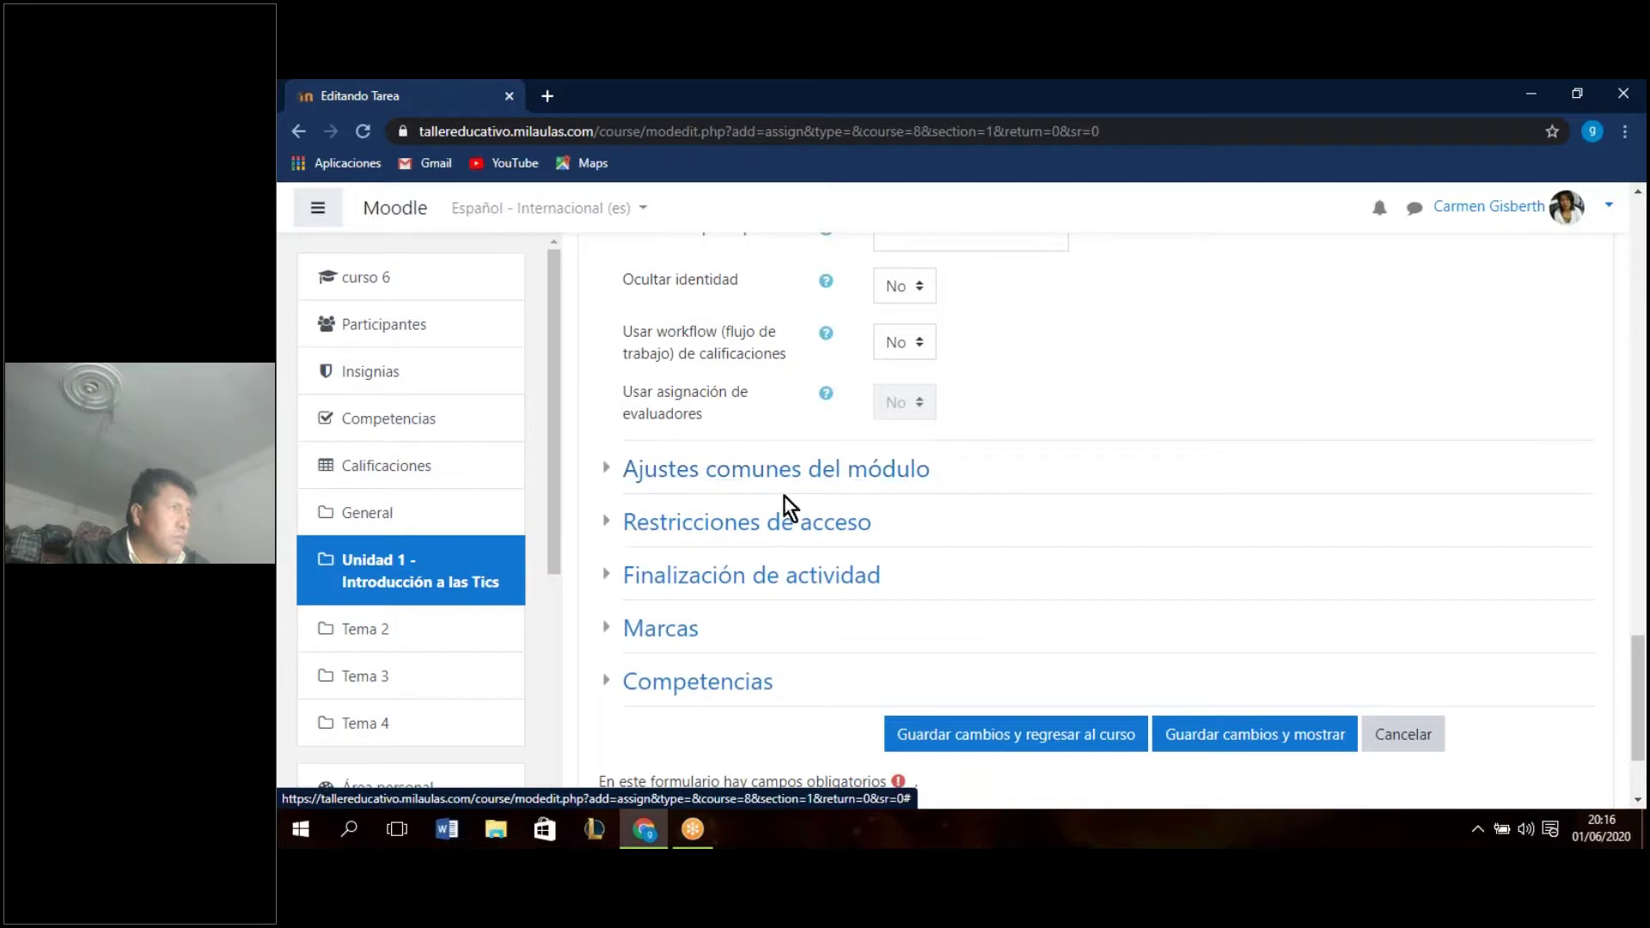
{"action": "left_click", "coordinate": [779, 524]}
{"action": "left_click", "coordinate": [781, 526]}
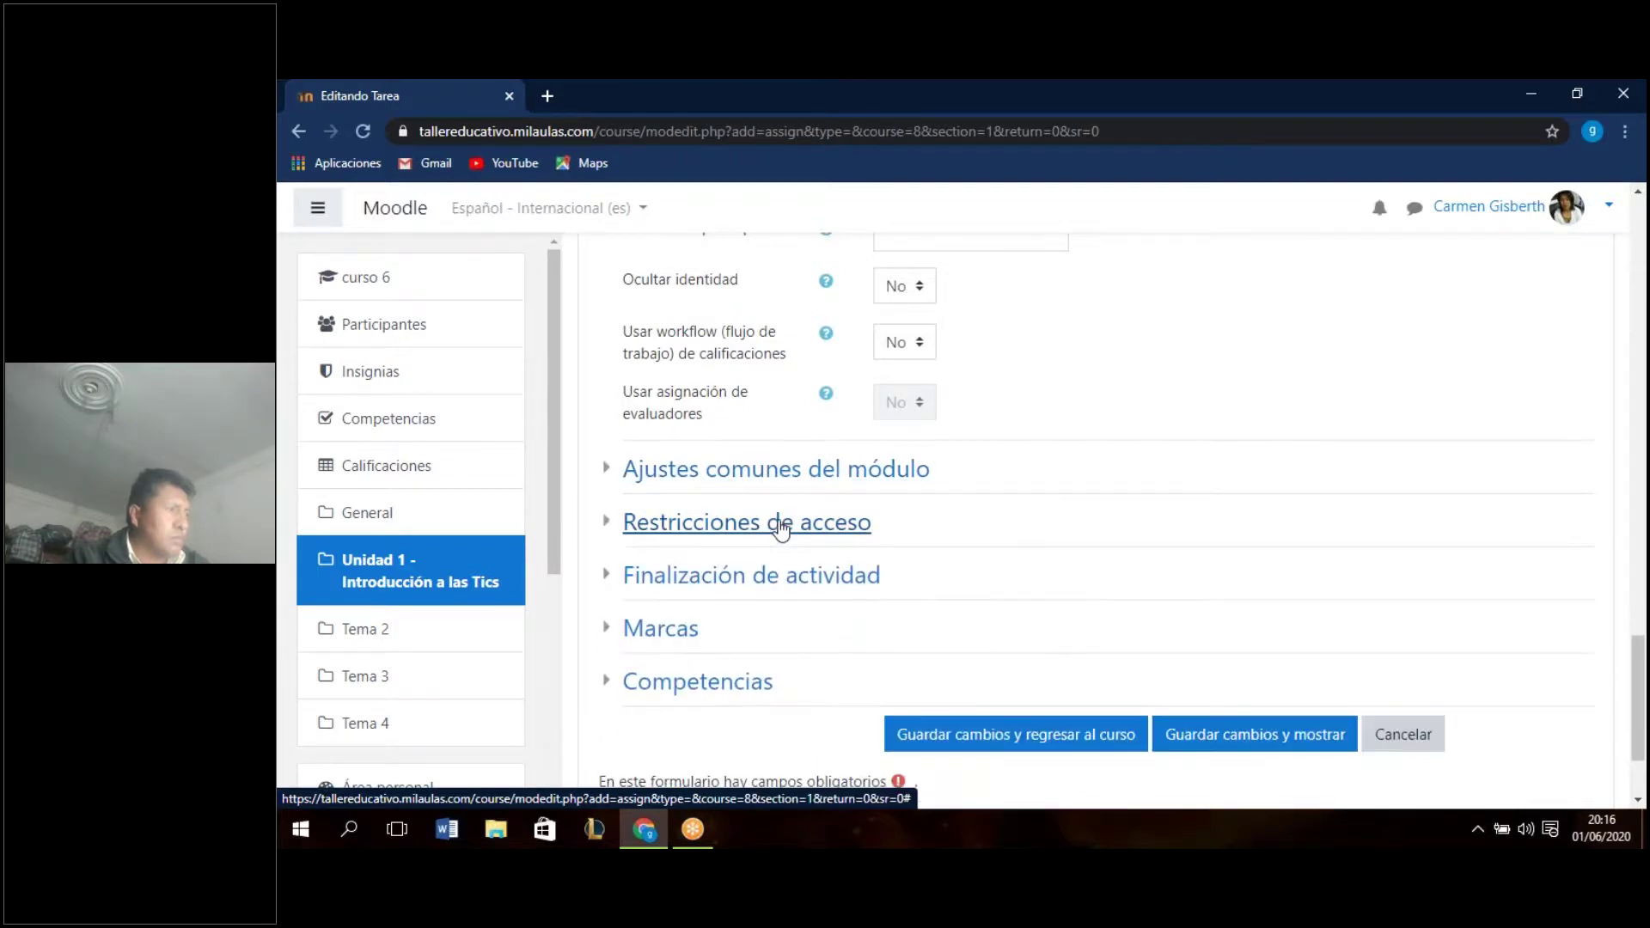
{"action": "left_click", "coordinate": [788, 583]}
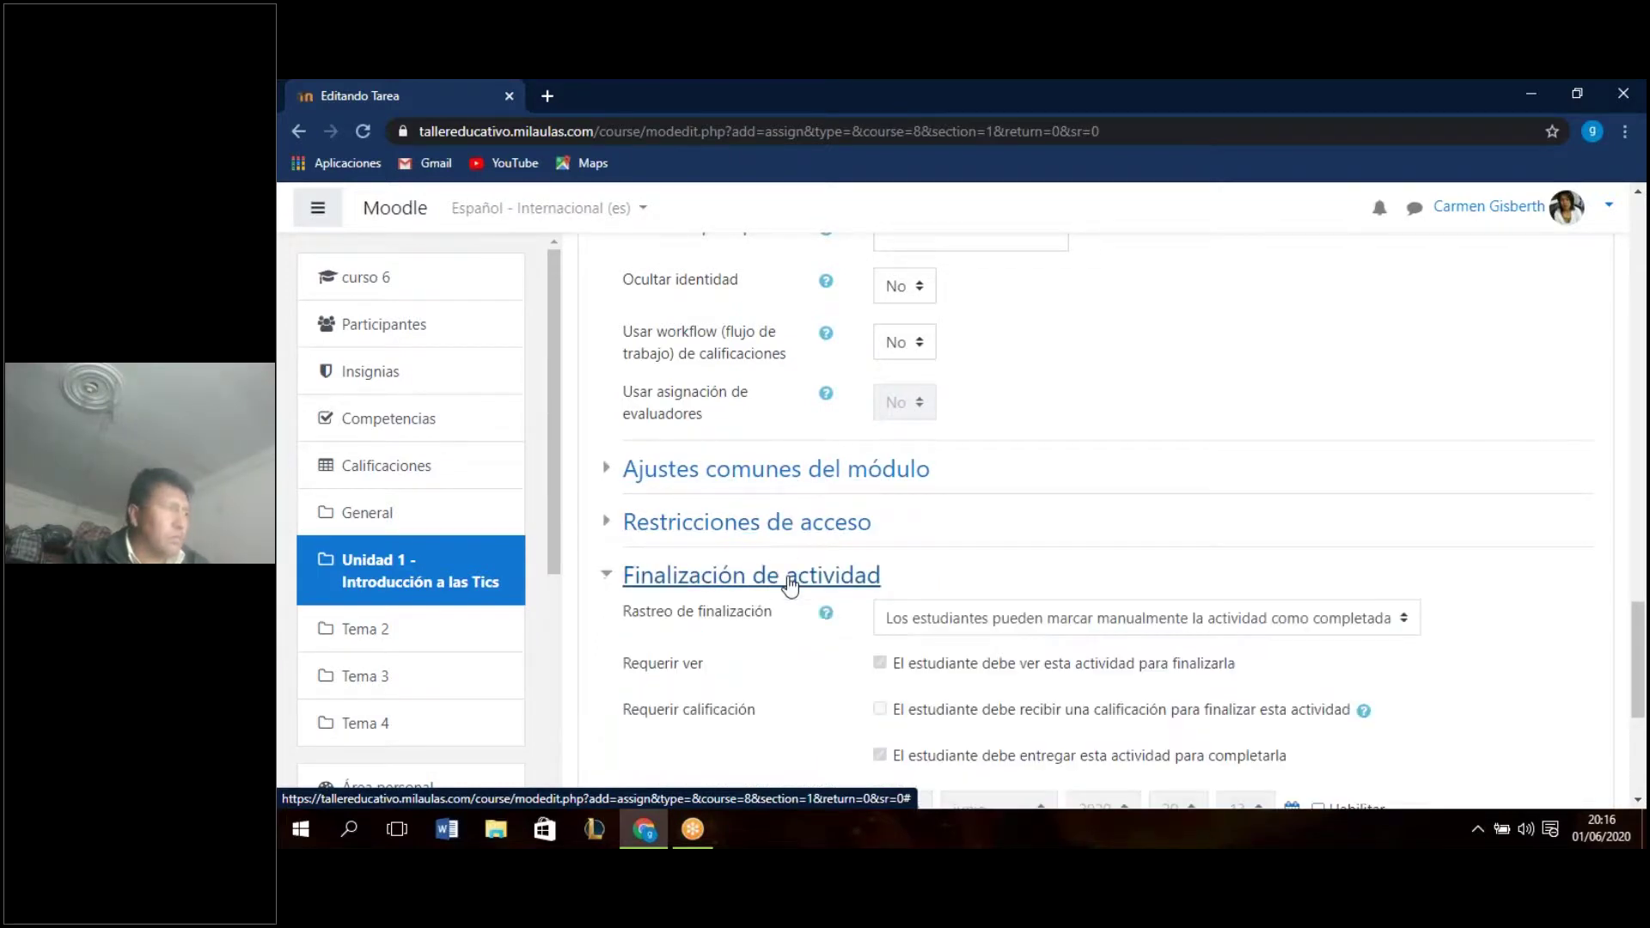
{"action": "left_click", "coordinate": [790, 578]}
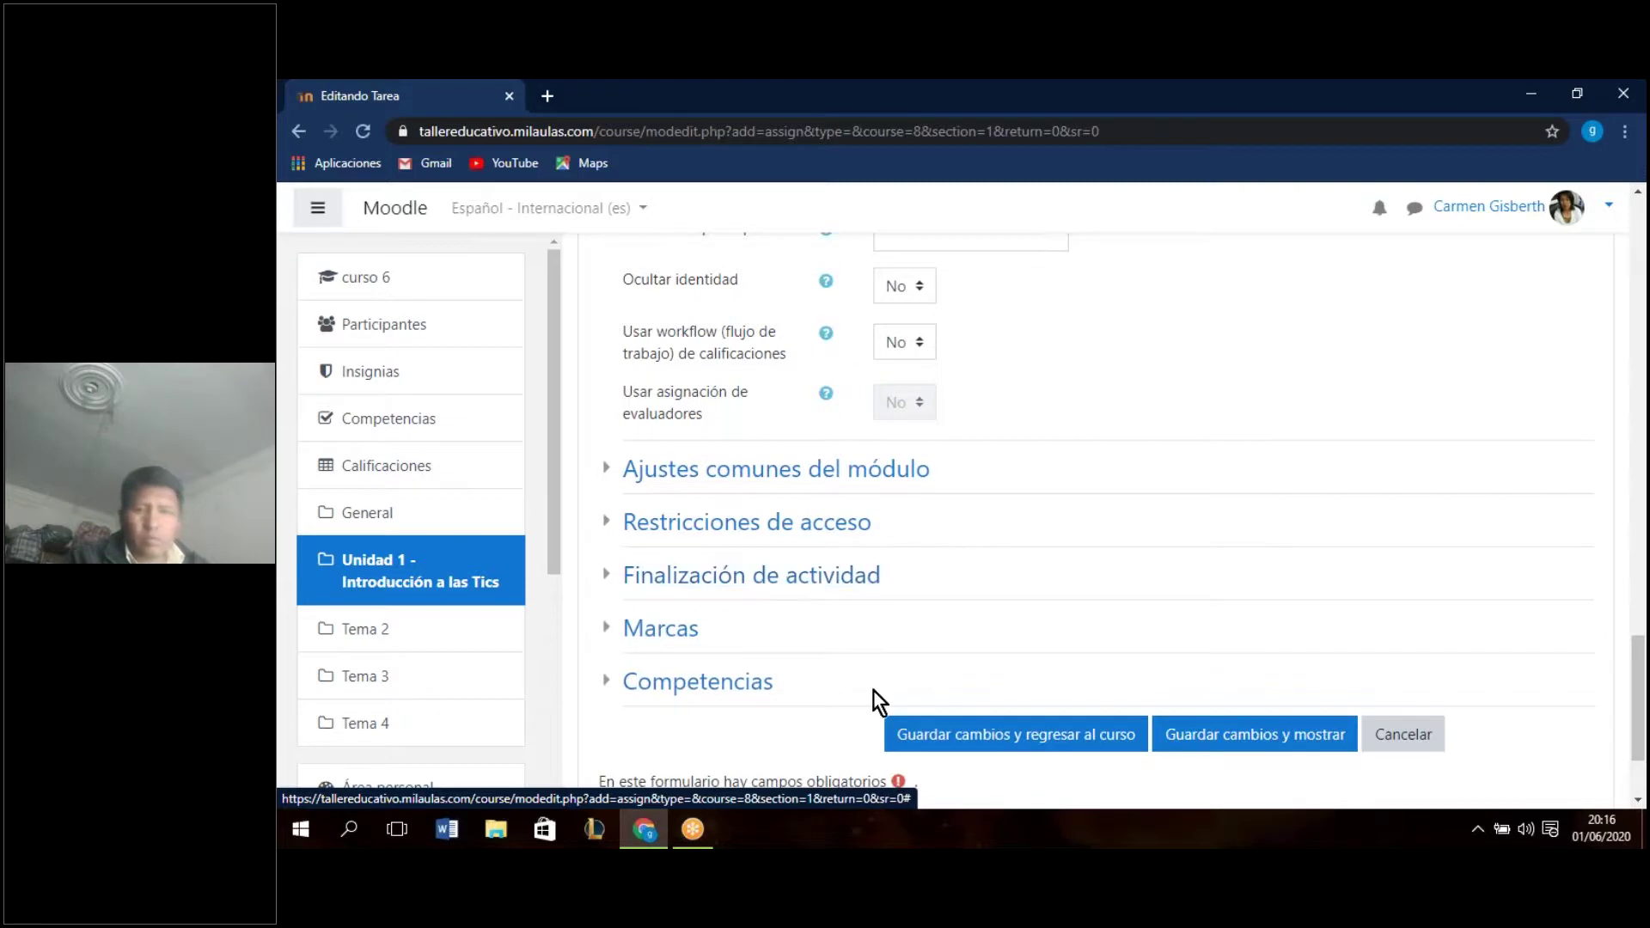
Mark the save button for viewers, then choose Guardar cambios y regresar al curso
{"action": "left_click", "coordinate": [1247, 153]}
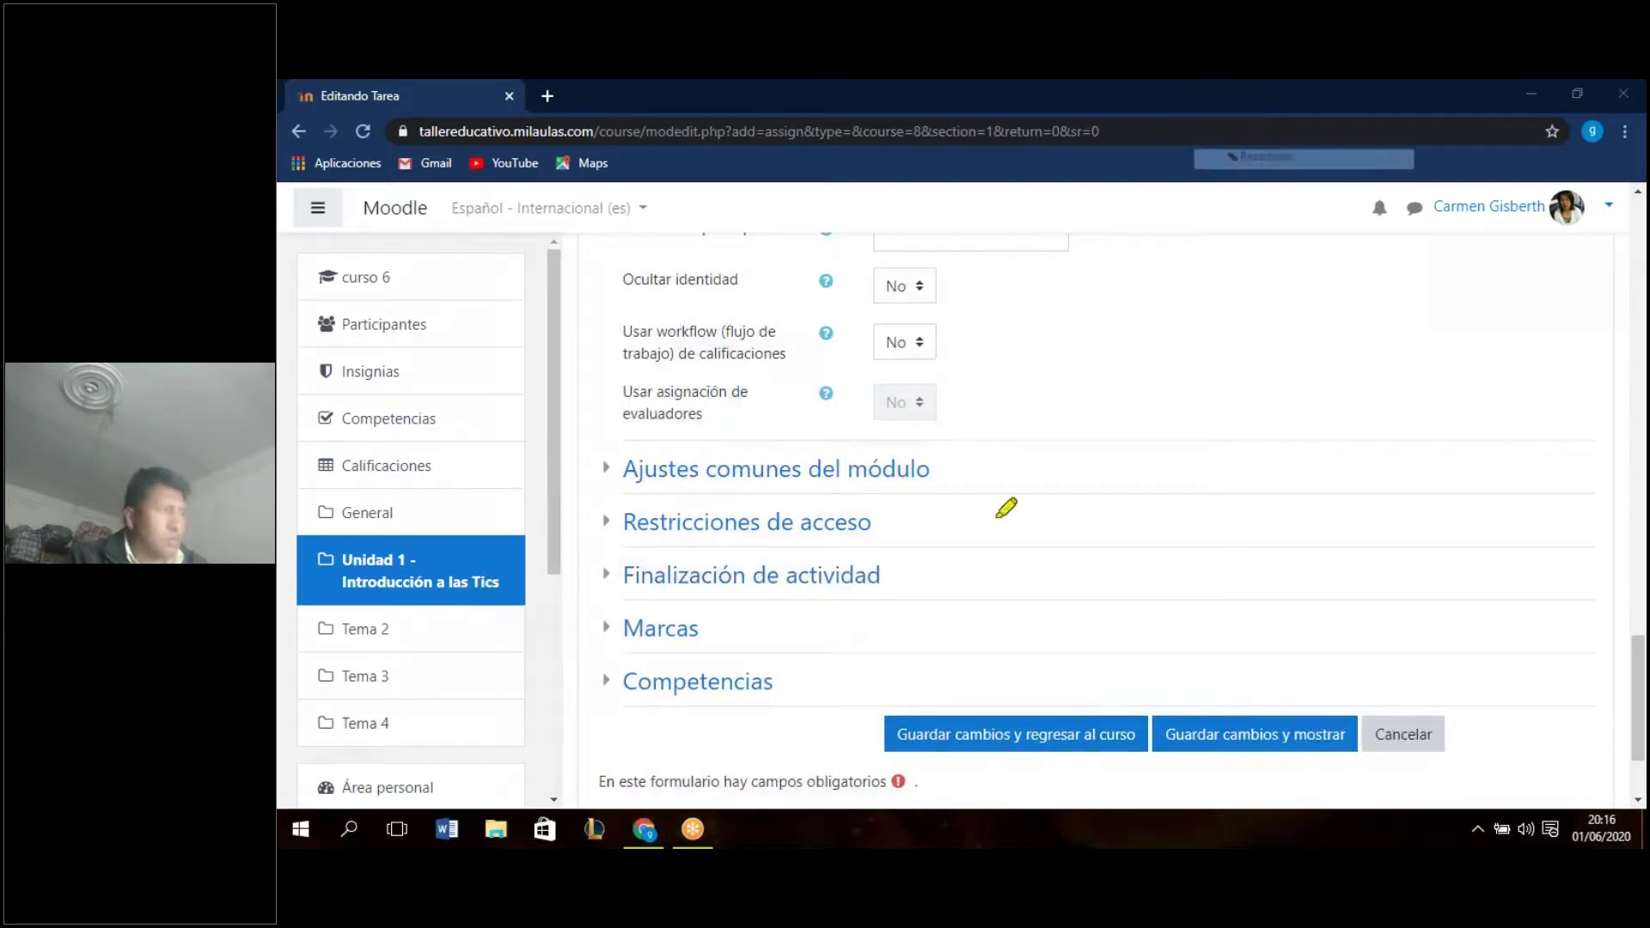
{"action": "left_click_drag", "start_coordinate": [915, 685], "coordinate": [960, 780]}
{"action": "left_click_drag", "start_coordinate": [1155, 724], "coordinate": [918, 687]}
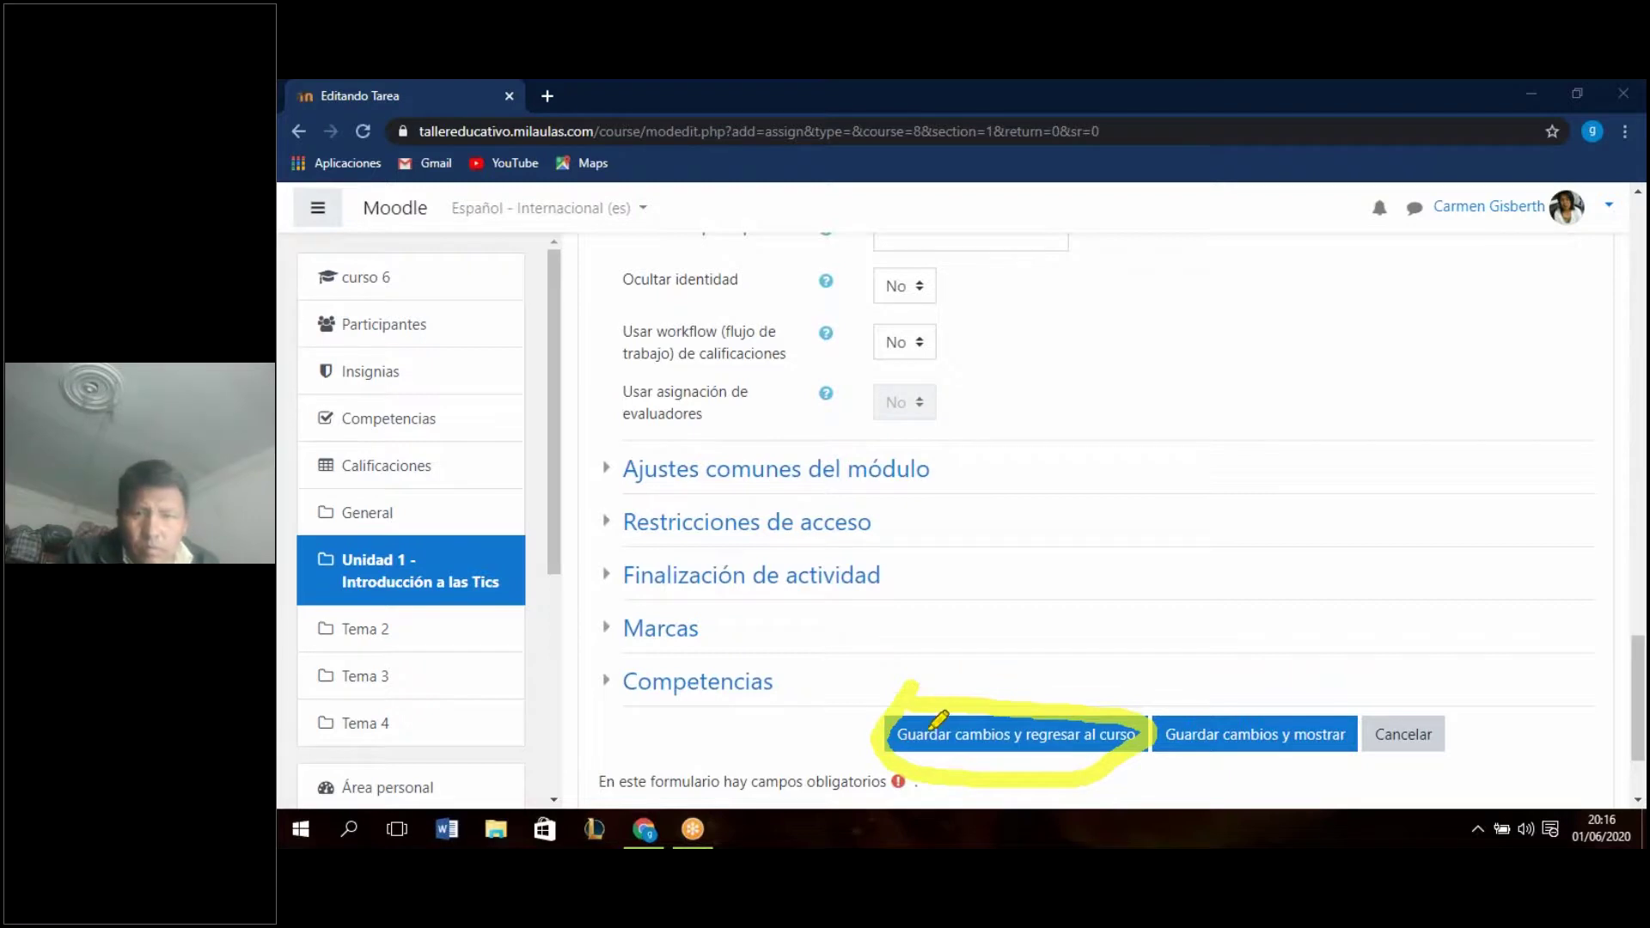
{"action": "left_click", "coordinate": [998, 733]}
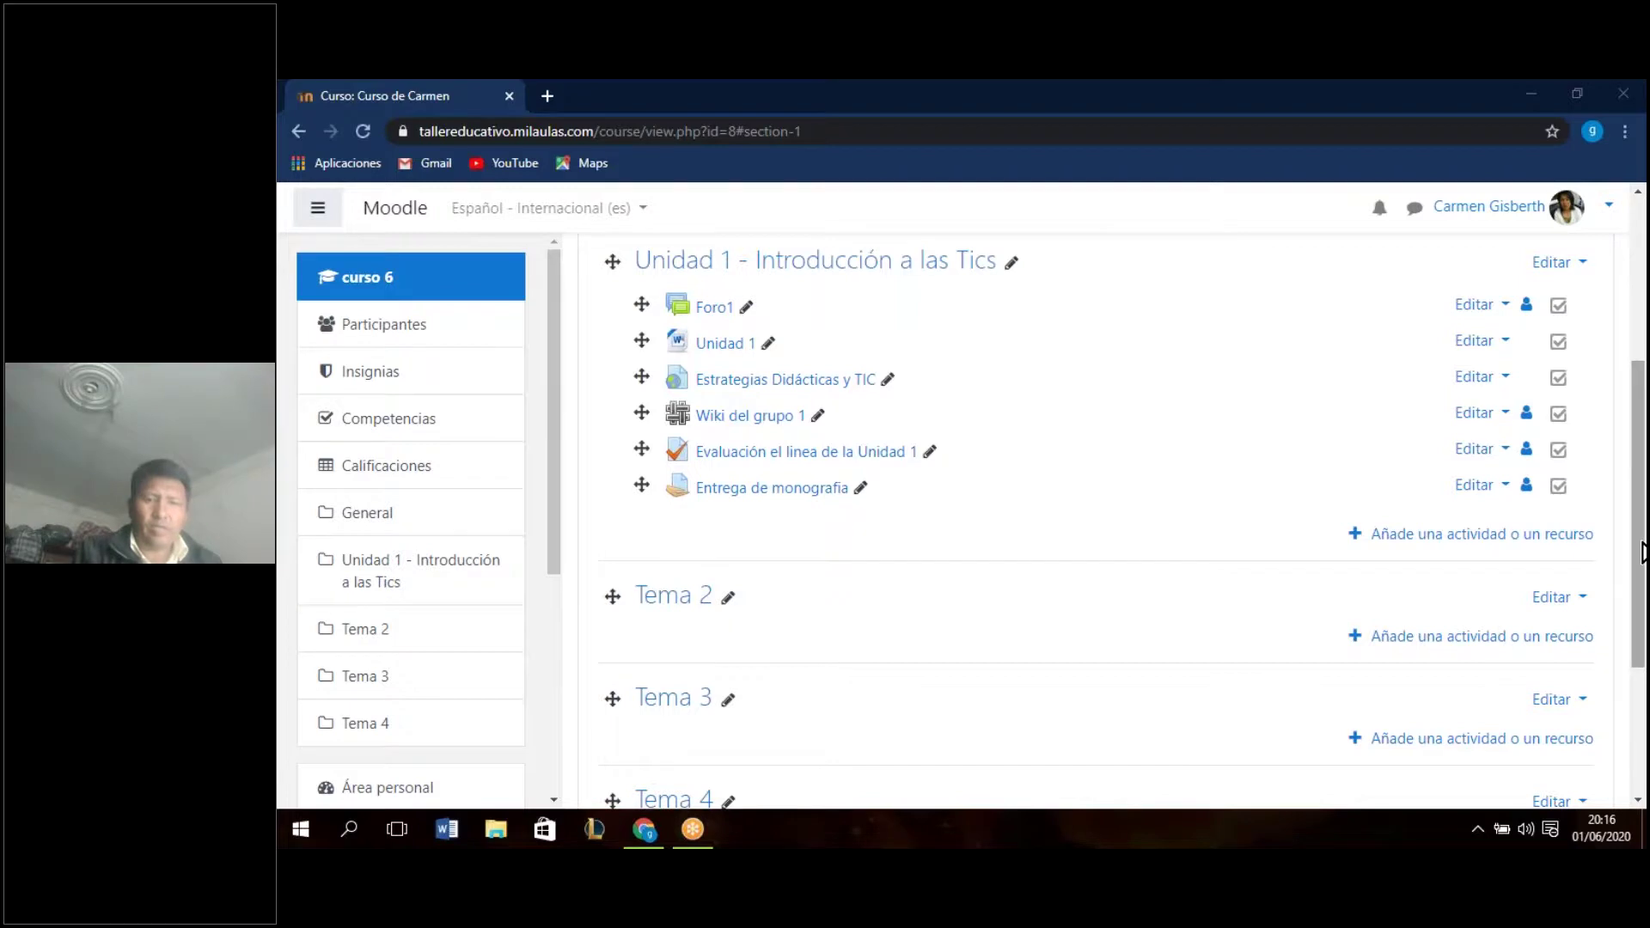
Choose 'Desactivar edición' from the course gear menu to turn off editing in Curso de Carmen
{"action": "left_click_drag", "start_coordinate": [1641, 553], "coordinate": [1609, 292]}
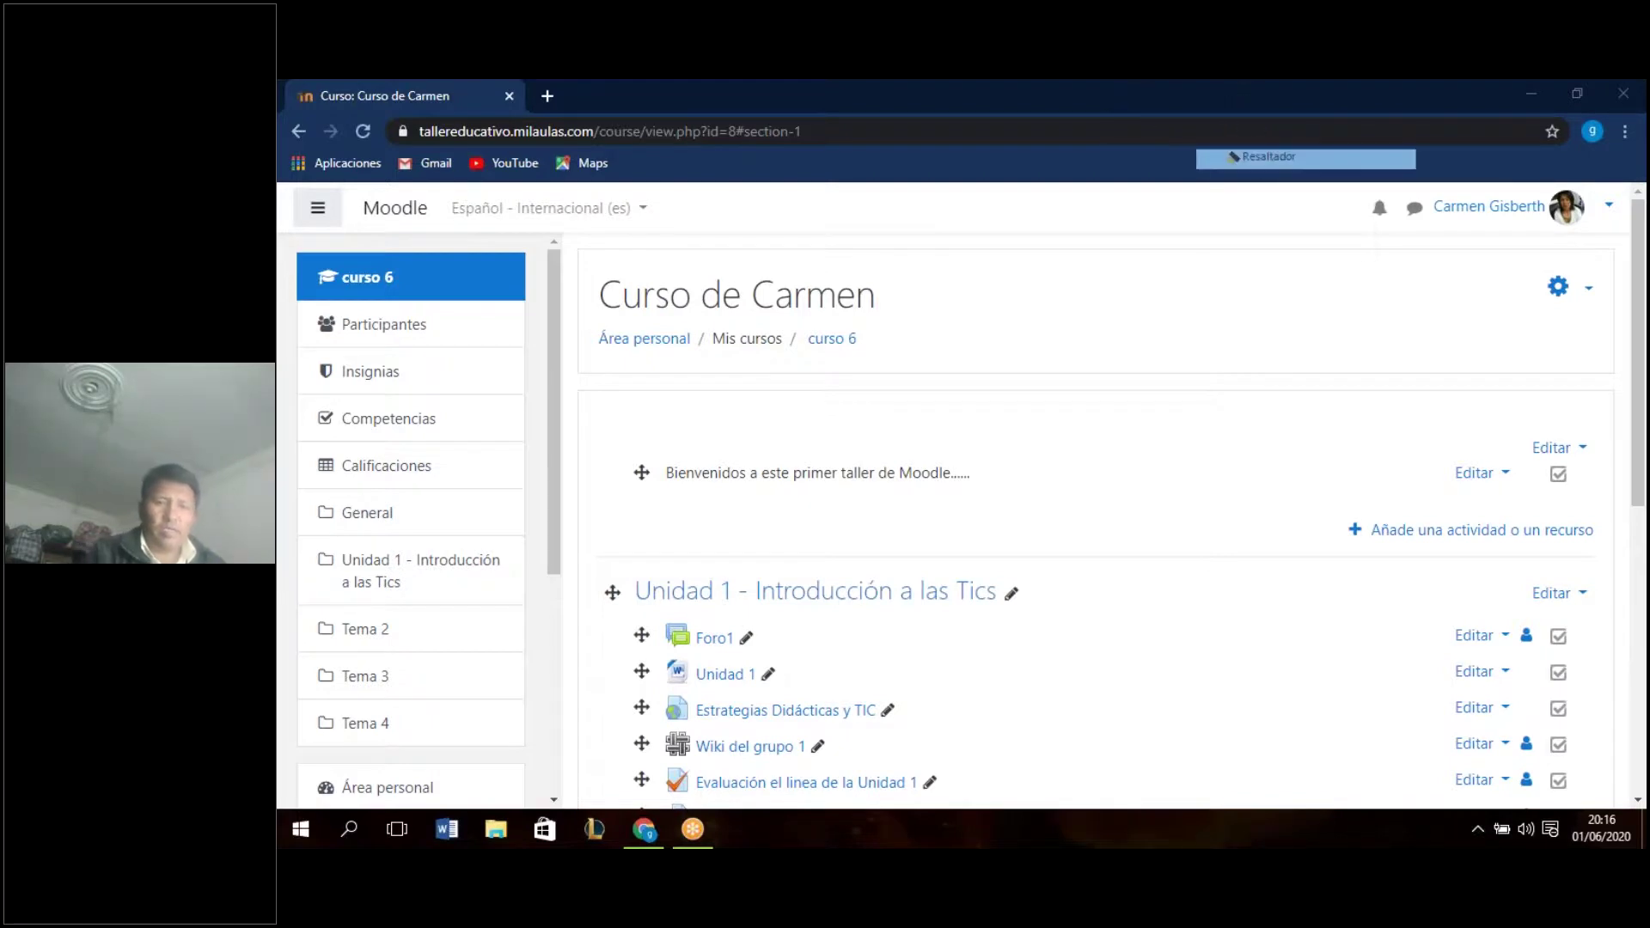
{"action": "mouse_move", "coordinate": [1502, 243]}
{"action": "left_mouse_down"}
{"action": "mouse_move", "coordinate": [1624, 294]}
{"action": "mouse_move", "coordinate": [1504, 260]}
{"action": "left_mouse_up"}
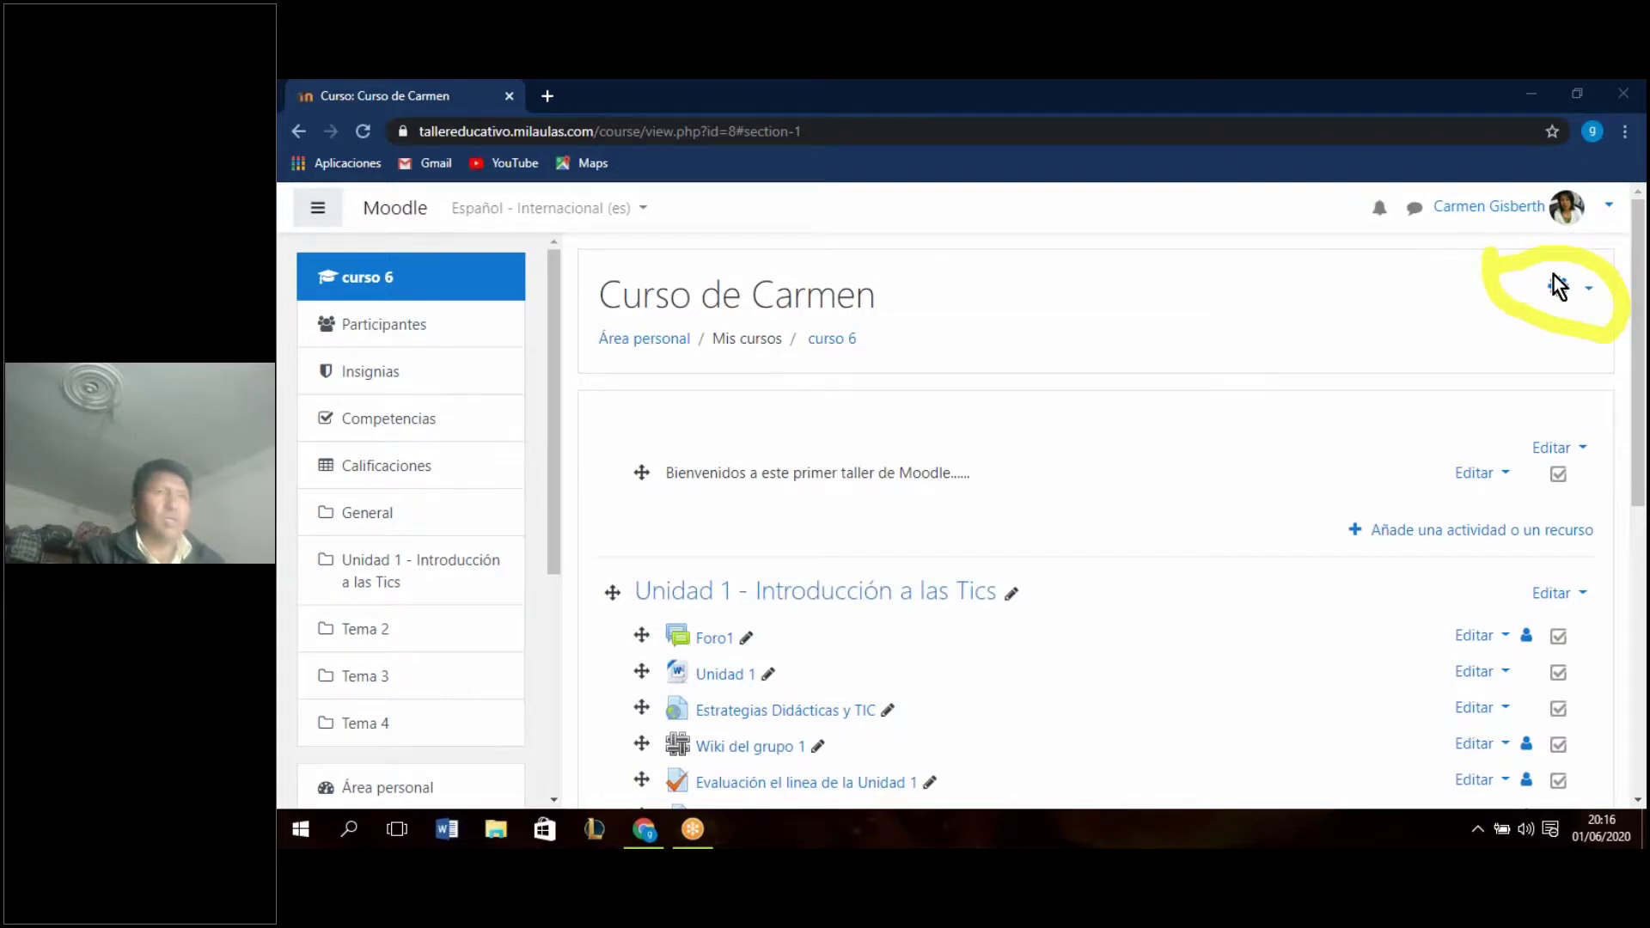
{"action": "left_click", "coordinate": [1589, 295]}
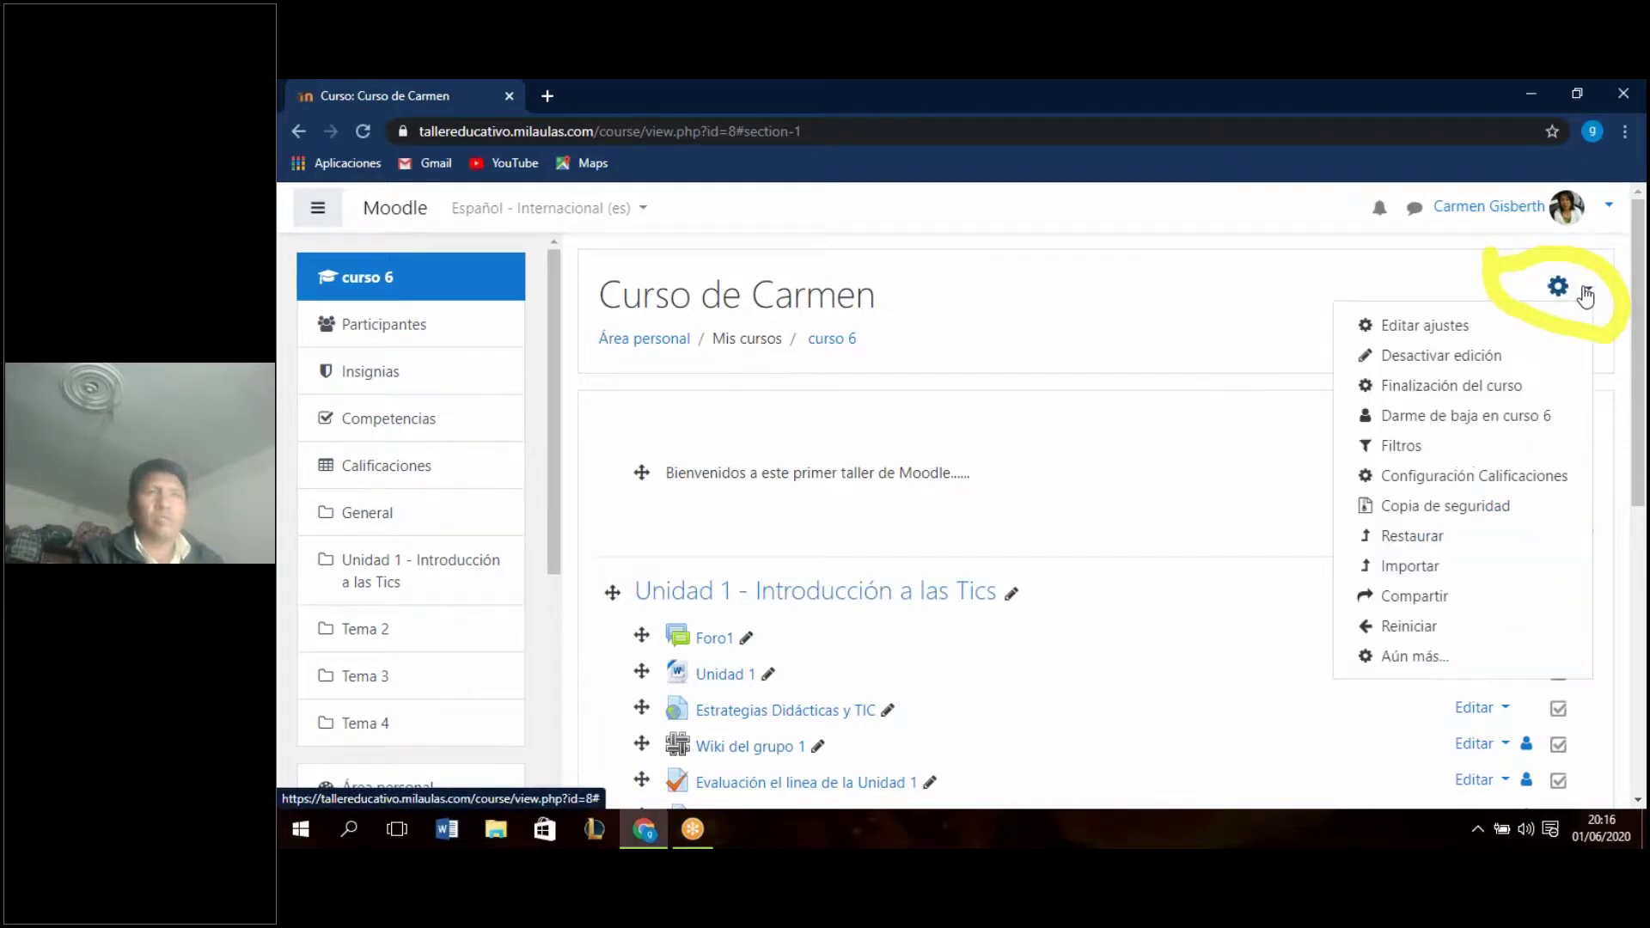
{"action": "left_click", "coordinate": [1517, 359]}
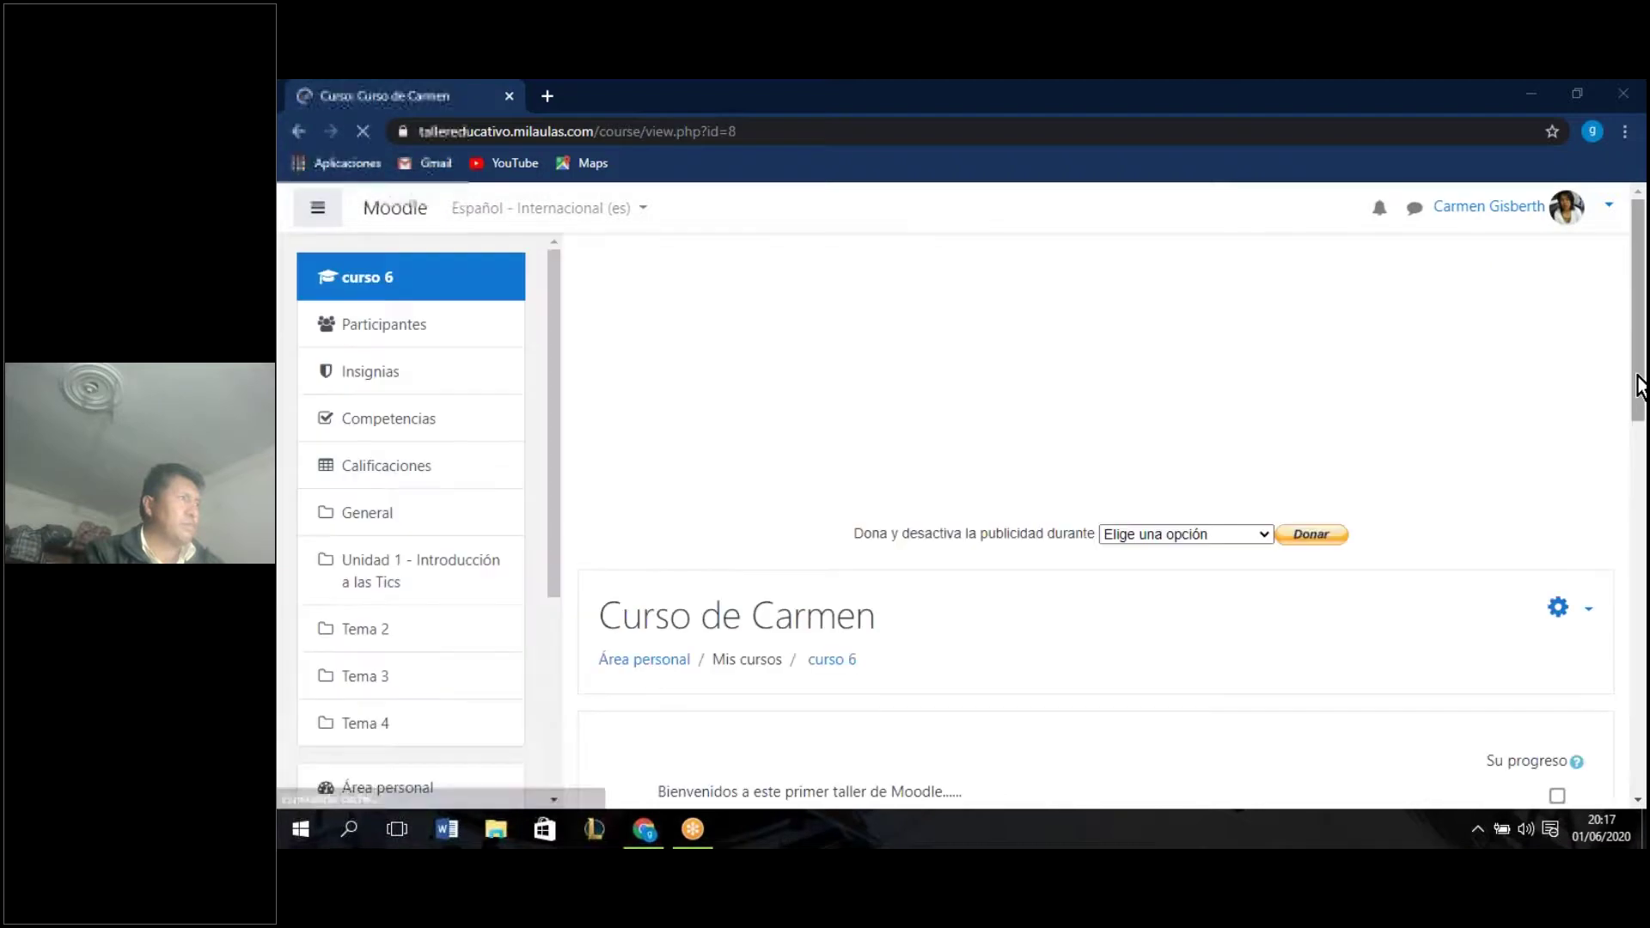
Scroll down to Unidad 1 and highlight the Entrega de monografía assignment
{"action": "left_click_drag", "start_coordinate": [1641, 395], "coordinate": [1635, 597]}
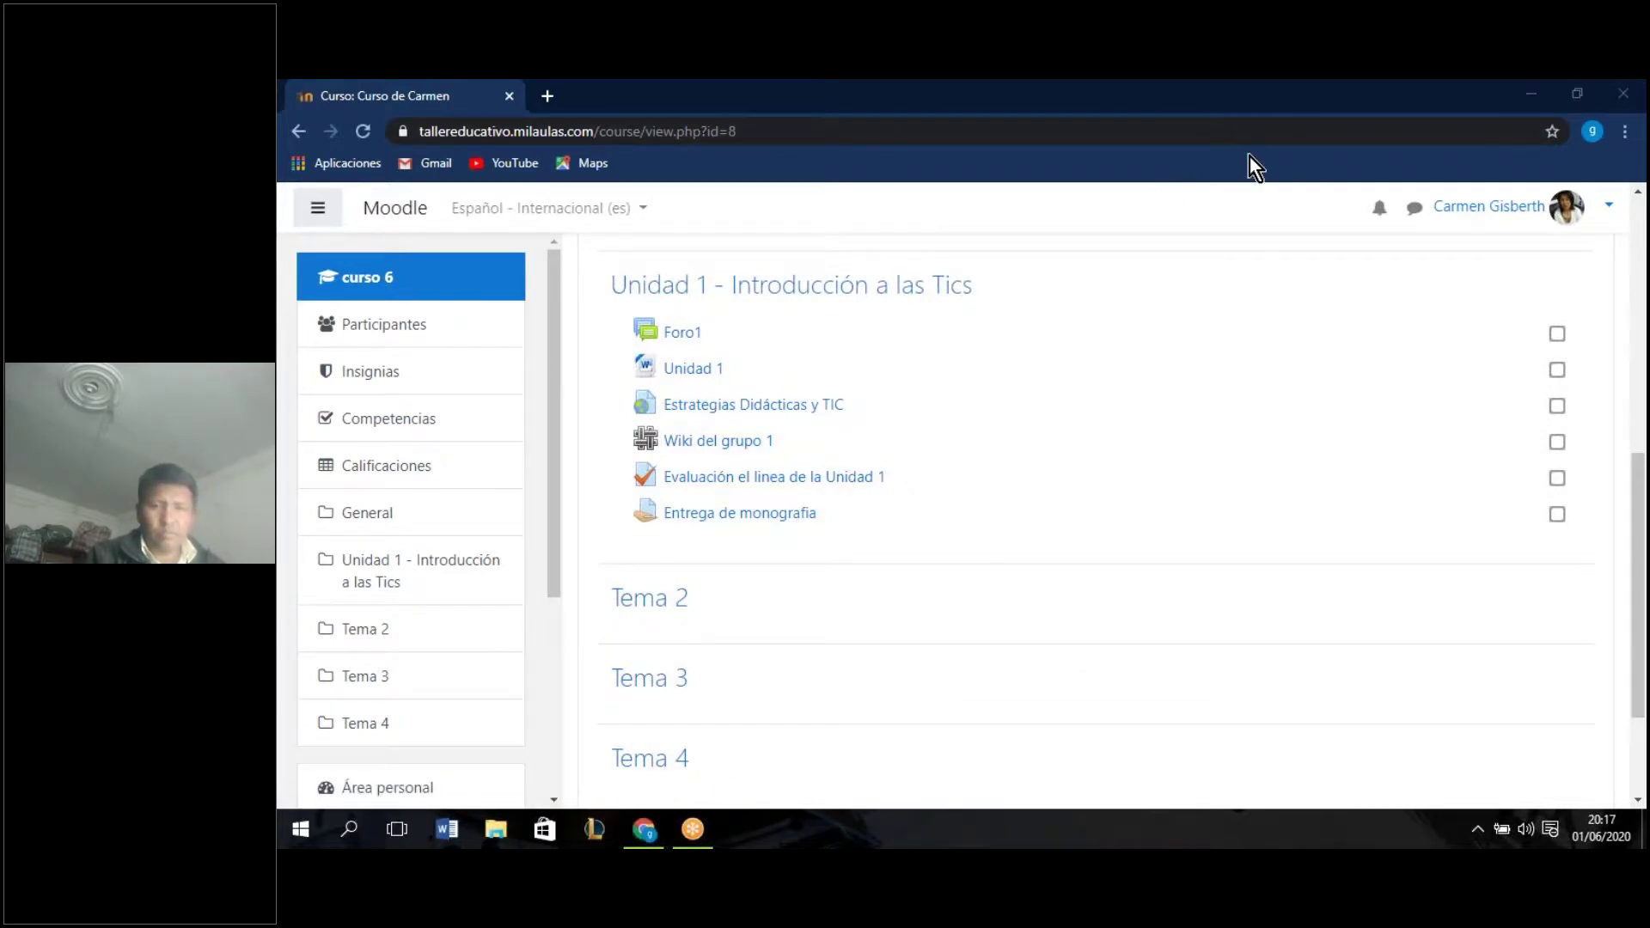
{"action": "left_click_drag", "start_coordinate": [600, 526], "coordinate": [651, 537]}
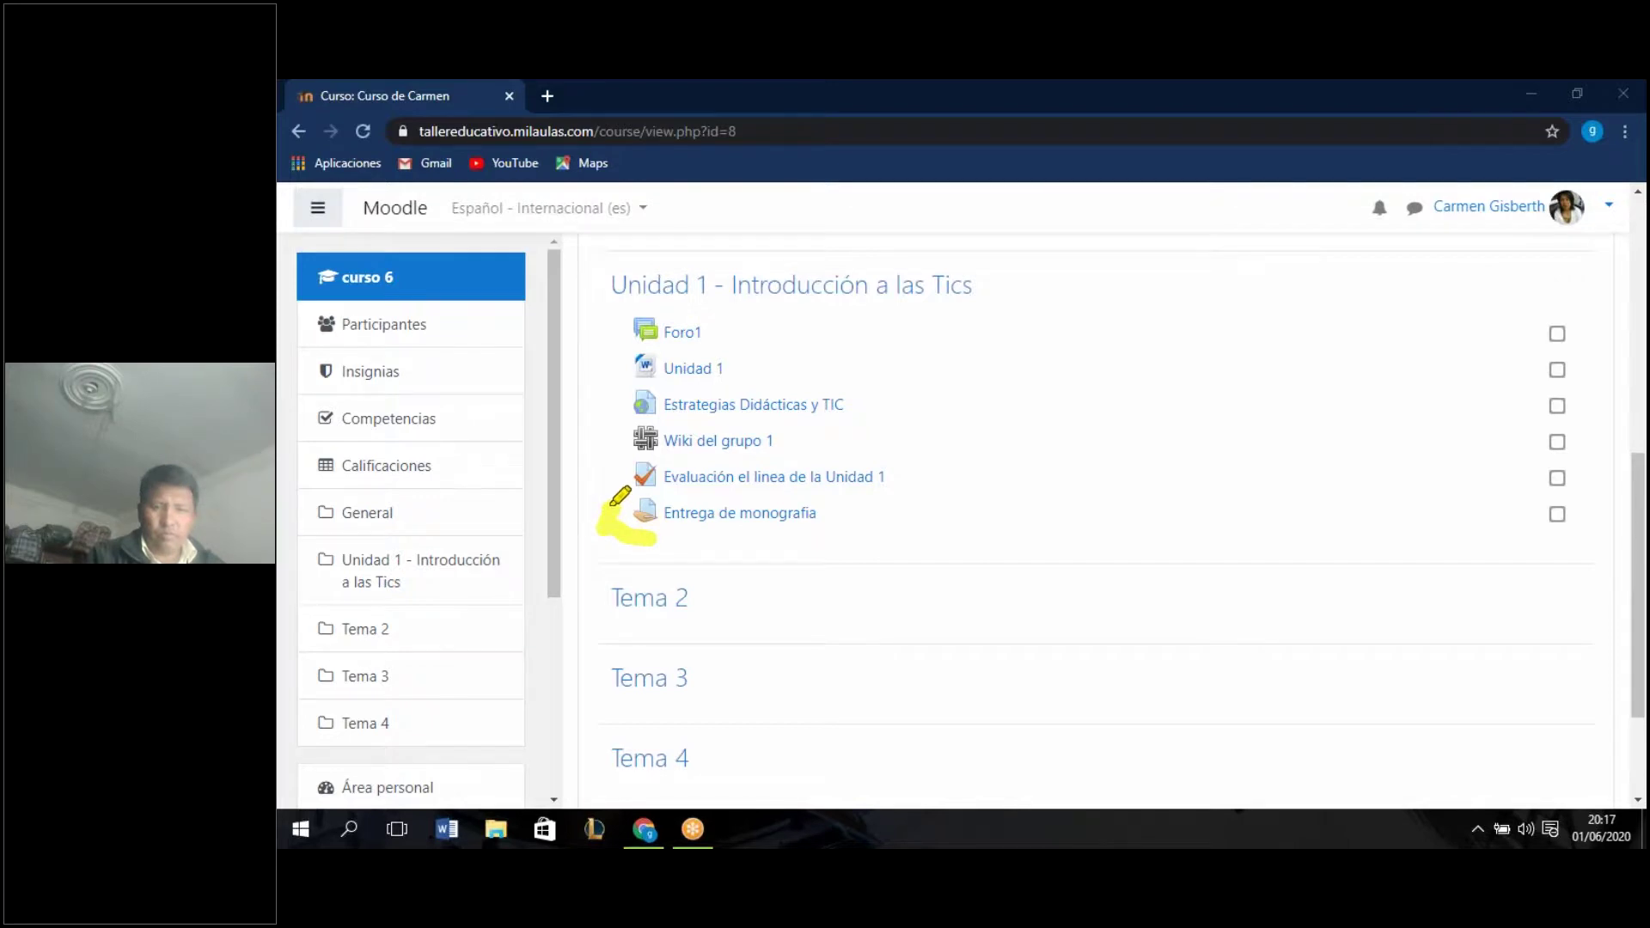
Open Entrega de monografía and show its grading summary: 0 participants, 0 submissions, due 10 junio 2020, 23:59
{"action": "left_click", "coordinate": [761, 515]}
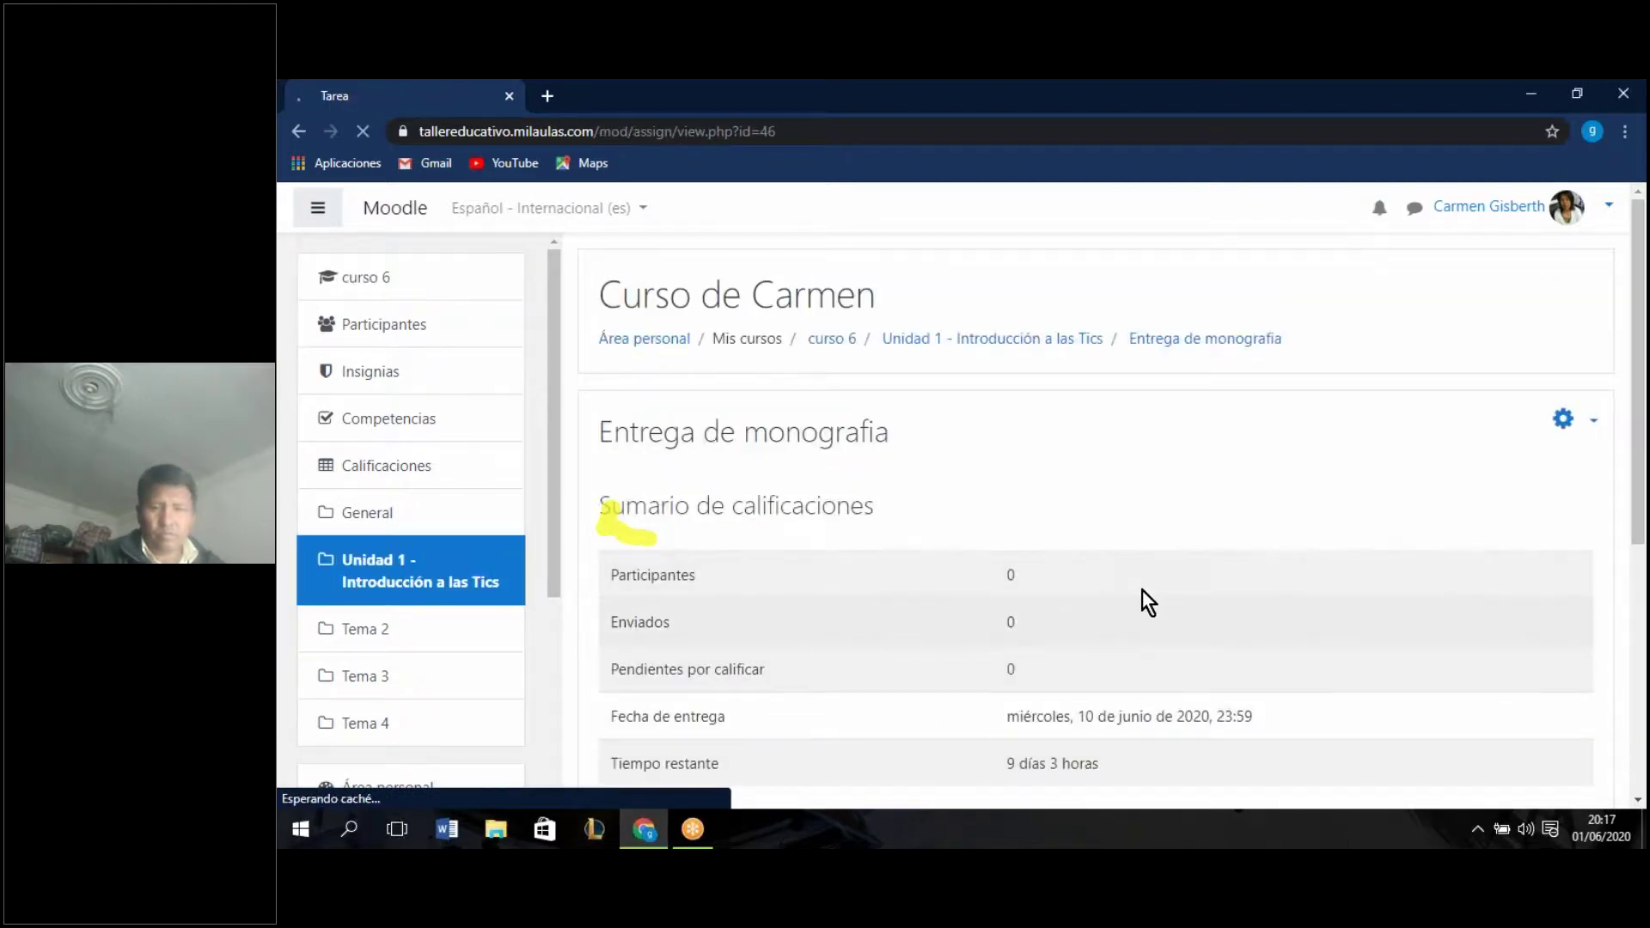
{"action": "scroll", "coordinate": [1639, 436], "scroll_direction": "down", "scroll_amount": 2}
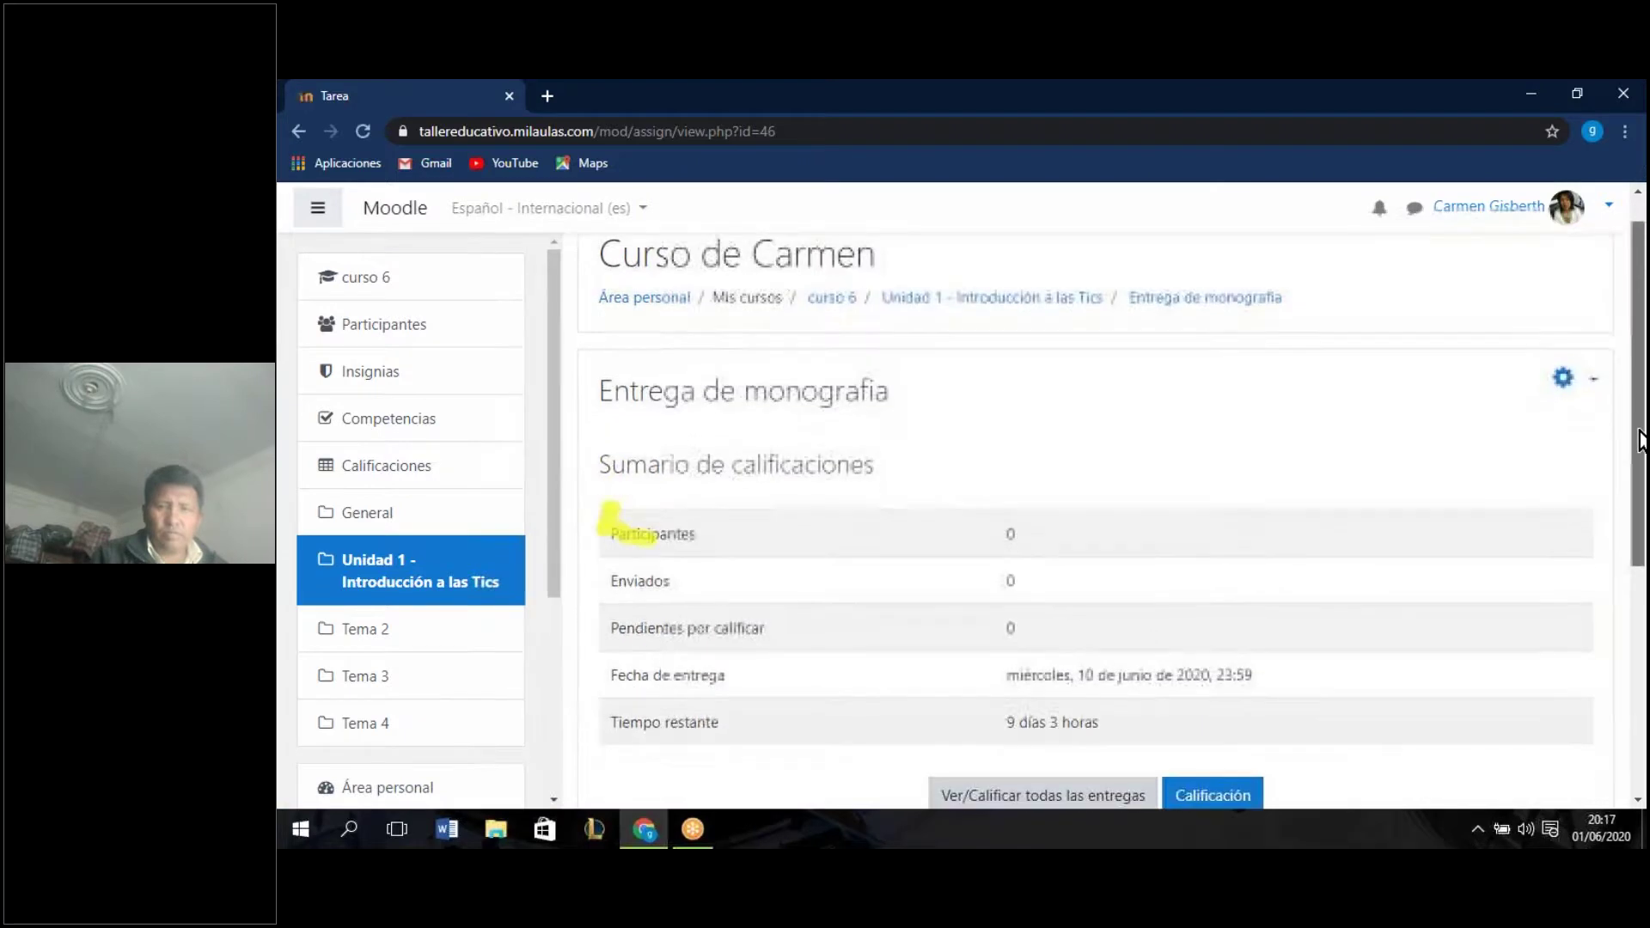
{"action": "scroll", "coordinate": [1639, 438], "scroll_direction": "down", "scroll_amount": 3}
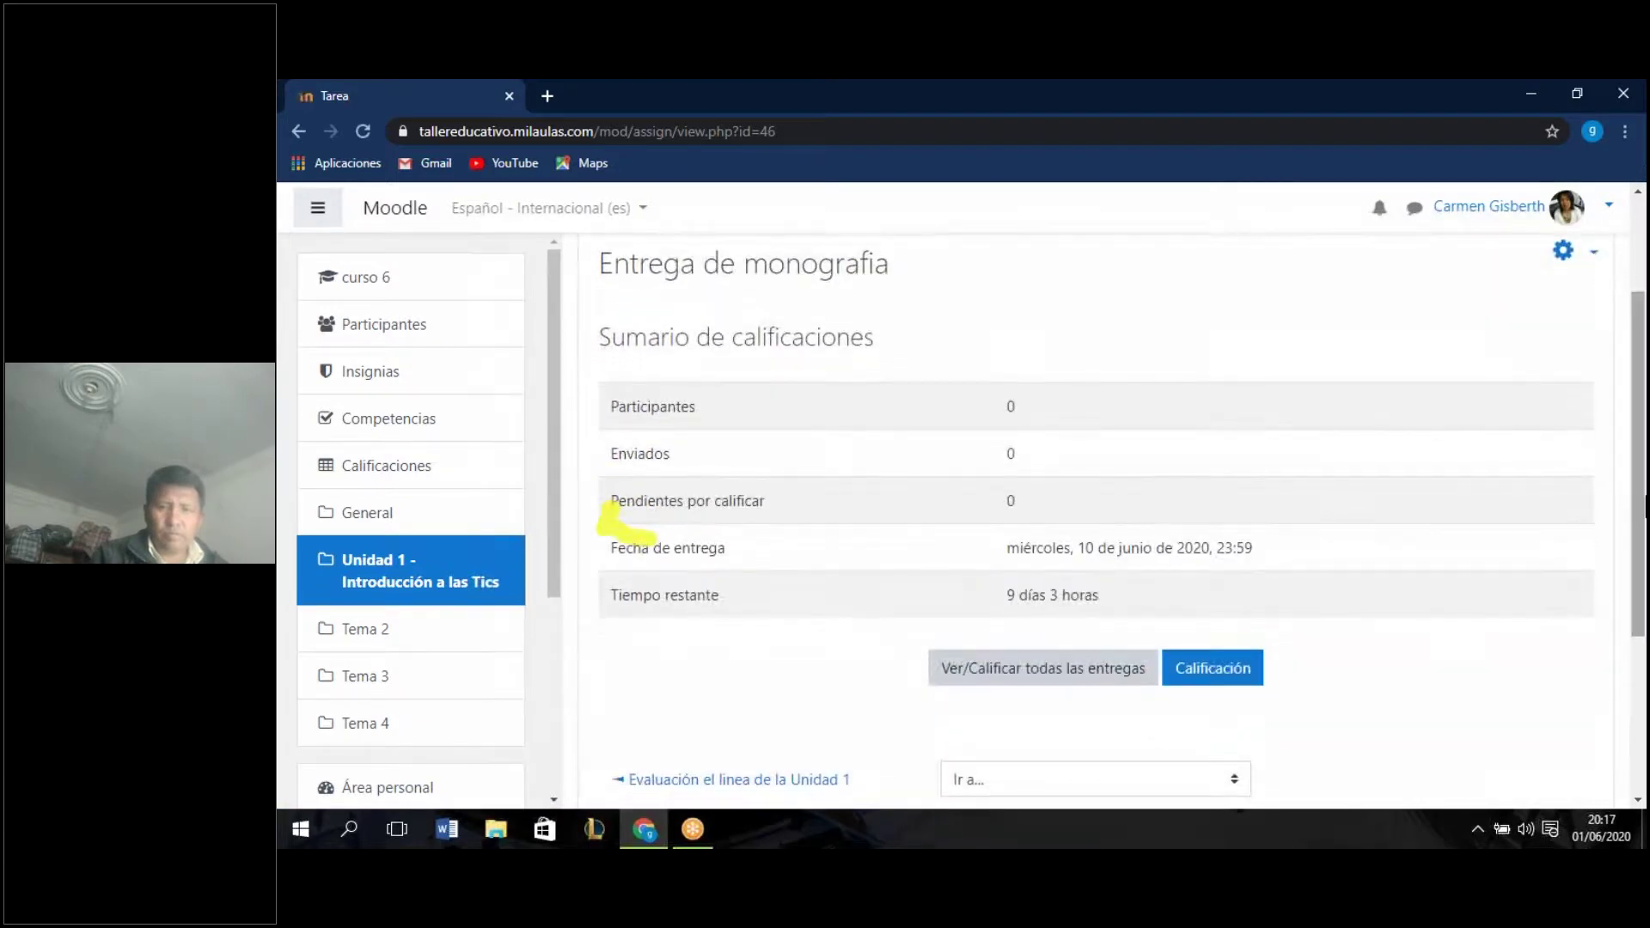
{"action": "left_click_drag", "start_coordinate": [1639, 497], "coordinate": [1641, 451]}
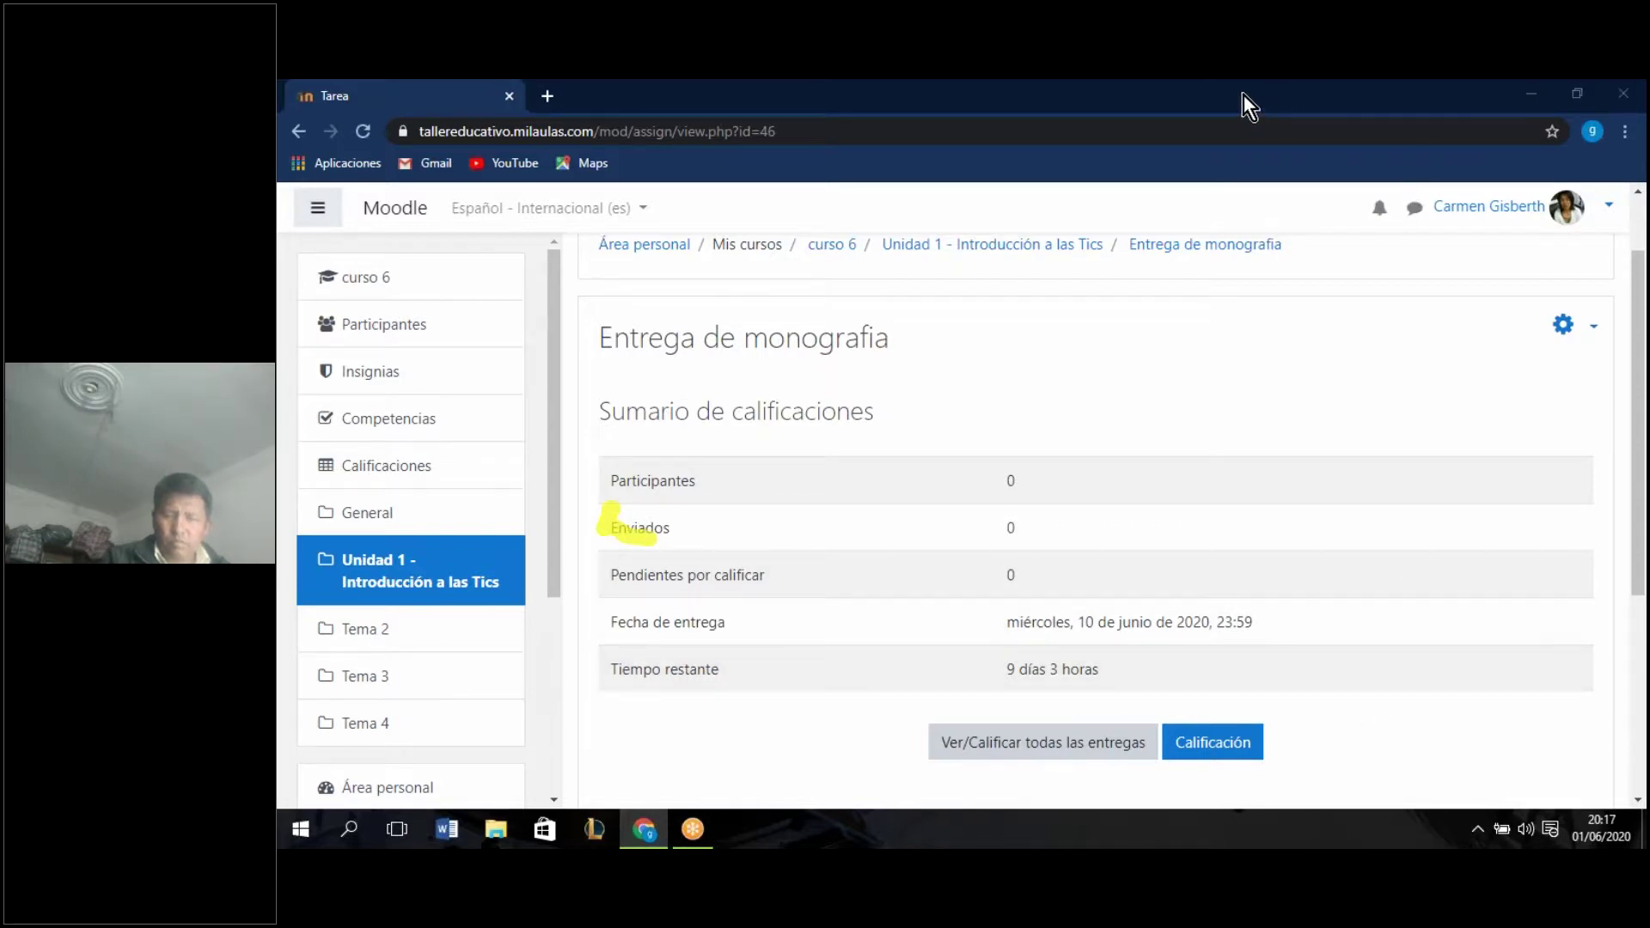
{"action": "key", "text": "ctrl+shift+p"}
{"action": "mouse_move", "coordinate": [989, 707]}
{"action": "left_mouse_down"}
{"action": "mouse_move", "coordinate": [945, 698]}
{"action": "mouse_move", "coordinate": [976, 788]}
{"action": "mouse_move", "coordinate": [1147, 761]}
{"action": "mouse_move", "coordinate": [1101, 711]}
{"action": "mouse_move", "coordinate": [988, 707]}
{"action": "left_mouse_up"}
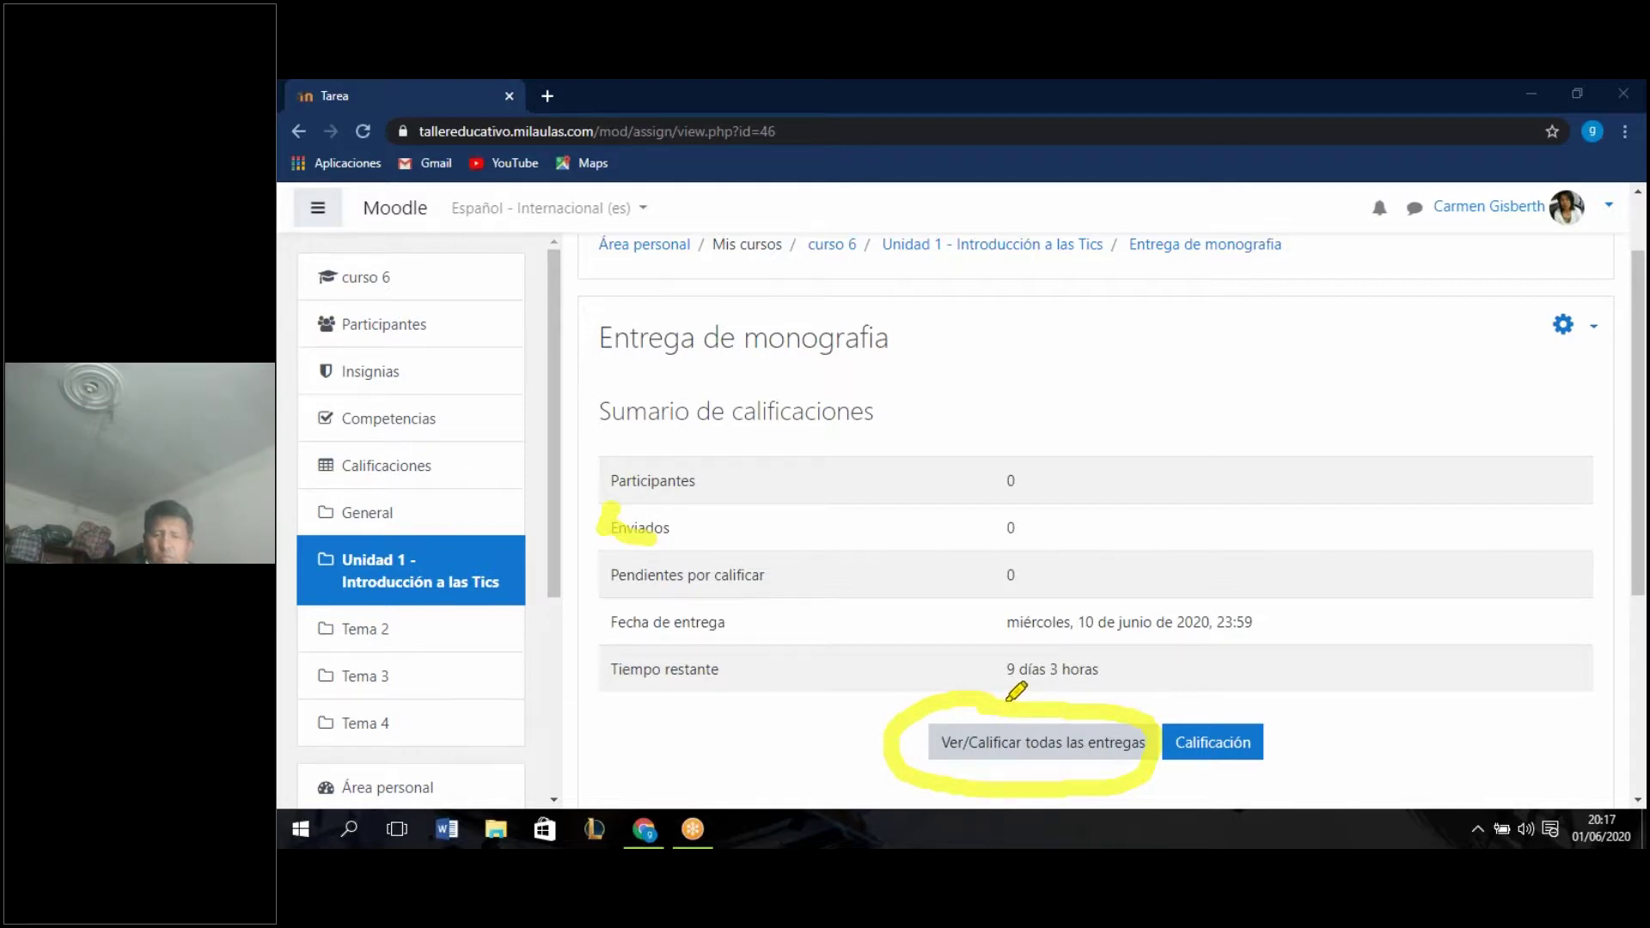
Open 'Ver/Calificar todas las entregas' to show the Calificando page reading 'Nada que mostrar'
{"action": "left_click", "coordinate": [1048, 745]}
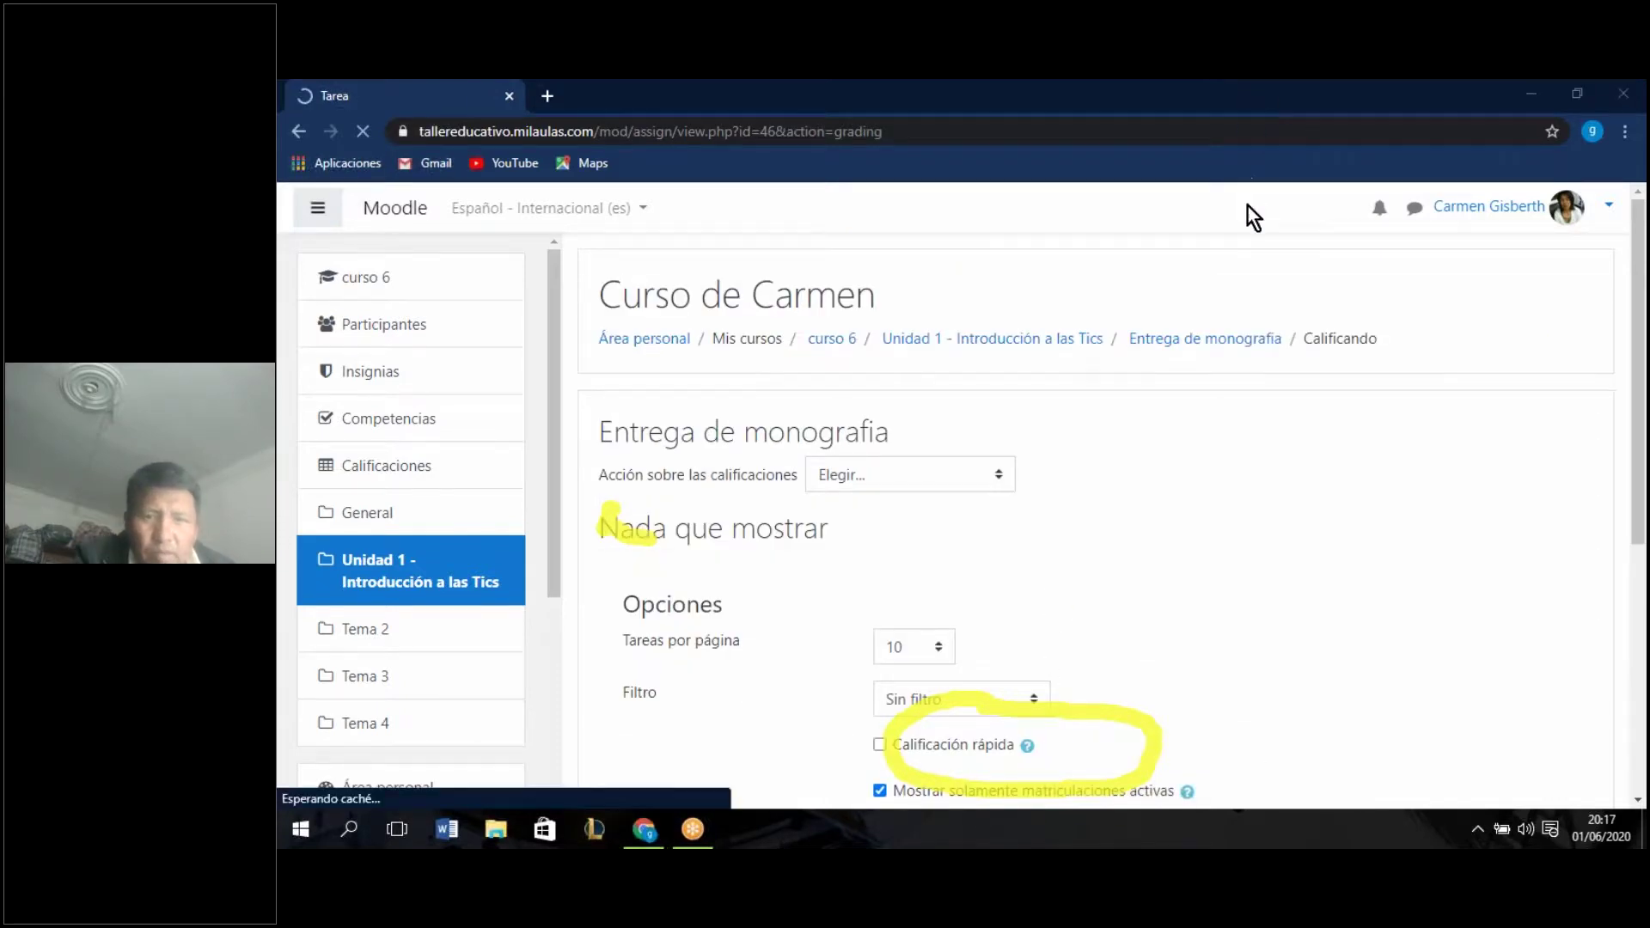
{"action": "mouse_move", "coordinate": [1641, 471]}
{"action": "left_mouse_down"}
{"action": "mouse_move", "coordinate": [1643, 715]}
{"action": "mouse_move", "coordinate": [1643, 495]}
{"action": "left_mouse_up"}
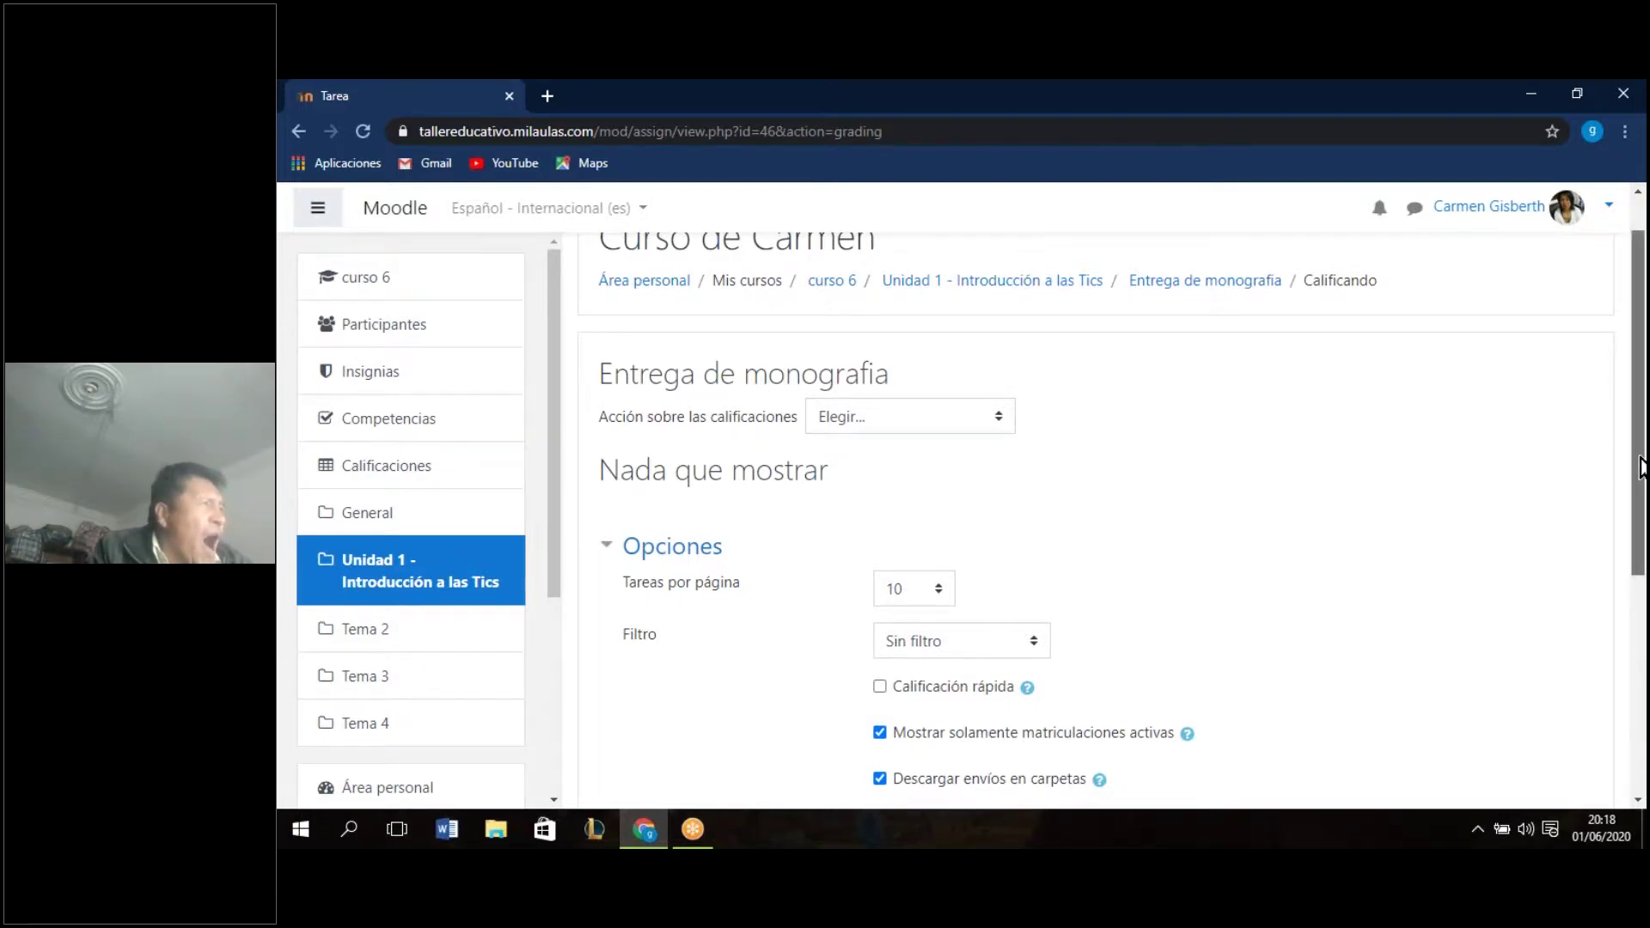
{"action": "scroll", "coordinate": [1643, 468], "scroll_direction": "up", "scroll_amount": 1}
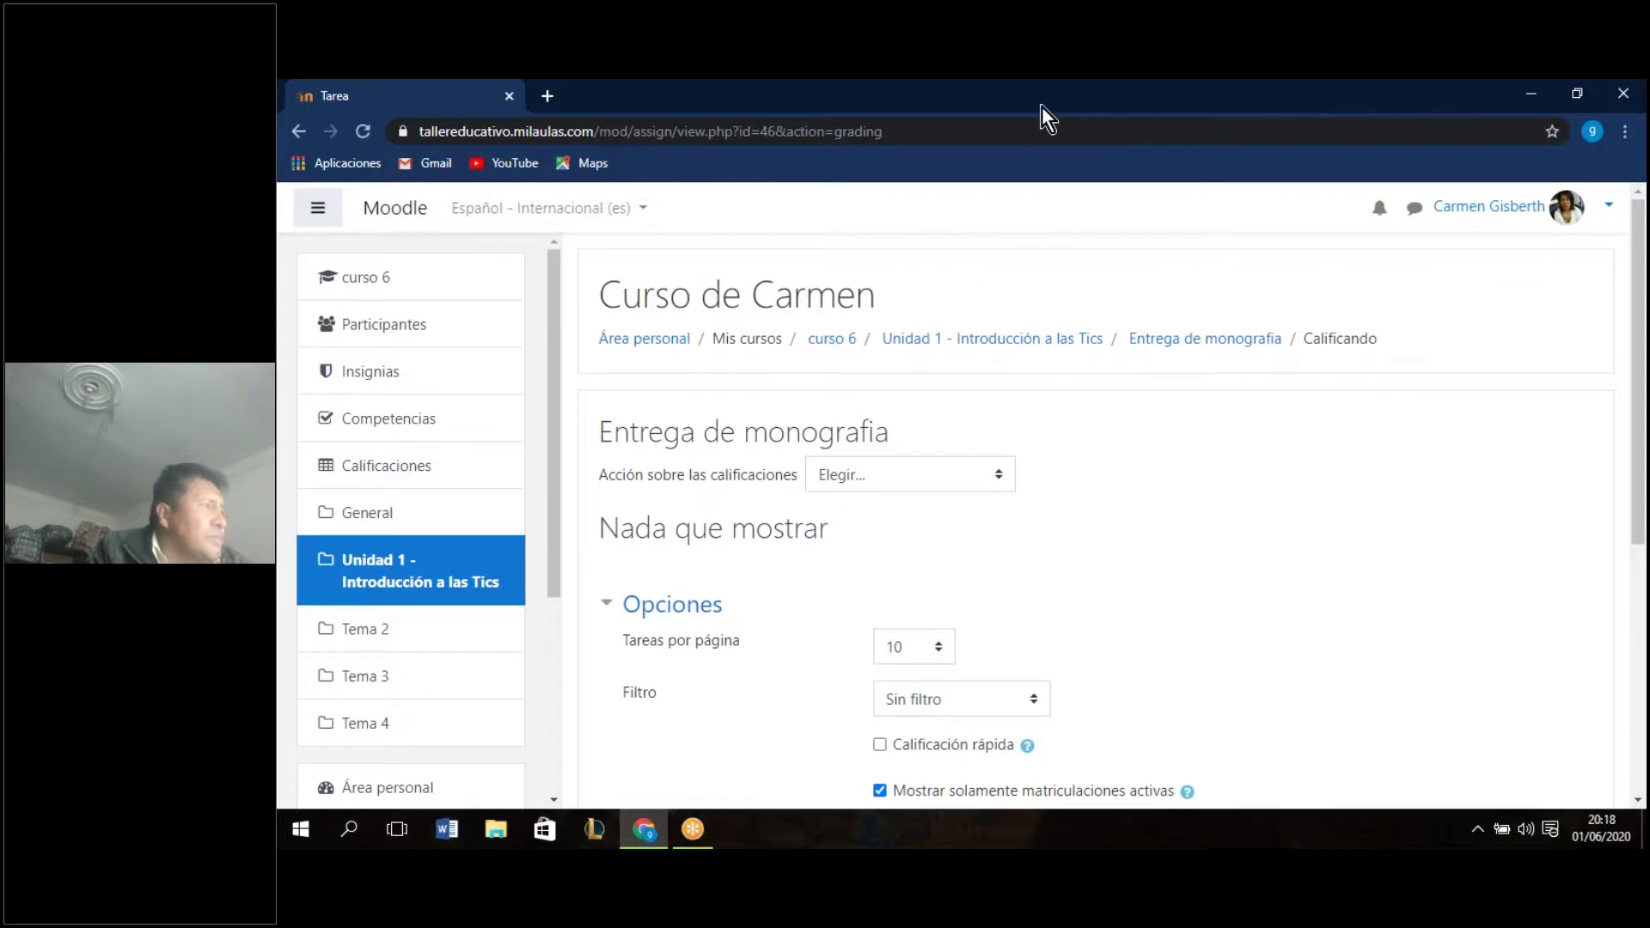
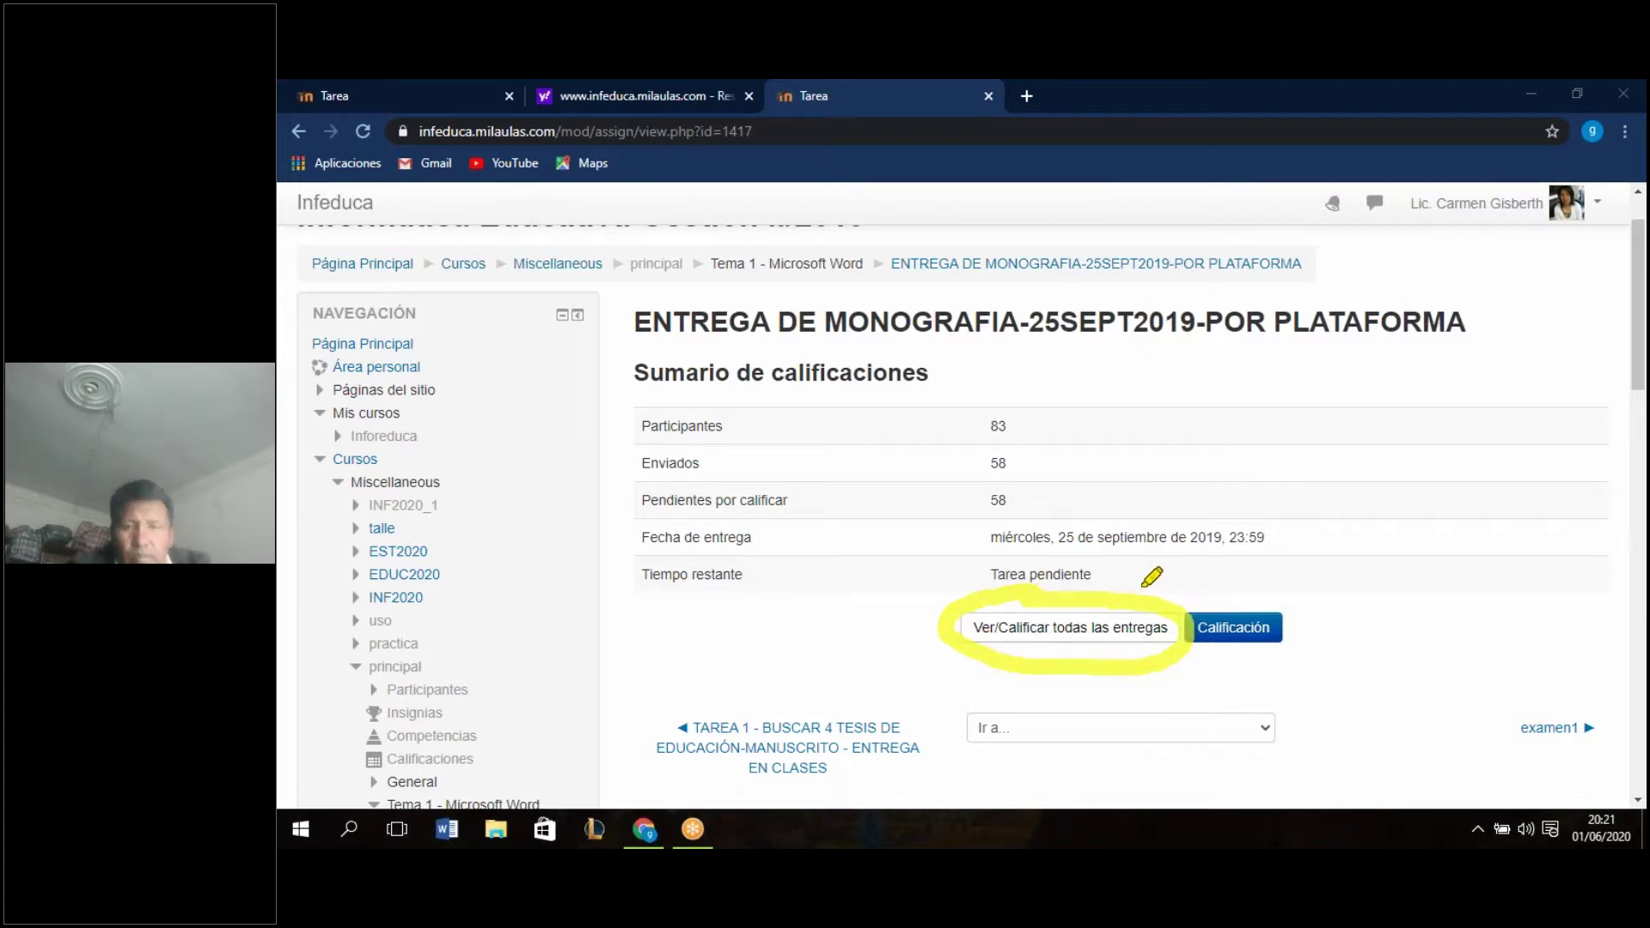
Open 'Ver/Calificar todas las entregas' and scroll through the submissions grading table
{"action": "left_click", "coordinate": [1062, 628]}
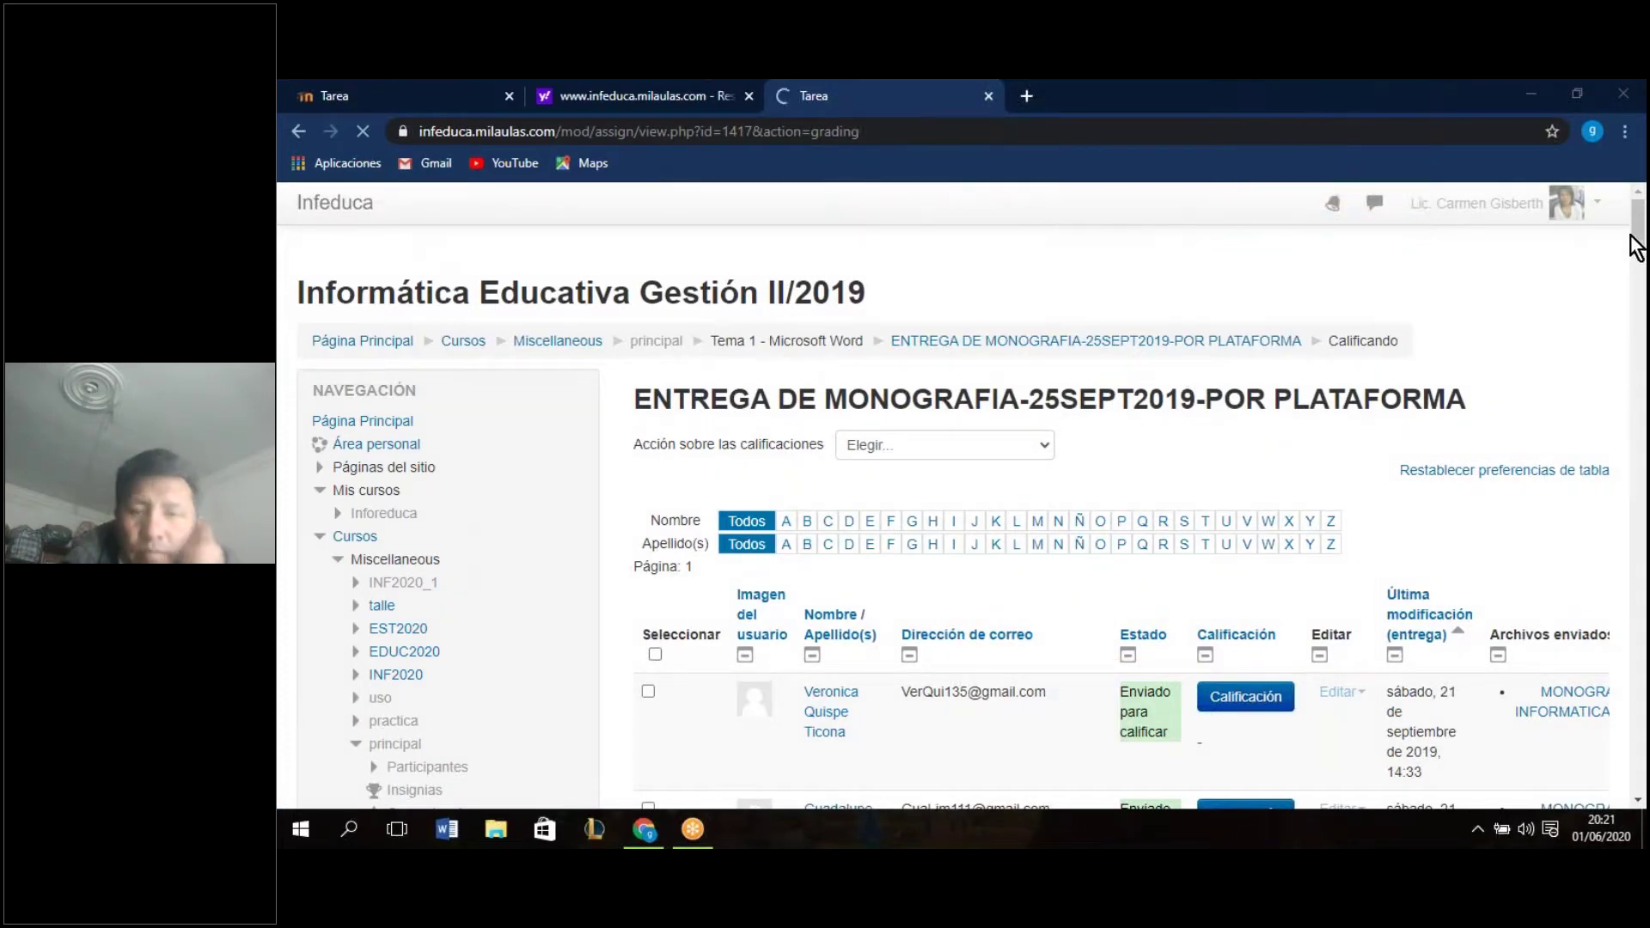
{"action": "left_click_drag", "start_coordinate": [1640, 239], "coordinate": [1642, 251]}
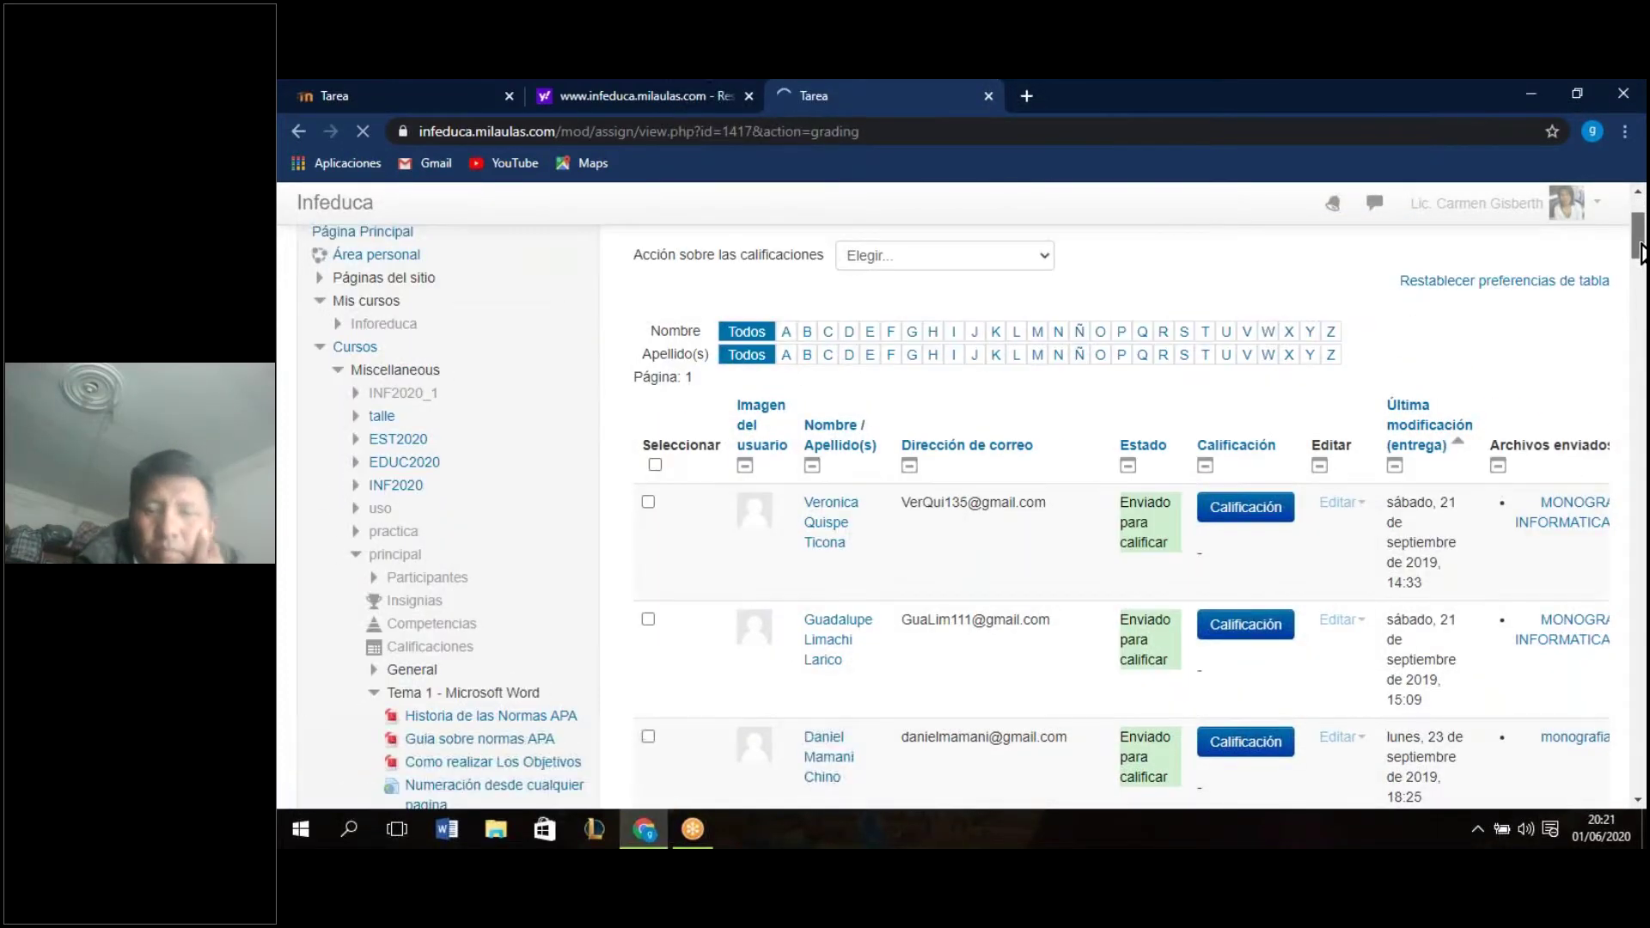
{"action": "scroll", "coordinate": [1641, 253], "scroll_direction": "up", "scroll_amount": 2}
{"action": "scroll", "coordinate": [953, 516], "scroll_direction": "down", "scroll_amount": 1}
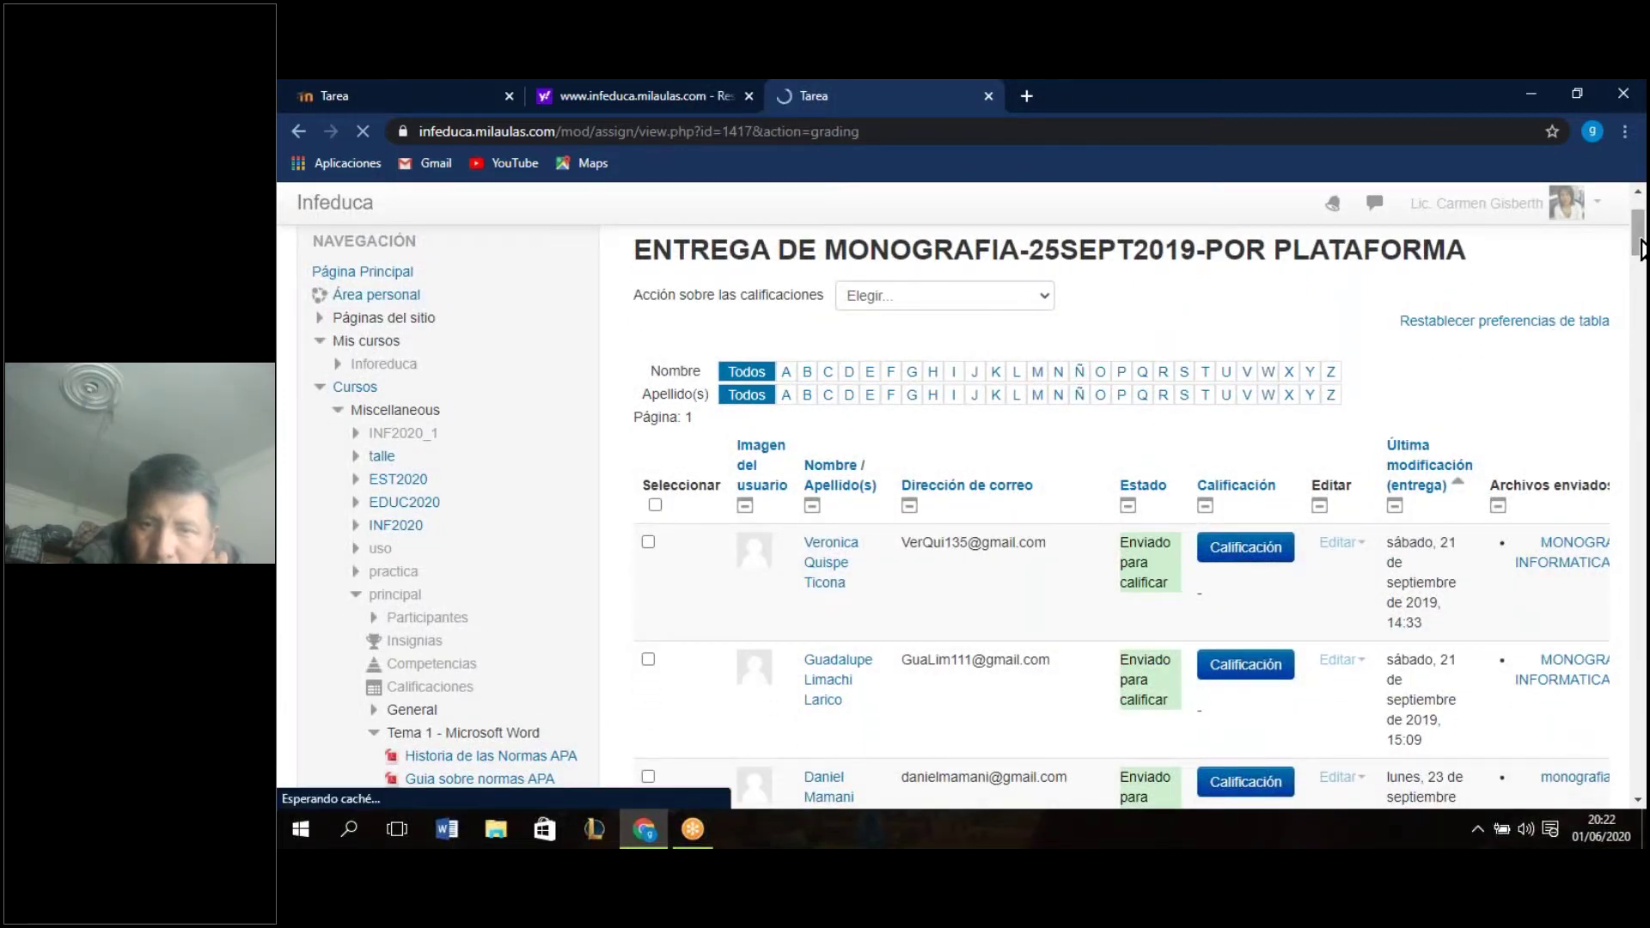
{"action": "mouse_move", "coordinate": [1641, 249]}
{"action": "left_mouse_down"}
{"action": "mouse_move", "coordinate": [1641, 348]}
{"action": "mouse_move", "coordinate": [1641, 256]}
{"action": "left_mouse_up"}
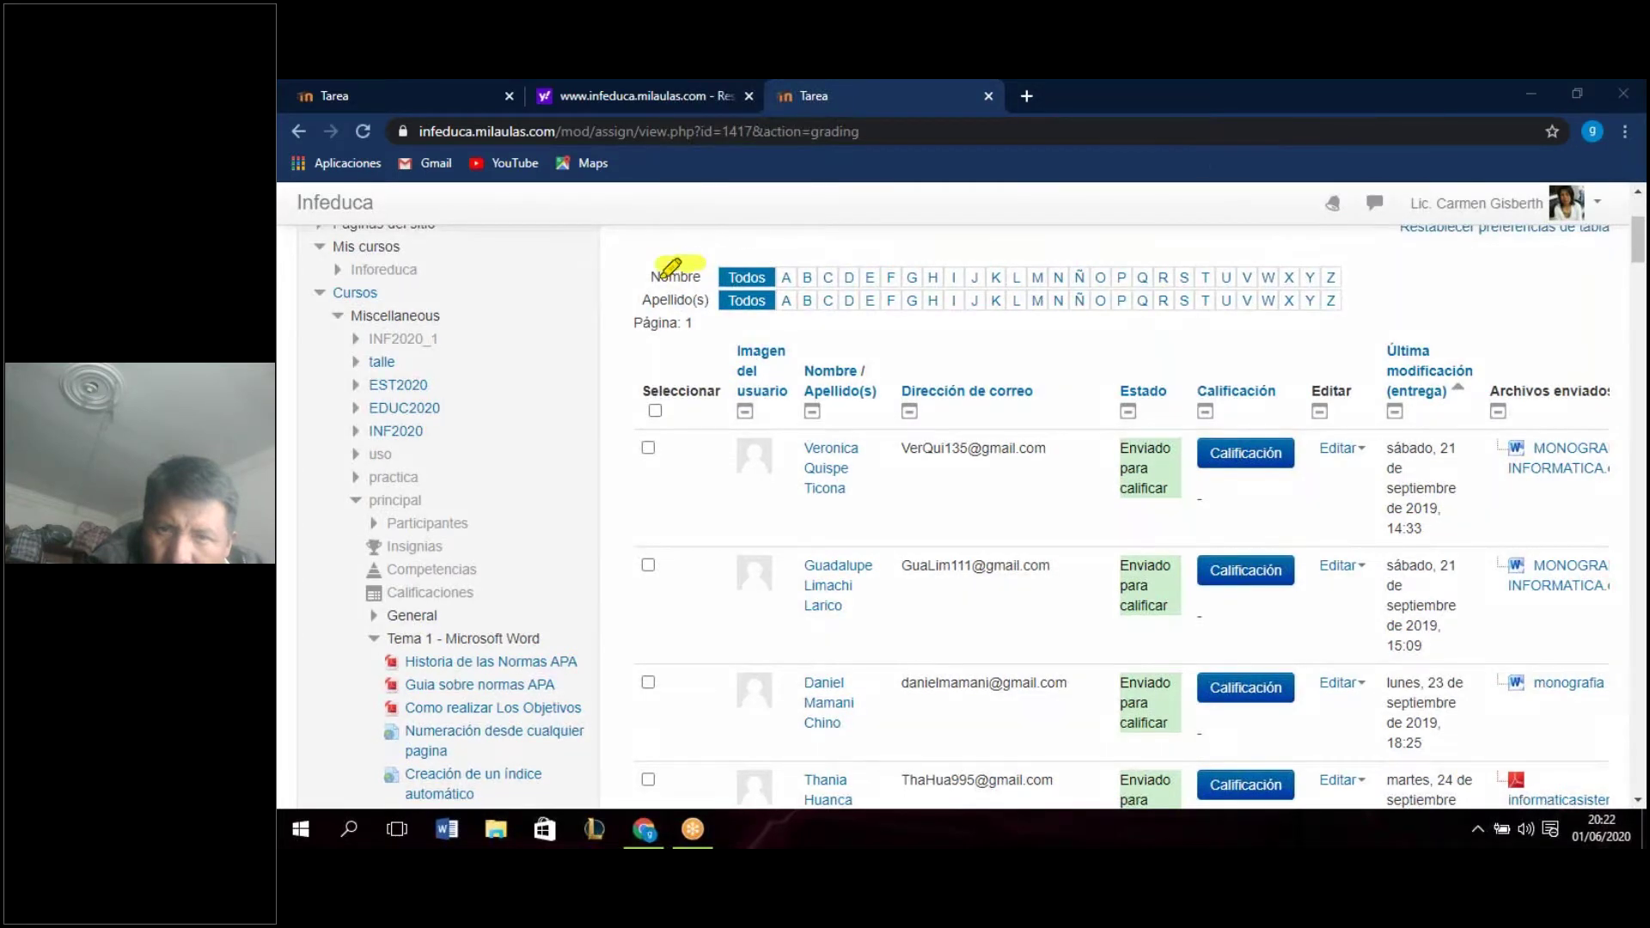
Mark the surname filter and the first student's name, status, submission date and file
{"action": "left_click_drag", "start_coordinate": [622, 297], "coordinate": [684, 292]}
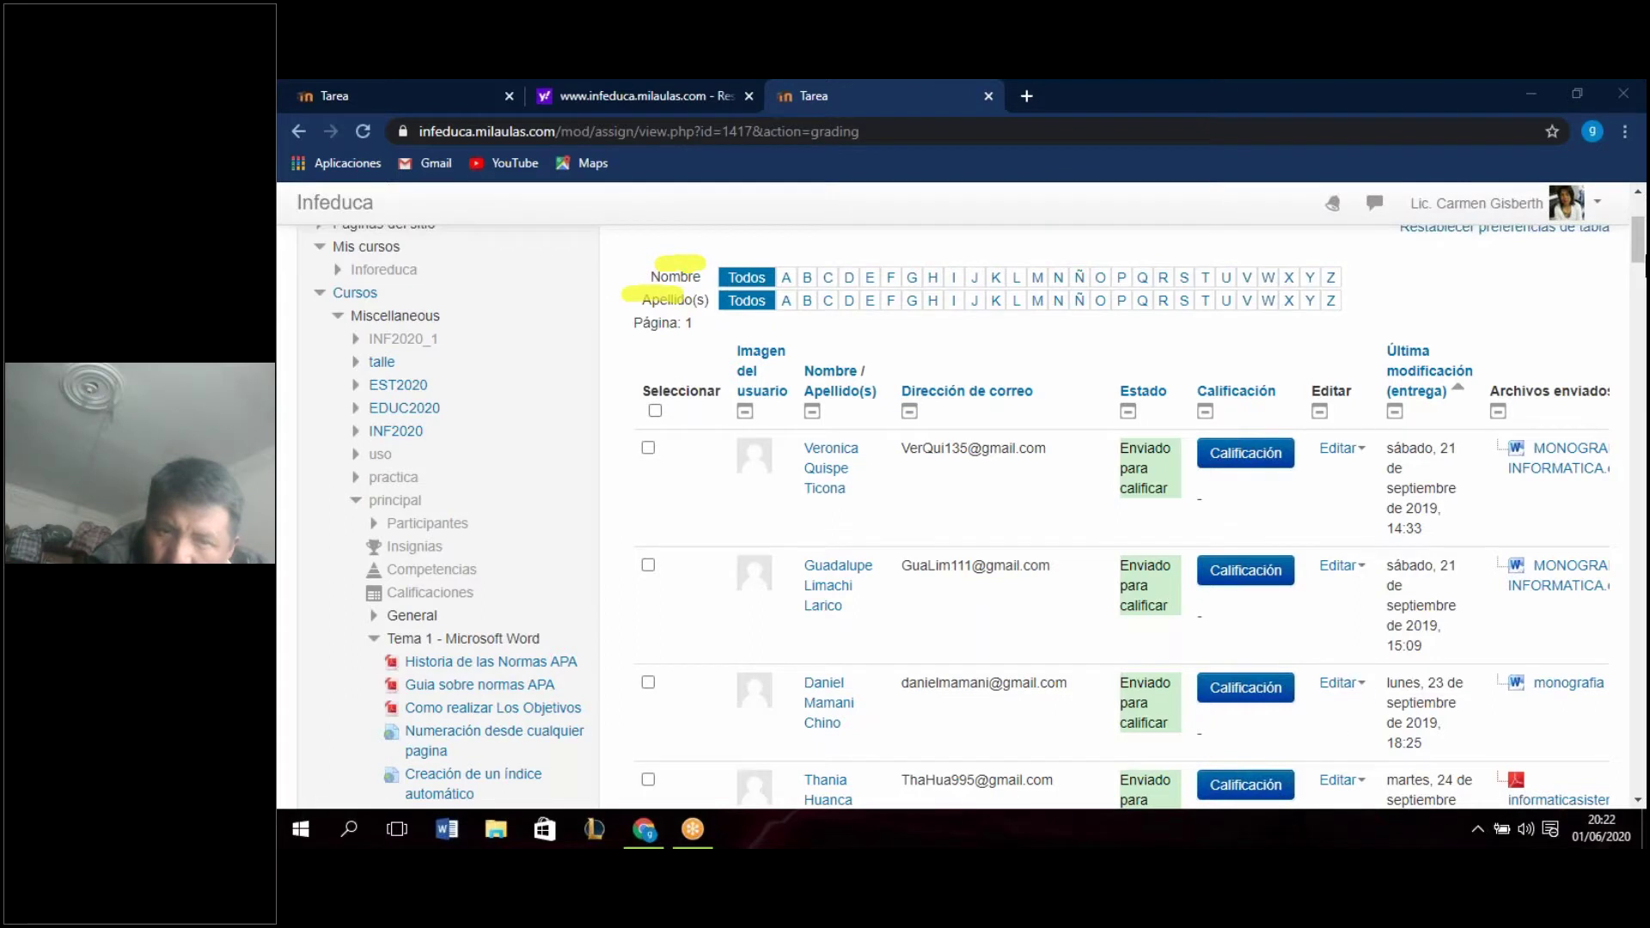
{"action": "left_click_drag", "start_coordinate": [1640, 249], "coordinate": [1640, 250]}
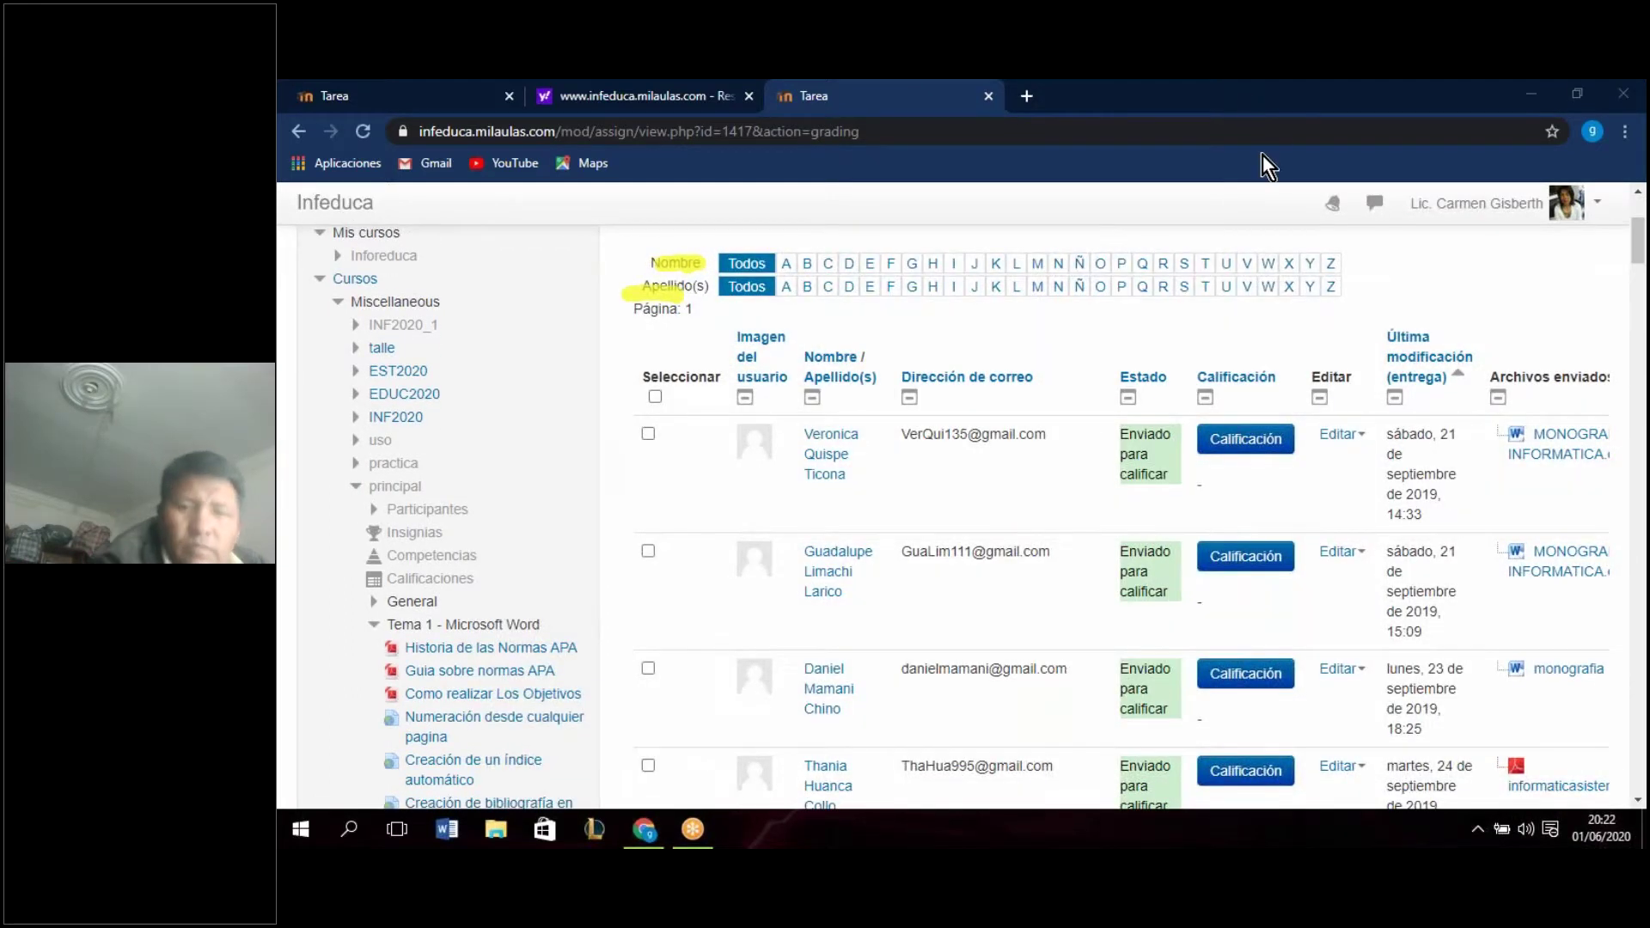
{"action": "left_click_drag", "start_coordinate": [773, 505], "coordinate": [902, 503]}
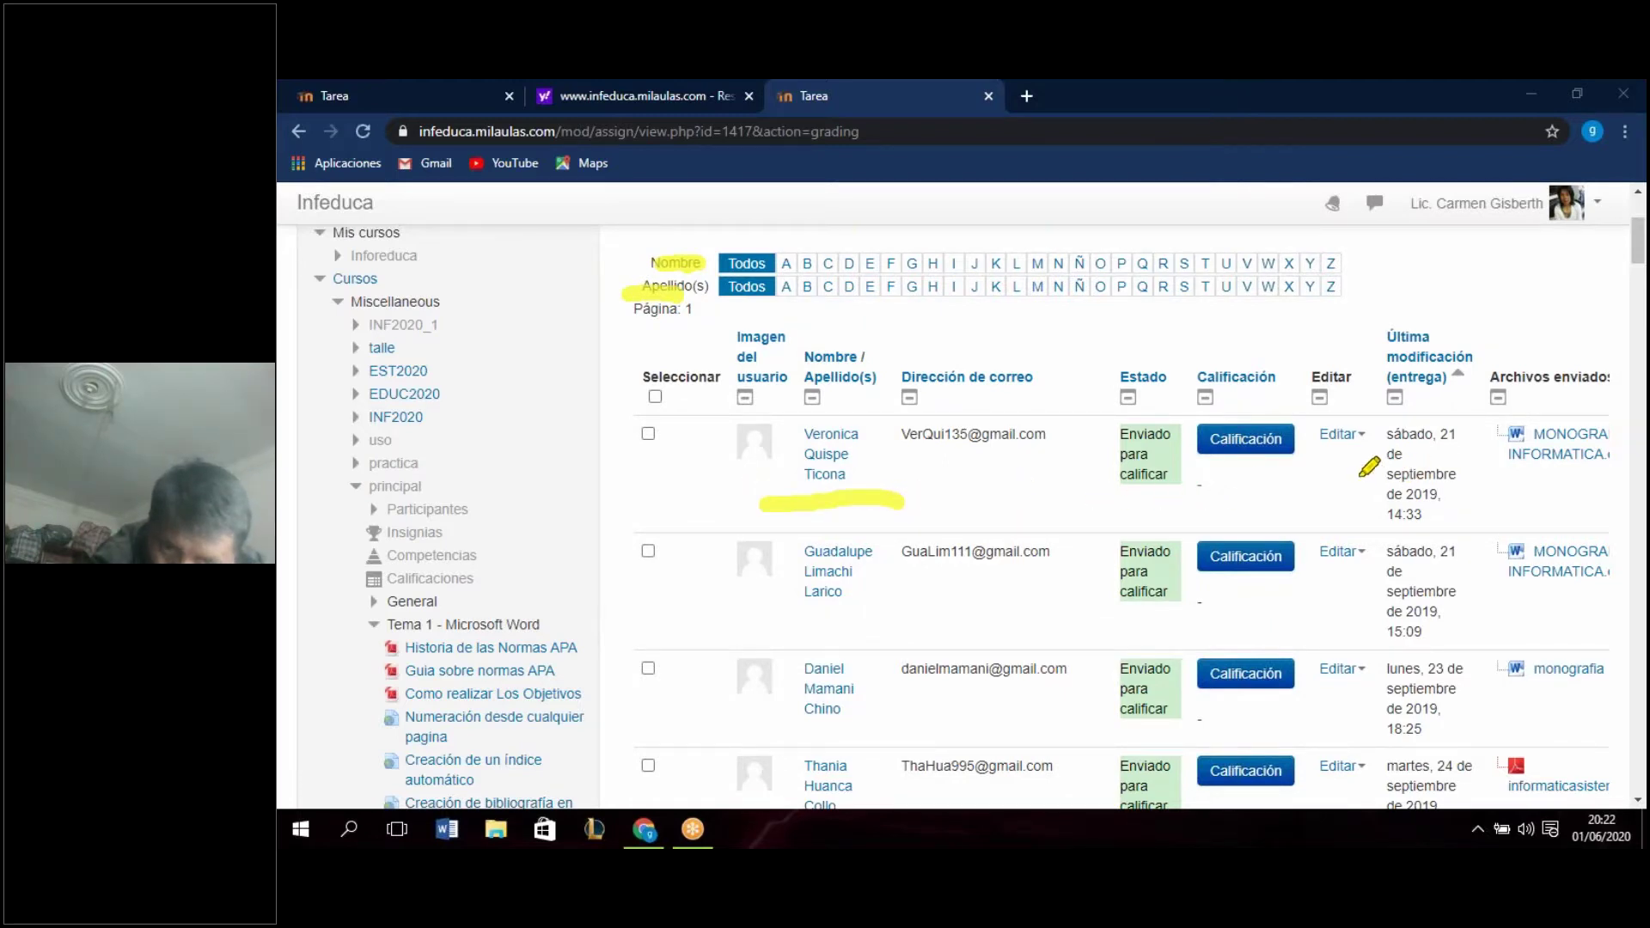
{"action": "left_click_drag", "start_coordinate": [1123, 507], "coordinate": [1308, 509]}
{"action": "mouse_move", "coordinate": [1433, 405]}
{"action": "left_mouse_down"}
{"action": "mouse_move", "coordinate": [1375, 507]}
{"action": "mouse_move", "coordinate": [1452, 524]}
{"action": "mouse_move", "coordinate": [1471, 411]}
{"action": "mouse_move", "coordinate": [1436, 394]}
{"action": "left_mouse_up"}
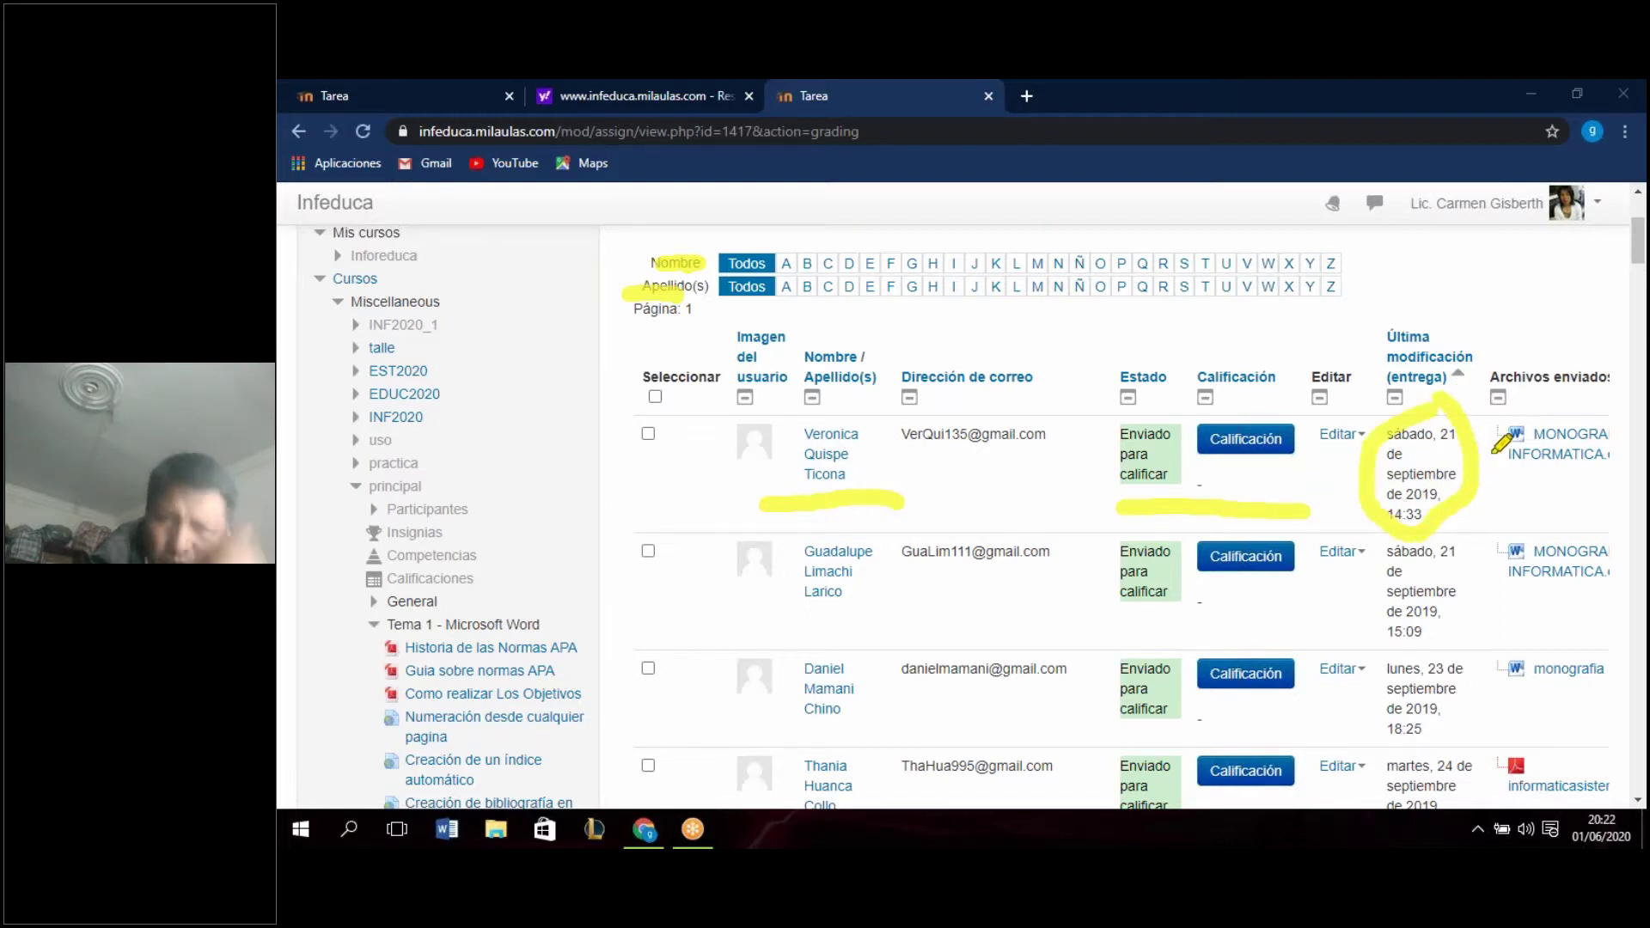
{"action": "left_click_drag", "start_coordinate": [1503, 481], "coordinate": [1613, 478]}
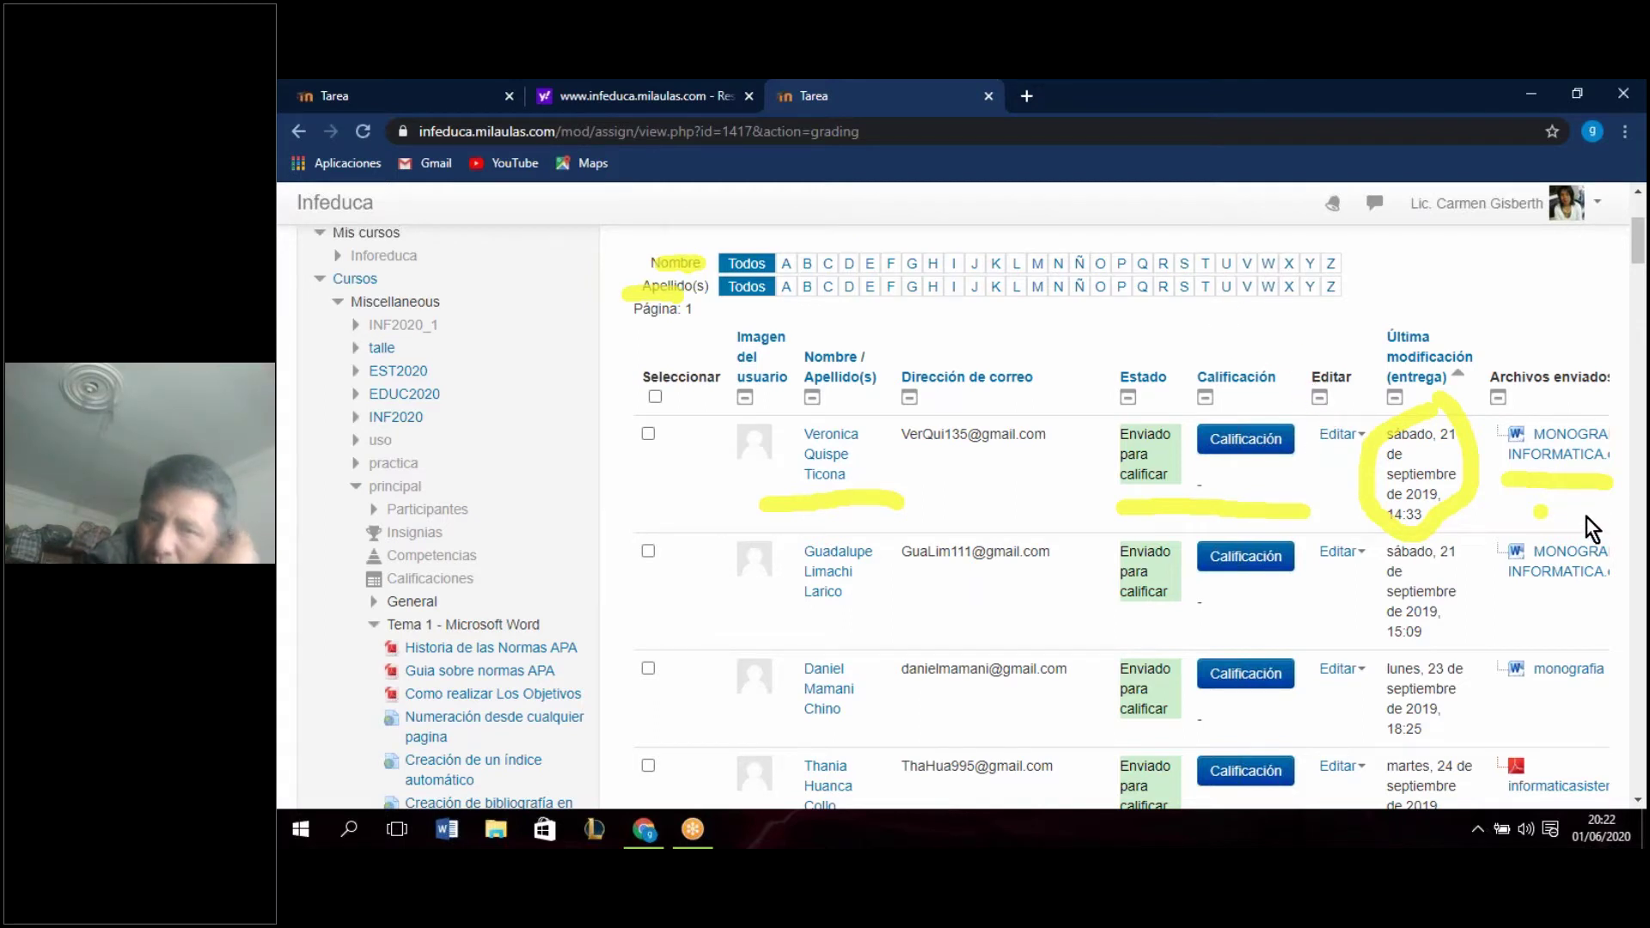
Scroll to the Archivos enviados column and underline the first three submitted files
{"action": "scroll", "coordinate": [1569, 534], "scroll_direction": "right", "scroll_amount": 3}
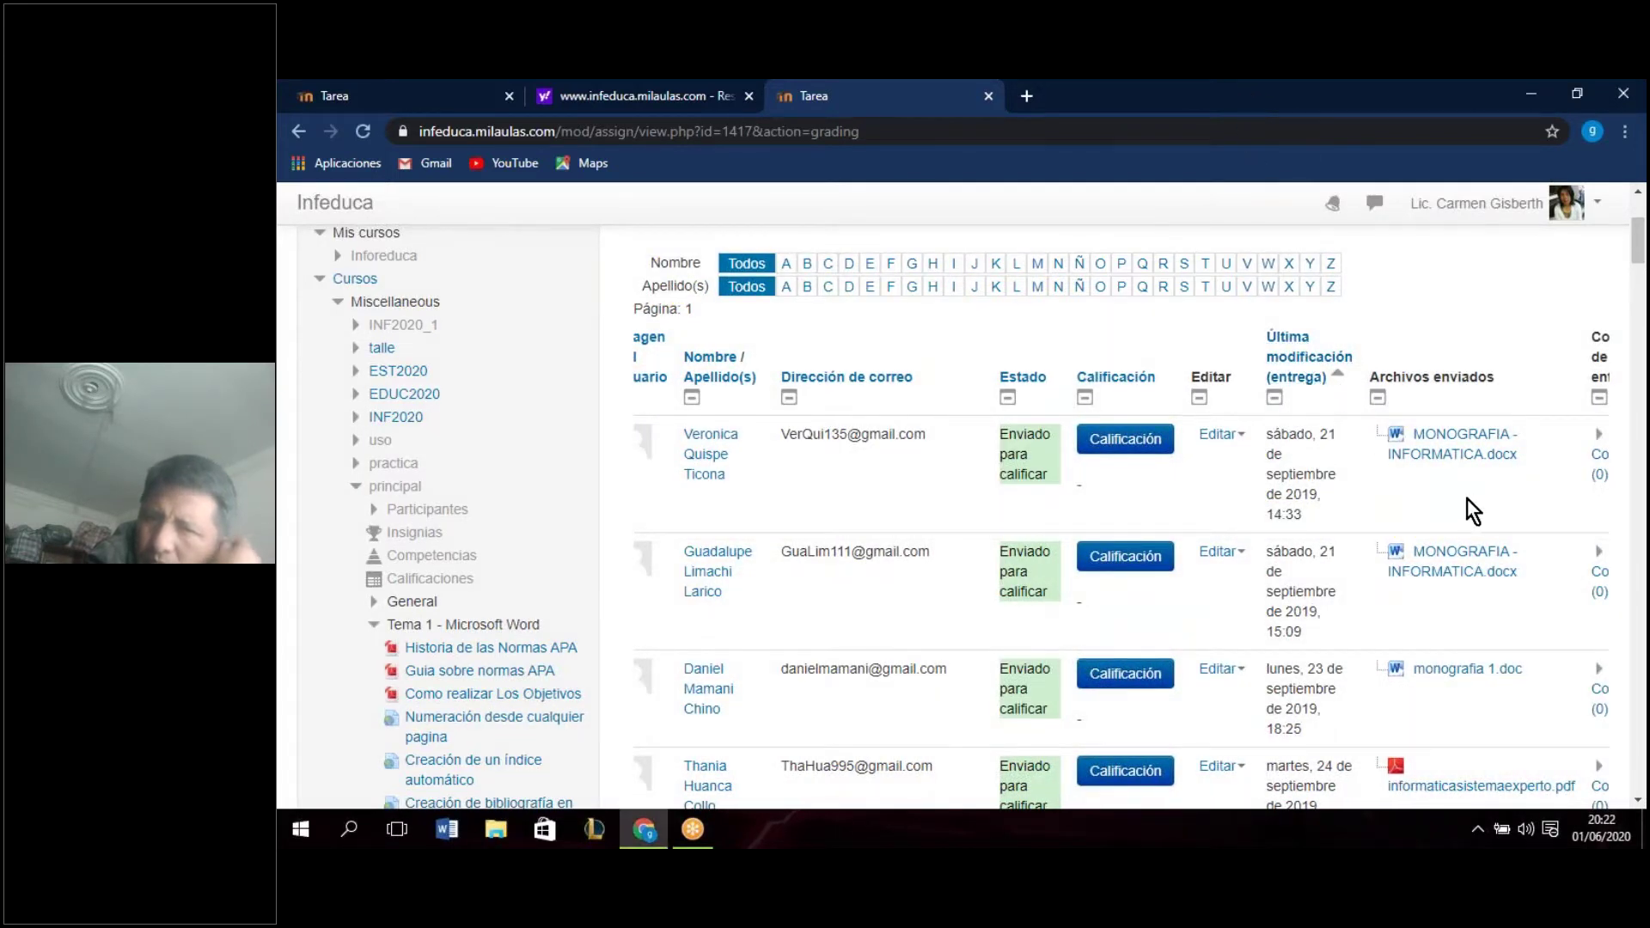
{"action": "scroll", "coordinate": [1467, 500], "scroll_direction": "right", "scroll_amount": 8}
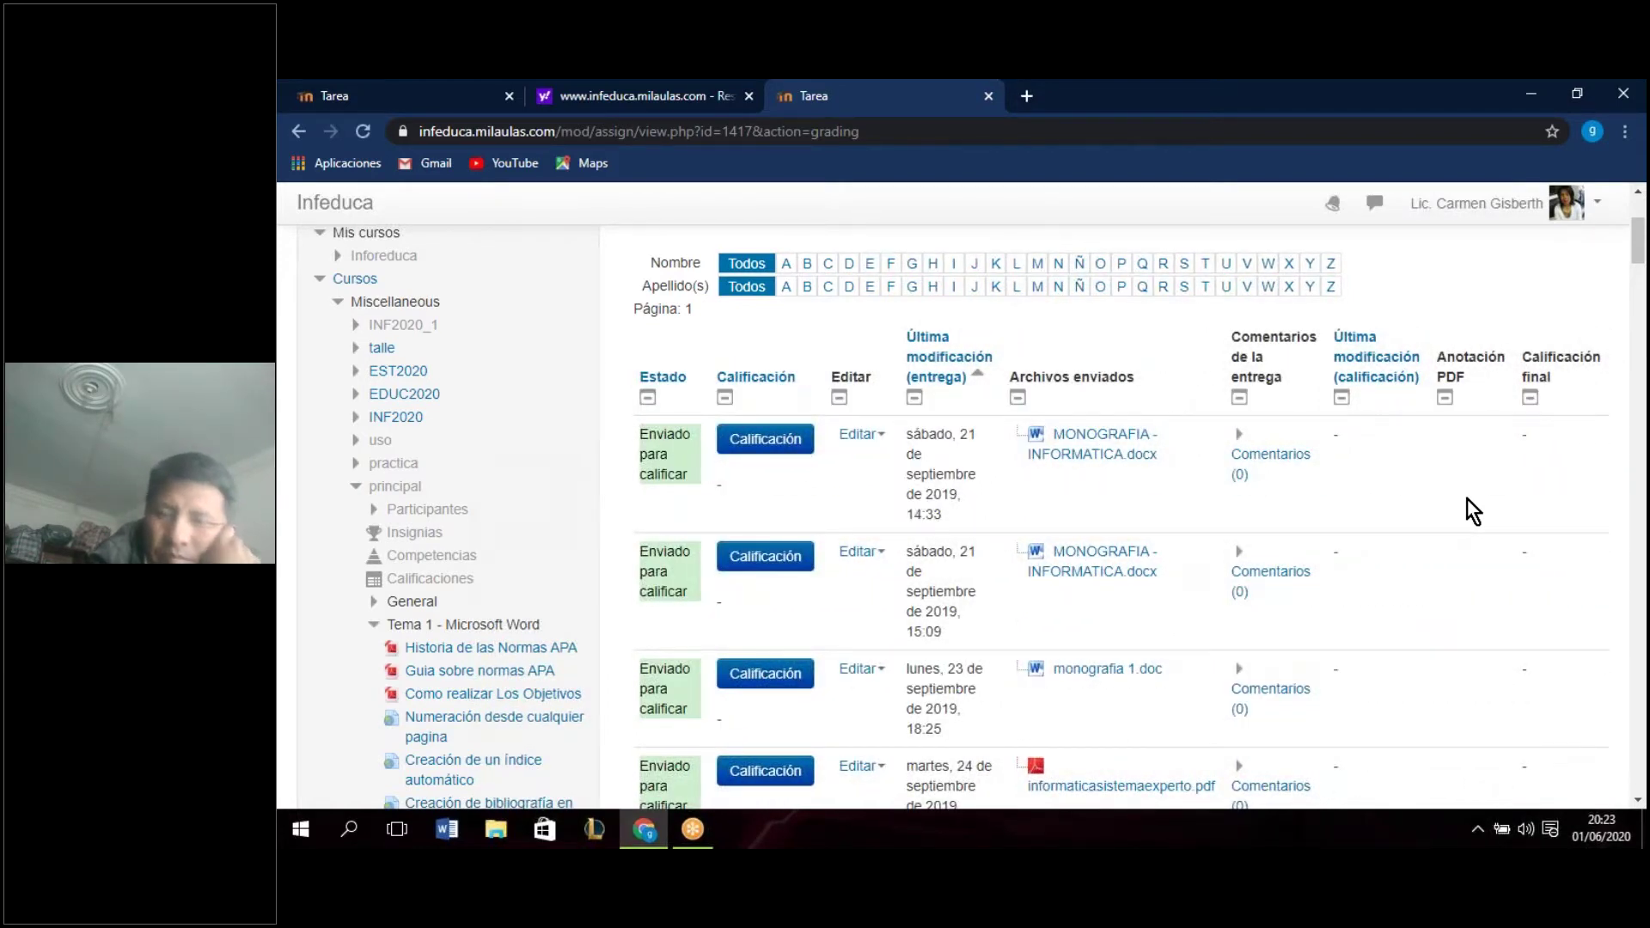
{"action": "scroll", "coordinate": [1467, 498], "scroll_direction": "left", "scroll_amount": 7}
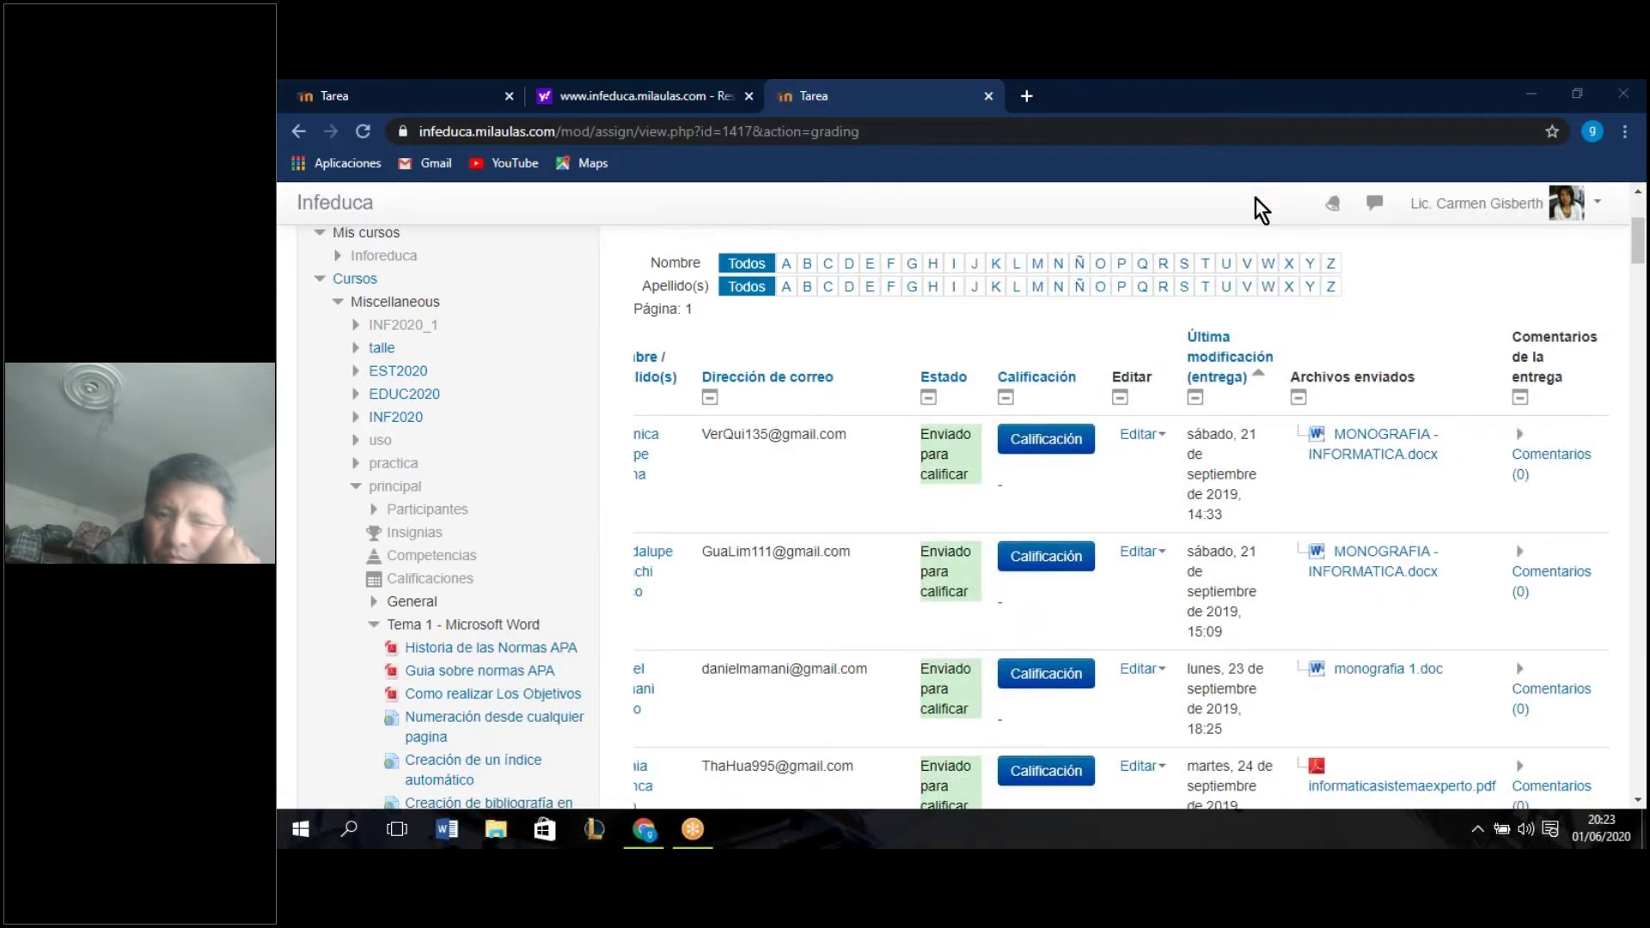
{"action": "left_click_drag", "start_coordinate": [1299, 486], "coordinate": [1459, 492]}
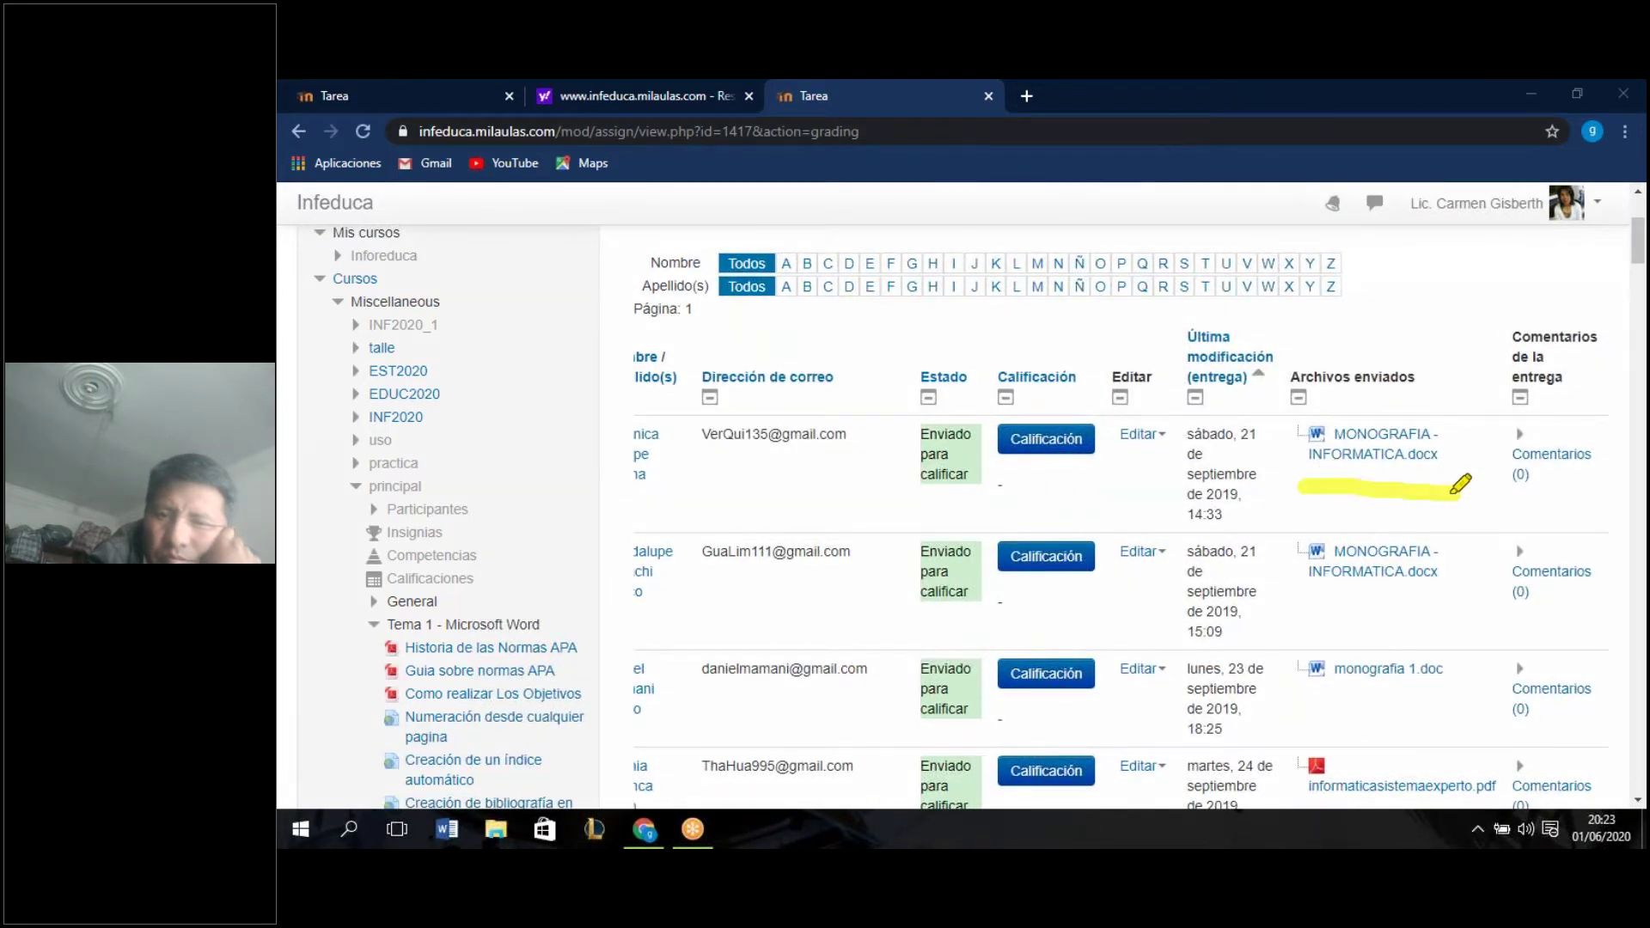
{"action": "left_click_drag", "start_coordinate": [1291, 599], "coordinate": [1428, 596]}
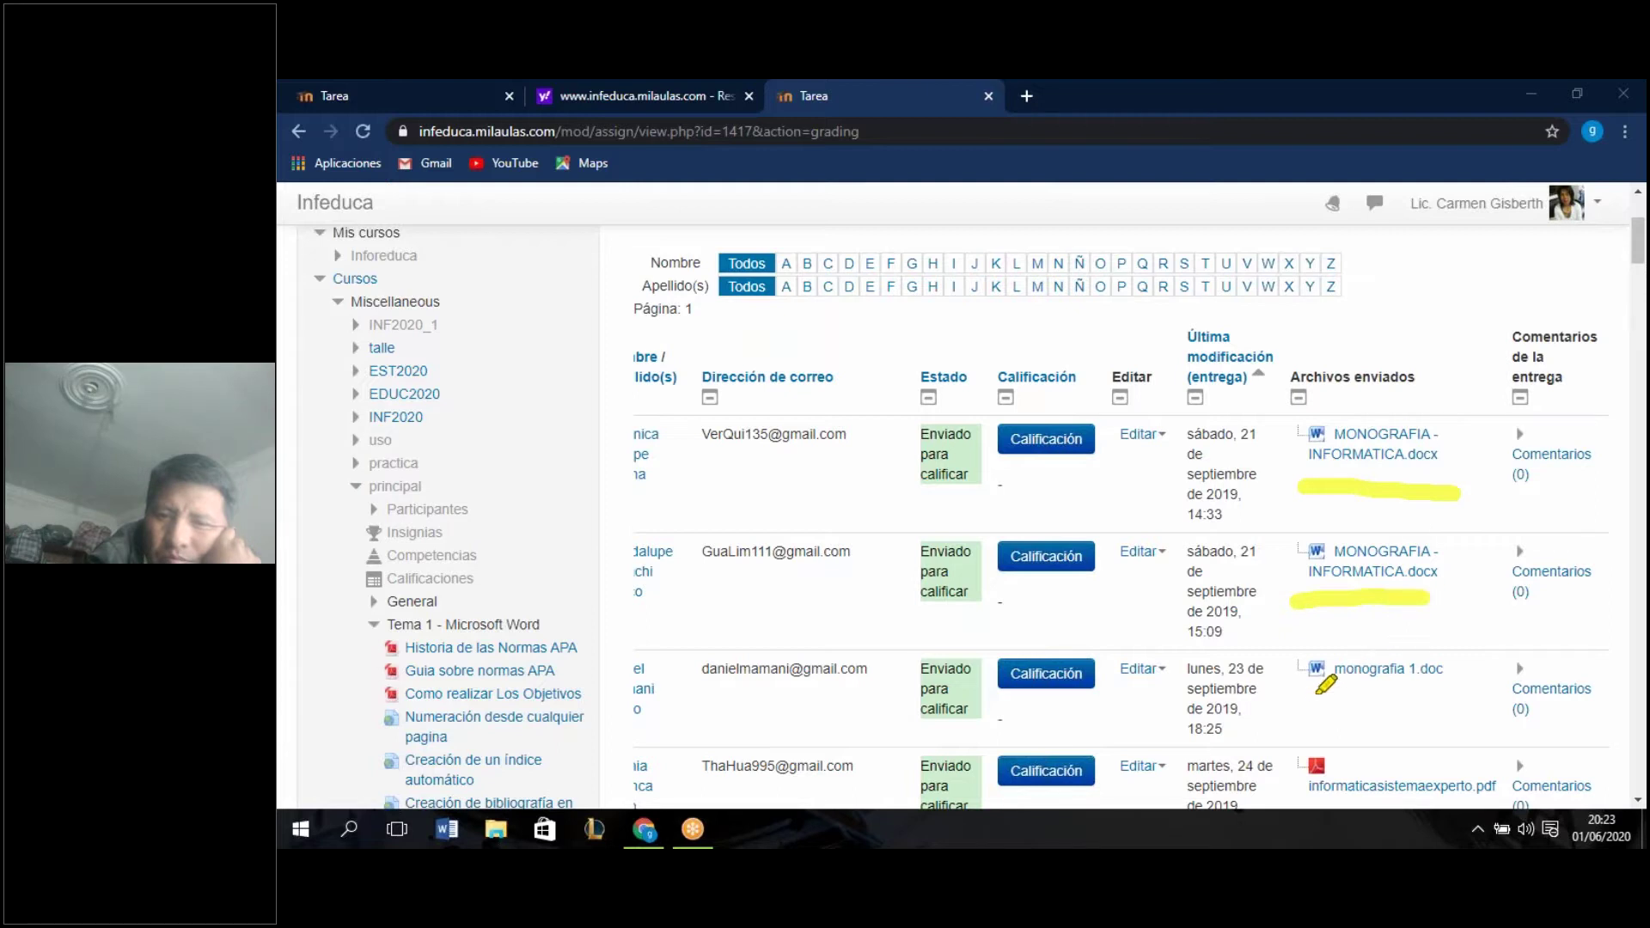
{"action": "left_click_drag", "start_coordinate": [1317, 699], "coordinate": [1460, 698]}
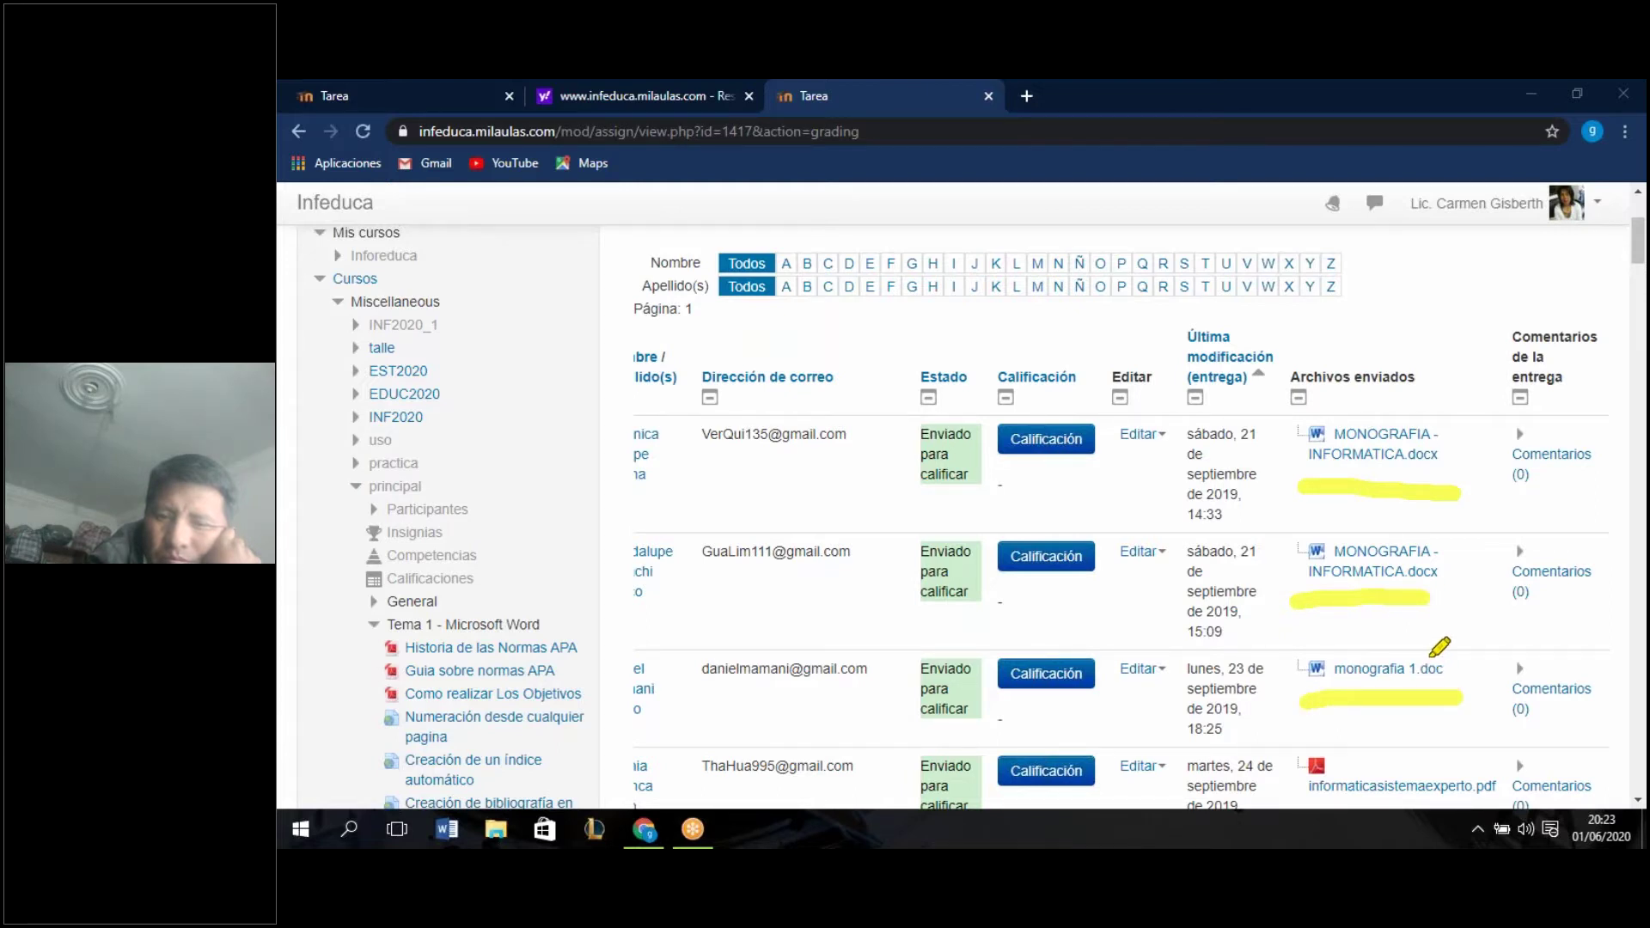
Download the first student's MONOGRAFIA - INFORMATICA.docx and circle the downloaded file
{"action": "left_click", "coordinate": [1384, 451]}
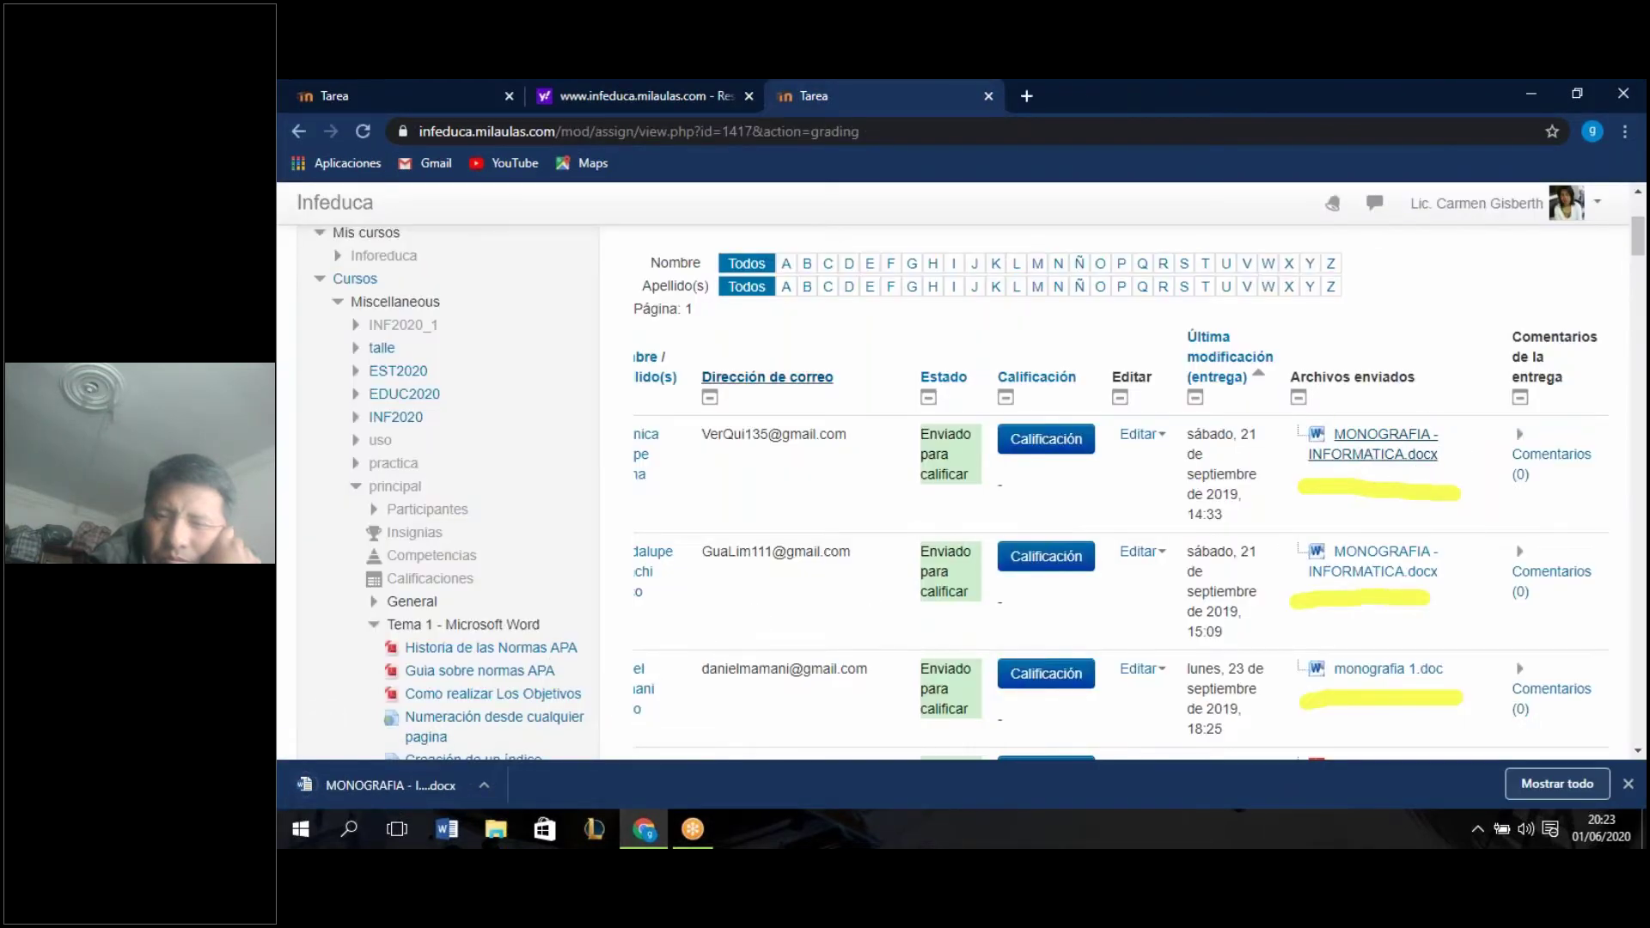
{"action": "key", "text": "ctrl+shift+3"}
{"action": "mouse_move", "coordinate": [393, 729]}
{"action": "left_mouse_down"}
{"action": "mouse_move", "coordinate": [284, 773]}
{"action": "mouse_move", "coordinate": [511, 794]}
{"action": "mouse_move", "coordinate": [473, 730]}
{"action": "mouse_move", "coordinate": [418, 737]}
{"action": "left_mouse_up"}
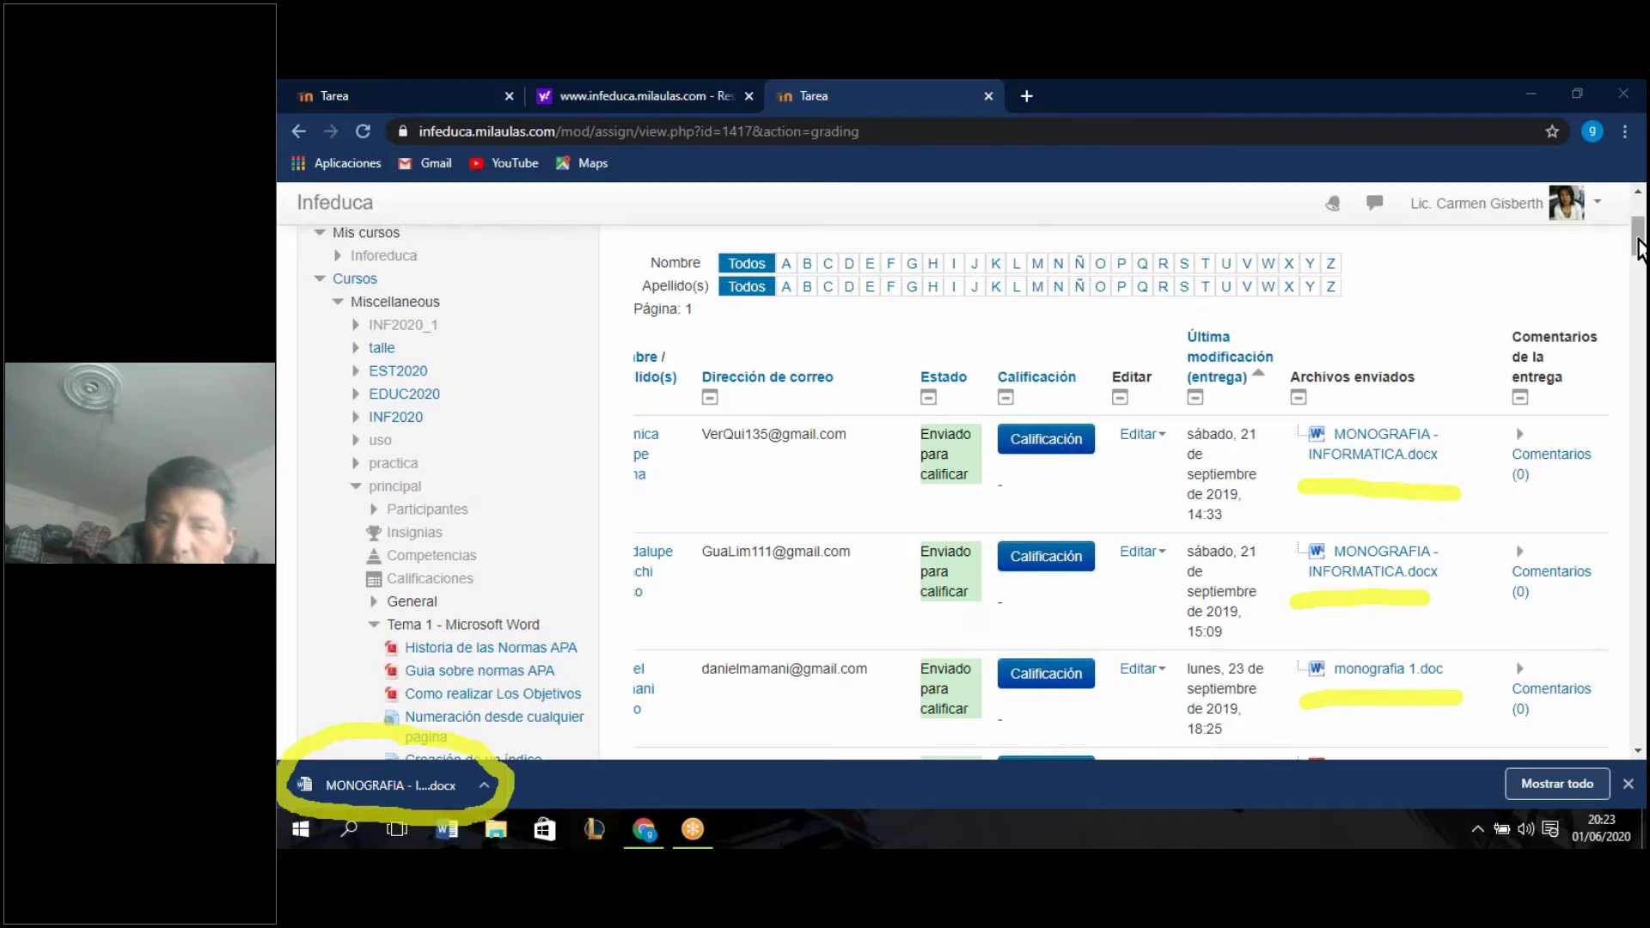
{"action": "left_click_drag", "start_coordinate": [1641, 249], "coordinate": [1640, 229]}
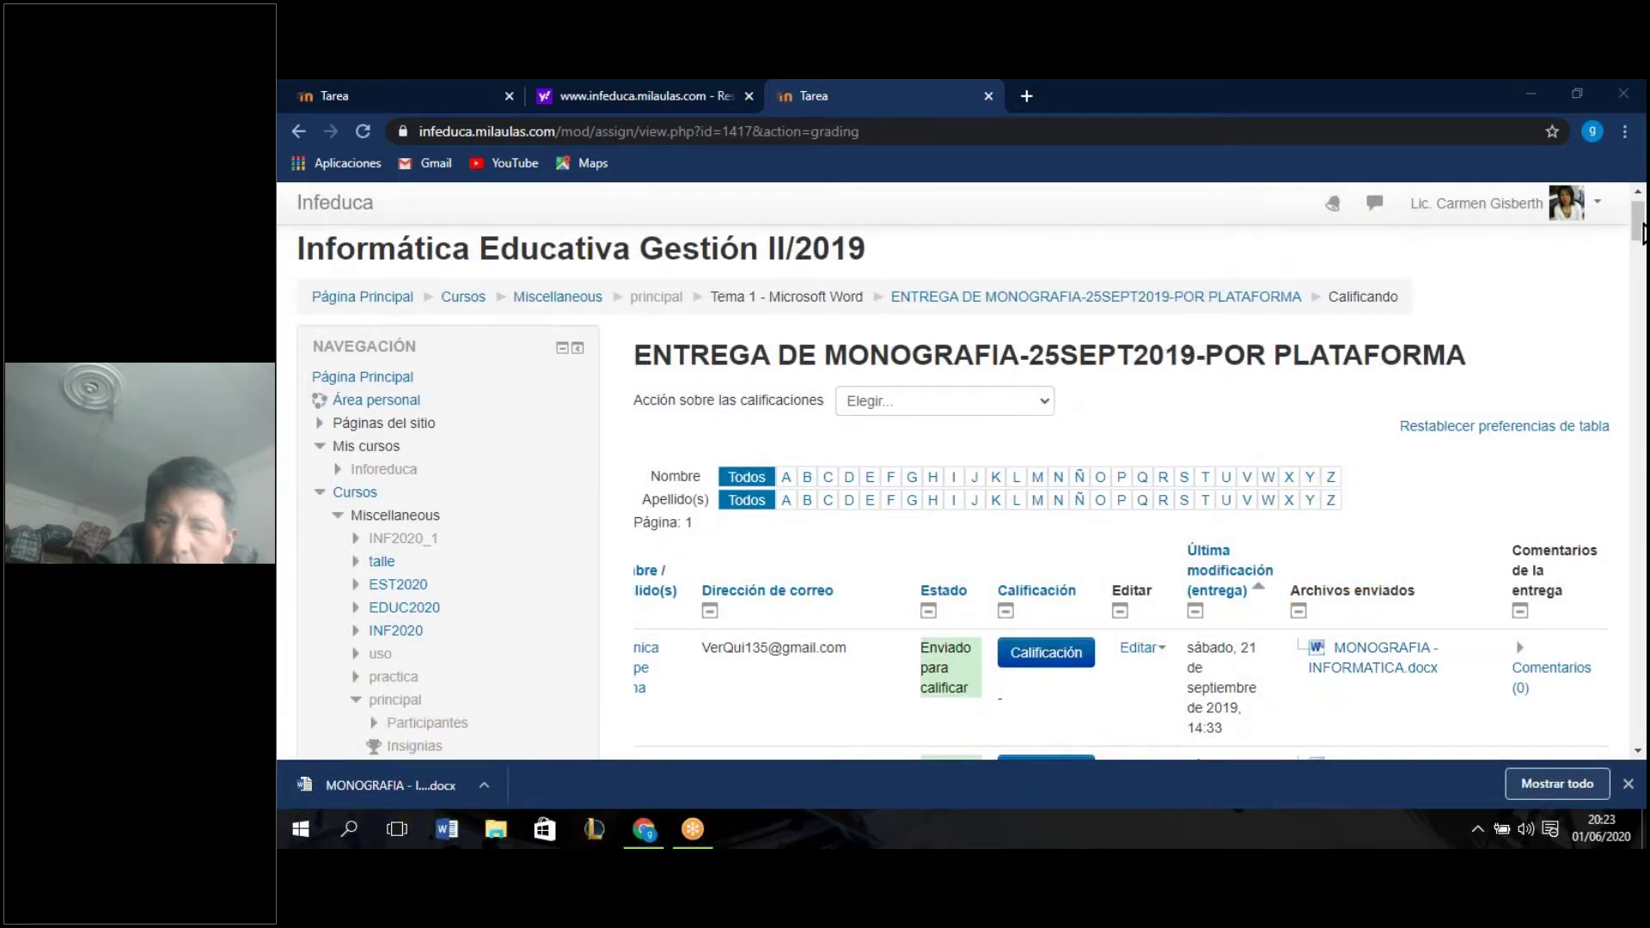
{"action": "left_click_drag", "start_coordinate": [1641, 241], "coordinate": [1635, 205]}
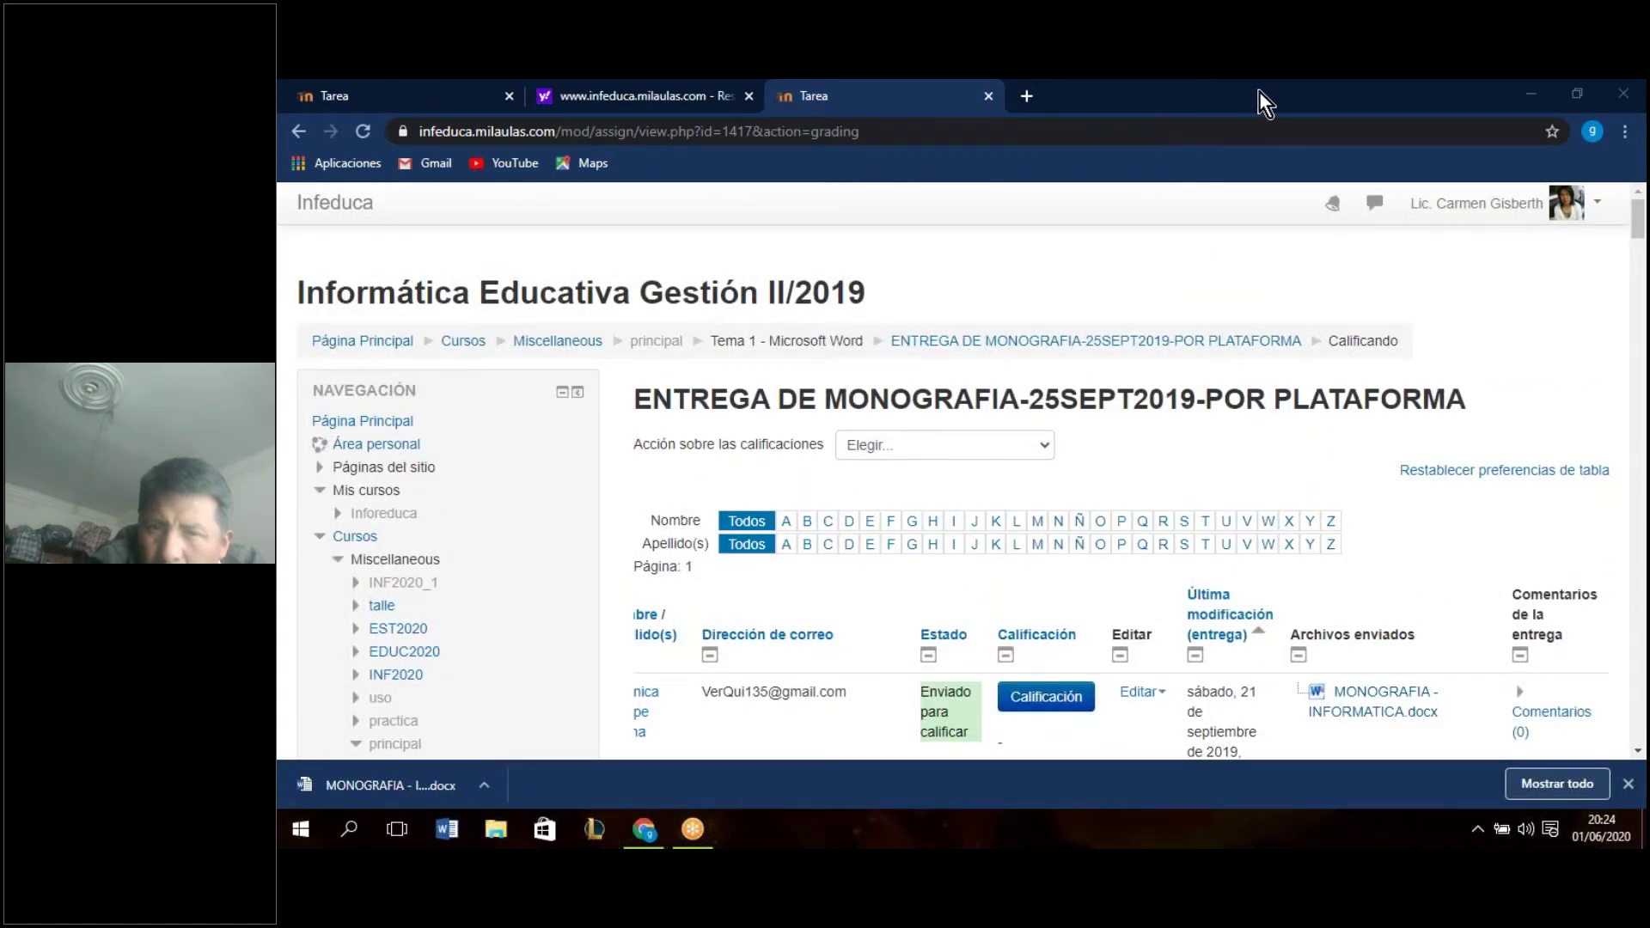
Choose 'Descargar todas las entregas' under grading actions and mark the downloaded zip
{"action": "left_click_drag", "start_coordinate": [633, 479], "coordinate": [807, 481]}
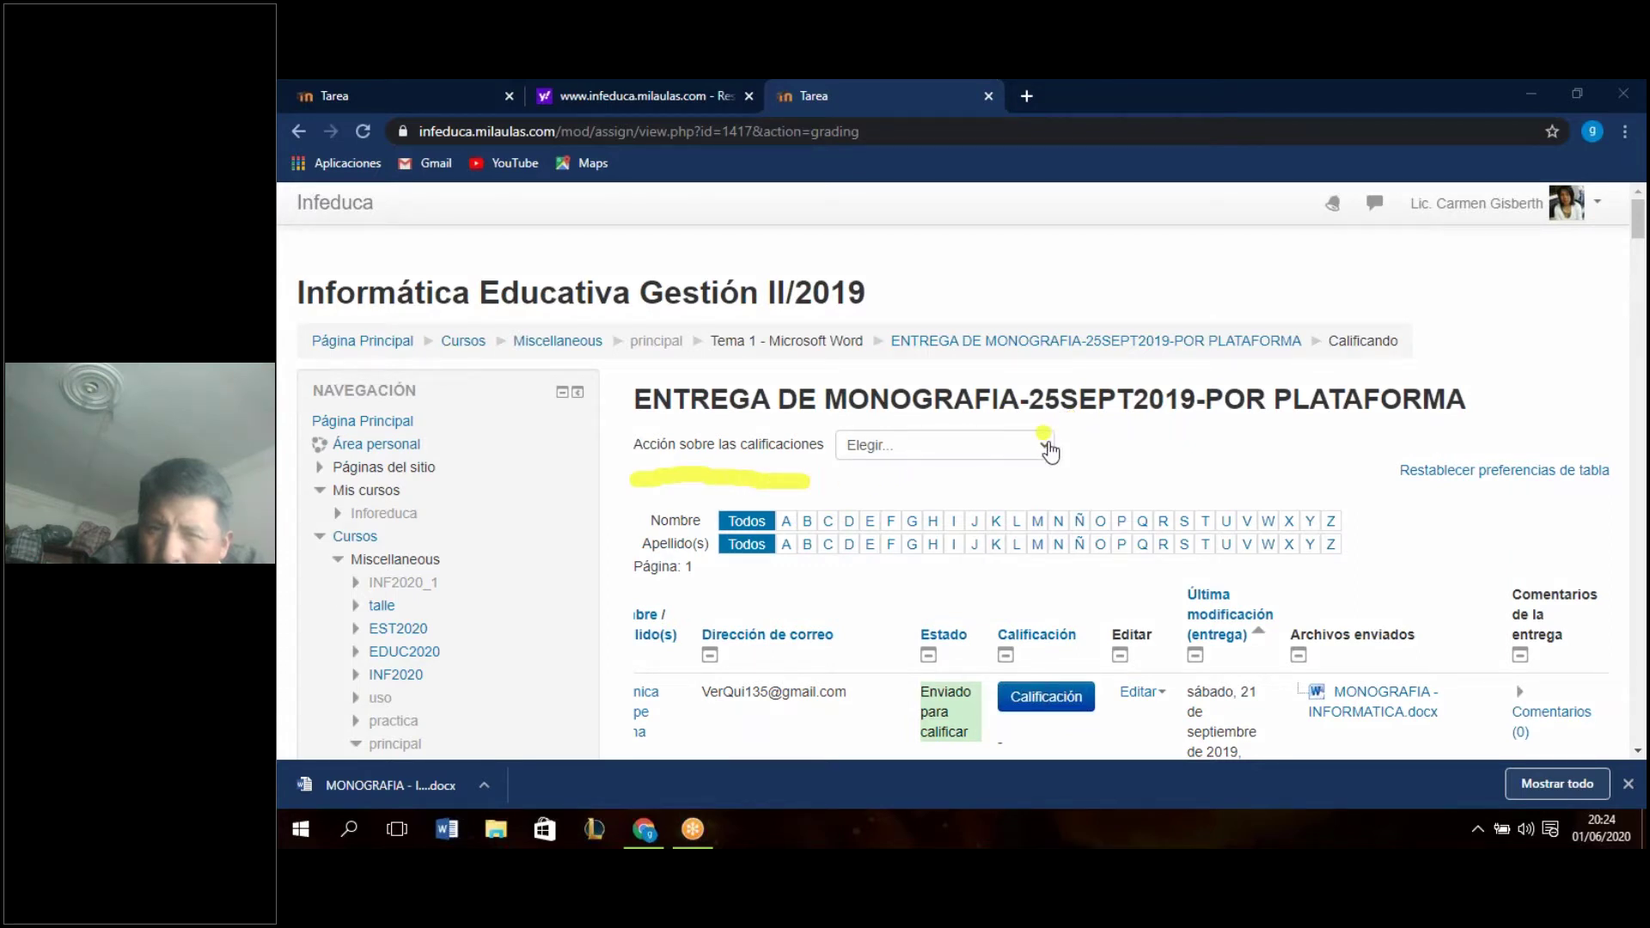
{"action": "left_click", "coordinate": [1046, 445]}
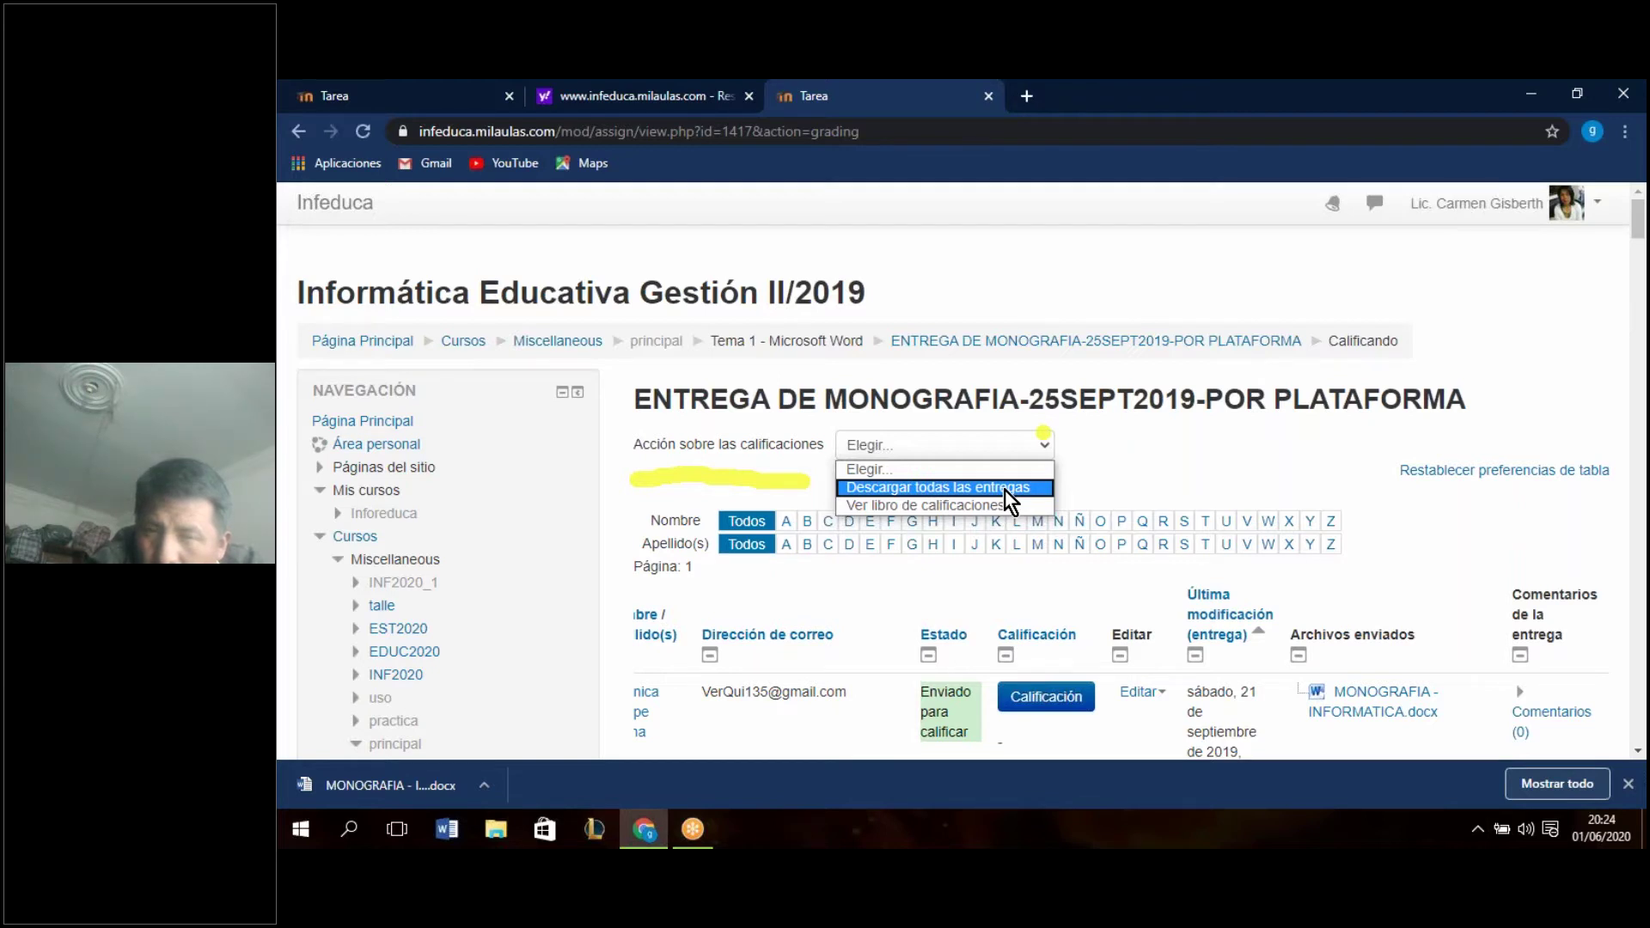
{"action": "left_click", "coordinate": [1005, 490]}
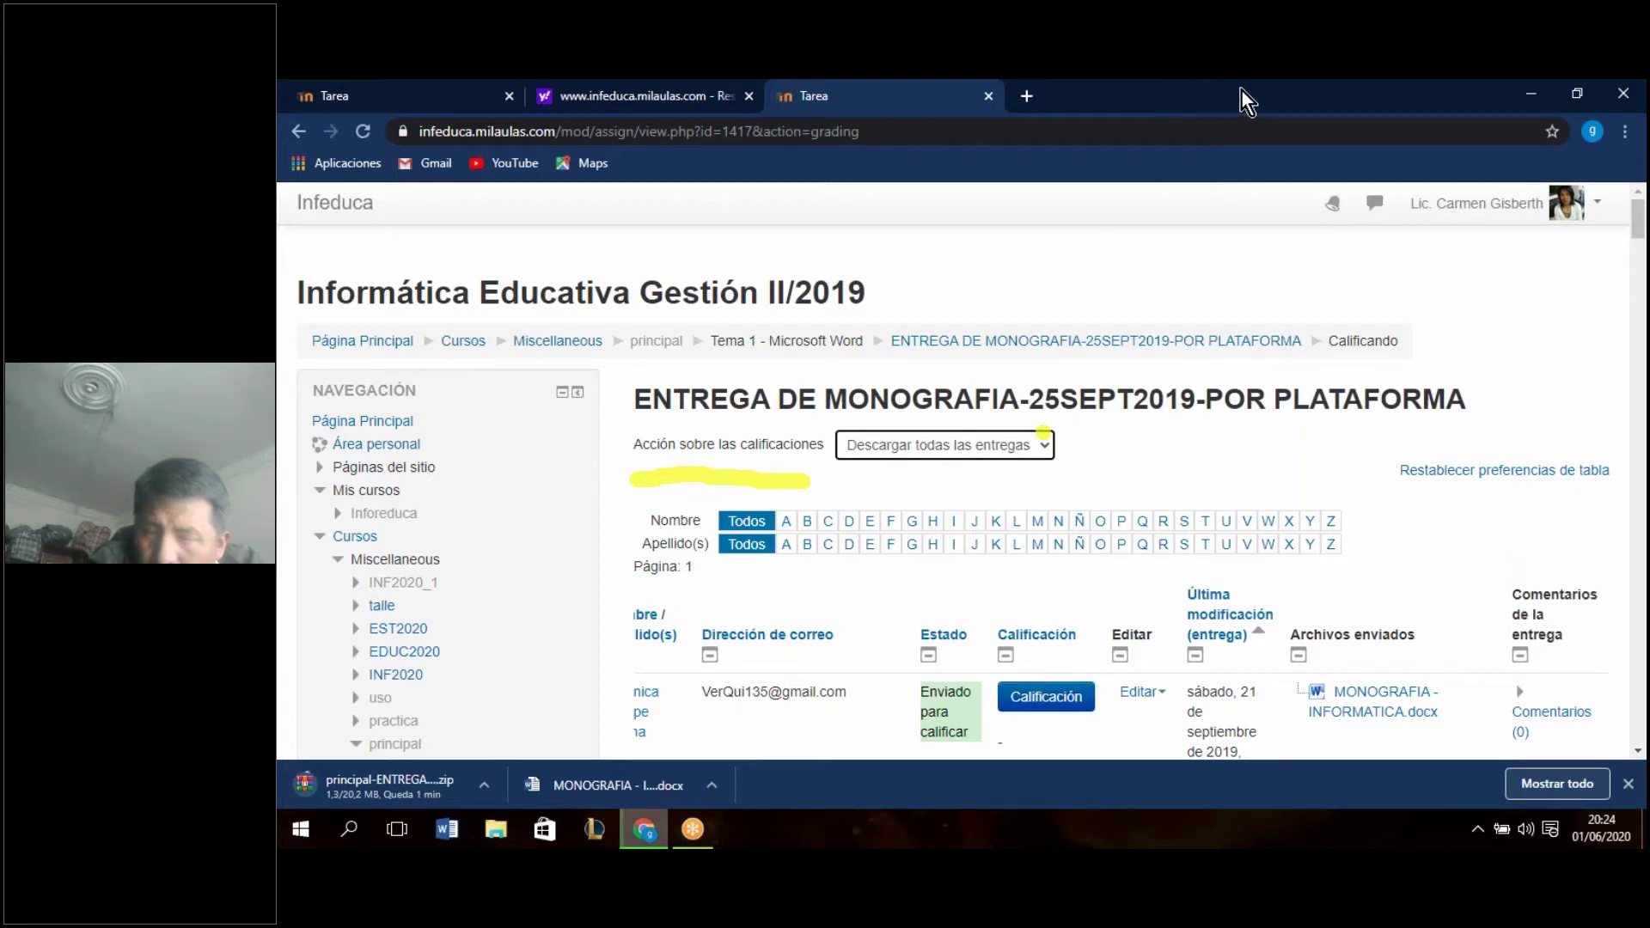
{"action": "mouse_move", "coordinate": [362, 733]}
{"action": "left_mouse_down"}
{"action": "mouse_move", "coordinate": [293, 760]}
{"action": "mouse_move", "coordinate": [297, 797]}
{"action": "mouse_move", "coordinate": [434, 807]}
{"action": "mouse_move", "coordinate": [496, 792]}
{"action": "mouse_move", "coordinate": [440, 737]}
{"action": "mouse_move", "coordinate": [361, 729]}
{"action": "left_mouse_up"}
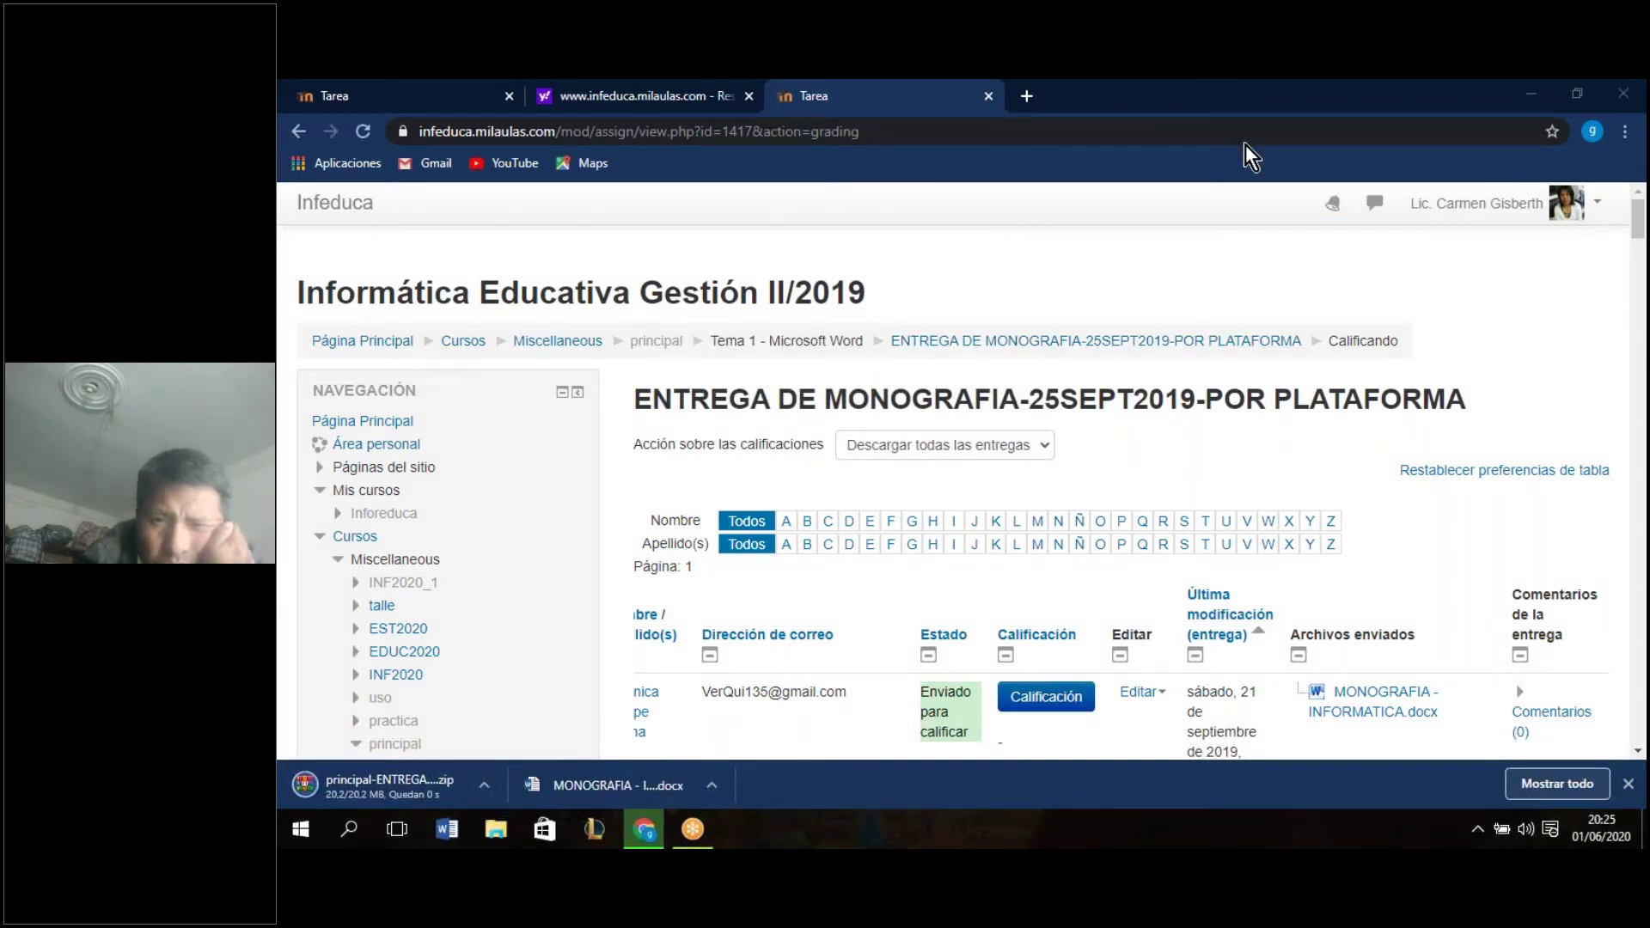
{"action": "mouse_move", "coordinate": [516, 677]}
{"action": "left_mouse_down"}
{"action": "mouse_move", "coordinate": [378, 761]}
{"action": "mouse_move", "coordinate": [464, 763]}
{"action": "left_mouse_up"}
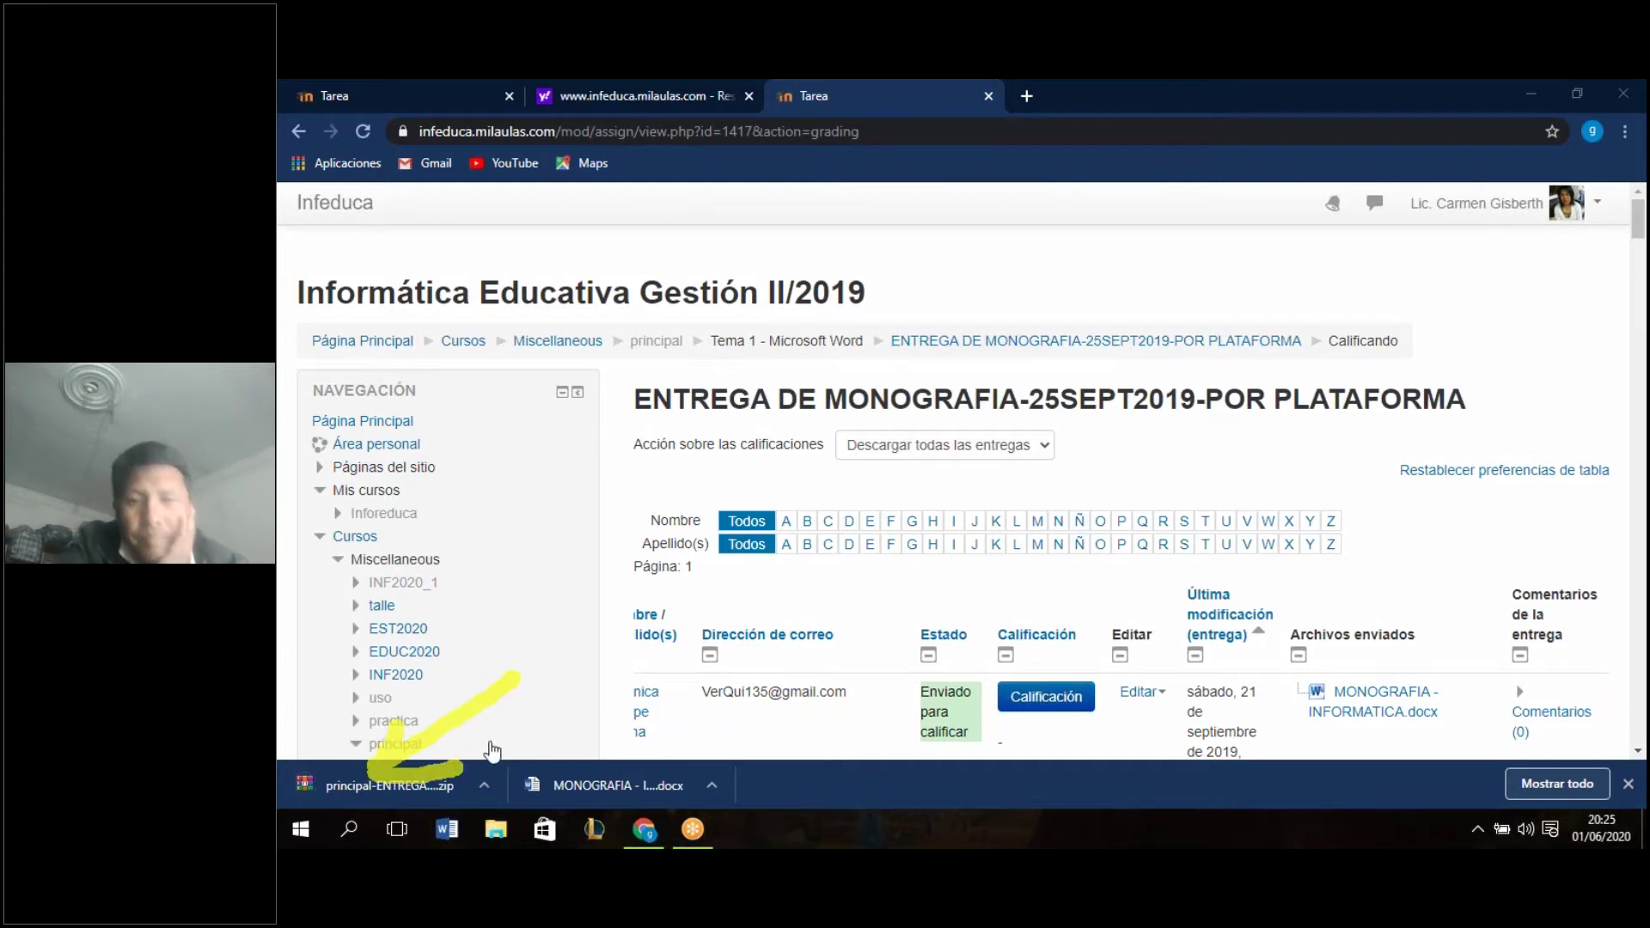
Cut the submissions zip from Descargas and reopen File Explorer at Quick access
{"action": "left_click", "coordinate": [497, 830]}
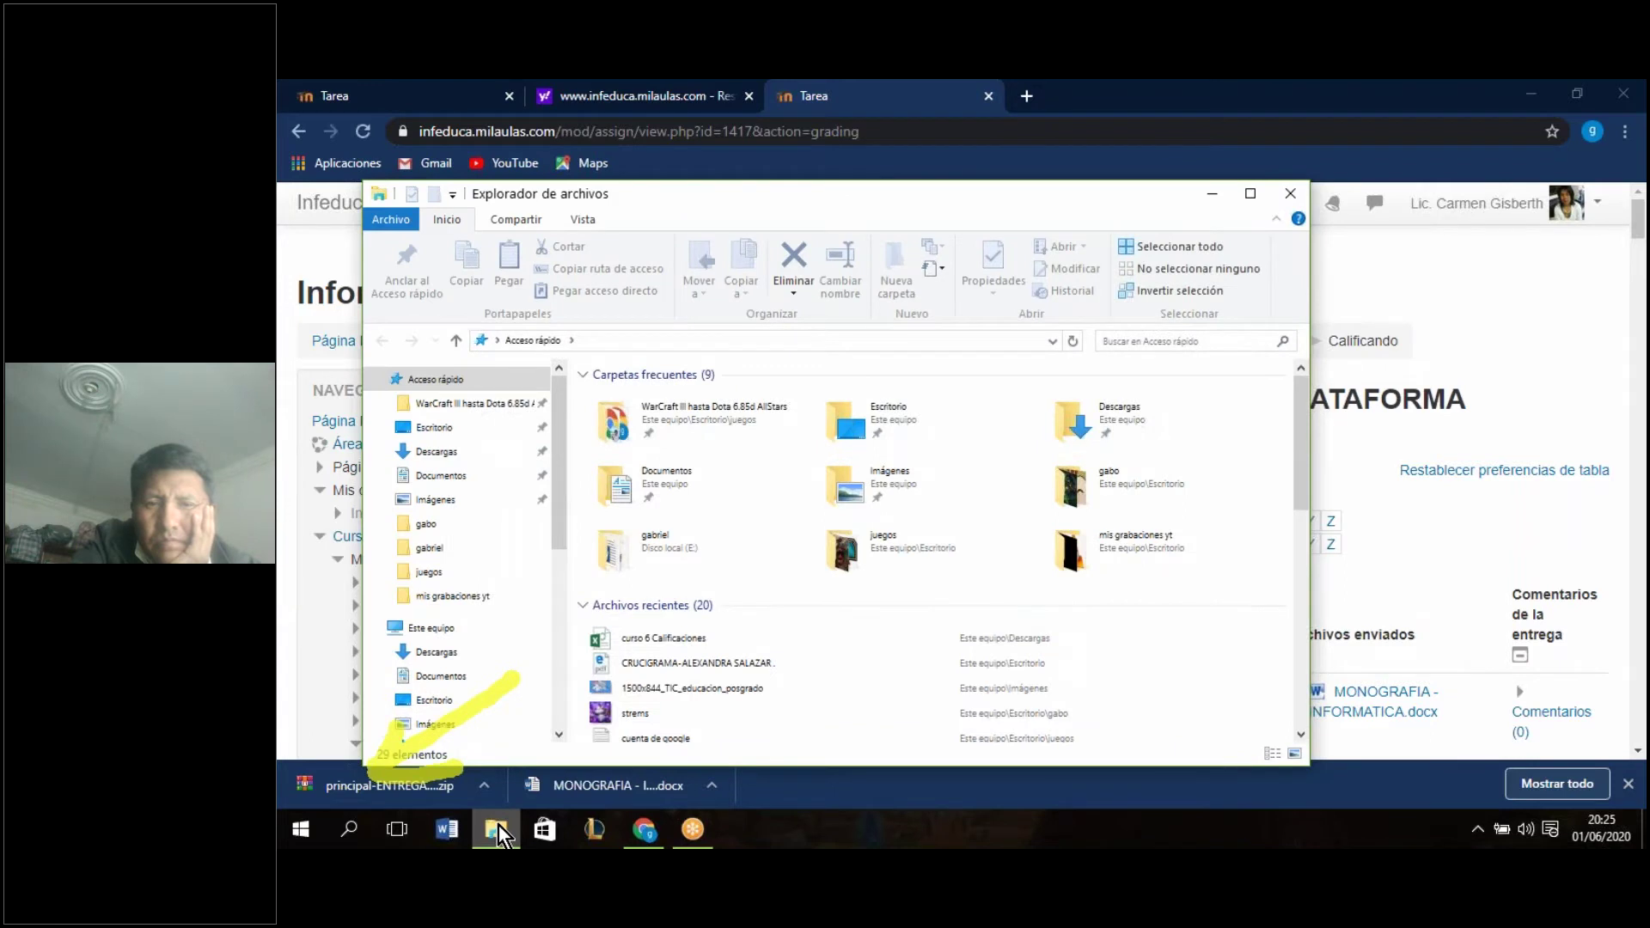
{"action": "left_click", "coordinate": [442, 455]}
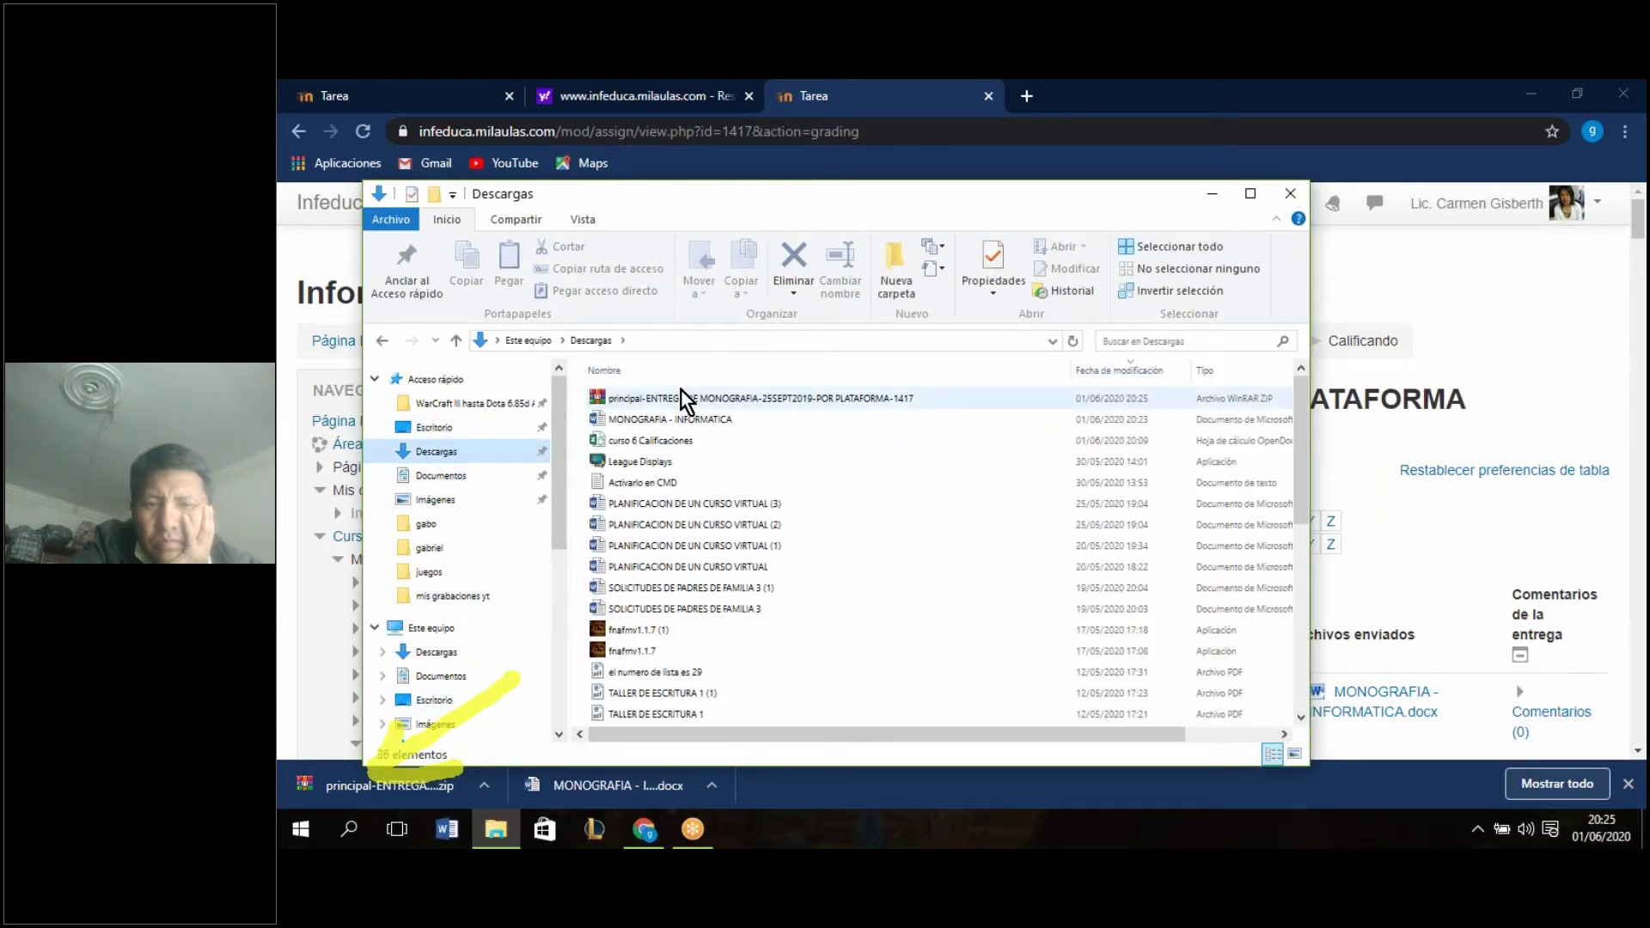
{"action": "left_click", "coordinate": [682, 396]}
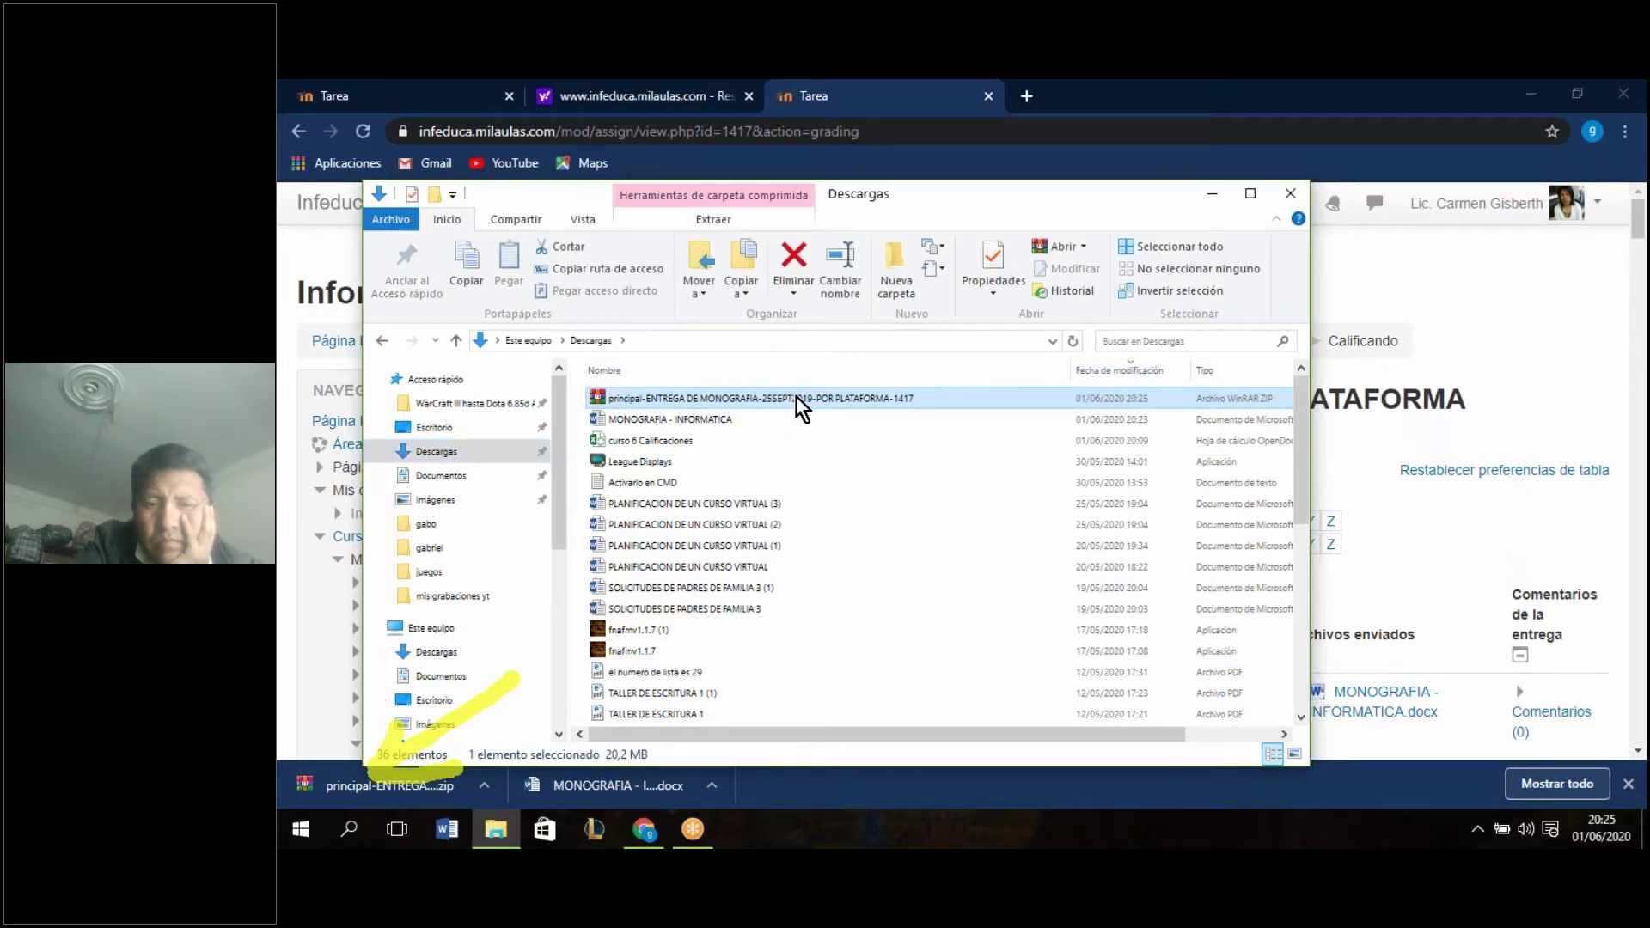
{"action": "right_click", "coordinate": [796, 397]}
{"action": "left_click", "coordinate": [874, 668]}
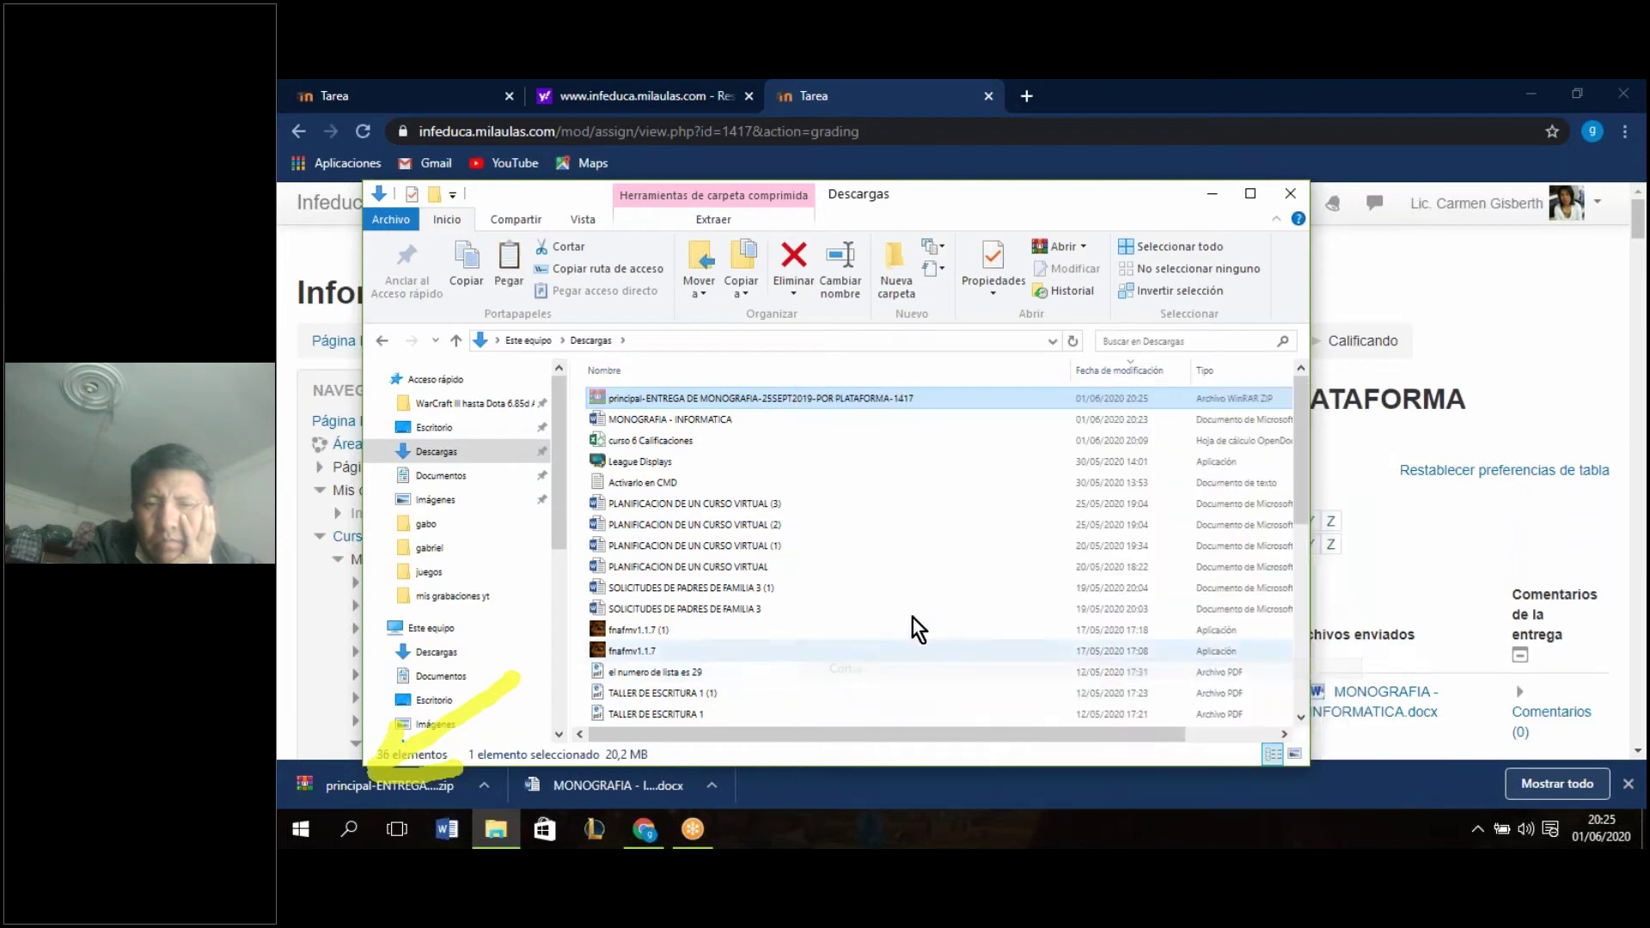
{"action": "left_click", "coordinate": [1291, 195]}
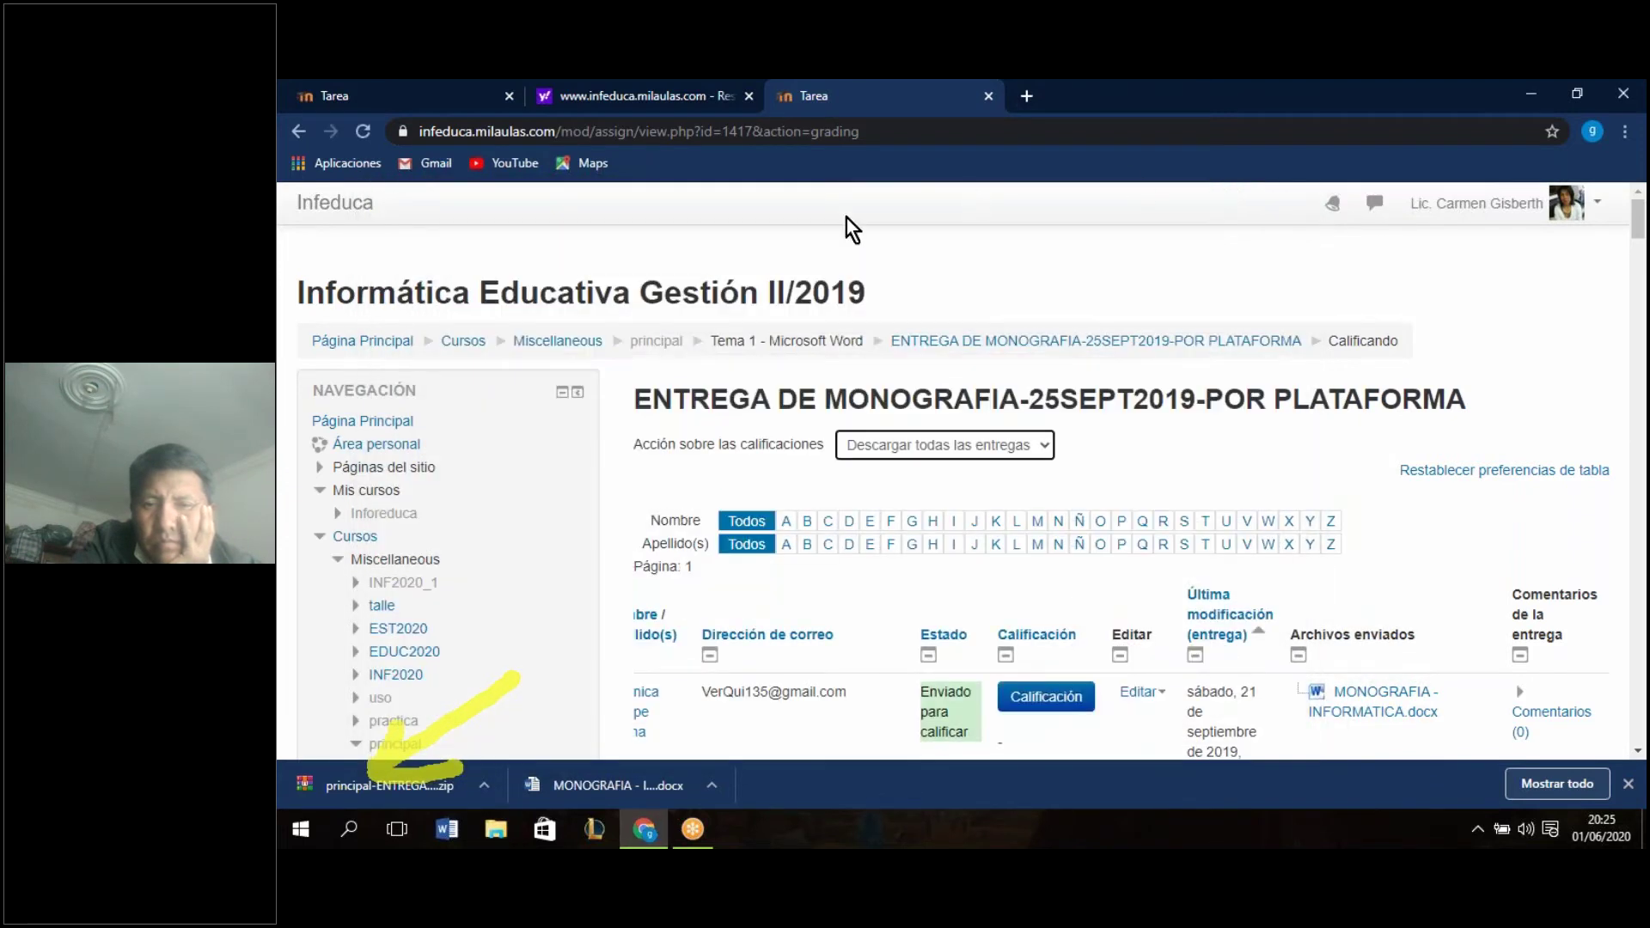
{"action": "left_click", "coordinate": [495, 830]}
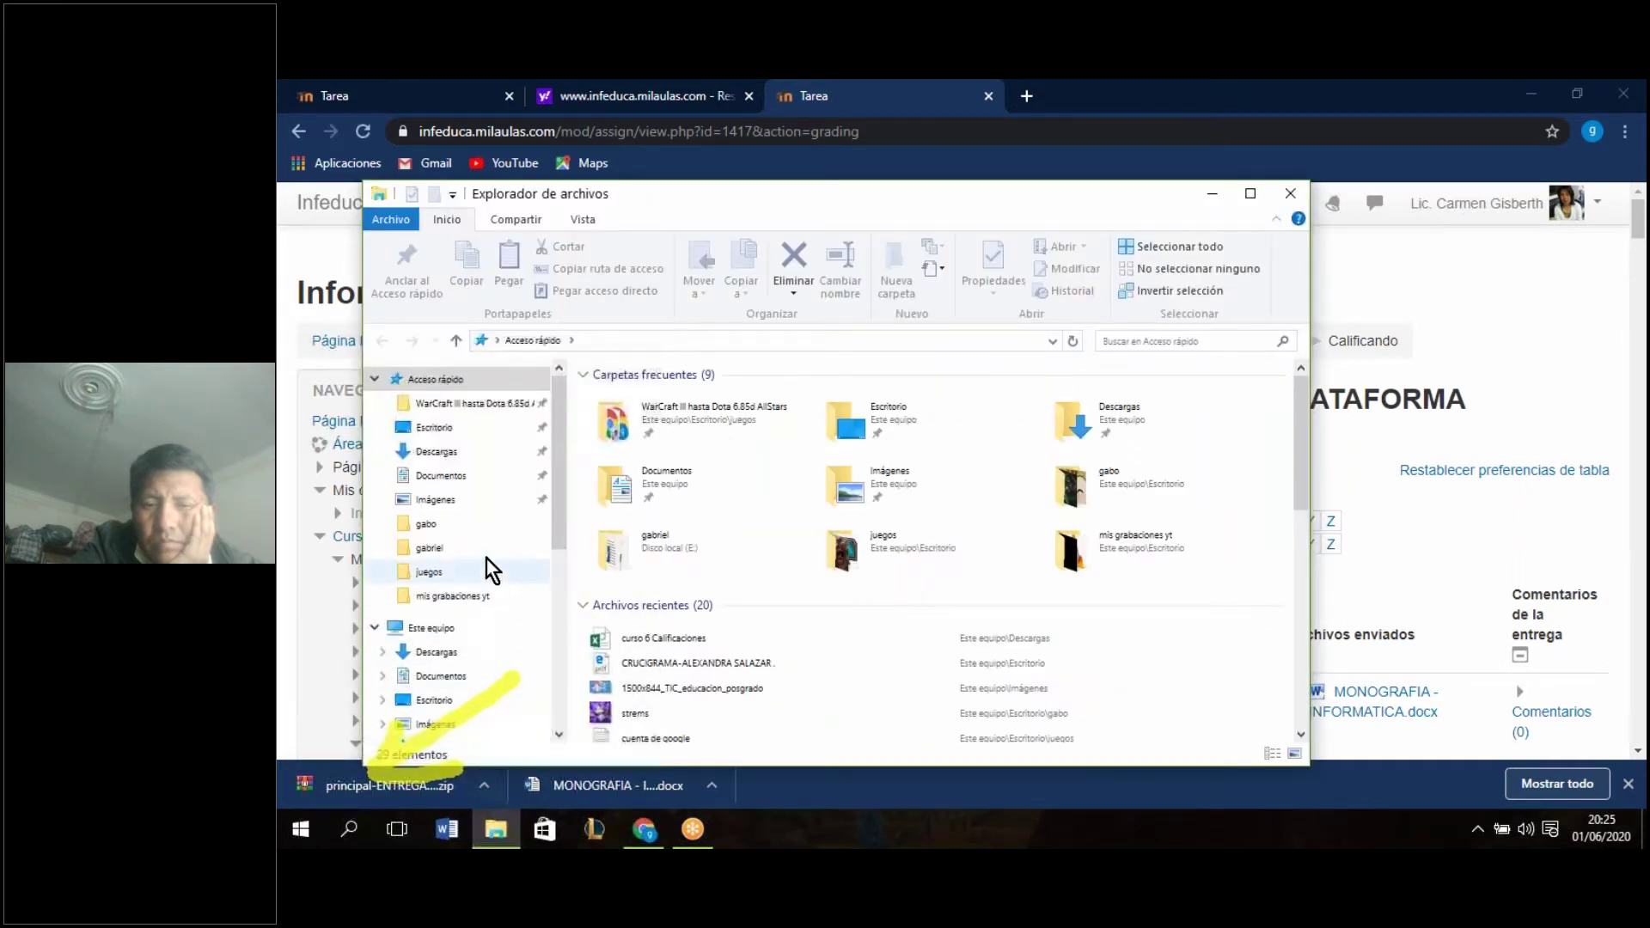
Create a new folder named 'trabajos de clase' on the Escritorio
{"action": "left_click", "coordinate": [452, 429]}
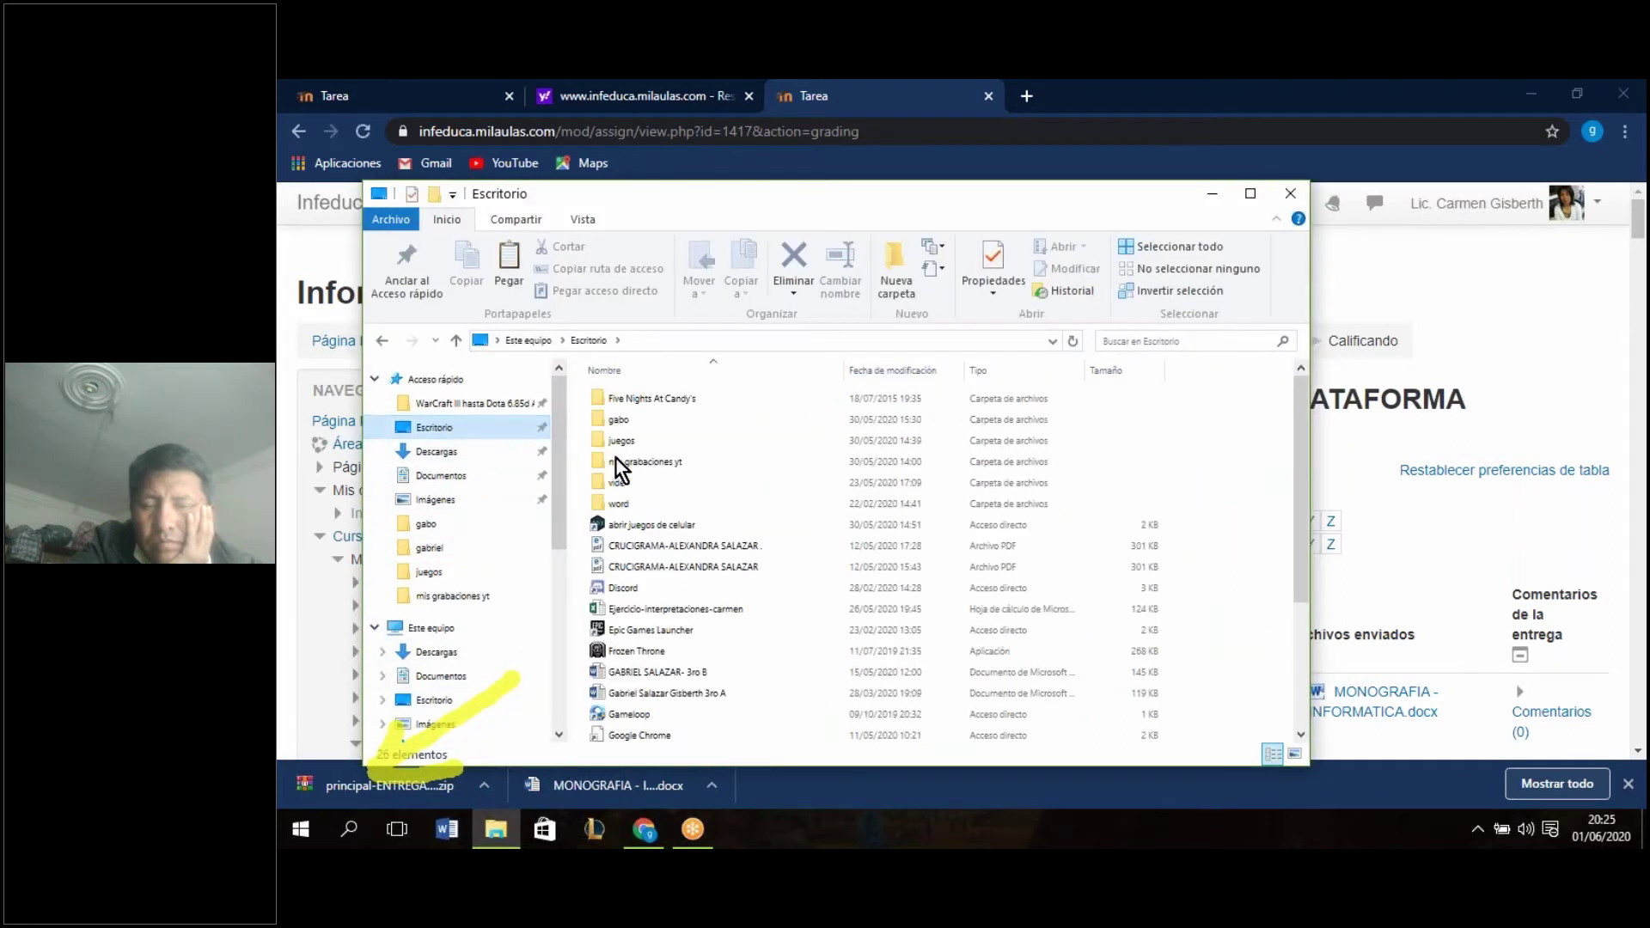
{"action": "left_click", "coordinate": [776, 435]}
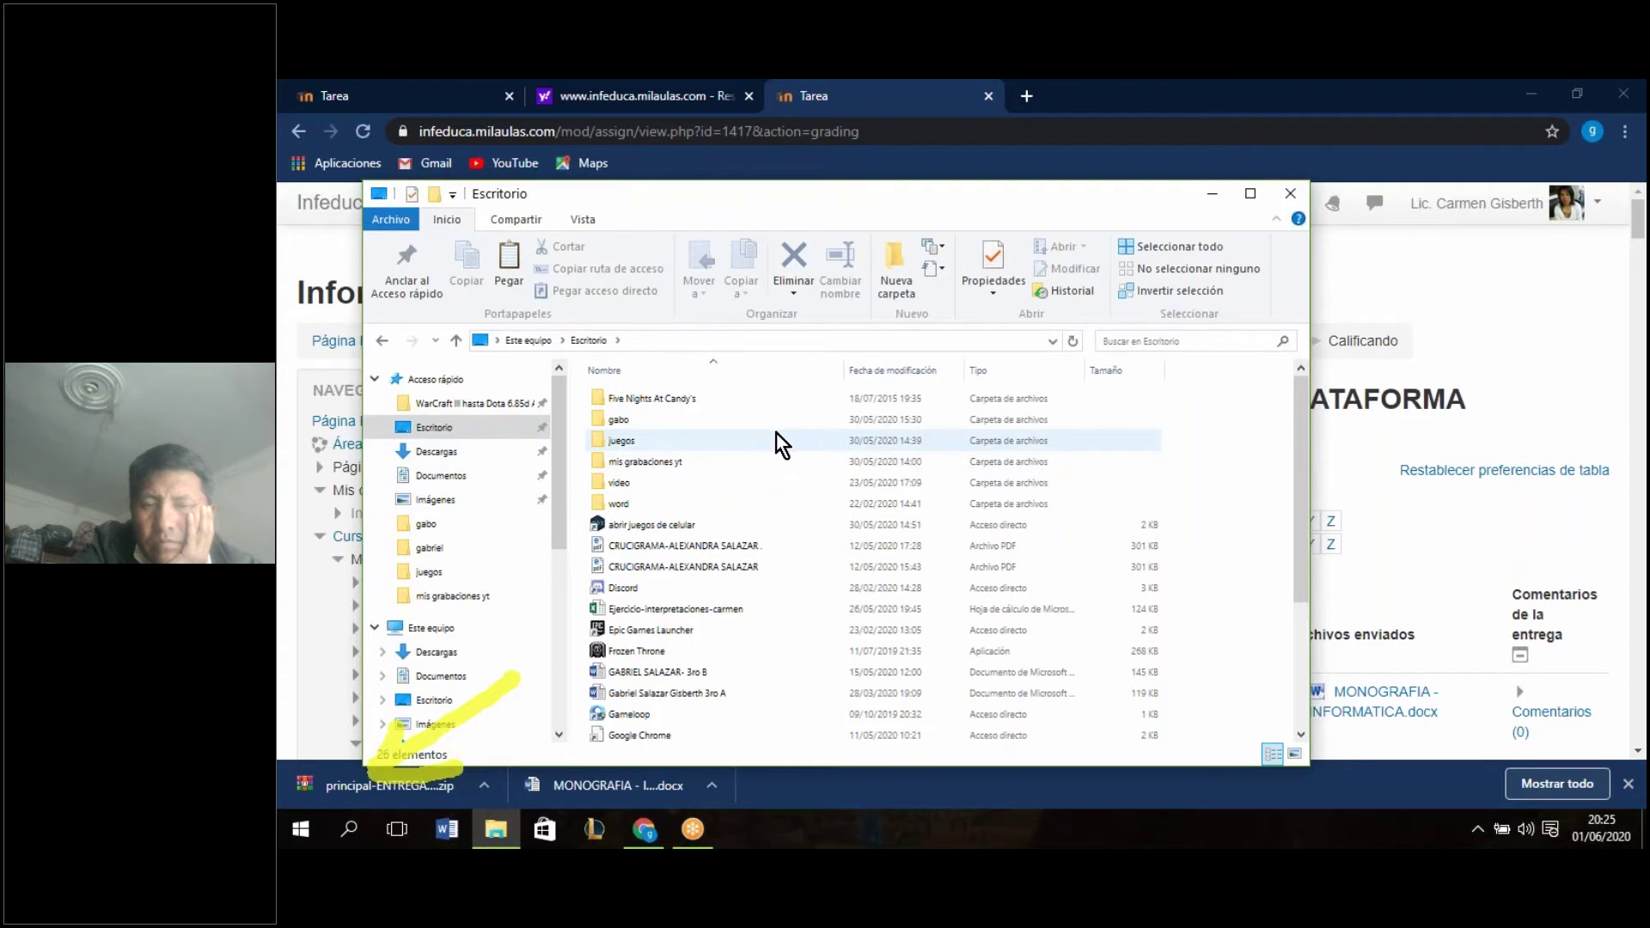
{"action": "right_click", "coordinate": [776, 431]}
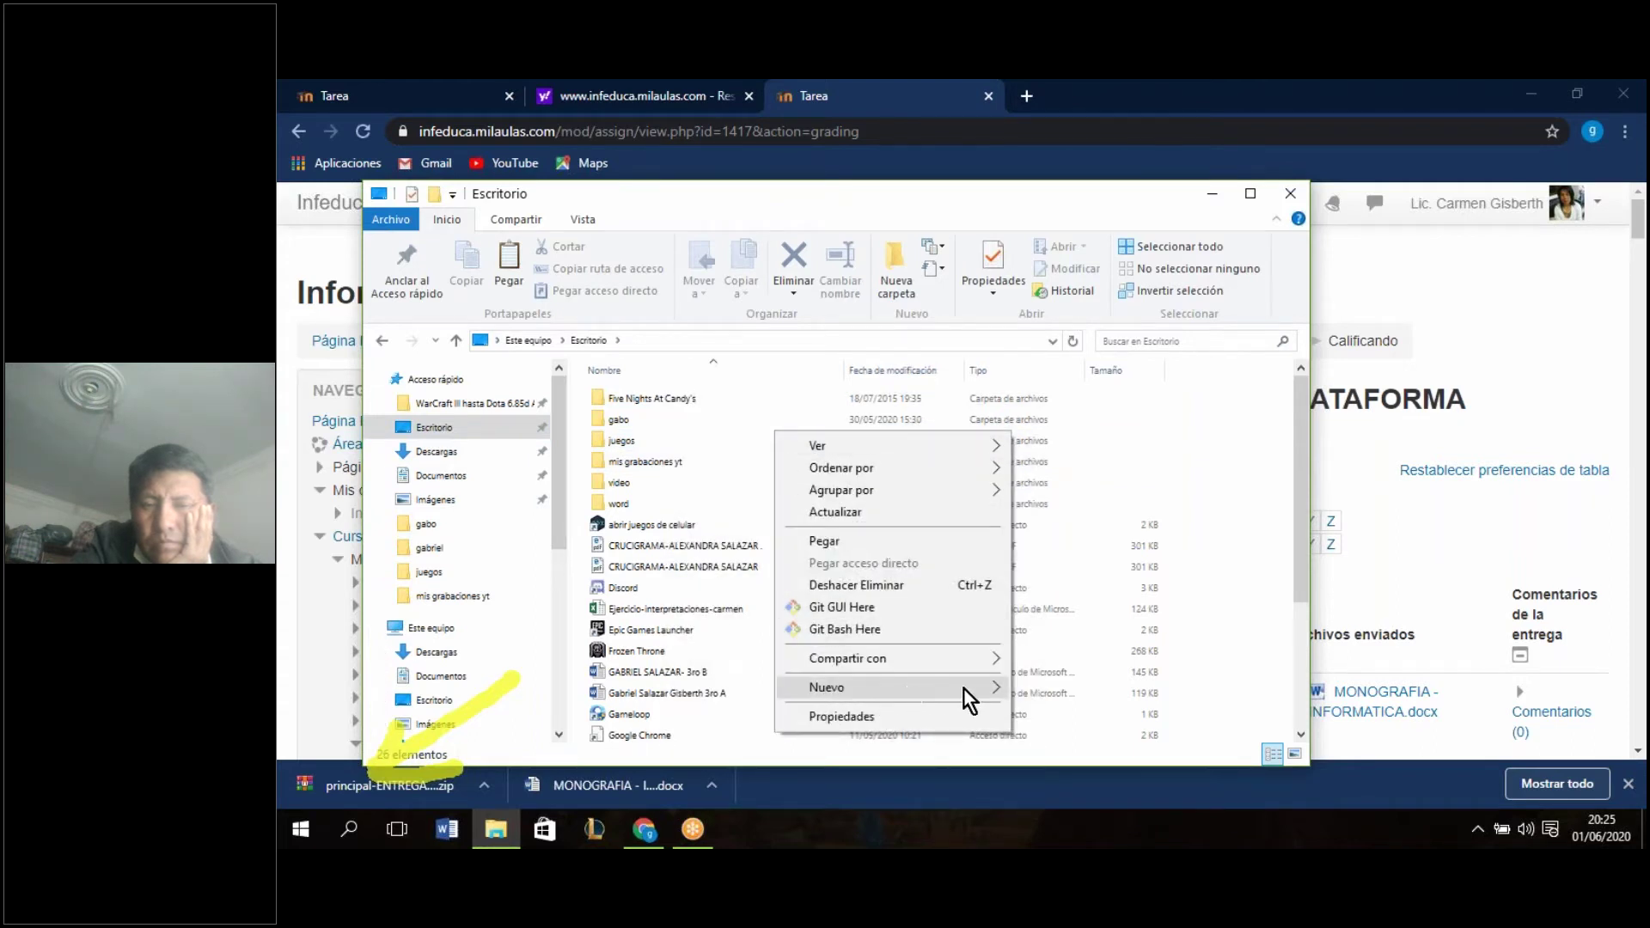
{"action": "mouse_move", "coordinate": [1001, 686]}
{"action": "left_click", "coordinate": [1087, 395]}
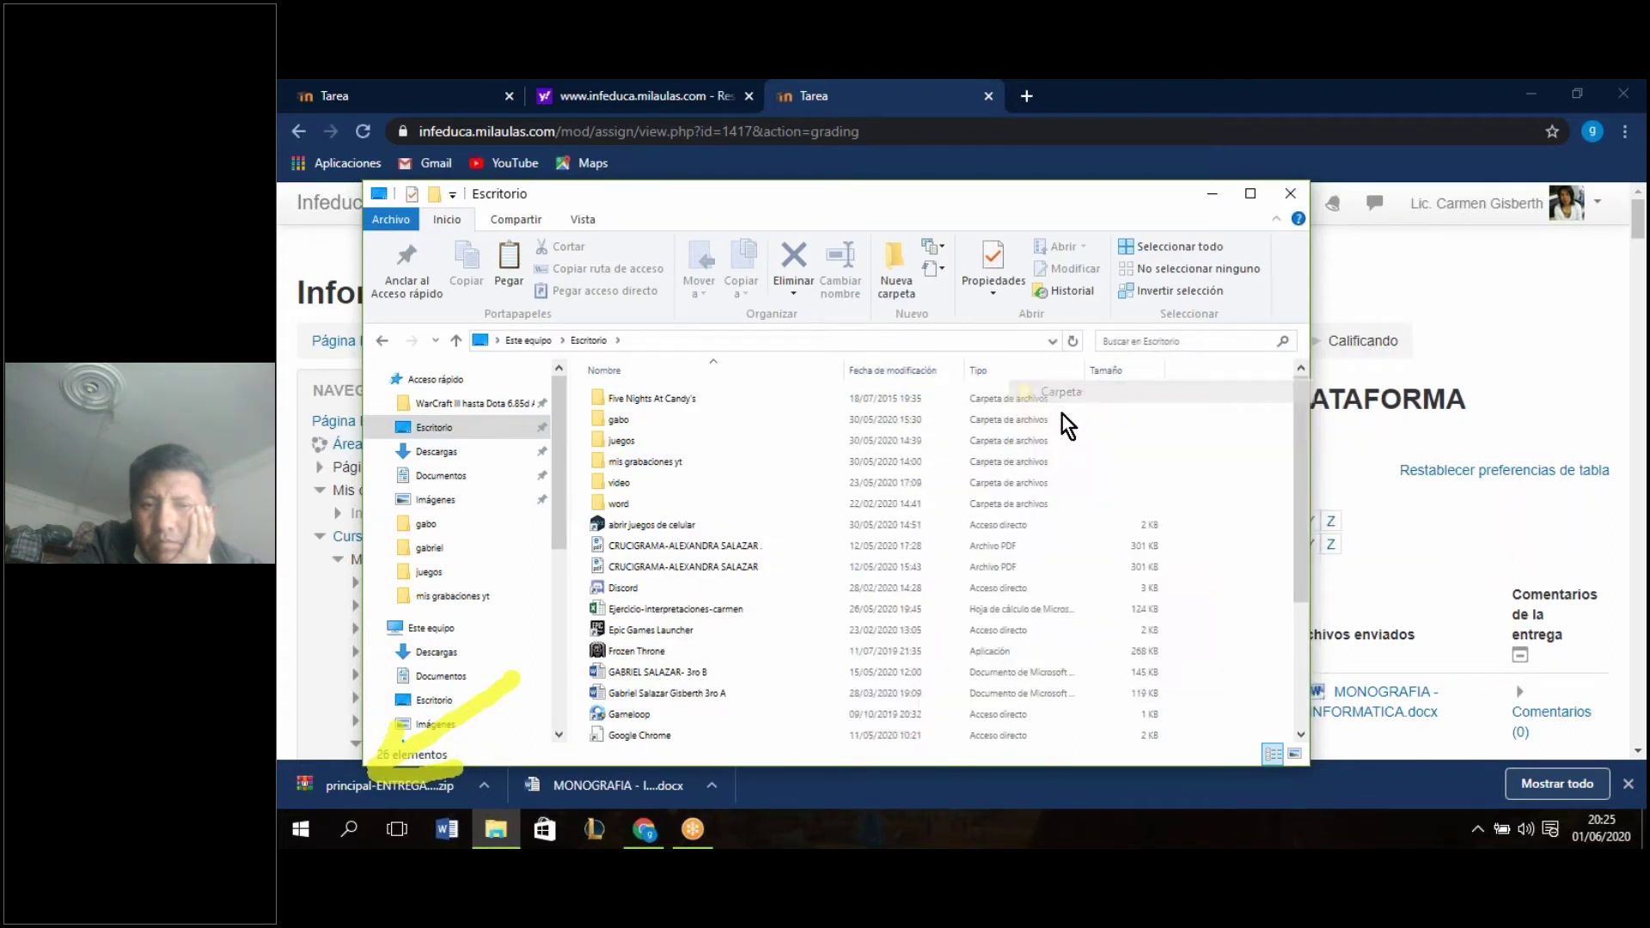
{"action": "type", "text": "t"}
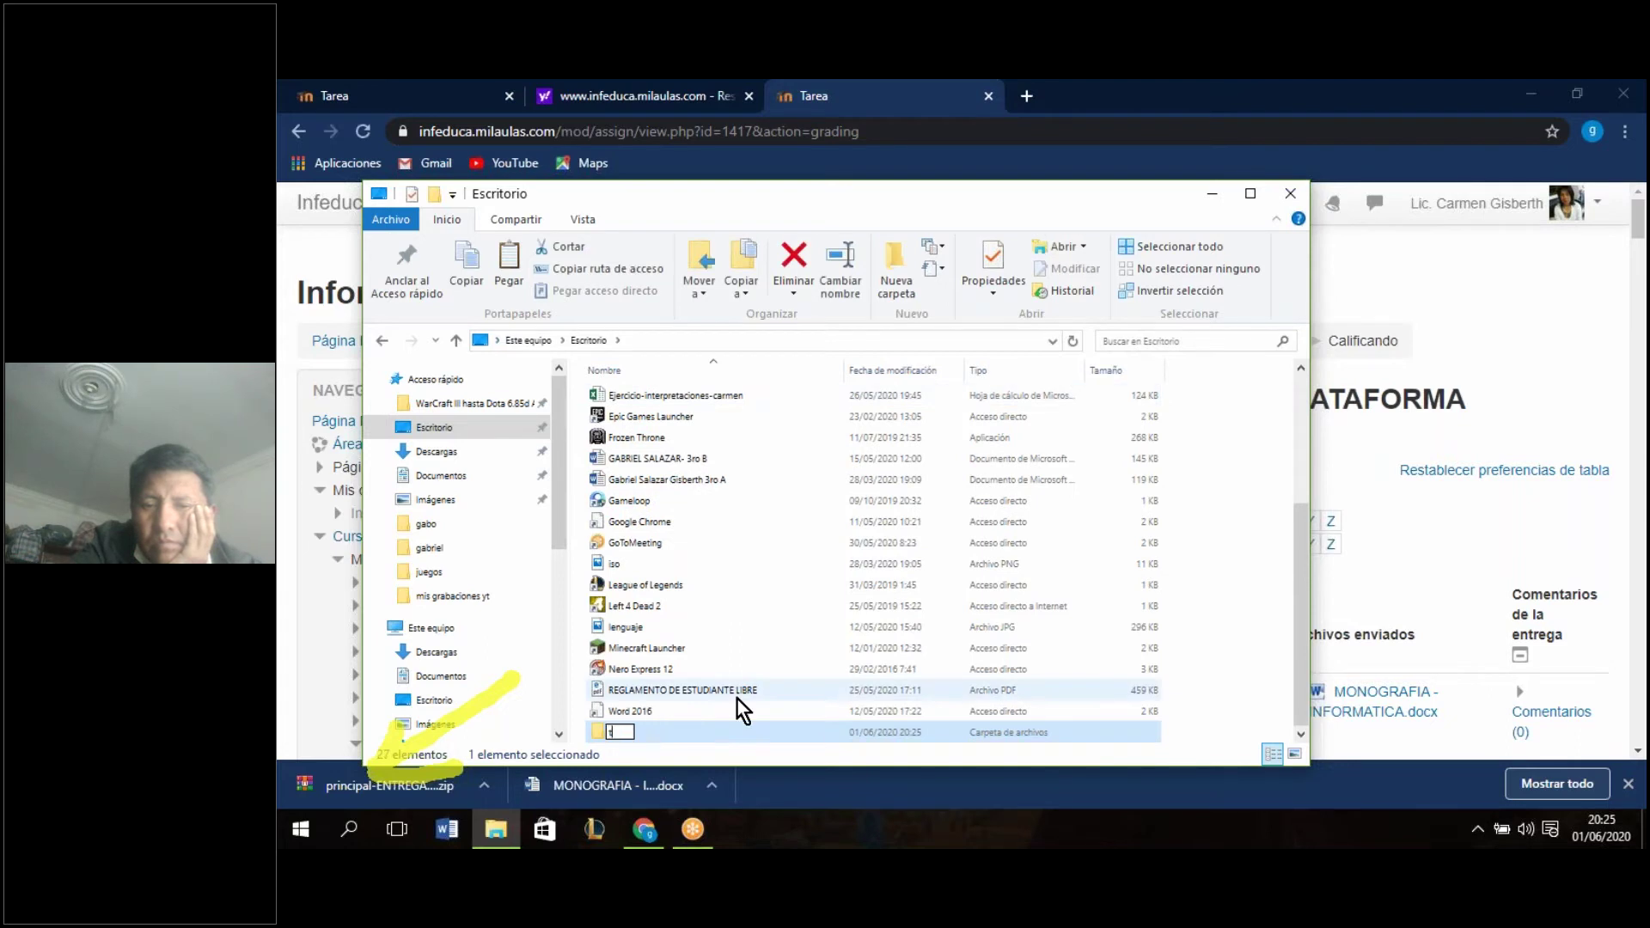
{"action": "type", "text": "rabajos de clae"}
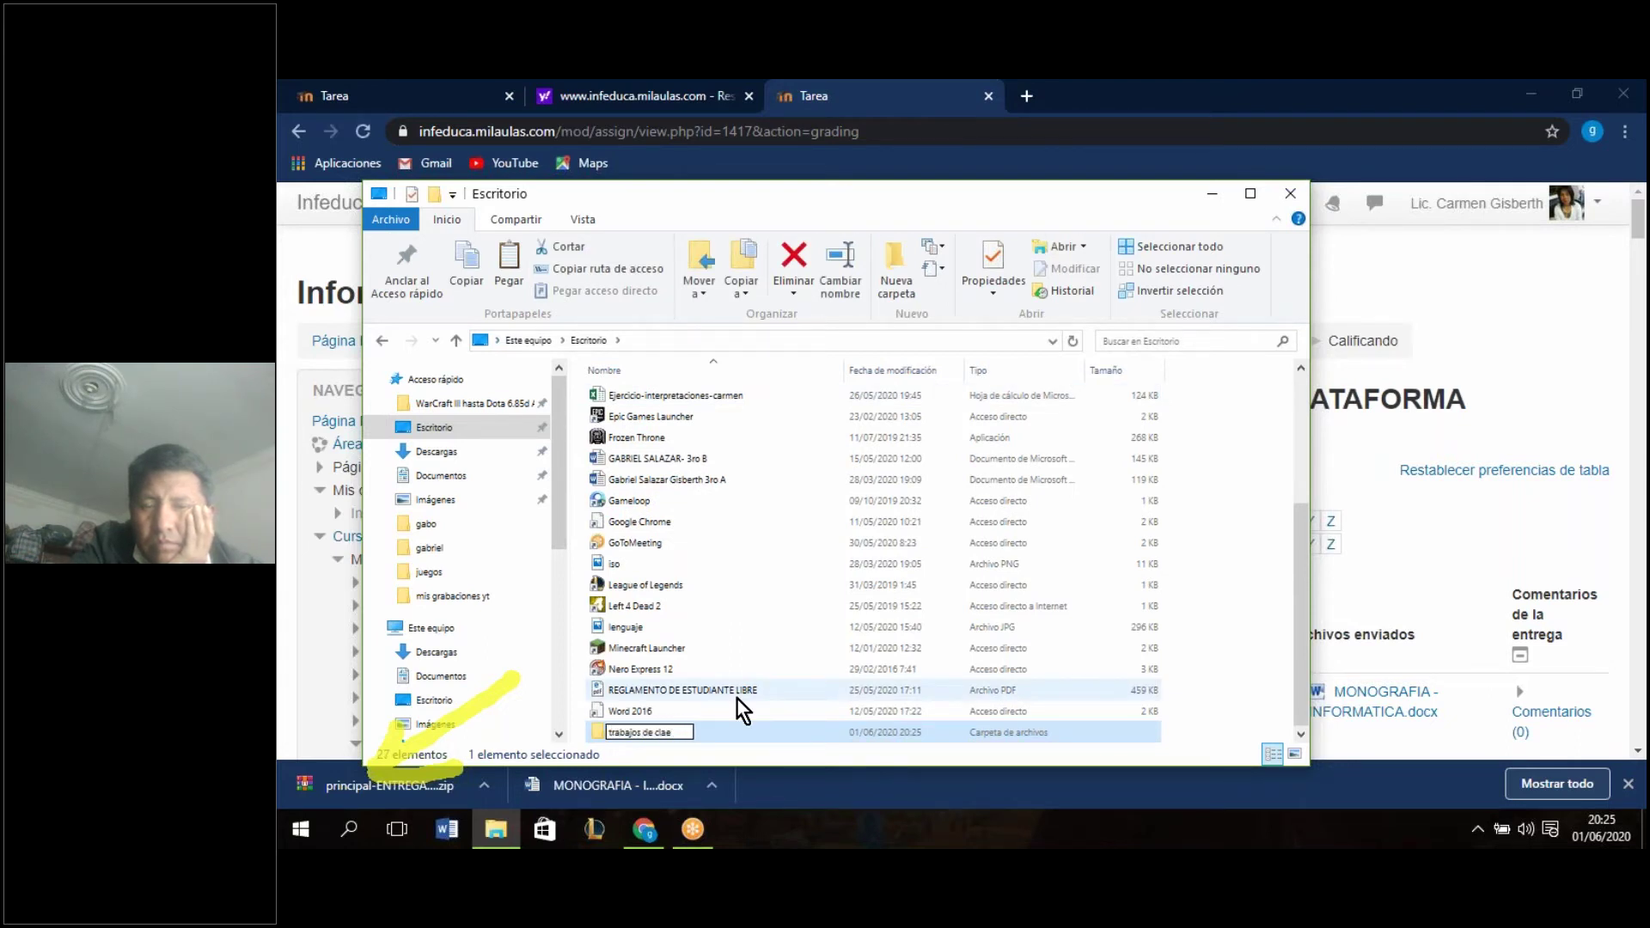
{"action": "key", "text": "Left"}
{"action": "type", "text": "s"}
{"action": "key", "text": "Return"}
{"action": "key", "text": "Return"}
Paste the submissions zip into 'trabajos de clase' and widen the Nombre column
{"action": "right_click", "coordinate": [659, 465]}
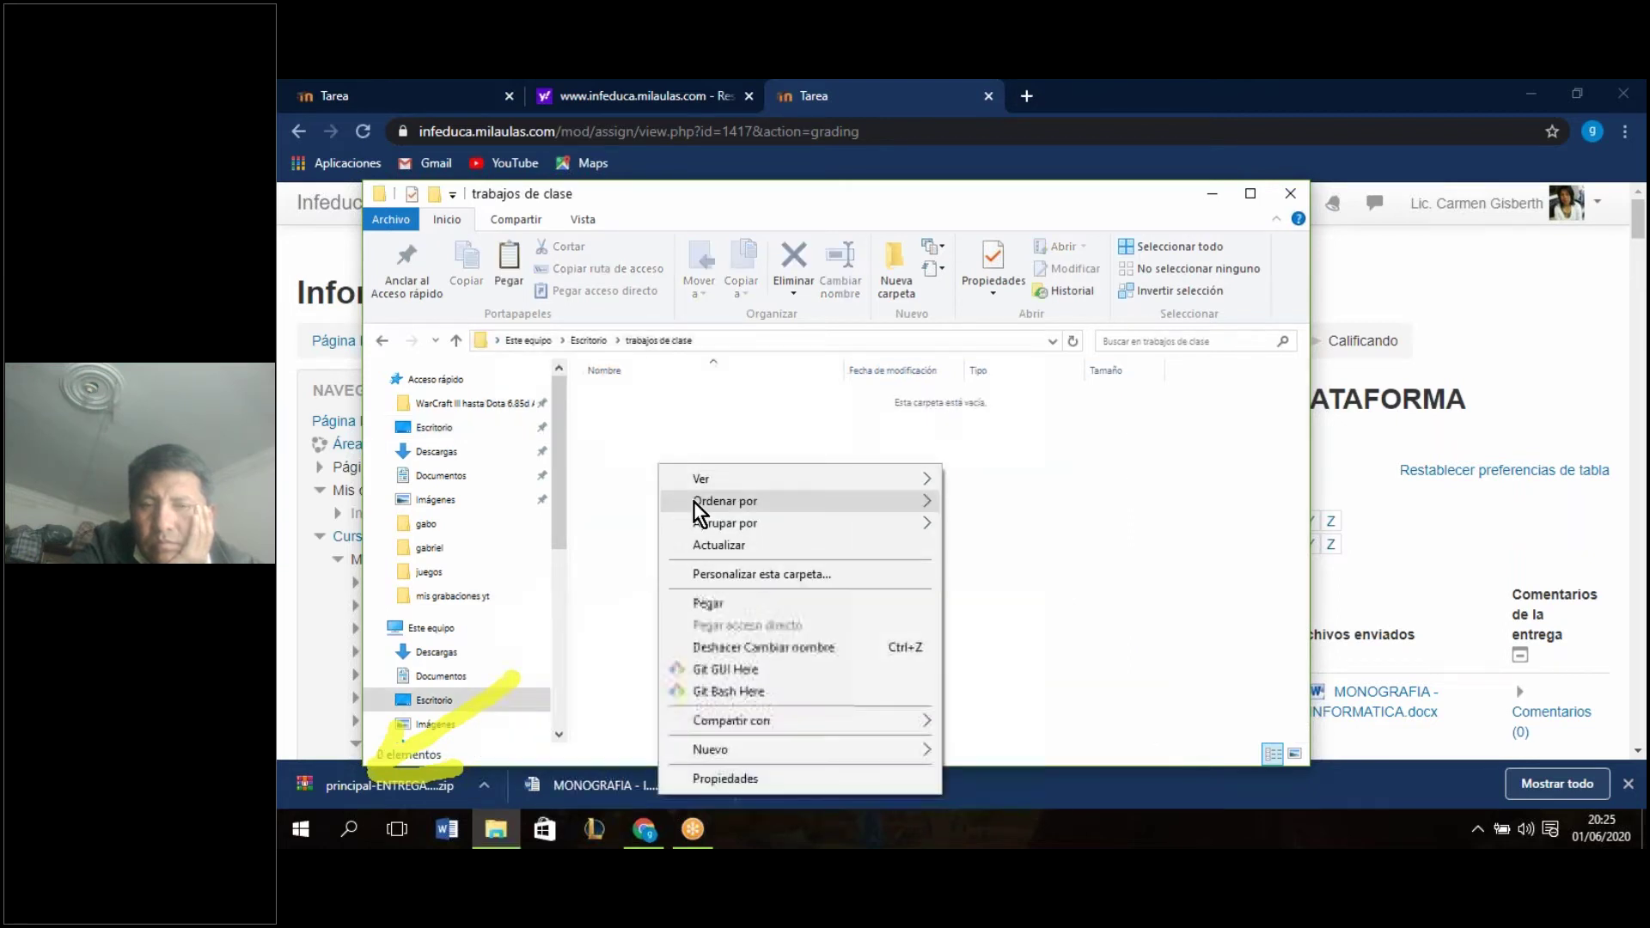
{"action": "left_click", "coordinate": [708, 602]}
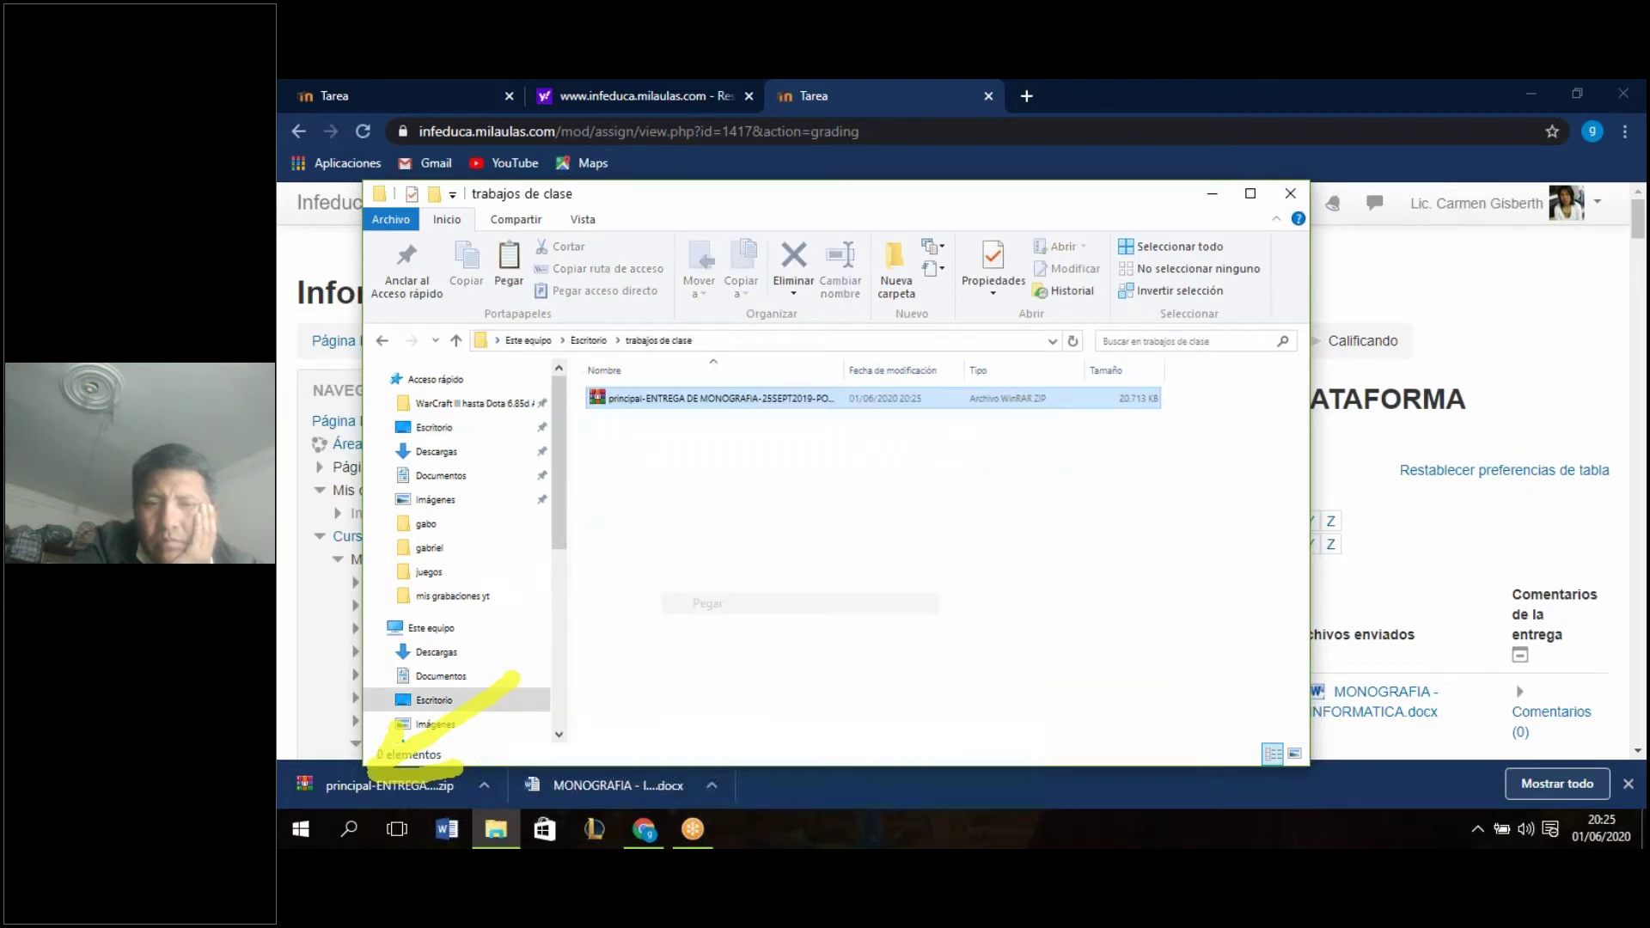
{"action": "left_click", "coordinate": [737, 498]}
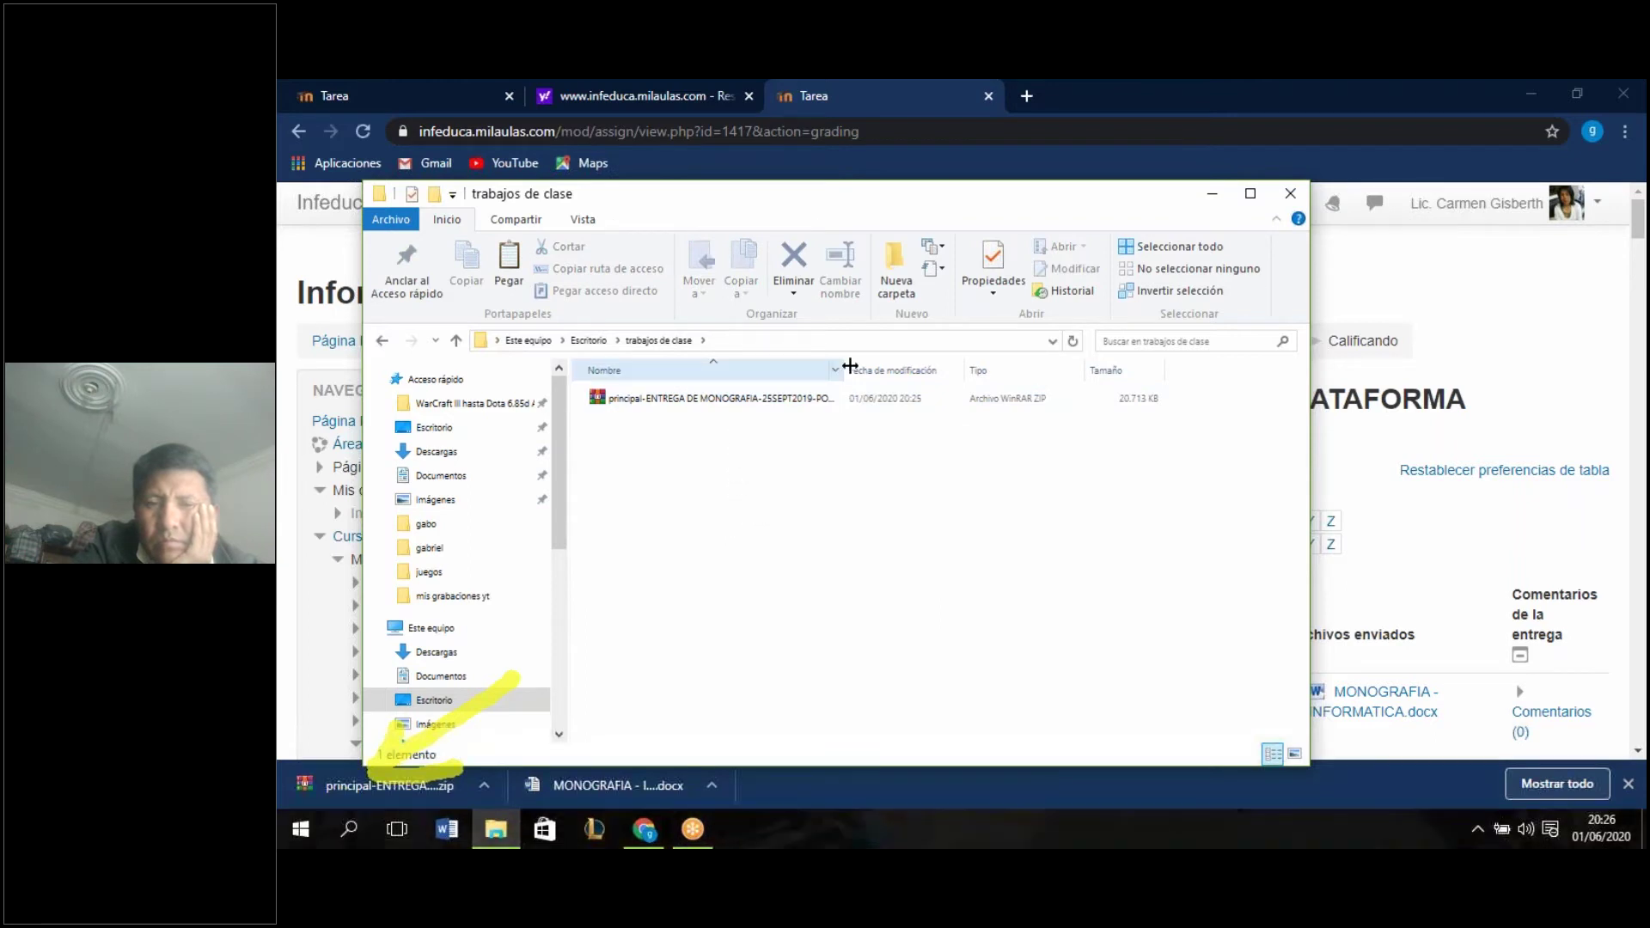
{"action": "left_click_drag", "start_coordinate": [845, 370], "coordinate": [960, 376]}
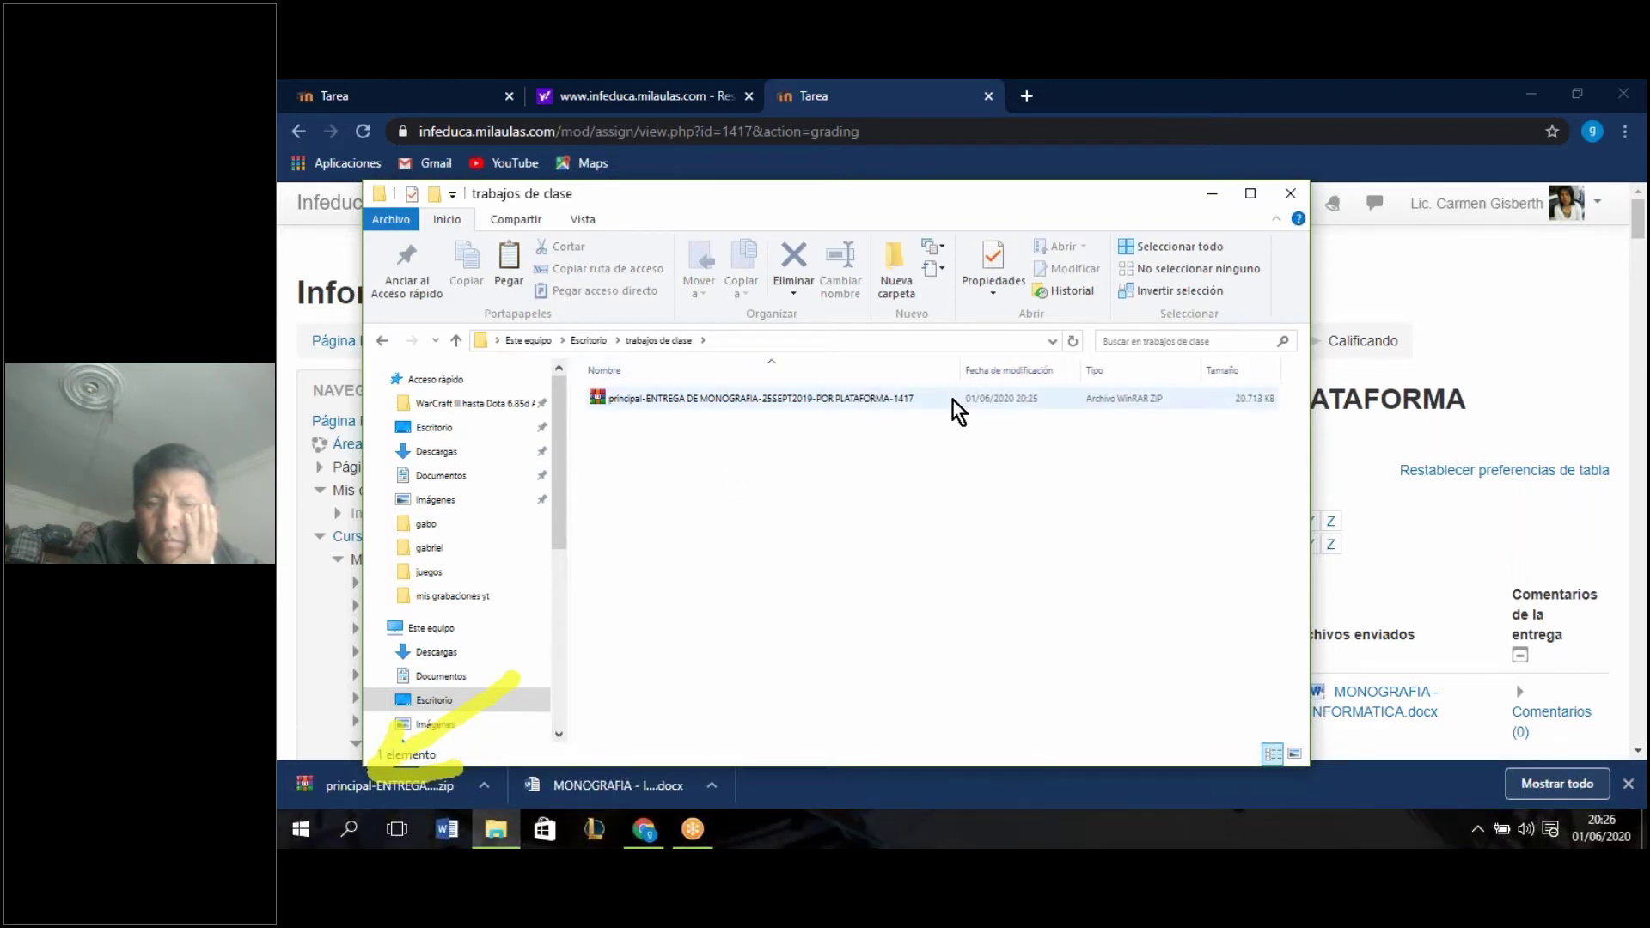
Extract the zip here into per-student assignsubmission_file_ folders and select one
{"action": "right_click", "coordinate": [724, 396]}
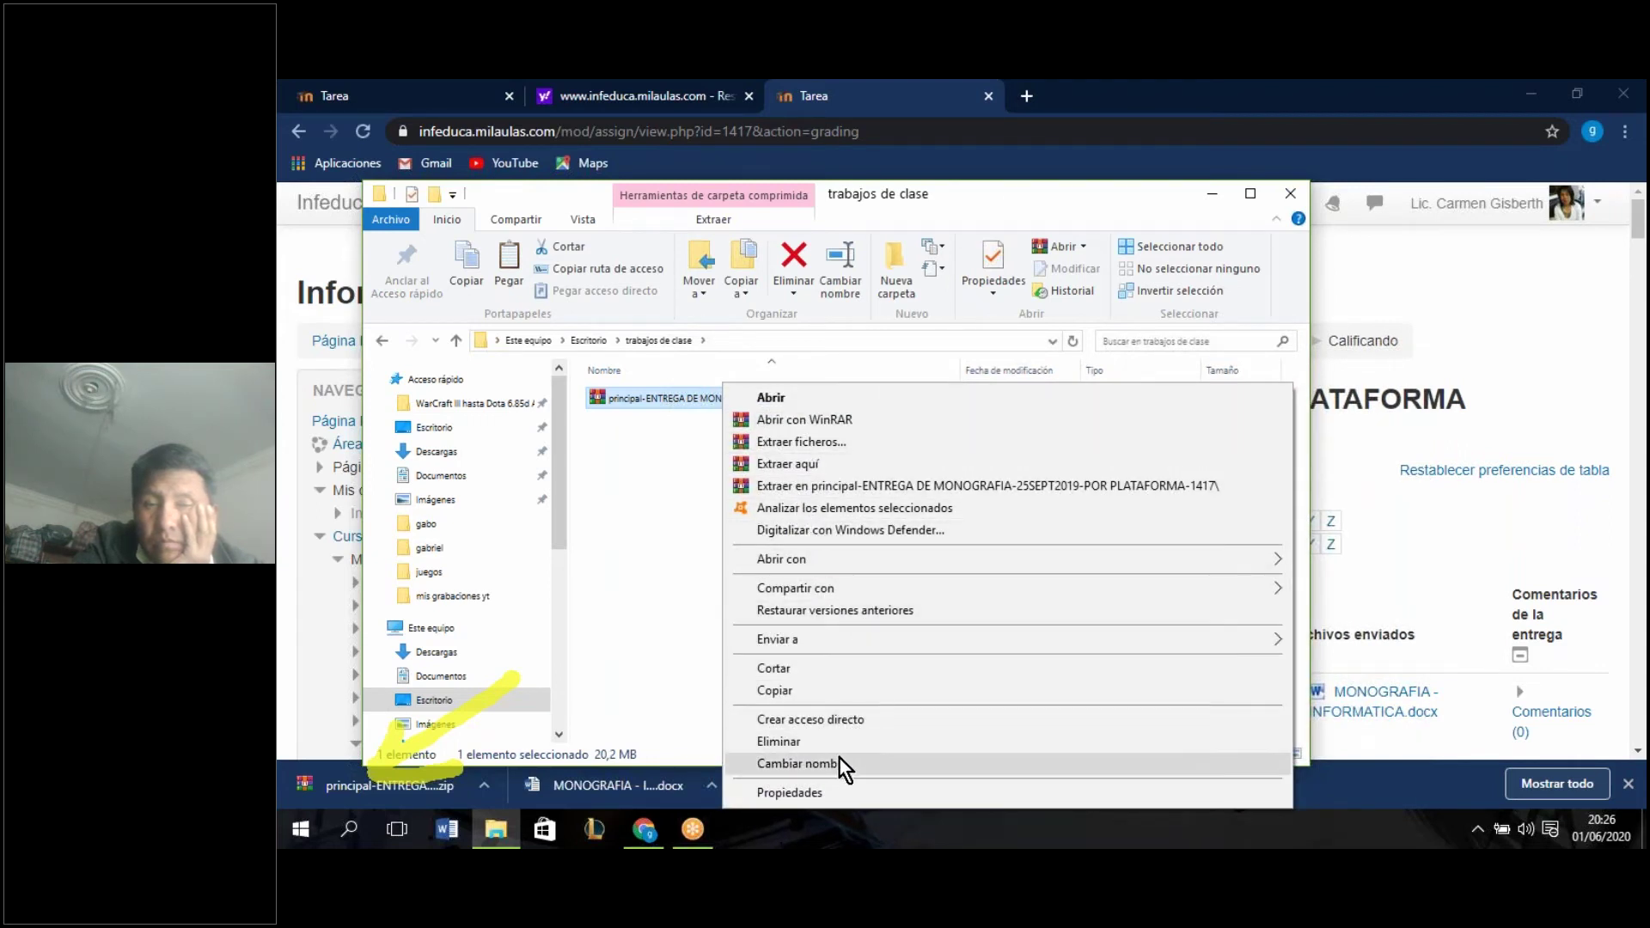
{"action": "left_click", "coordinate": [828, 469]}
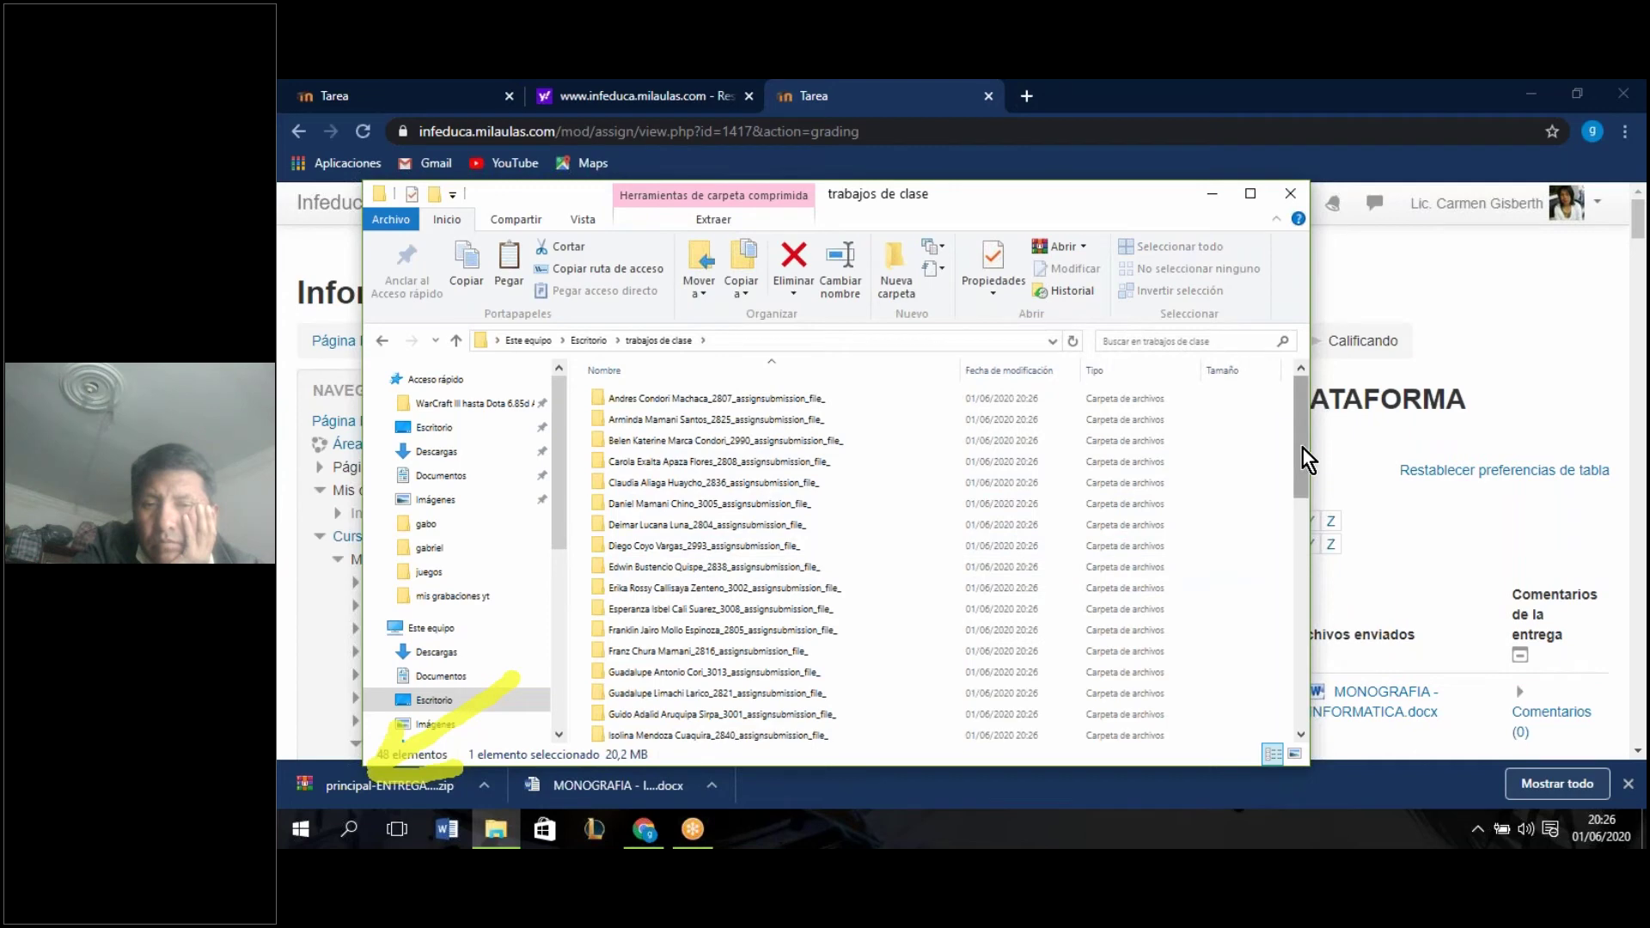
{"action": "mouse_move", "coordinate": [1302, 448]}
{"action": "left_mouse_down"}
{"action": "mouse_move", "coordinate": [1302, 692]}
{"action": "mouse_move", "coordinate": [1302, 436]}
{"action": "left_mouse_up"}
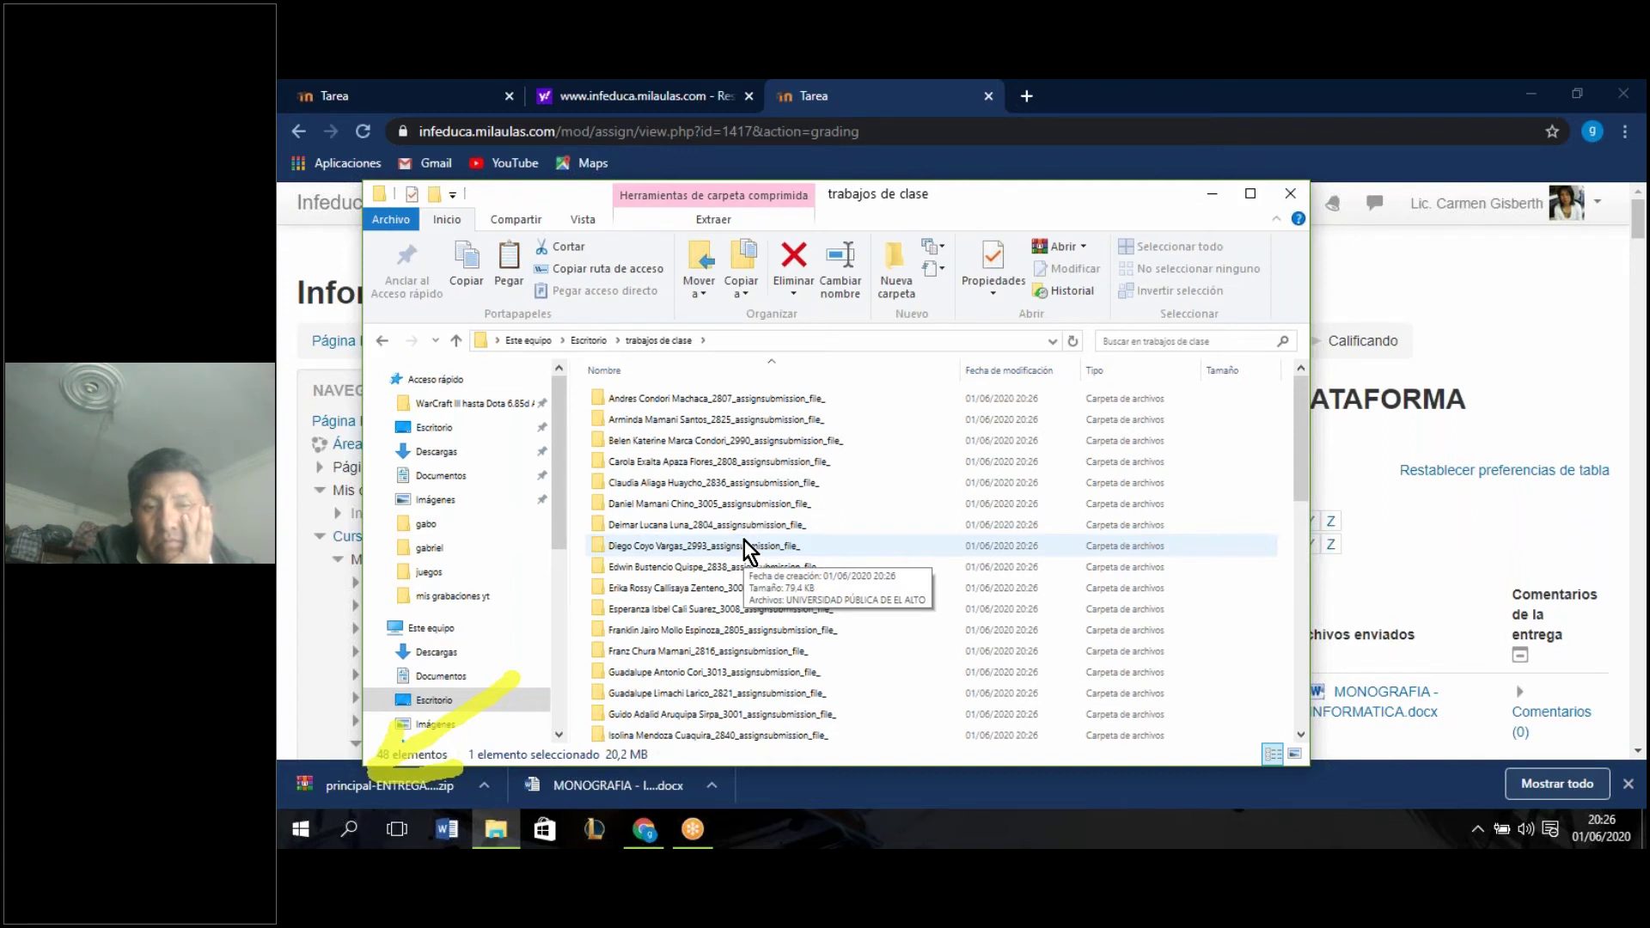
{"action": "left_click", "coordinate": [713, 462]}
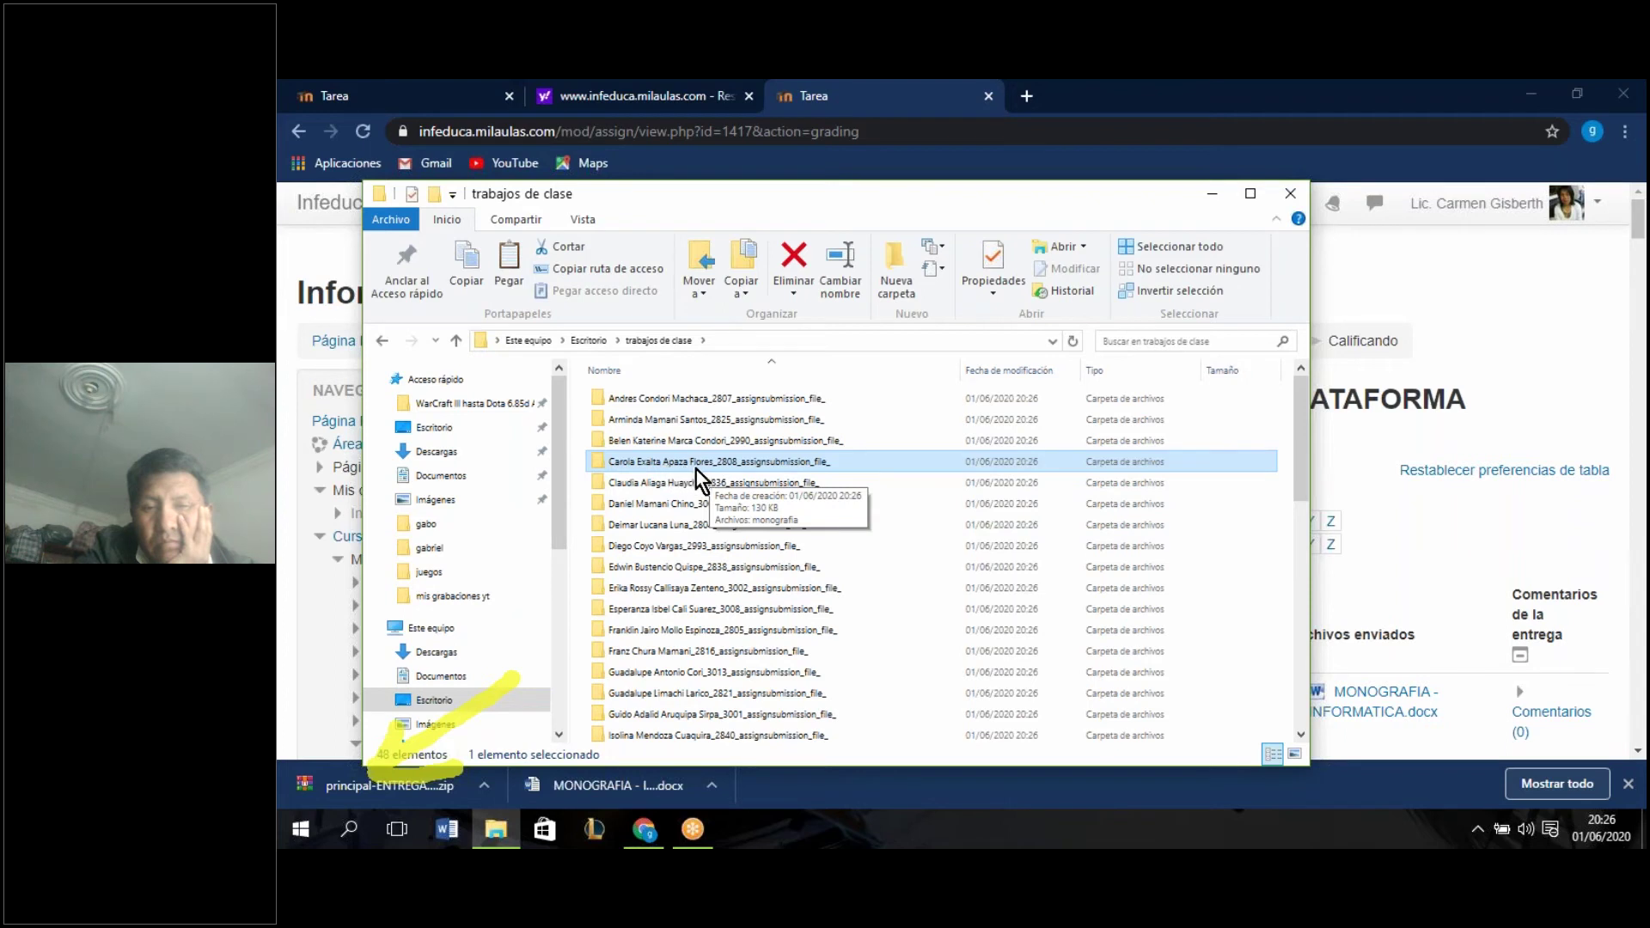
View two student folders' monograph documents, then return to the first 'Tarea' grading tab
{"action": "double_click", "coordinate": [759, 463]}
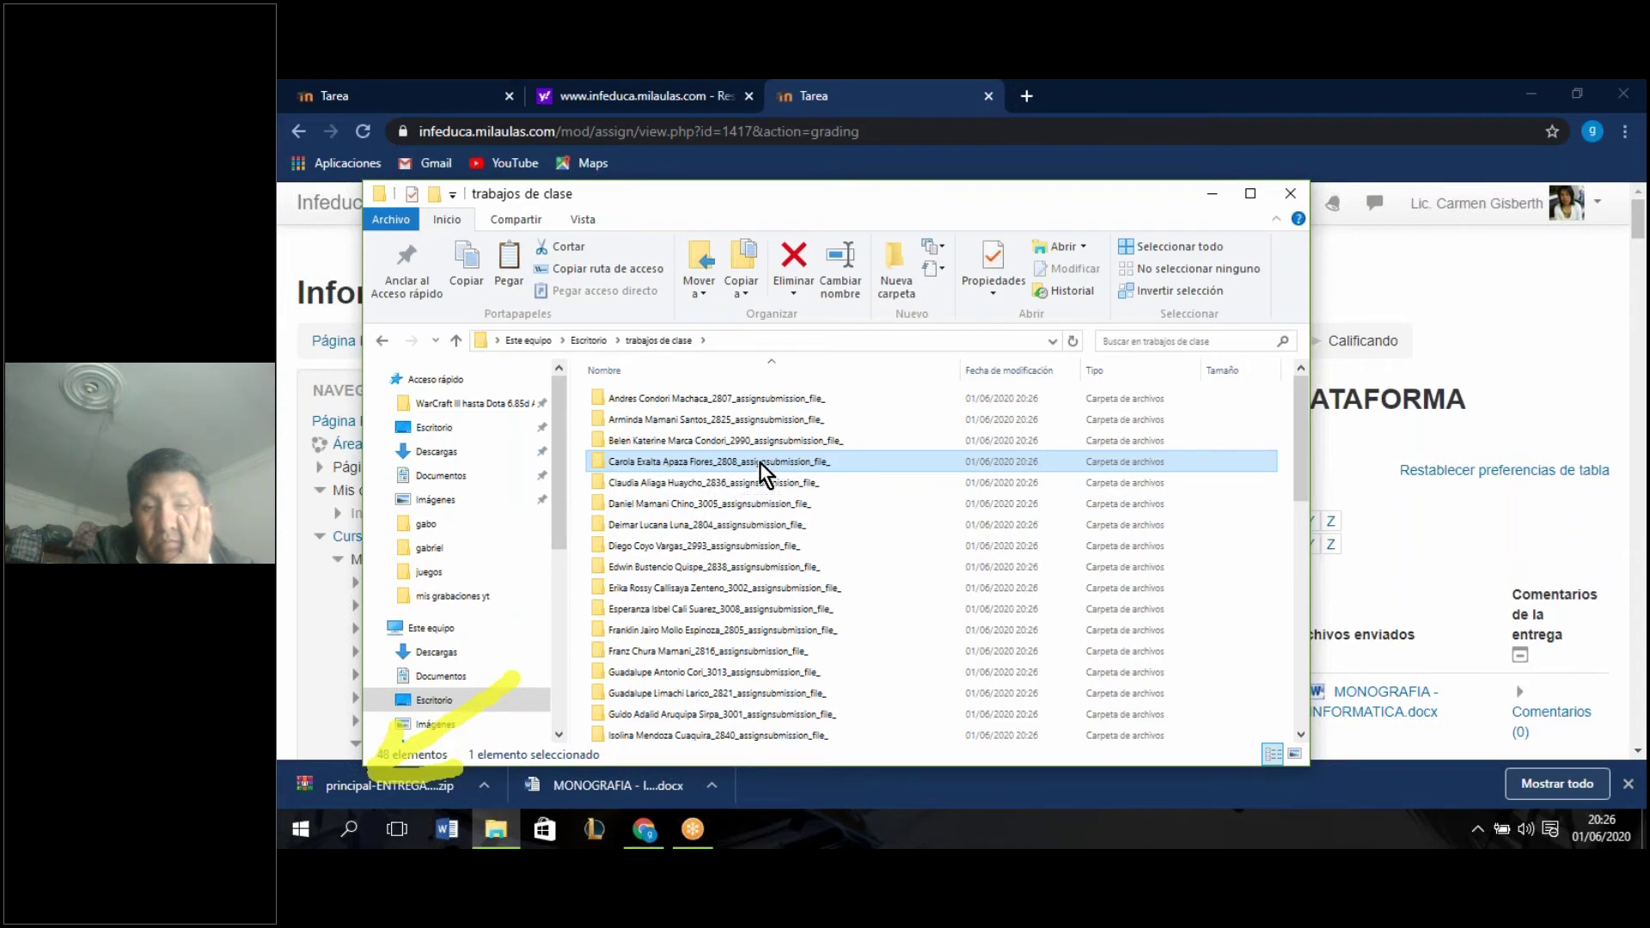
{"action": "left_click", "coordinate": [640, 398]}
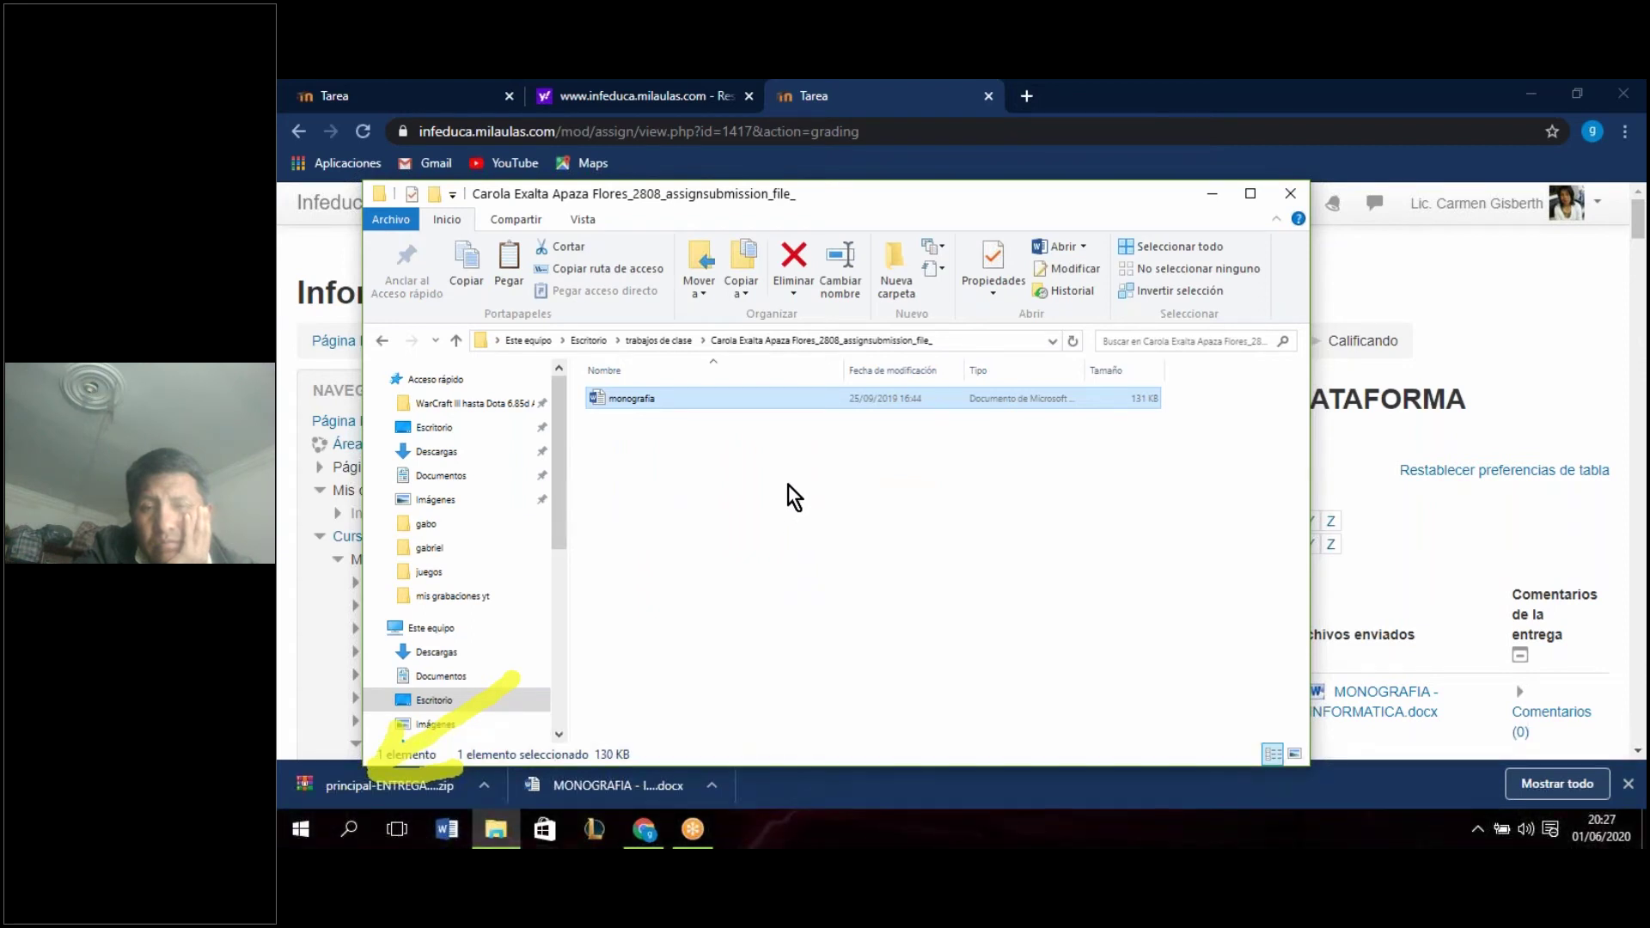
{"action": "left_click", "coordinate": [667, 342]}
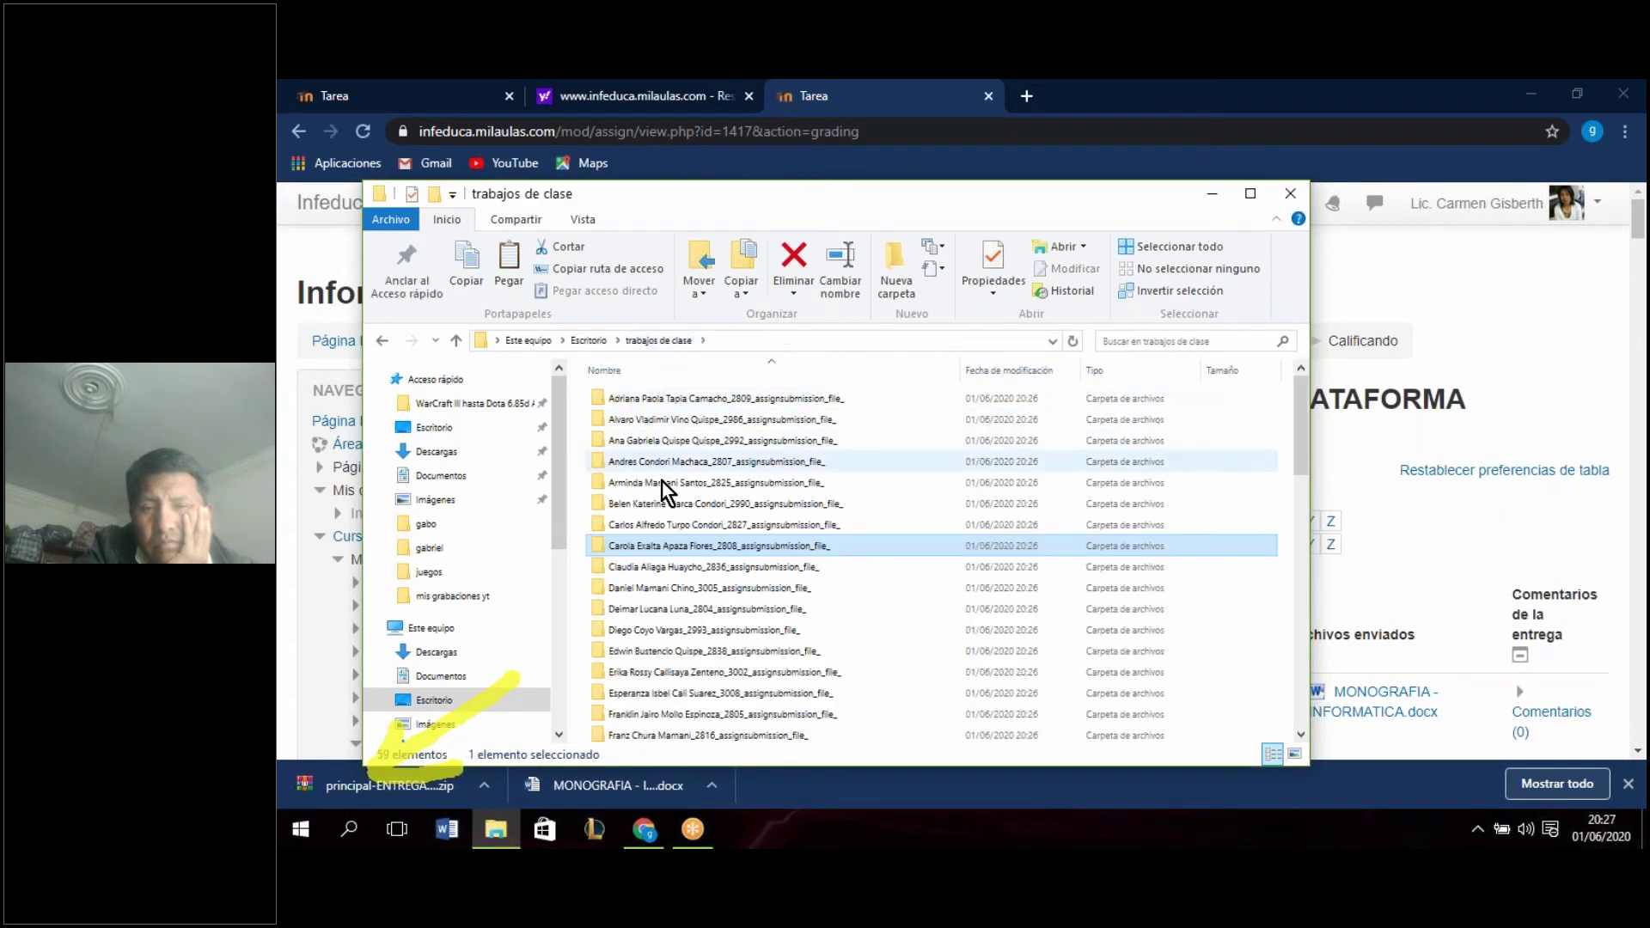
{"action": "double_click", "coordinate": [672, 610]}
{"action": "left_click", "coordinate": [698, 398]}
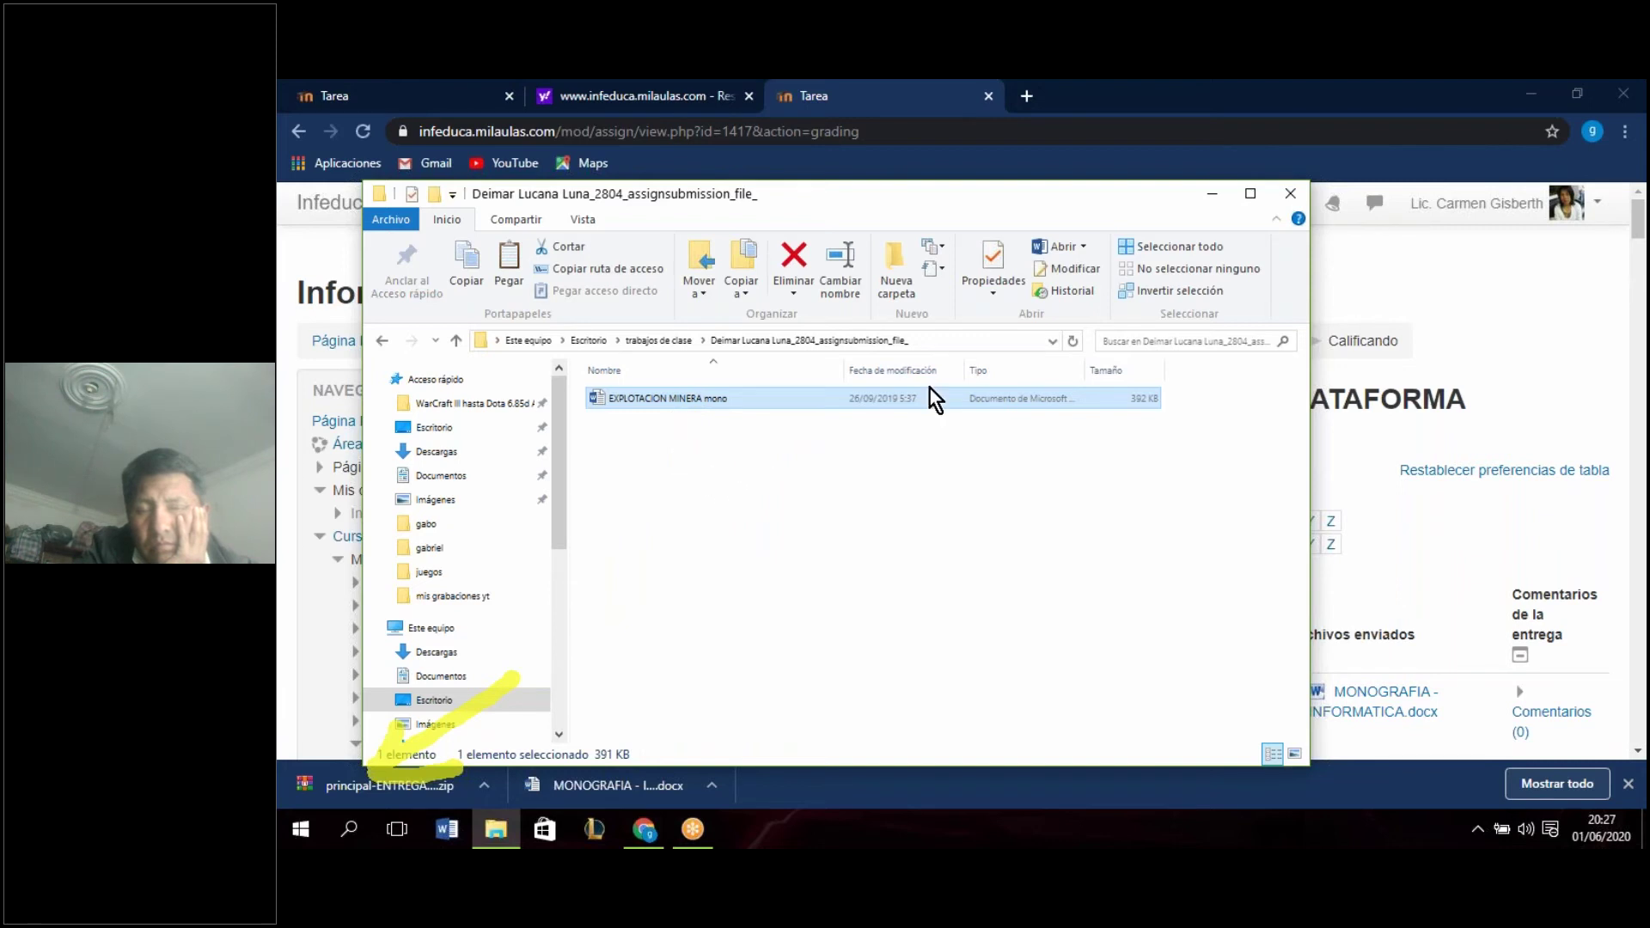
{"action": "left_click", "coordinate": [1287, 194]}
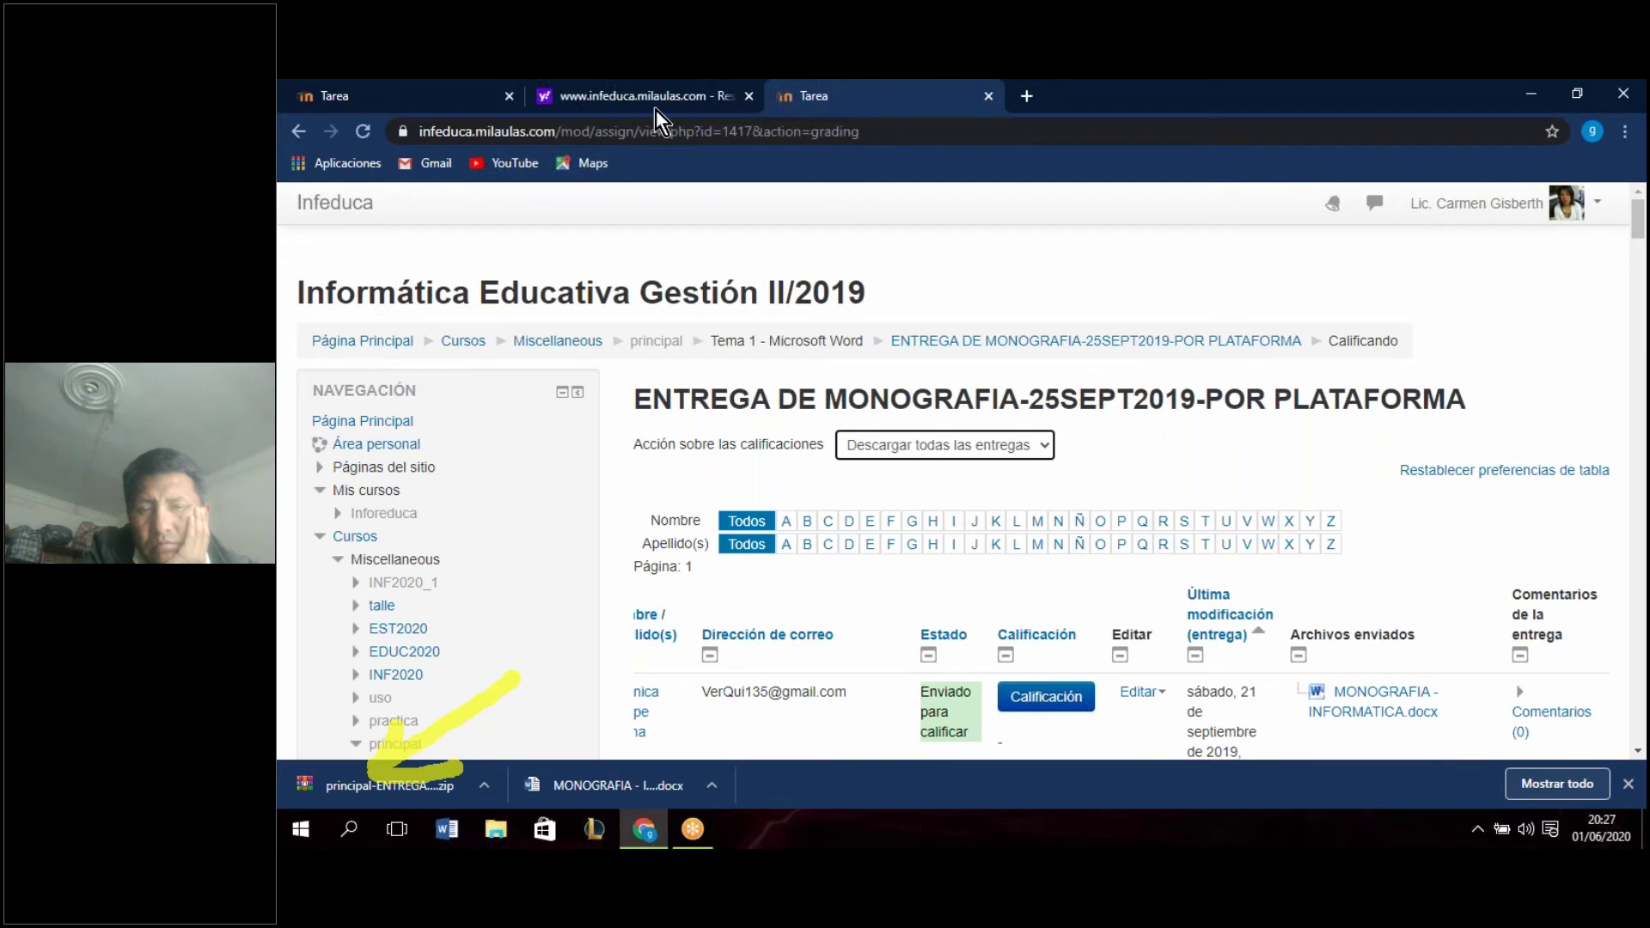
{"action": "left_click", "coordinate": [428, 107]}
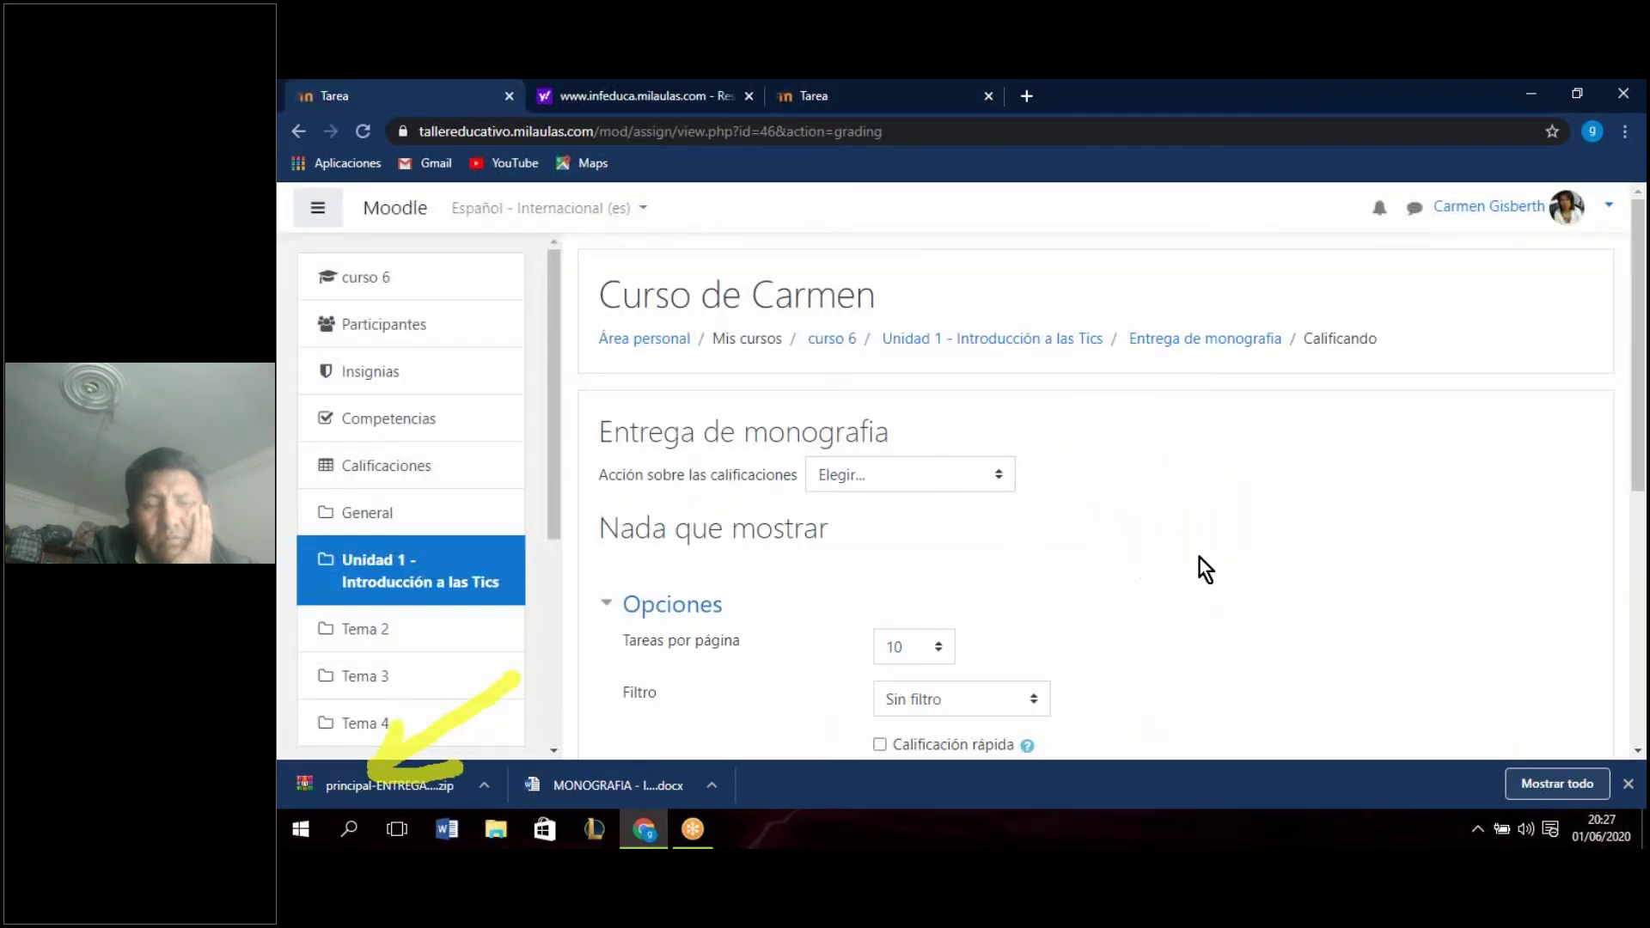